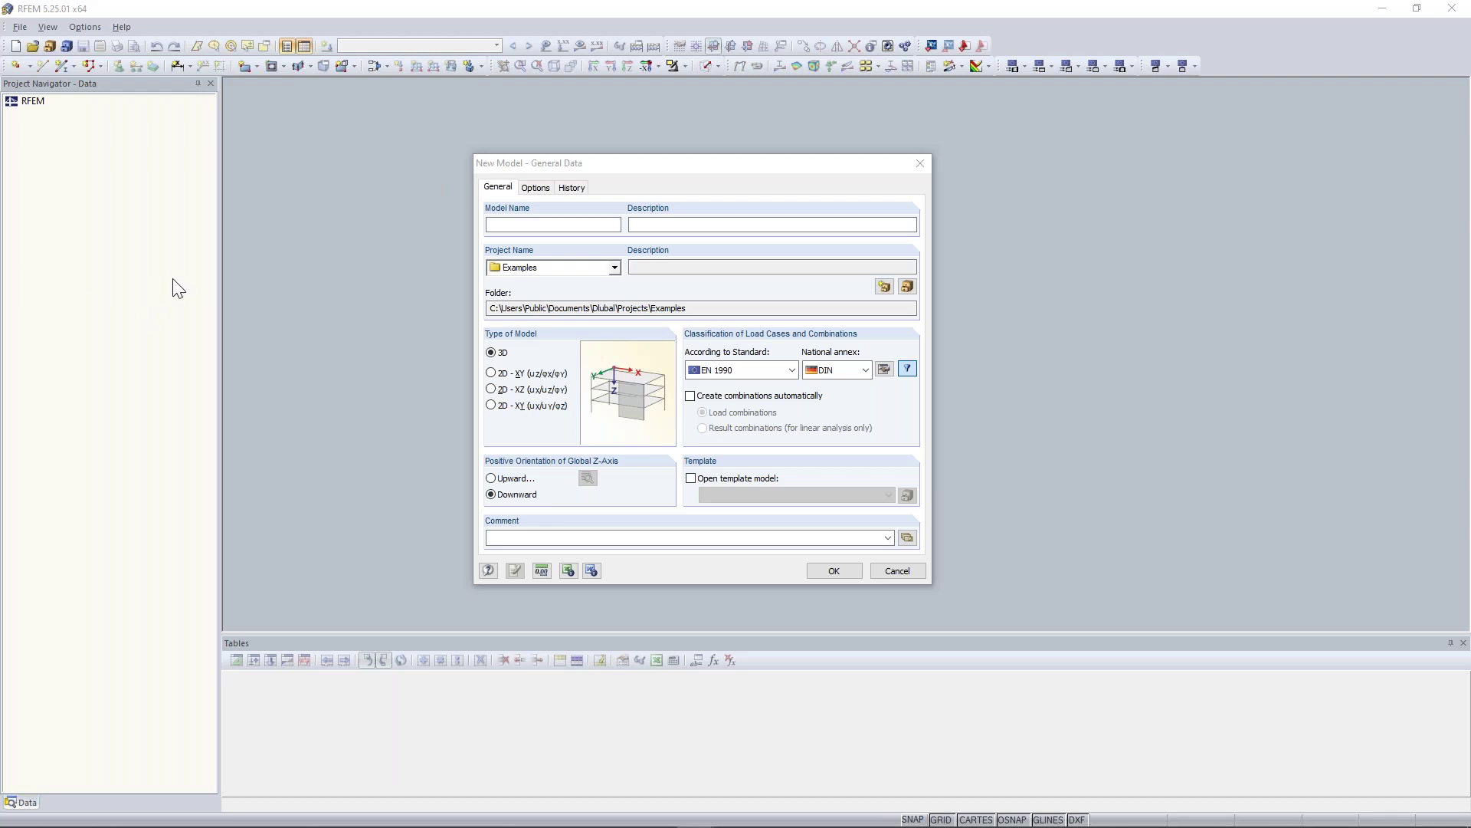
- Switch to Adobe Acrobat and examine the frame geometry, cross-sections, loading and buckling shapes of example 8.3 in the RSBUCK manual
key("alt+Tab")
left_click_drag(181, 286, 398, 253)
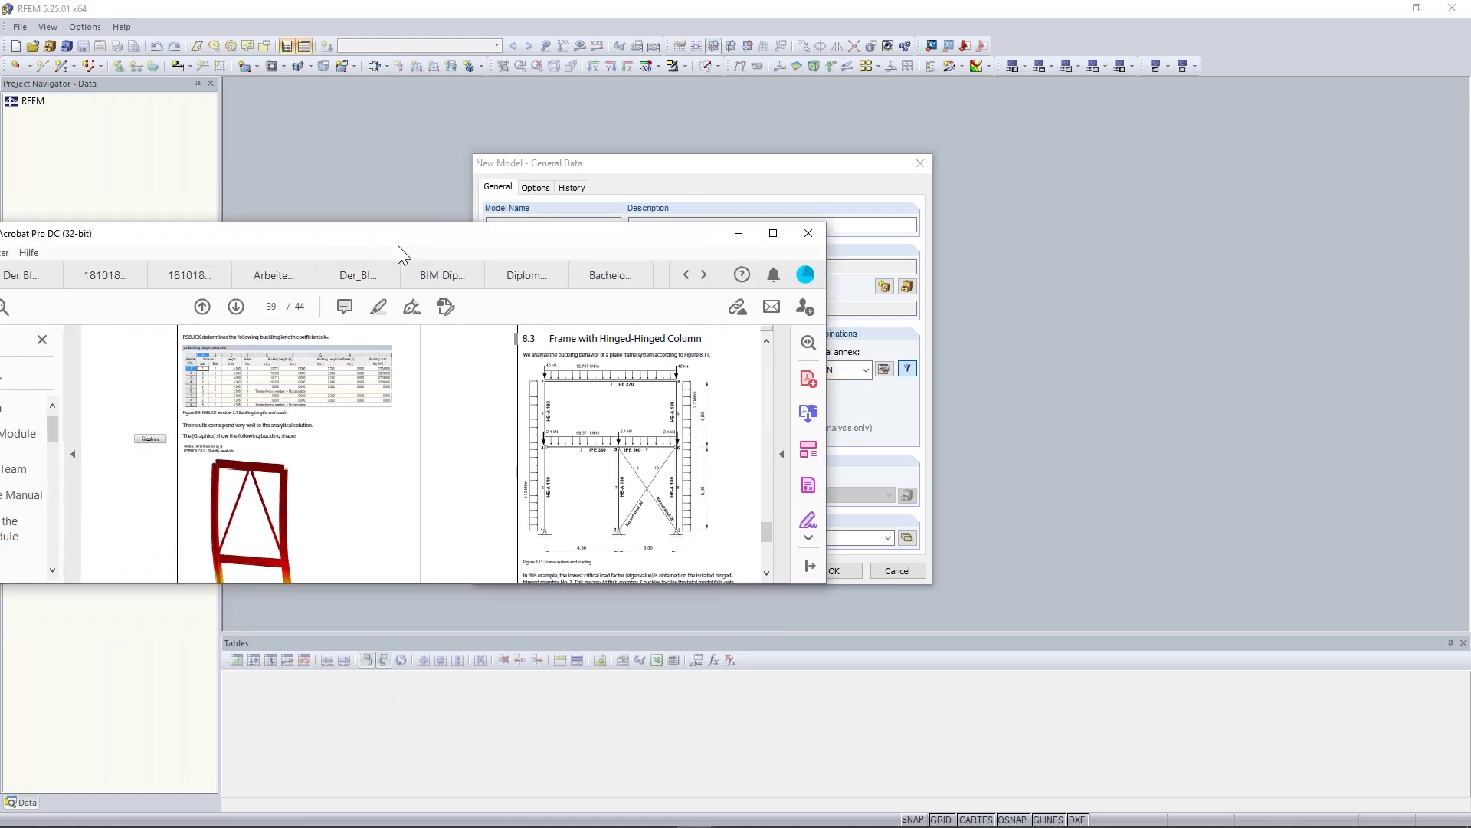
double_click(470, 244)
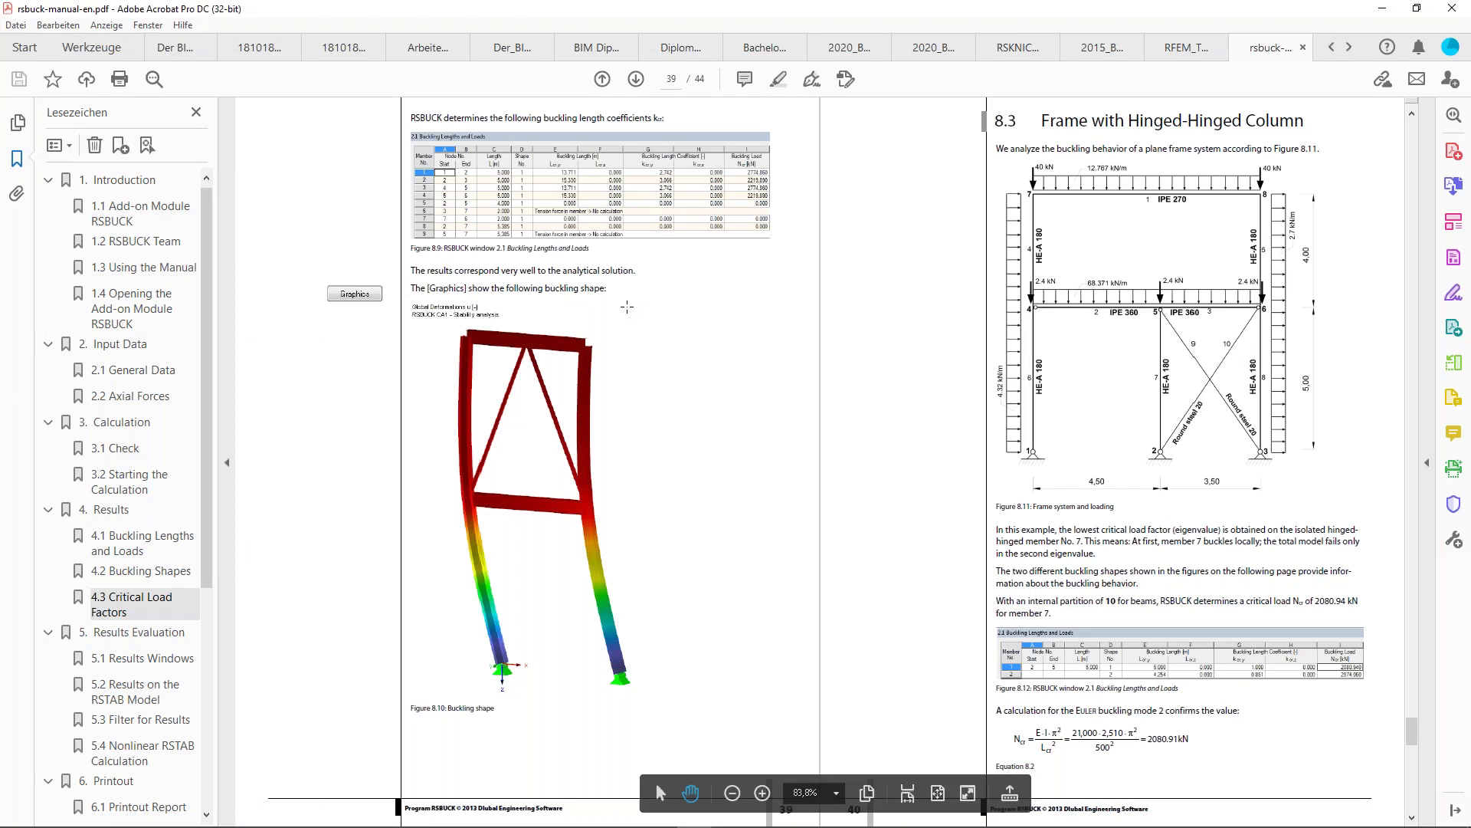
scroll(1116, 245, "up", 2)
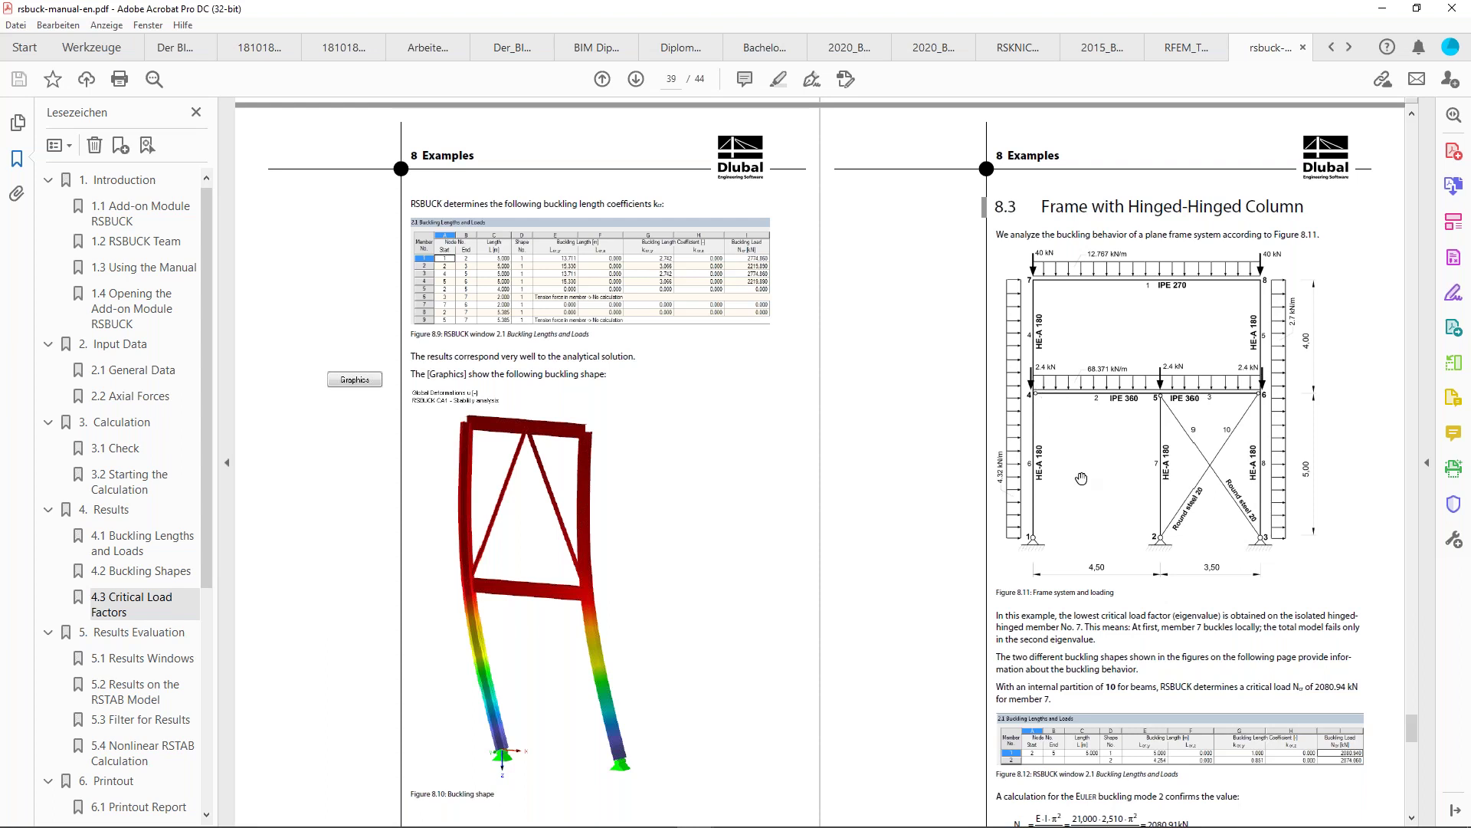
scroll(1080, 479, "down", 5)
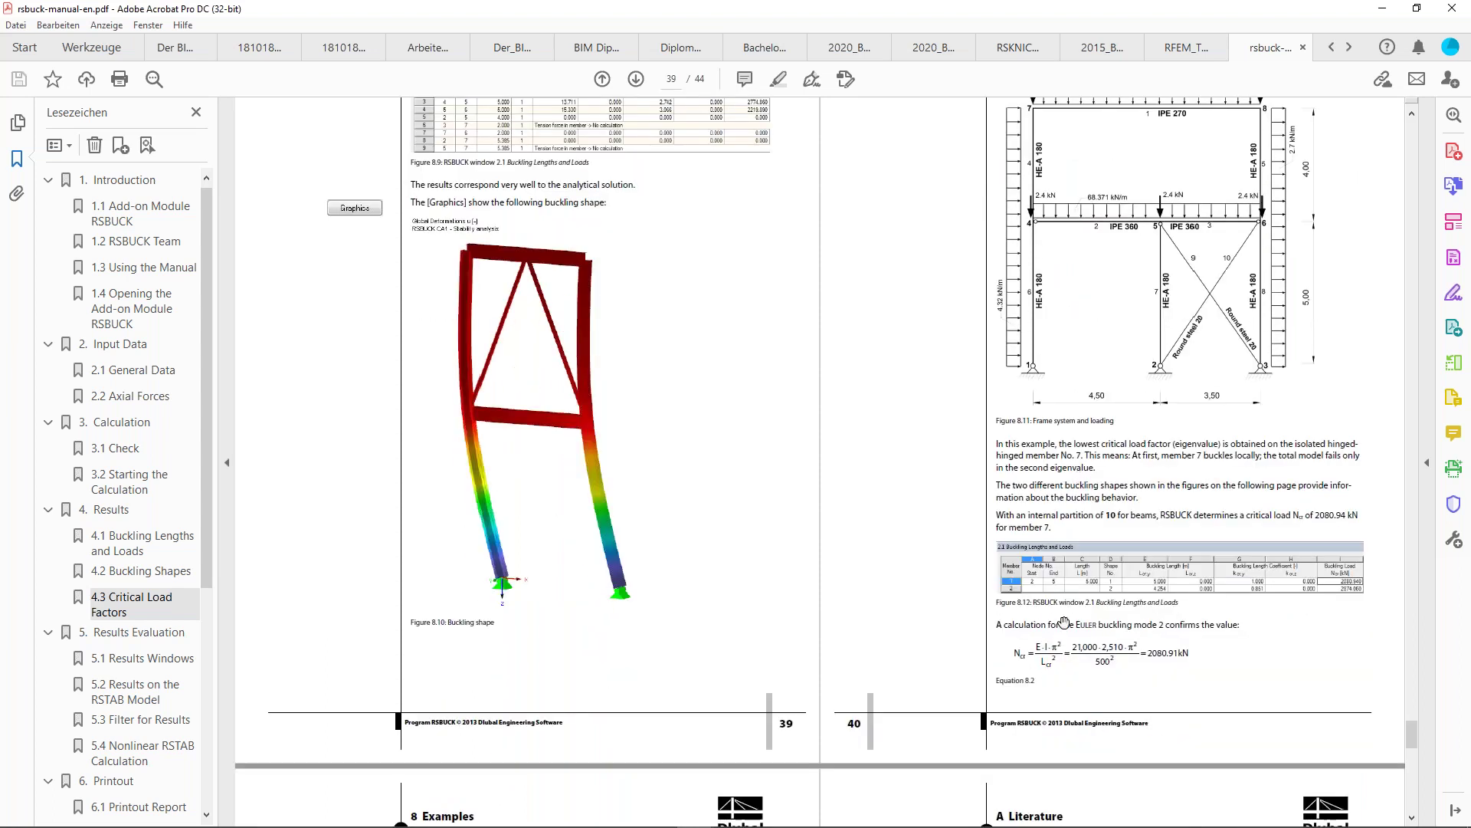
scroll(1056, 662, "down", 2)
scroll(1056, 662, "down", 14)
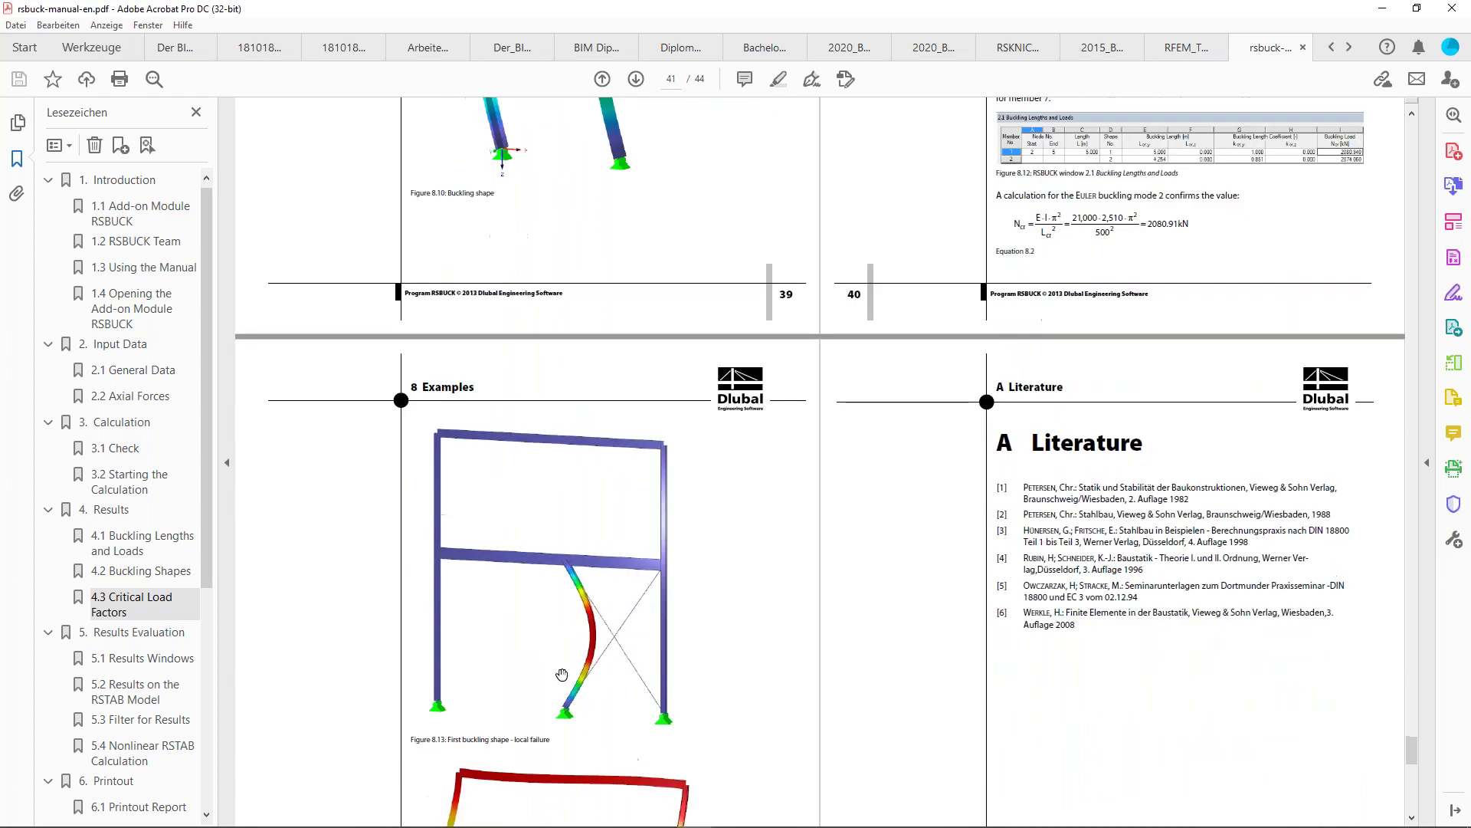
scroll(882, 478, "up", 2)
scroll(882, 478, "up", 6)
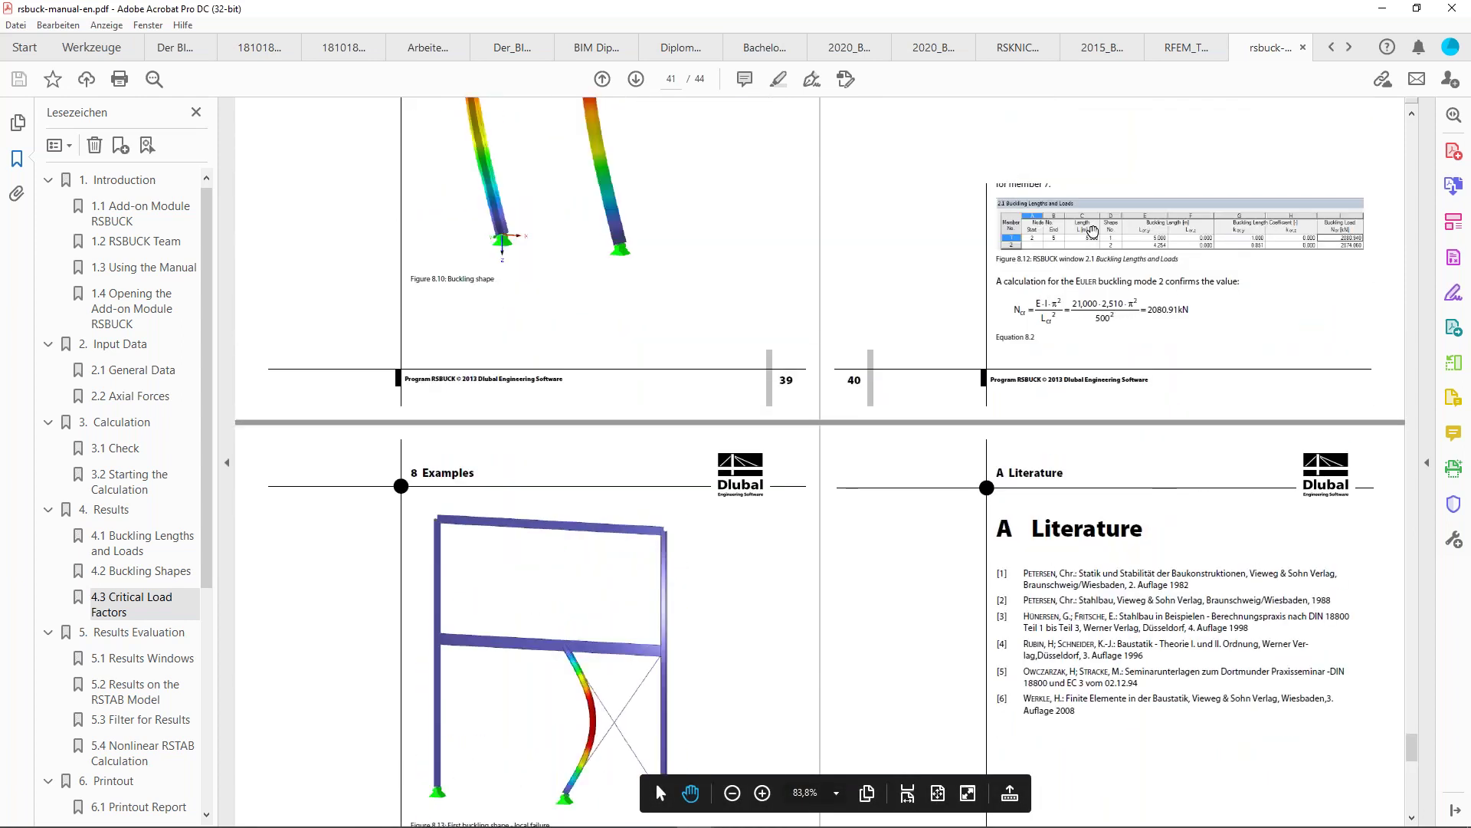
scroll(1092, 230, "up", 4)
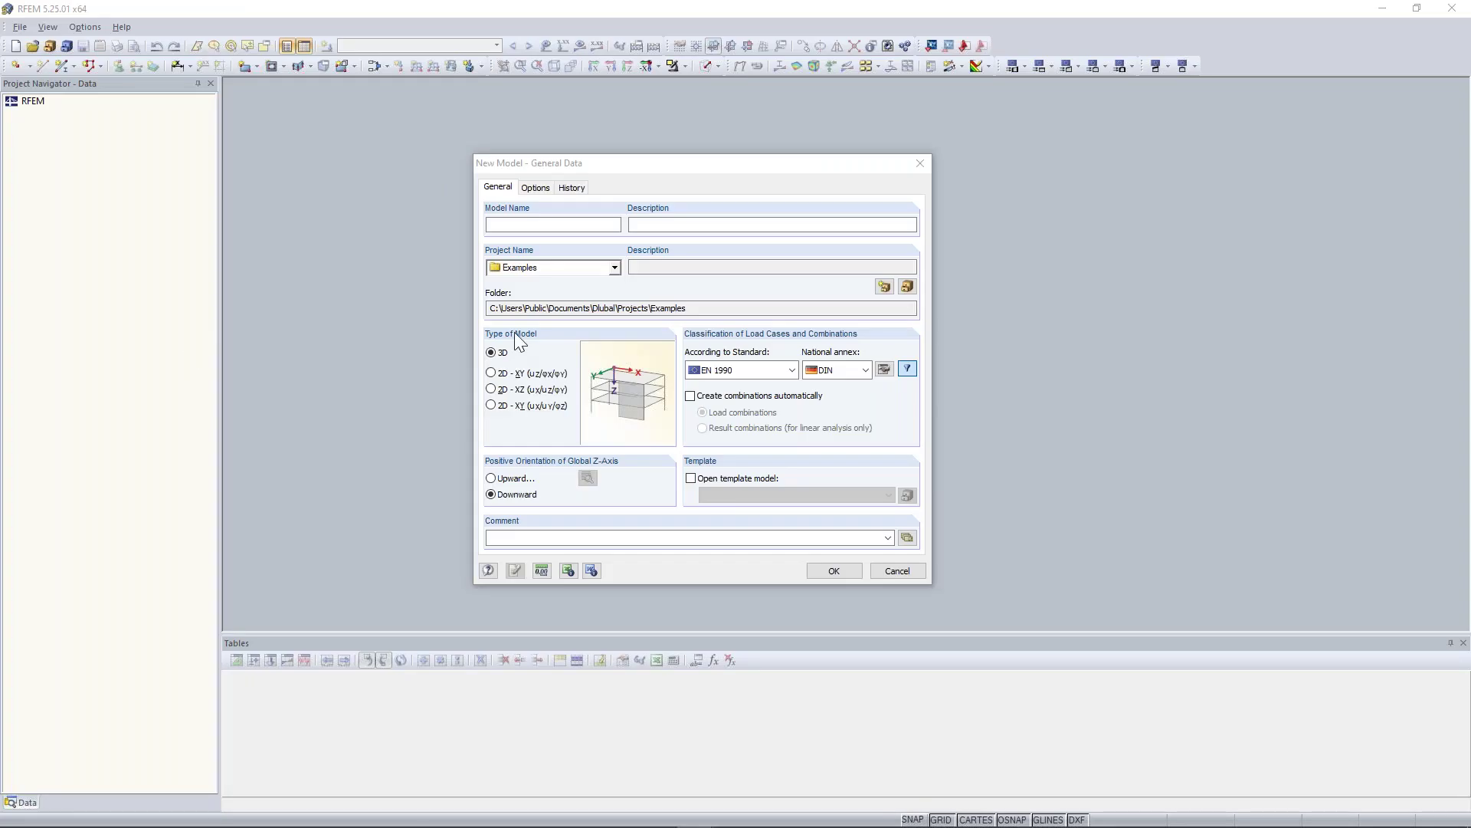
- Switch back to RFEM, name the new model 2D Frame and set its type to 2D - XZ
left_click(573, 227)
mouse_move(729, 170)
left_mouse_down()
mouse_move(711, 153)
mouse_move(718, 164)
left_mouse_up()
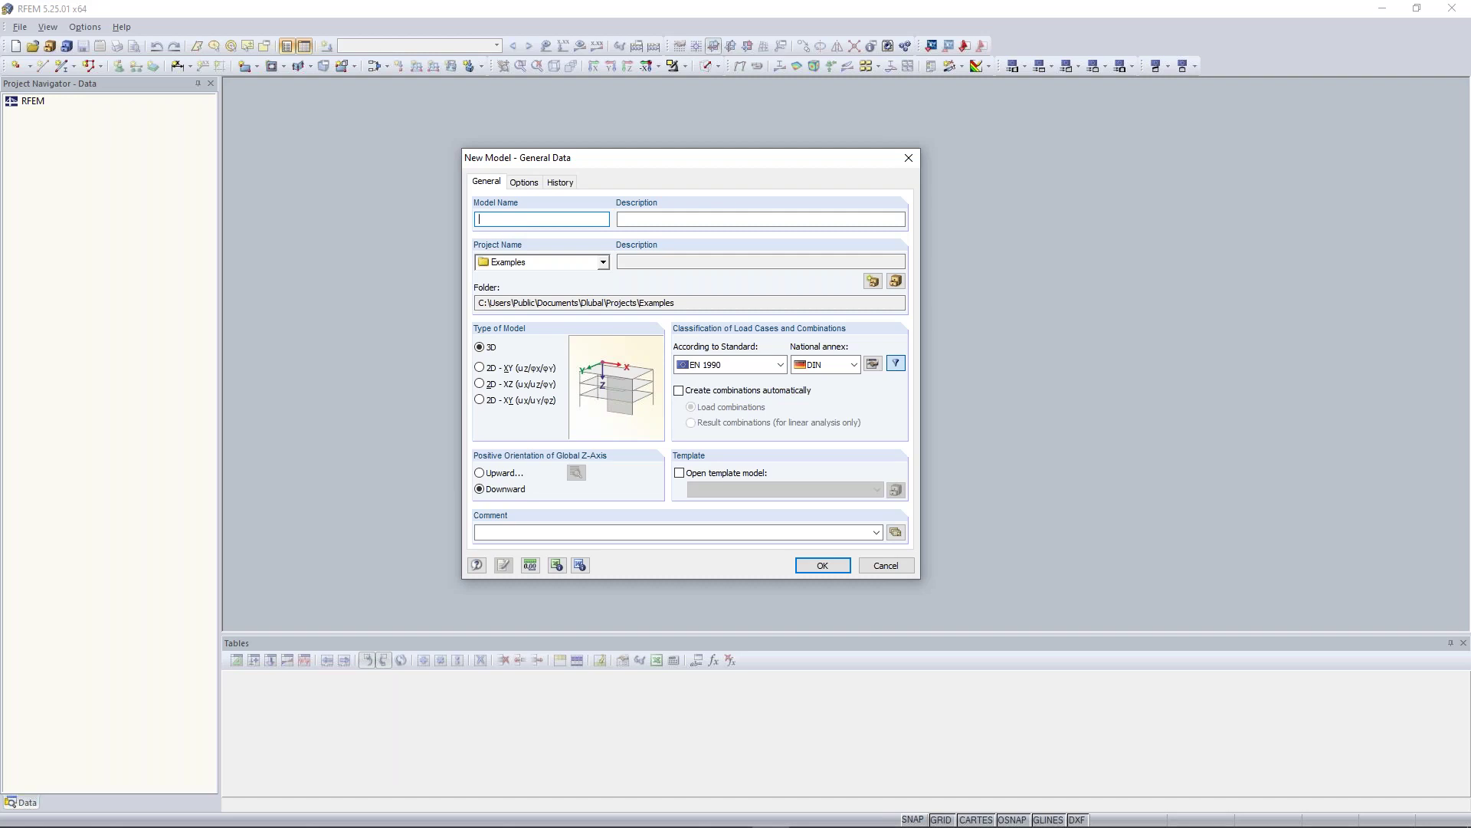
type("2D Frame")
left_click(539, 386)
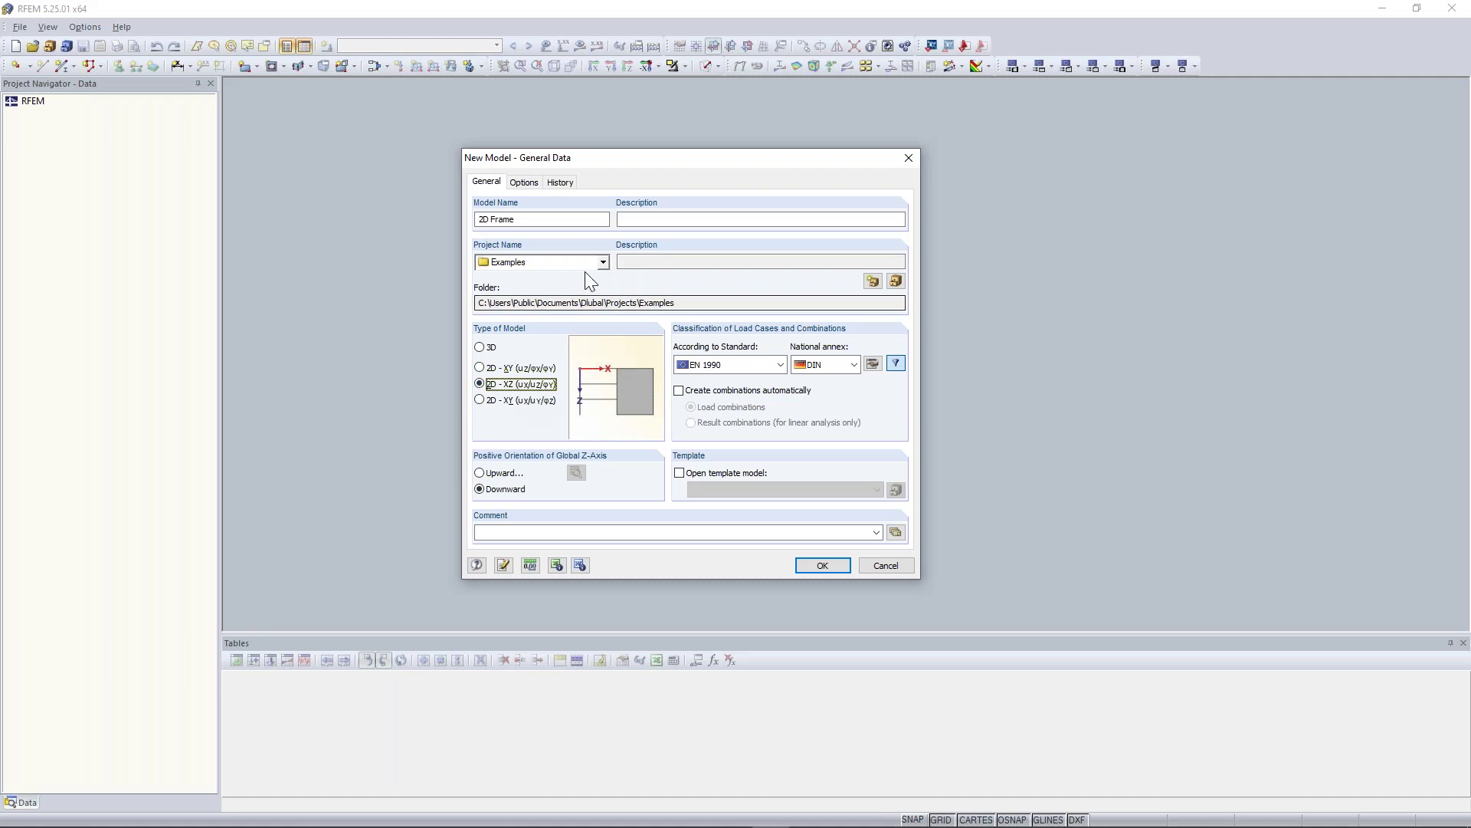
- Assign the new model to the Downloads project under Examples, keeping the global Z-axis oriented downward
left_click(605, 263)
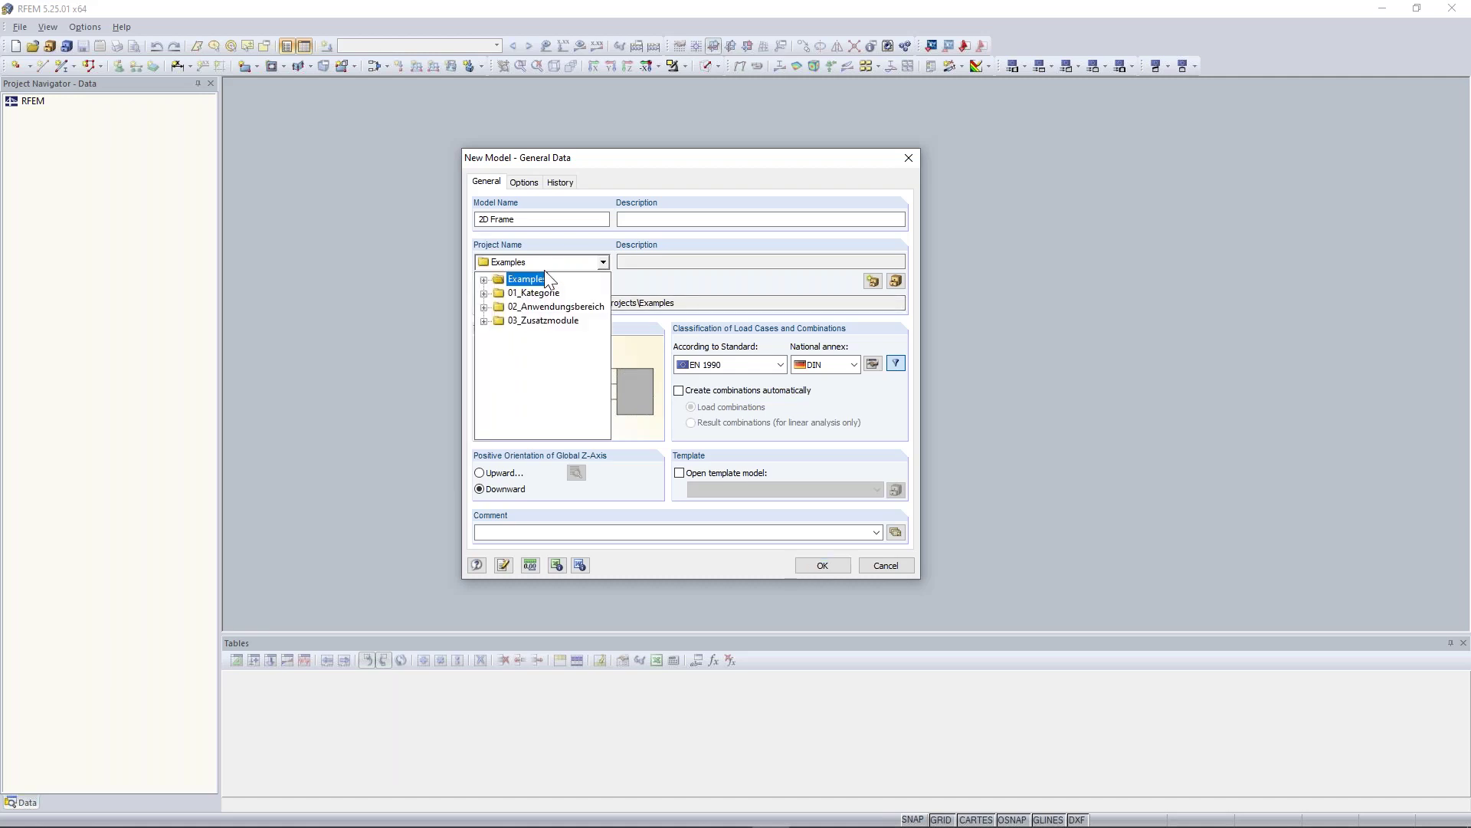
left_click(485, 281)
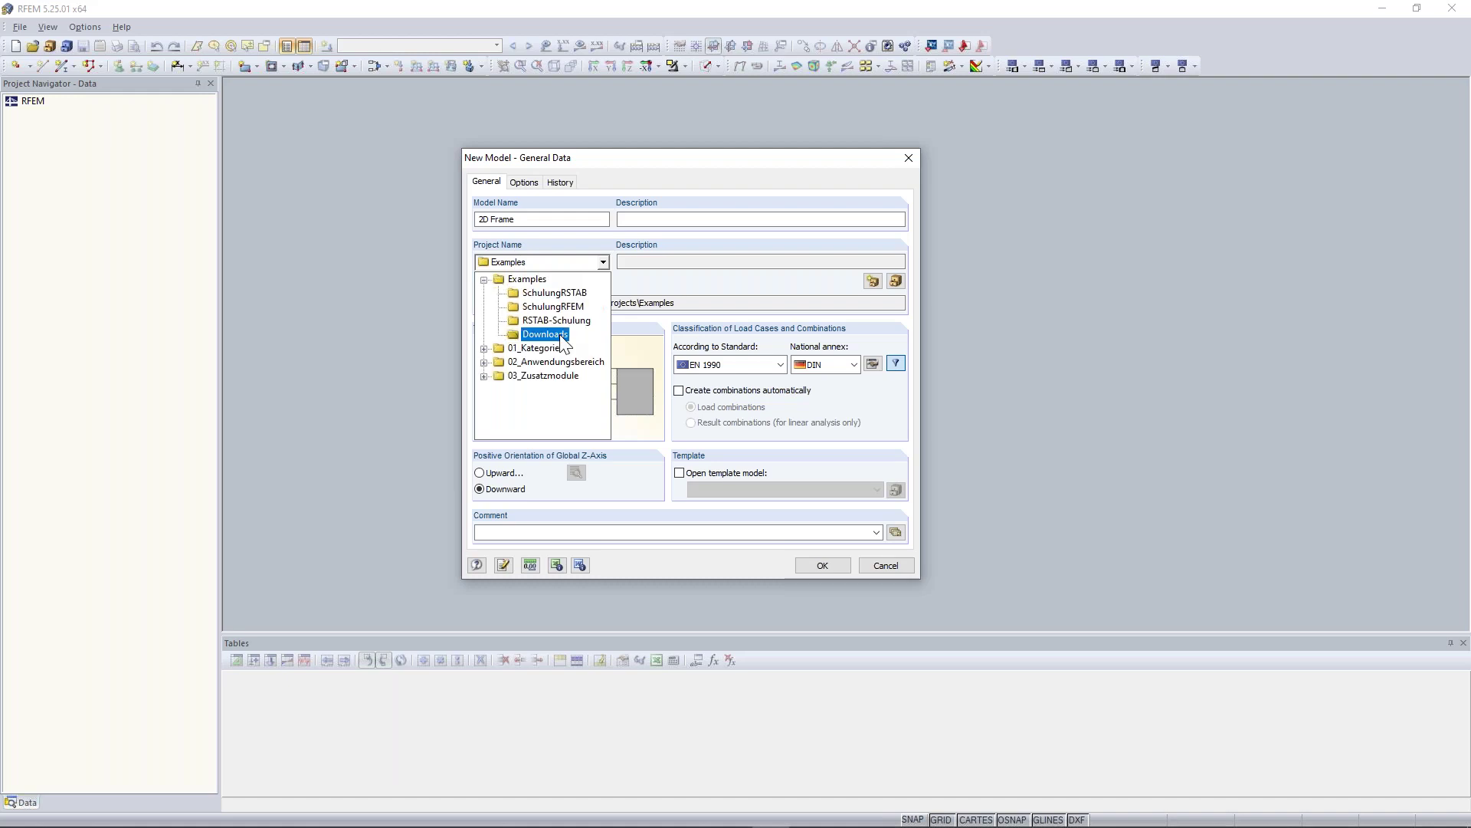
left_click(545, 335)
left_click(475, 303)
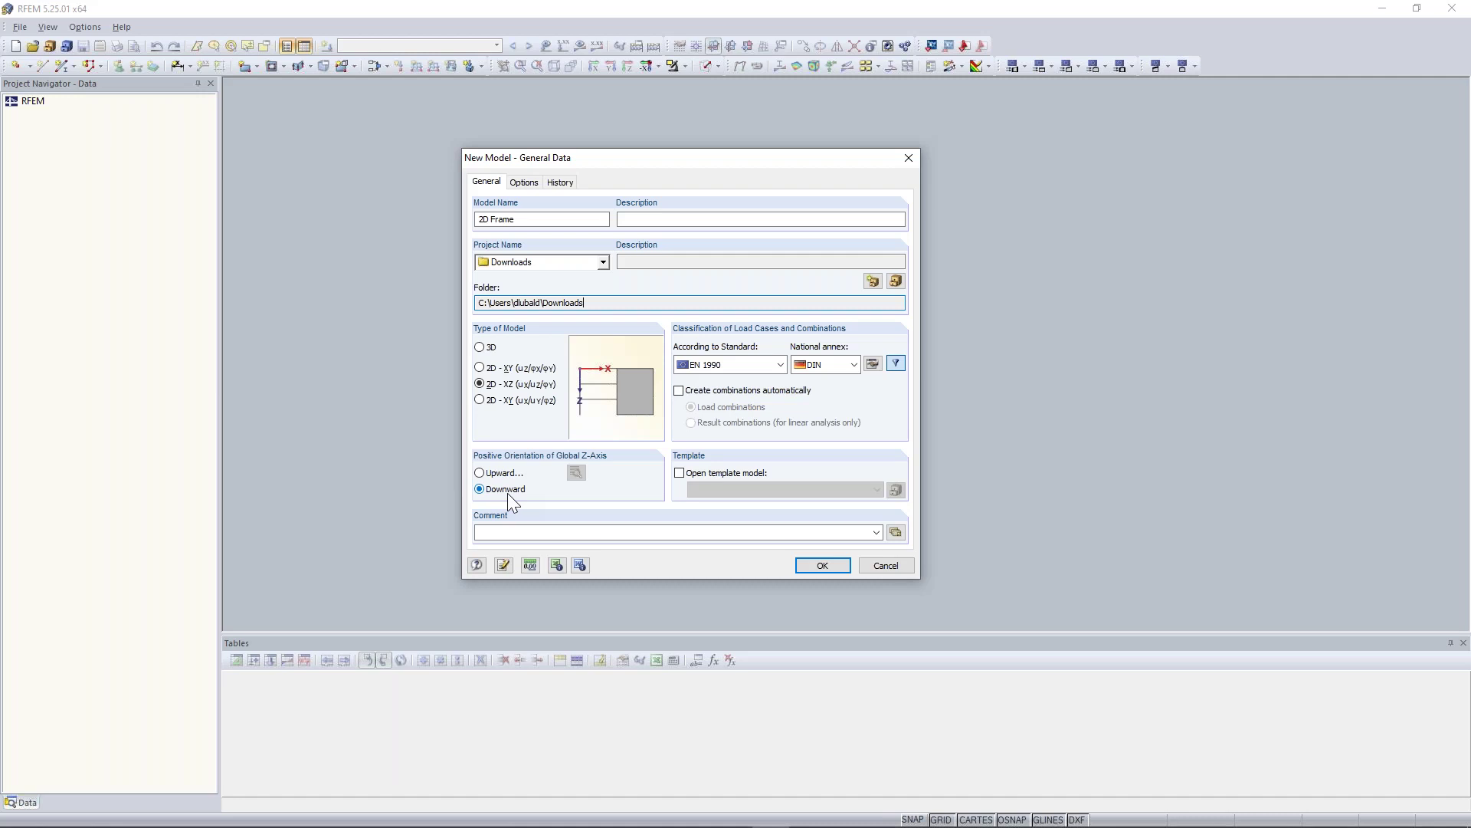
- Review the units and decimal places for model, loads and results, including the length and force unit choices, without changing them
left_click(530, 566)
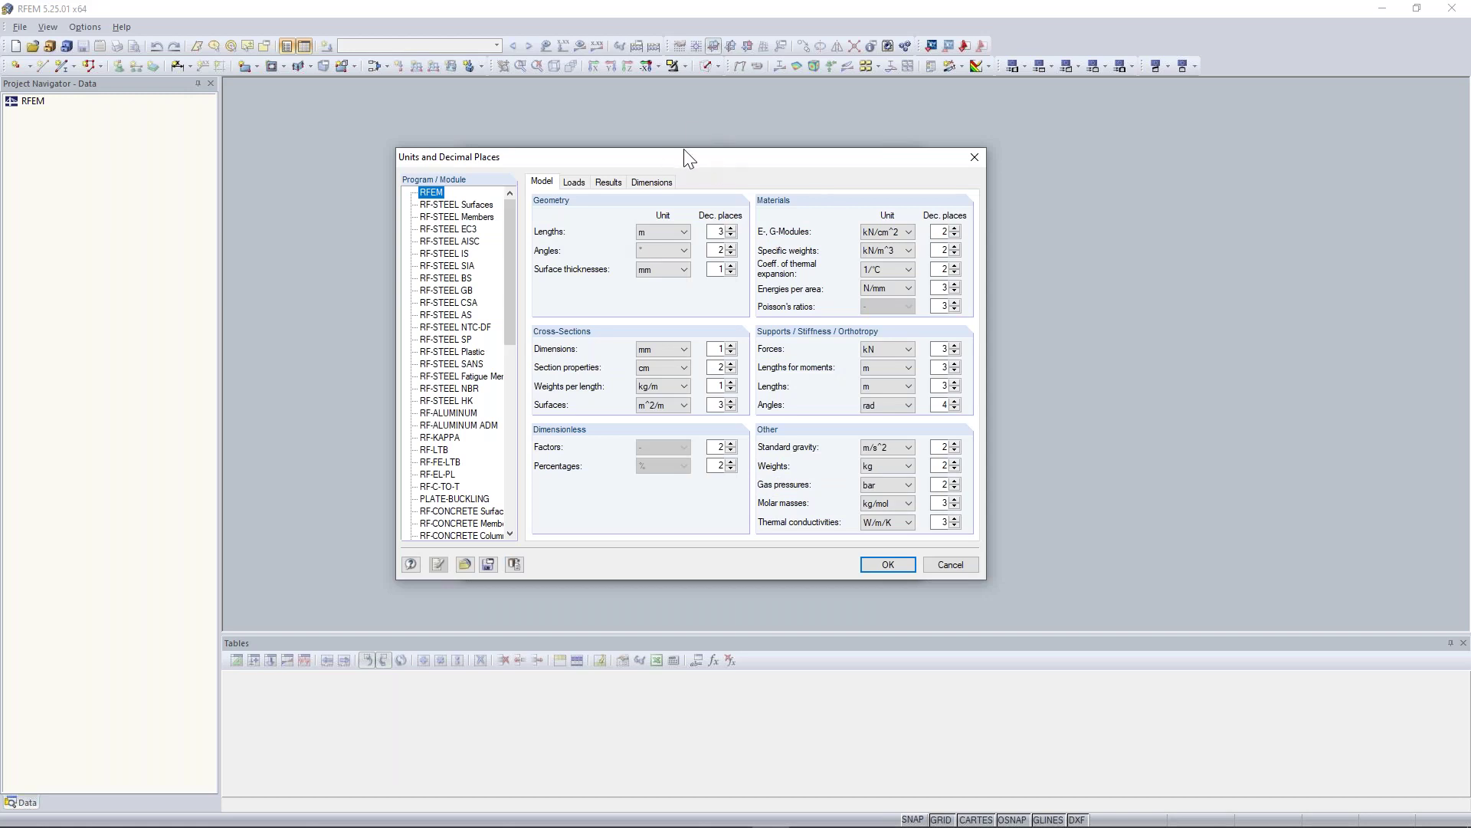
left_click_drag(686, 162, 700, 176)
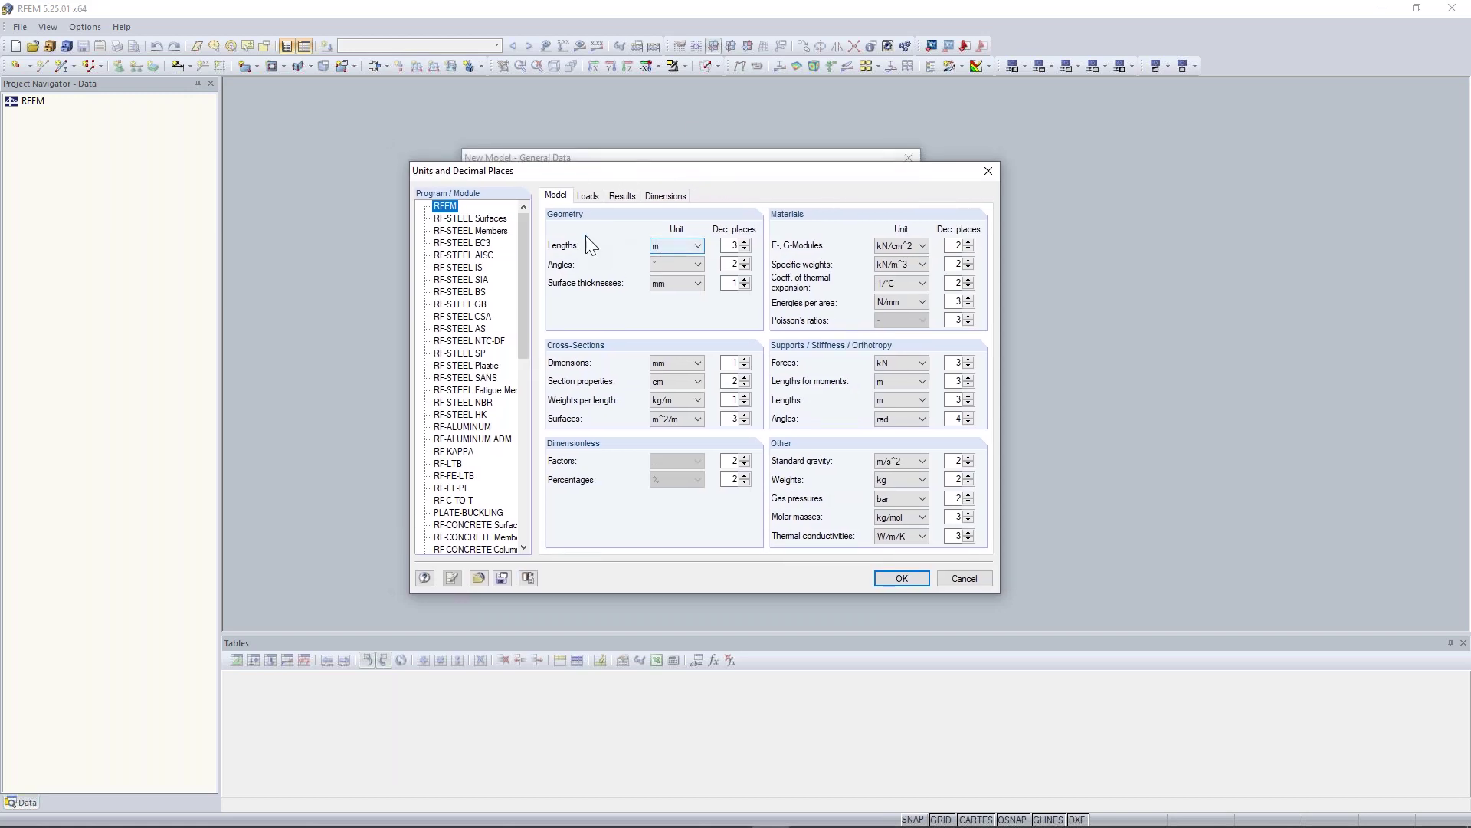
left_click(674, 245)
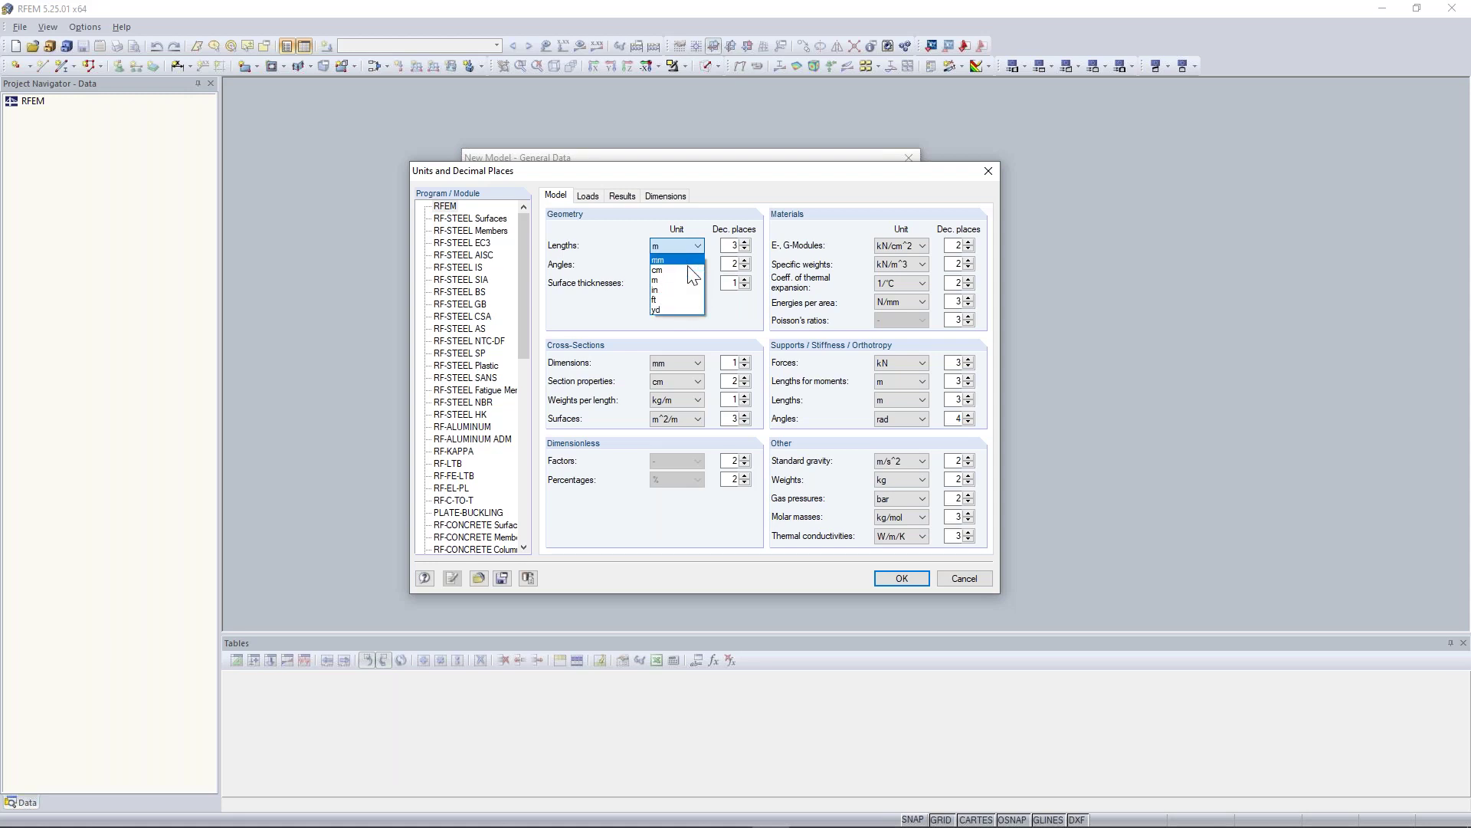
left_click(605, 274)
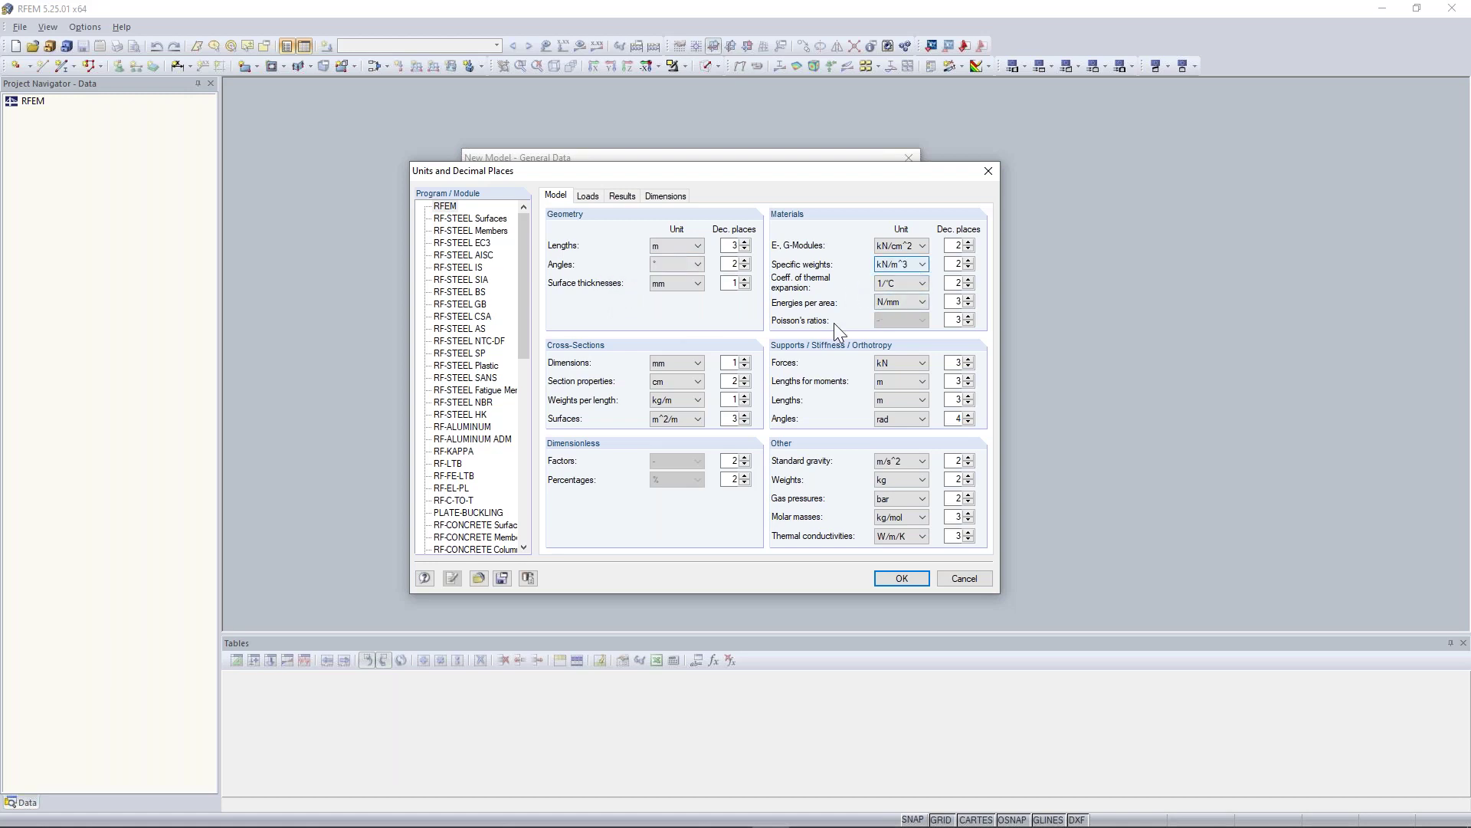
left_click(881, 363)
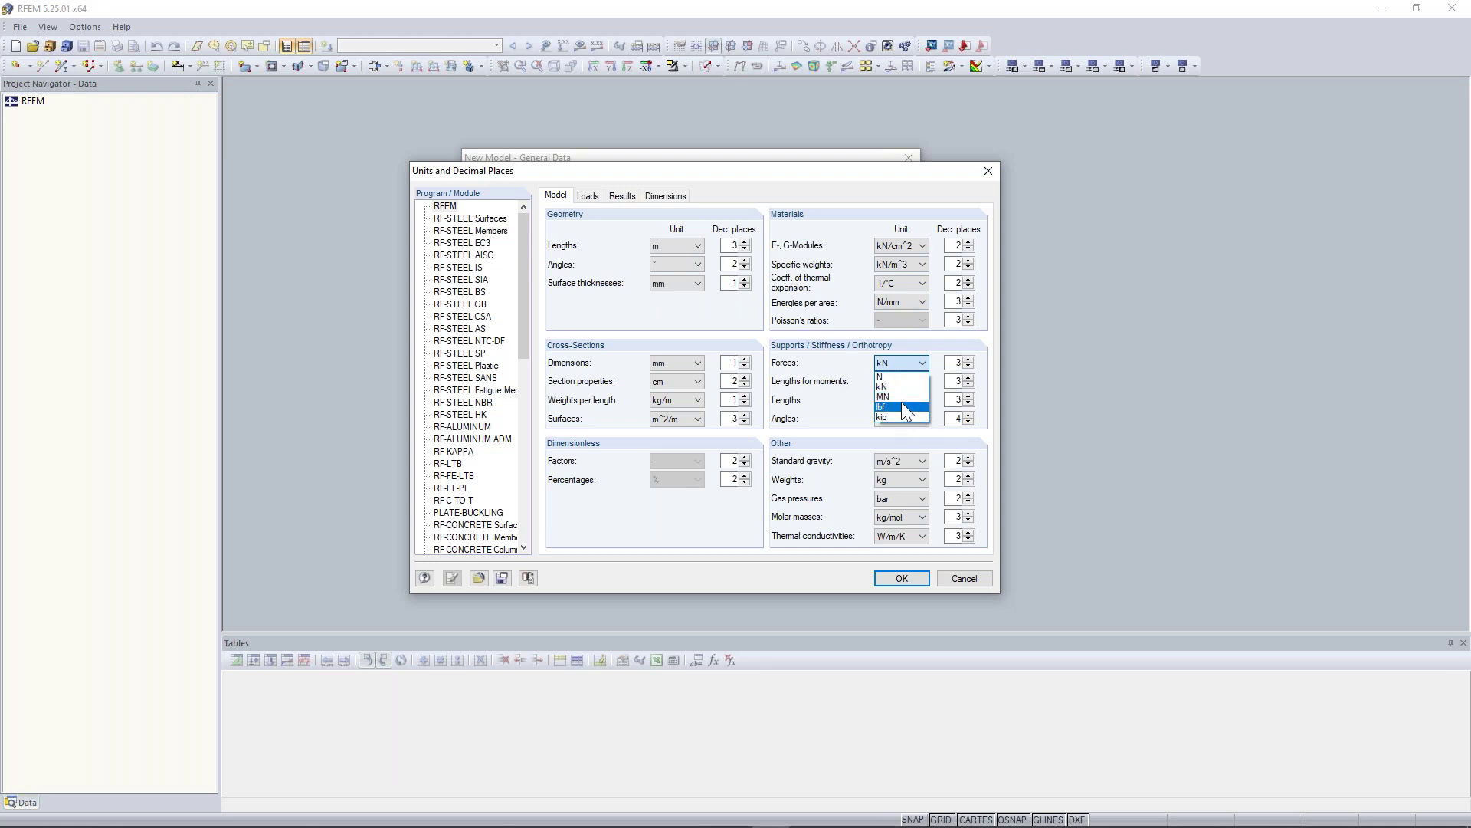
left_click(825, 352)
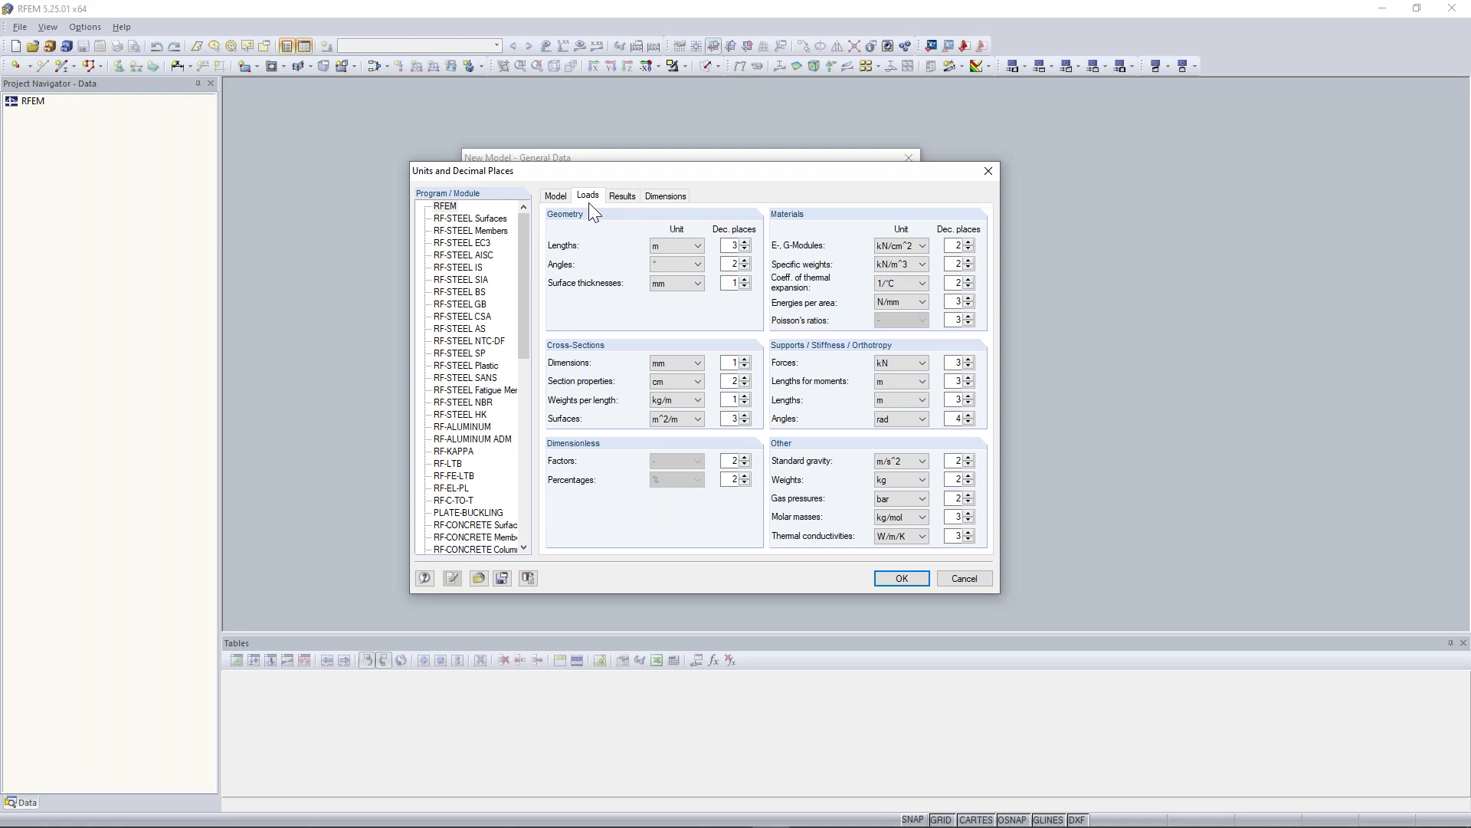
left_click(622, 196)
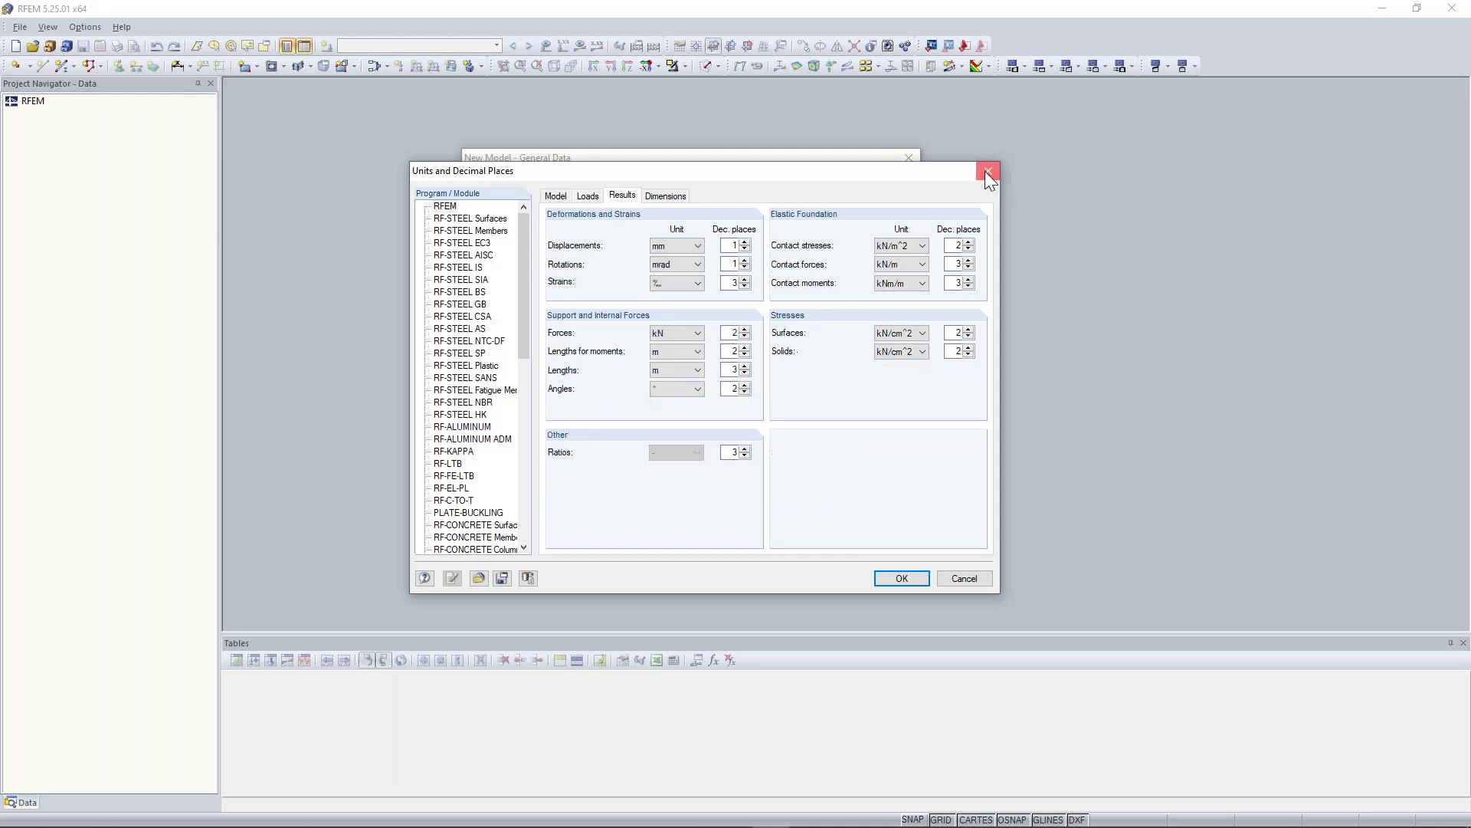
left_click(989, 171)
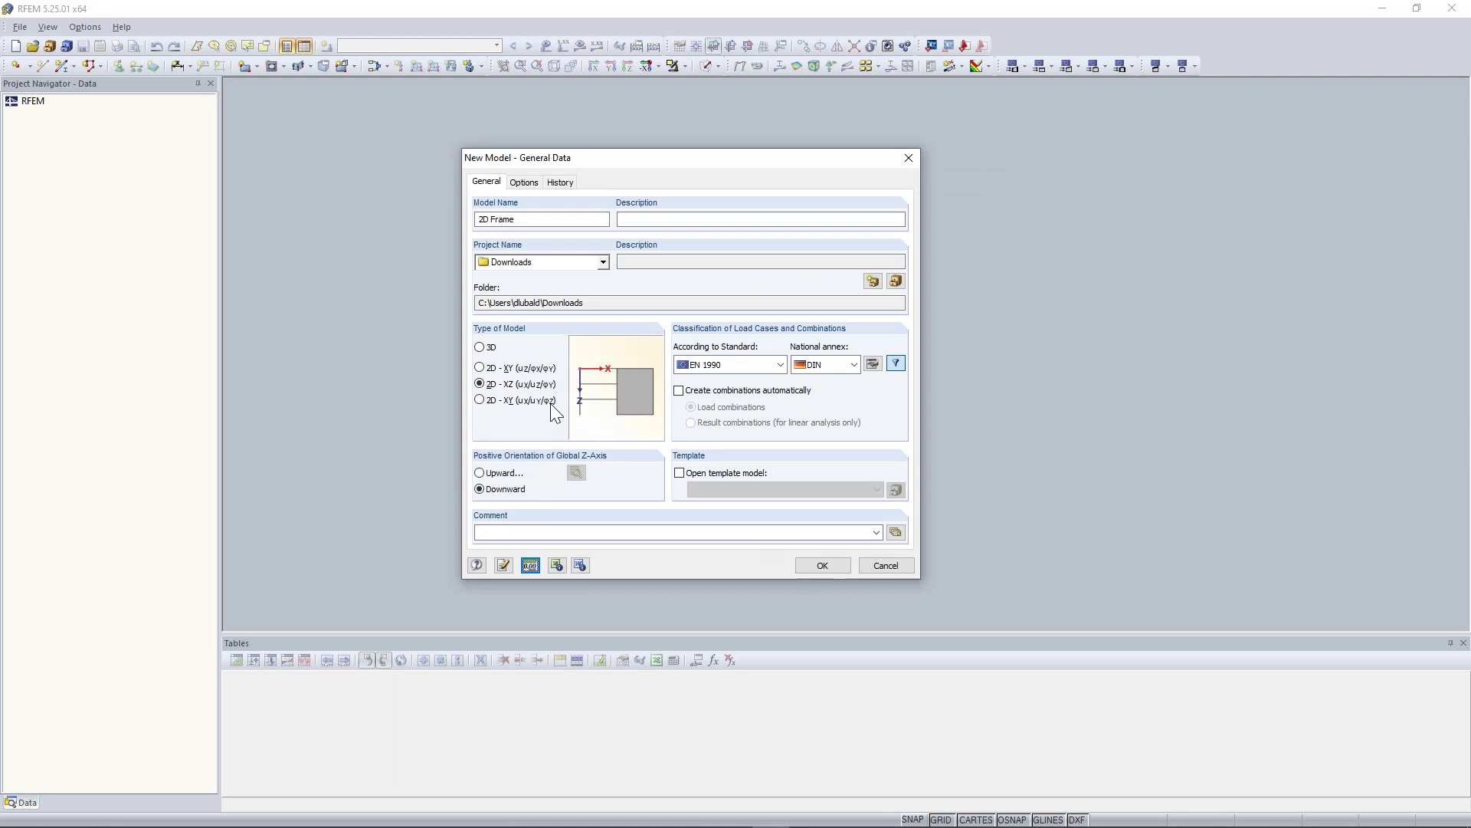
- Create the 2D Frame model from the entered general data
key("Return")
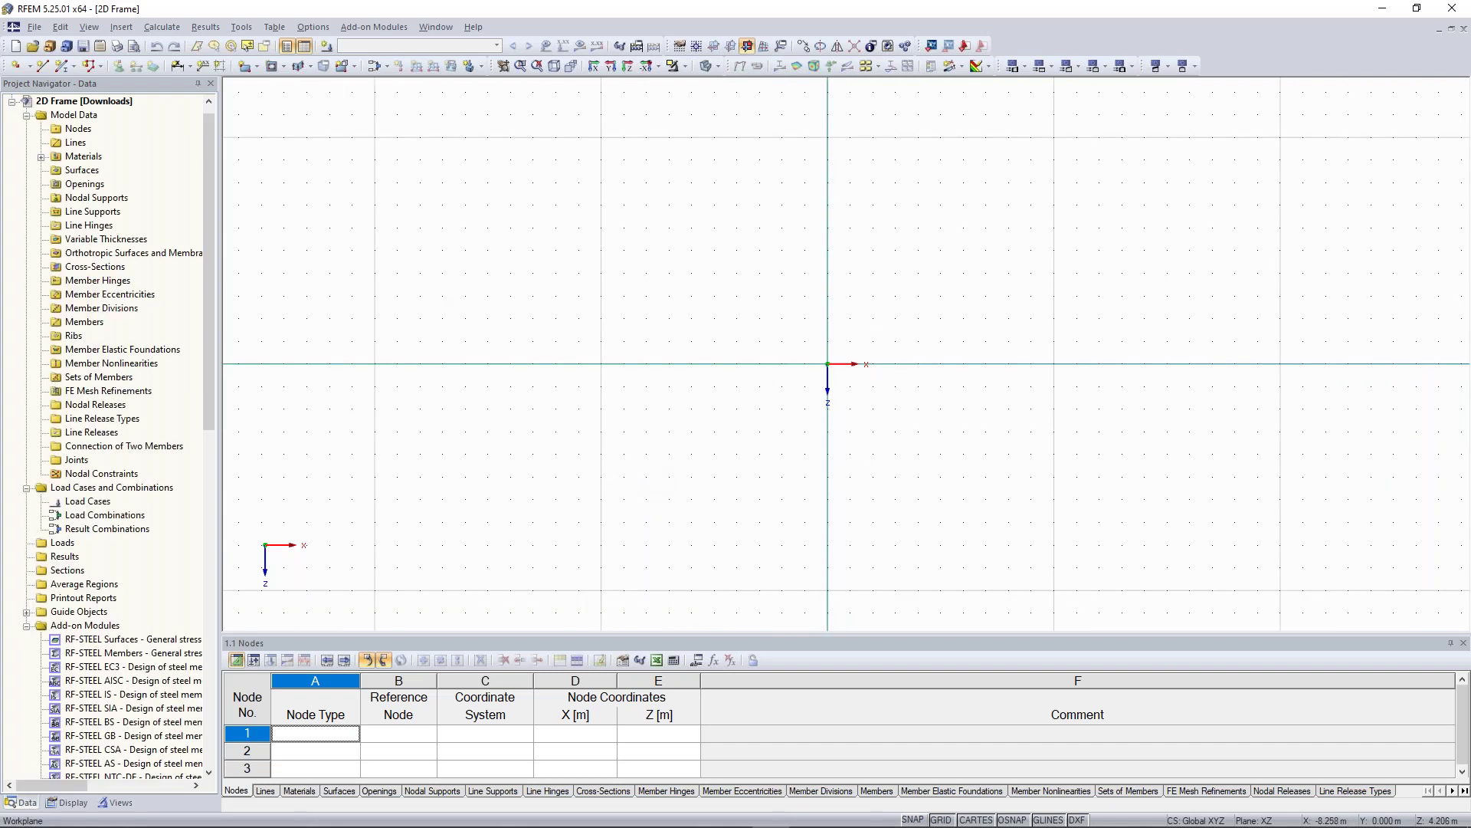
middle_click_drag(779, 373, 715, 387)
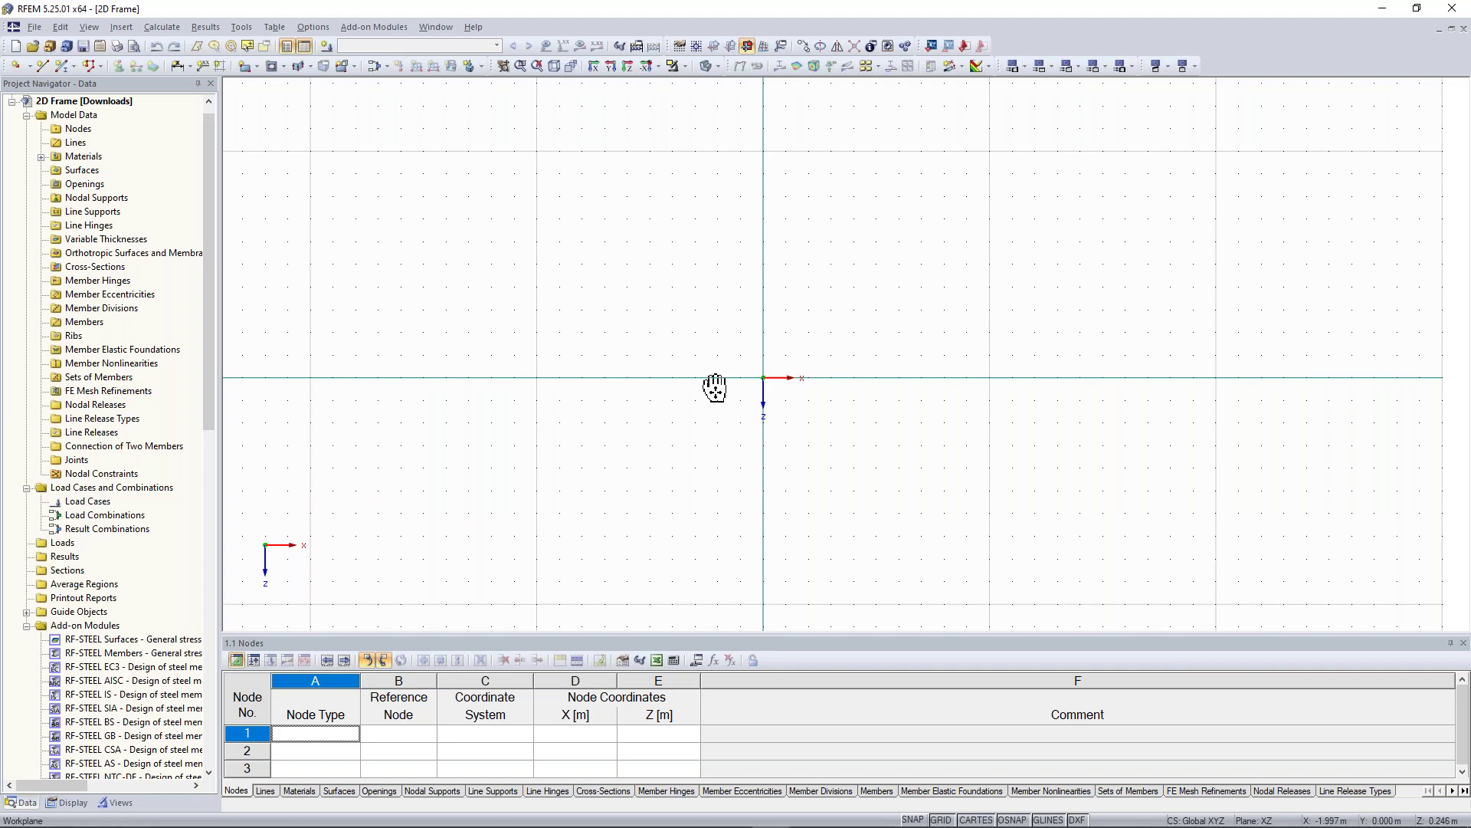
middle_click_drag(715, 388, 619, 414)
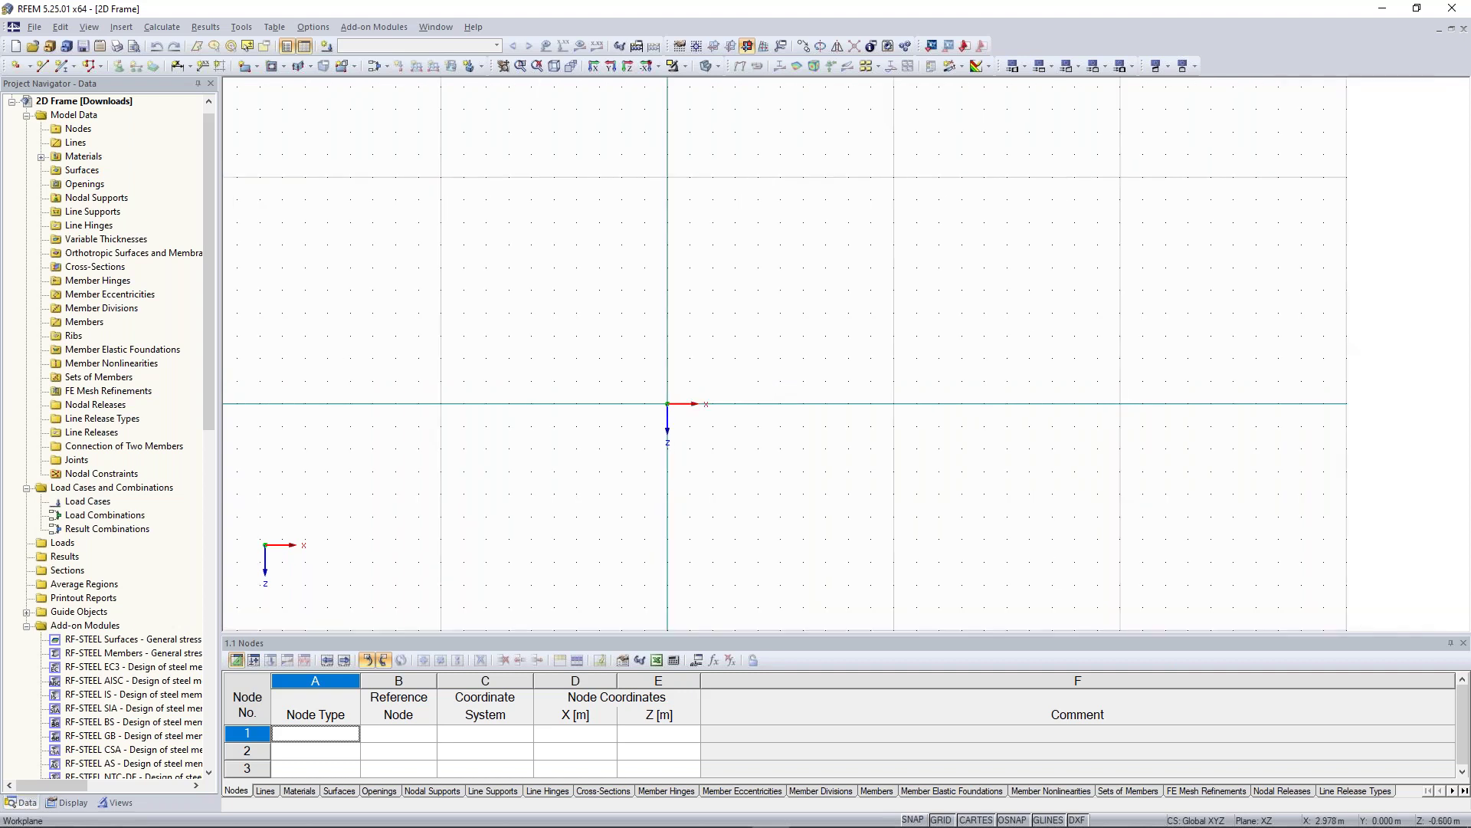
- Start a new beam member and choose the rolled HEA 180 section in Steel S 235 as its new cross-section
left_click(62, 67)
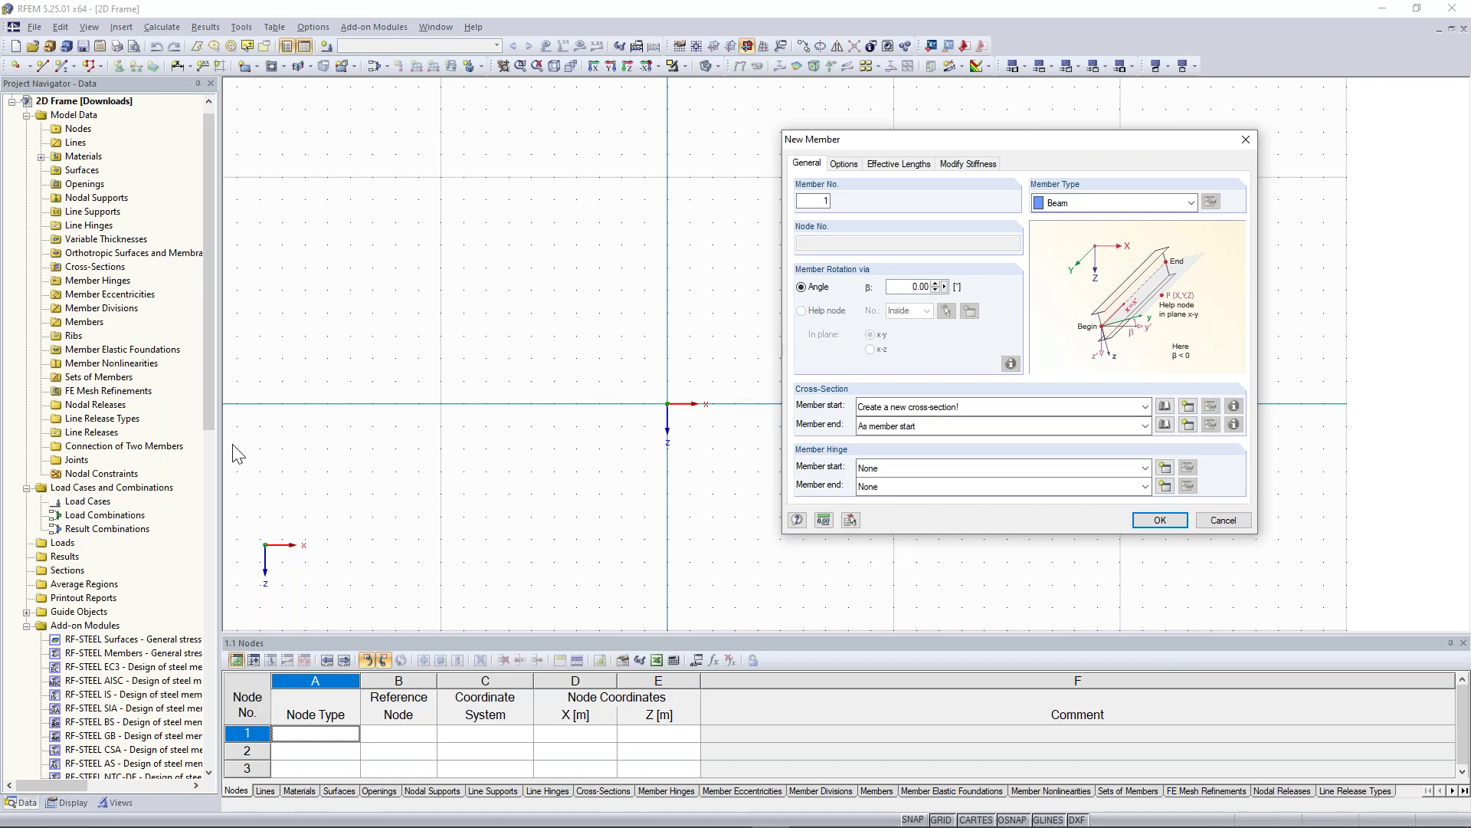
left_click_drag(998, 140, 936, 150)
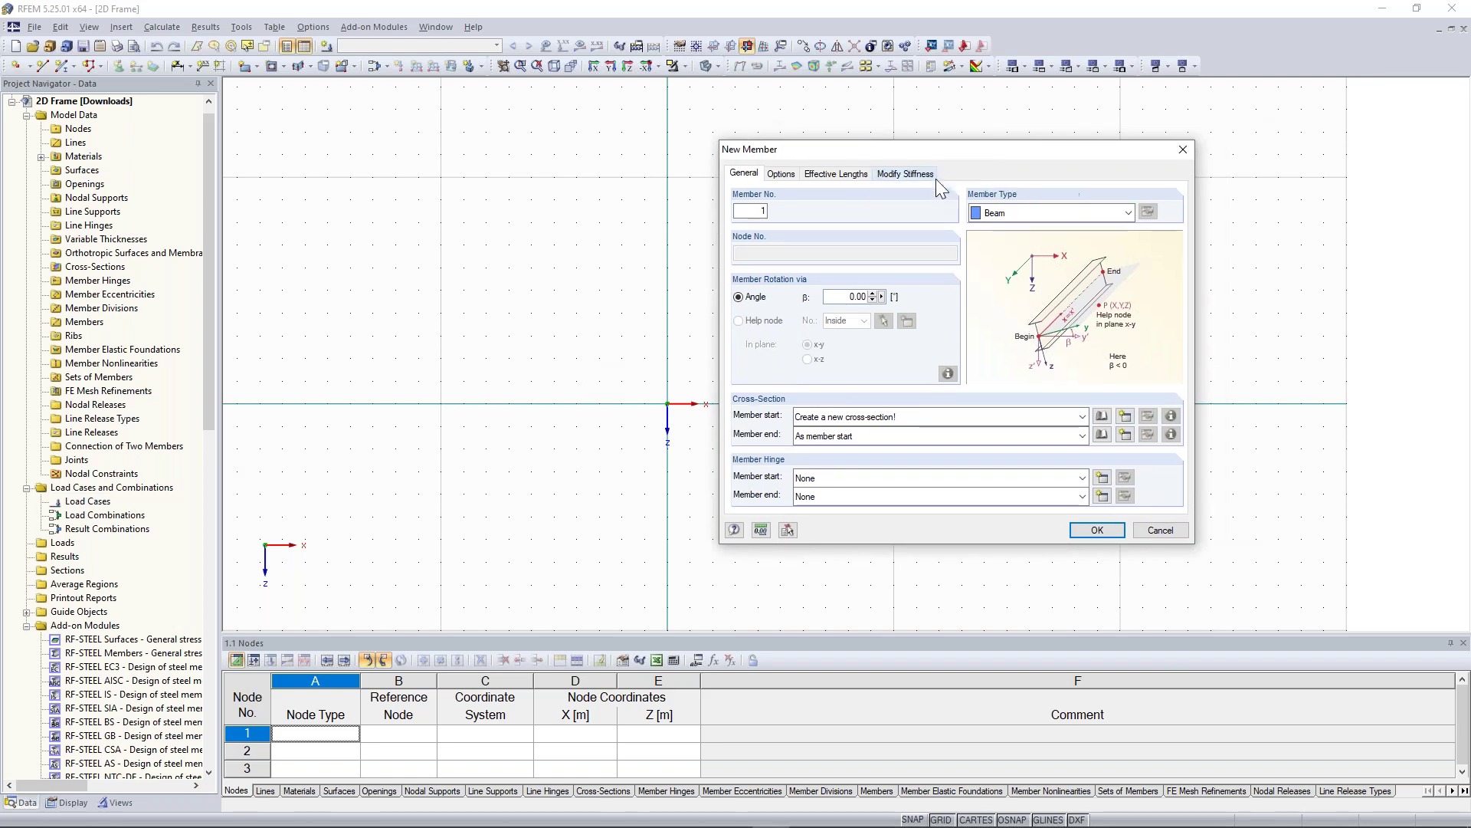
left_click(1124, 415)
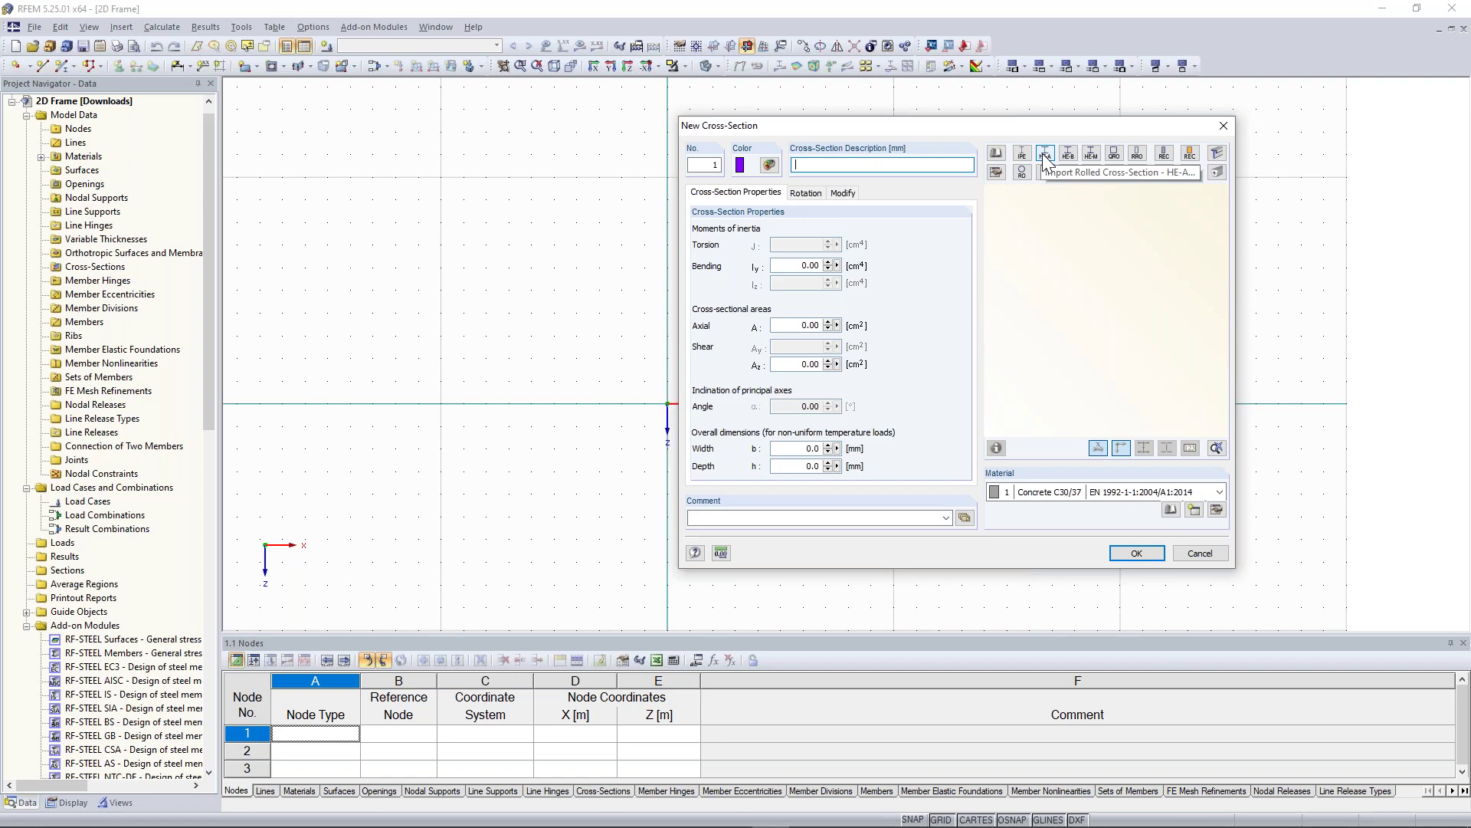
left_click(1045, 154)
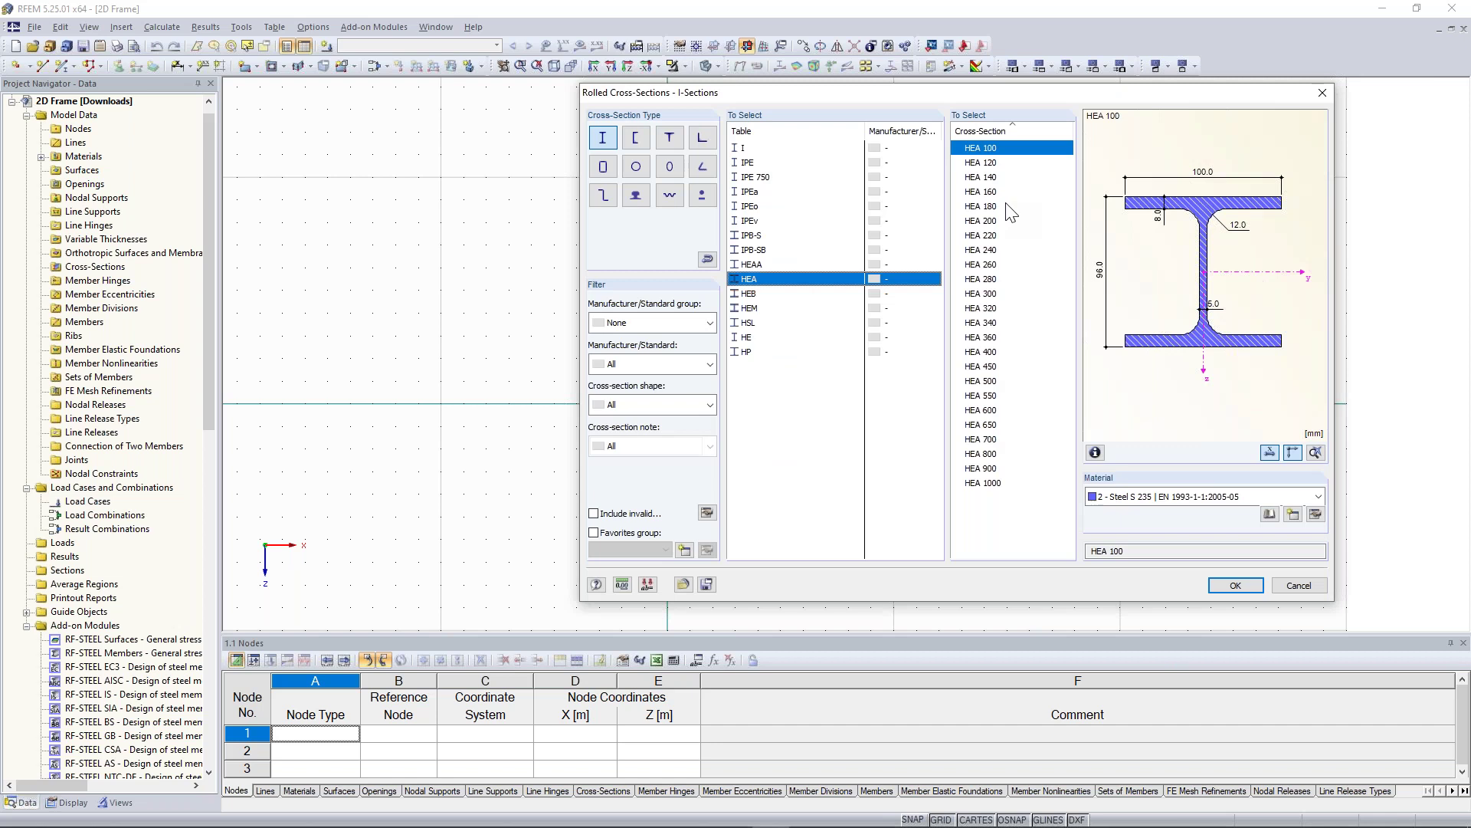
left_click(1012, 212)
left_click(1169, 498)
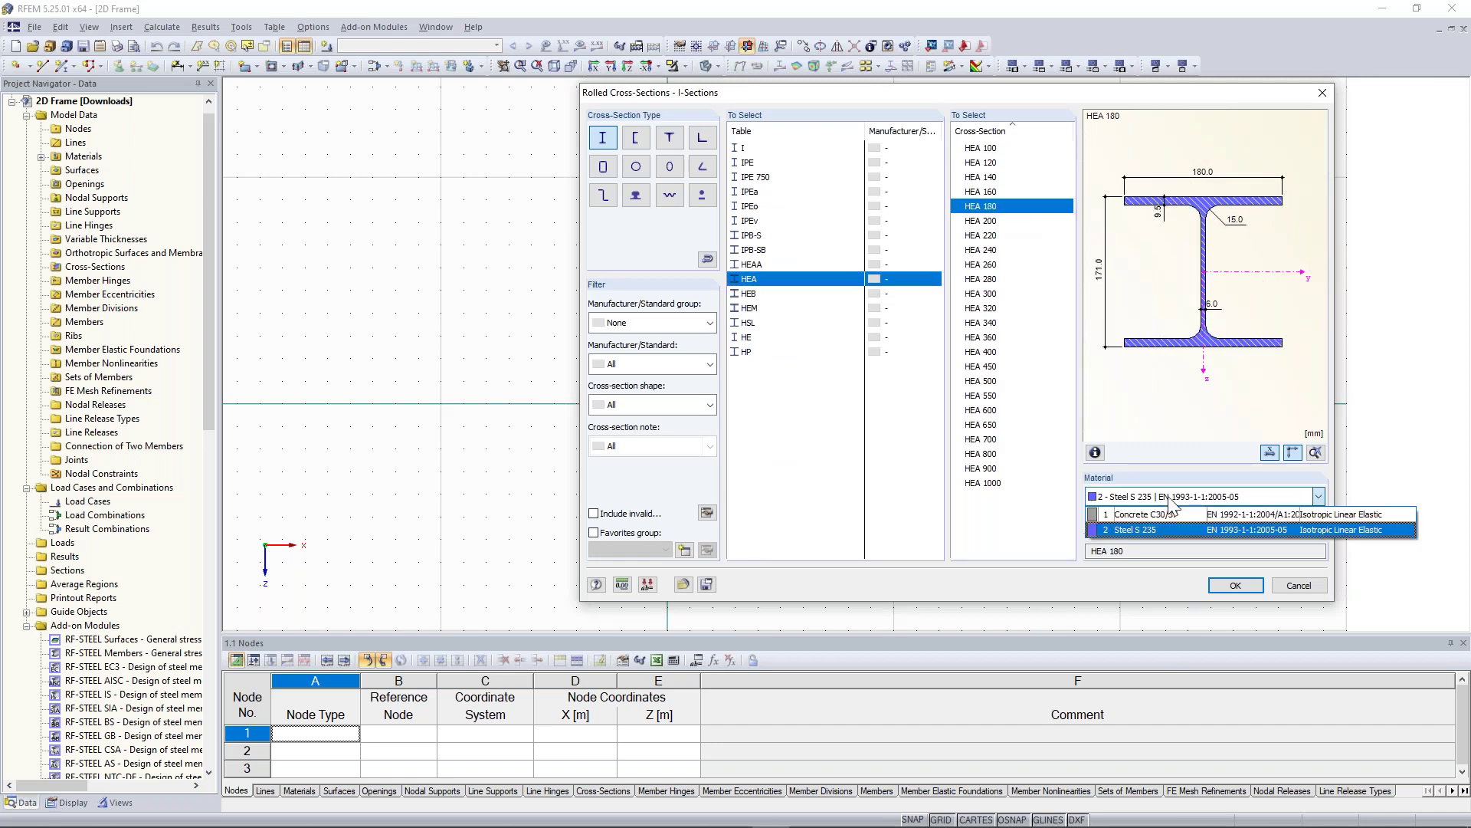
left_click(1168, 497)
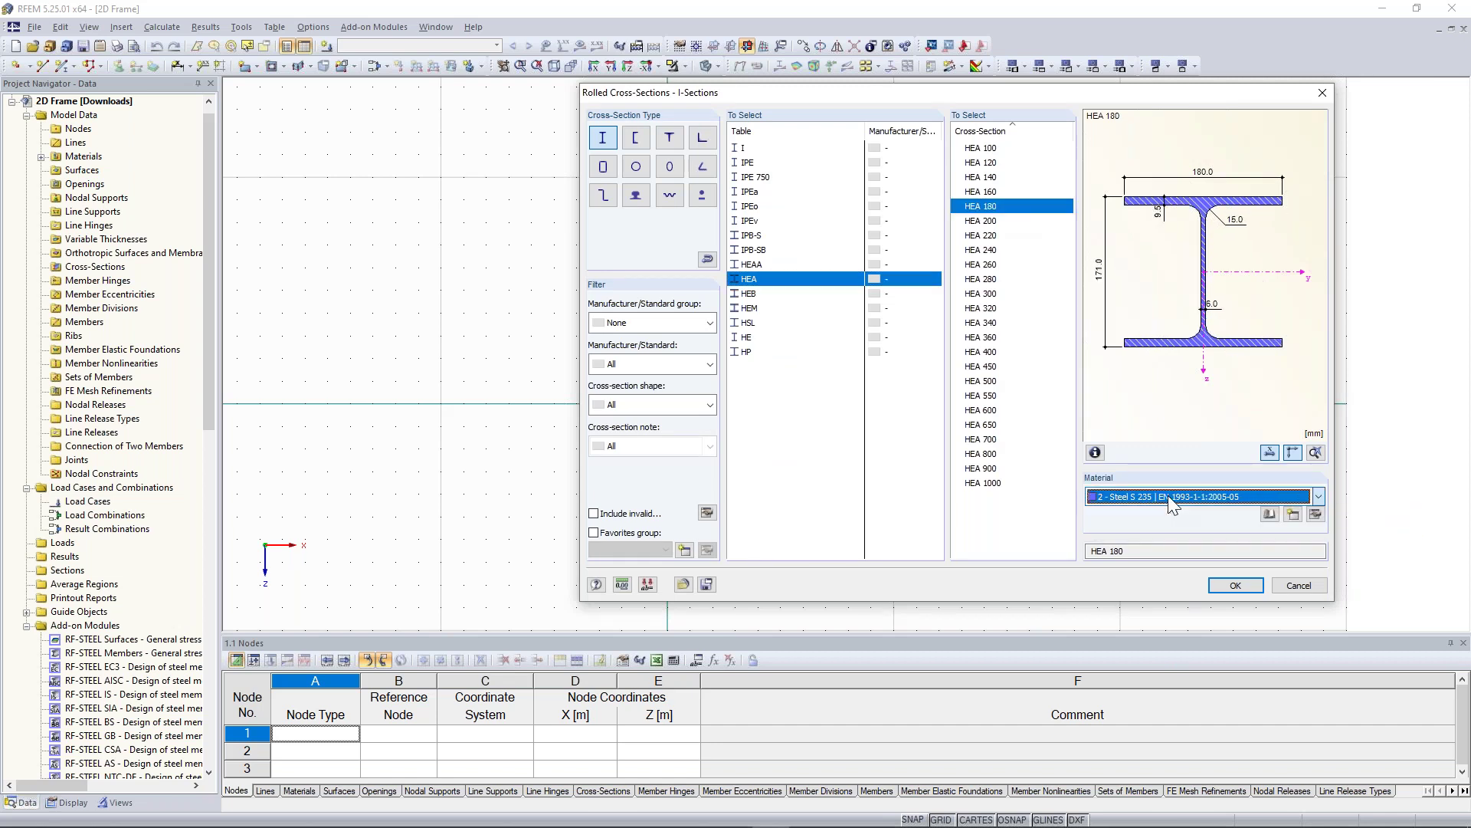
- Inspect the Steel S 235 properties and the category filters in the material library, leaving the material unedited
left_click(1316, 514)
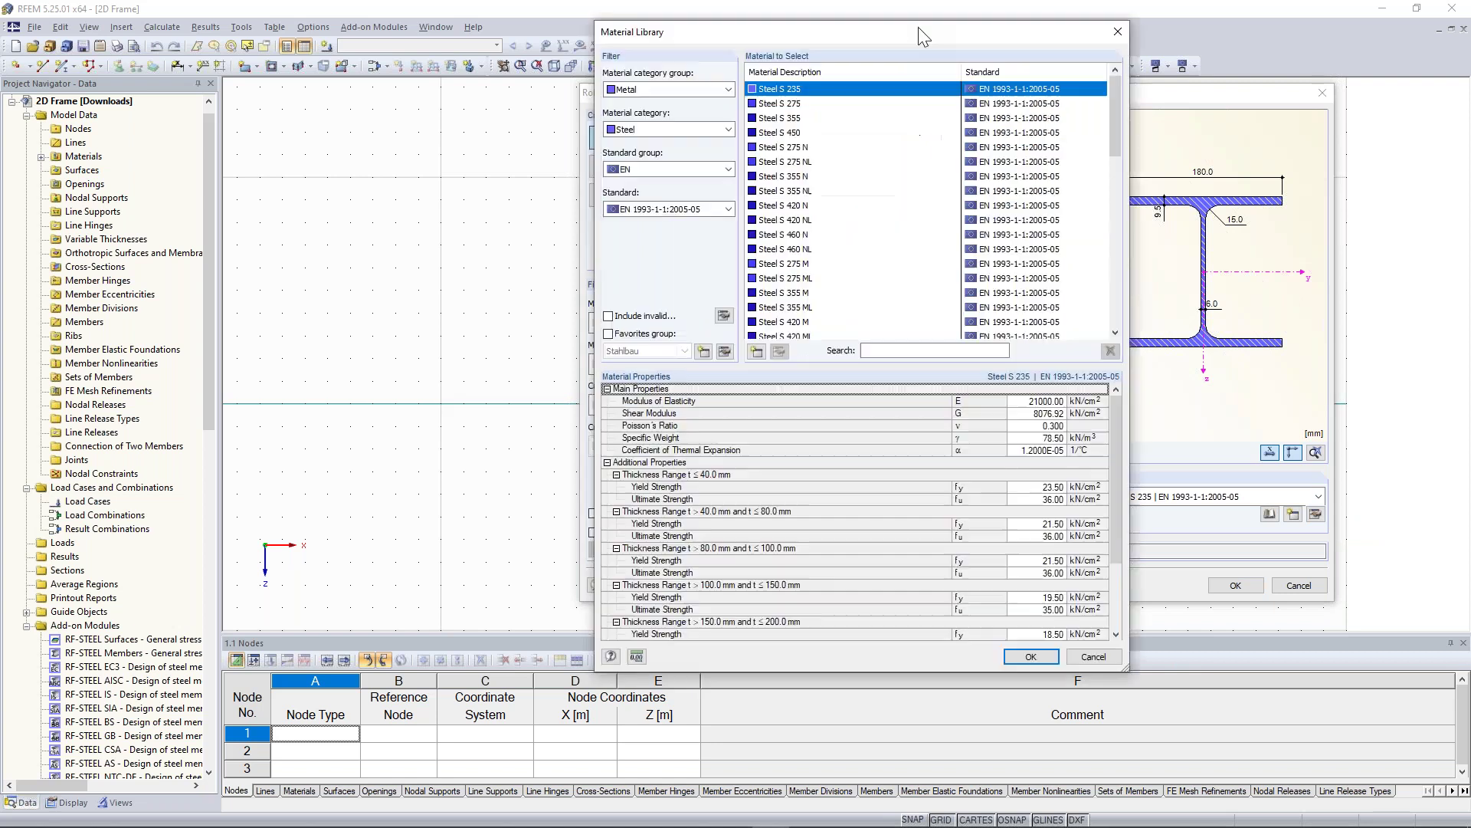
left_click_drag(918, 26, 734, 35)
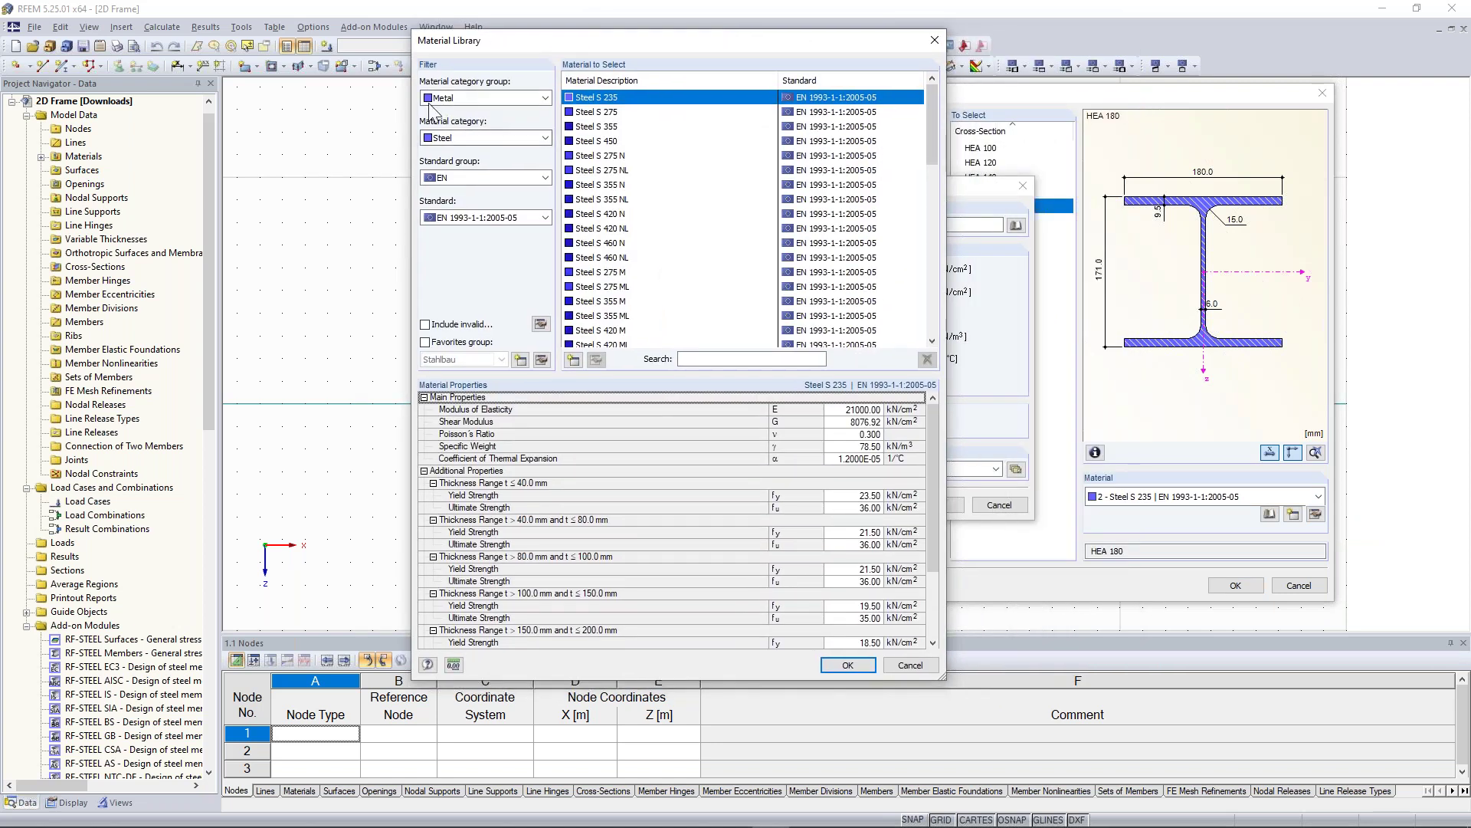
left_click(545, 99)
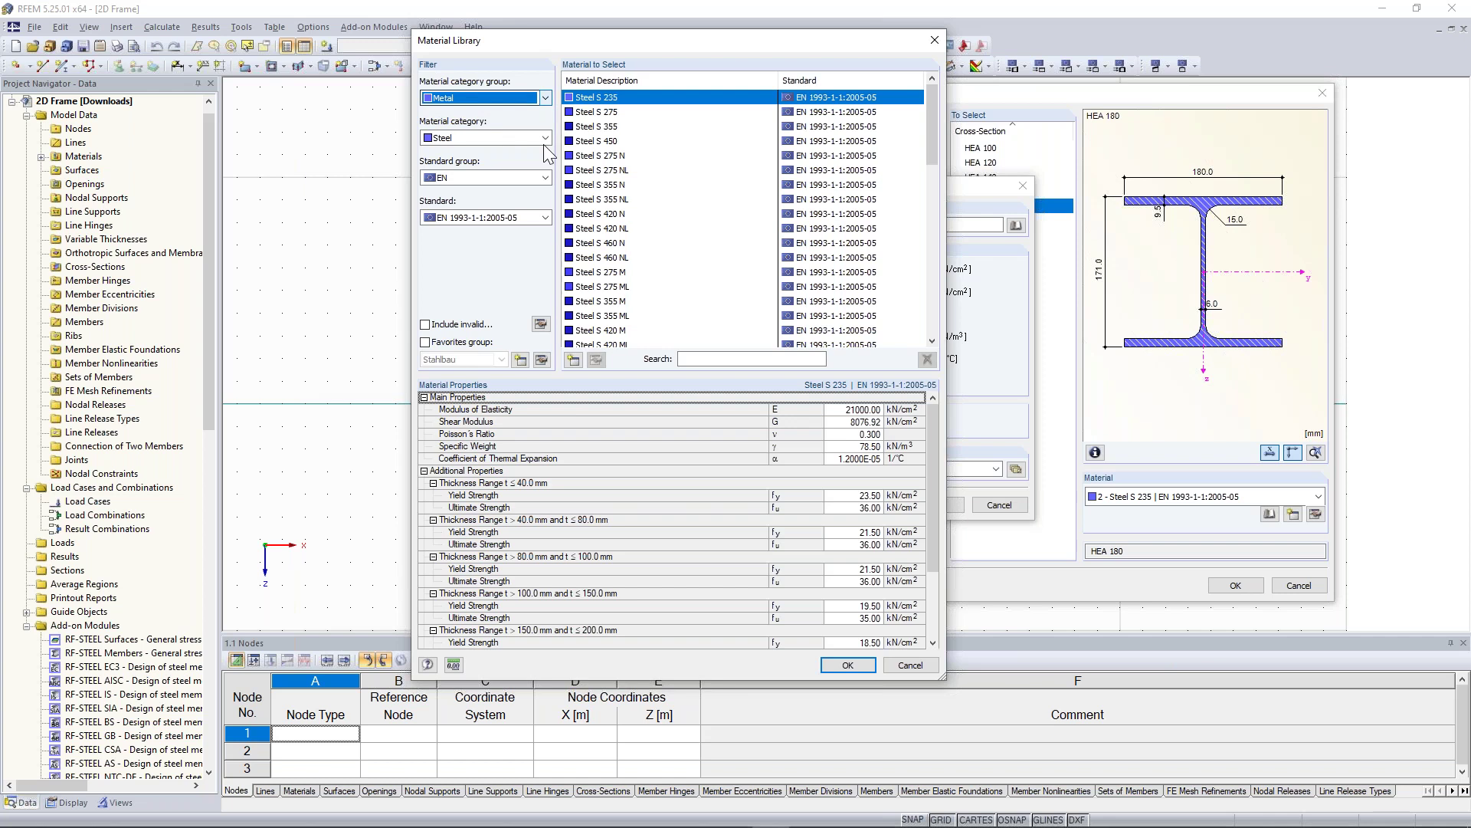
left_click(545, 139)
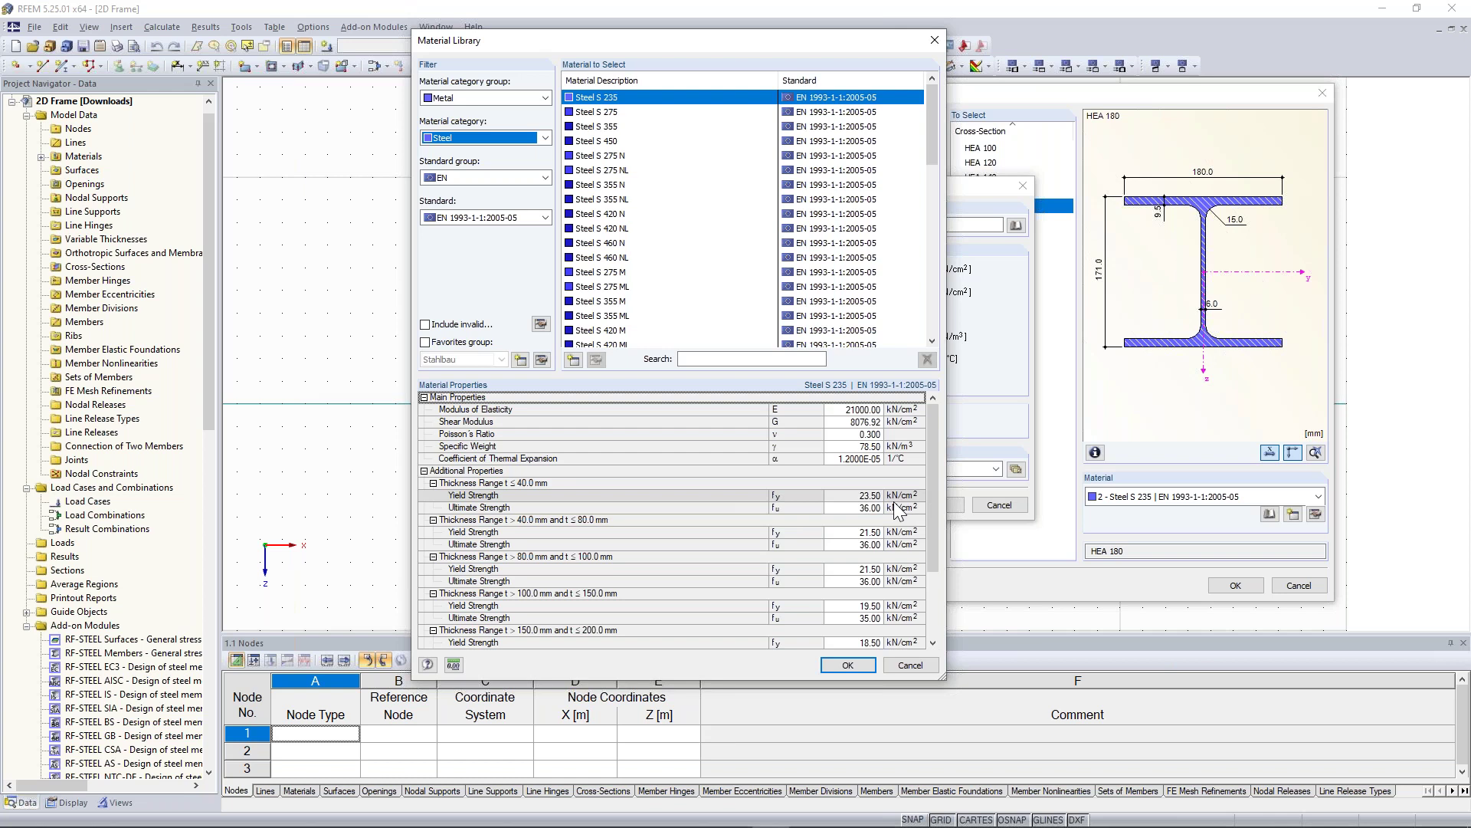
left_click(868, 664)
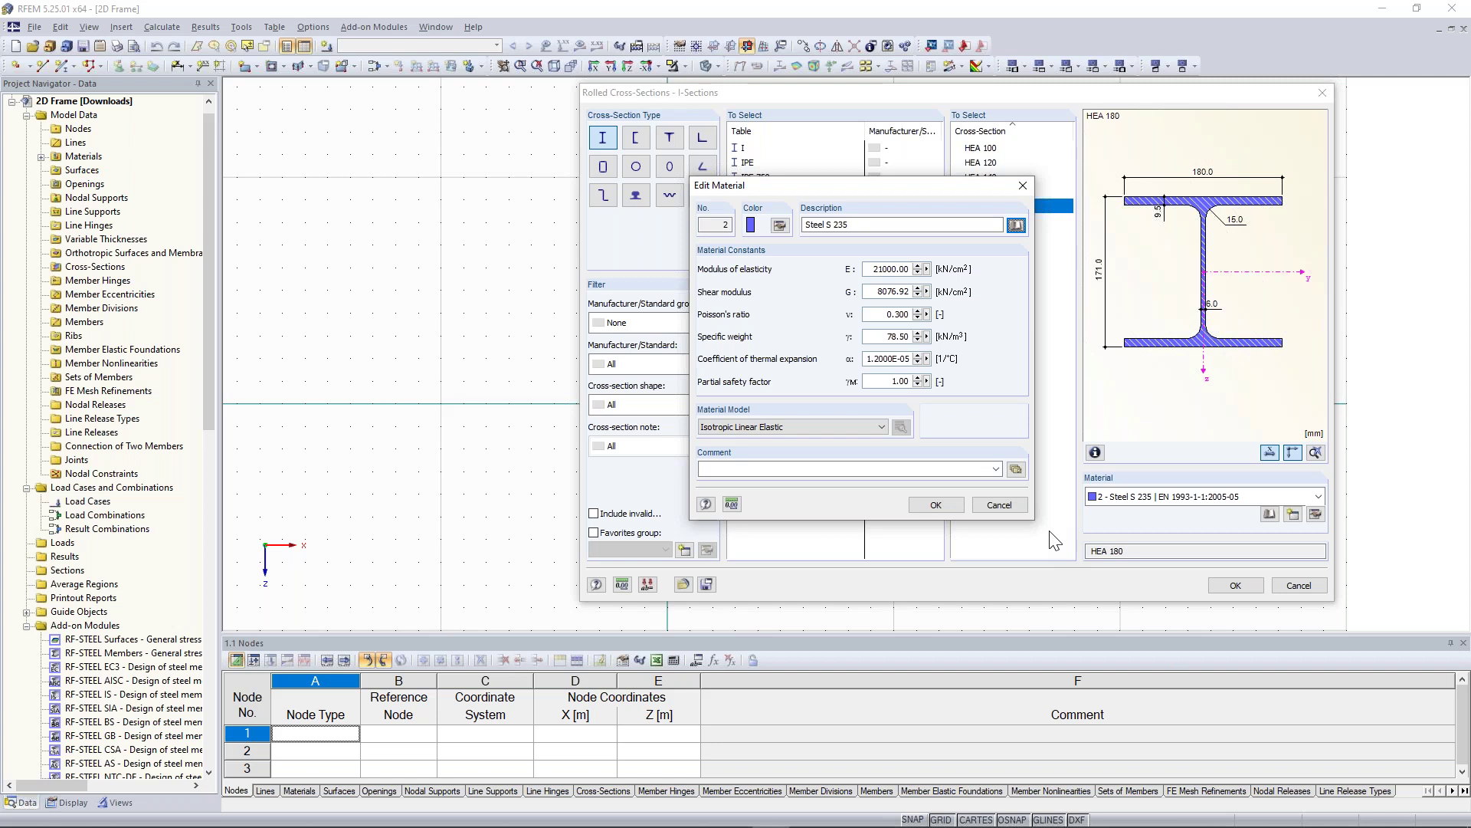
left_click(999, 505)
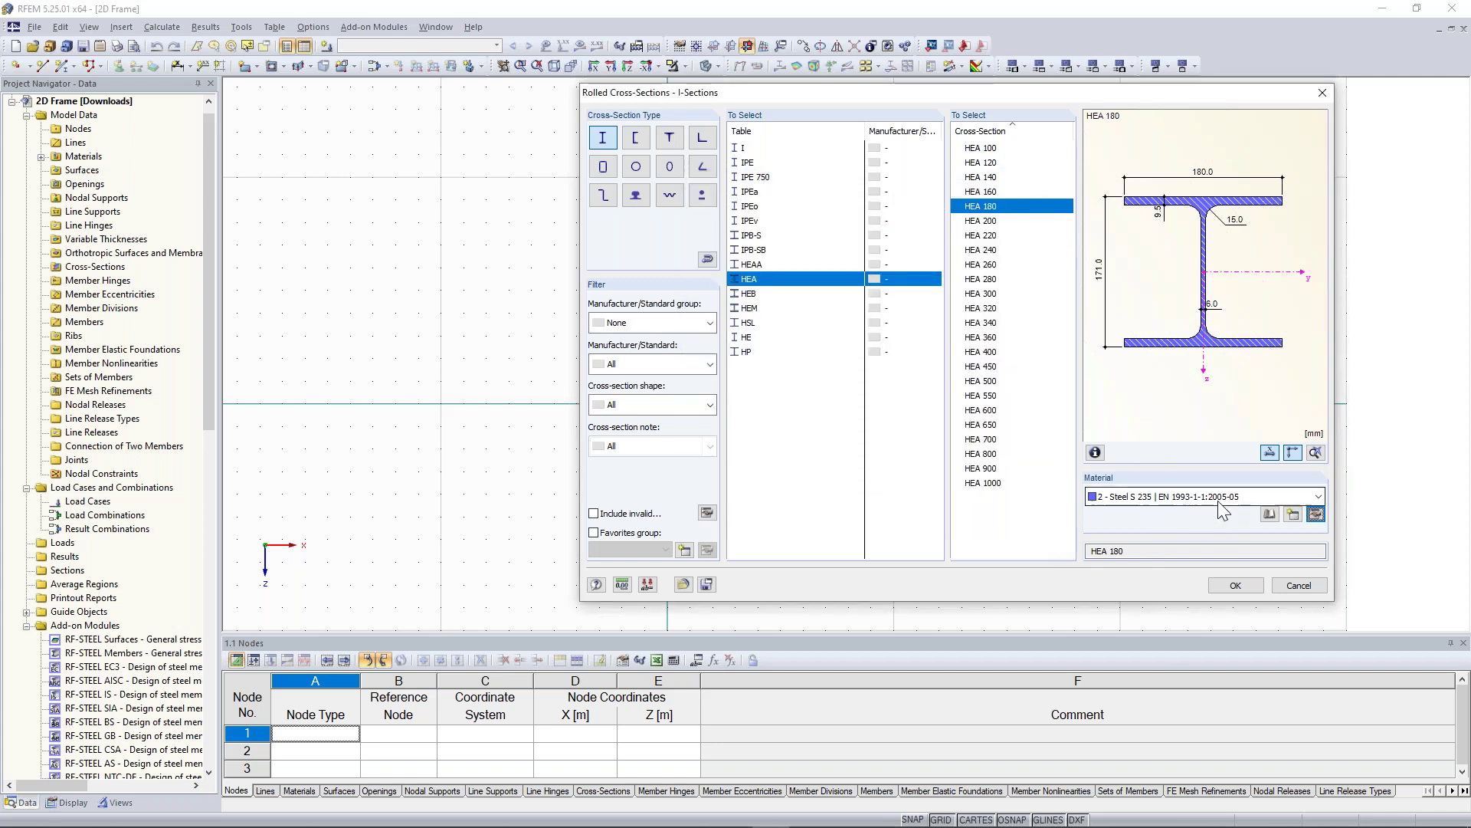
- Accept the HEA 180 cross-section and draw the first column from the grid origin up to X 0.000, Z -9.000 m
left_click(1236, 586)
left_click(1136, 555)
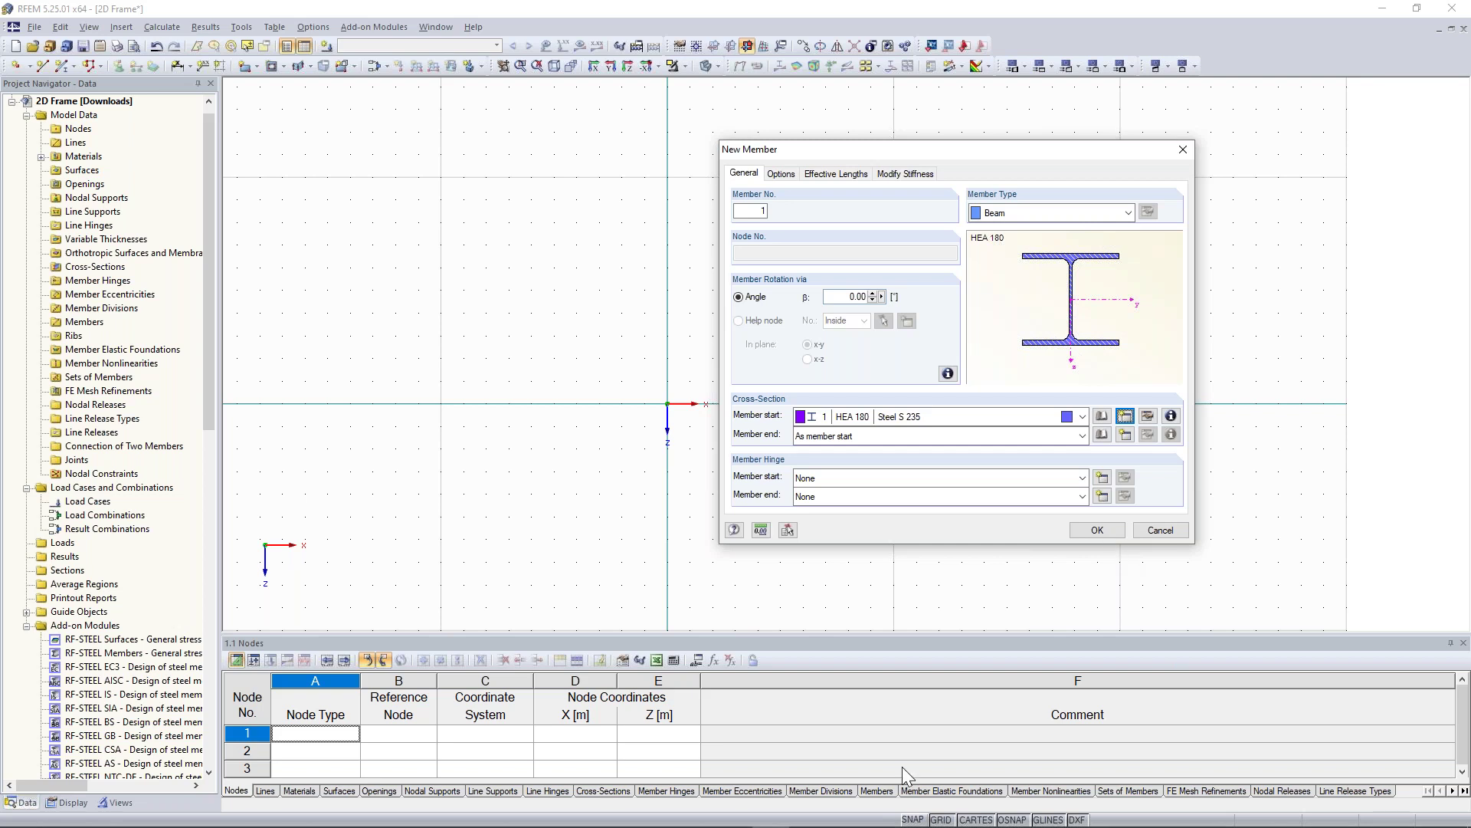
key("Return")
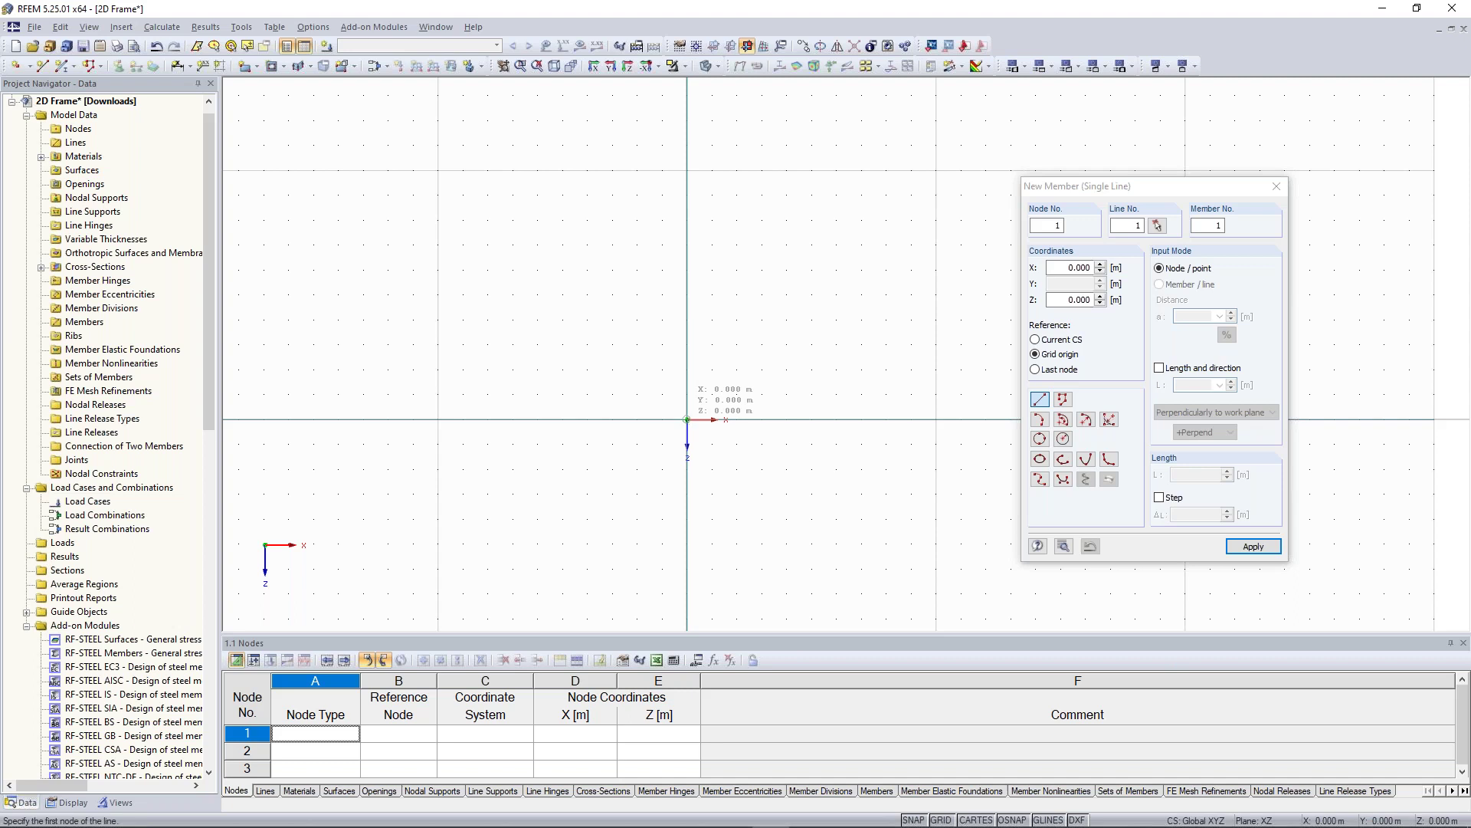
left_click(687, 419)
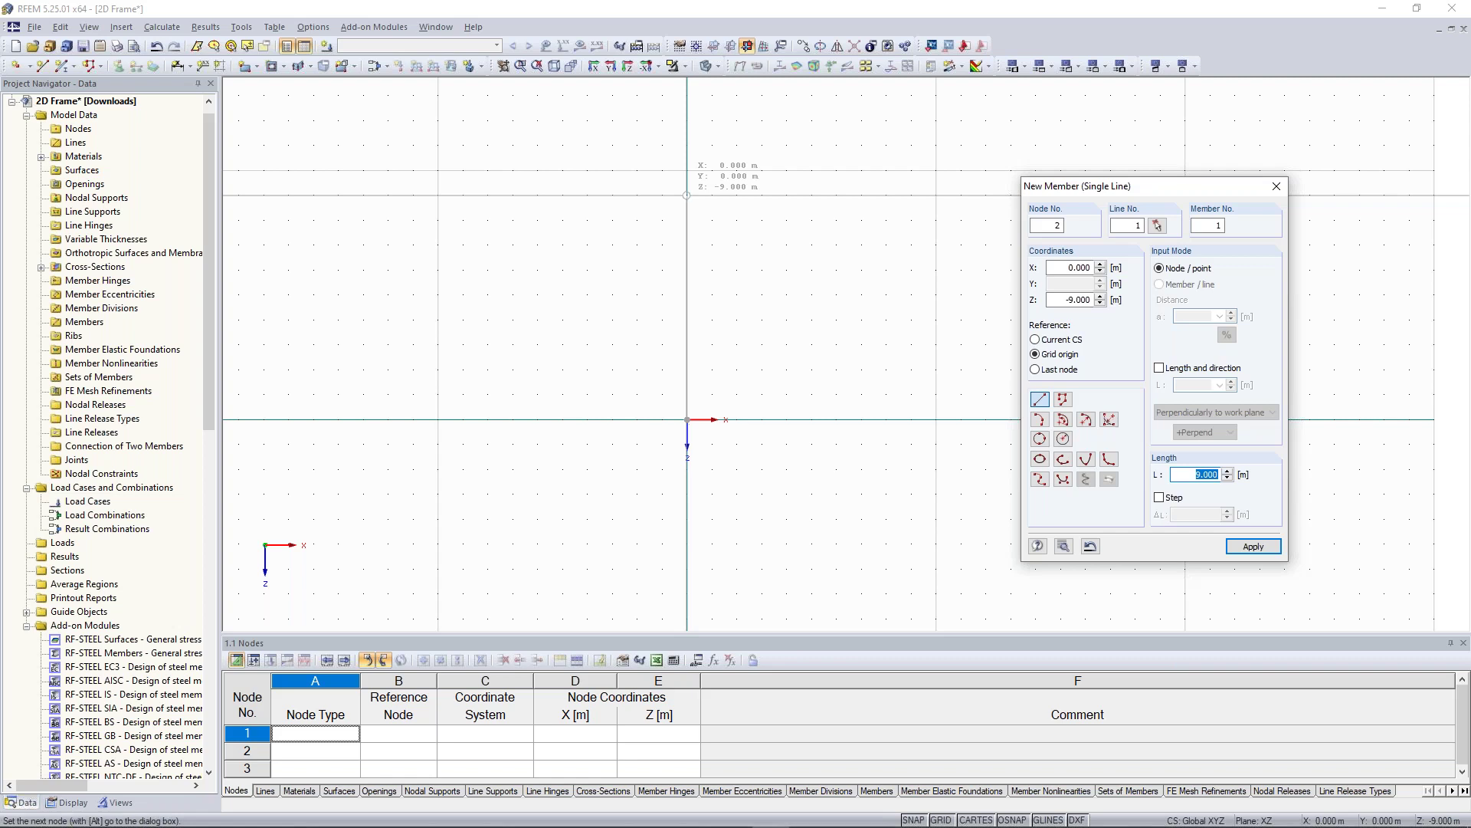
key("Return")
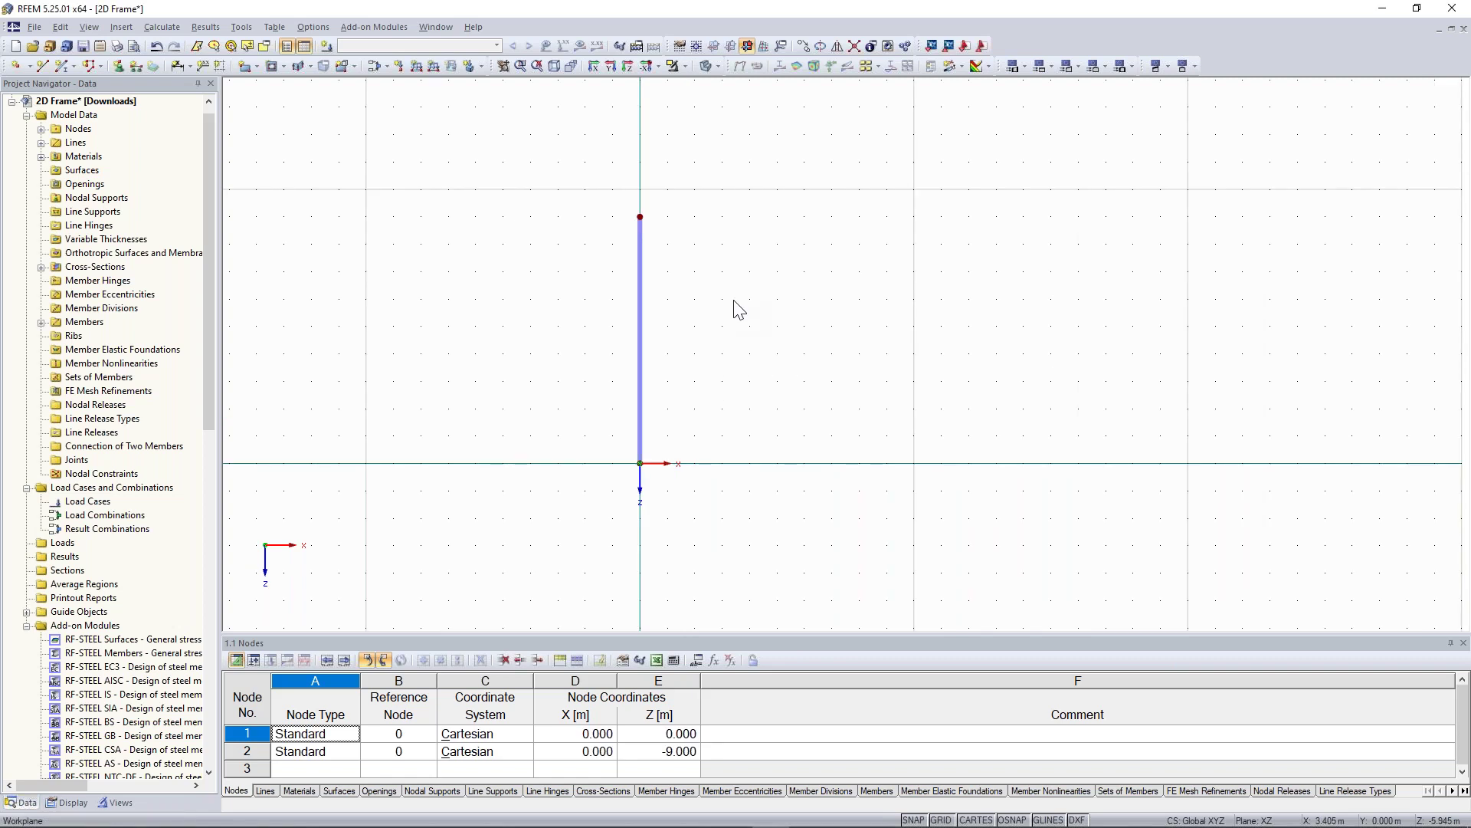
middle_click_drag(684, 311, 650, 319)
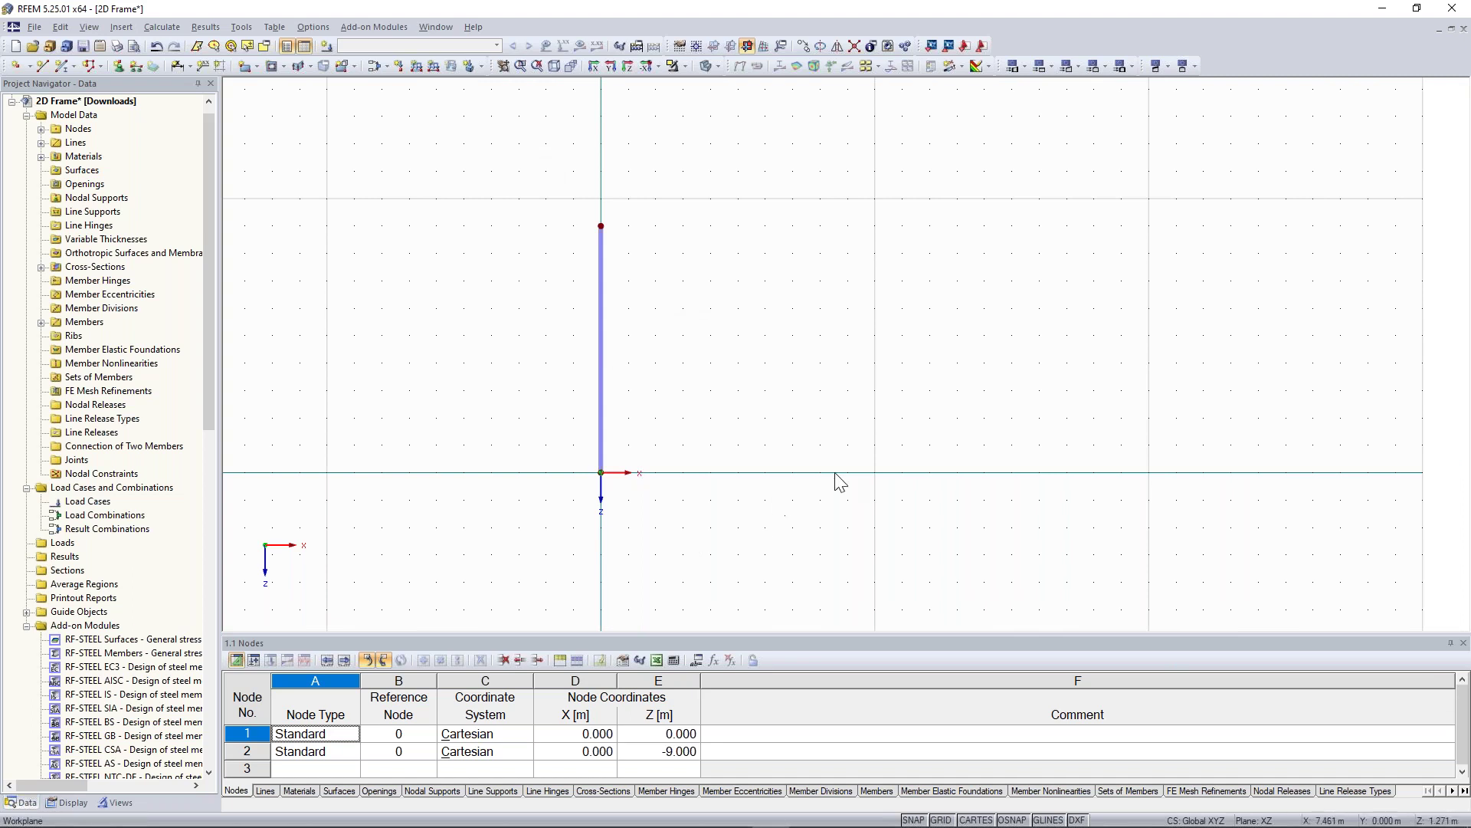
- Draw a second HEA 180 column from X 8.000, Z 0.000 m upward with a length of 9 m
left_click(61, 66)
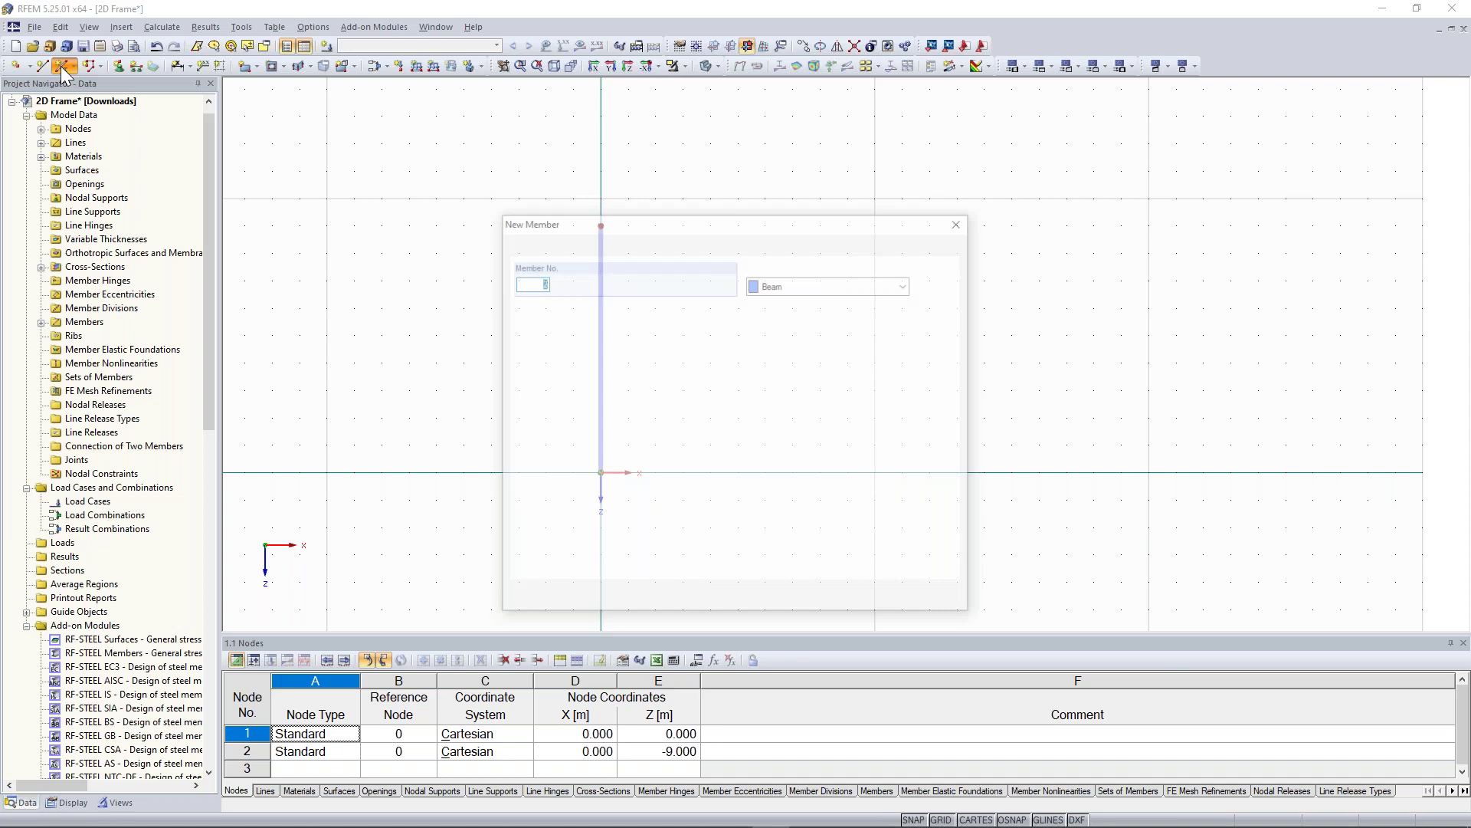
left_click(860, 602)
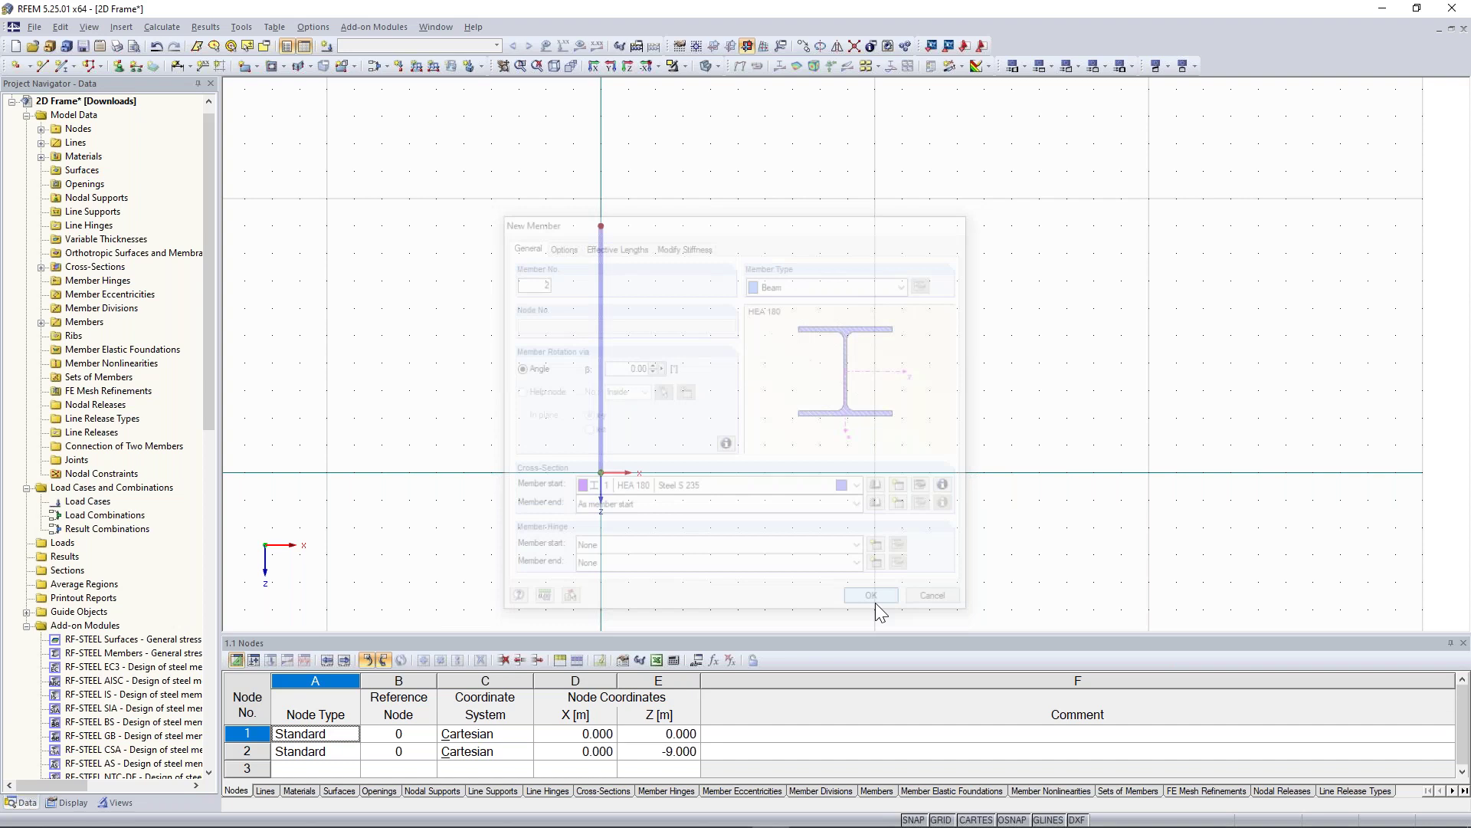
left_click(875, 601)
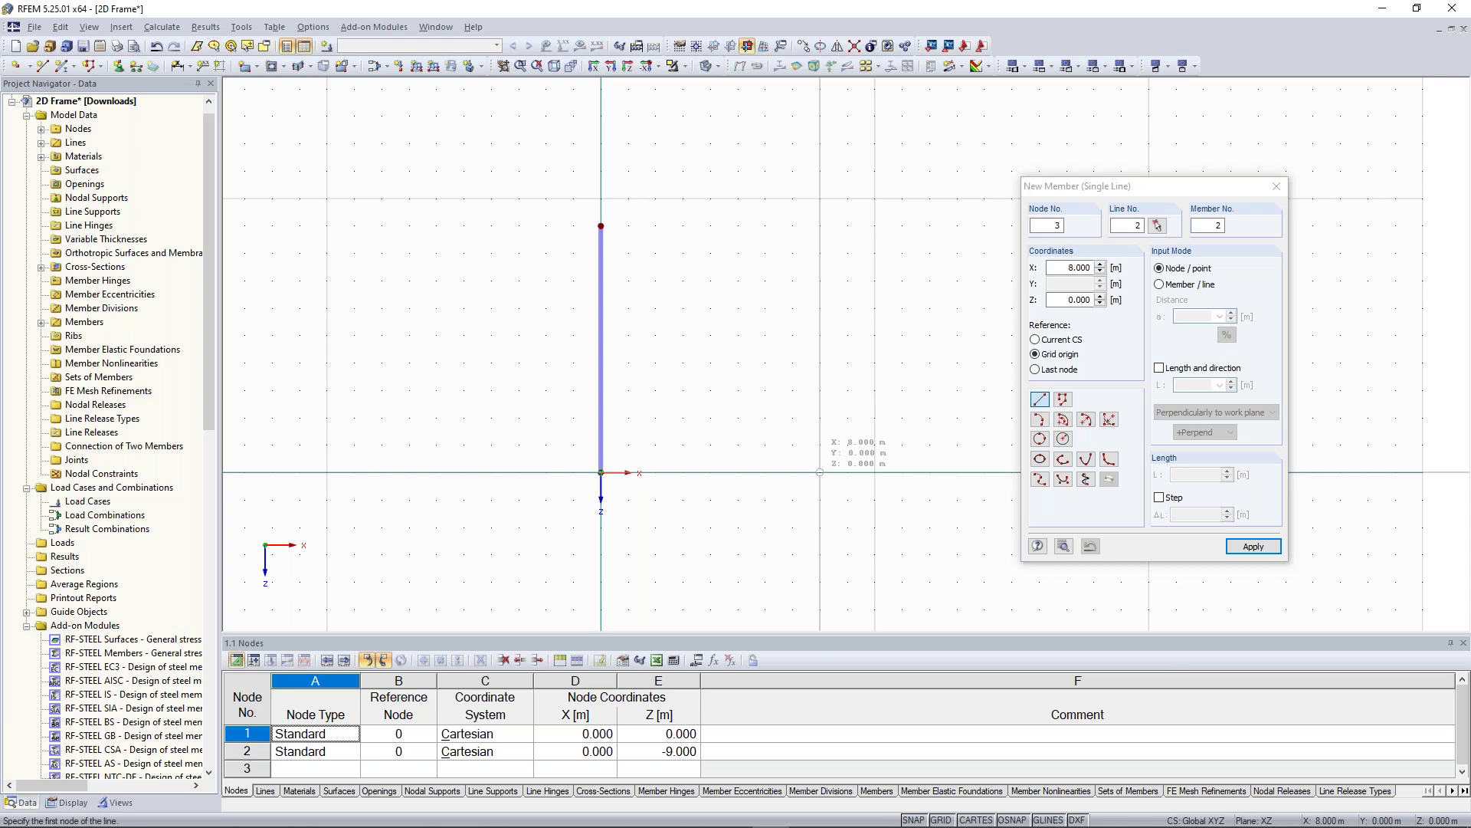
left_click(820, 472)
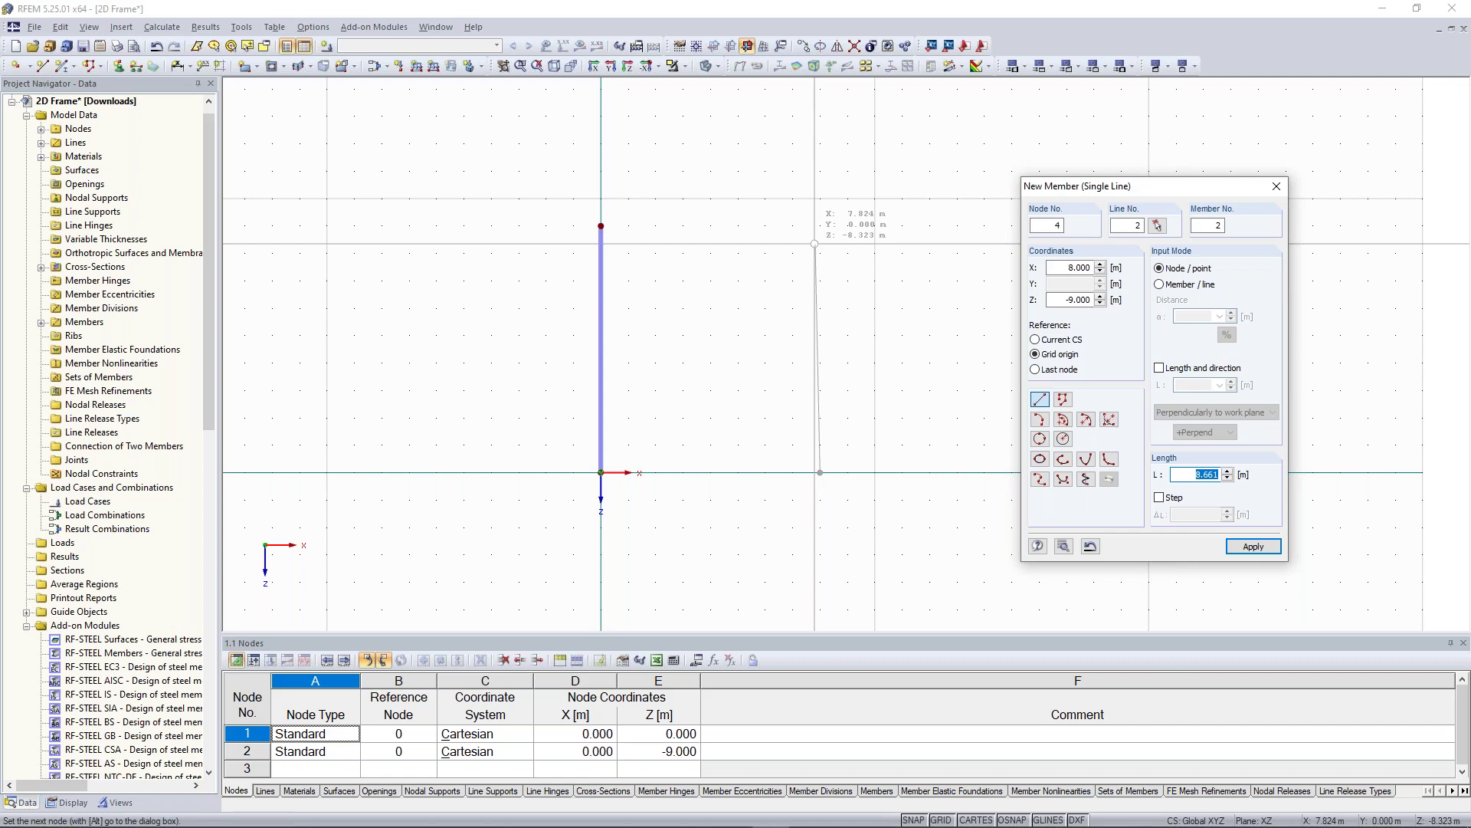
type("9")
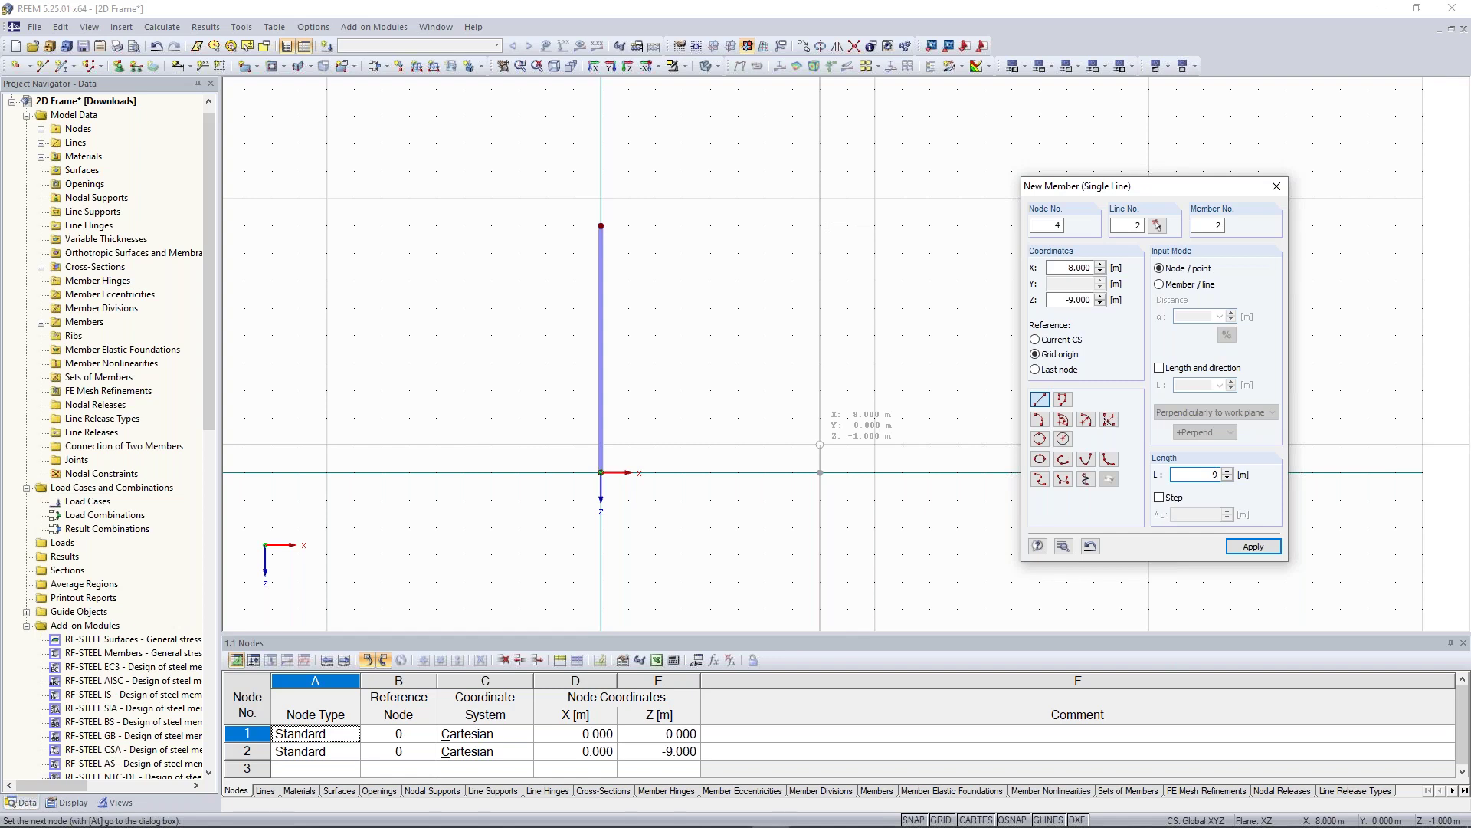
key("Return")
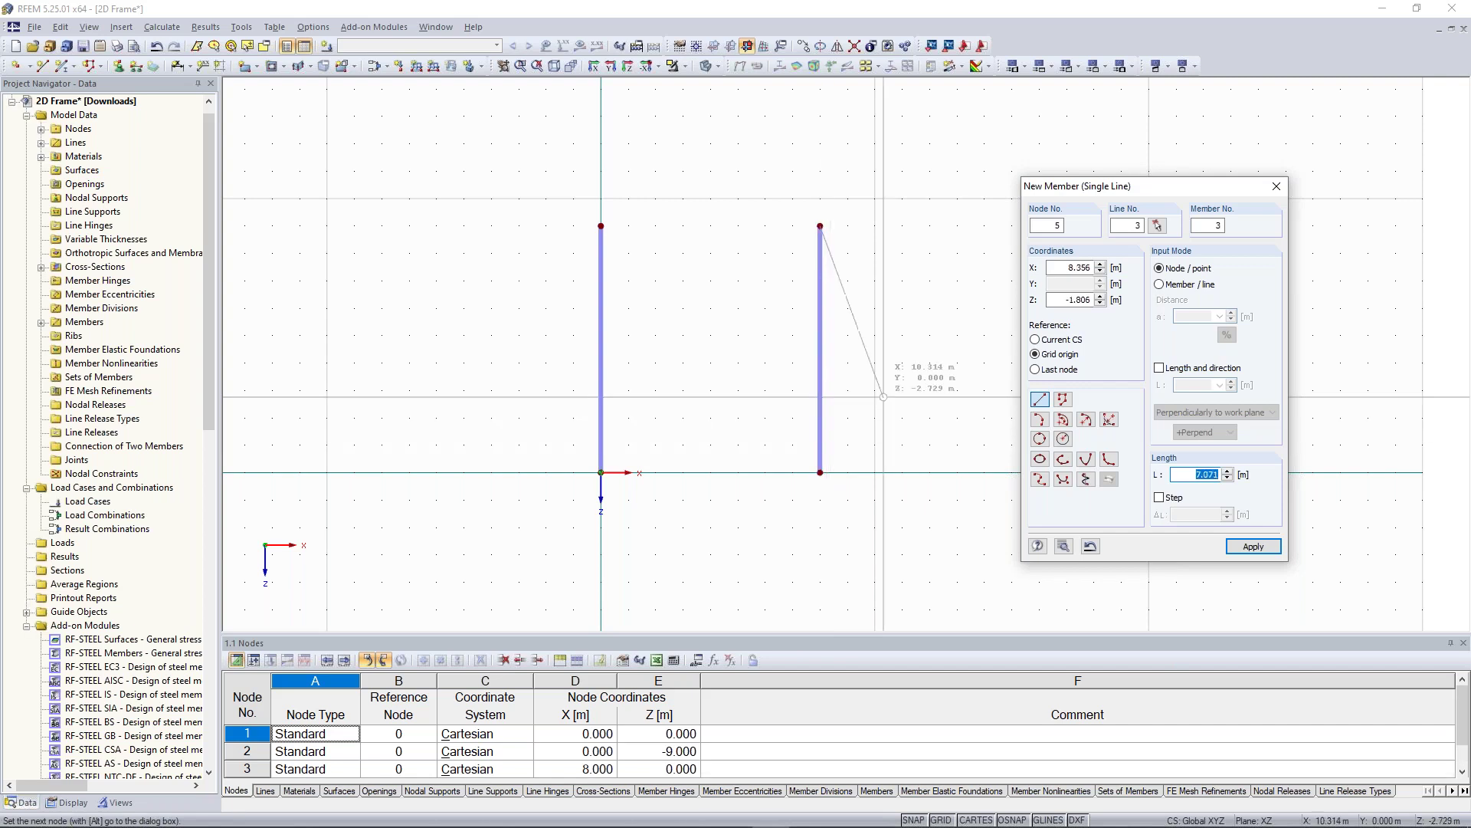
key("Escape")
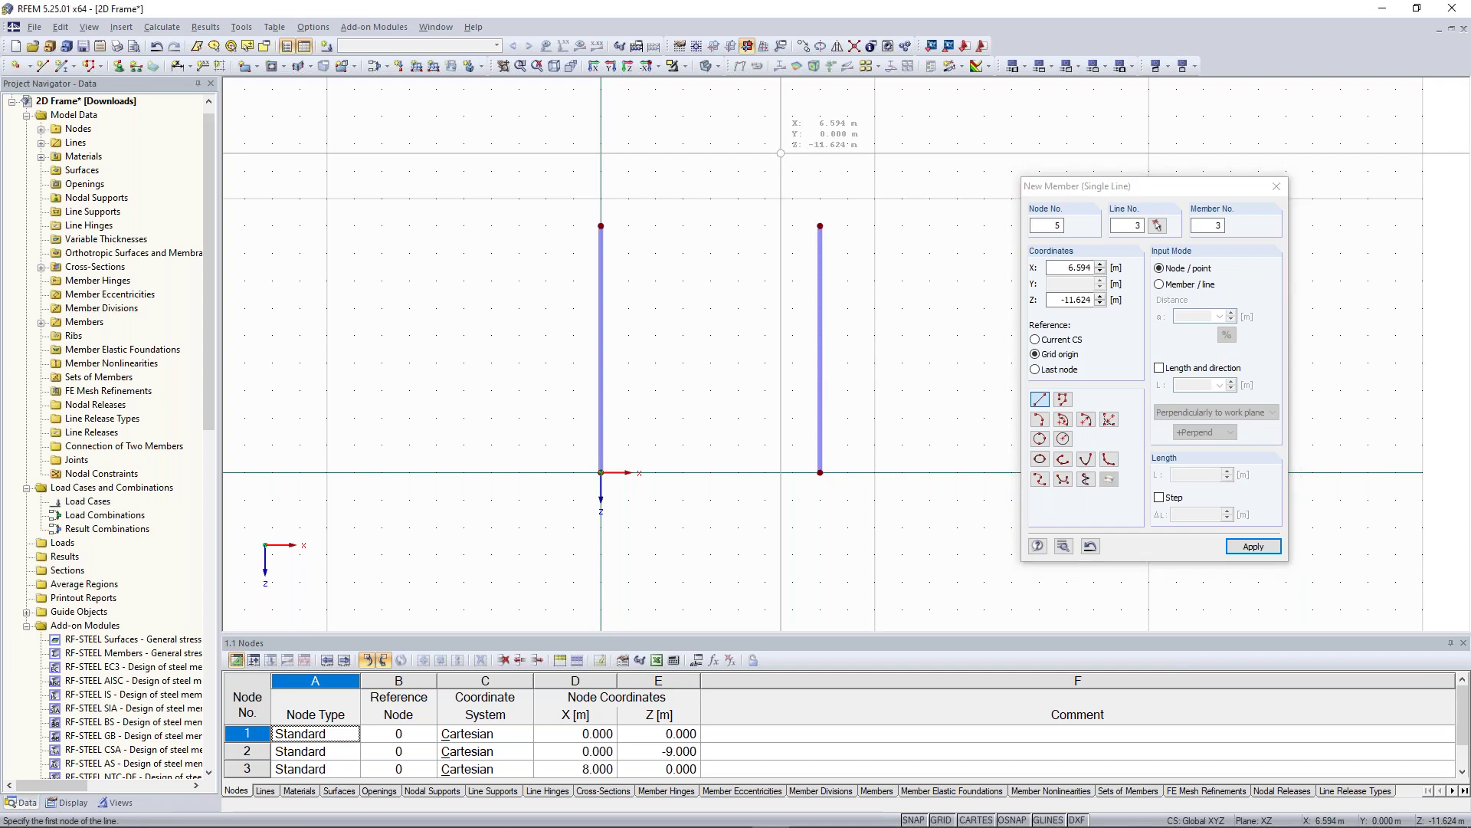
key("Escape")
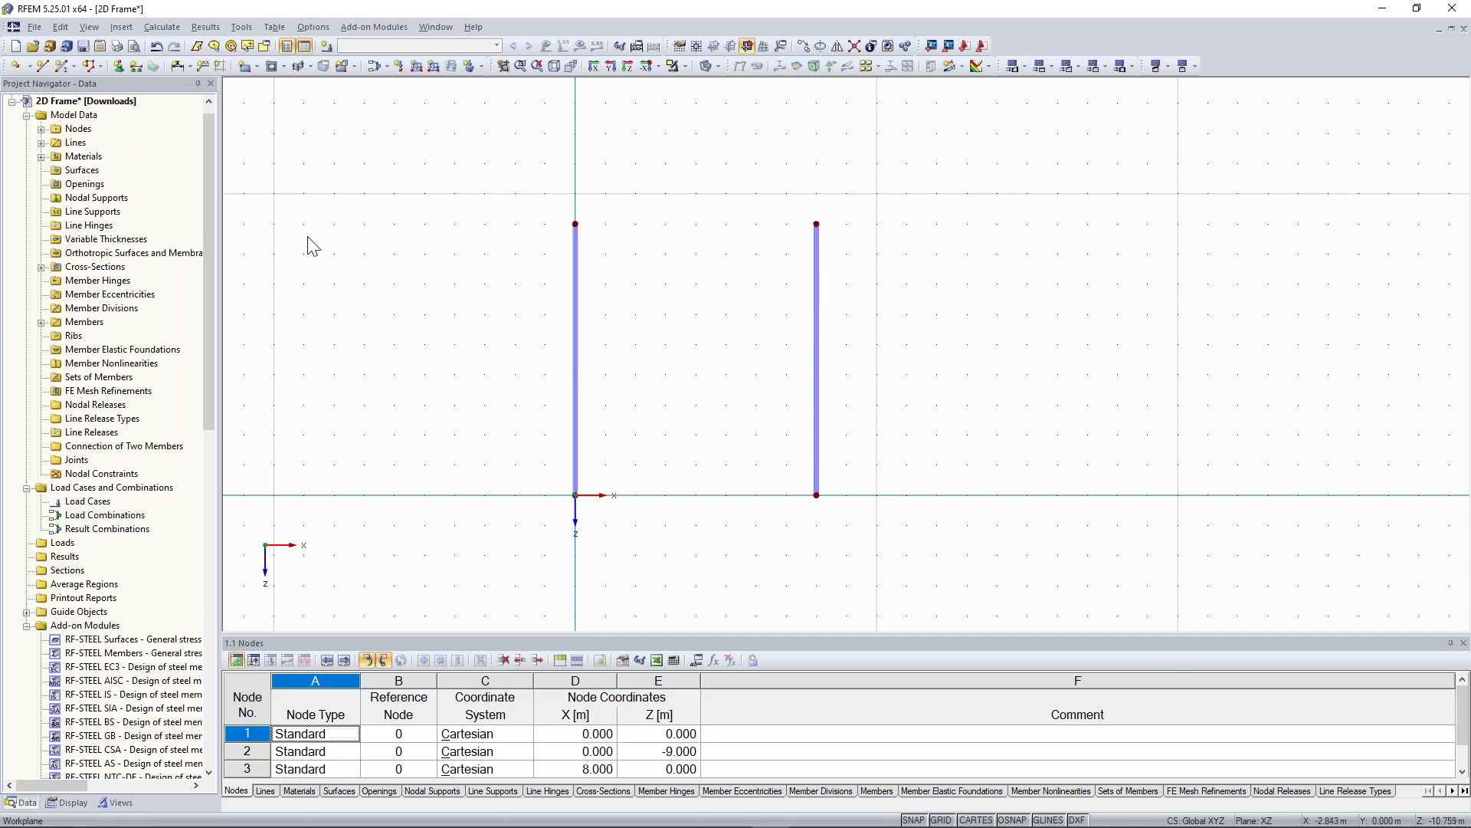
- Start a new beam member and assign it a new rolled IPE 270 cross-section in Steel S 235
left_click(60, 66)
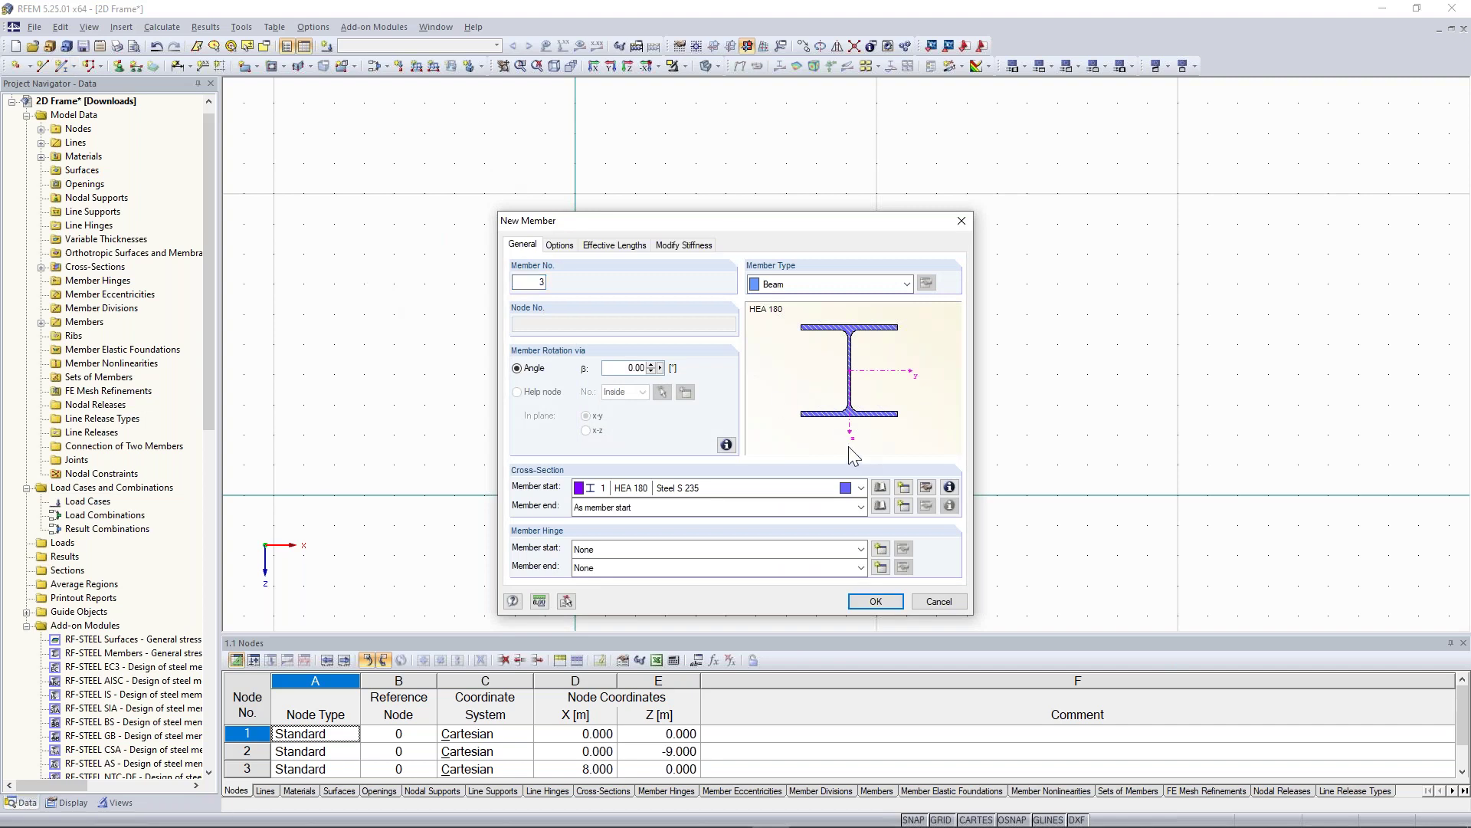
left_click(904, 488)
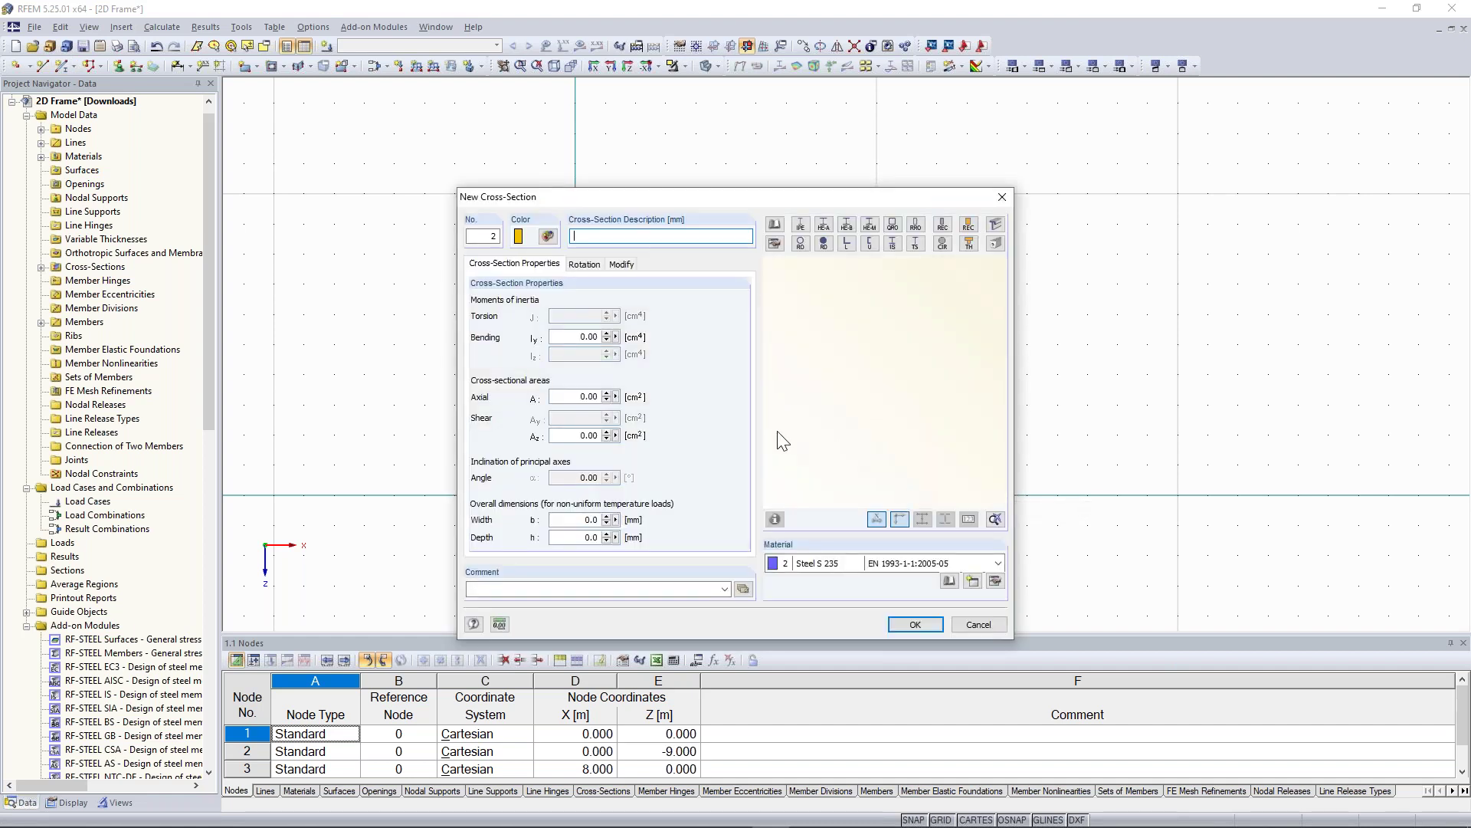
left_click(802, 225)
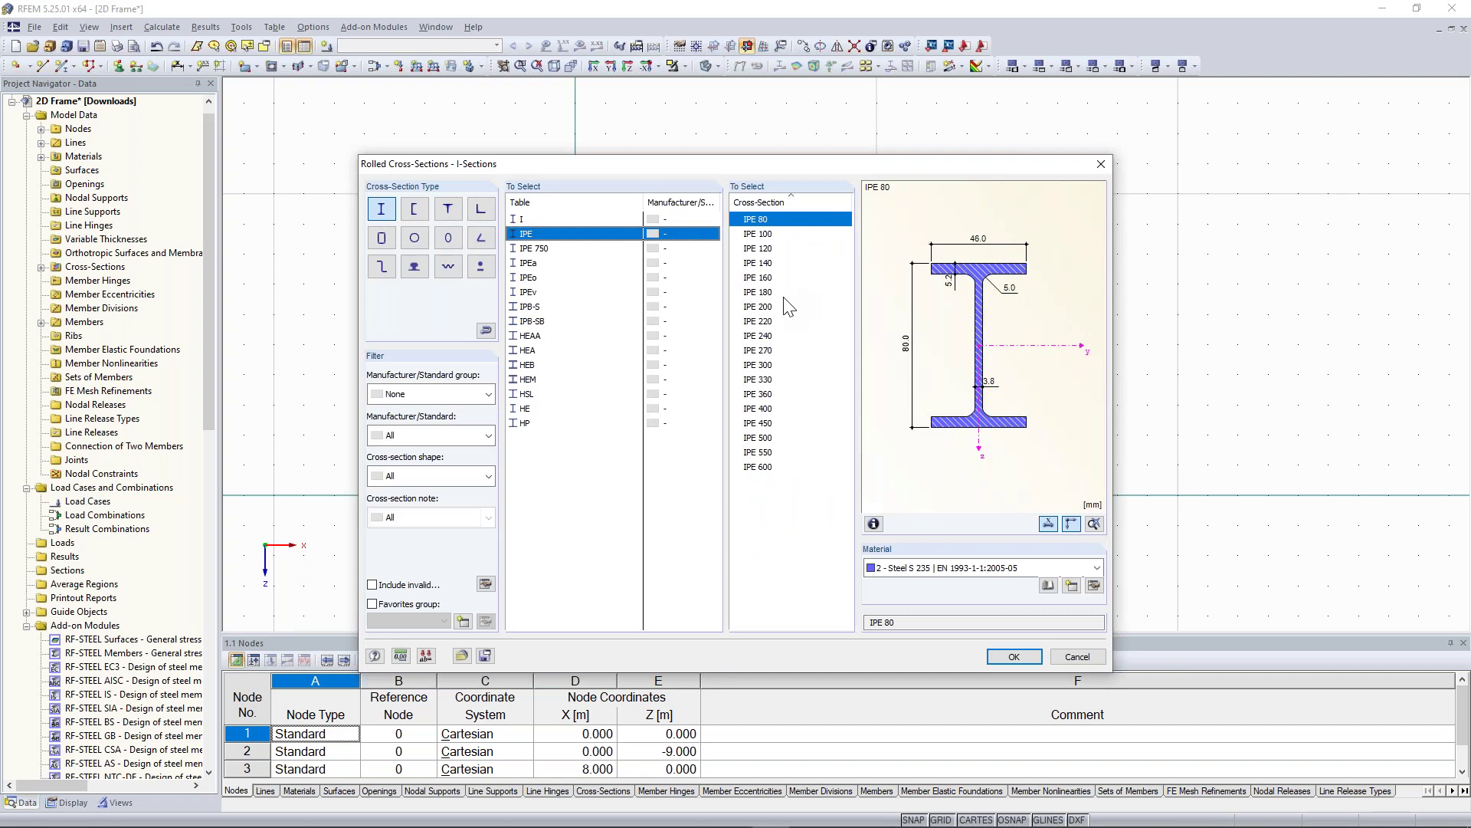
left_click(772, 350)
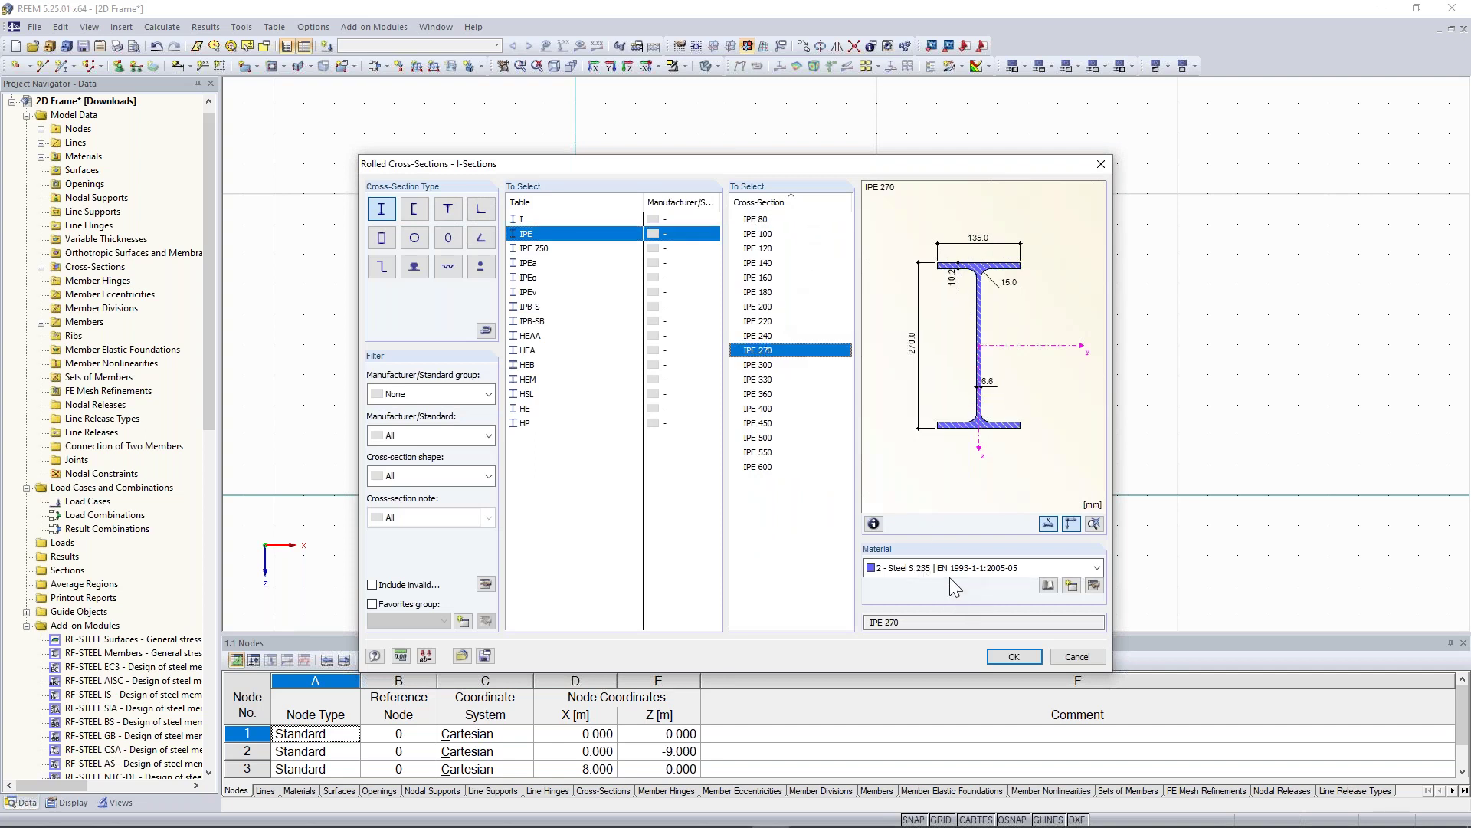
left_click(1007, 656)
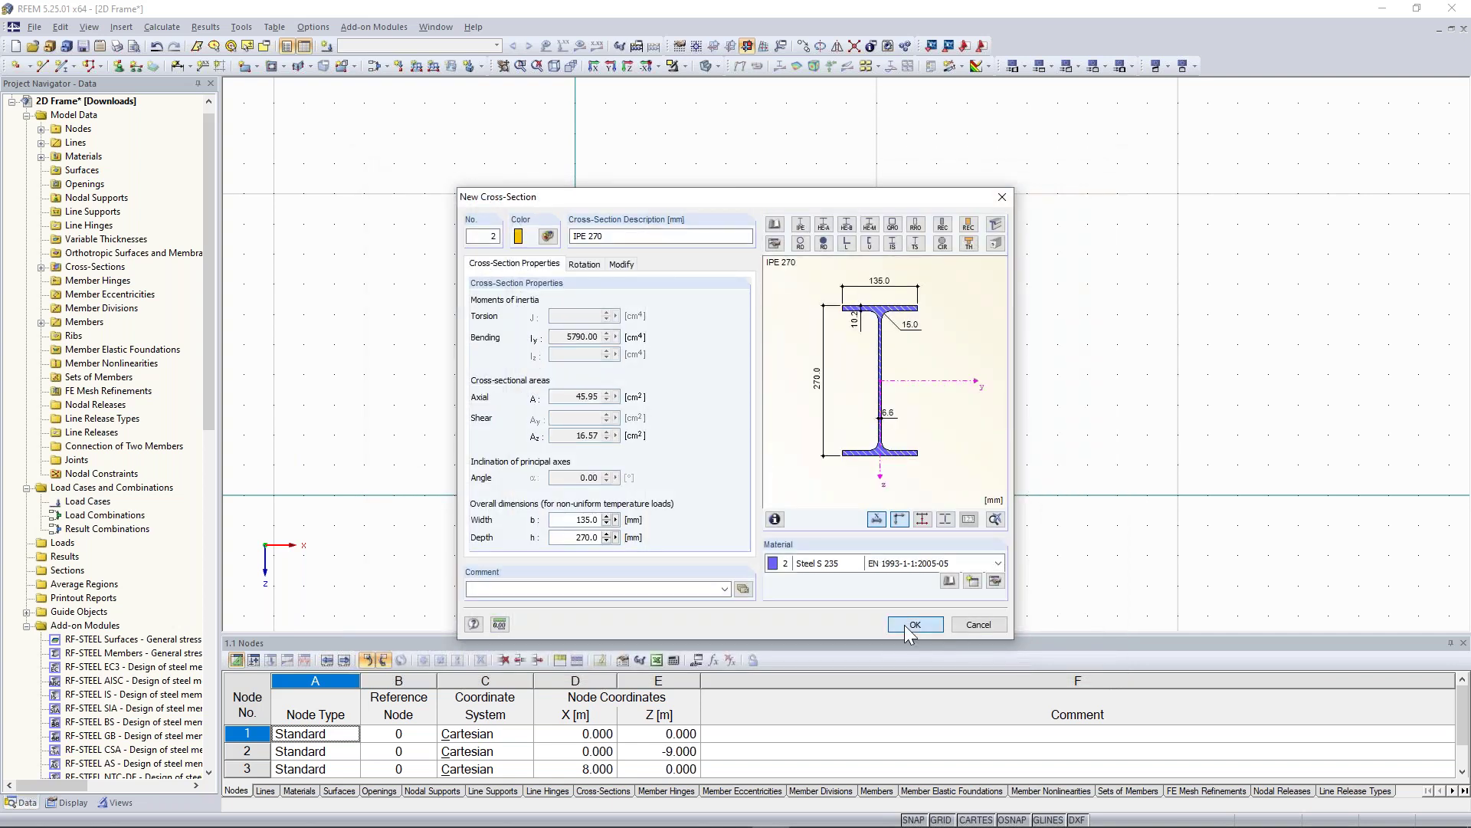
left_click(906, 625)
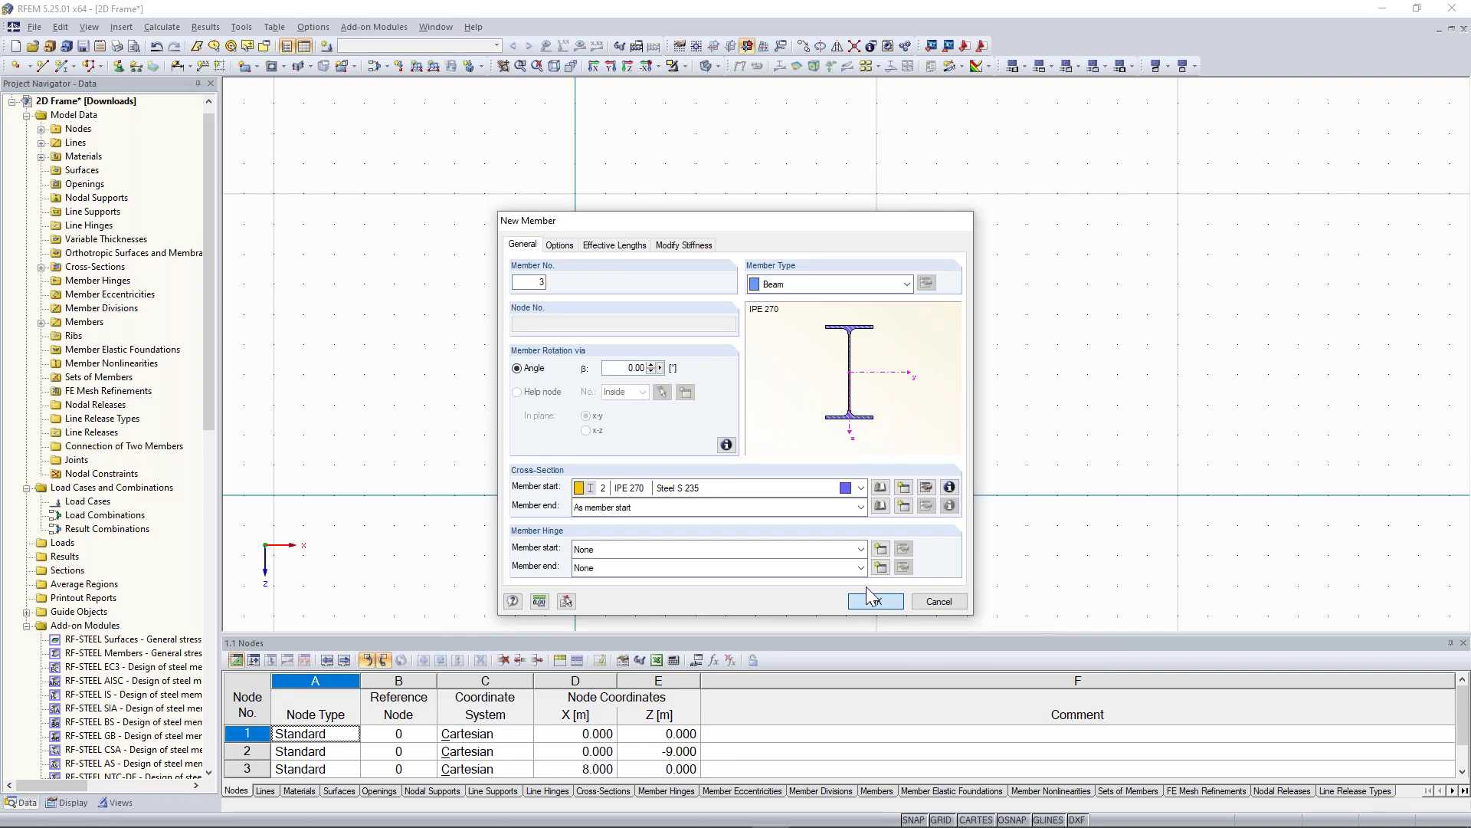
- Draw the IPE 270 beam horizontally between the top nodes of the two columns
left_click(867, 588)
left_click(816, 494)
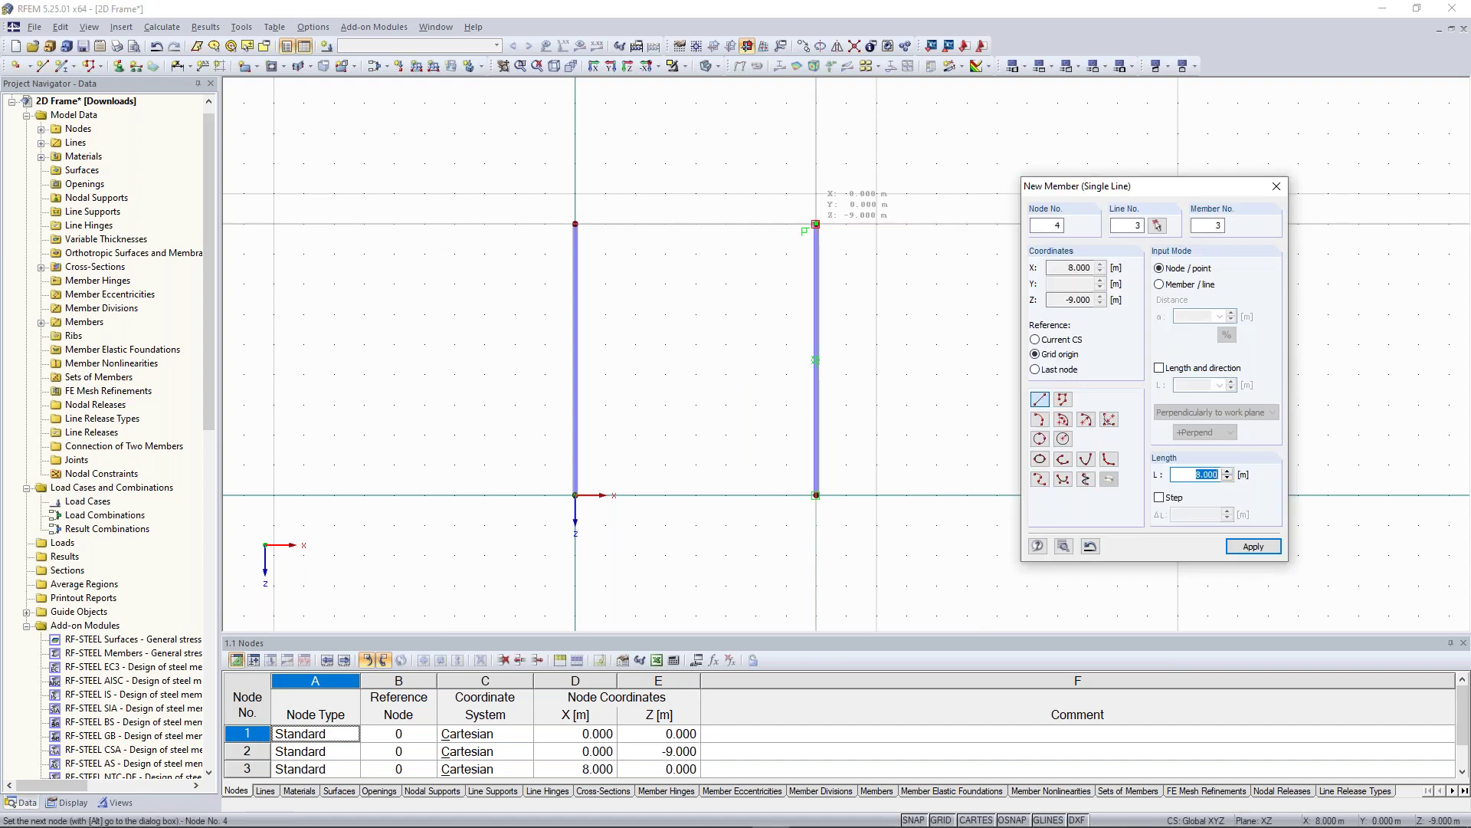
left_click(816, 223)
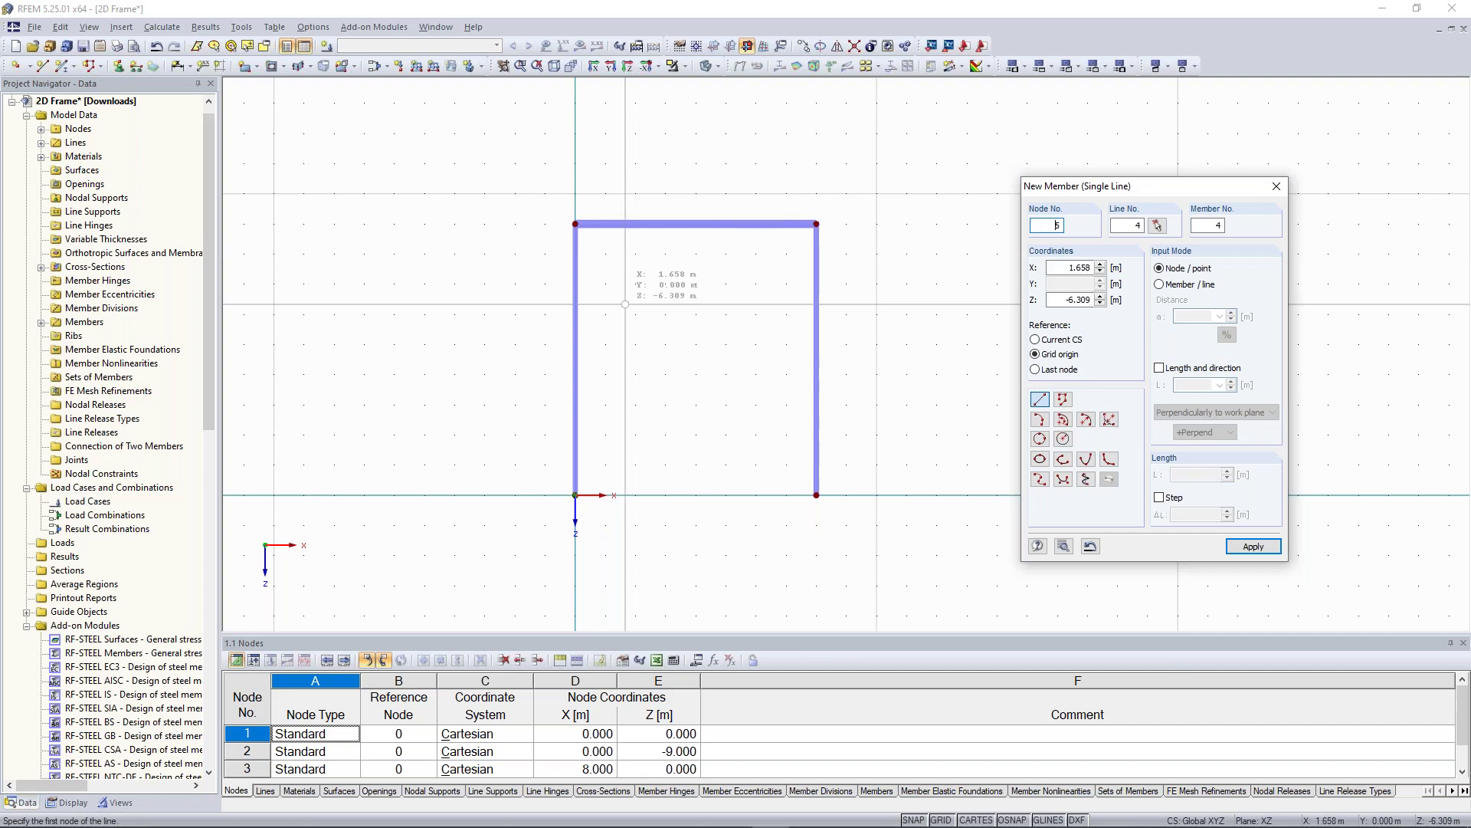
key("Escape")
scroll(540, 343, "up", 3)
middle_click_drag(495, 328, 525, 288)
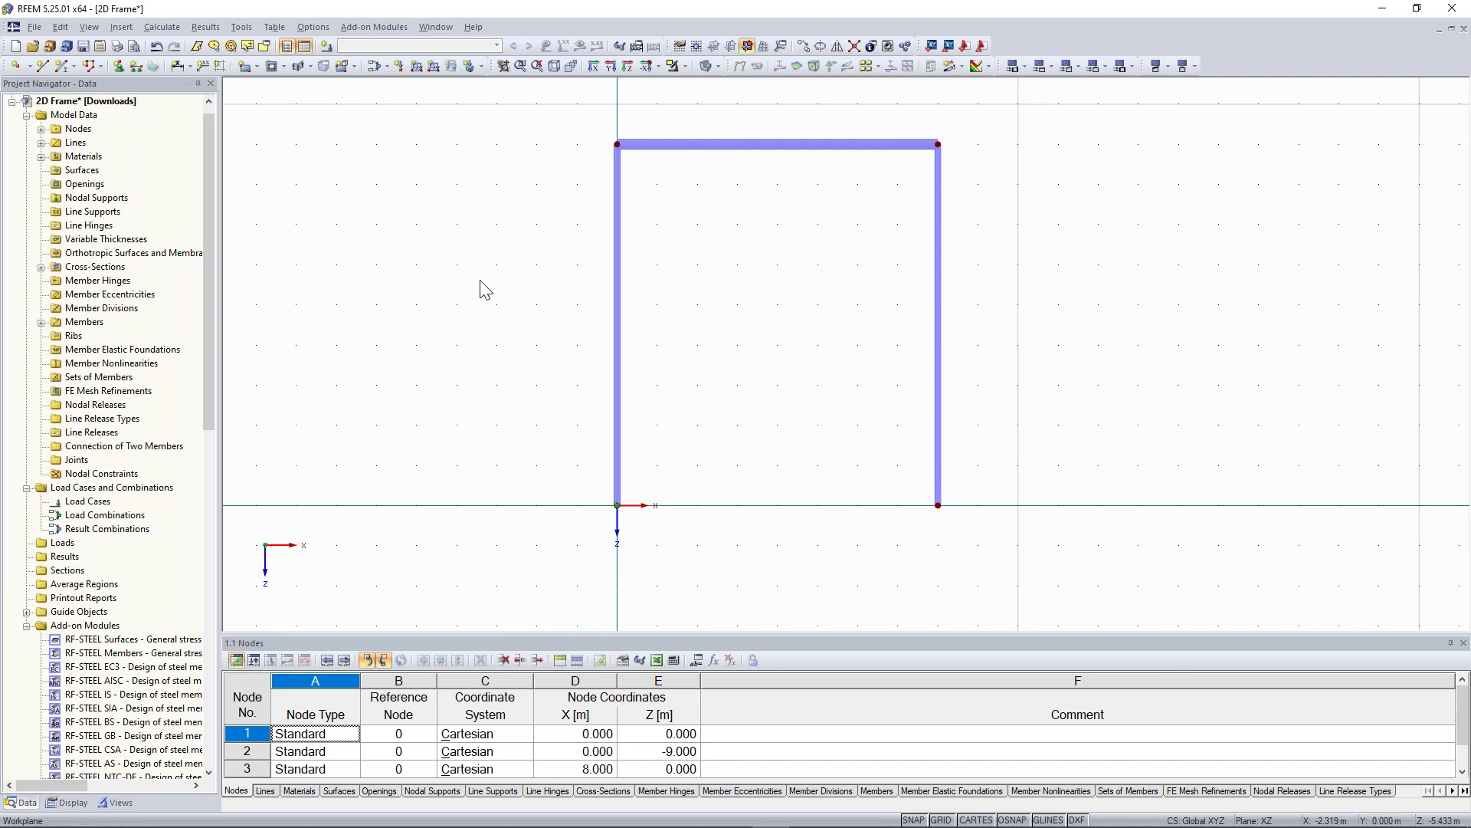
scroll(112, 272, "up", 1)
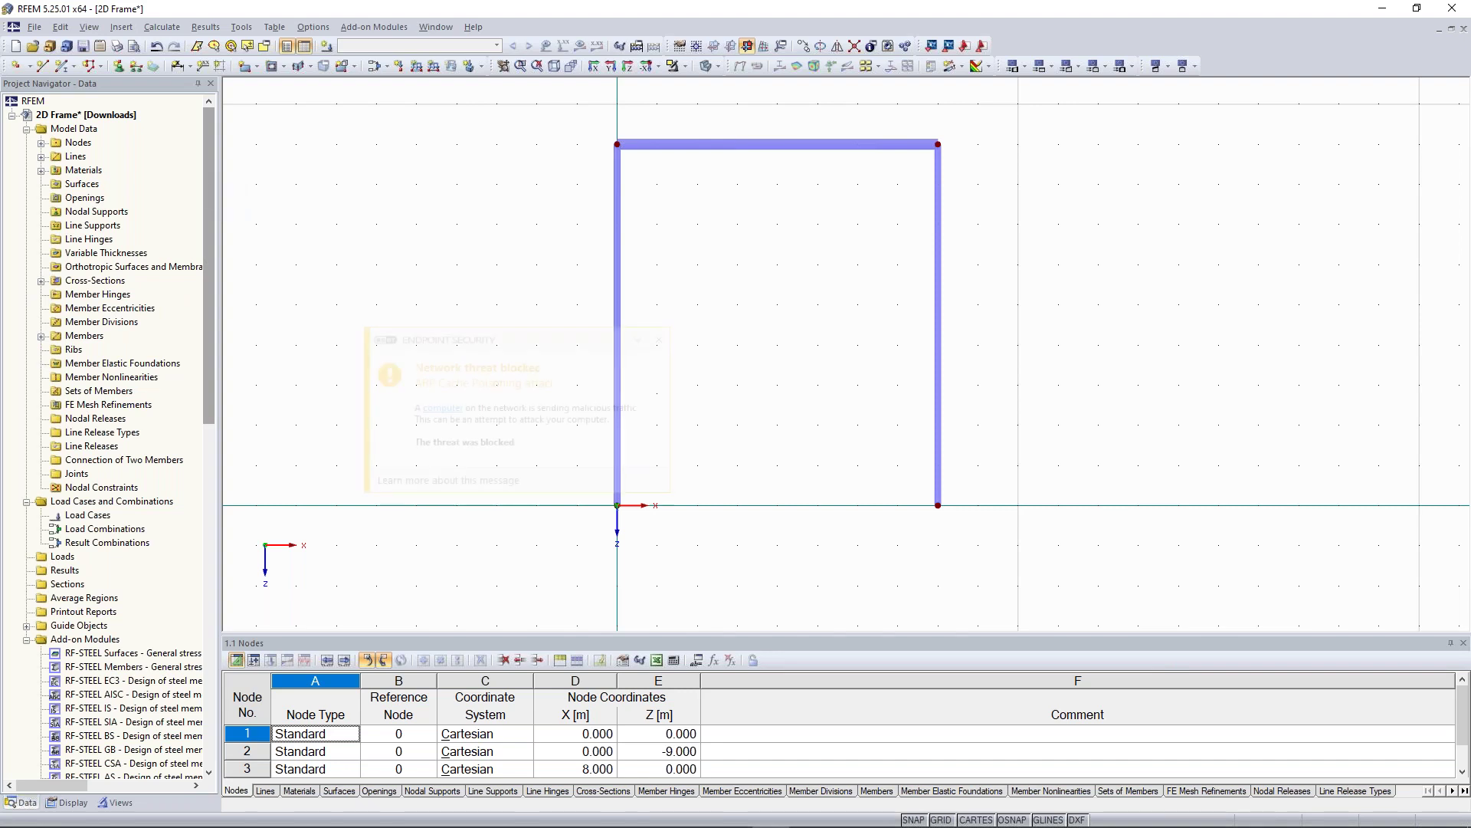
- Dismiss the security notification and review the nodes, lines and add-on modules in the project tree
left_click(658, 340)
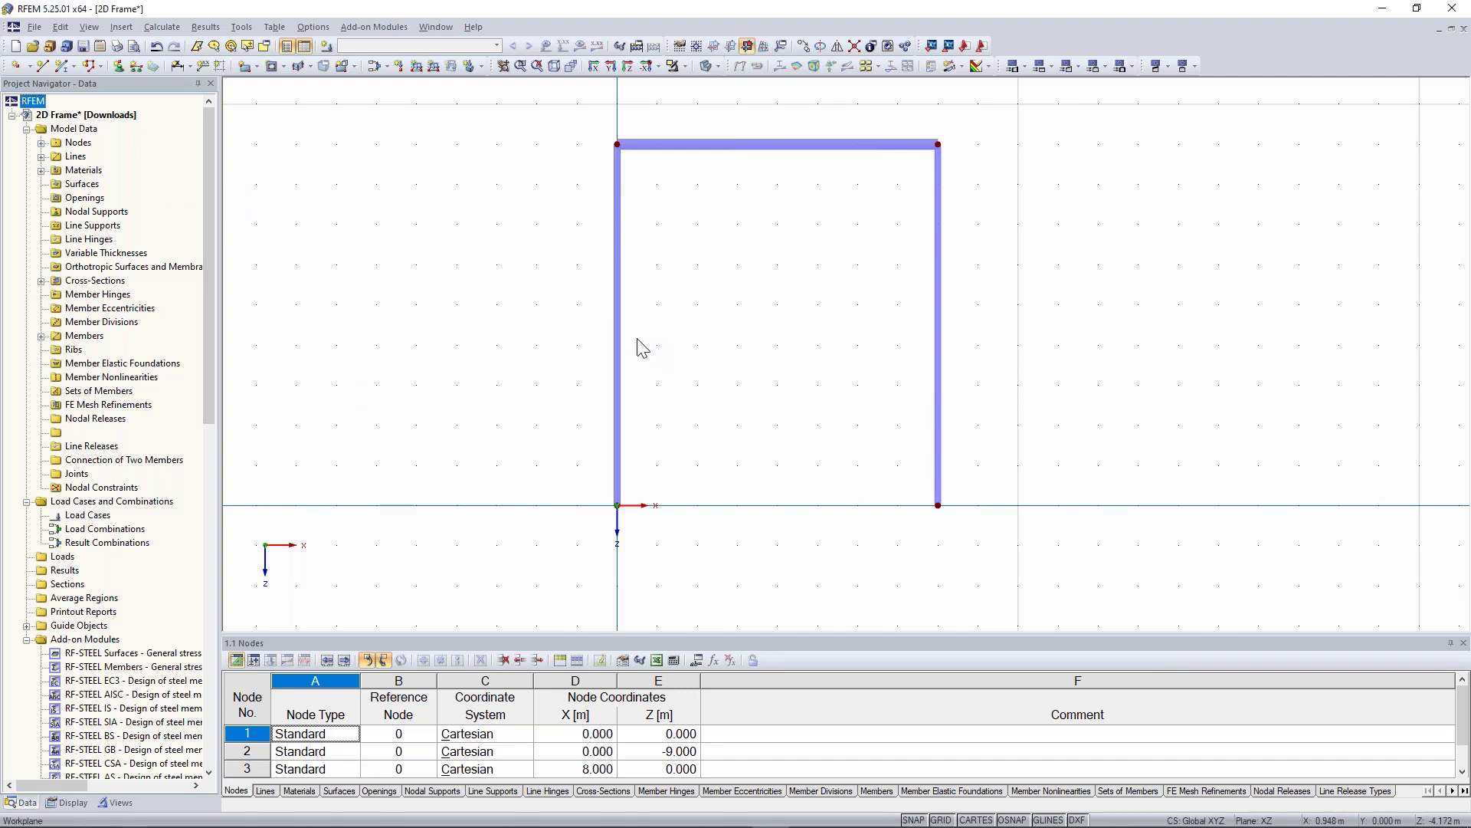
left_click(40, 142)
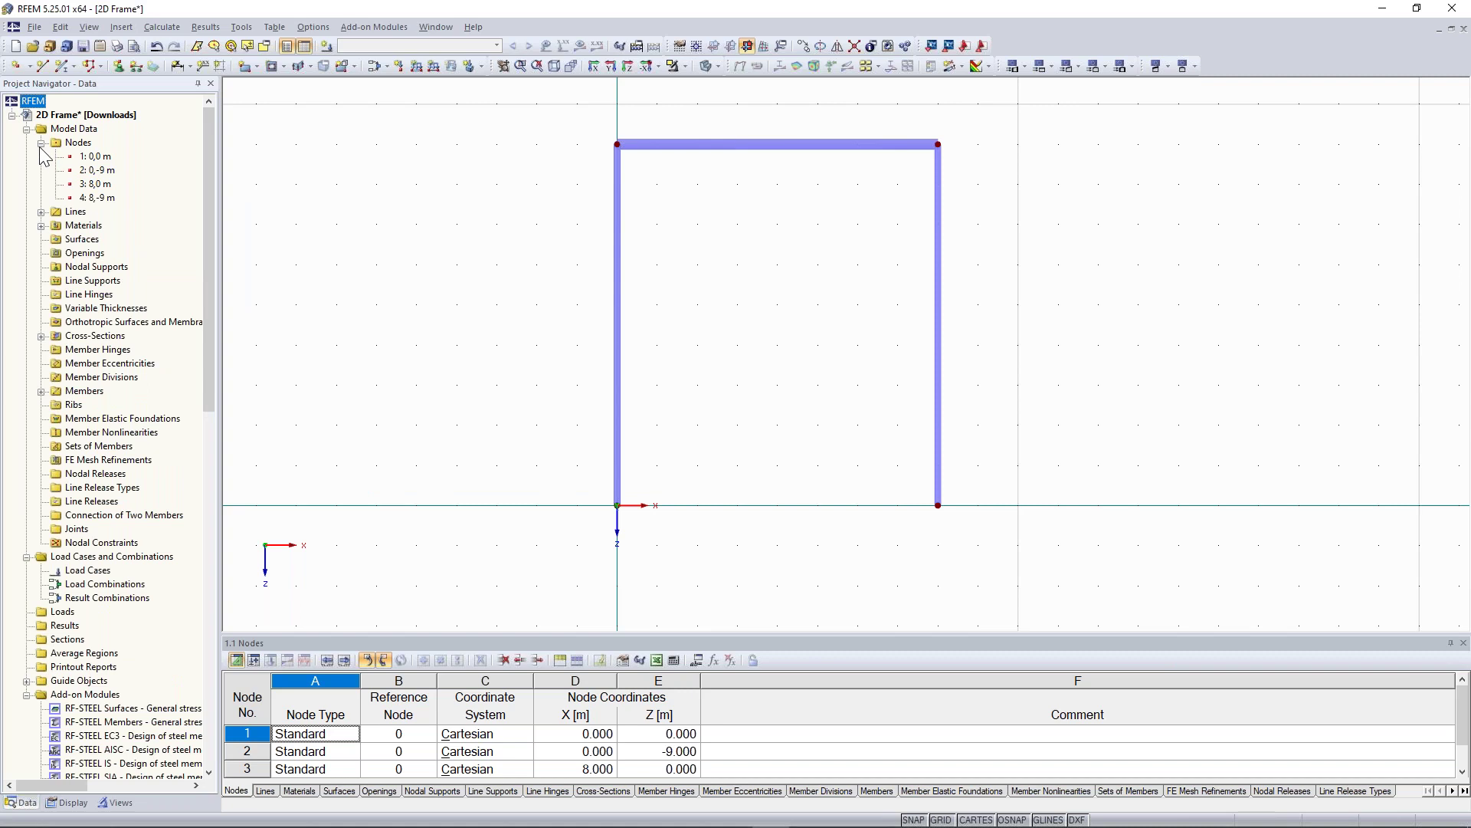
left_click(40, 143)
left_click(41, 157)
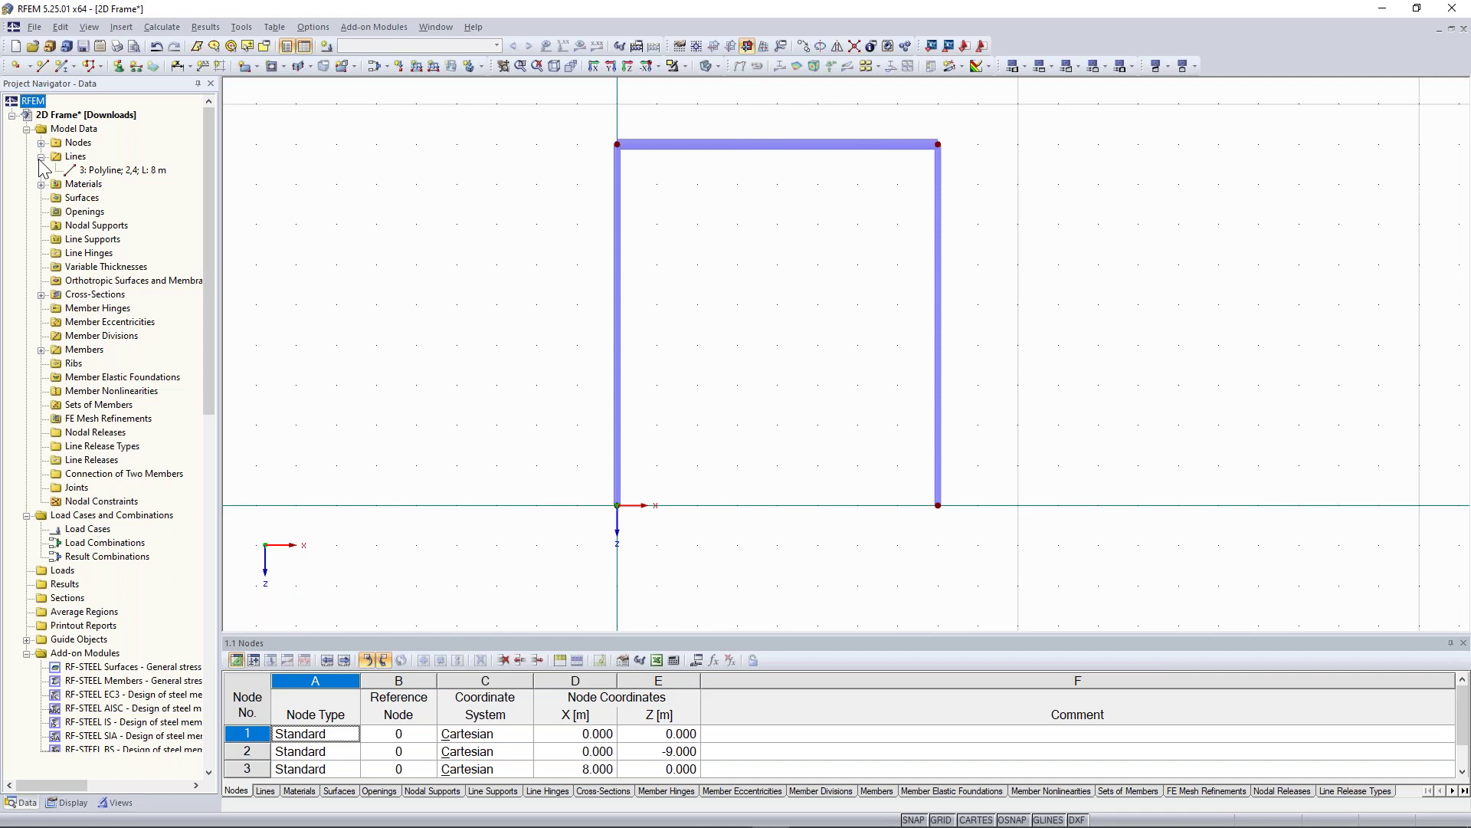
left_click(40, 156)
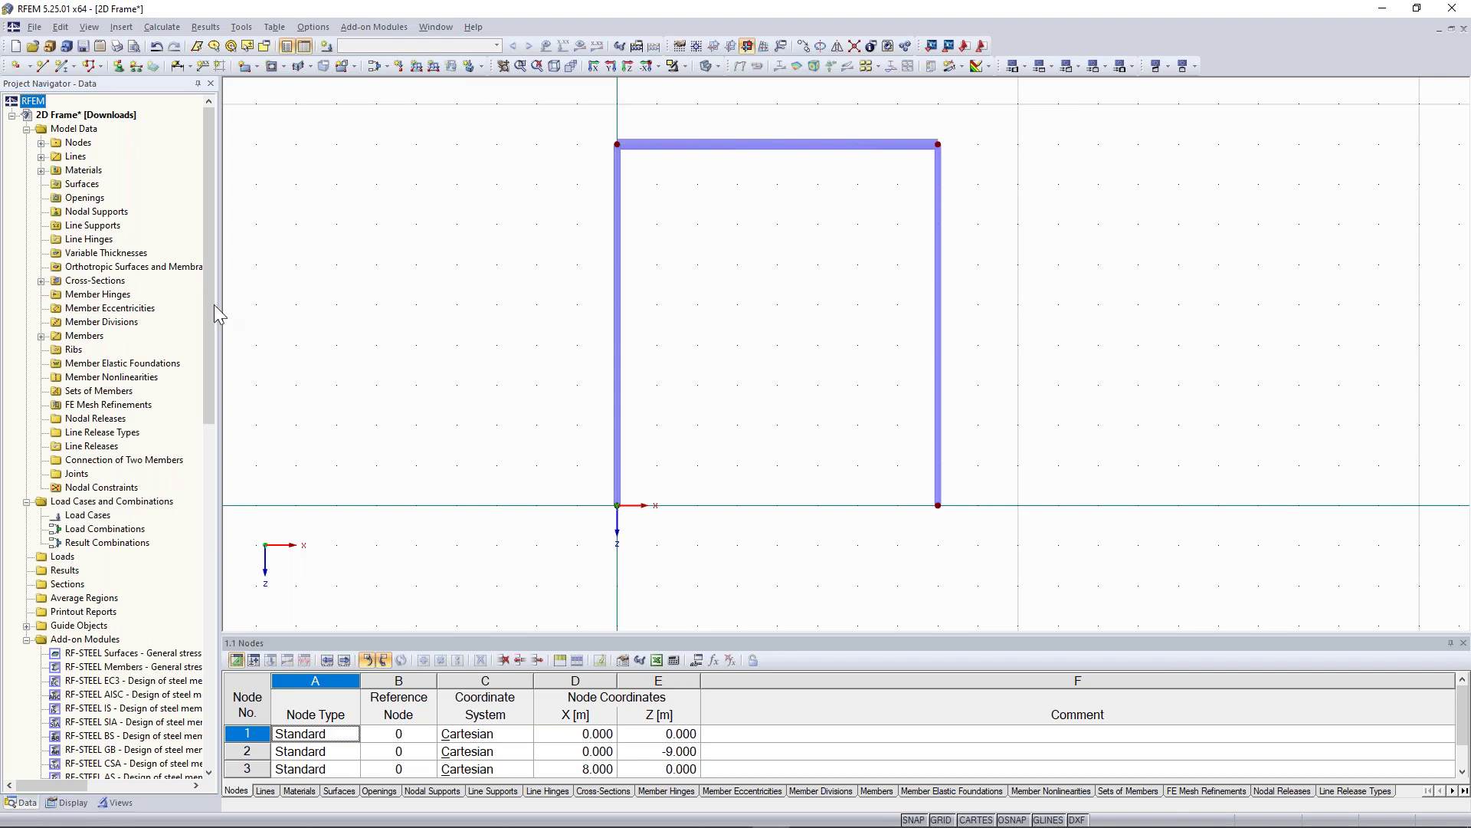
scroll(215, 345, "down", 9)
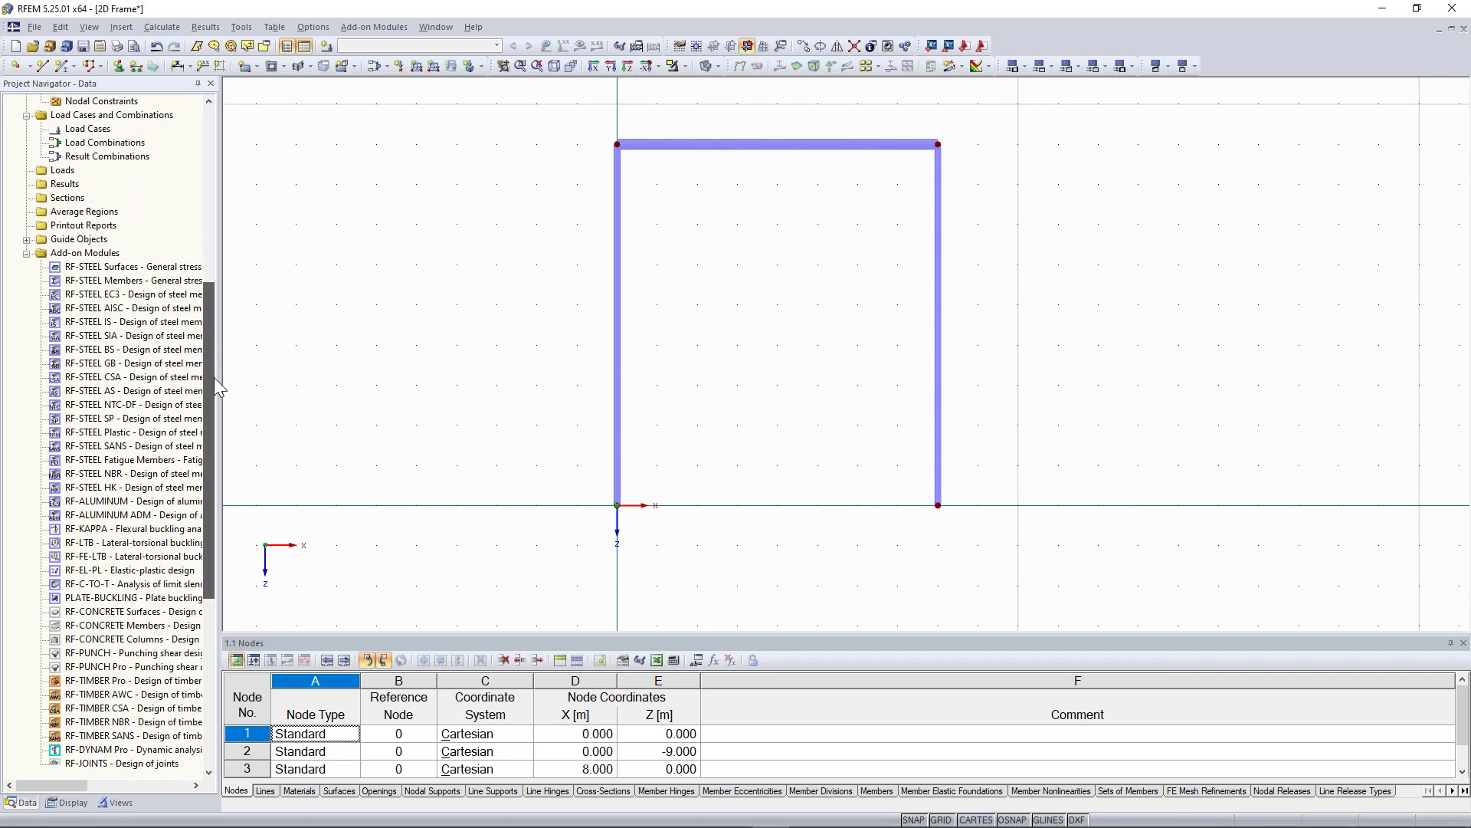
left_click(208, 163)
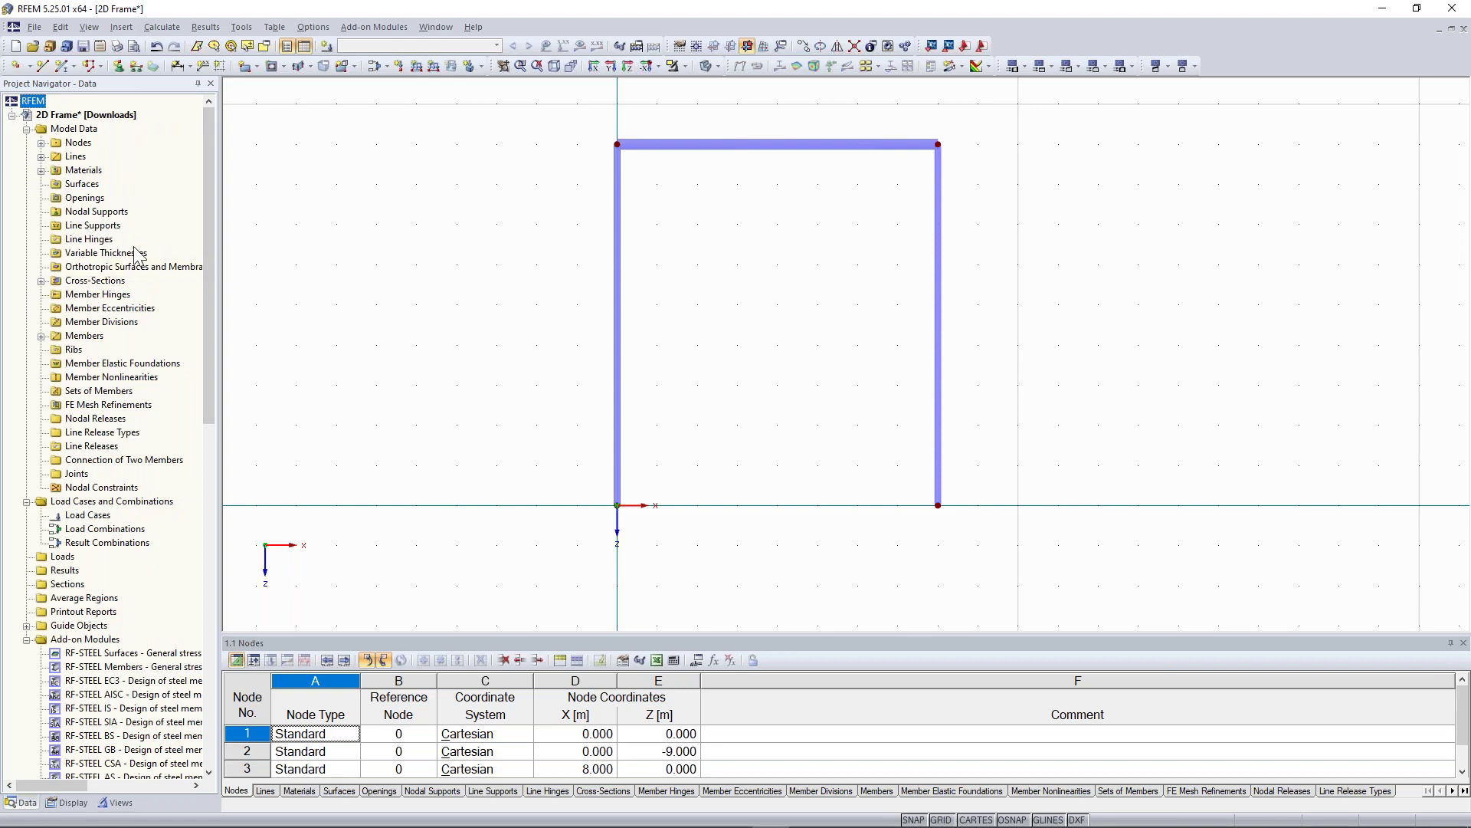
- Create a new IPE 360 cross-section in Steel S 235 and list the model's cross-sections in the project tree
right_click(87, 285)
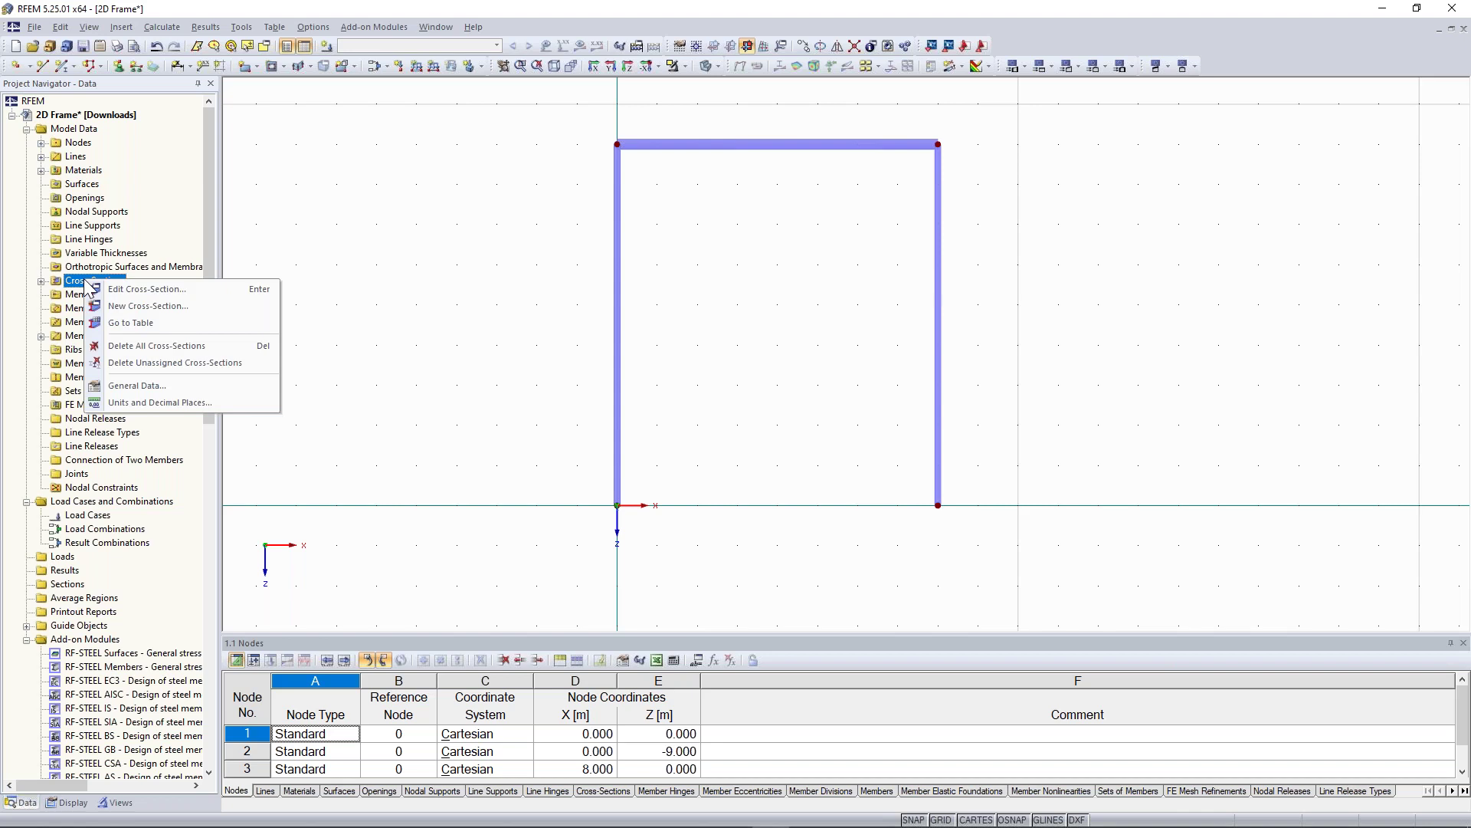
left_click(157, 306)
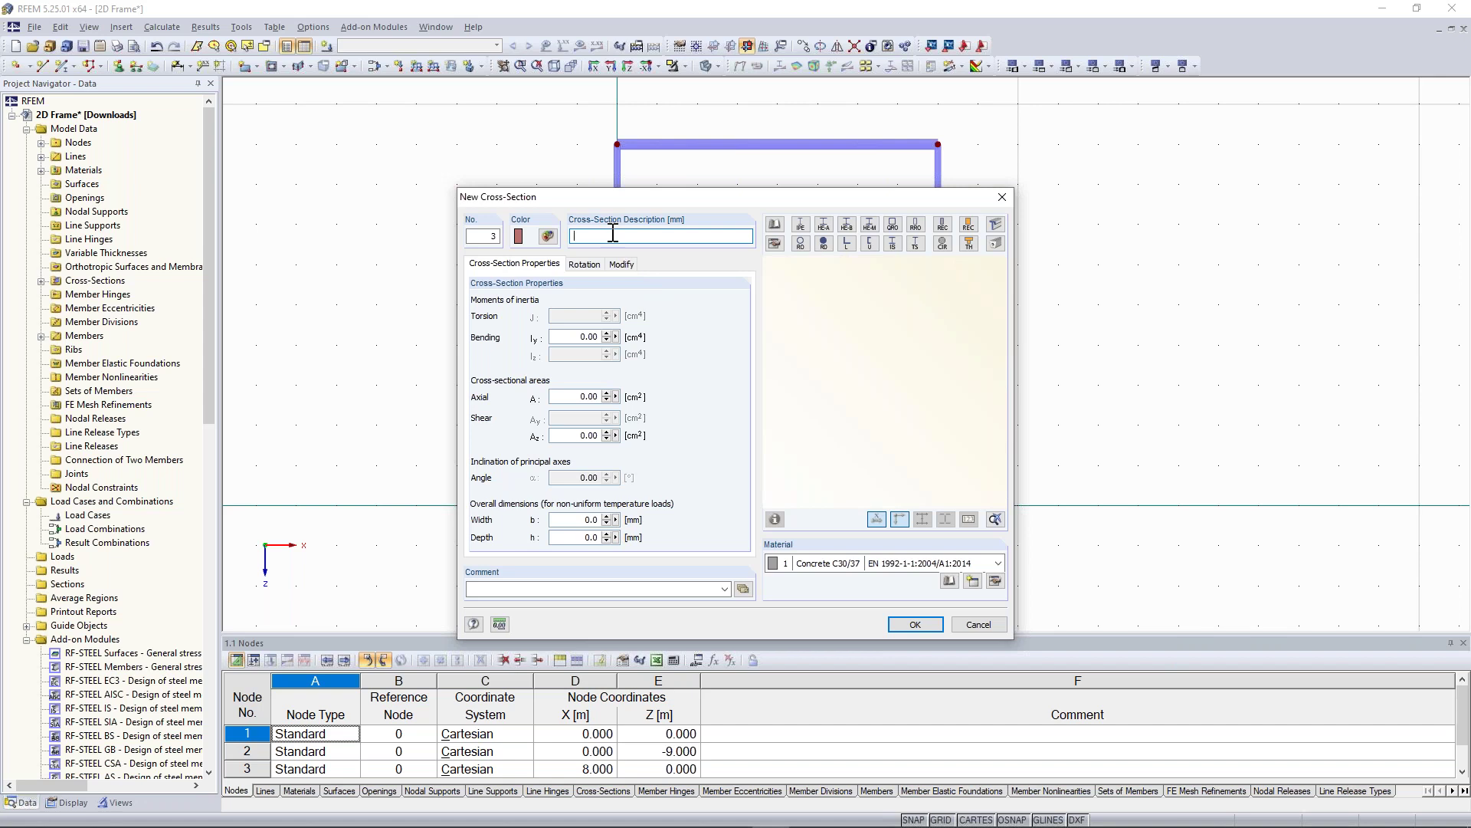
type("ipe")
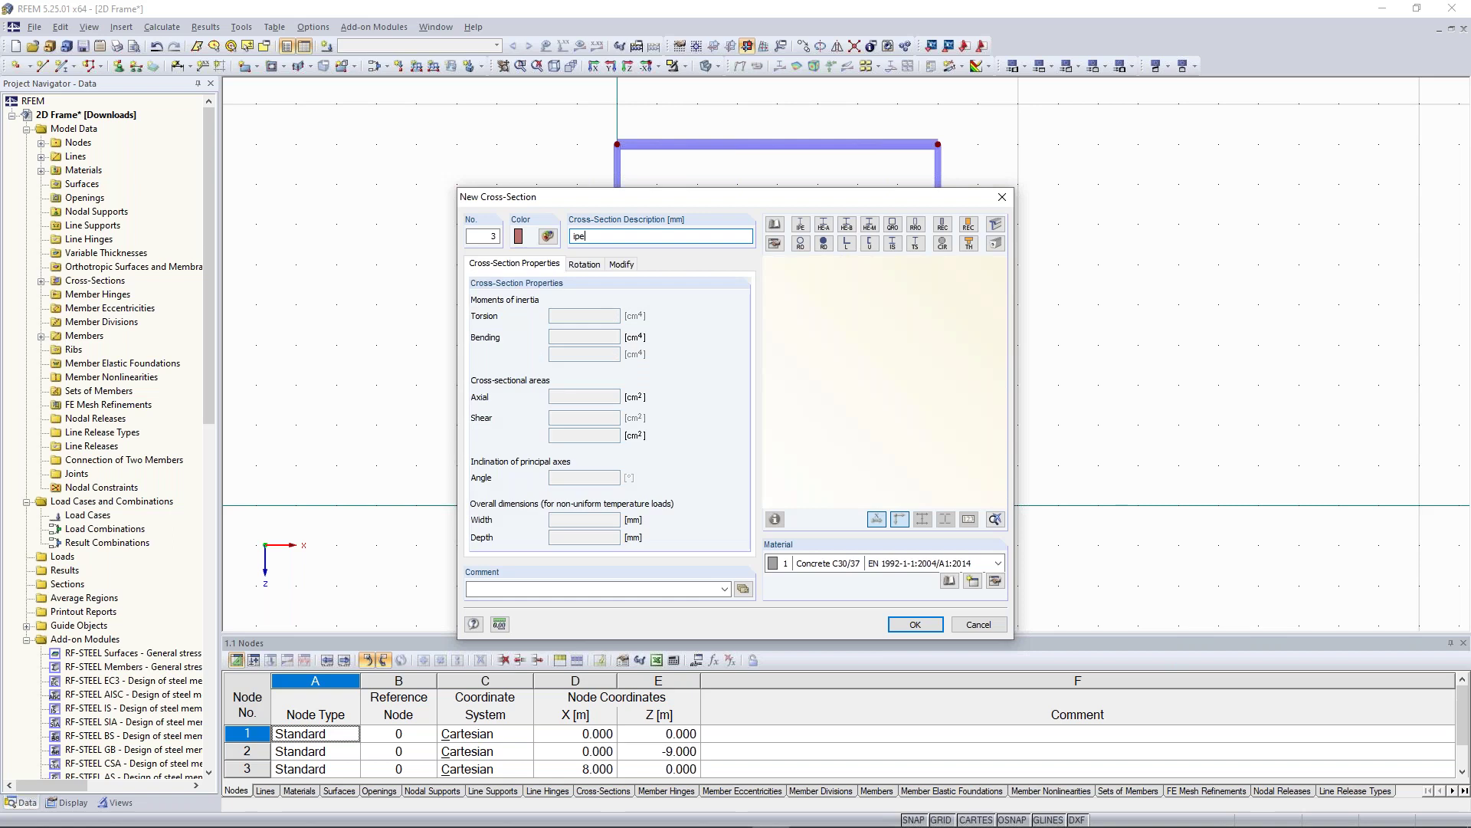
type(" 36")
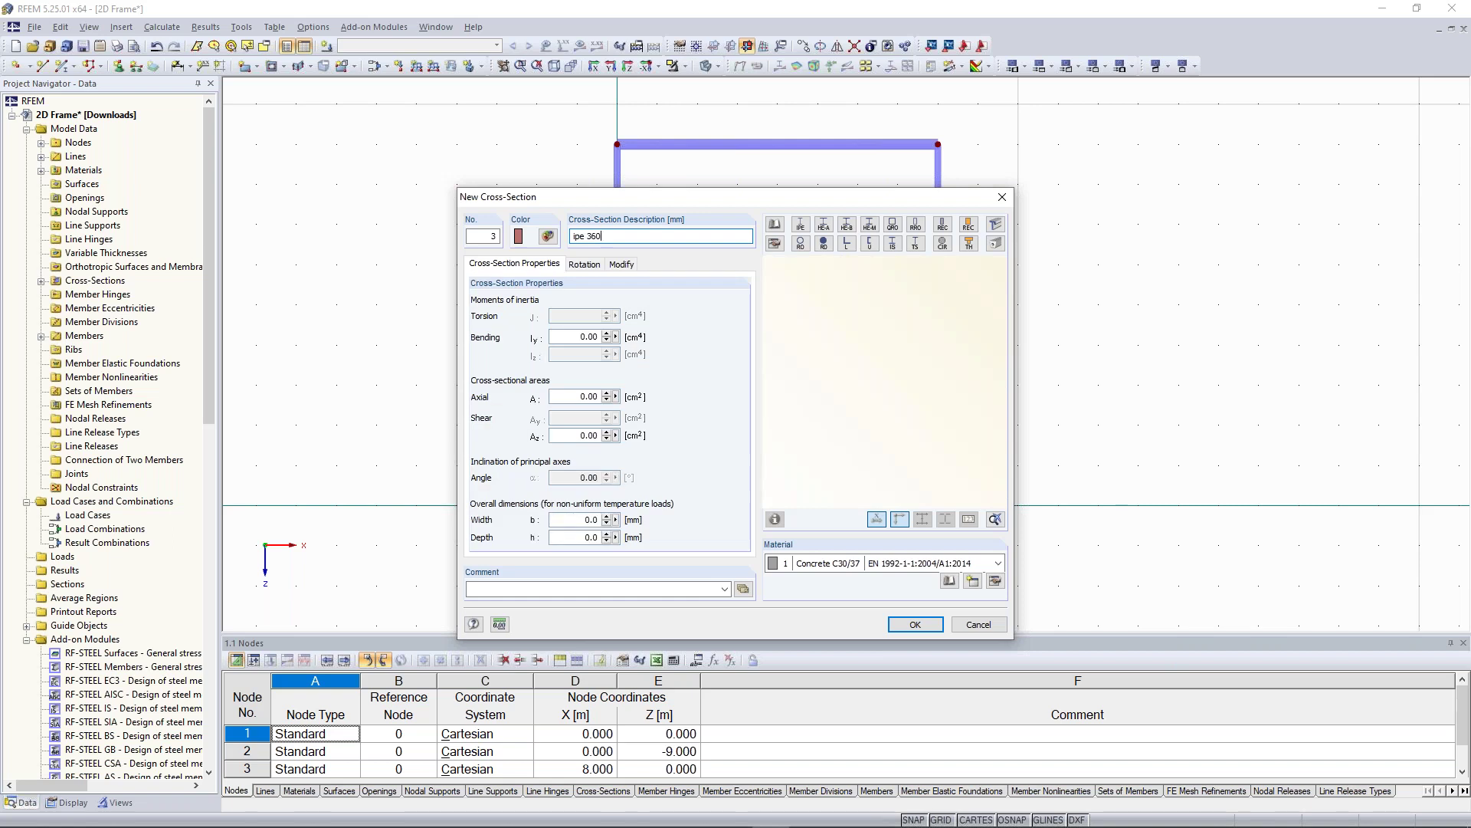
type("0")
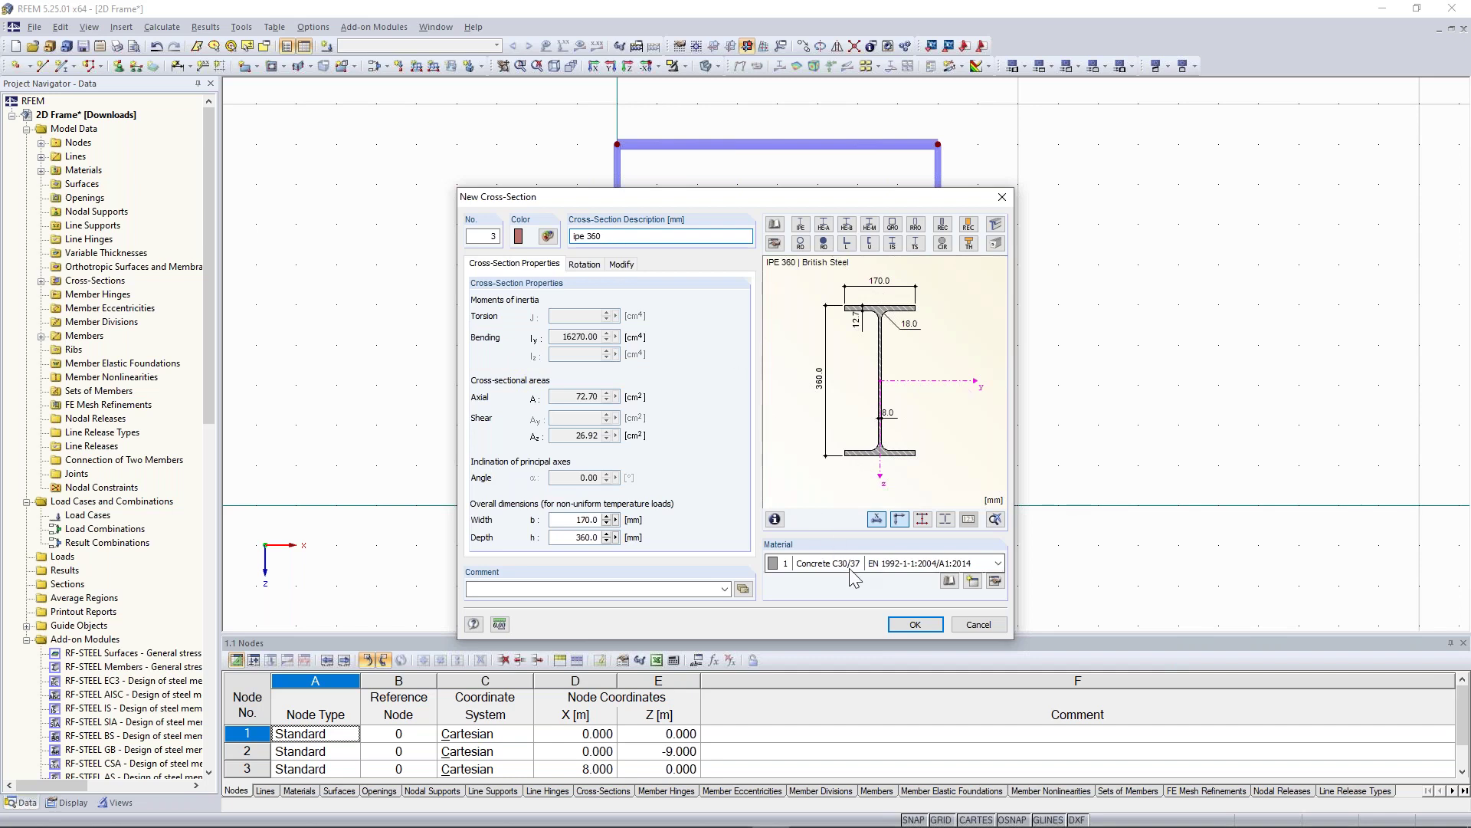
left_click(998, 564)
left_click(848, 596)
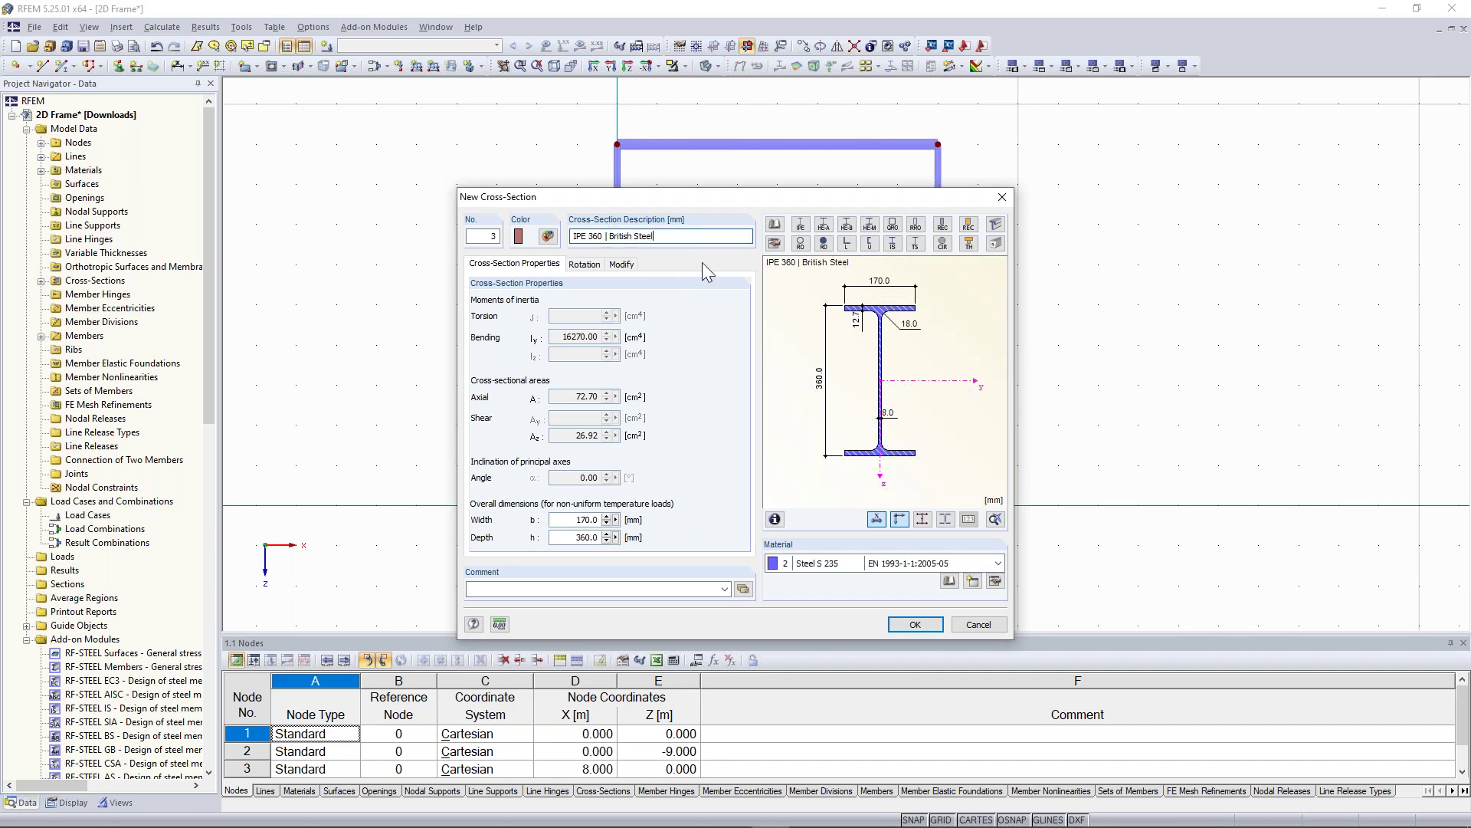
left_click(917, 627)
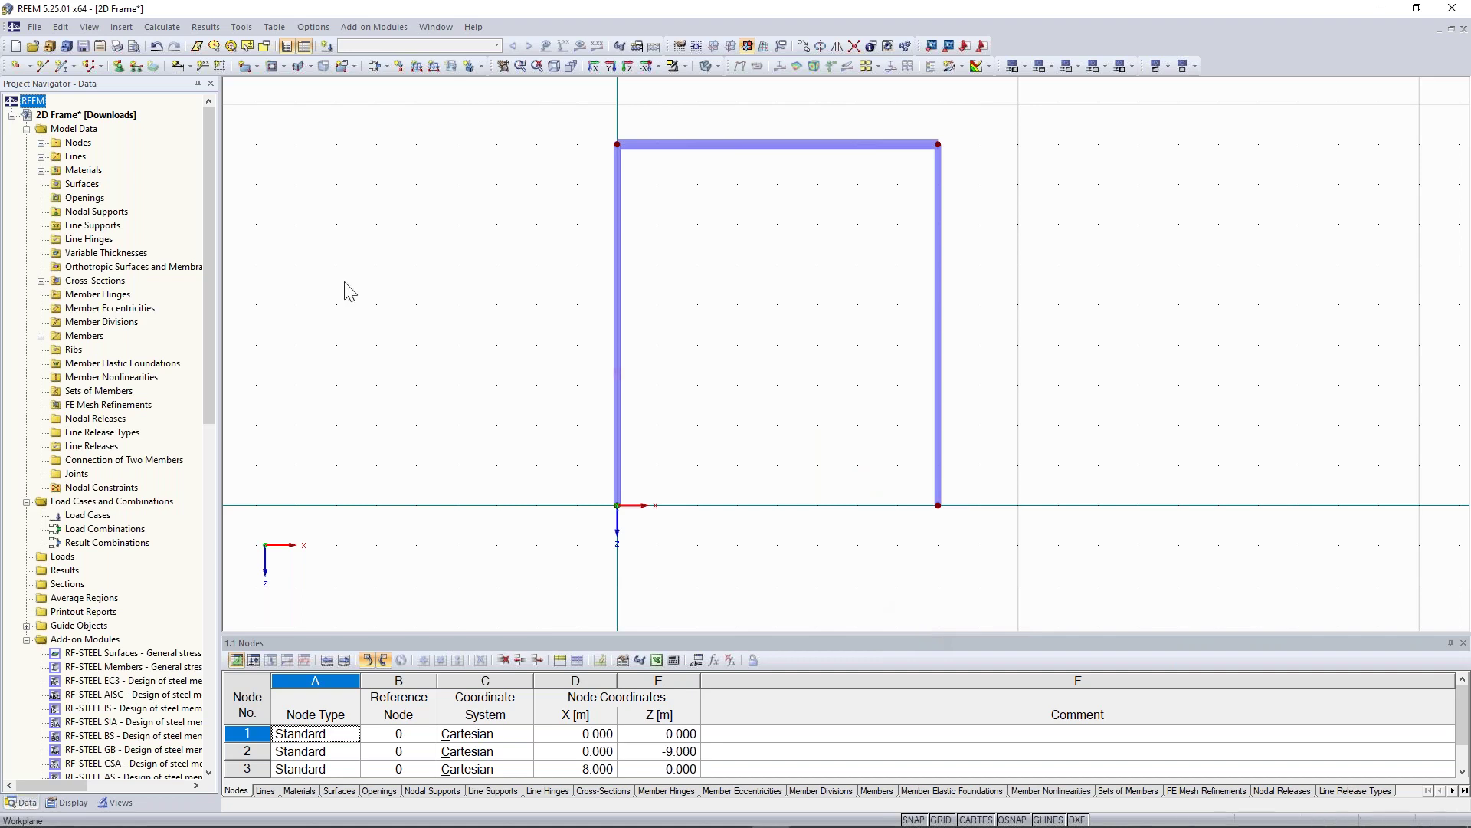
left_click(41, 280)
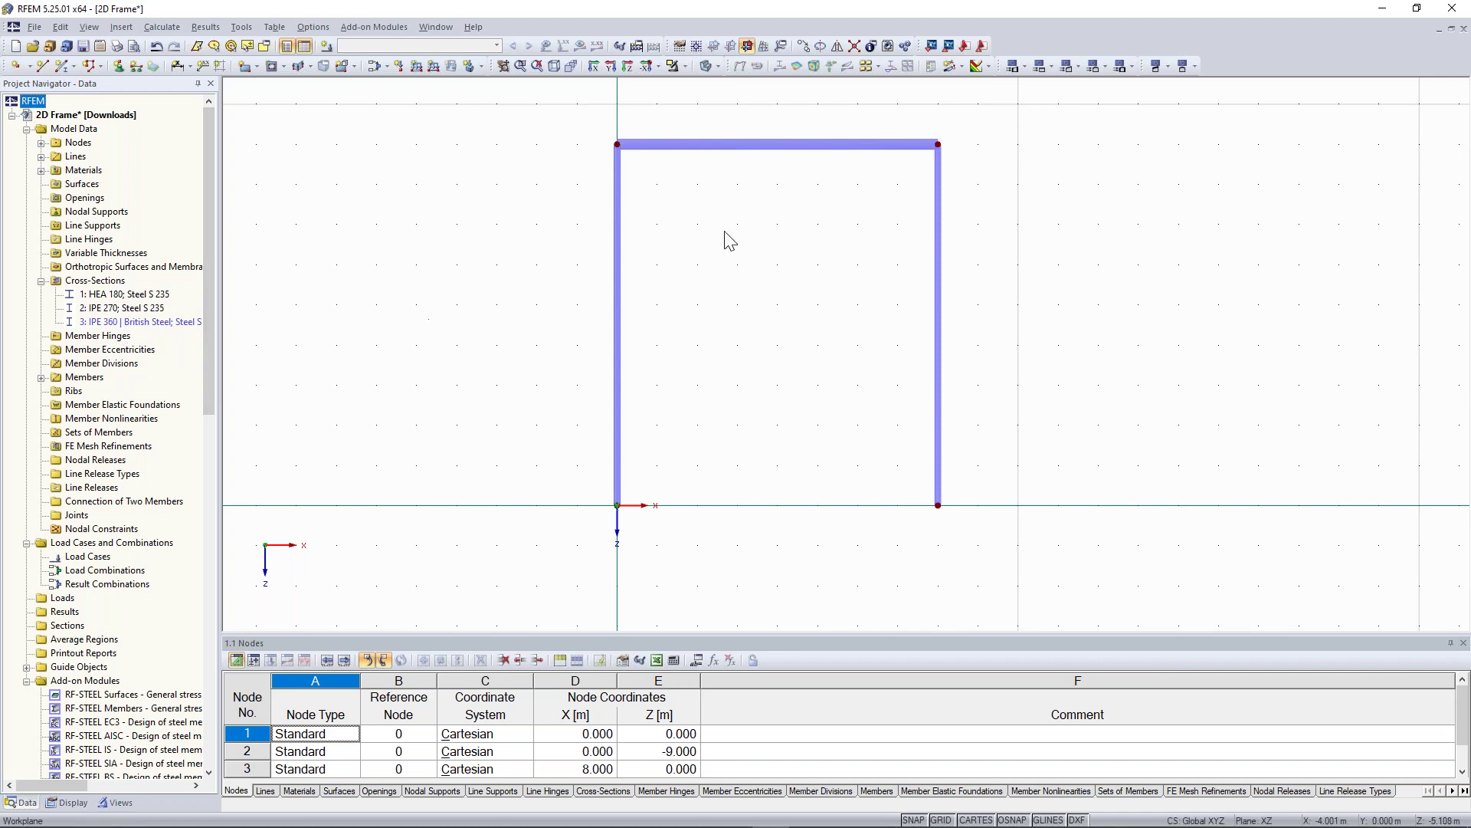
- Divide the left HEA 180 column with an intermediate node at a distance of 5 m from the member start
middle_click_drag(656, 288, 607, 297)
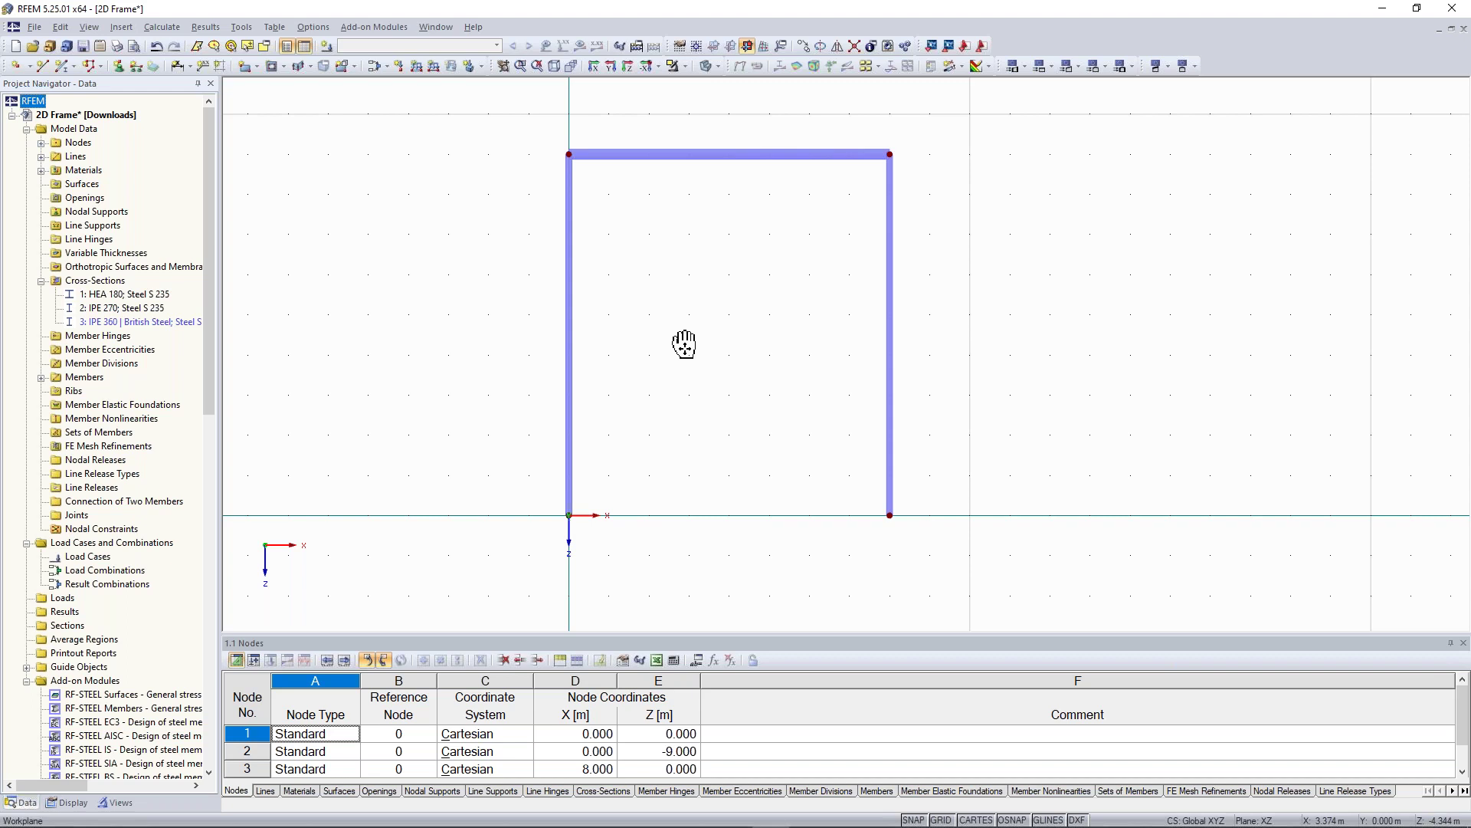
middle_click_drag(684, 344, 631, 333)
scroll(632, 333, "up", 2)
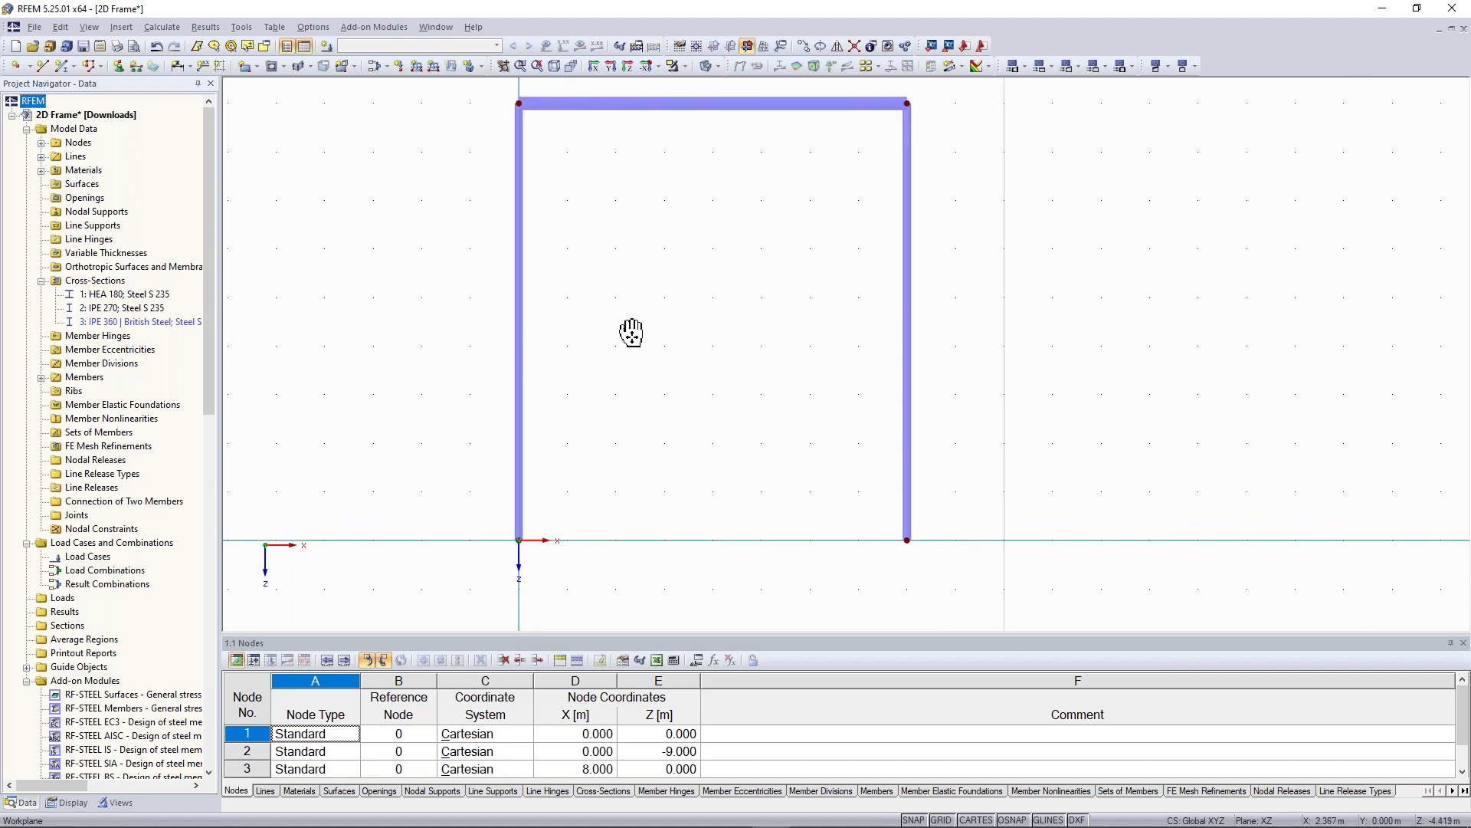
middle_click_drag(631, 333, 638, 328)
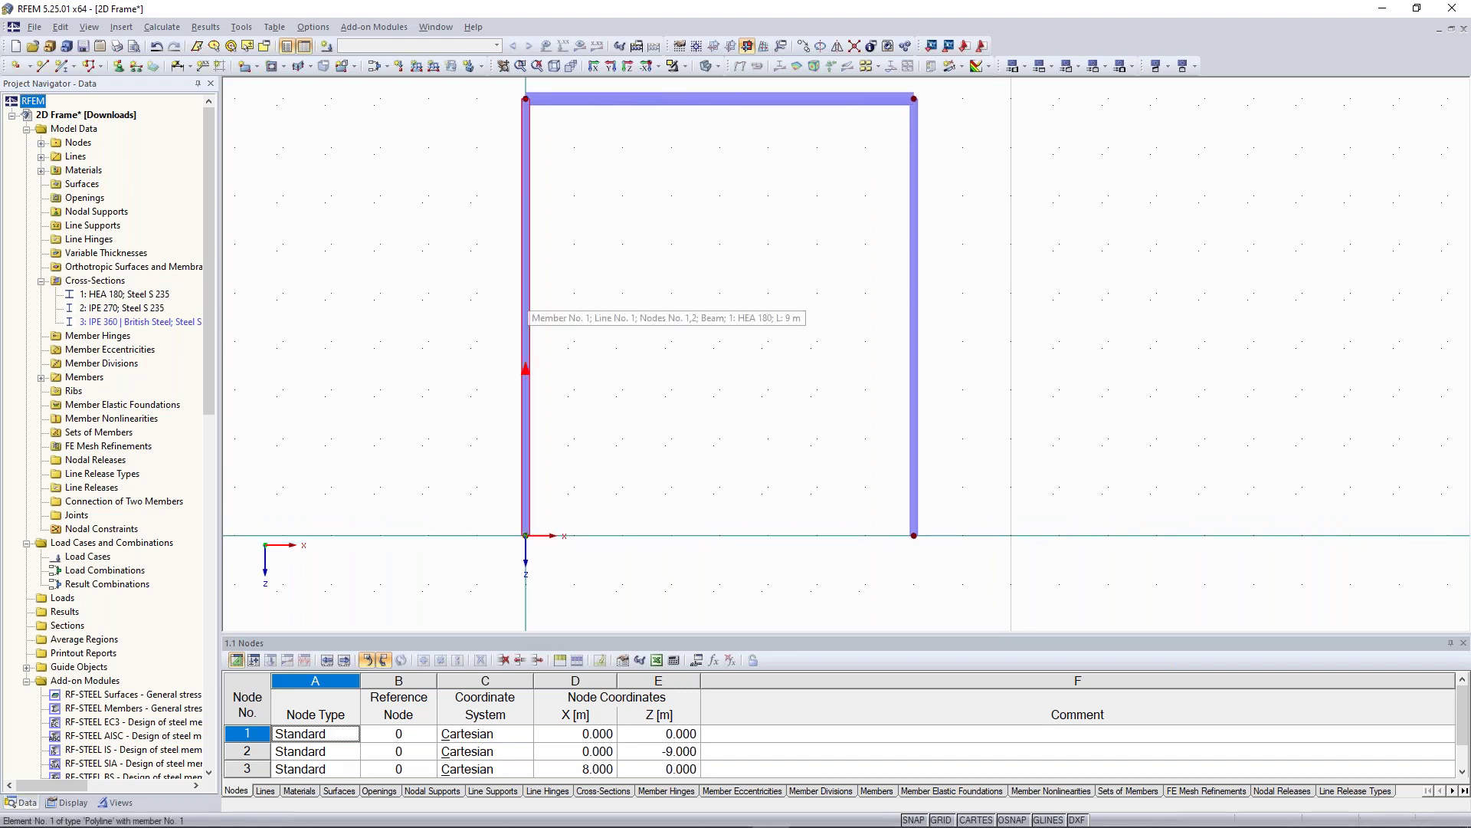
right_click(541, 314)
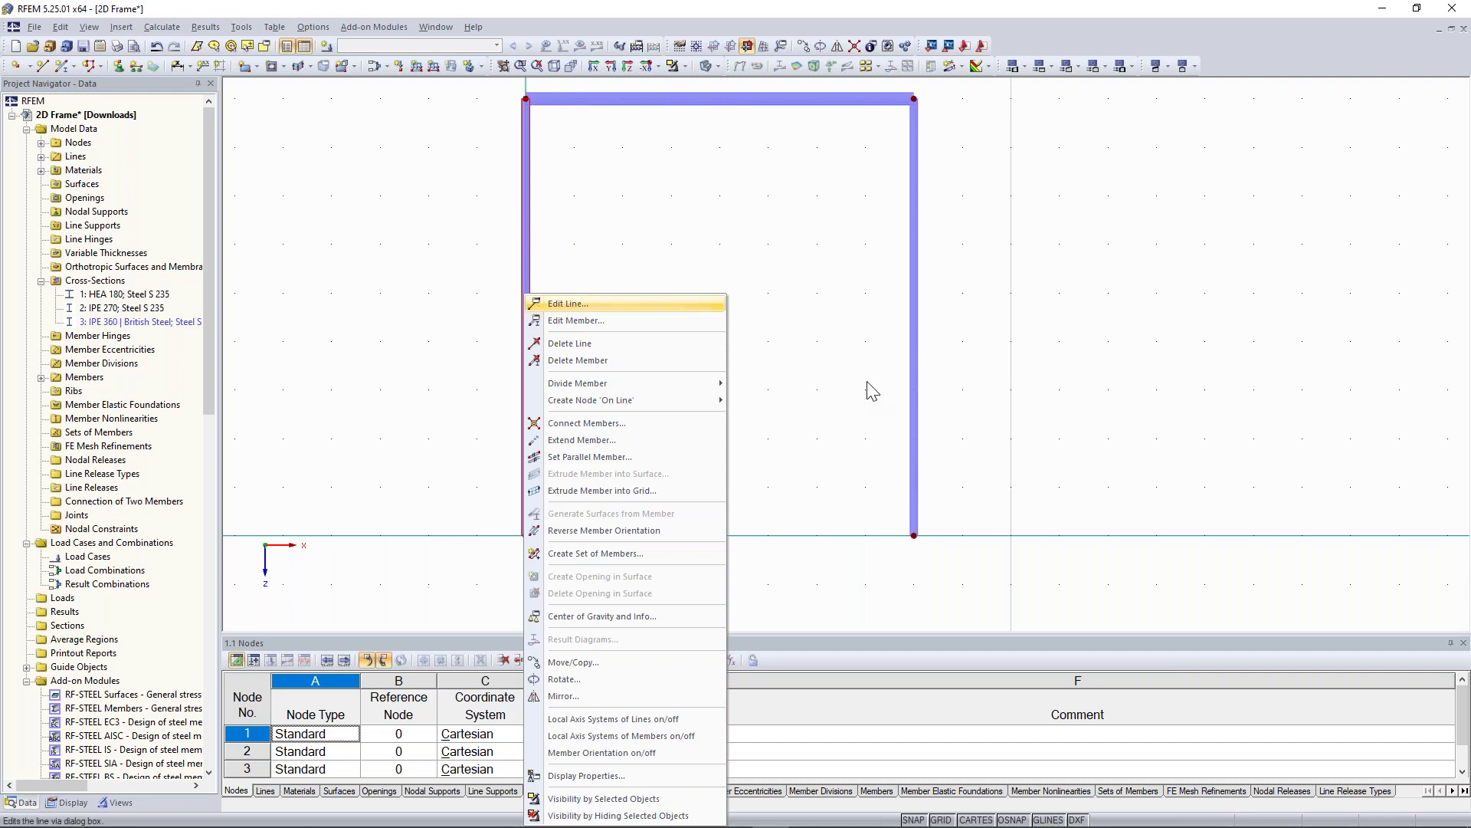
mouse_move(690, 383)
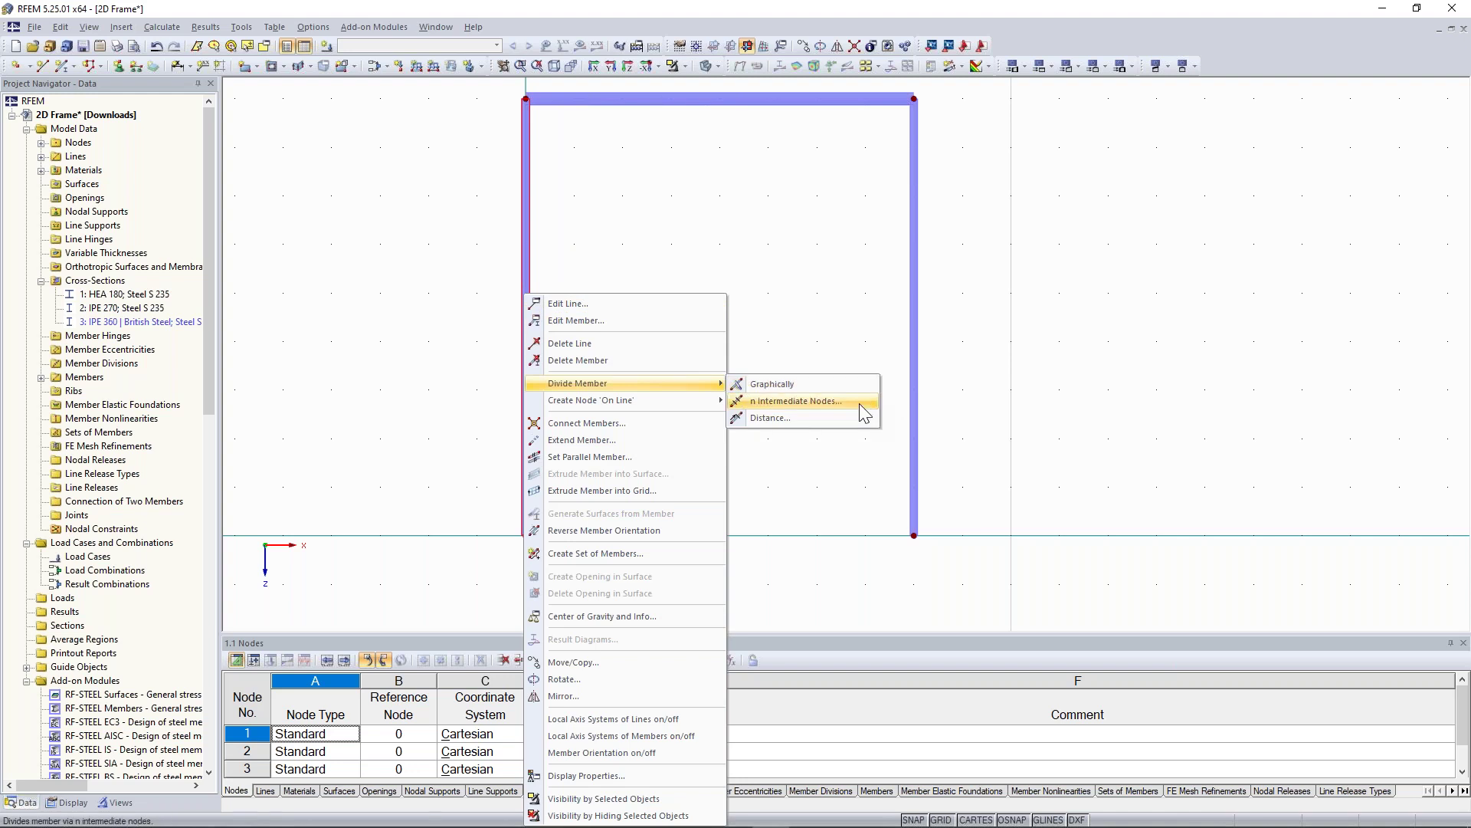
left_click(790, 416)
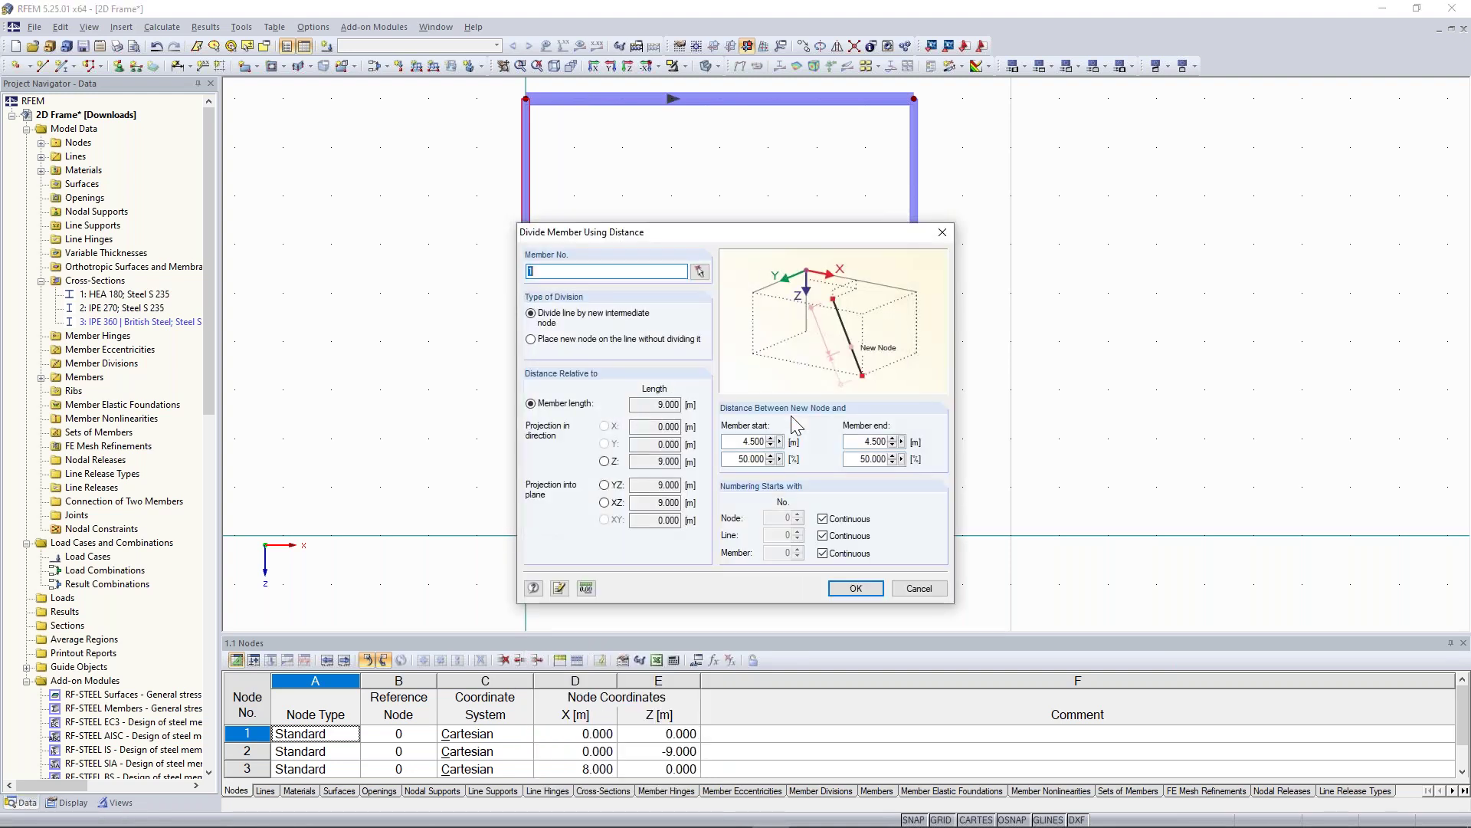
left_click_drag(703, 232, 866, 158)
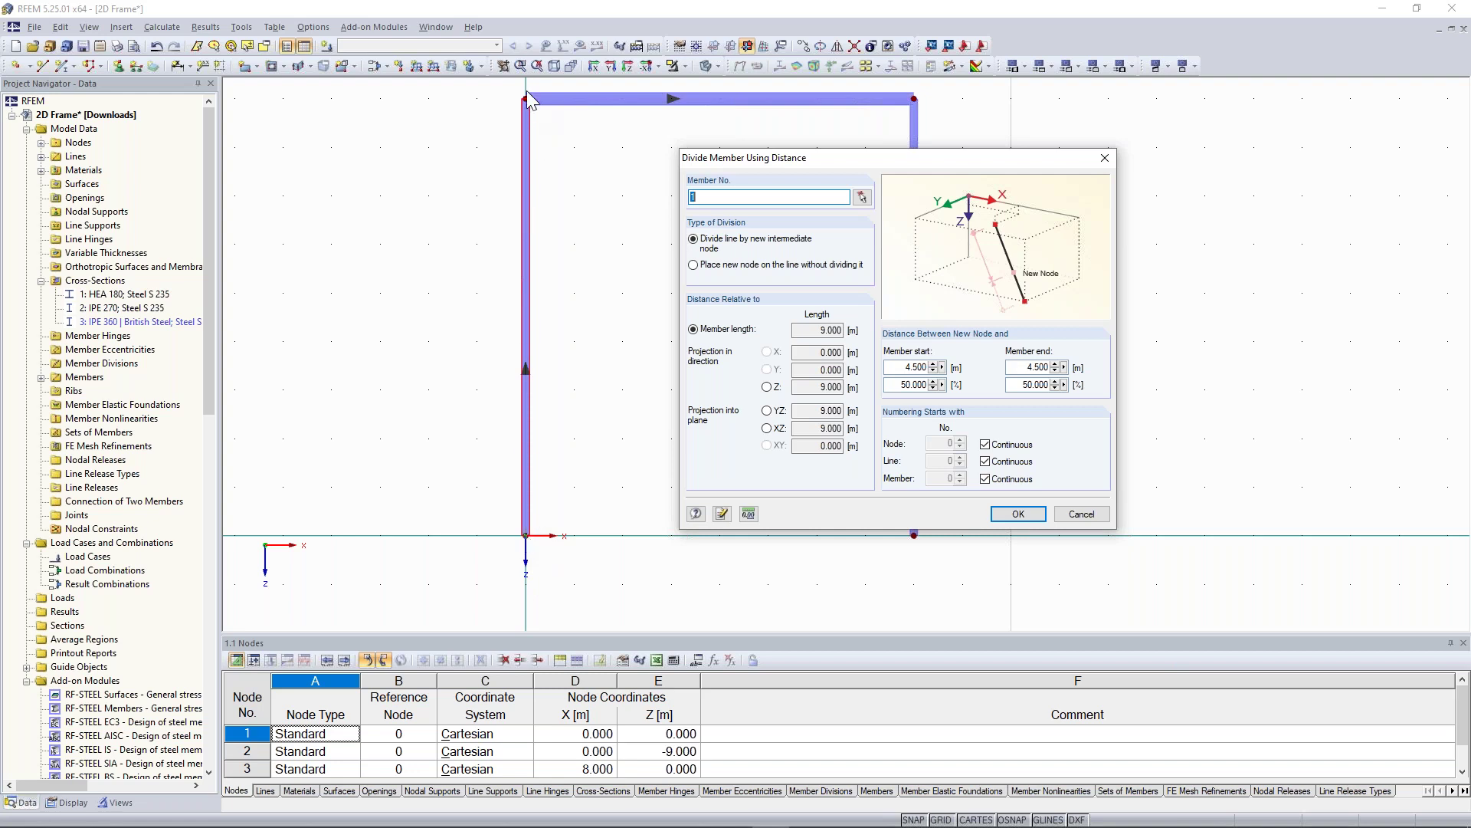
left_click_drag(735, 165, 652, 184)
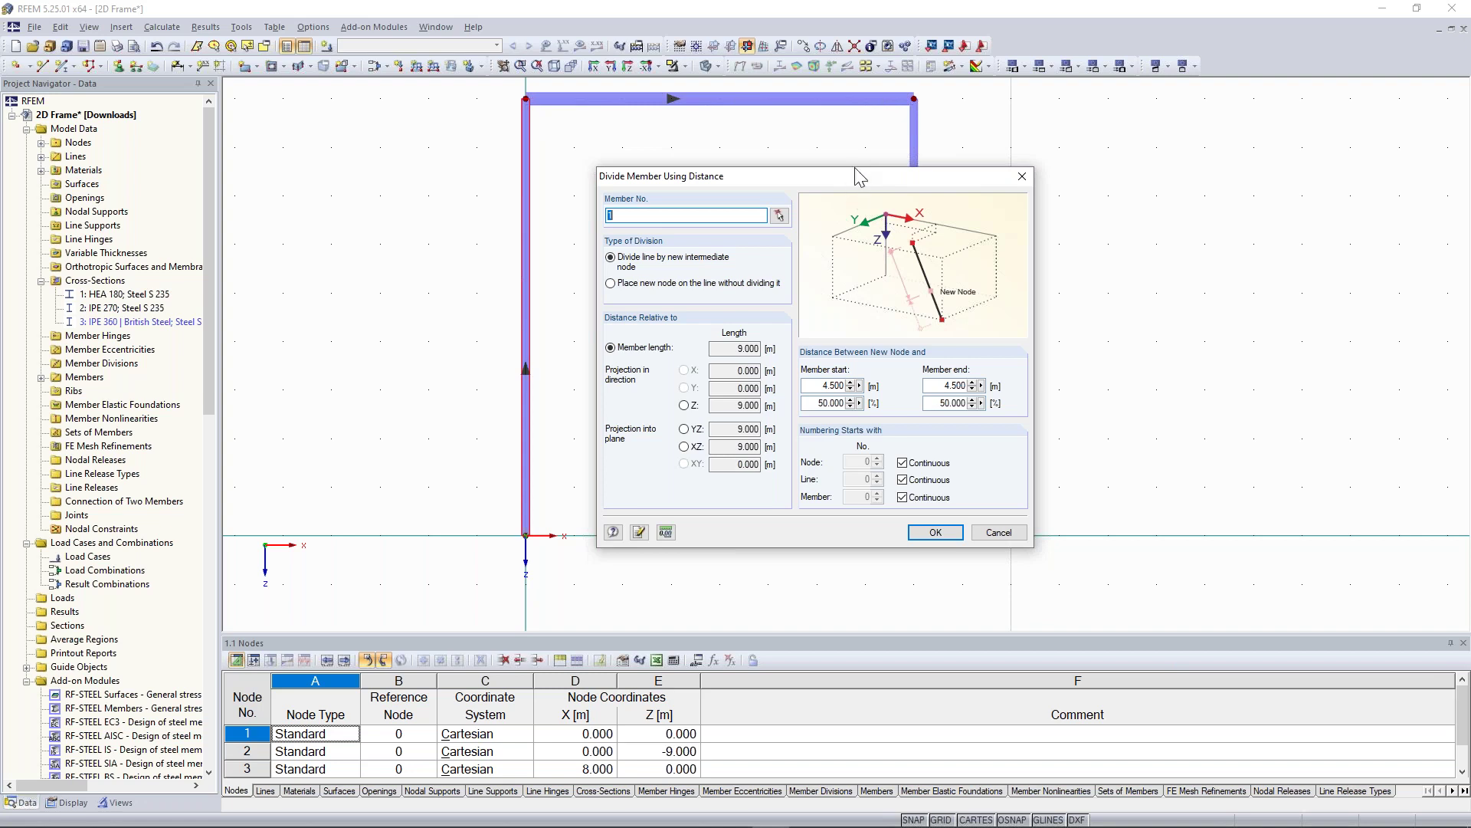
left_click_drag(849, 181, 885, 163)
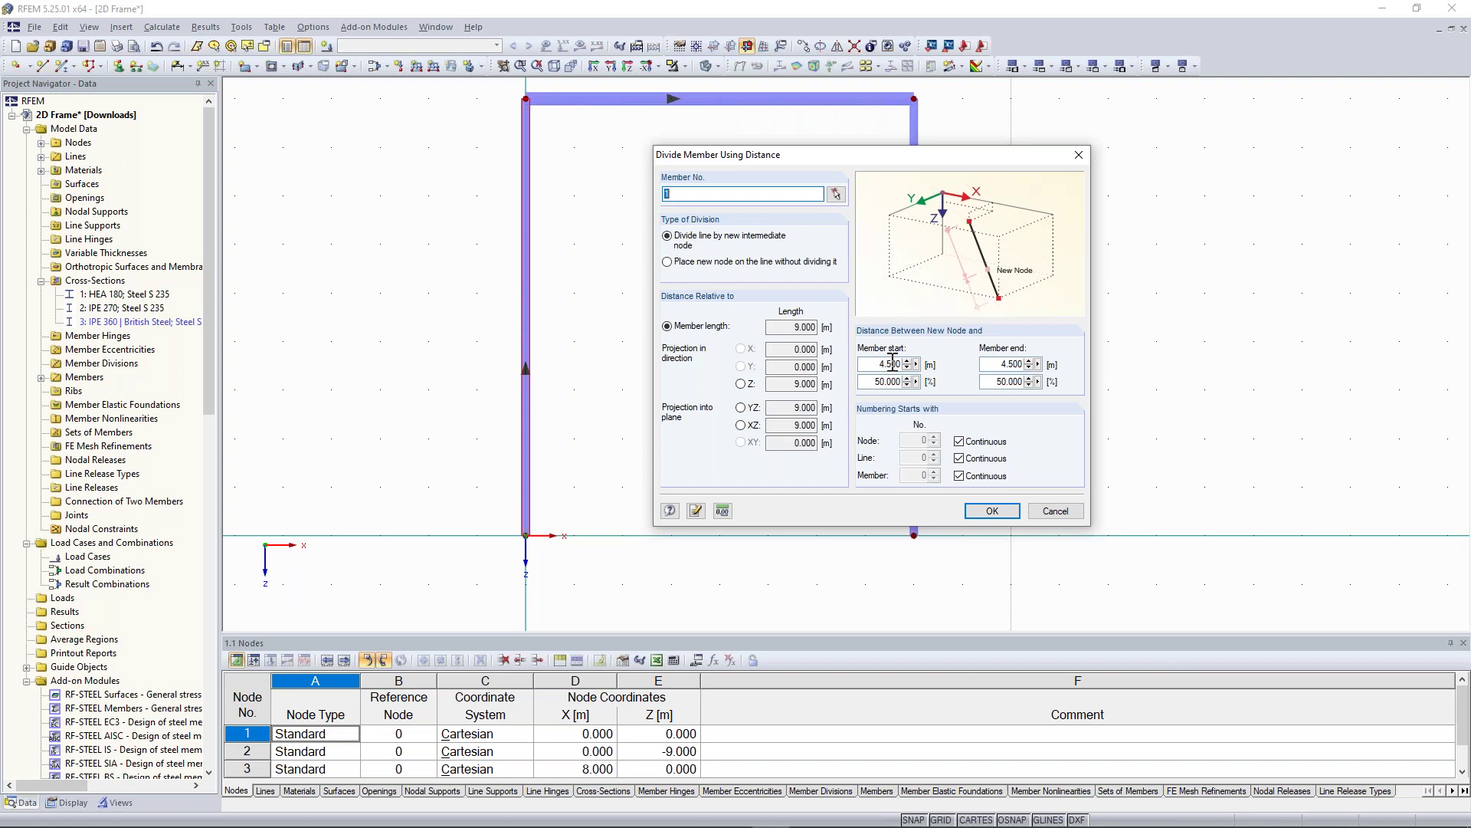
left_click_drag(838, 154, 814, 124)
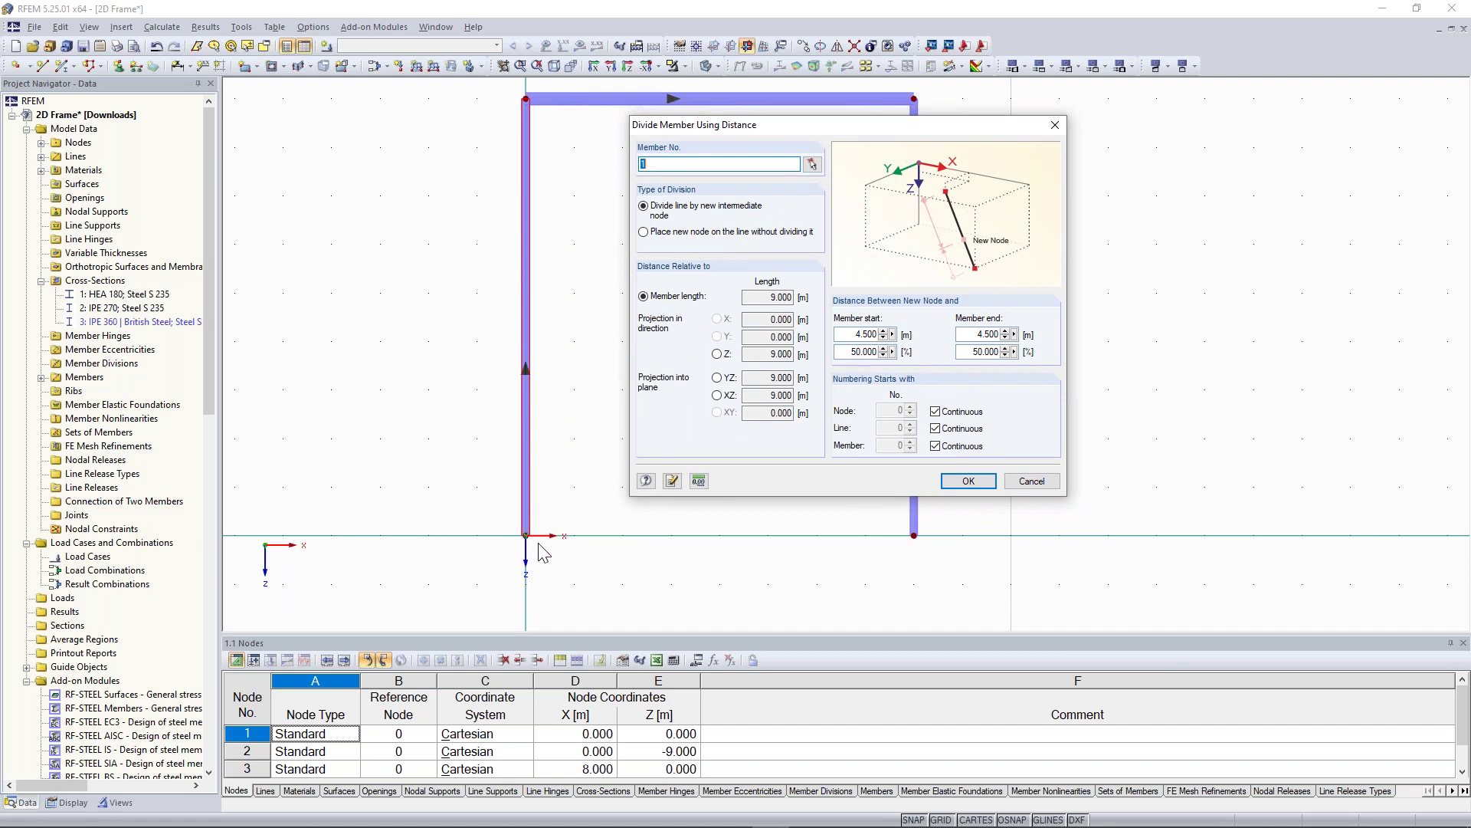
left_click_drag(768, 128, 901, 135)
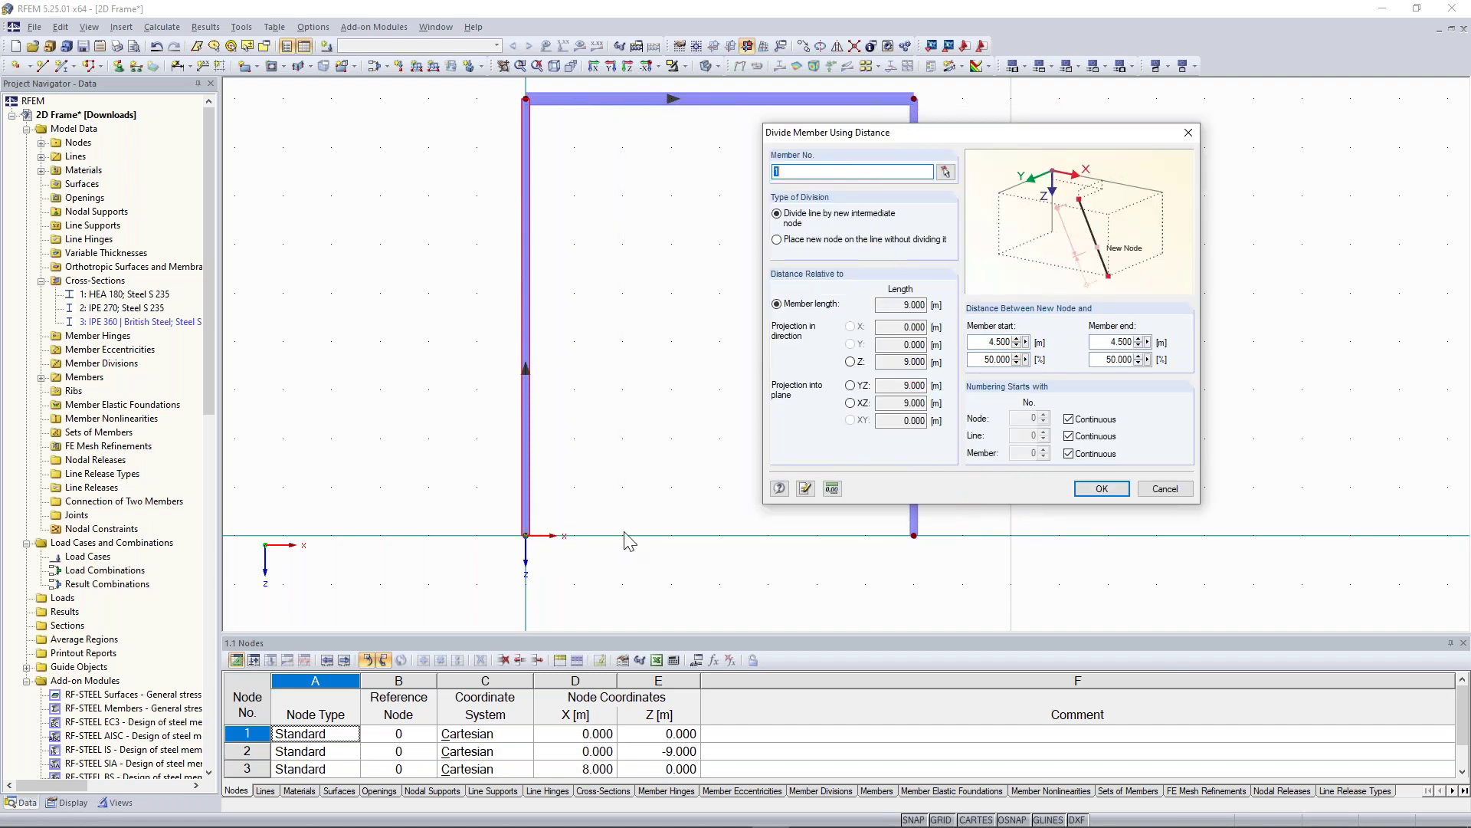
left_click_drag(939, 132, 995, 128)
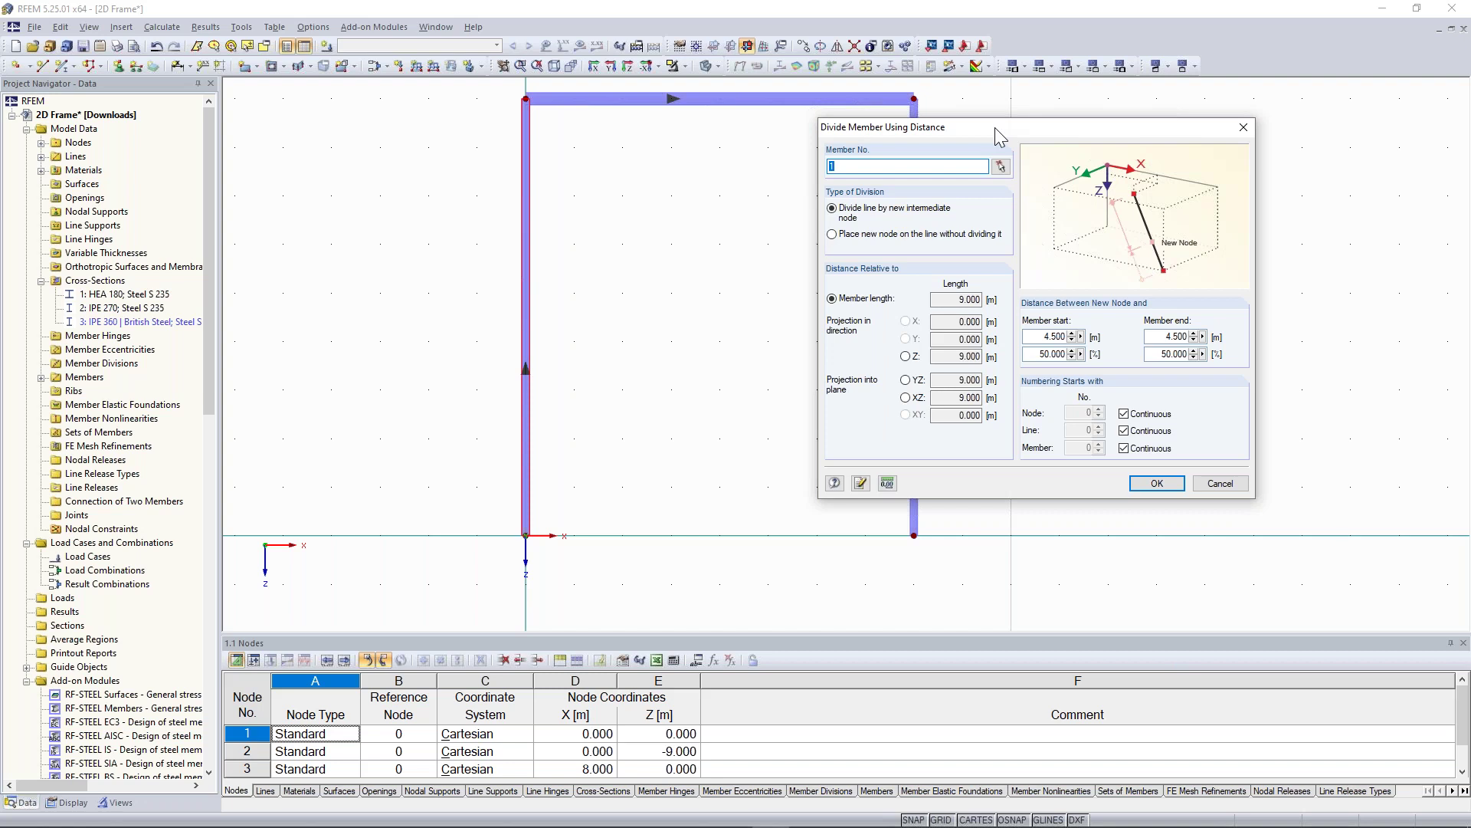
double_click(1052, 336)
type("5")
left_click(1157, 483)
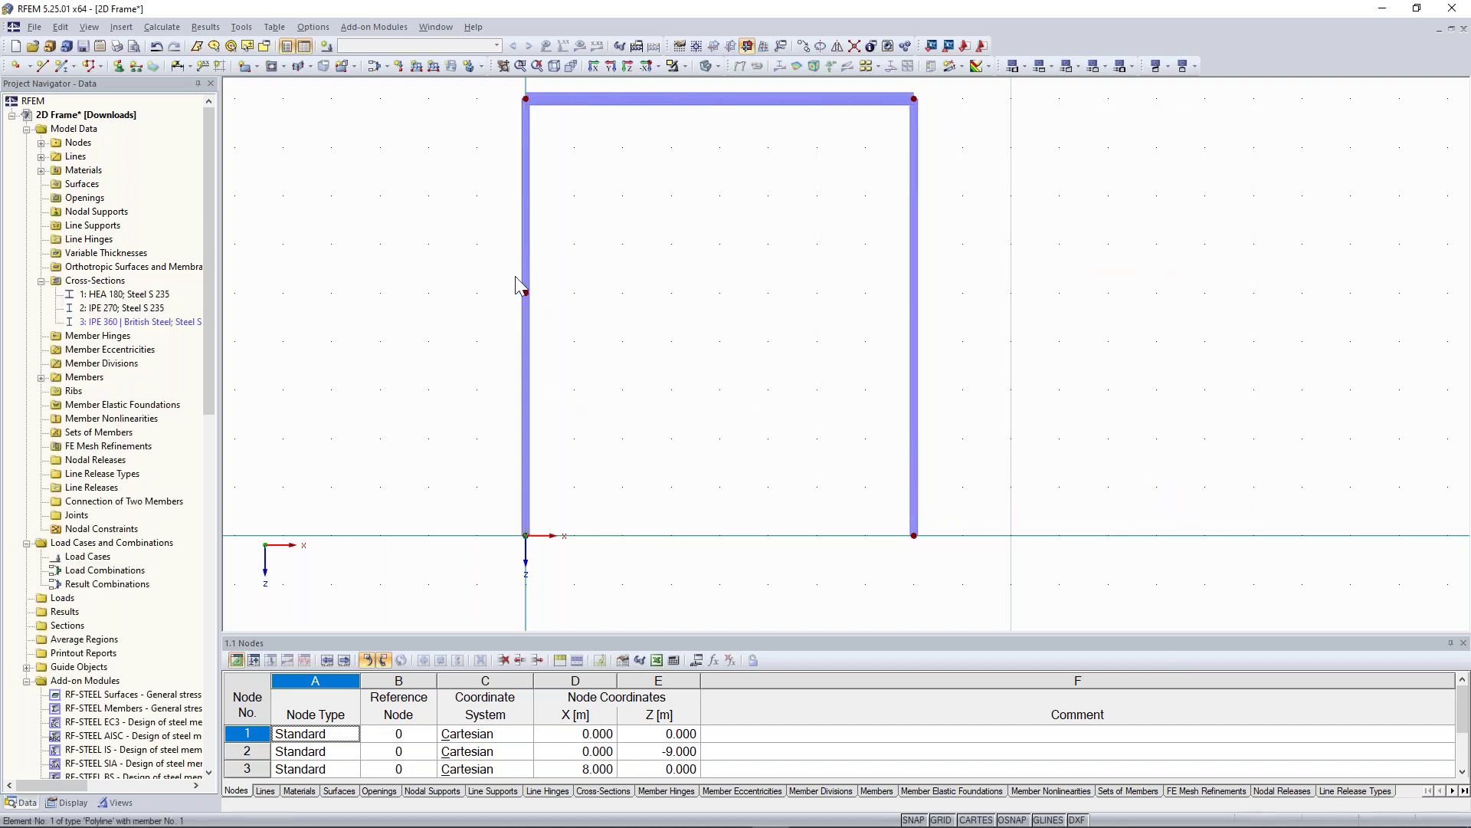
- Draw a horizontal IPE 360 beam from the left column's intermediate node to the right column at X 8.000, Z -5.000 m
scroll(597, 294, "up", 1)
scroll(597, 294, "down", 1)
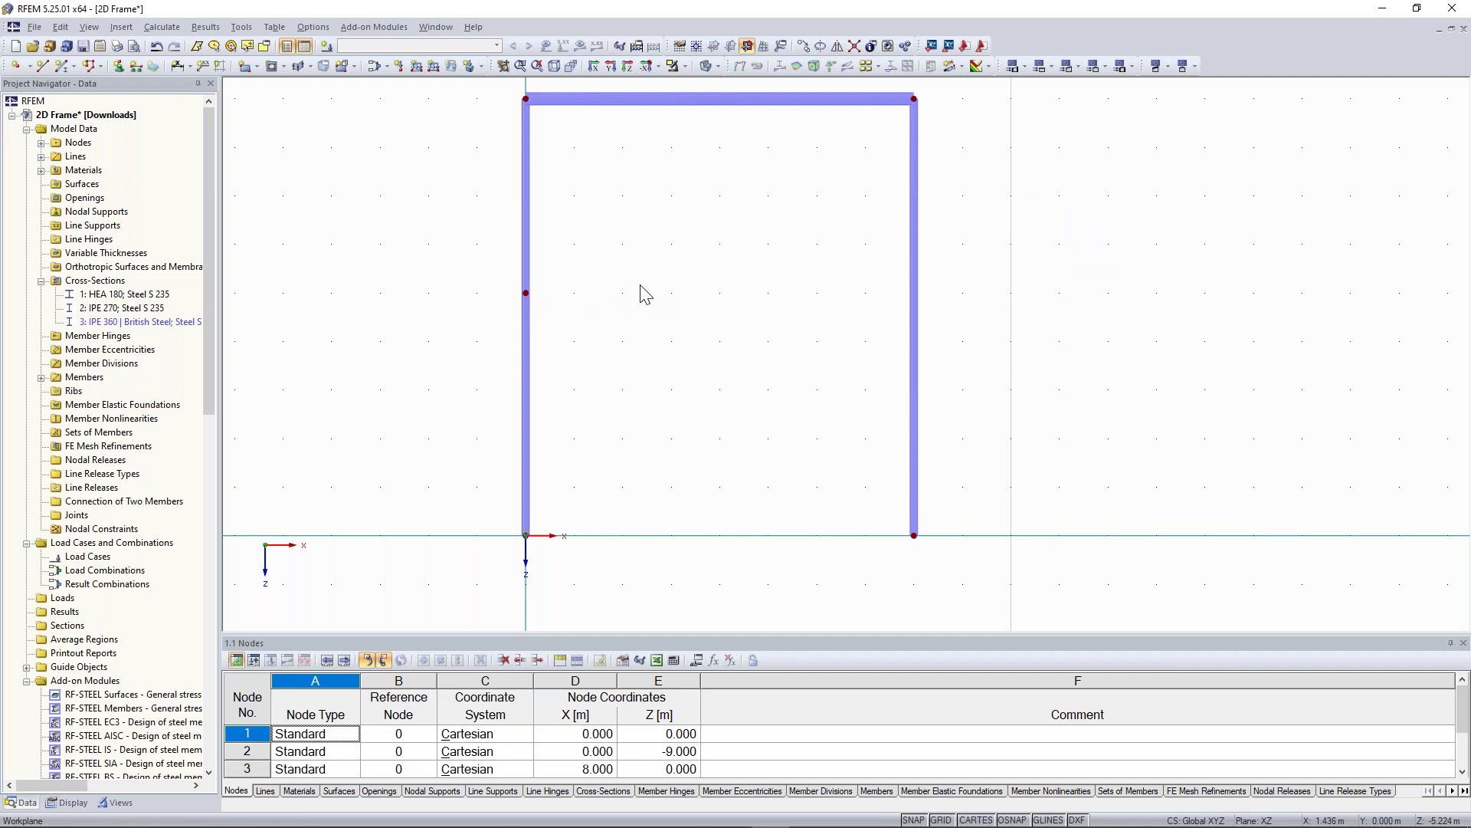
middle_click_drag(641, 289, 591, 317)
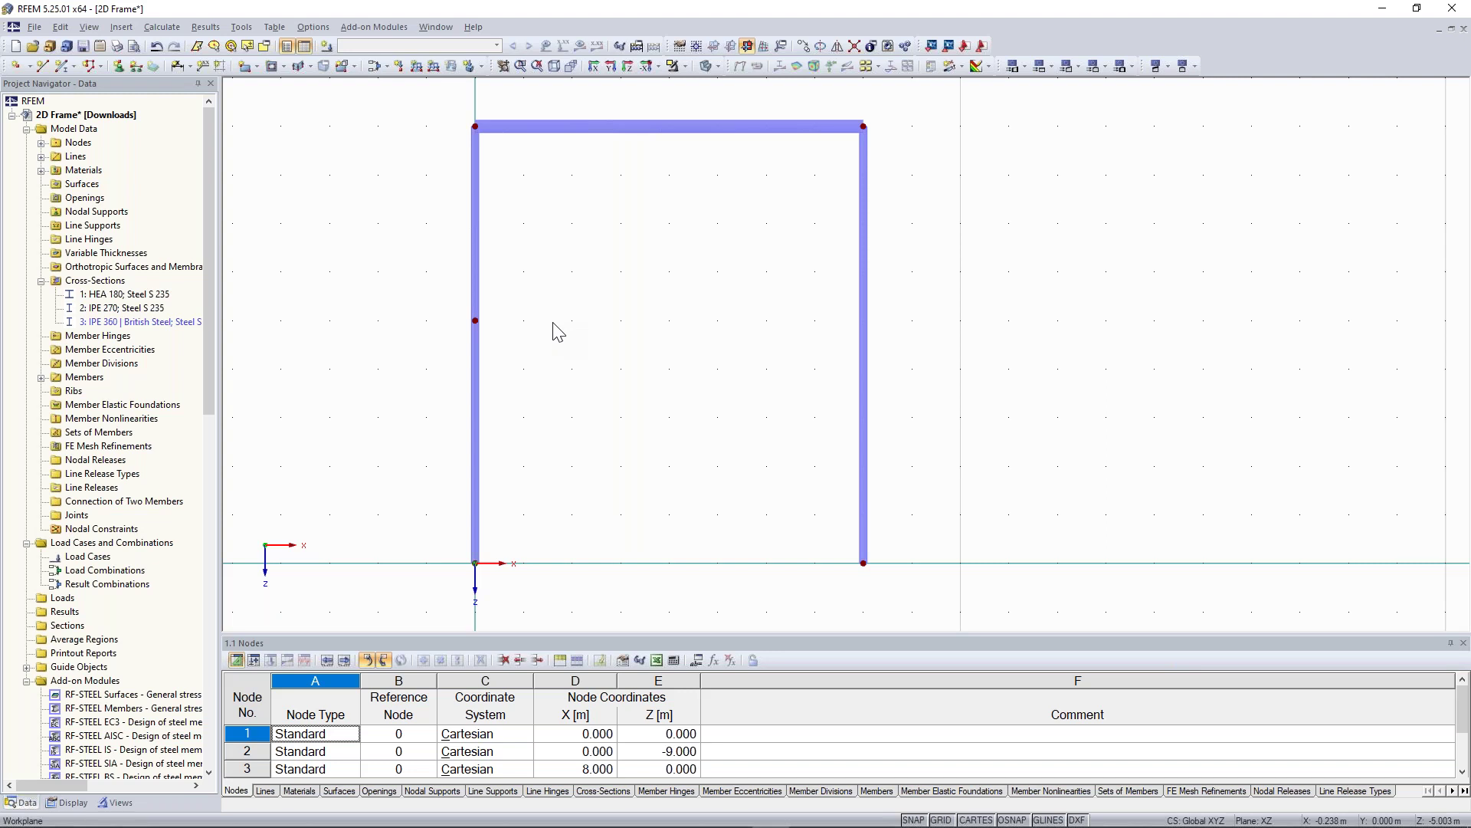
left_click(64, 66)
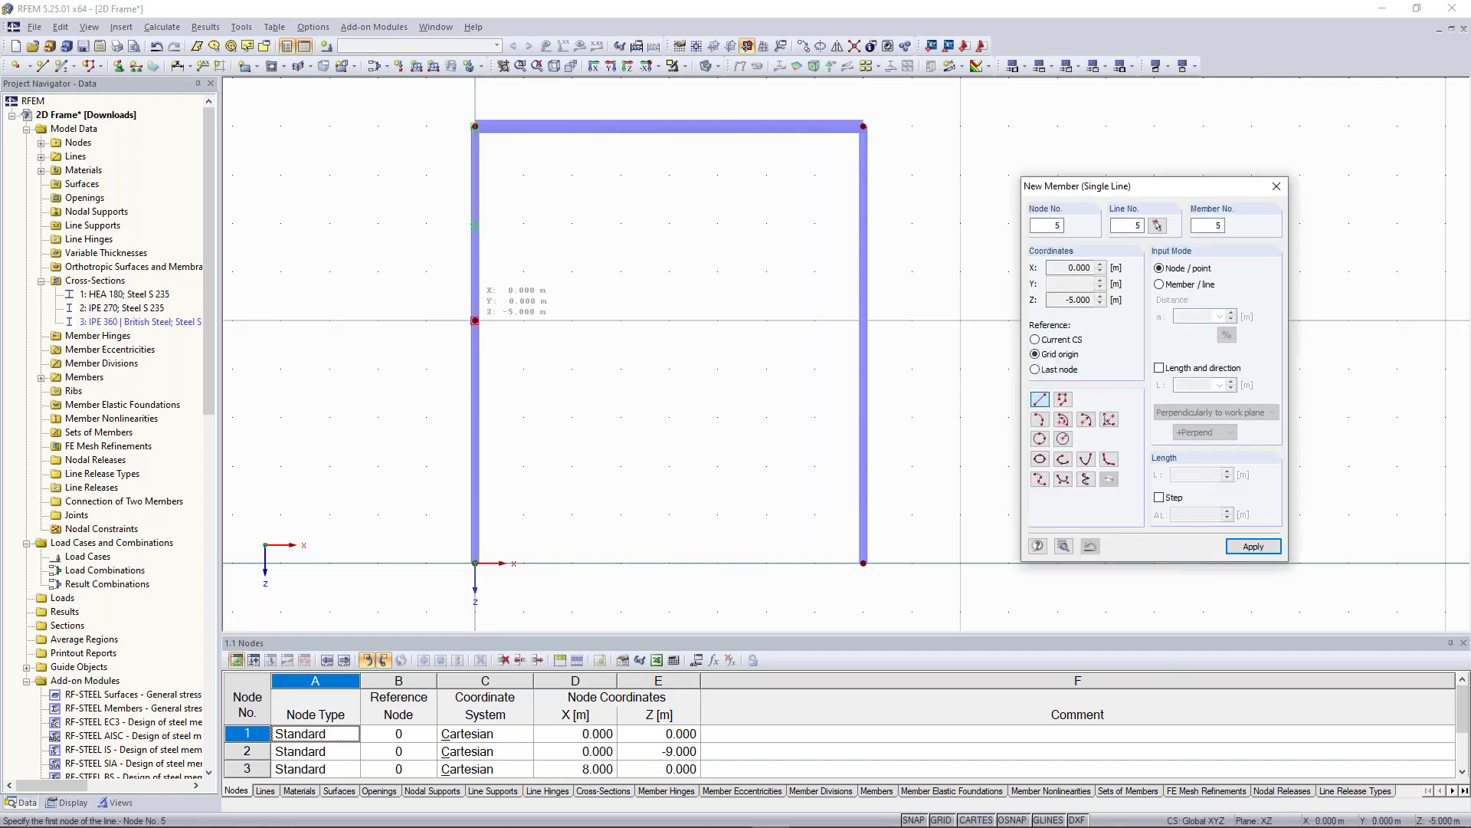
scroll(858, 322, "up", 1)
scroll(860, 320, "up", 1)
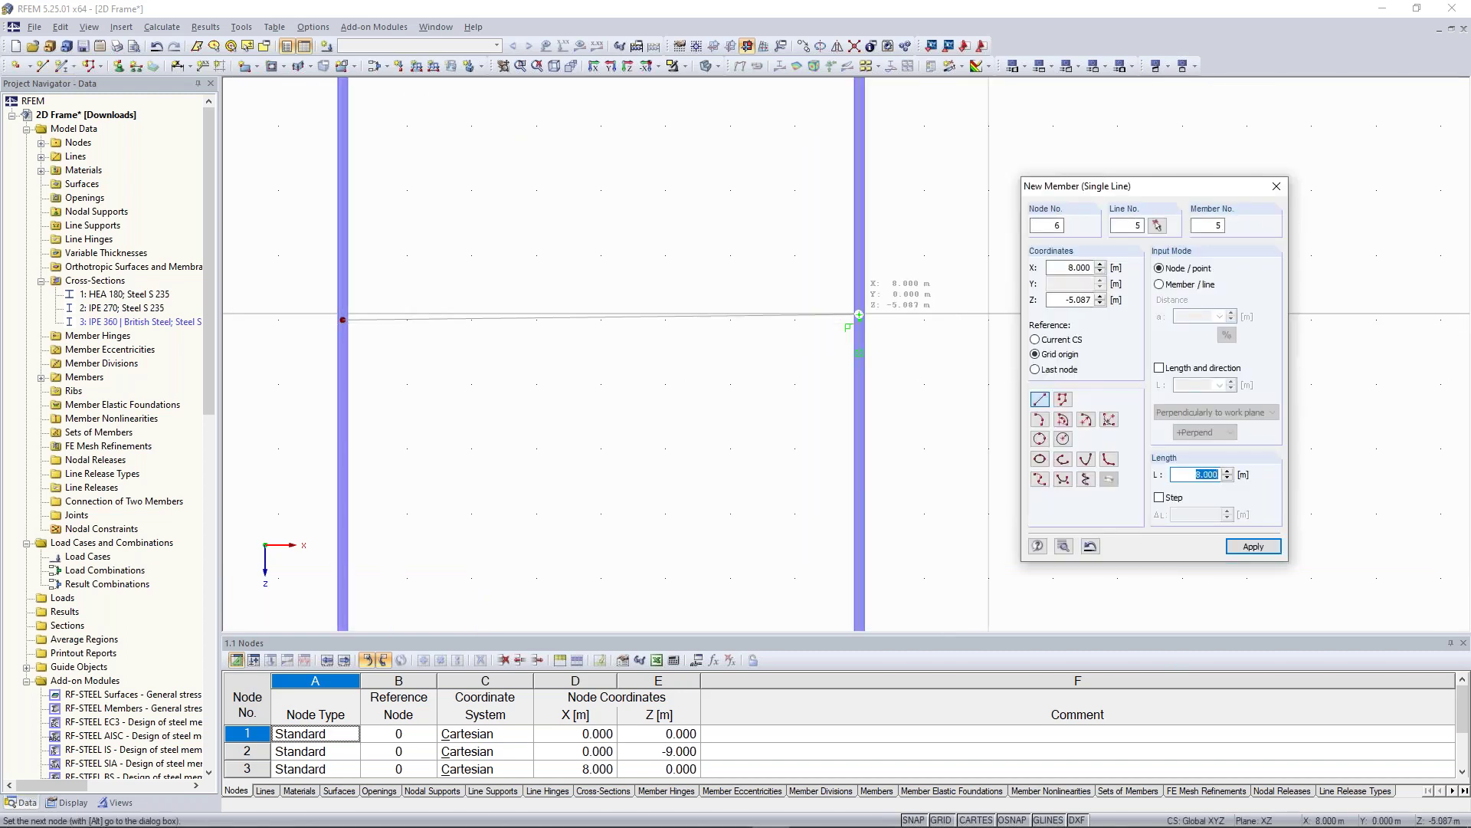
scroll(860, 314, "up", 2)
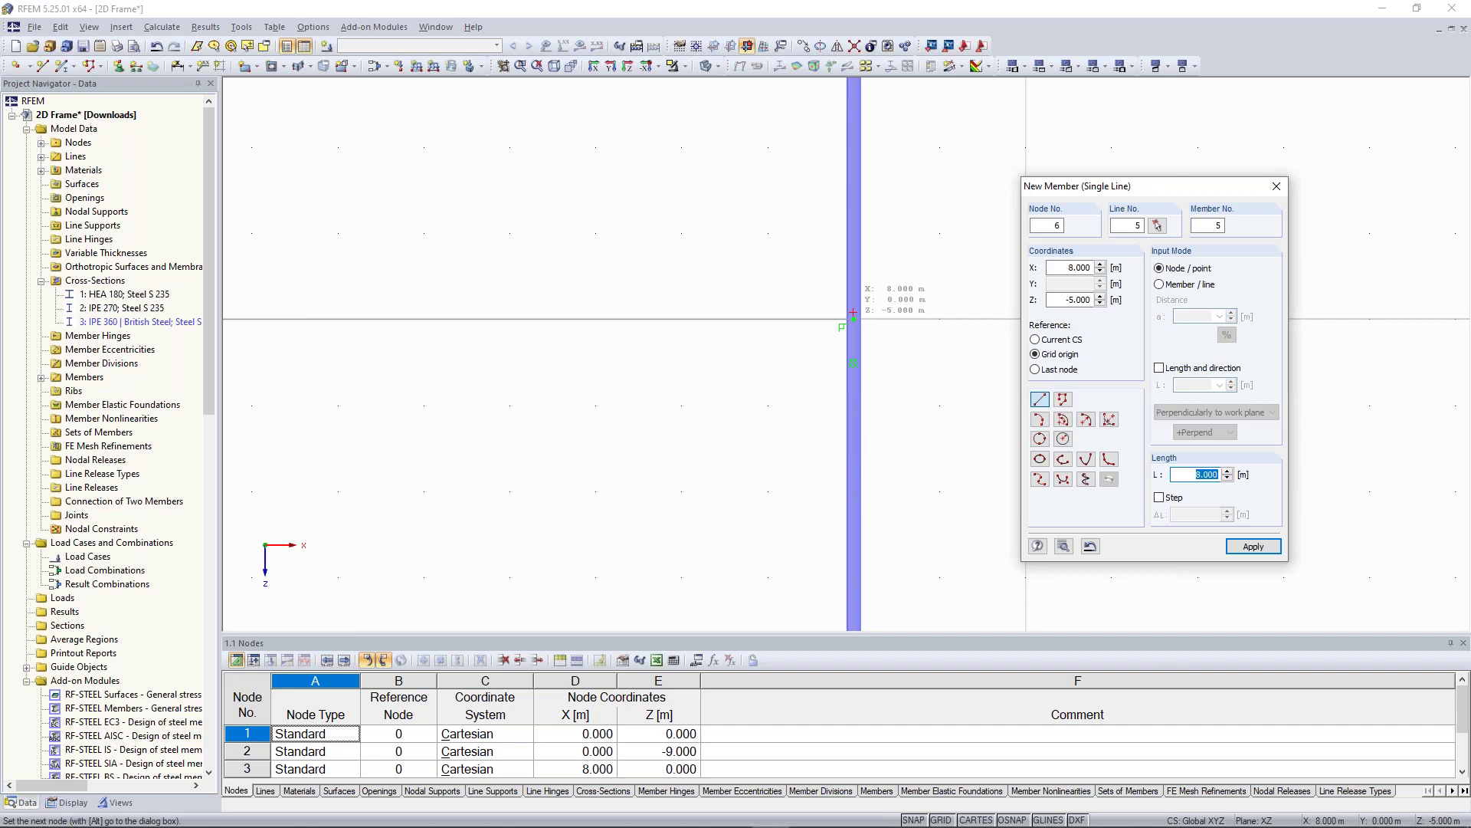
left_click(853, 313)
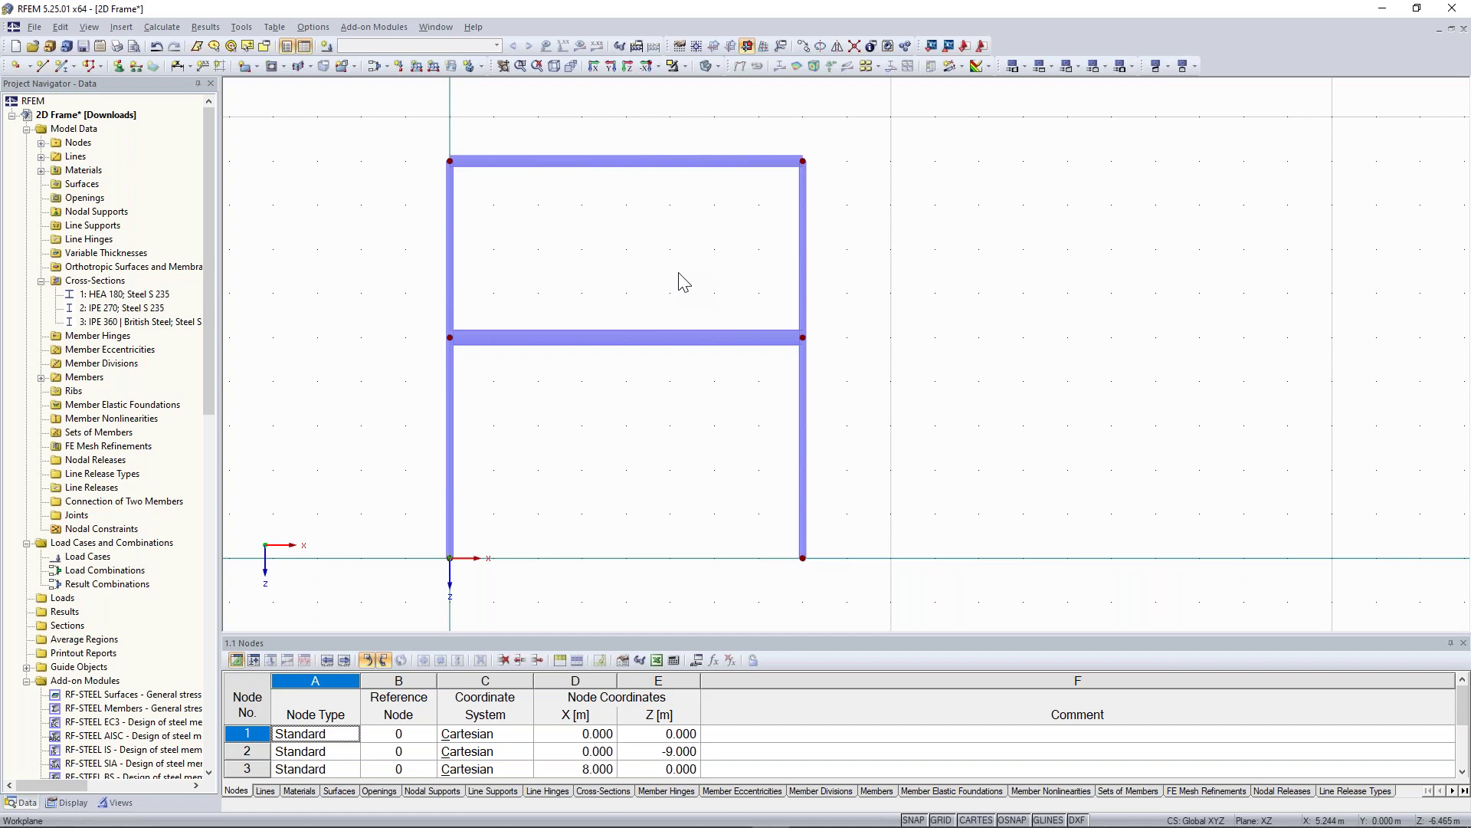
- Divide the intermediate IPE 360 beam graphically at about 4.5 m from its left end, using absolute spacing with a 0.500 m step
right_click(642, 314)
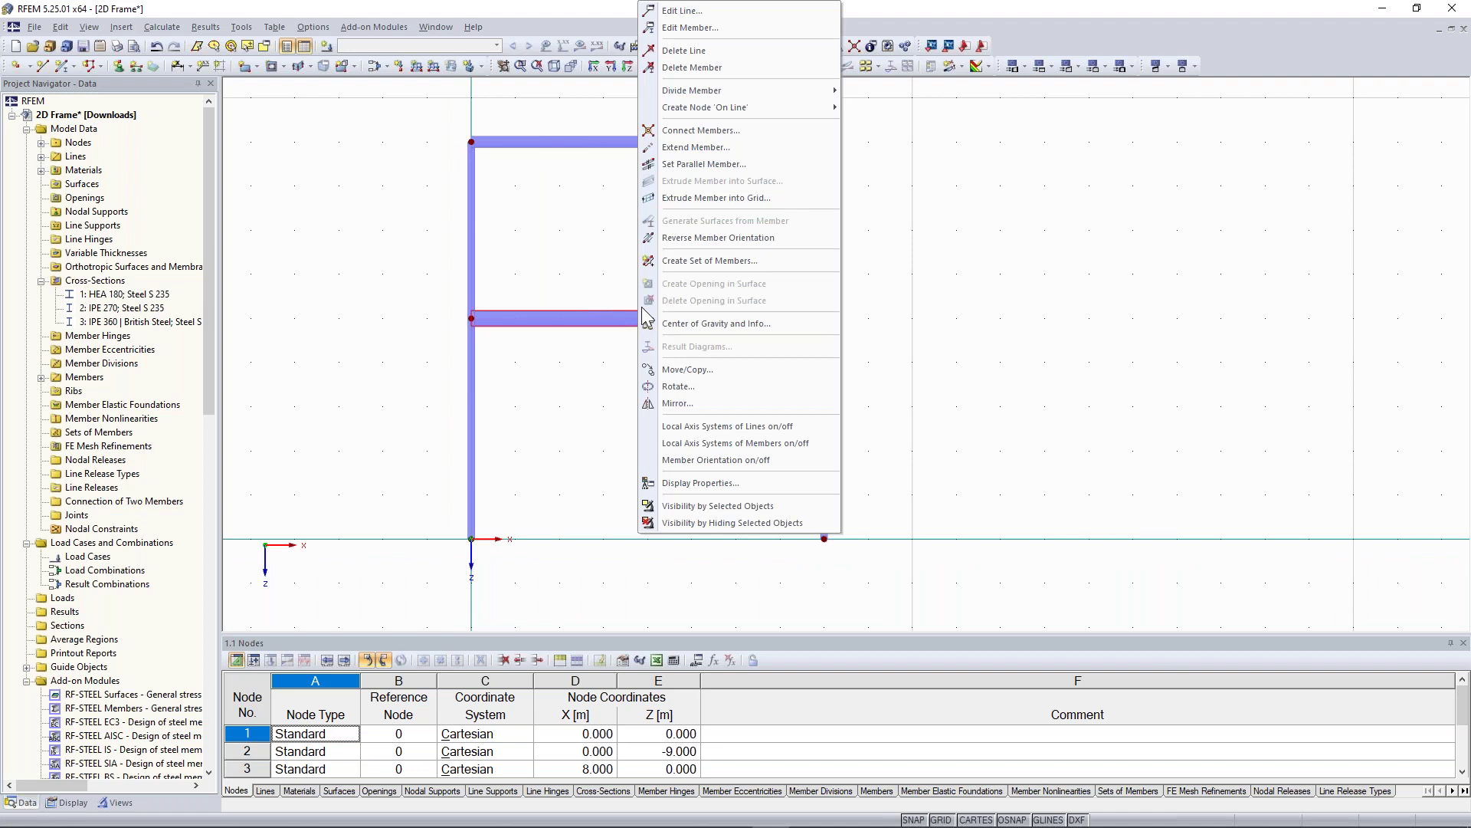
mouse_move(767, 90)
left_click(893, 98)
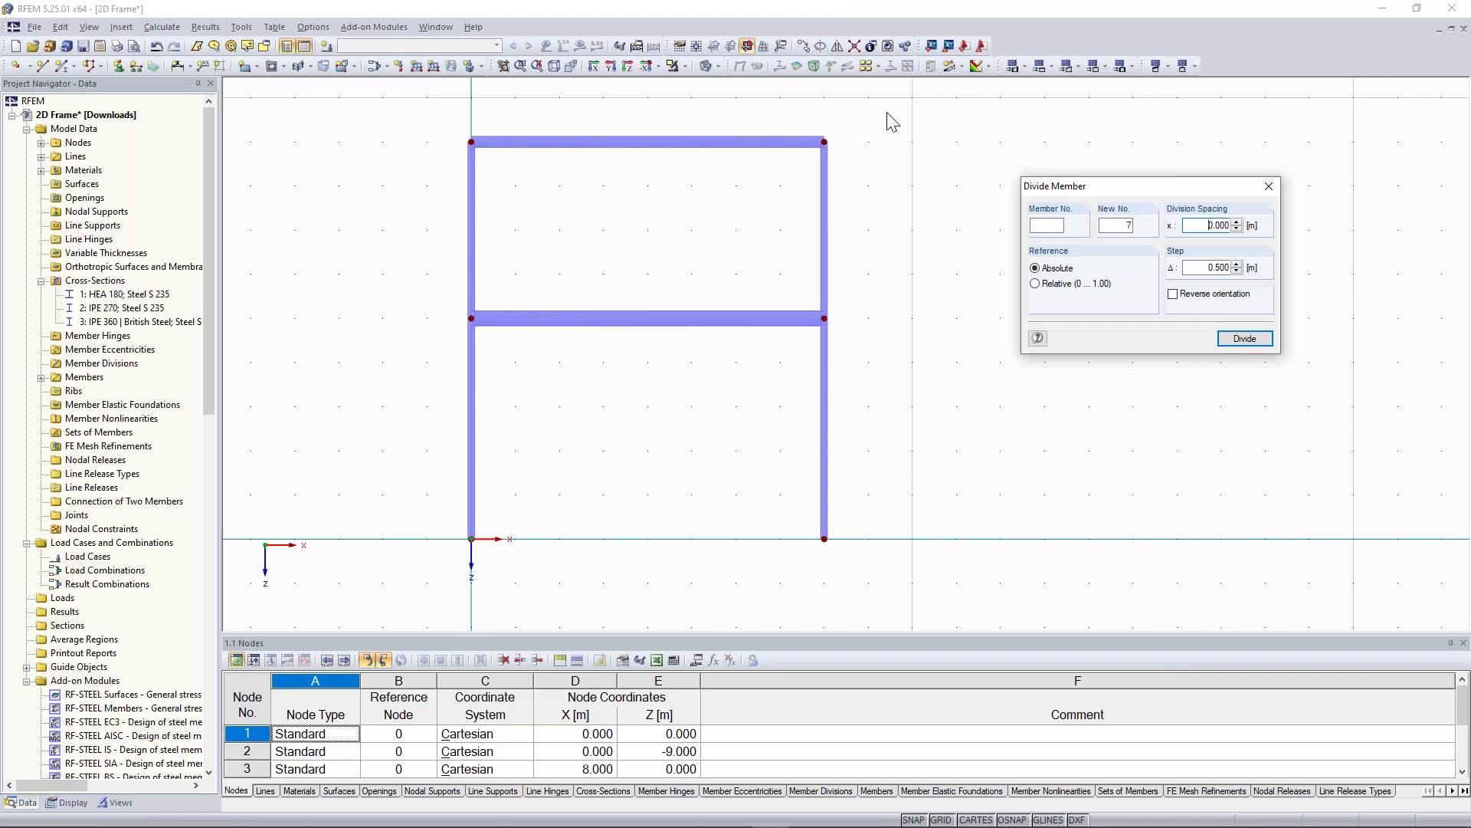
scroll(471, 224, "up", 2)
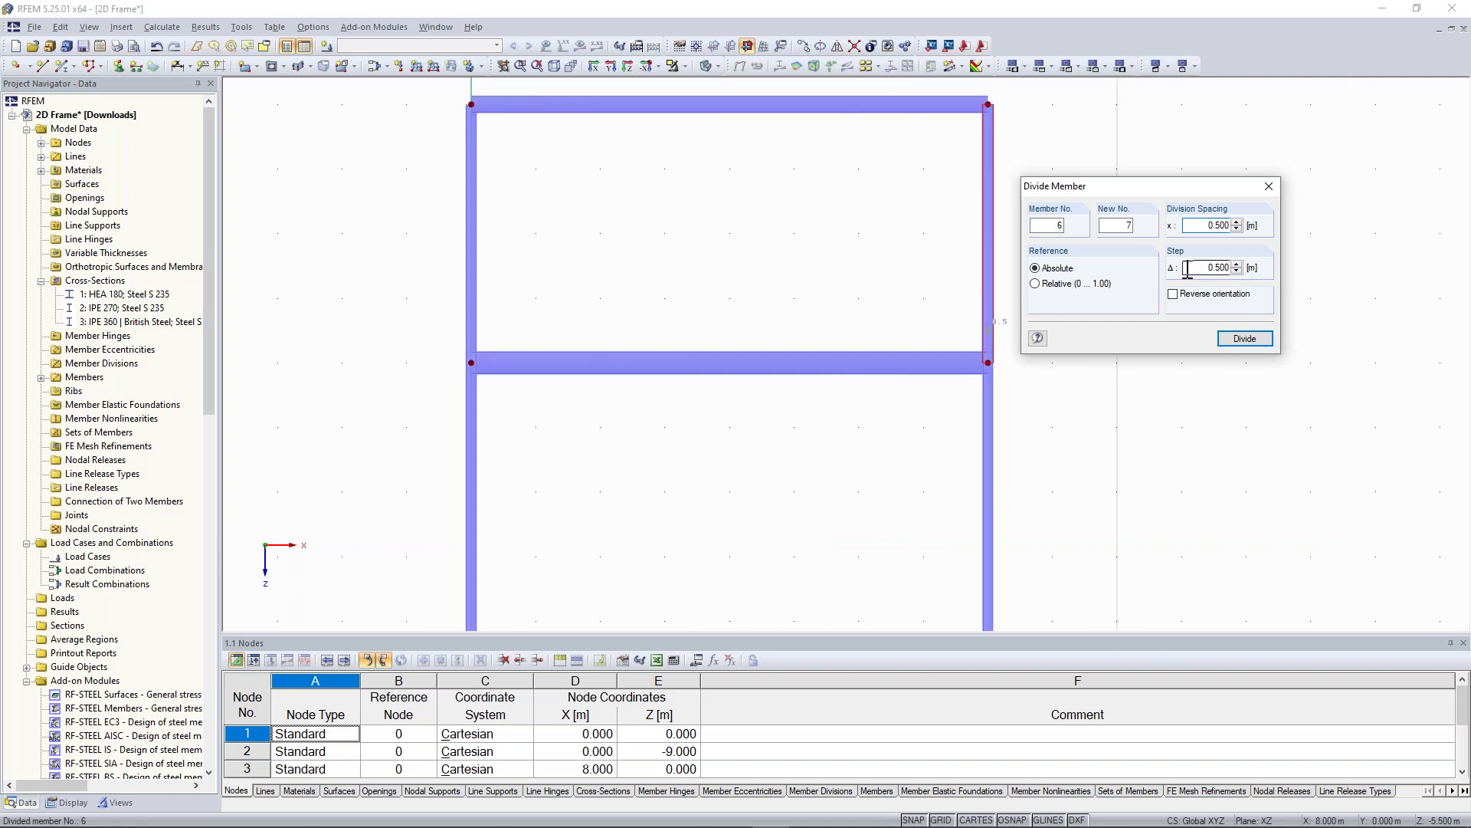
left_click(988, 320)
left_click(664, 317)
middle_click_drag(566, 200, 559, 263)
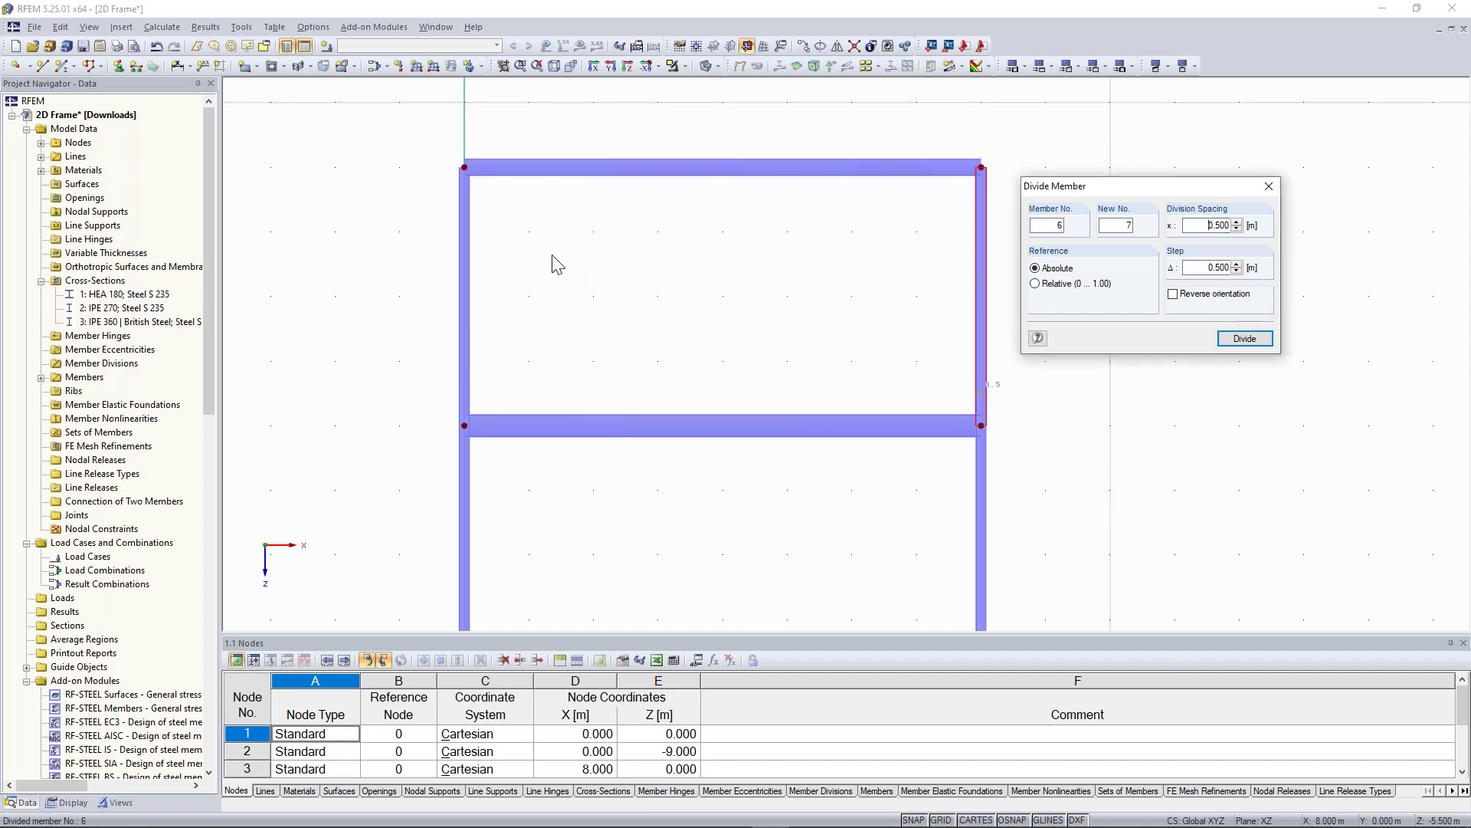
left_click(500, 170)
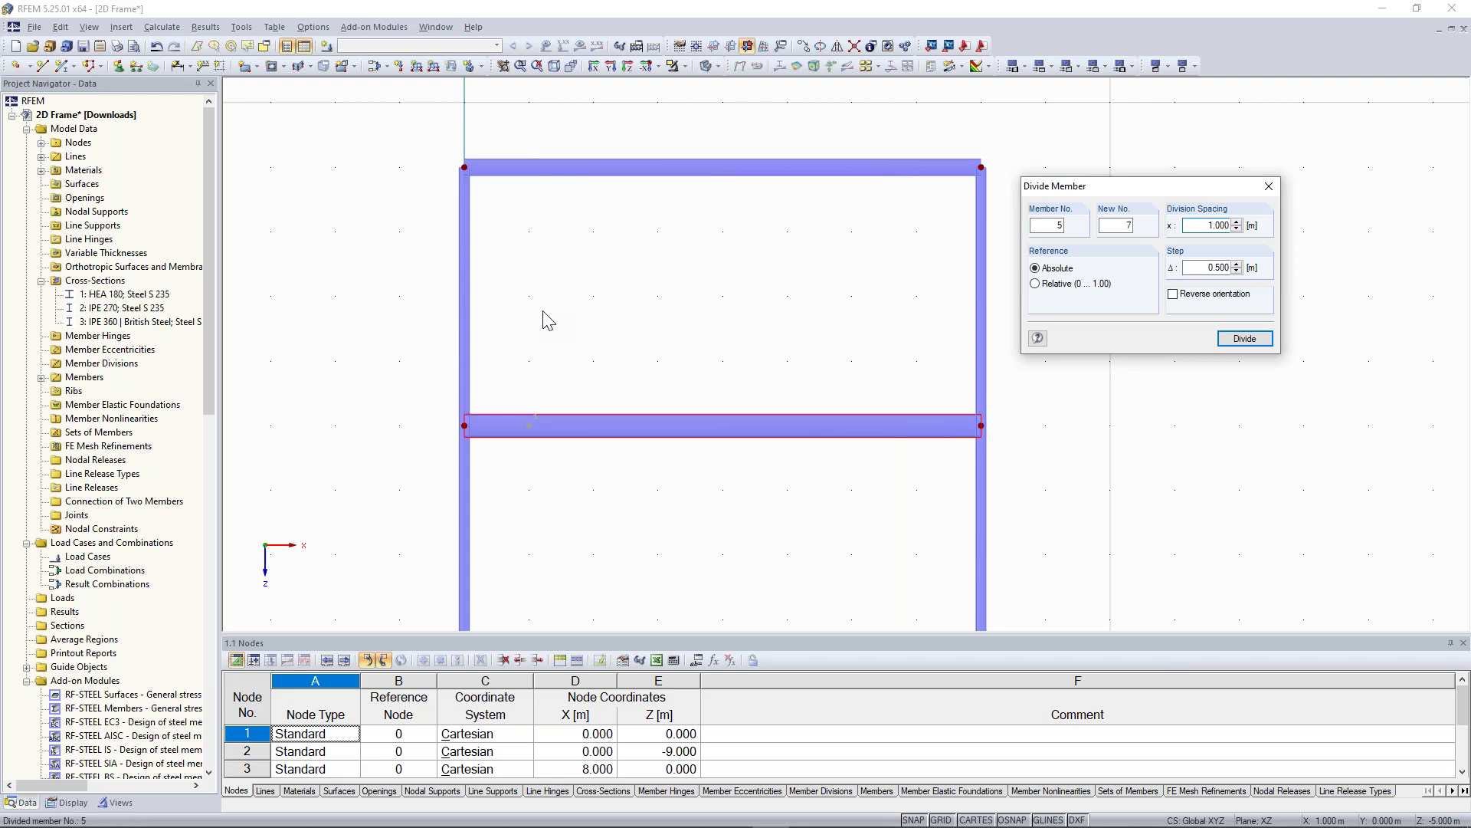
middle_click_drag(1017, 374, 1021, 237)
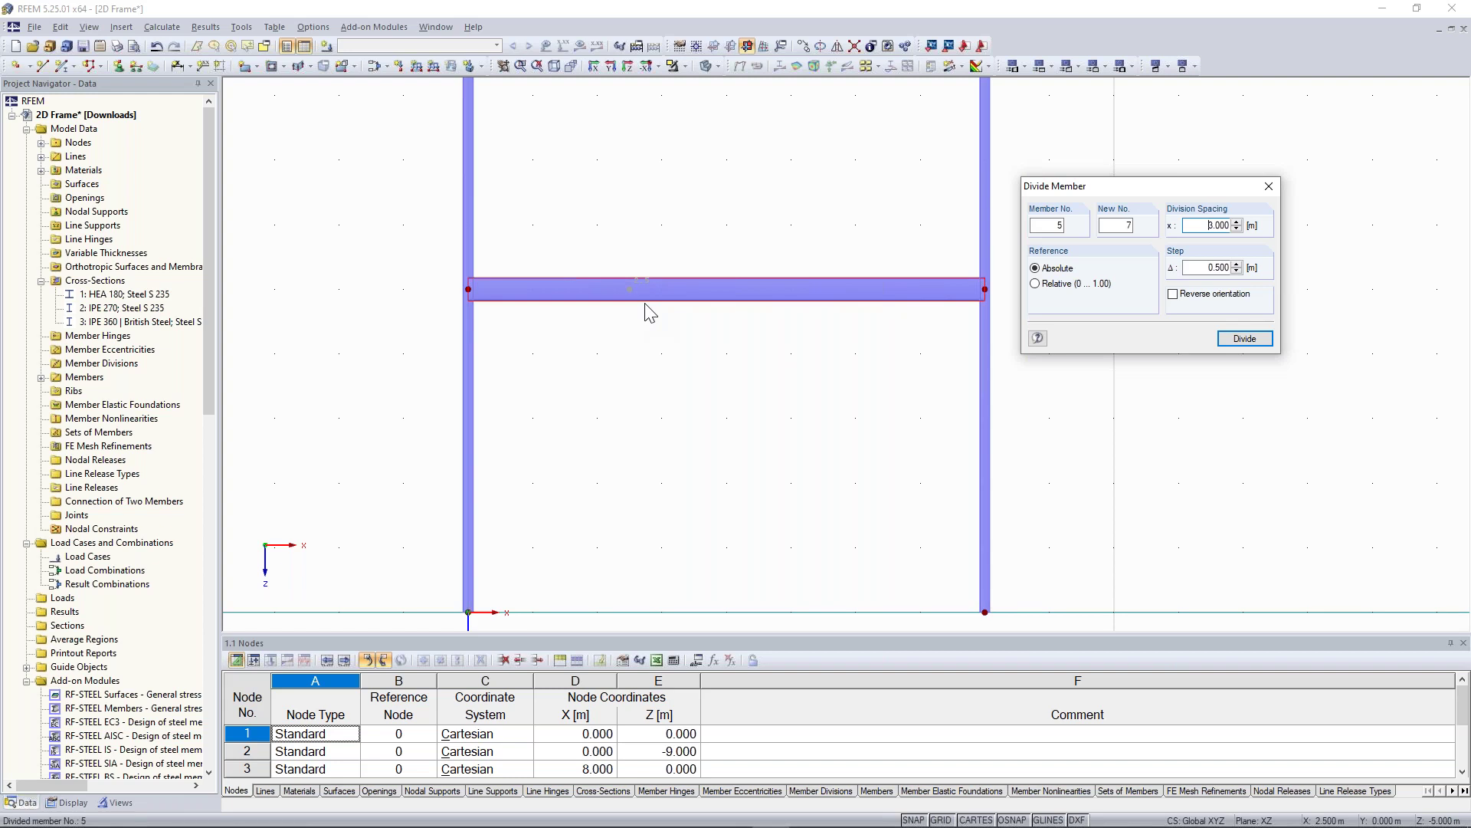
scroll(851, 338, "up", 1)
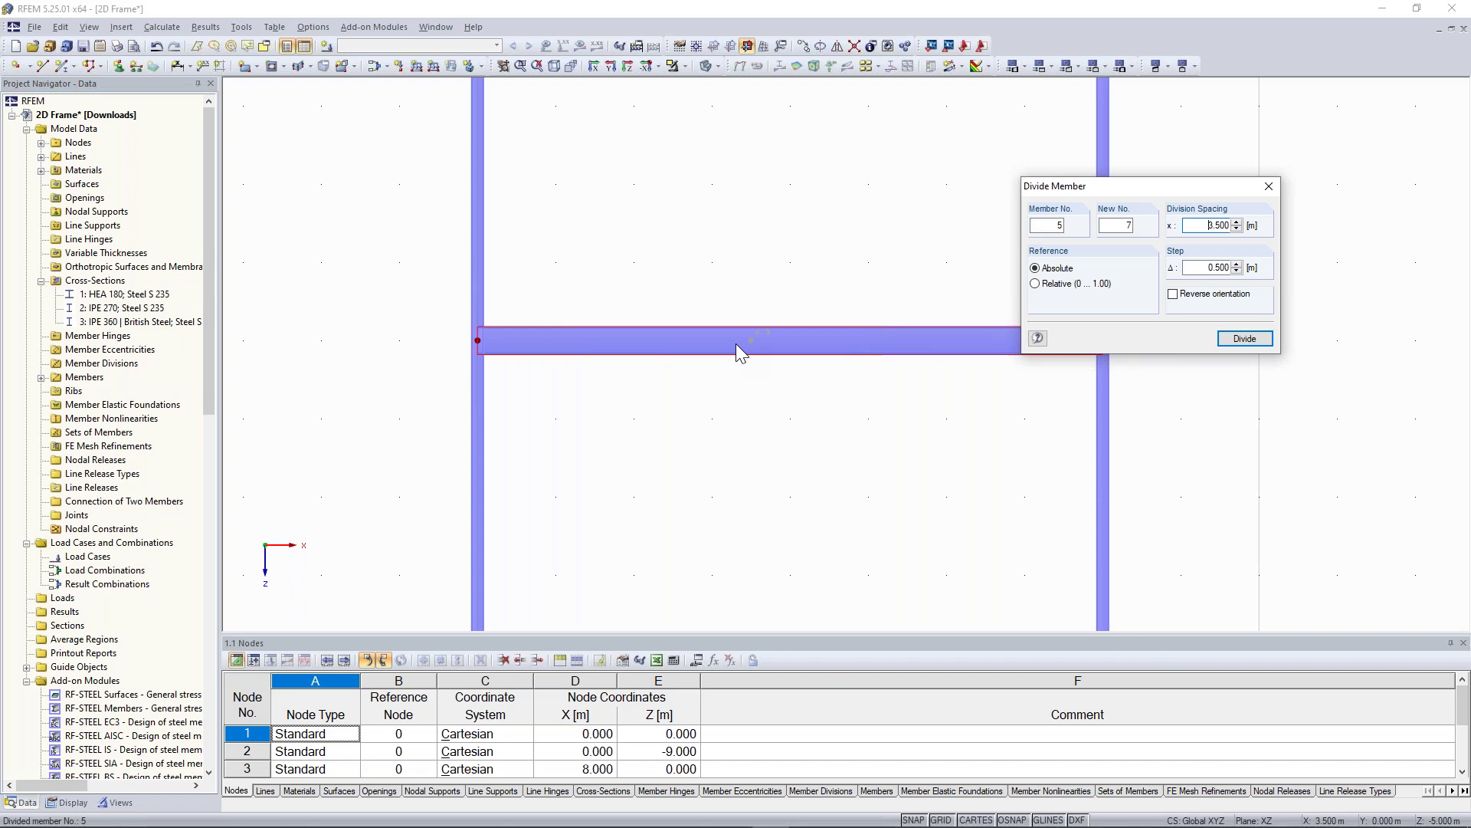
left_click(830, 348)
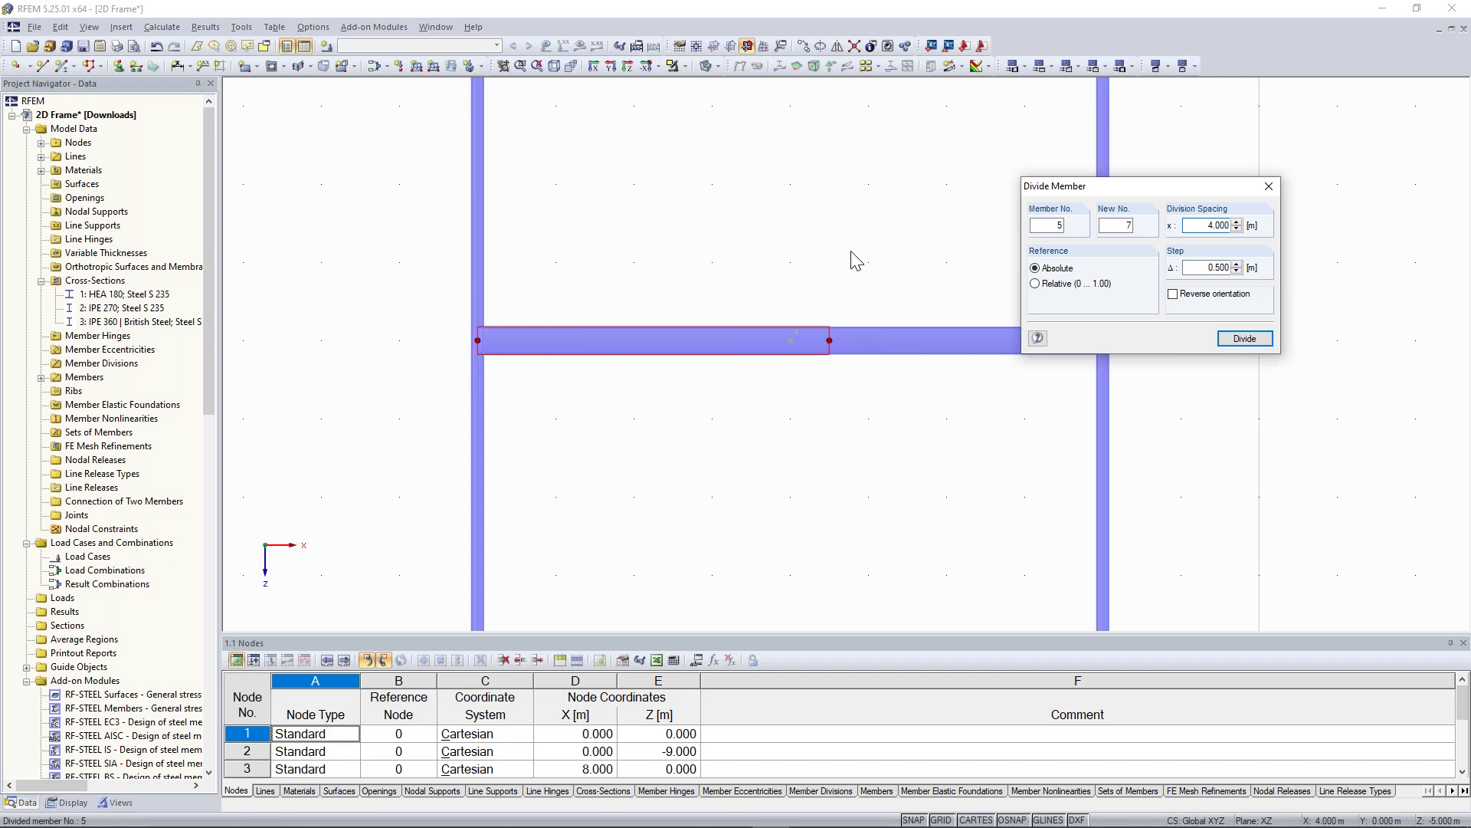
- Finish the division of the intermediate IPE 360 beam and check its left segment
key("Escape")
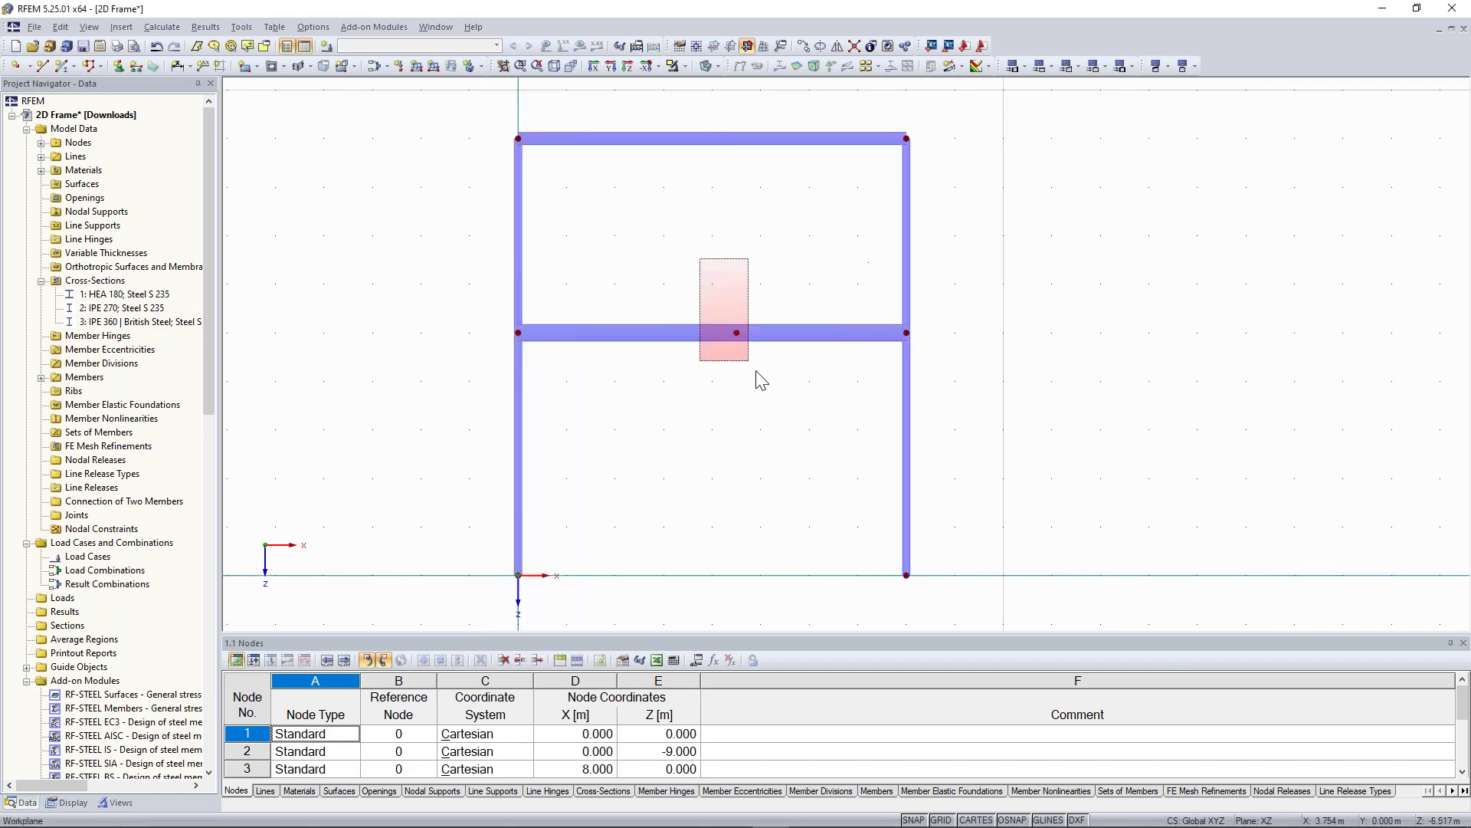
left_click(728, 335)
scroll(743, 352, "up", 1)
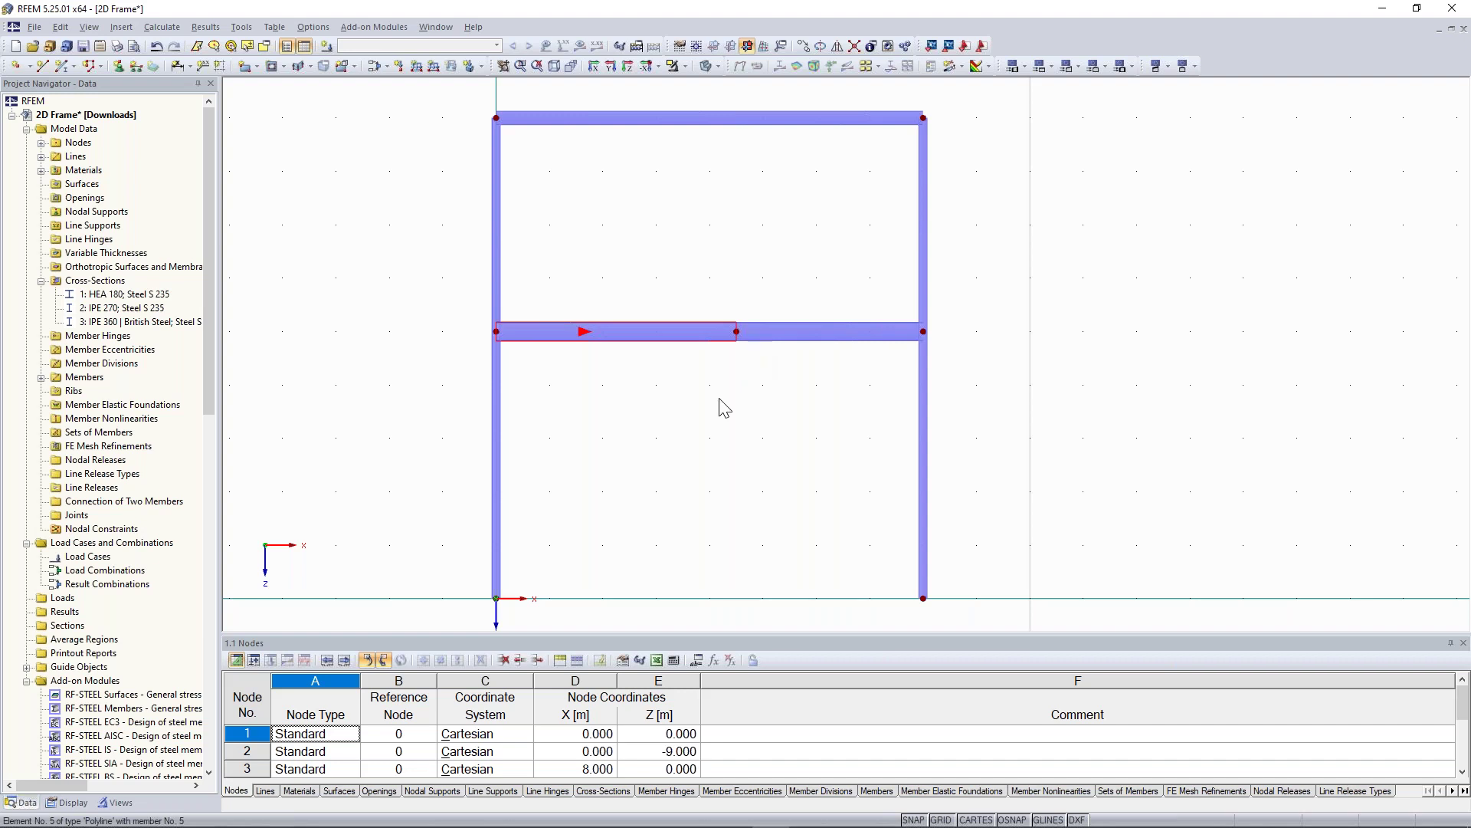
scroll(719, 398, "down", 1)
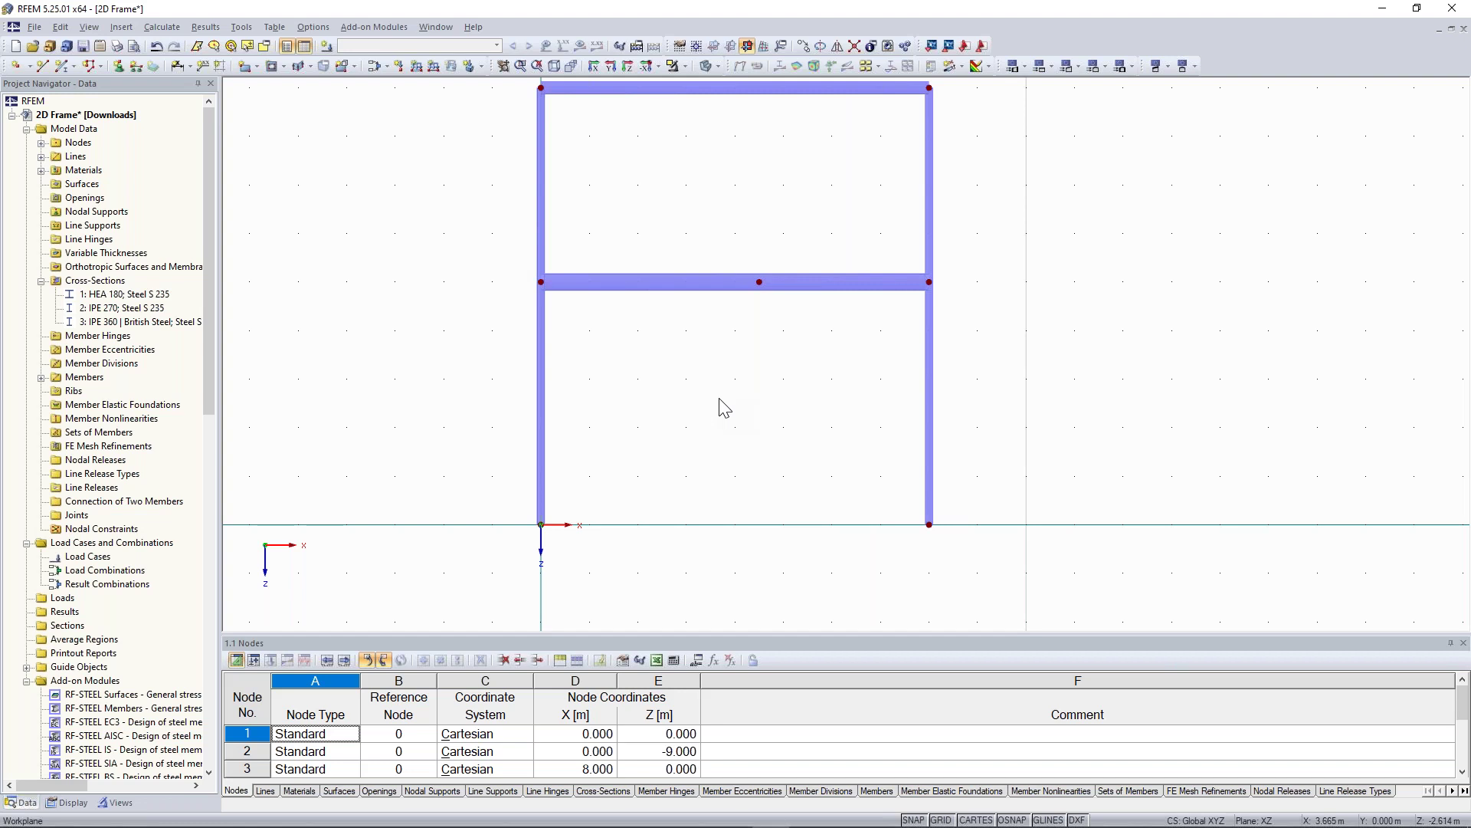
- Copy the lower segment of the left HEA 180 column to the intermediate beam's division node as an inner column
middle_click_drag(626, 568, 674, 556)
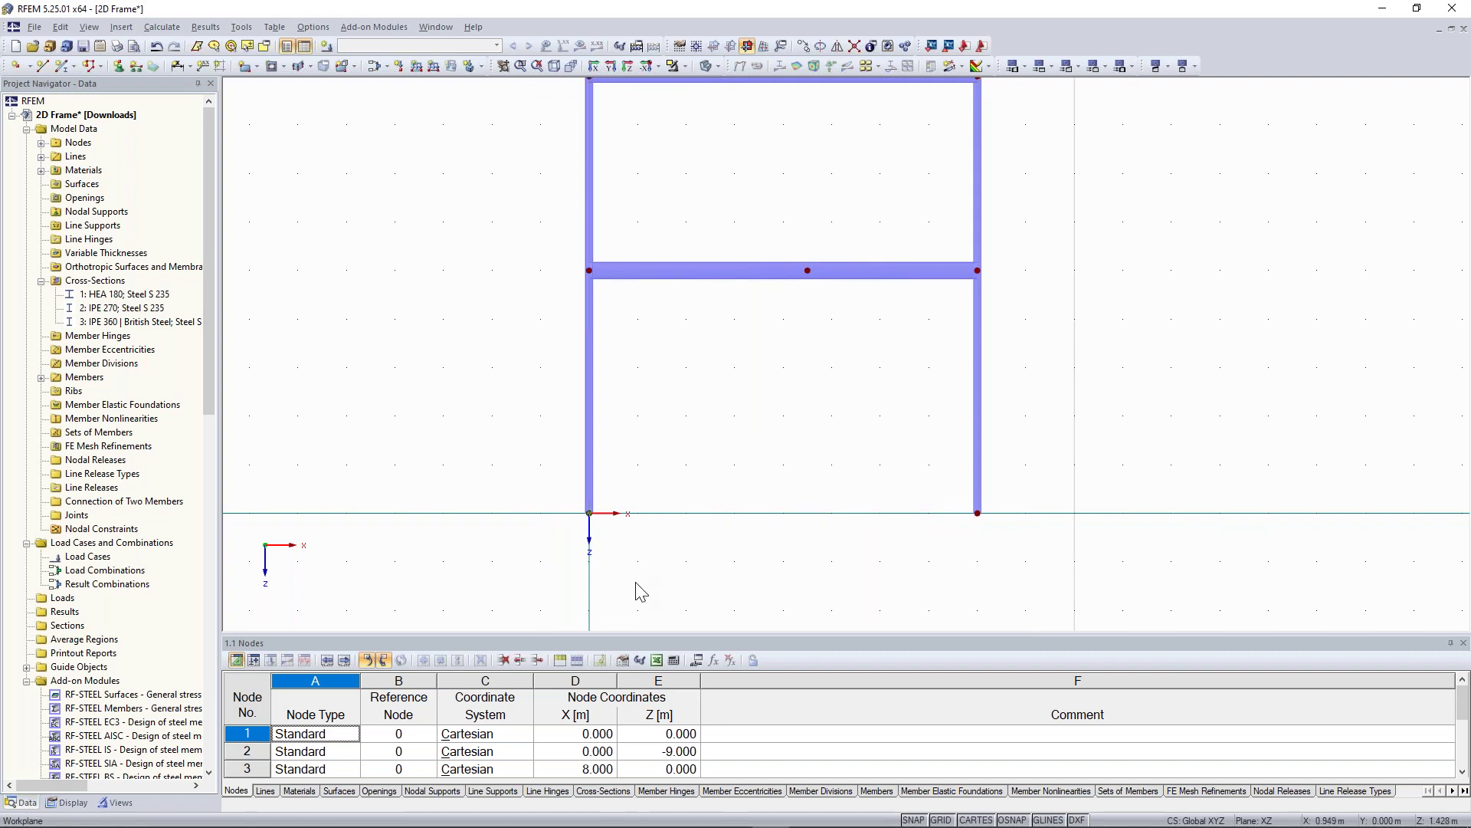
left_click_drag(636, 581, 542, 427)
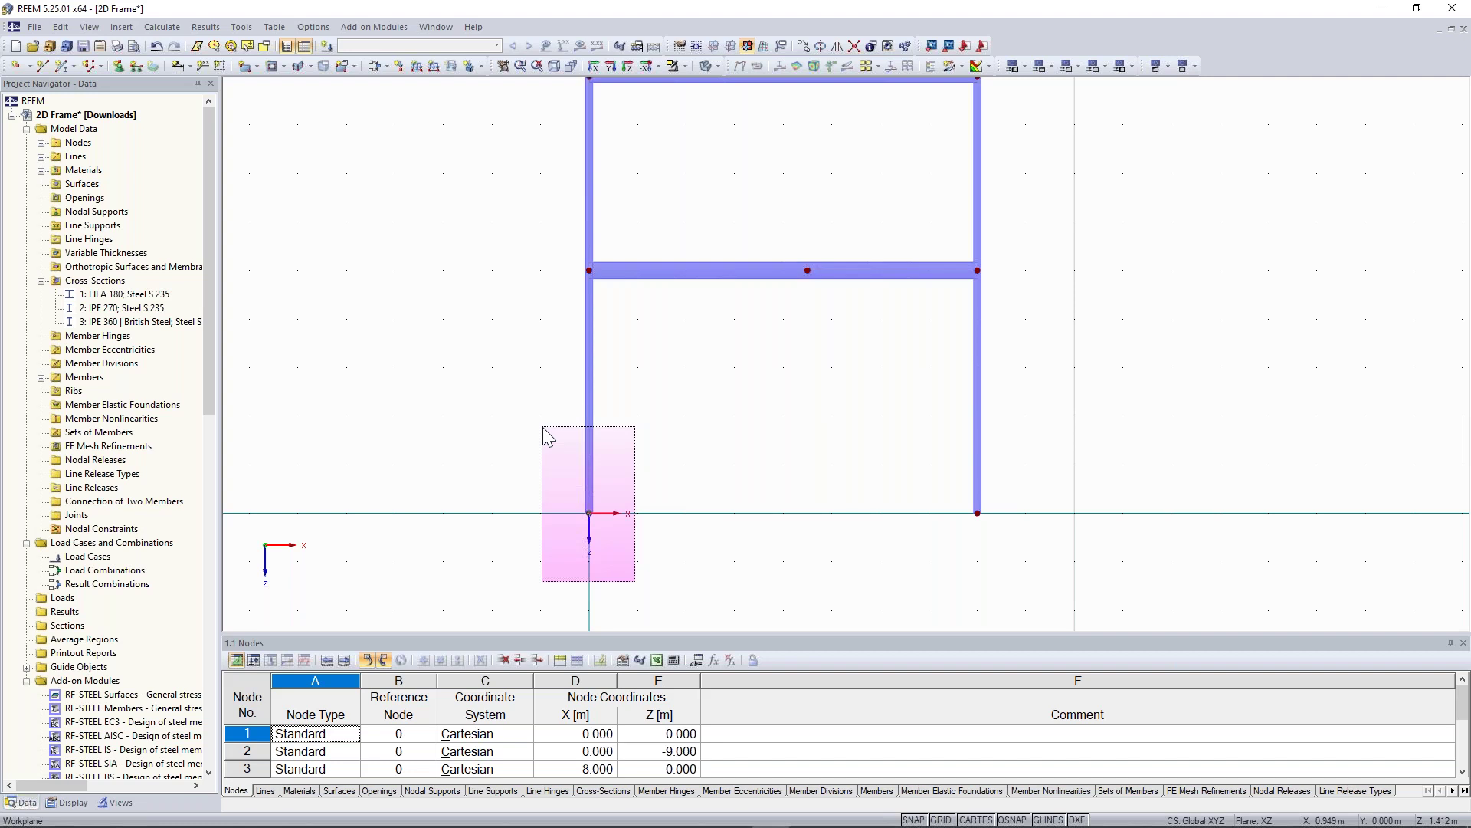
left_click_drag(544, 429, 544, 431)
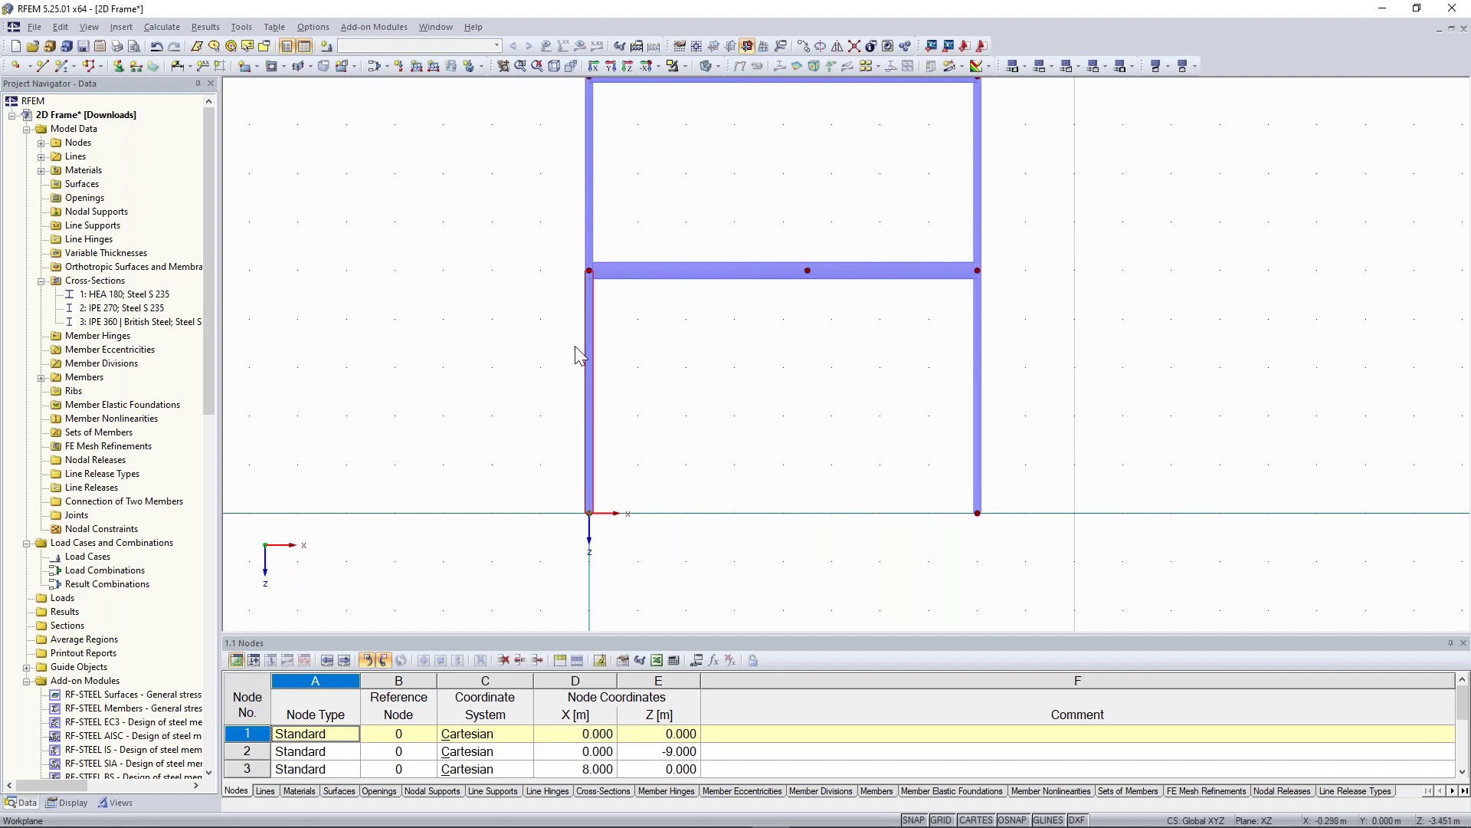
left_click_drag(590, 316, 697, 309, "ctrl")
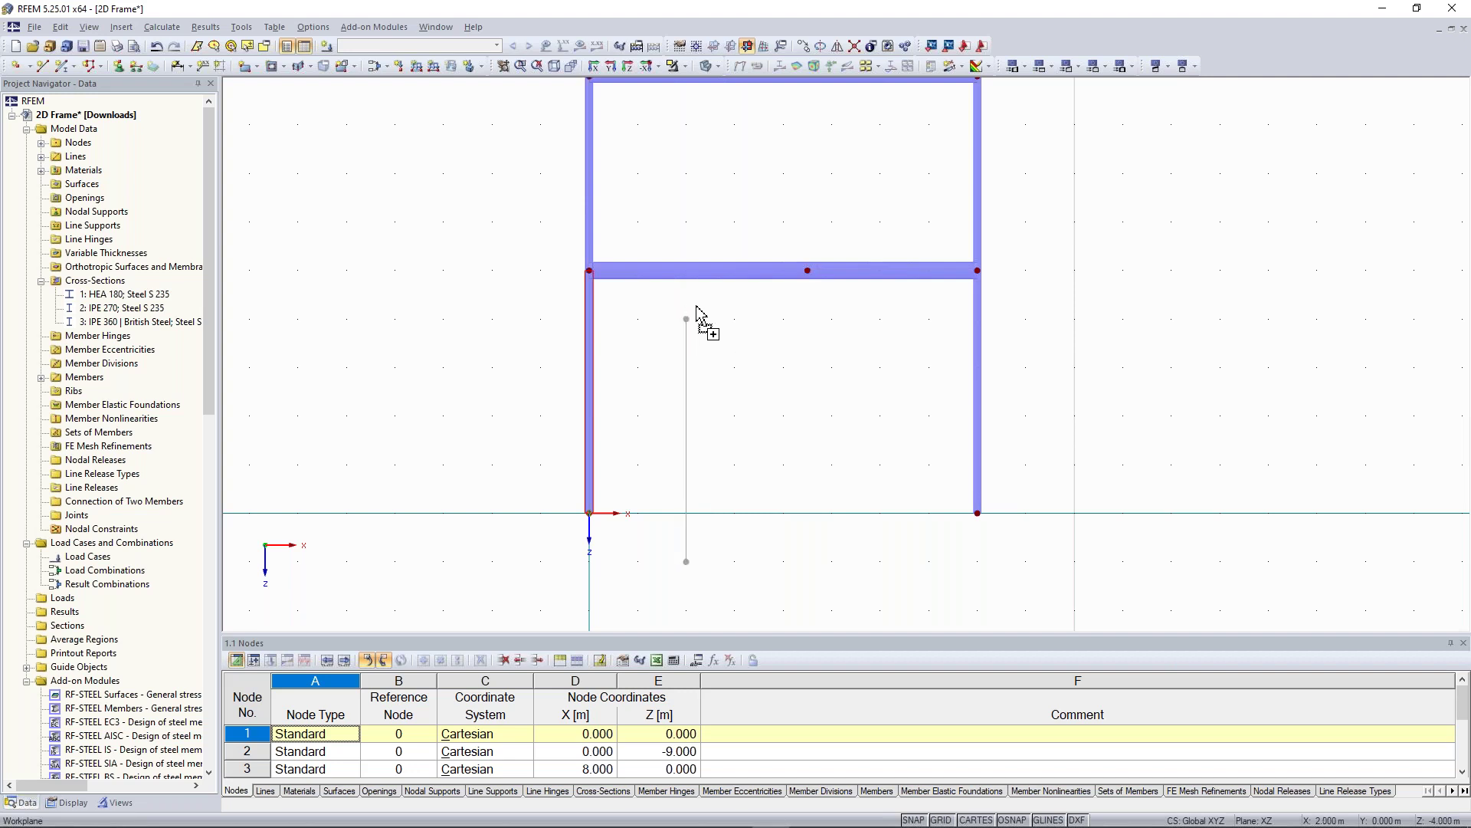
left_click_drag(697, 309, 818, 318, "ctrl")
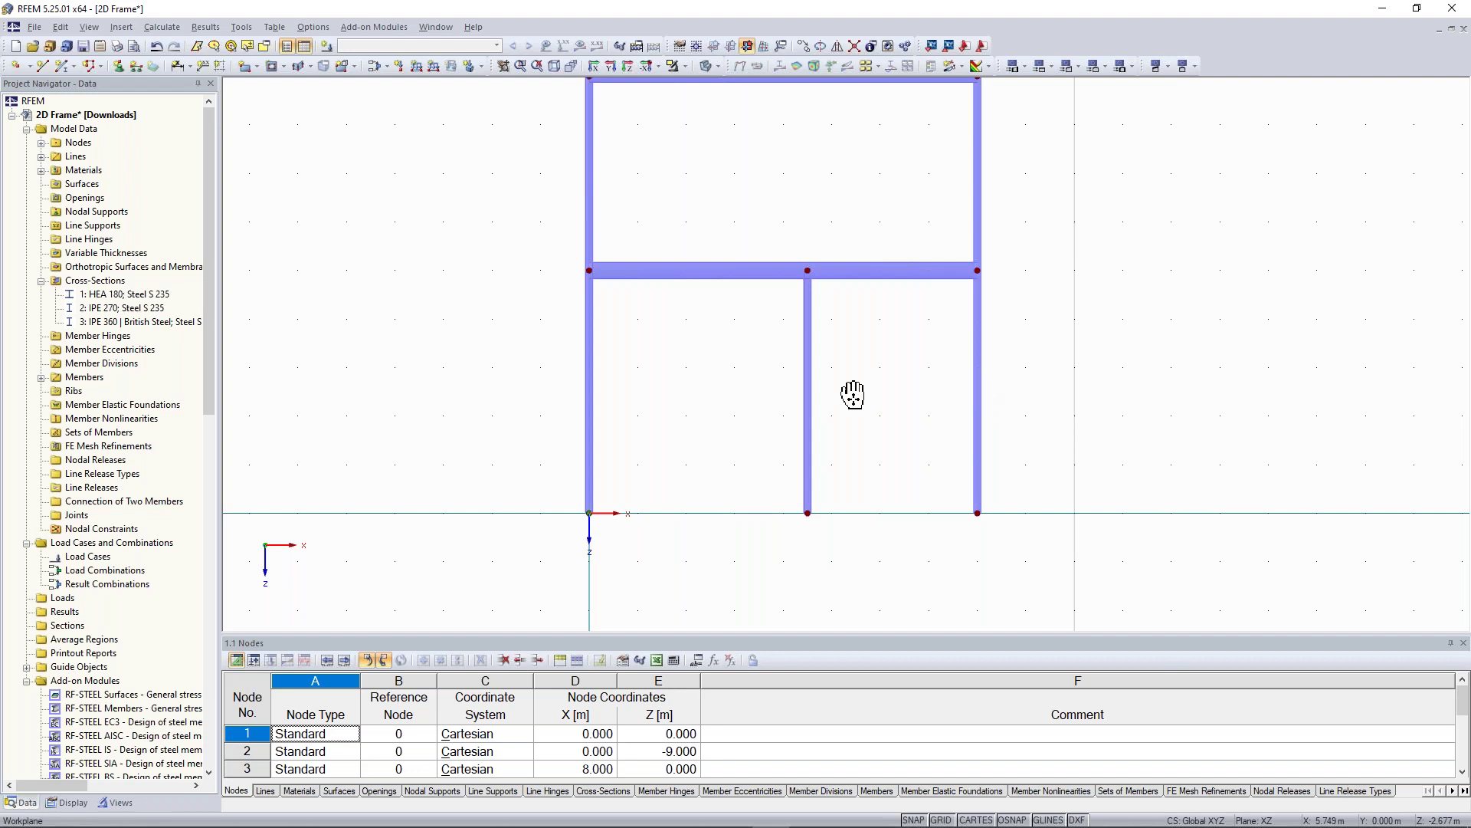
- Copy the entire frame 8 m along X as a second bay, and replicate the two-bay frame sideways and upwards
middle_click_drag(853, 394, 728, 411)
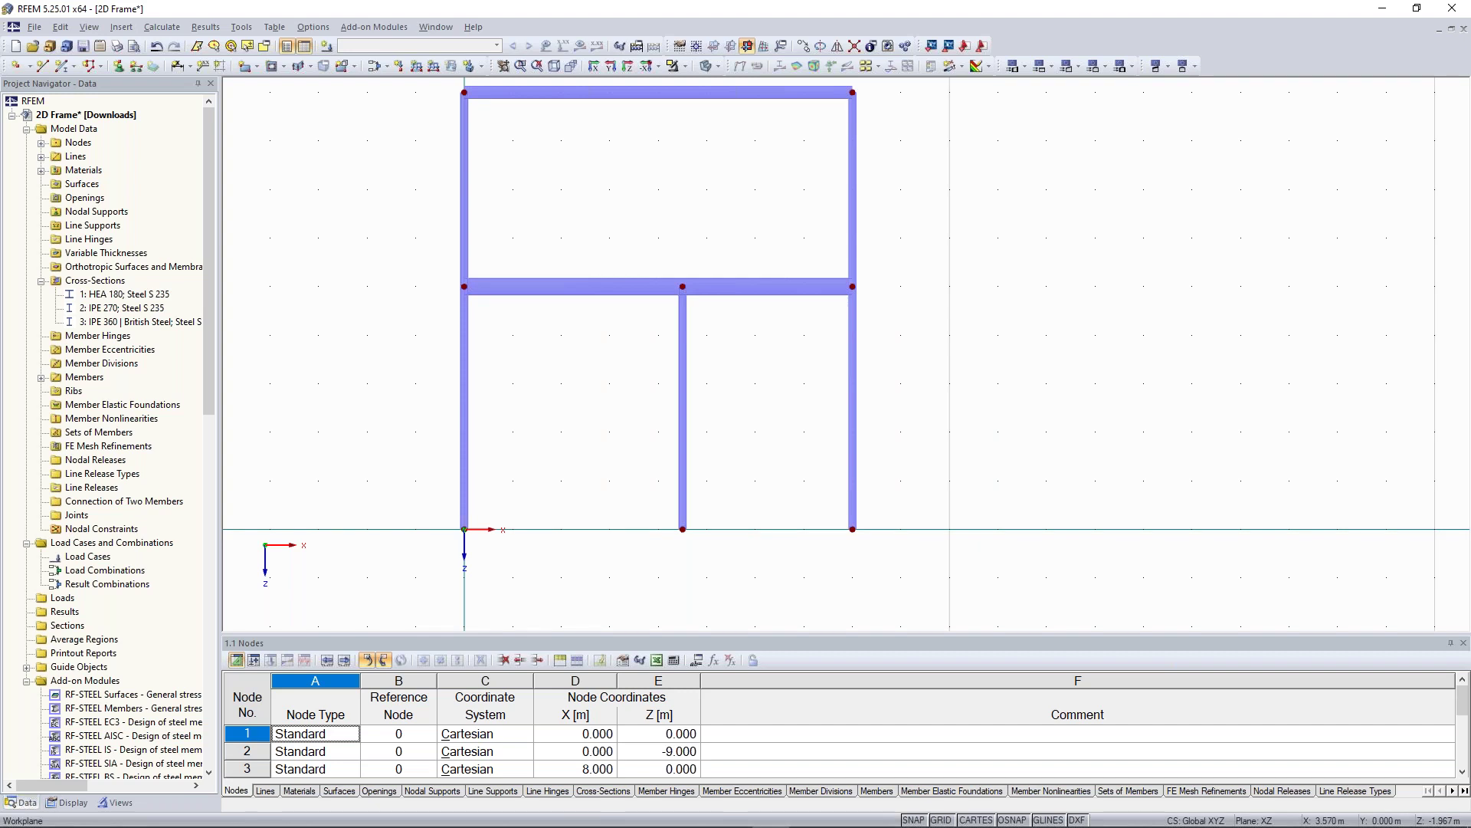
scroll(639, 435, "down", 3)
scroll(528, 384, "down", 2)
middle_click_drag(534, 381, 569, 428)
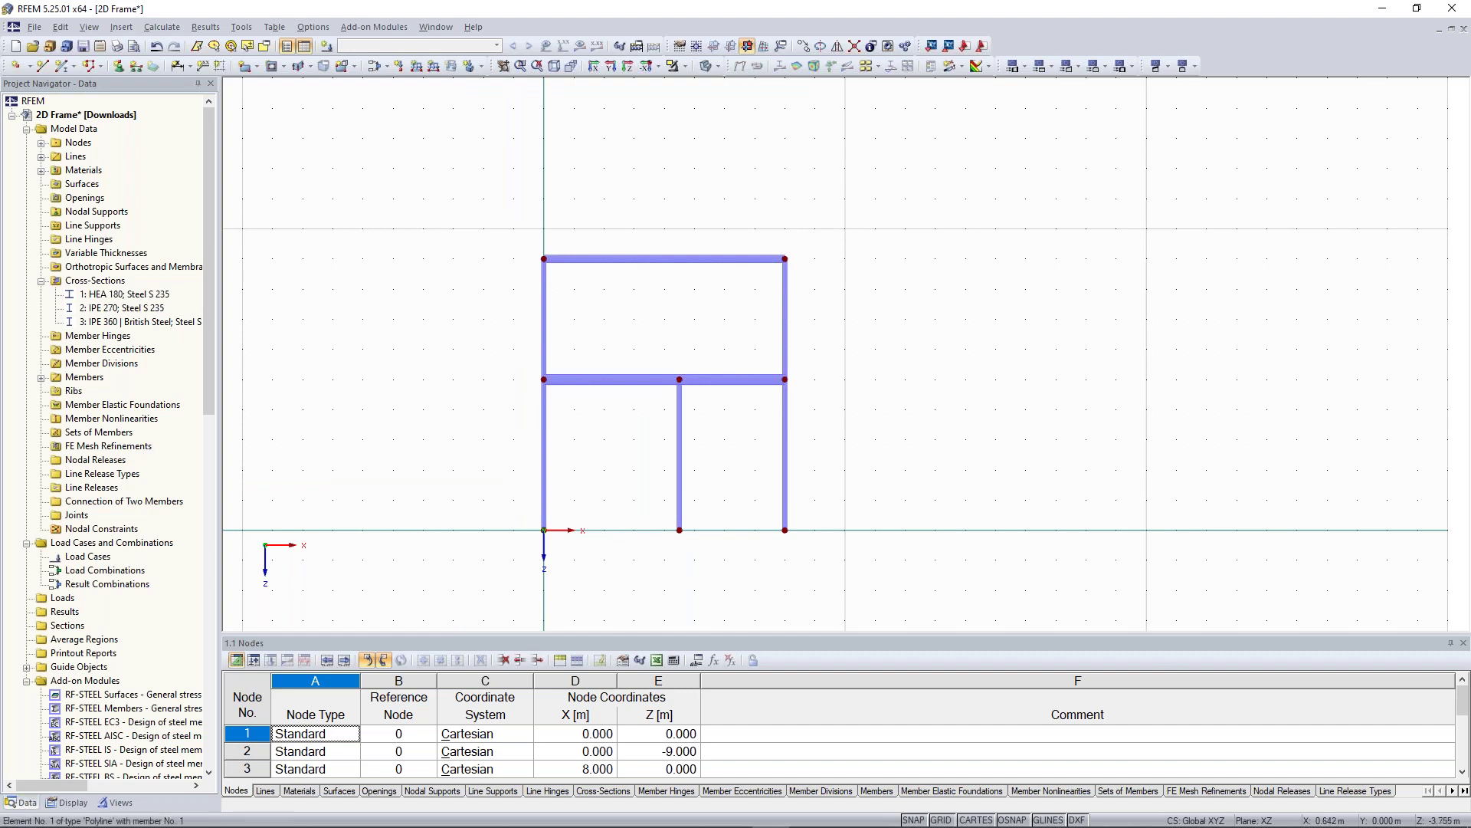
scroll(538, 399, "down", 1)
left_click_drag(416, 152, 860, 589)
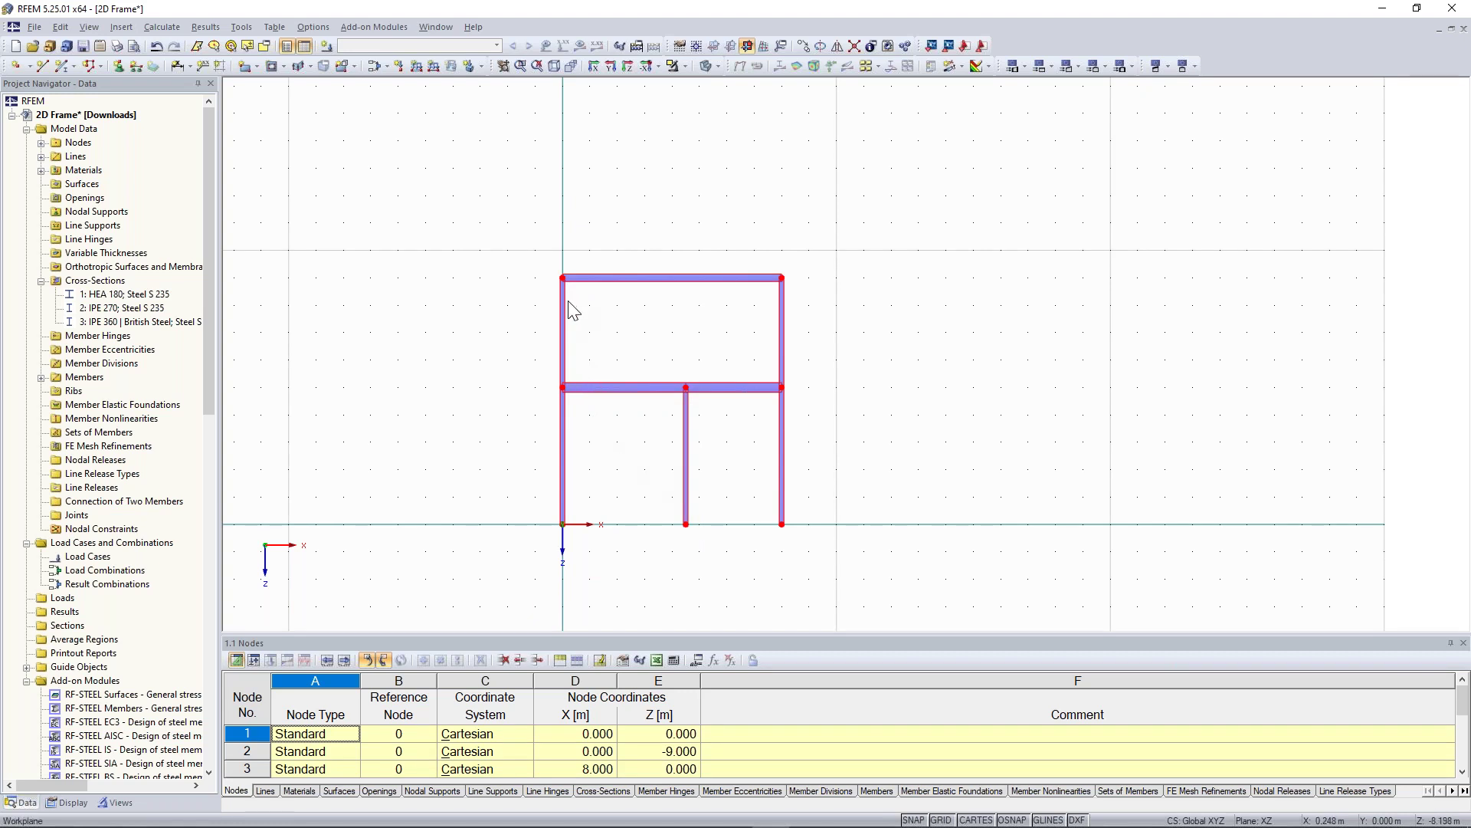
left_click_drag(567, 309, 827, 268, "ctrl")
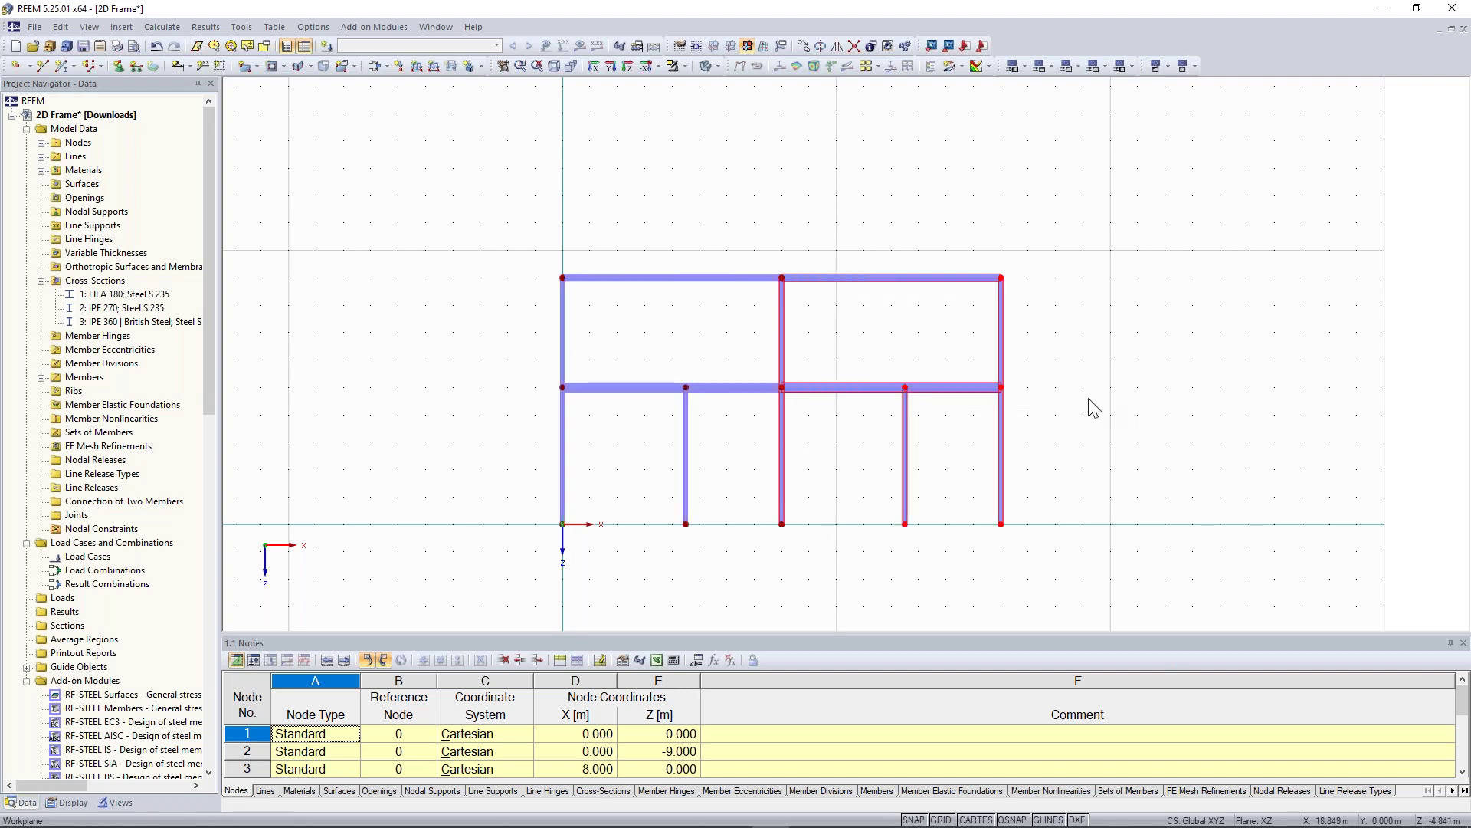
key("ctrl+a")
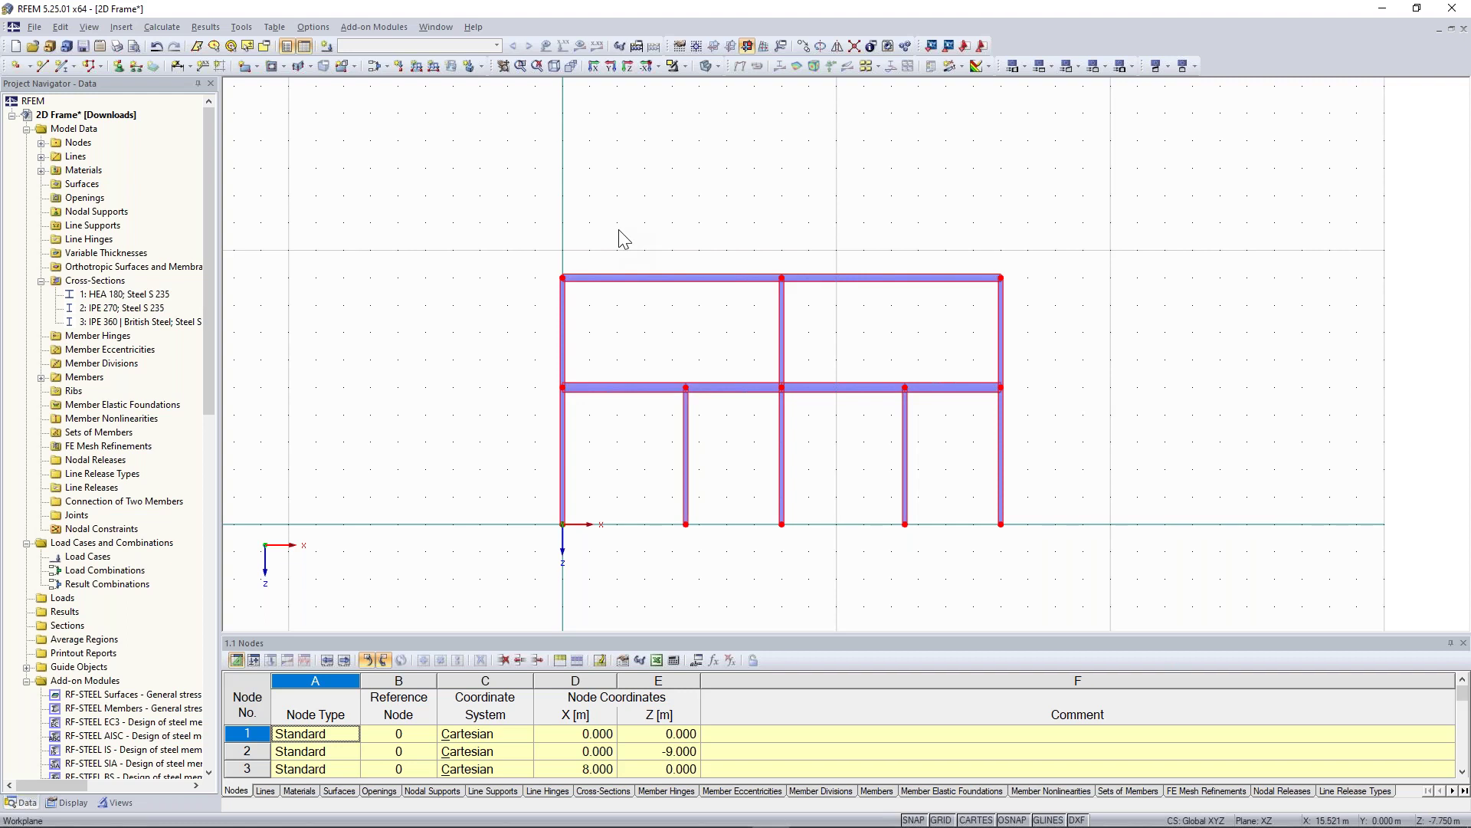
left_click_drag(1009, 514, 1010, 329, "ctrl")
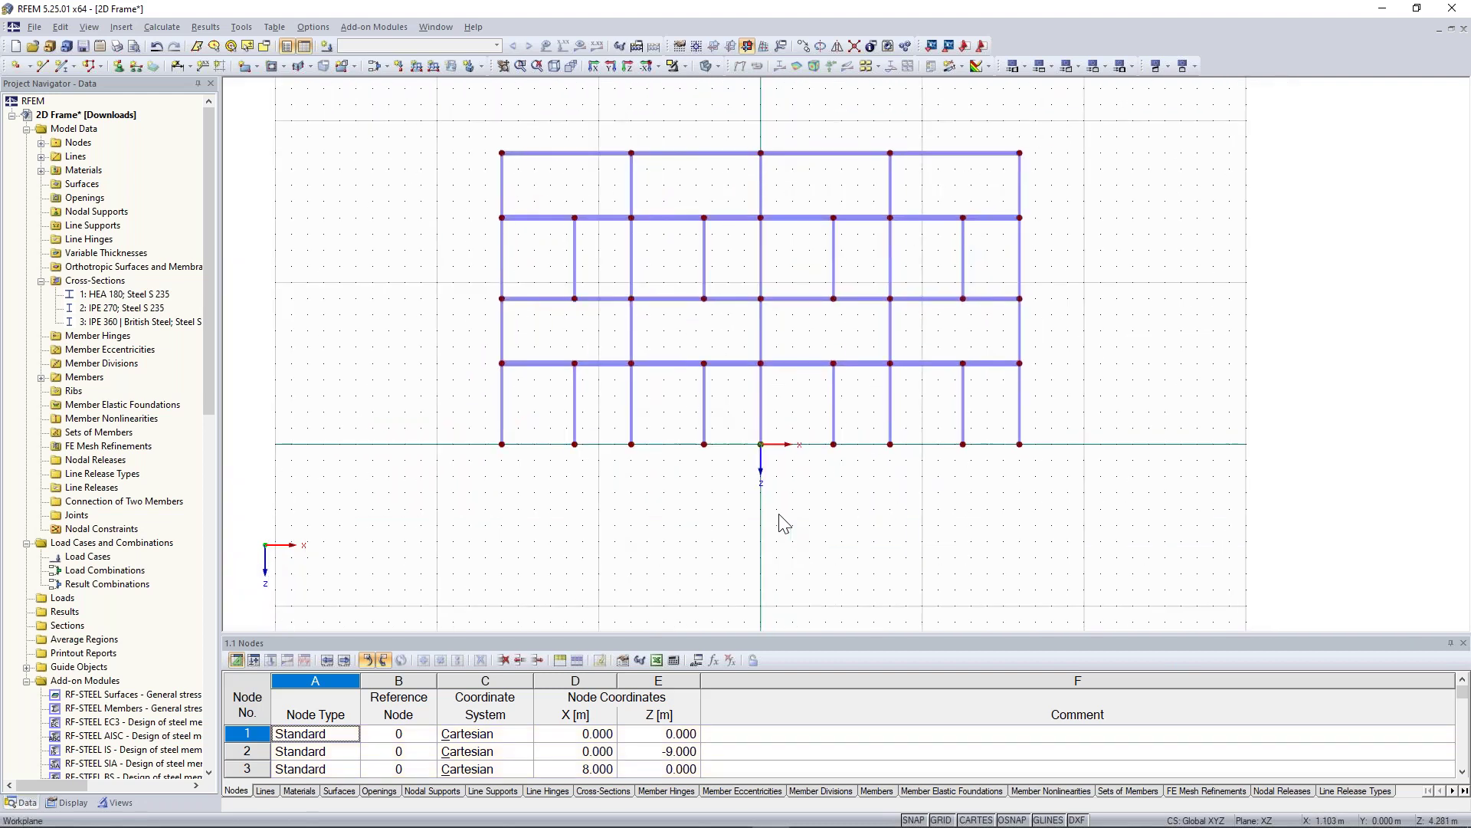
- Undo the frame copies, keeping only the original bay with its inner column
key("ctrl+z")
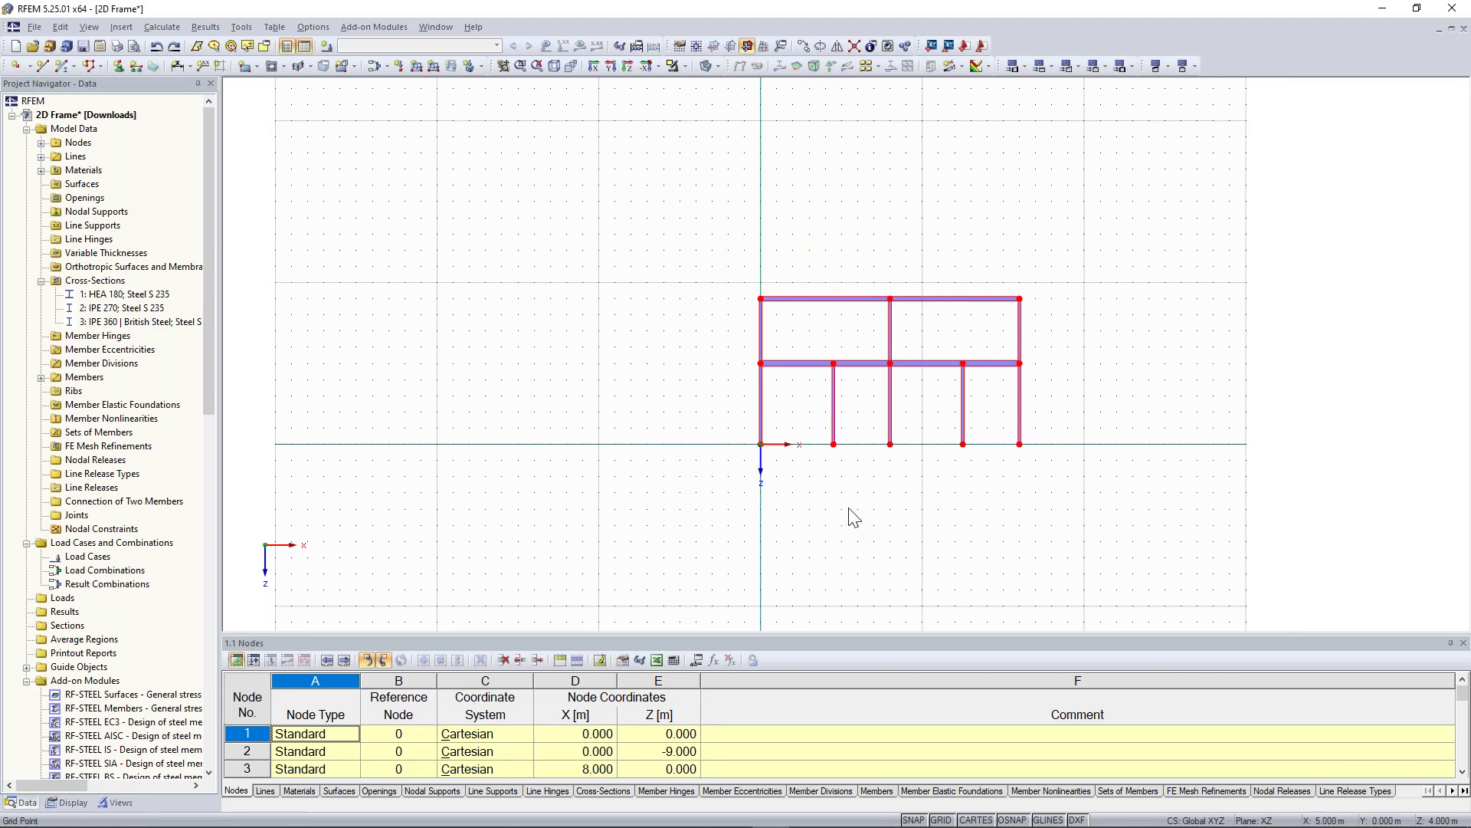
key("ctrl+z")
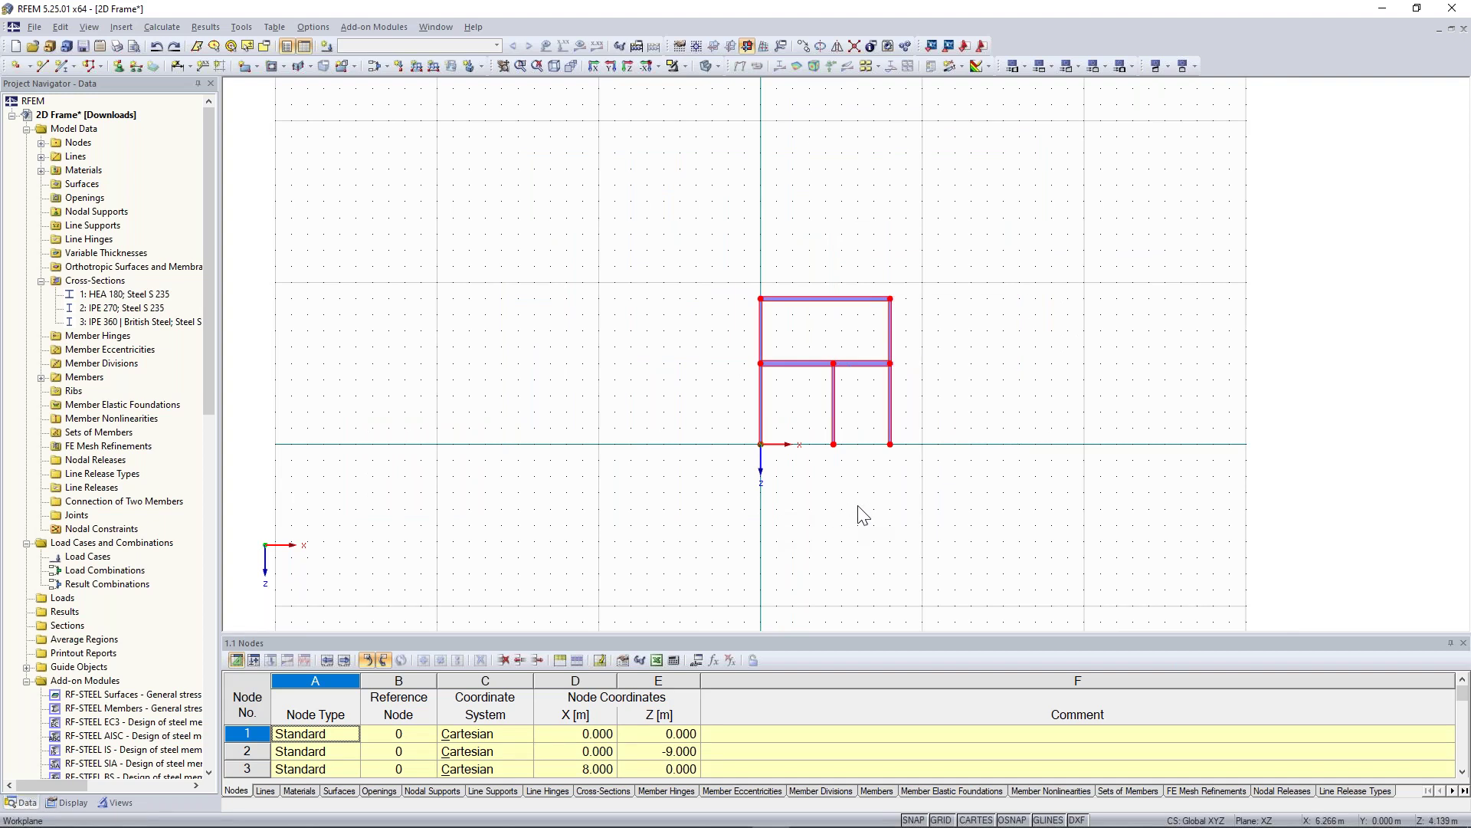
left_click(157, 48)
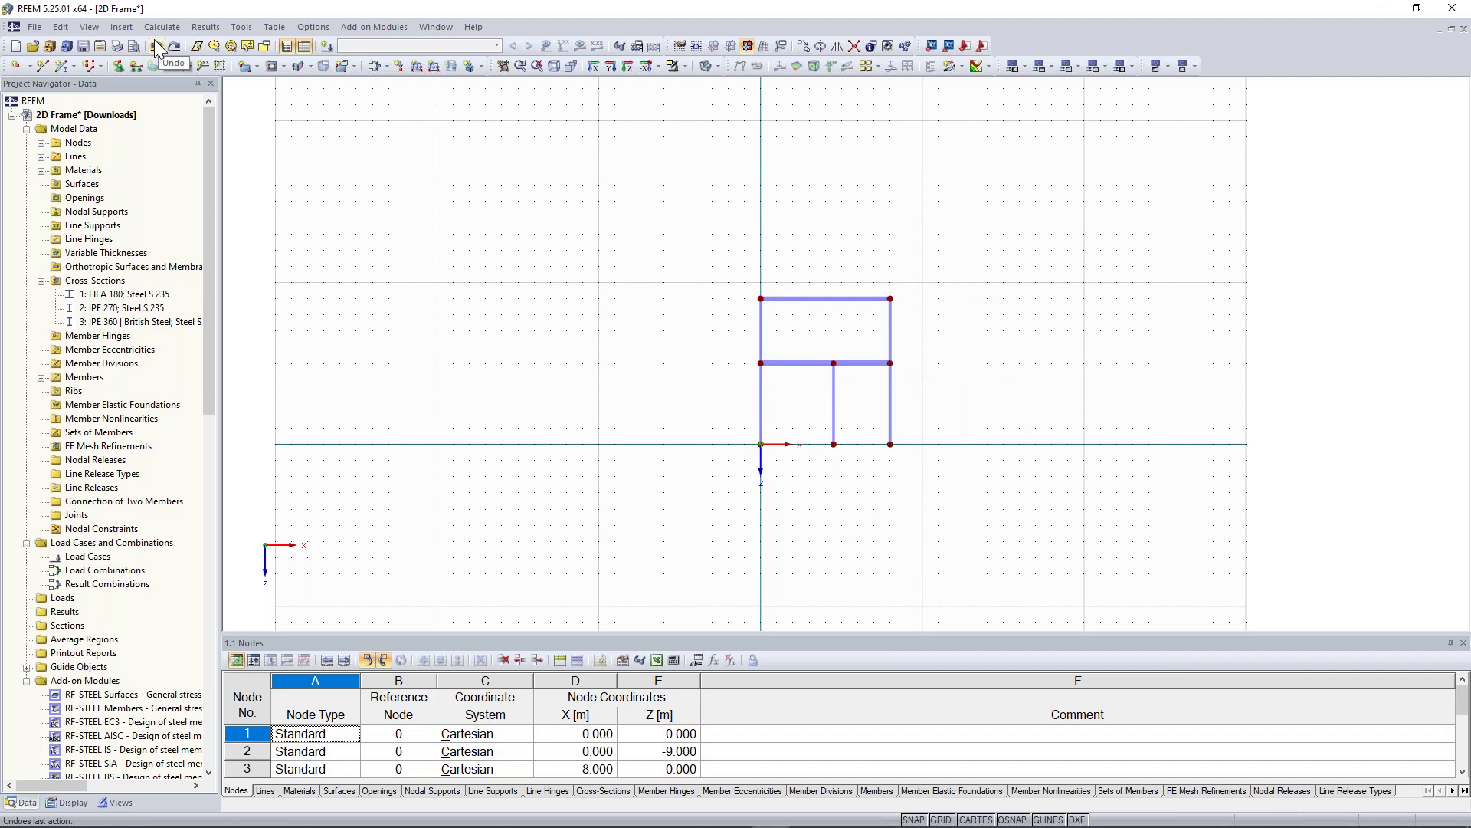
middle_click_drag(681, 342, 538, 356)
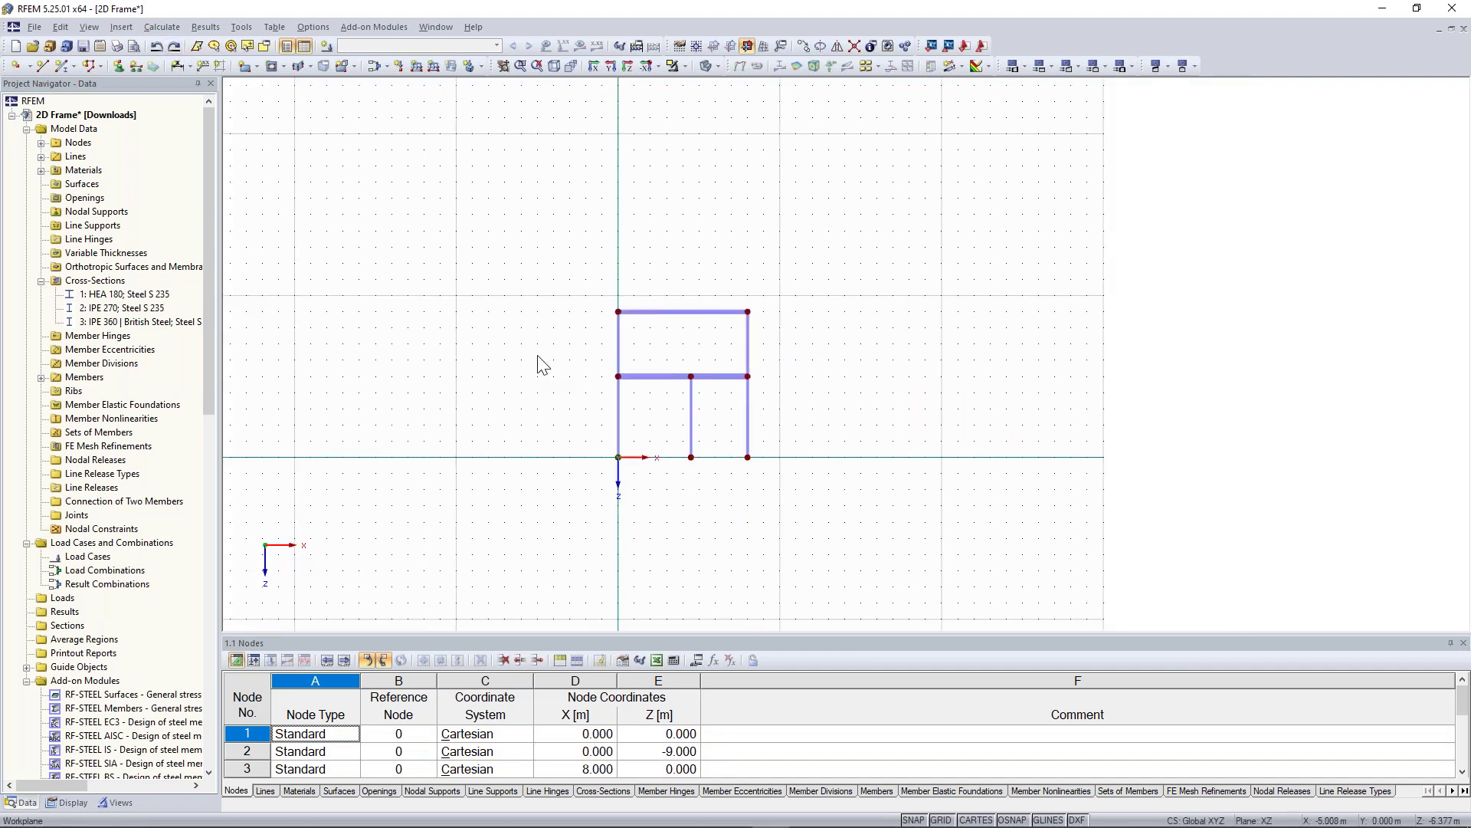
scroll(538, 357, "up", 2)
middle_click_drag(538, 357, 521, 347)
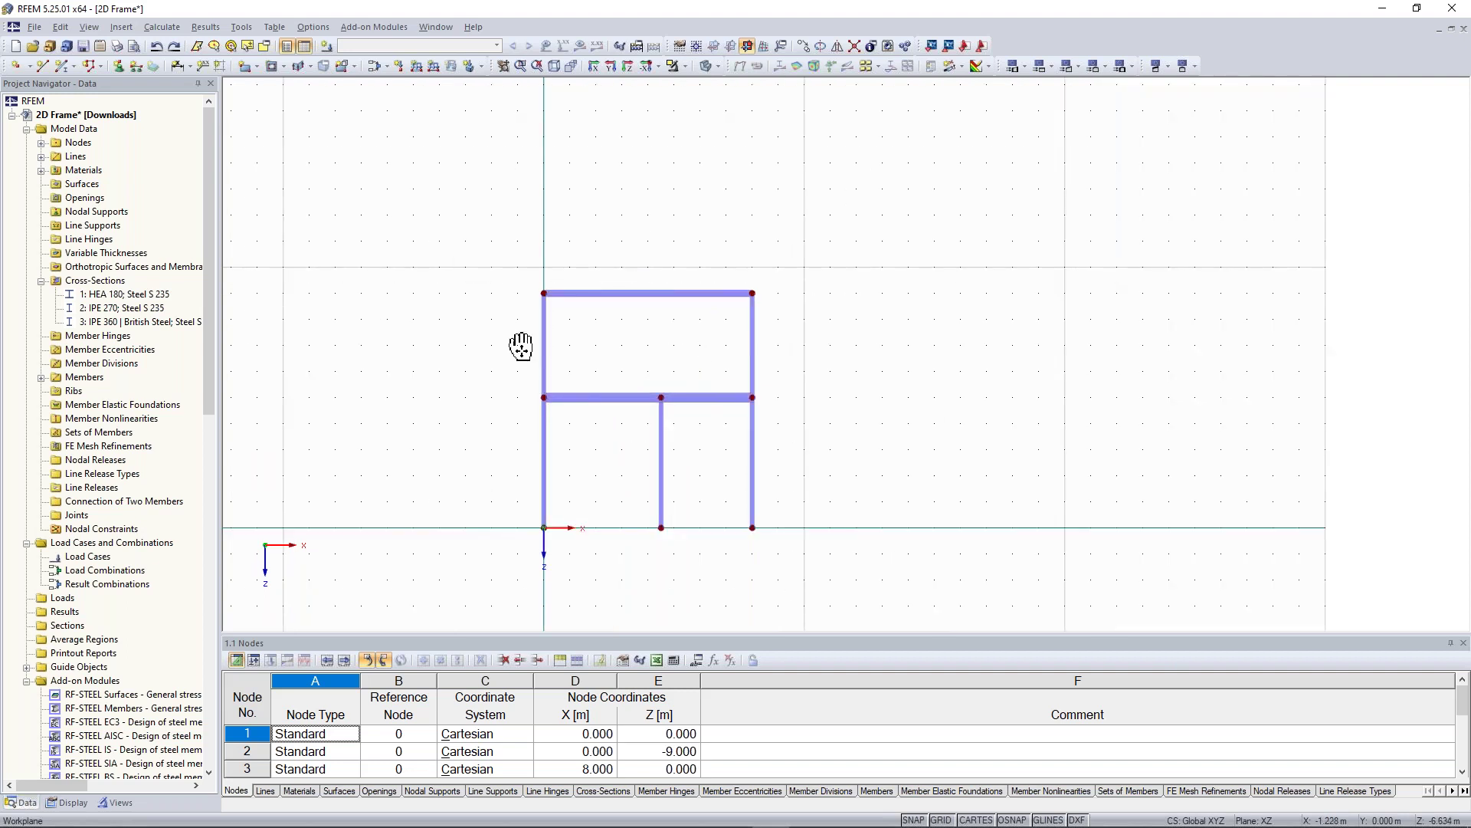
middle_click_drag(521, 346, 536, 398)
scroll(536, 399, "up", 1)
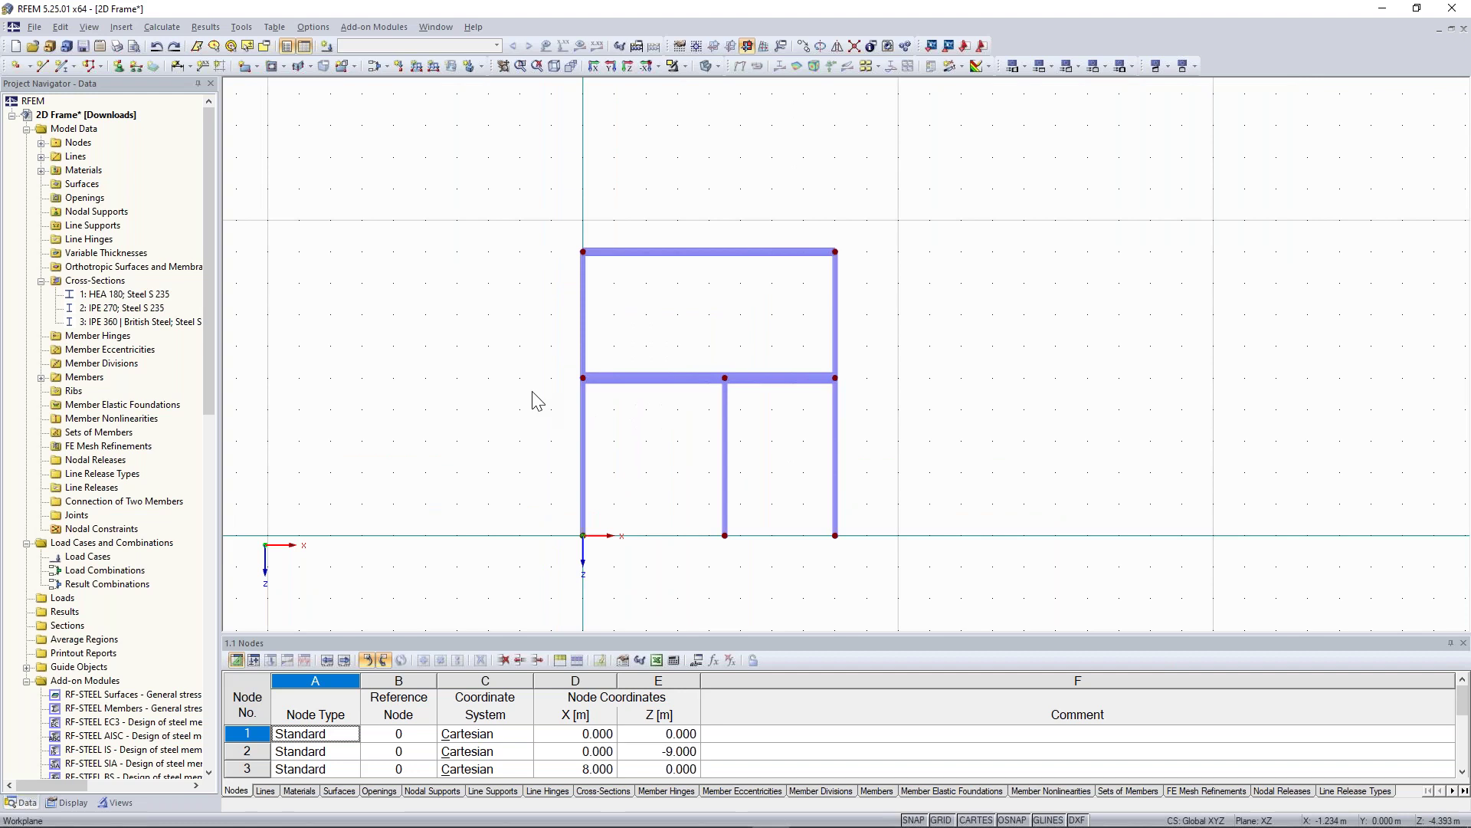
scroll(559, 391, "up", 1)
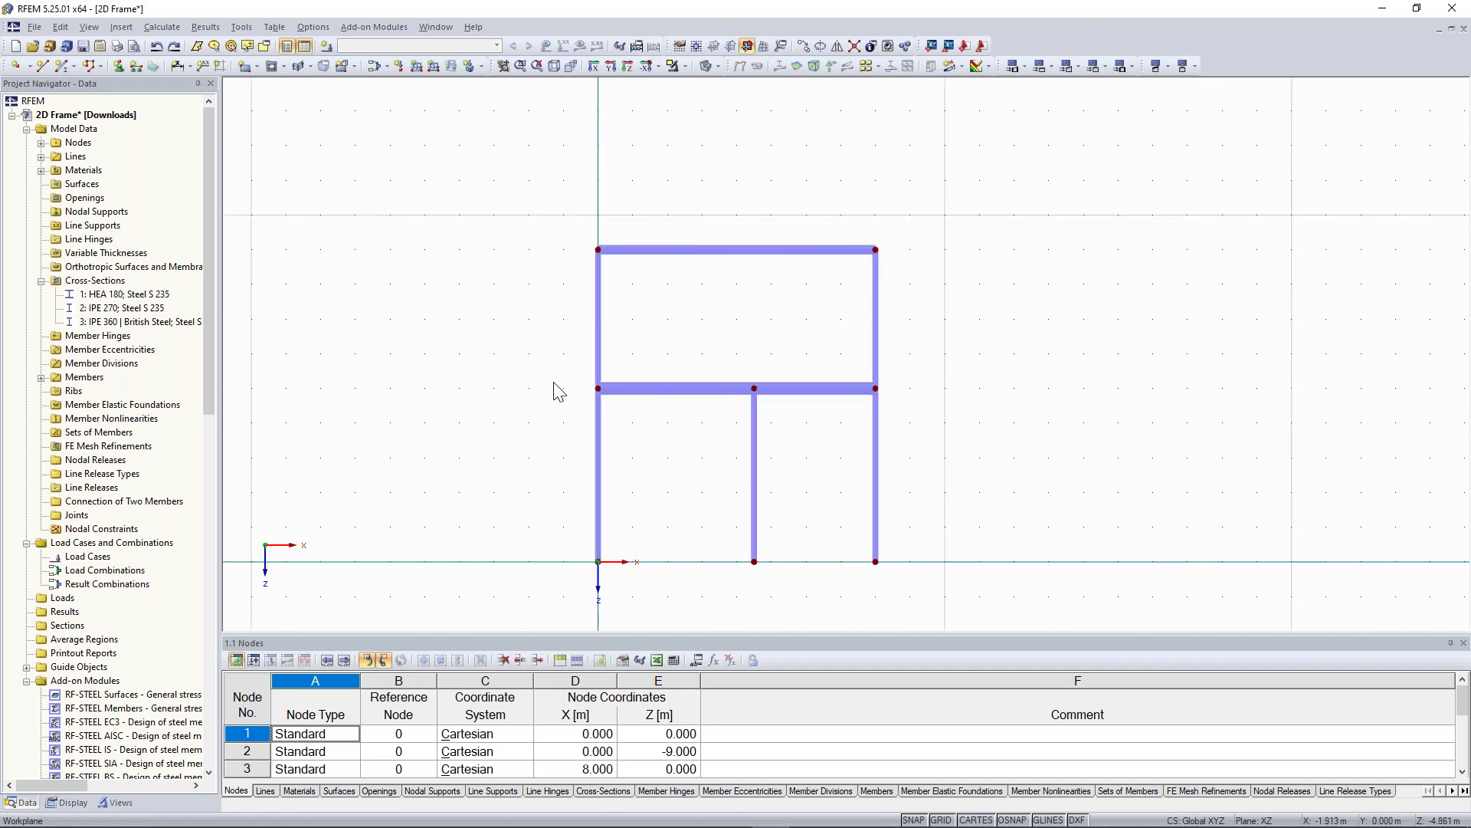
middle_click_drag(780, 552, 718, 520)
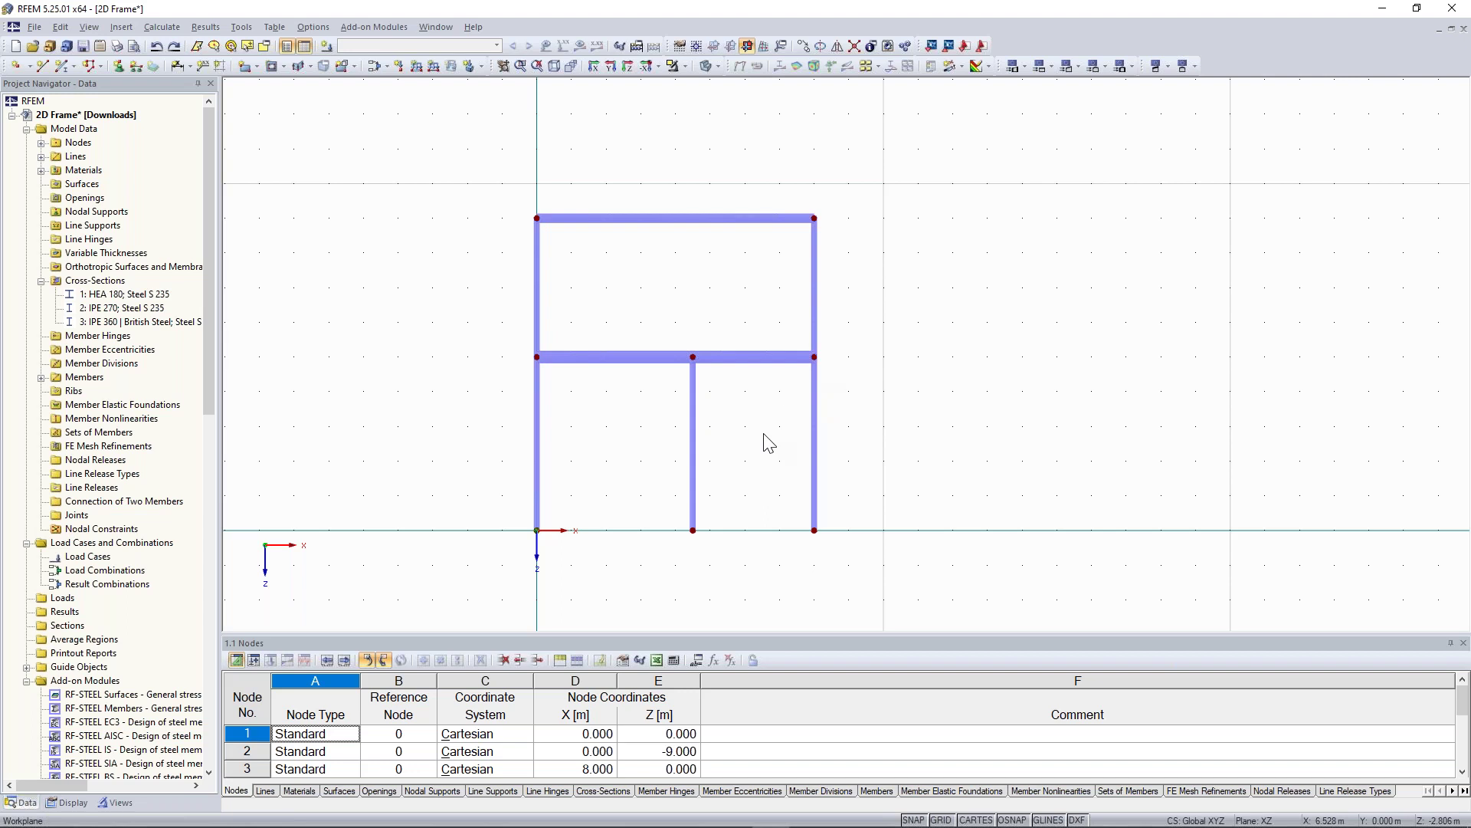
scroll(780, 401, "up", 1)
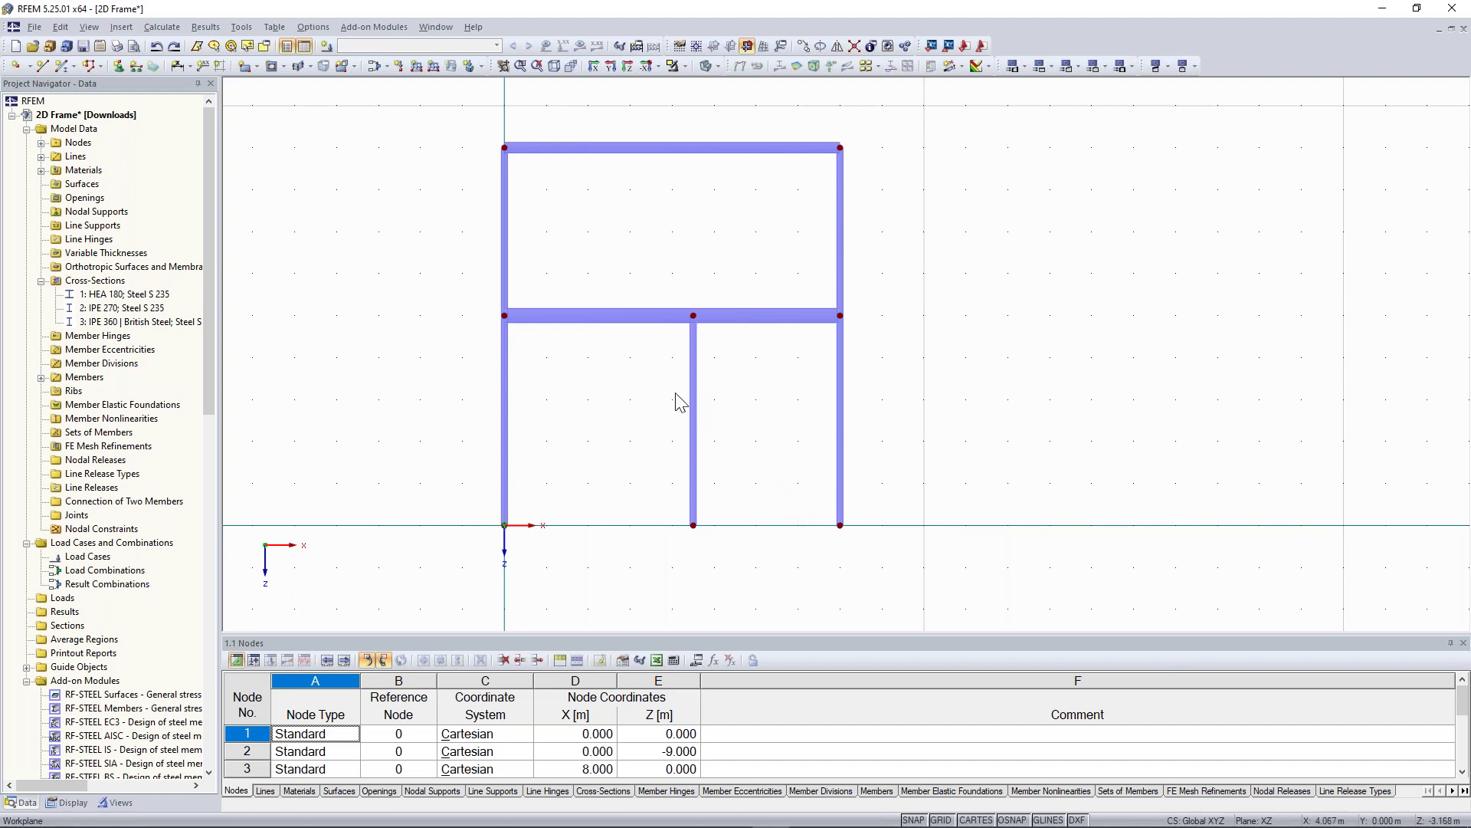
scroll(679, 397, "down", 1)
middle_click_drag(594, 401, 612, 434)
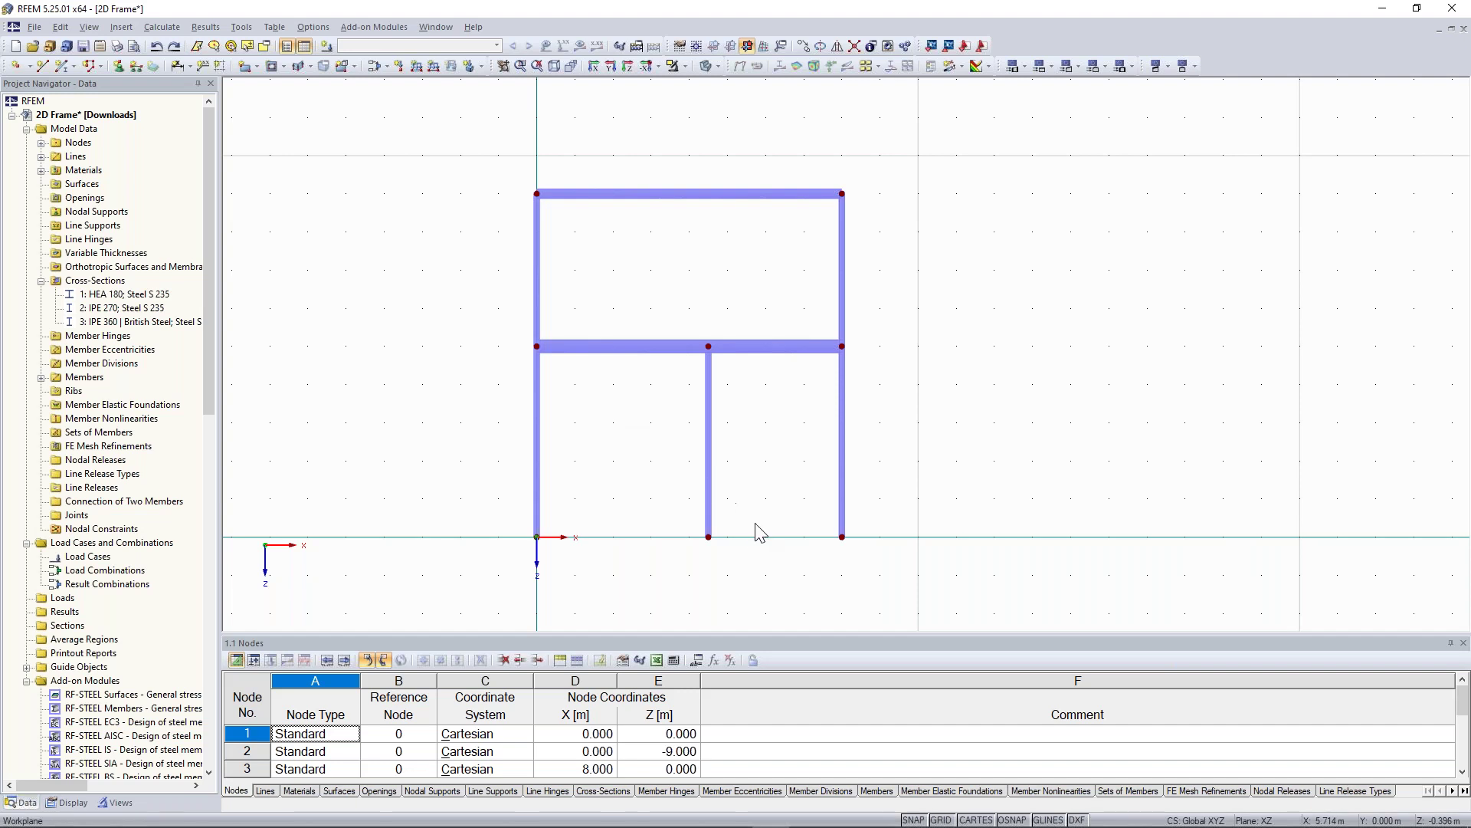
left_click(614, 350)
left_click(620, 282)
middle_click_drag(443, 218, 421, 220)
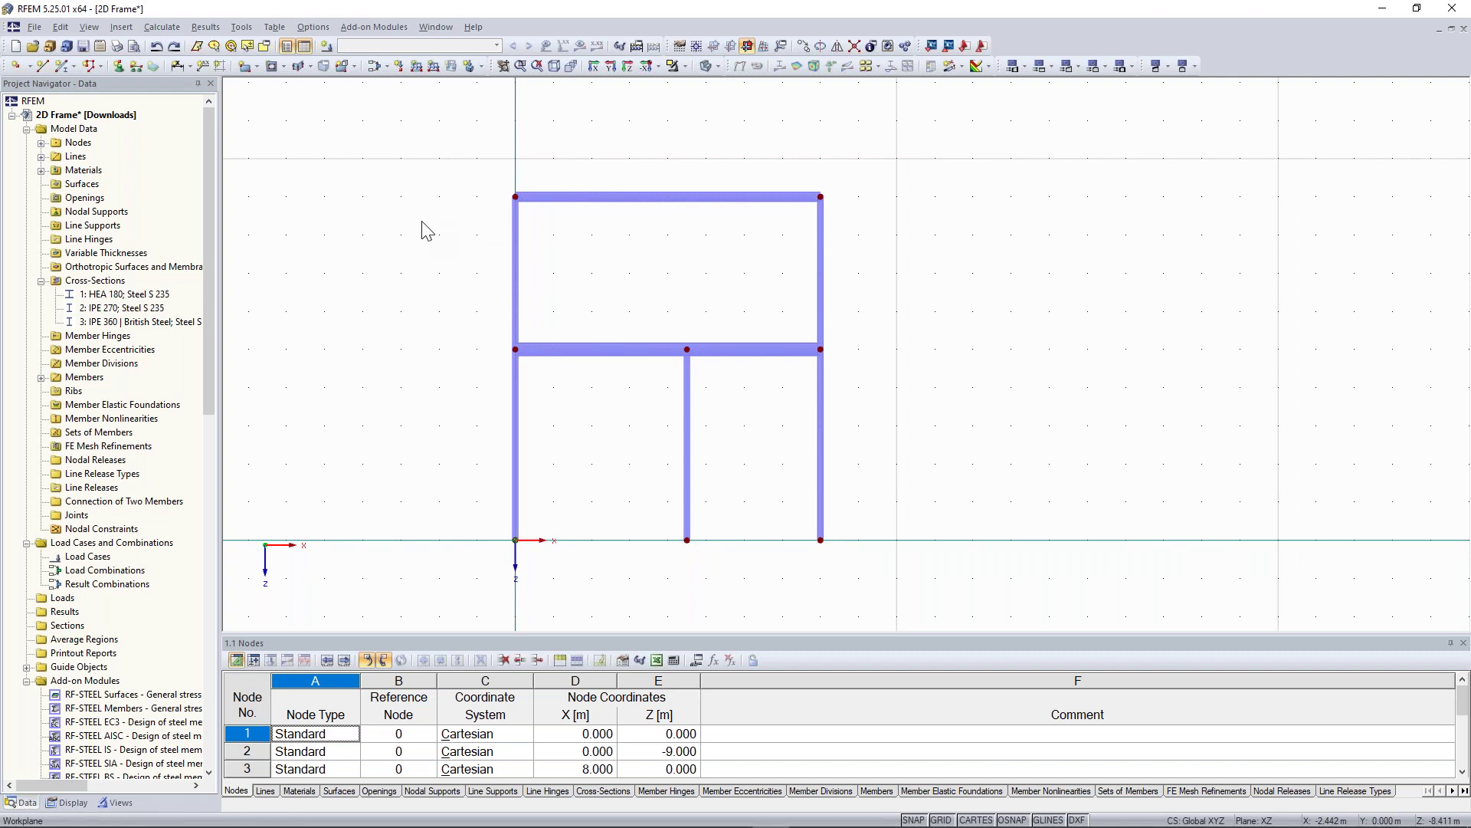
middle_click_drag(329, 125, 277, 129)
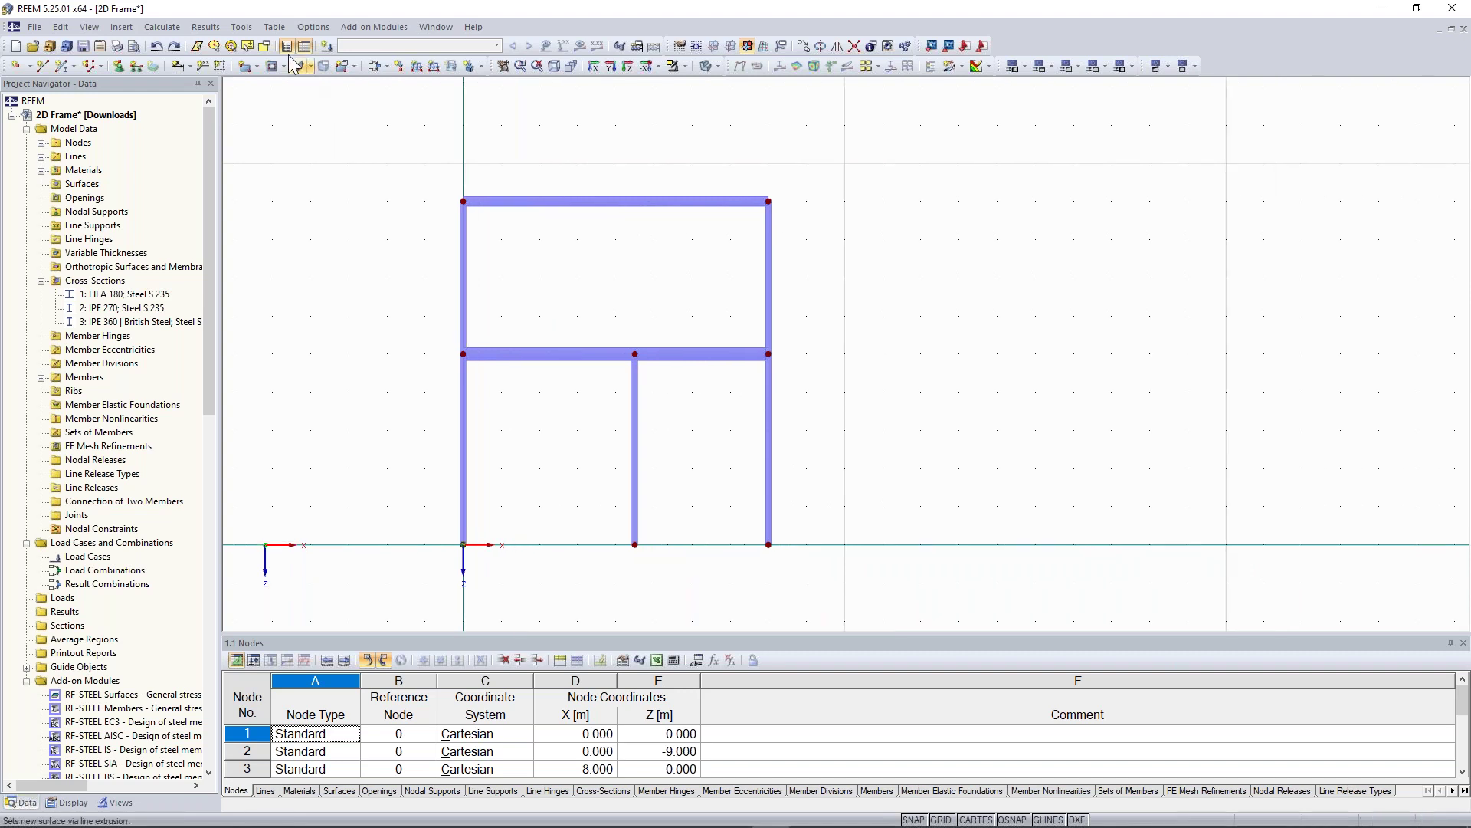
- Start generating bracing in cells with Tension as the member type
left_click(244, 29)
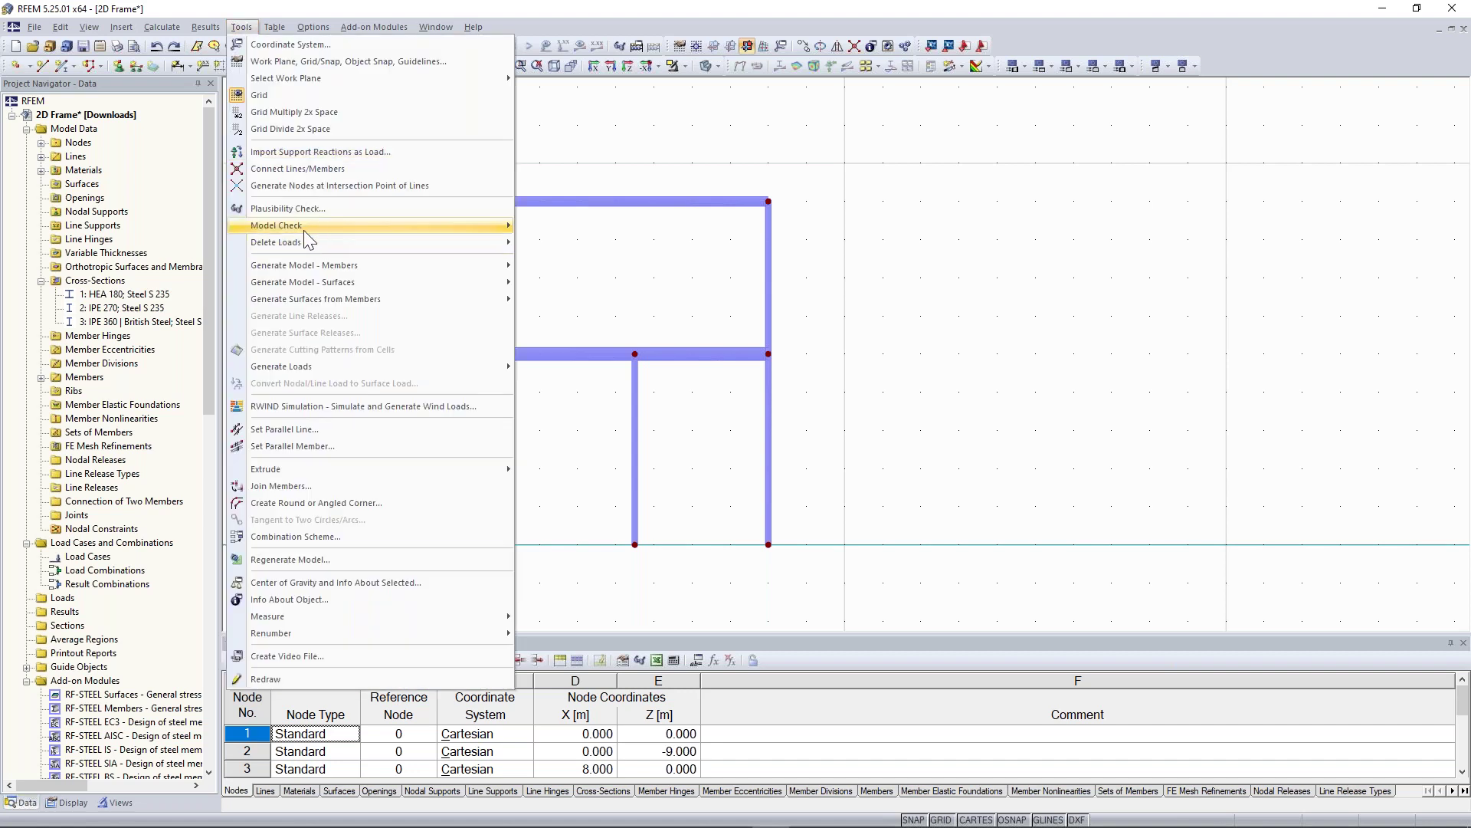
mouse_move(315, 265)
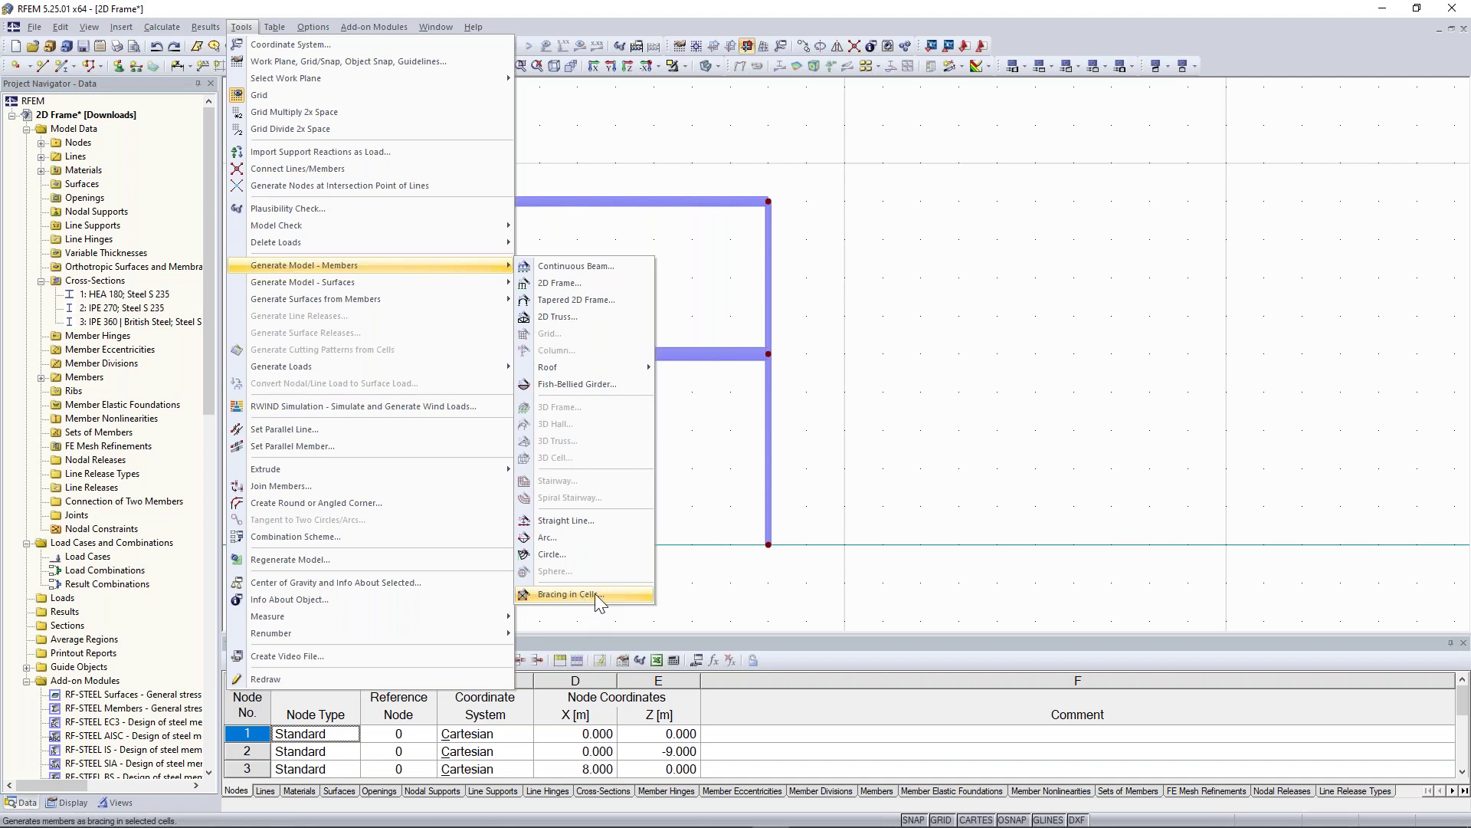
left_click(571, 594)
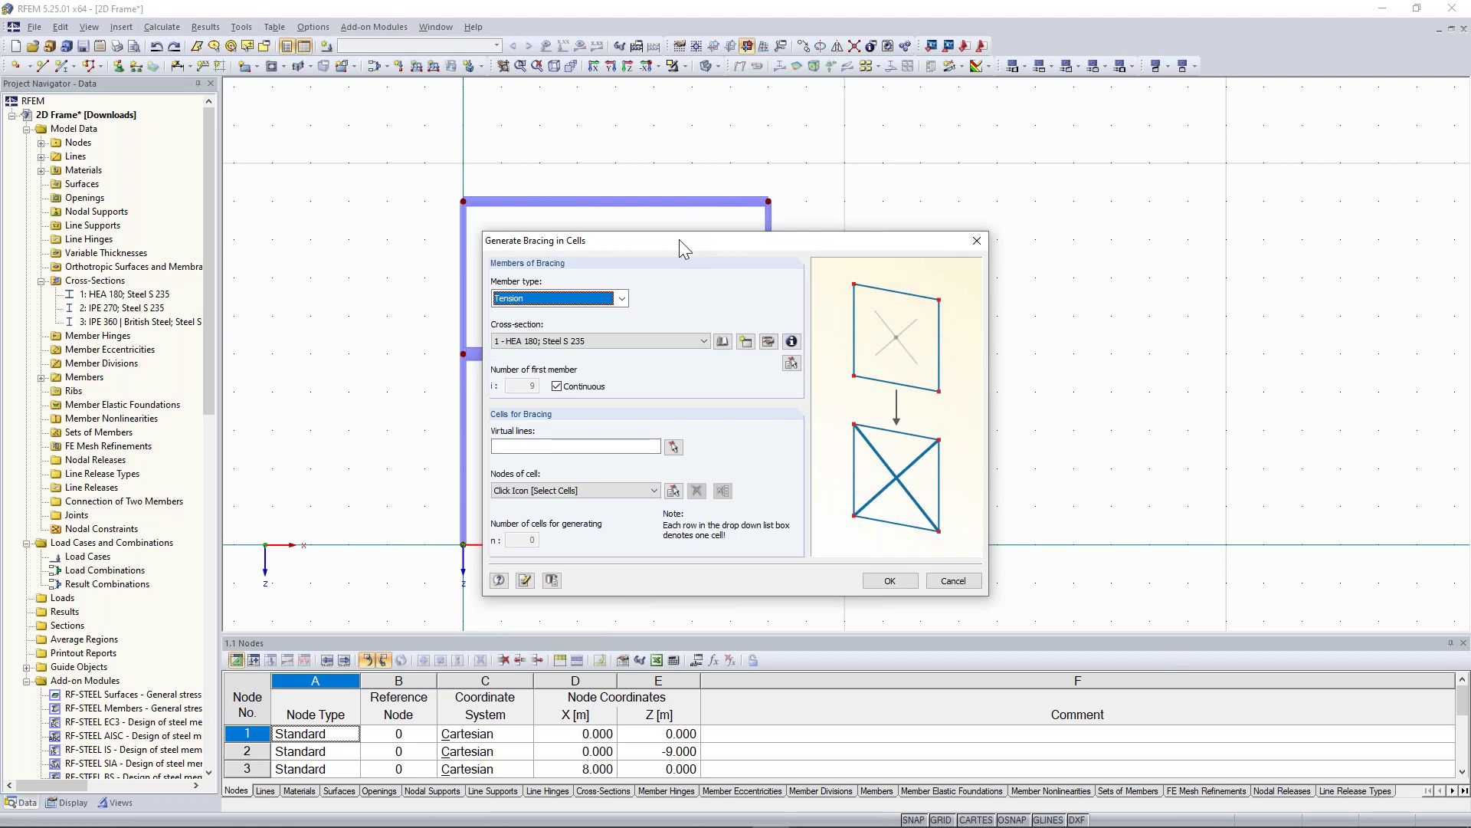
left_click_drag(683, 239, 1022, 157)
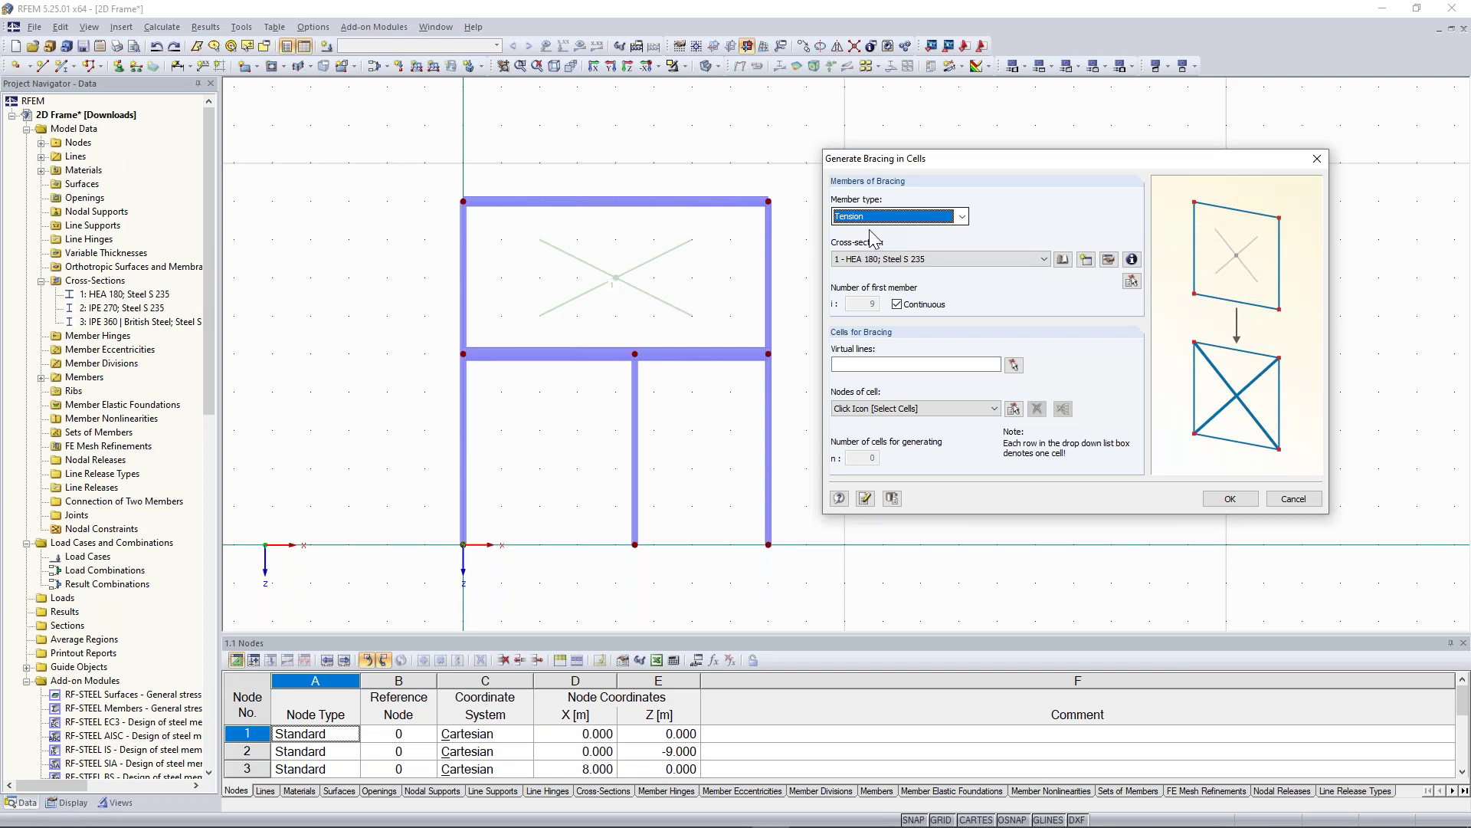
left_click(870, 222)
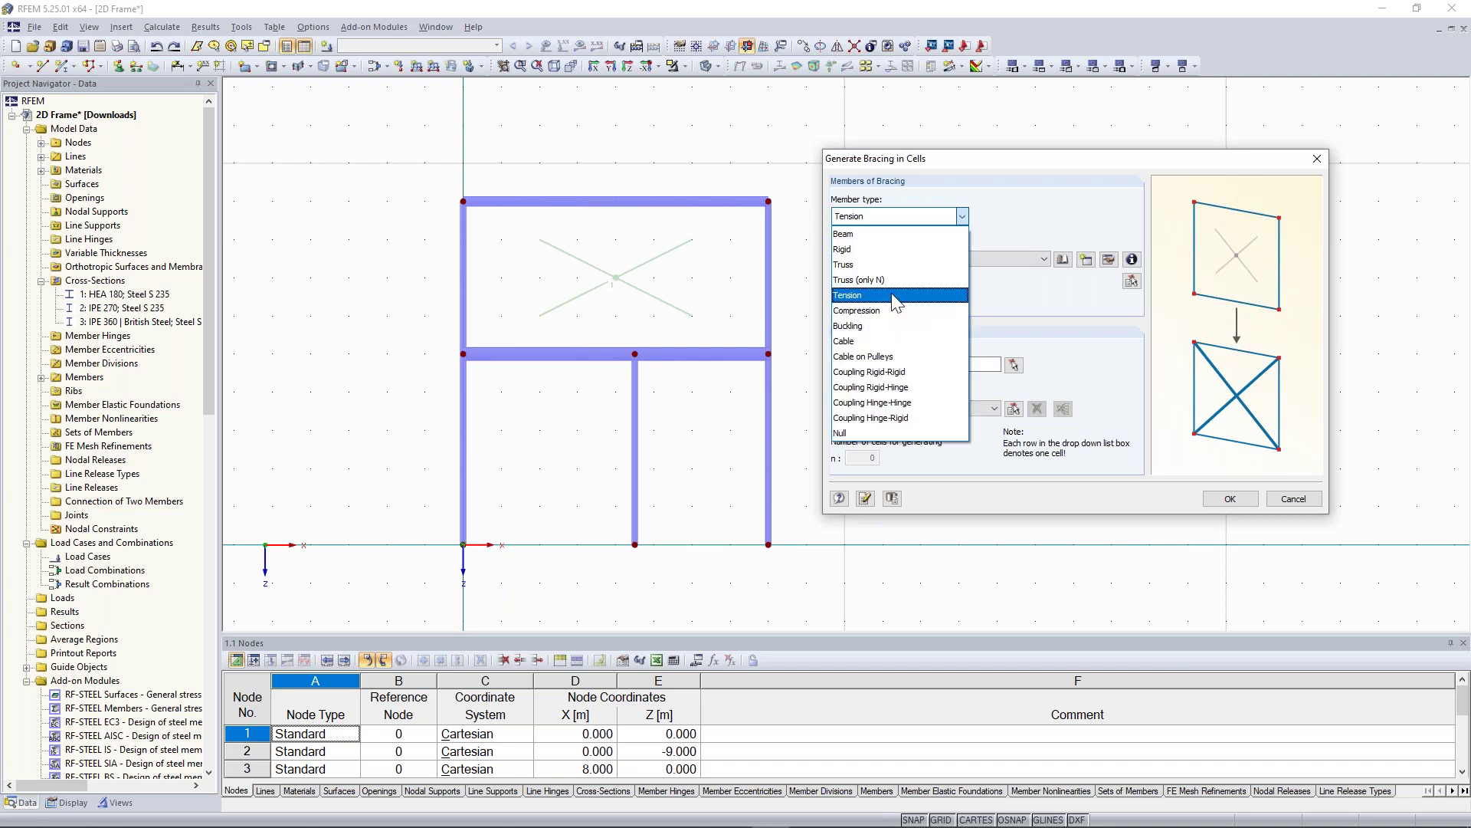
left_click(895, 297)
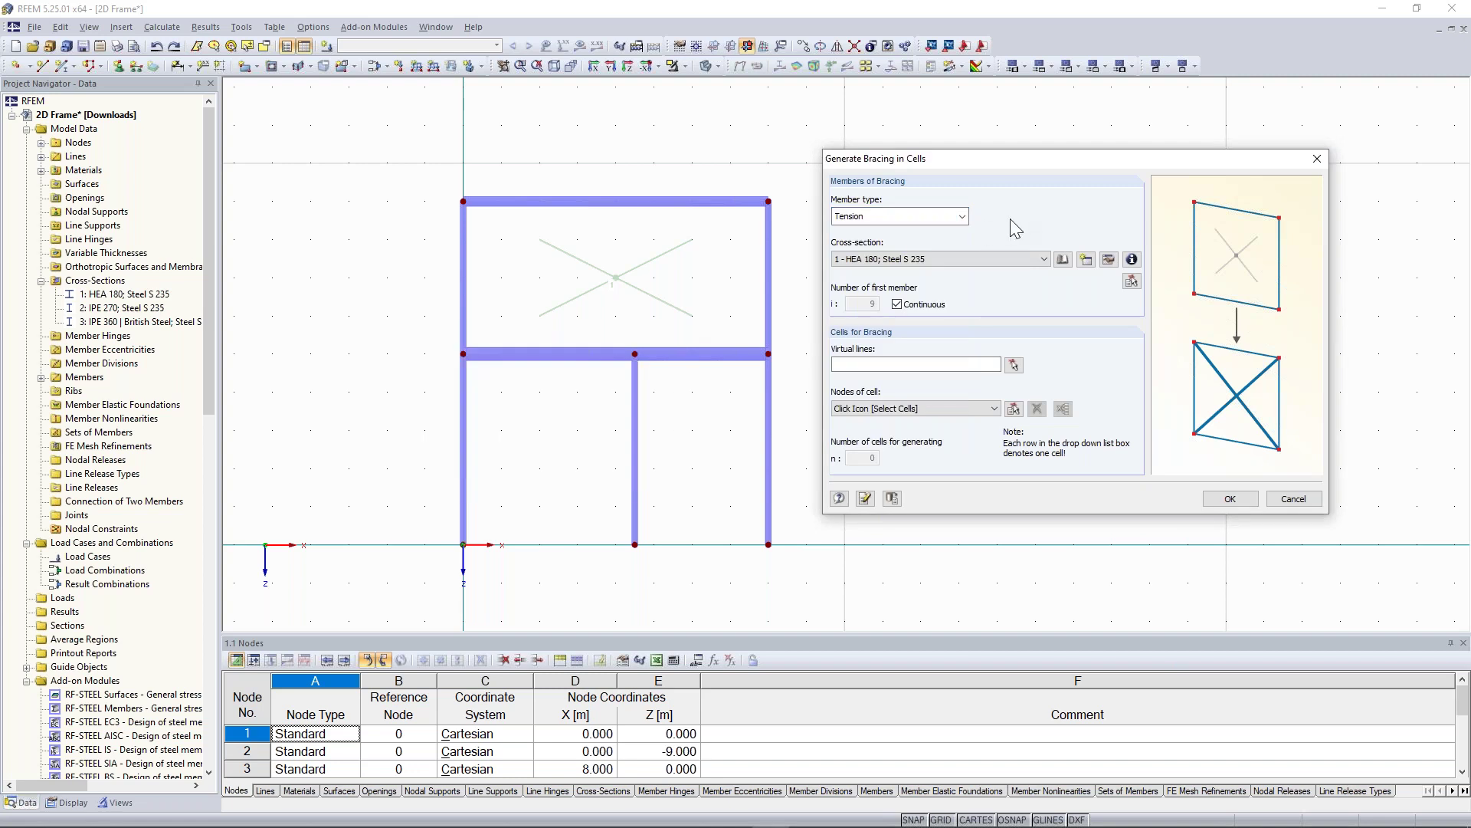
left_click(885, 212)
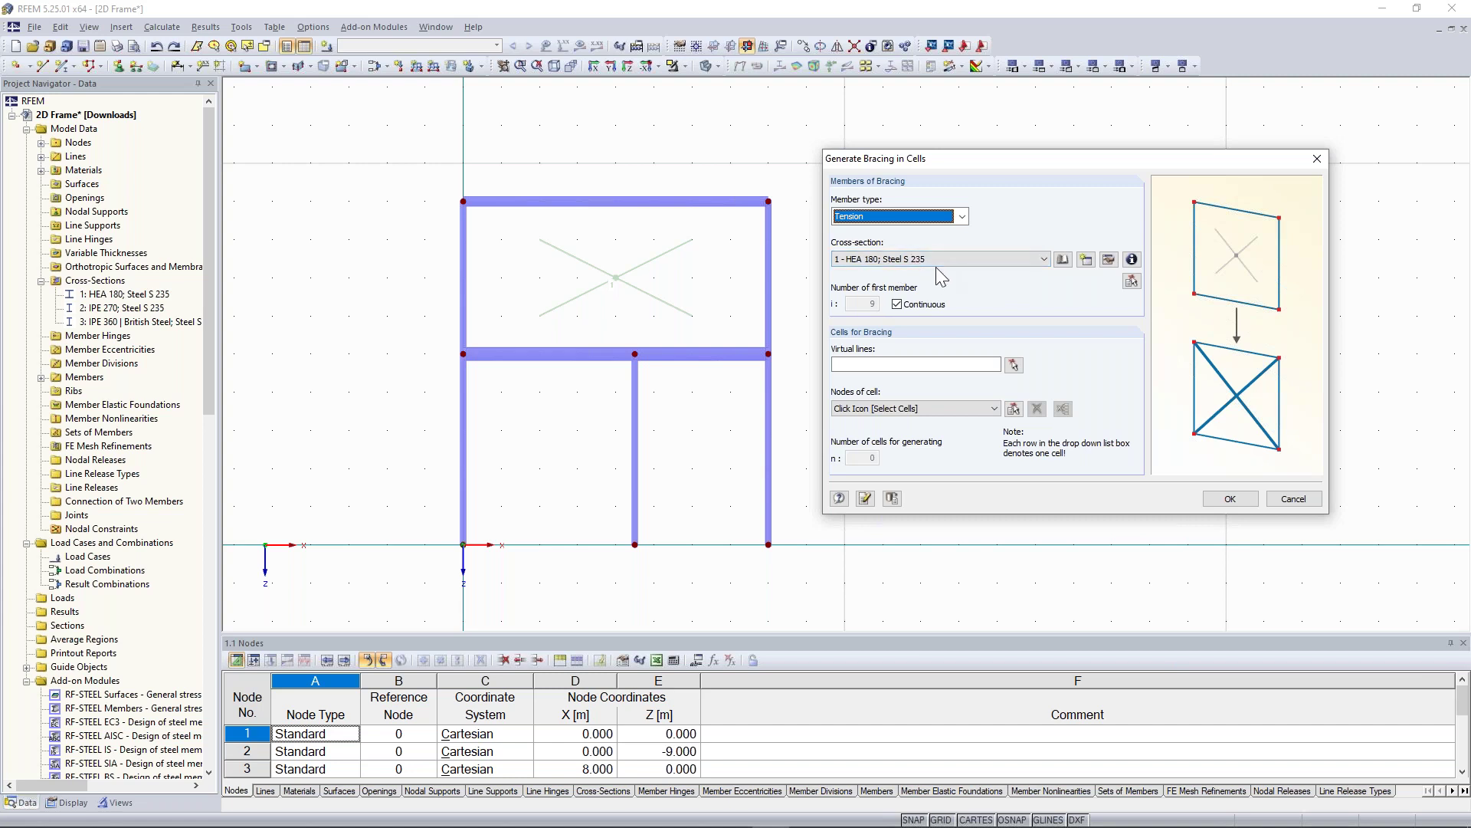
- Create a round steel RD 20 cross-section in Steel S 235 for the bracing members
left_click(1086, 260)
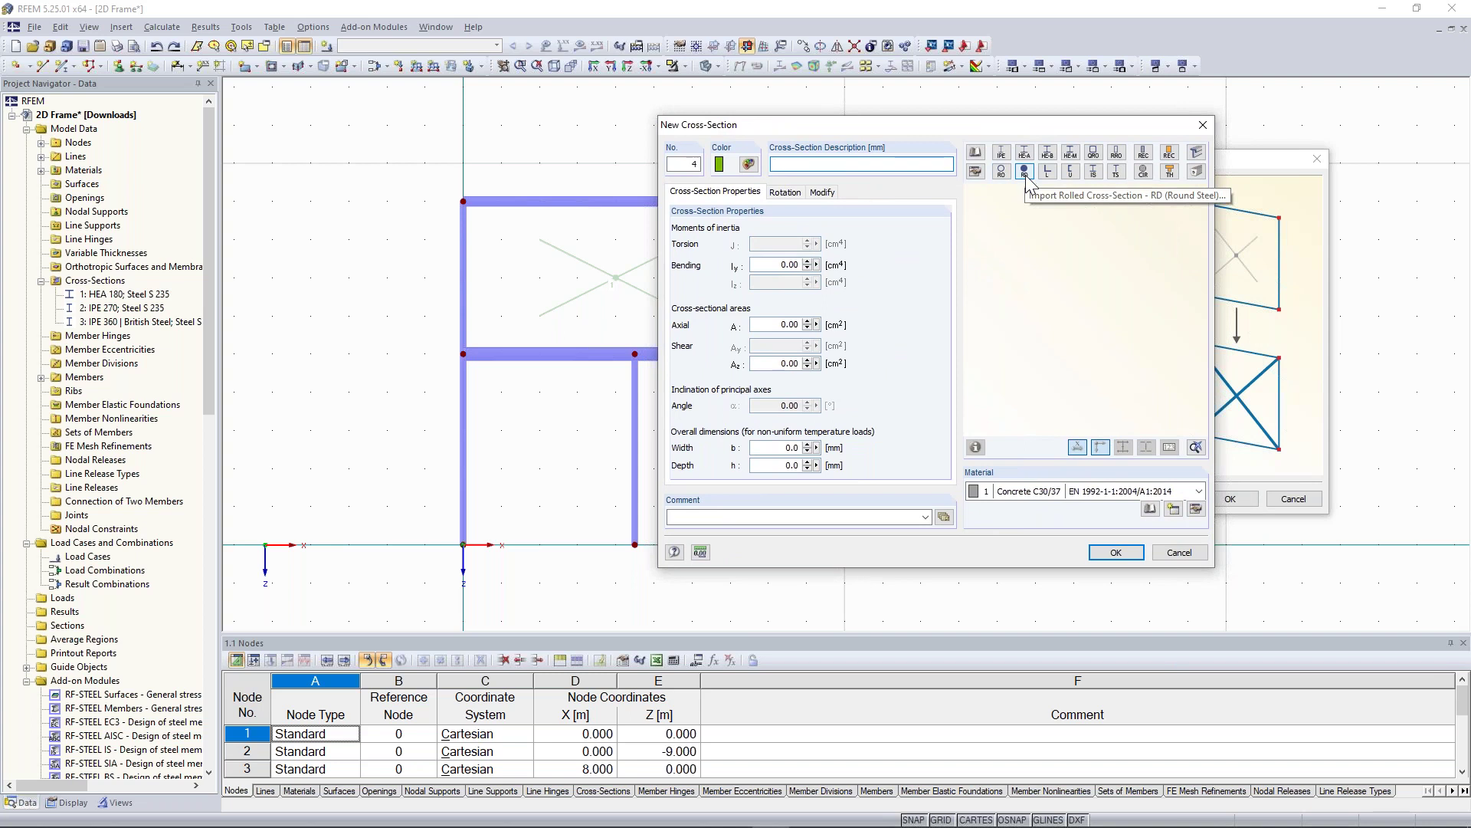
left_click(1025, 172)
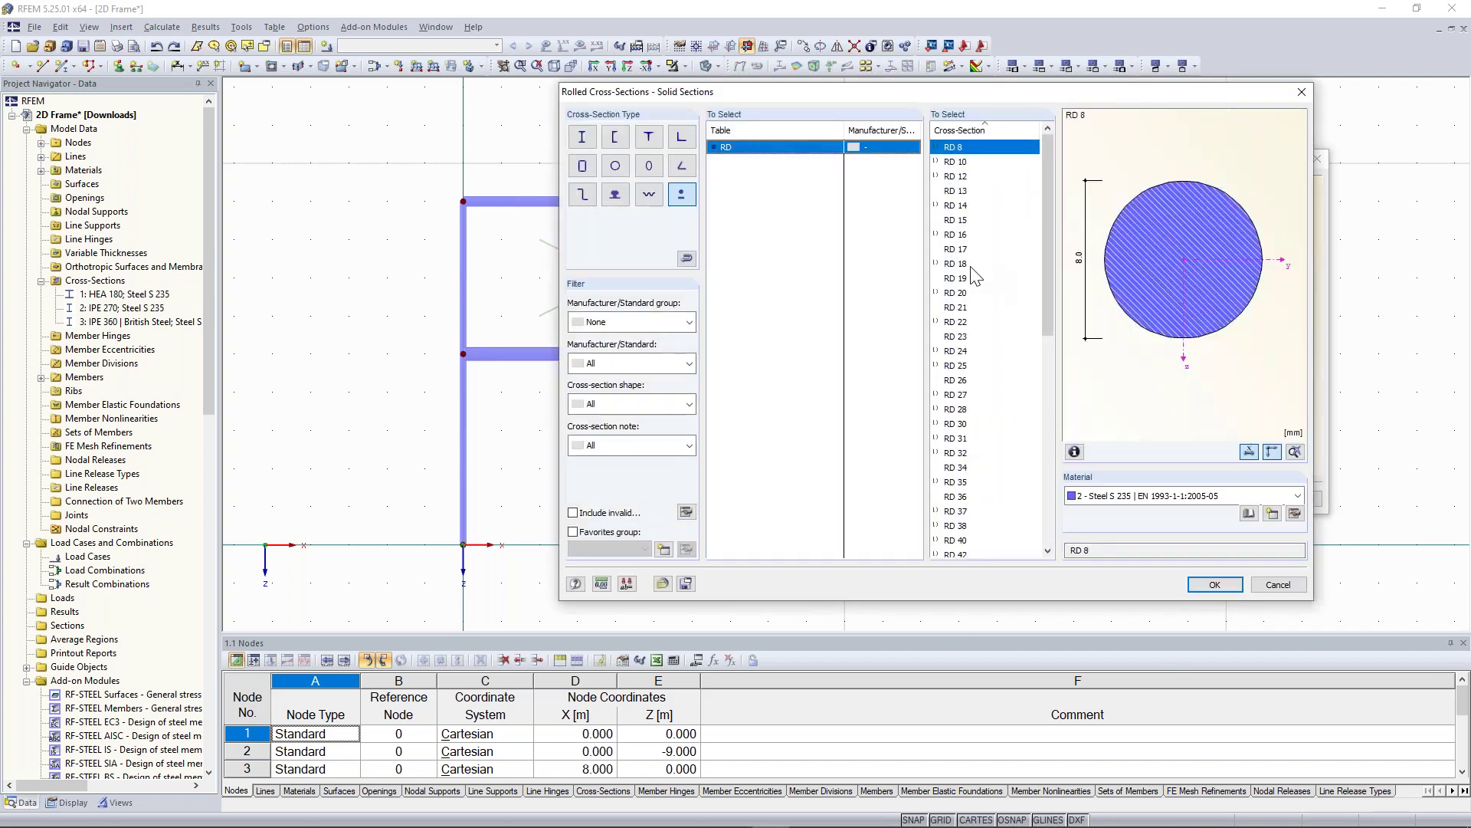
left_click(958, 293)
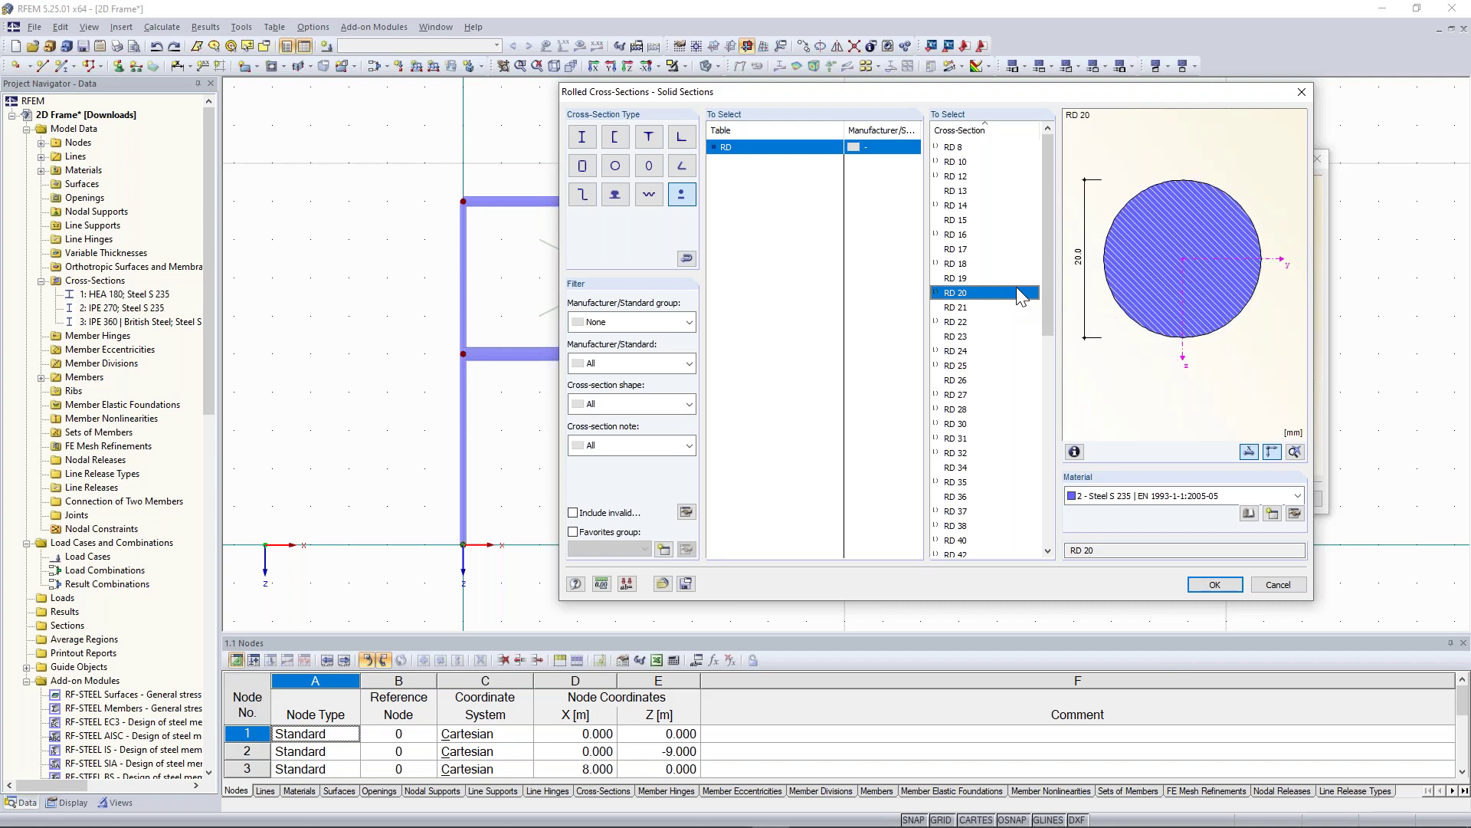
key("Return")
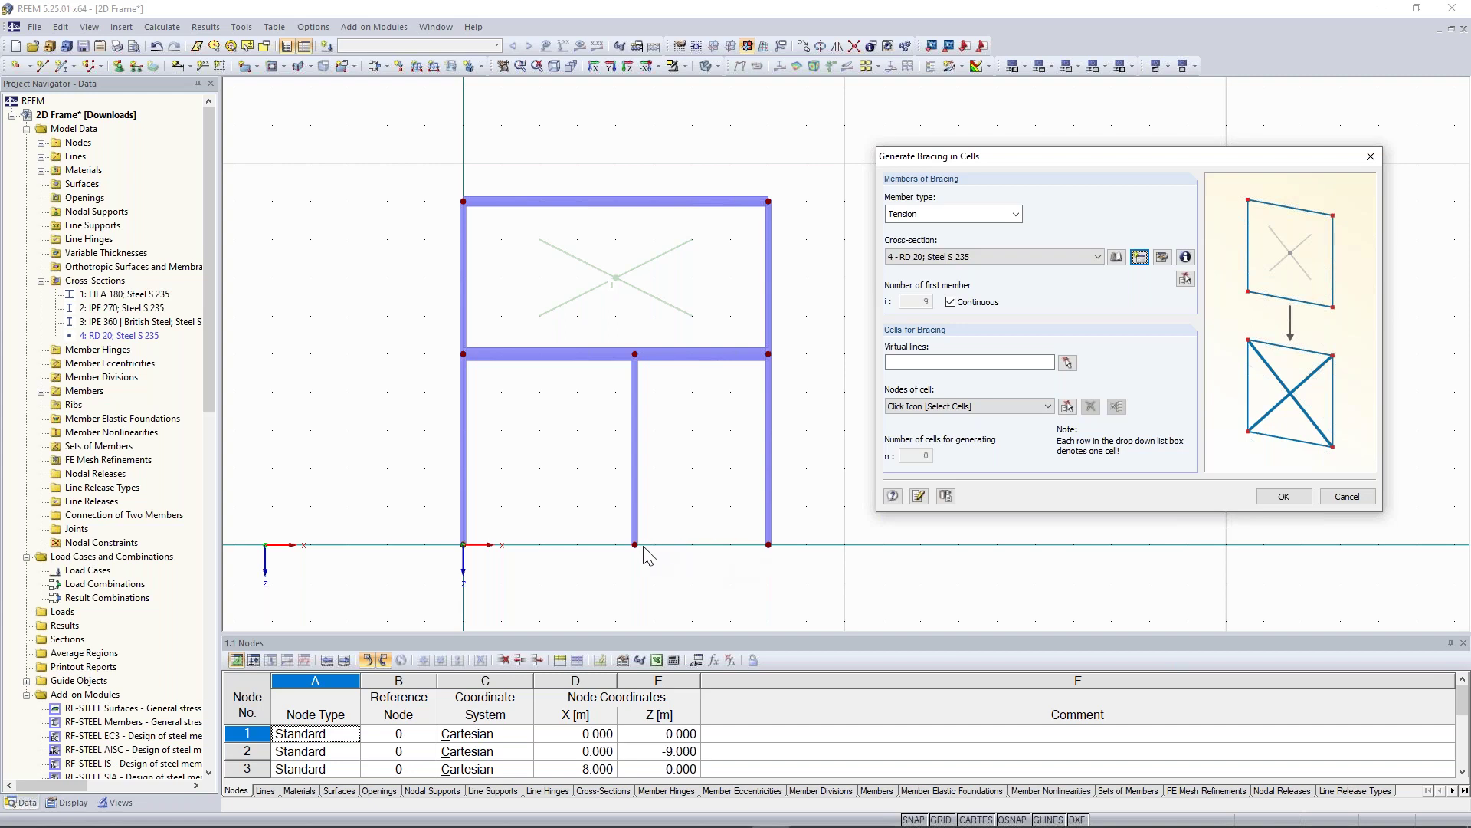
- Define a virtual line between base nodes 8 and 3, select the cell above it, and generate its cross bracing
left_click(1066, 363)
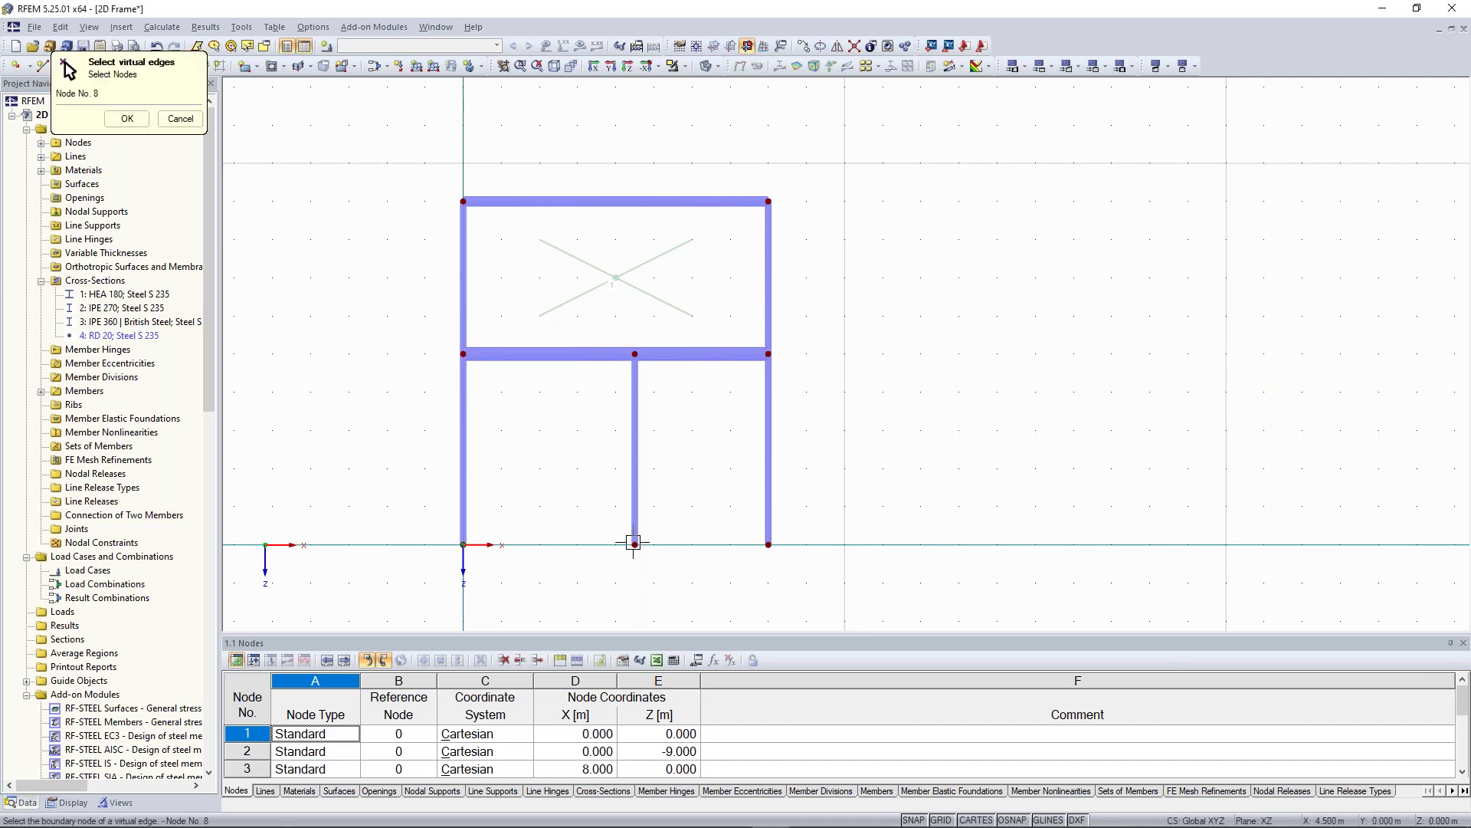
left_click(689, 476)
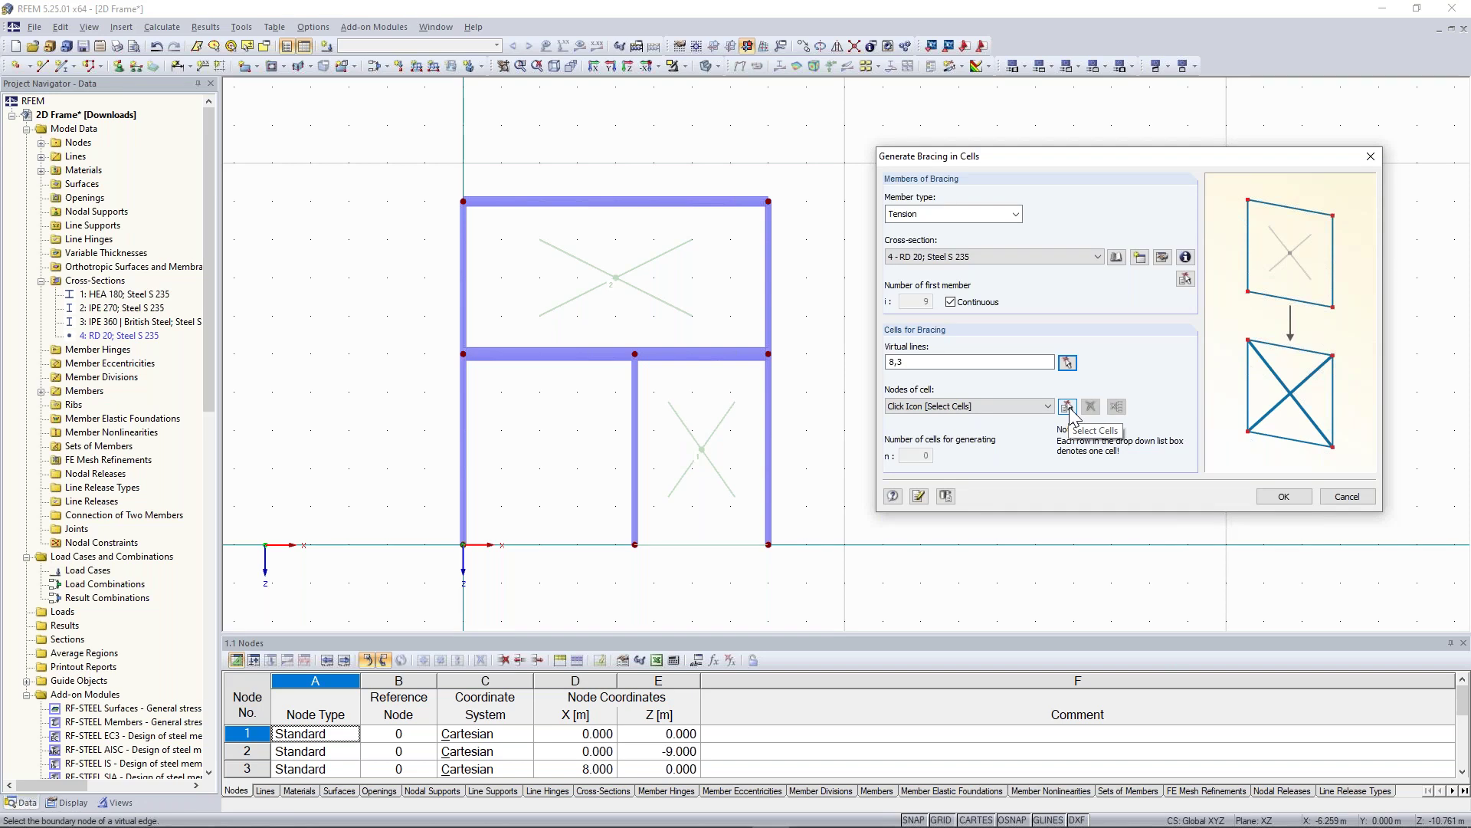
left_click(1068, 409)
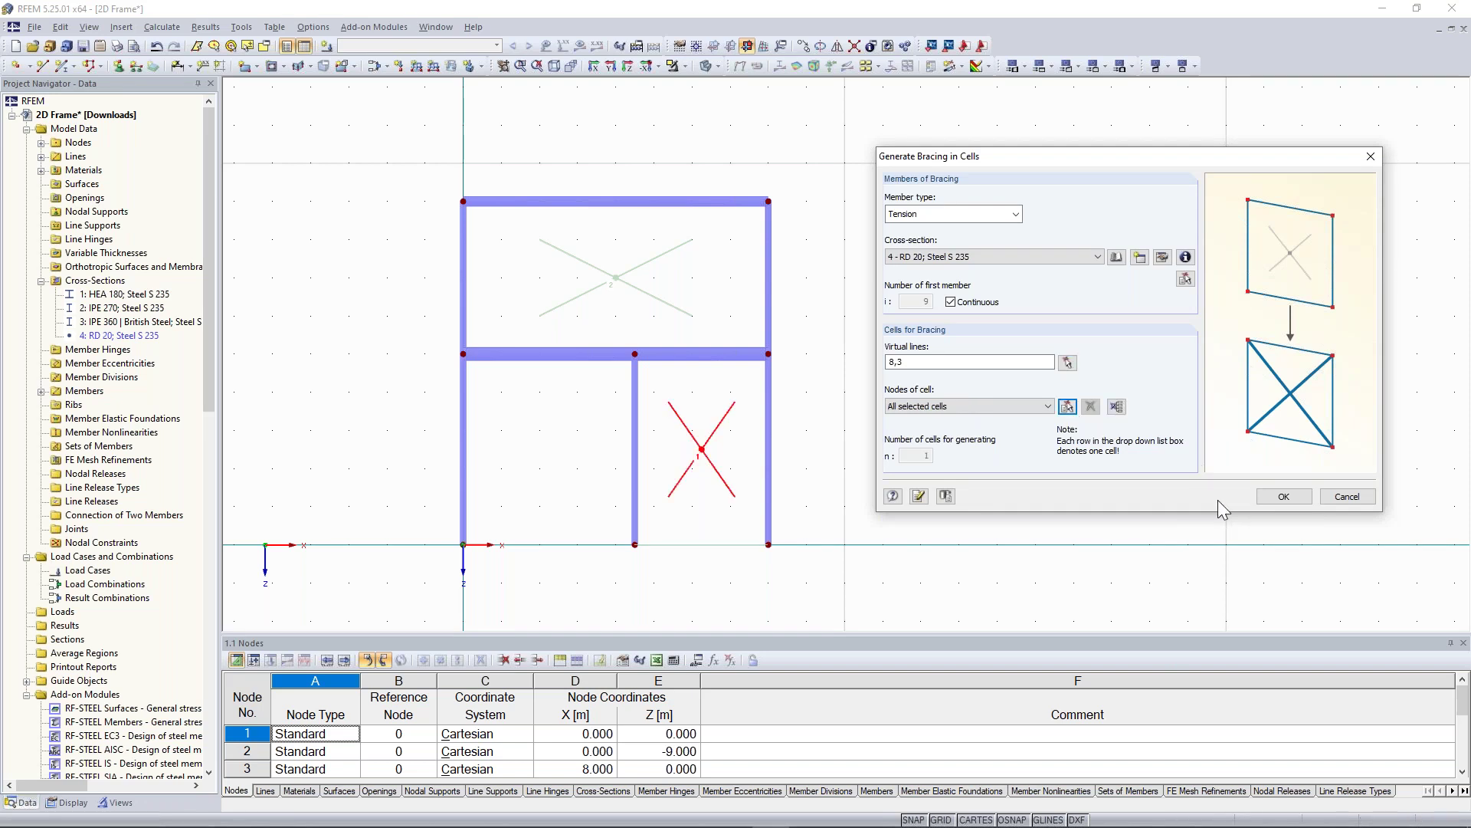
left_click(1284, 497)
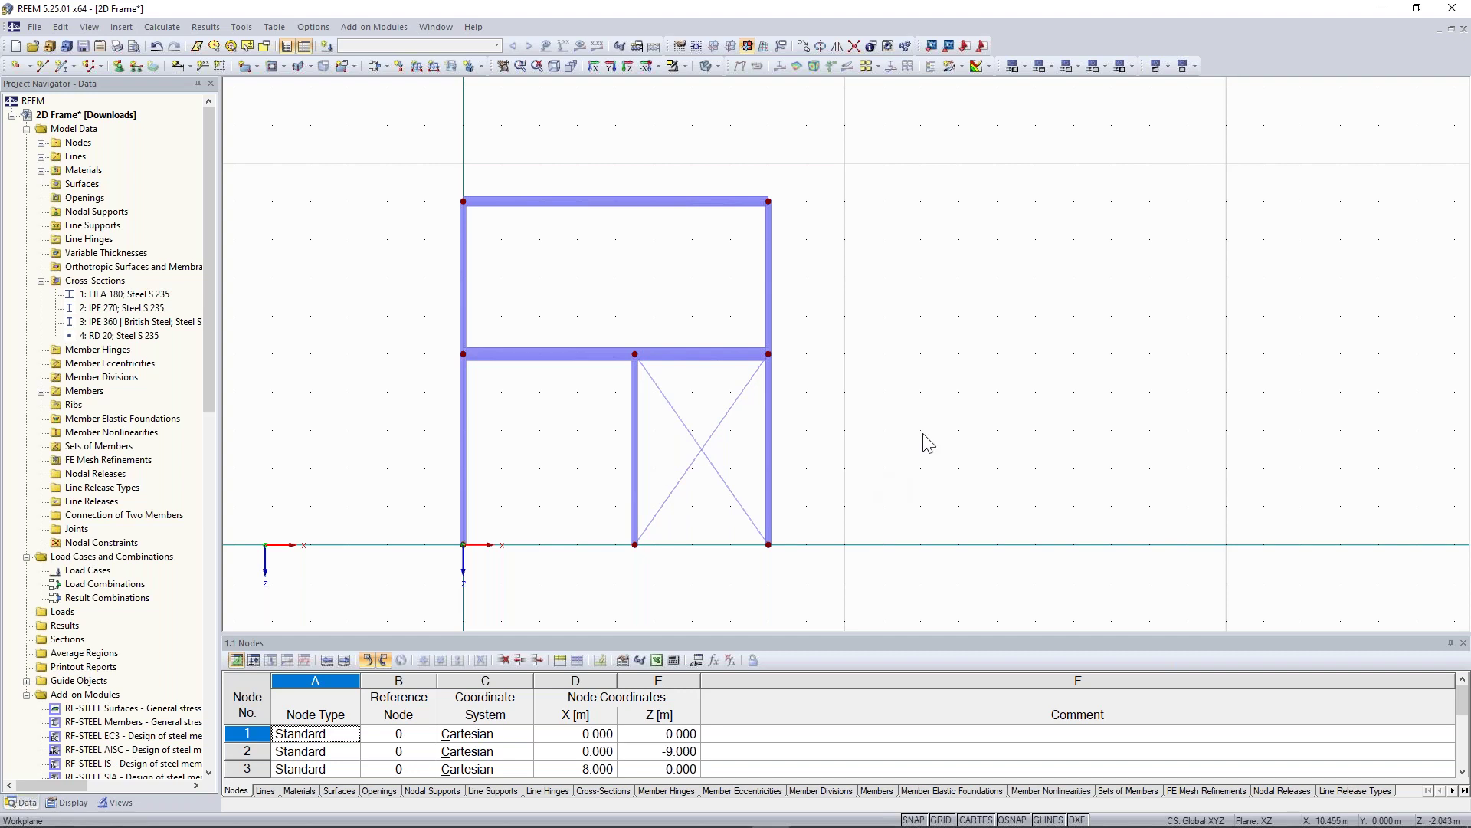
middle_click_drag(923, 433, 974, 435)
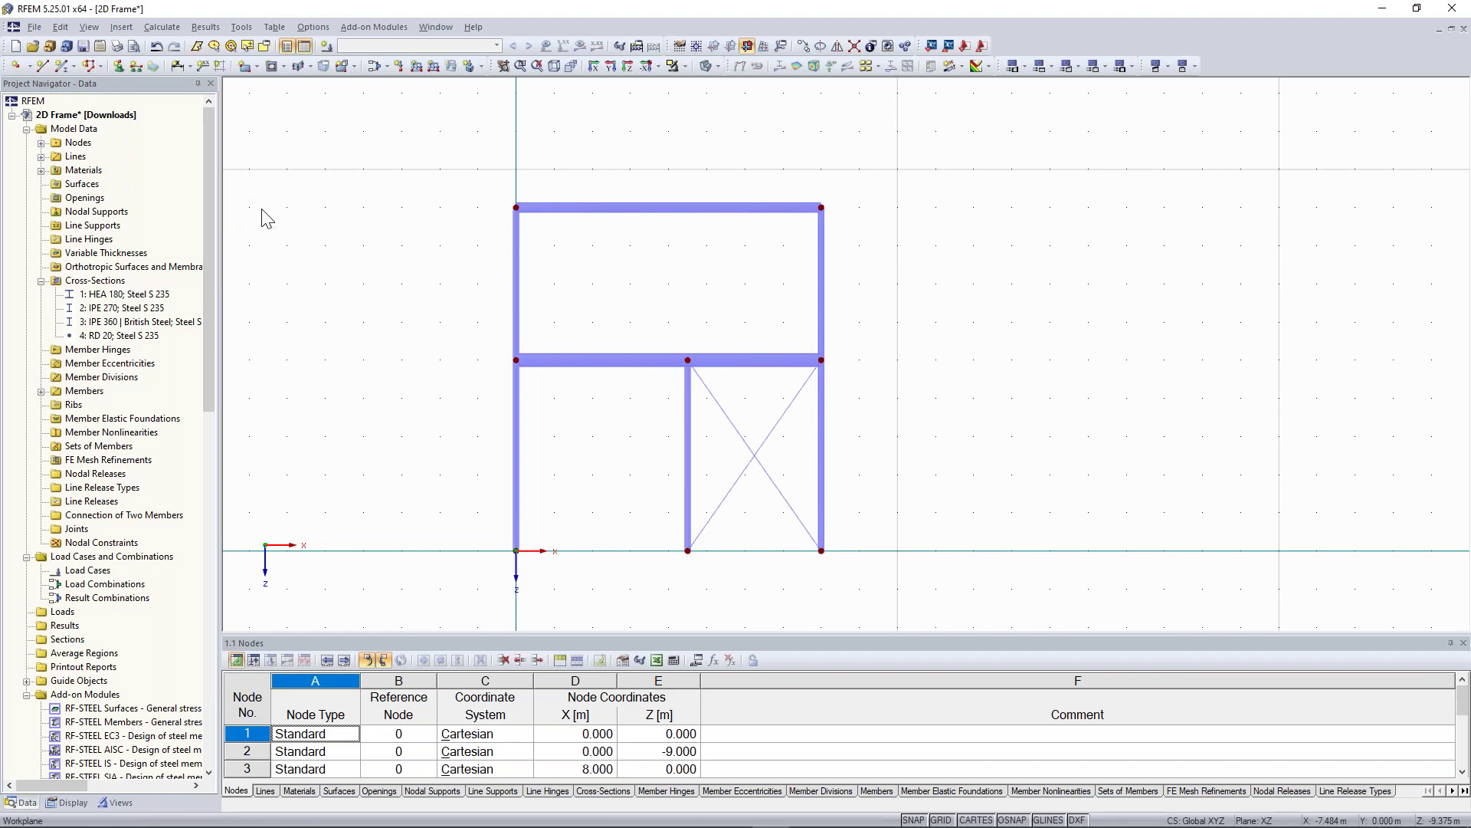
middle_click_drag(427, 274, 448, 262)
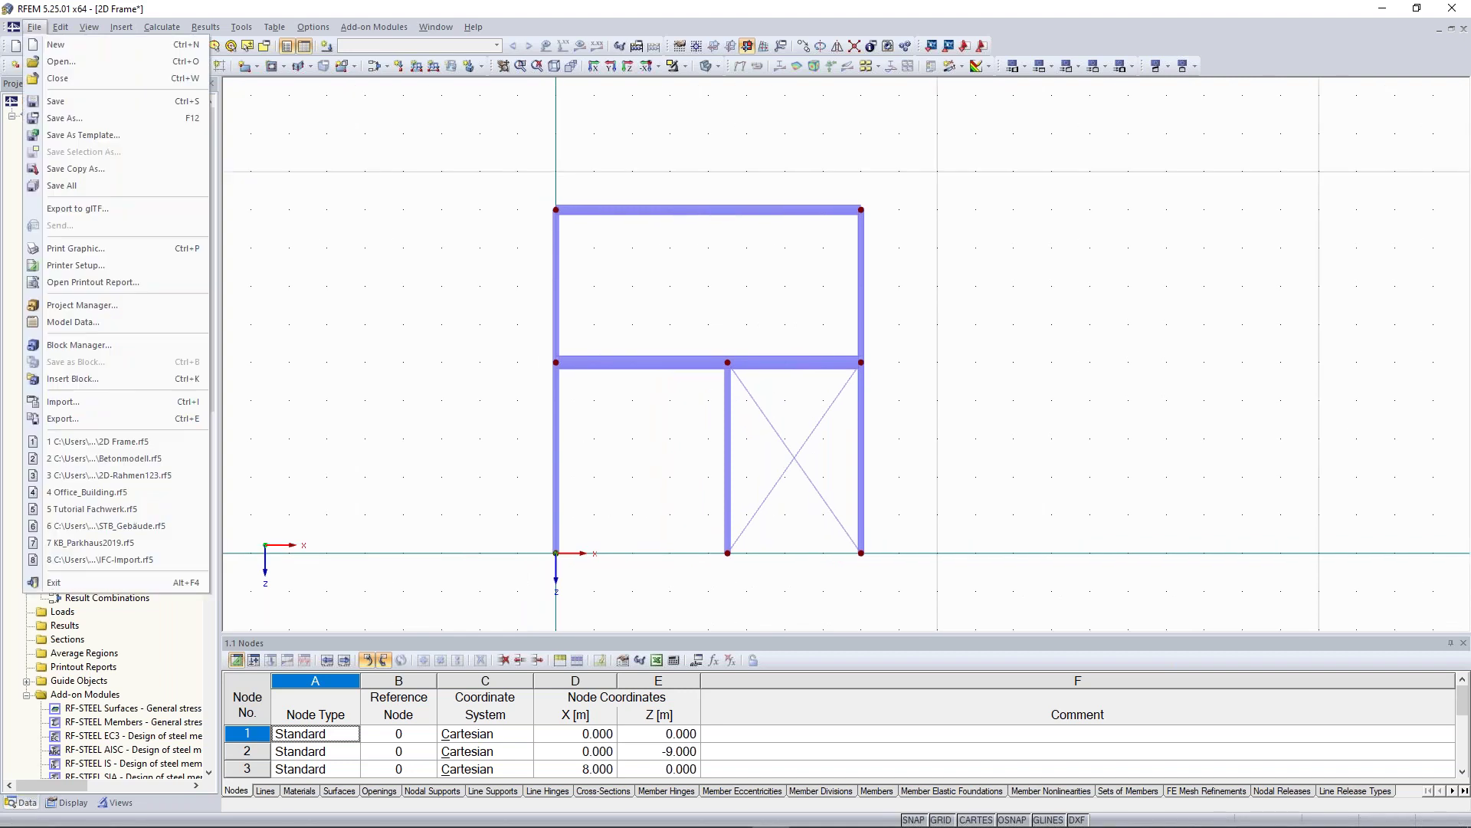
left_click(42, 28)
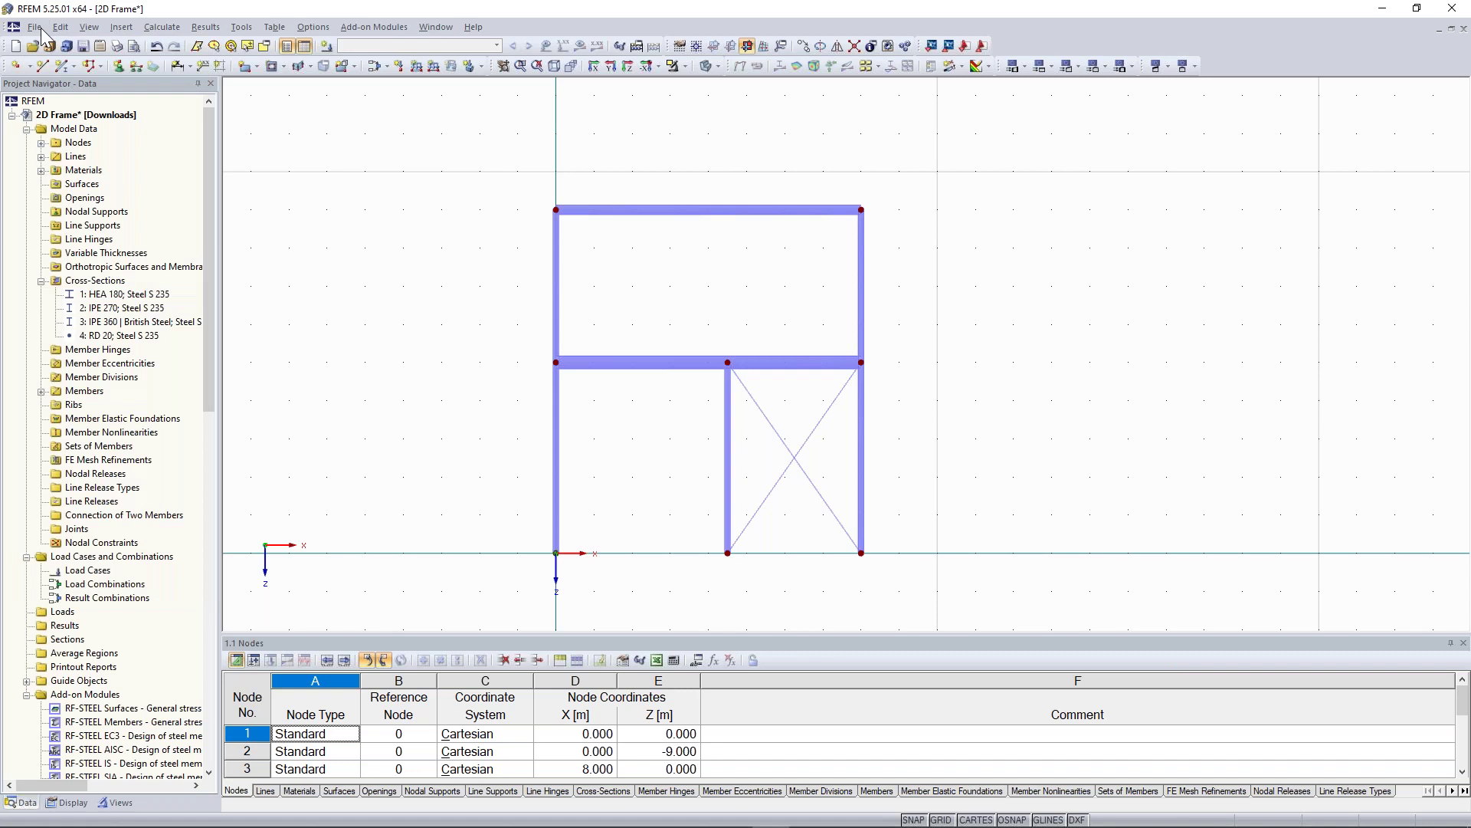
left_click(38, 27)
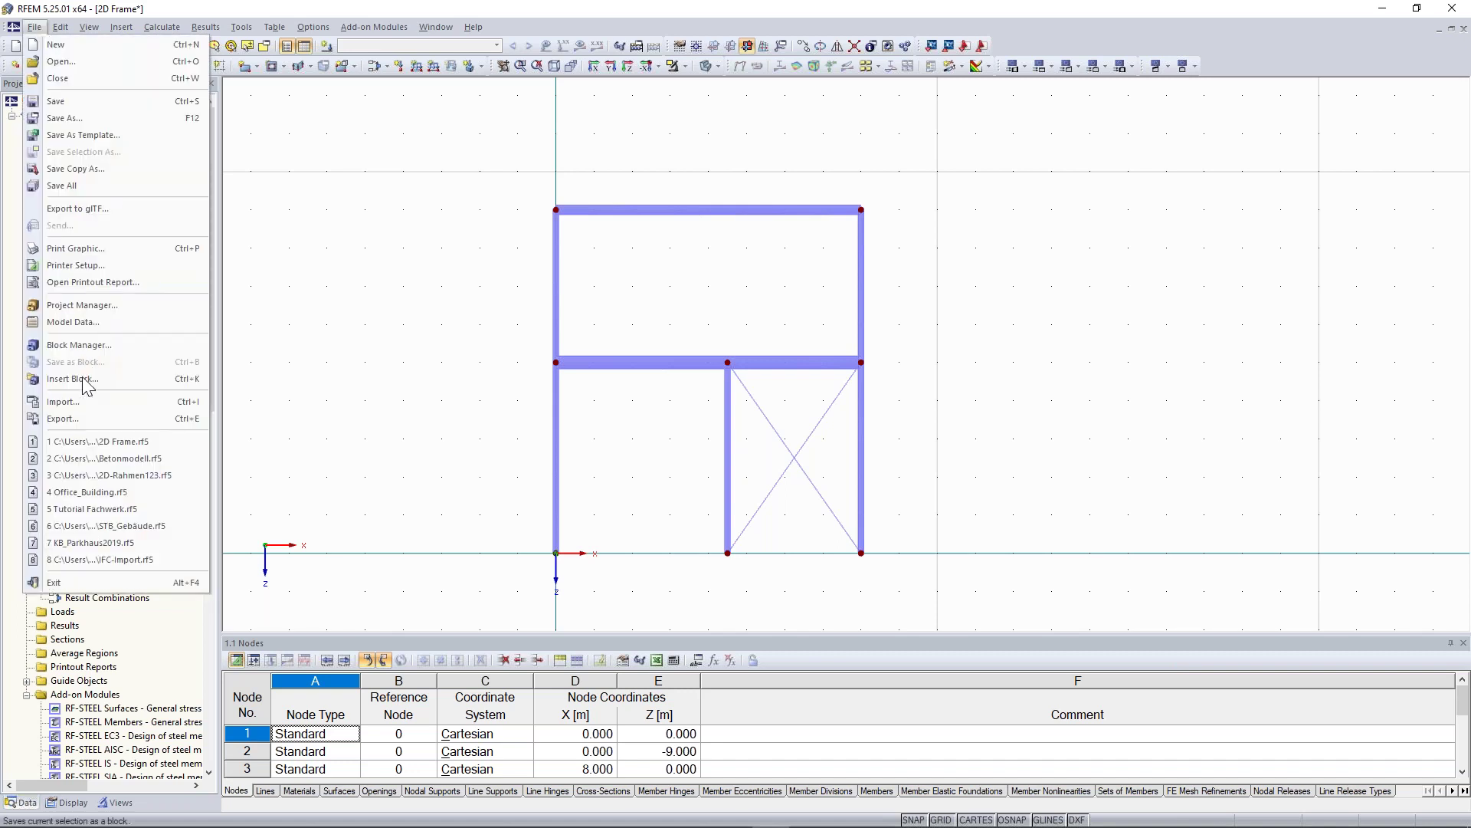
left_click(73, 401)
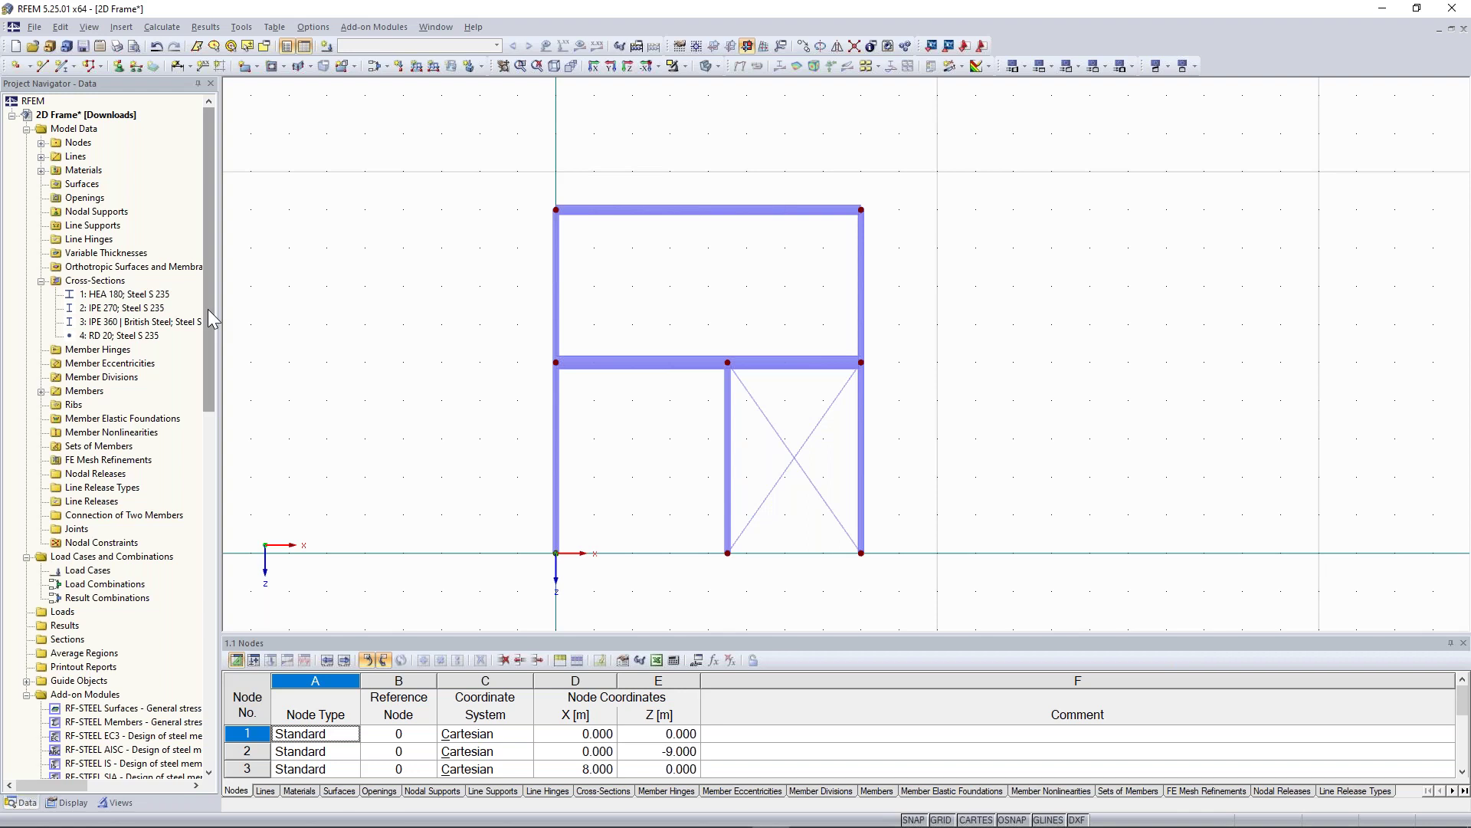
left_click_drag(209, 309, 208, 311)
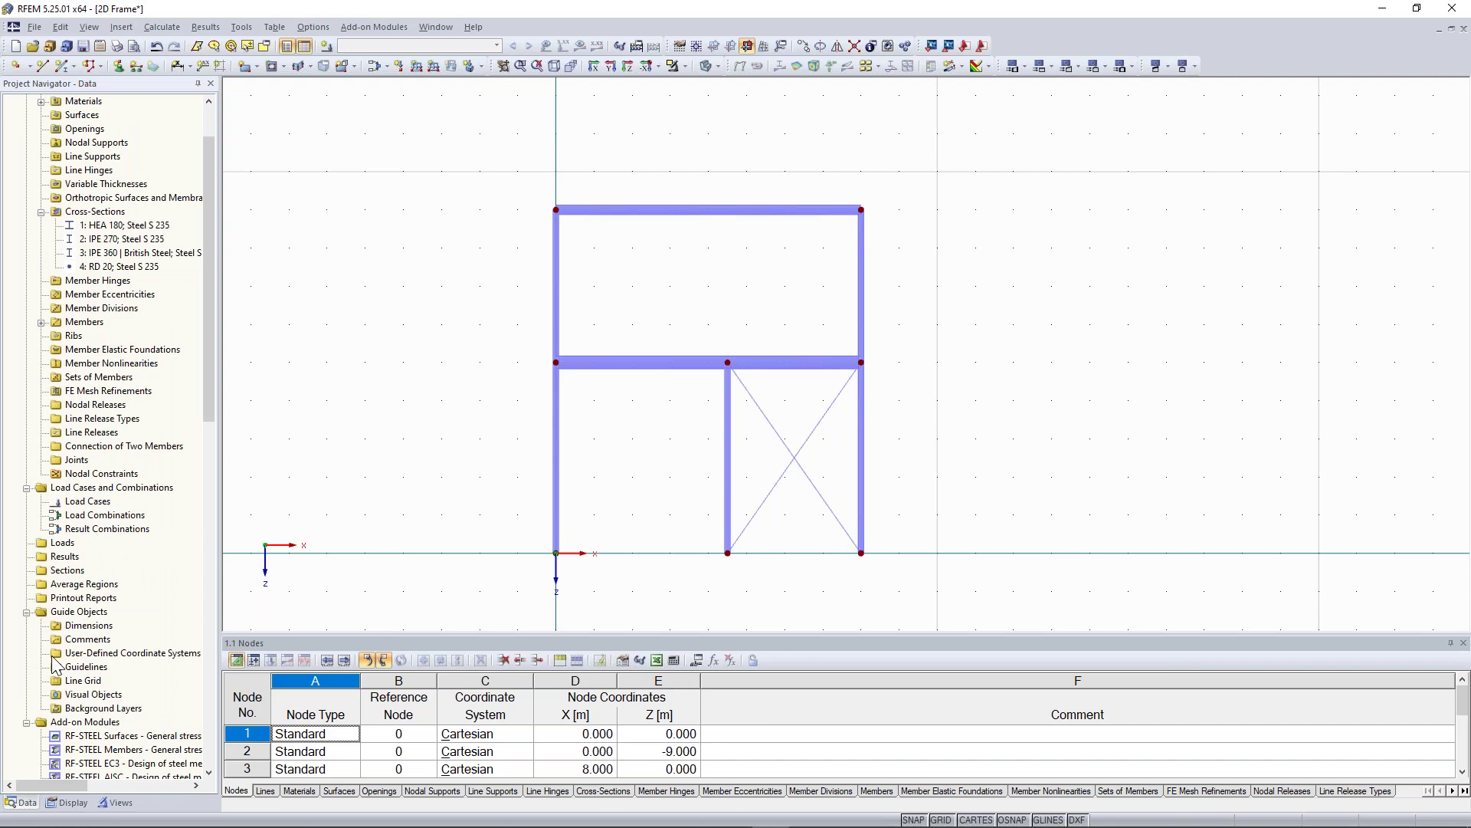
right_click(83, 696)
left_click(210, 413)
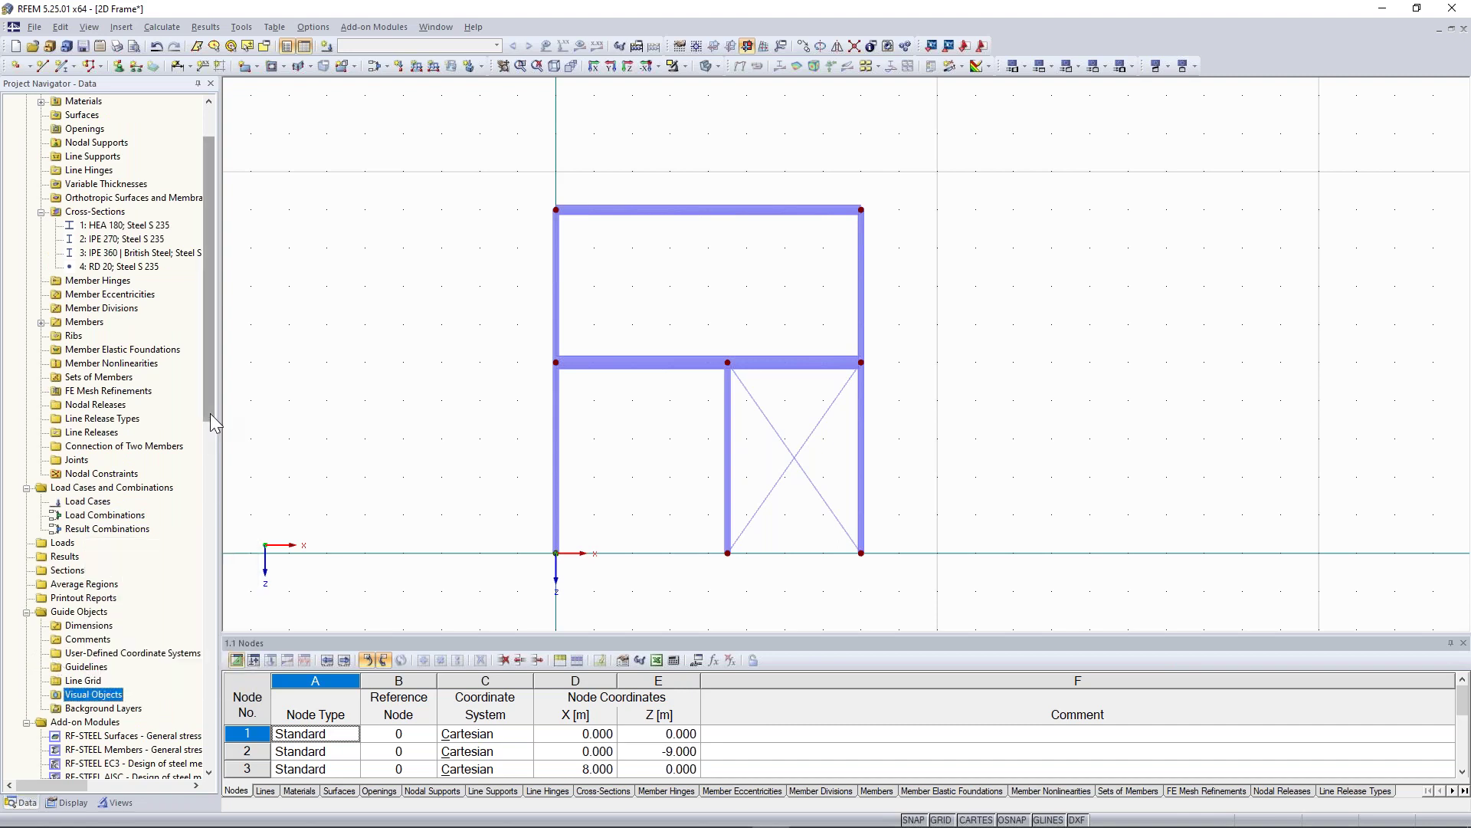
left_click(111, 708)
right_click(101, 710)
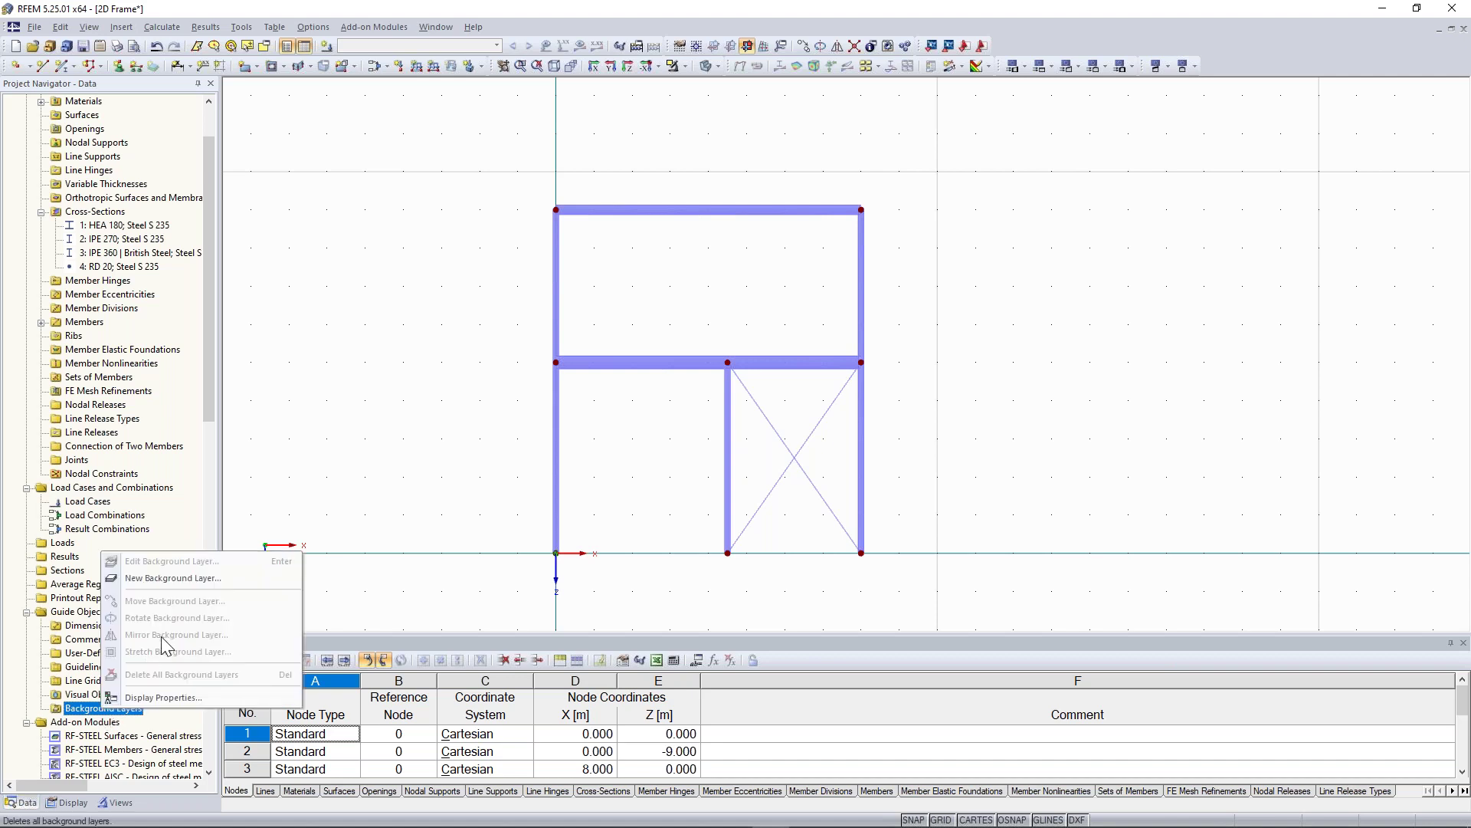
left_click(199, 579)
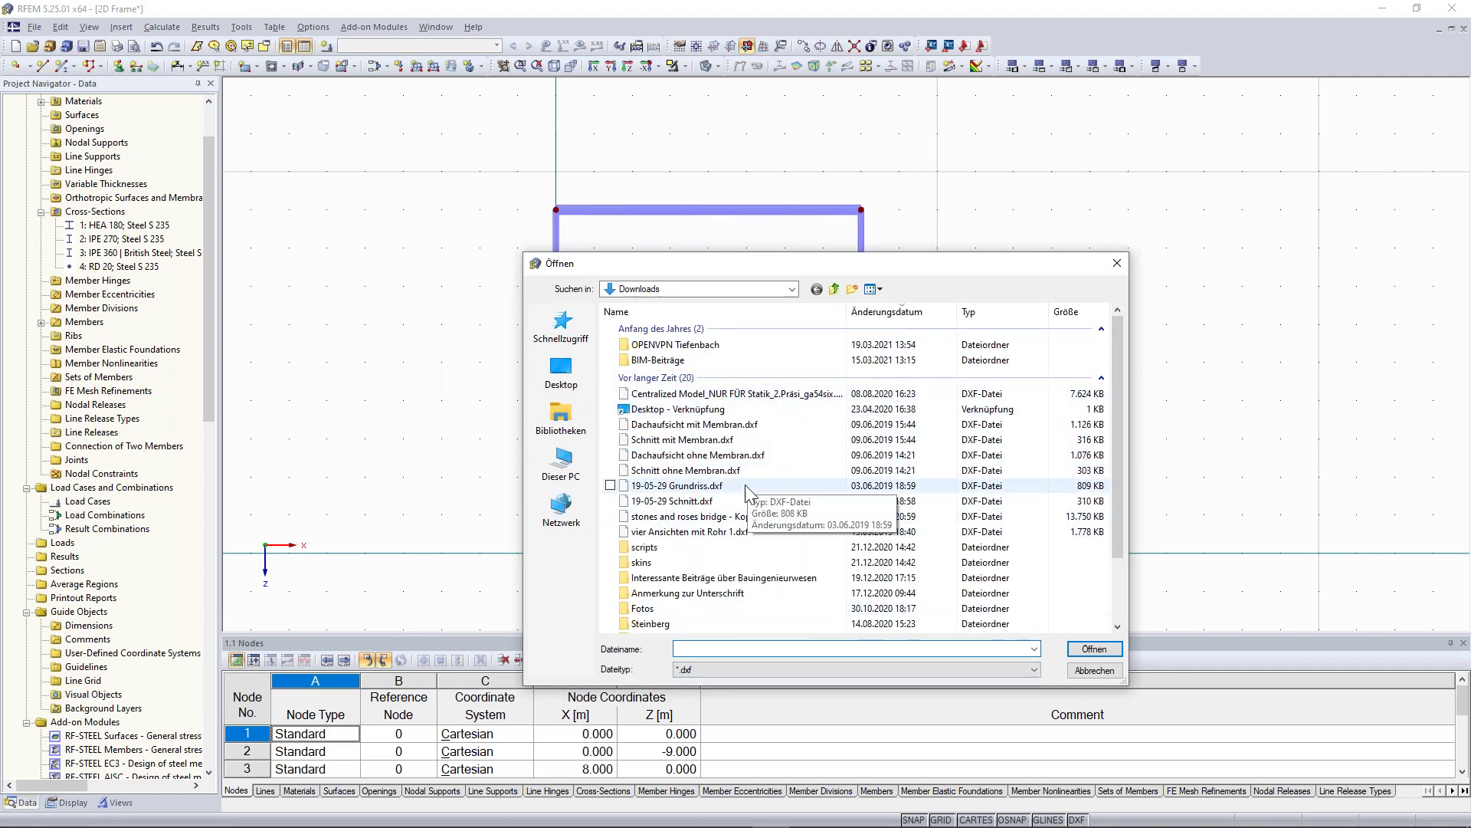
left_click(1117, 263)
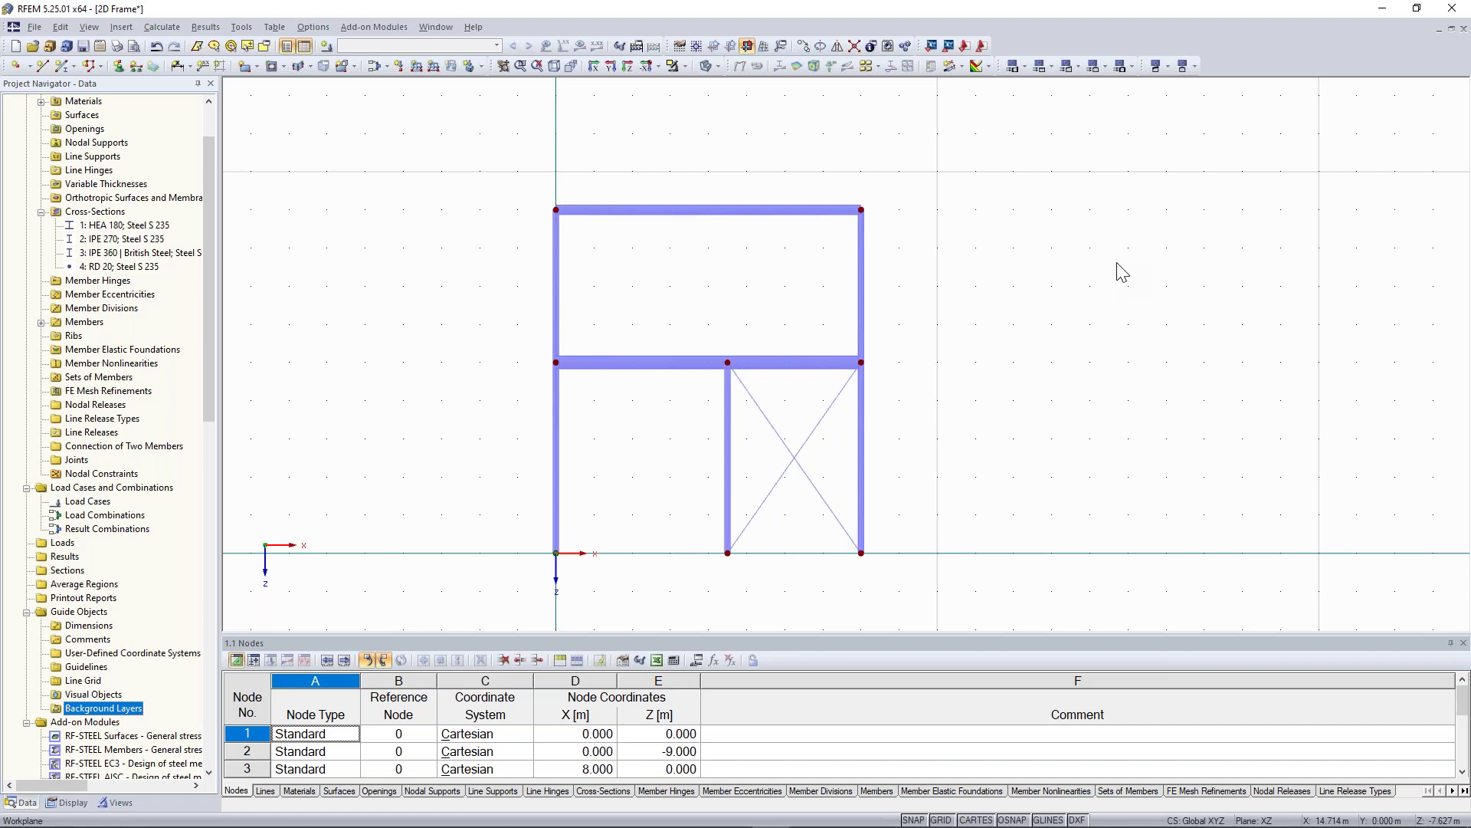
left_click(1025, 308)
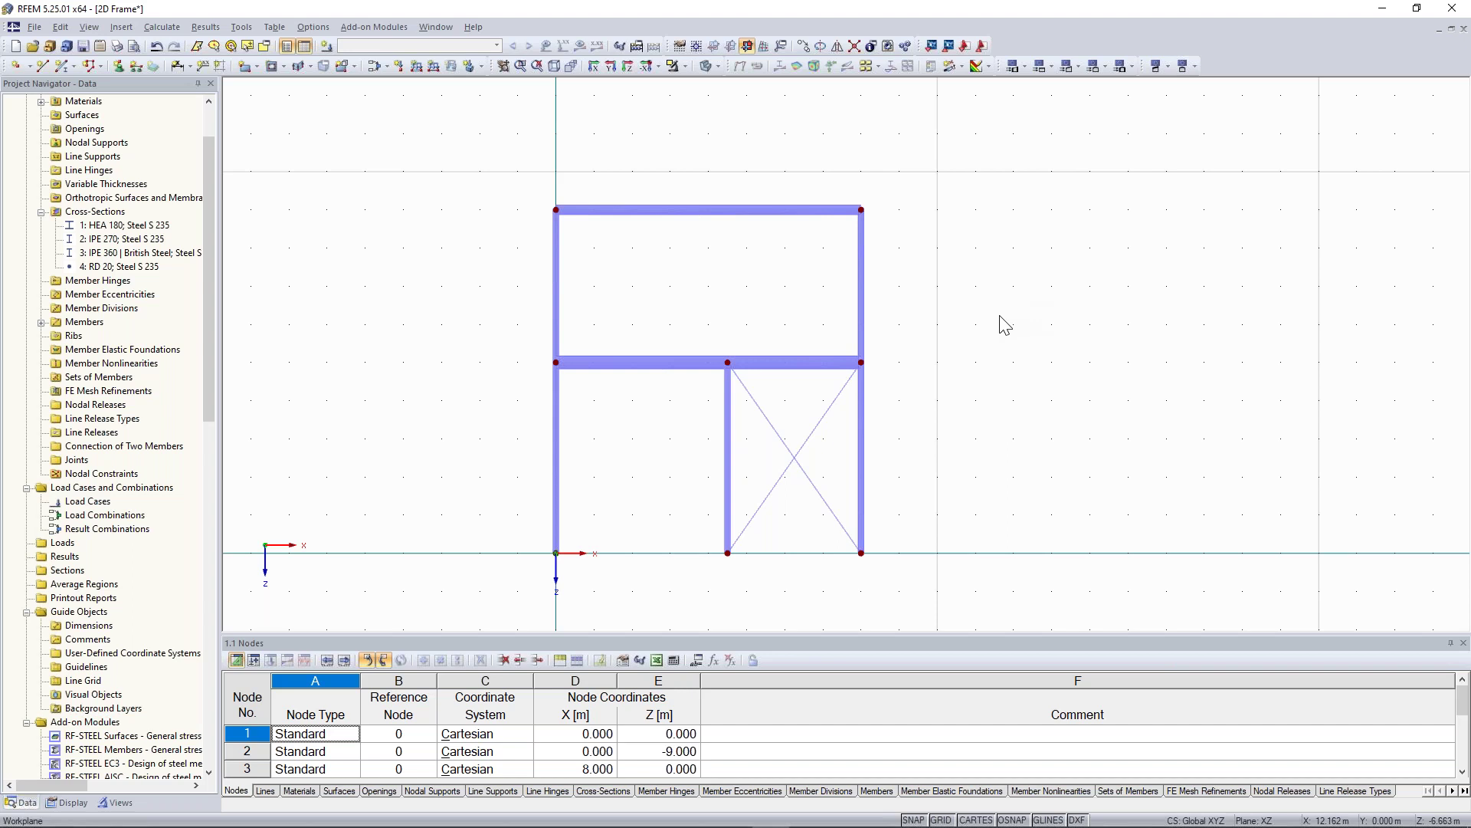
scroll(969, 358, "down", 1)
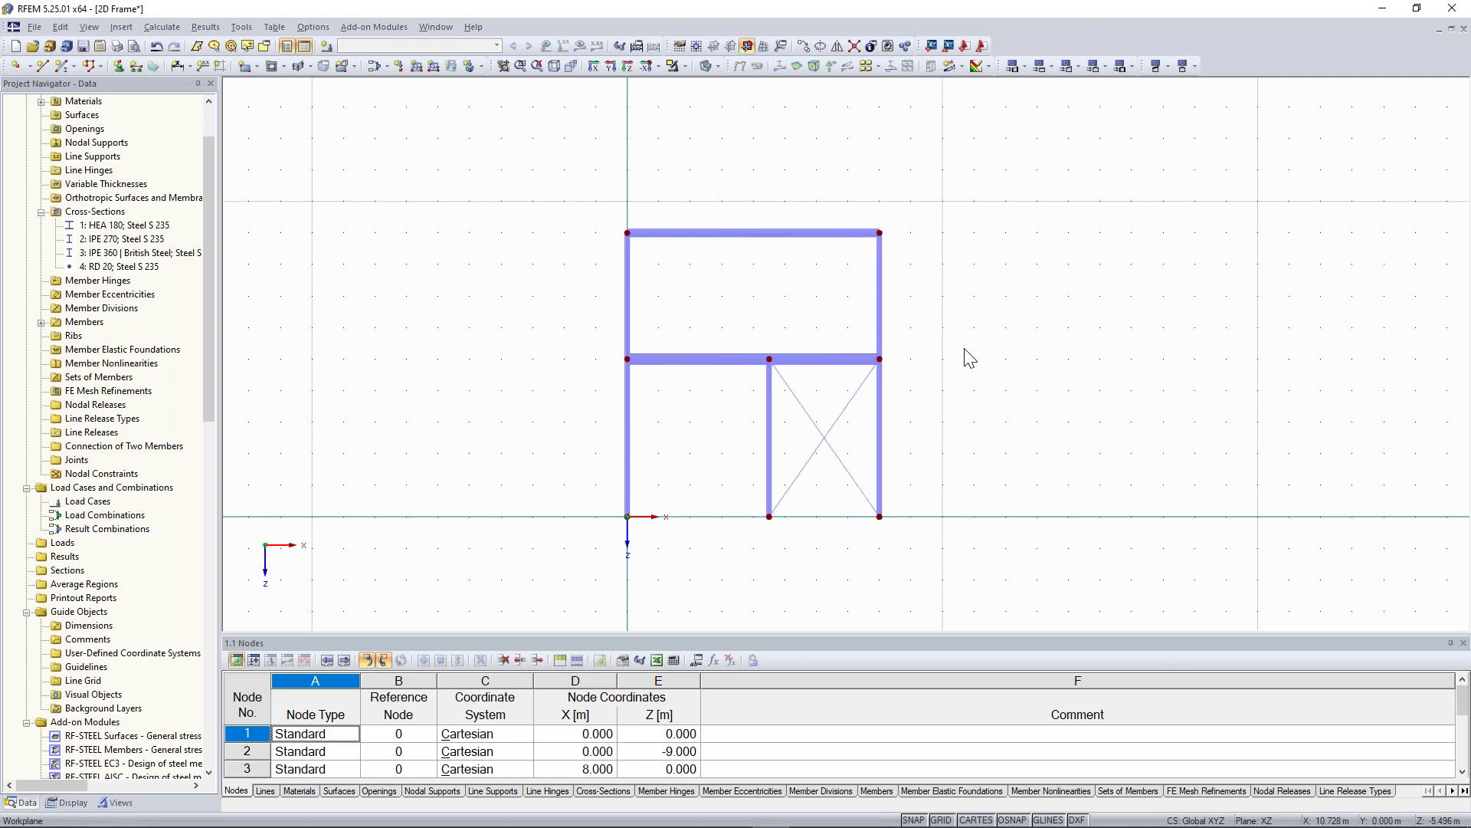
middle_click_drag(969, 358, 979, 386)
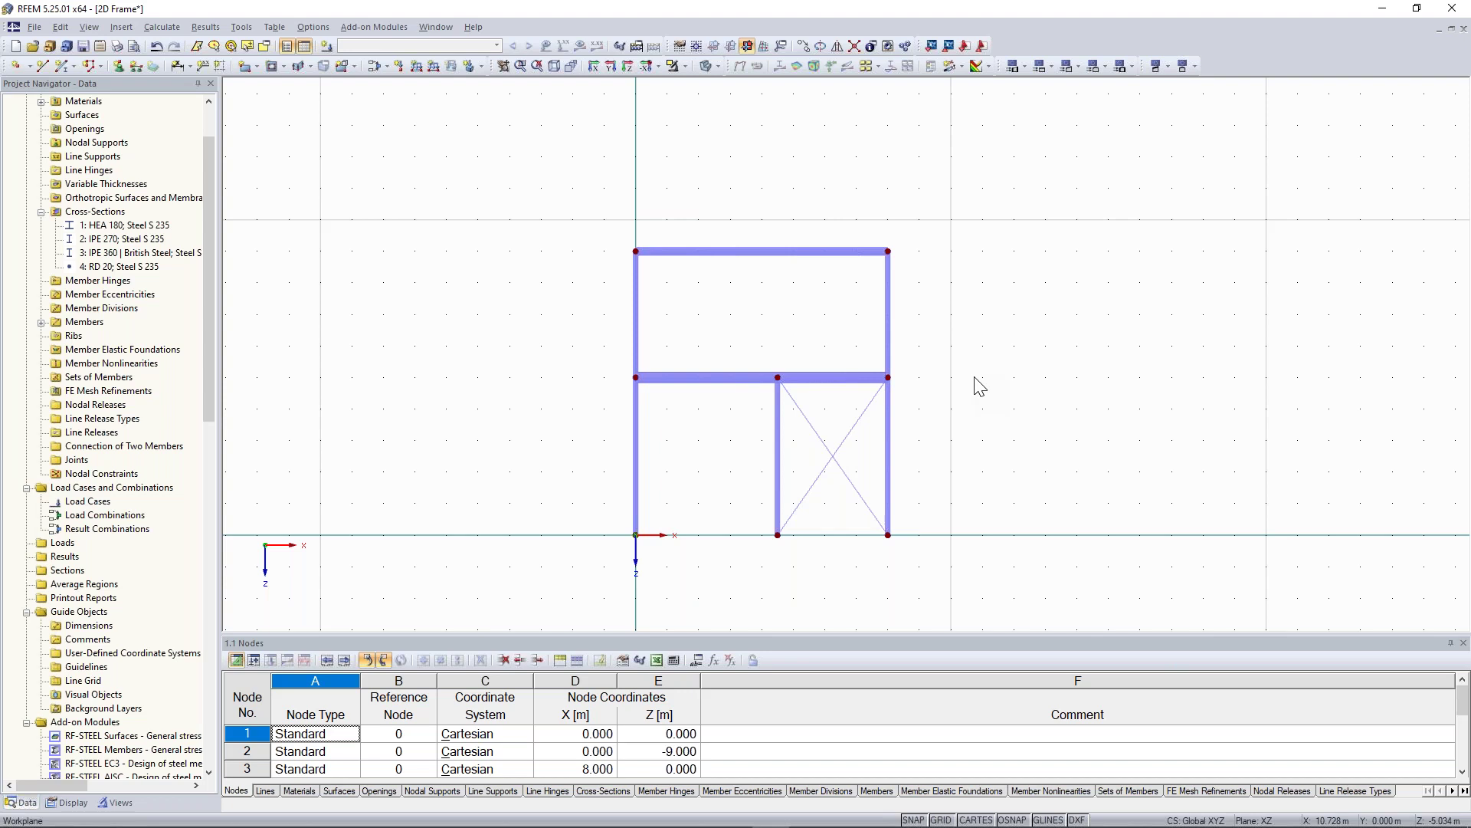
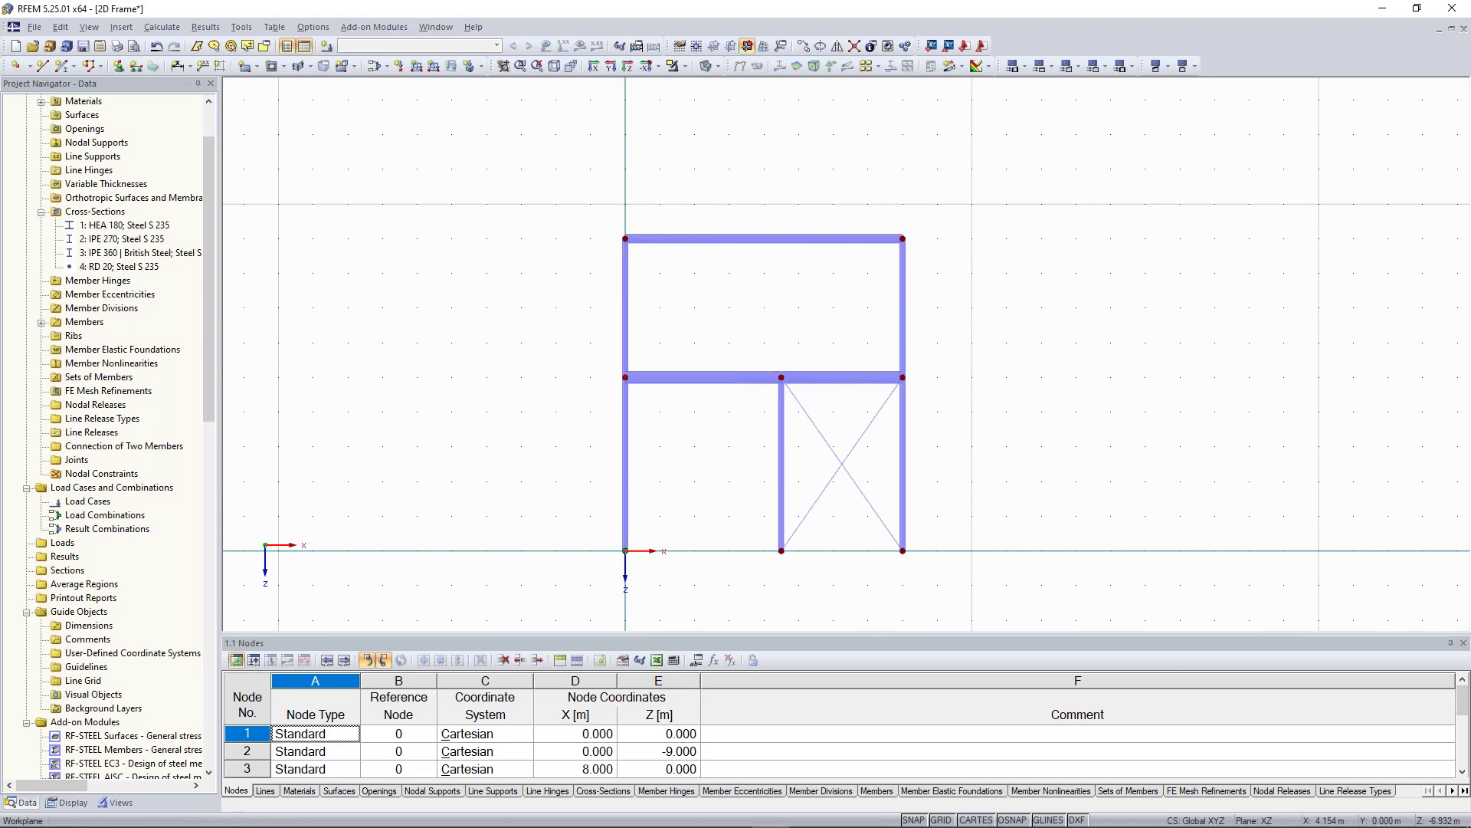
- Open the left segment of the intermediate IPE 360 beam for editing and start a new hinge for its member start
scroll(716, 315, "up", 3)
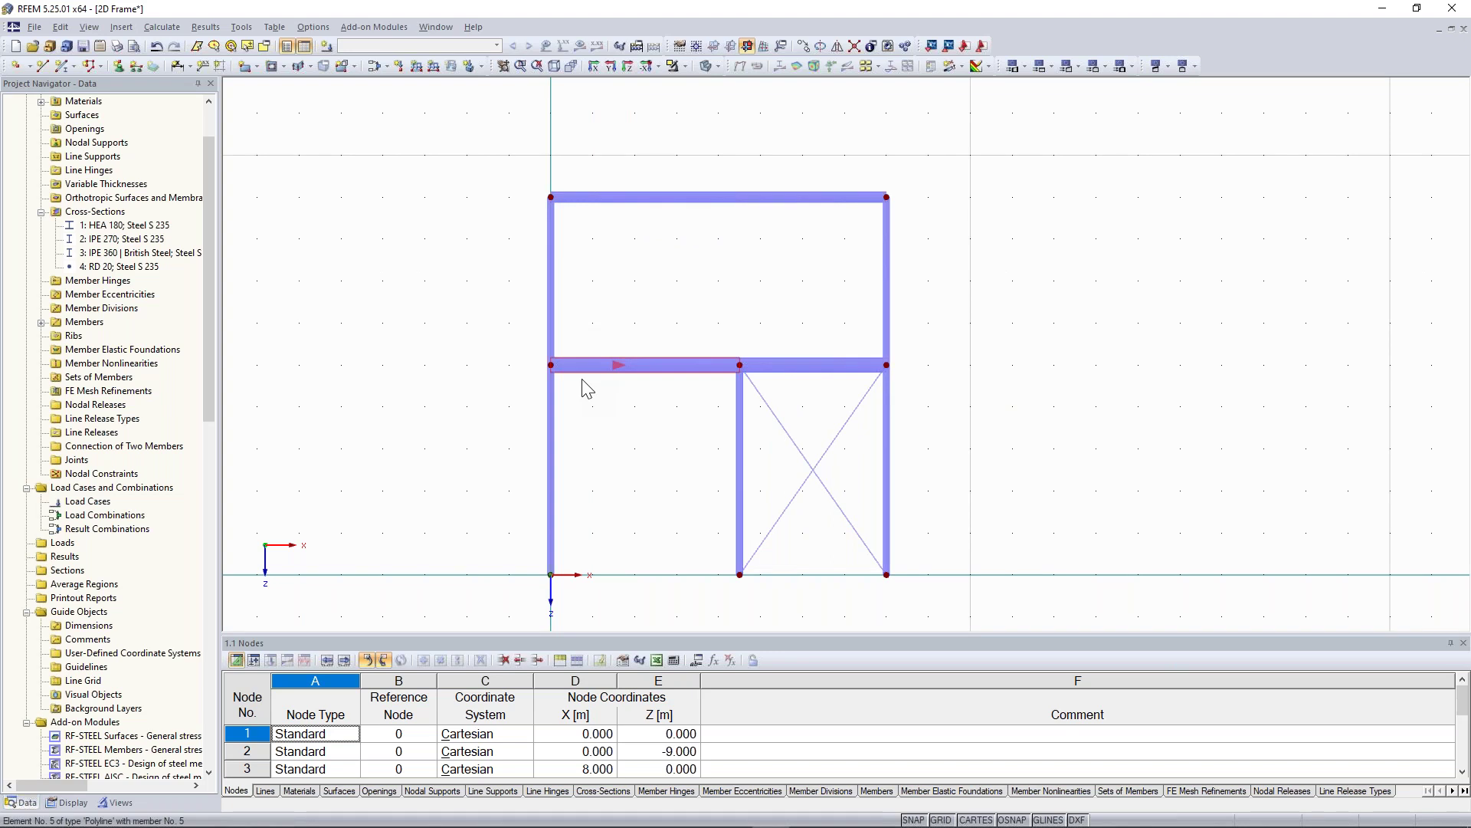
scroll(637, 420, "up", 2)
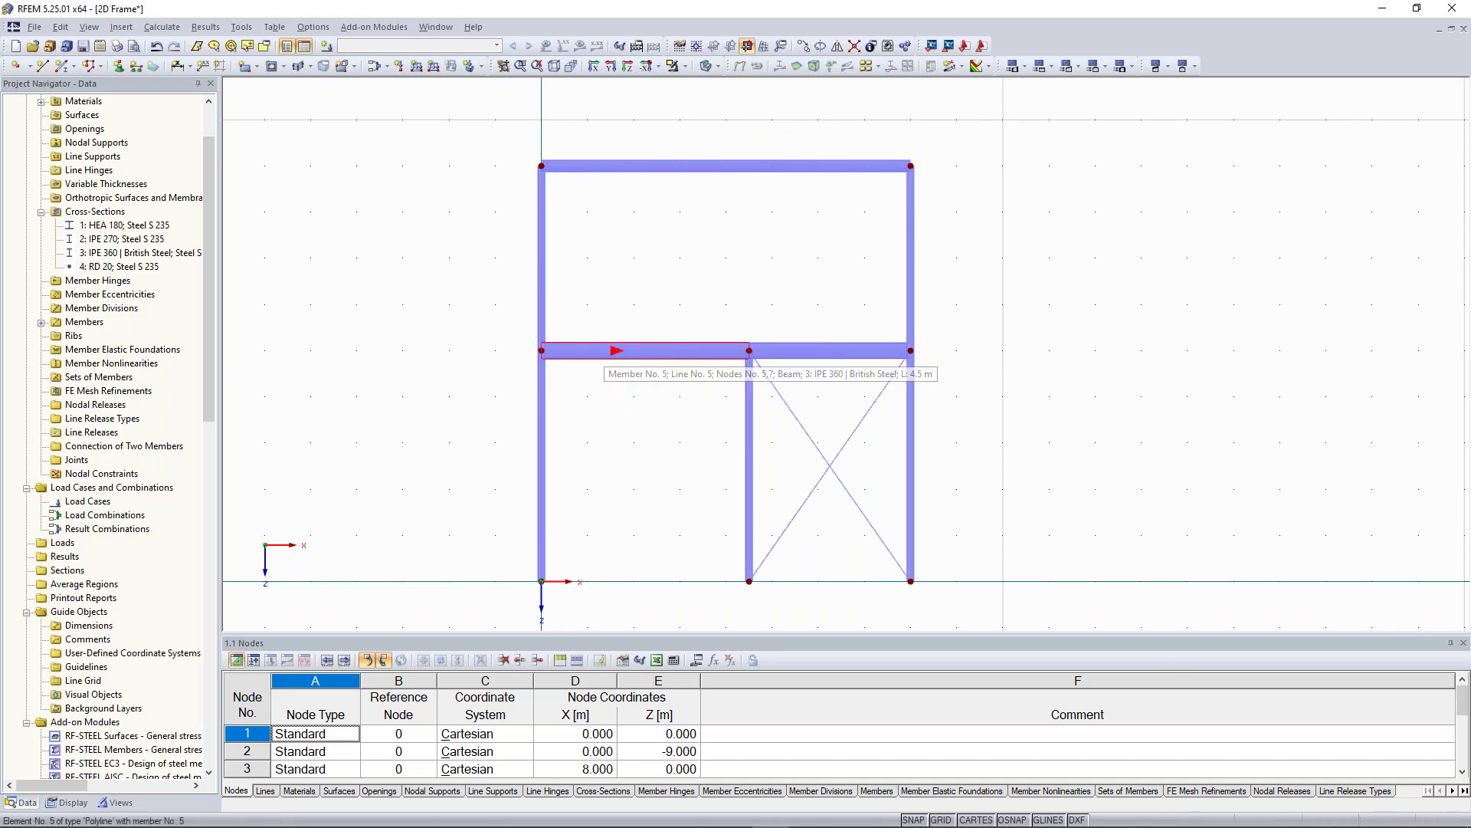
scroll(632, 420, "down", 1)
mouse_move(632, 420)
middle_mouse_down()
mouse_move(607, 420)
mouse_move(637, 397)
middle_mouse_up()
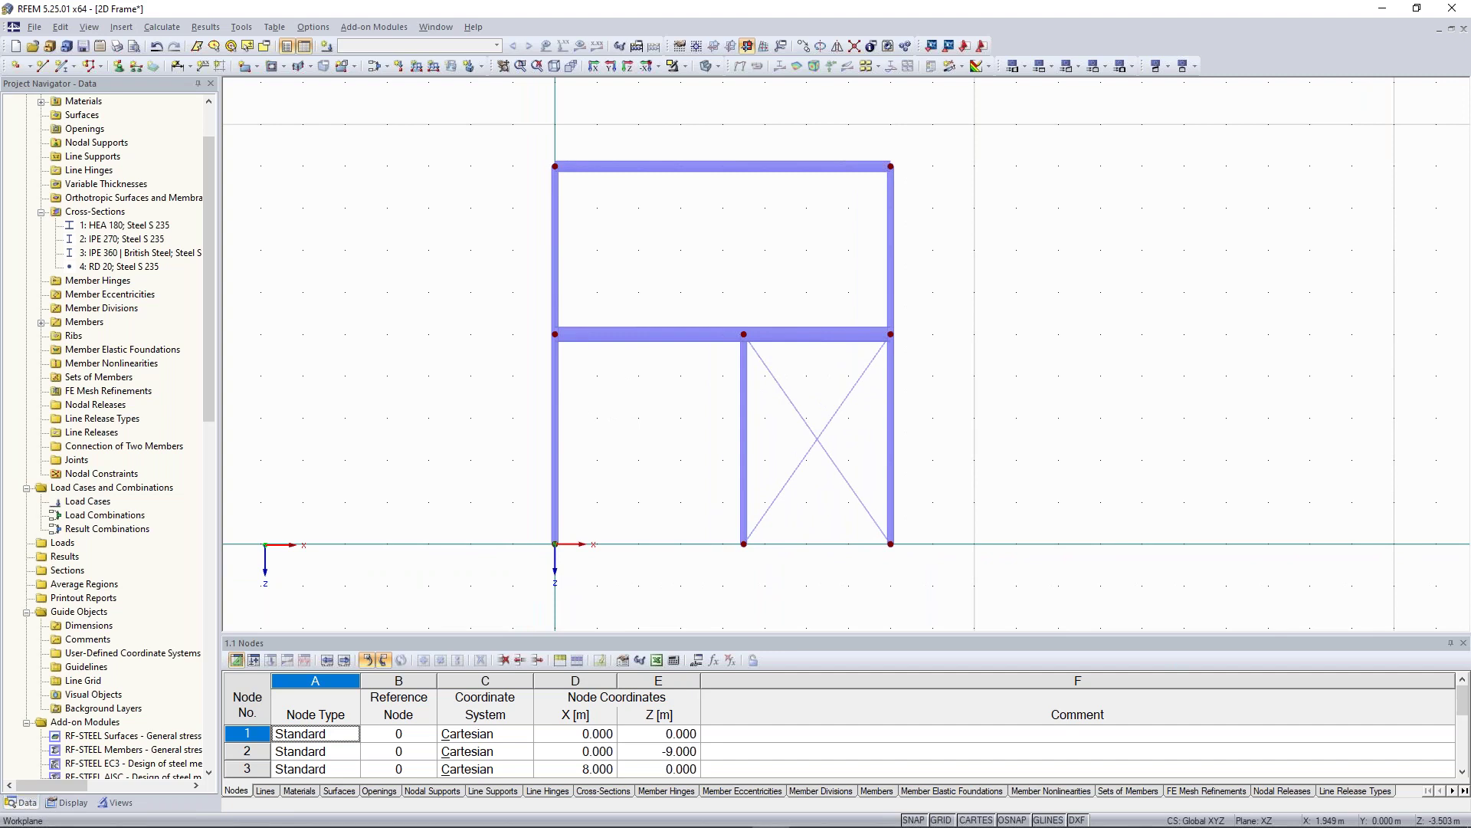
scroll(594, 332, "up", 1)
middle_click_drag(608, 302, 628, 286)
scroll(627, 291, "up", 1)
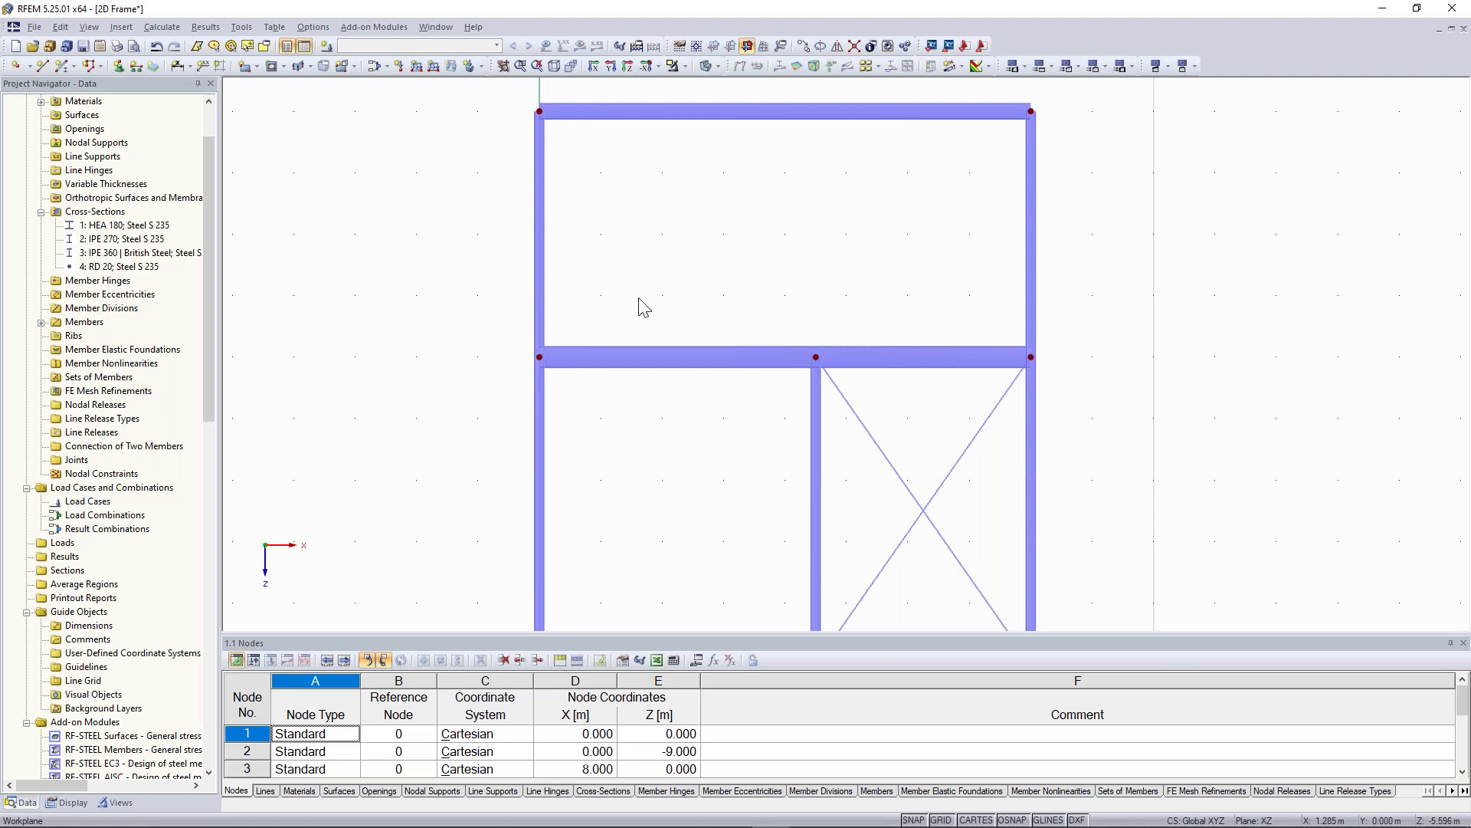
scroll(626, 313, "down", 1)
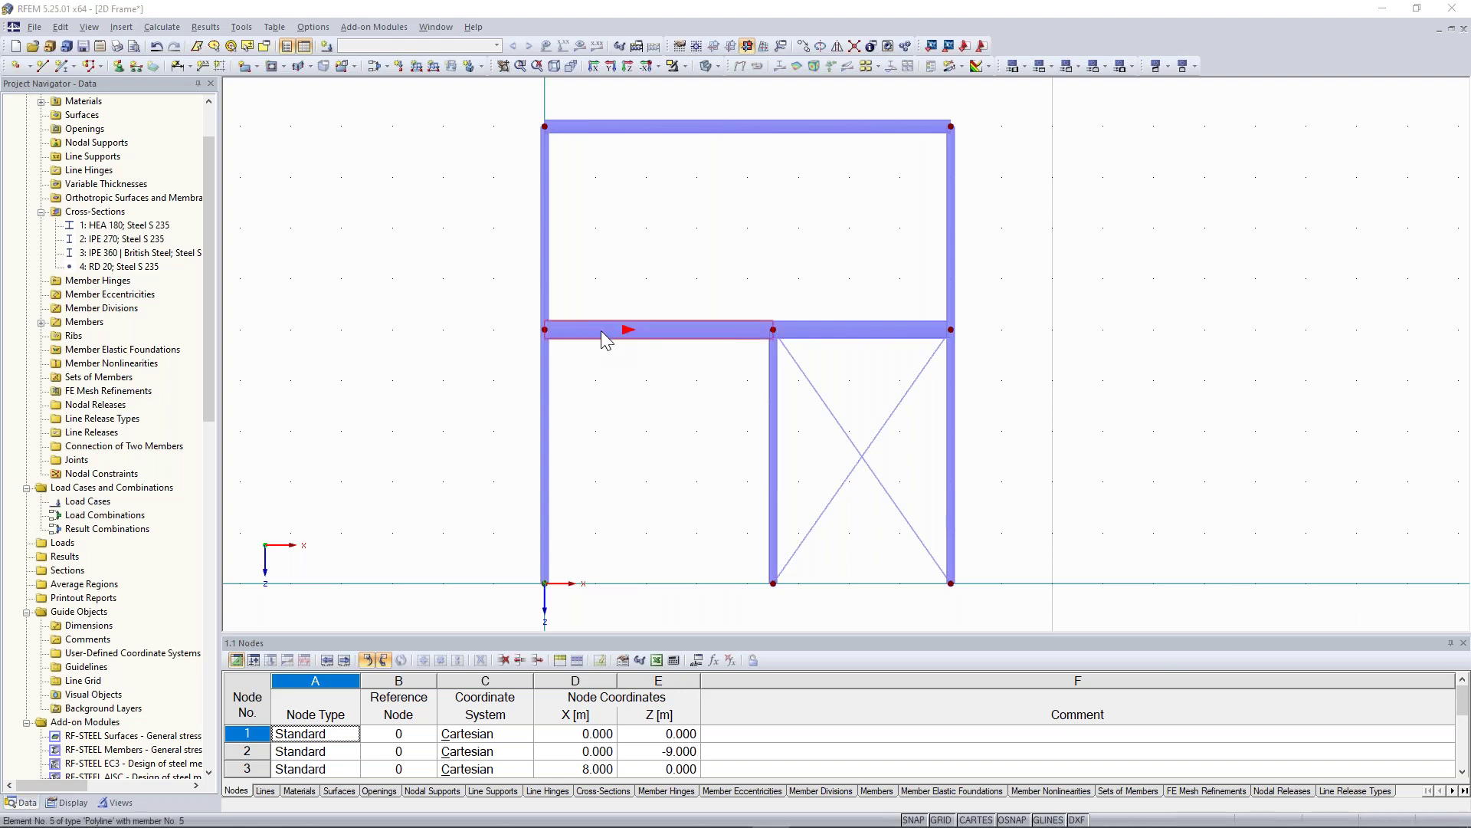
double_click(605, 339)
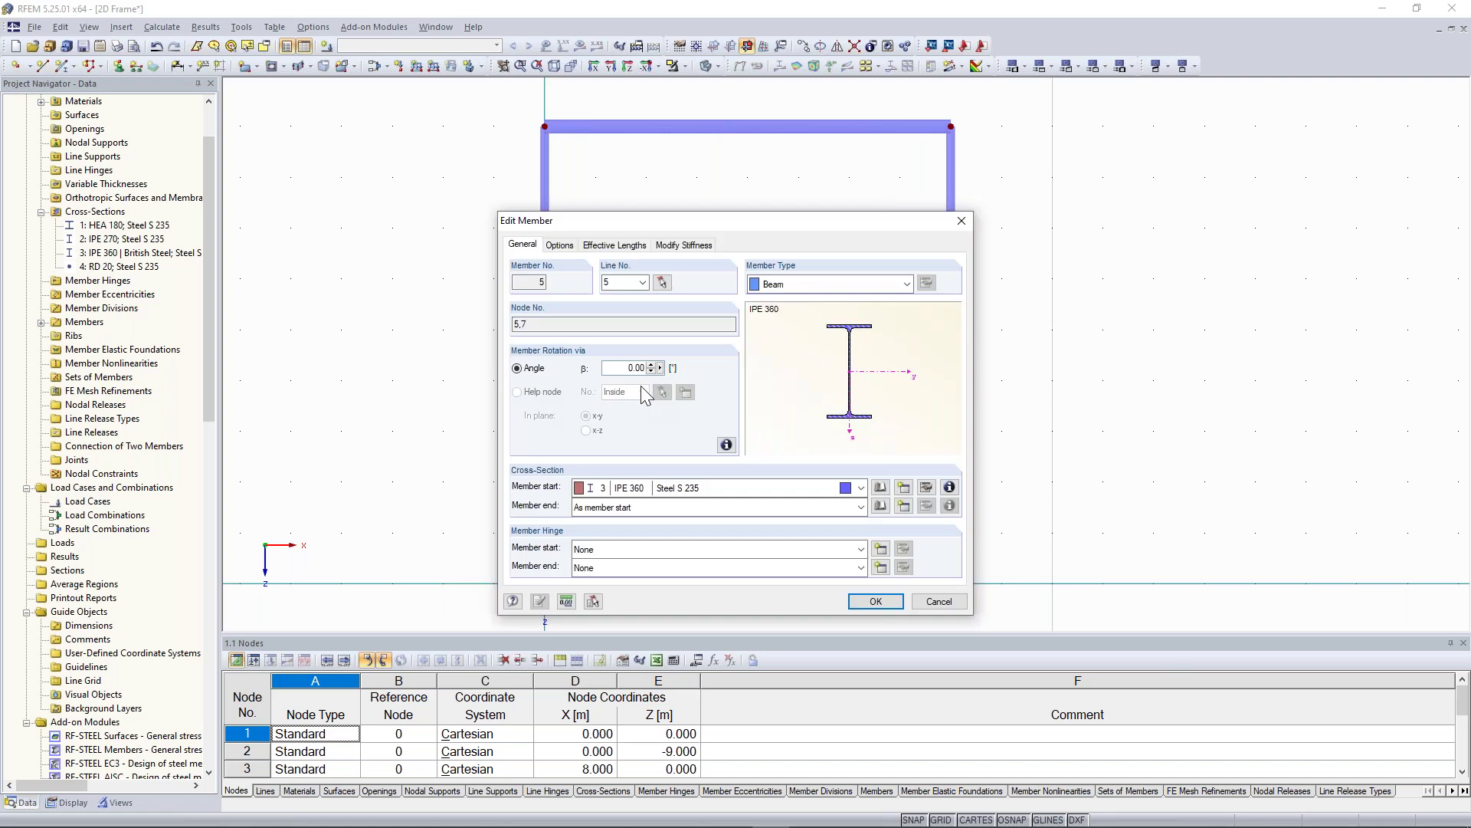
left_click_drag(668, 226, 663, 201)
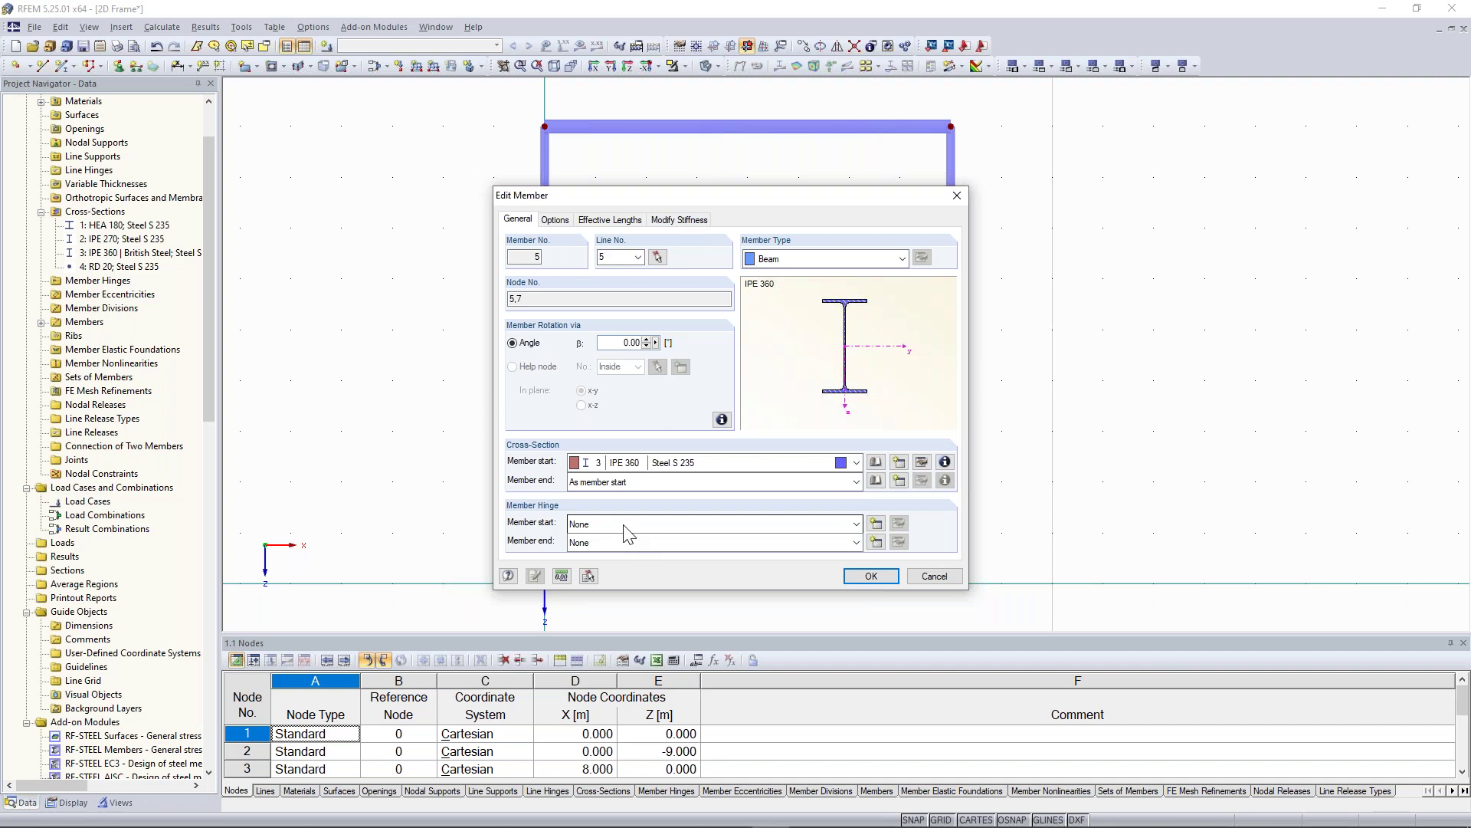
left_click(878, 523)
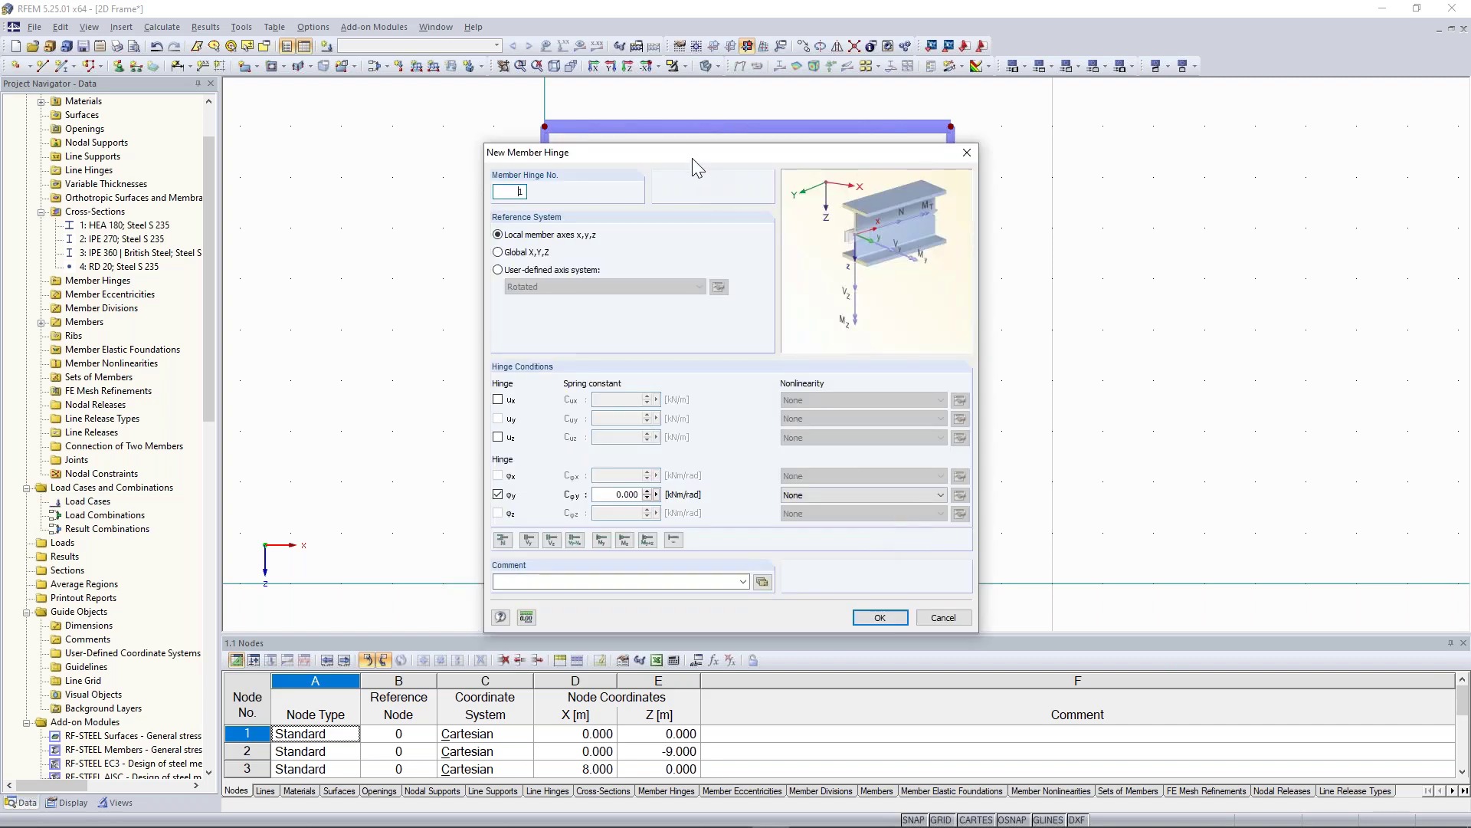
left_click_drag(688, 146, 684, 127)
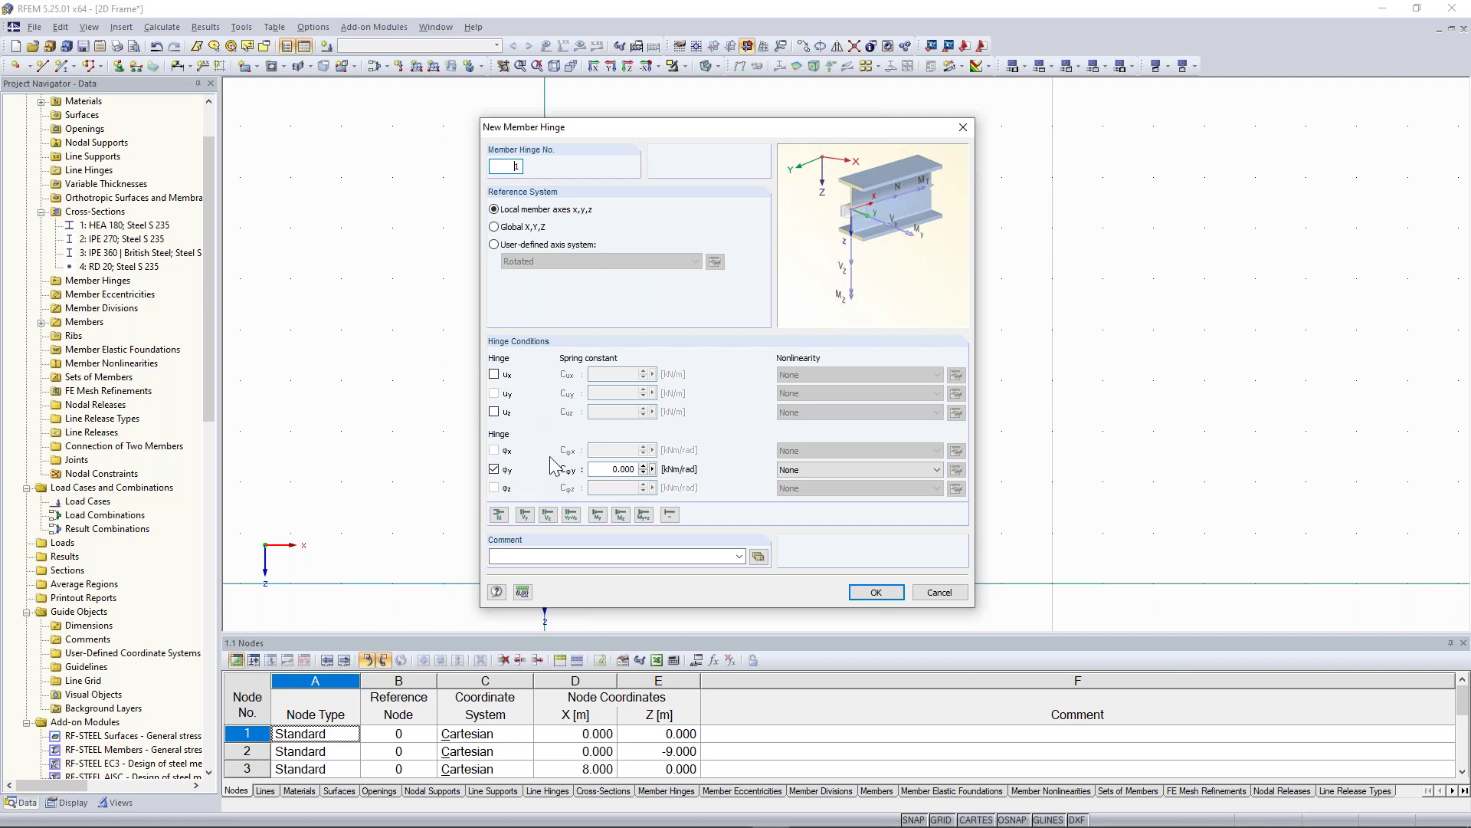
- Try out the hinge's individual φy, uz and ux releases and the preset hinge types for axial and shear force
left_click(493, 469)
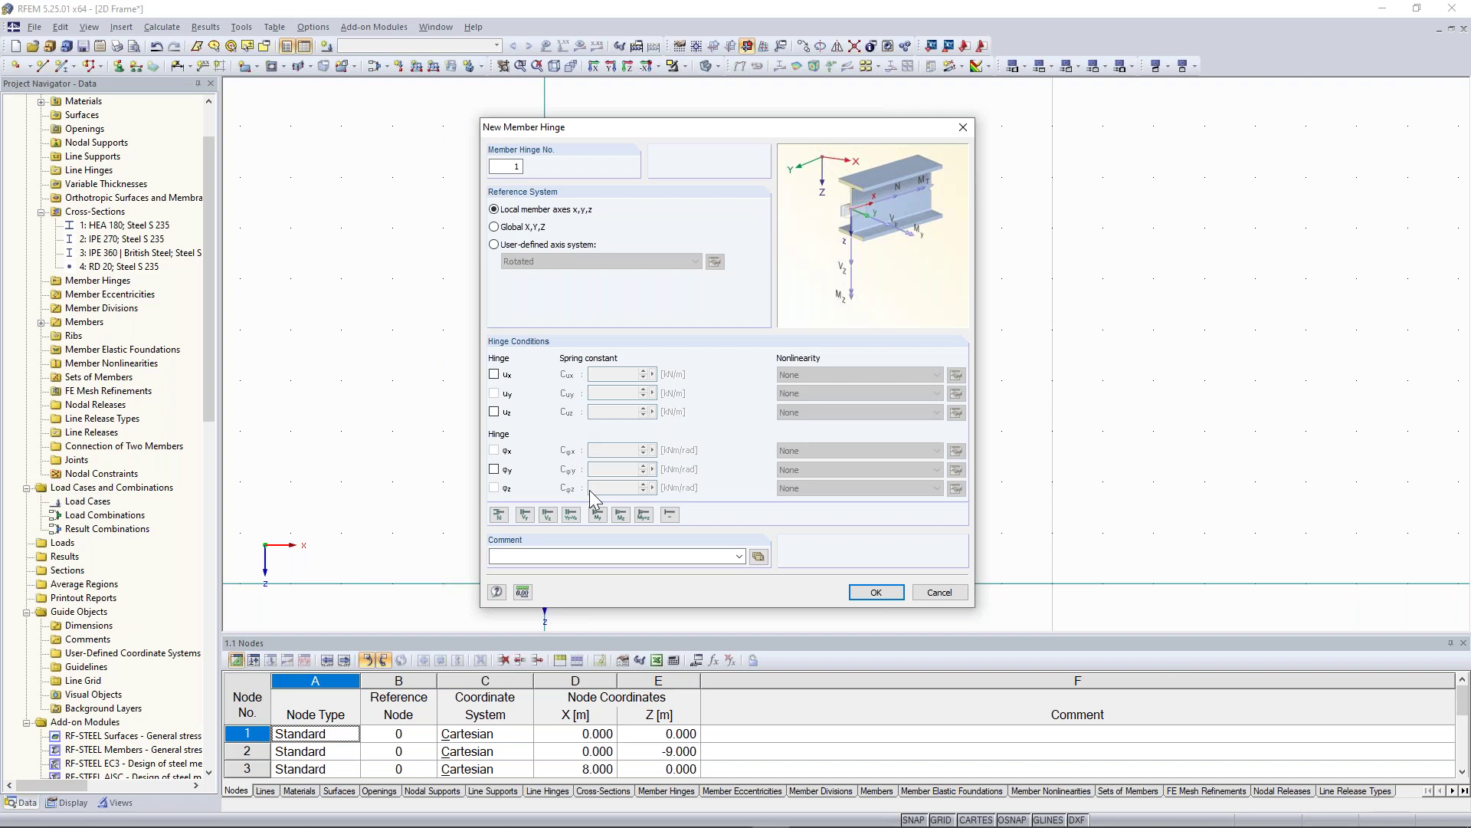
left_click(494, 412)
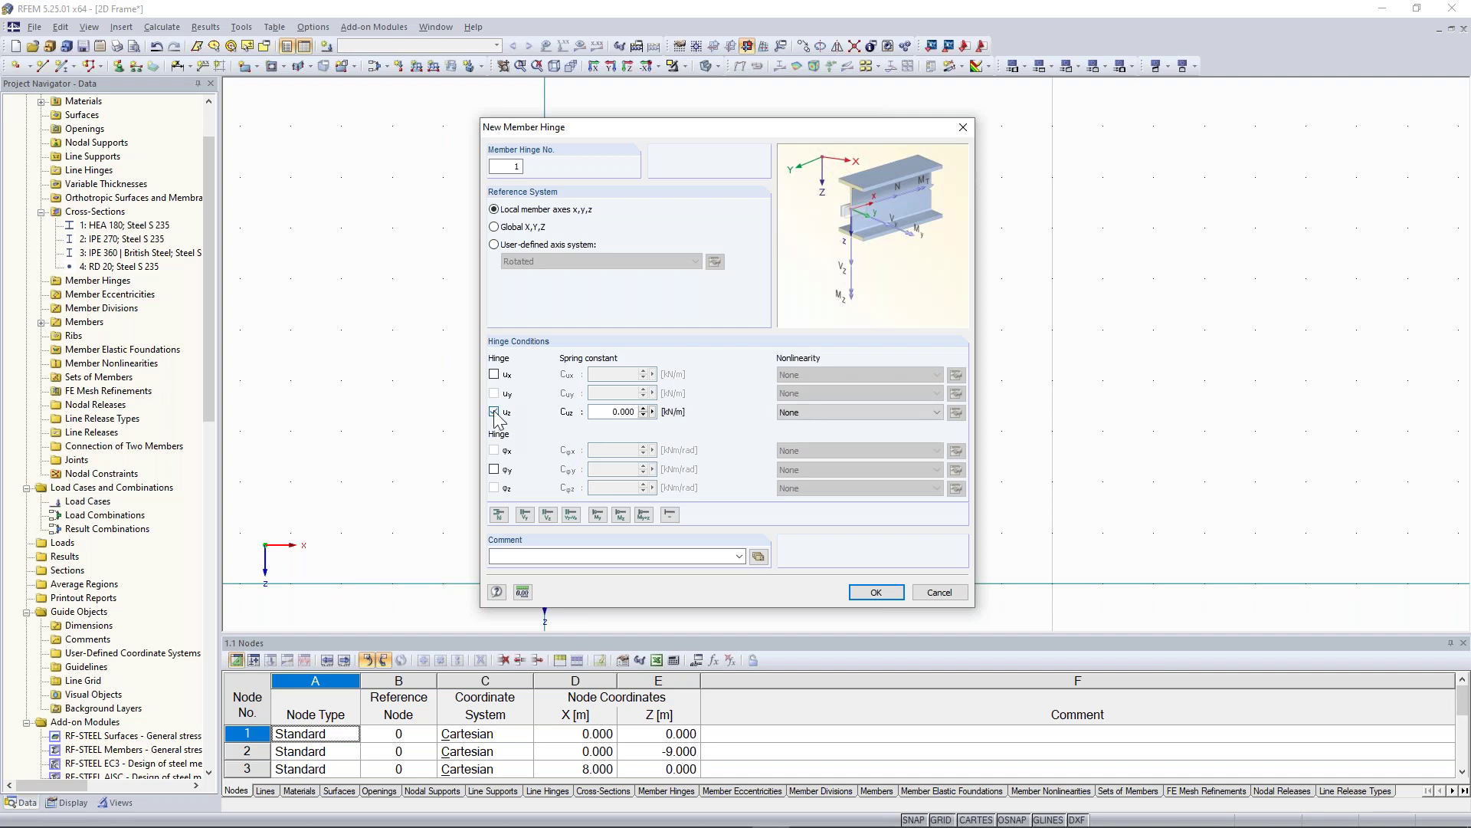
left_click(495, 413)
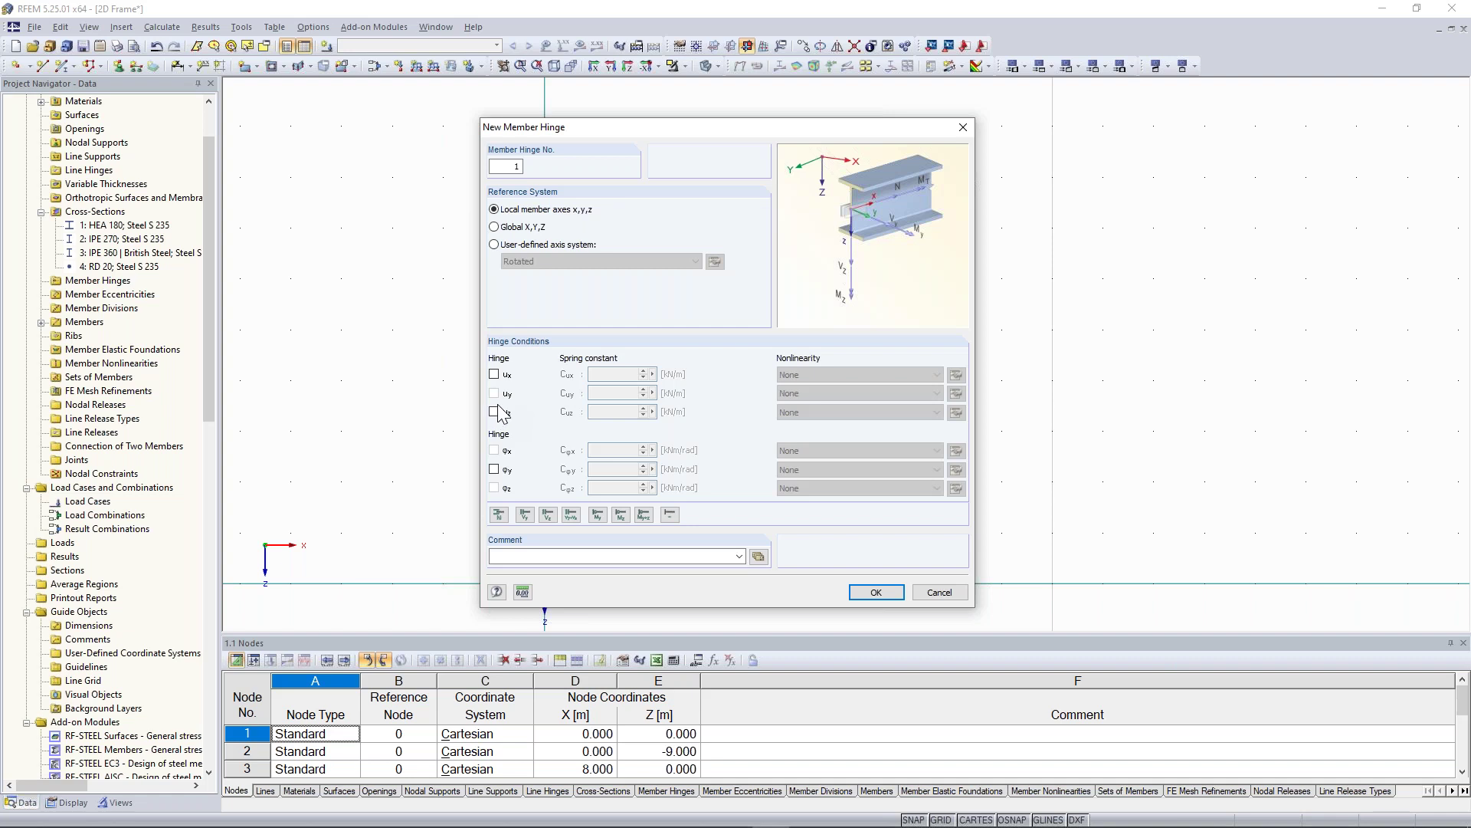
left_click(495, 375)
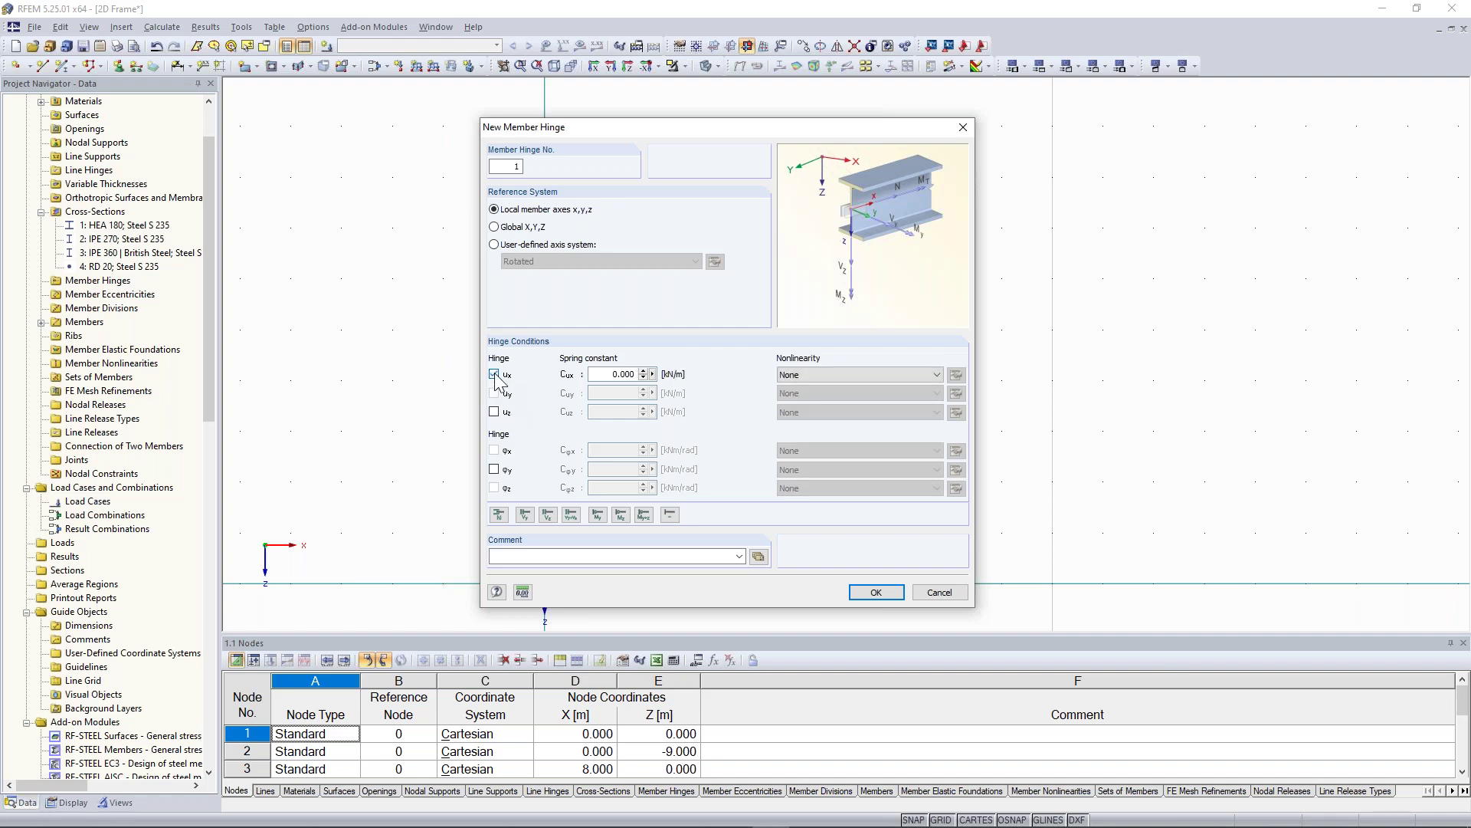
left_click(494, 374)
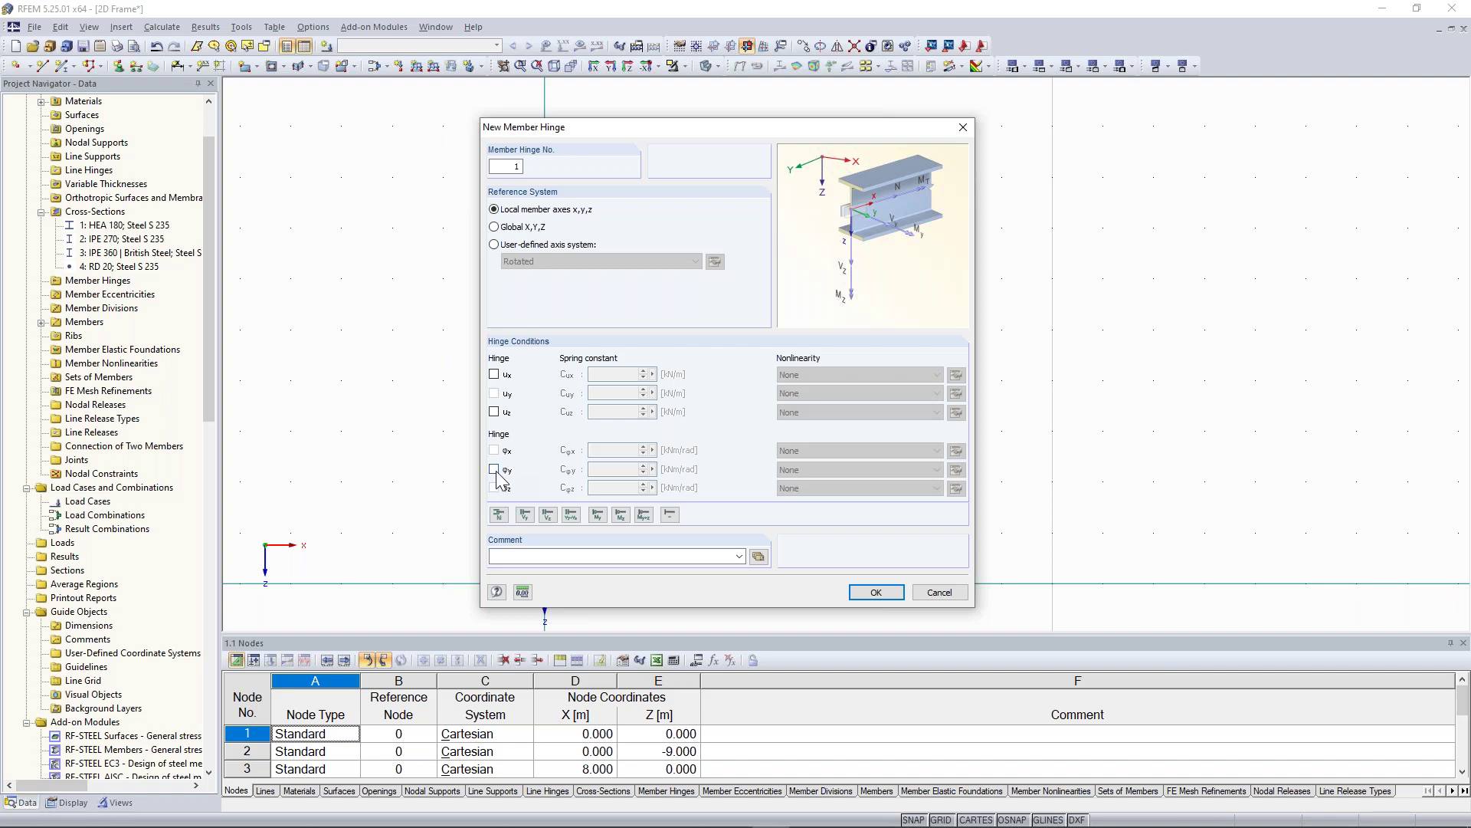
left_click(494, 470)
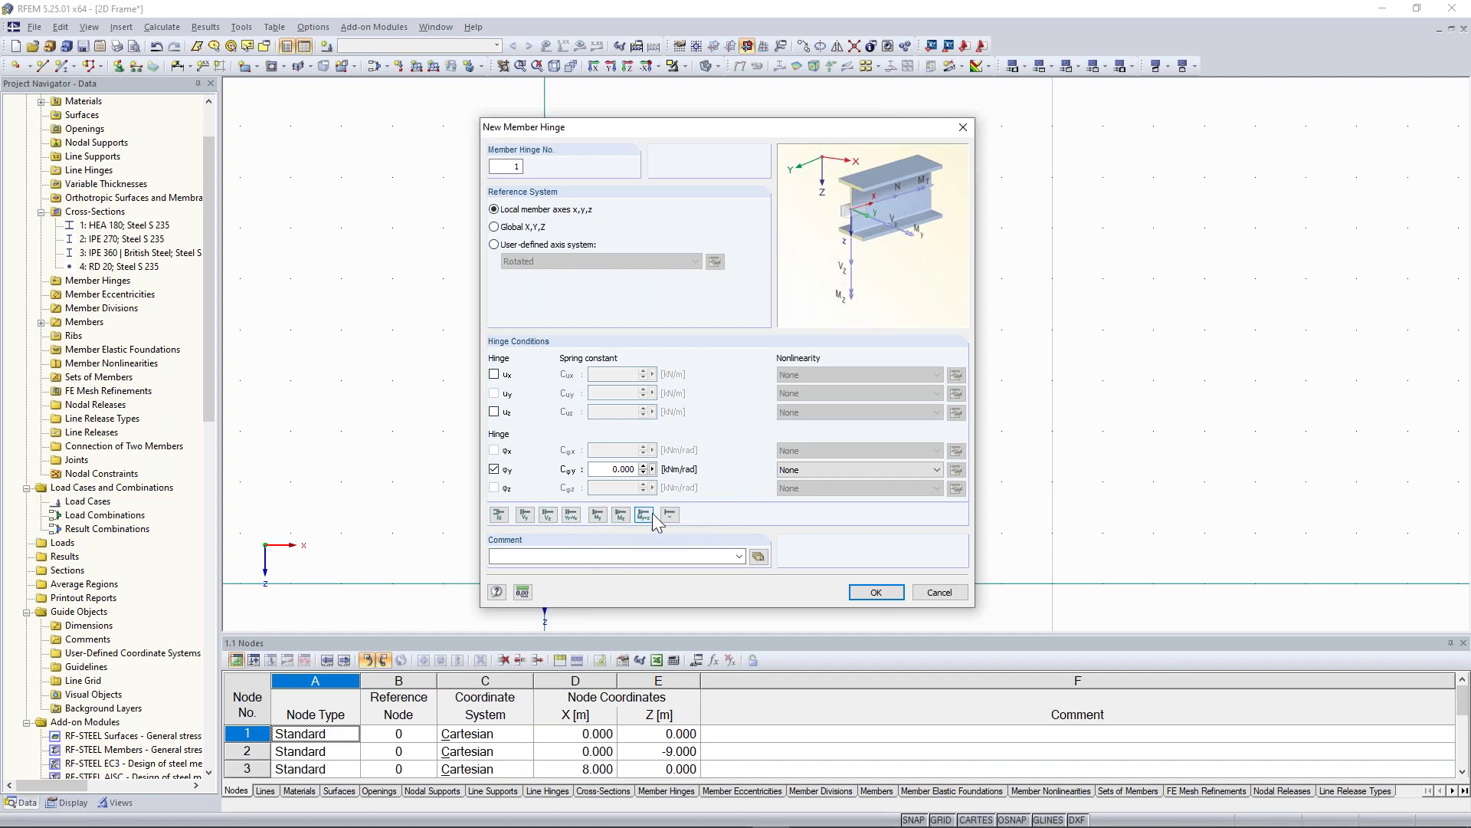
left_click(499, 514)
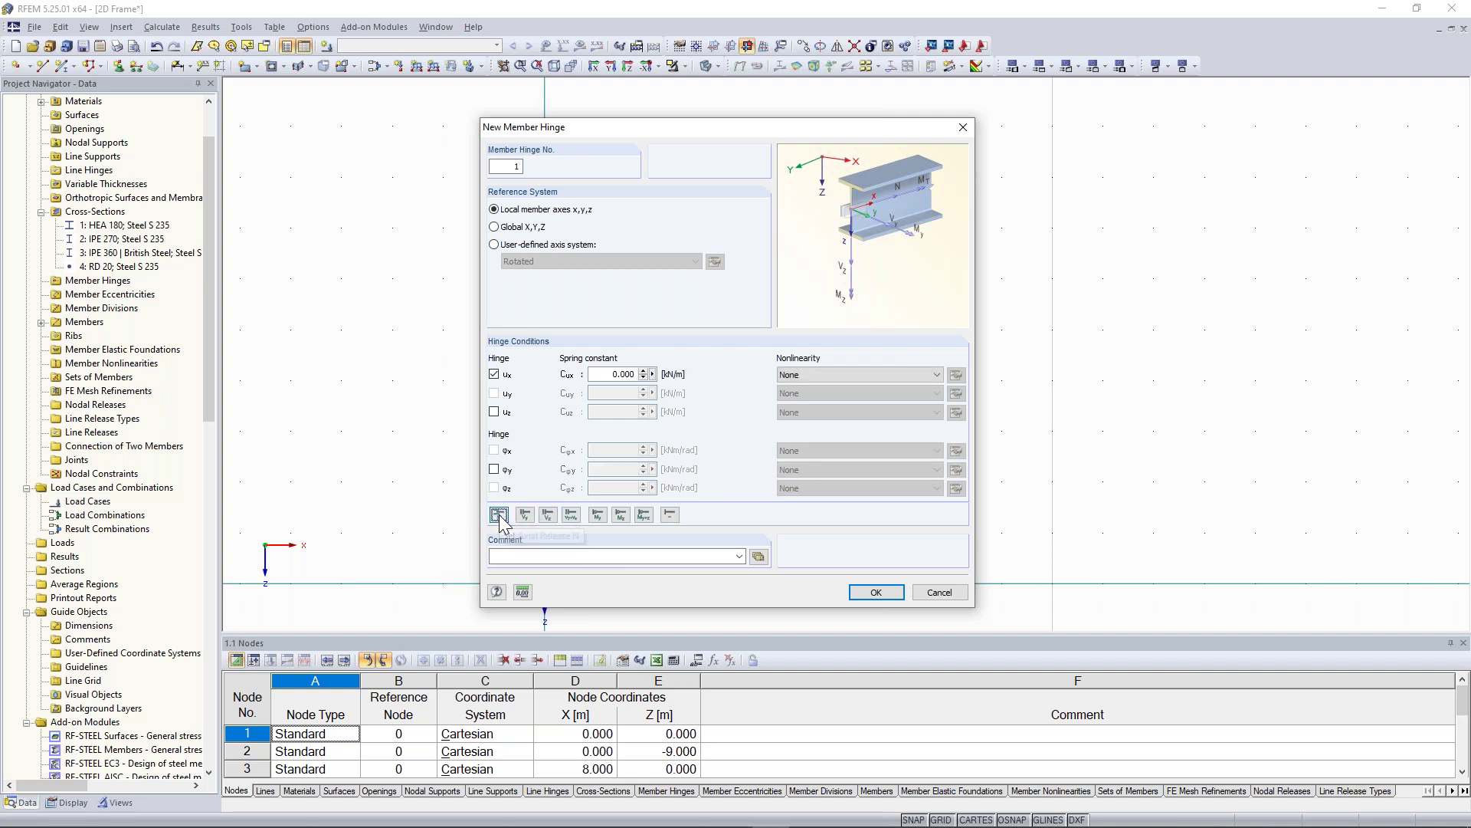
left_click(548, 515)
- Release only φy with a spring constant of 0 kNm/rad and apply this hinge to the left beam segment's member start
left_click(597, 514)
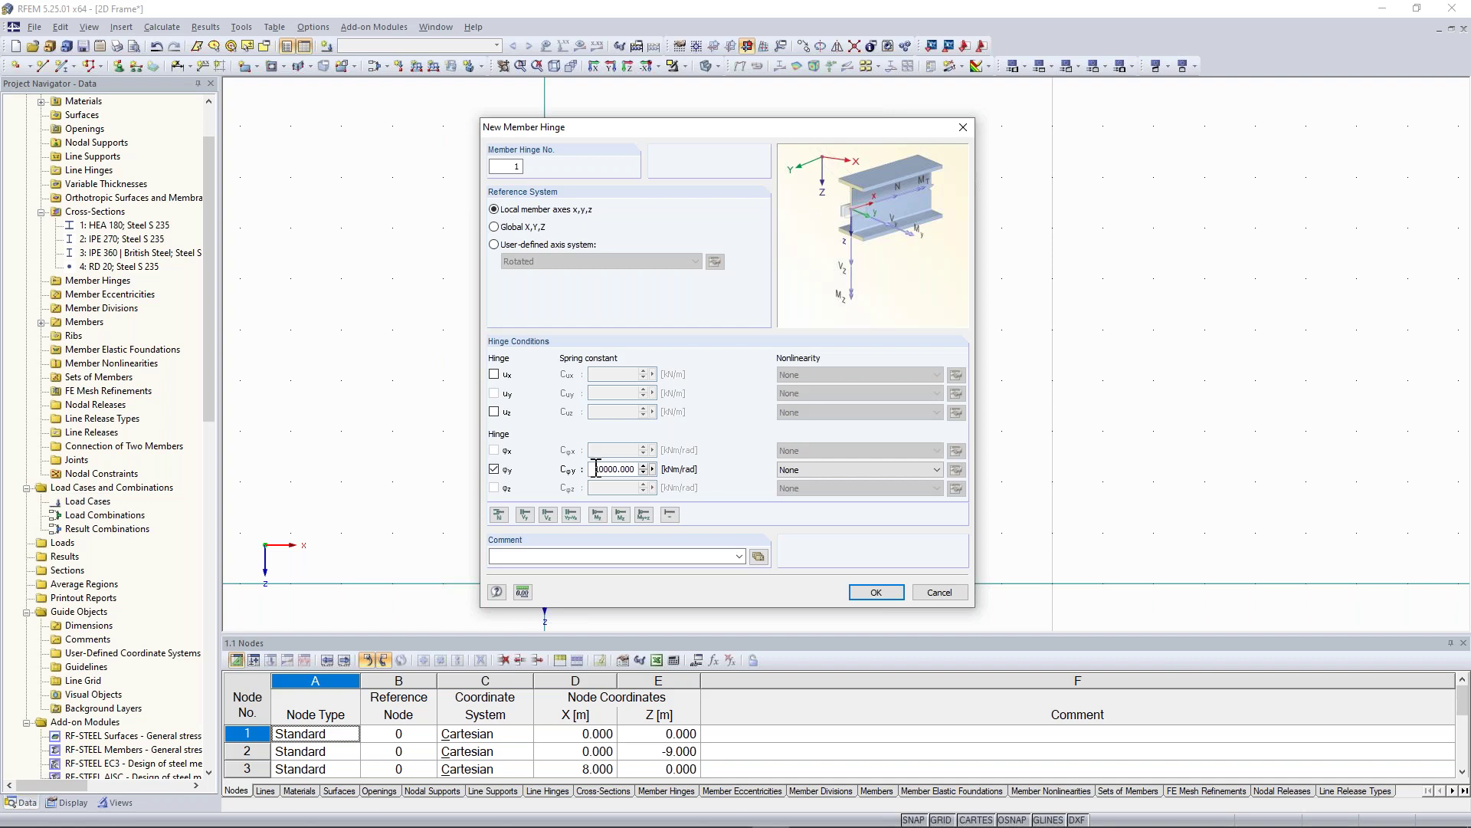
left_click_drag(595, 468, 644, 466)
type("0")
left_click(876, 592)
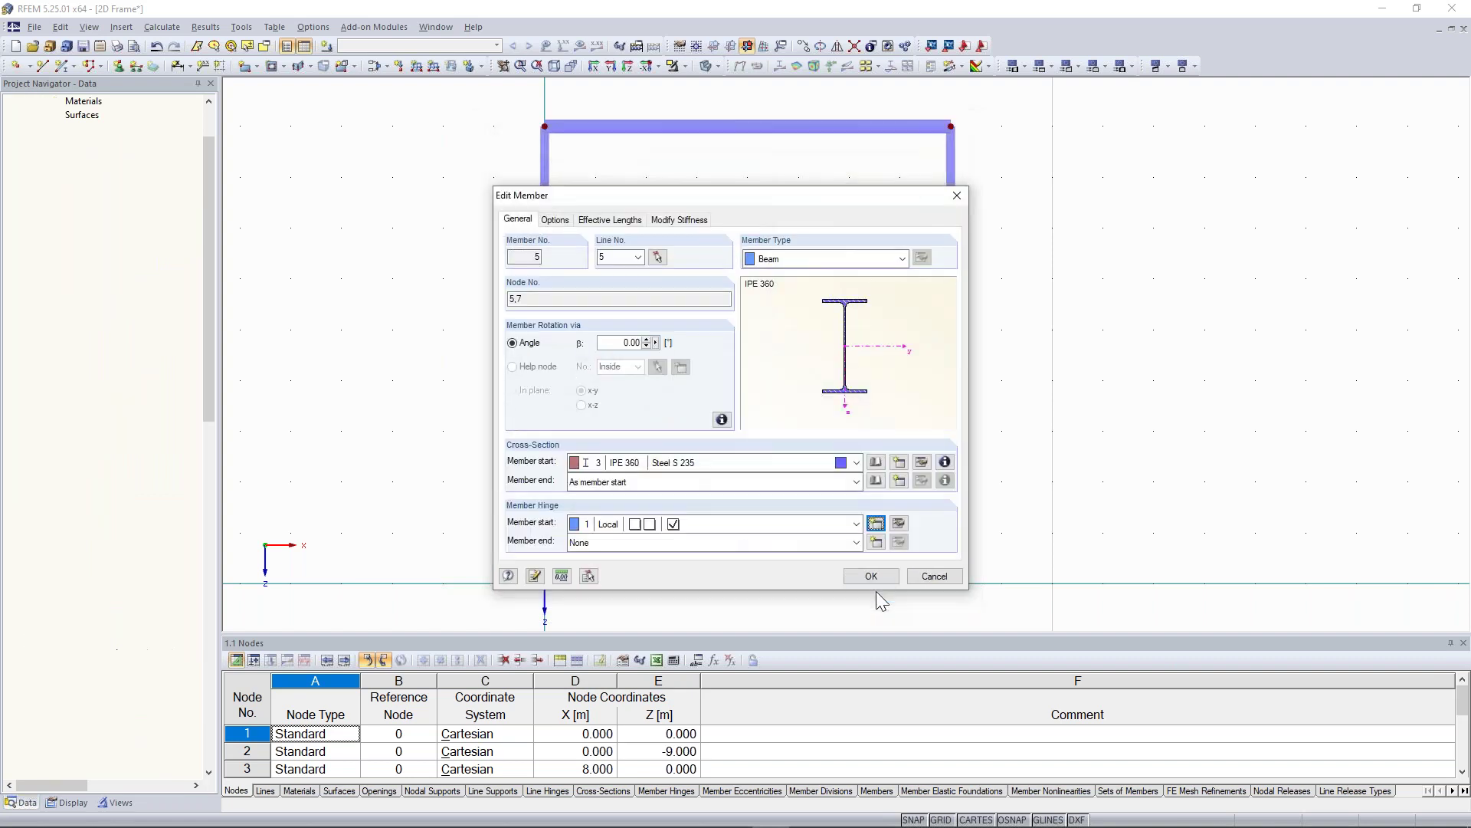
left_click_drag(660, 200, 1091, 96)
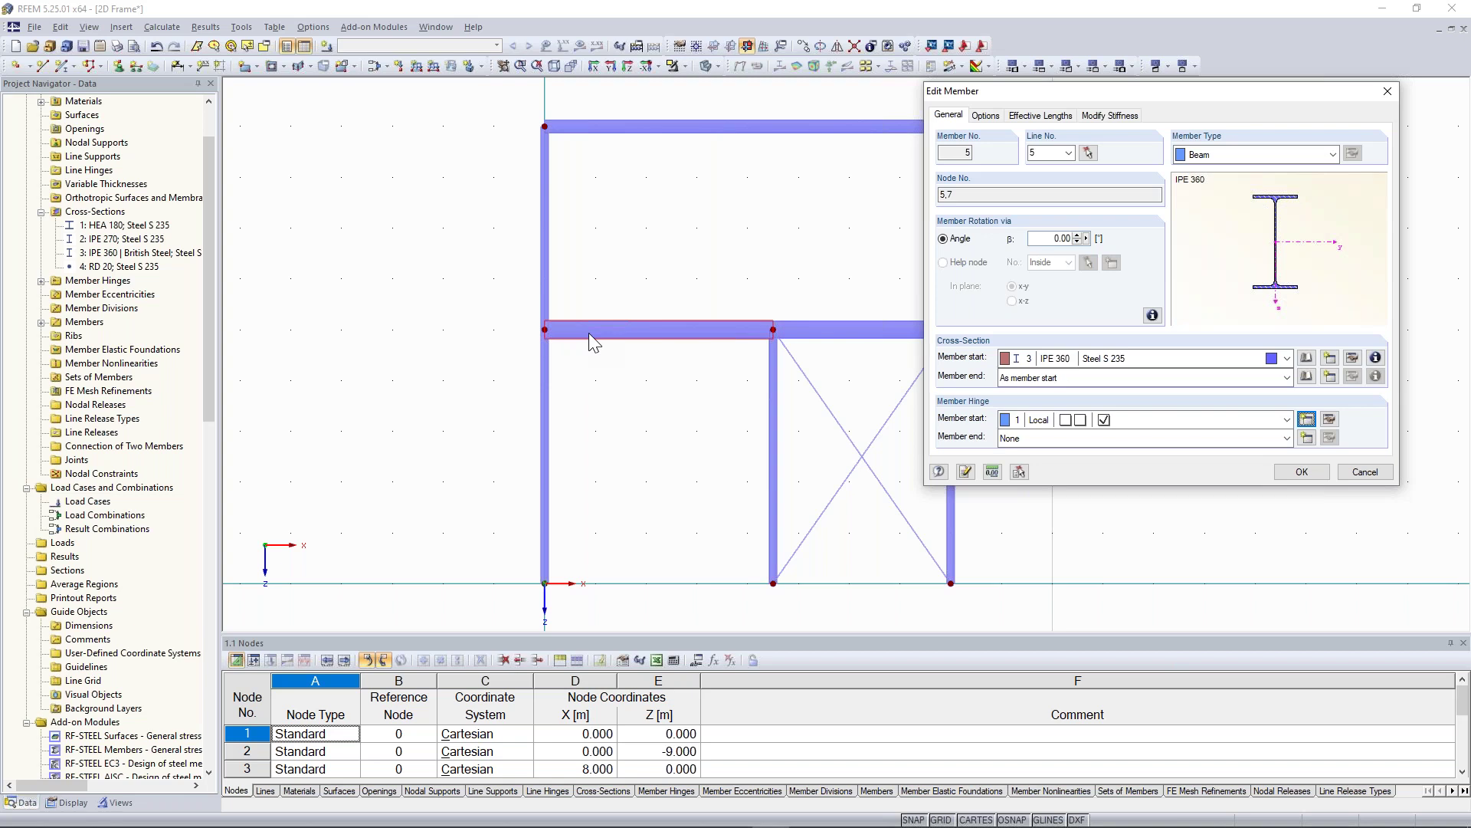
key("Return")
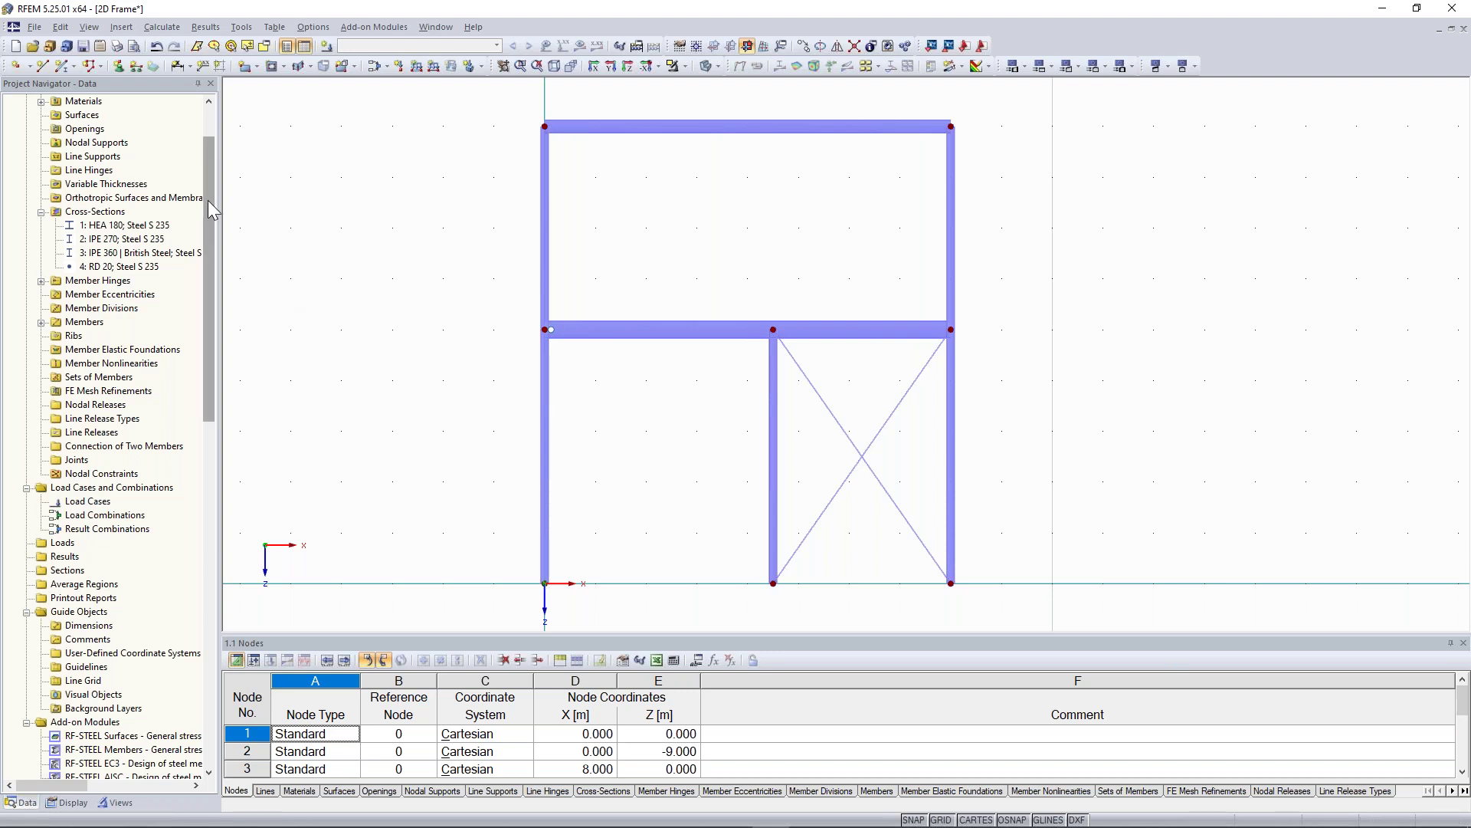
- Assign member hinge 1 graphically to the right end of the intermediate beam and the upper end of the inner column
left_click_drag(210, 217, 210, 168)
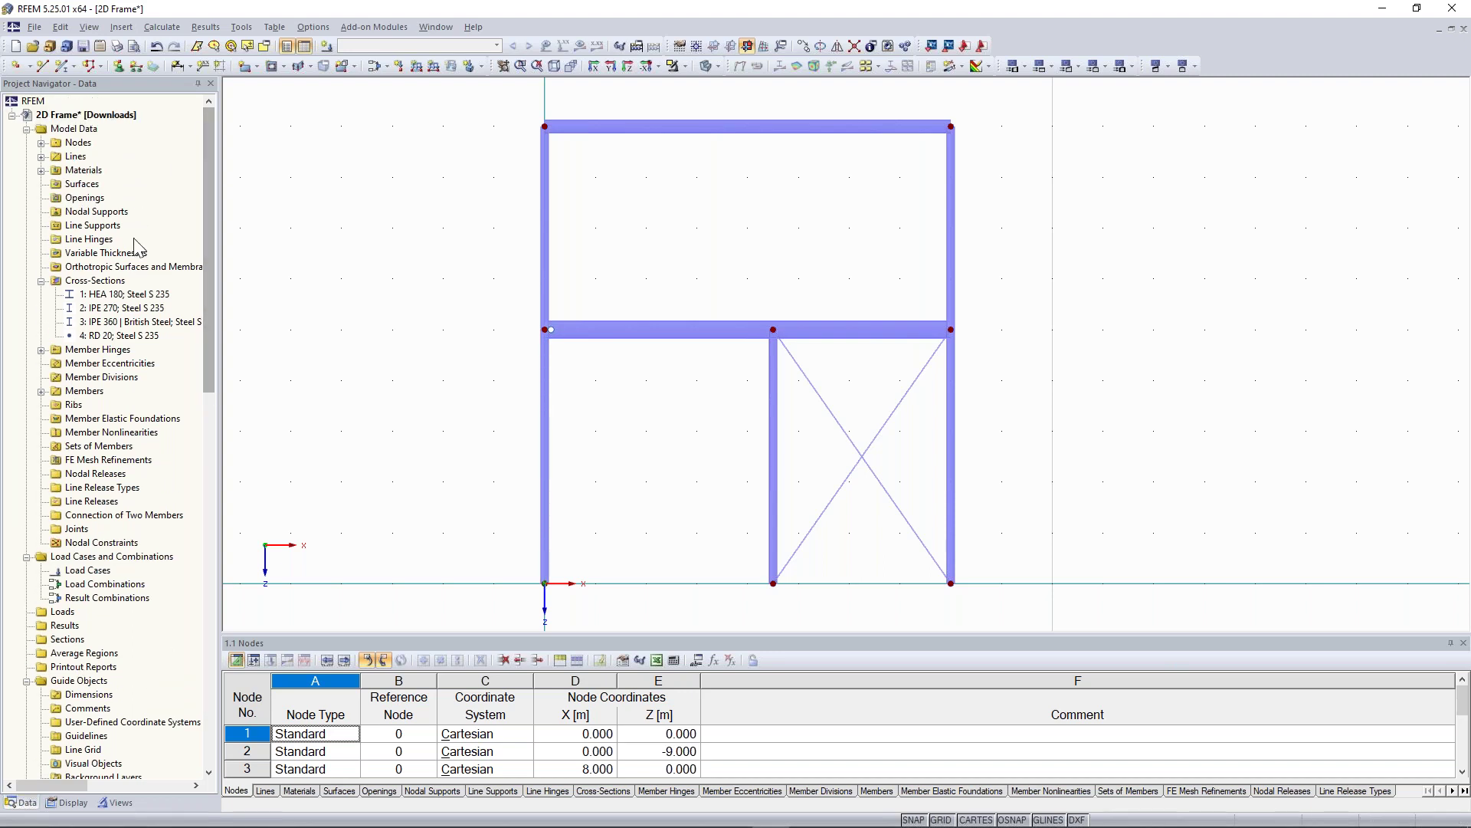
left_click(23, 803)
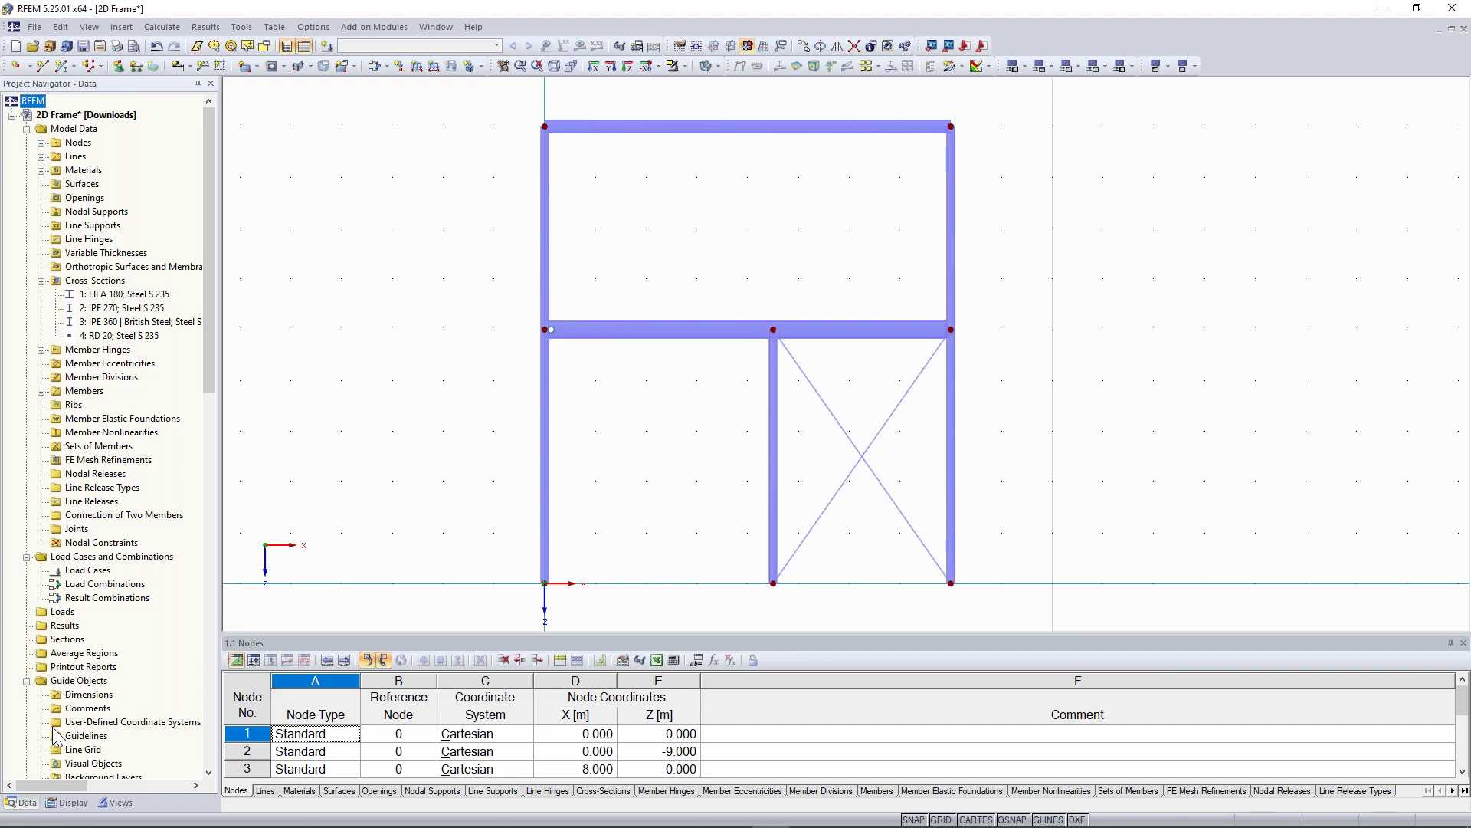
left_click(41, 350)
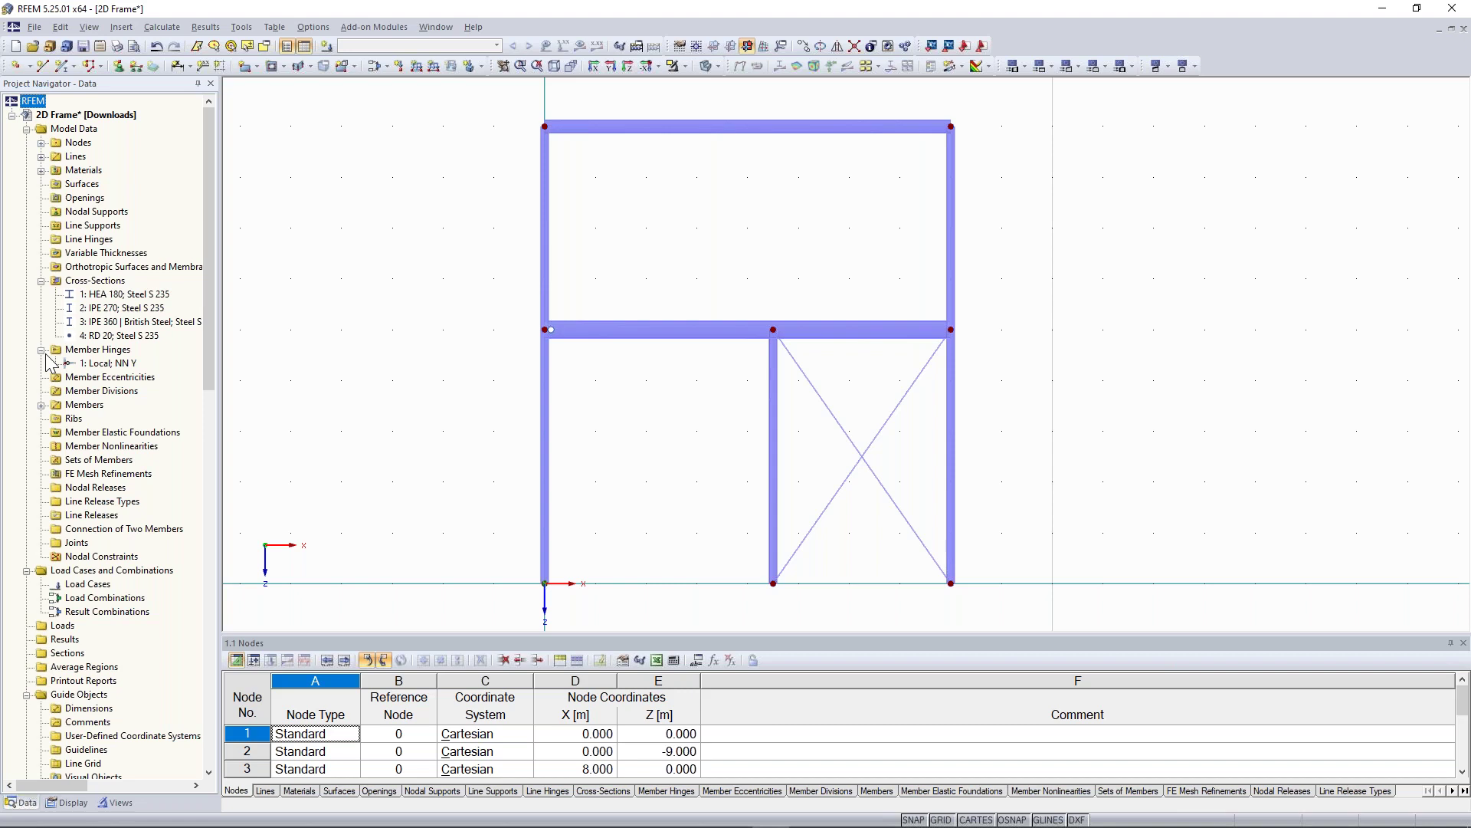
left_click(115, 363)
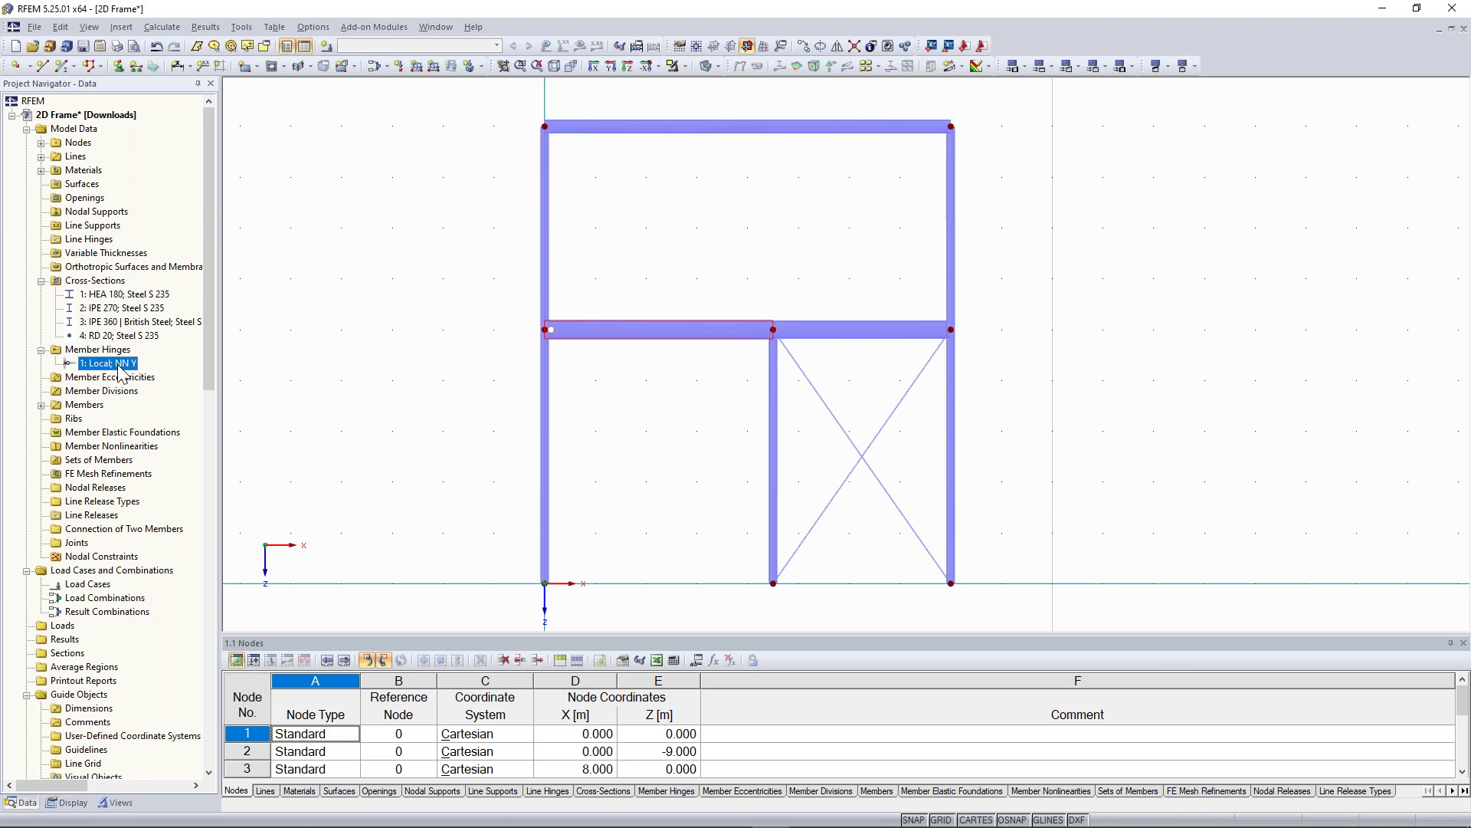
right_click(119, 365)
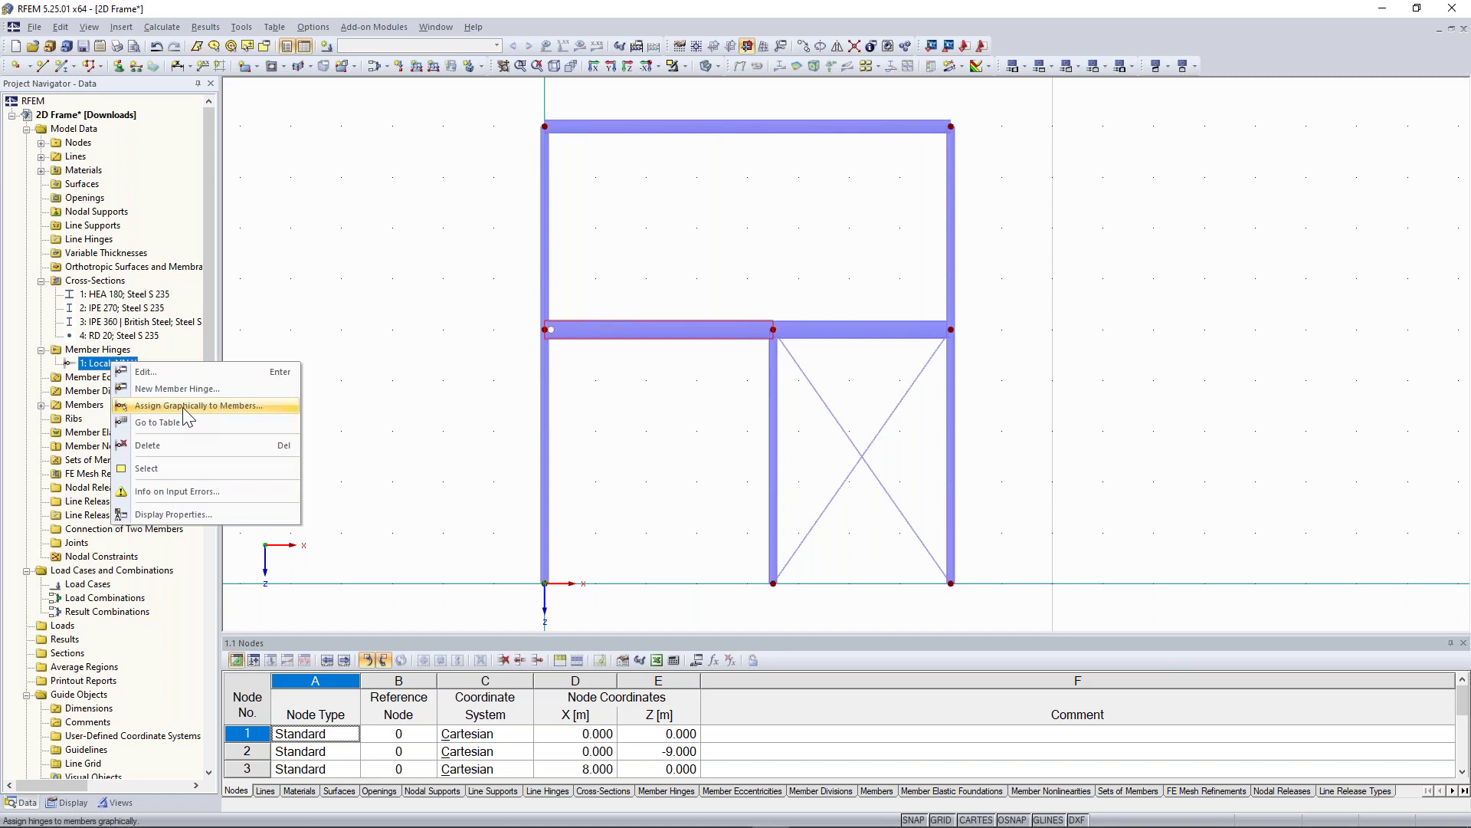
left_click(183, 408)
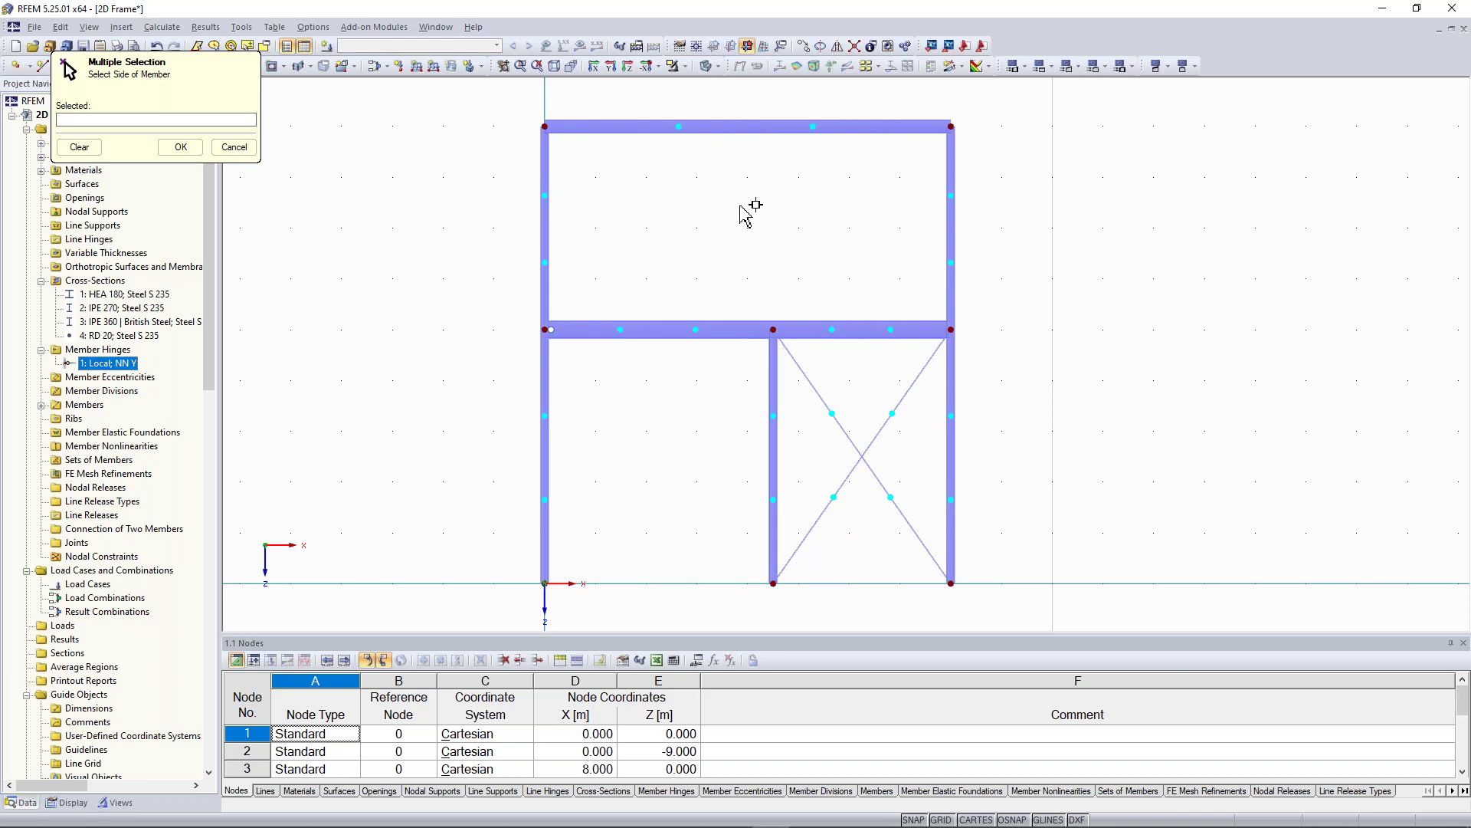
middle_click_drag(736, 227, 672, 209)
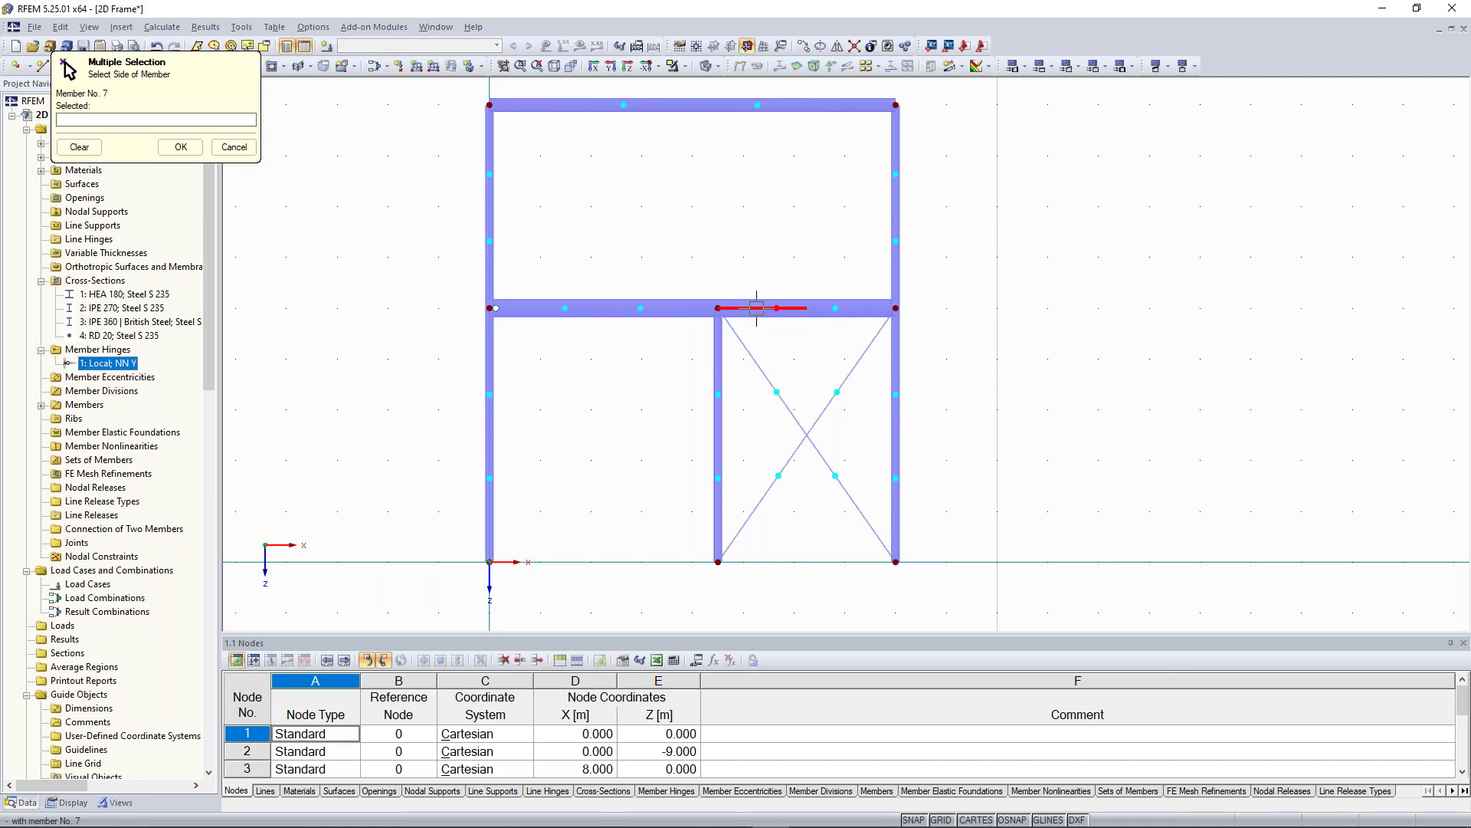
left_click(864, 307)
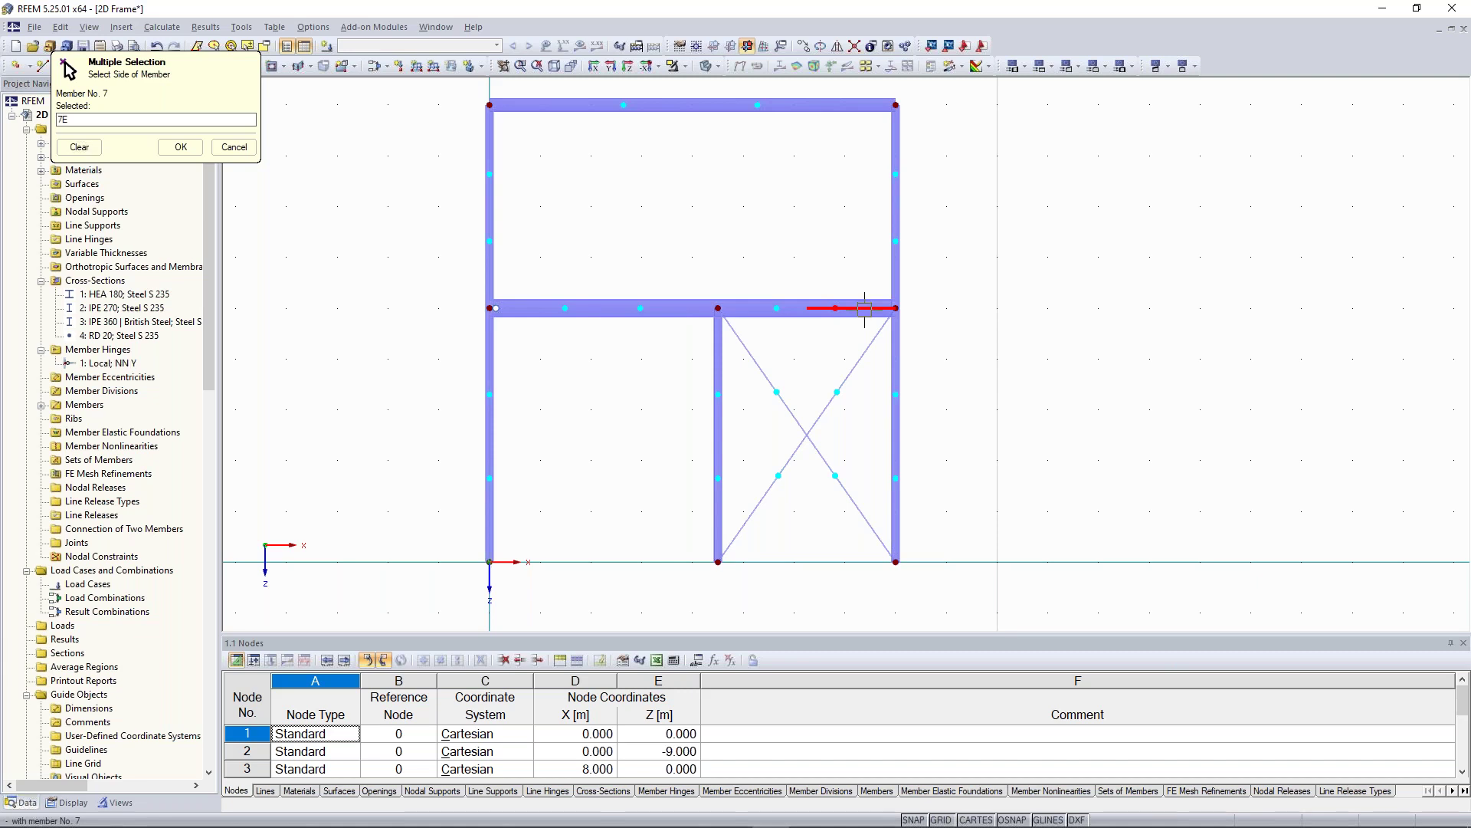
left_click(715, 360)
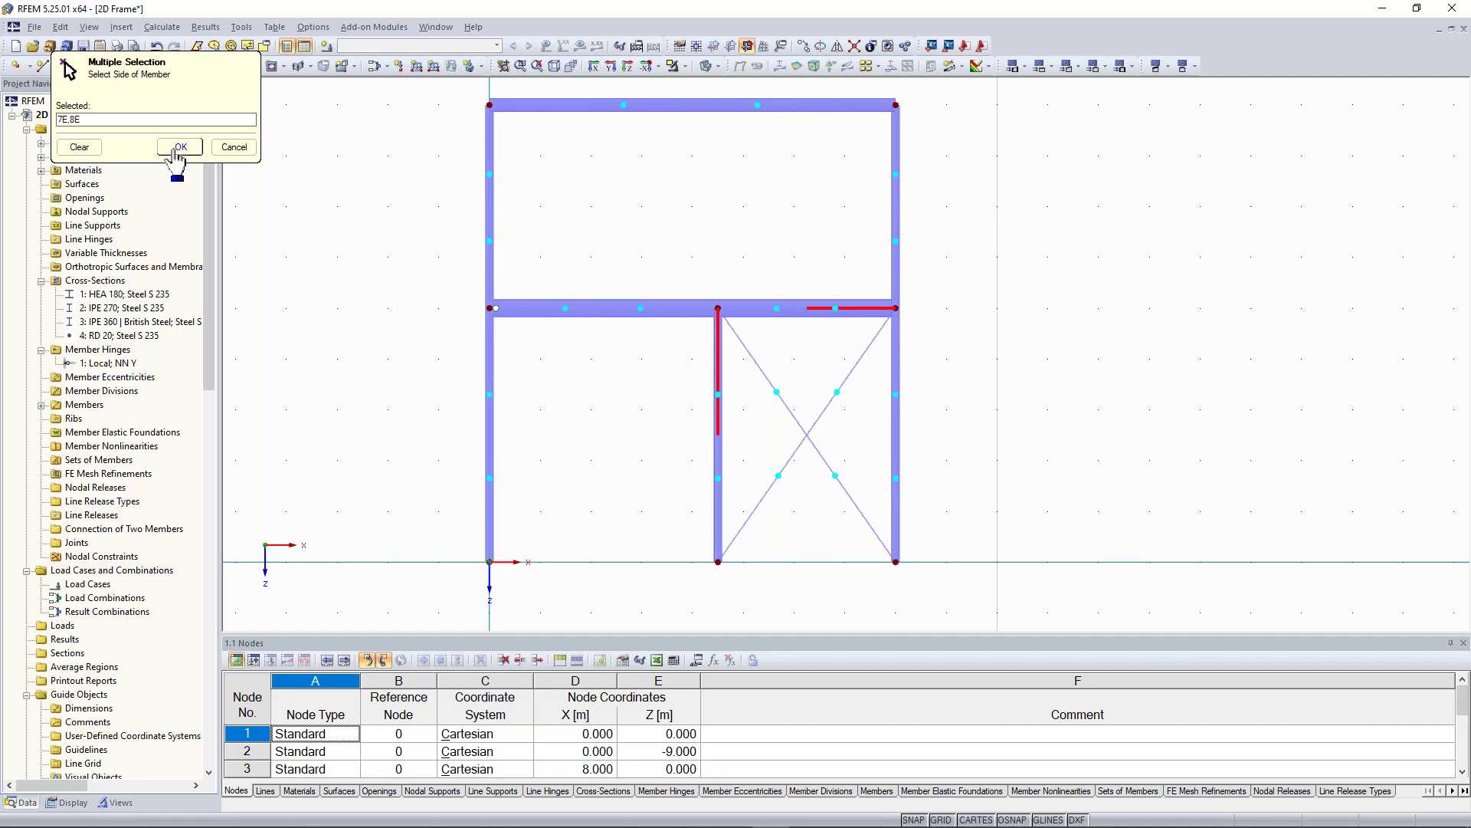
left_click(176, 151)
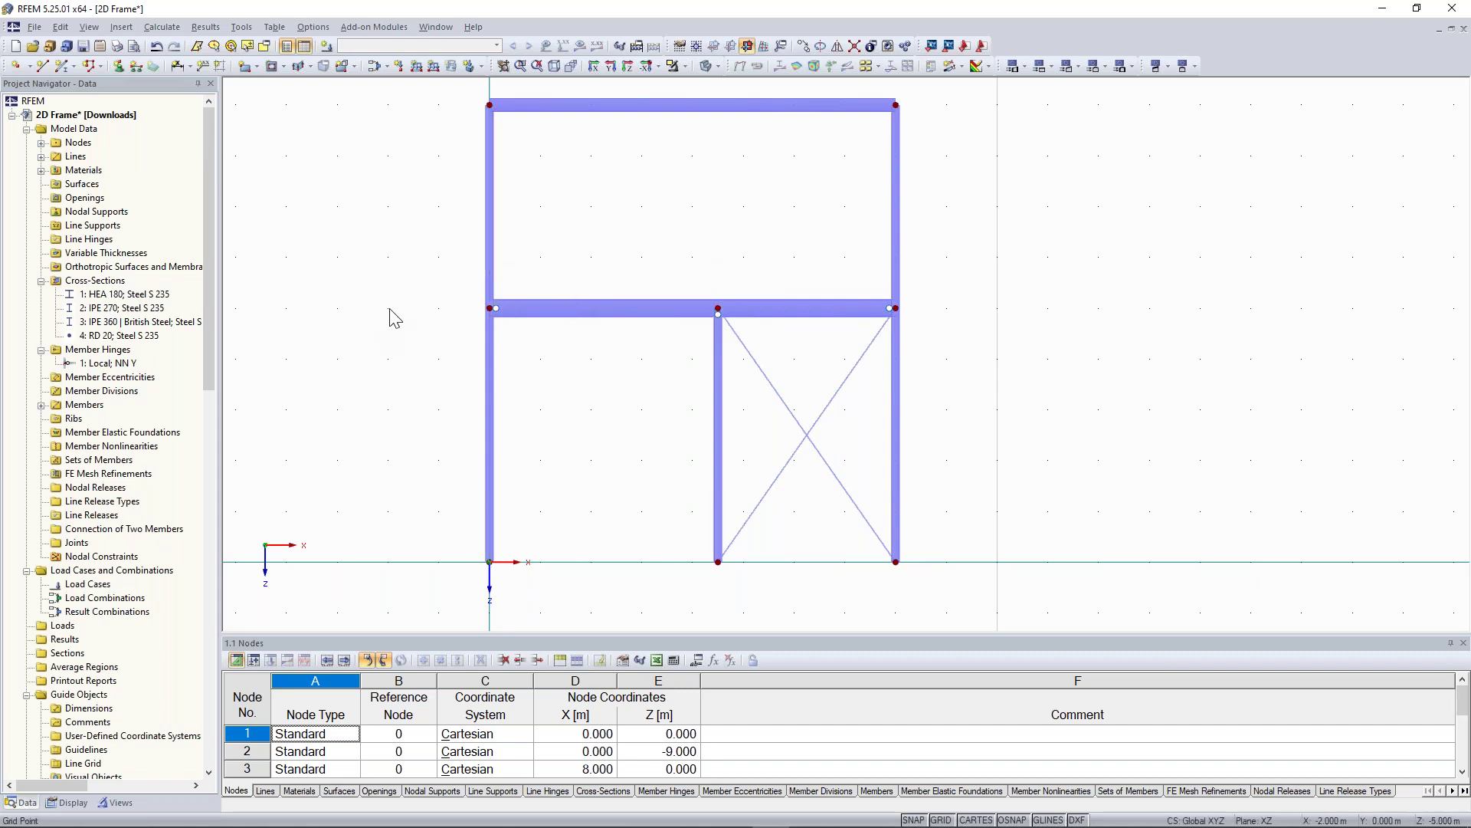
- Select the three base nodes 1, 3 and 8 and give them hinged nodal supports
scroll(392, 318, "down", 1)
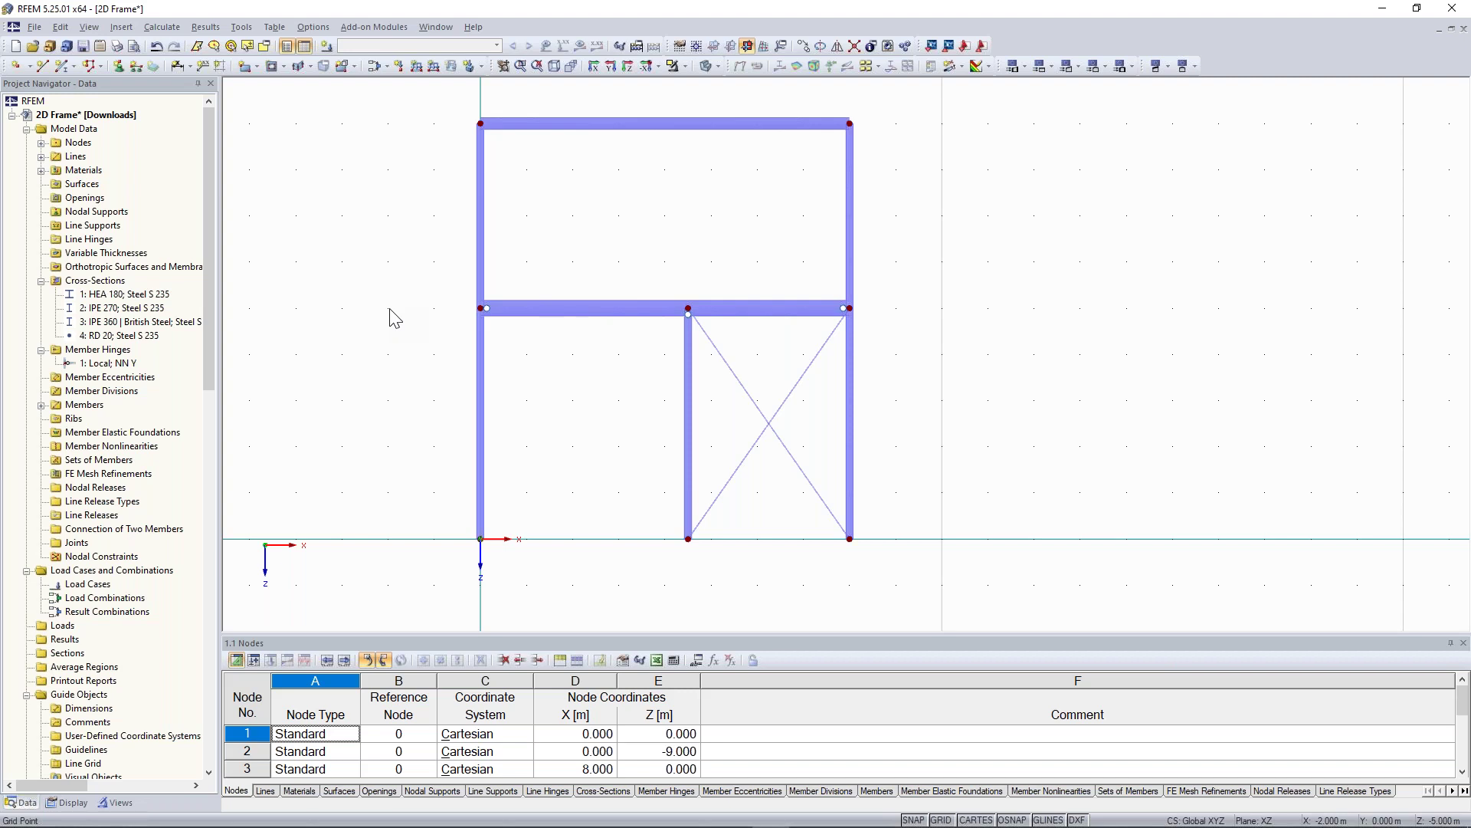
left_click_drag(390, 424, 858, 536)
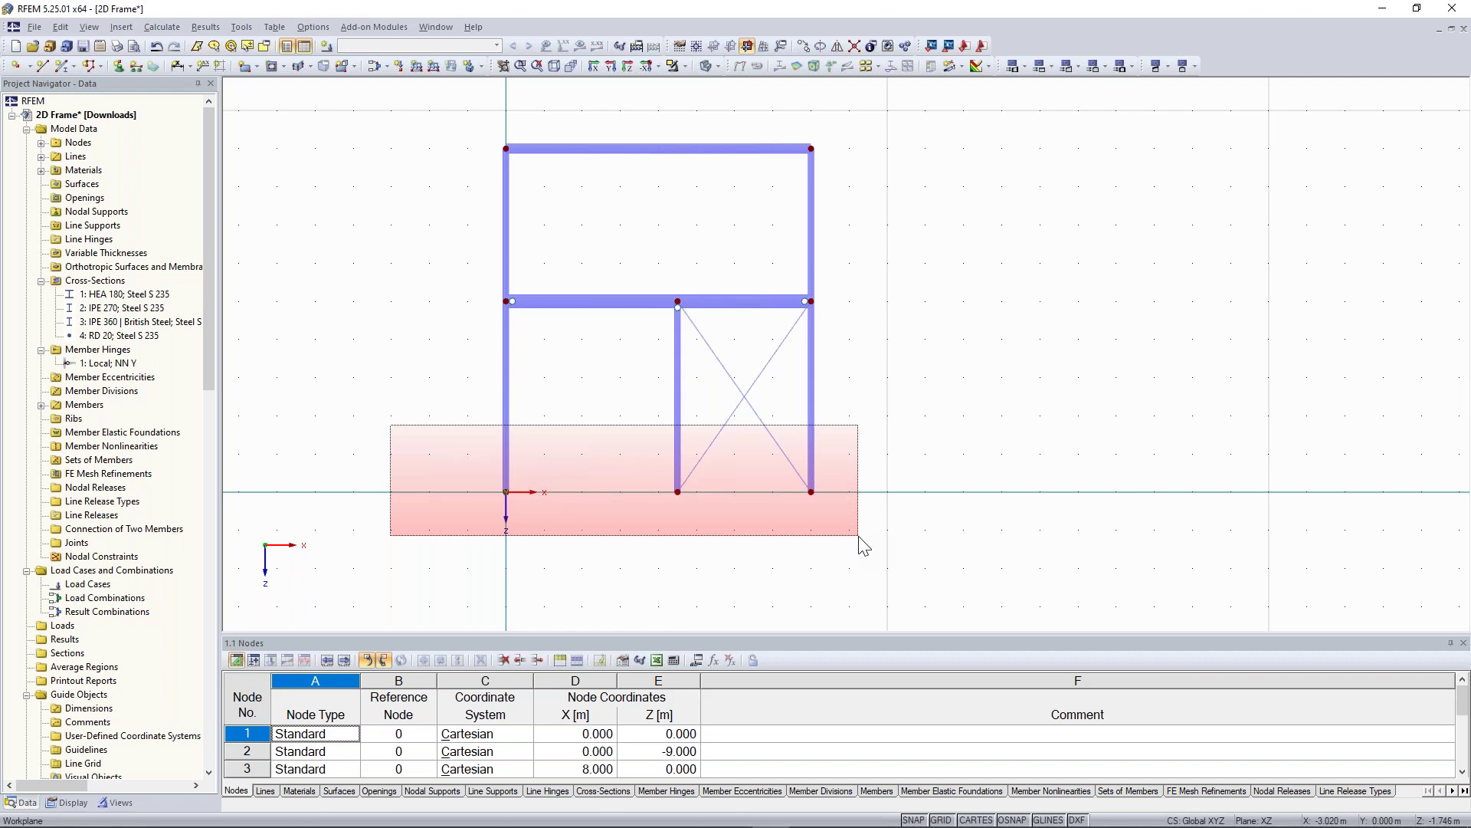
left_click_drag(859, 537, 859, 537)
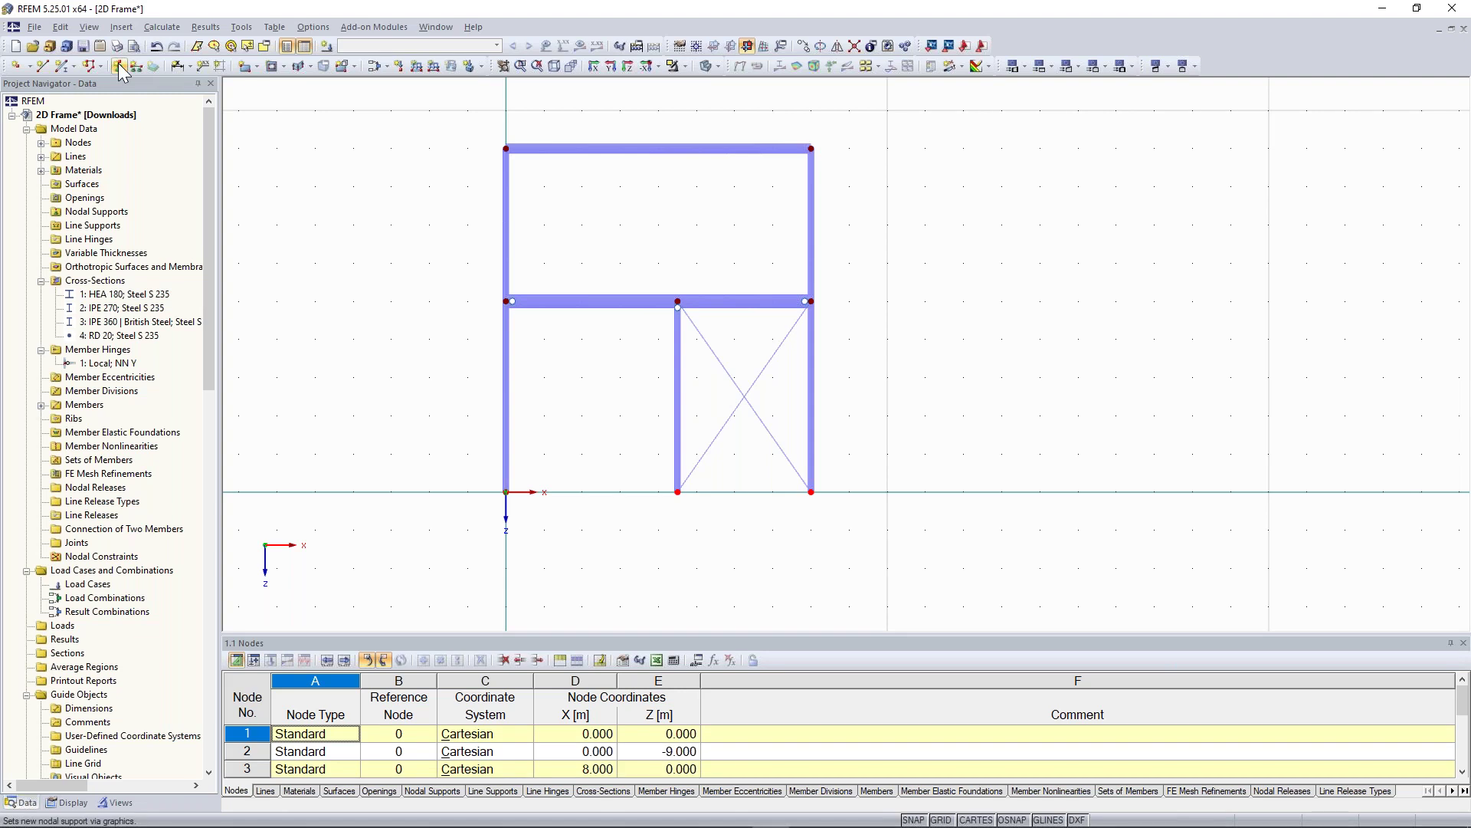
left_click(119, 66)
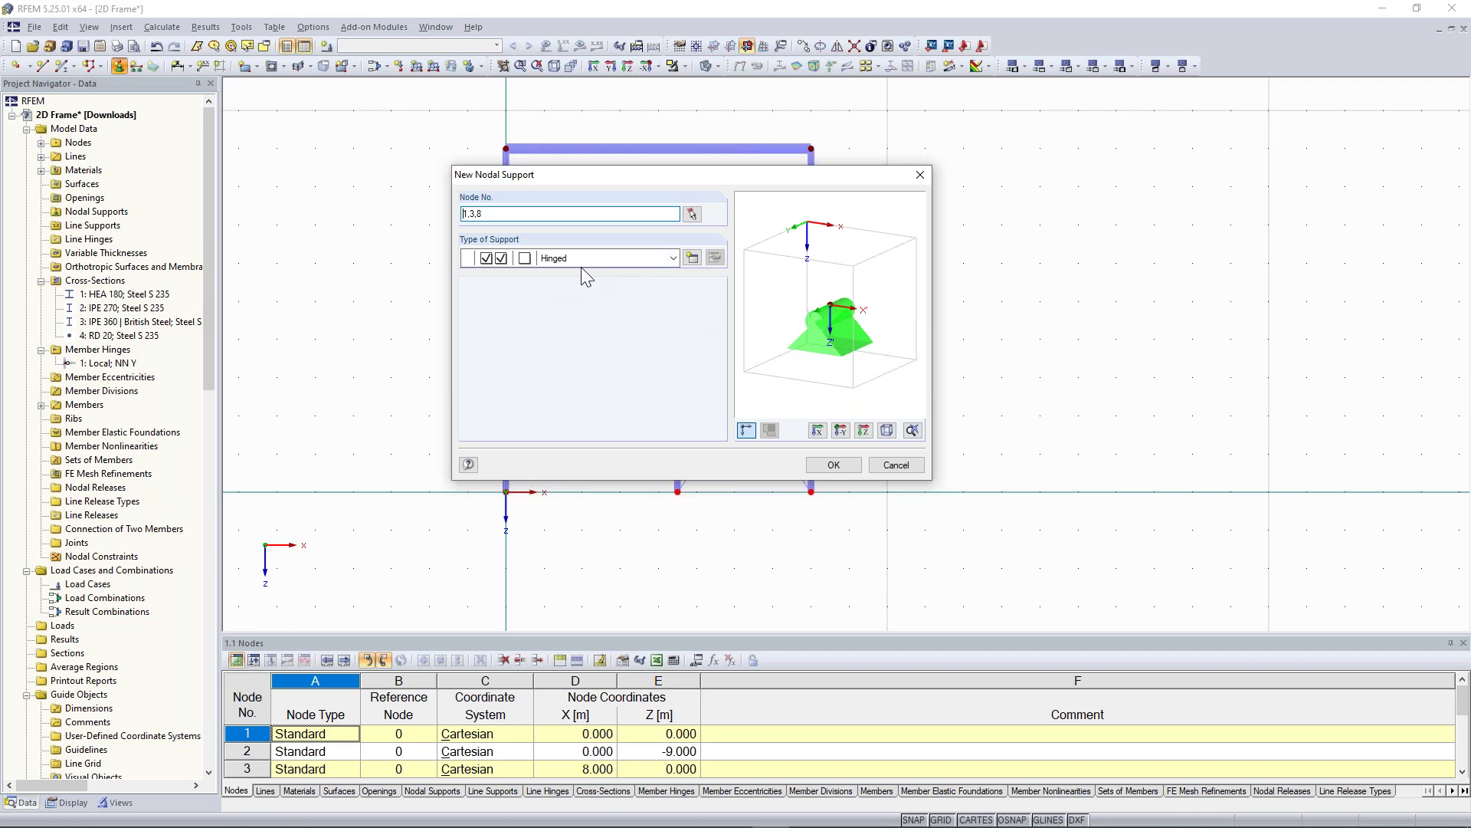
left_click(817, 466)
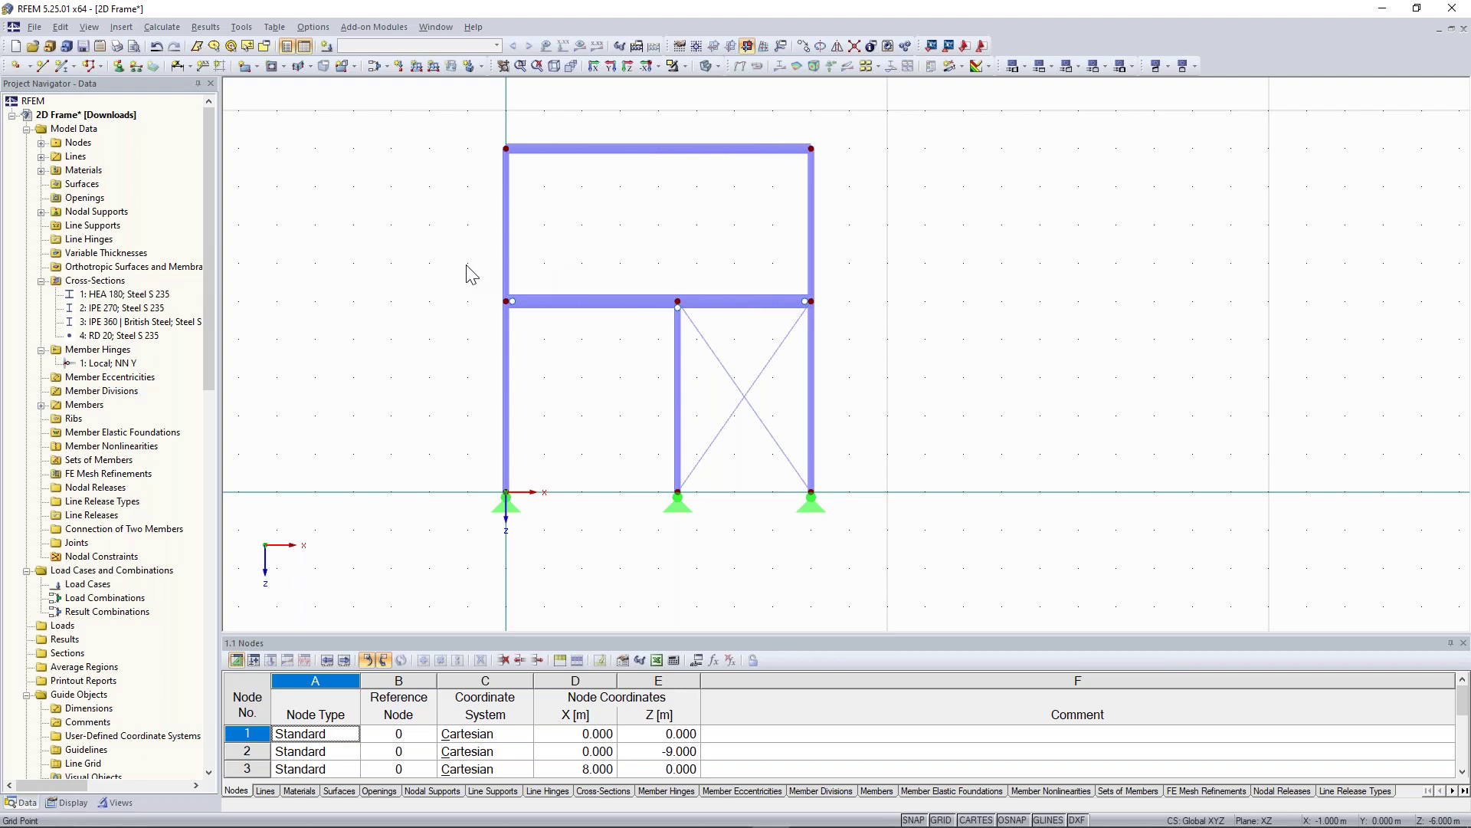
- Model a separate two-span IPE 360 beam in Steel S 235 on three supports beside the frame
scroll(943, 355, "down", 1)
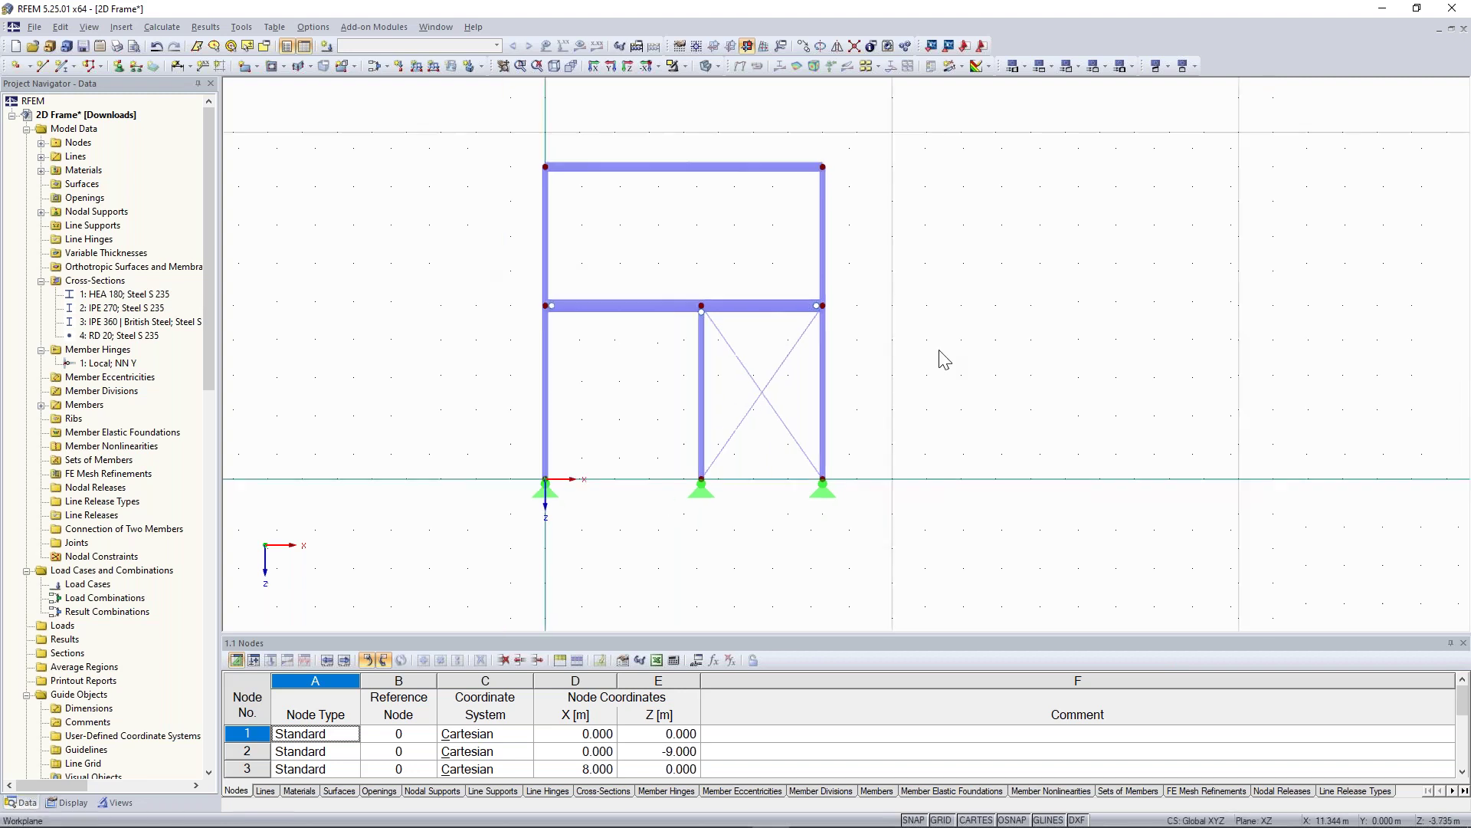
scroll(860, 324, "down", 1)
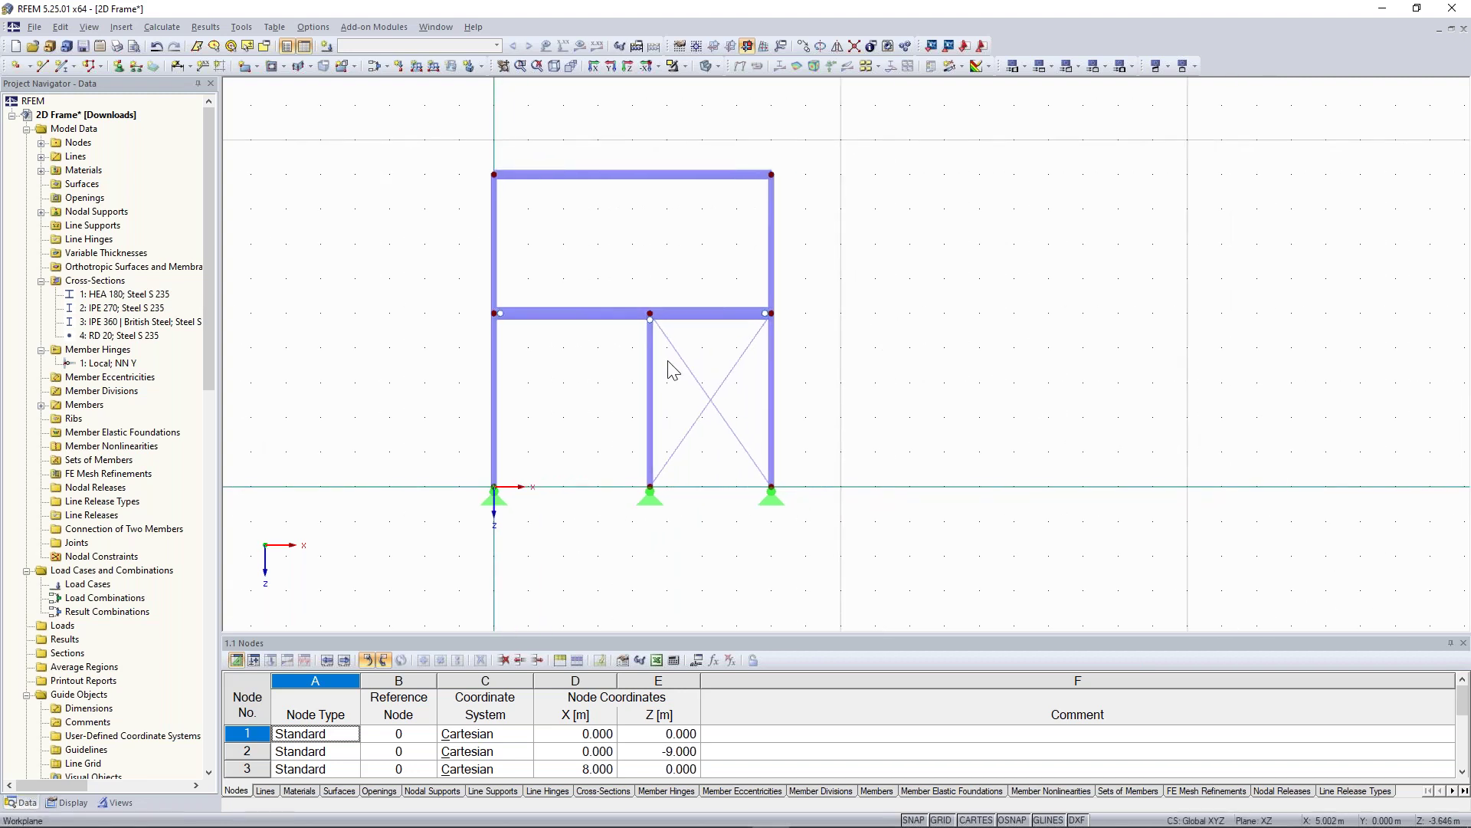
scroll(536, 326, "up", 1)
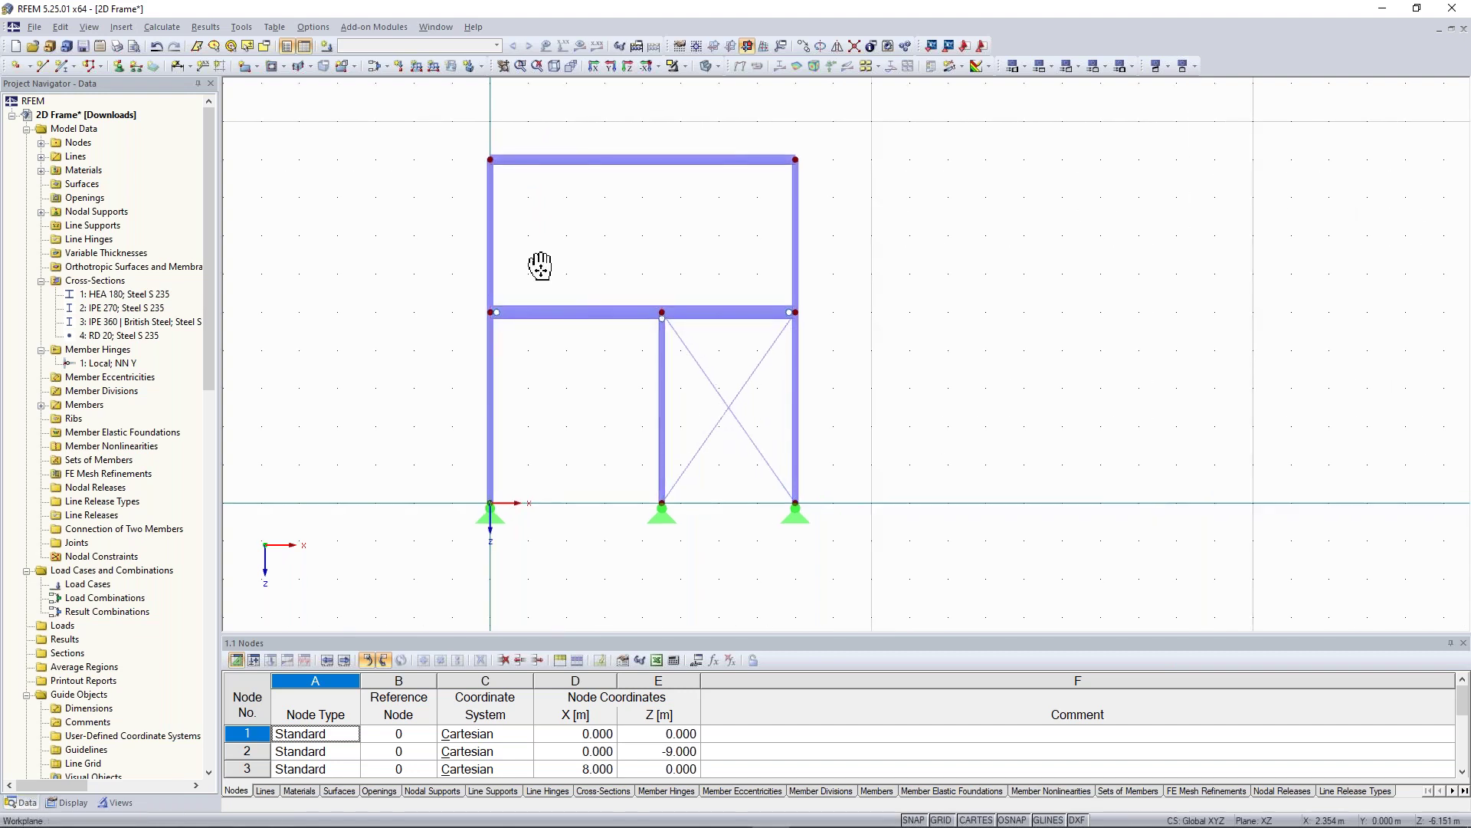
middle_click_drag(536, 269, 470, 273)
scroll(468, 282, "up", 1)
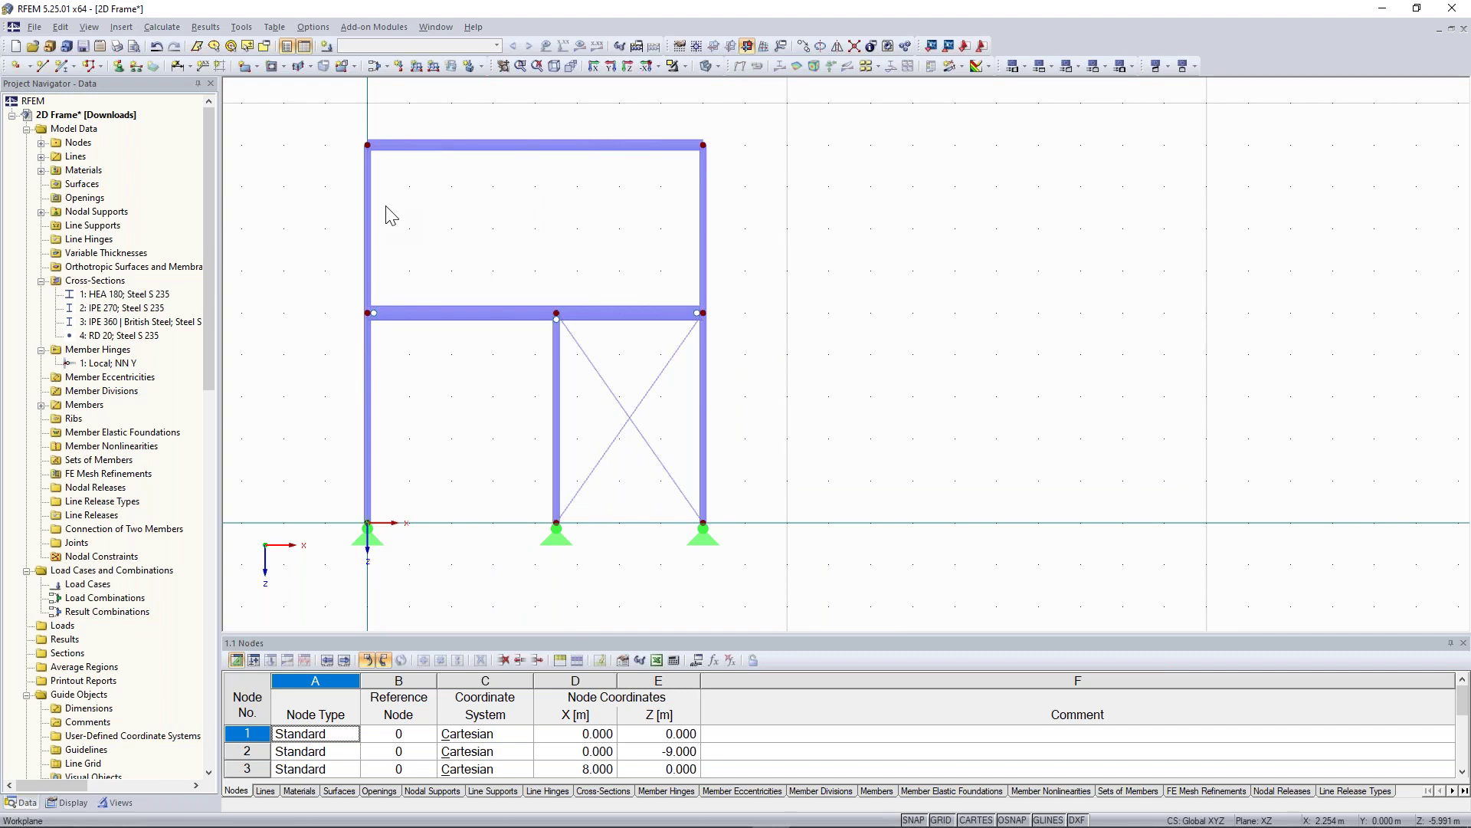
double_click(785, 581)
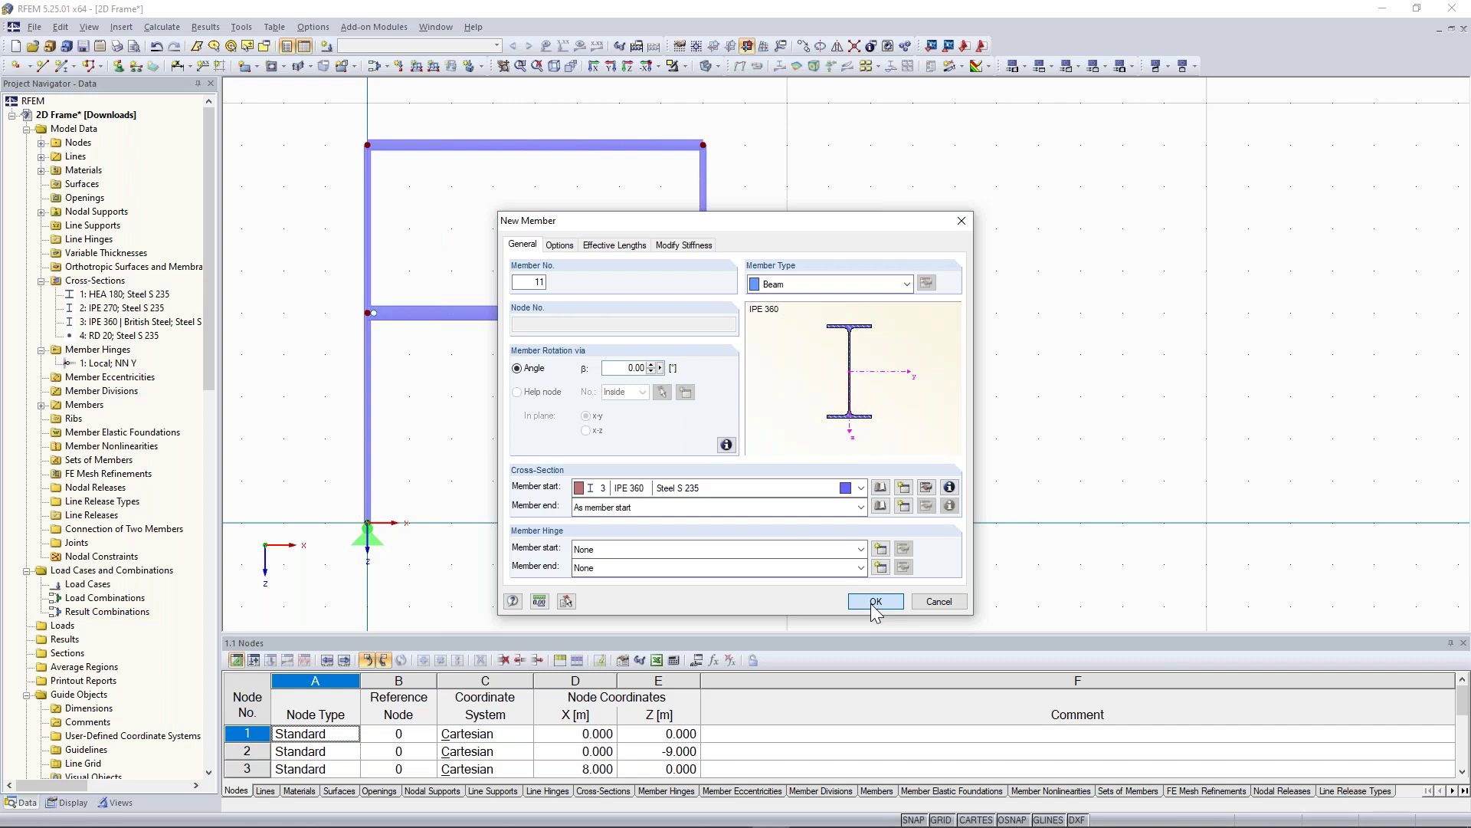
left_click(876, 601)
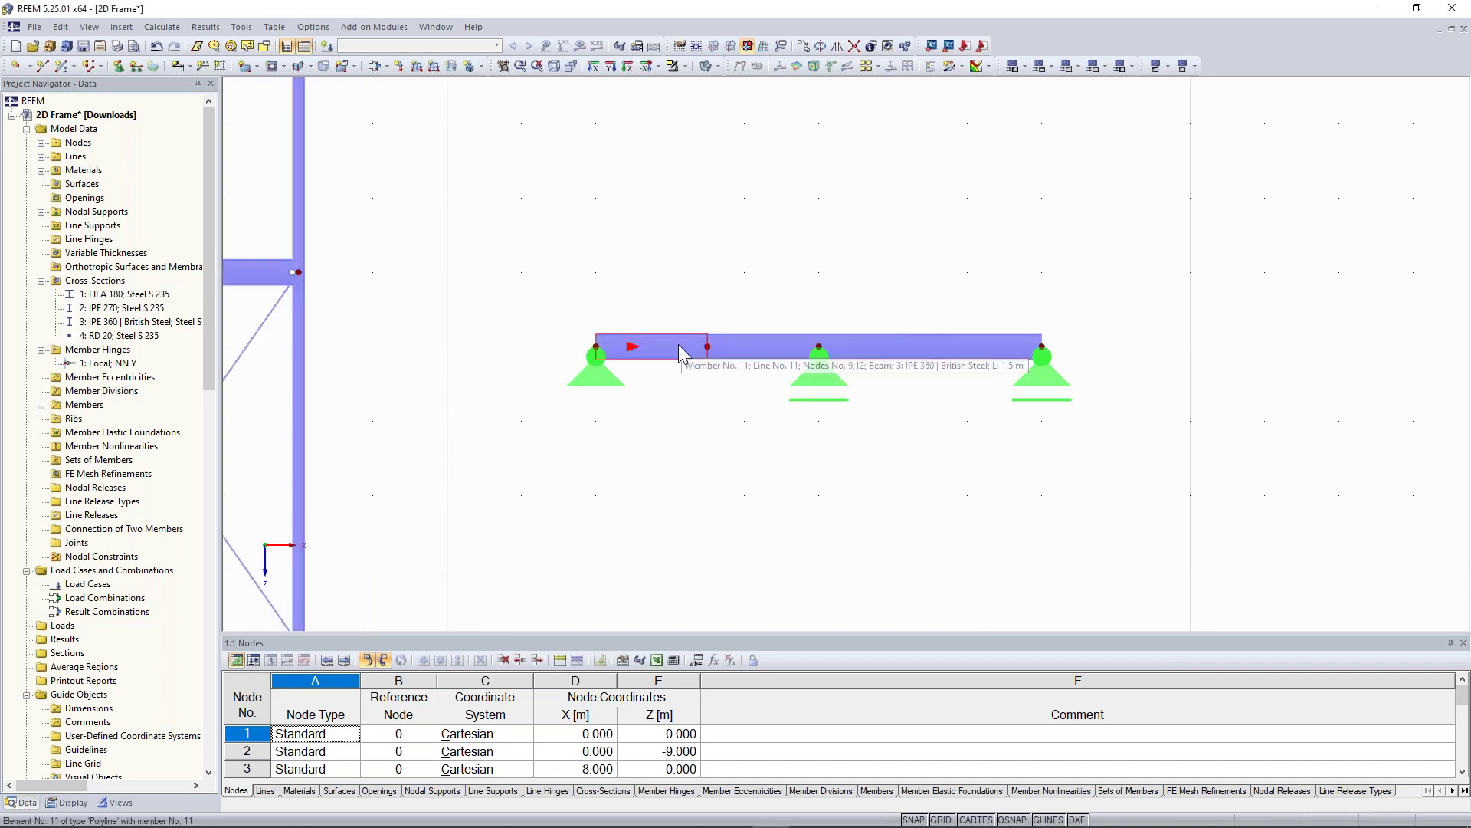
- Add member hinges on both sides of the intermediate node in the separate beam's left span
double_click(680, 354)
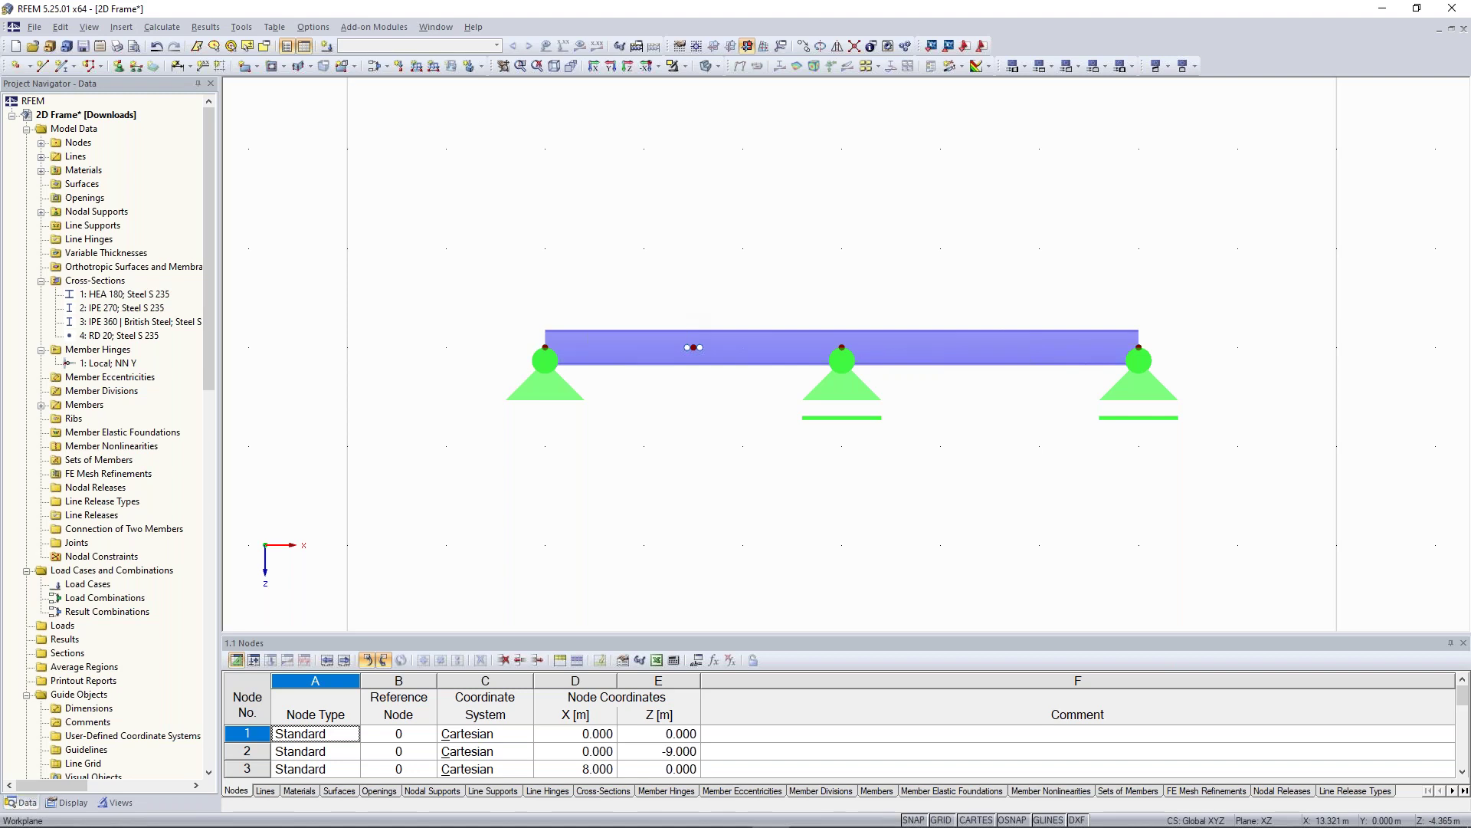
scroll(489, 268, "down", 1)
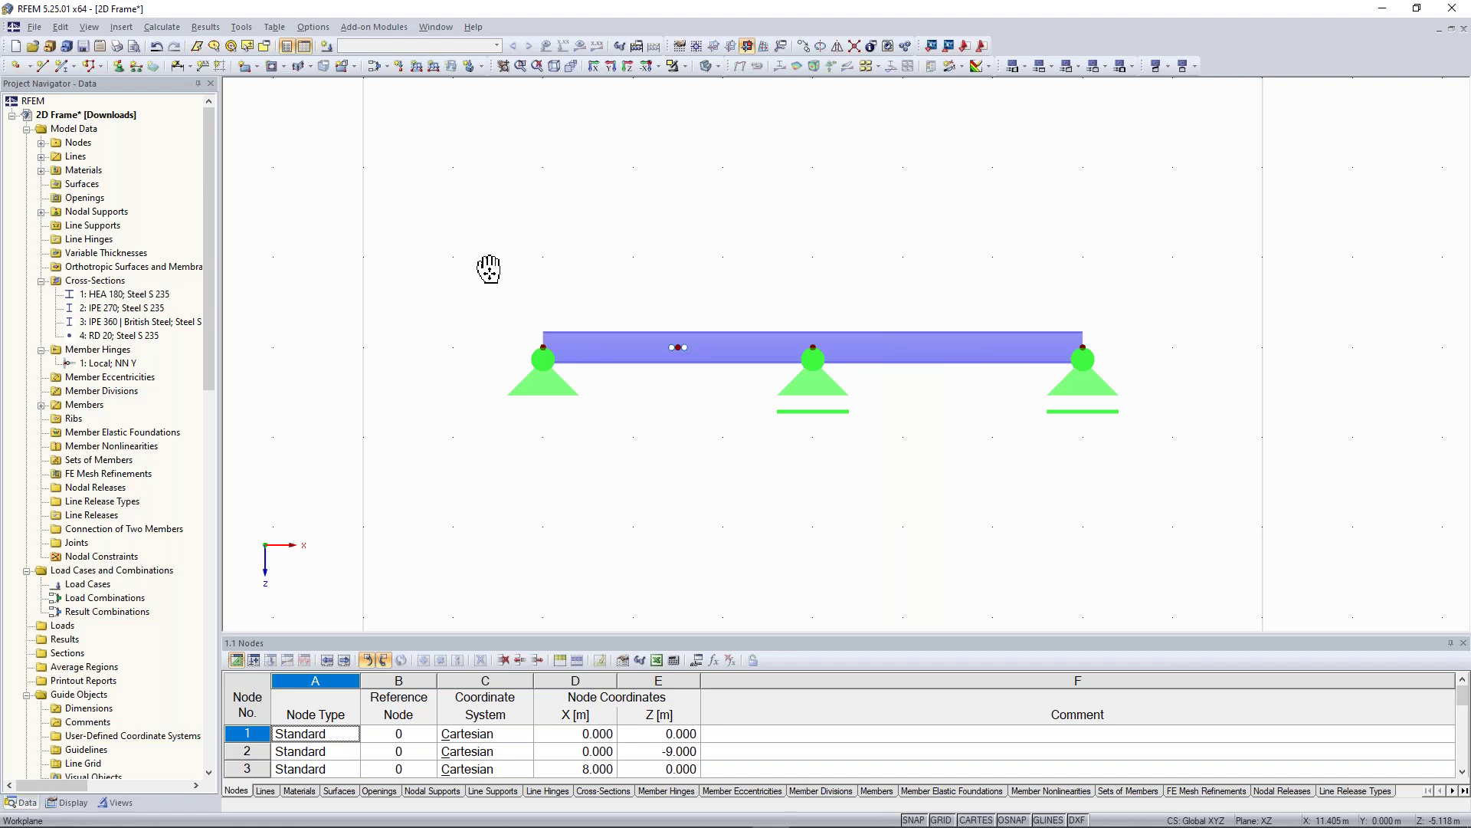
middle_click_drag(489, 269, 492, 285)
scroll(681, 223, "up", 1)
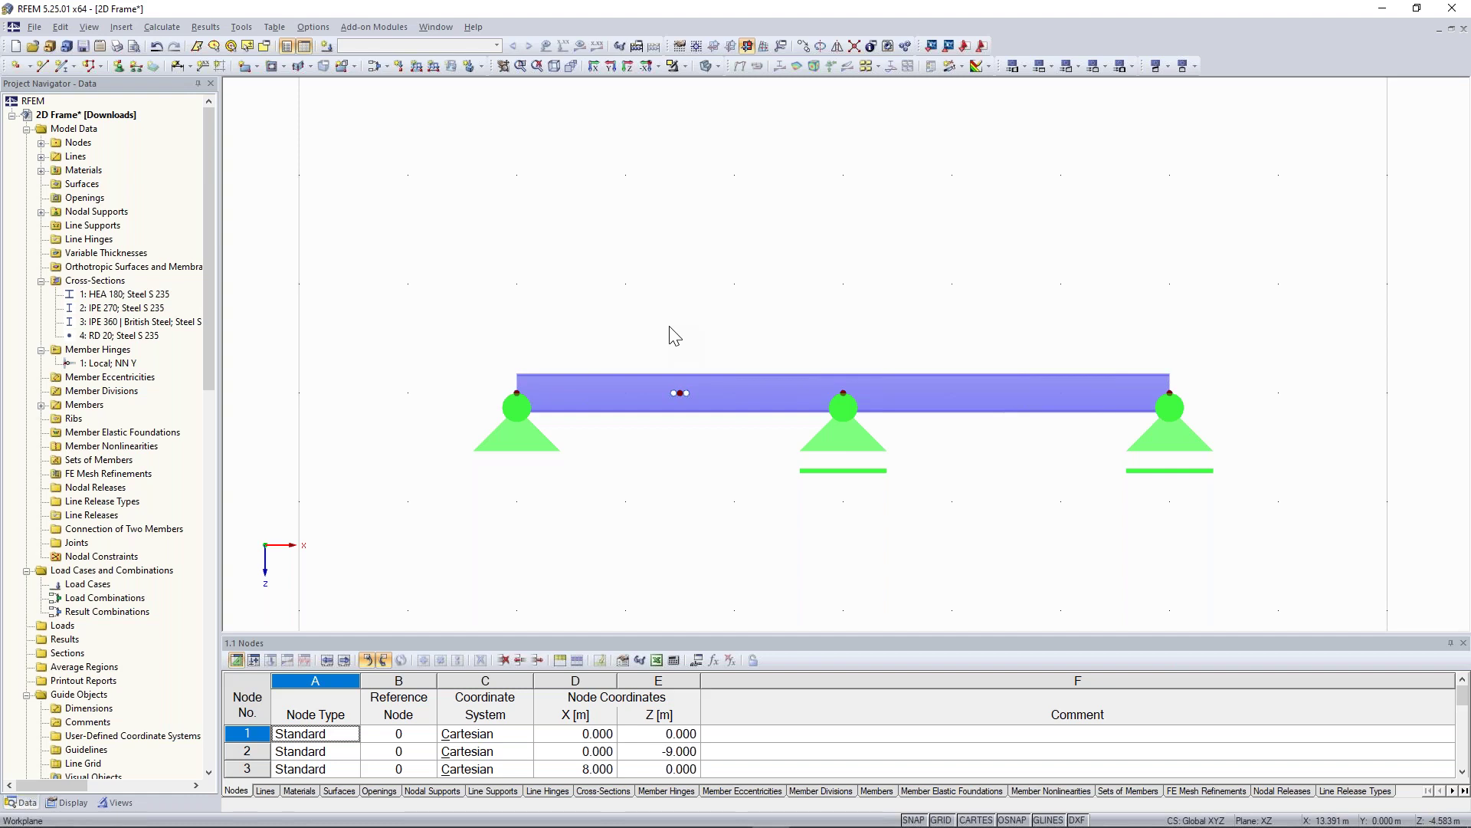
- Revise the member hinges at the separate beam's left intermediate node so that only the inclined member is hinged there
scroll(700, 400, "up", 1)
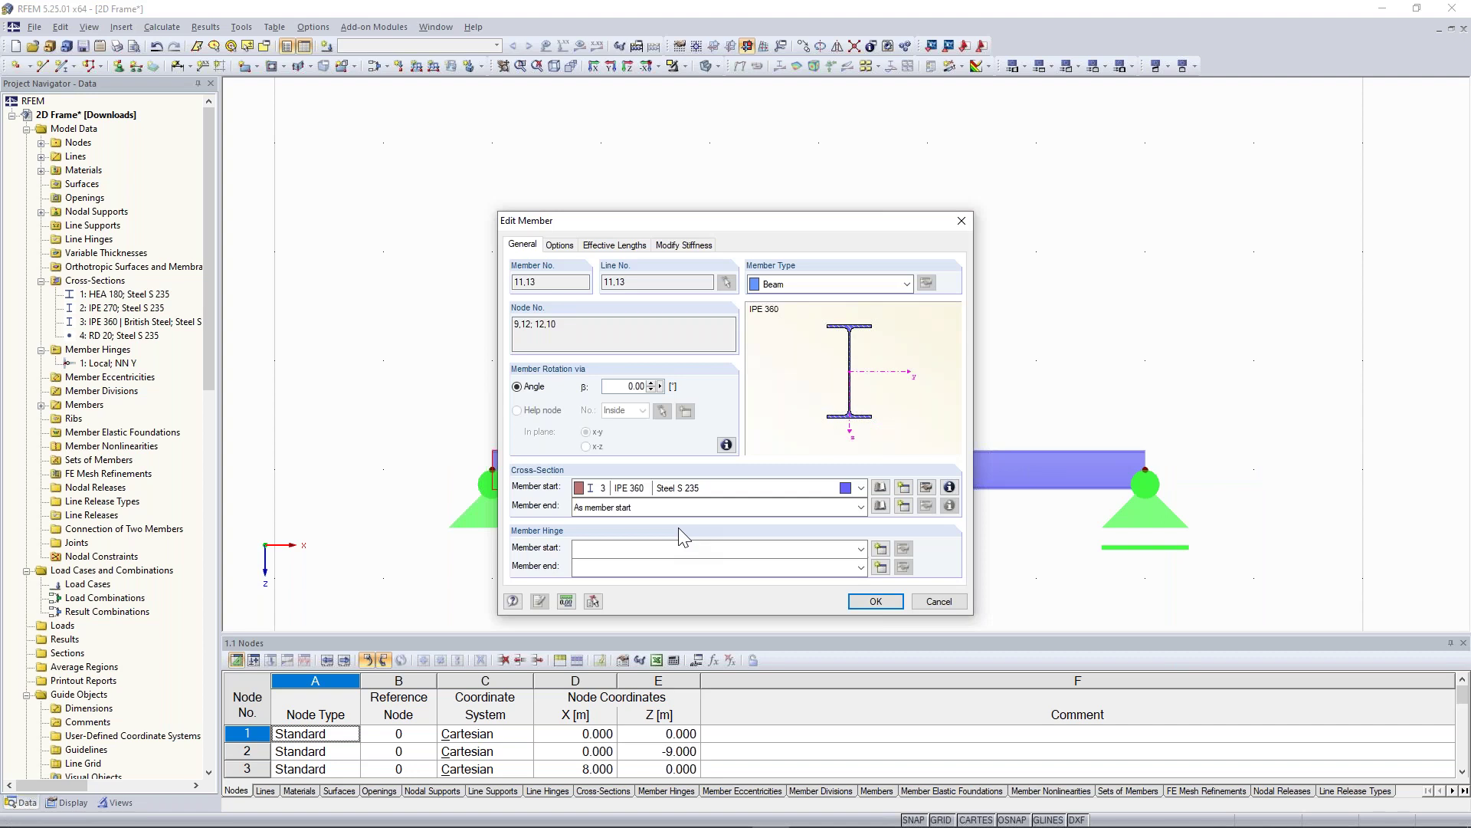
left_click(671, 549)
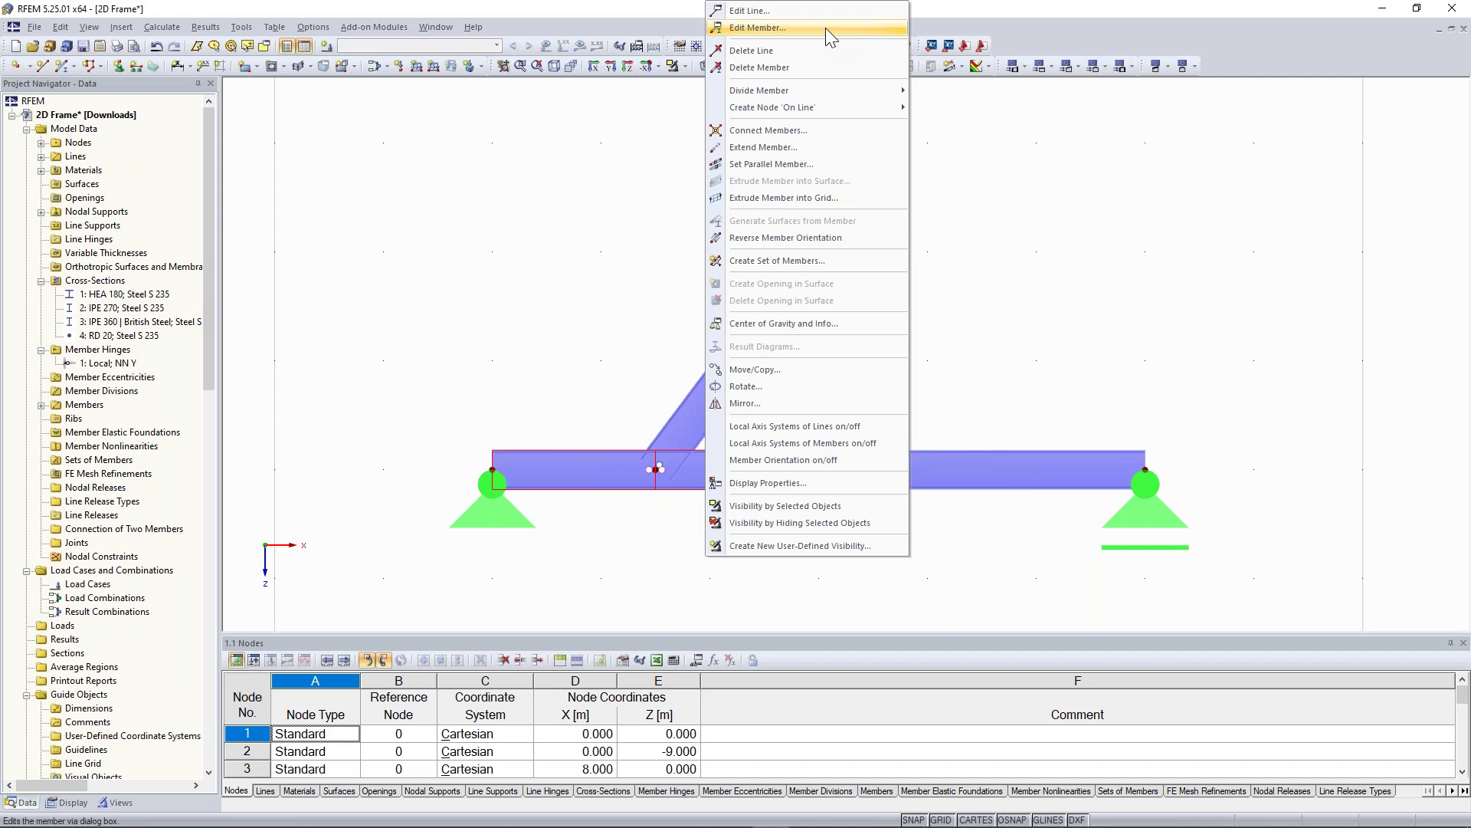
scroll(656, 479, "up", 3)
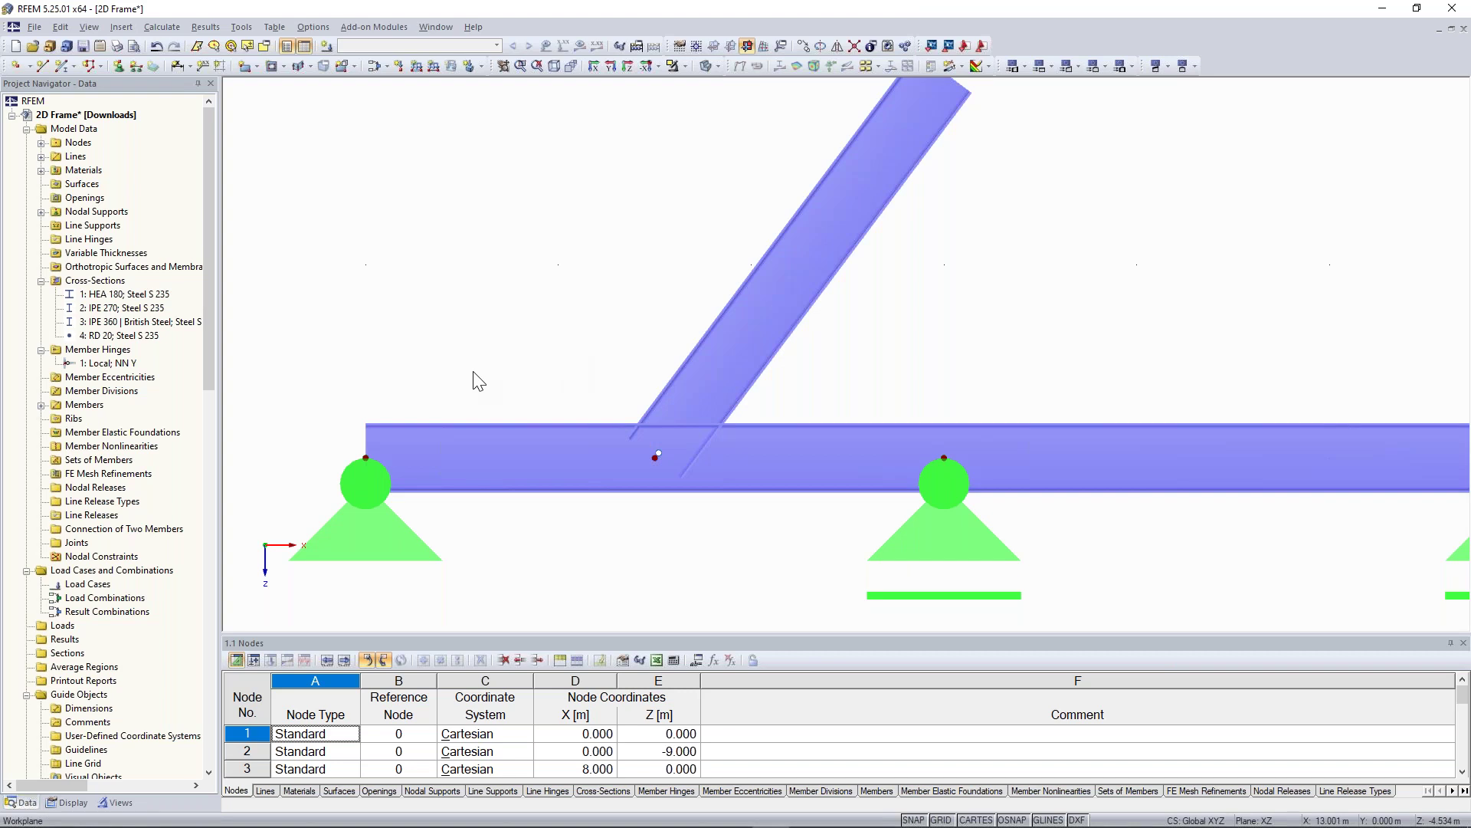
scroll(483, 377, "down", 3)
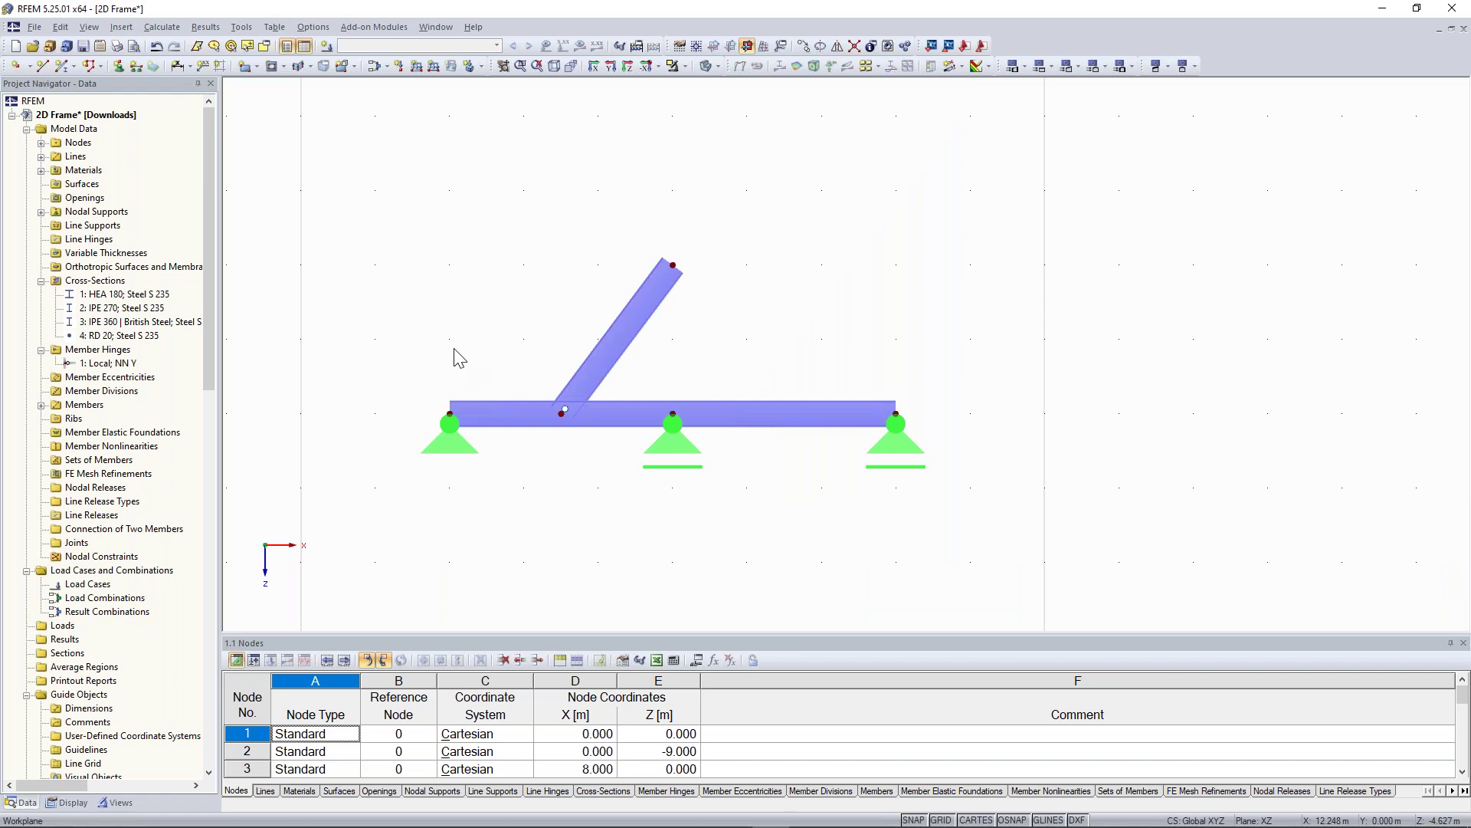
- Delete the whole separate demonstration beam, including its inclined member and supports
middle_click_drag(459, 358, 565, 399)
left_click_drag(488, 211, 1089, 559)
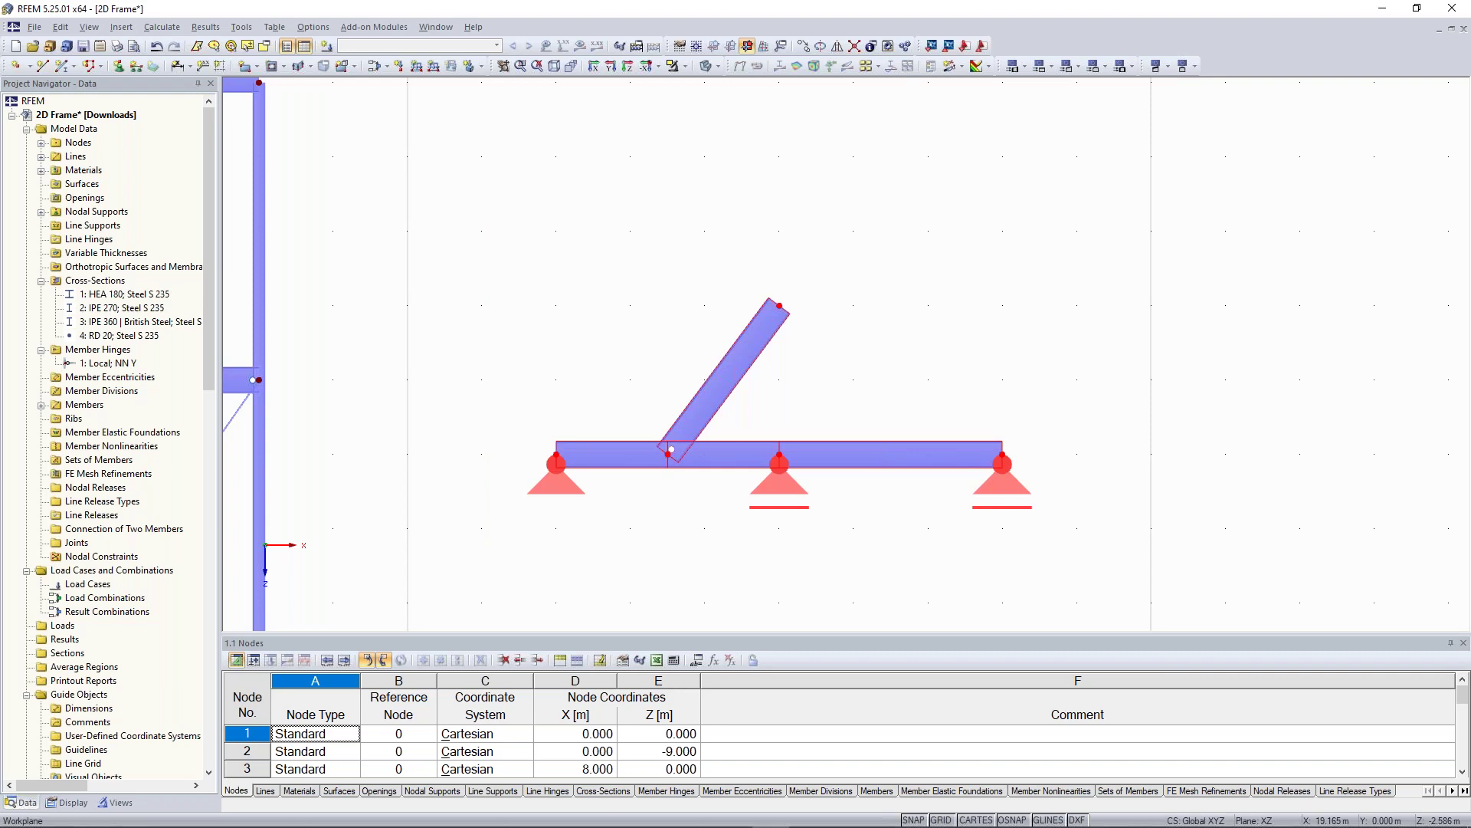
key("Delete")
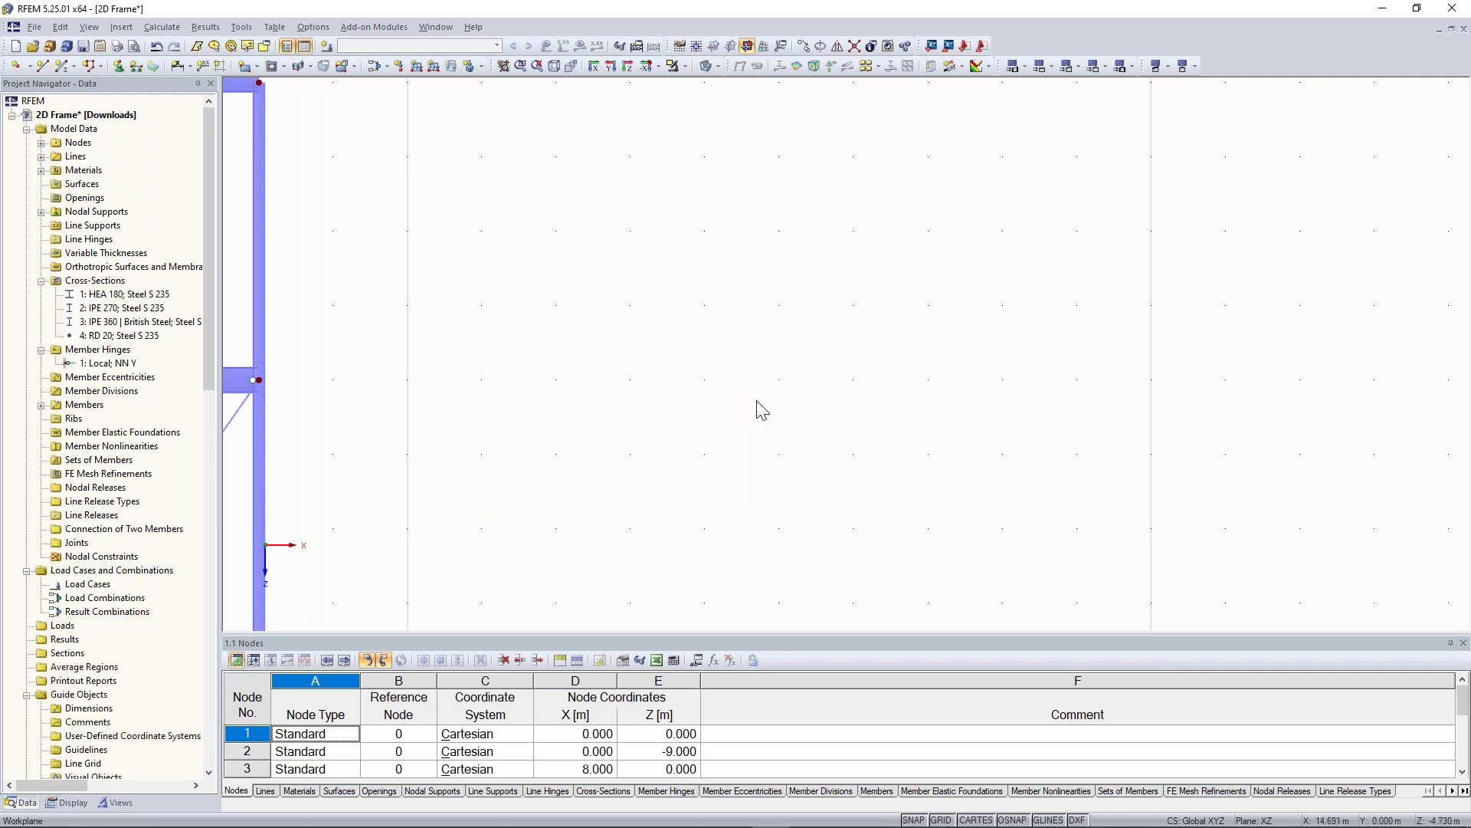
- Look through the member types available for the frame's top IPE 270 beam and leave its type unchanged
scroll(611, 437, "down", 2)
middle_click_drag(522, 481, 983, 406)
scroll(984, 413, "down", 2)
middle_click_drag(632, 437, 642, 435)
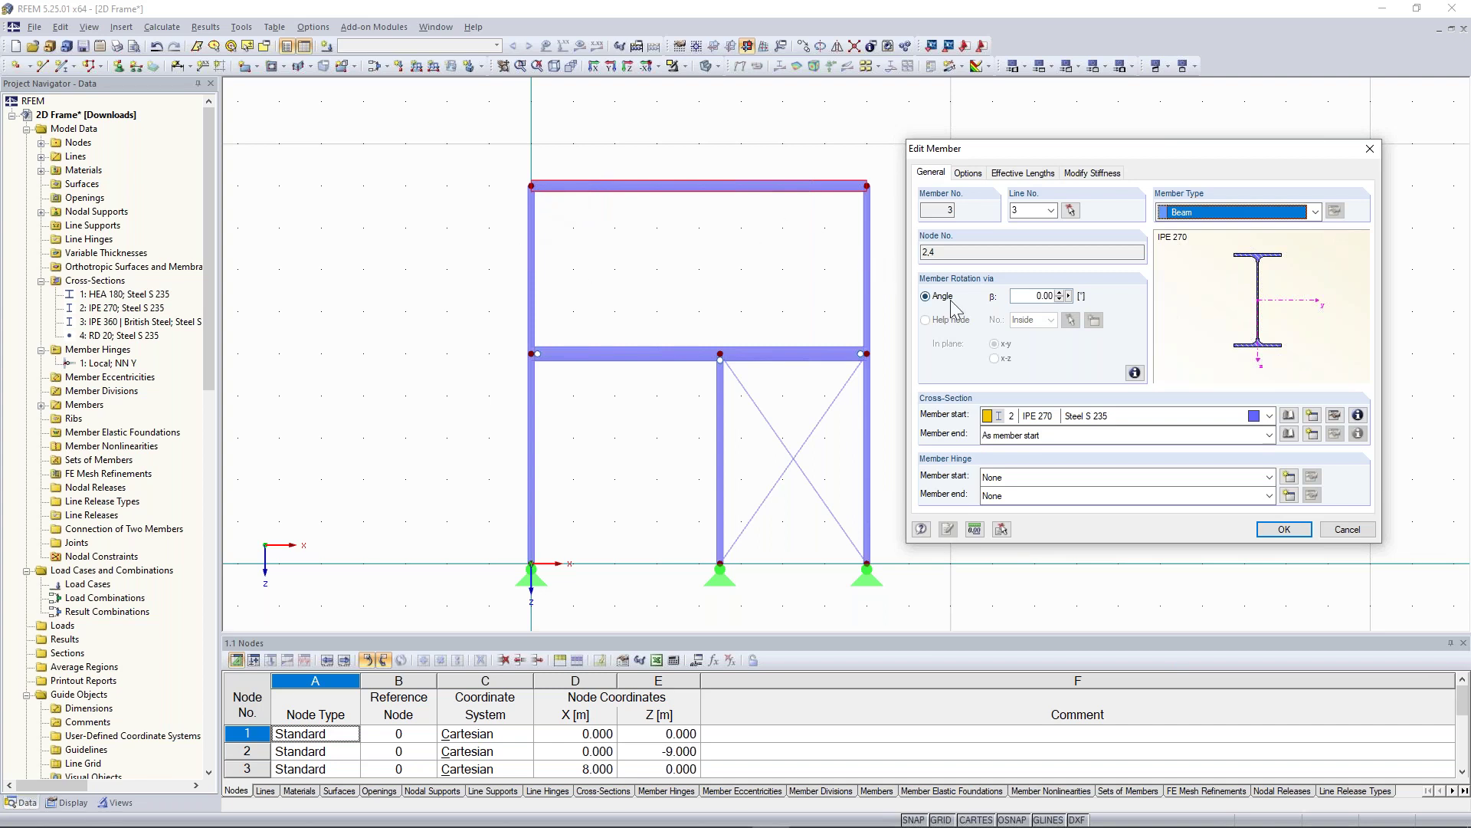
left_click(1309, 217)
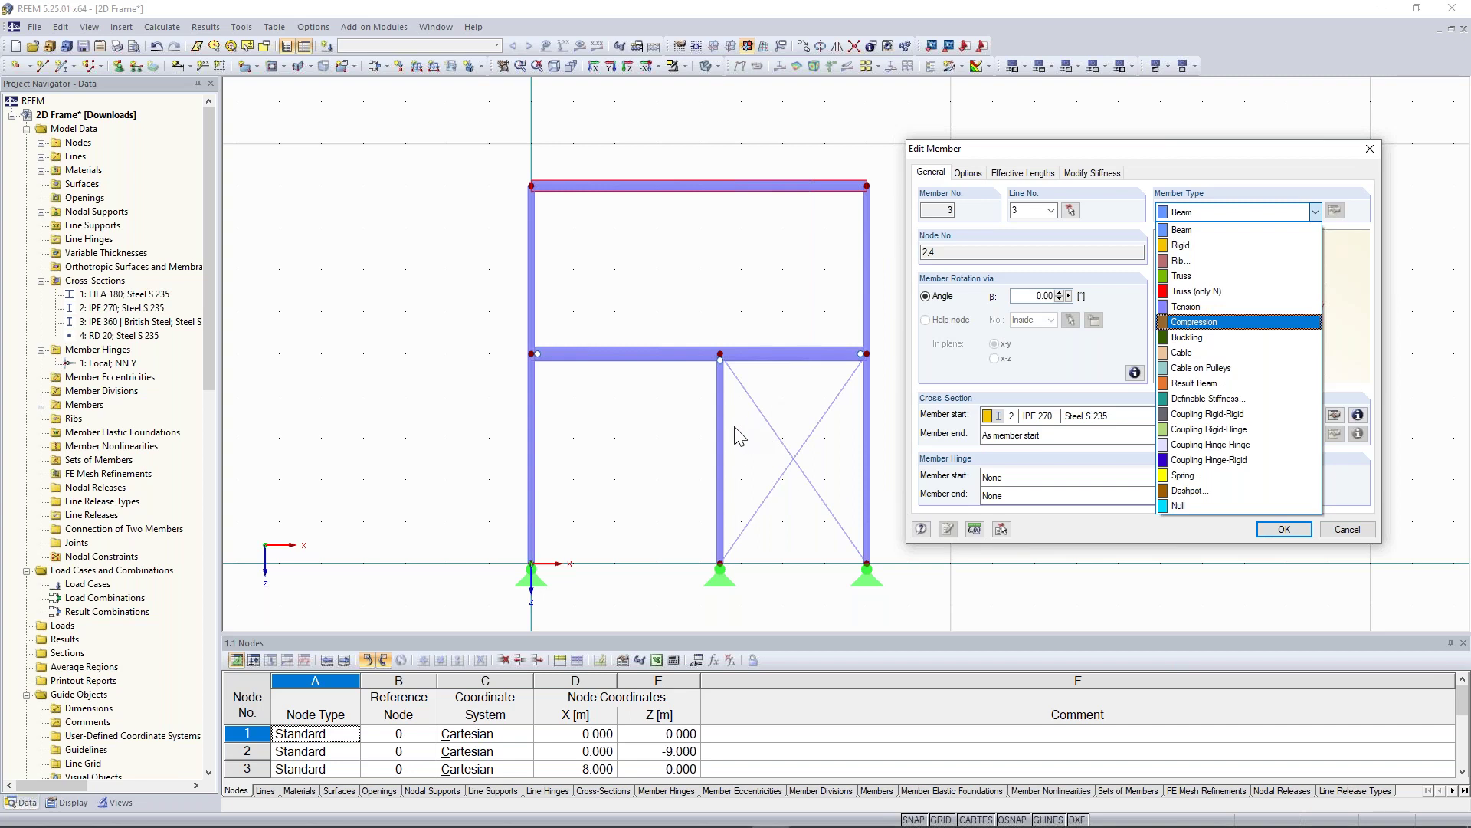
left_click(1370, 149)
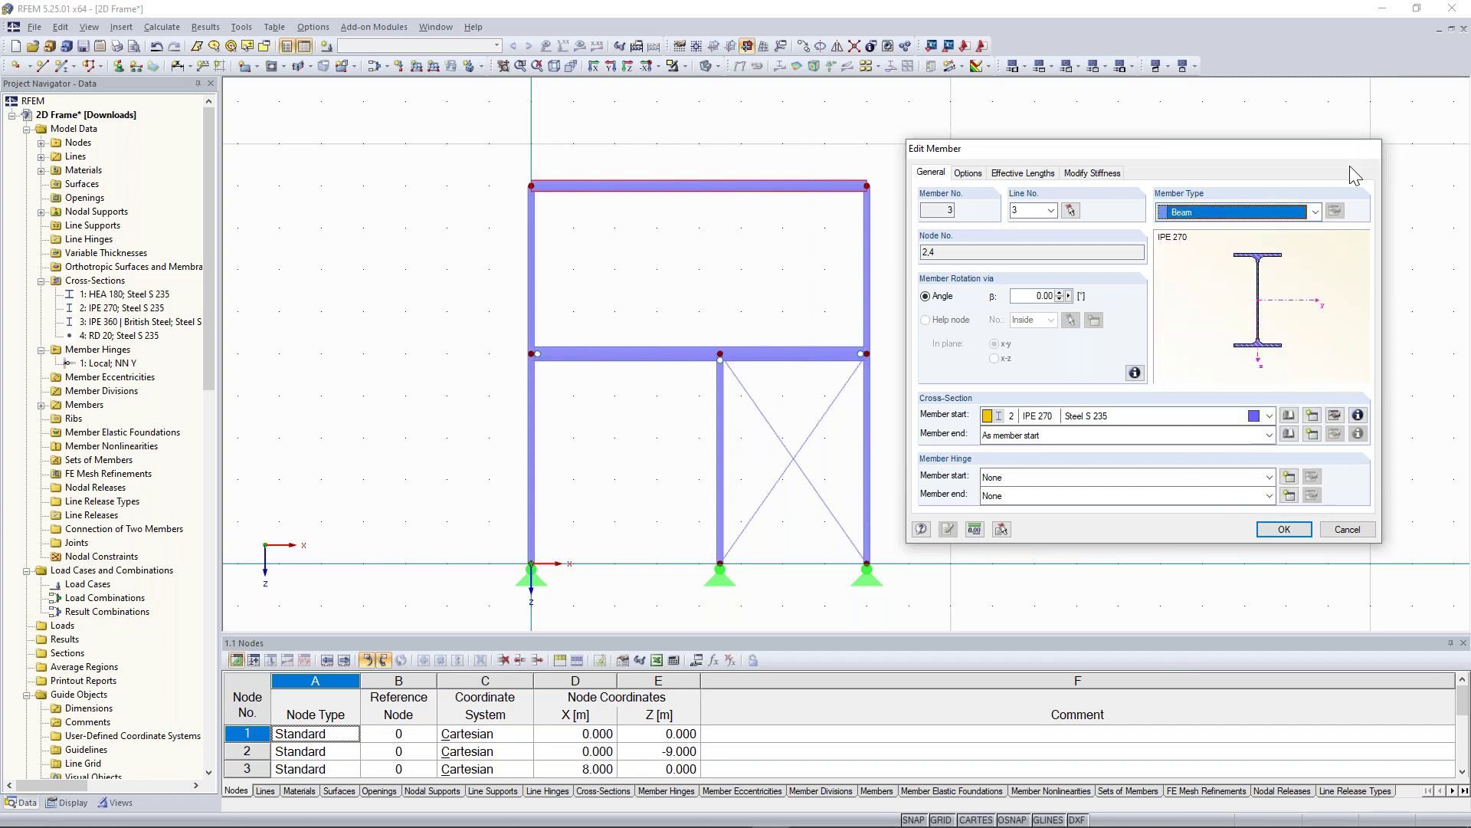
left_click(1370, 150)
- Reopen the top beam's member properties and review its general settings alongside the frame
scroll(784, 413, "up", 3)
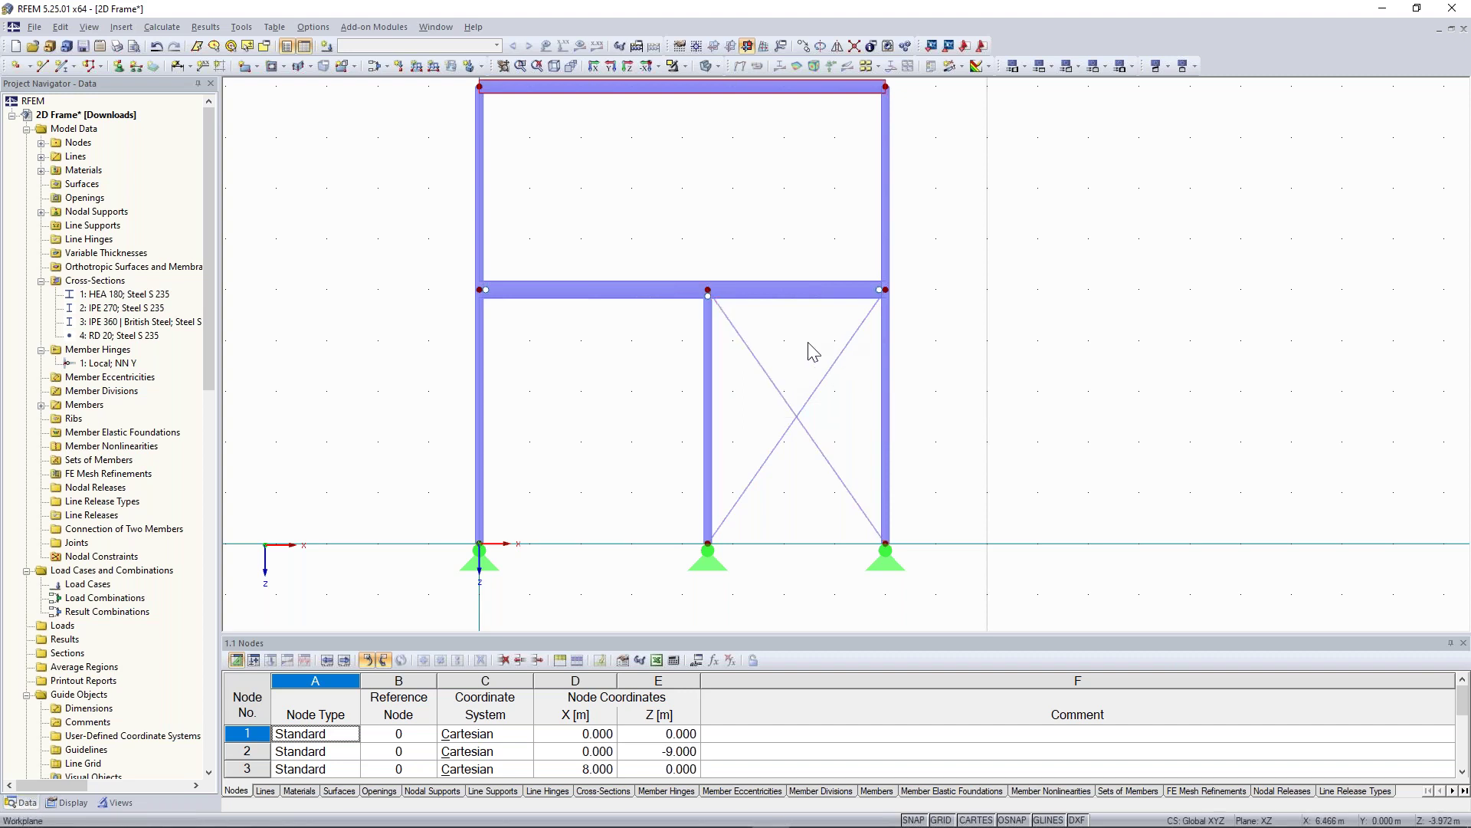
middle_click_drag(808, 346, 817, 361)
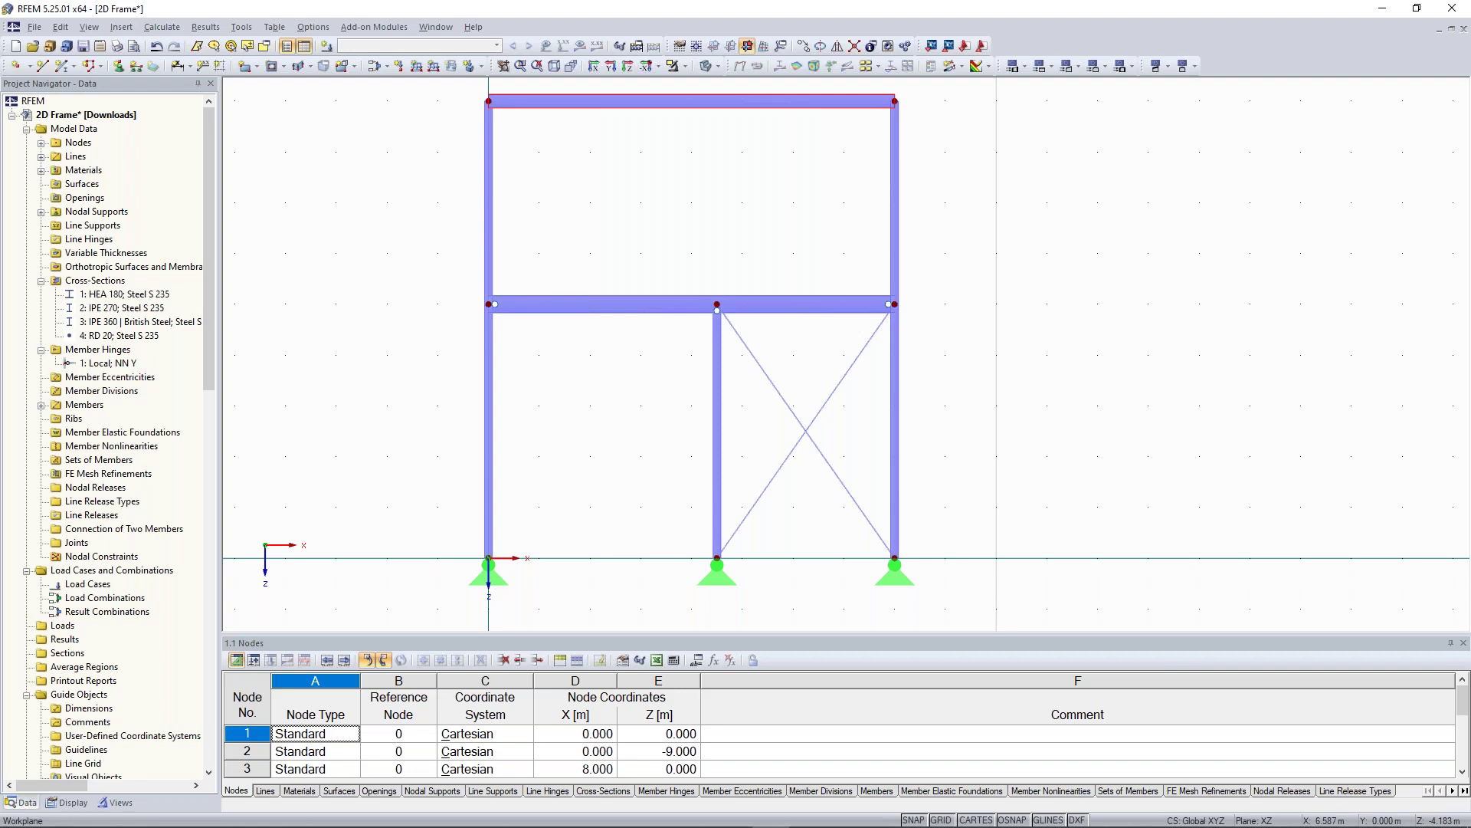
scroll(739, 230, "down", 2)
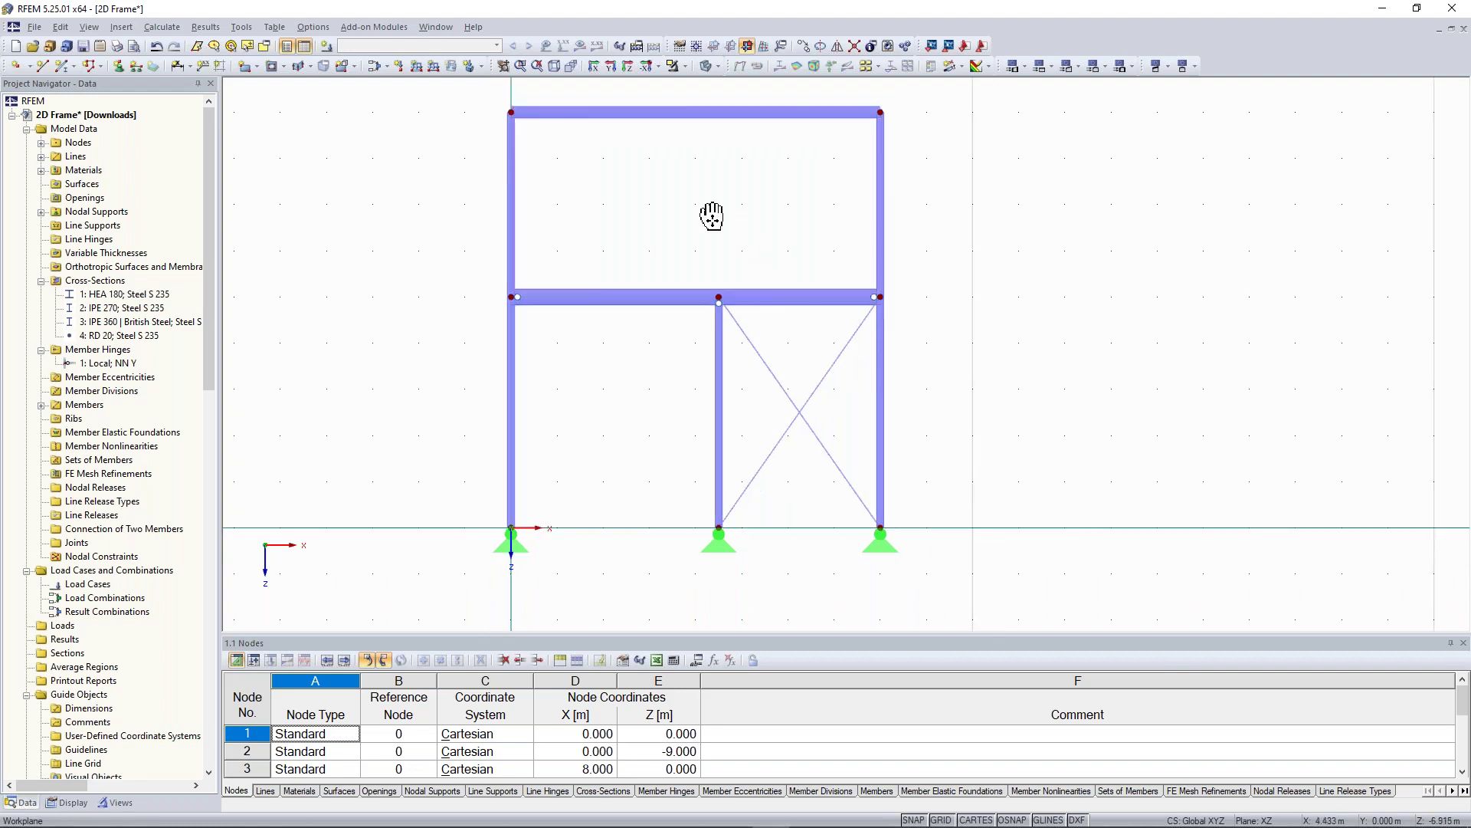
double_click(690, 133)
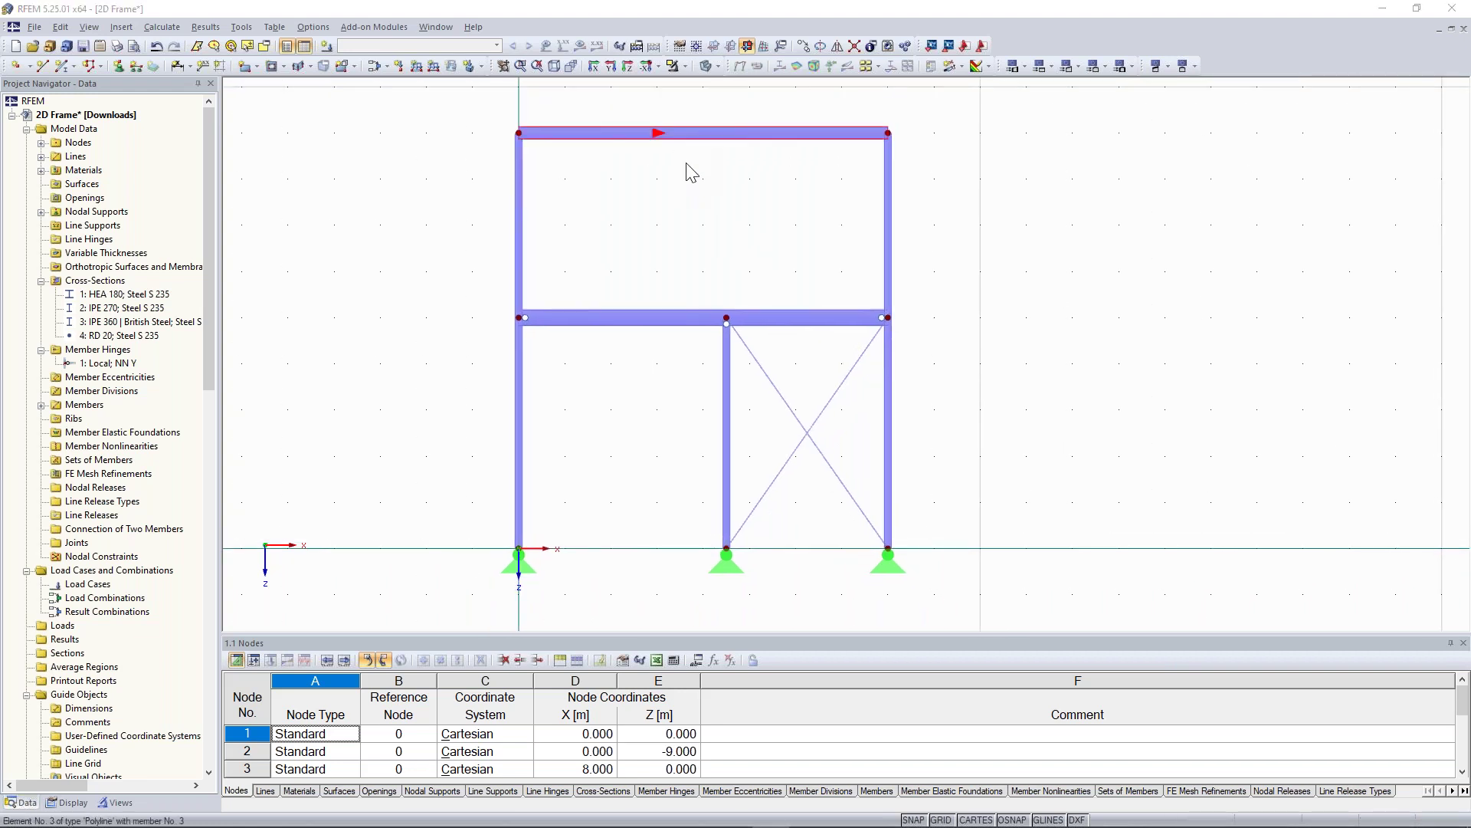
left_click_drag(575, 223, 363, 257)
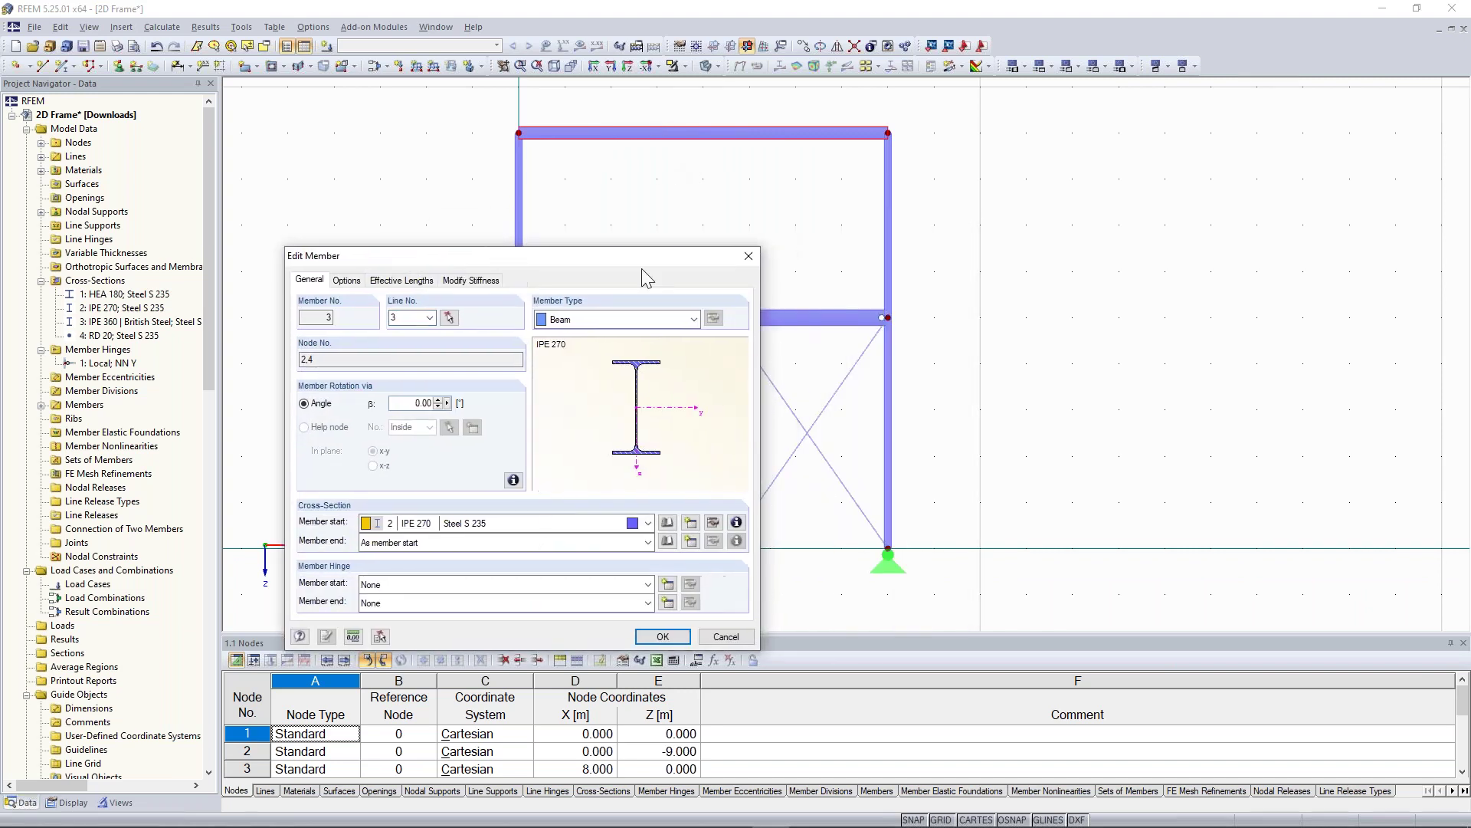
left_click_drag(613, 254, 439, 269)
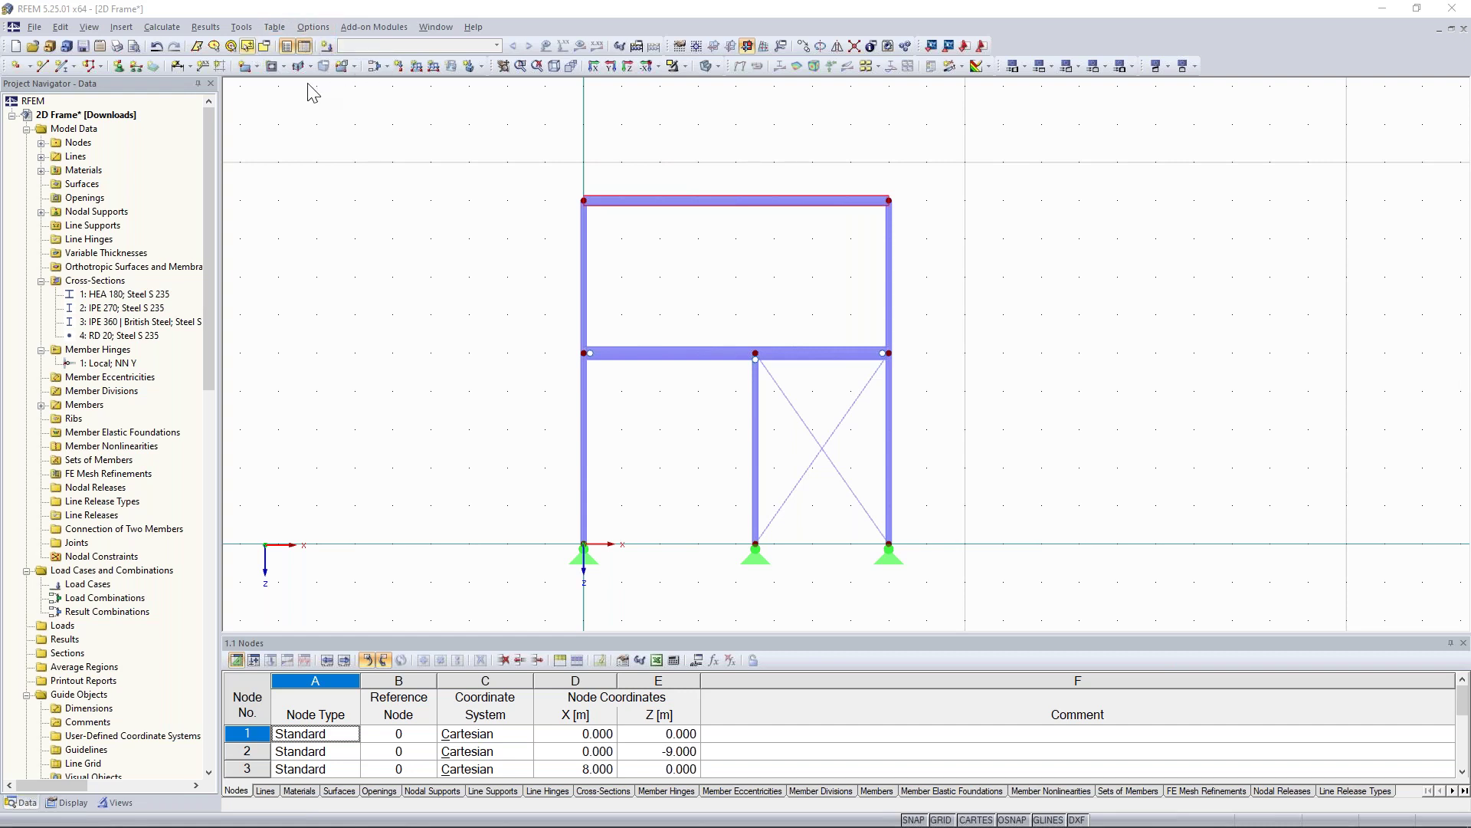
- Create load case LC1 with the description "test", action category Permanent and self-weight active with factor 1.000 in Z
left_click(324, 47)
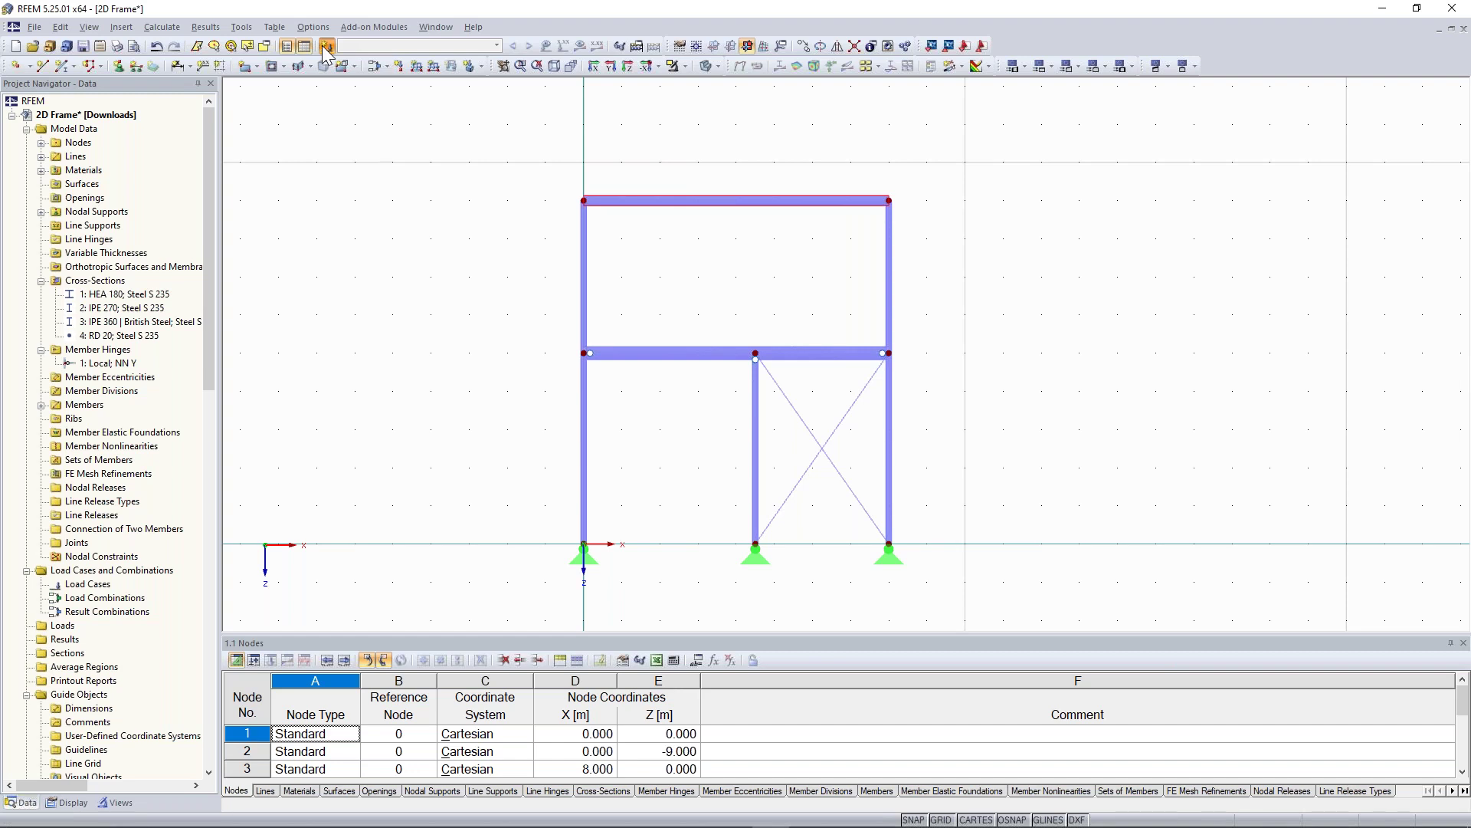
type("test")
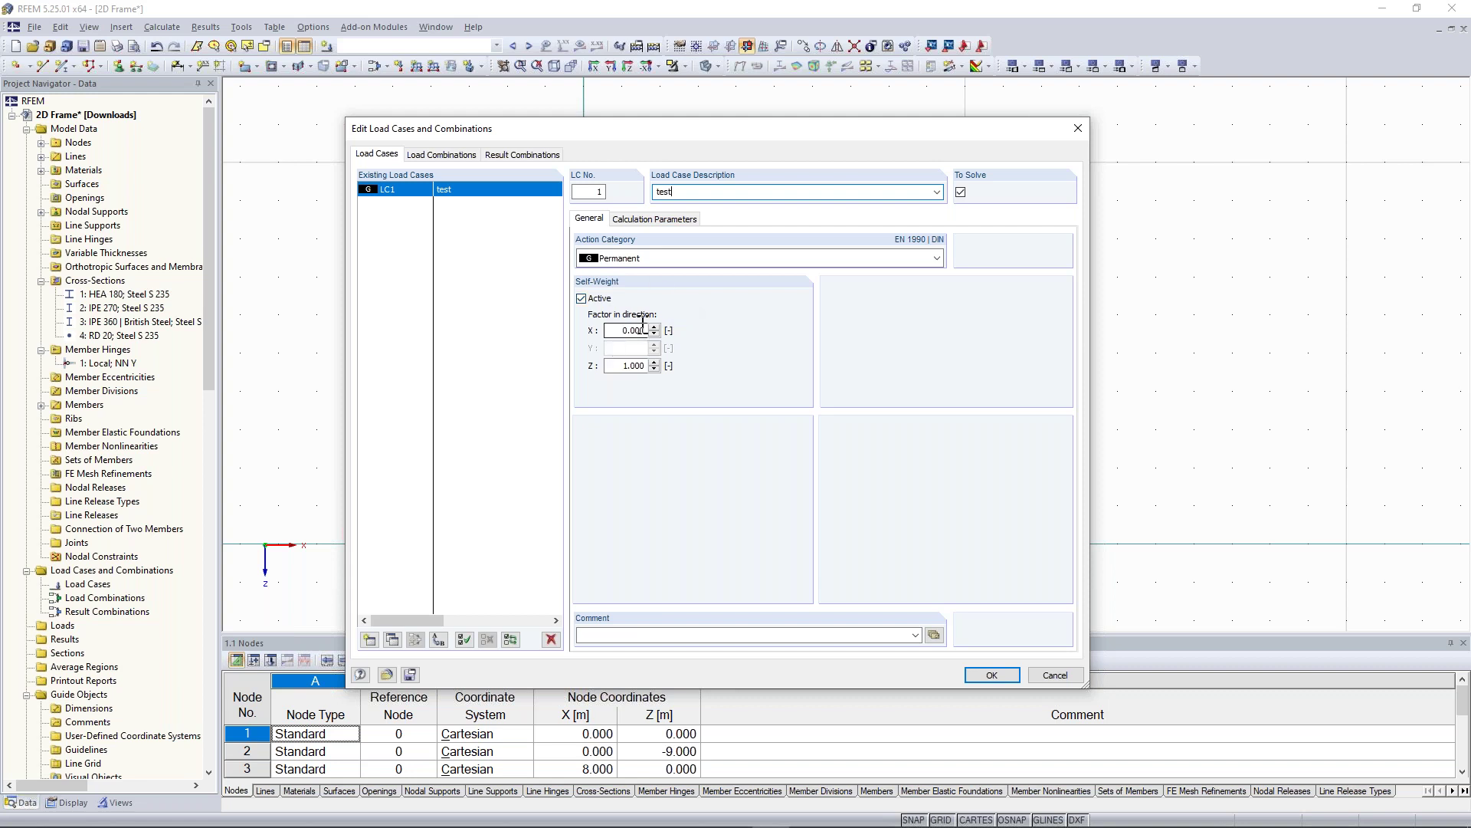
left_click(991, 675)
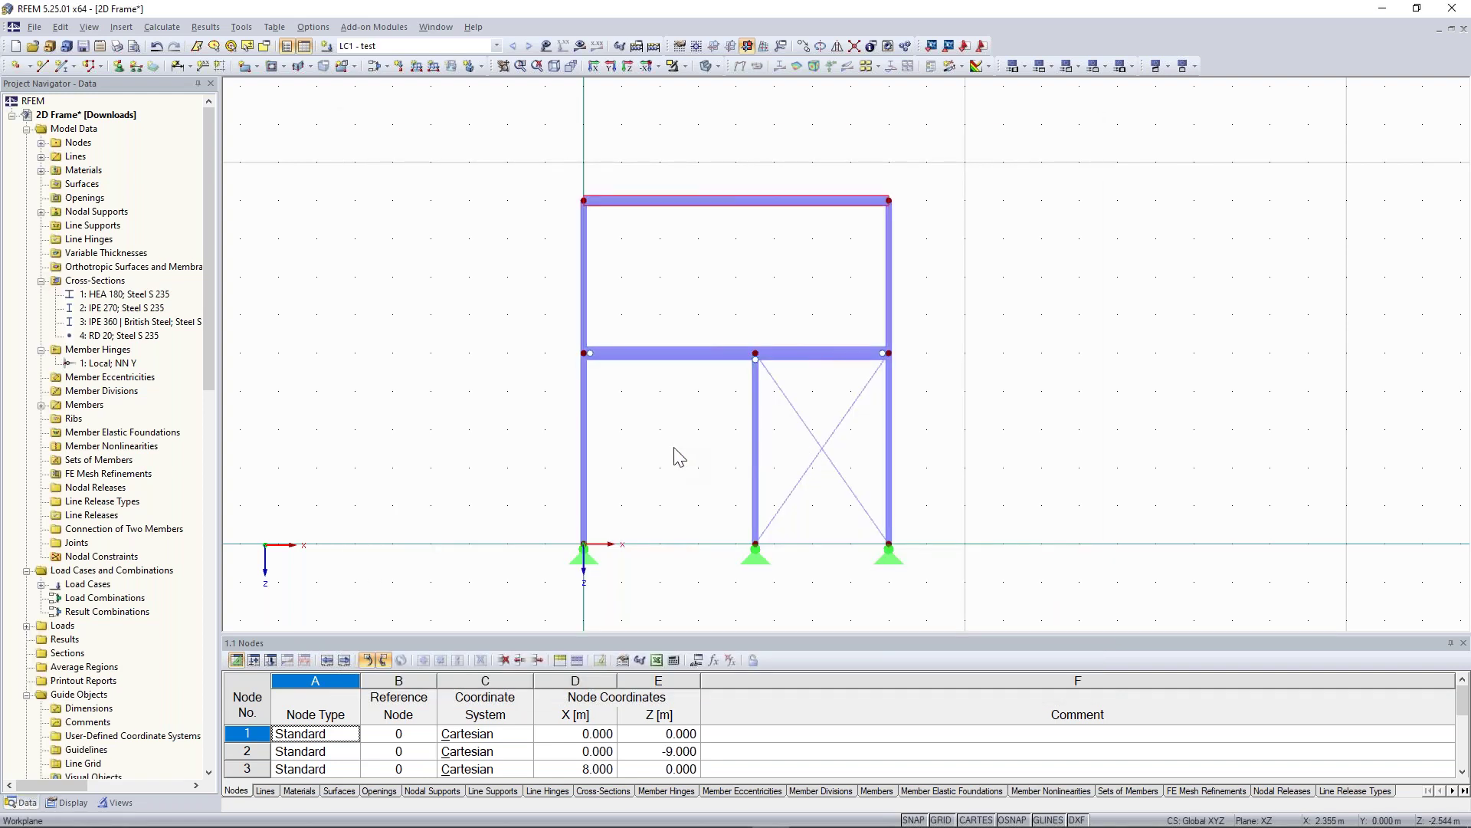
- Begin a new member load in LC1 as a uniform force of 12.767 kN/m
scroll(720, 322, "down", 1)
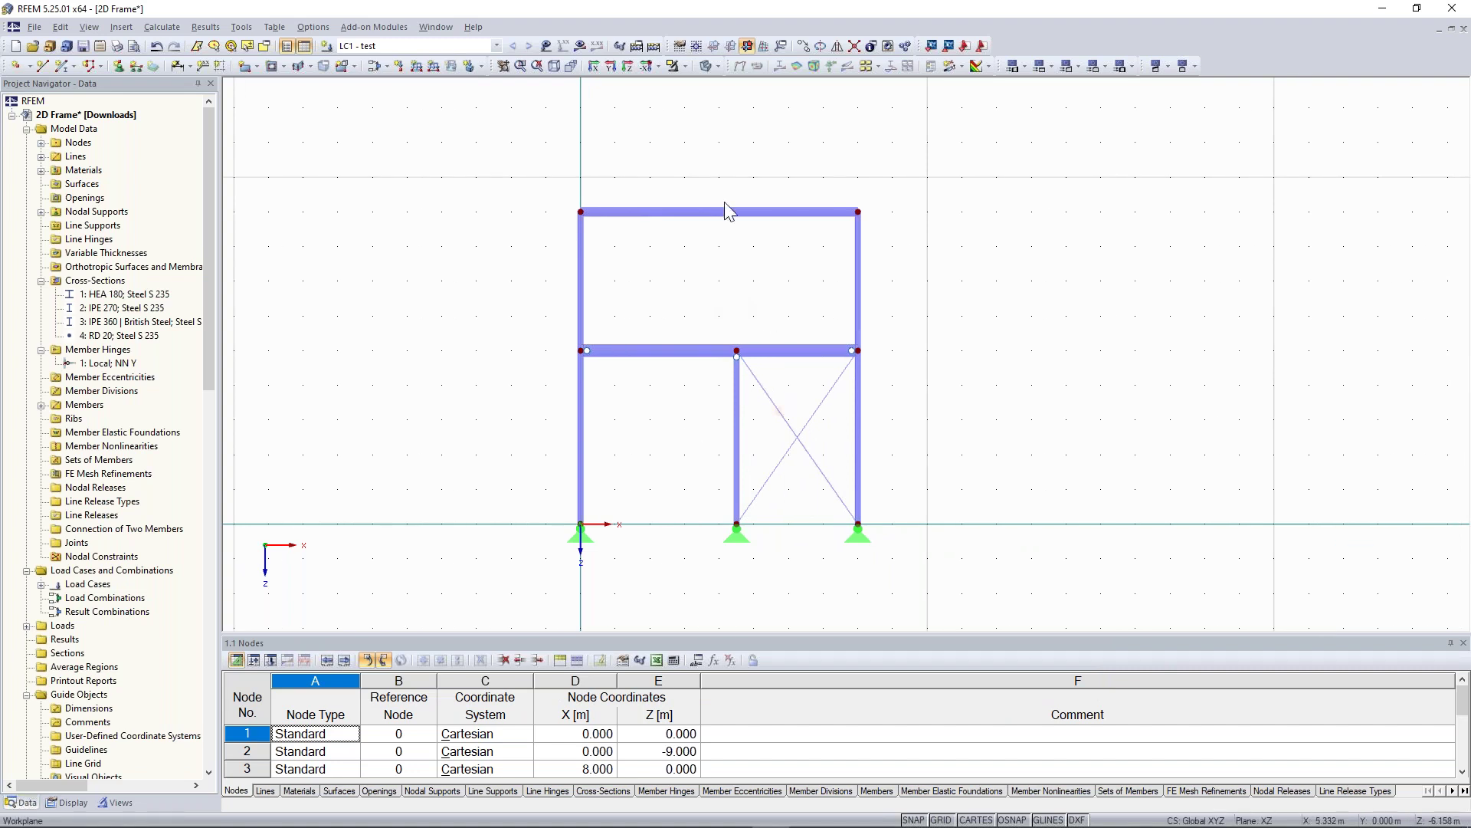
middle_click_drag(685, 190, 627, 216)
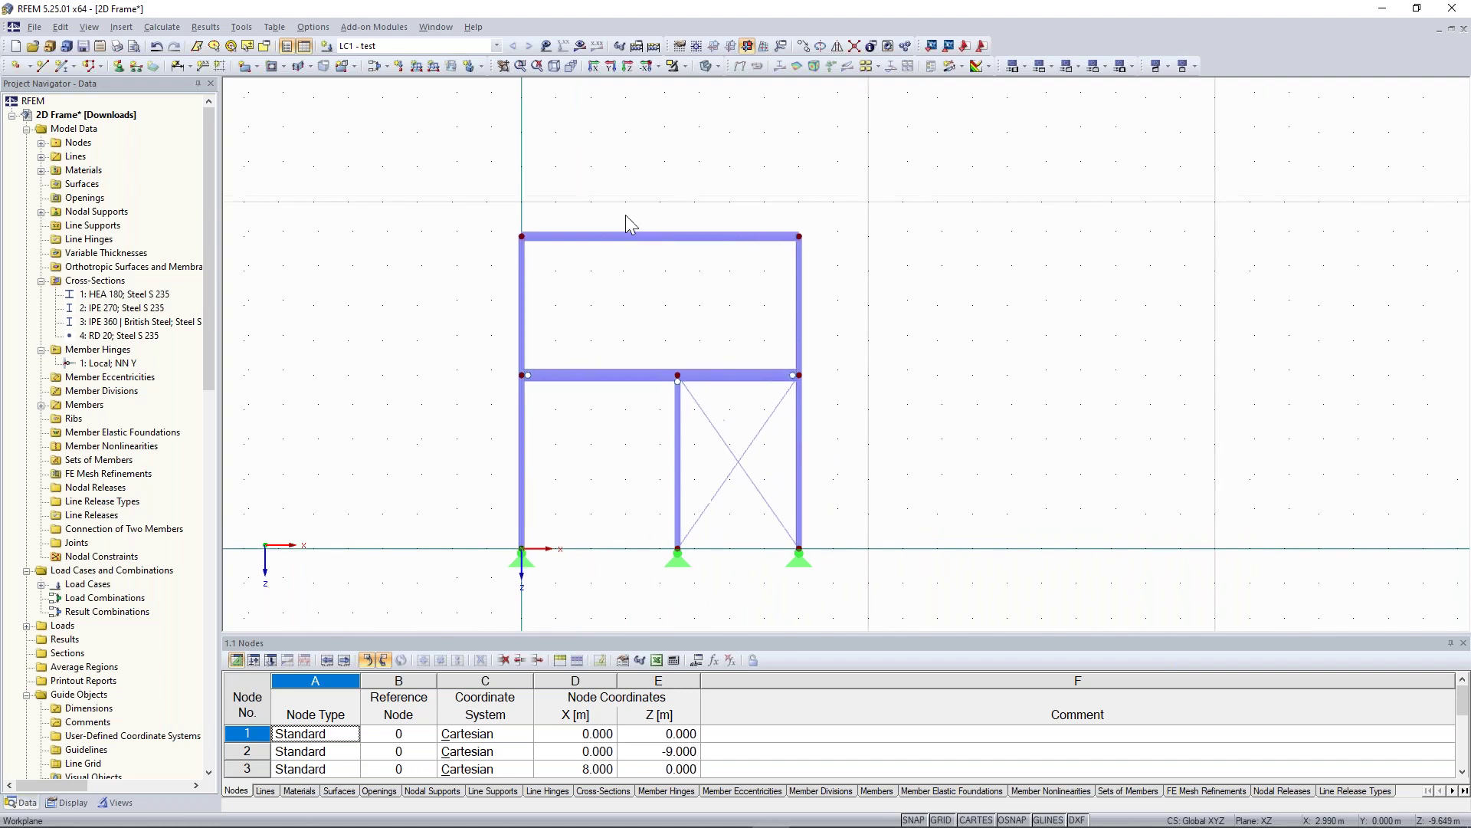
middle_click_drag(627, 272, 637, 259)
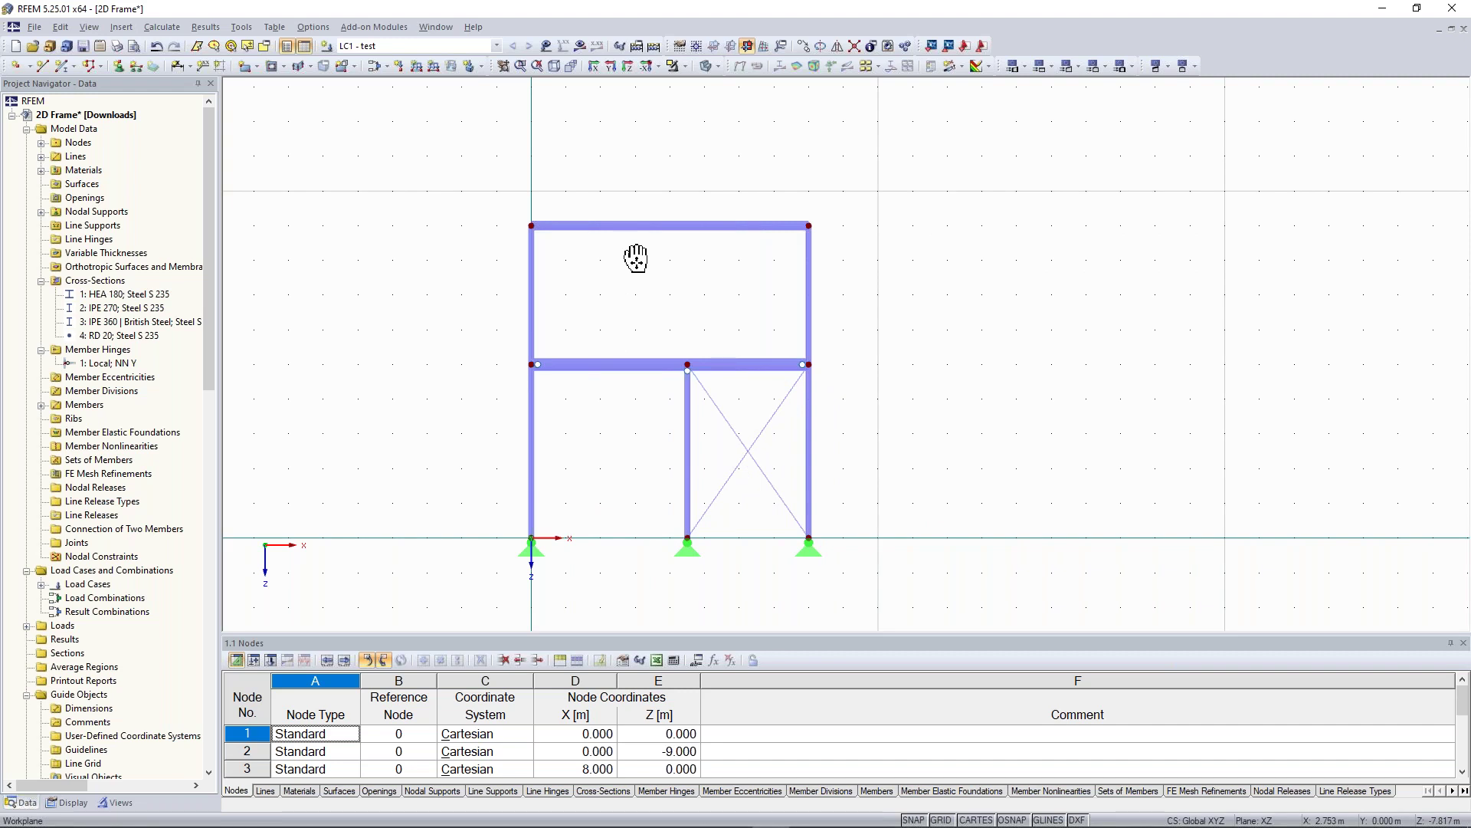
middle_click_drag(636, 259, 650, 244)
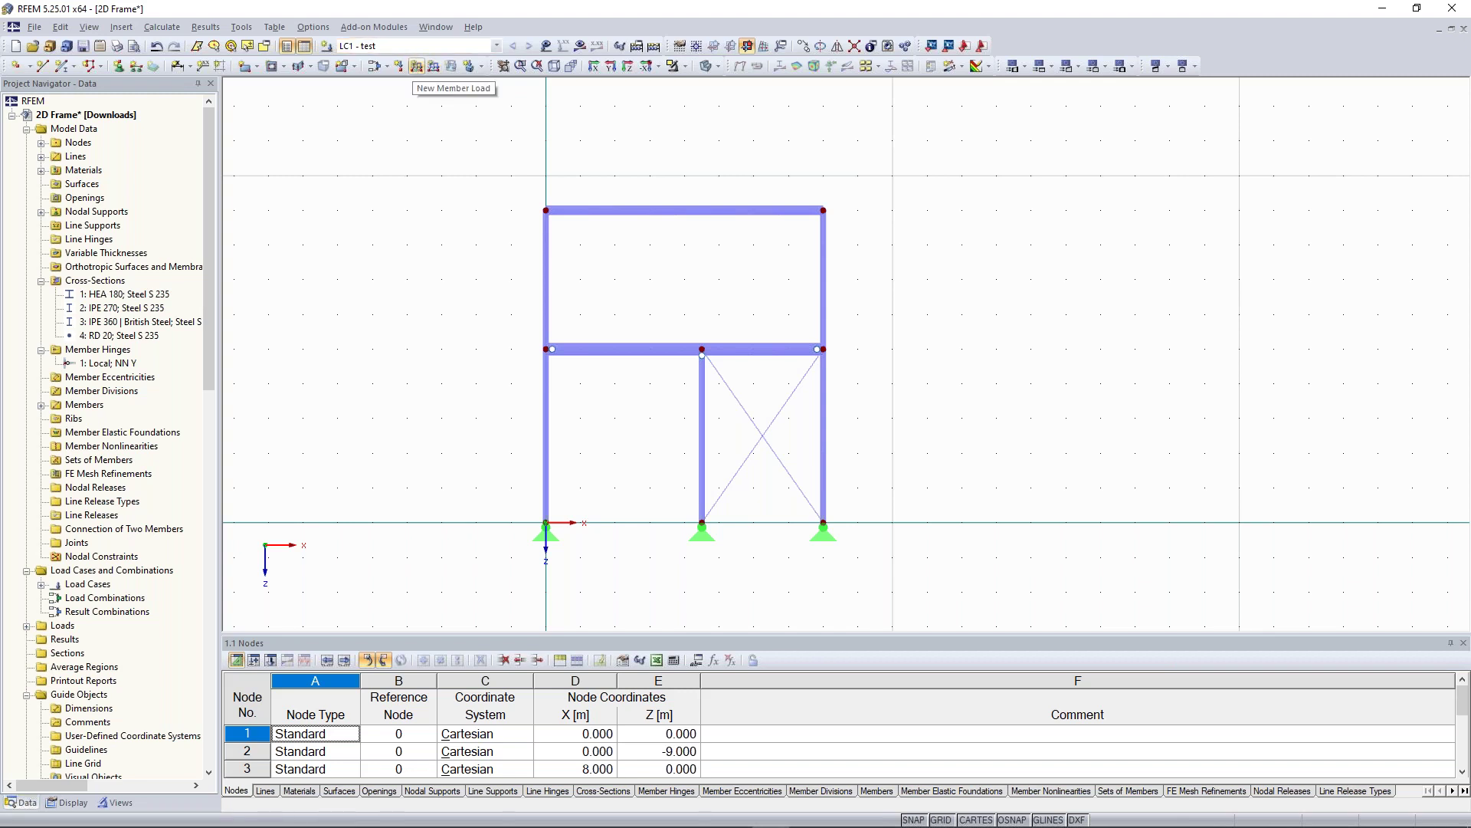
left_click(416, 66)
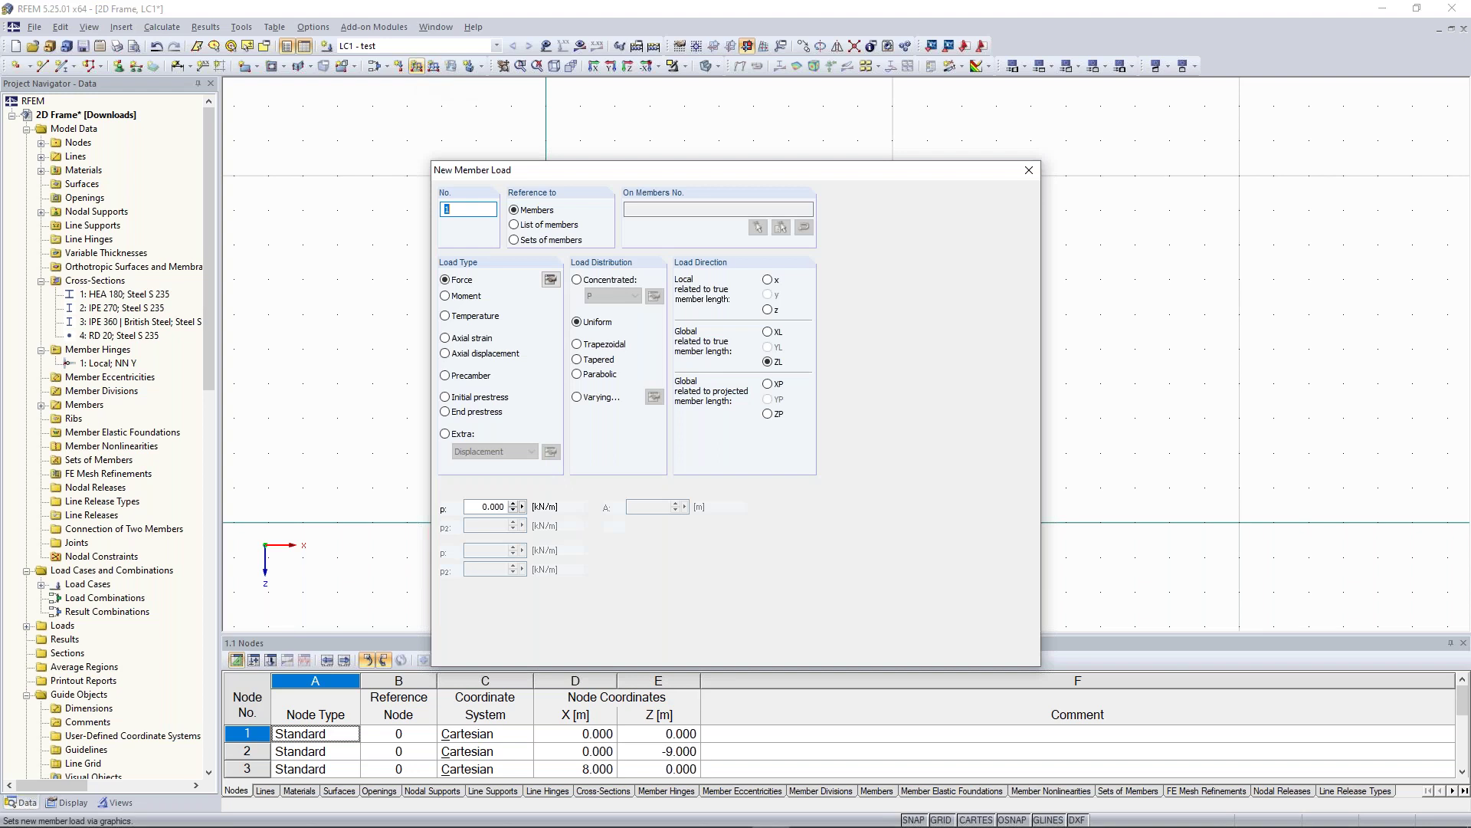
left_click(524, 172)
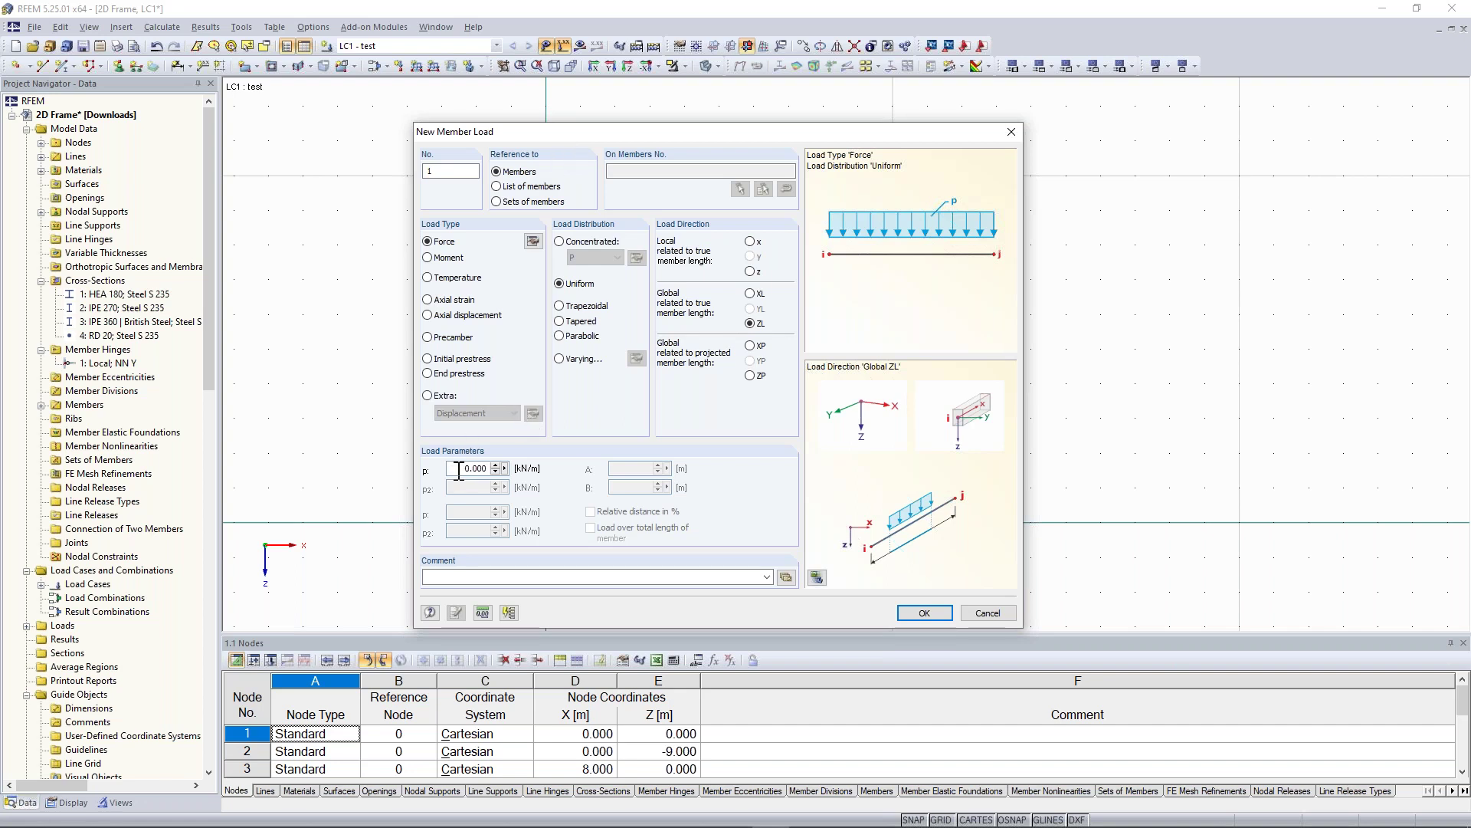
left_click_drag(458, 469, 490, 460)
type("12.767")
- Set the load direction to global ZL related to true member length and apply the load to the top beam
left_click(750, 375)
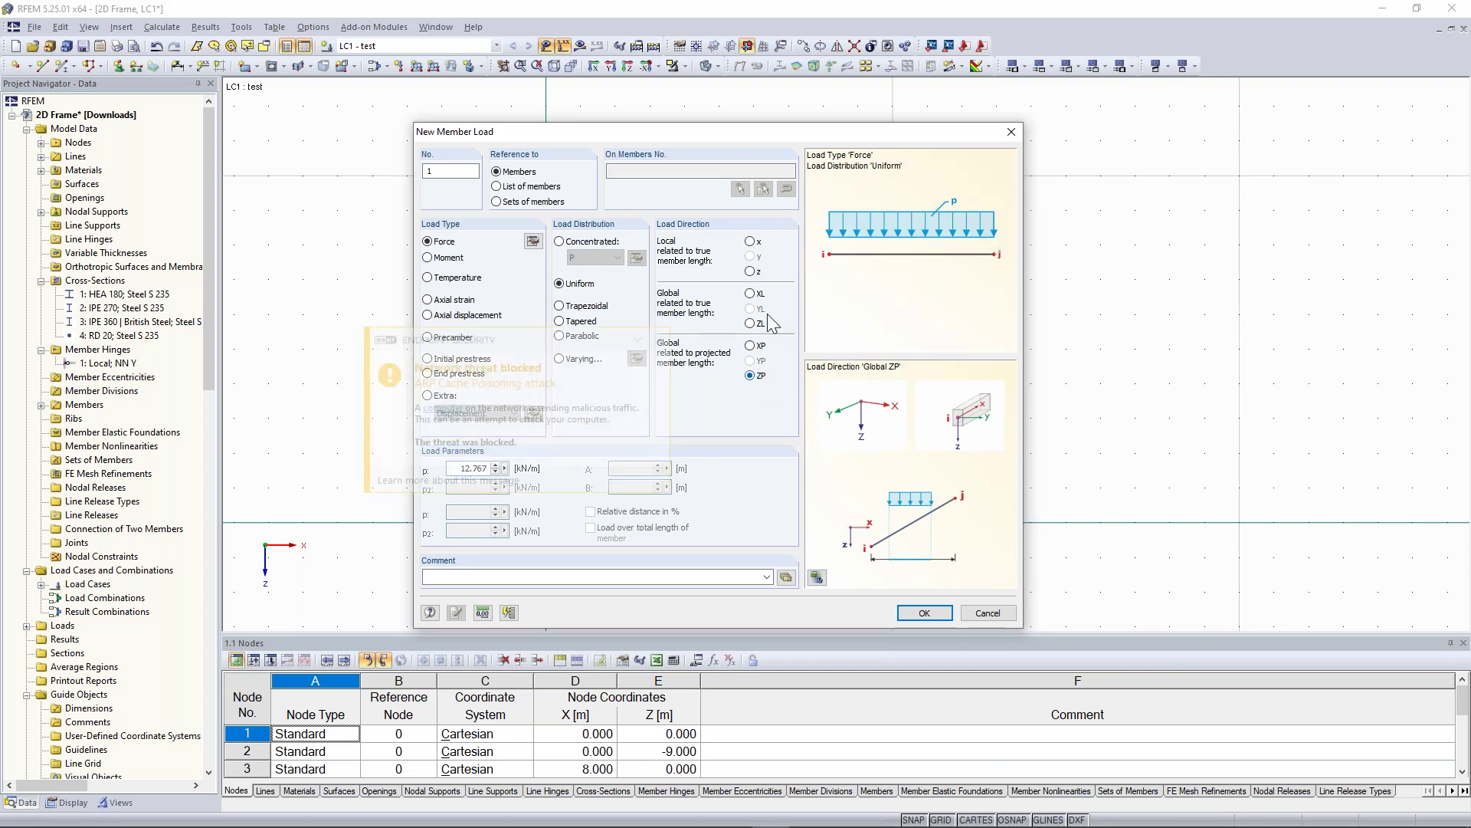
left_click(659, 340)
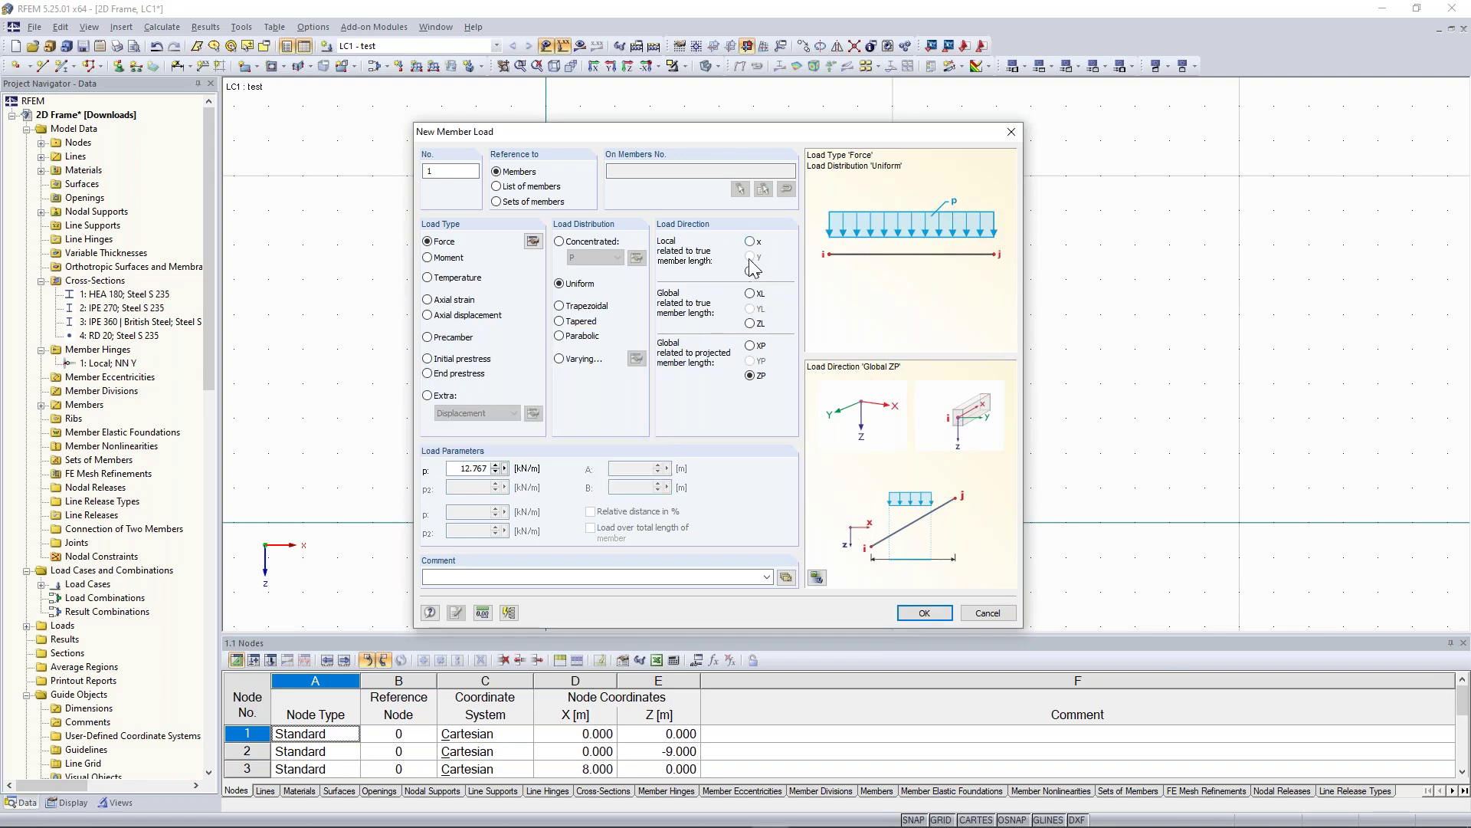
left_click(750, 273)
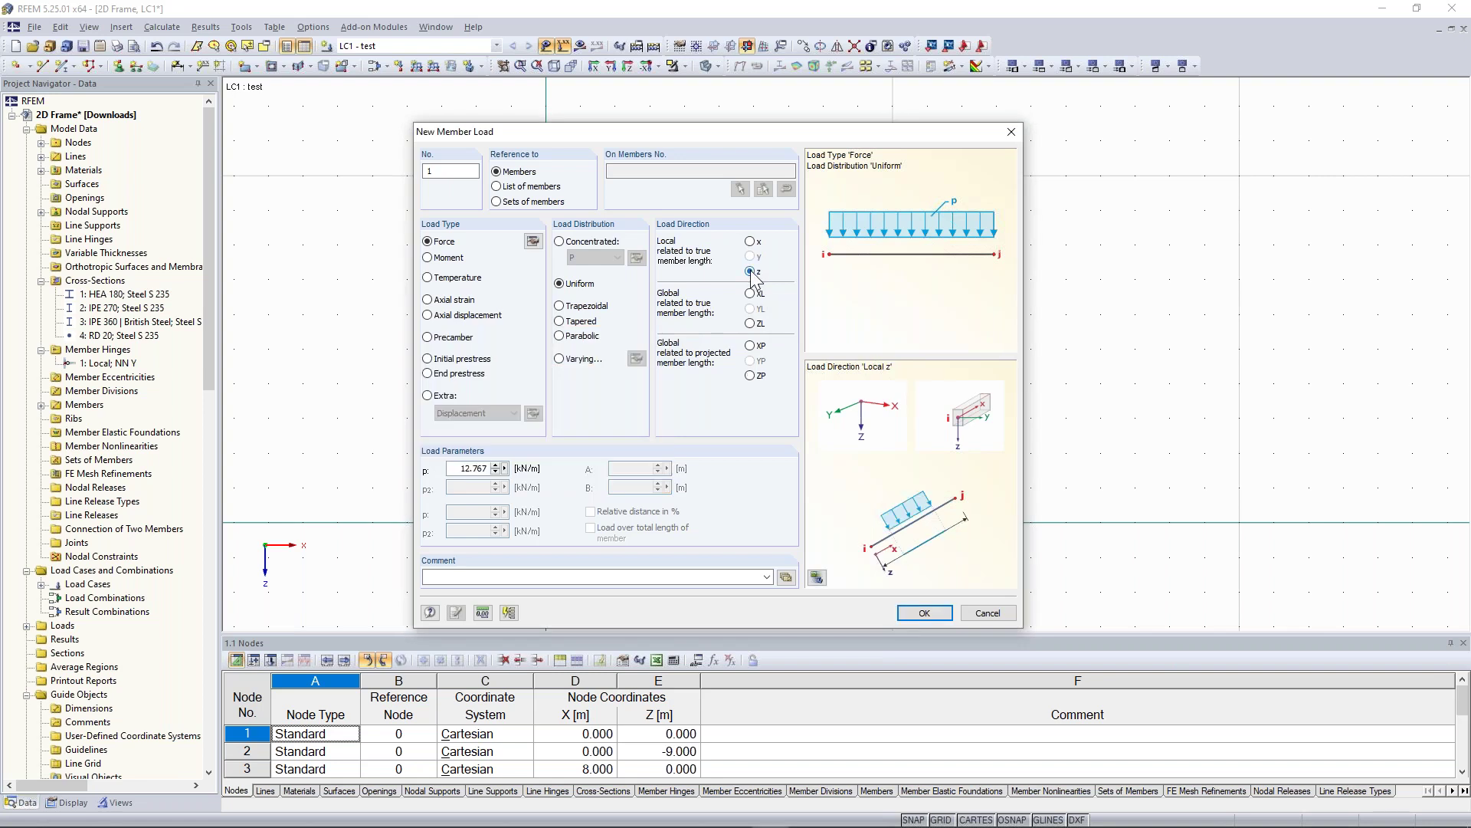
left_click(750, 324)
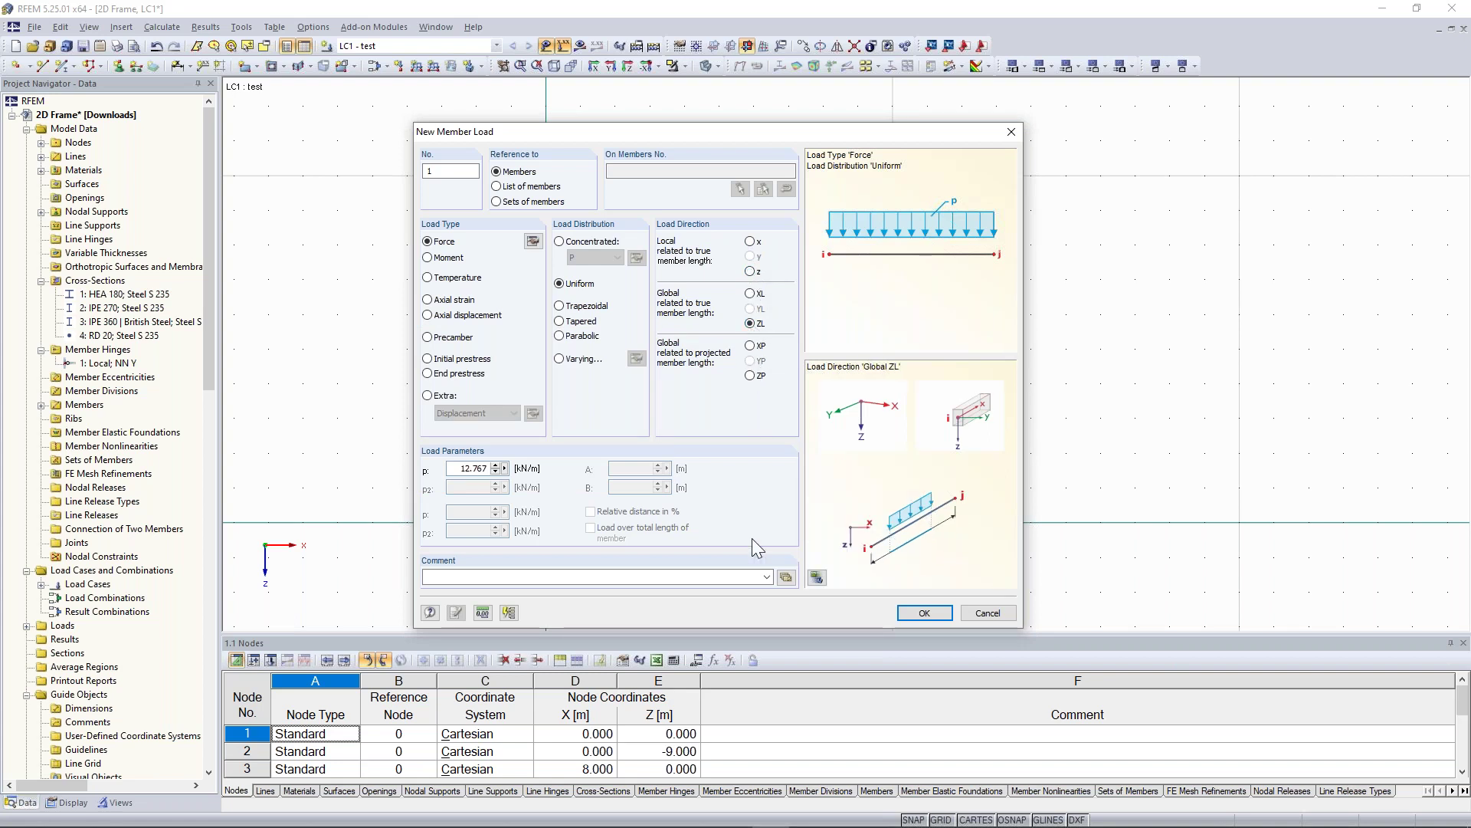
left_click(946, 610)
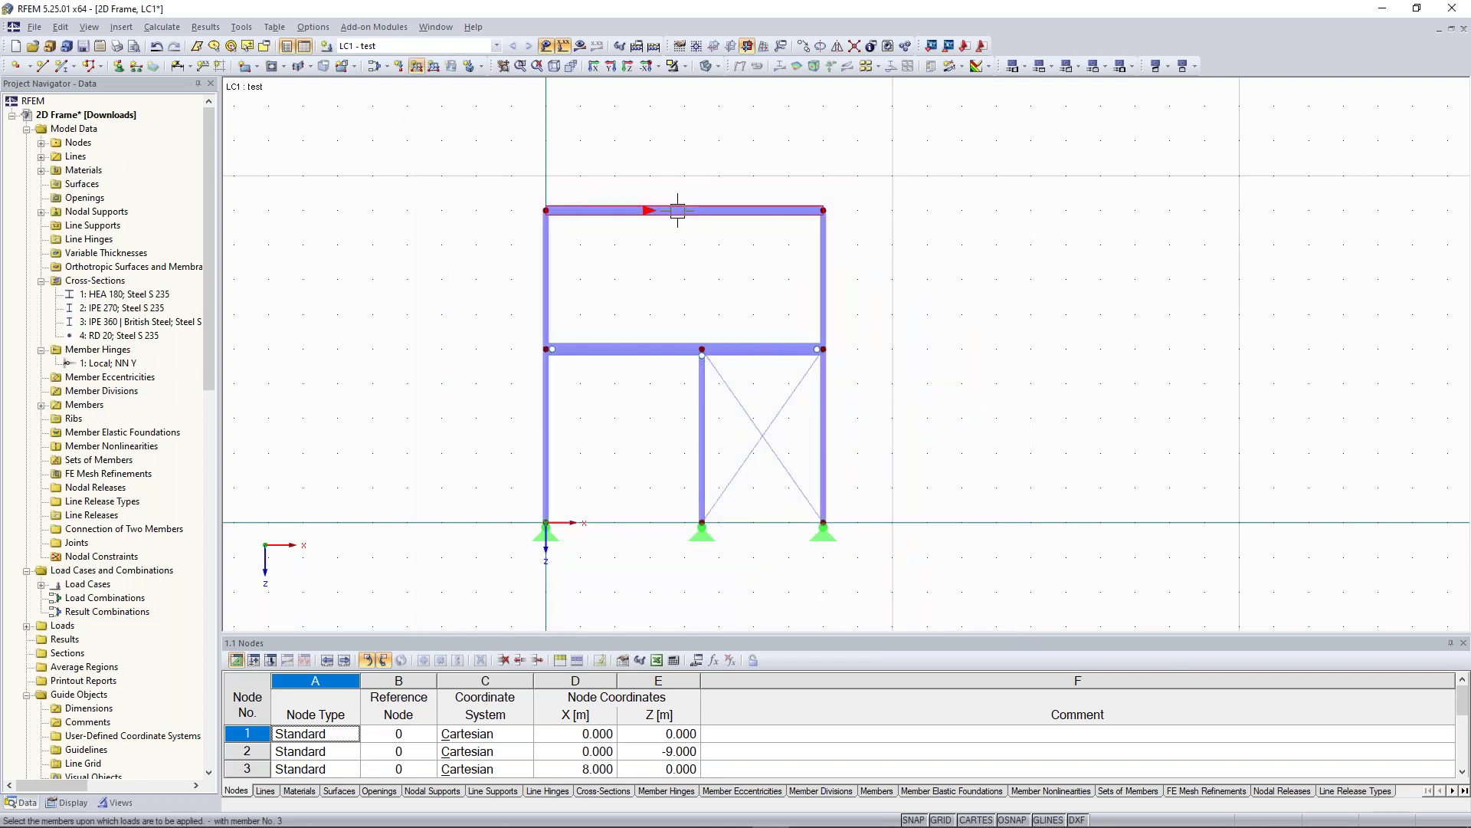
left_click(678, 211)
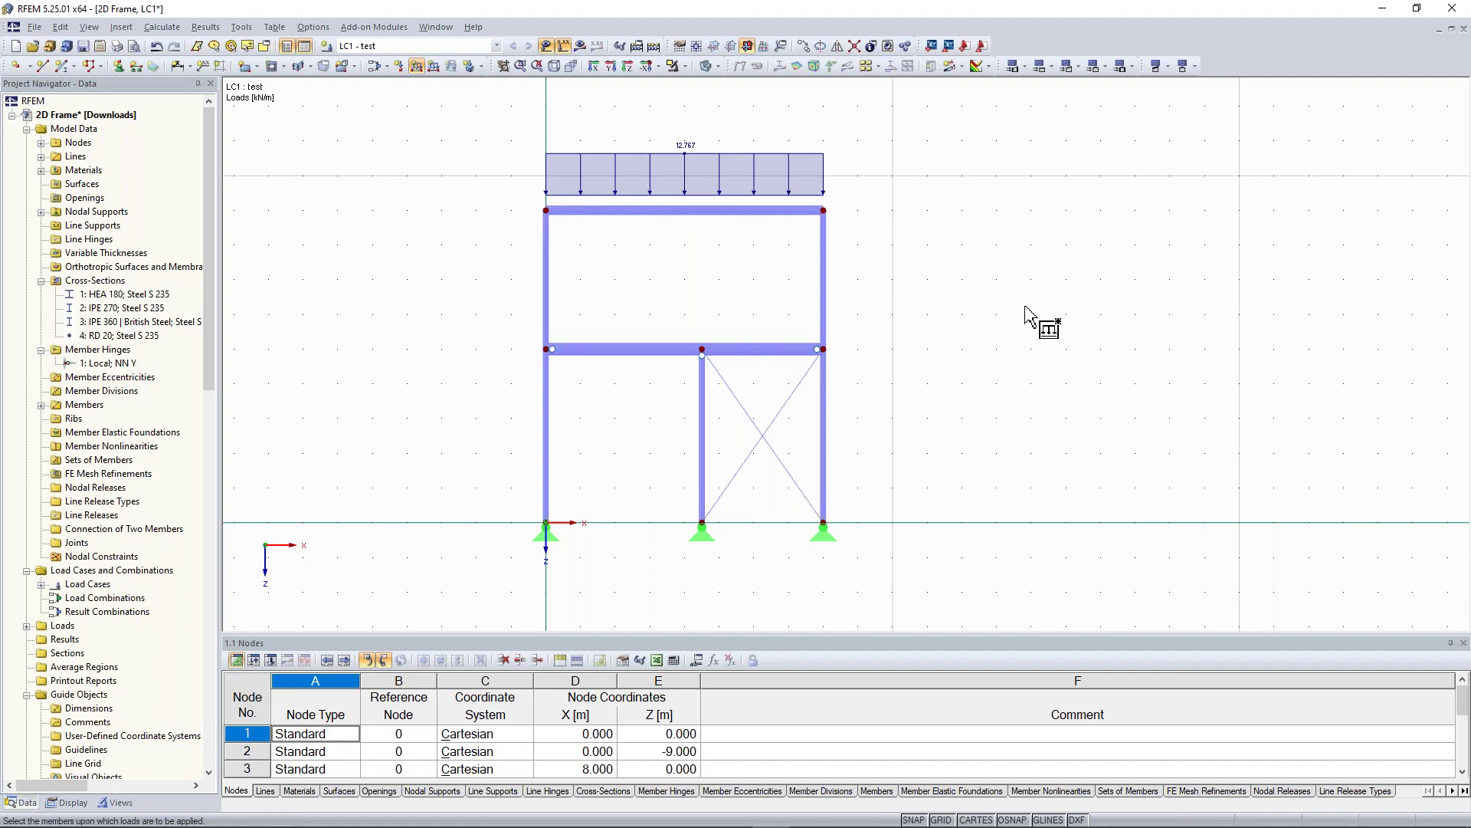
key("Escape")
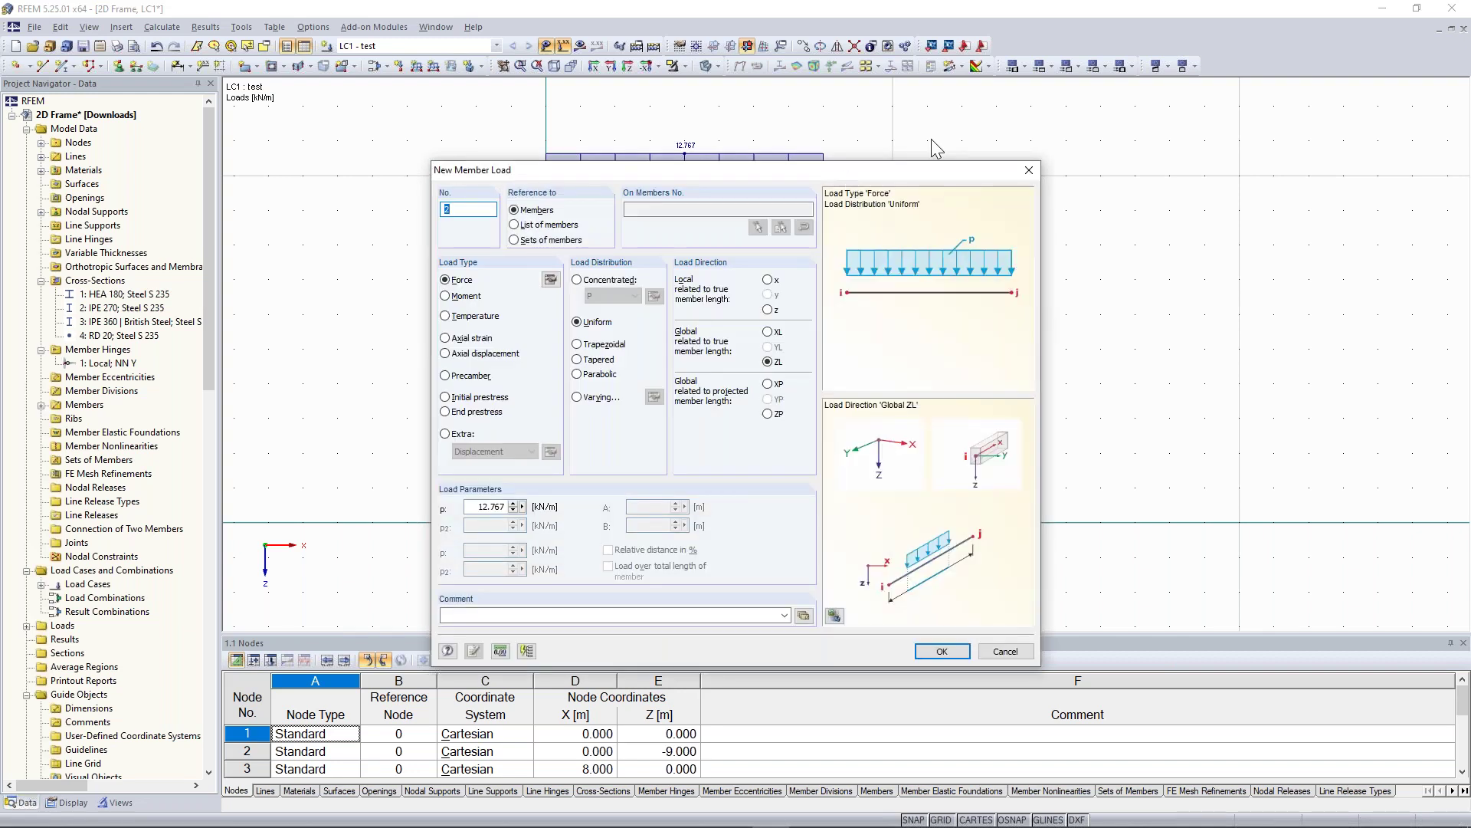
- Apply a uniform member force of 68.371 kN/m in global ZL to both segments of the intermediate beam
left_click_drag(844, 173, 1230, 112)
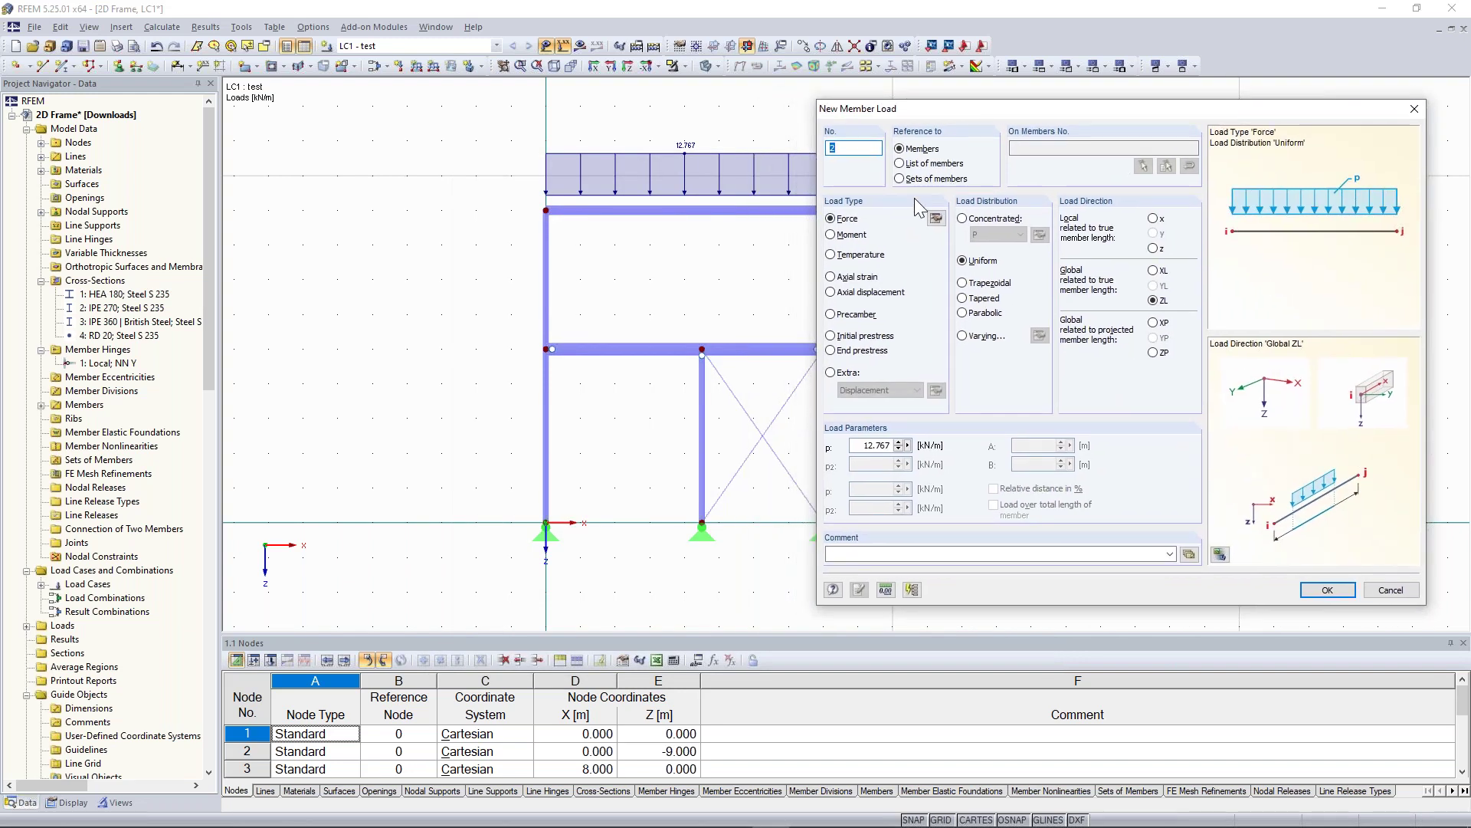
left_click_drag(859, 445, 902, 445)
left_click(855, 446)
double_click(862, 445)
type("67")
type(".371")
left_click_drag(1110, 110, 1056, 93)
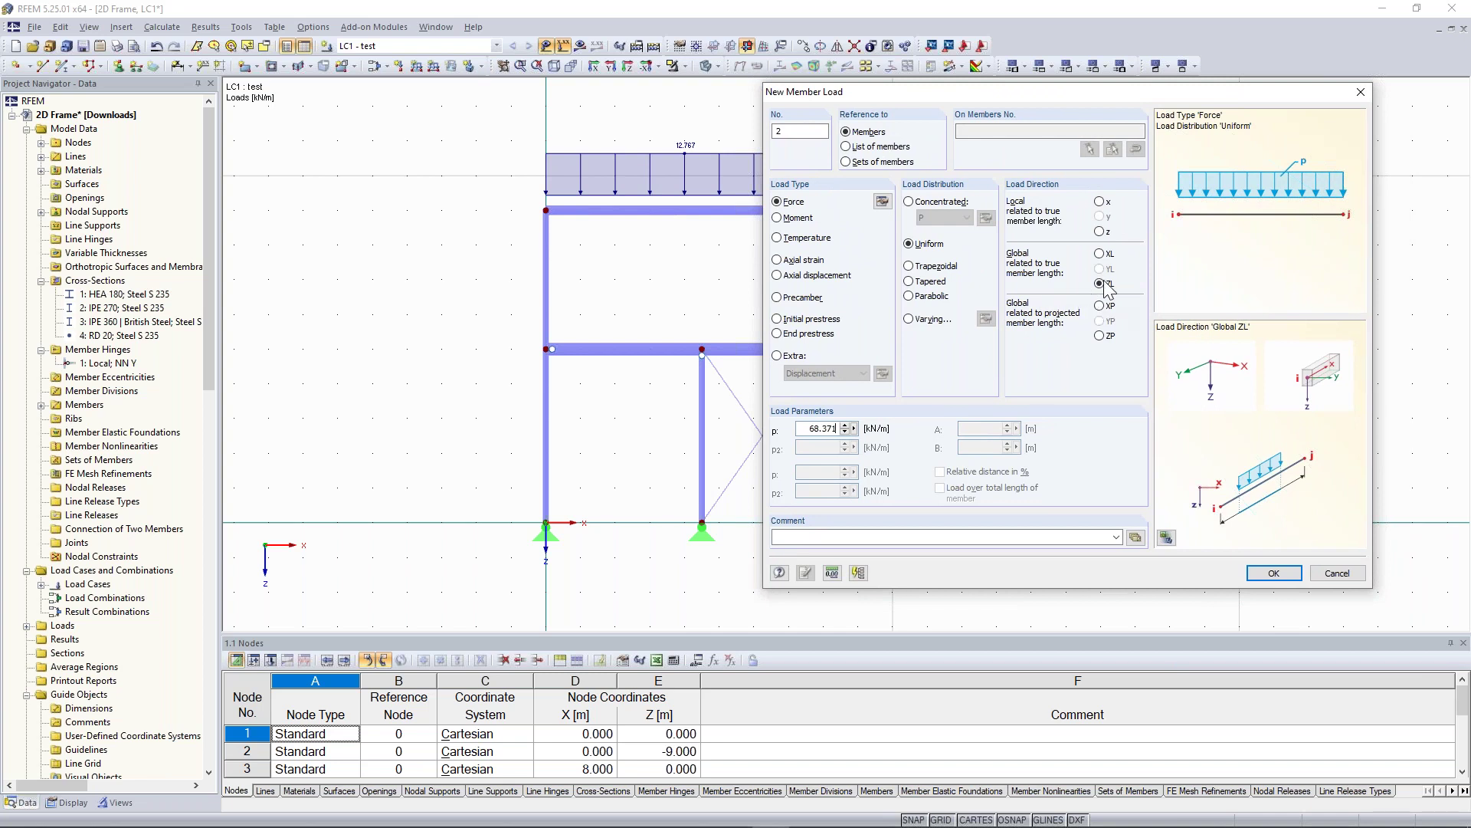
left_click(1275, 574)
left_click(636, 348)
left_click(759, 349)
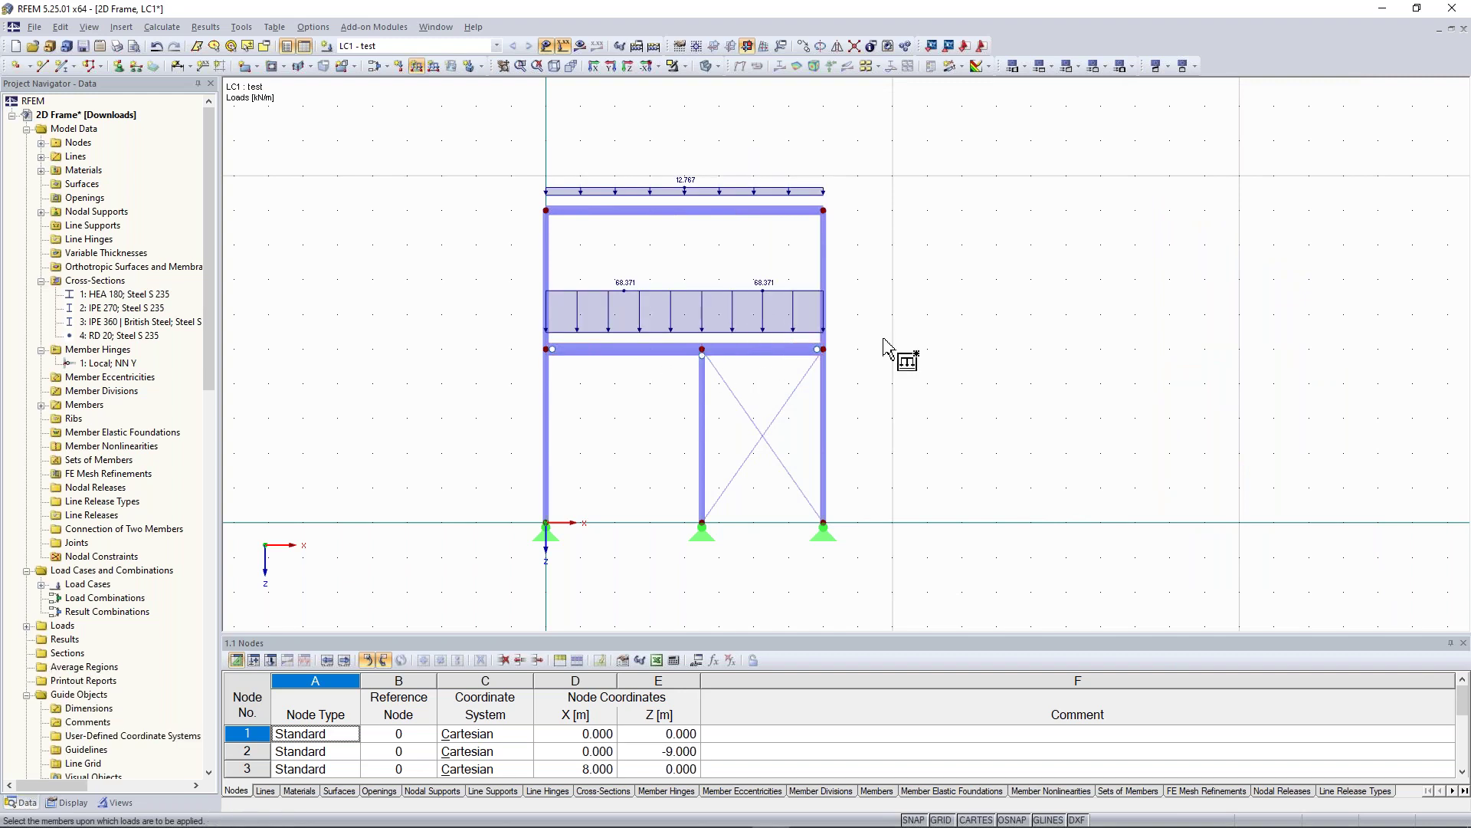
key("Escape")
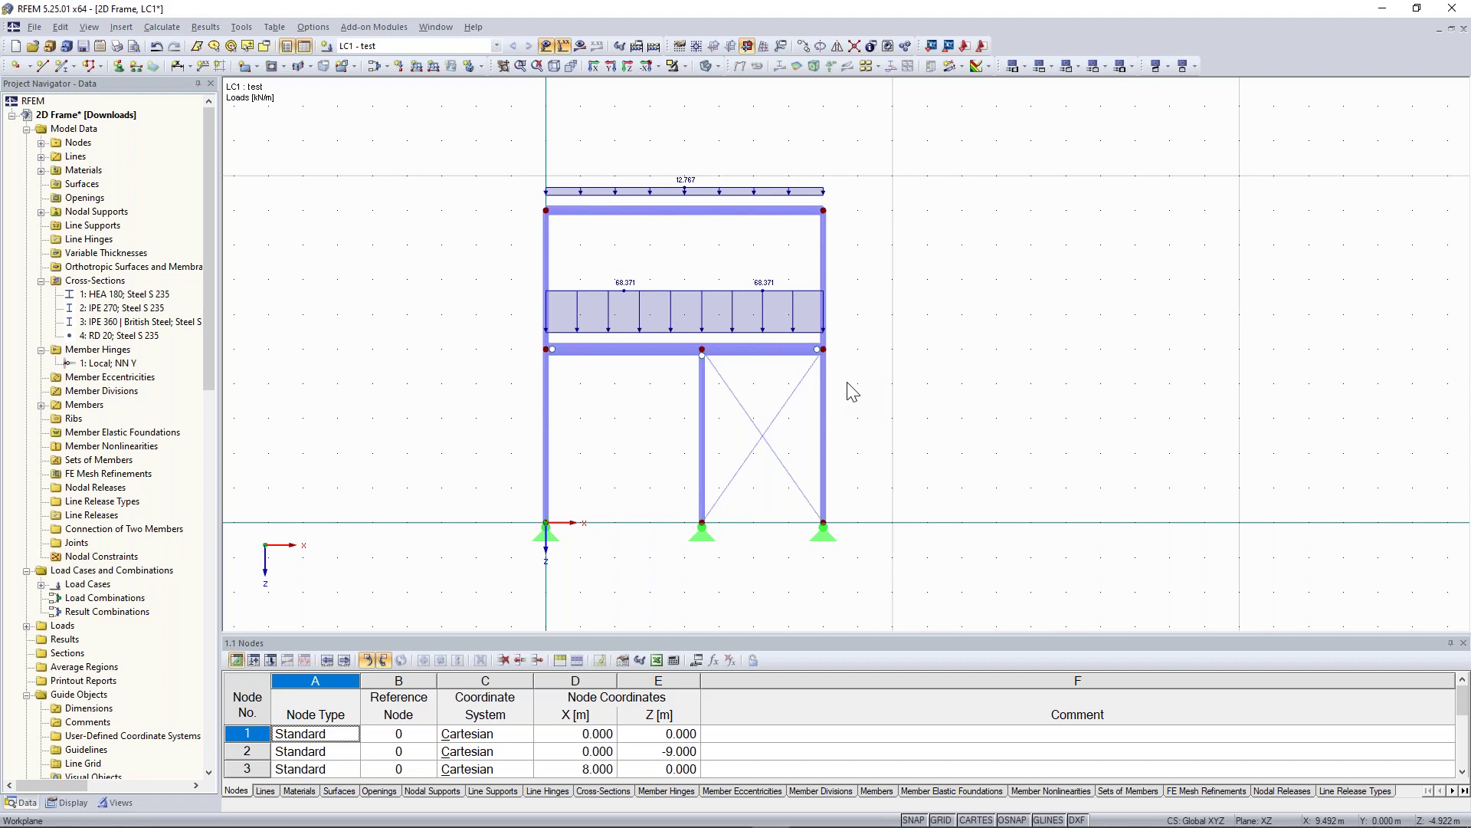
- Create a set of continuous members named "Left Column" from the two left column members
middle_click_drag(468, 351, 498, 338)
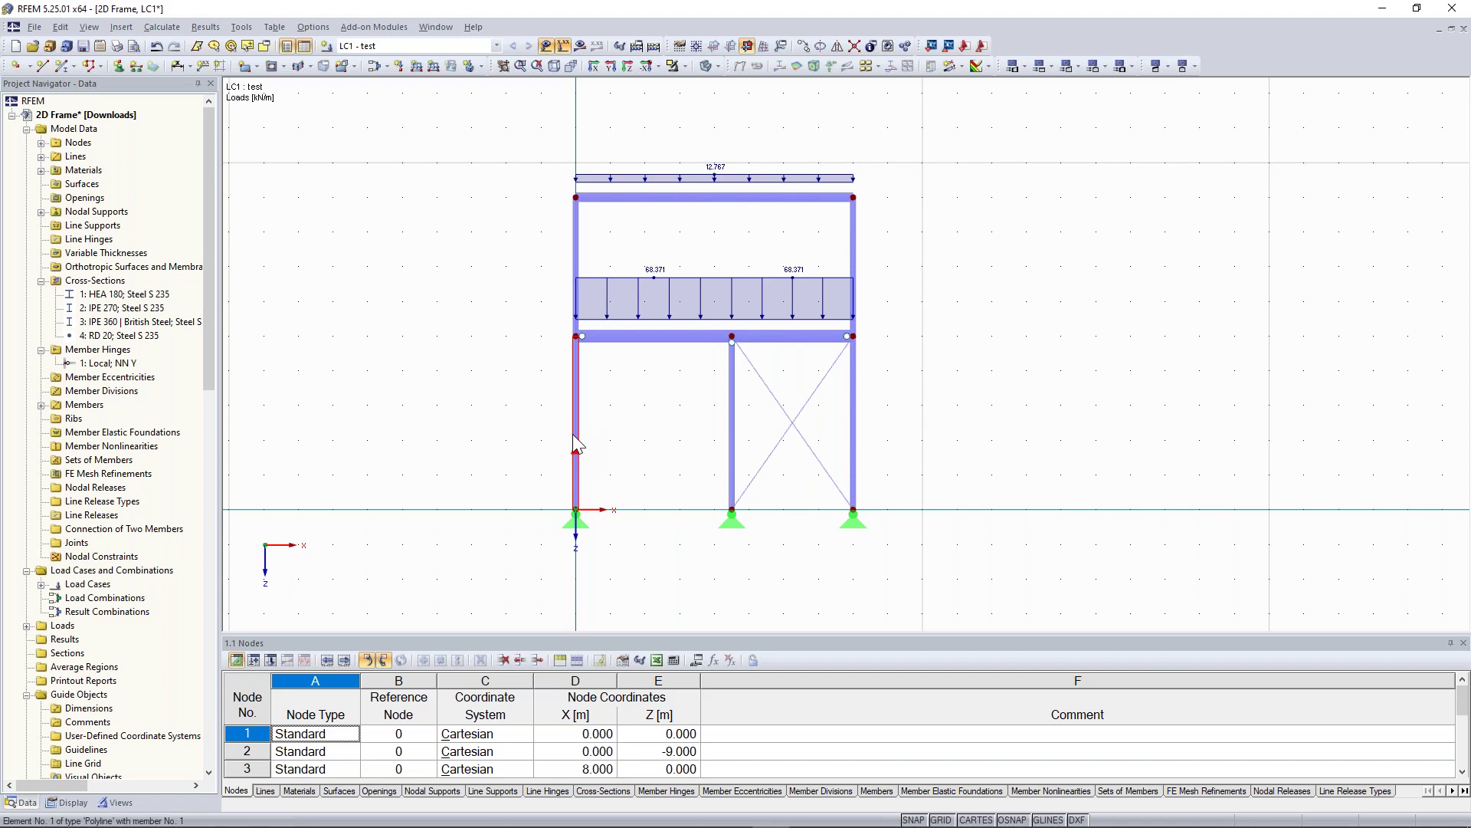
right_click(580, 242)
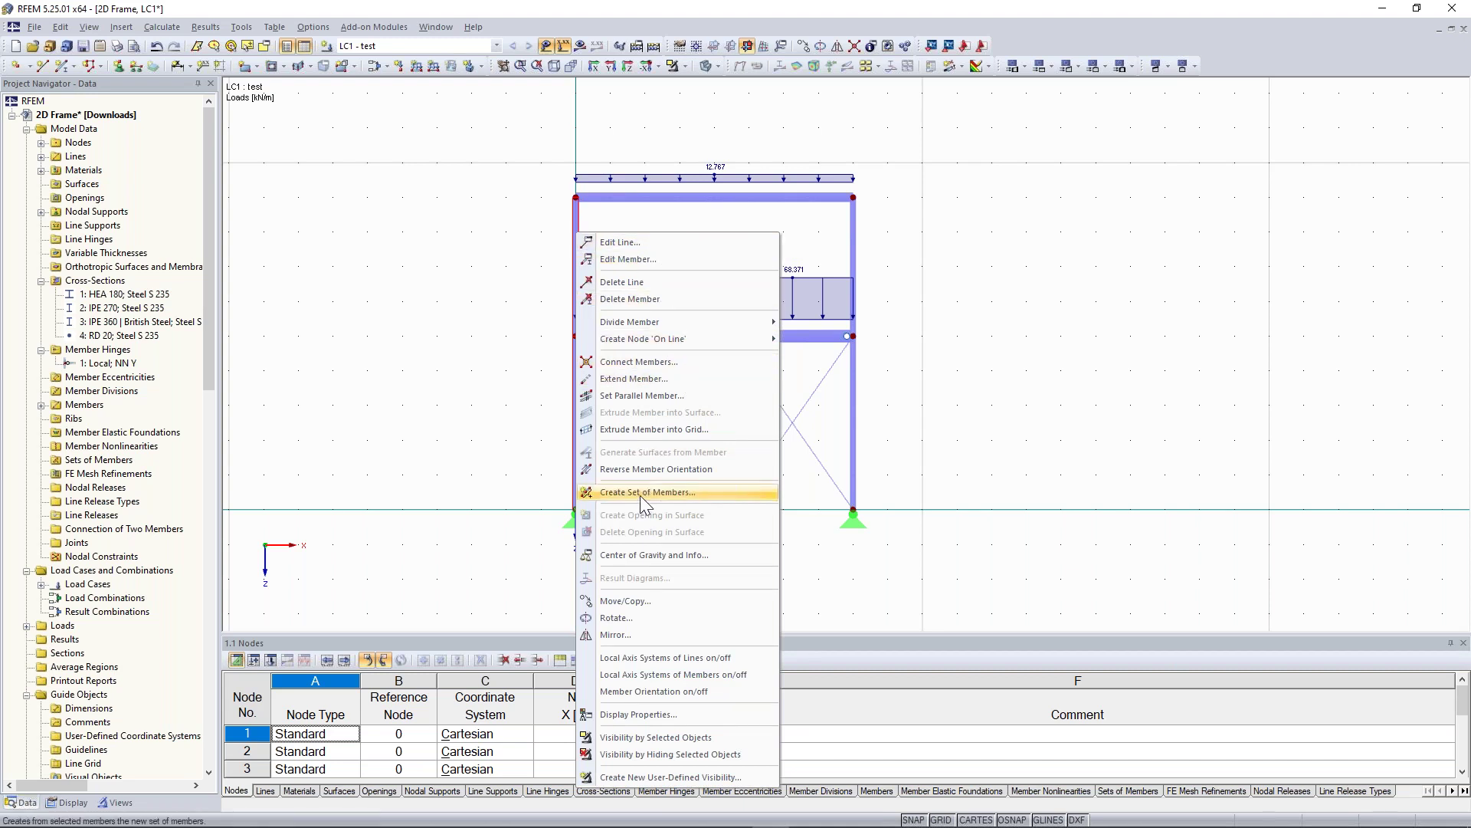
left_click(660, 494)
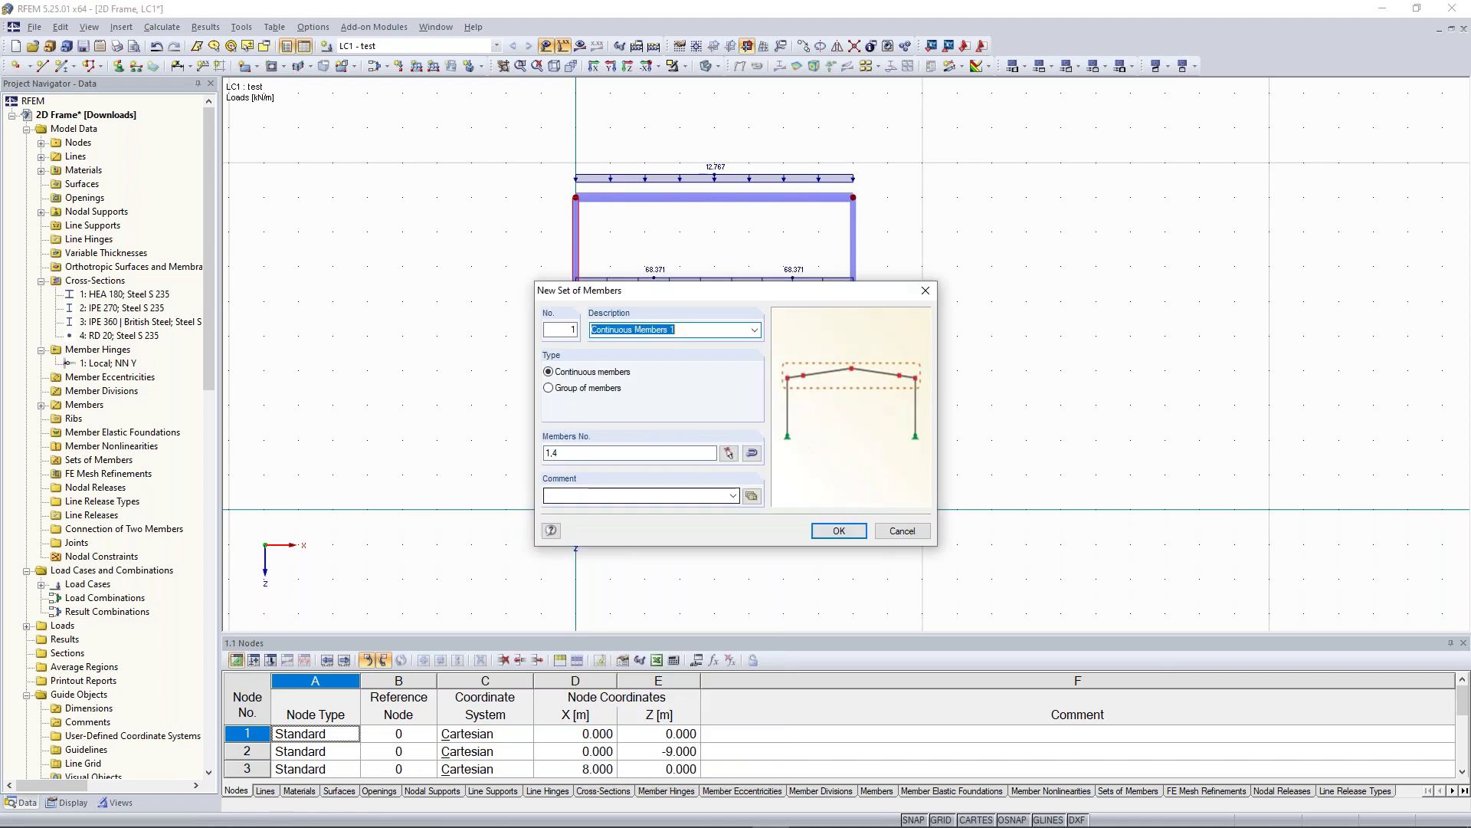
left_click(689, 331)
double_click(689, 331)
type("Left")
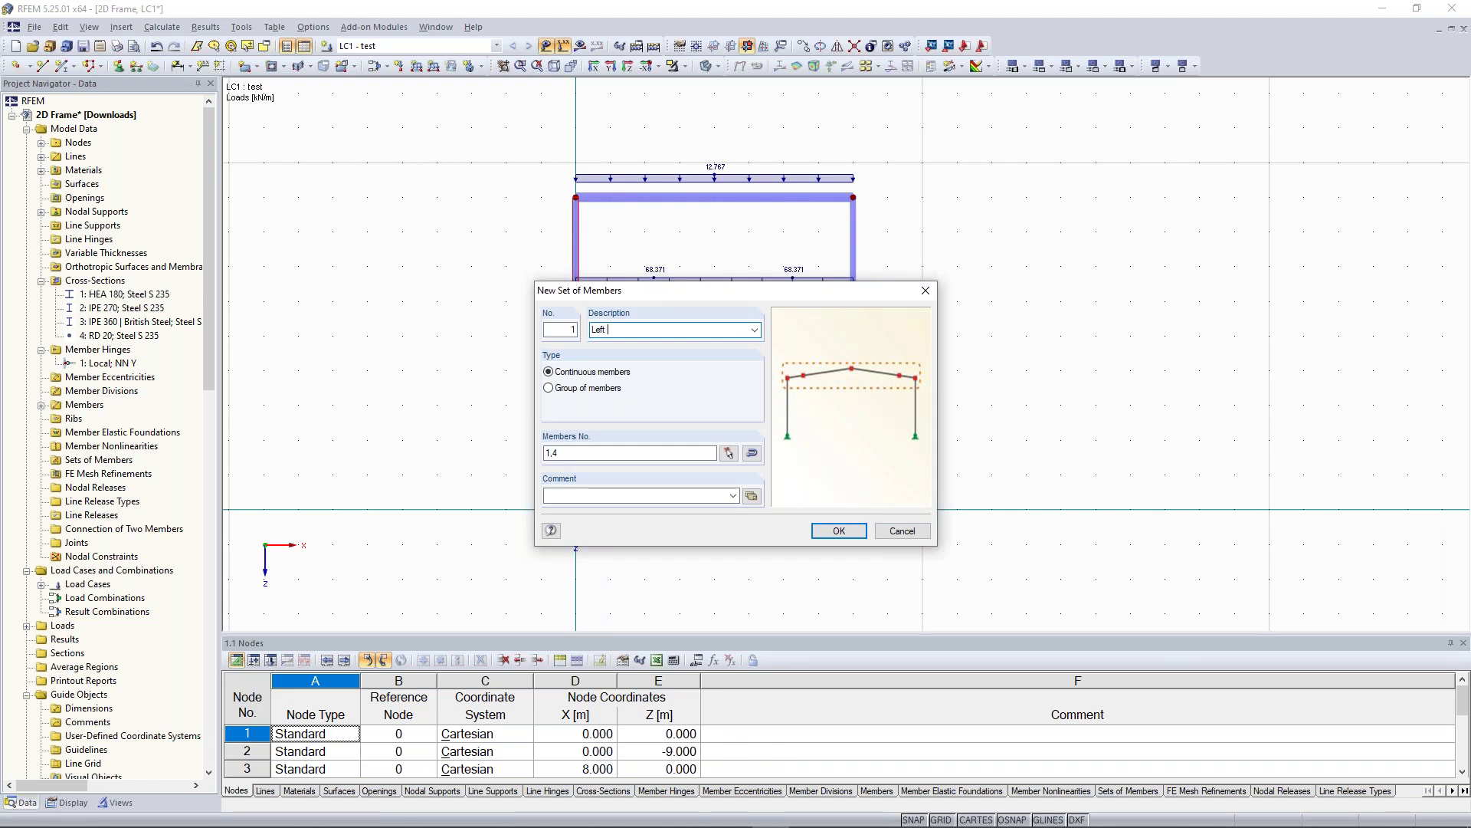
type(" Column")
left_click(839, 532)
- Create a set of continuous members named "Right Col" from the two right column members
left_click(853, 400)
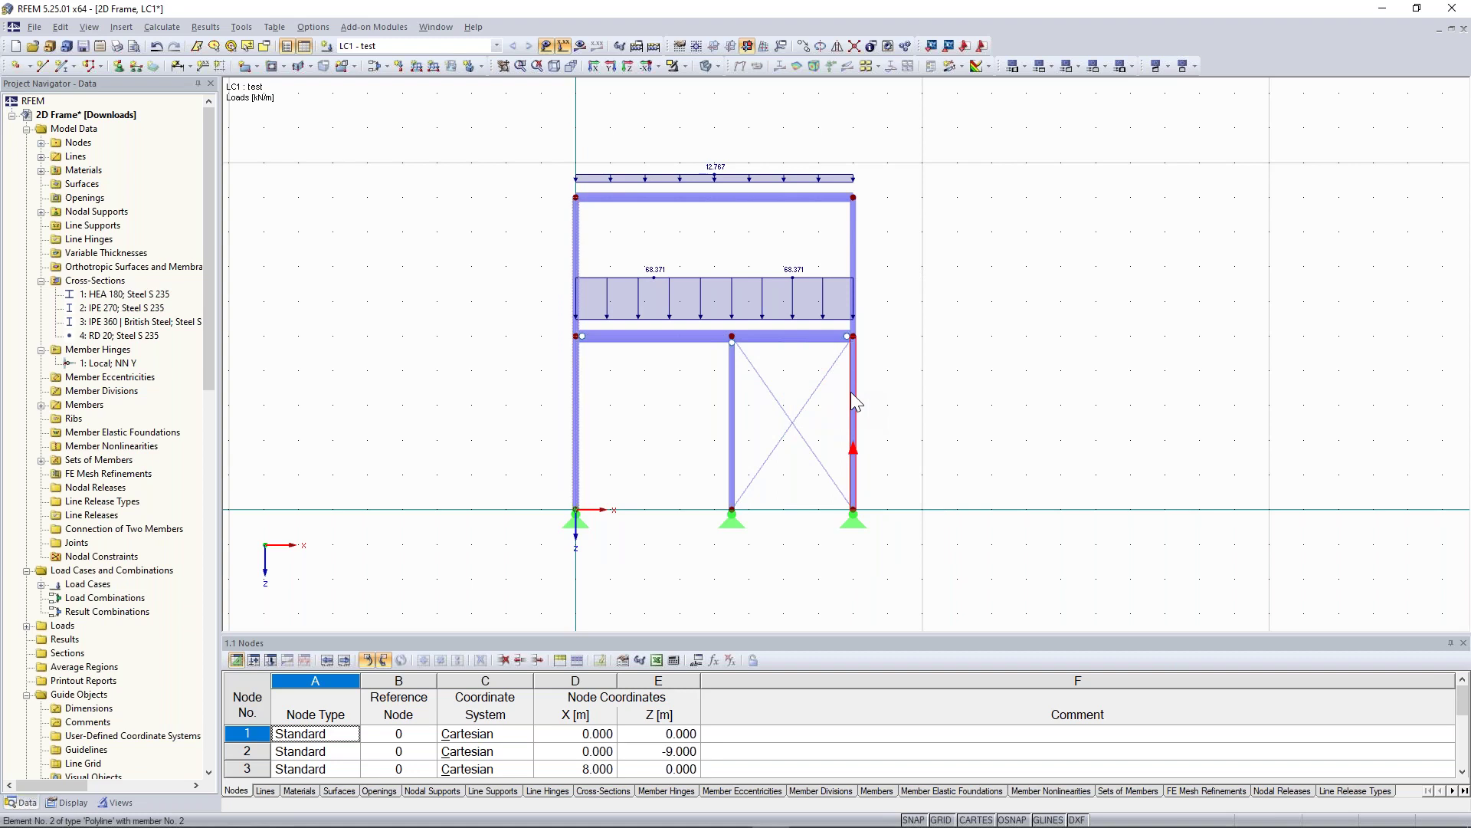
right_click(858, 246)
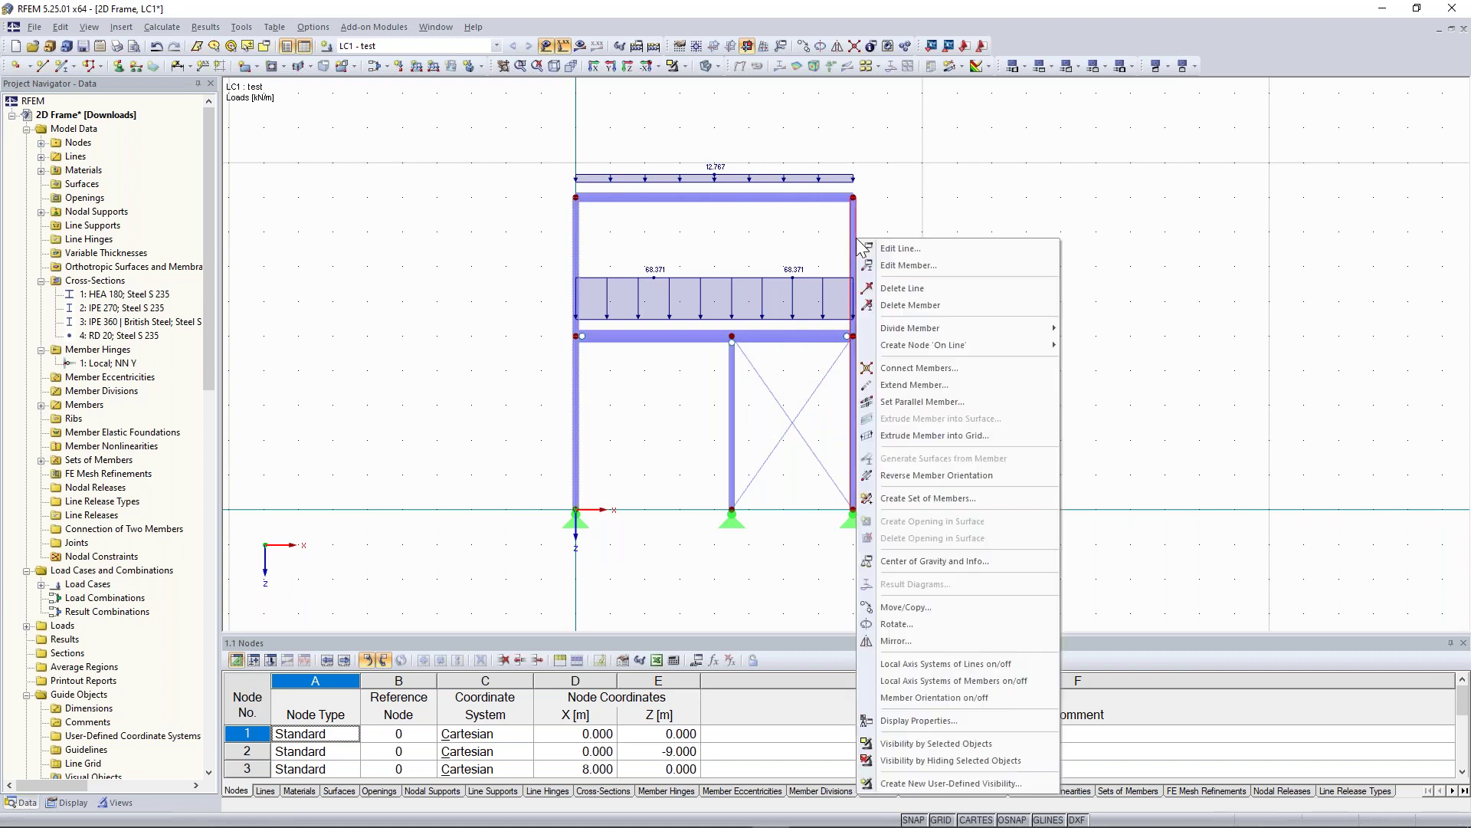
left_click(989, 499)
type("R")
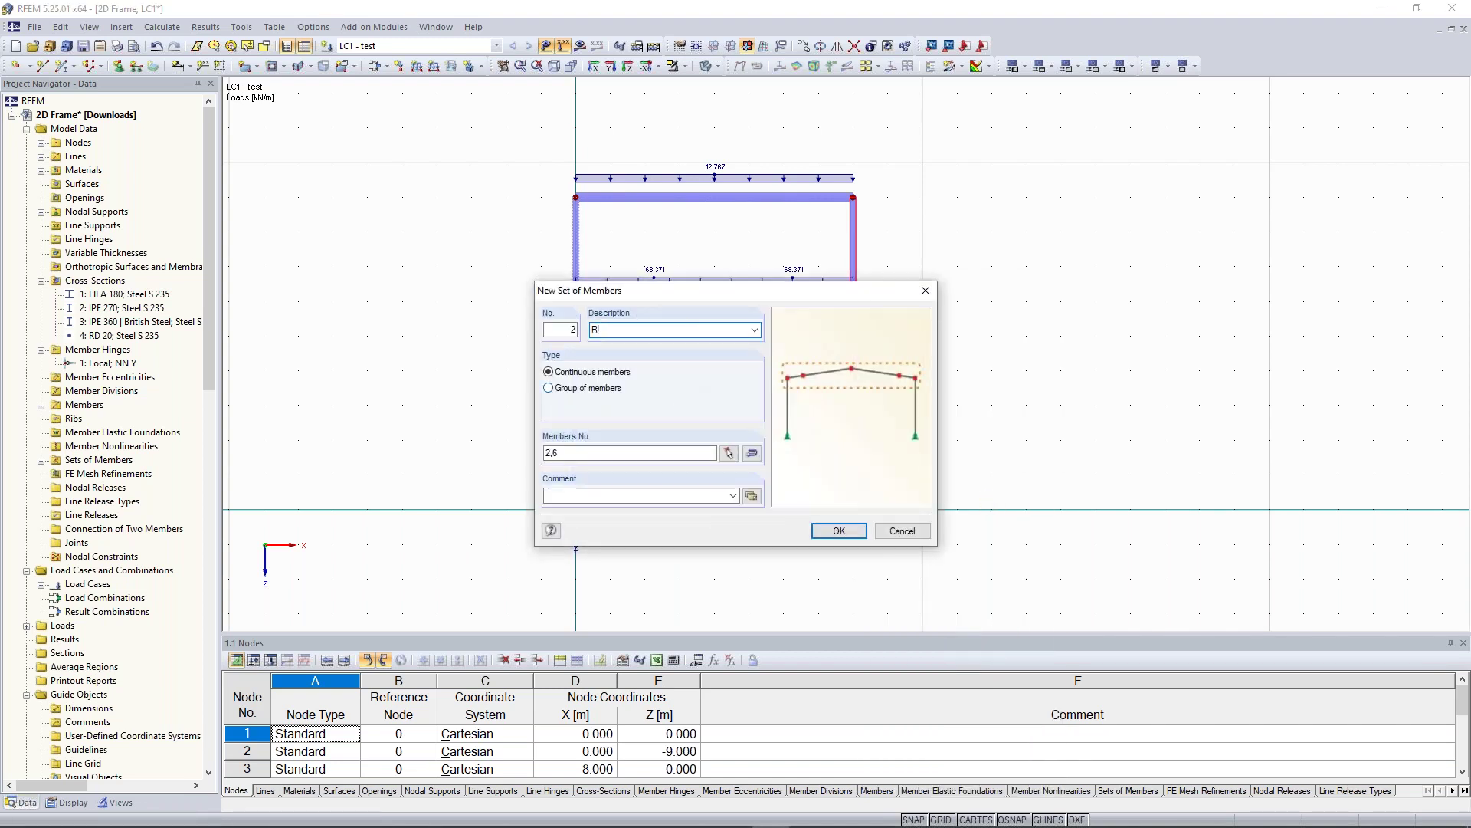
type("ight Col")
key("Return")
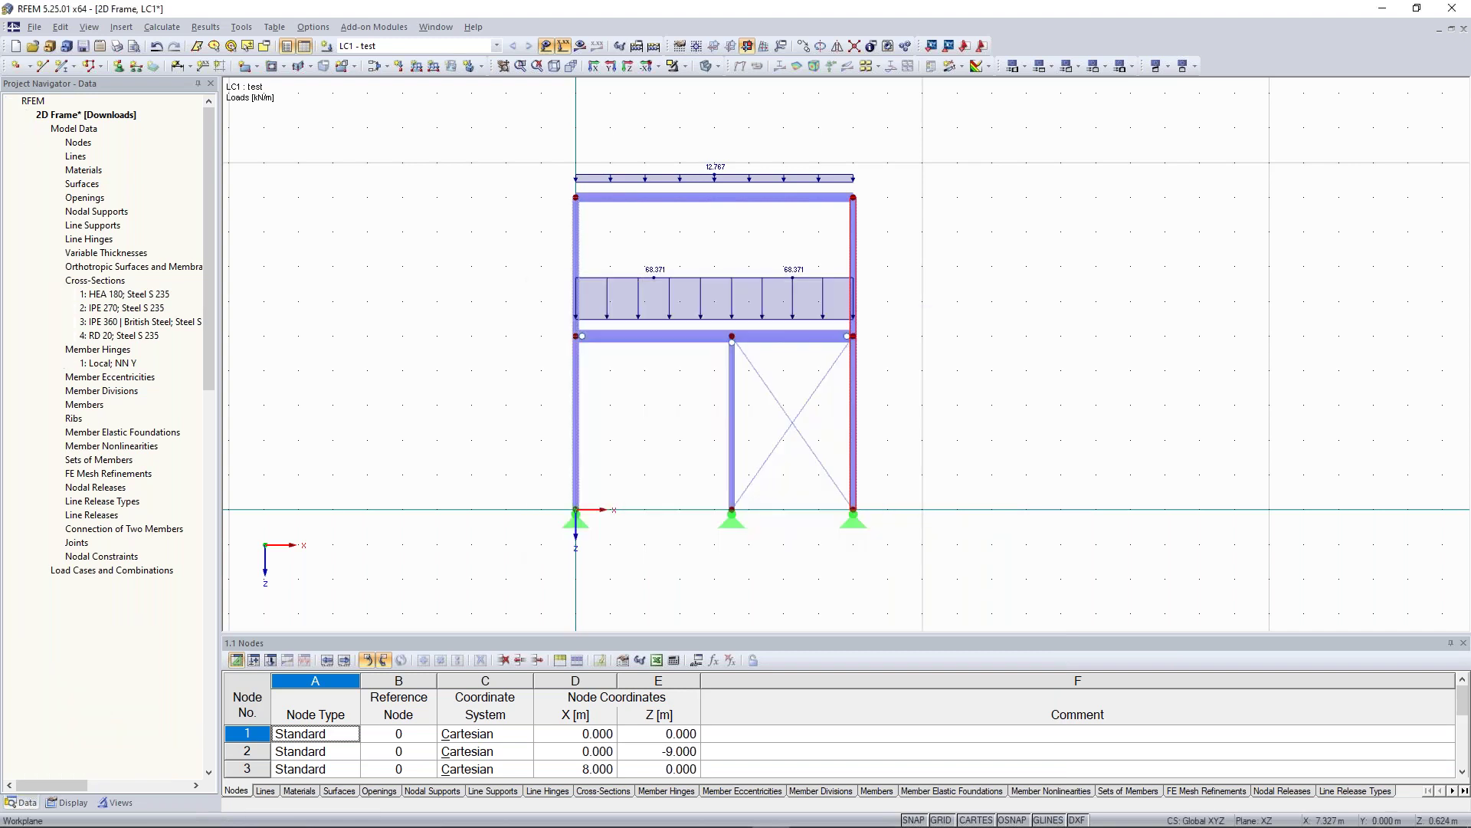
- Examine the left column's member set and its single members close up with the model in wireframe display
scroll(642, 424, "up", 4)
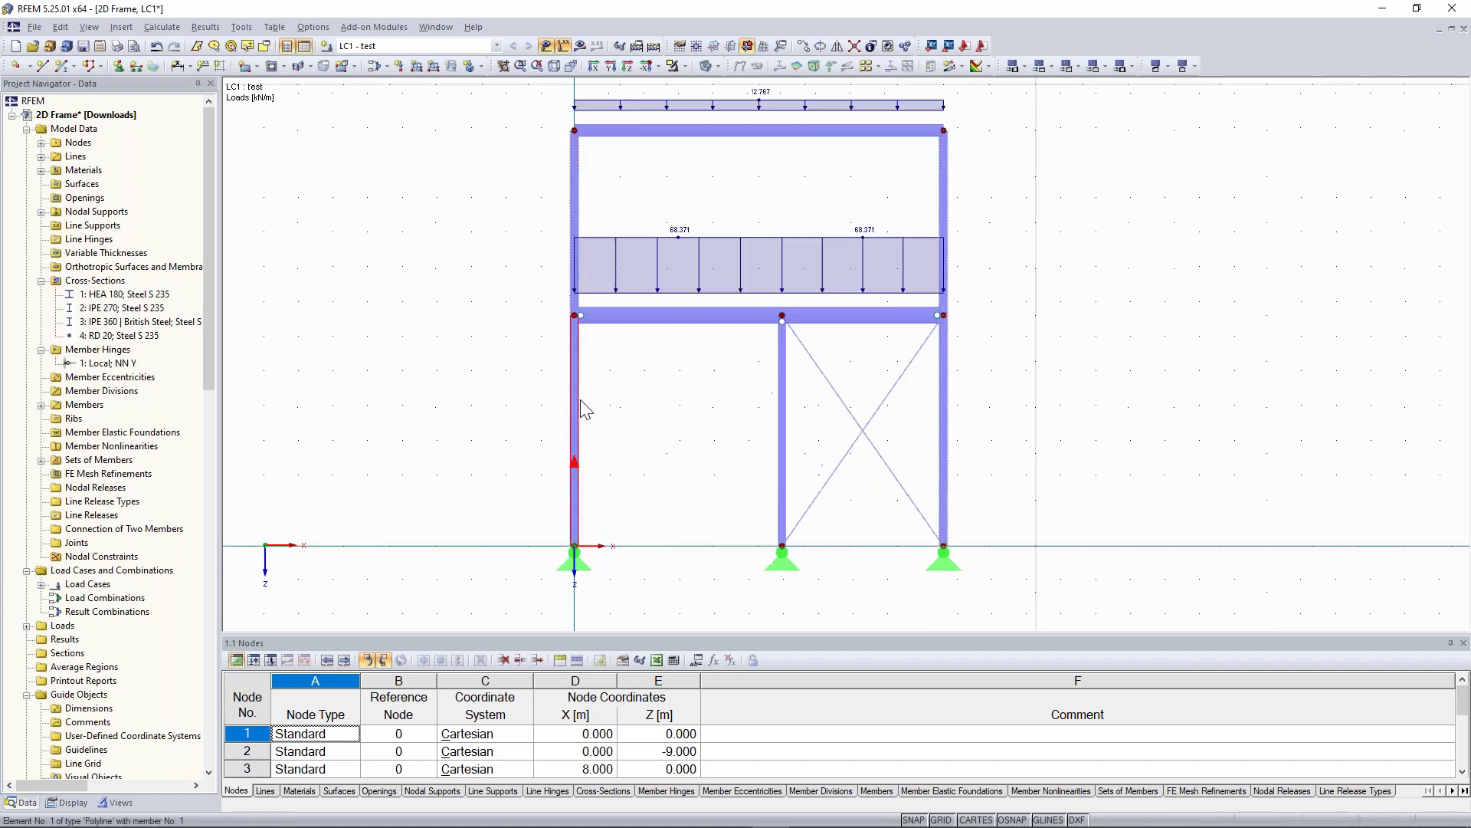
scroll(590, 433, "up", 3)
scroll(591, 430, "down", 6)
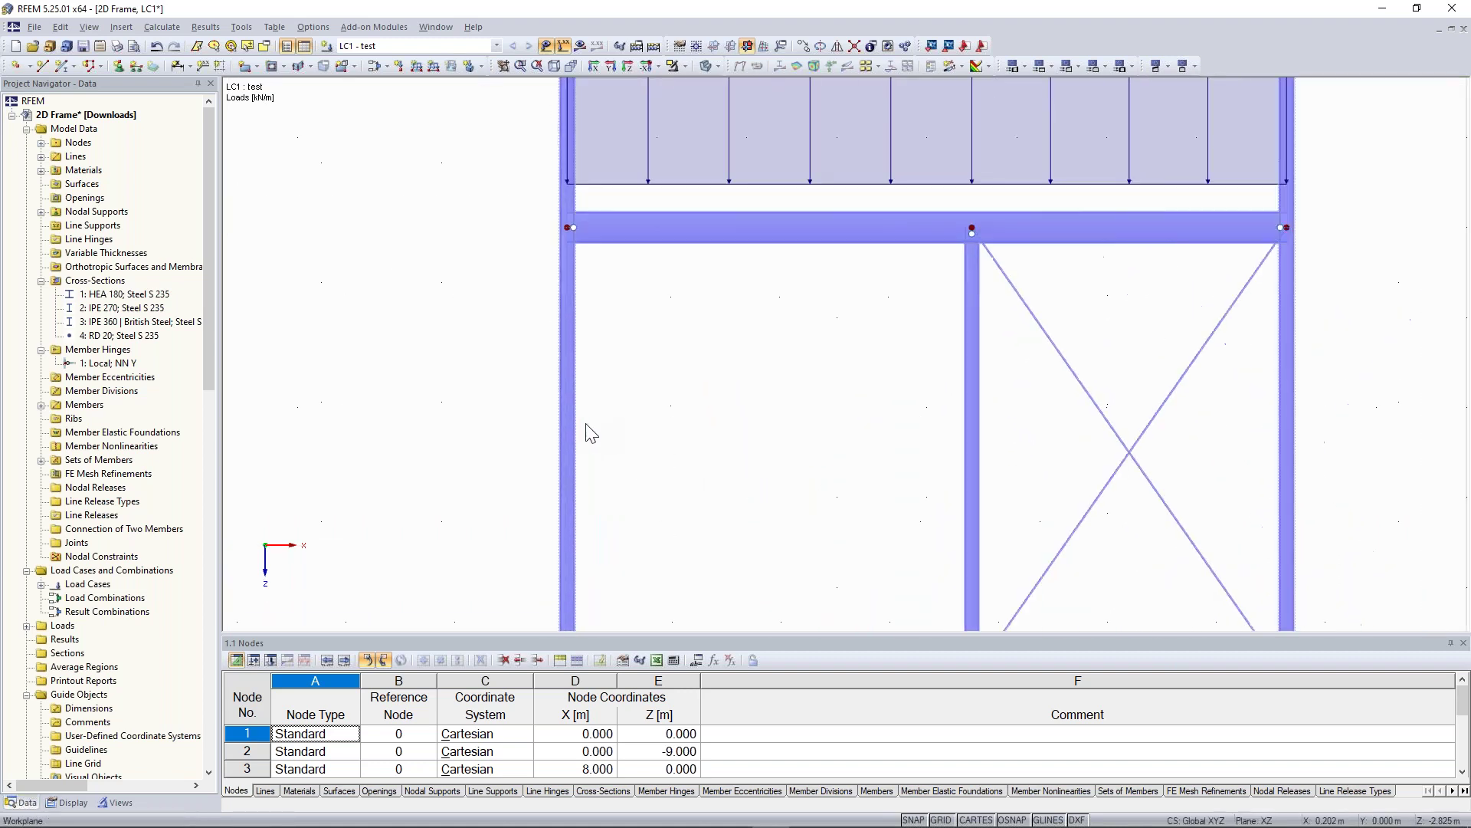
left_click(708, 66)
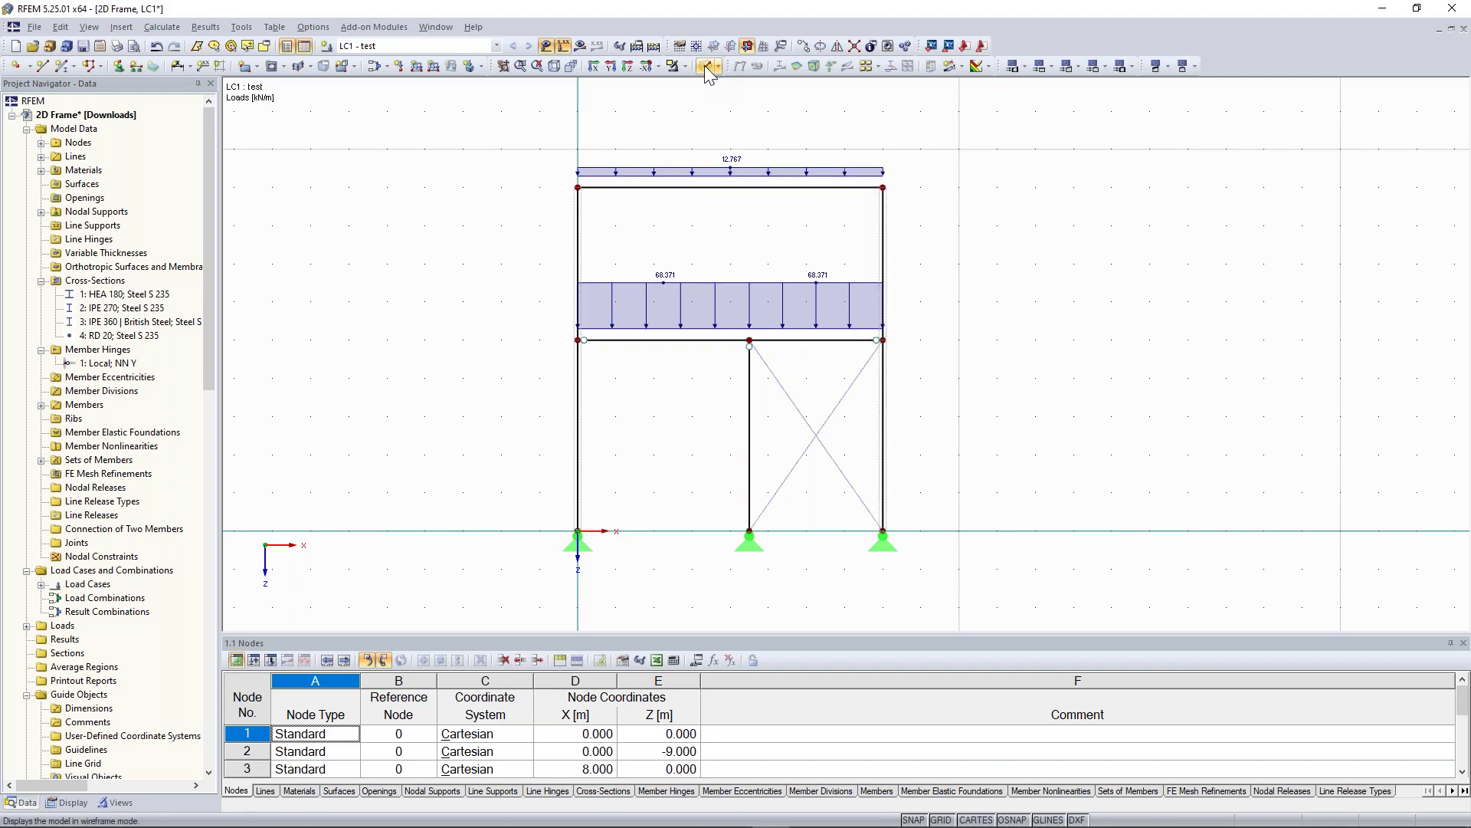
scroll(614, 387, "up", 3)
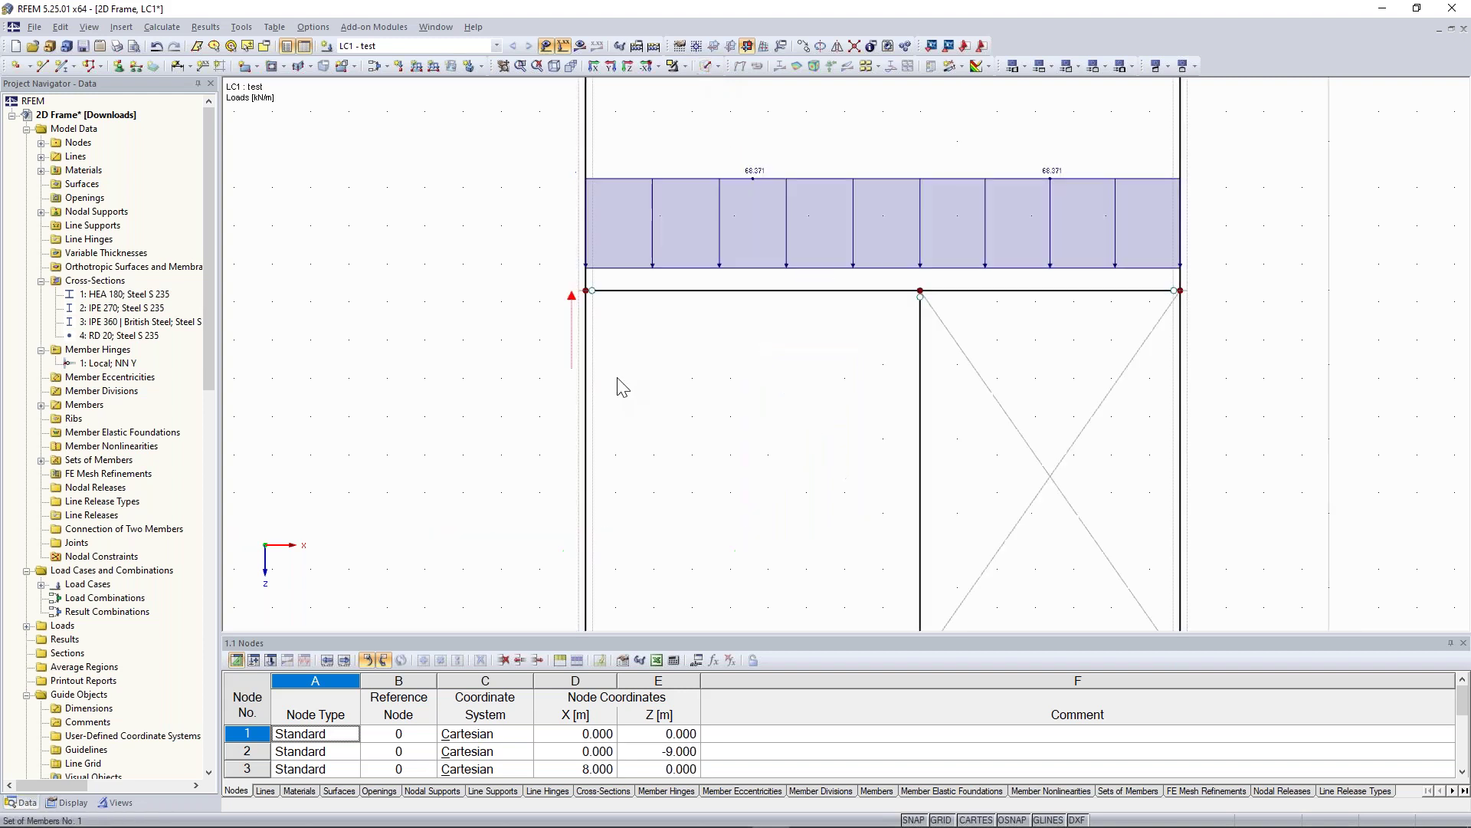
scroll(619, 383, "up", 2)
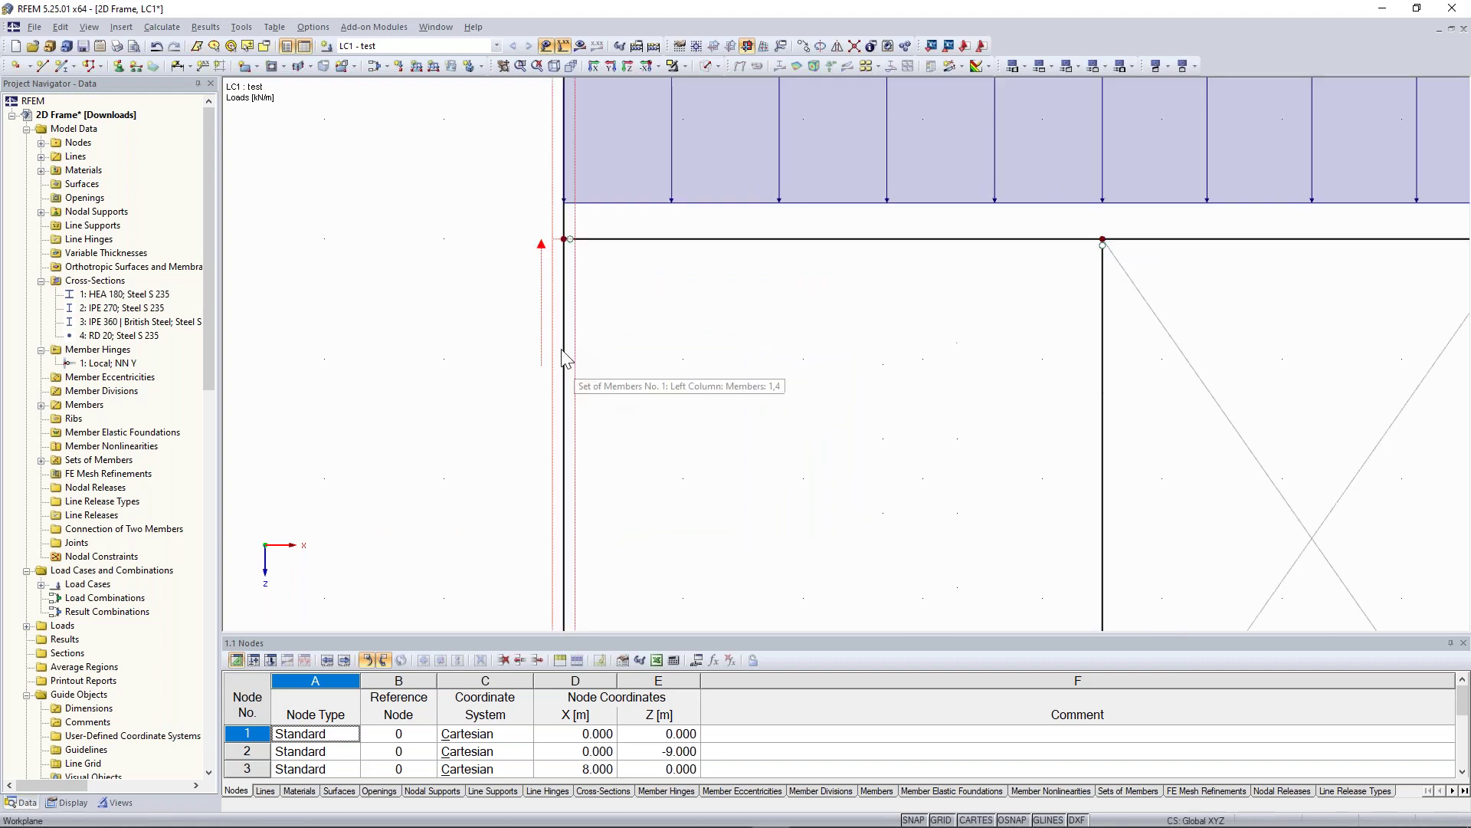
left_click(565, 355)
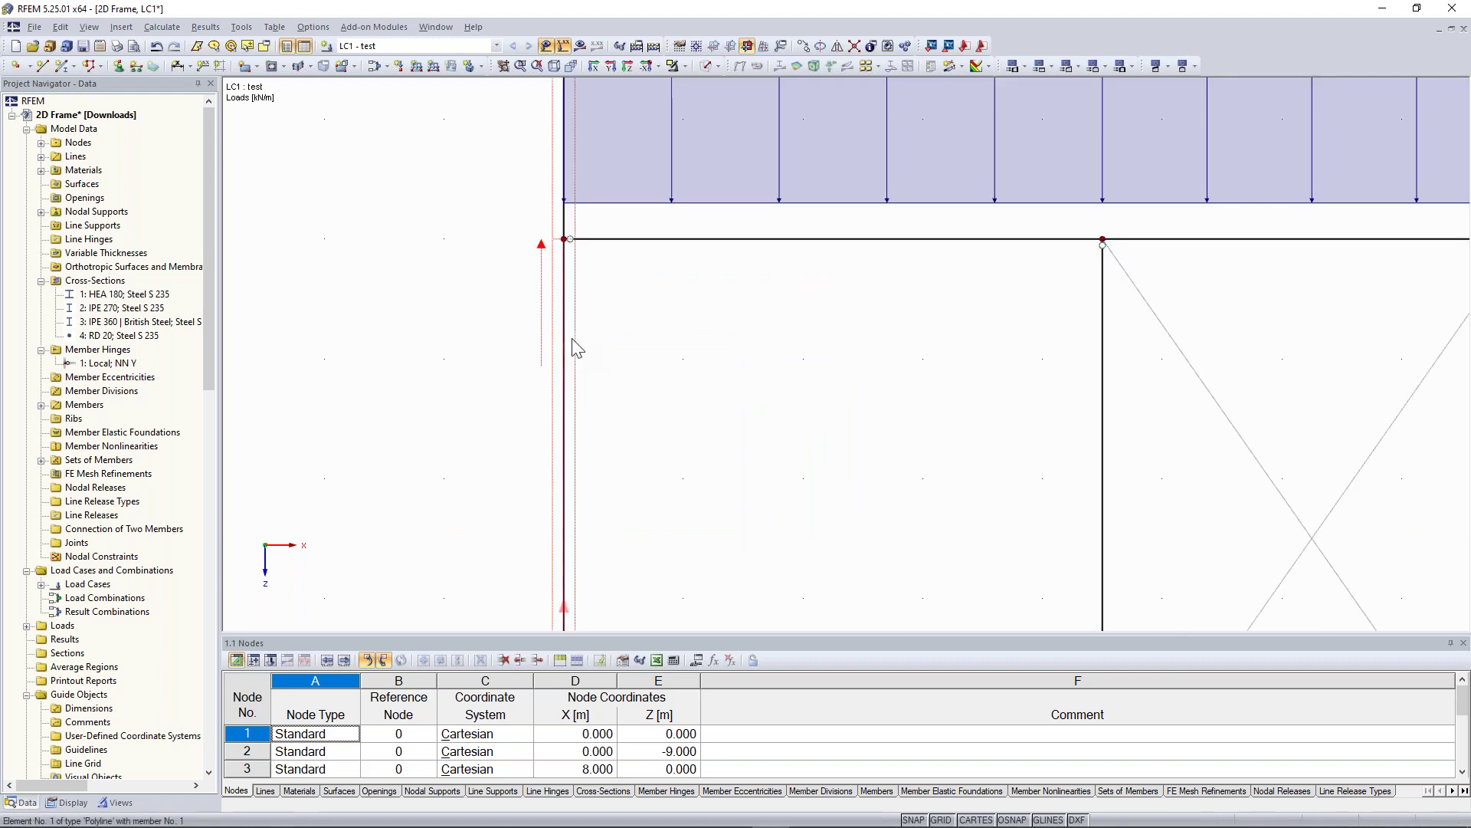
scroll(613, 360, "down", 3)
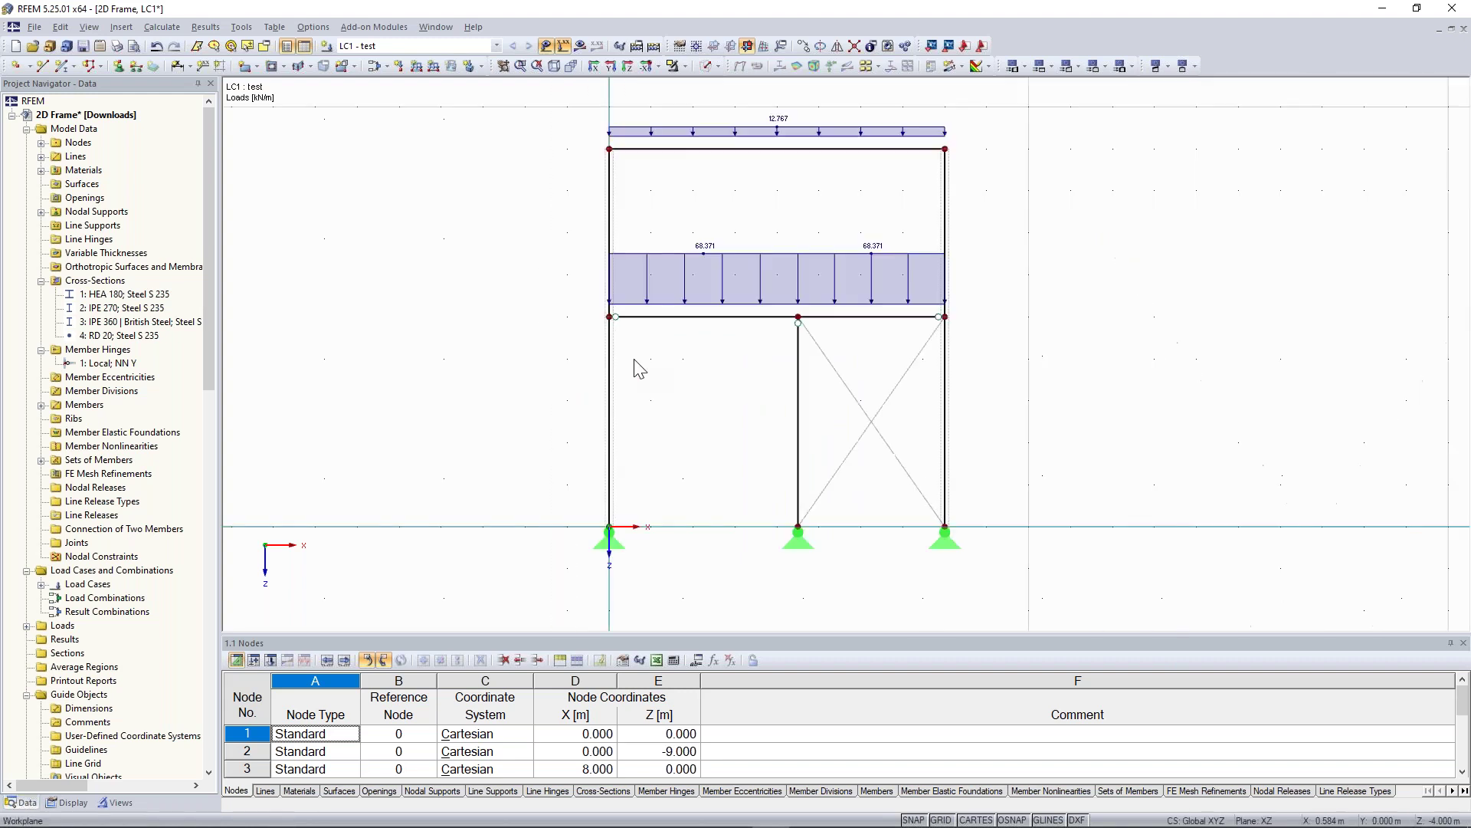
scroll(633, 368, "up", 3)
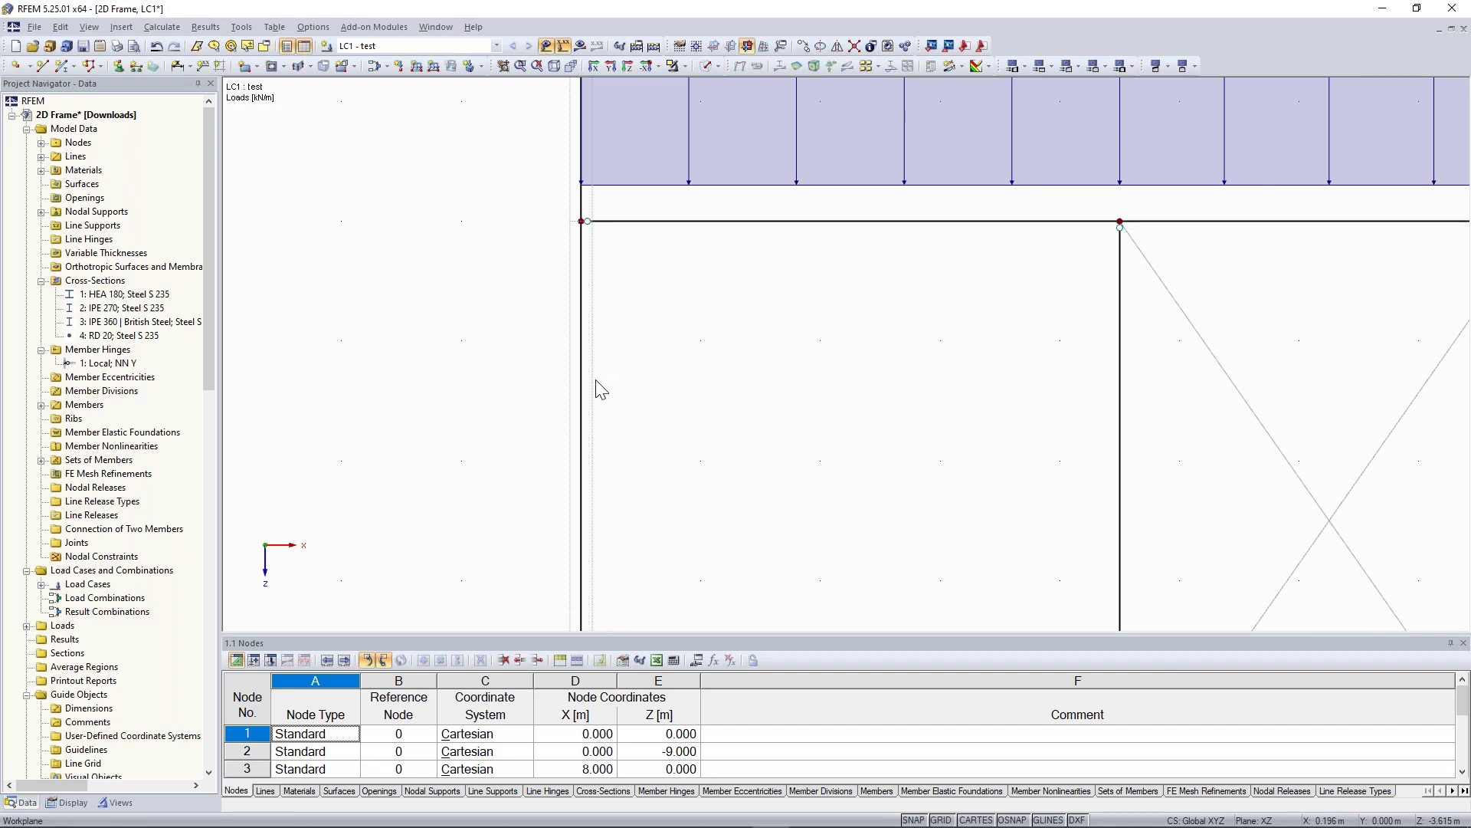
scroll(601, 390, "down", 3)
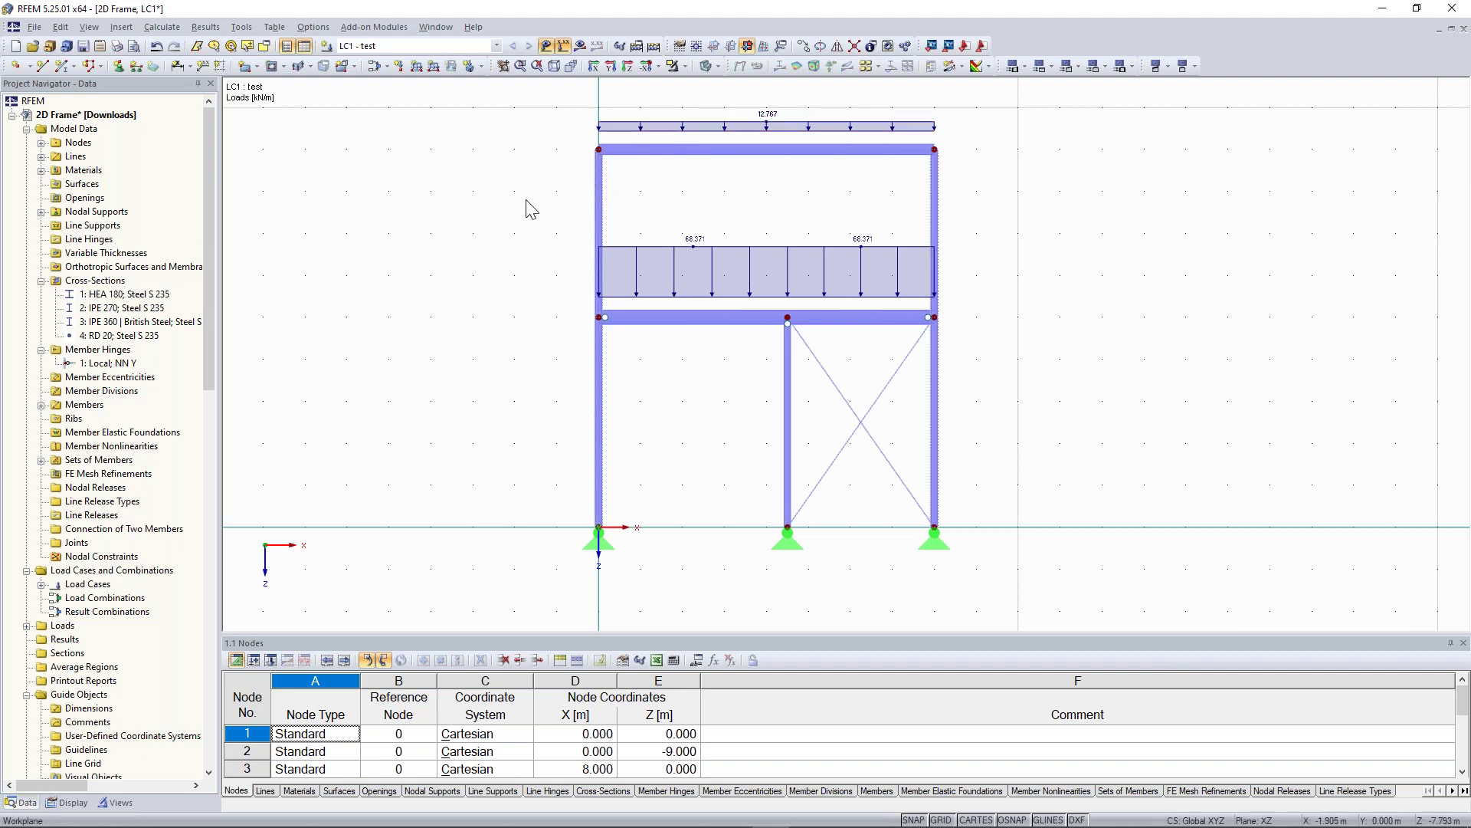
- Apply a uniform force of 4.32 kN/m in global XL, related to true member length, to the left and right column member sets
middle_click_drag(515, 197, 511, 203)
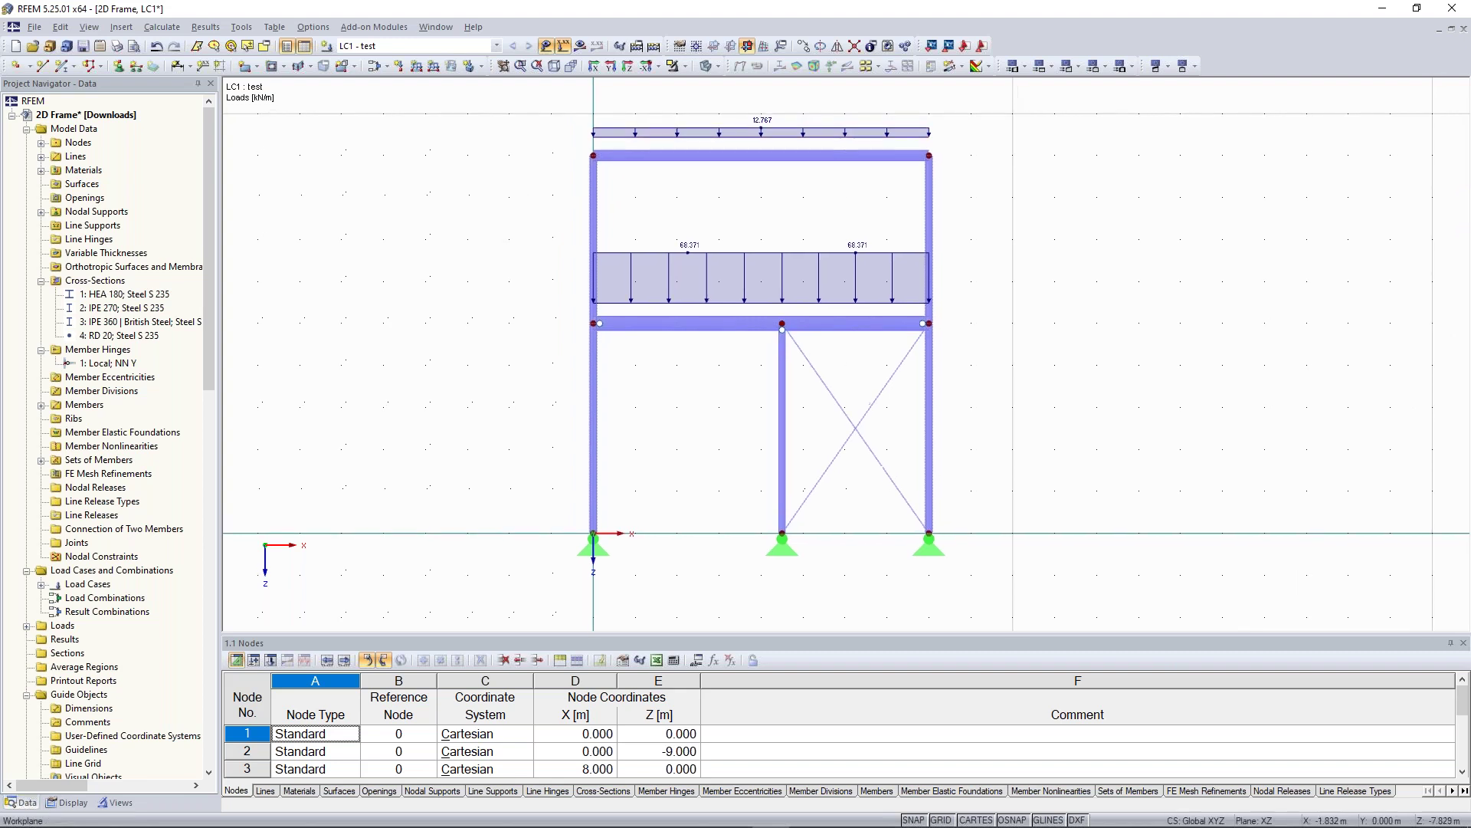
left_click(419, 67)
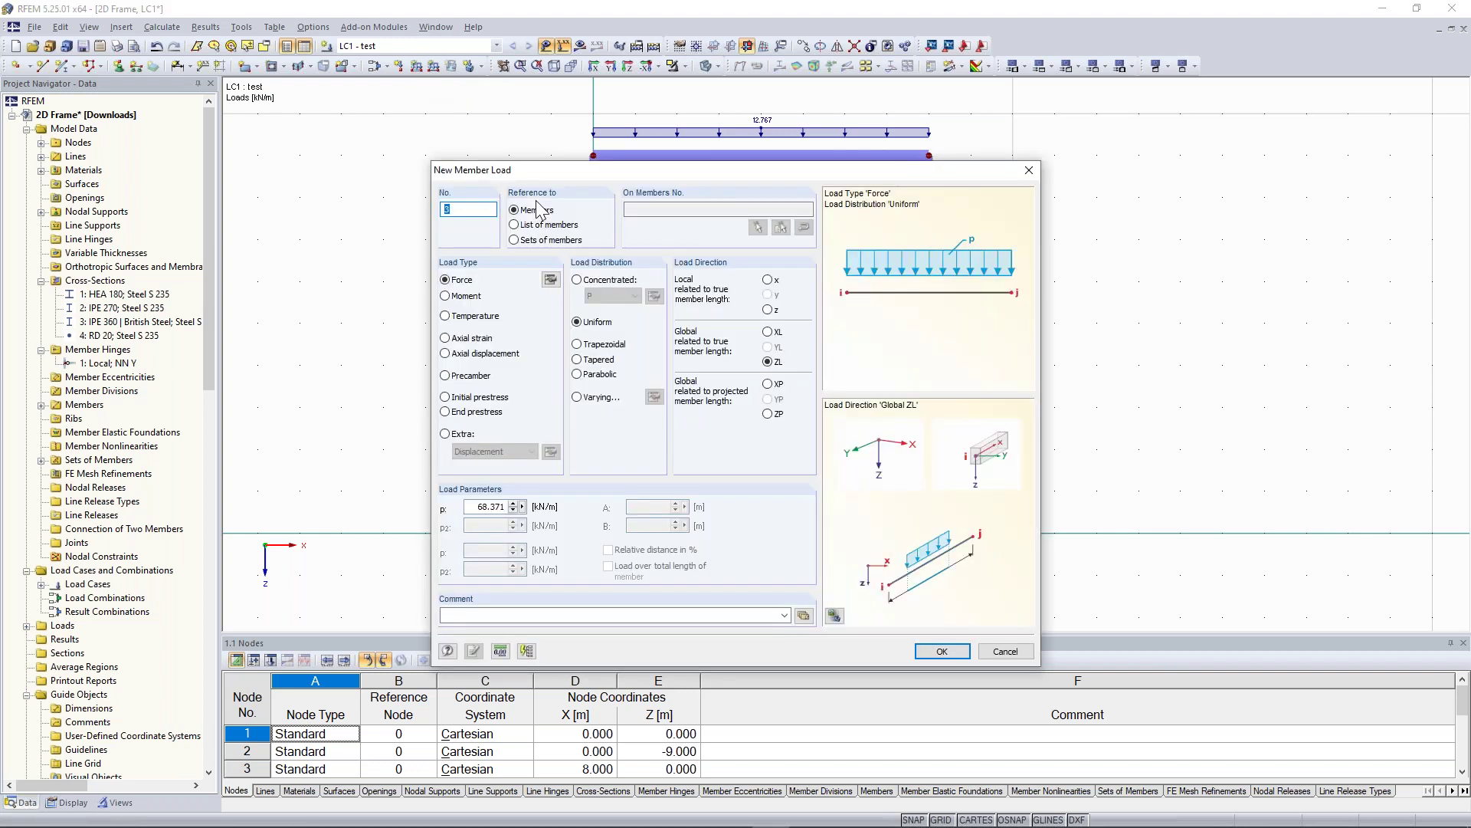
left_click(521, 242)
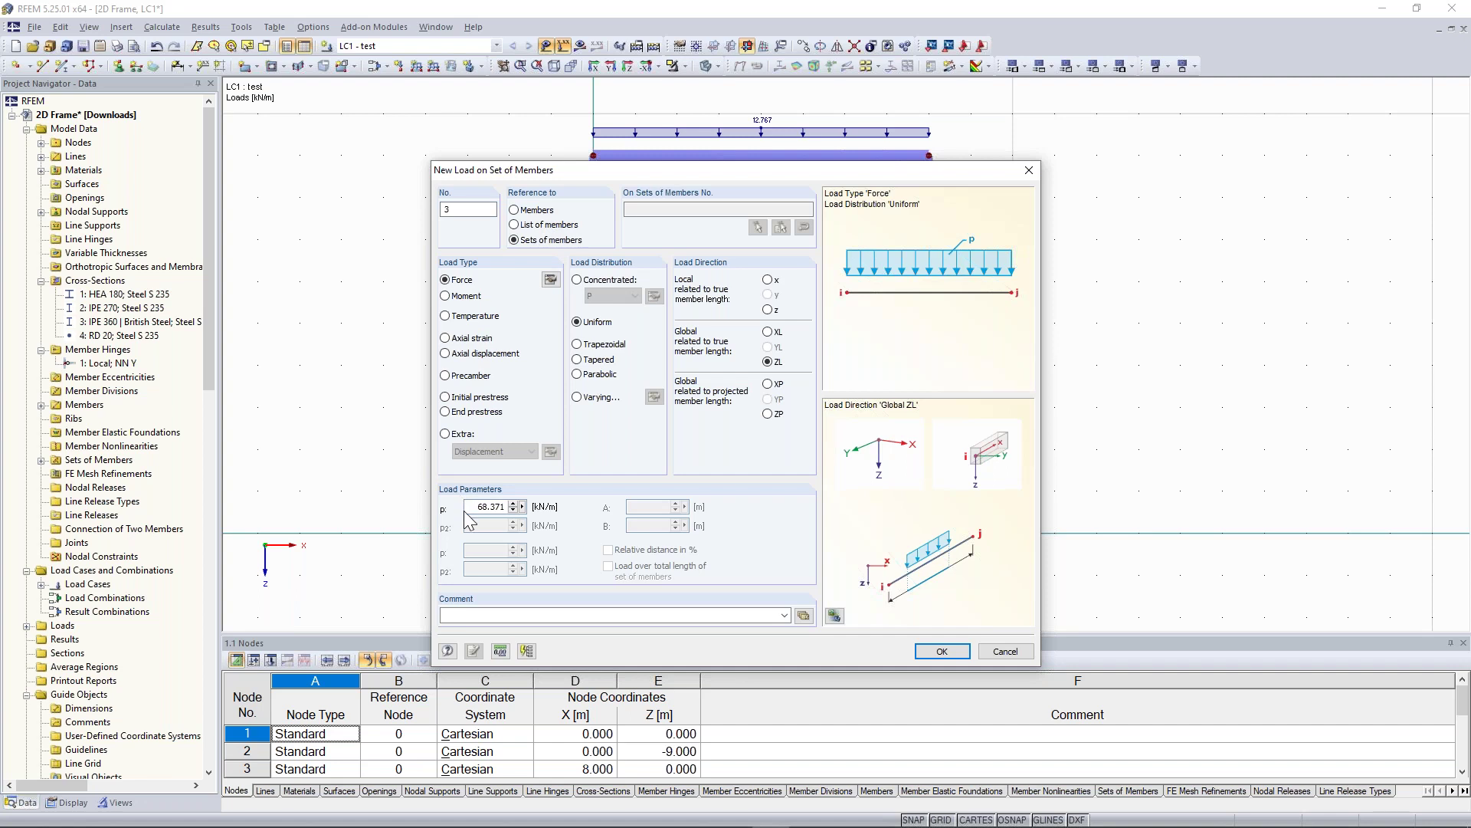
double_click(490, 507)
type("4.32")
left_click_drag(487, 507, 521, 505)
left_click(489, 508)
left_click(768, 331)
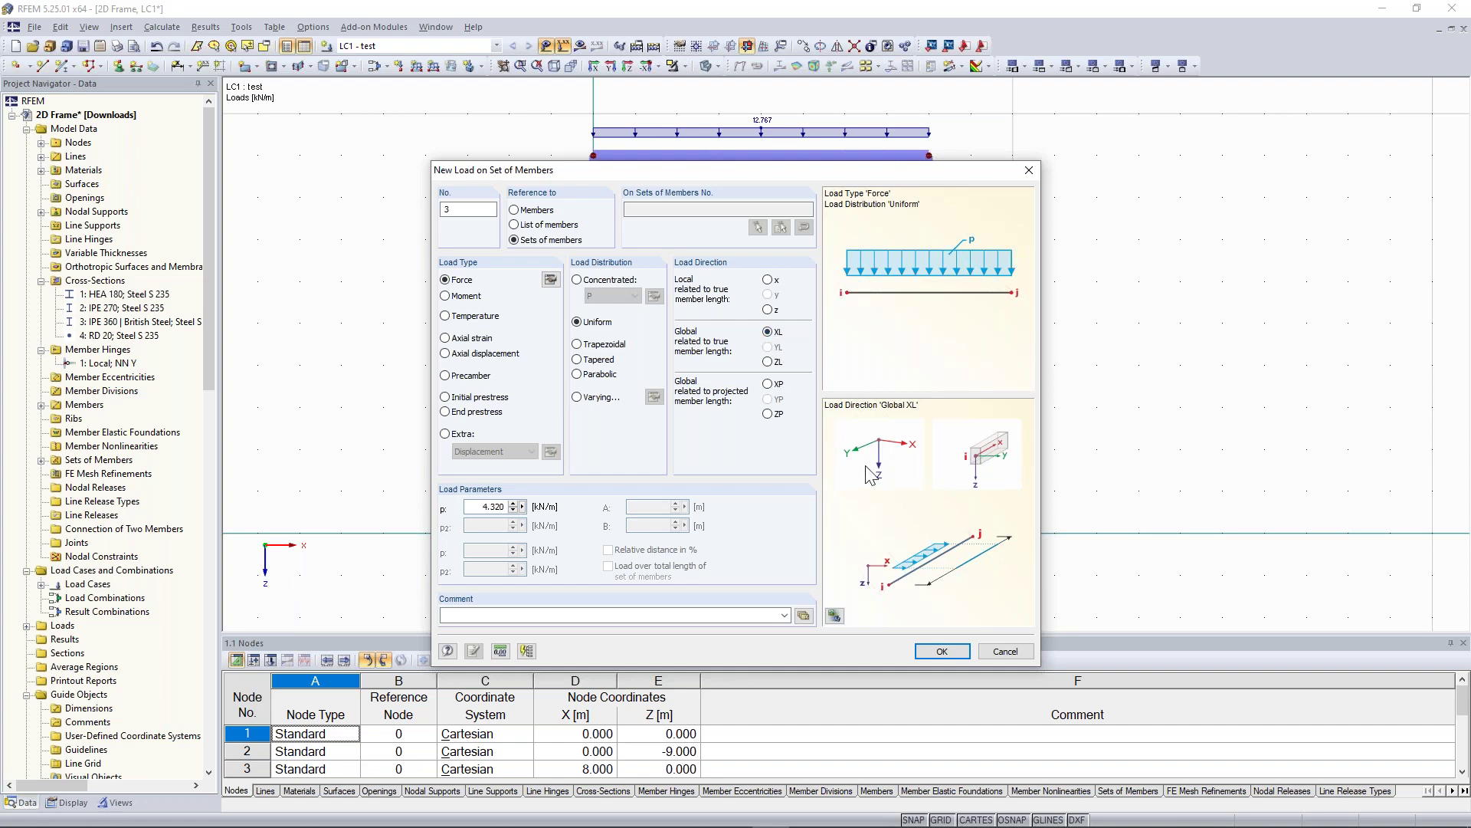
left_click(942, 652)
left_click(595, 376)
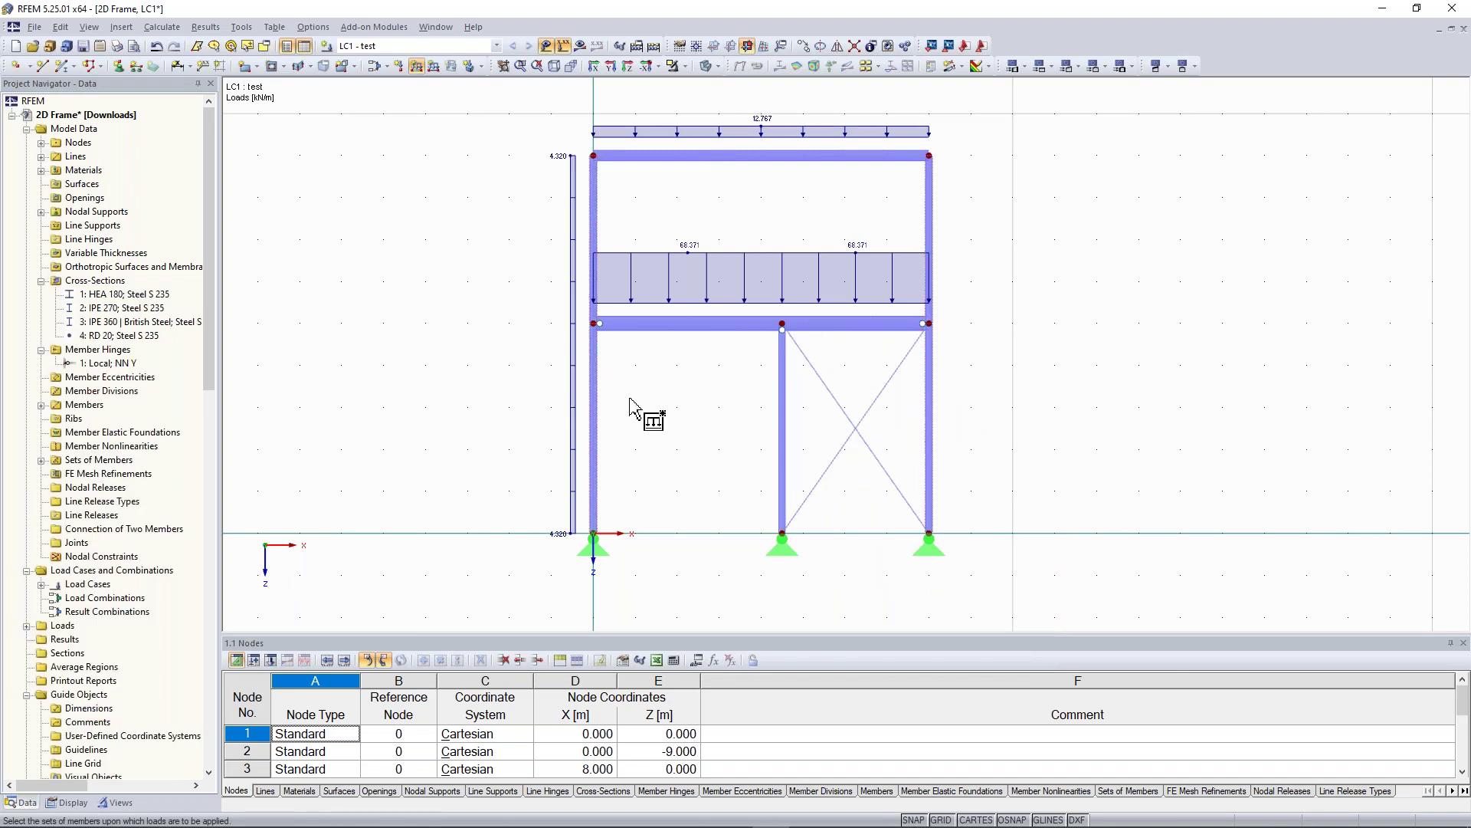
left_click(930, 399)
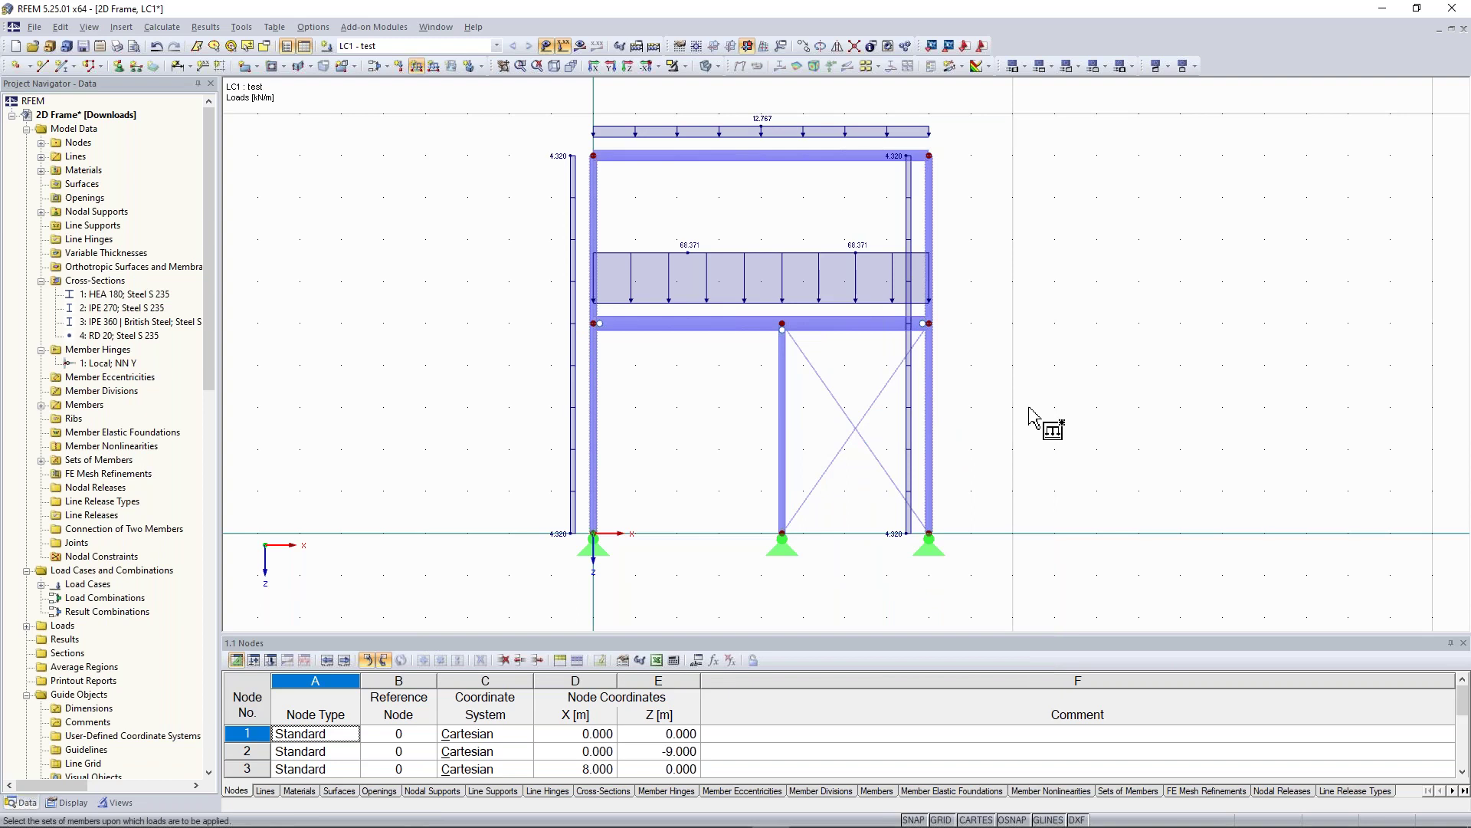
key("Escape")
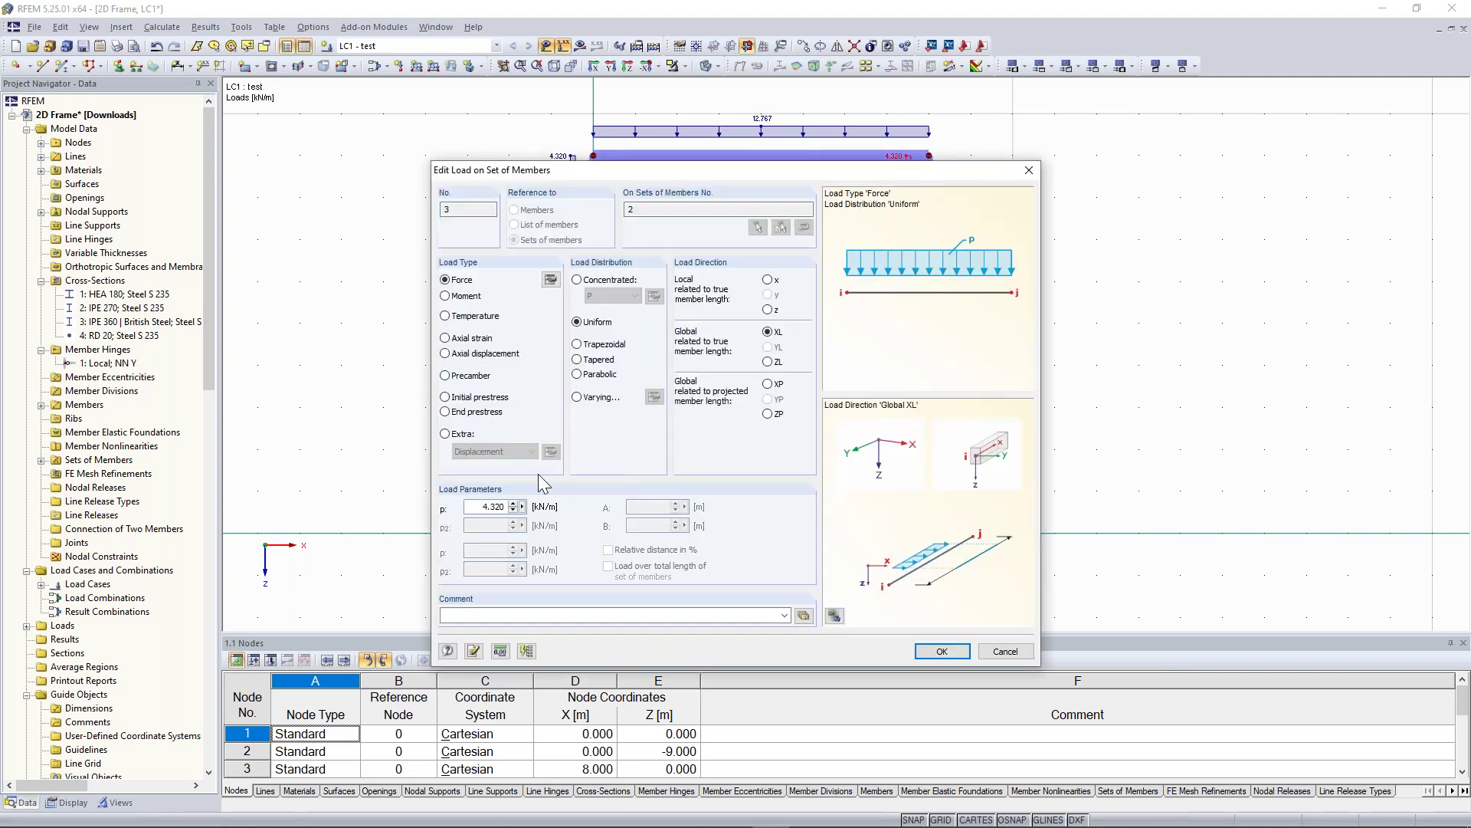
- Set the uniform horizontal load on the right column's member set to 2.7 kN/m
double_click(472, 509)
left_click(942, 651)
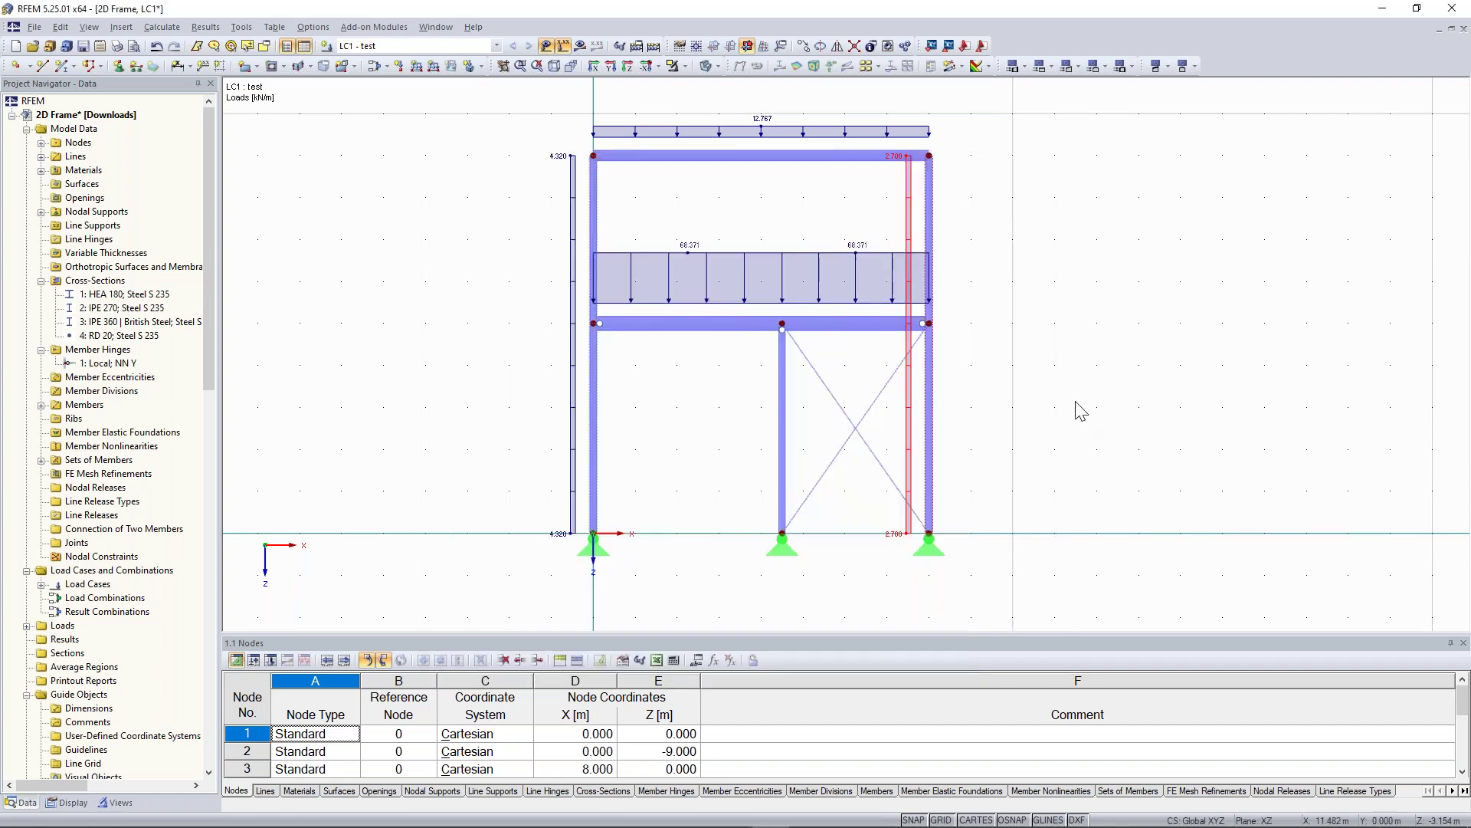
- Apply a vertical nodal load PZ of 40 kN to the two top corner nodes, 2 and 4, of the frame
scroll(1080, 412, "down", 2)
middle_click_drag(1088, 402, 990, 383)
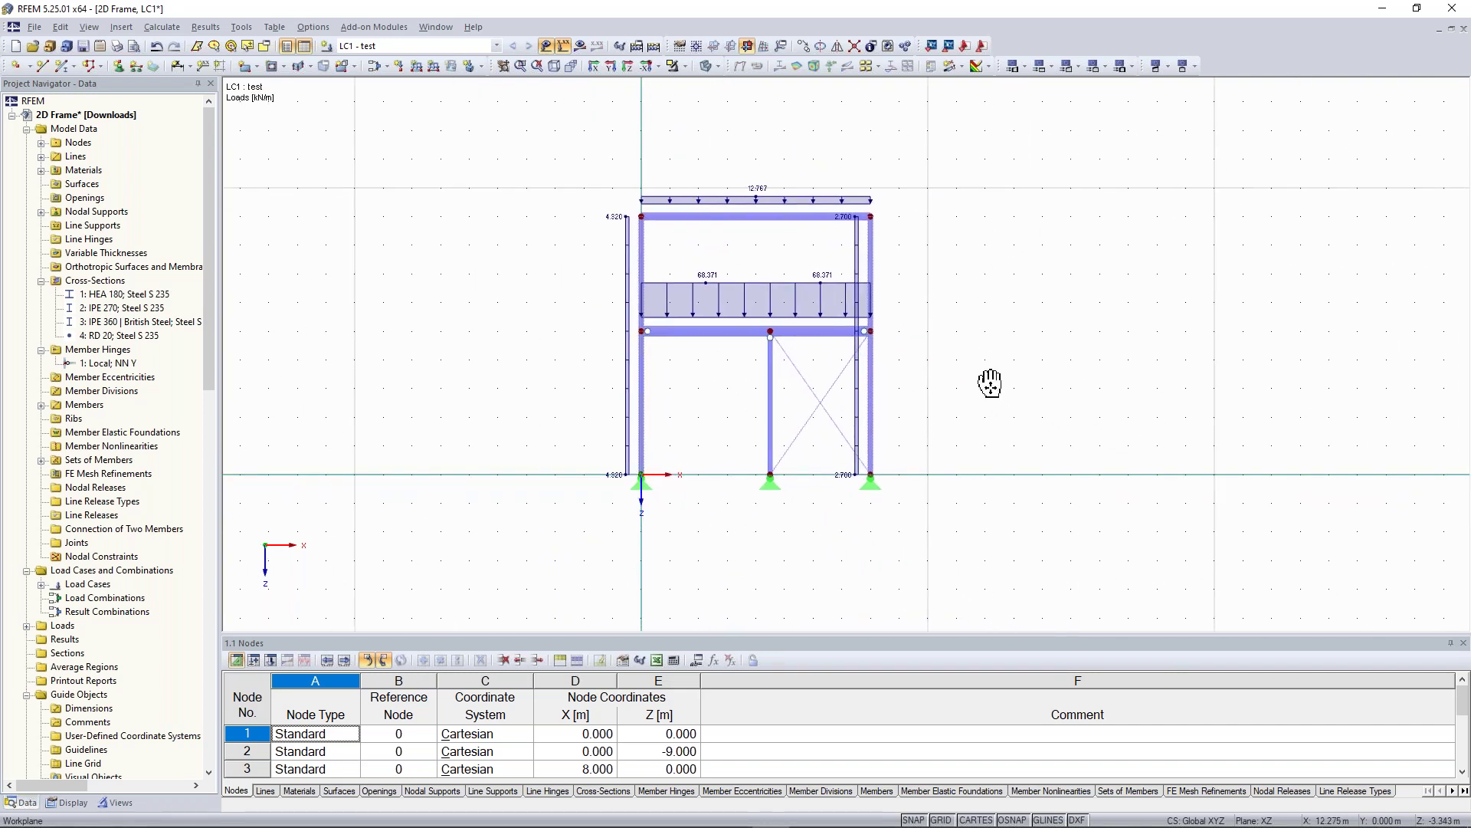
scroll(990, 383, "down", 1)
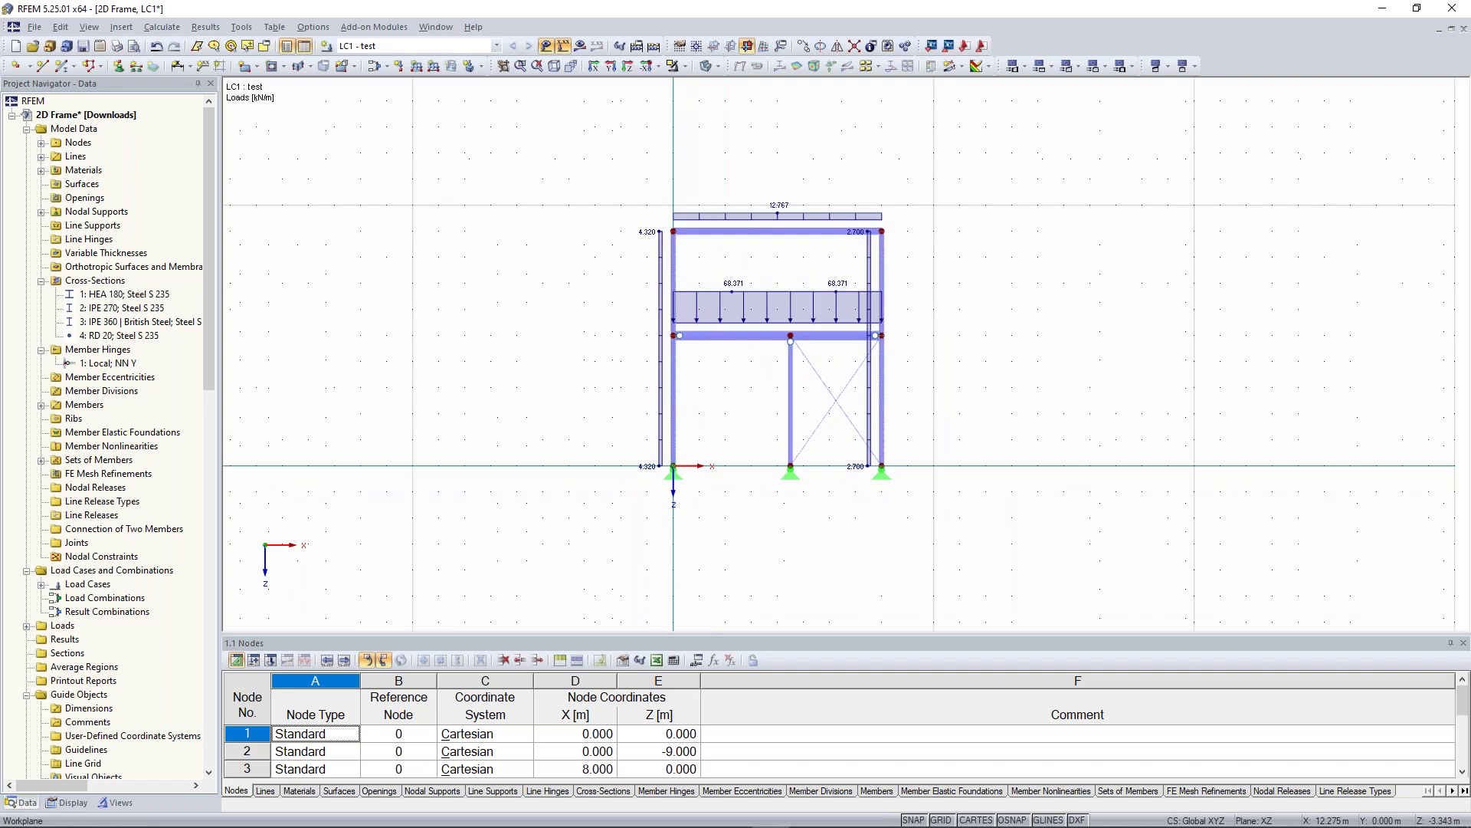
scroll(994, 382, "down", 1)
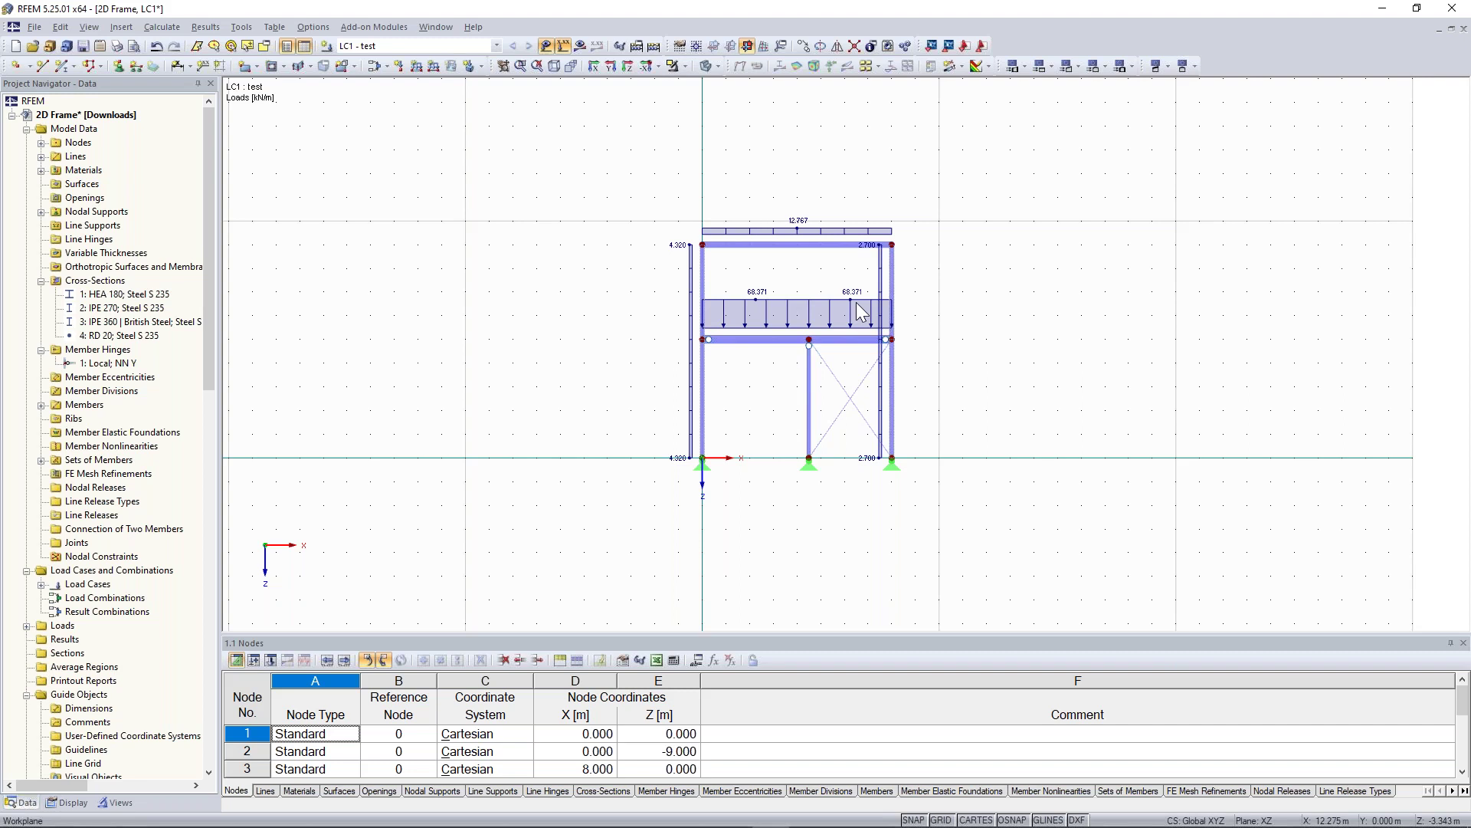
scroll(859, 310, "up", 2)
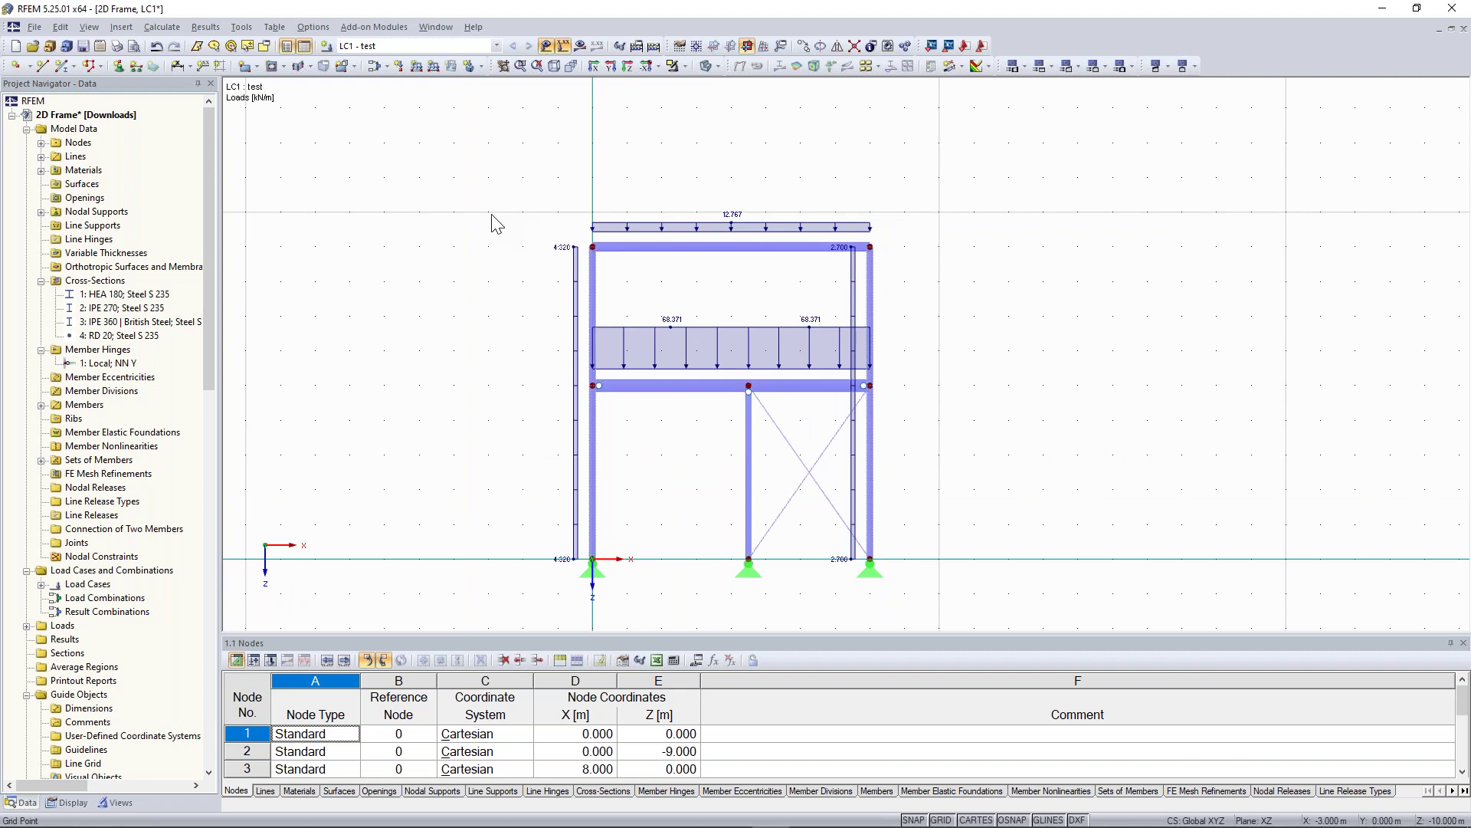
left_click_drag(480, 150, 944, 271)
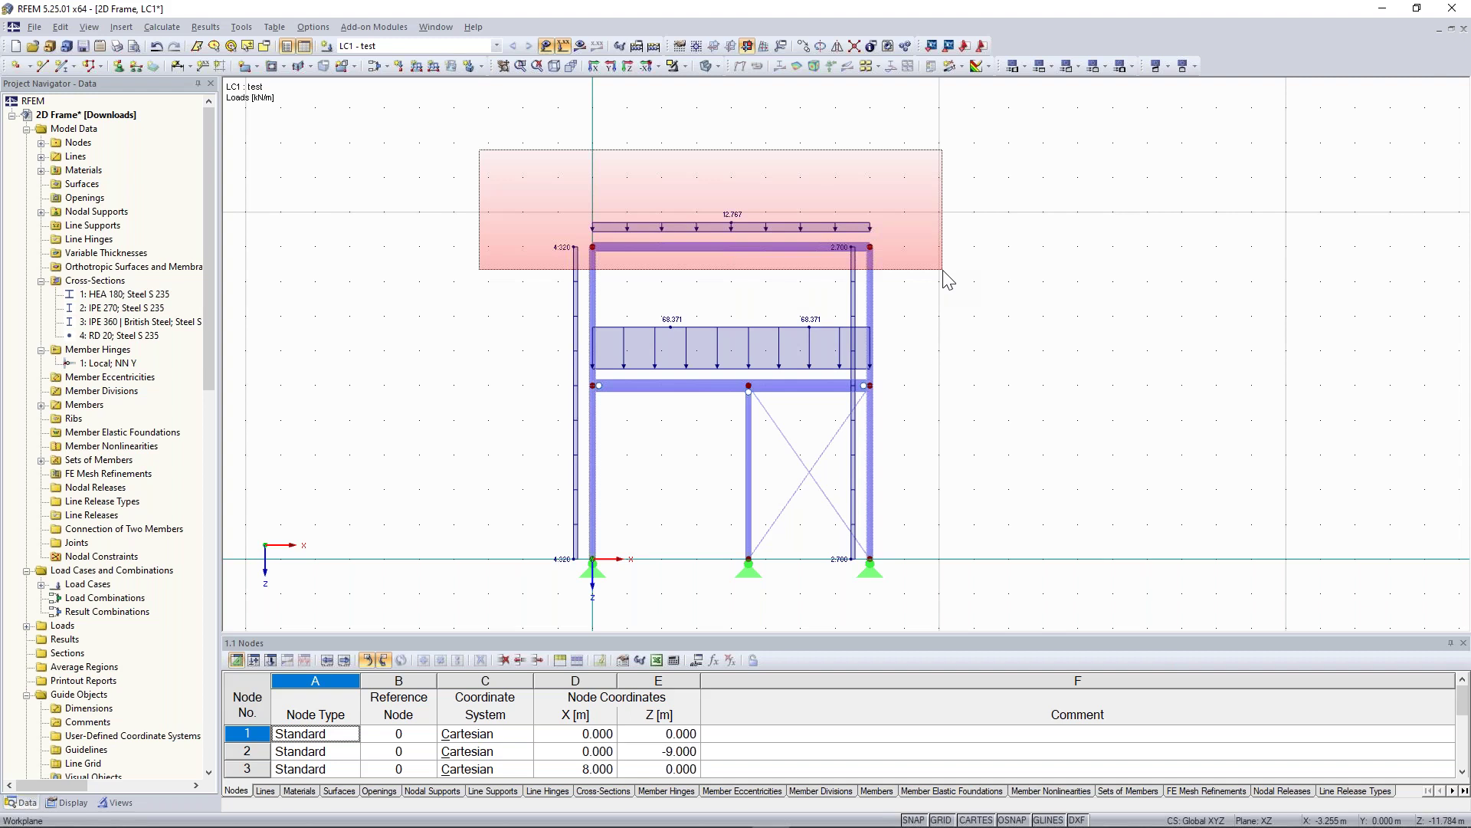
left_click_drag(944, 270, 944, 272)
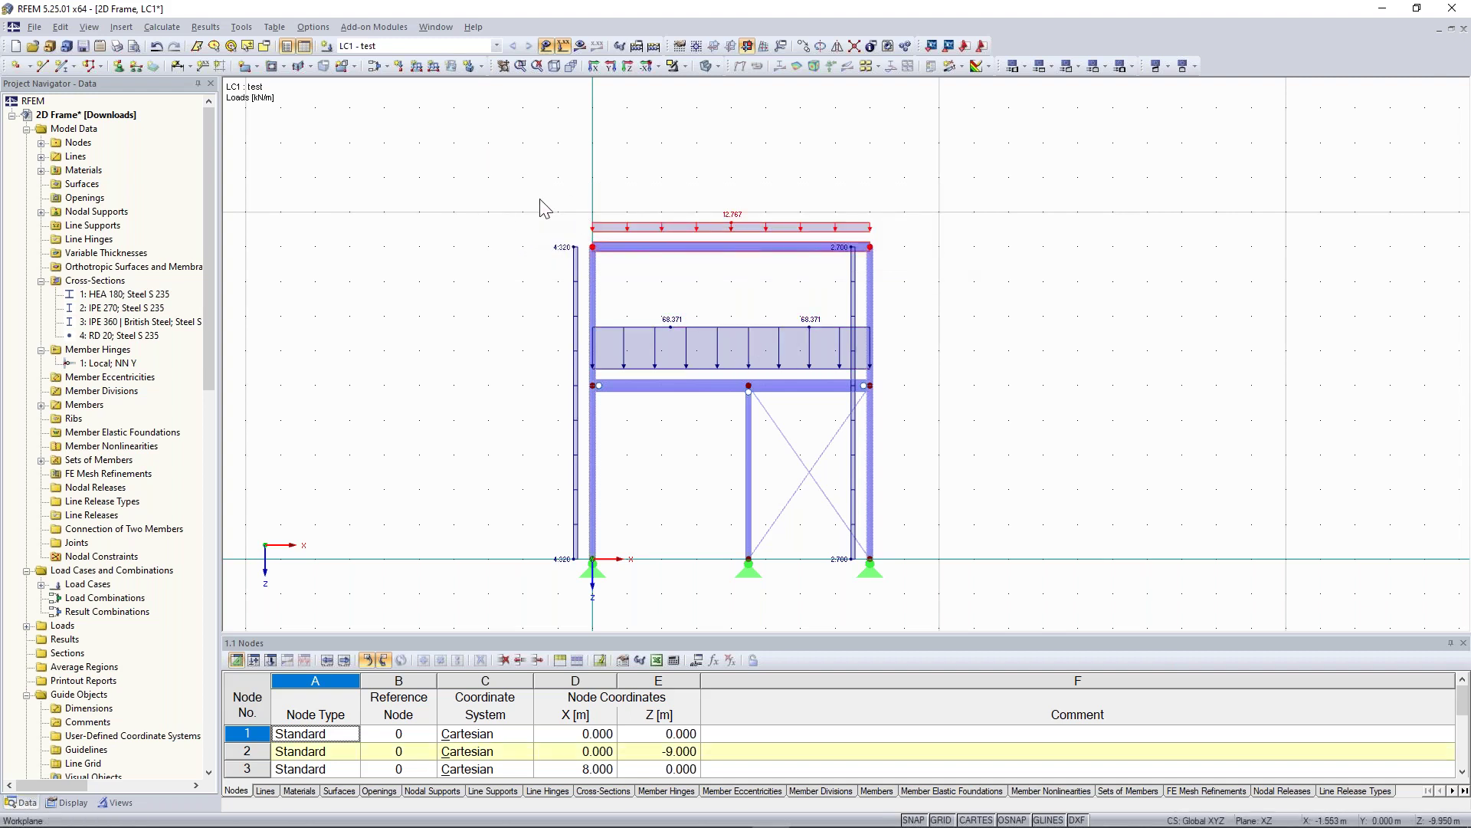
left_click(397, 67)
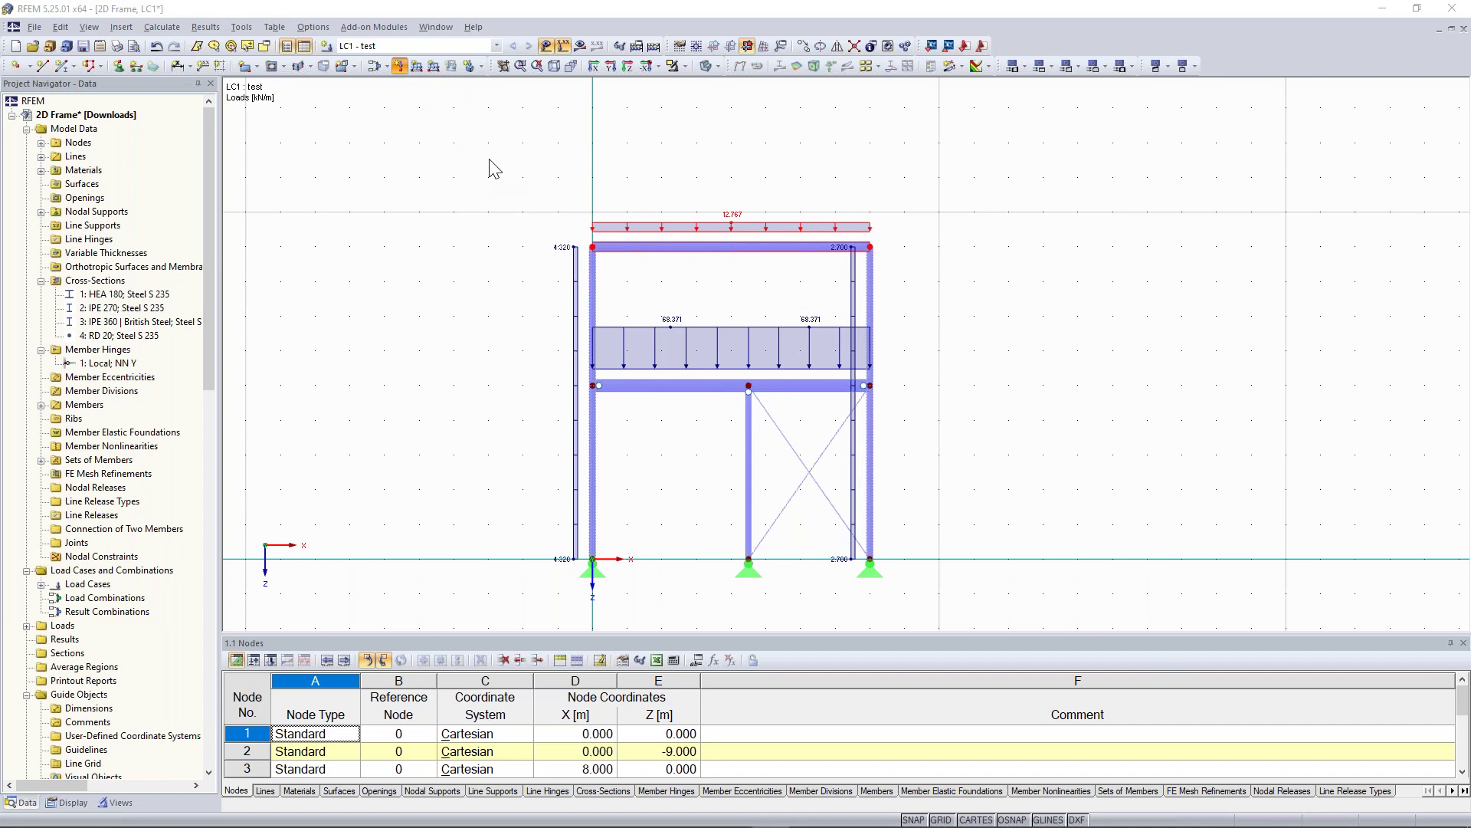
left_click_drag(573, 167, 553, 304)
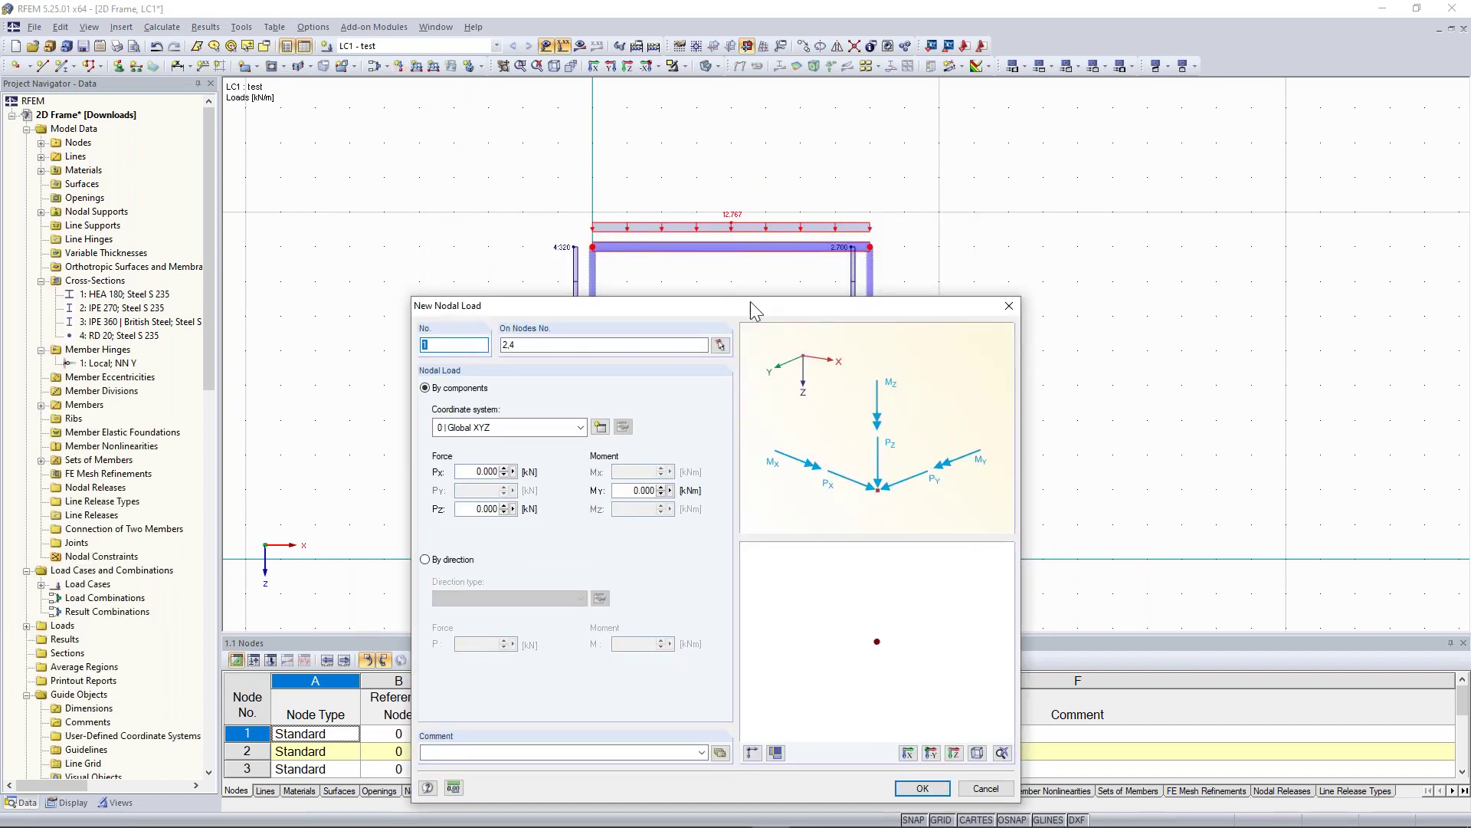
left_click(532, 344)
left_click_drag(566, 301, 563, 270)
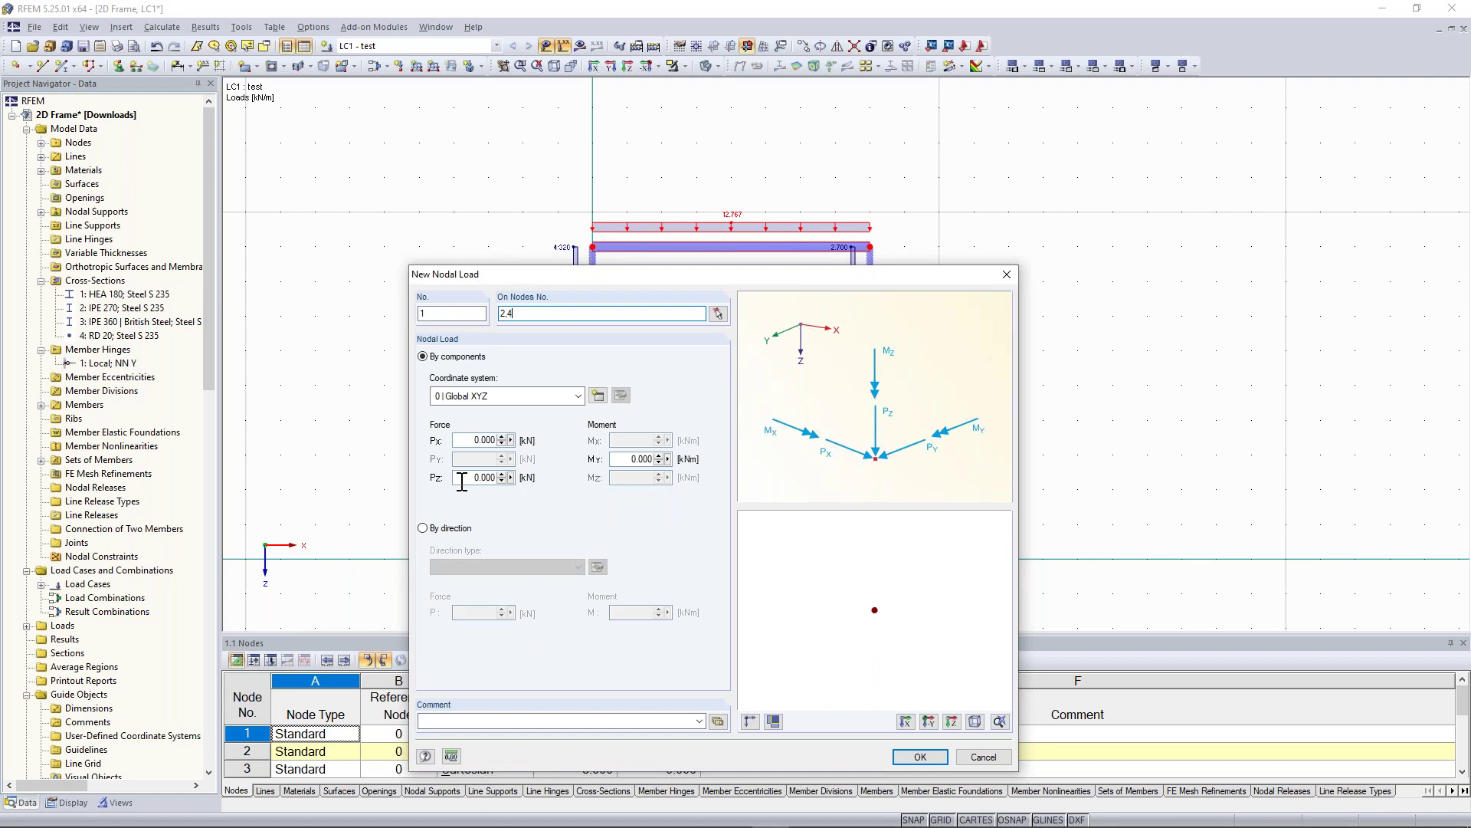
double_click(462, 481)
type("40")
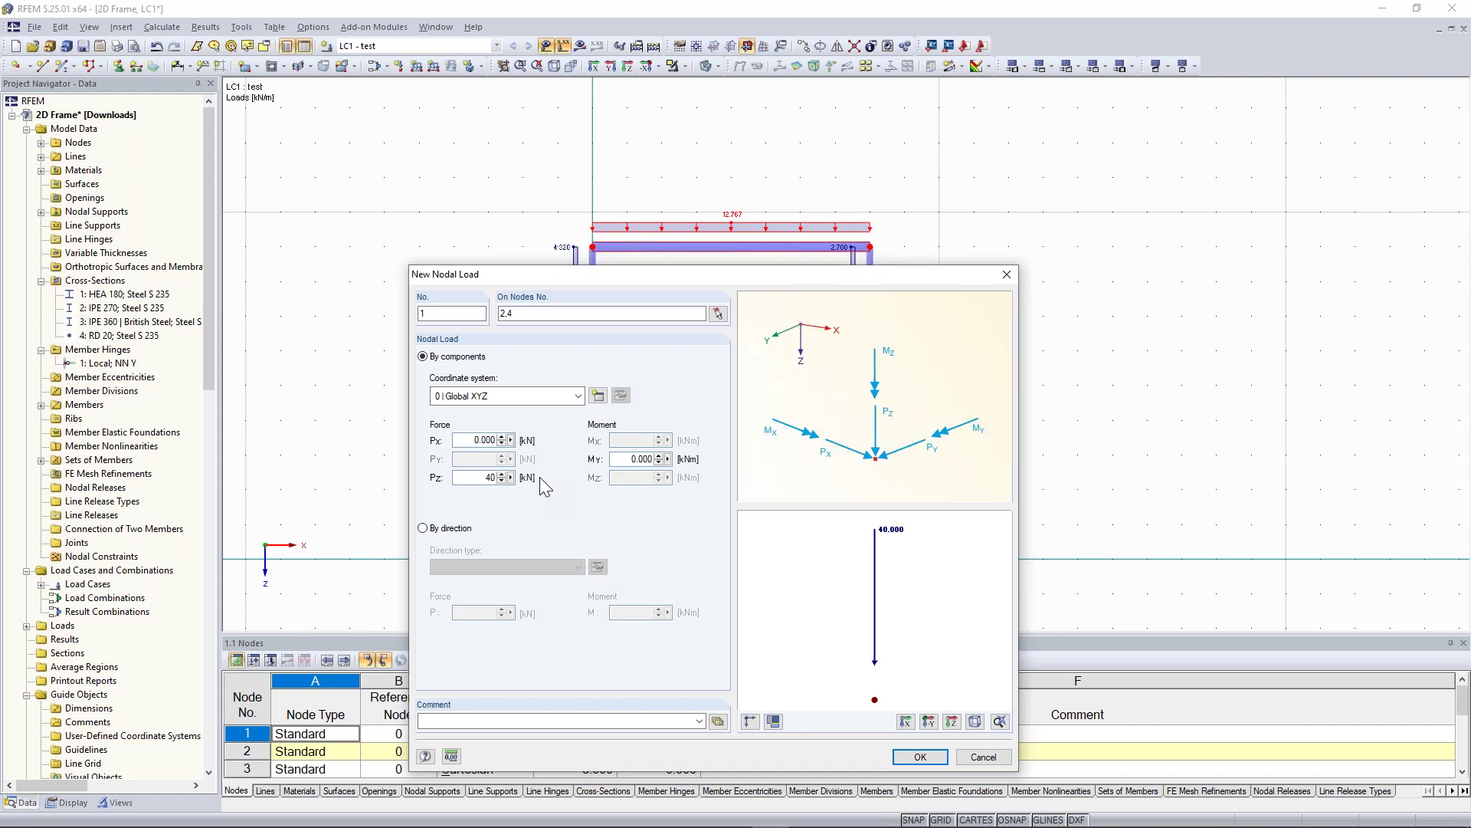
key("Return")
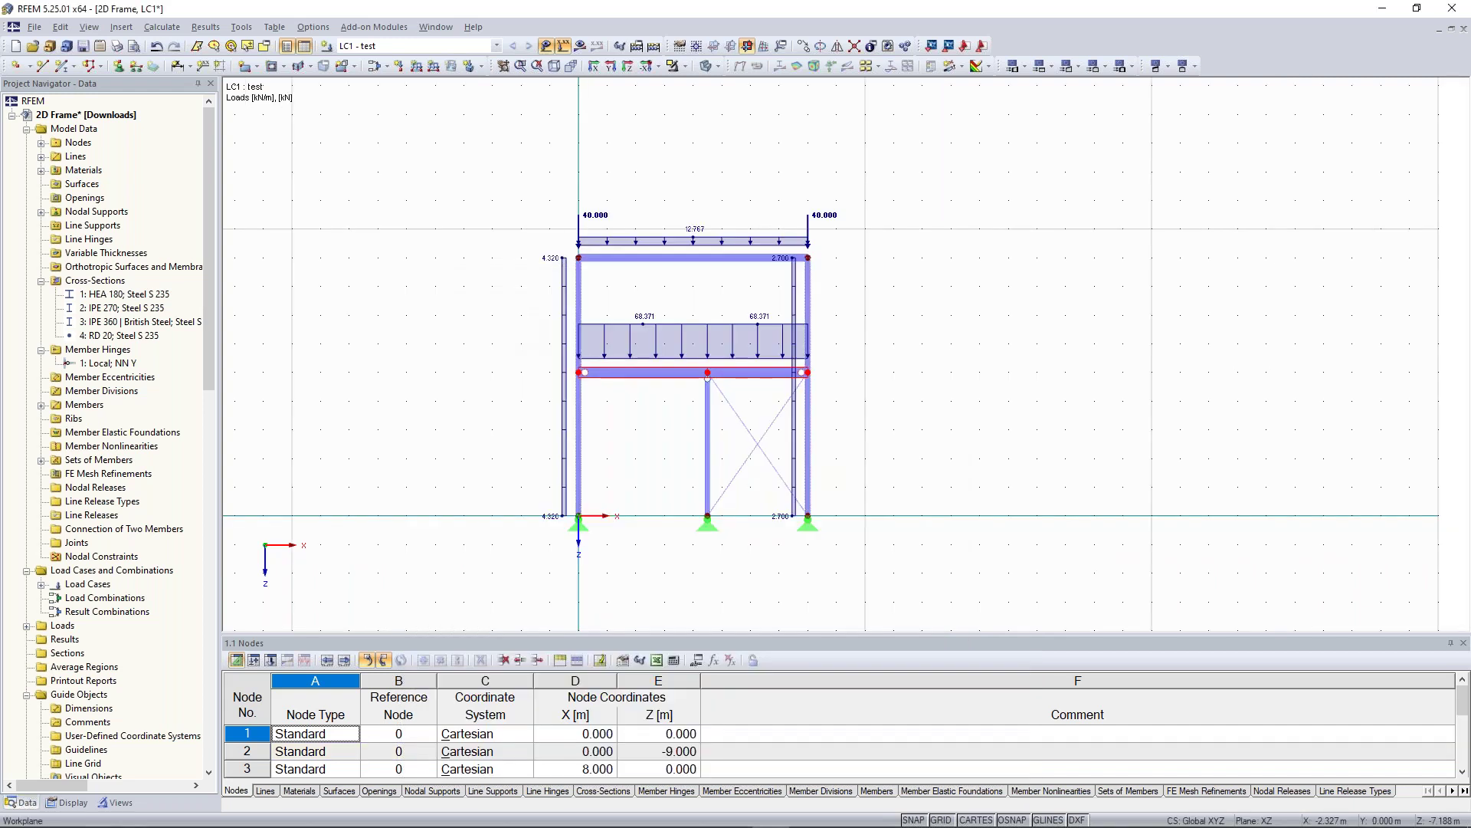
- Apply a vertical nodal load PZ of 2.4 kN to nodes 5-7 along the intermediate beam
middle_click_drag(512, 367, 472, 313)
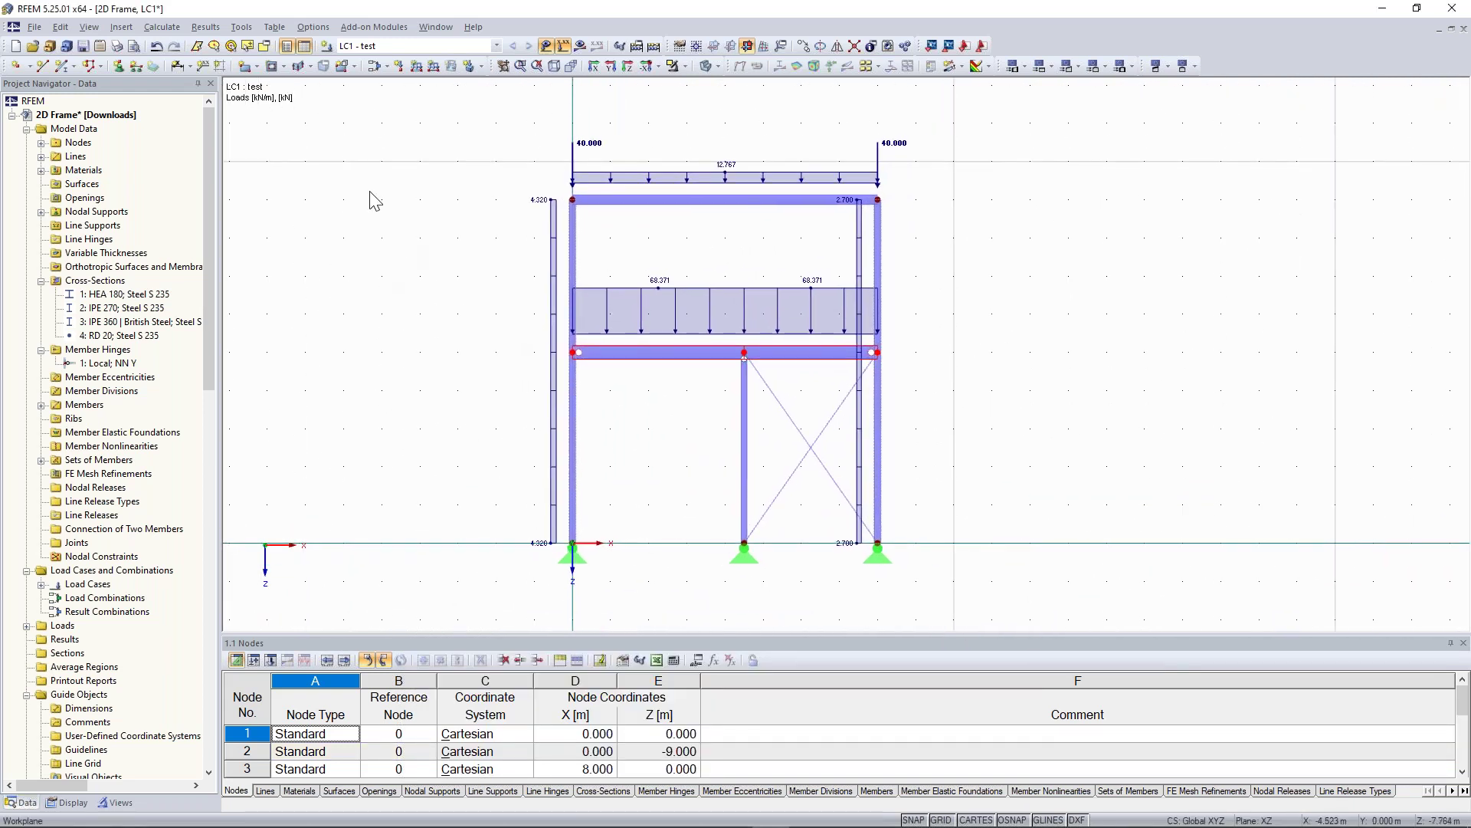
left_click(400, 67)
double_click(504, 372)
type("2.4")
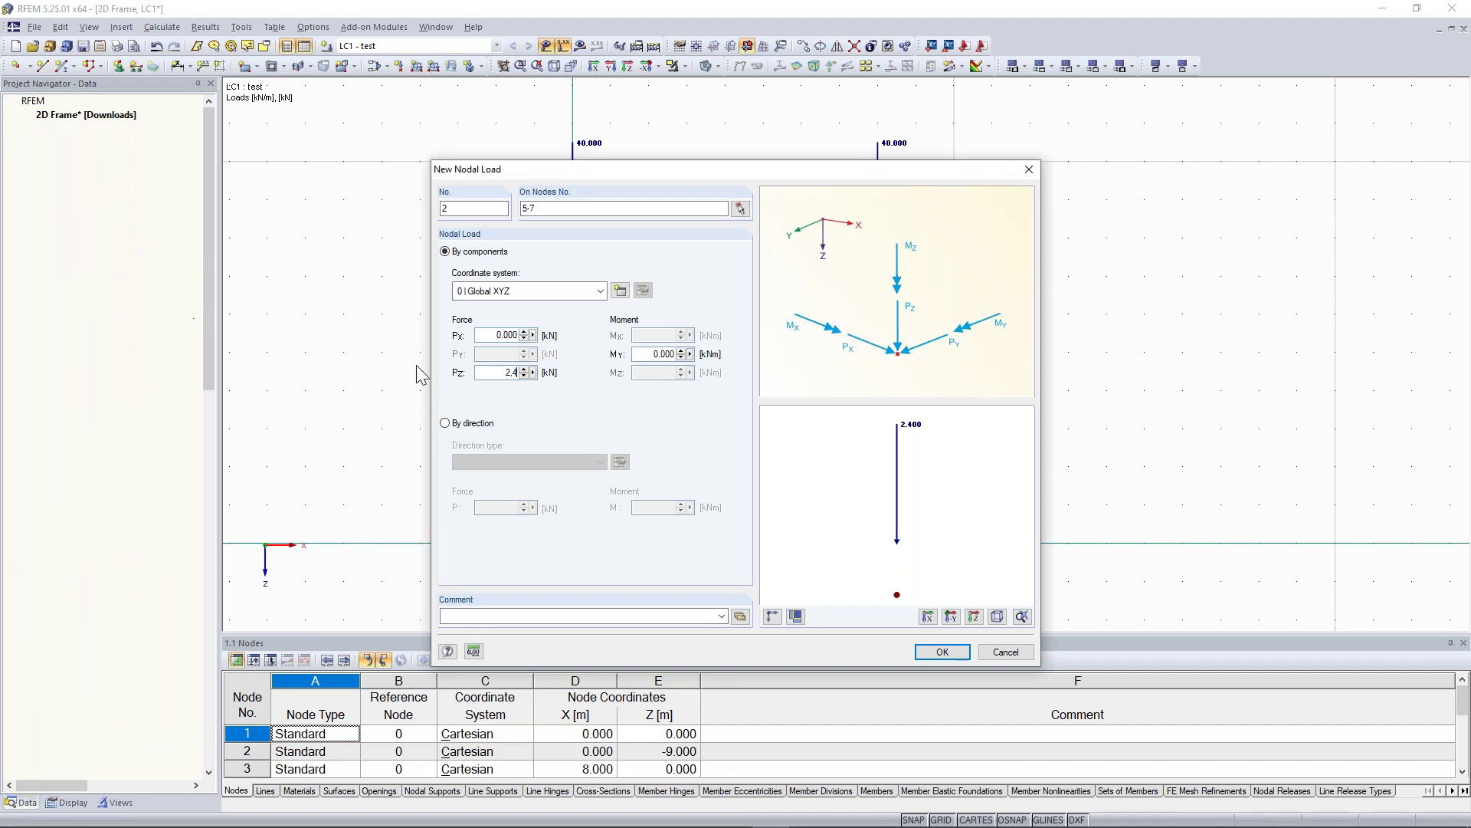
key("Return")
middle_click_drag(394, 347, 451, 370)
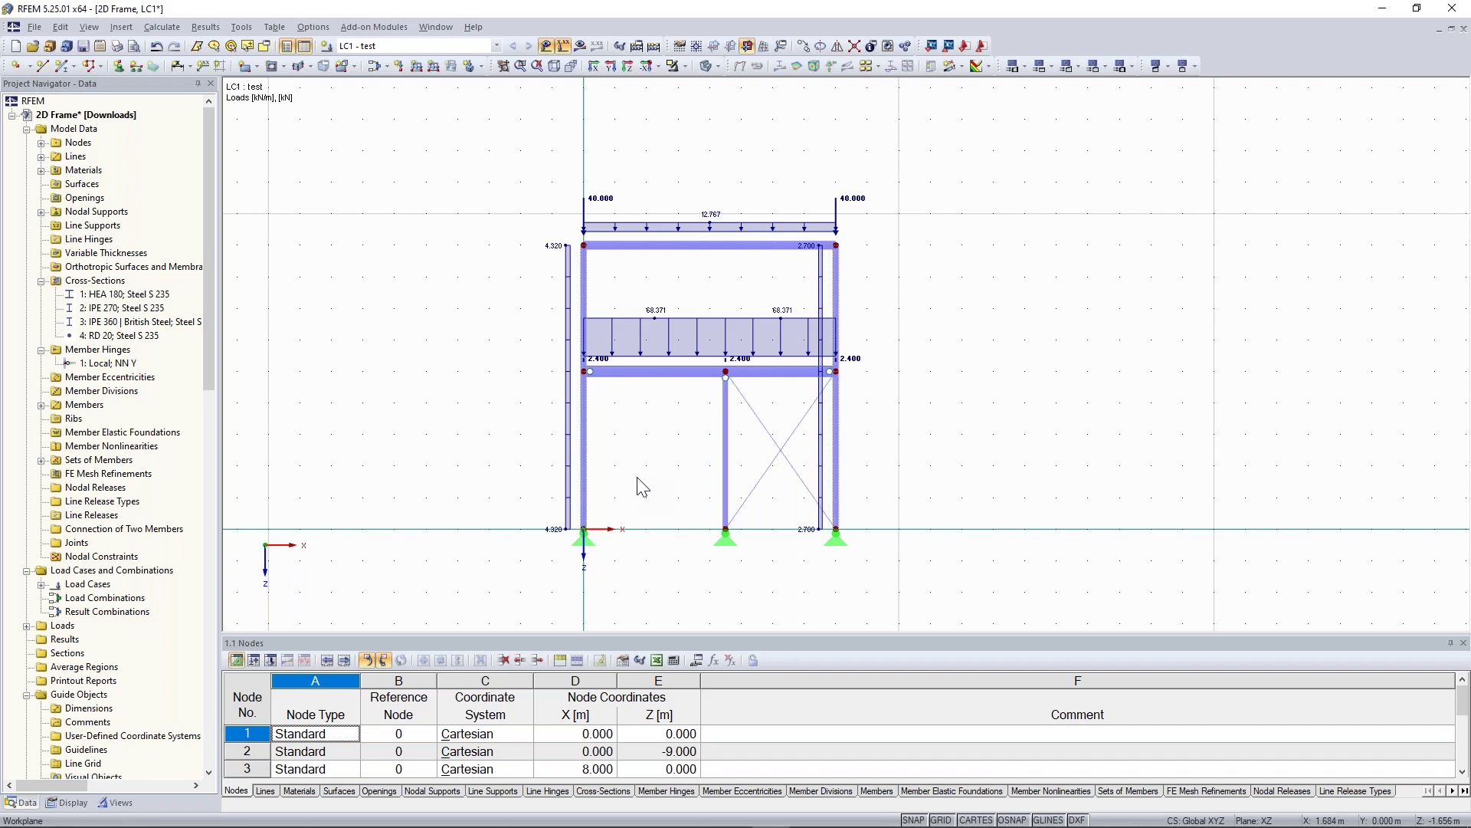
scroll(660, 440, "up", 1)
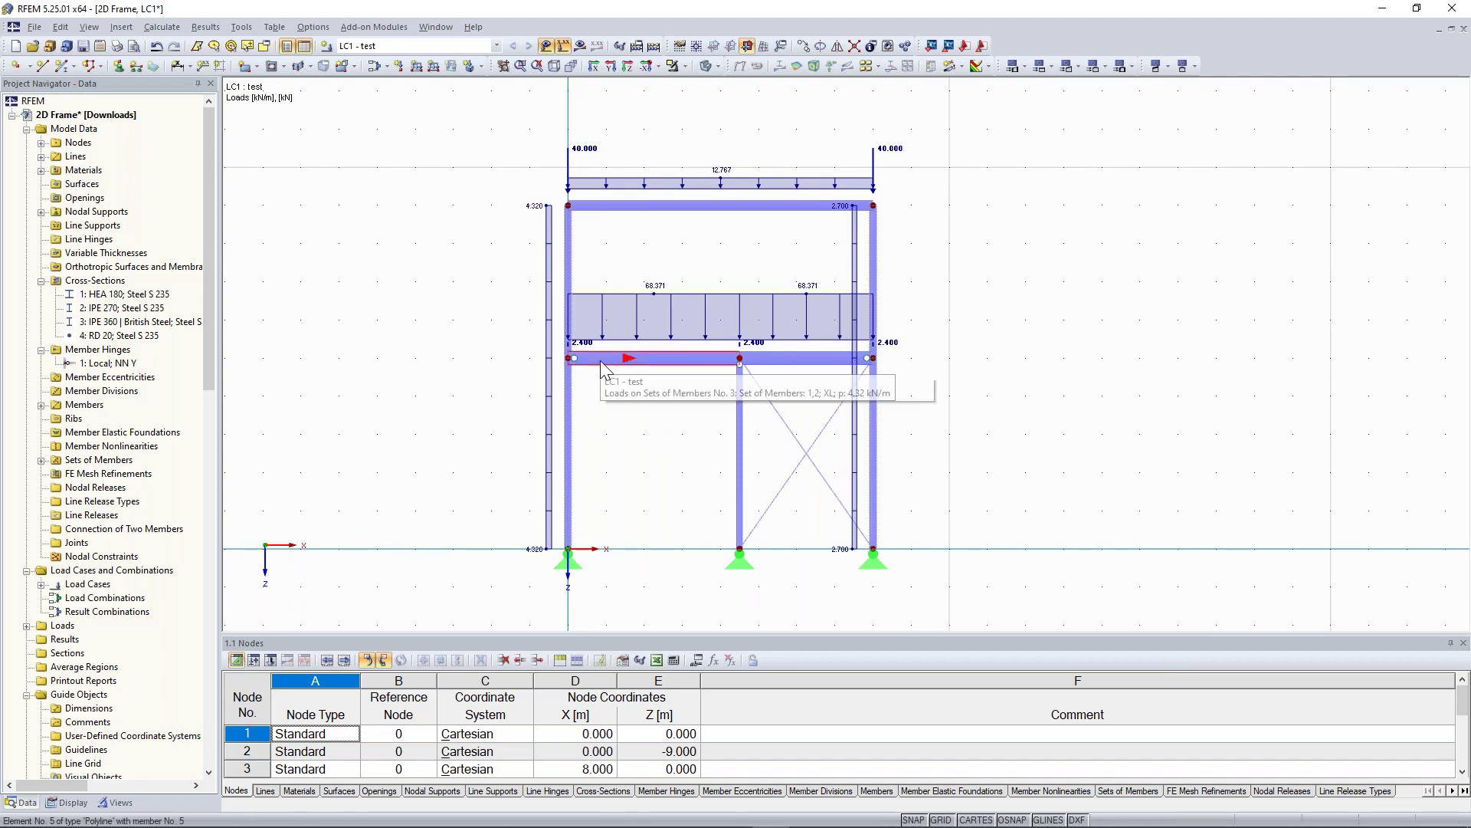
scroll(600, 360, "up", 1)
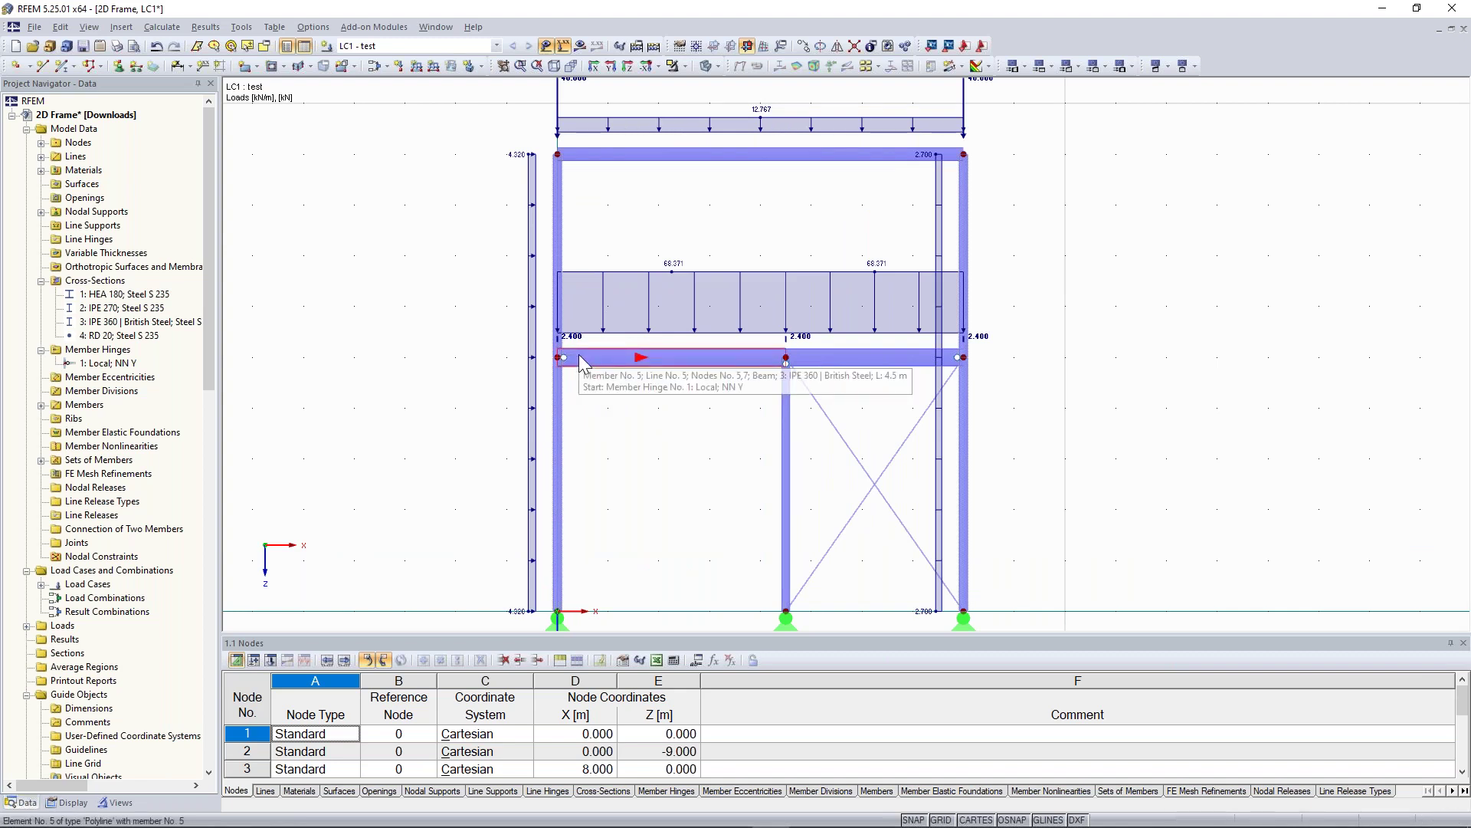
scroll(622, 481, "down", 2)
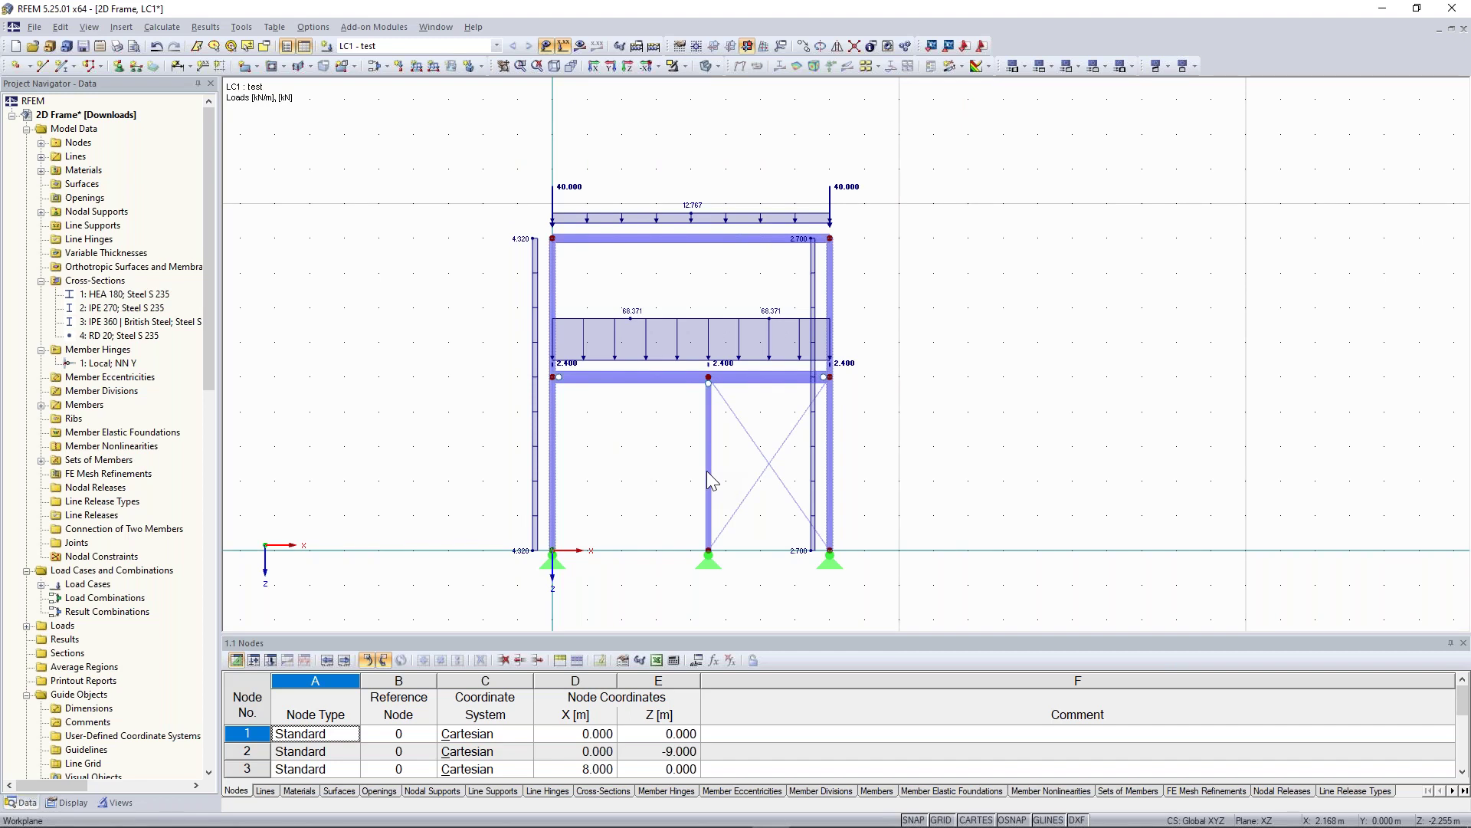
scroll(711, 481, "up", 1)
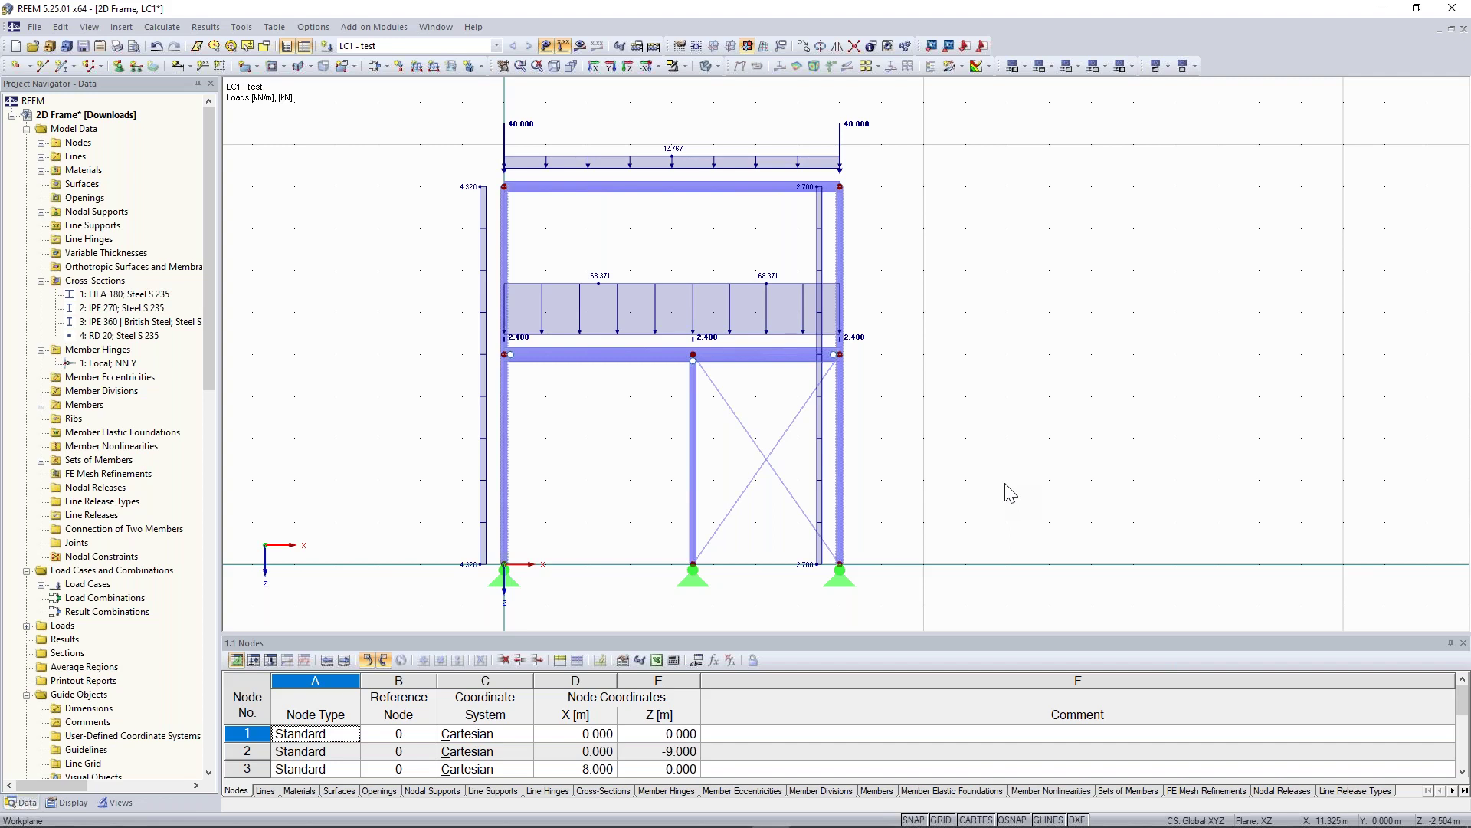
scroll(1007, 449, "down", 1)
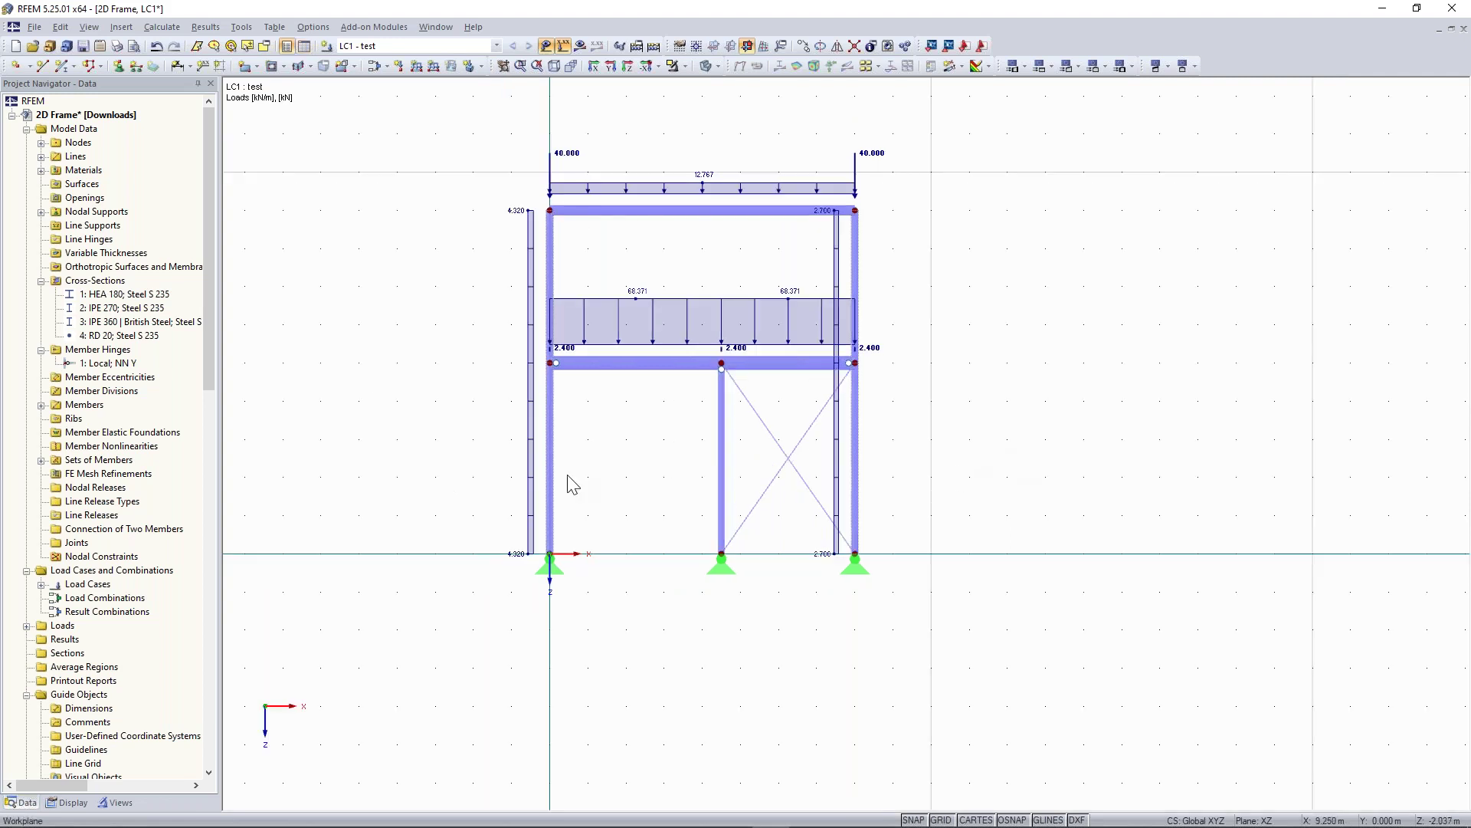
left_click(191, 69)
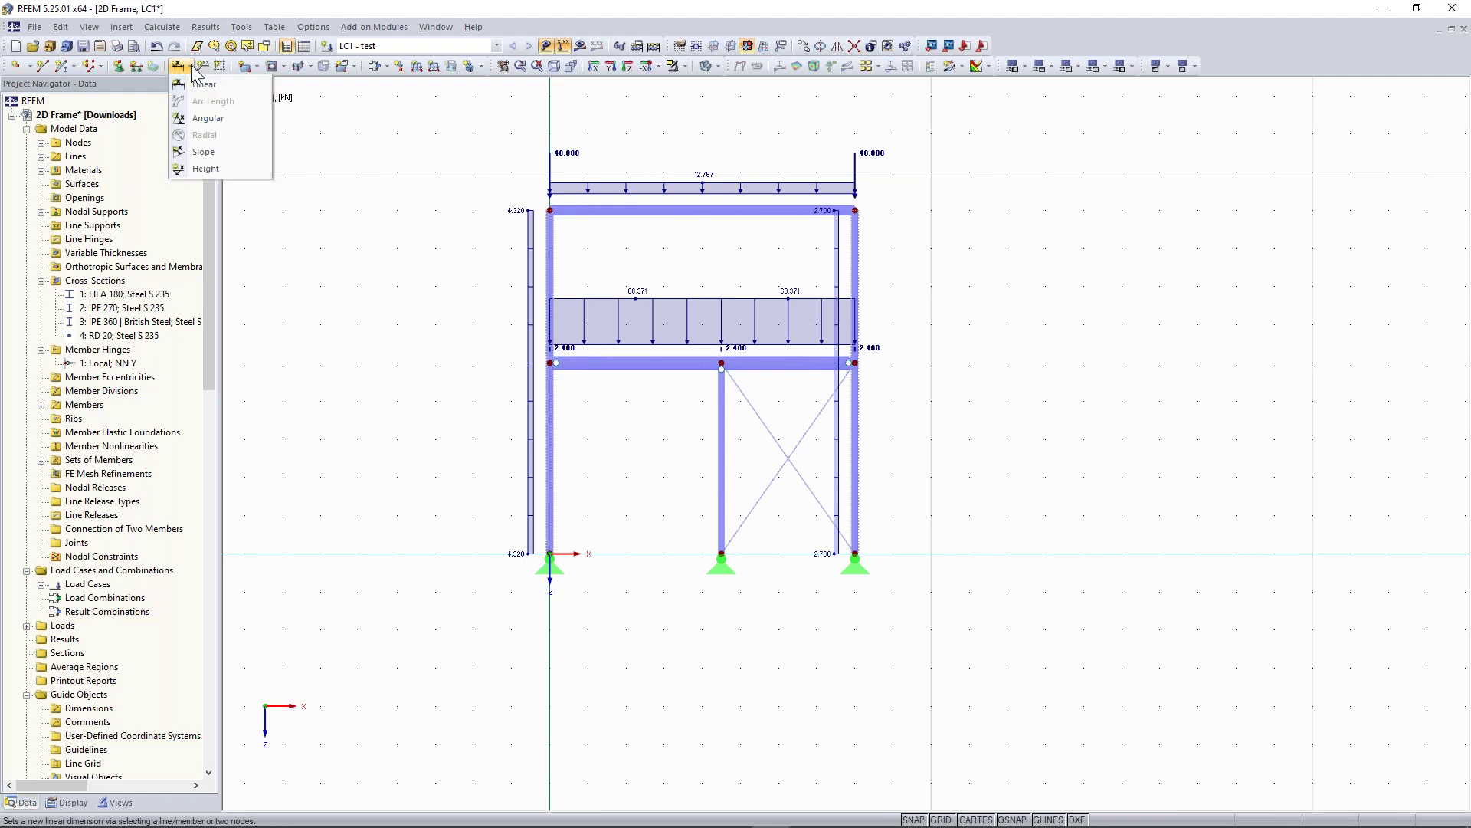
left_click(191, 67)
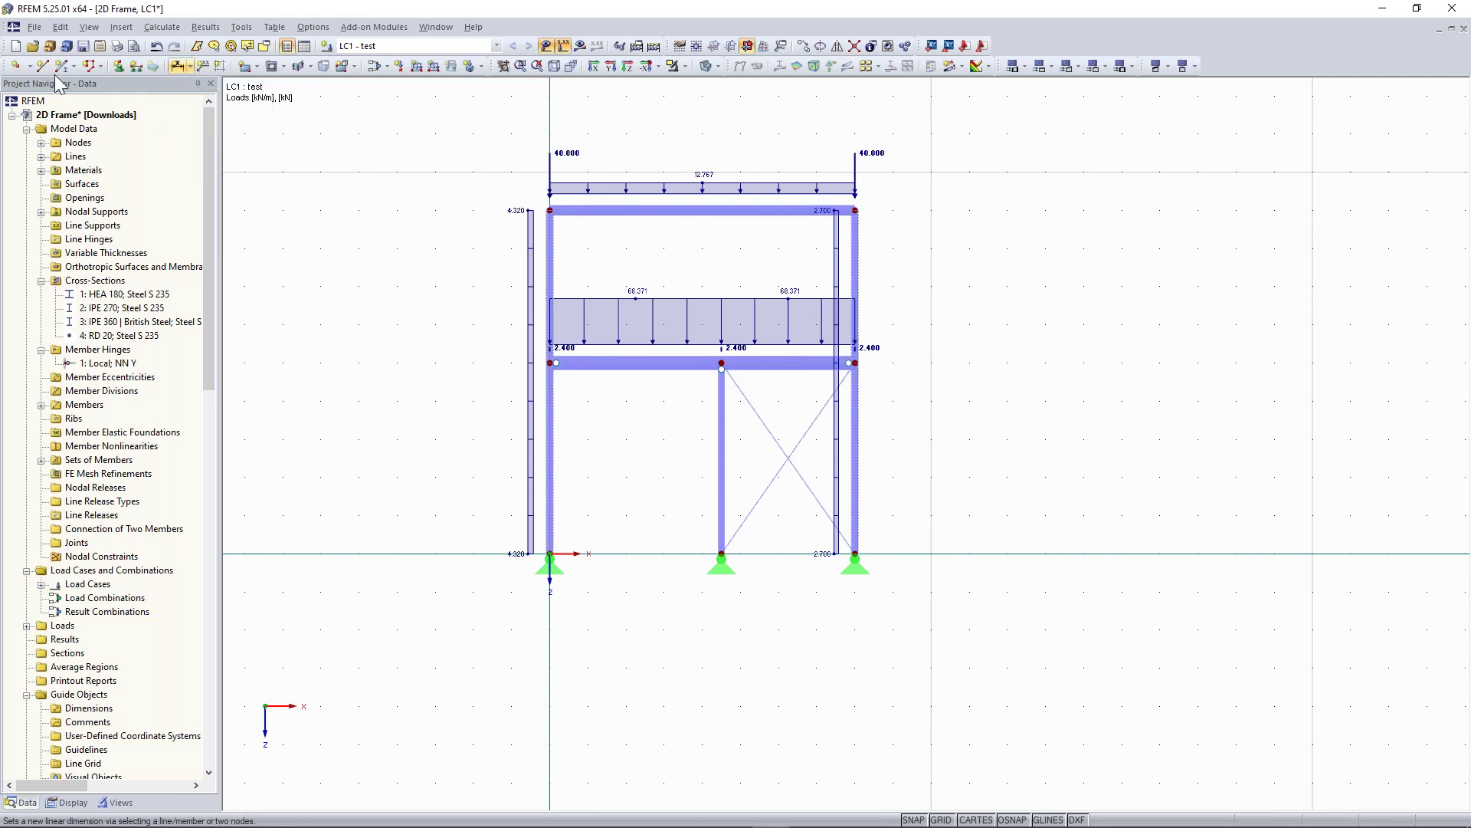
key("Escape")
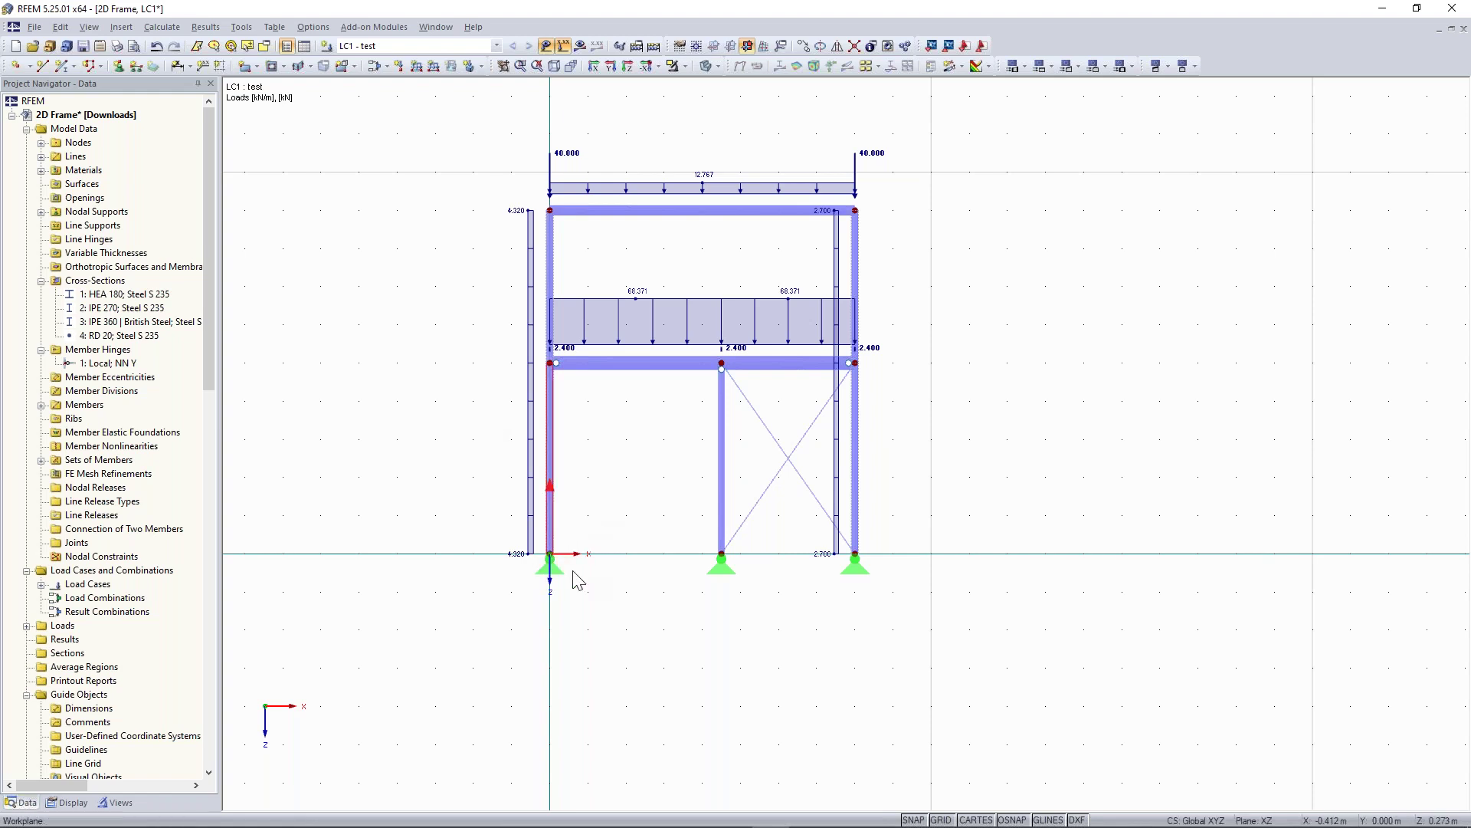
left_click_drag(432, 534, 904, 583)
left_click_drag(414, 520, 920, 589)
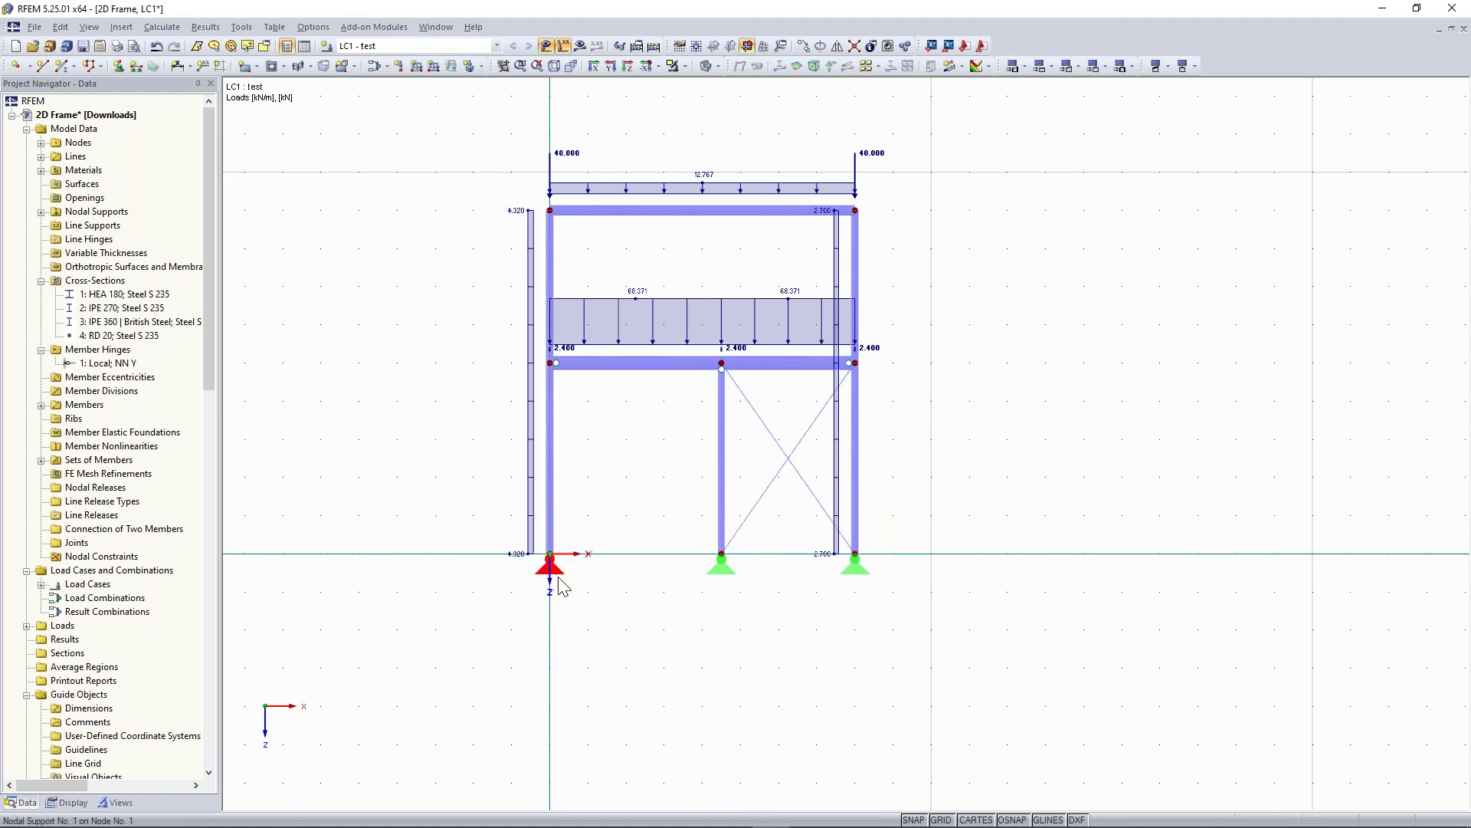
- Add linear Δx dimensions between the three column base nodes, offset about 2.04 m below the supports
left_click(190, 68)
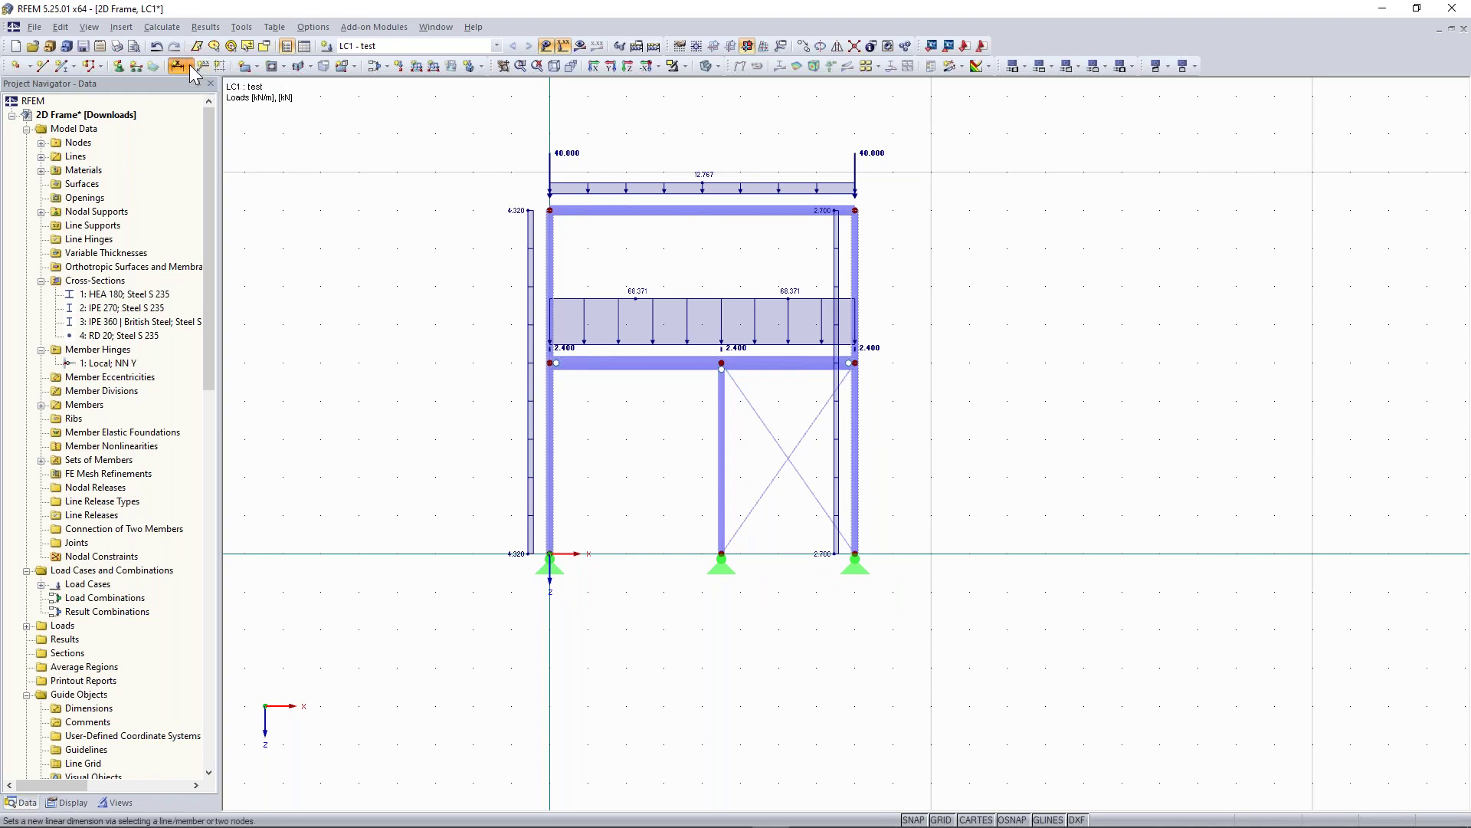
left_click(200, 86)
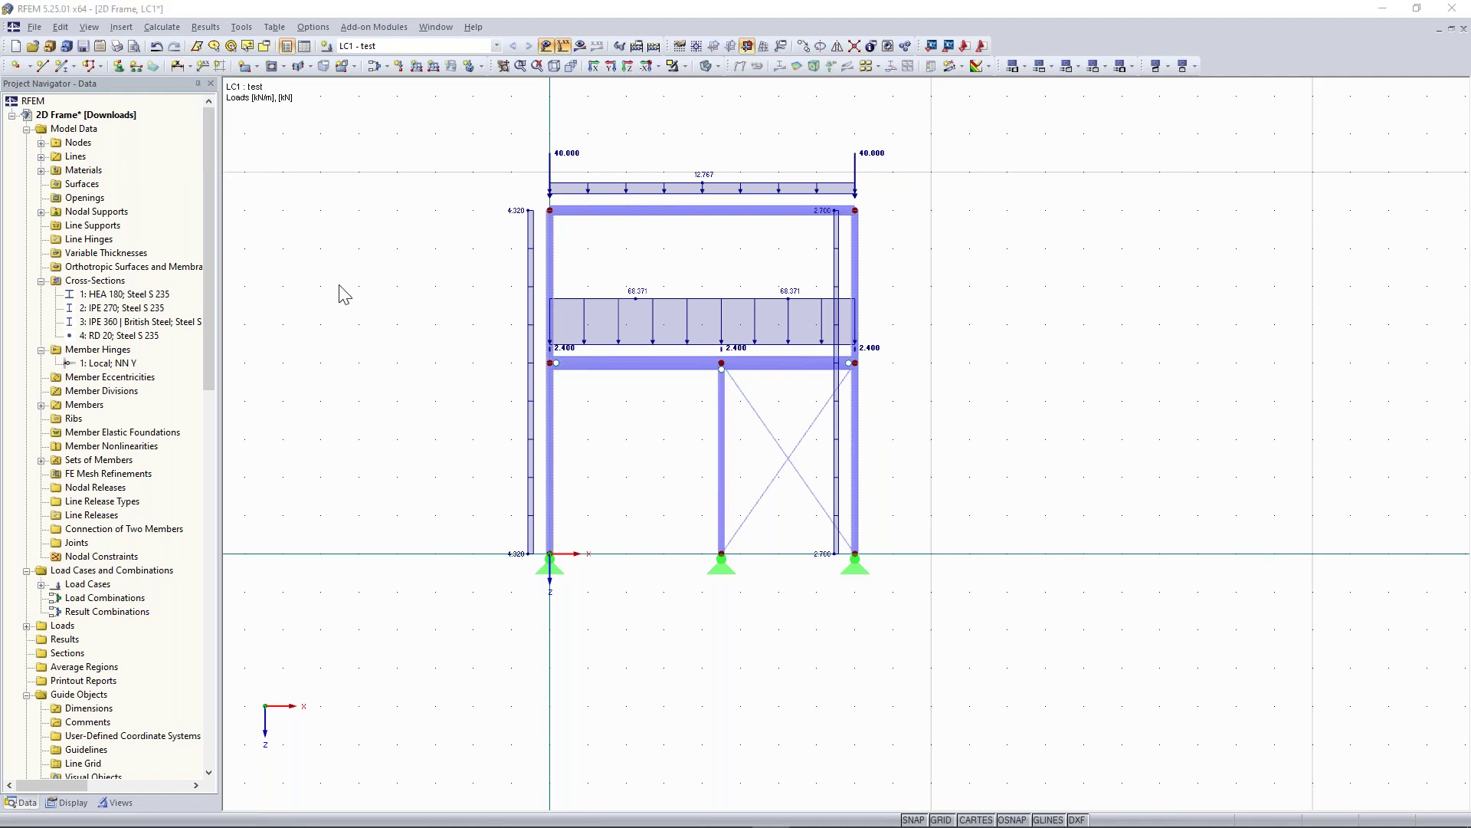
left_click_drag(1075, 191, 1091, 174)
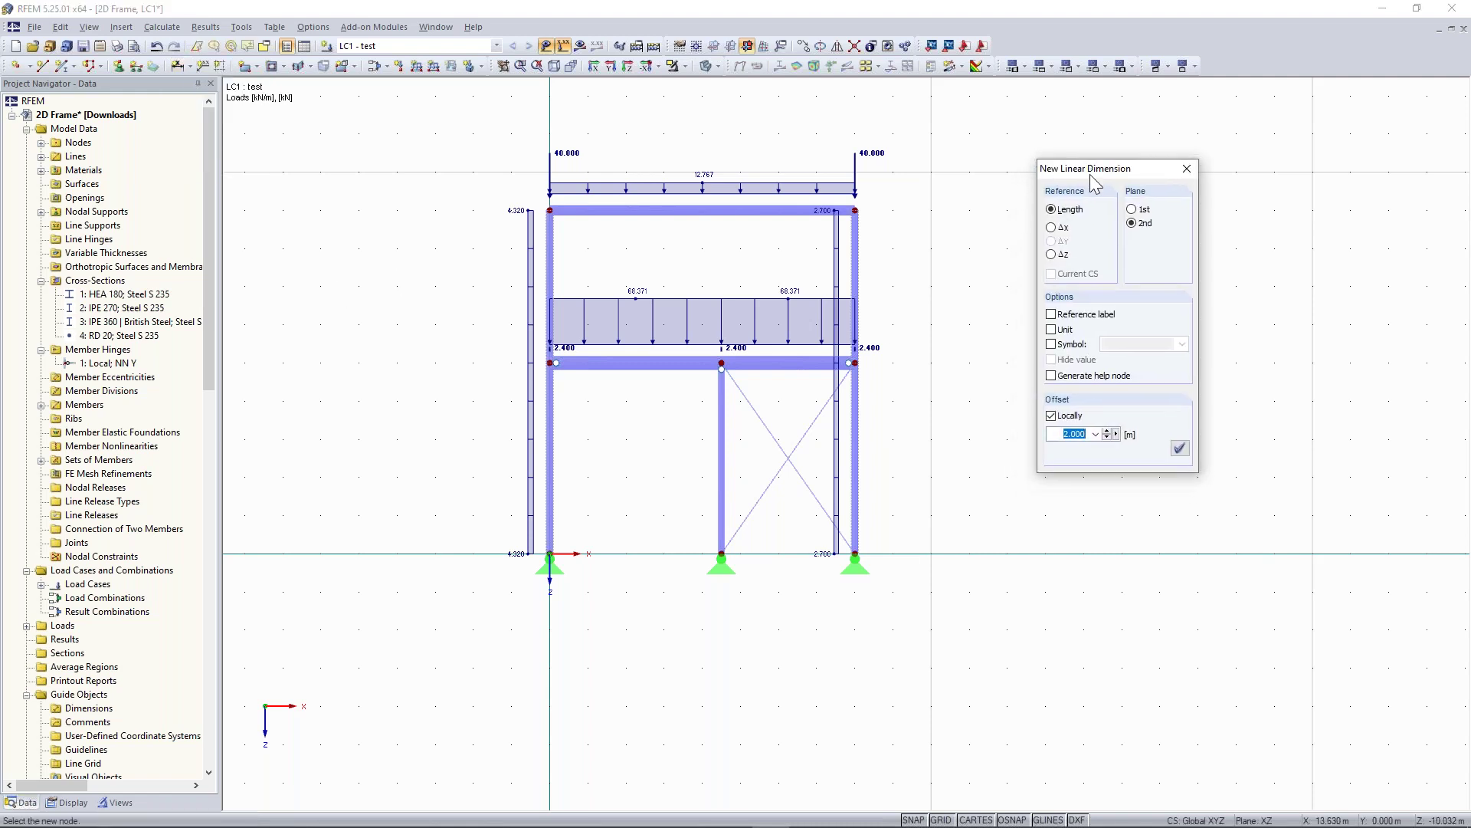
left_click(1053, 228)
left_click(549, 554)
left_click(721, 553)
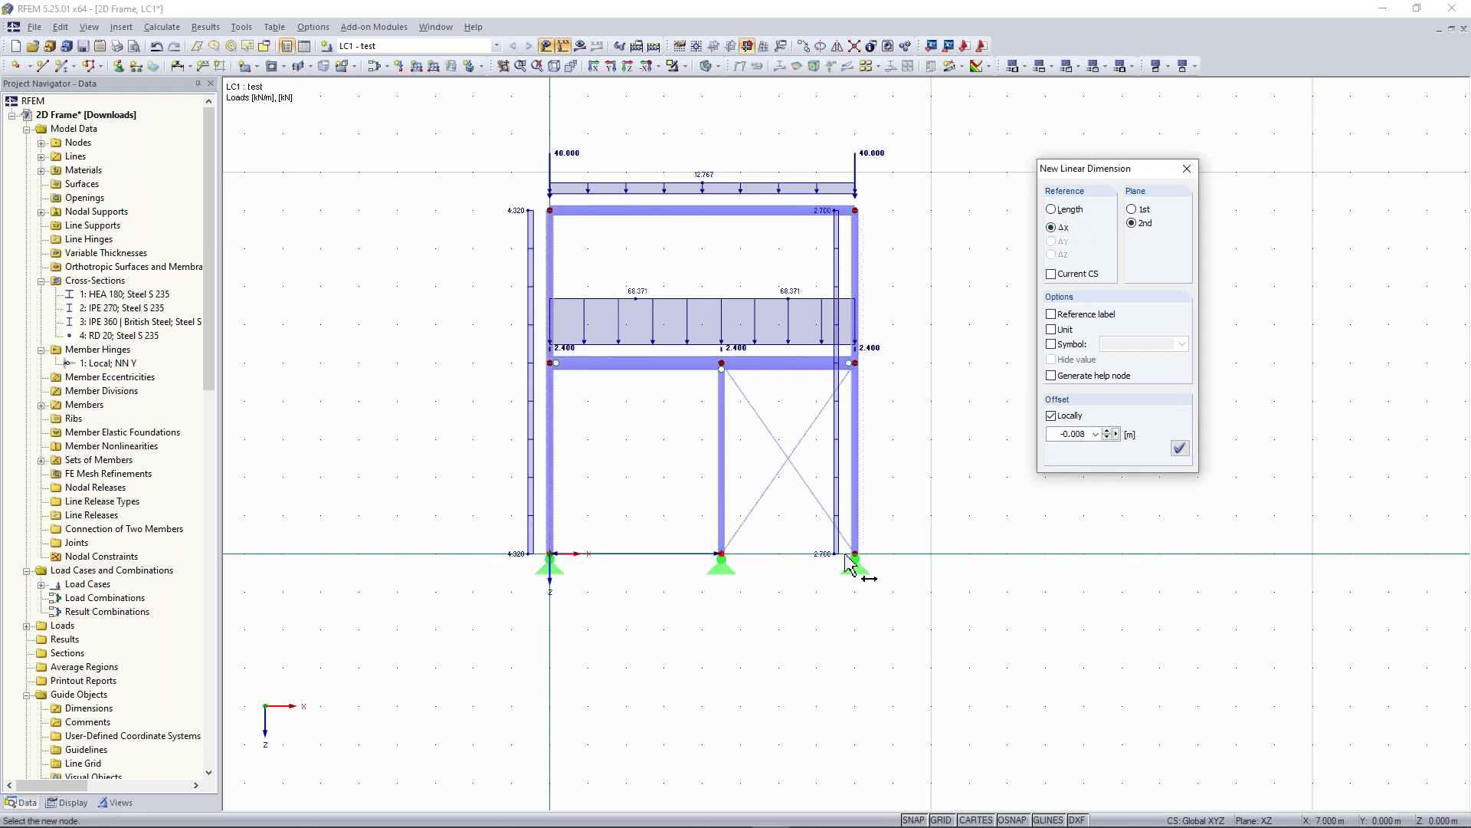
left_click(855, 554)
left_click(851, 634)
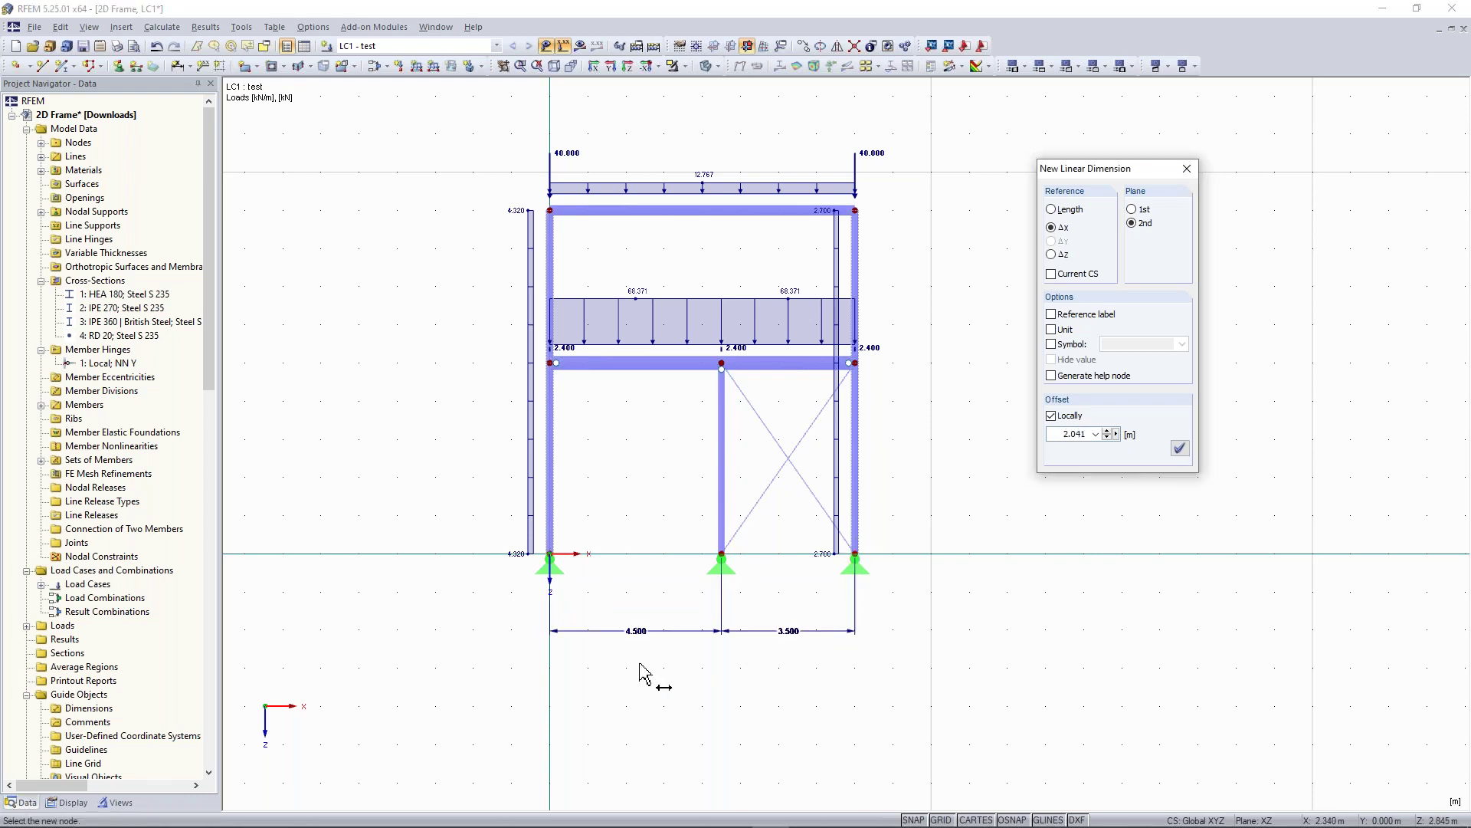
- Add linear Δz dimensions along the right column from base to intermediate beam to top, offset about 1.95 m outside the frame
scroll(639, 664, "up", 4)
scroll(634, 629, "down", 3)
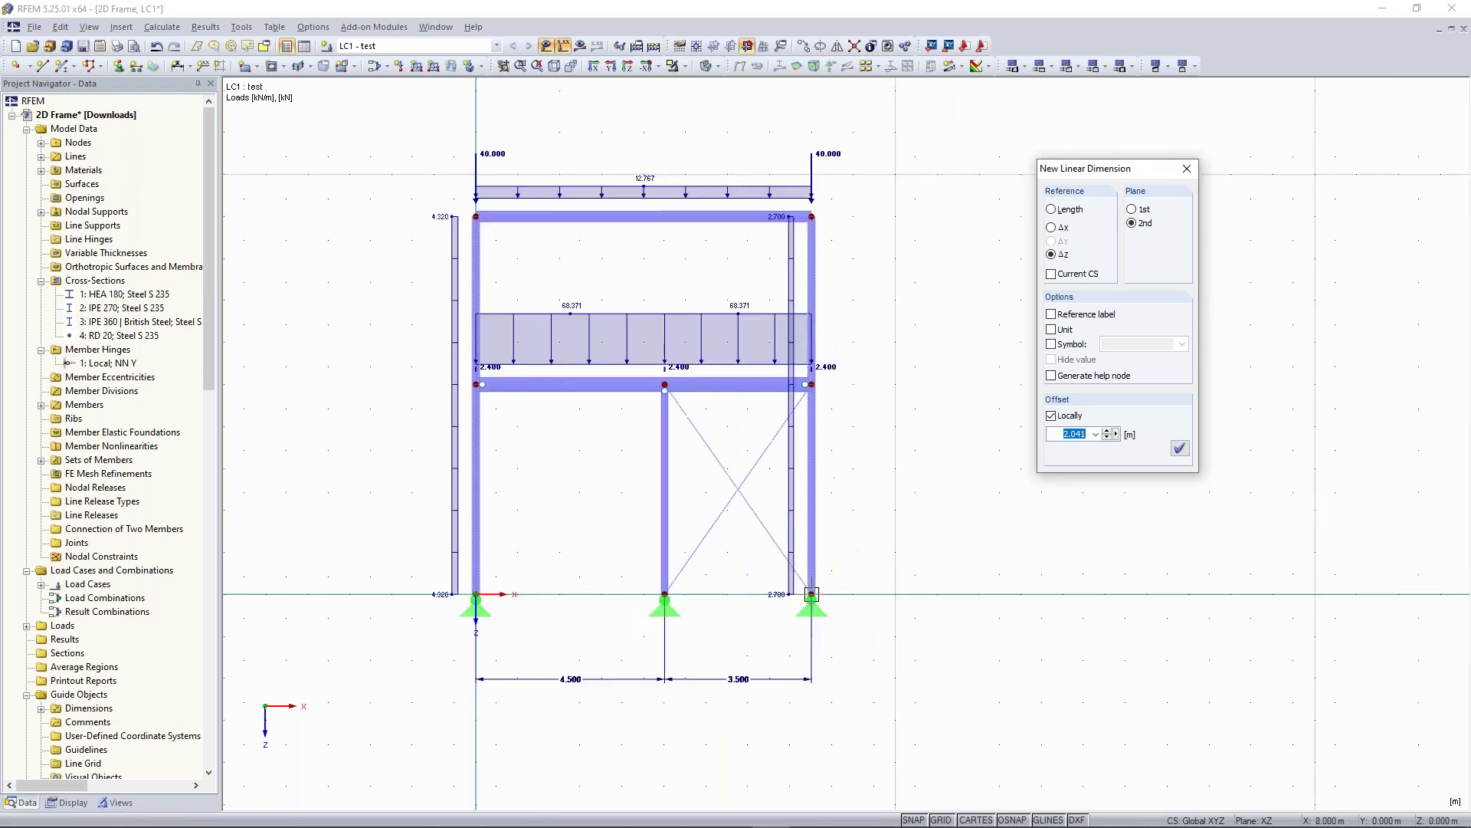
left_click(811, 595)
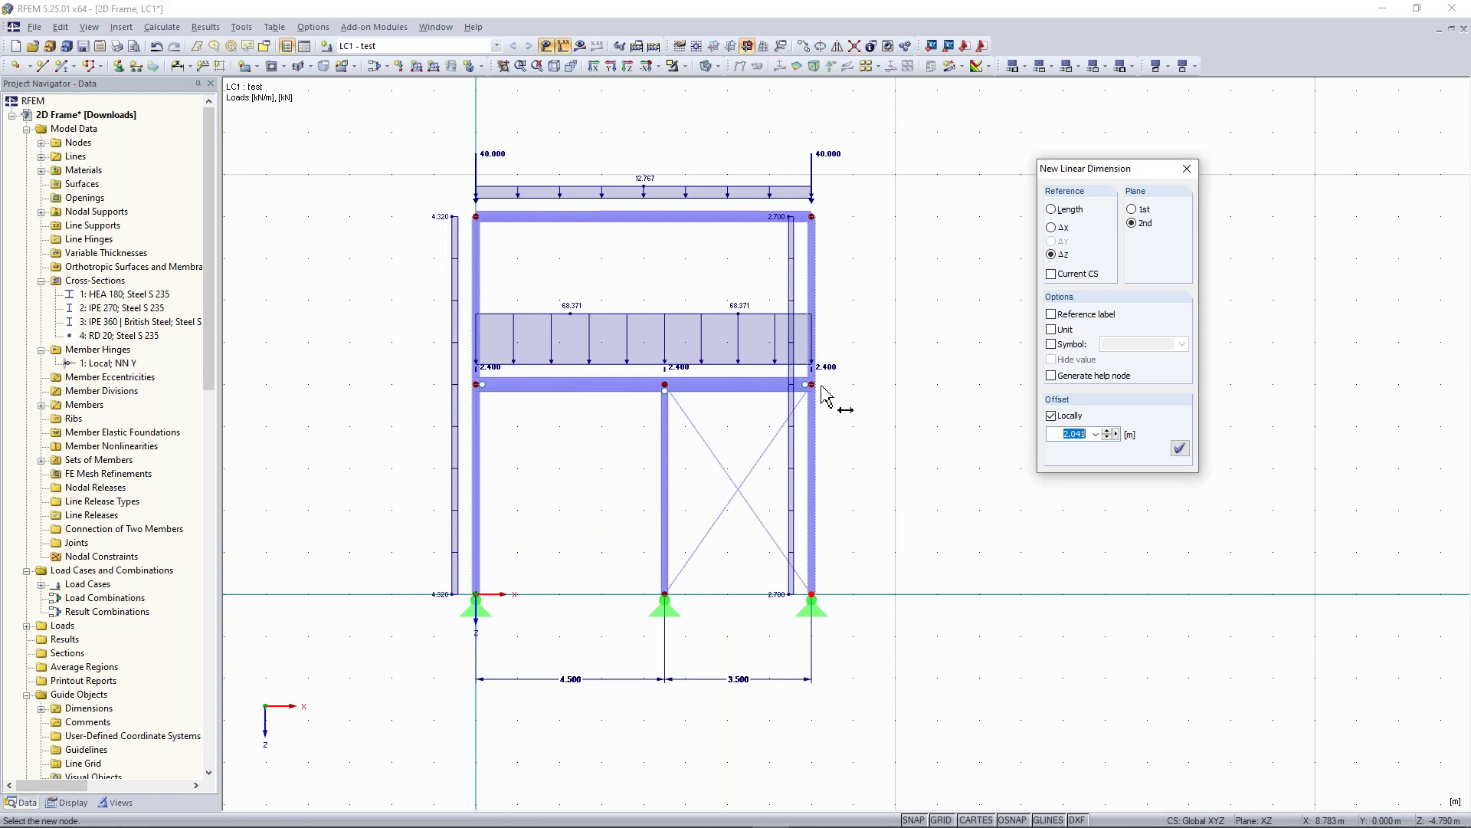
left_click(821, 386)
scroll(973, 490, "up", 2)
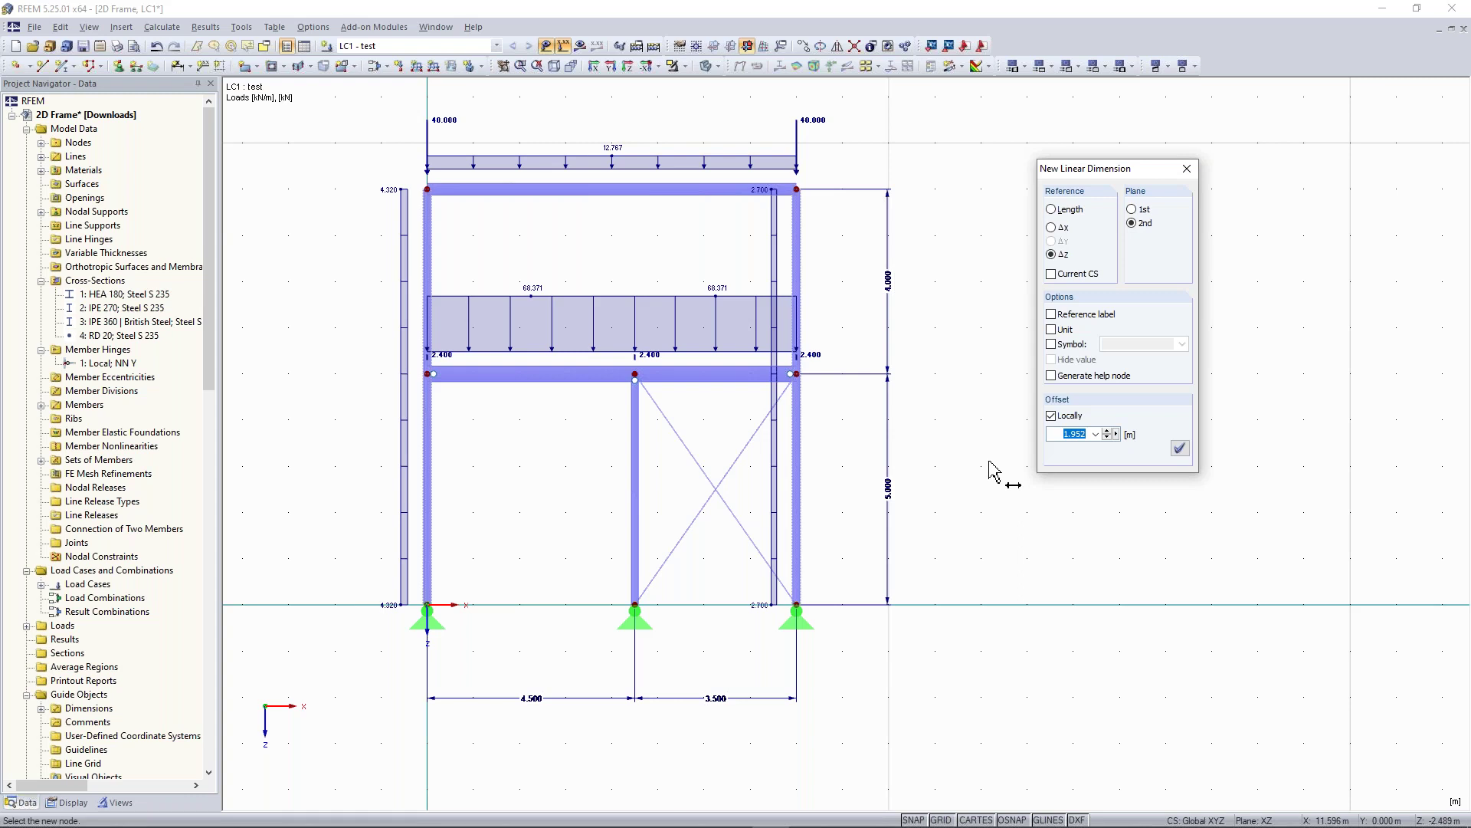
scroll(283, 384, "down", 2)
middle_click_drag(283, 384, 435, 434)
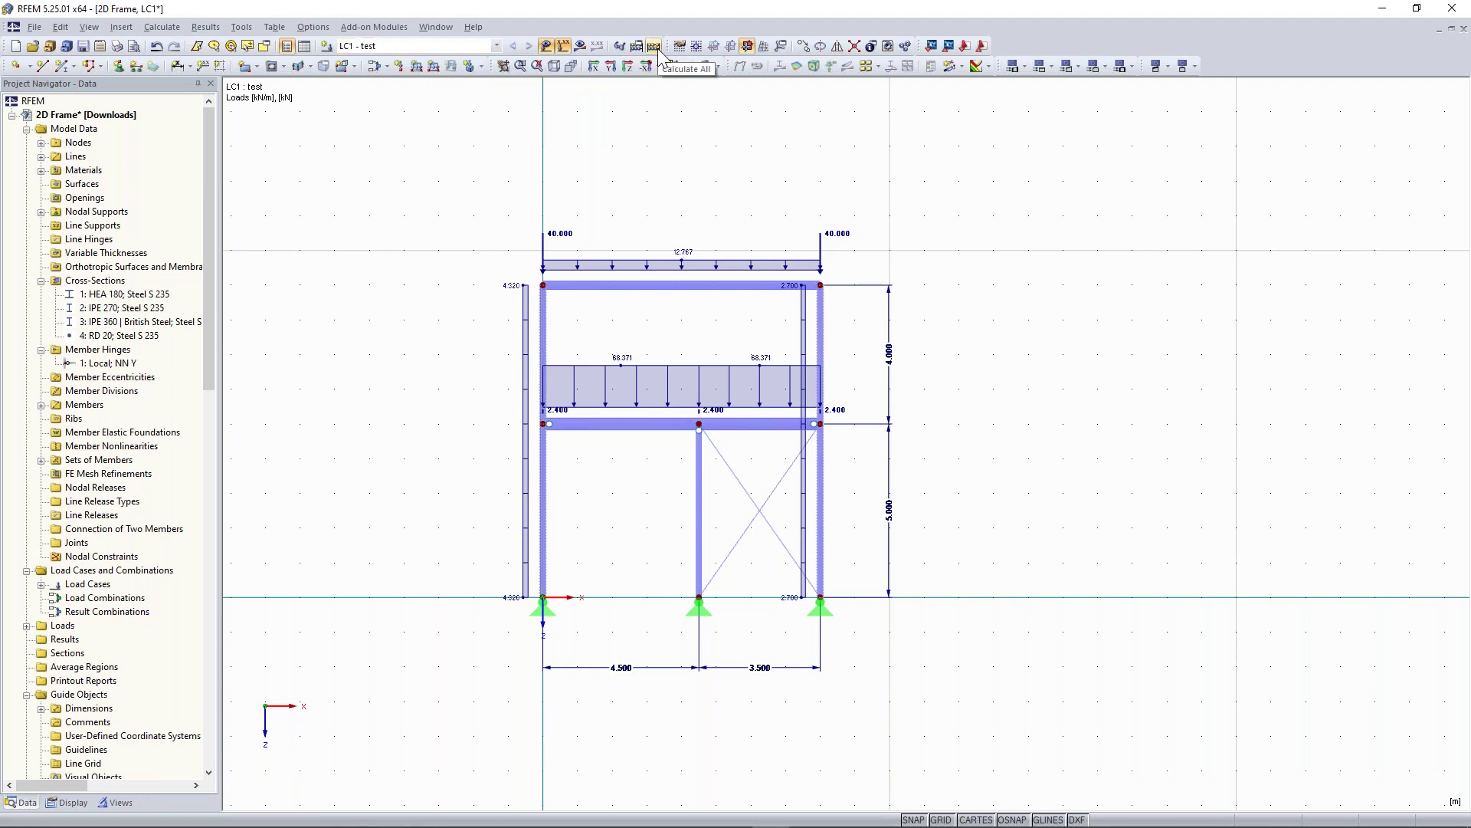
- Calculate load case LC1 - test and show its global deformation results on the frame
left_click(387, 46)
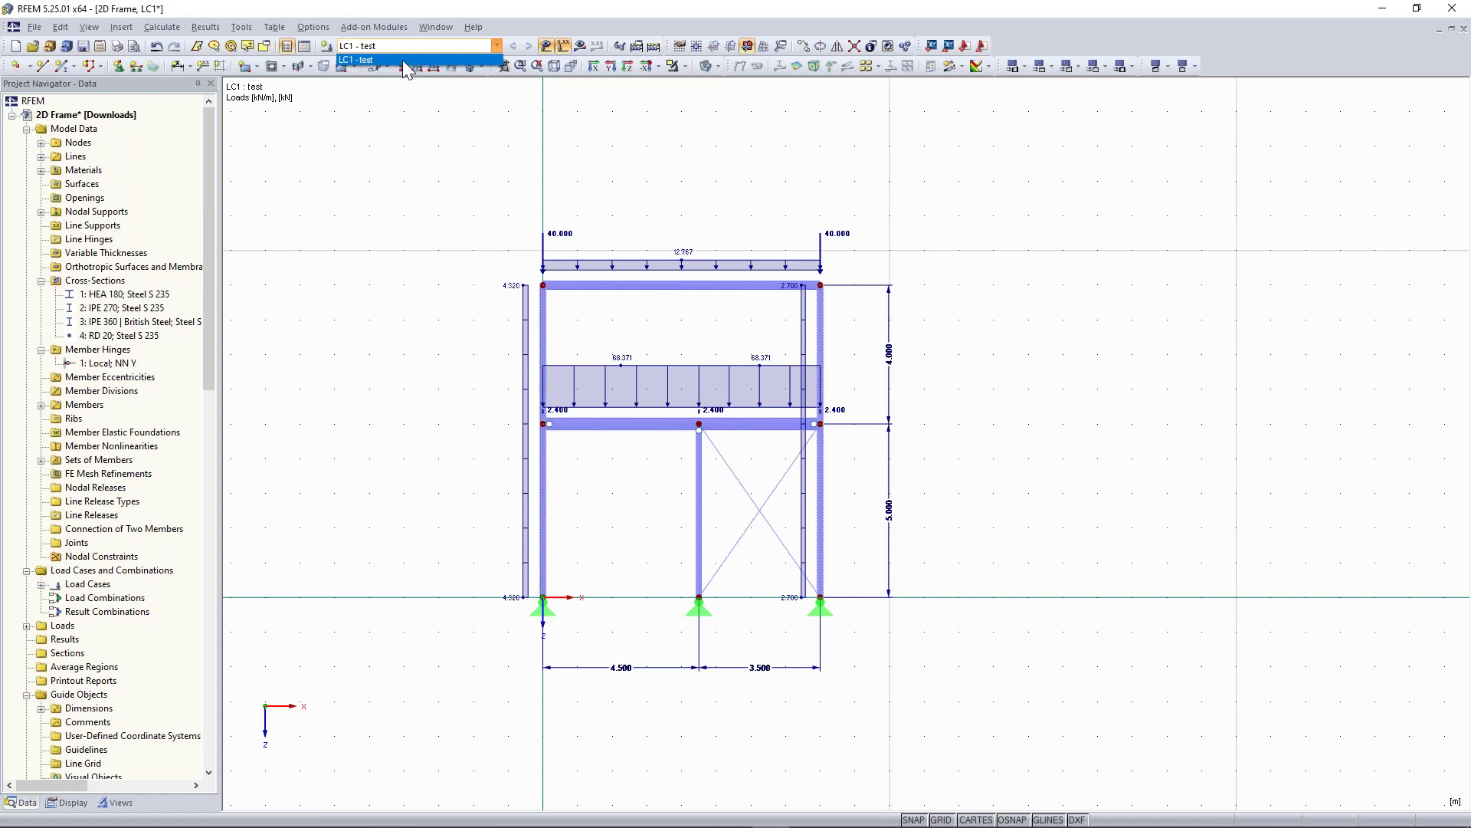
left_click(403, 60)
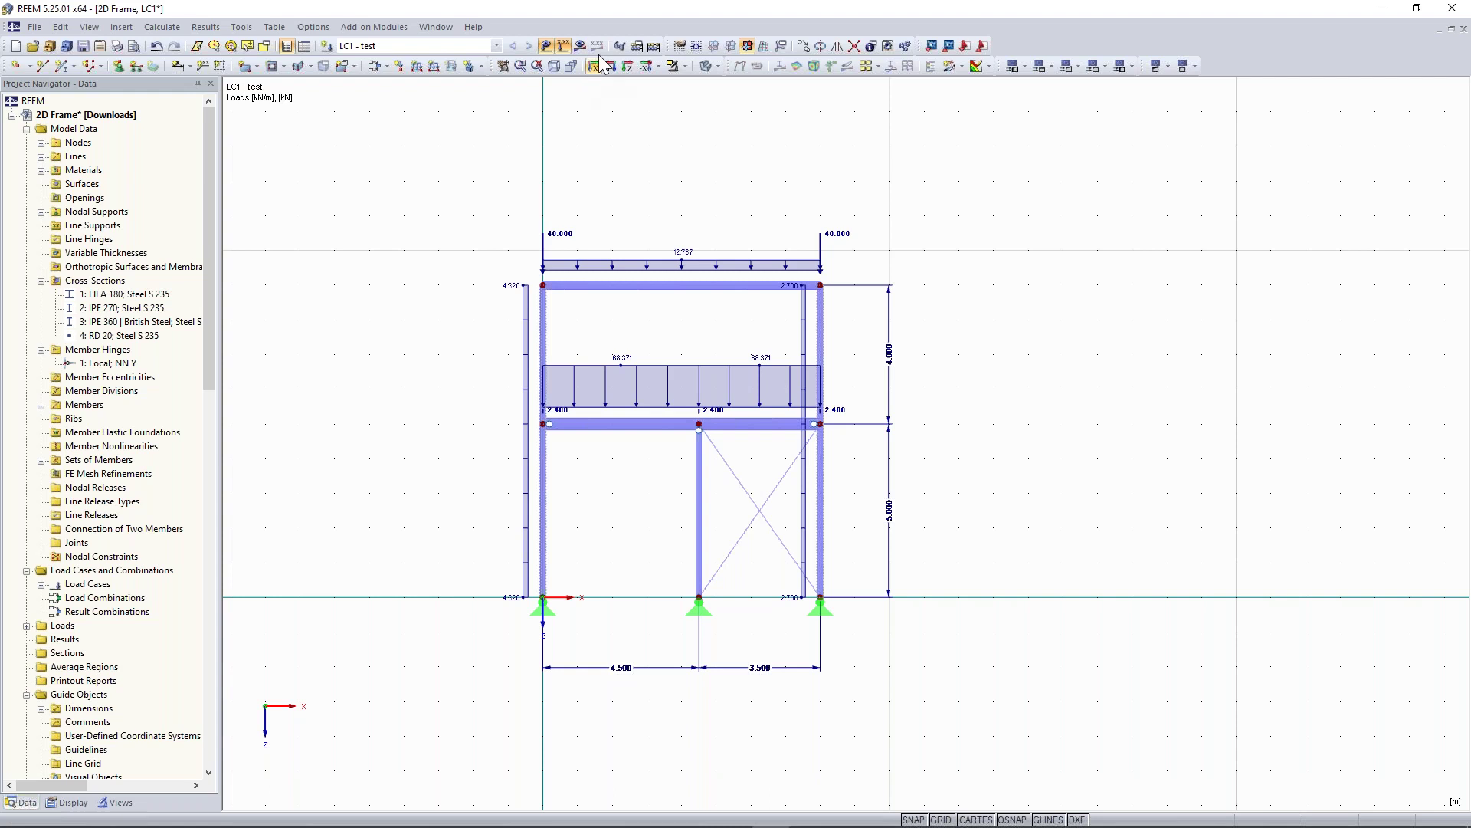
left_click(601, 63)
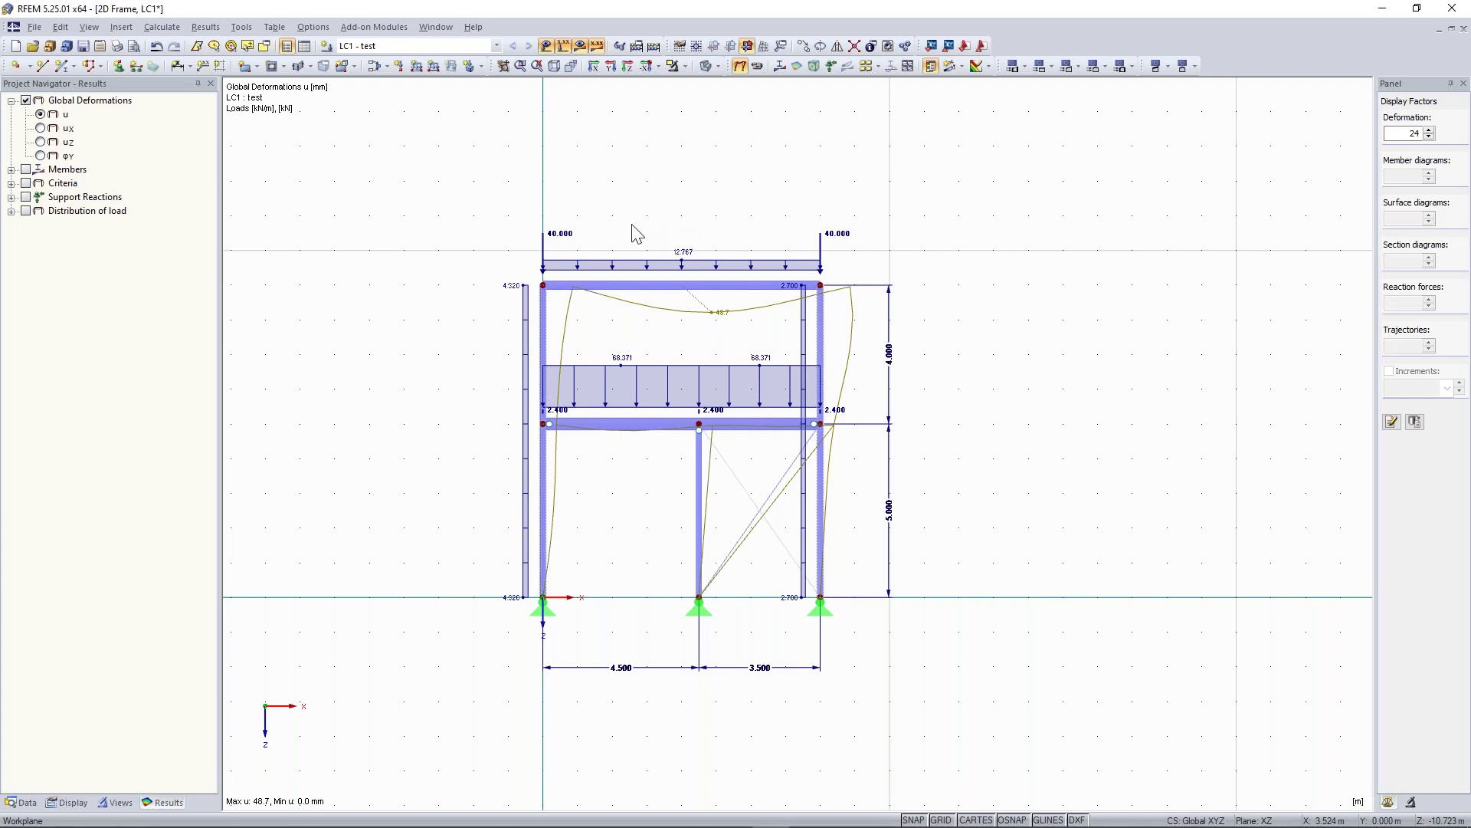
- Display the member deformations of the frame as coloured cross-sections instead of lines
scroll(661, 376, "up", 2)
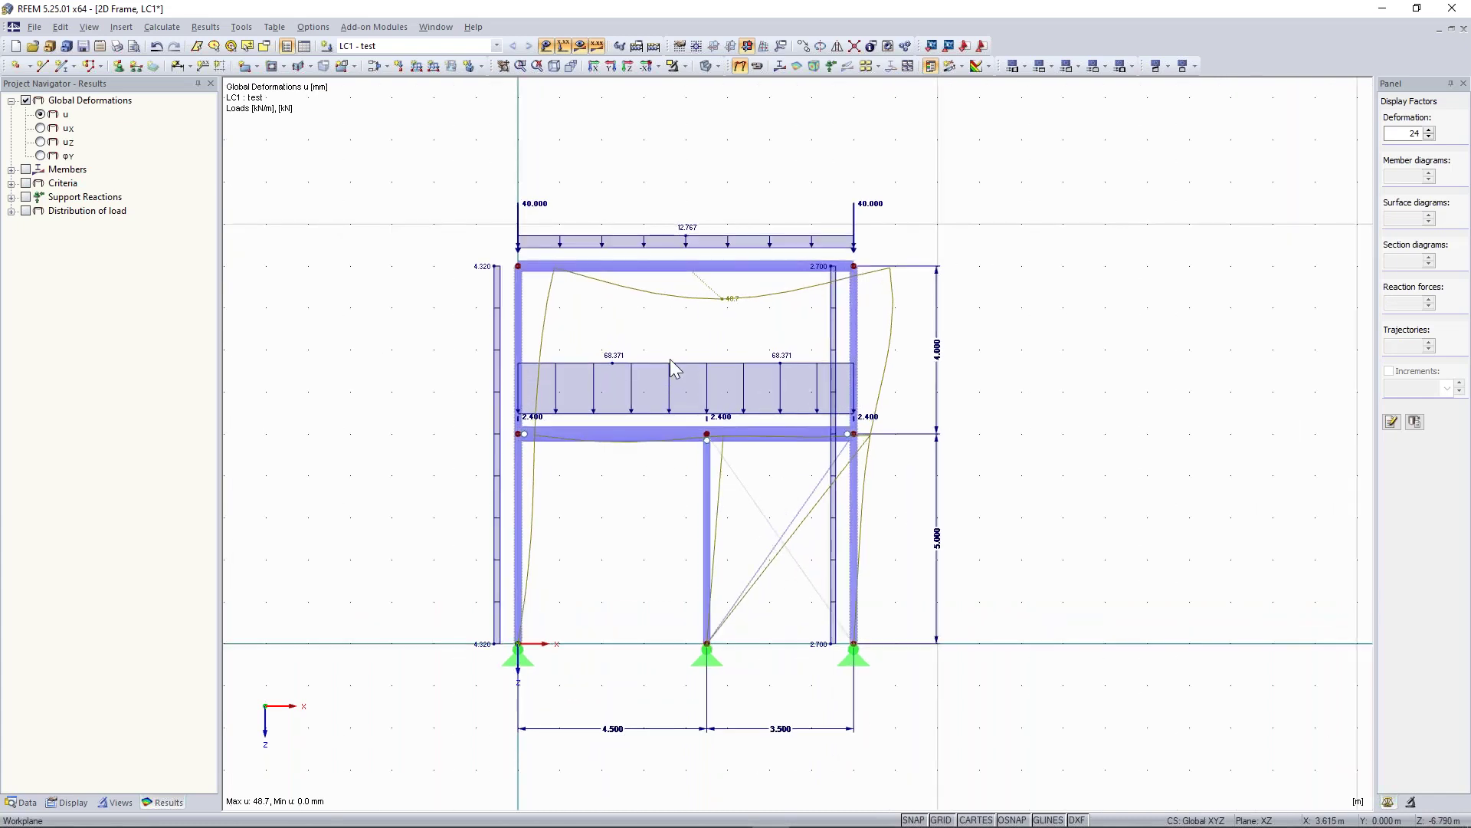
scroll(674, 341, "down", 2)
scroll(679, 350, "up", 1)
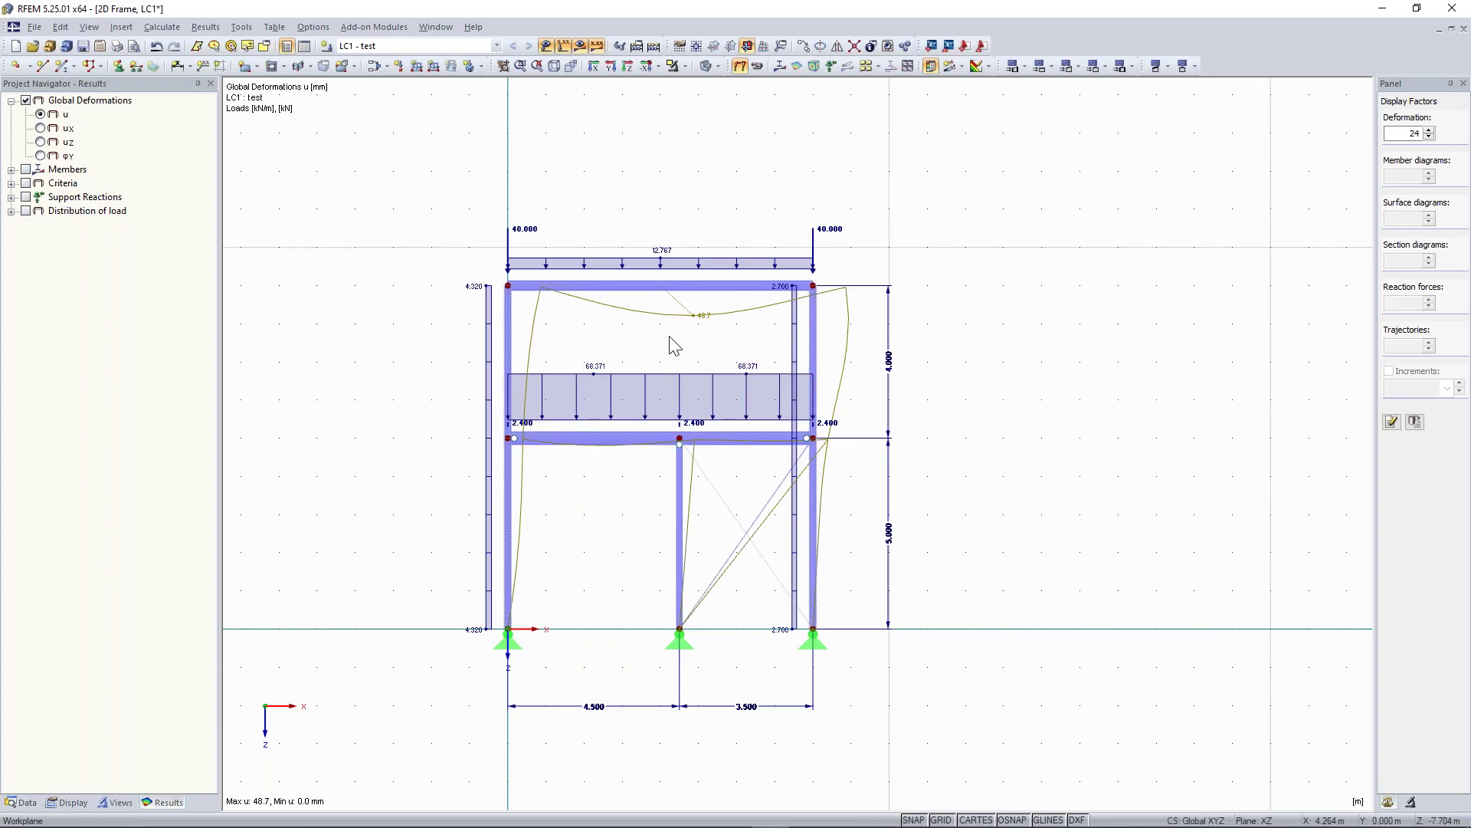
middle_click_drag(669, 336, 656, 342)
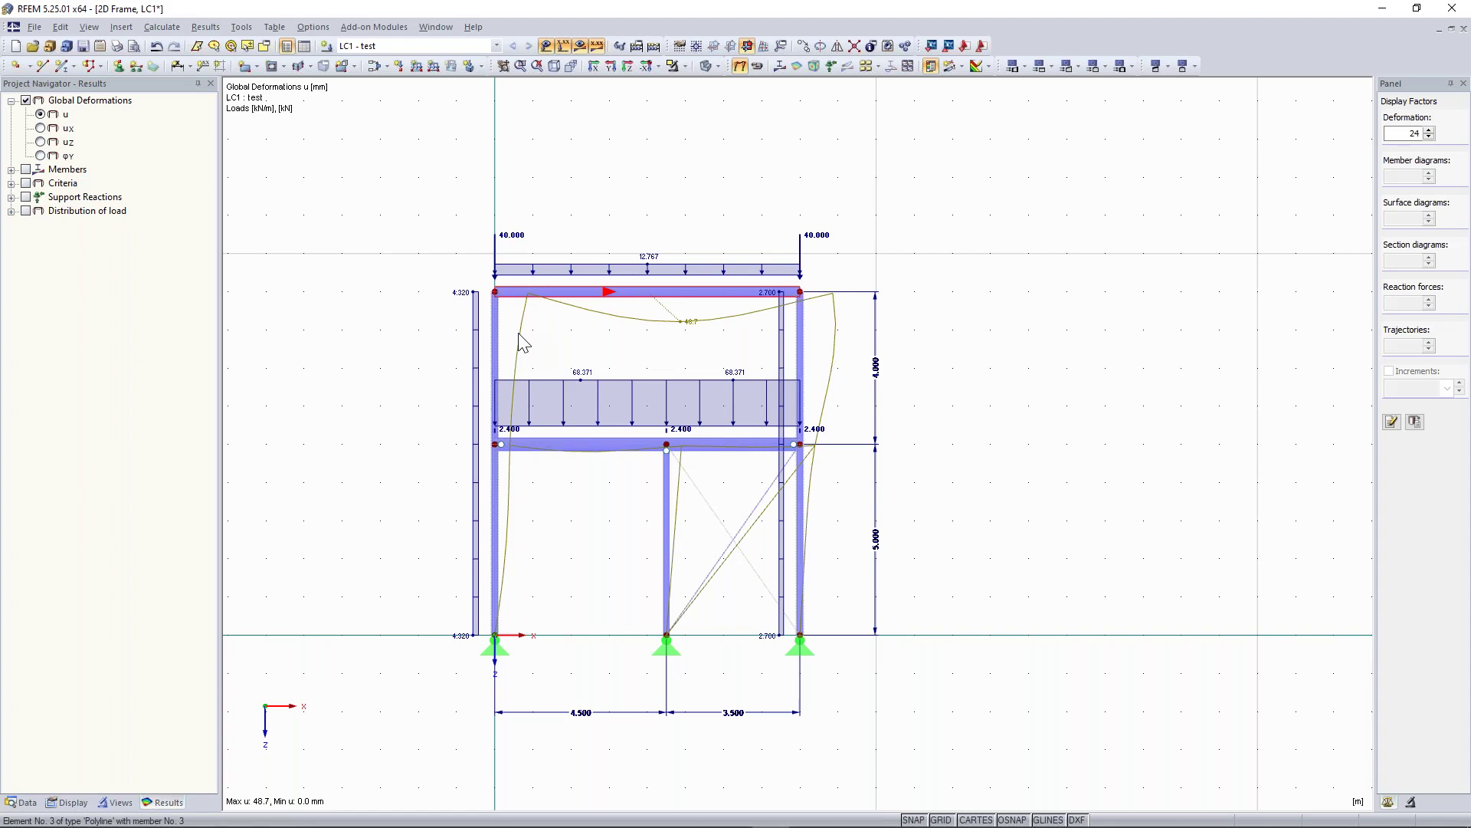
left_click(69, 802)
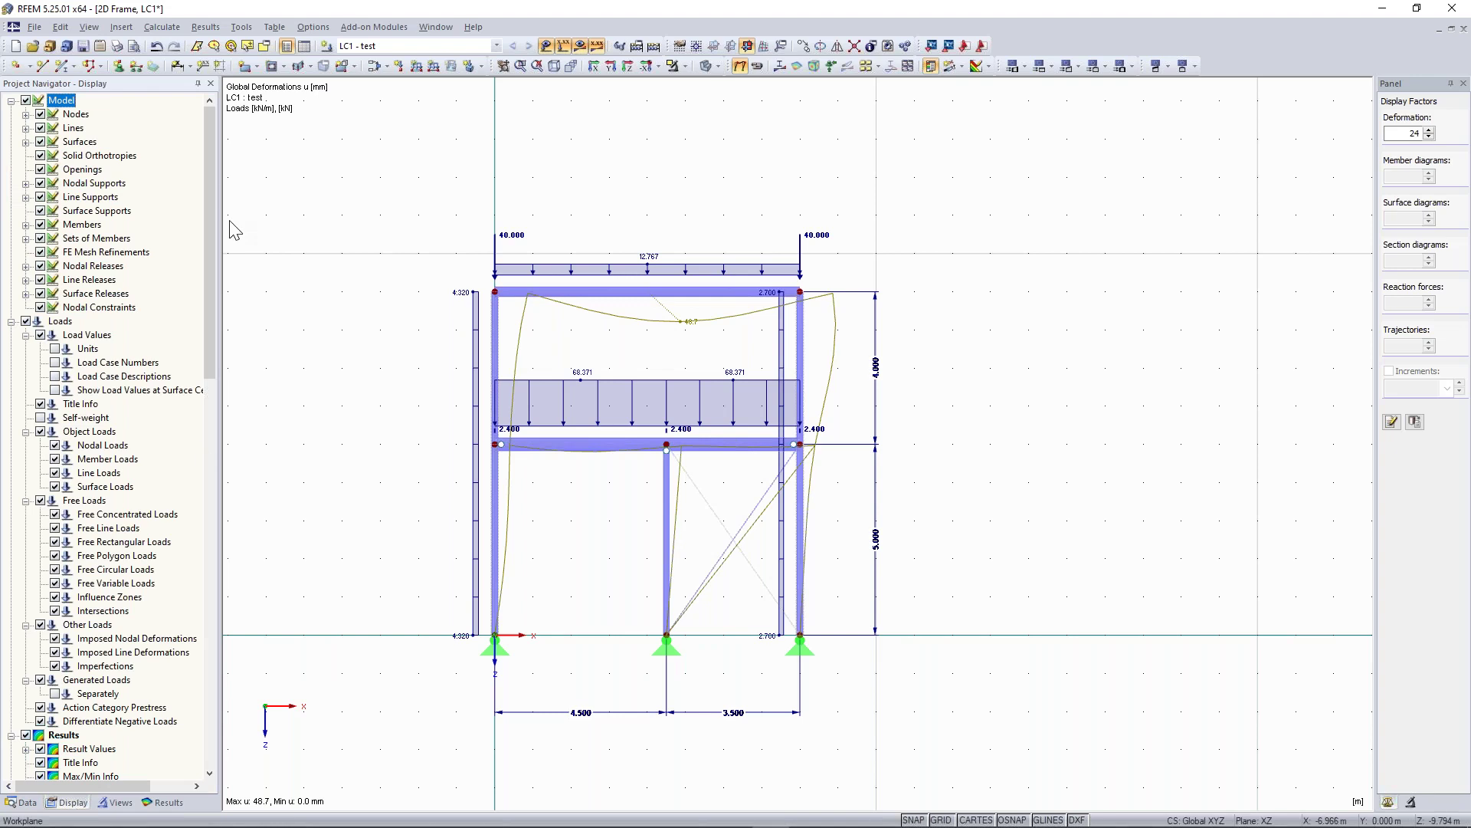
left_click_drag(210, 172, 204, 360)
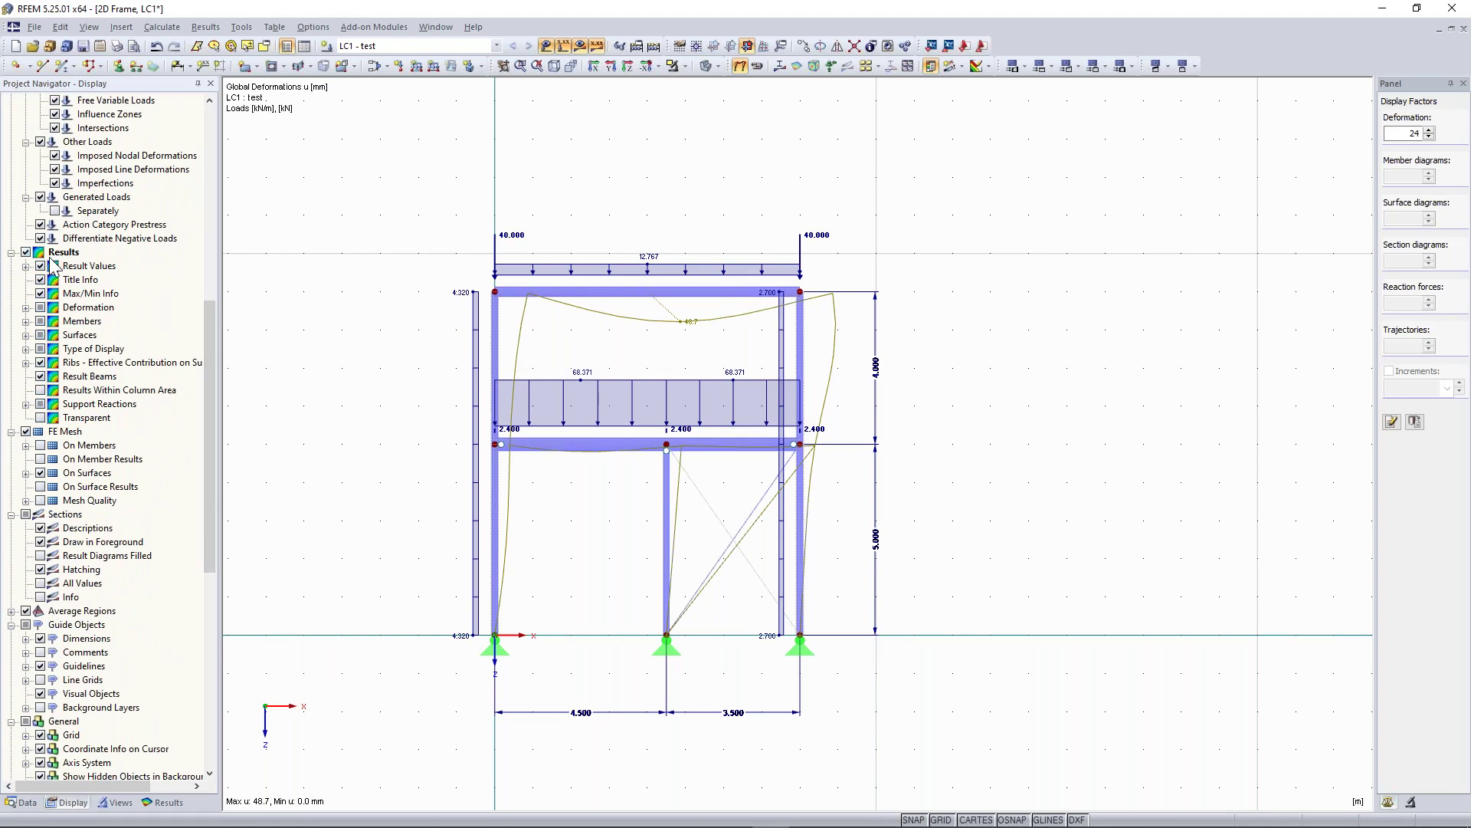
left_click(25, 307)
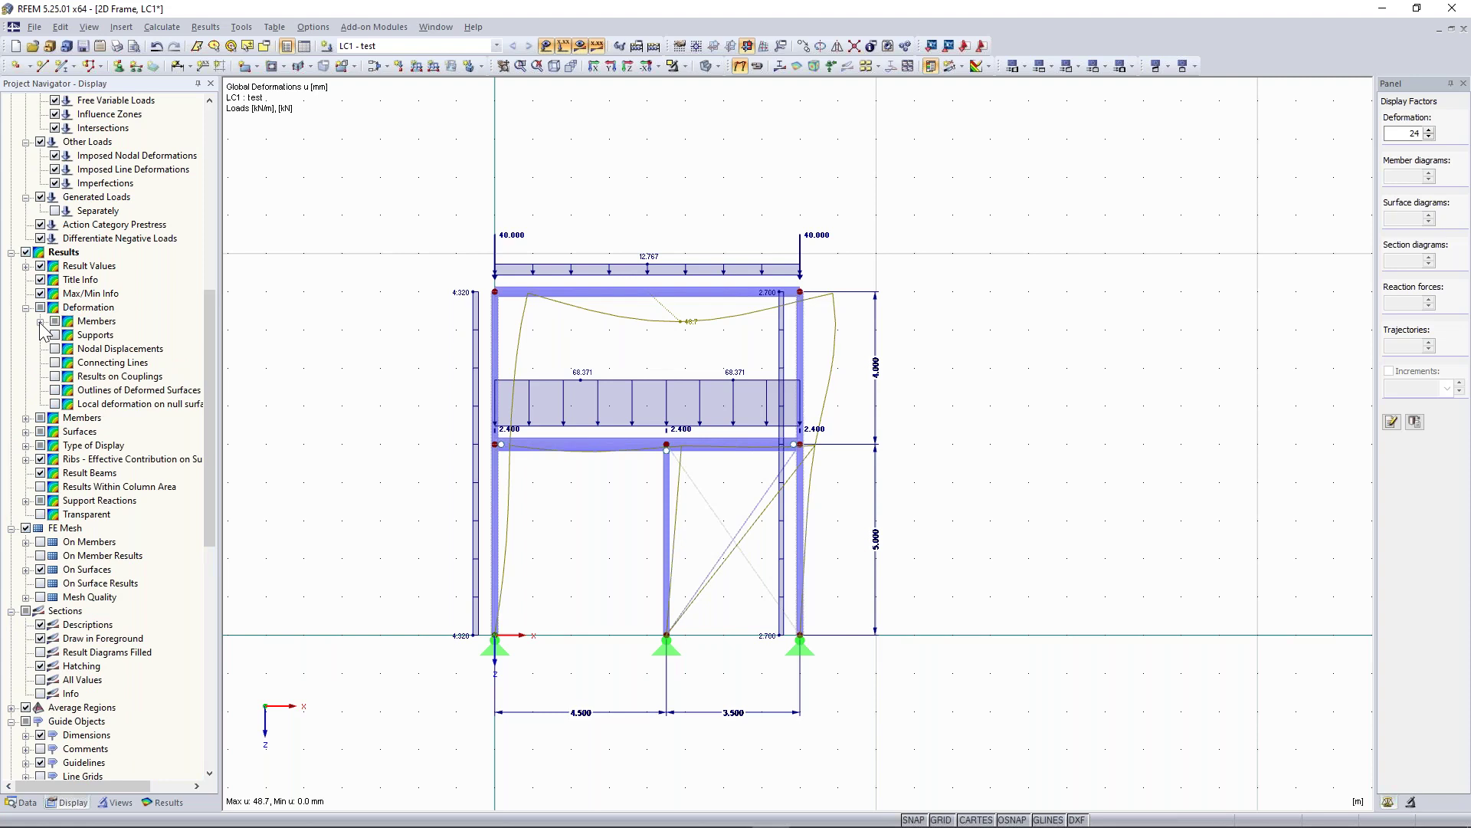
left_click(41, 322)
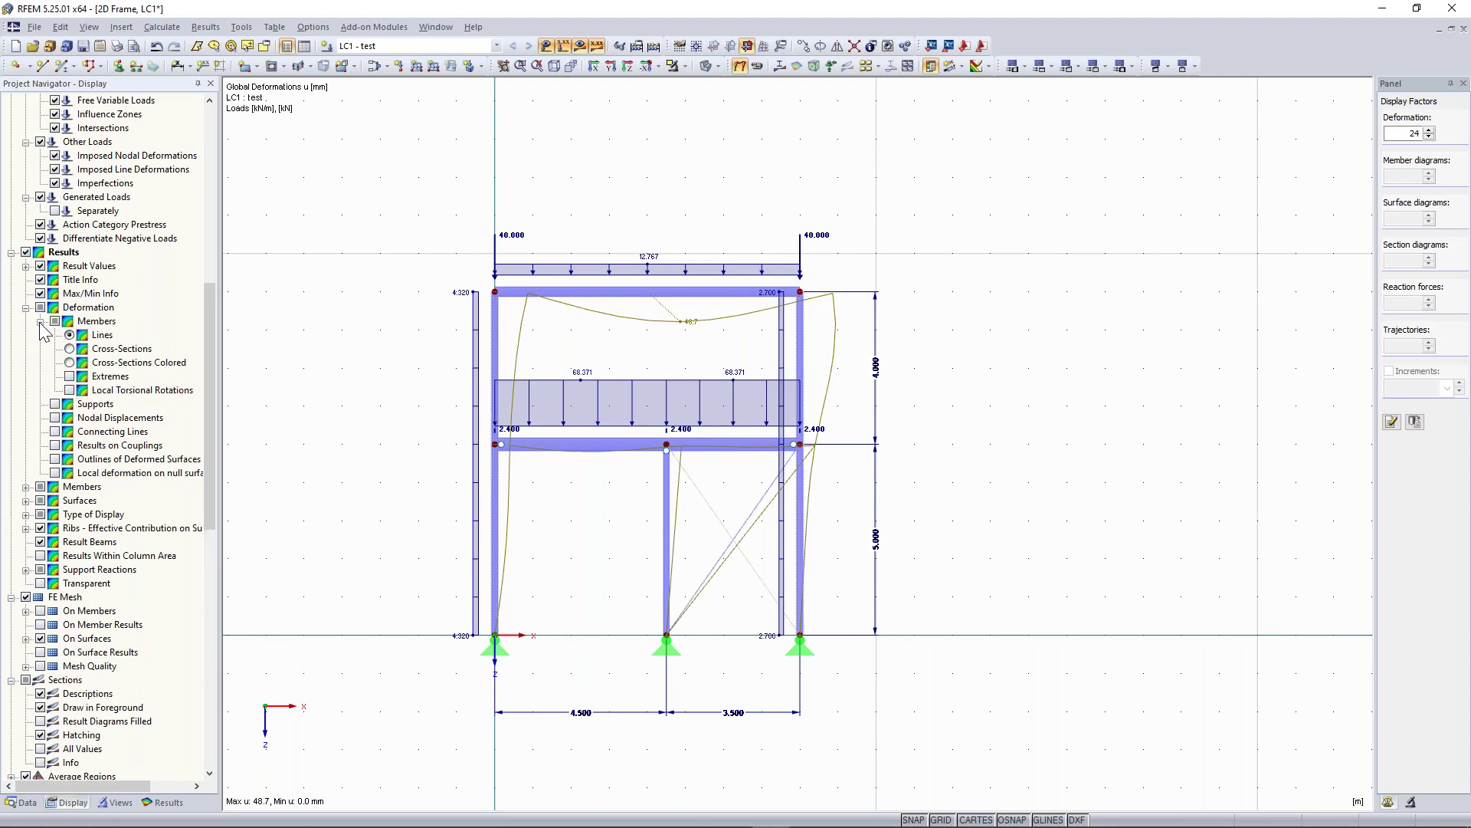
left_click(69, 362)
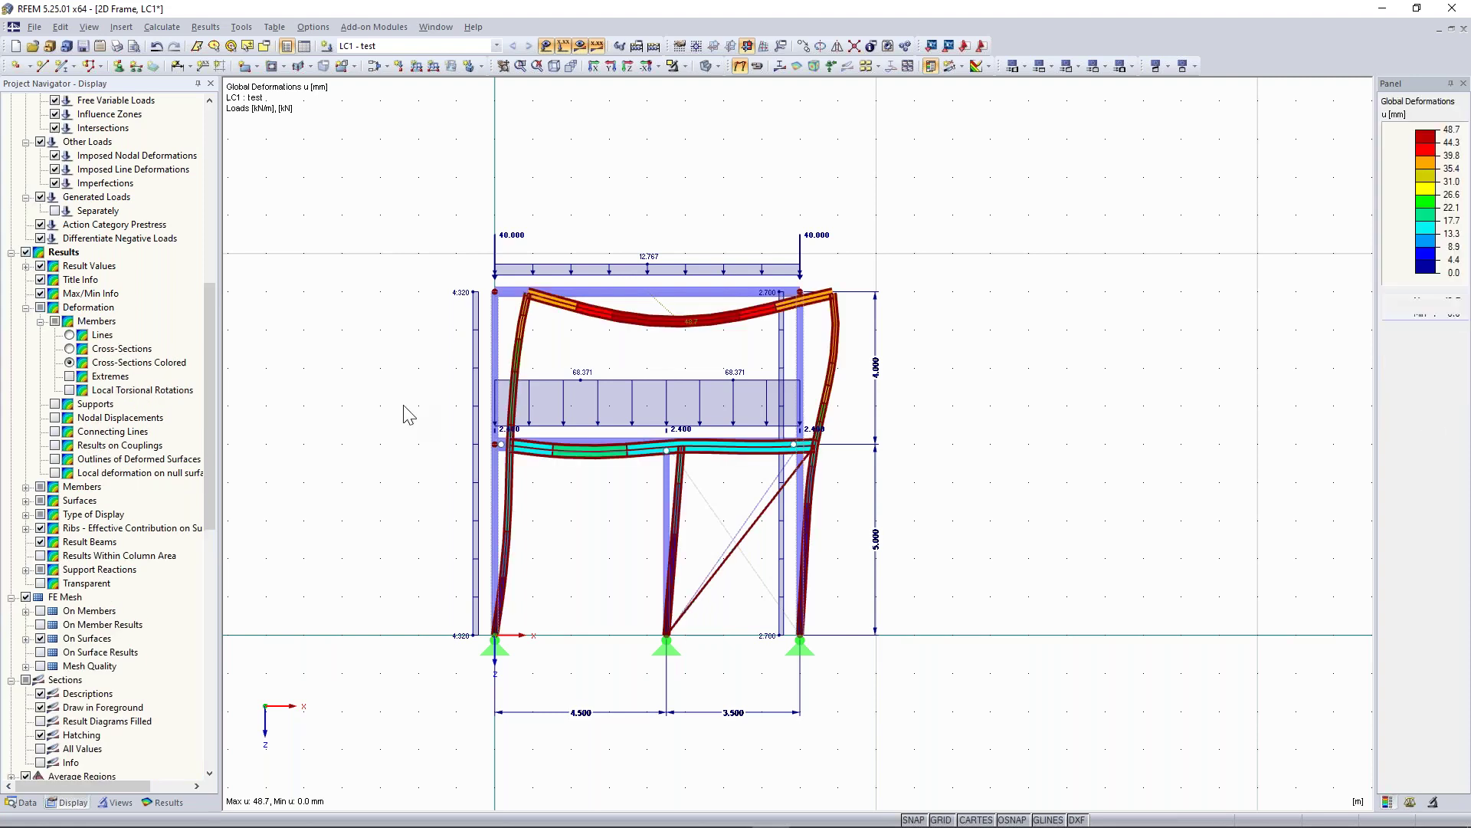
- Turn off the separation lines between the isobands on the coloured deformed members
scroll(583, 368, "up", 1)
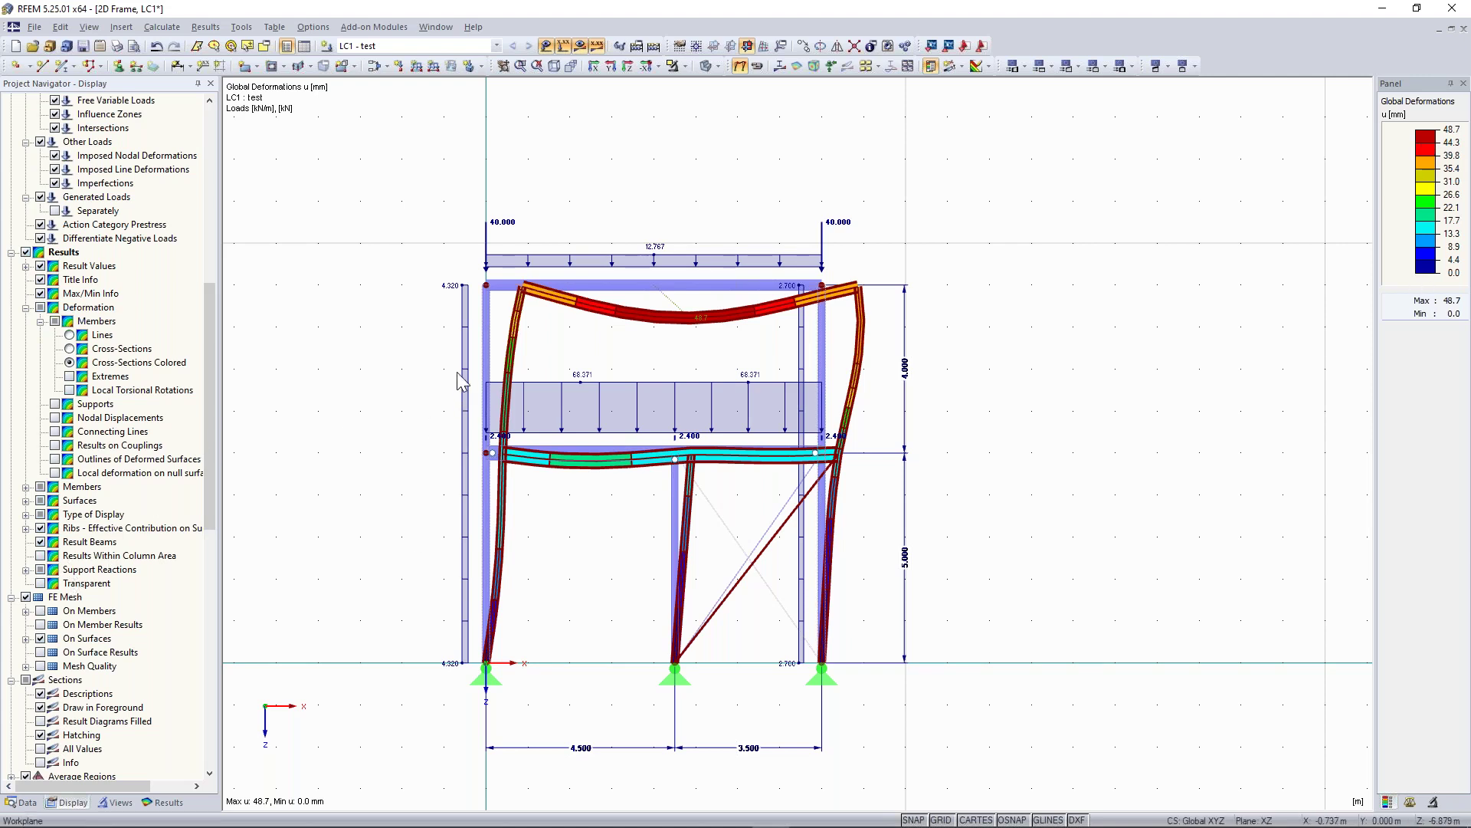
scroll(567, 288, "up", 5)
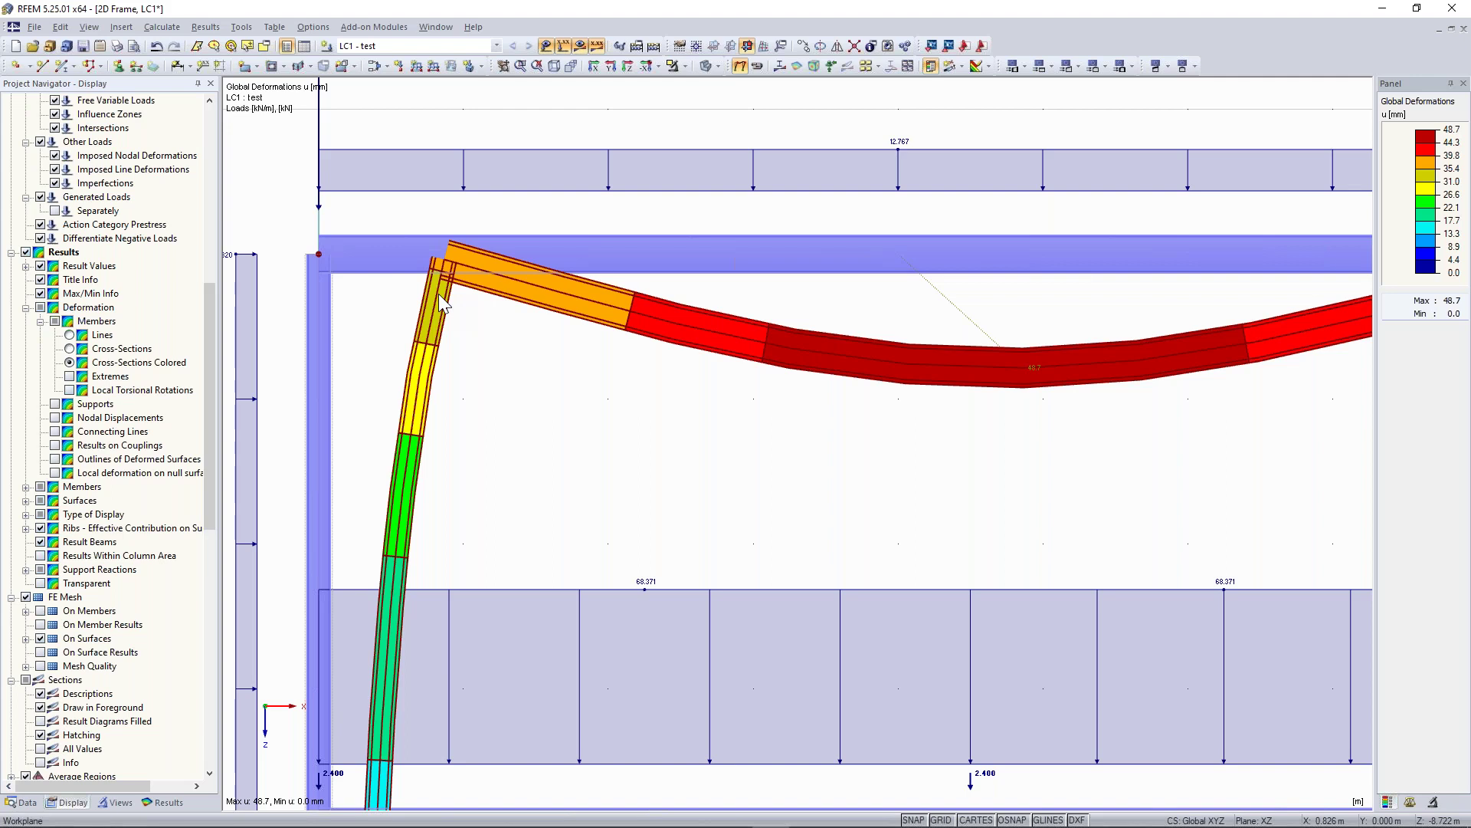
left_click(26, 514)
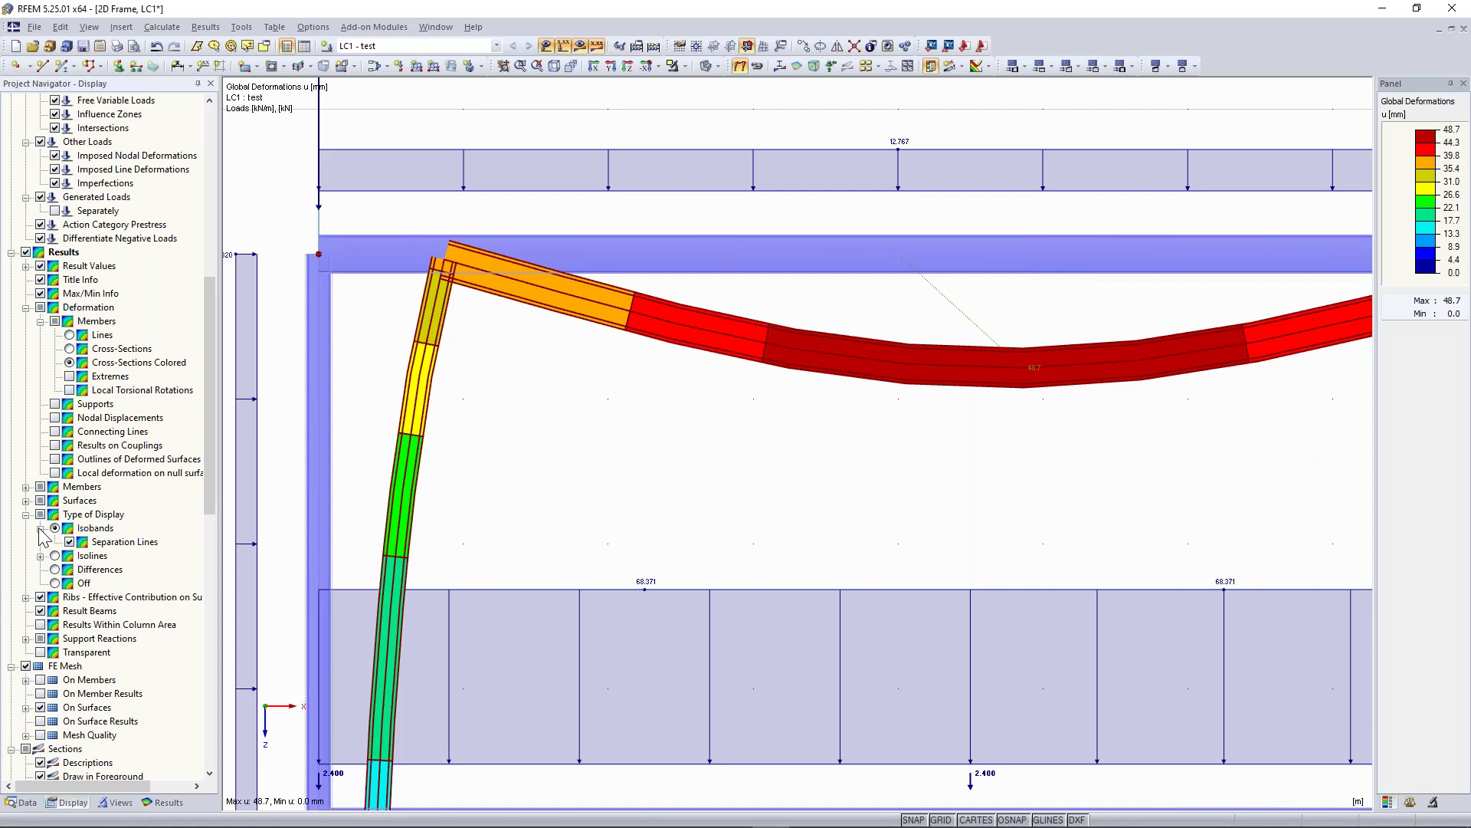
left_click(69, 542)
scroll(658, 380, "down", 10)
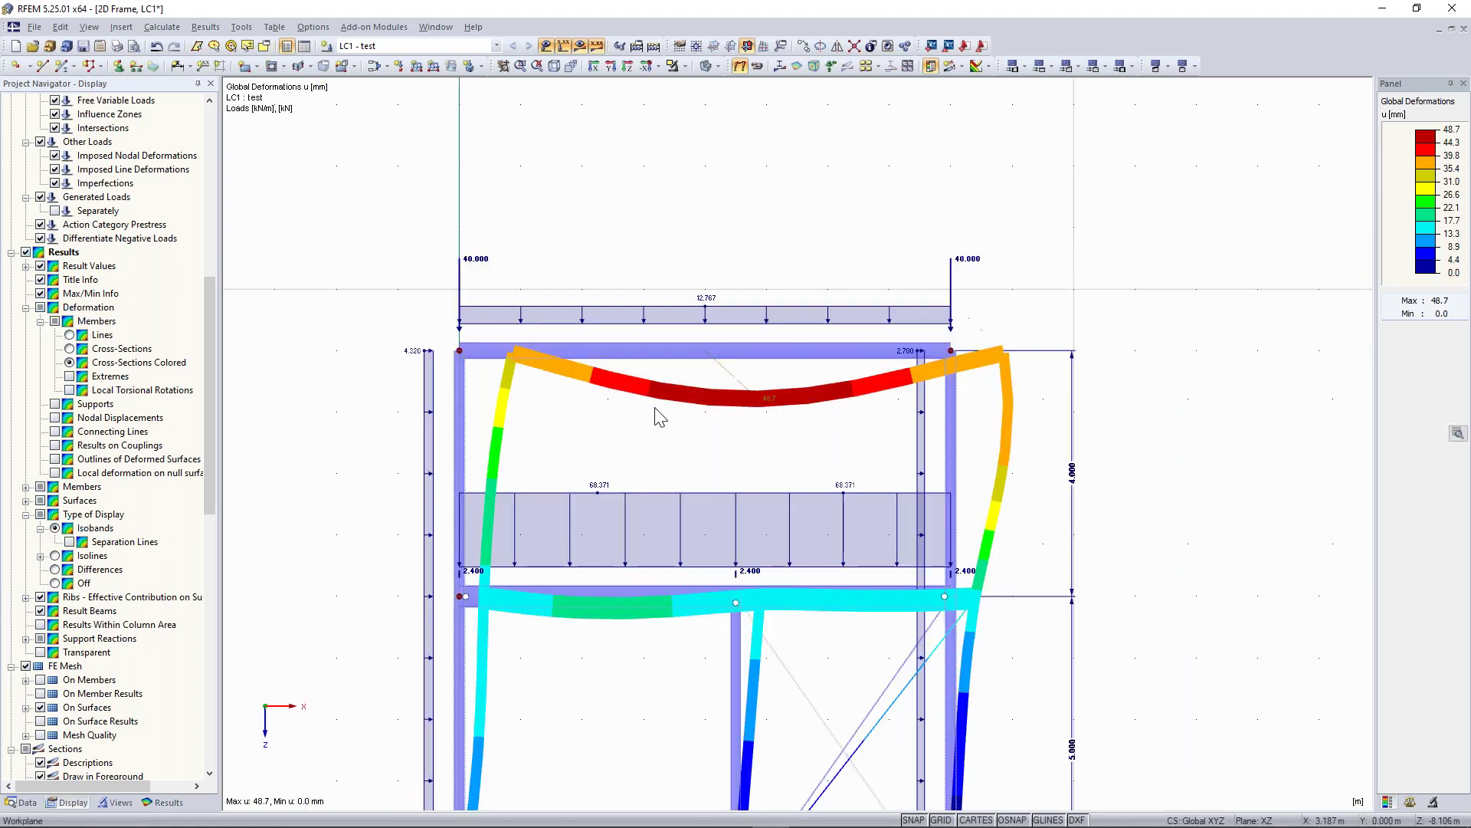
middle_click_drag(646, 373, 650, 298)
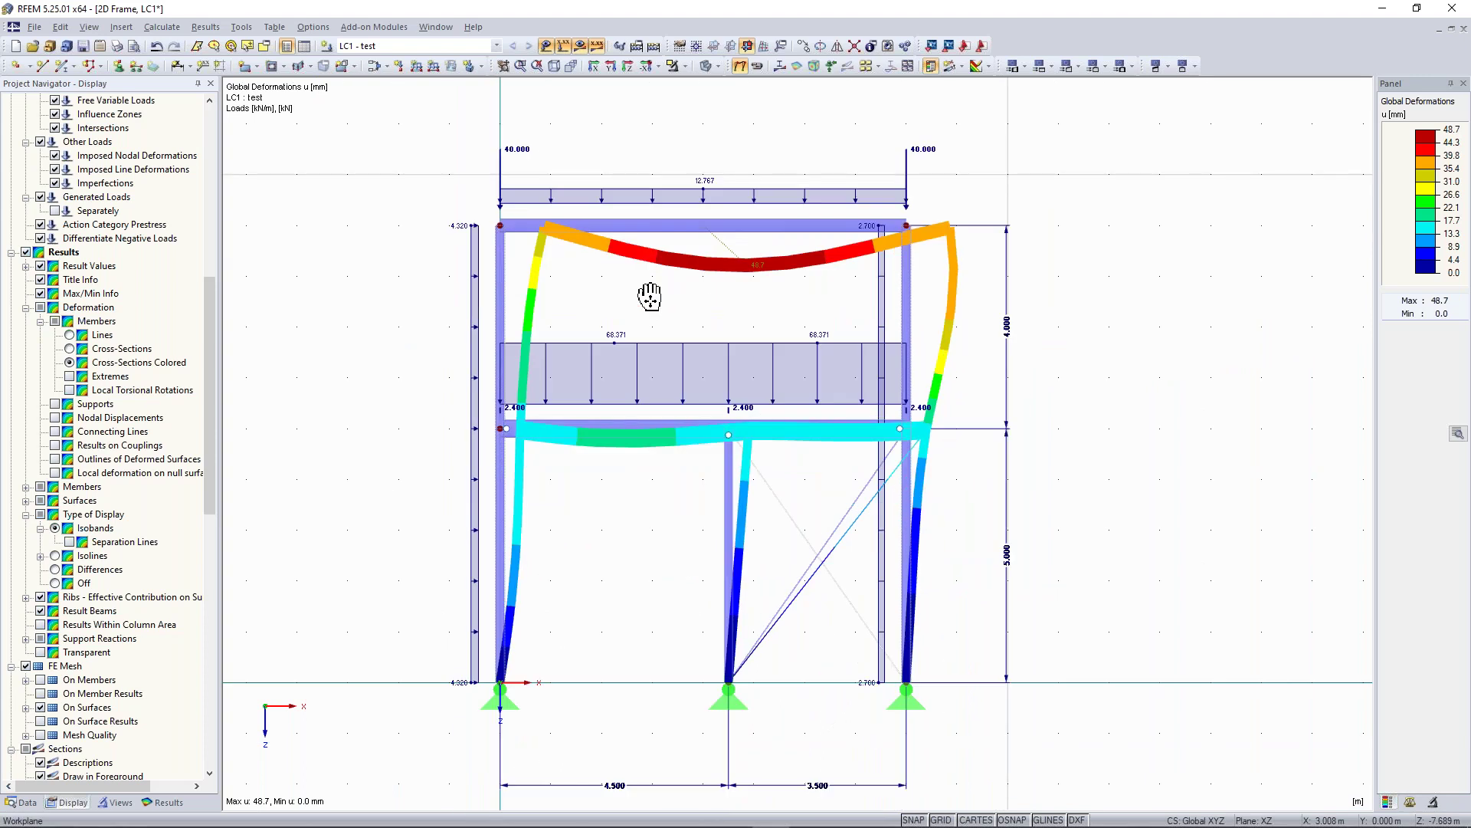
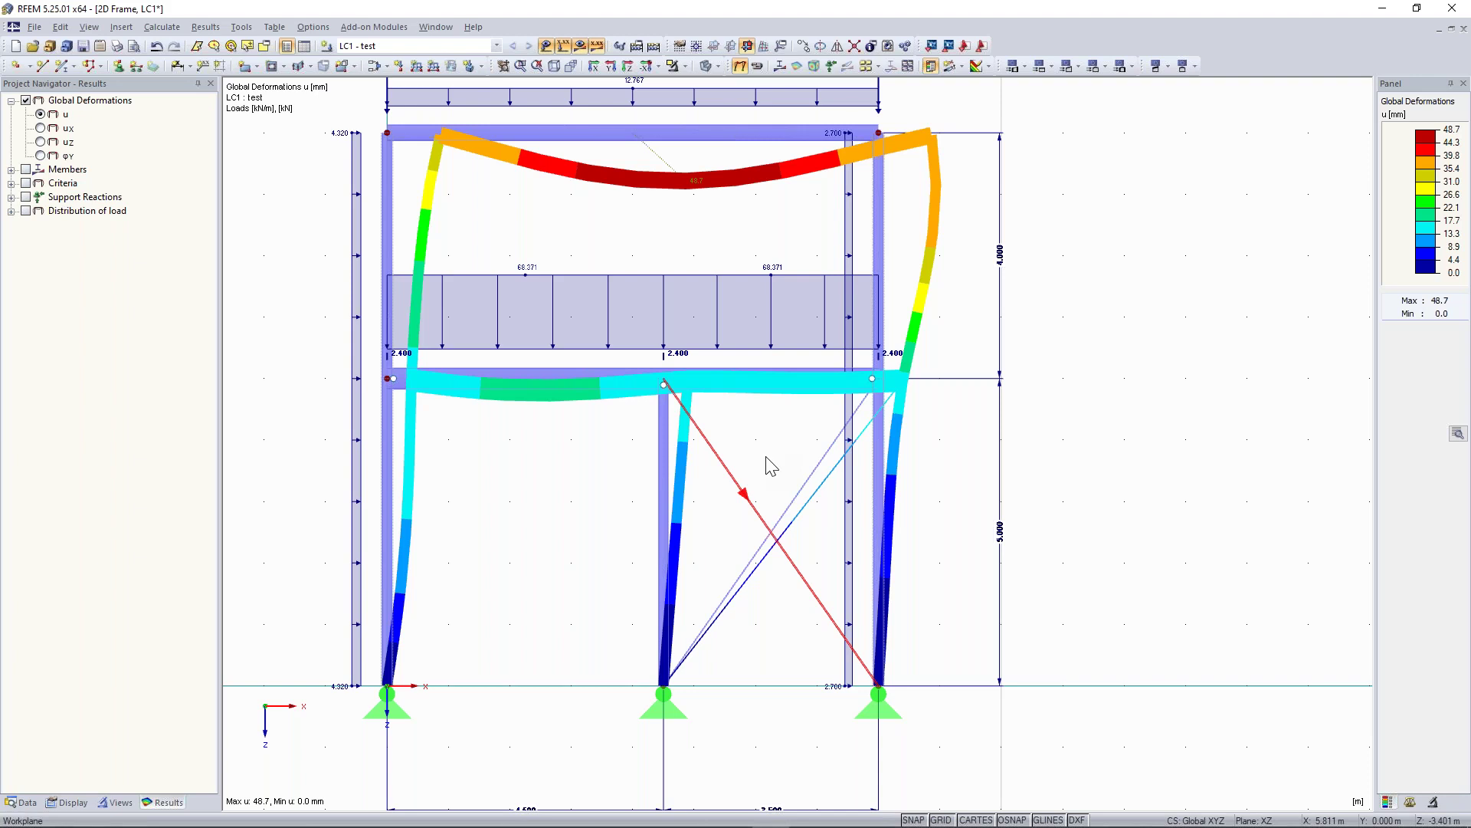
- Examine the deformation of the crossed tension diagonals in the braced bay below the intermediate beam
scroll(771, 465, "up", 1)
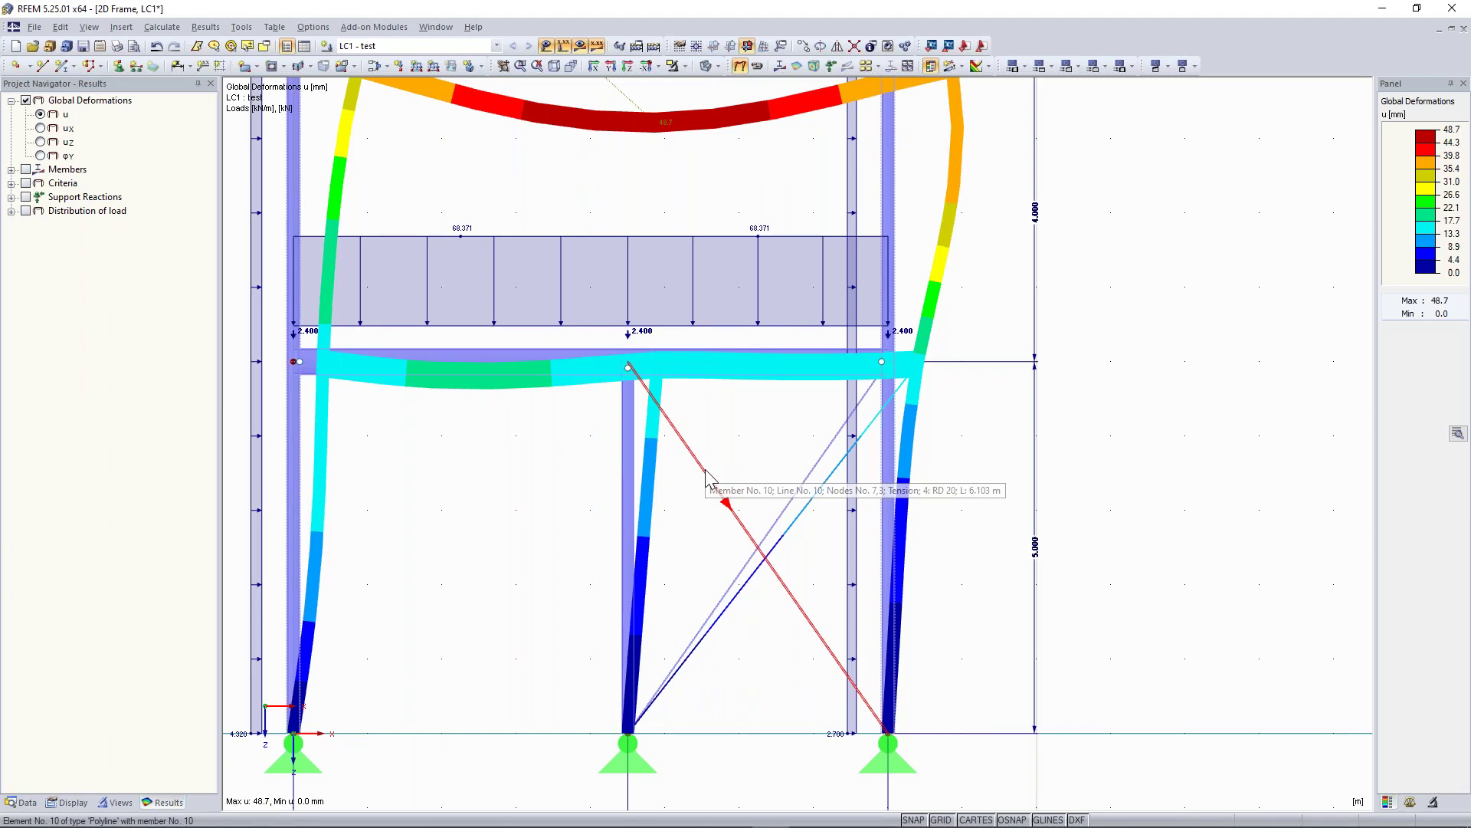
mouse_move(743, 458)
middle_mouse_down()
mouse_move(701, 461)
mouse_move(724, 459)
middle_mouse_up()
scroll(713, 458, "down", 2)
scroll(713, 458, "up", 1)
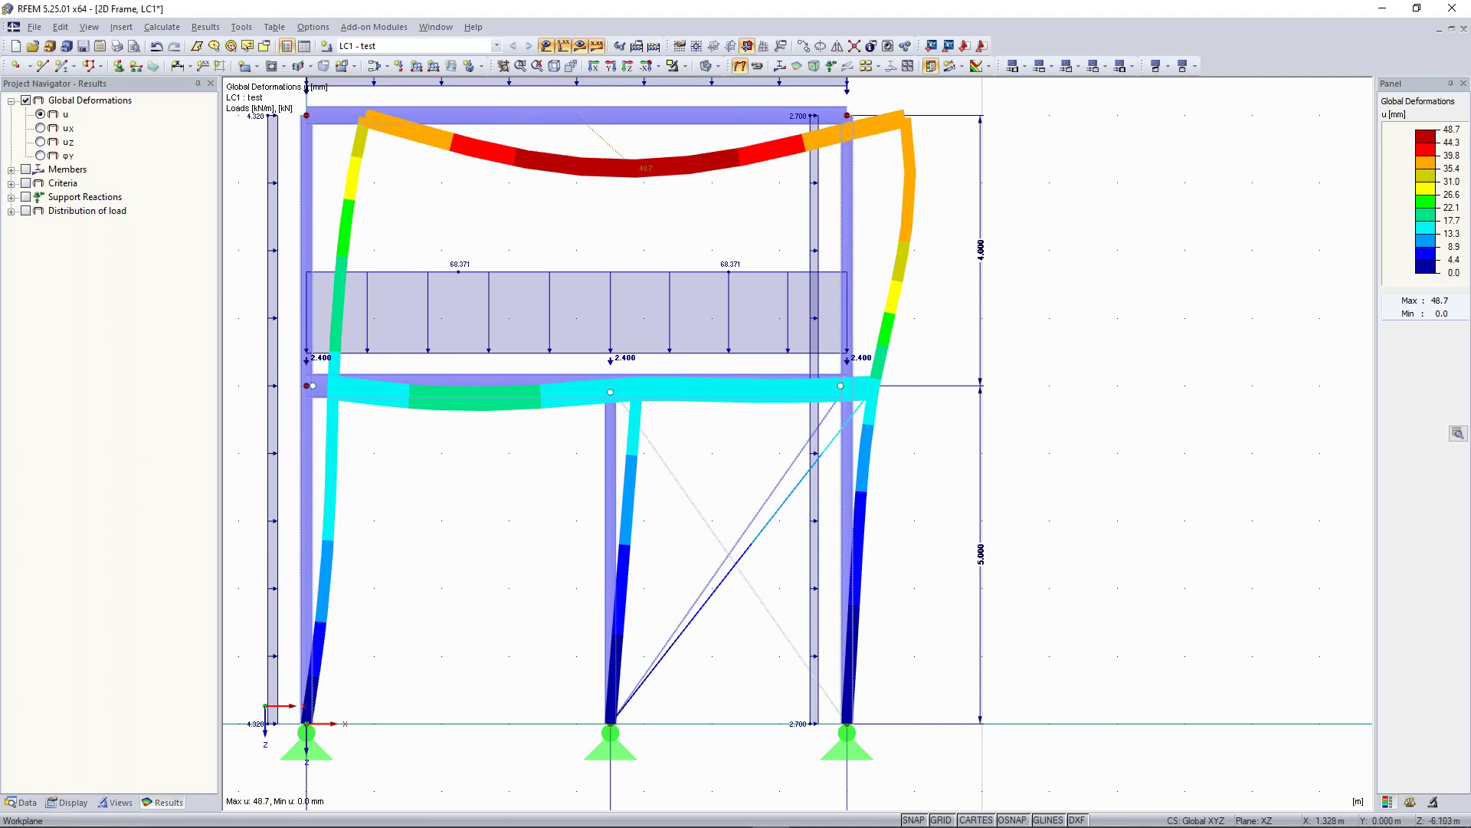
- Examine the global deformation u of the 2D frame under load case LC1
scroll(628, 315, "down", 1)
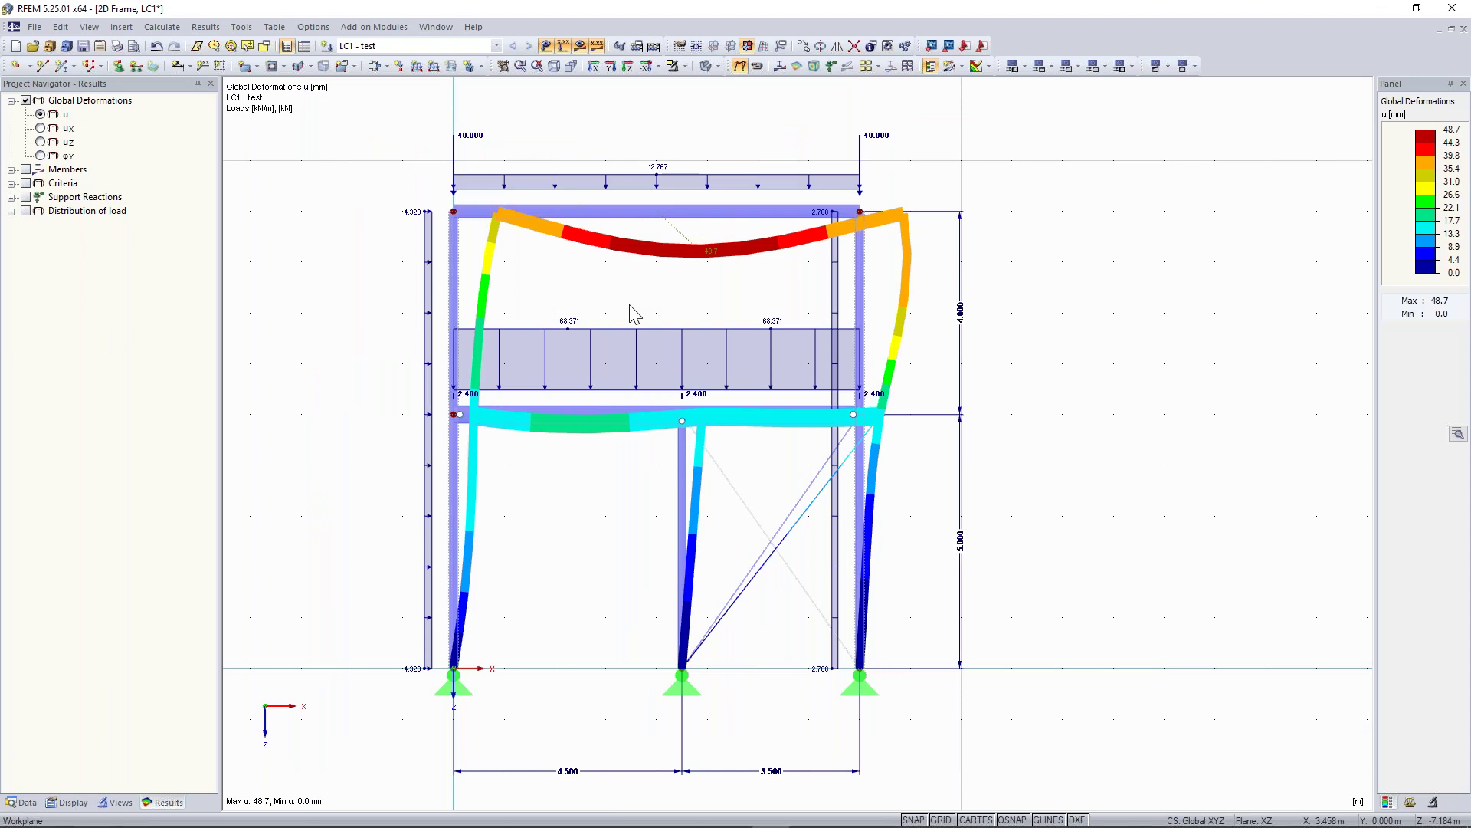
scroll(630, 311, "down", 1)
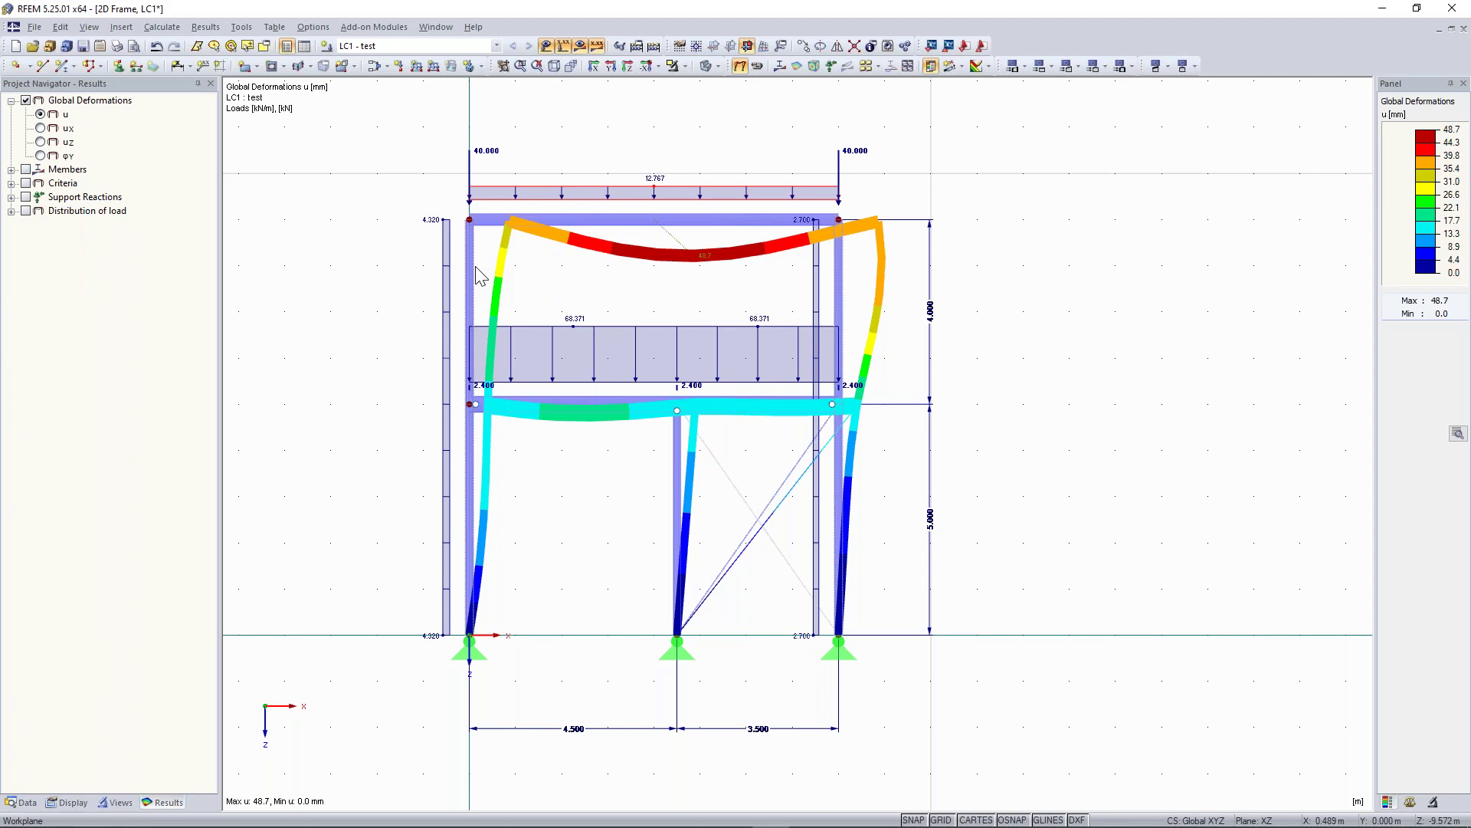
scroll(601, 319, "up", 1)
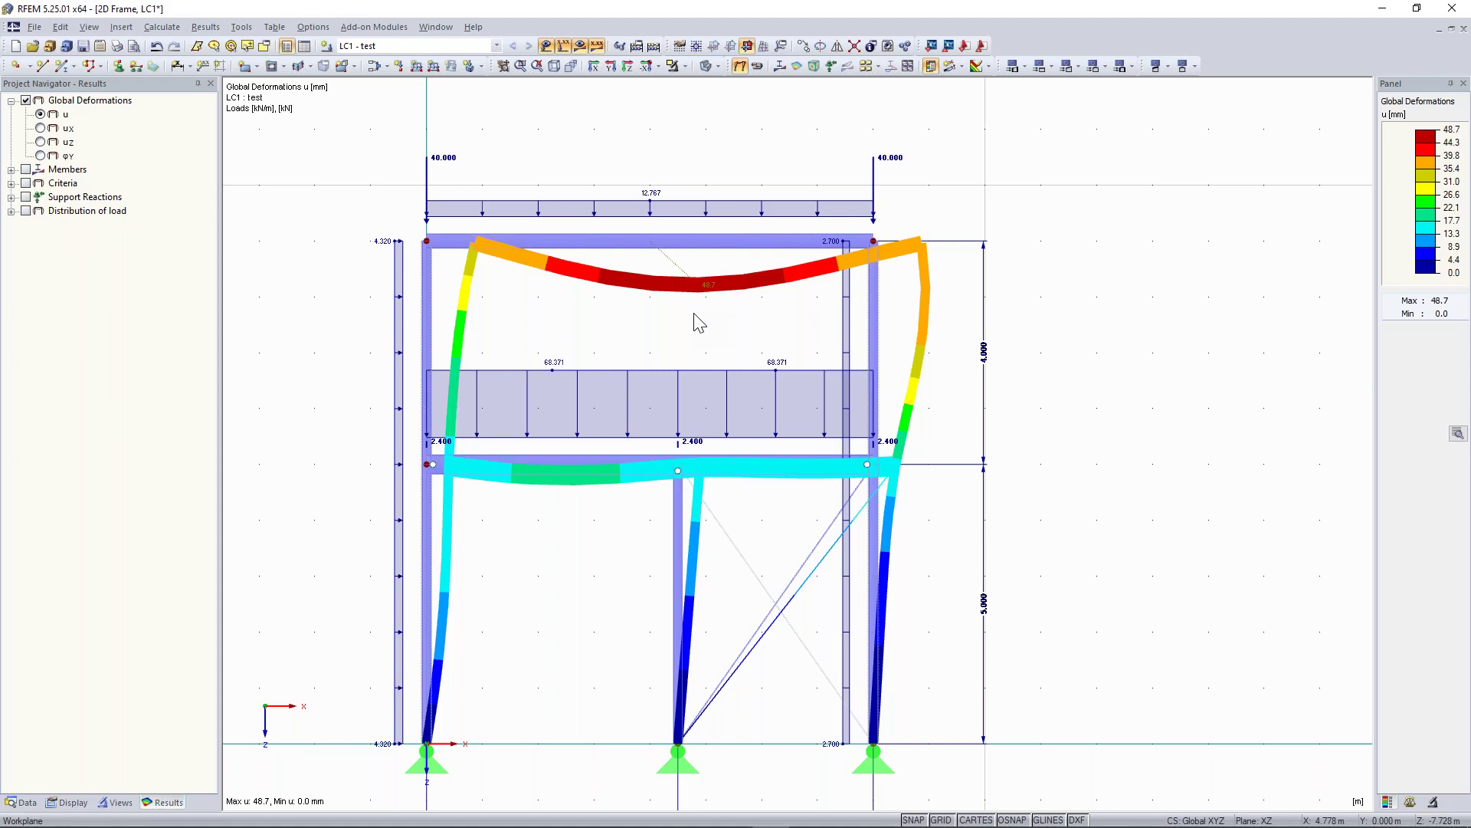
scroll(698, 322, "up", 1)
- Open and enlarge the results summary table for LC1 to compare the sums of loads and support forces
left_click(662, 469)
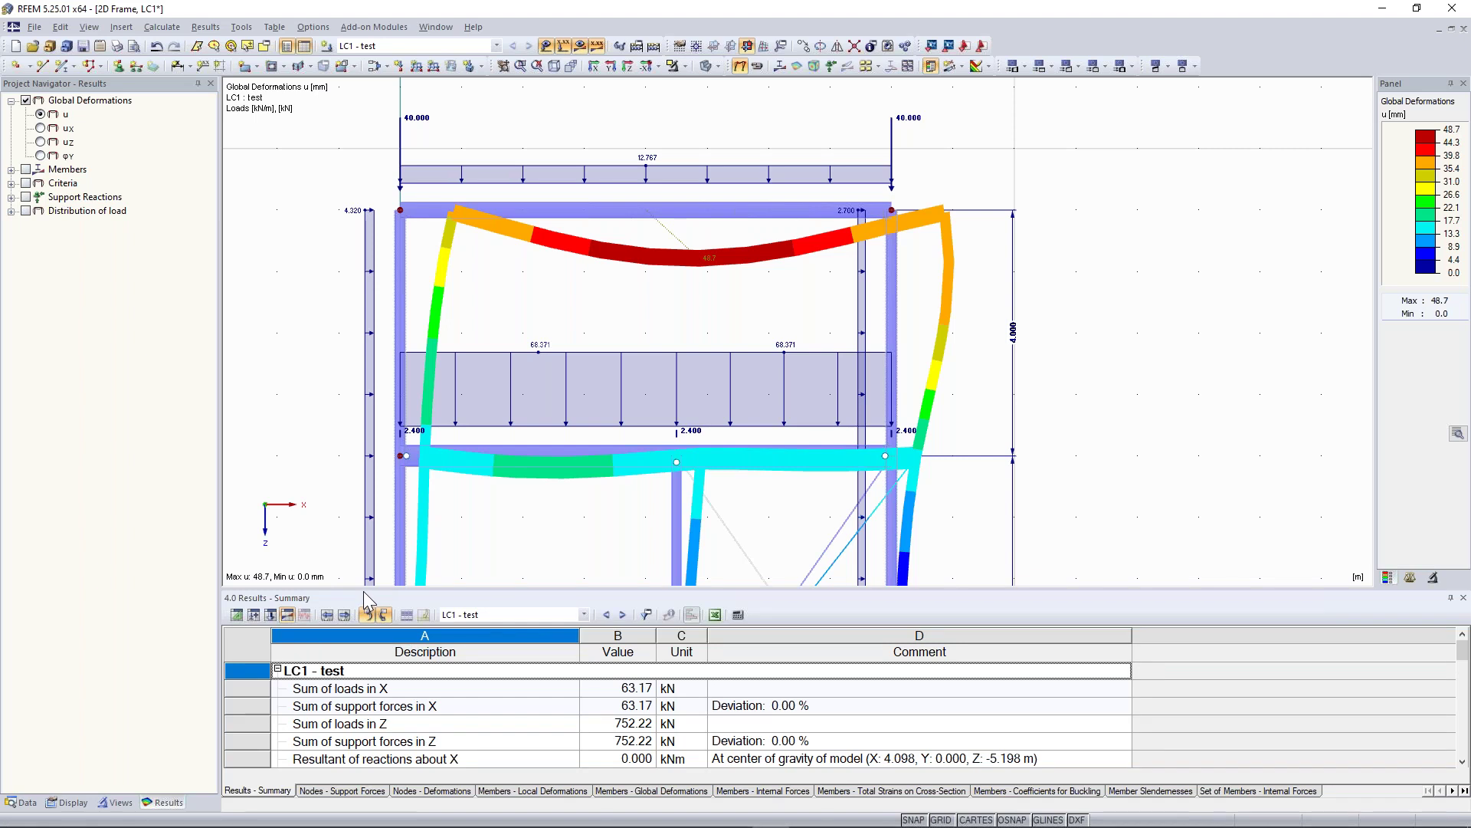
left_click_drag(365, 592, 365, 547)
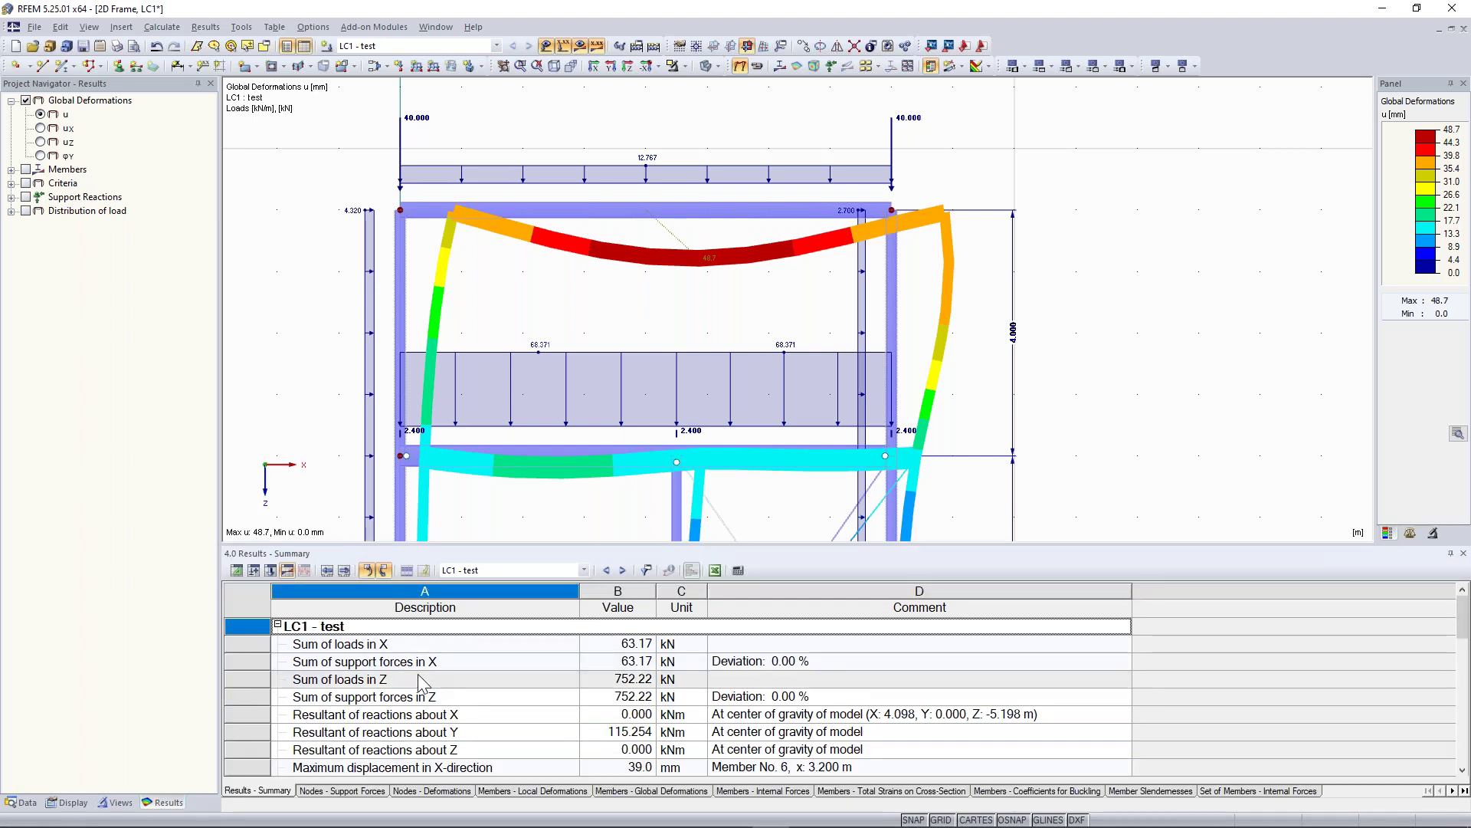
scroll(297, 375, "down", 1)
middle_click_drag(304, 348, 372, 222)
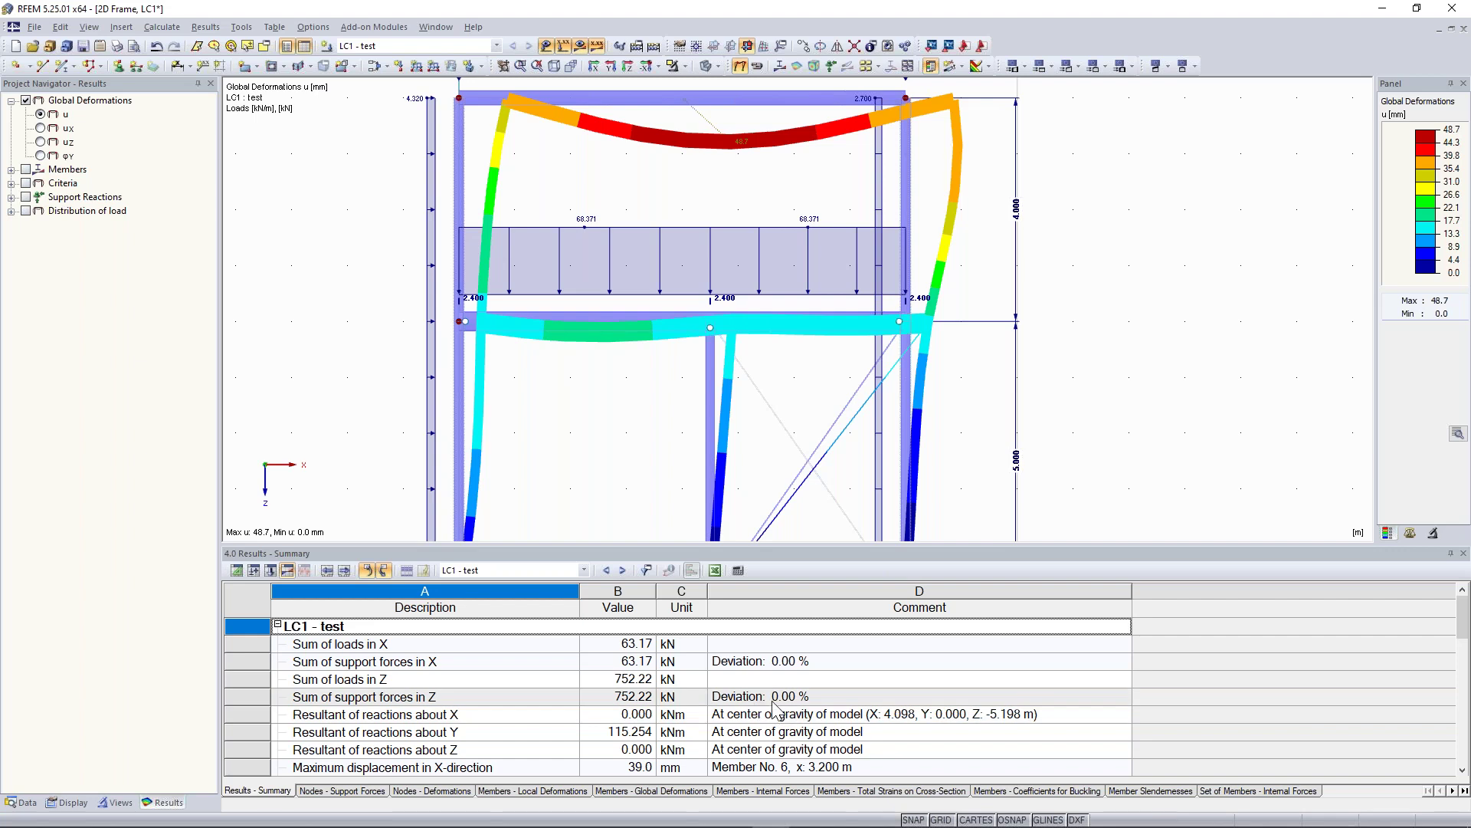
scroll(400, 384, "down", 2)
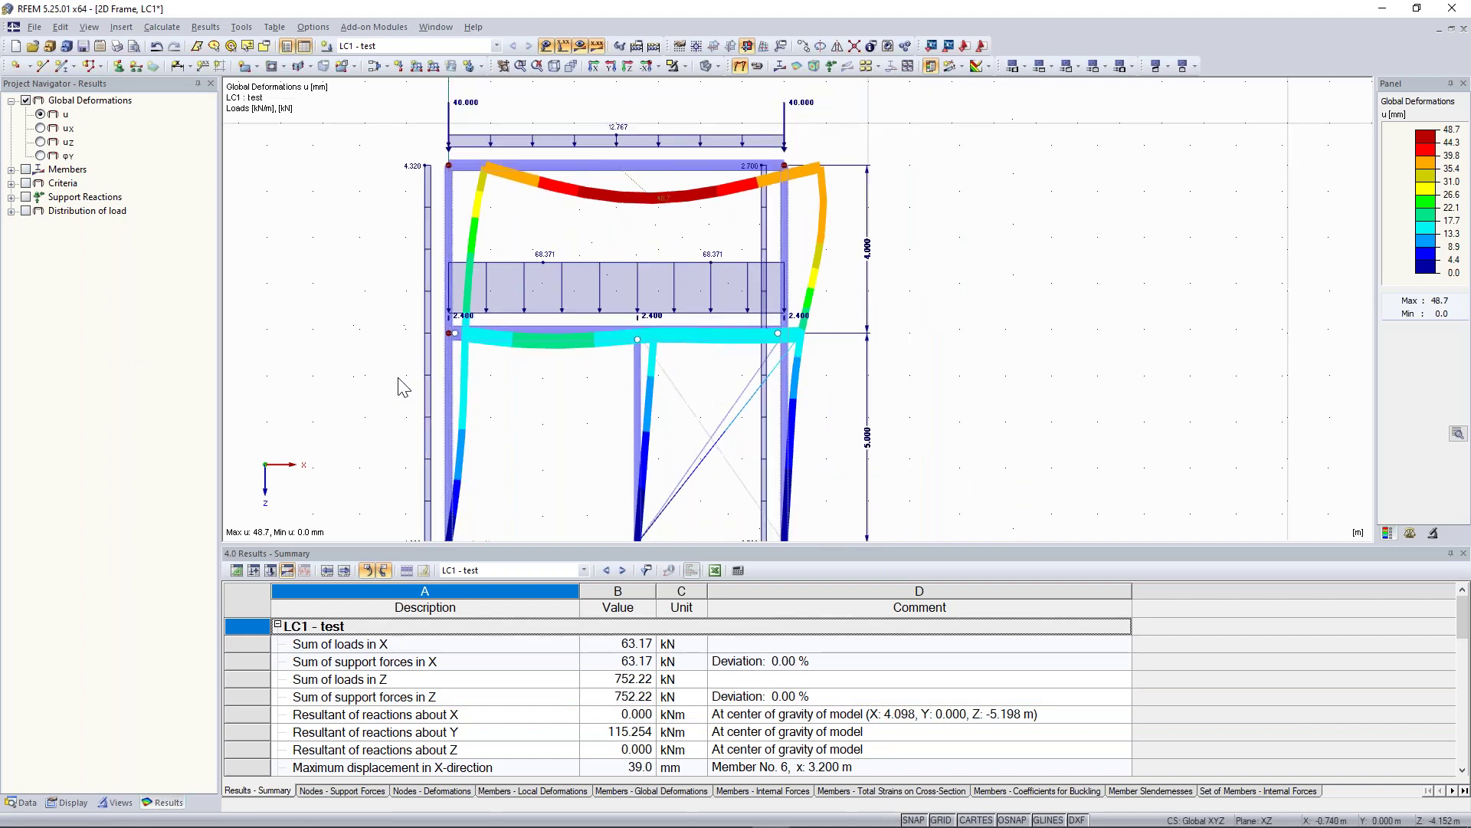
scroll(374, 371, "up", 1)
scroll(417, 319, "down", 2)
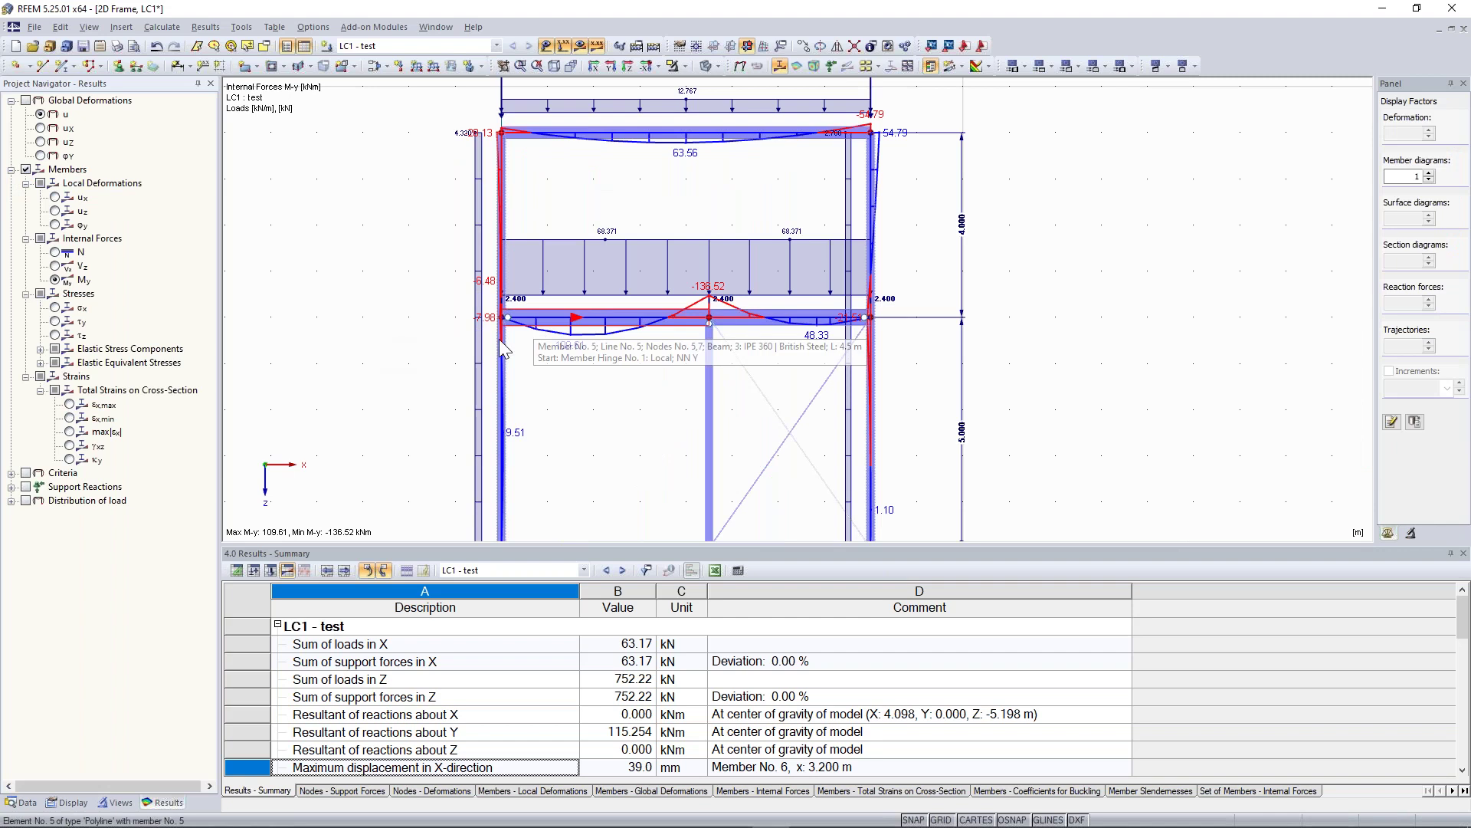
- Display the members' bending moment My diagram and inspect it at the lower beam's hinged end
scroll(533, 338, "up", 3)
scroll(533, 384, "up", 3)
left_click(54, 279)
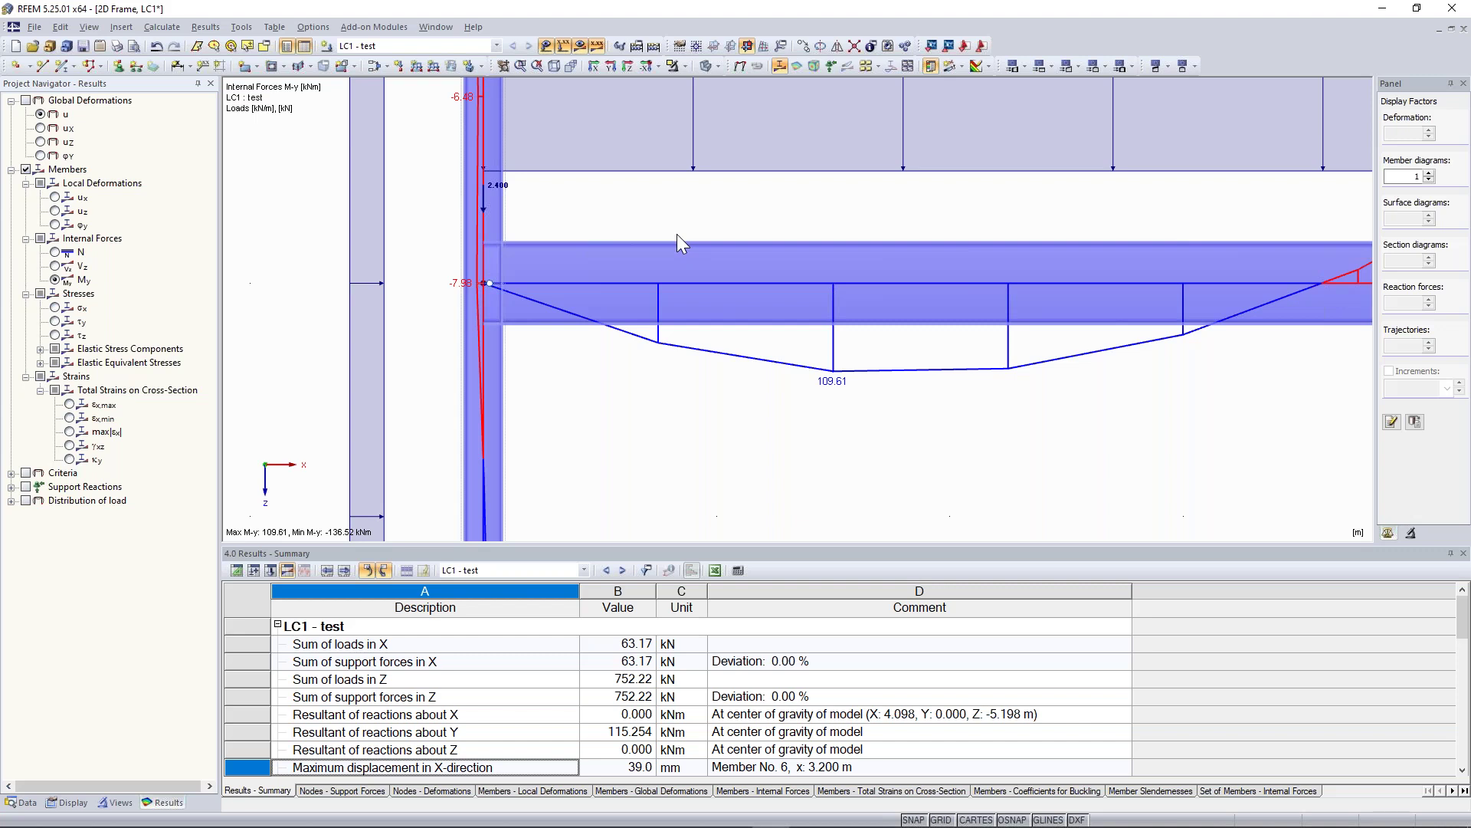
- Display the axial force N diagrams on the members and hide the loads
scroll(677, 235, "down", 3)
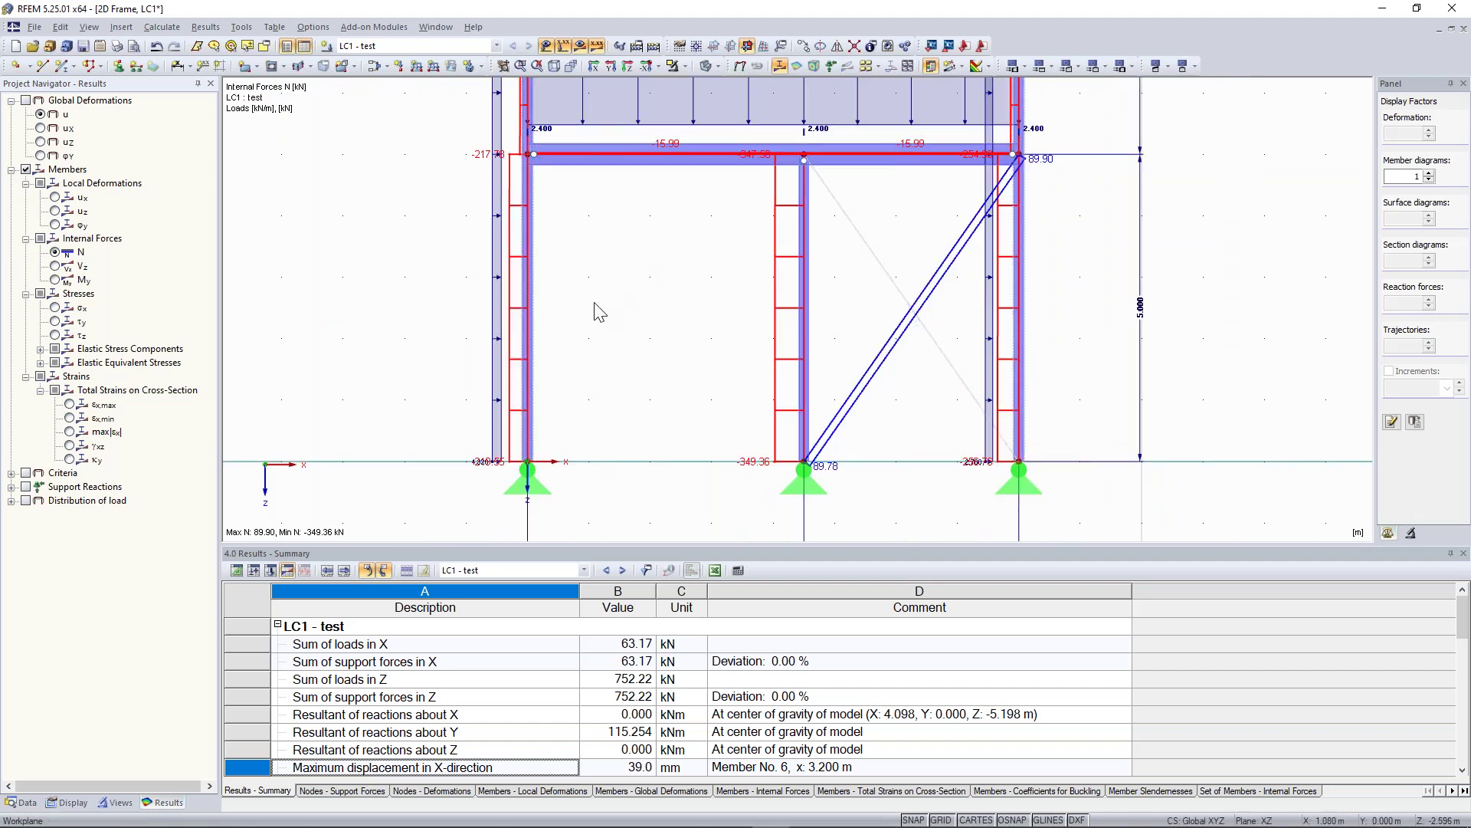
scroll(595, 302, "down", 1)
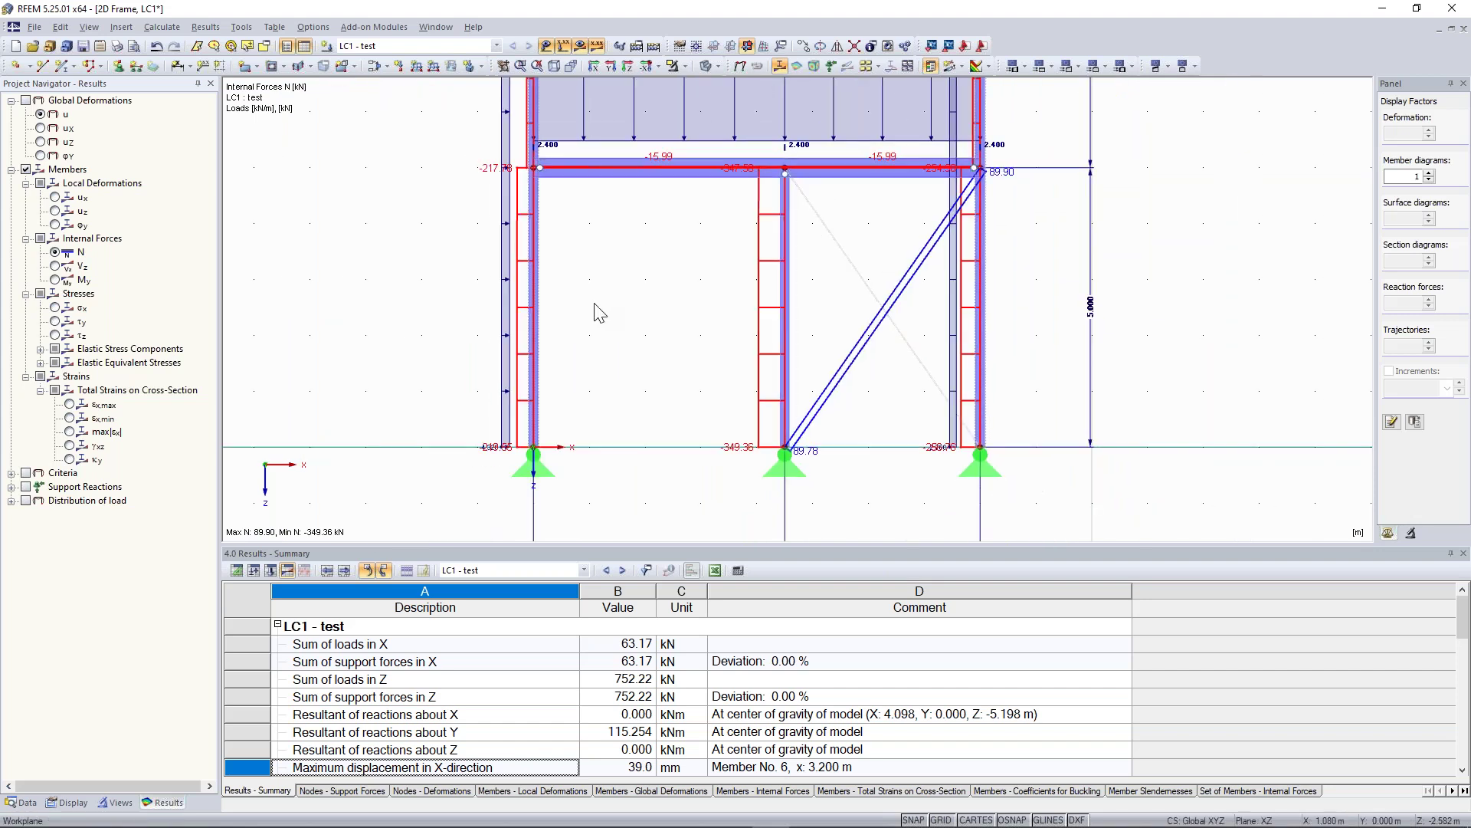
left_click(560, 46)
scroll(642, 256, "down", 1)
middle_click_drag(642, 256, 640, 297)
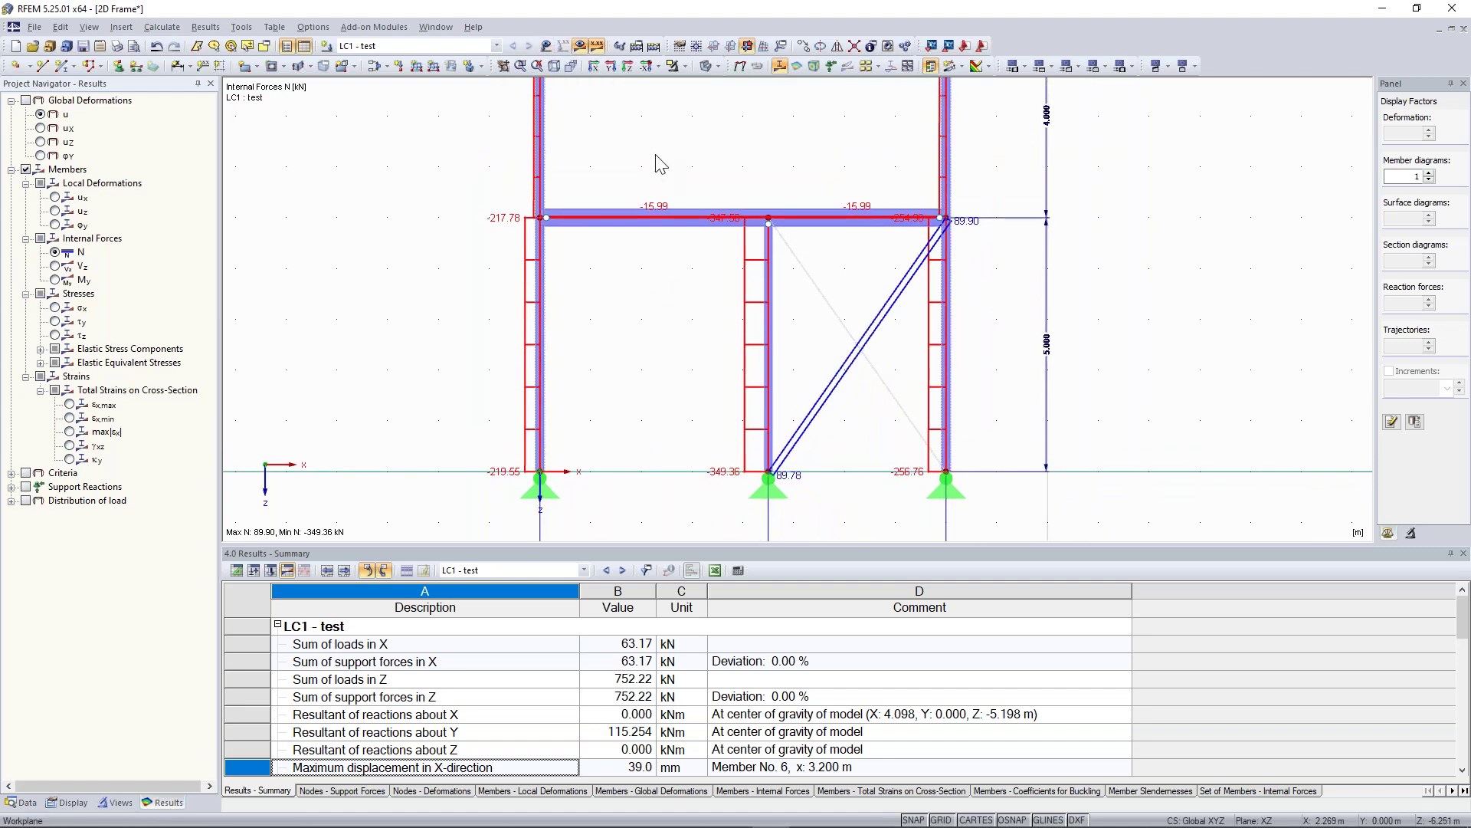
scroll(656, 157, "down", 1)
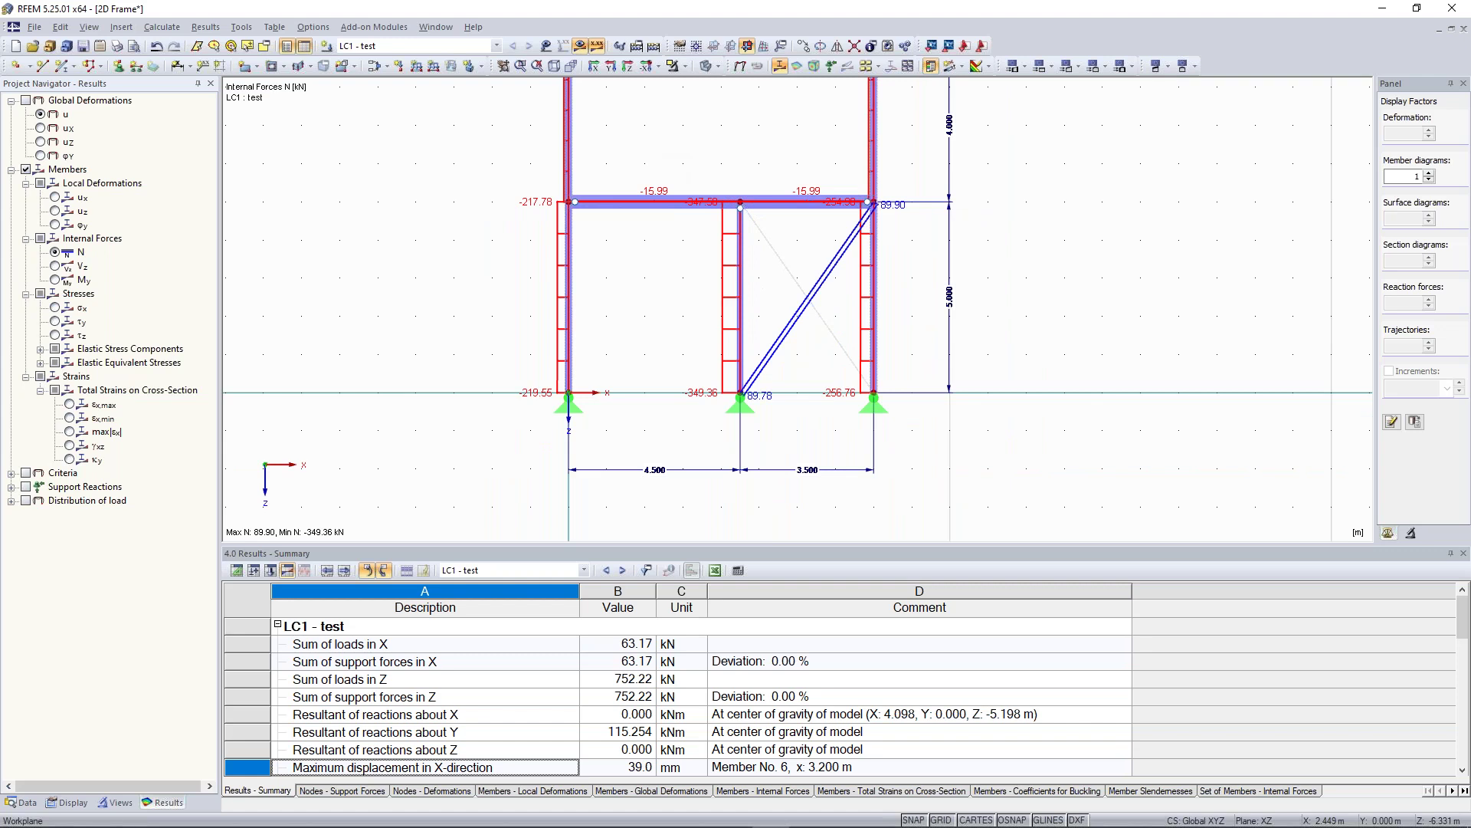
middle_click_drag(679, 141, 630, 220)
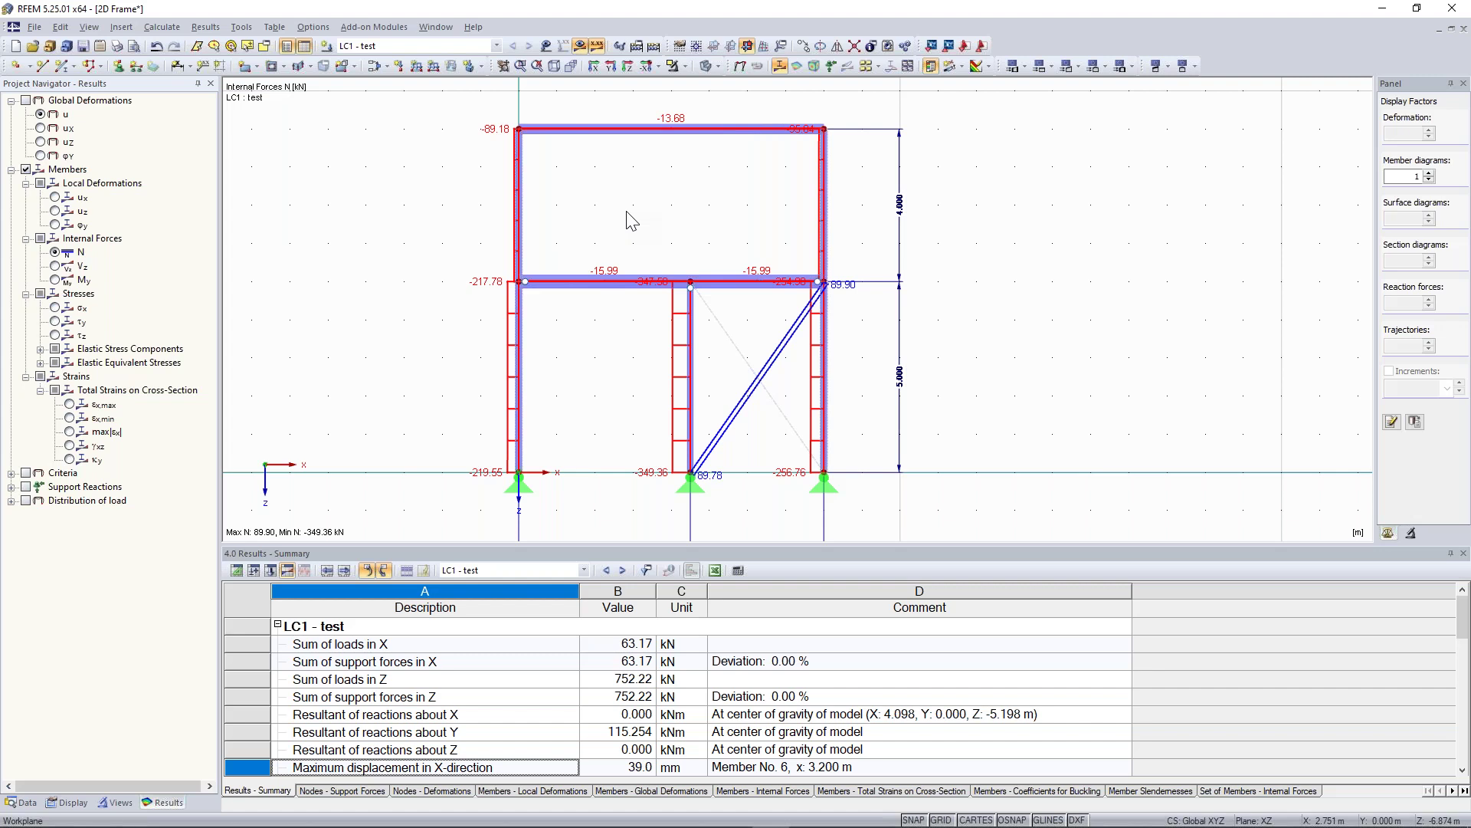
scroll(427, 464, "up", 1)
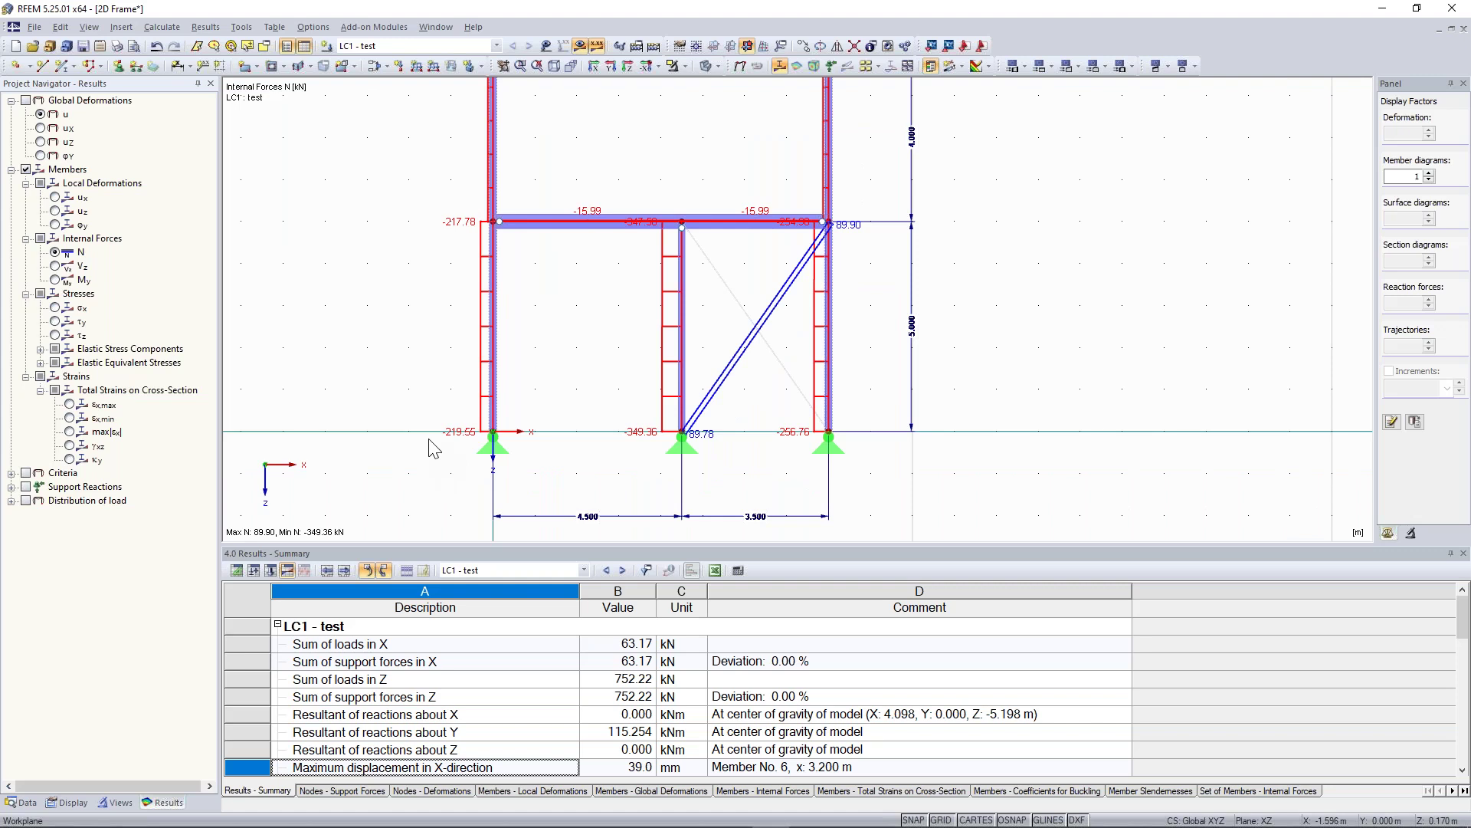
- Display the support reactions at the nodal supports together with the axial forces
left_click(12, 486)
left_click(26, 486)
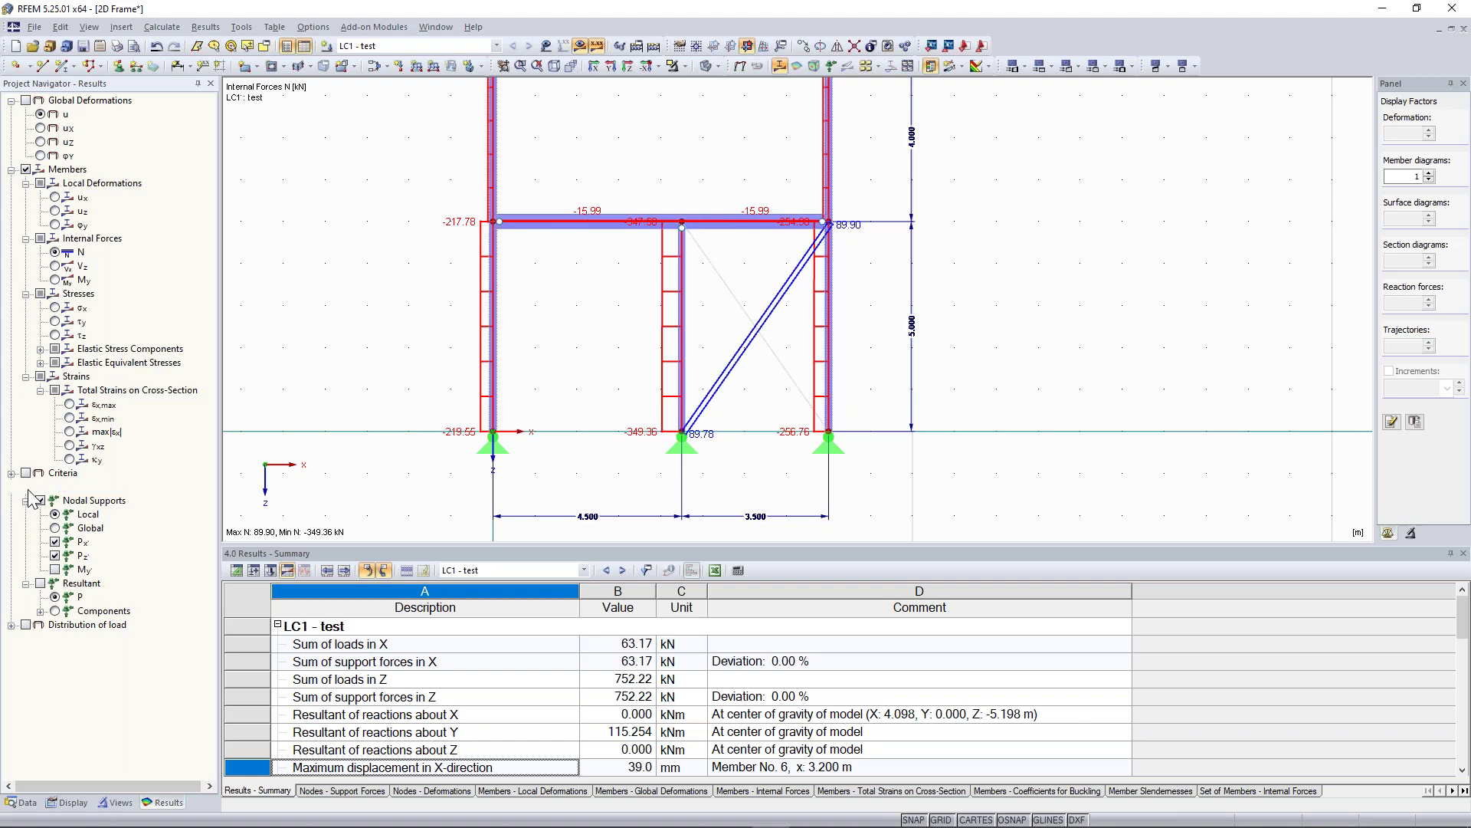
scroll(491, 512, "up", 4)
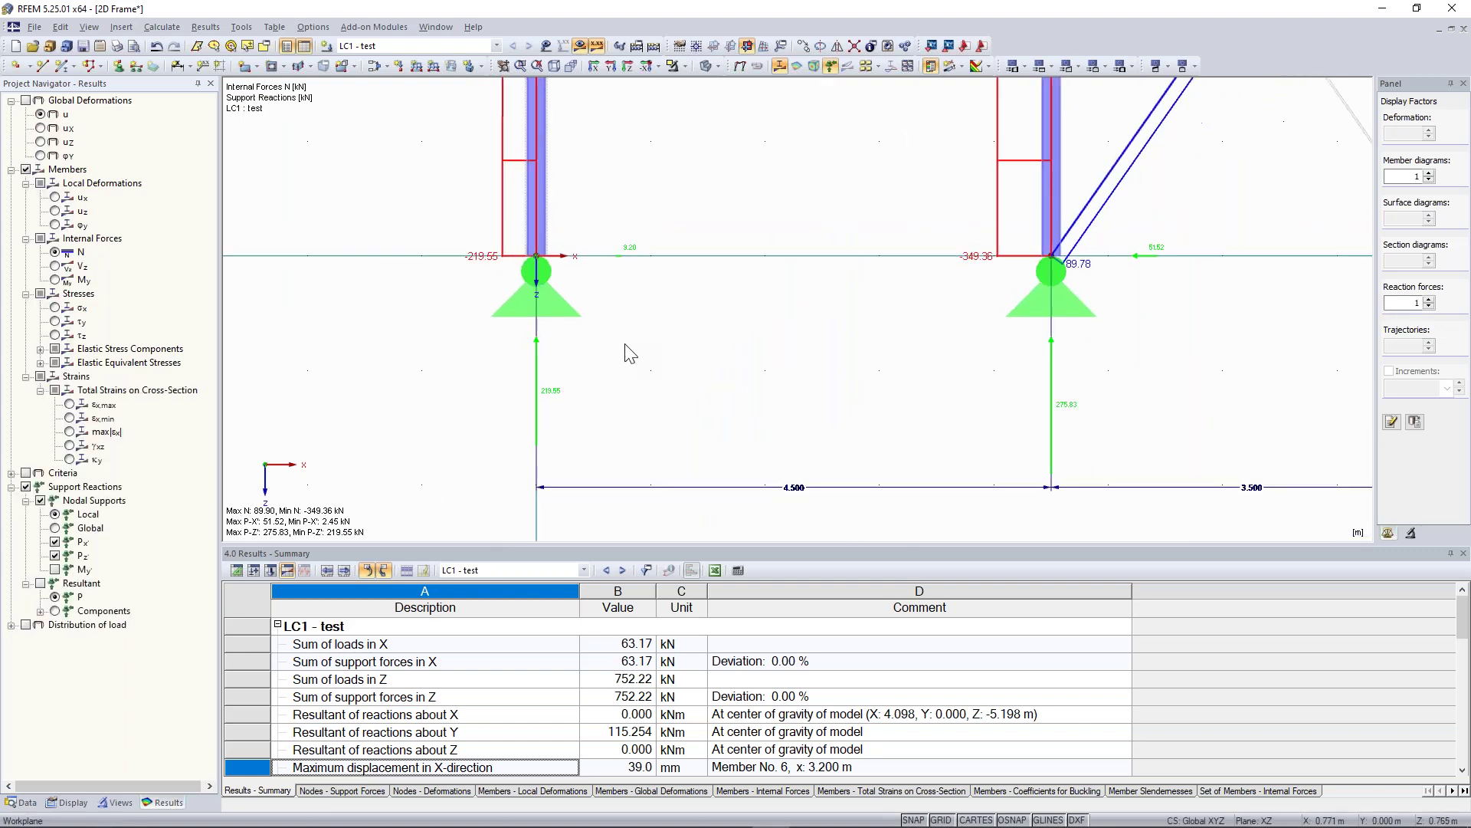
- Examine the horizontal and vertical reactions at all three supports against the column and brace axial forces
scroll(511, 425, "down", 1)
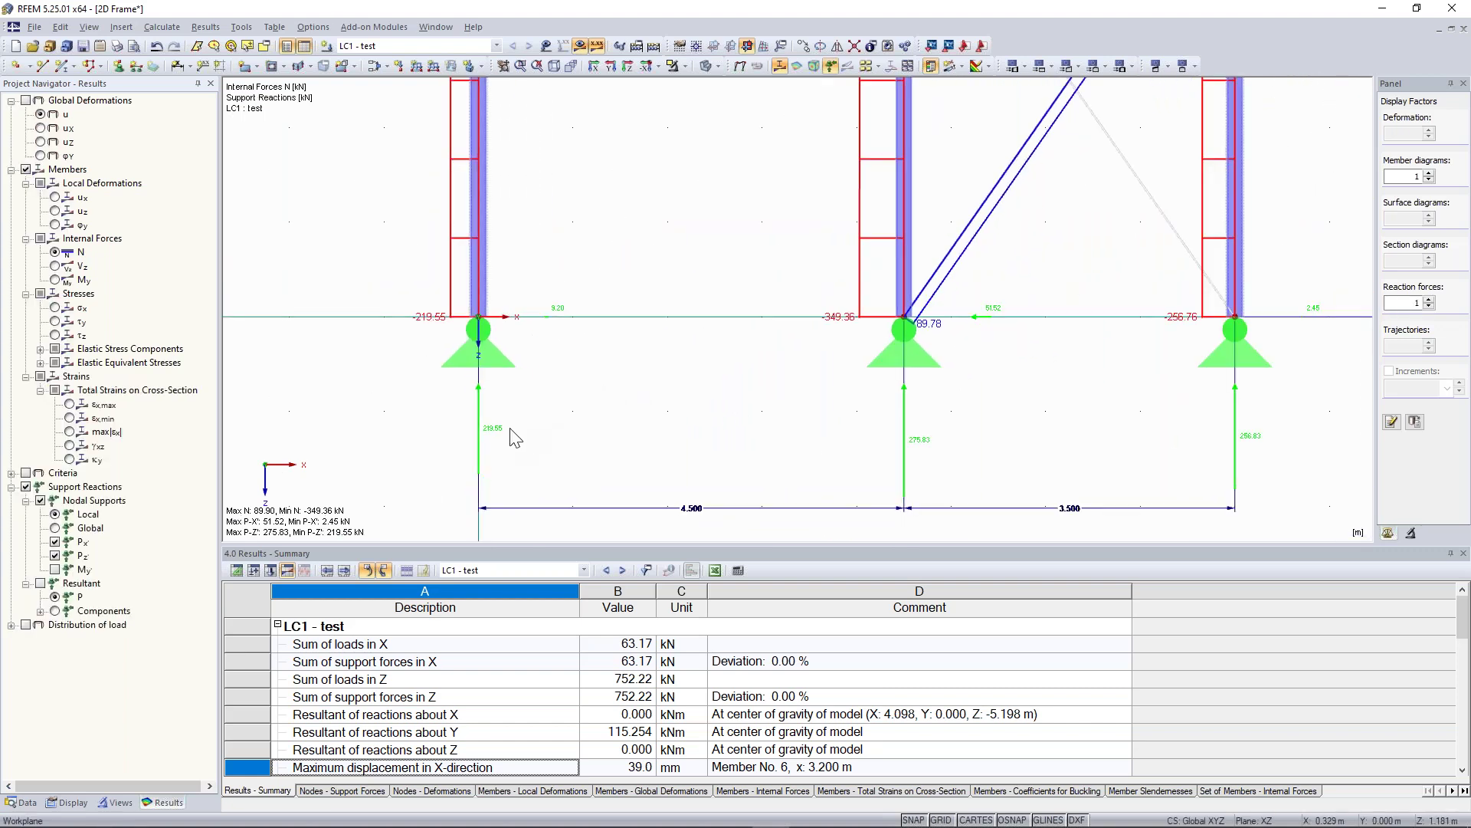
middle_click_drag(479, 443, 450, 447)
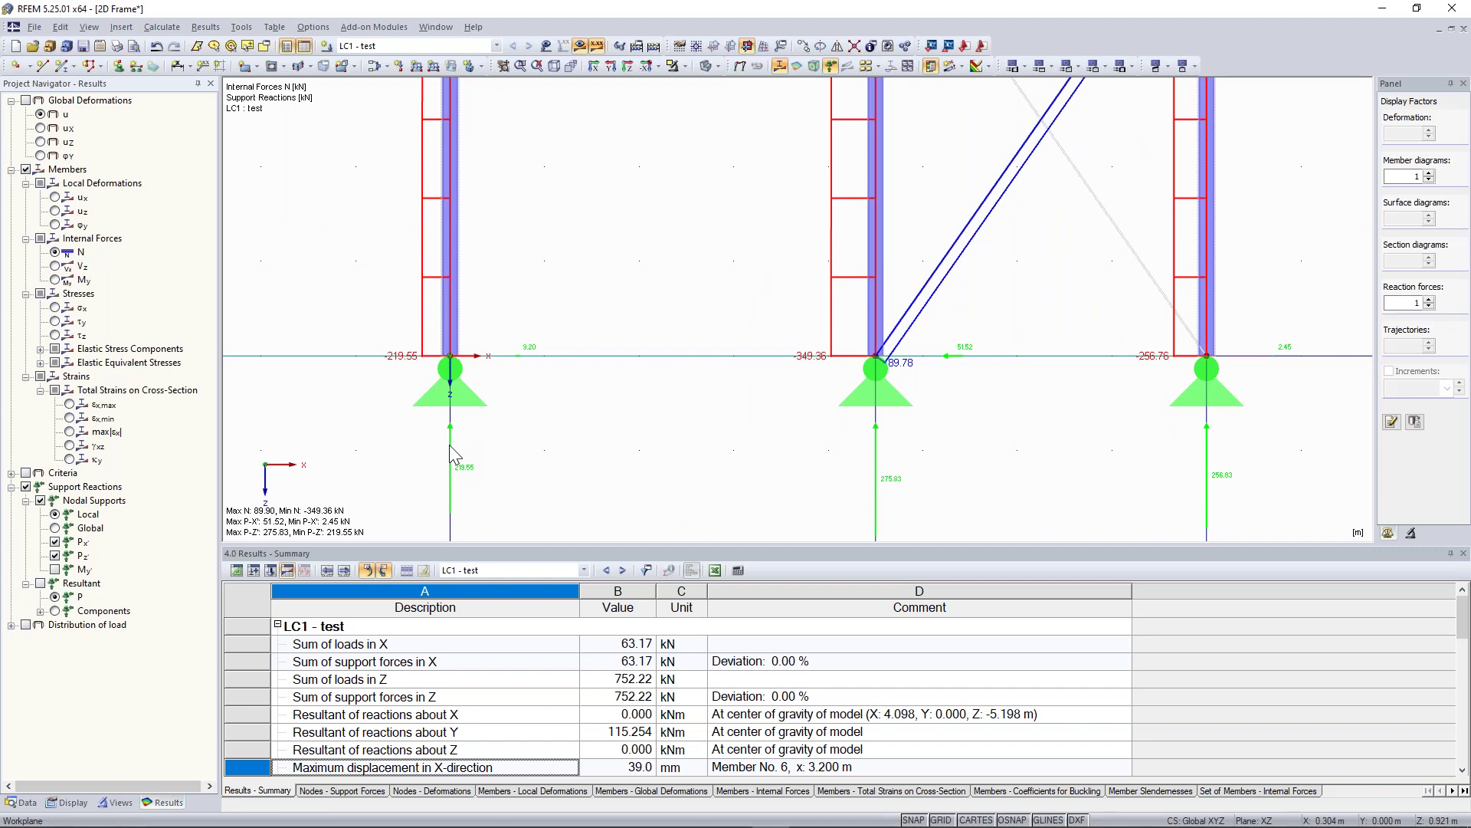
scroll(403, 379, "down", 2)
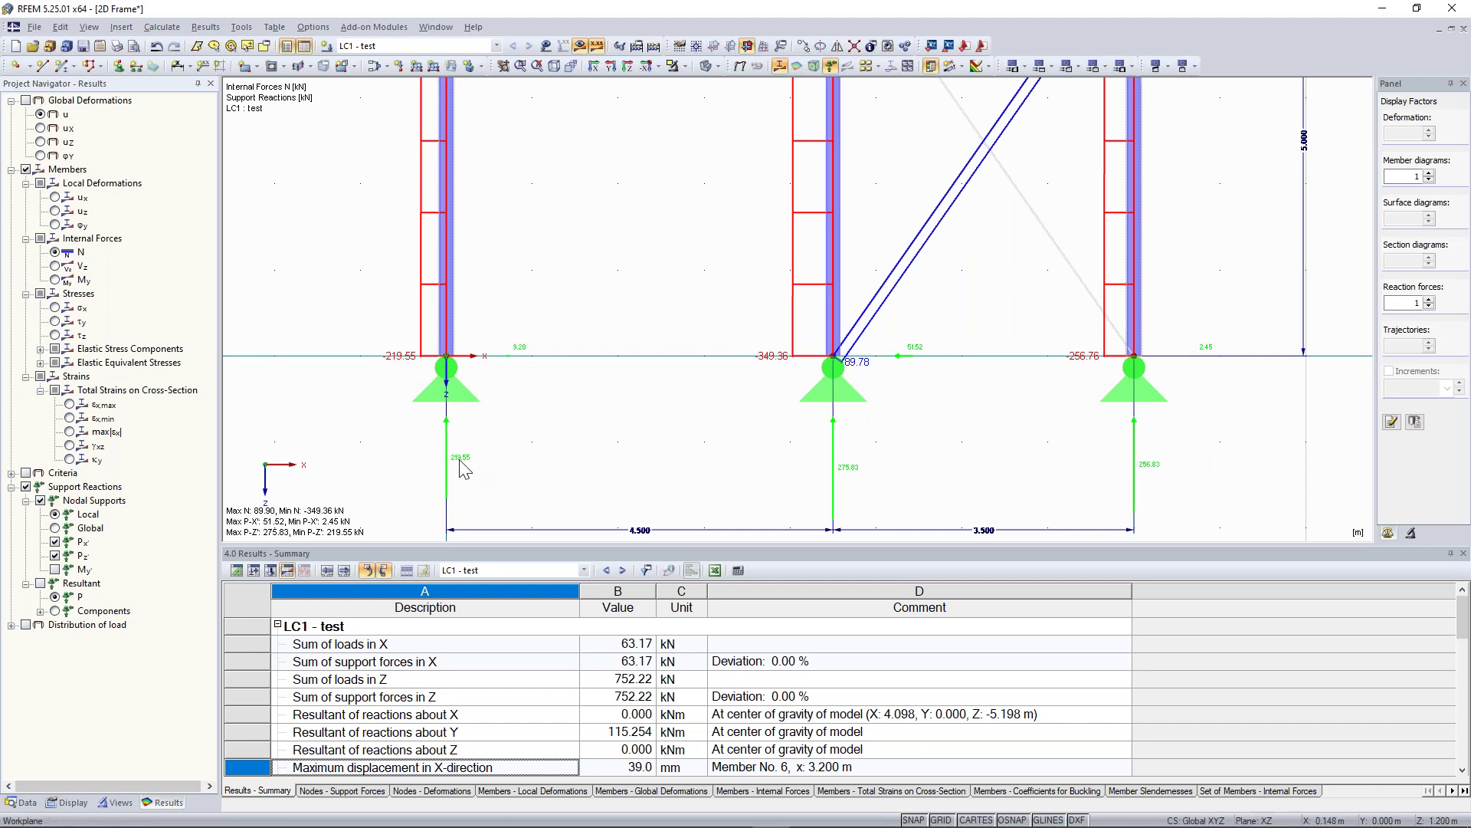
scroll(460, 460, "down", 3)
middle_click_drag(563, 308, 435, 297)
scroll(741, 389, "up", 4)
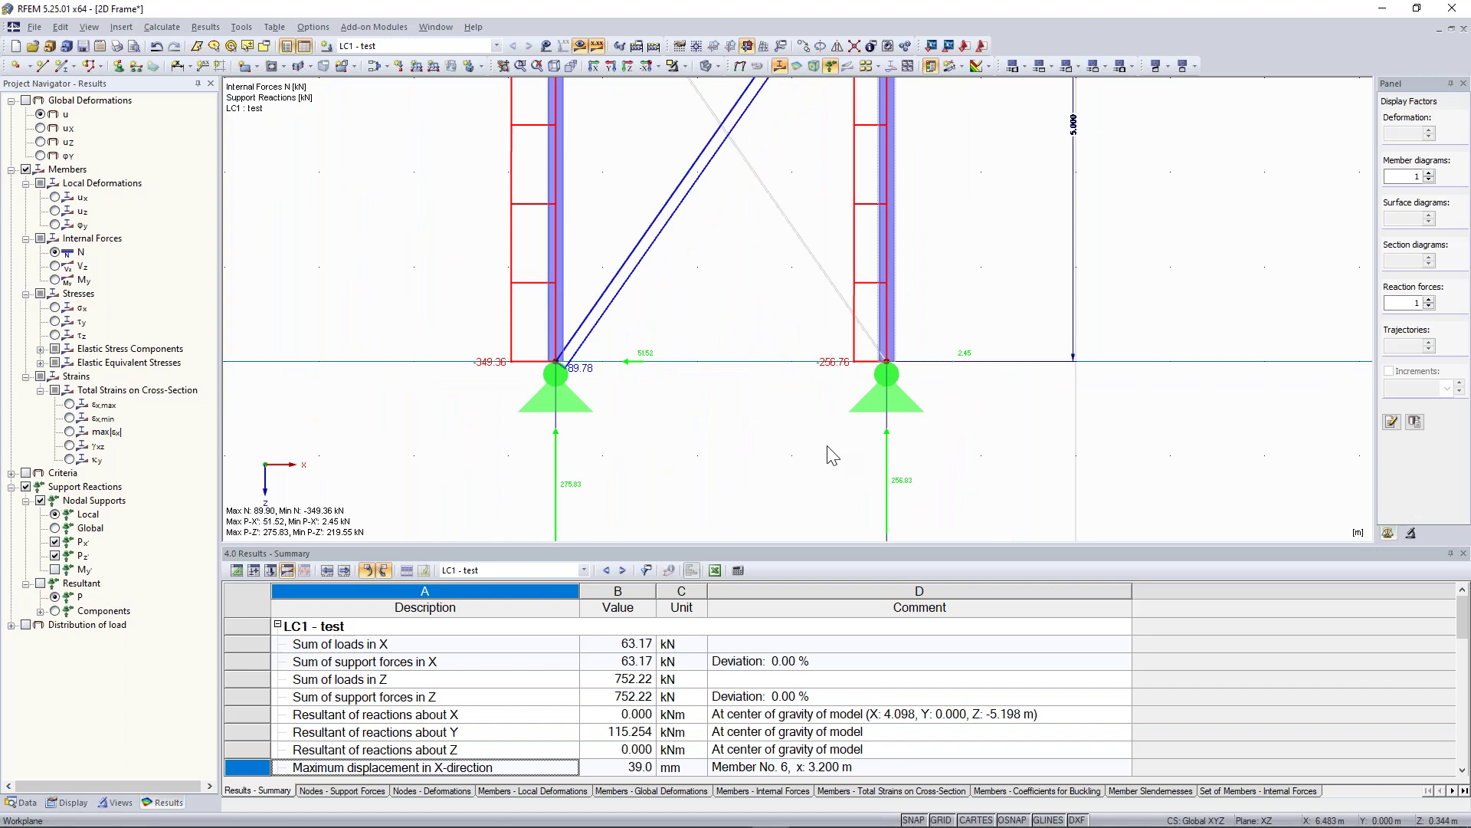
scroll(729, 234, "down", 1)
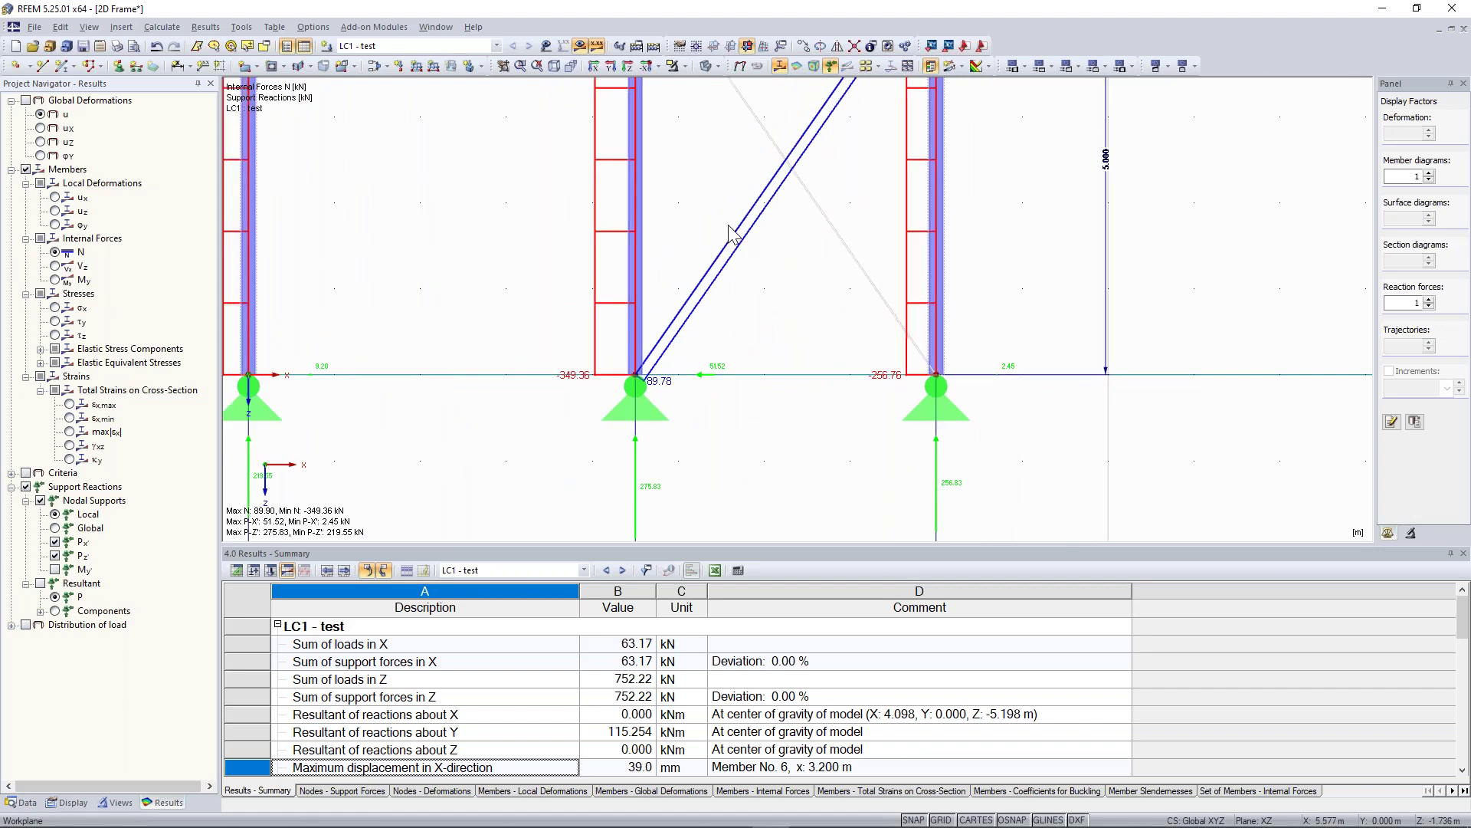
scroll(697, 218, "down", 1)
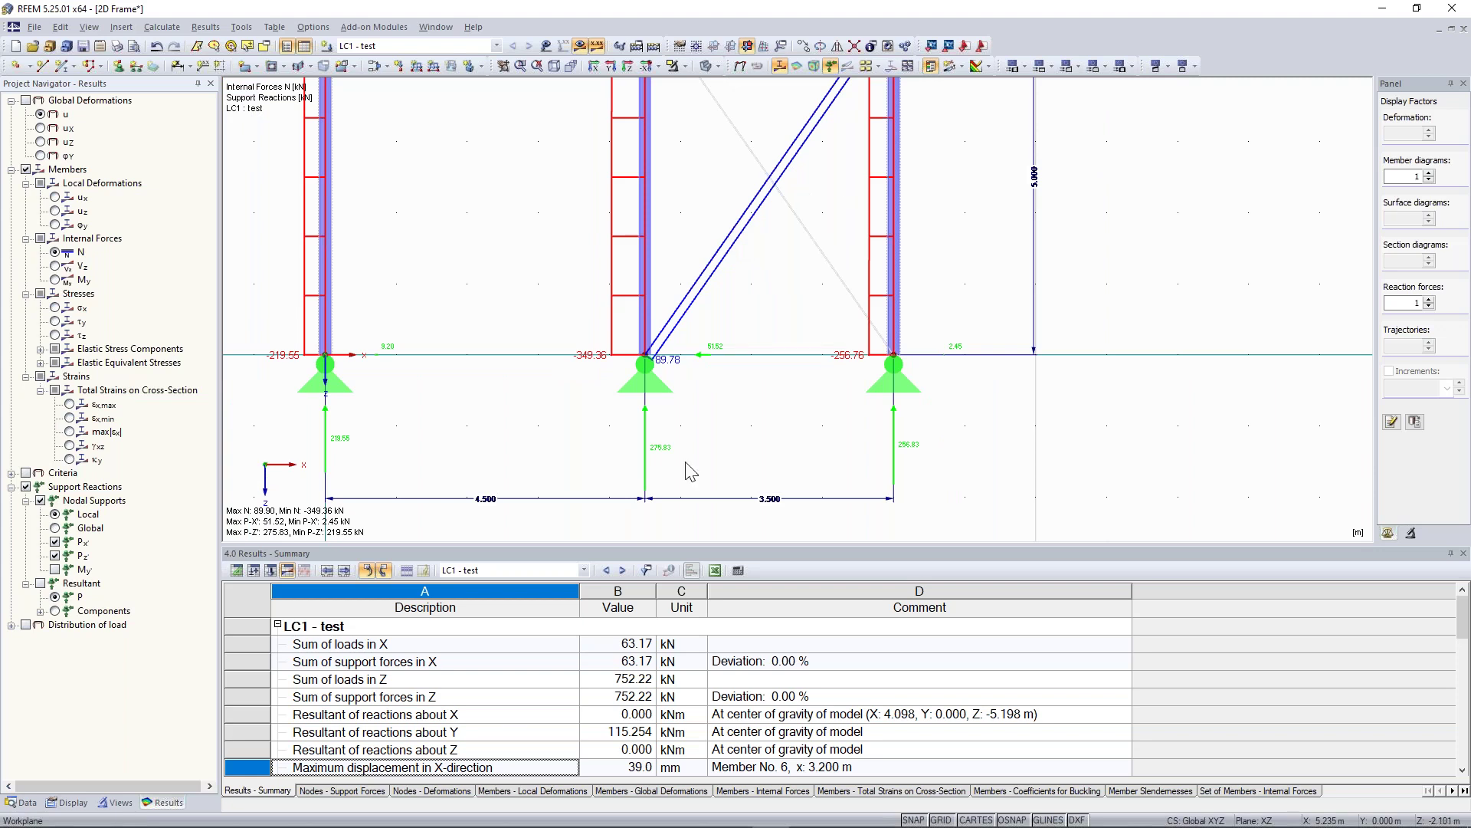
scroll(689, 463, "up", 1)
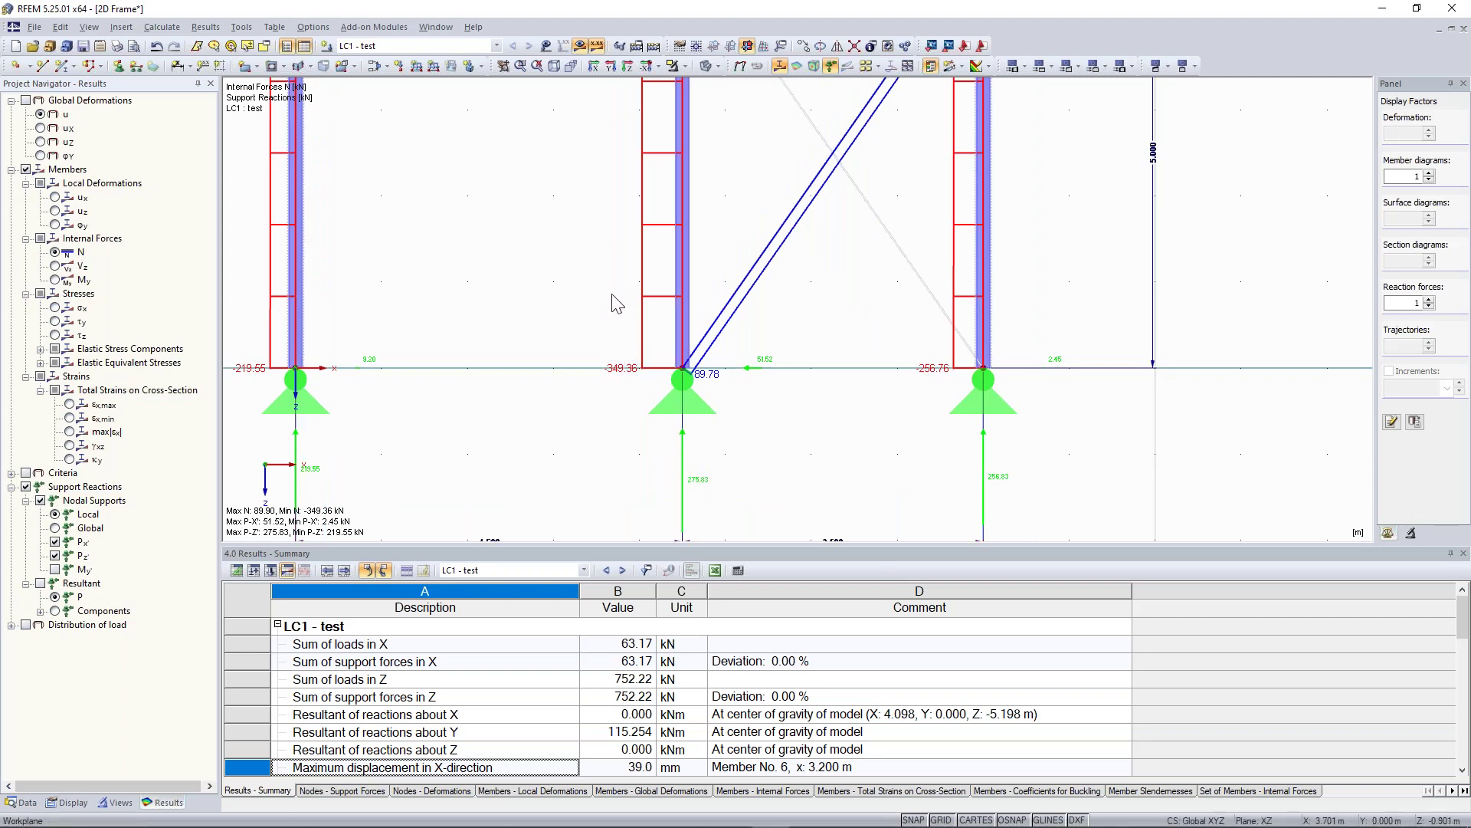
scroll(717, 315, "down", 1)
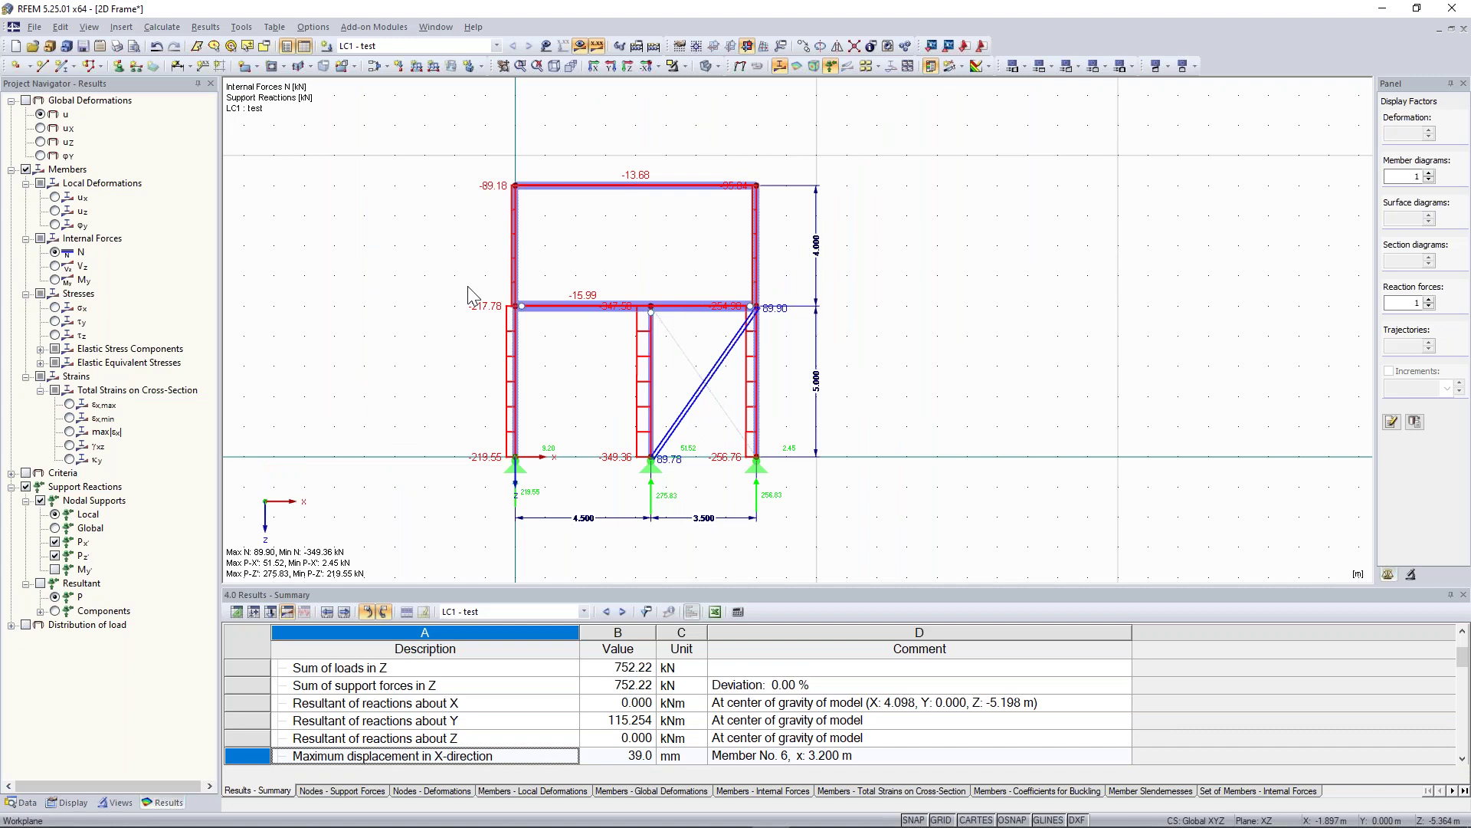
- Browse the available add-on modules in the project data and by category, including the connection design modules
left_click(23, 802)
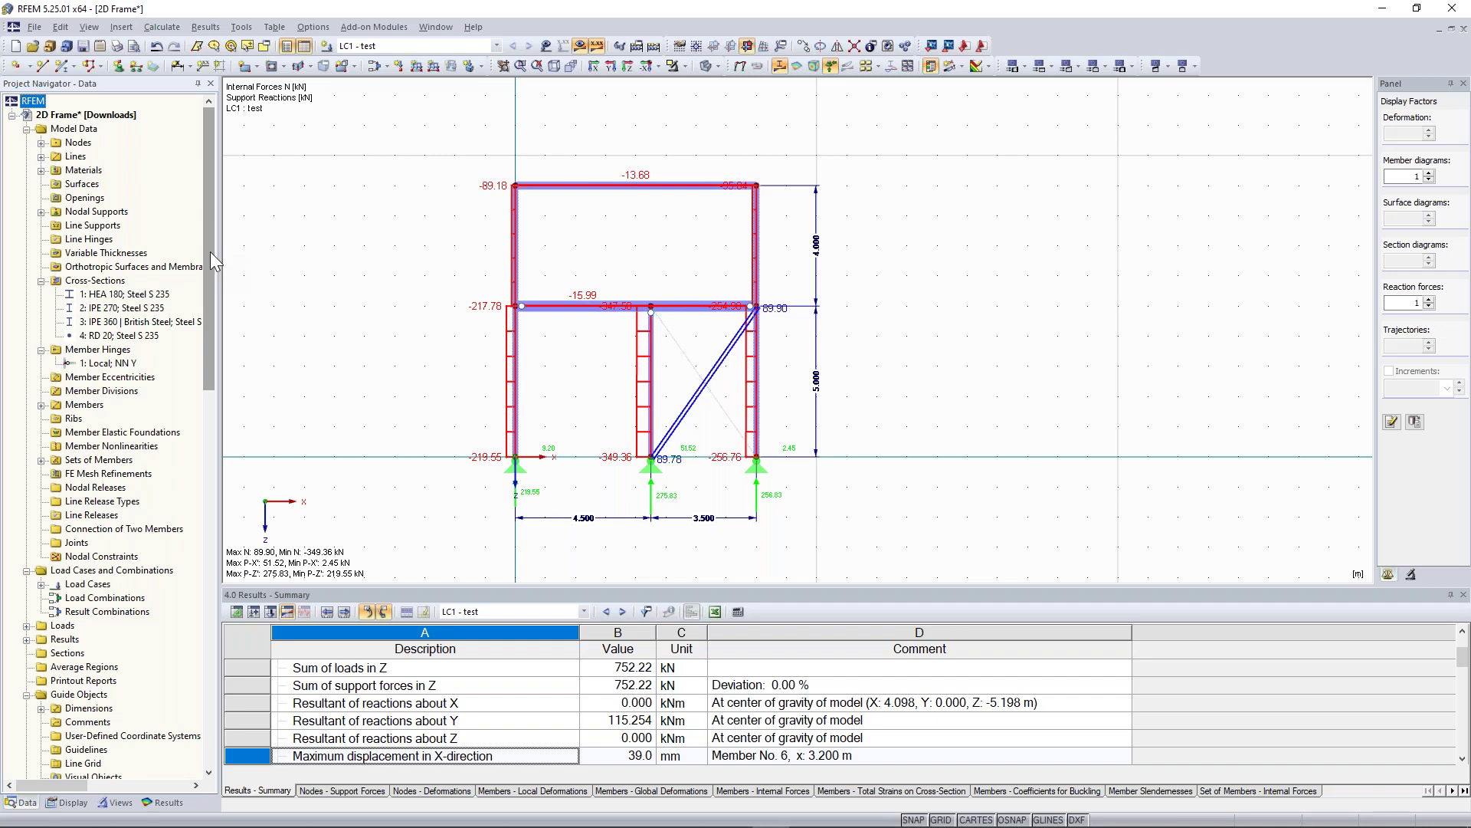
left_click_drag(204, 230, 205, 394)
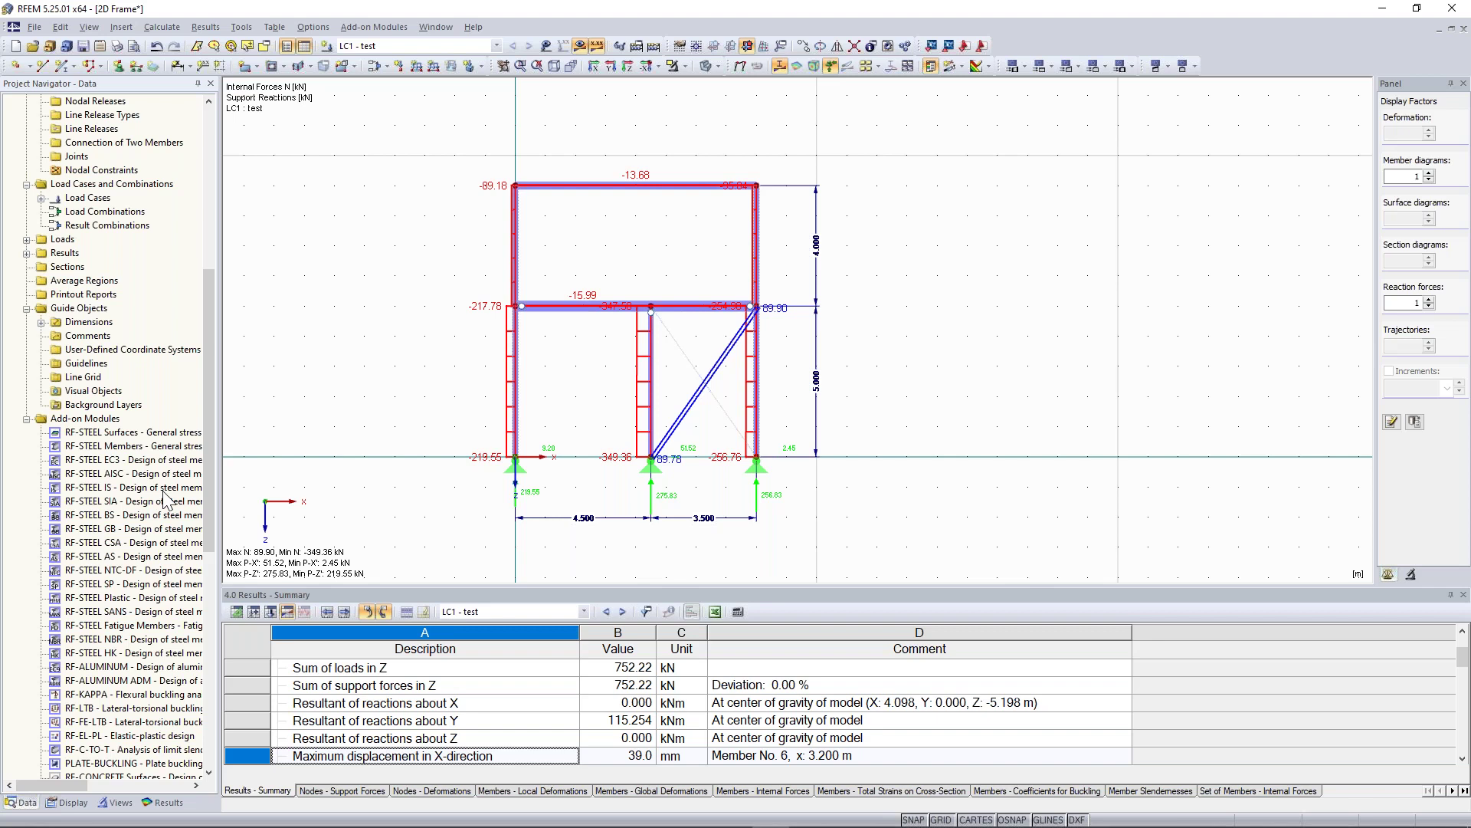
scroll(198, 567, "down", 12)
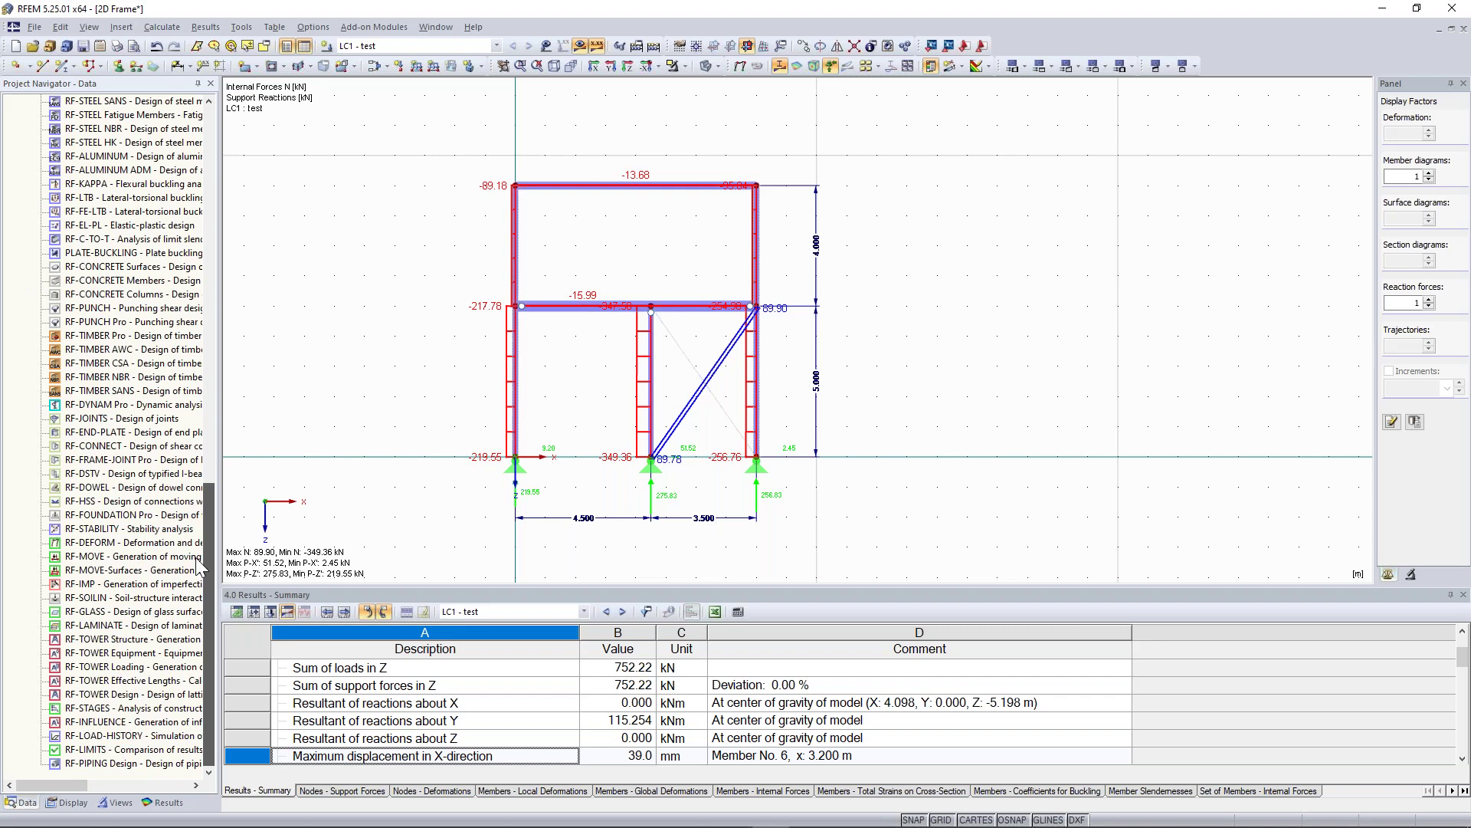
left_click(375, 27)
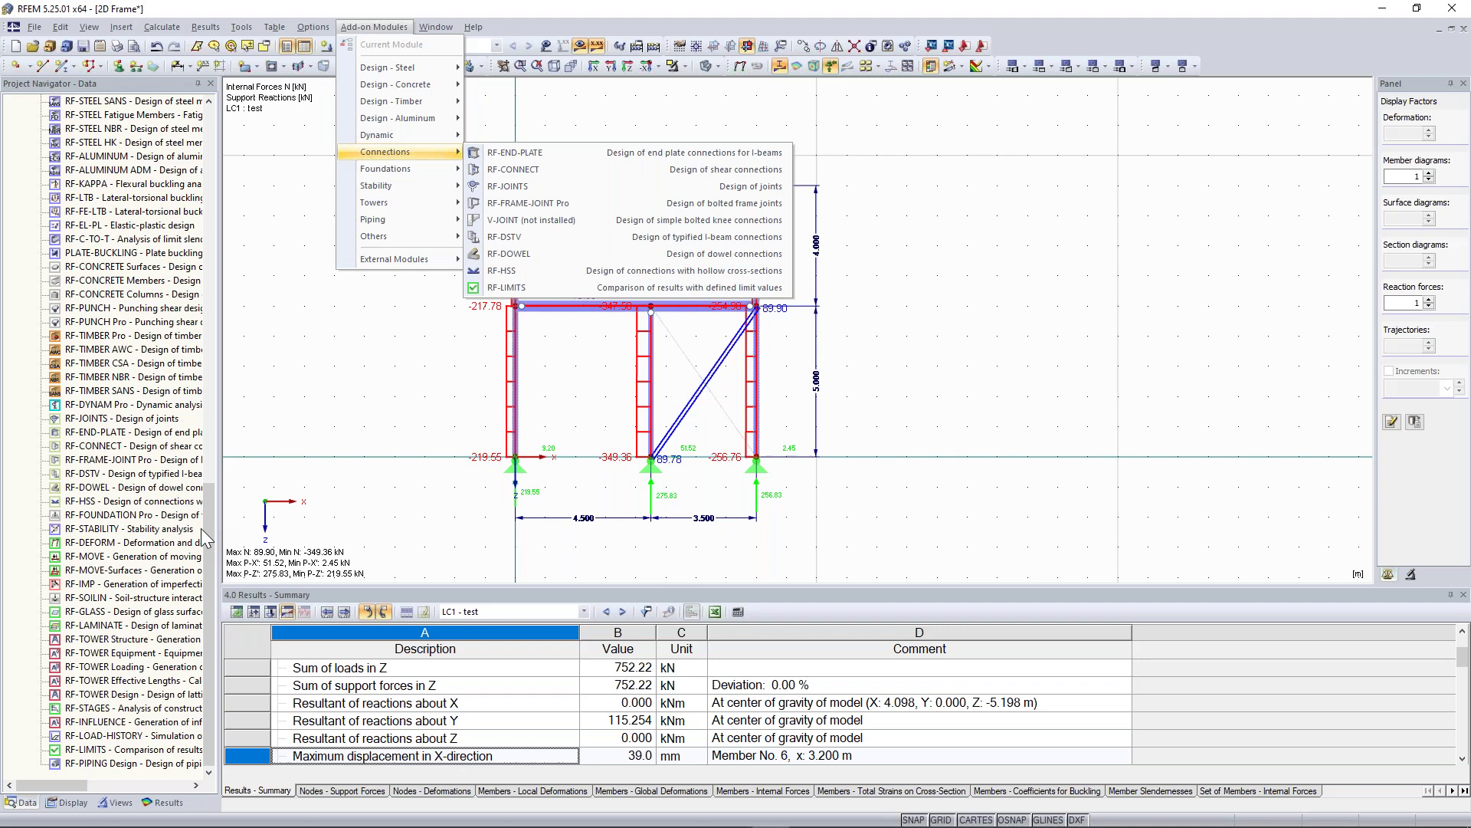
left_click(354, 443)
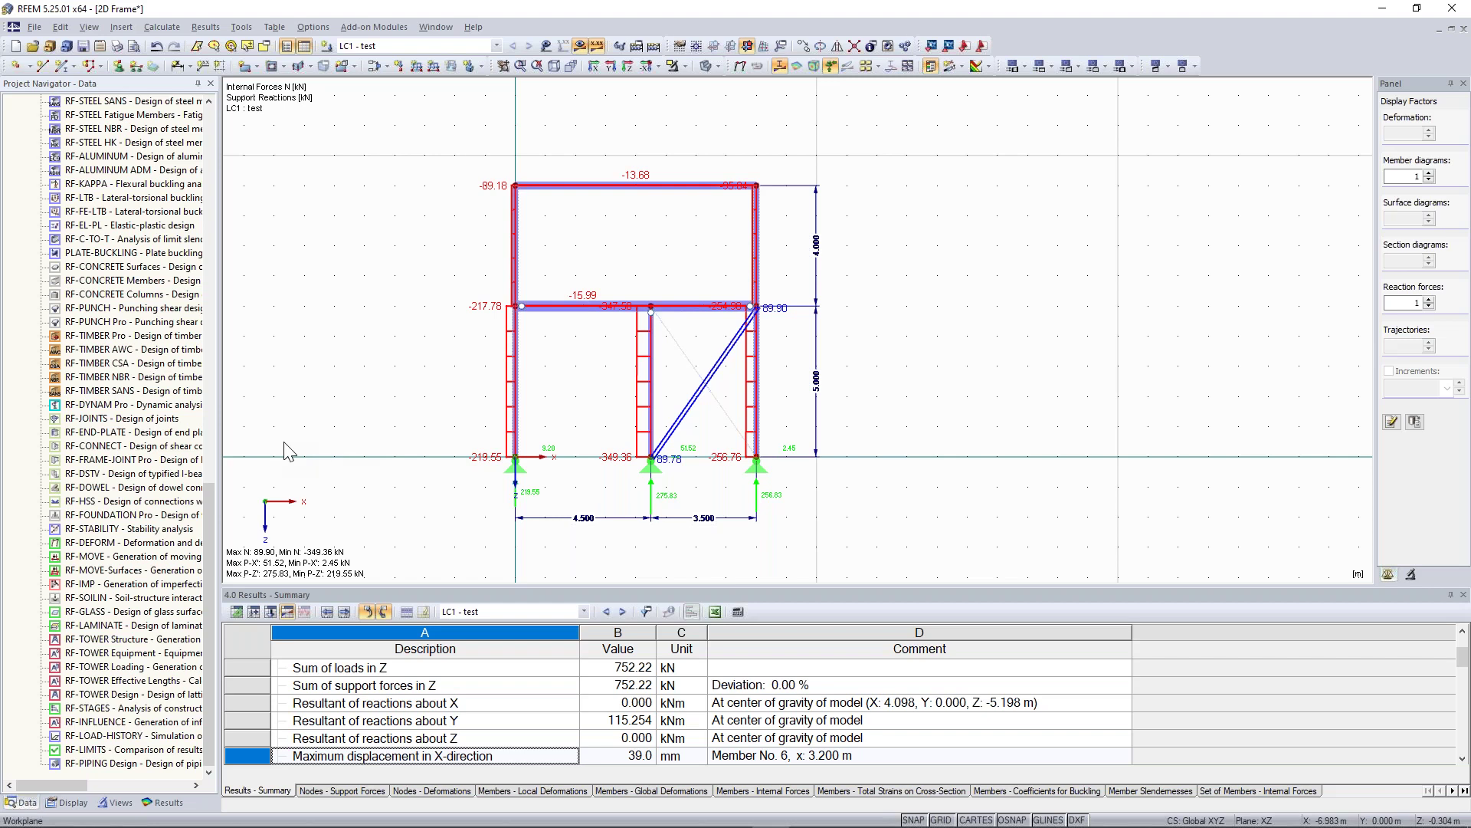
- Start the RF-STABILITY module and agree to activate the FE mesh division for straight members
left_click_drag(713, 403, 1010, 269)
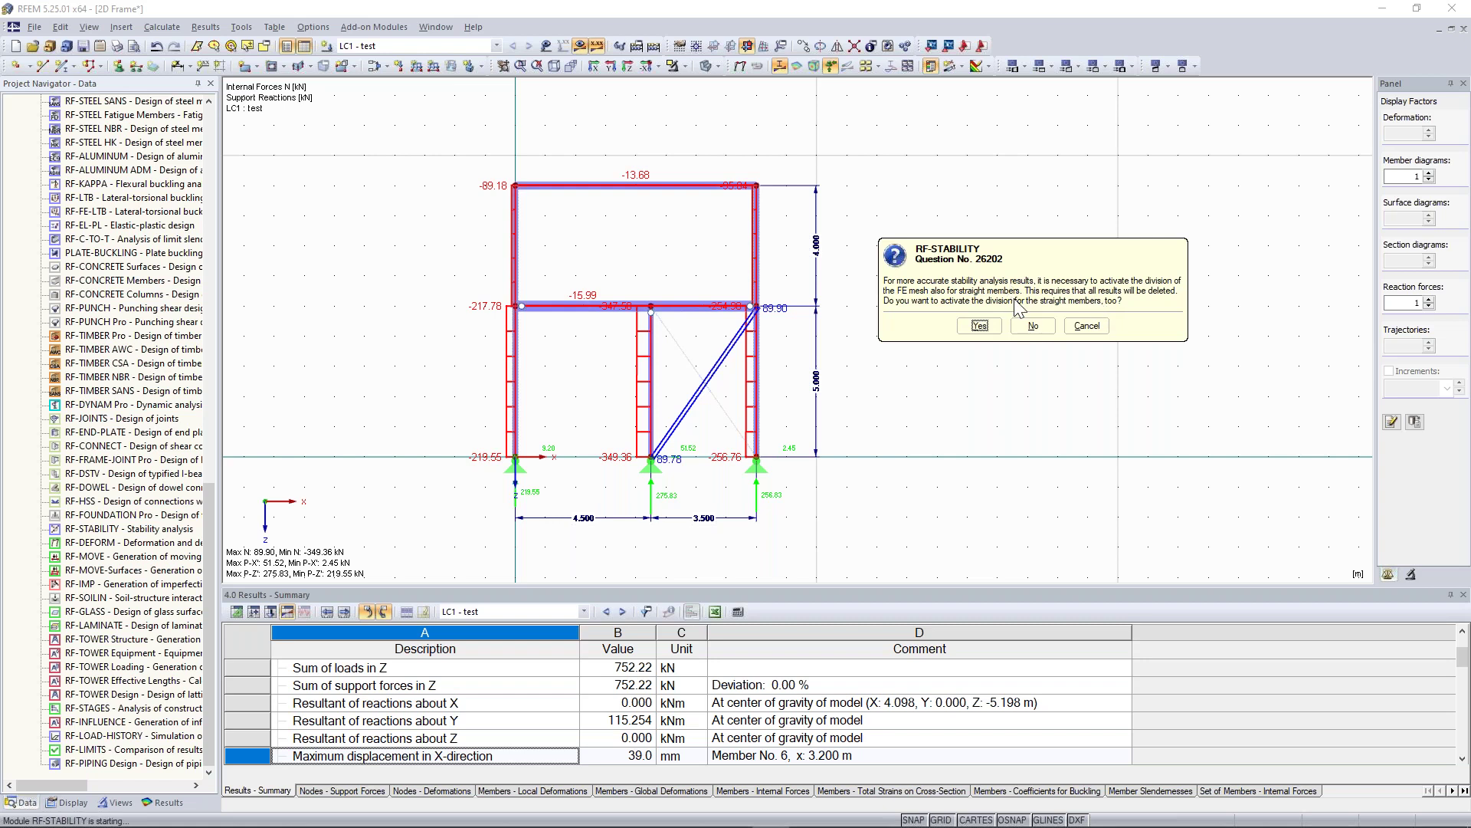
left_click(979, 326)
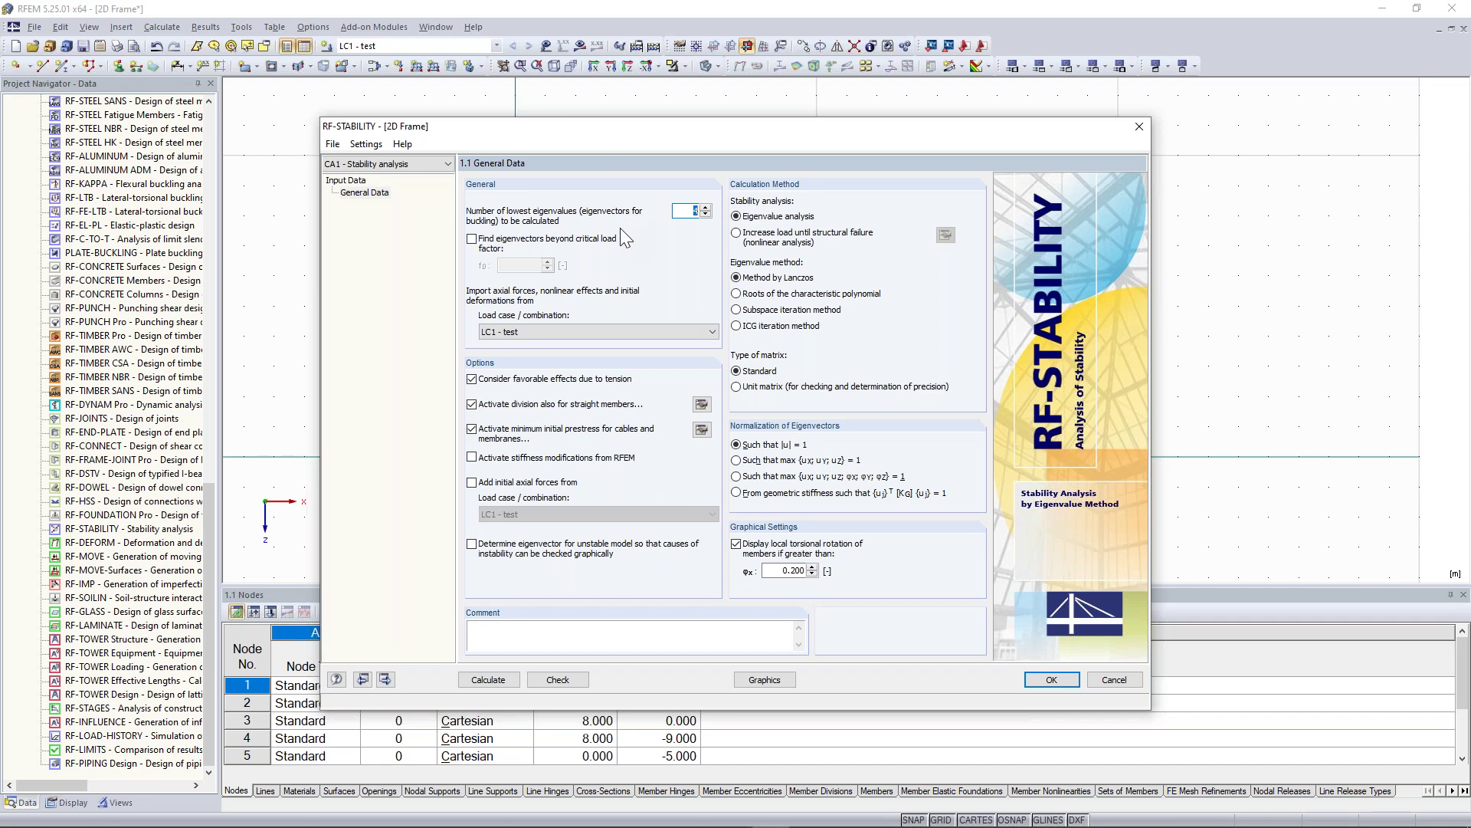
- Keep four lowest eigenvalues and turn off favorable tension effects and the minimum initial prestress for cables and membranes
left_click(689, 210)
left_click(578, 385)
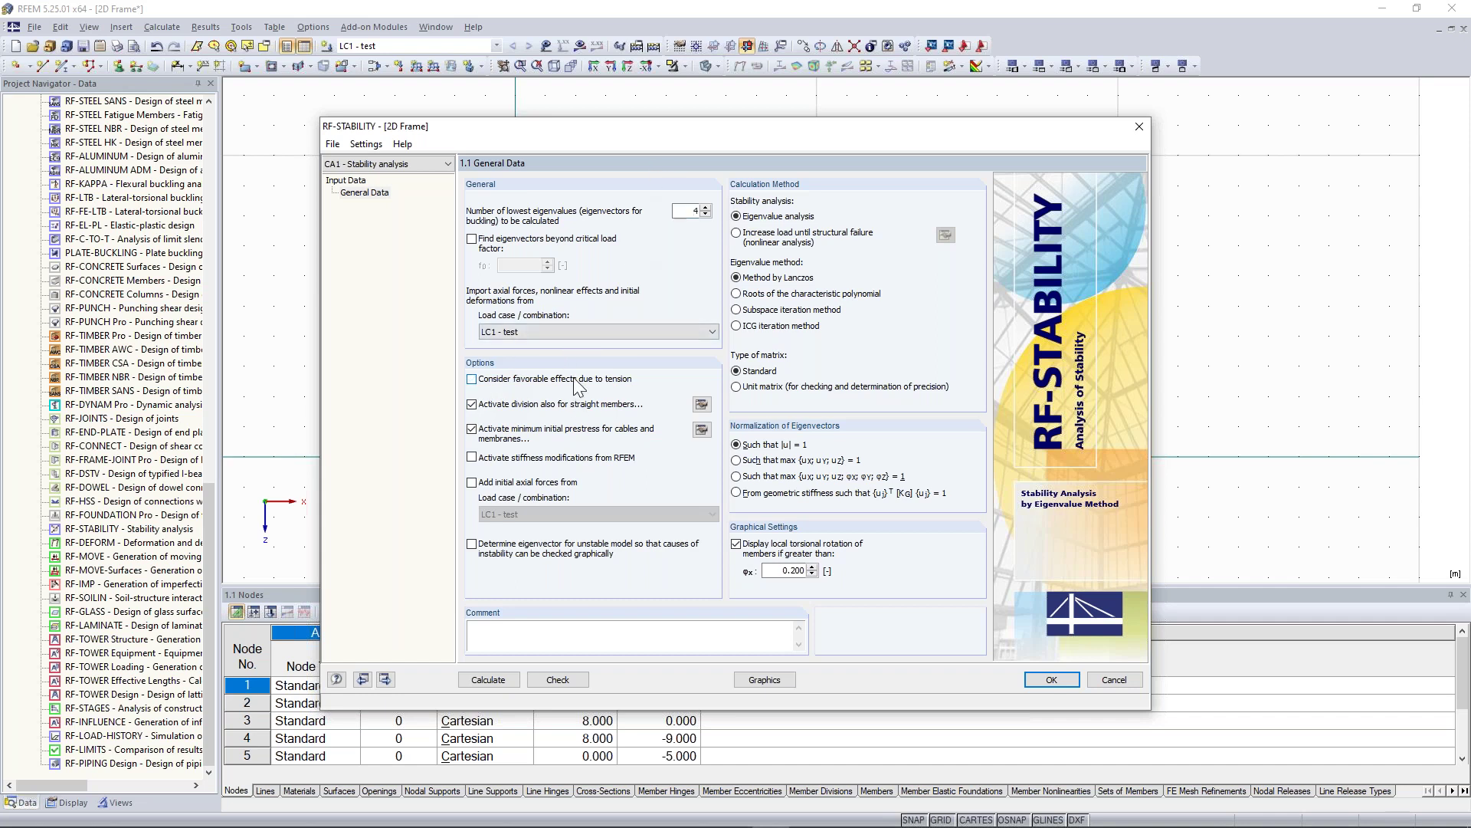
left_click(544, 434)
- Set the minimum number of divisions for straight members to 10 in the FE mesh settings
left_click(701, 404)
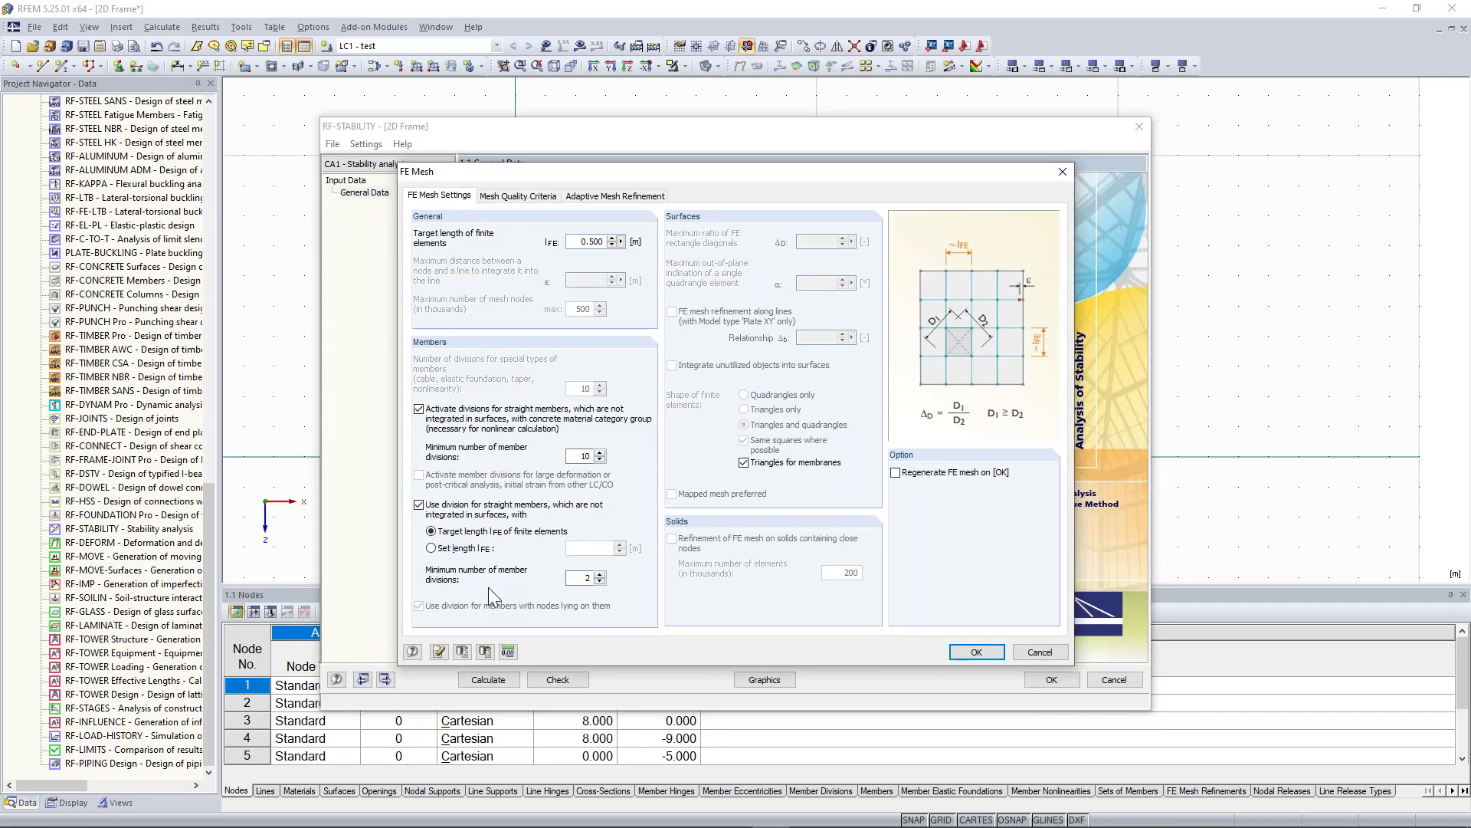
double_click(588, 578)
type("10")
left_click(989, 655)
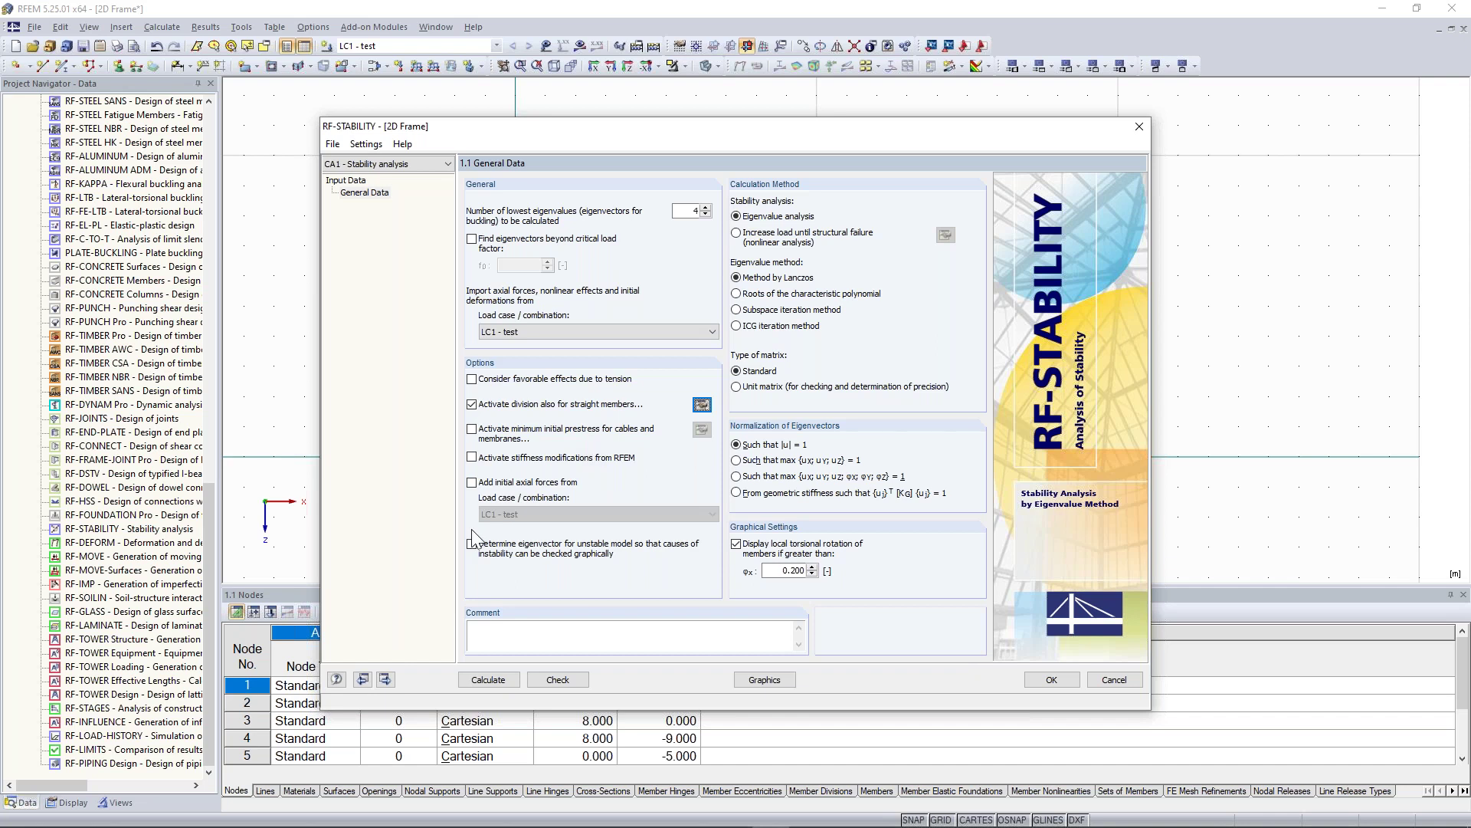
- Run the stability analysis calculation and review the critical load factors of the four eigenvalues
left_click(508, 683)
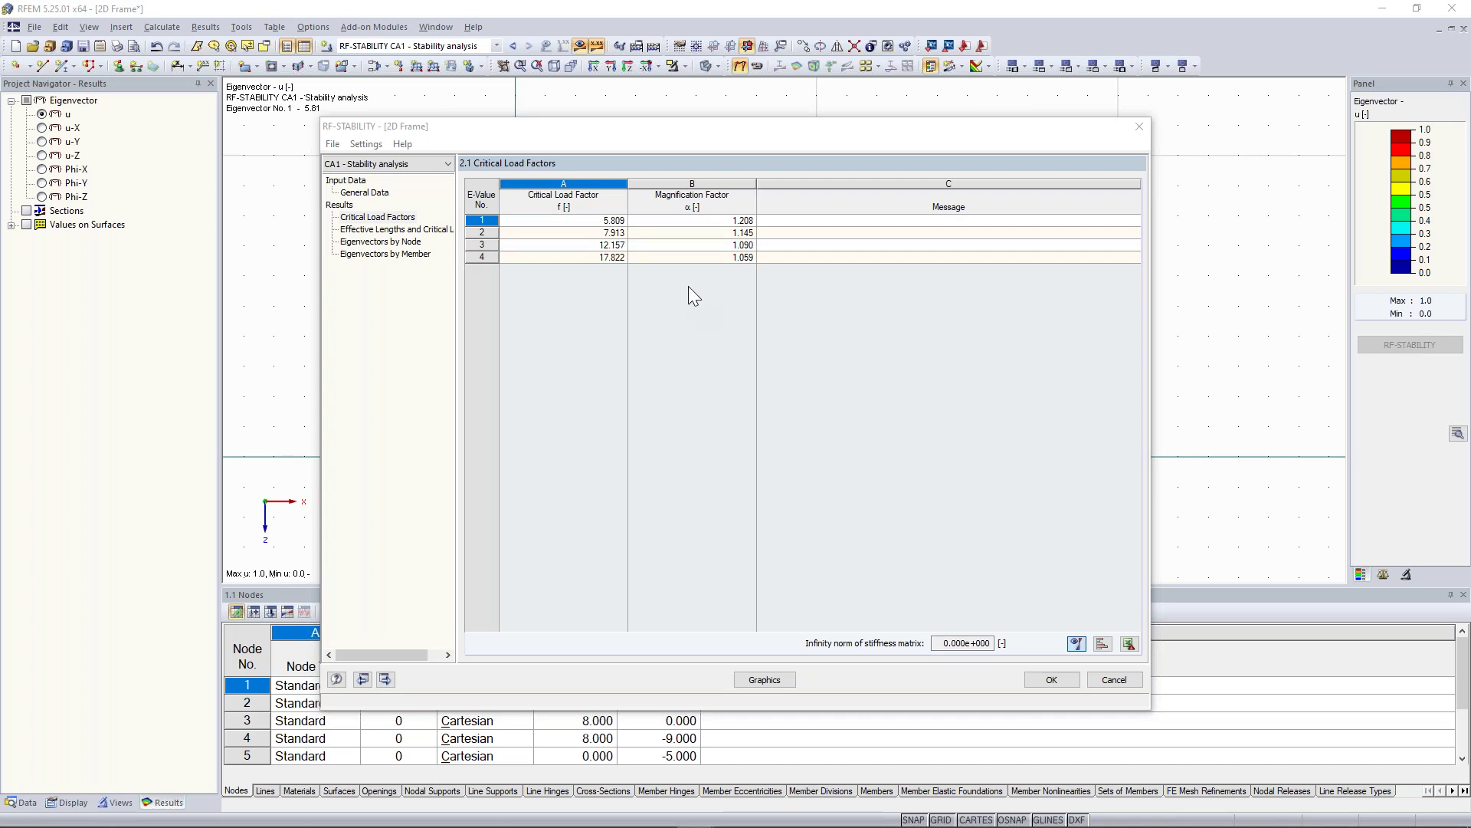
left_click(609, 222)
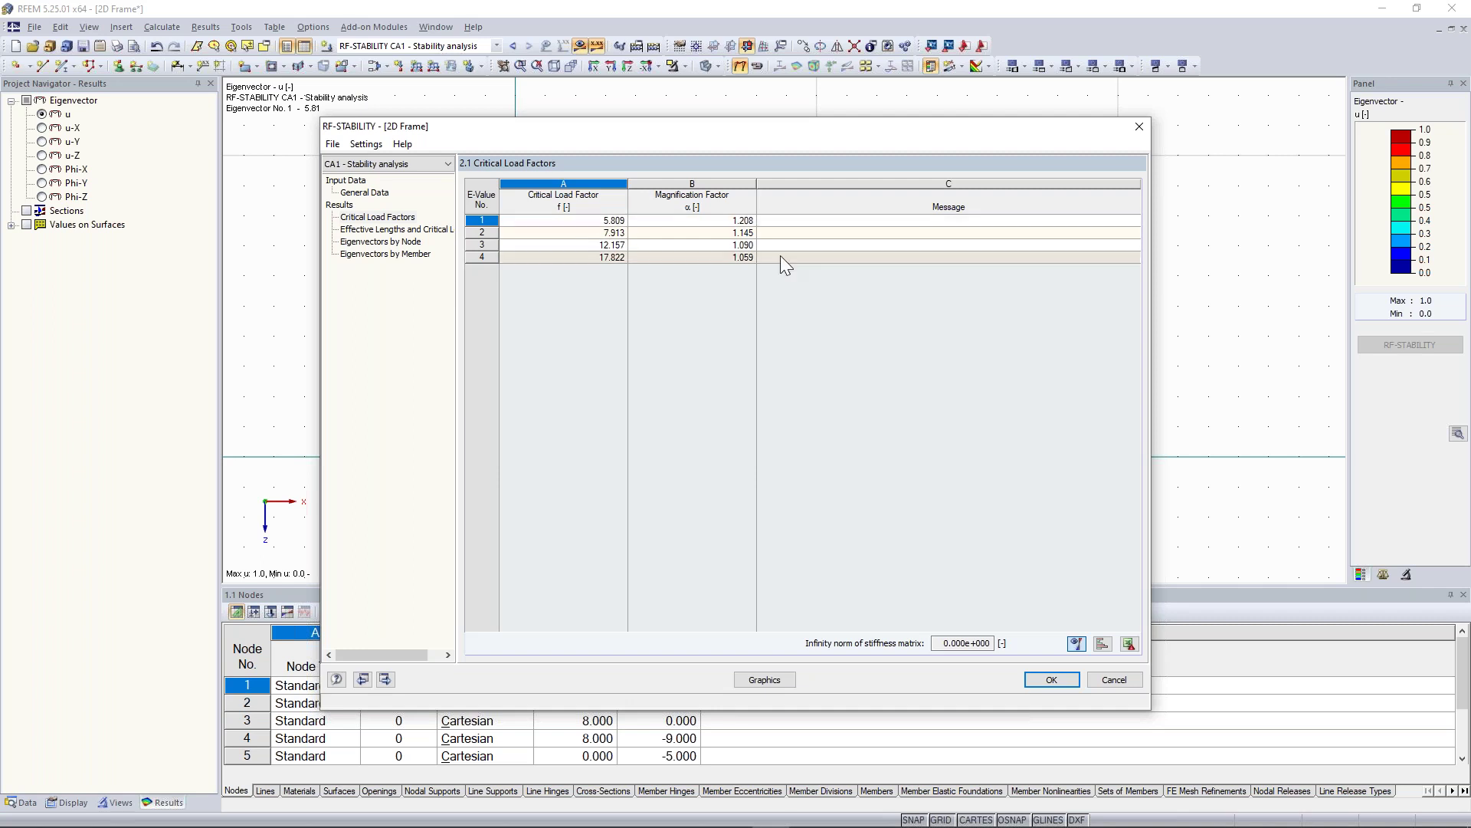
left_click_drag(706, 127, 678, 93)
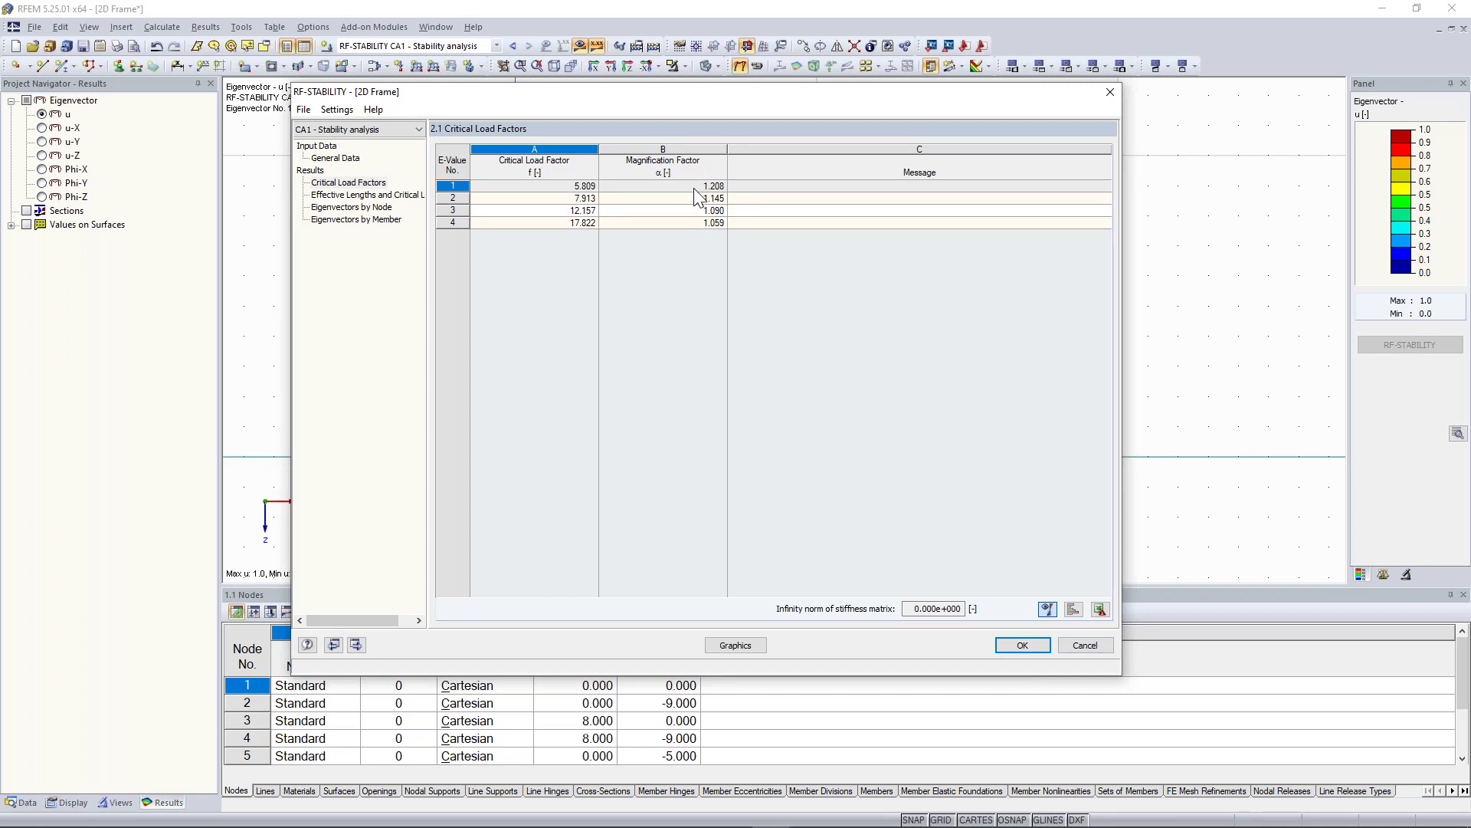
left_click_drag(717, 91, 715, 136)
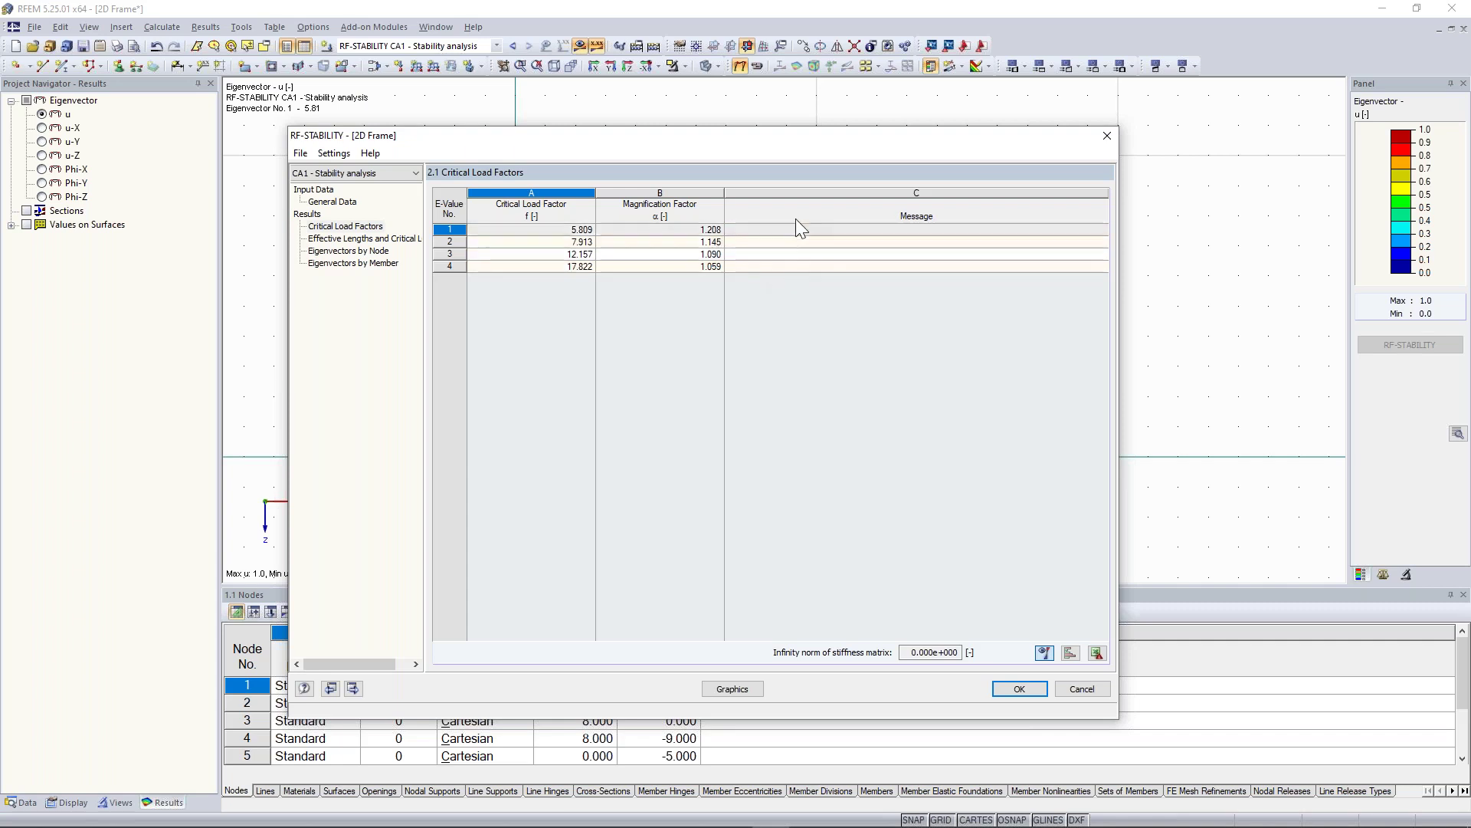
left_click_drag(770, 144, 791, 129)
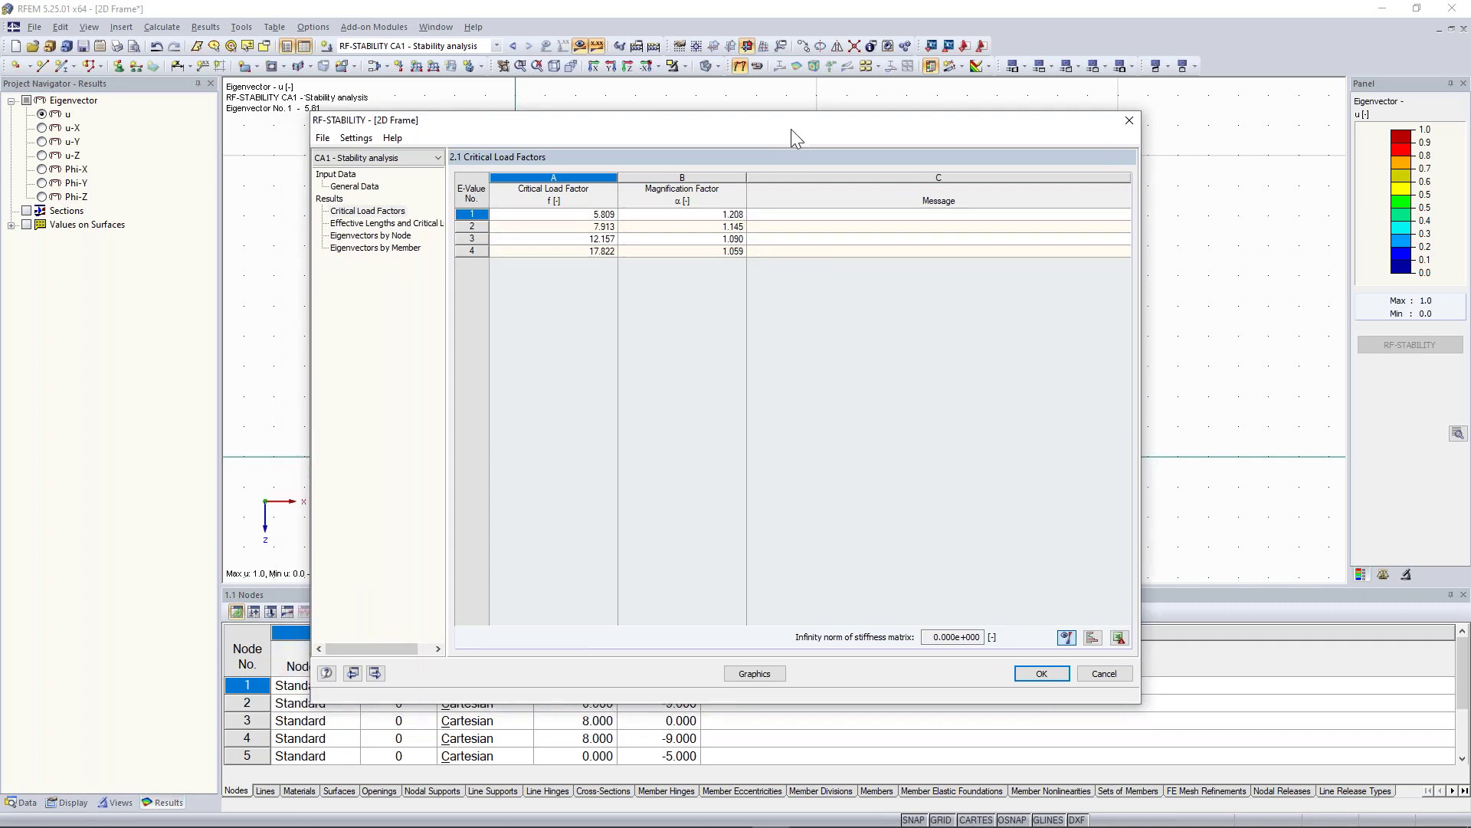
- Examine the effective lengths and critical loads of the members and close the module with its results accepted
left_click(398, 223)
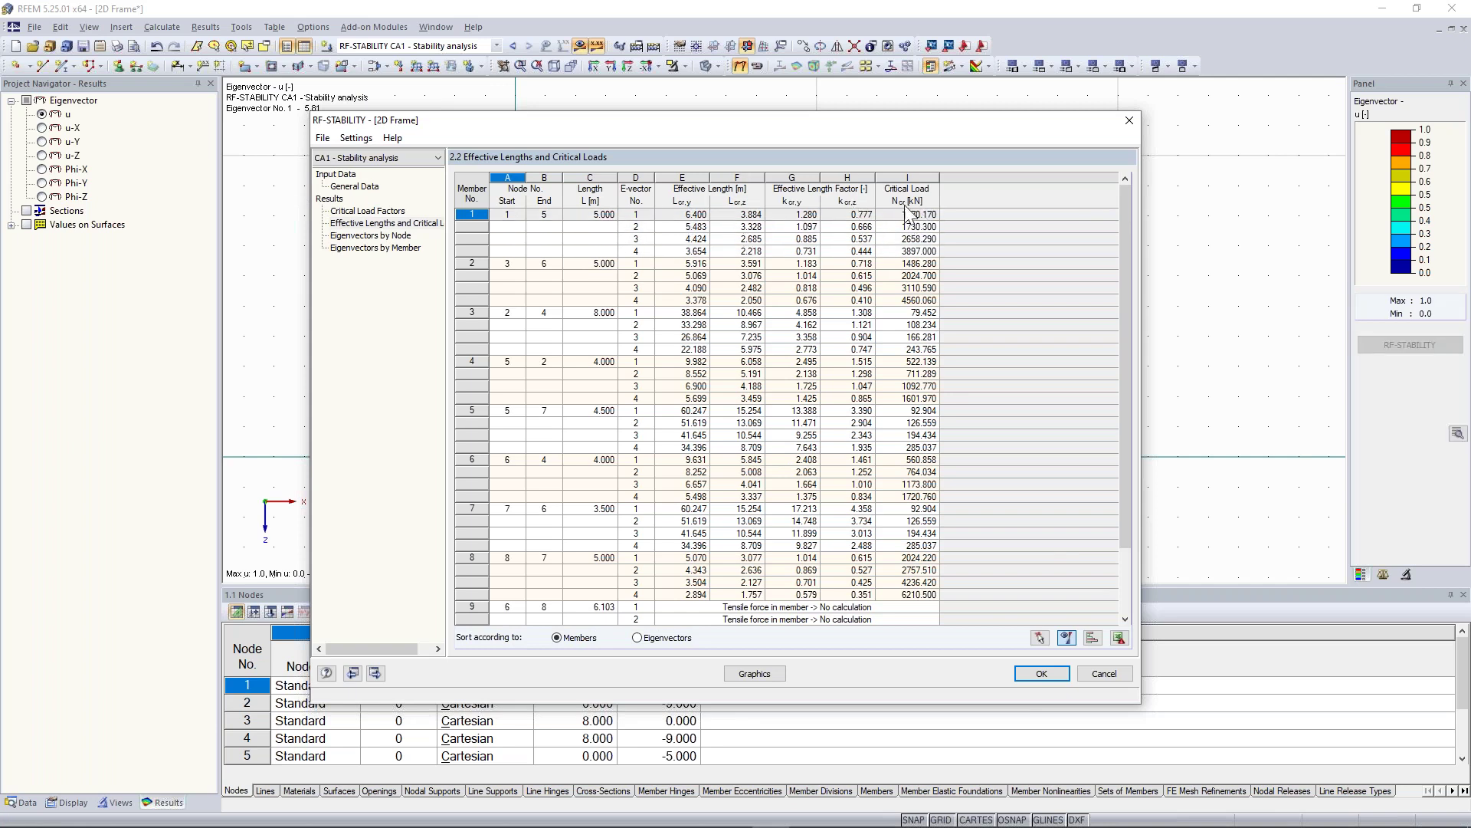
left_click_drag(835, 125, 786, 145)
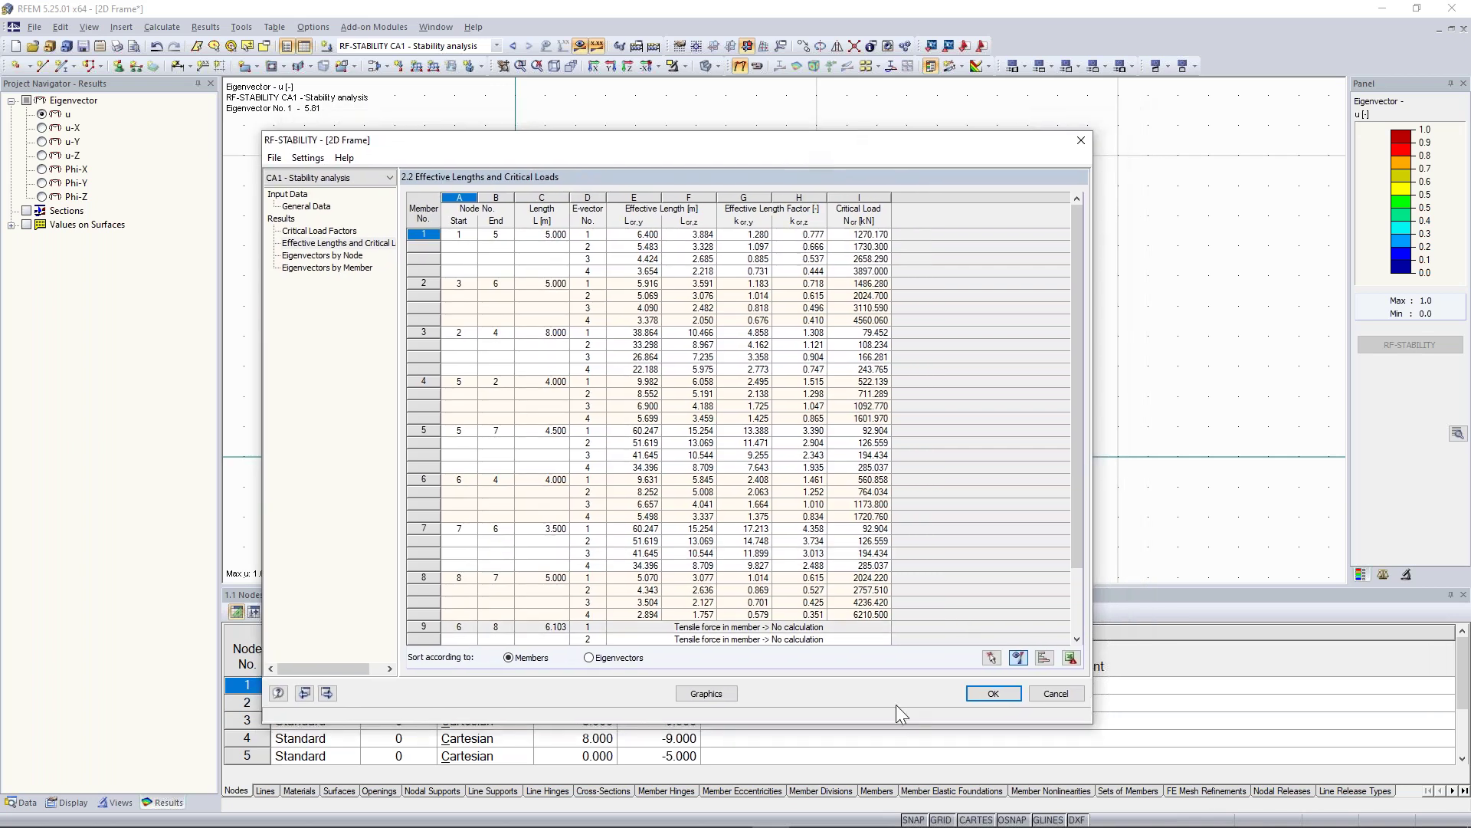
left_click(990, 693)
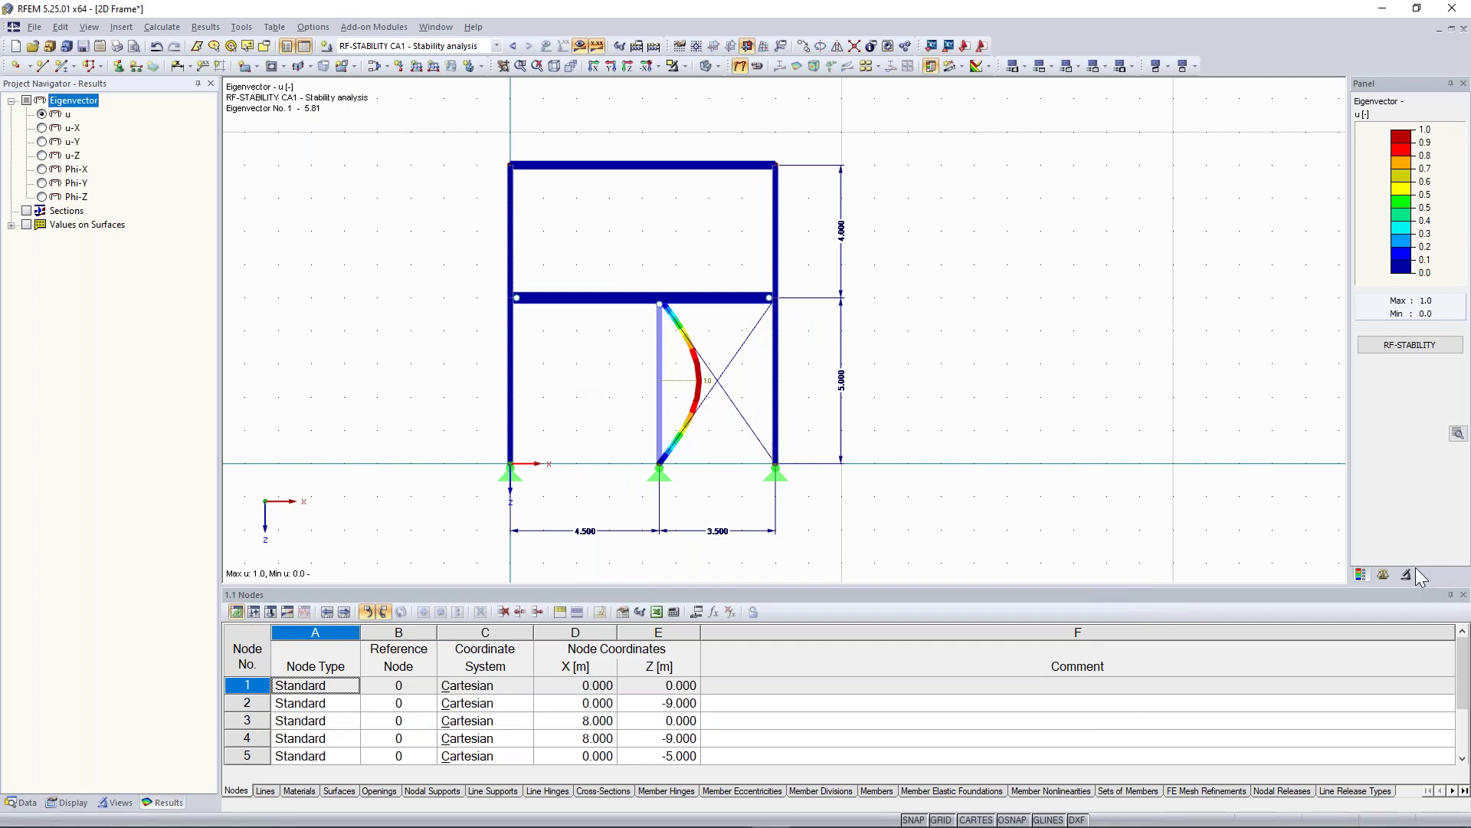
- Show the display factors for the eigenvectors, switch to load case LC1 and view its applied loads with the results hidden
left_click(1383, 575)
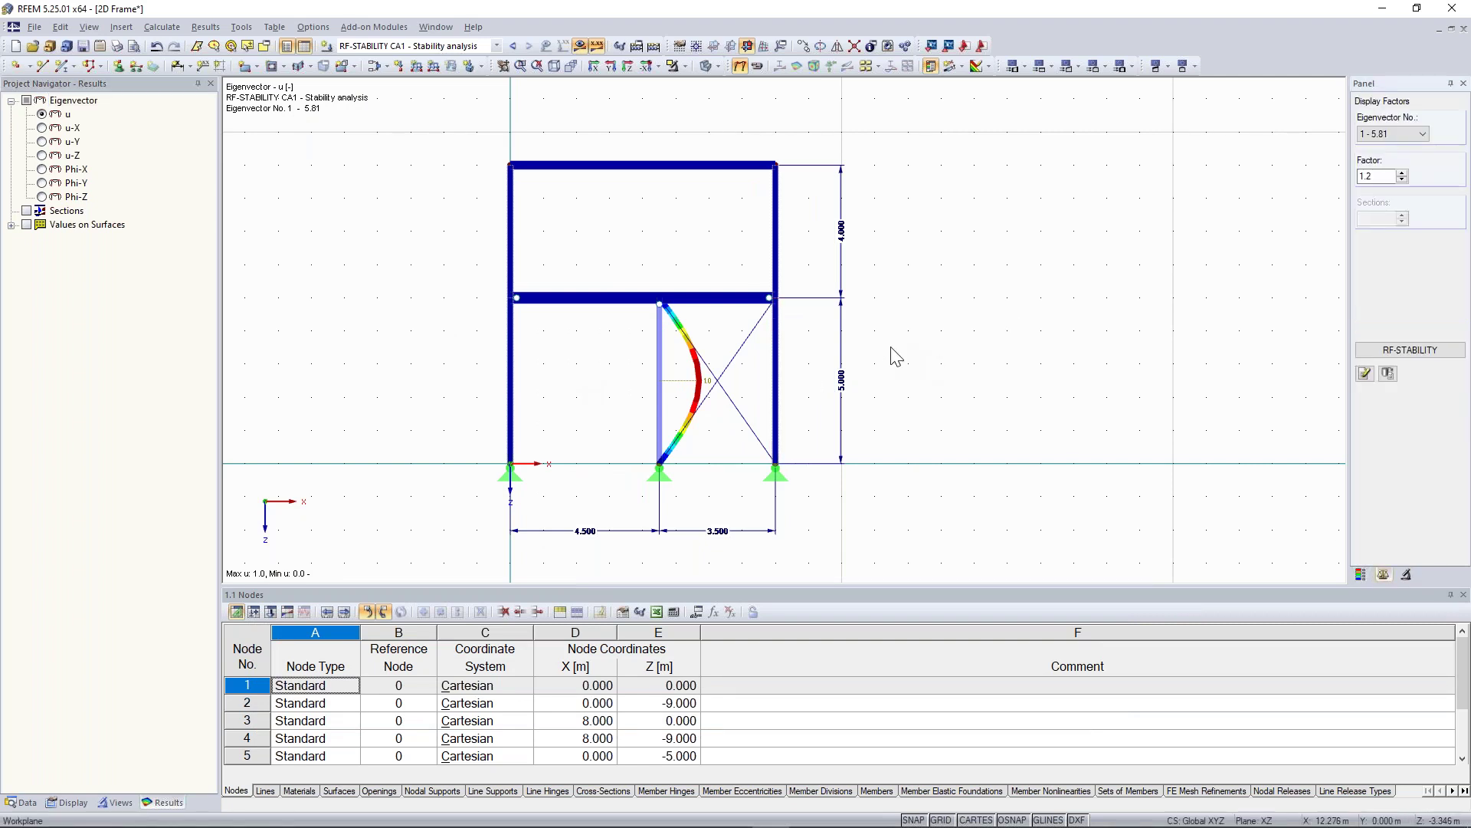
middle_click_drag(912, 343, 987, 342)
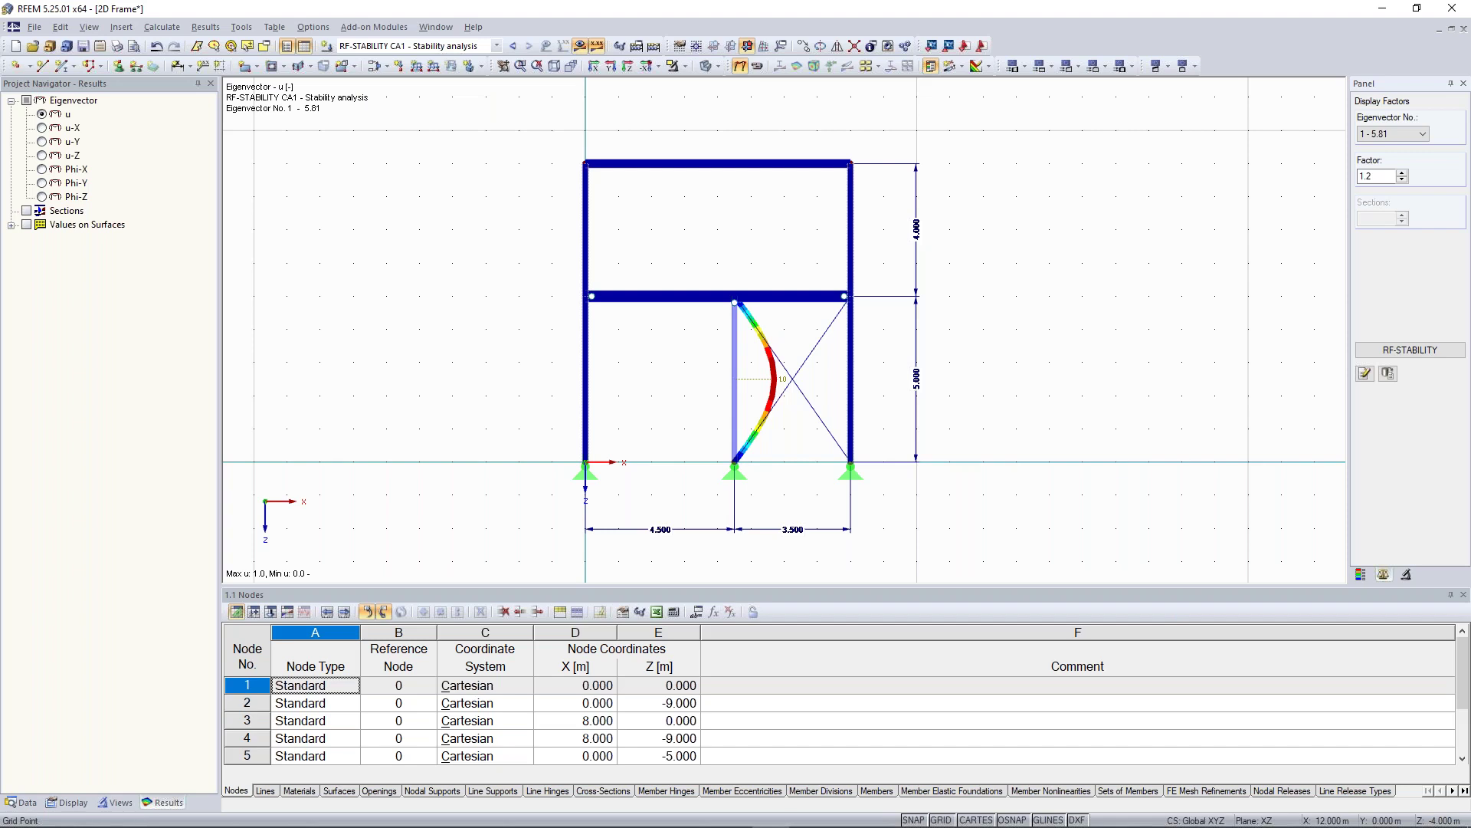
left_click(512, 47)
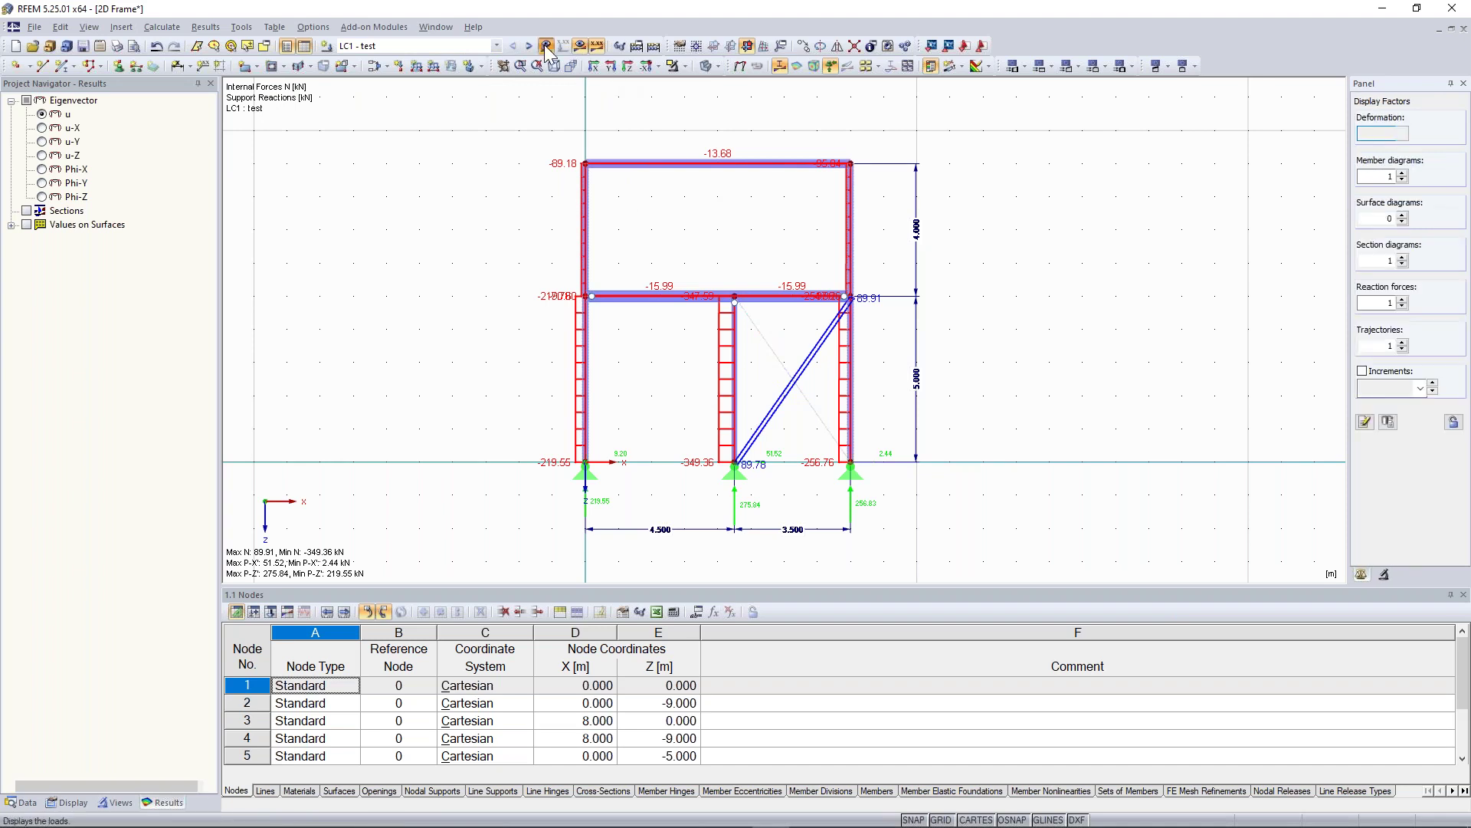
left_click(545, 45)
left_click(572, 50)
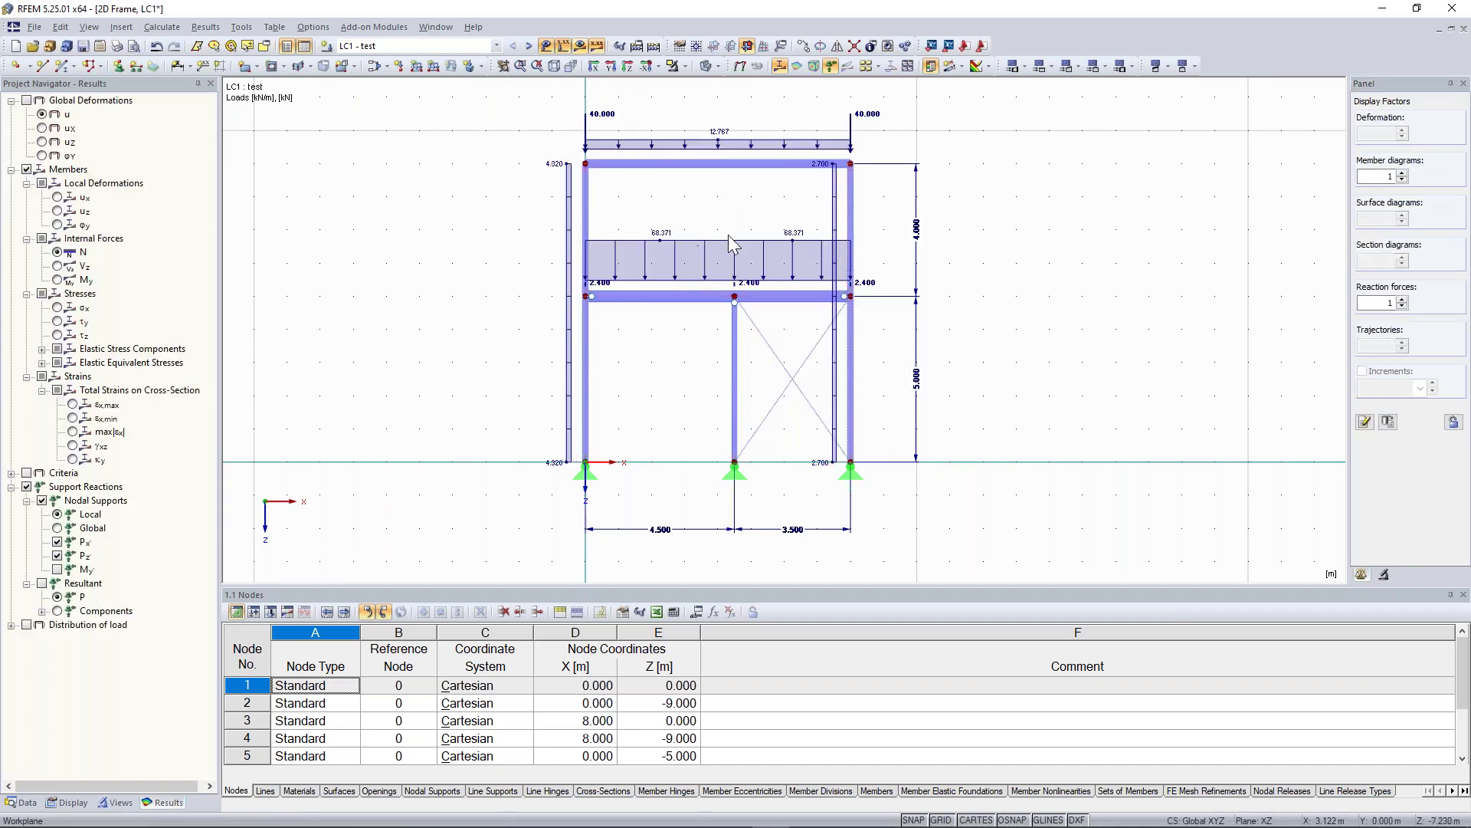
- Return to the RF-STABILITY results, step through the higher eigenvectors' buckling shapes and go back to eigenvector 1
left_click(529, 48)
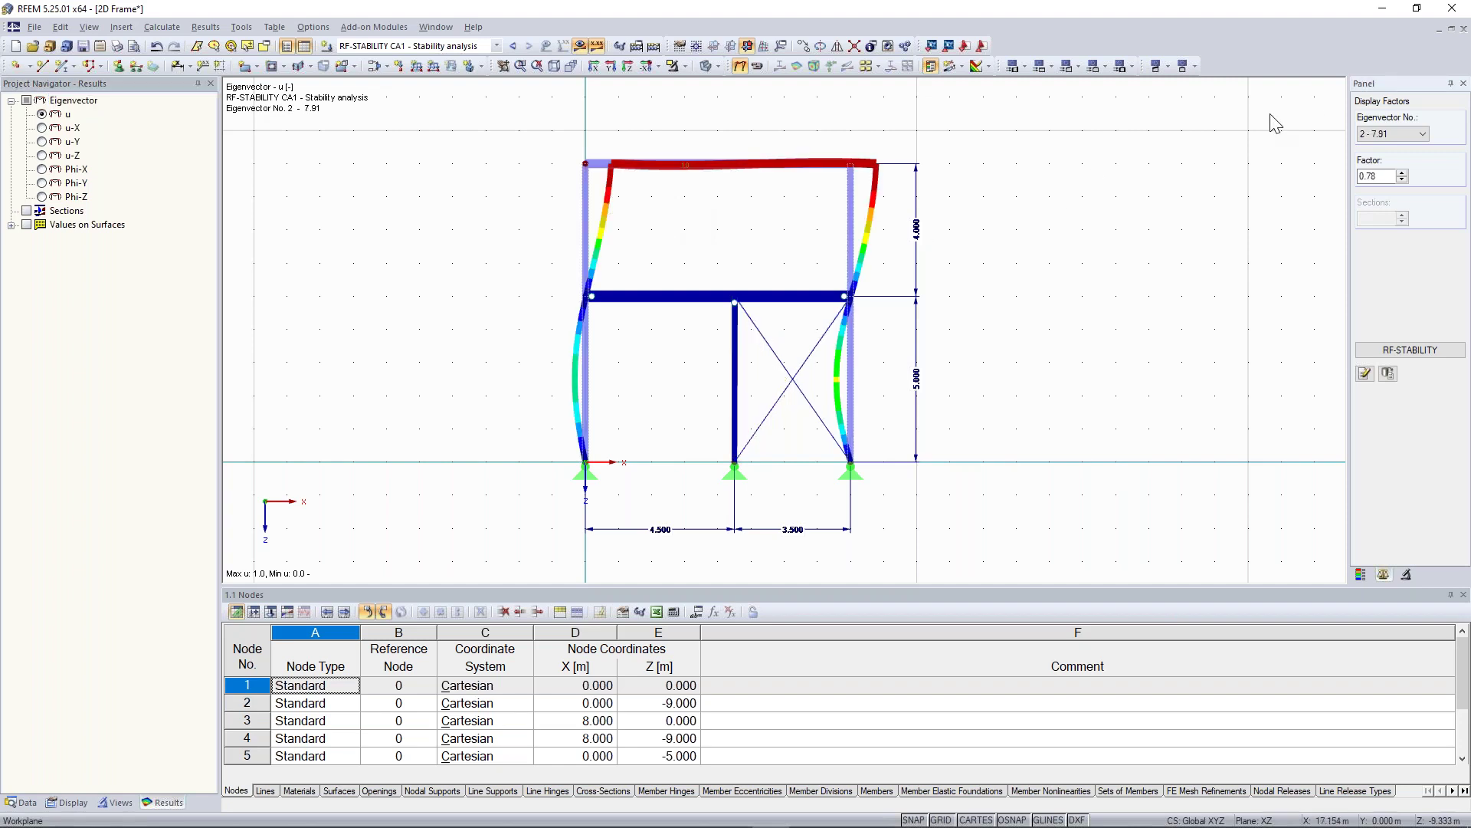
left_click(1409, 146)
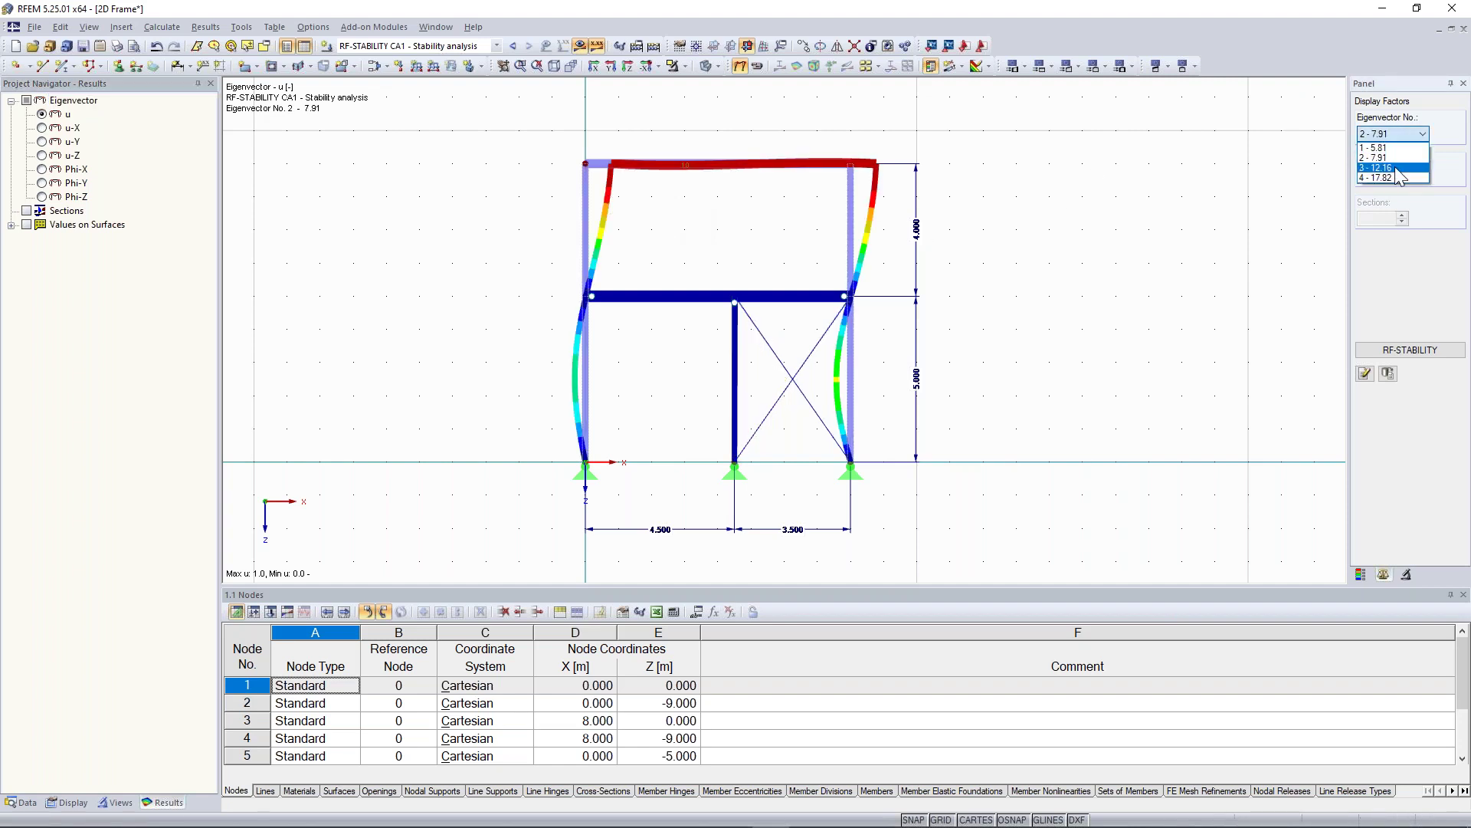
left_click(1399, 160)
left_click(1384, 177)
left_click(1408, 134)
left_click(1387, 147)
- Examine the first buckling shape closely at the middle column between the base and the lower beam
scroll(1051, 335, "down", 2)
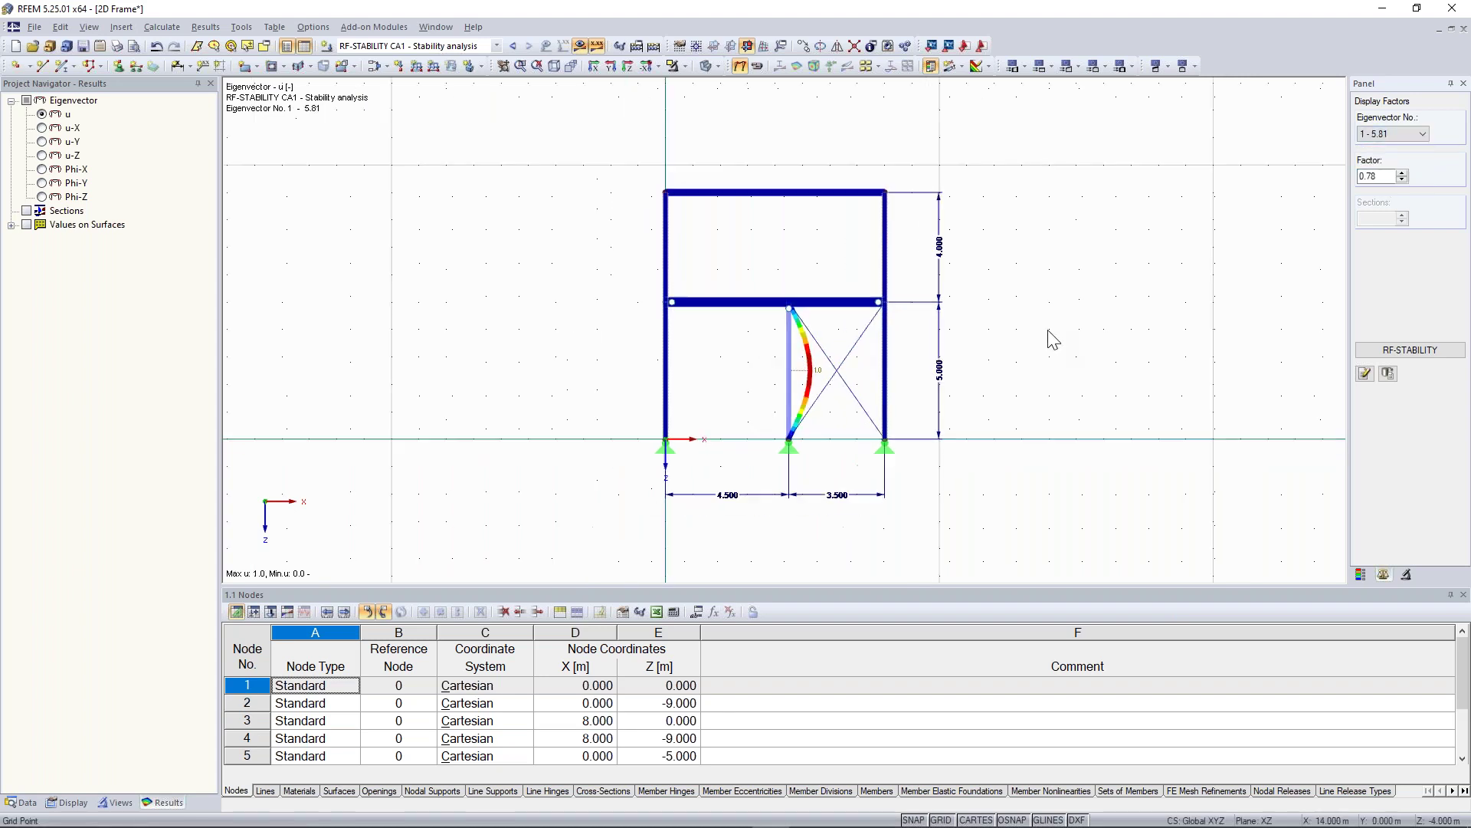
scroll(1045, 337, "up", 2)
scroll(1038, 335, "up", 1)
middle_click_drag(986, 286, 1082, 284)
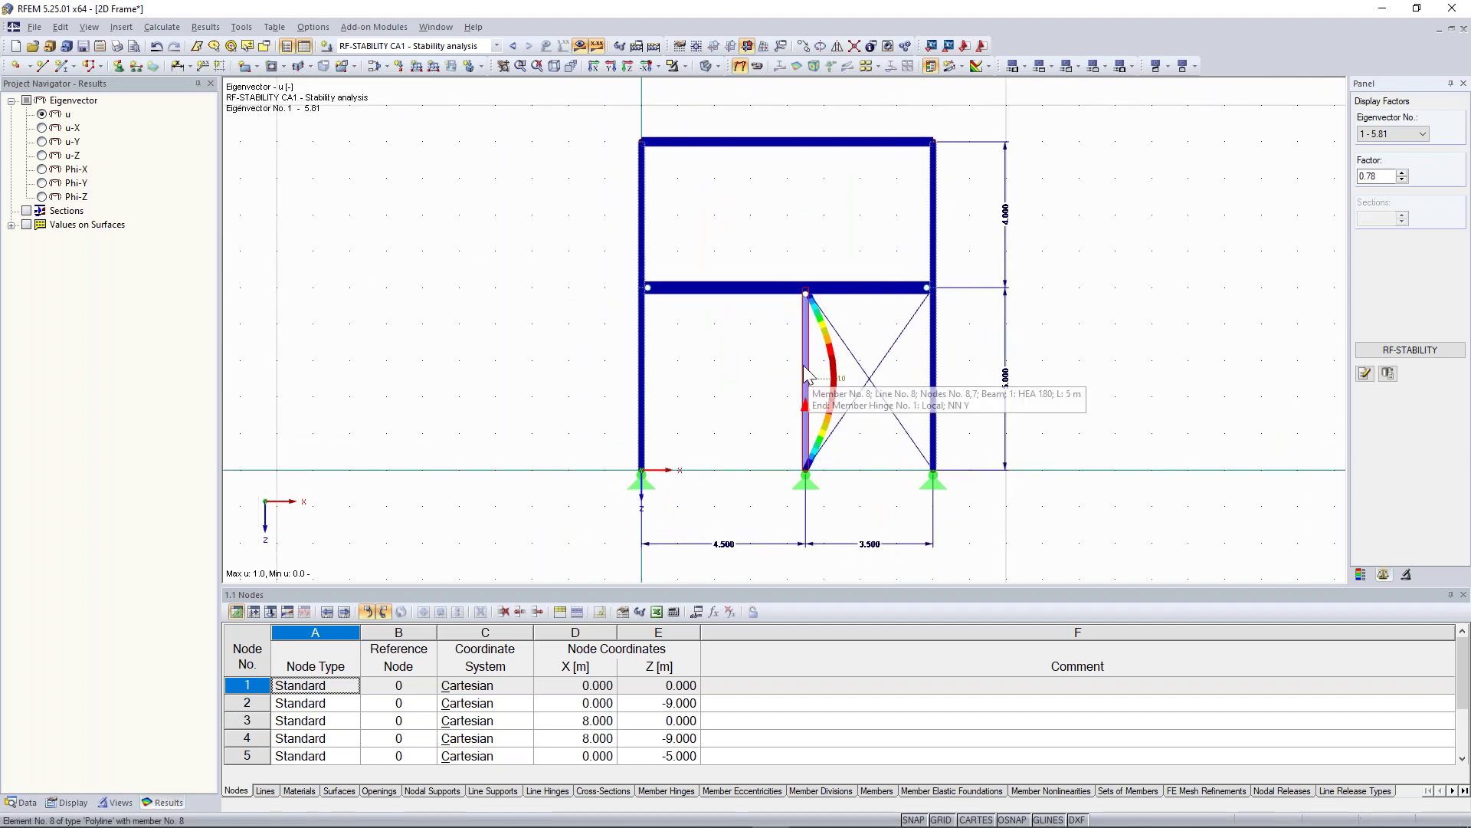
scroll(802, 365, "up", 1)
scroll(778, 360, "down", 1)
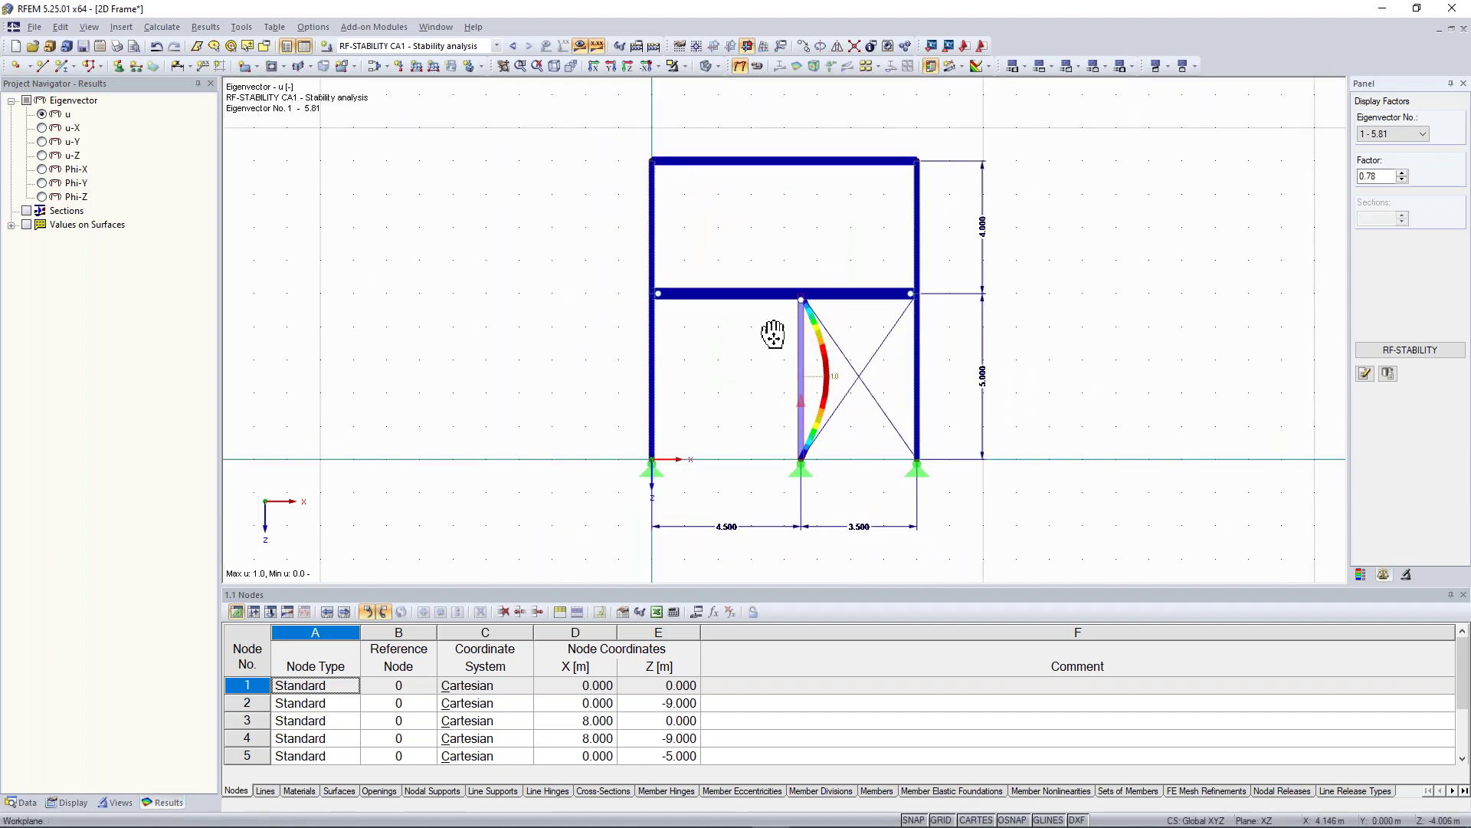
scroll(759, 351, "up", 2)
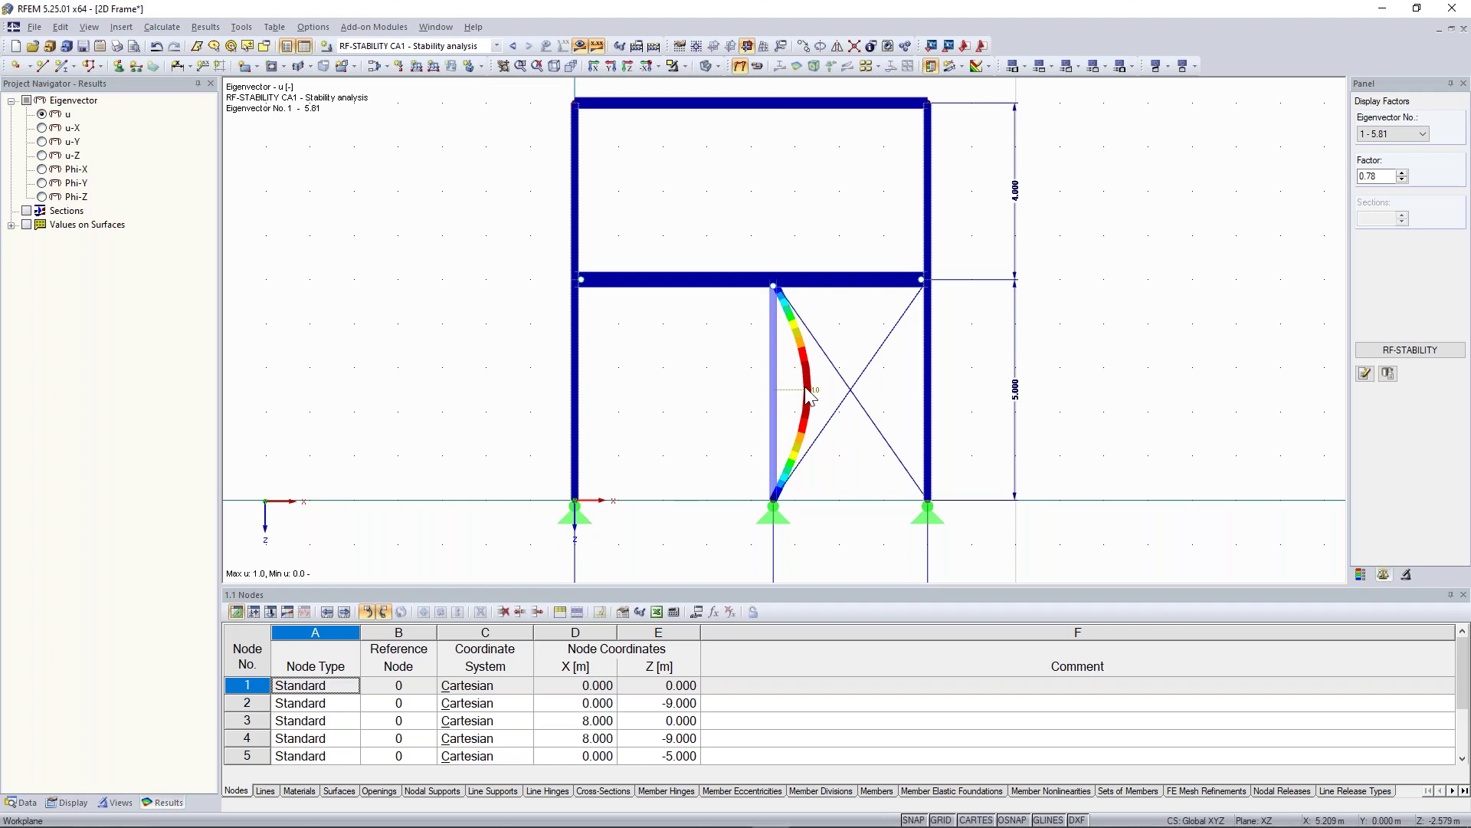
- Reopen the RF-STABILITY results, check the effective lengths and critical load of member 8 for eigenvector 1, and close the module
left_click(1410, 350)
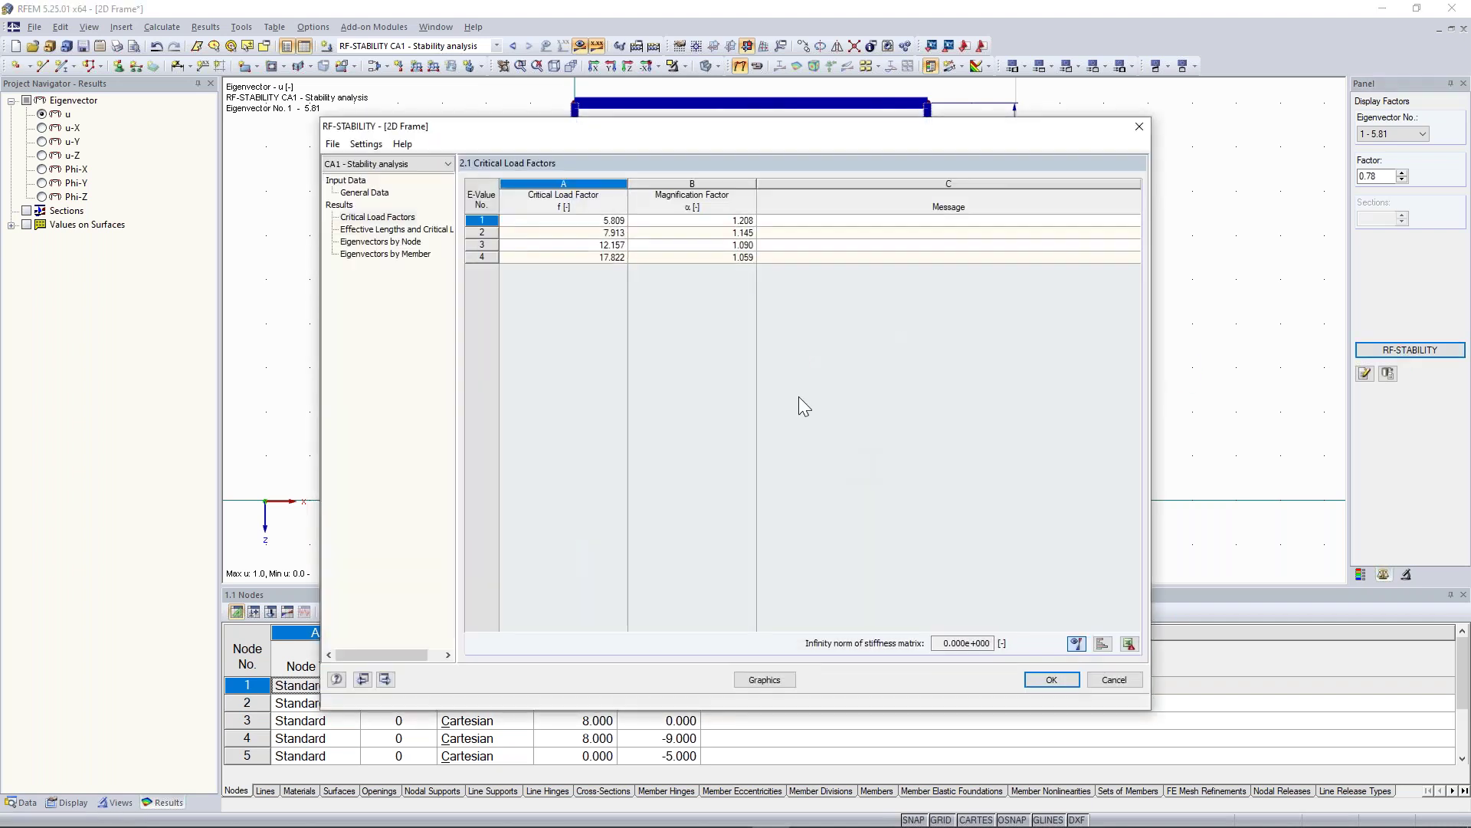
left_click(398, 229)
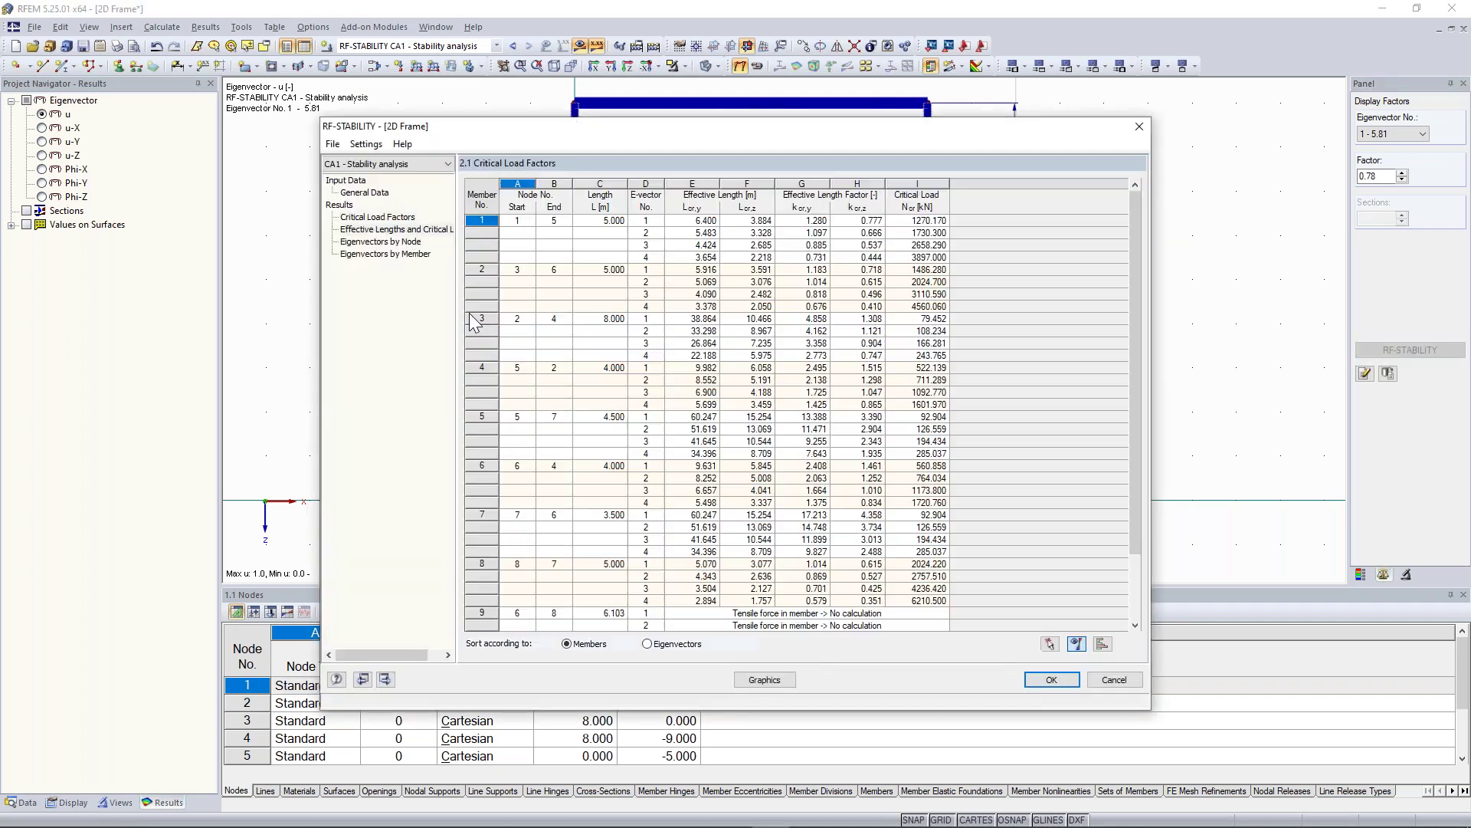
left_click_drag(1136, 320, 1134, 359)
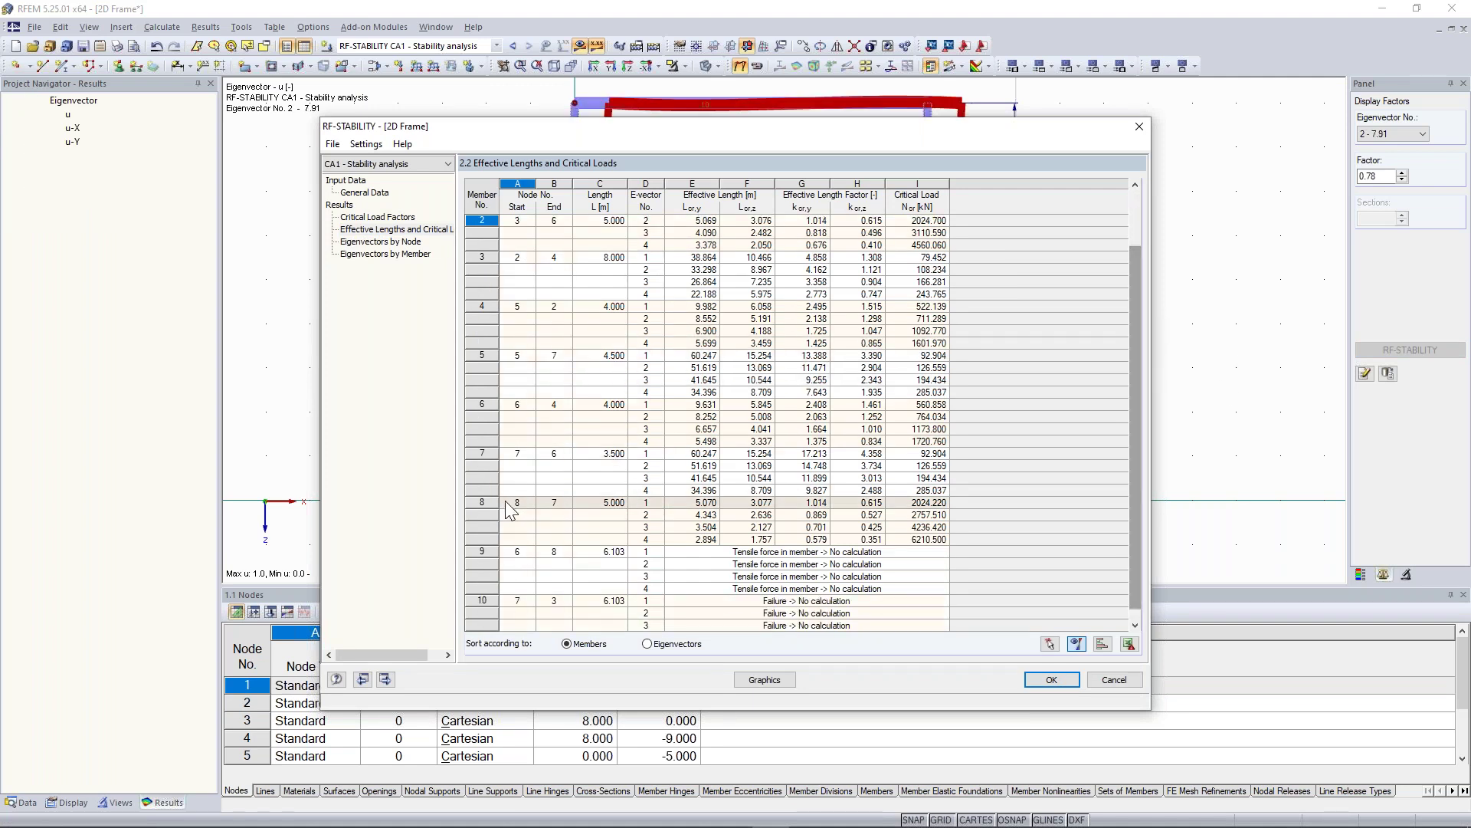
left_click(646, 503)
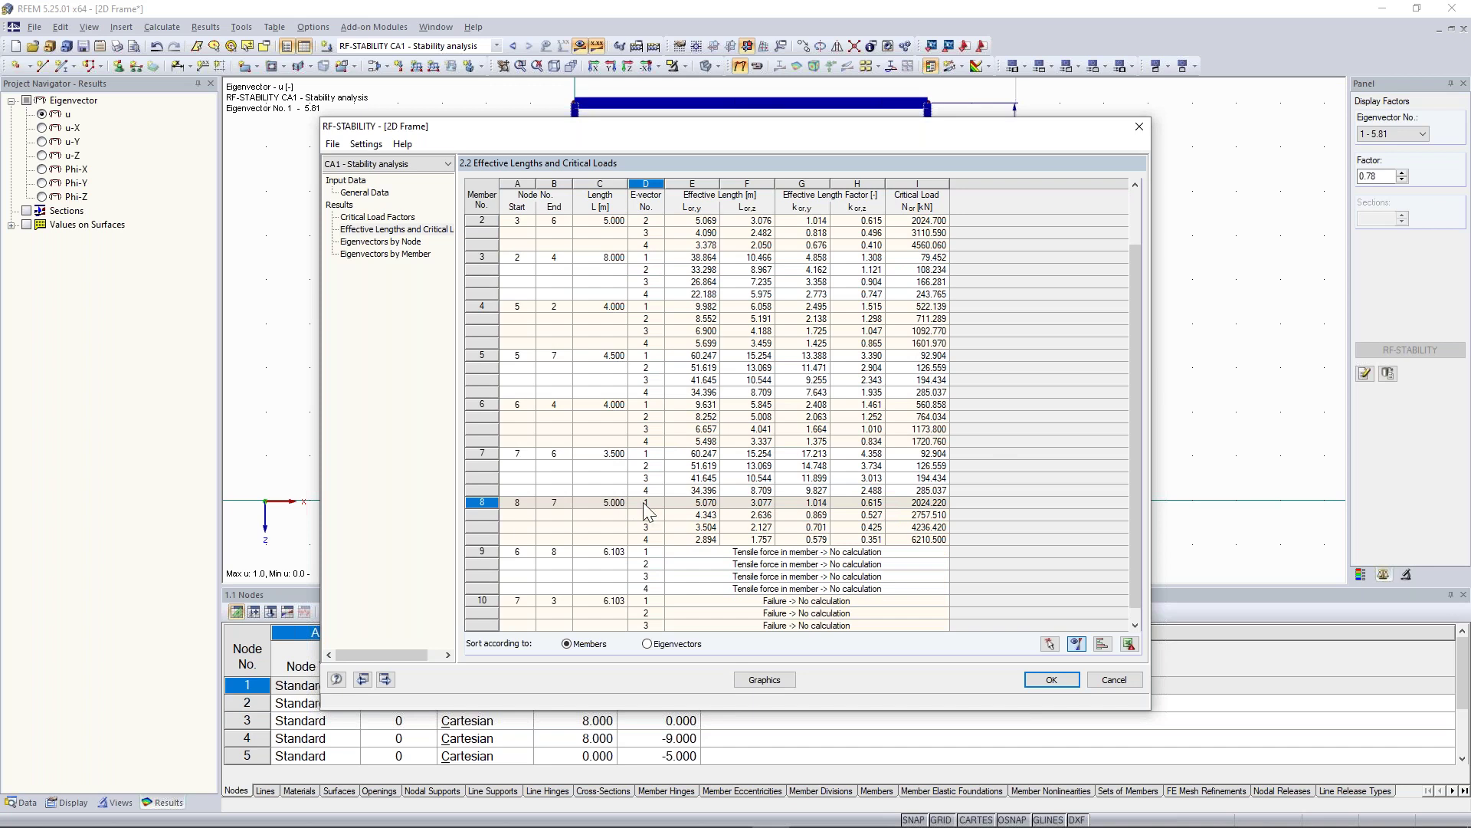
left_click(920, 503)
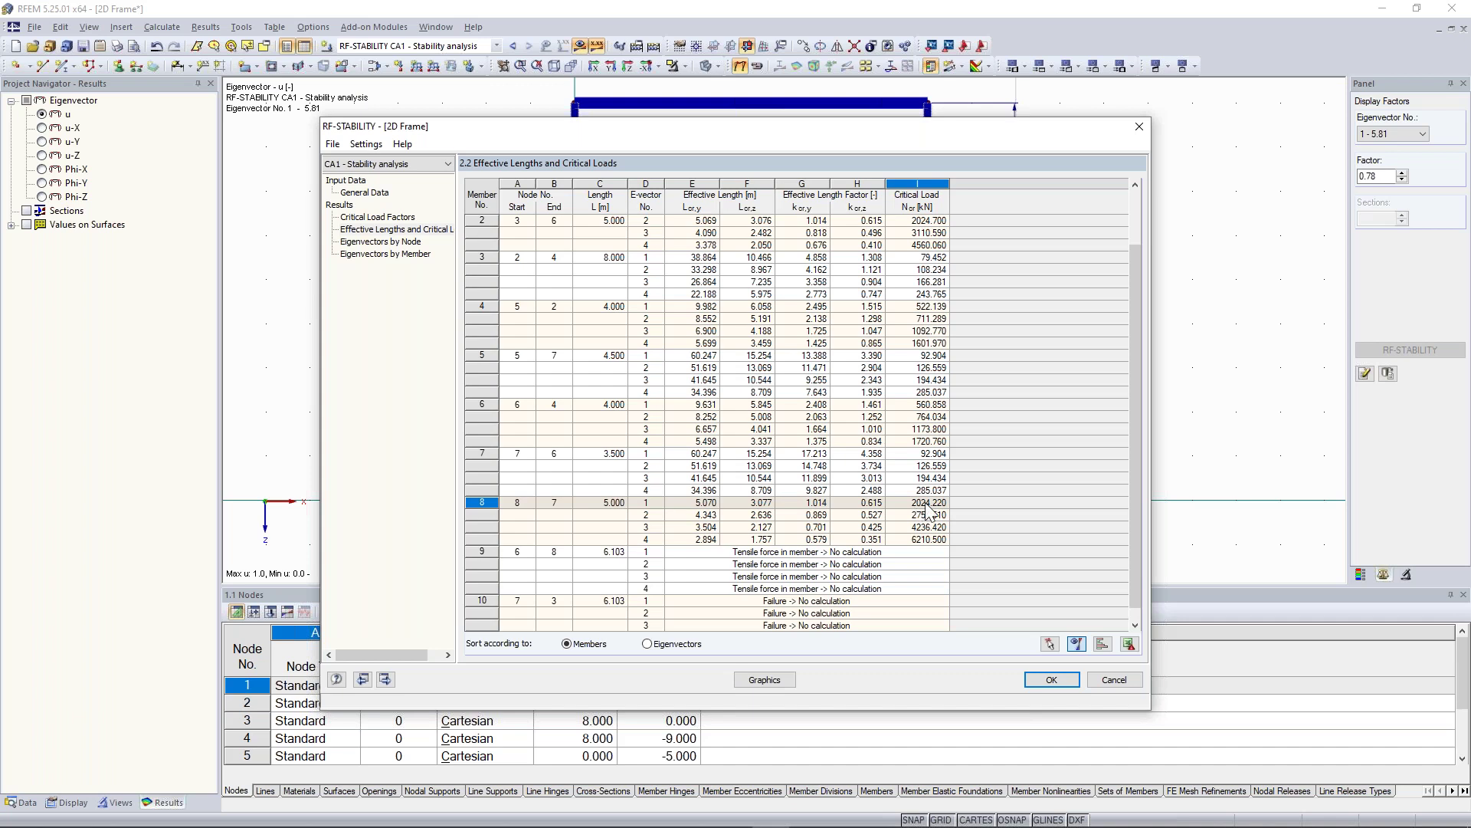
left_click_drag(927, 155, 798, 140)
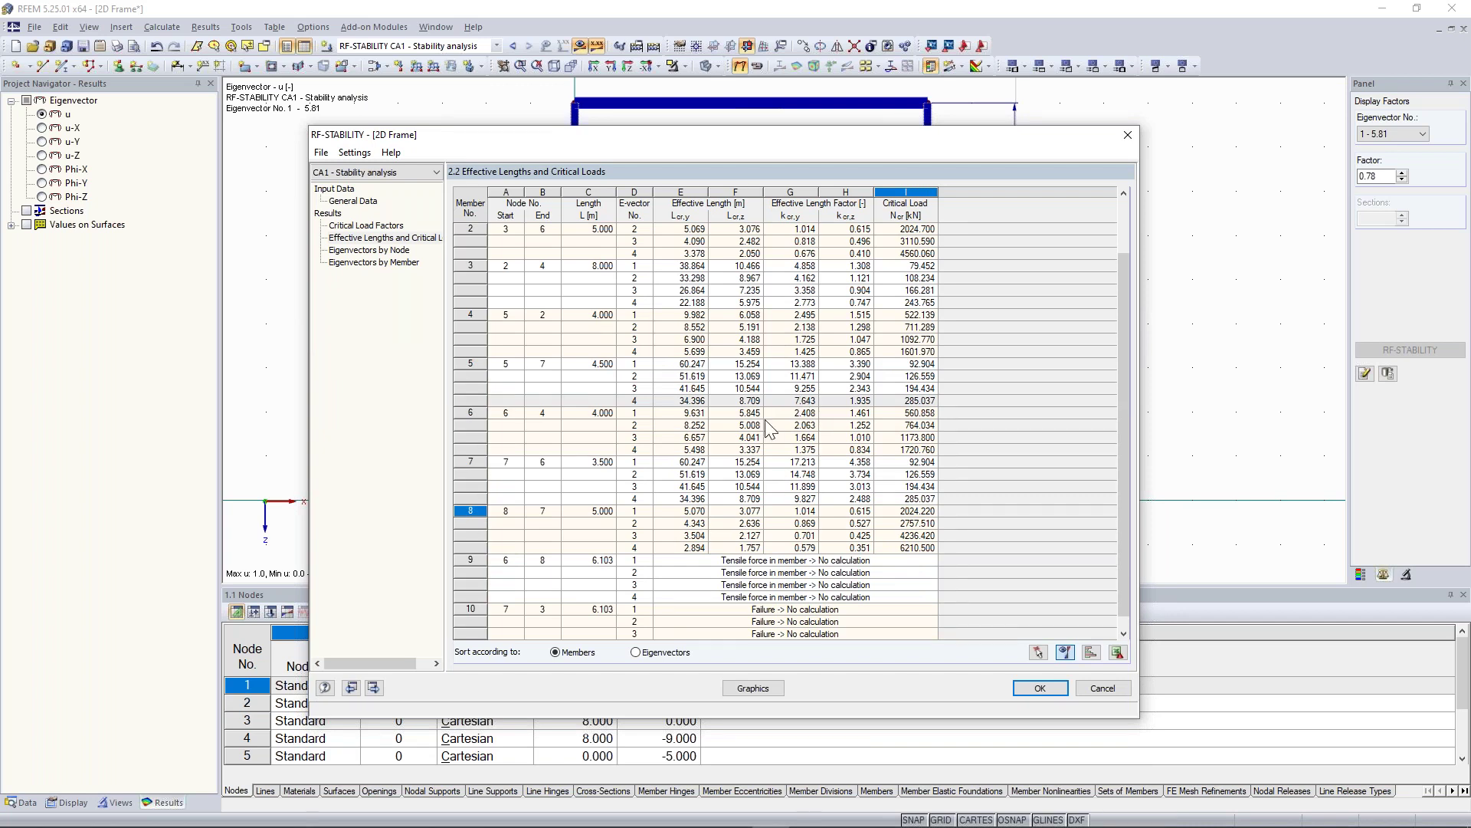
left_click(1127, 135)
scroll(693, 364, "down", 1)
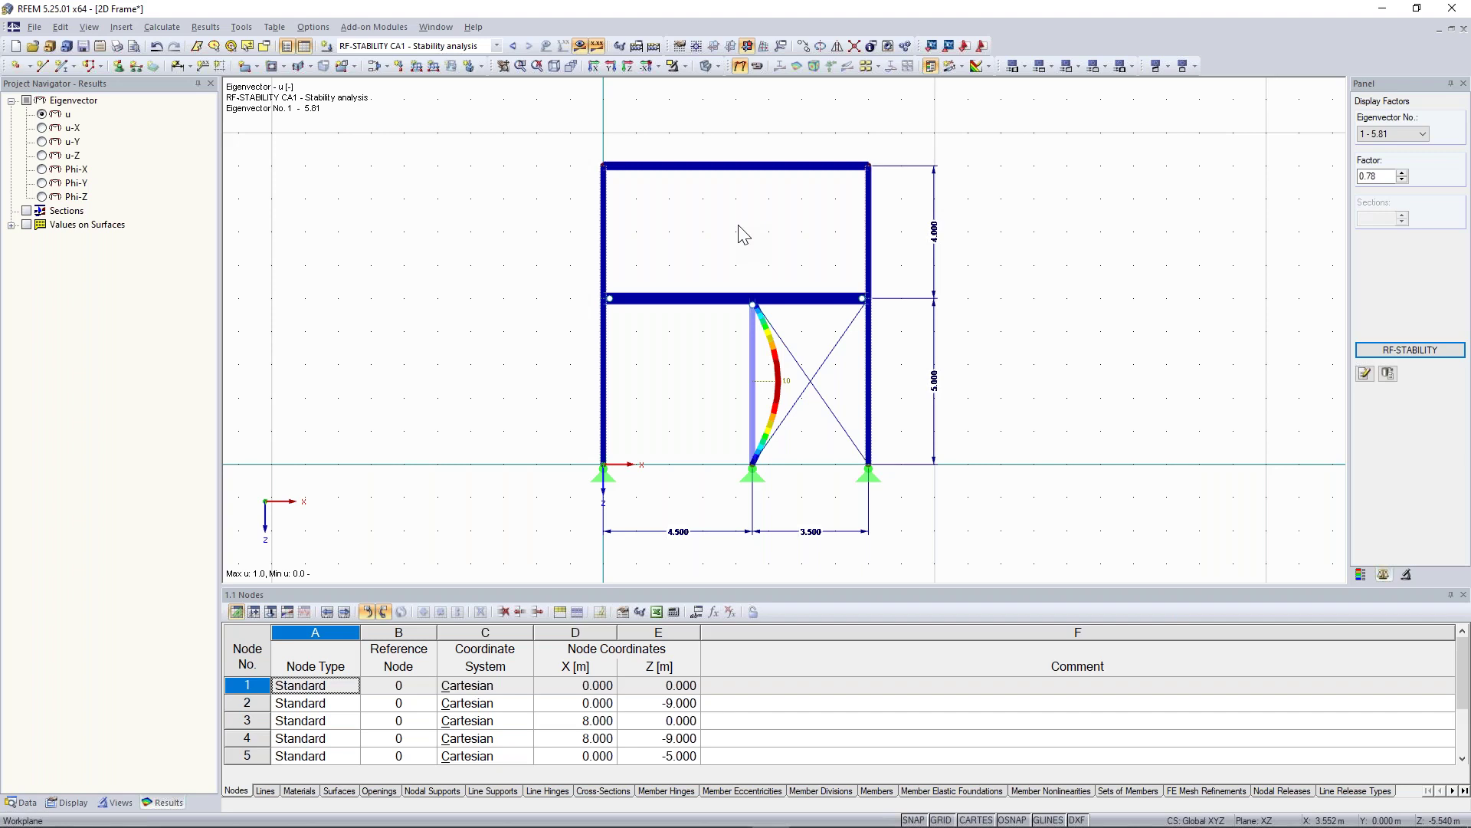
middle_click_drag(738, 225, 752, 245)
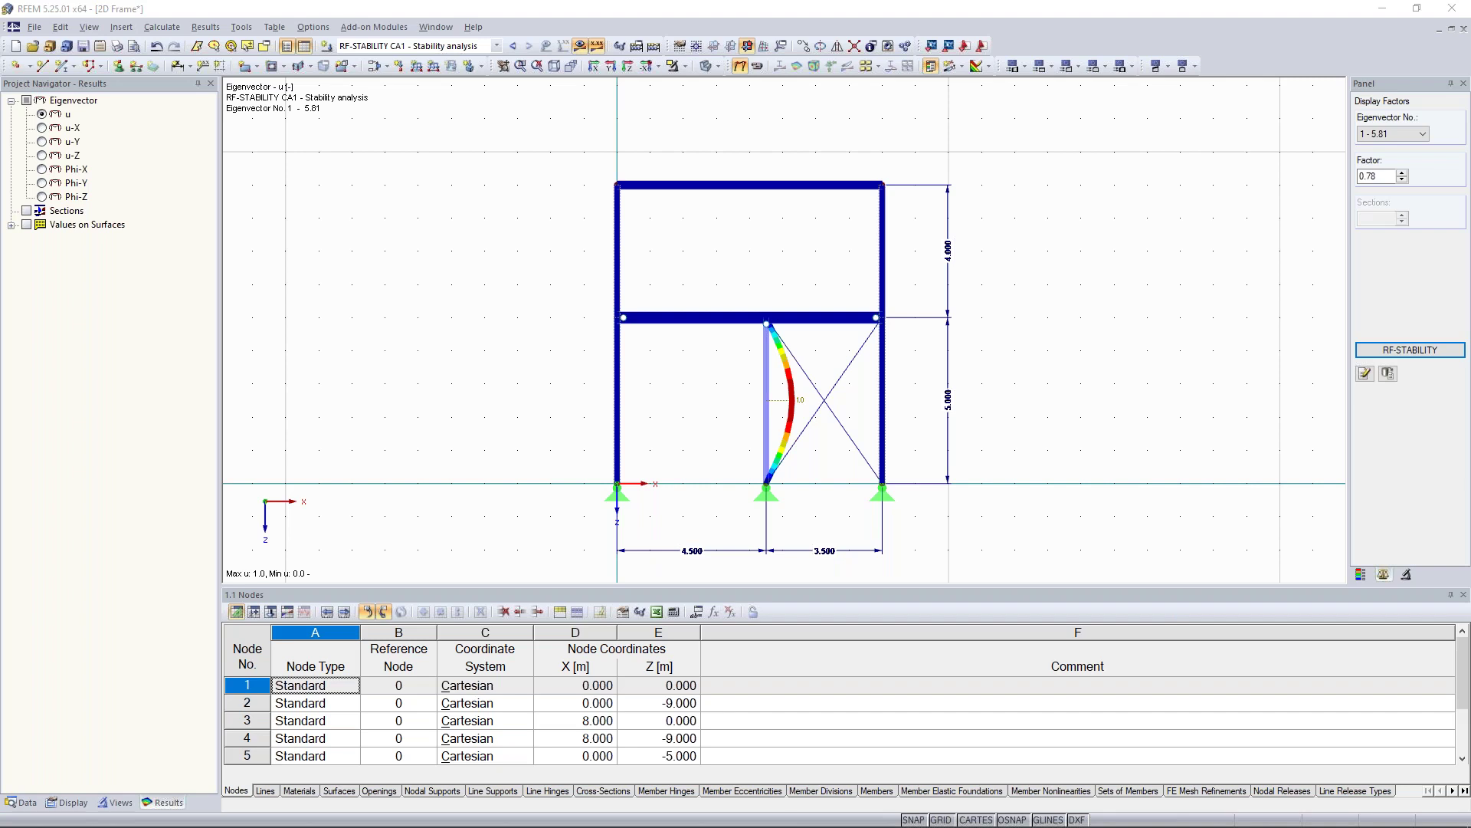
- Review the global calculation parameters, including the member division and precision options, and close them without changes
left_click(240, 34)
mouse_move(163, 31)
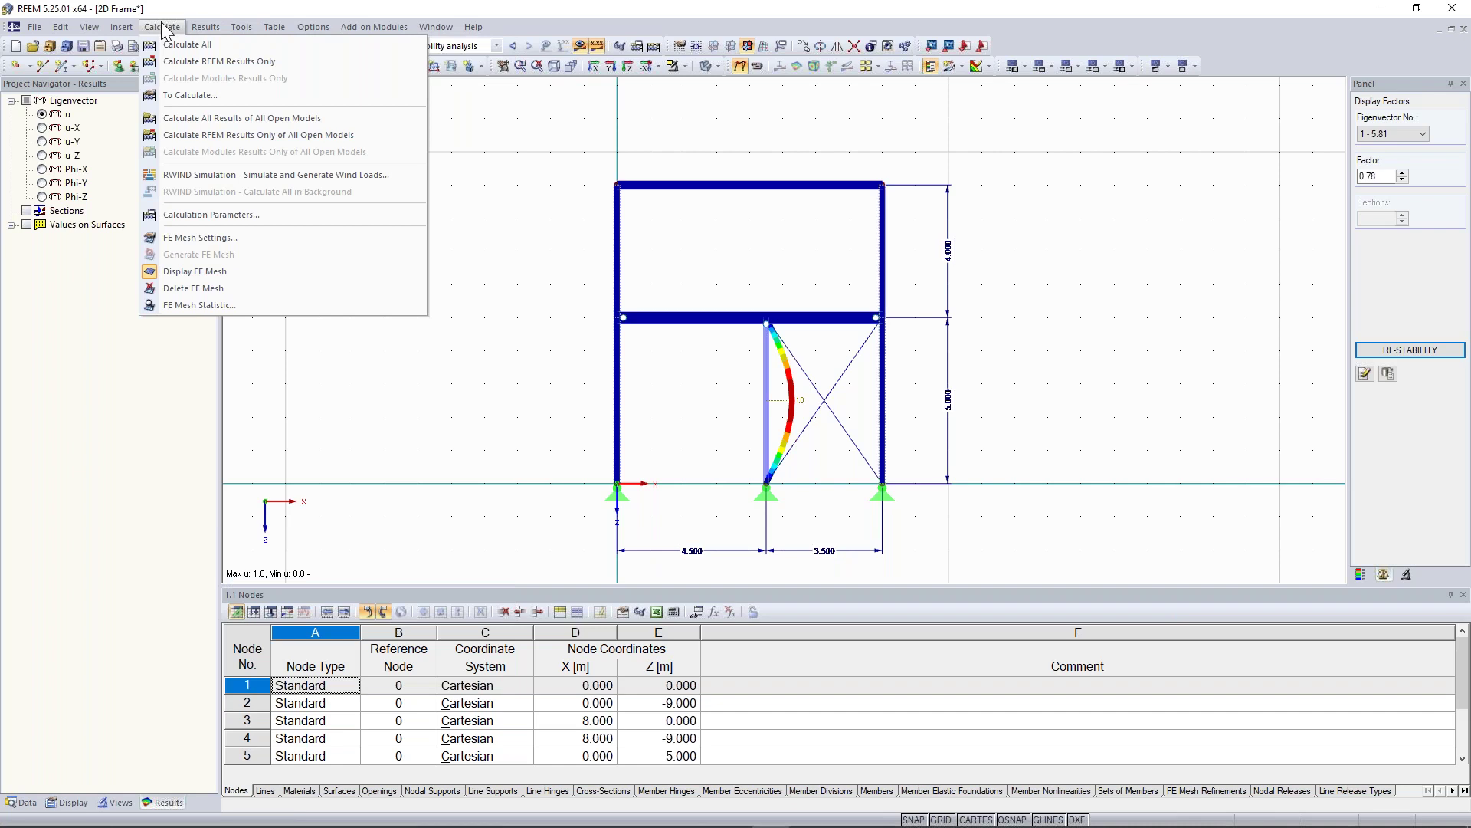
left_click(222, 214)
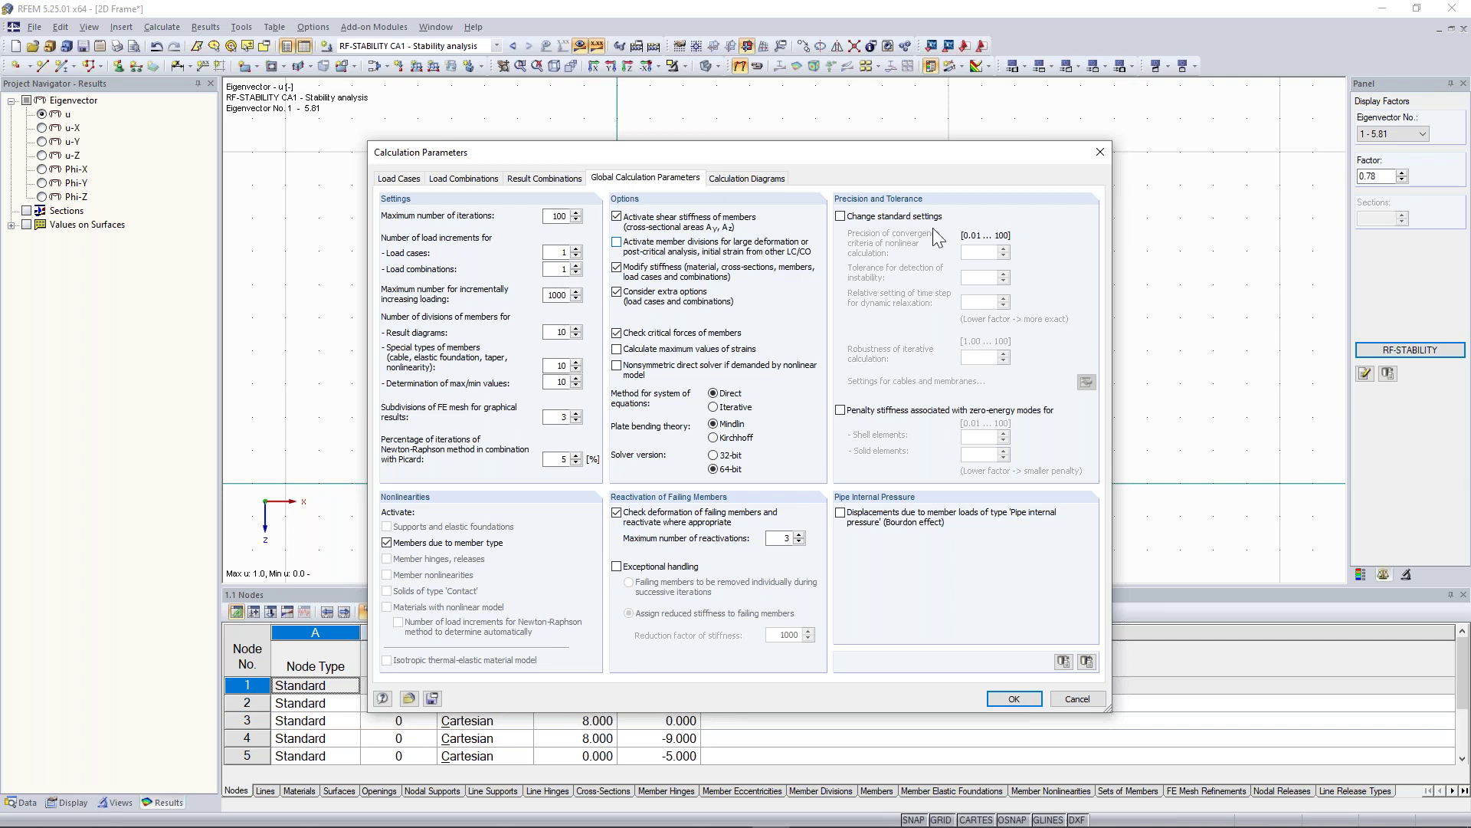
left_click(1100, 152)
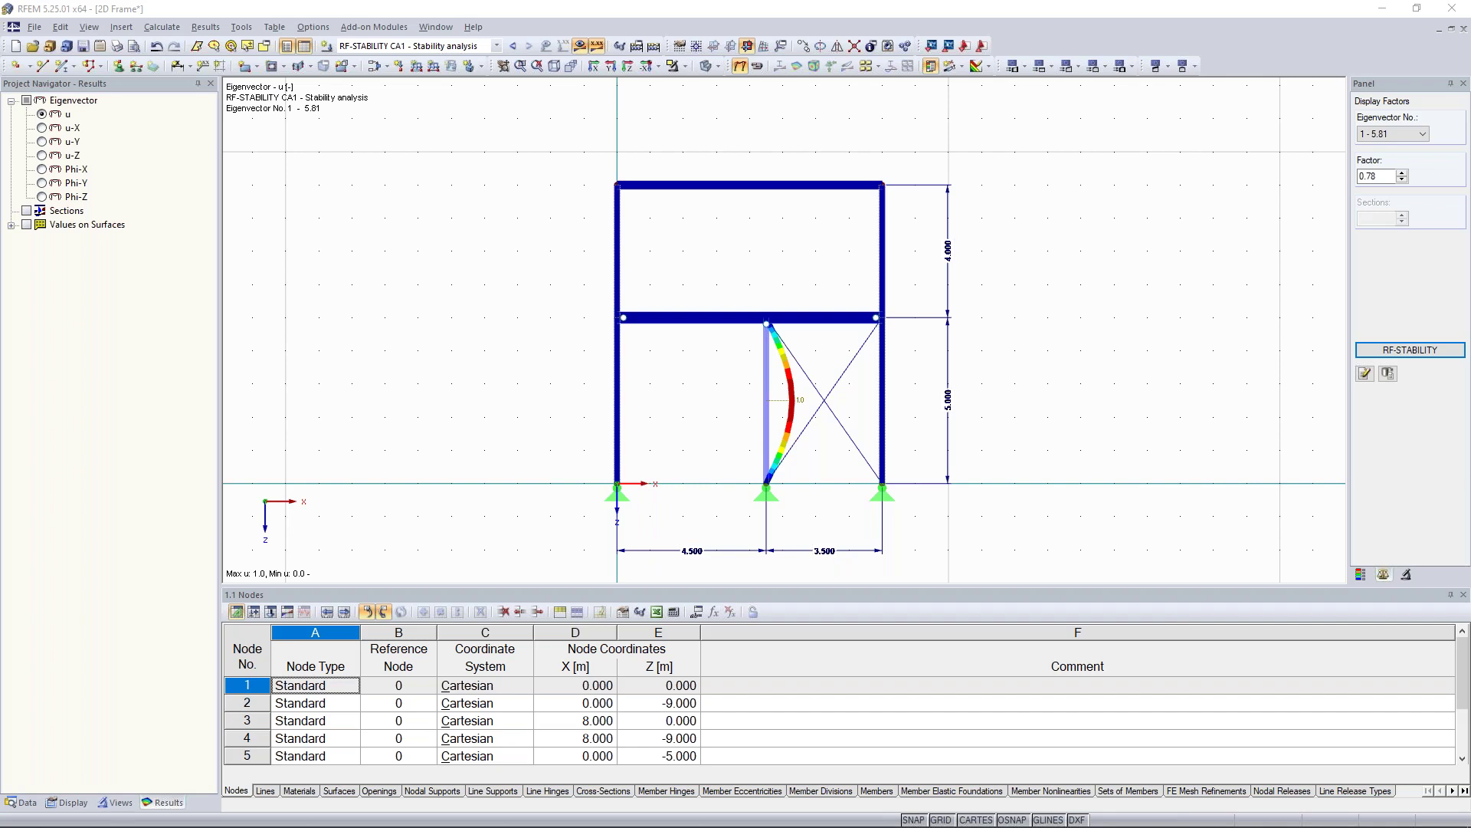
left_click(619, 379)
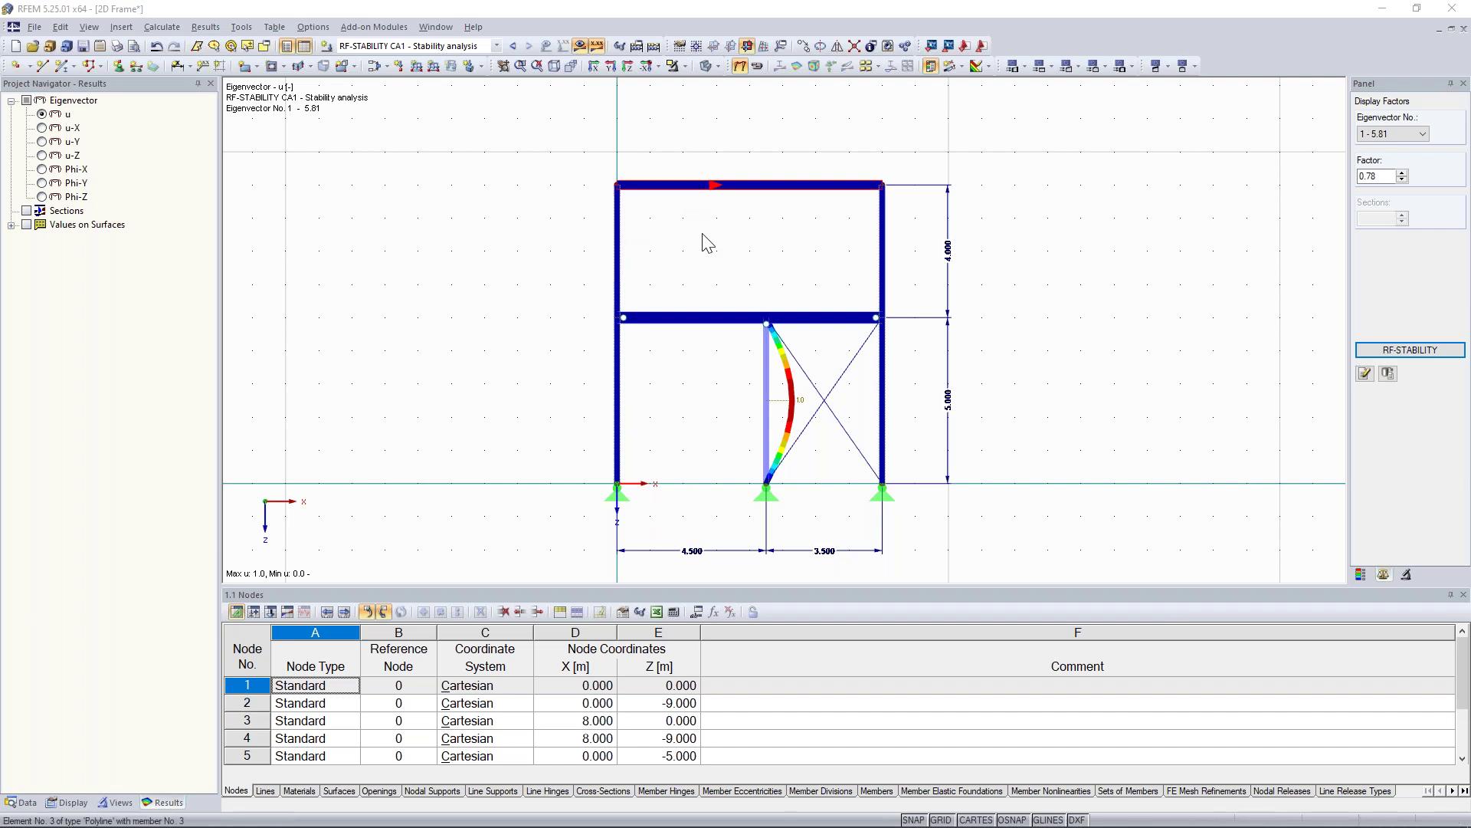
- Review the FE mesh settings for member divisions and close them without changes
scroll(710, 259, "down", 1)
middle_click_drag(710, 260, 725, 247)
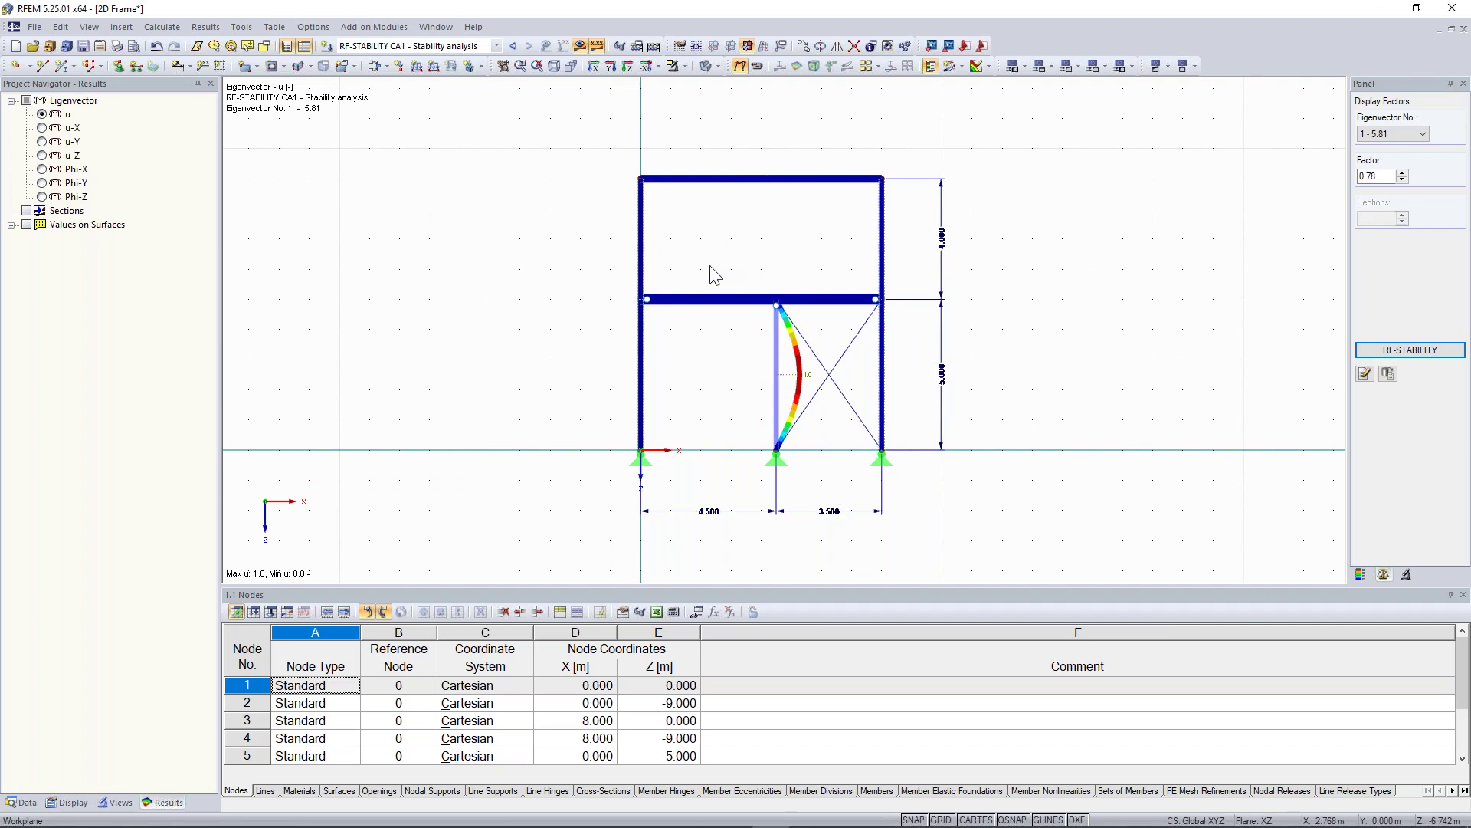
left_click(205, 27)
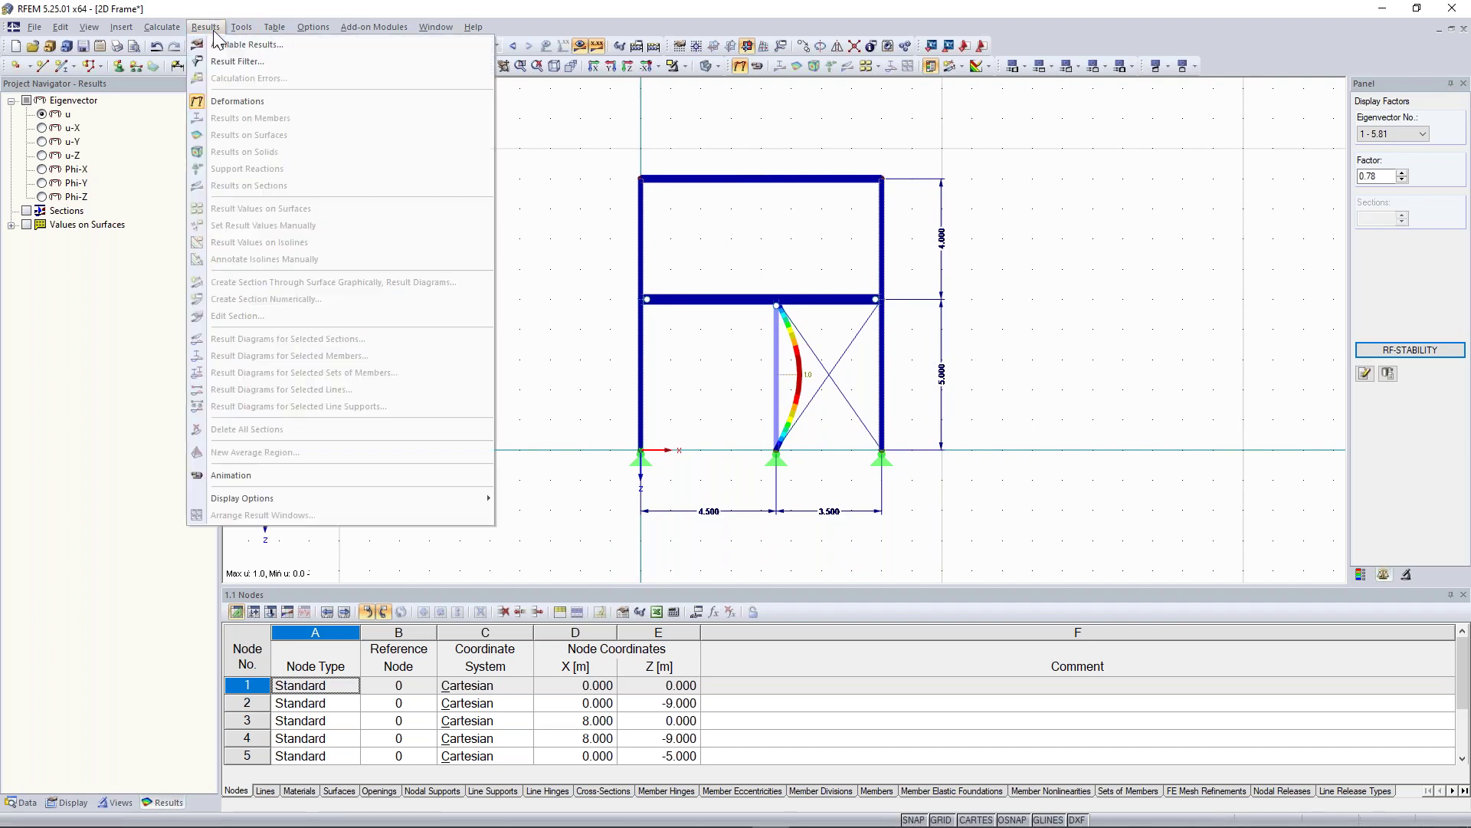
mouse_move(170, 31)
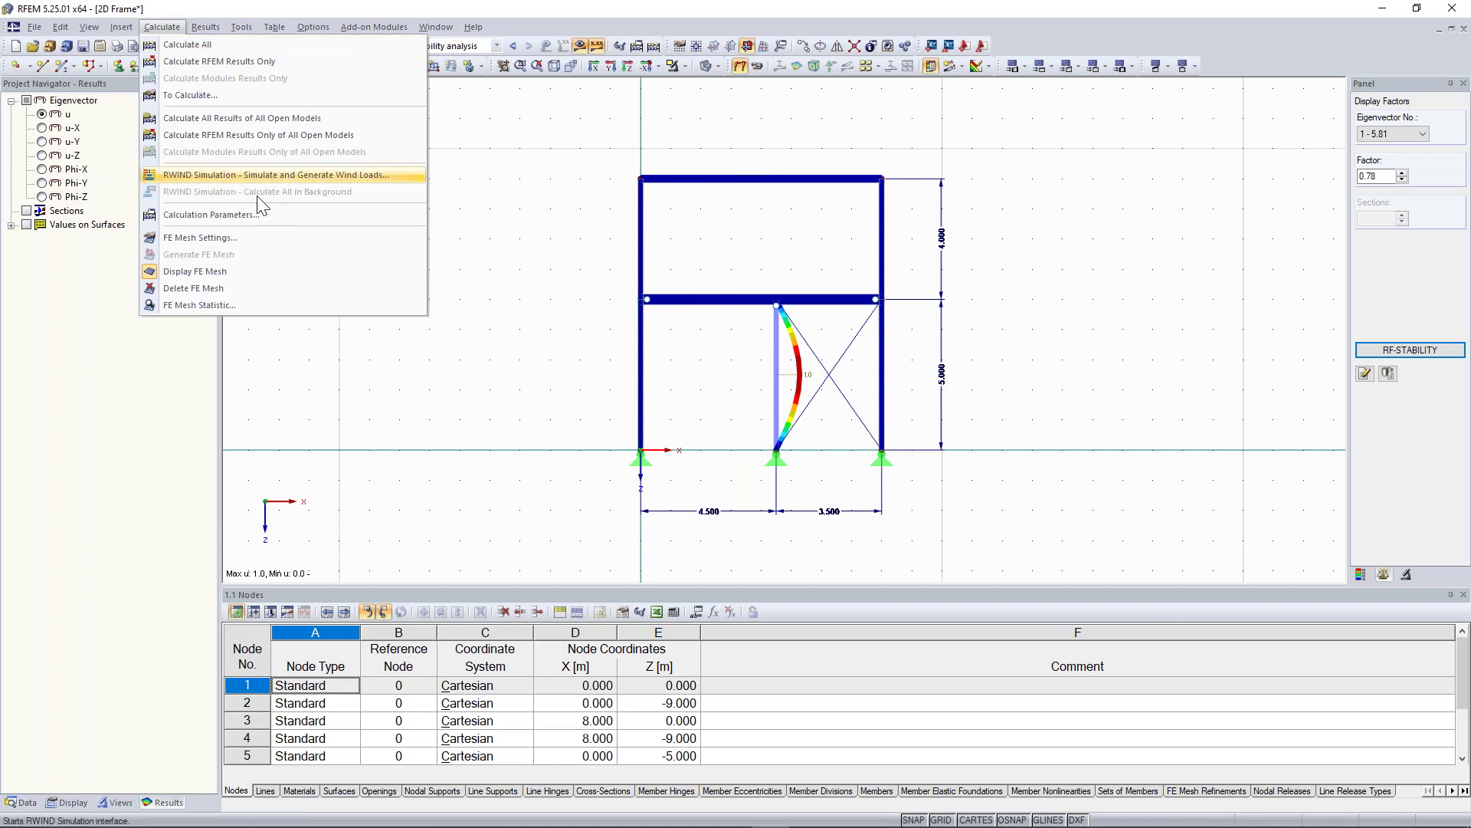
left_click(260, 238)
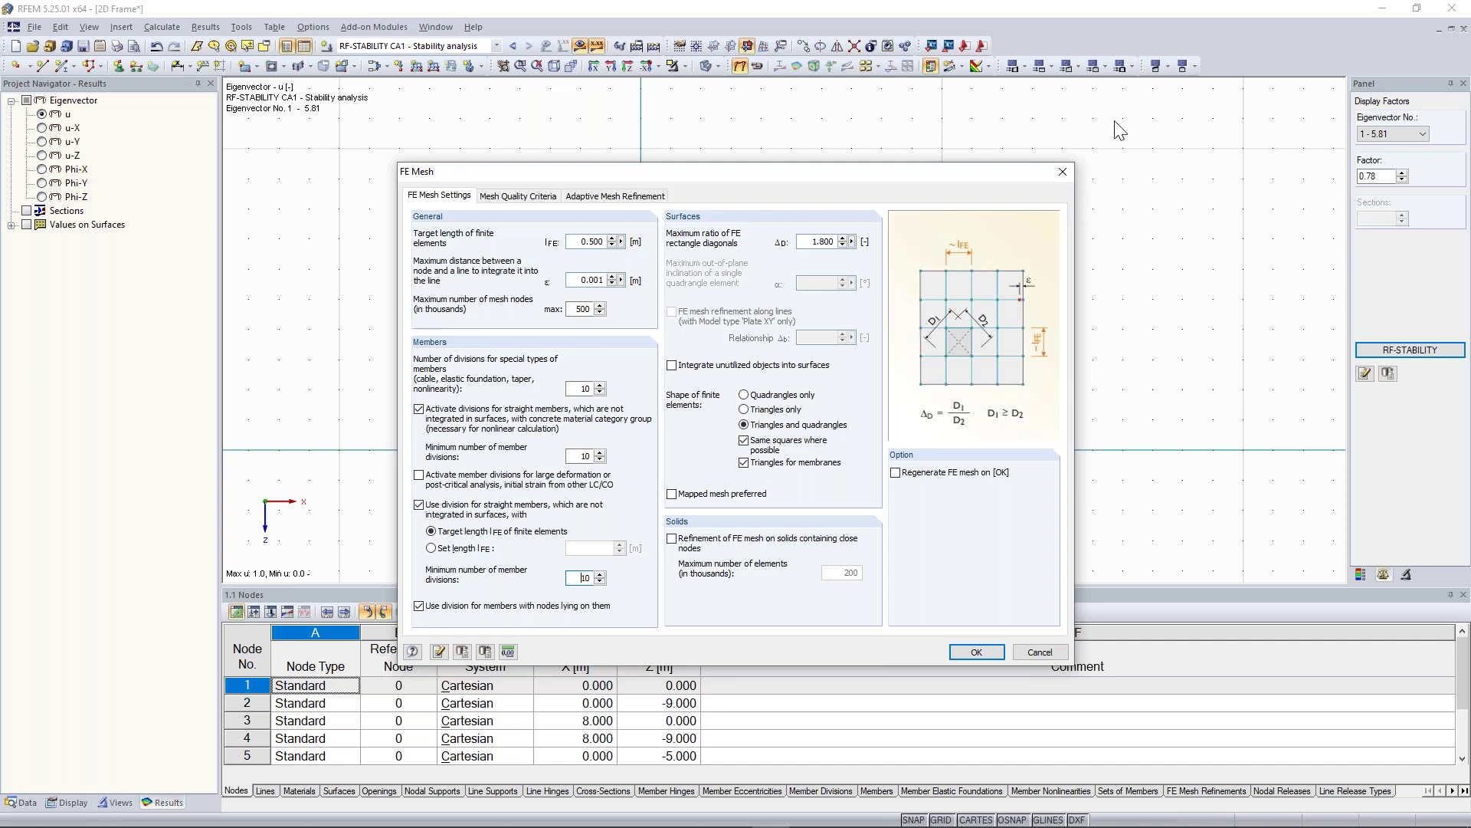
left_click(1062, 171)
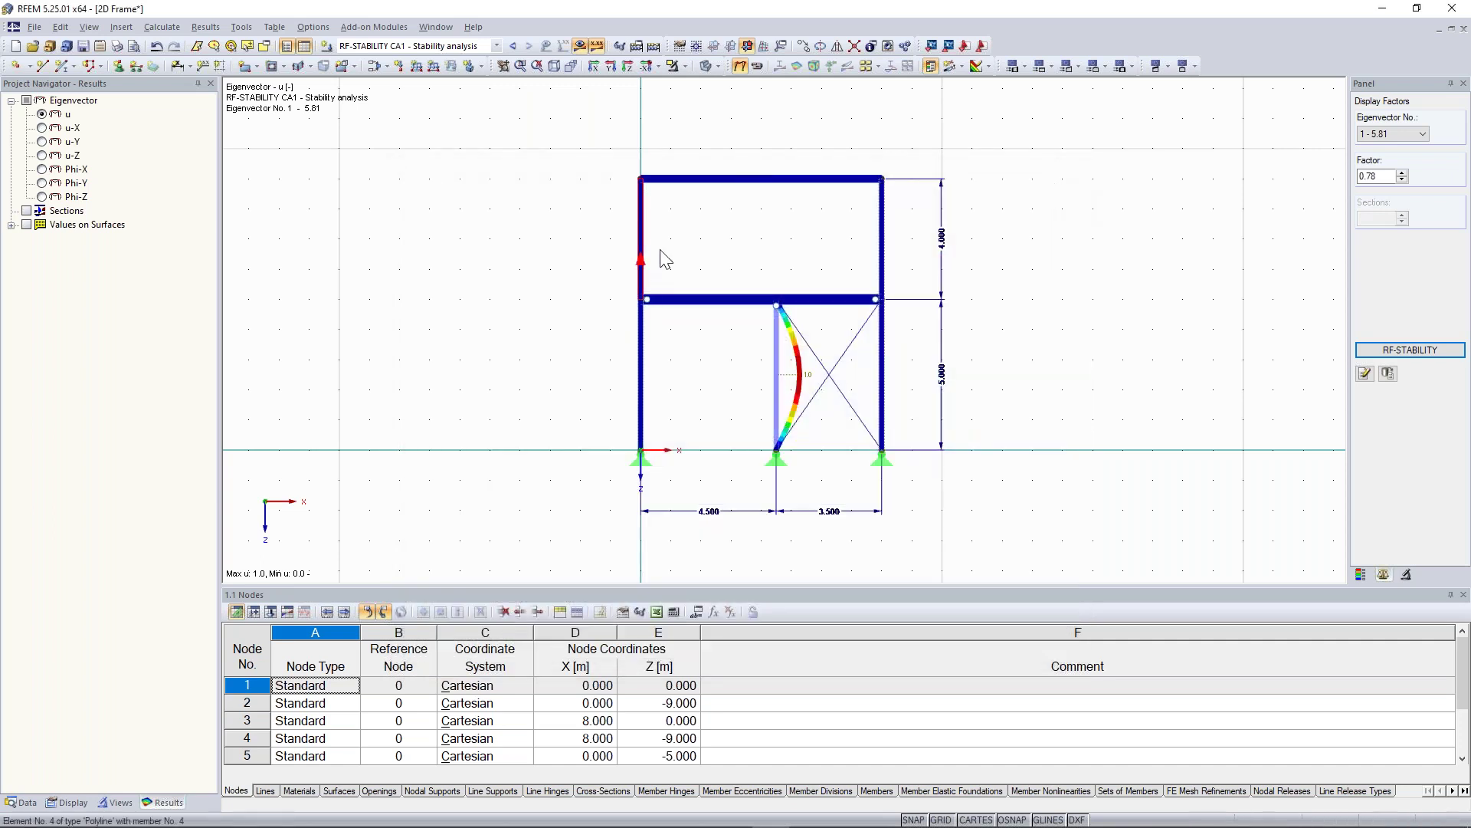
- Recheck the target element length and member division options in the FE mesh settings and close them unchanged
left_click(173, 30)
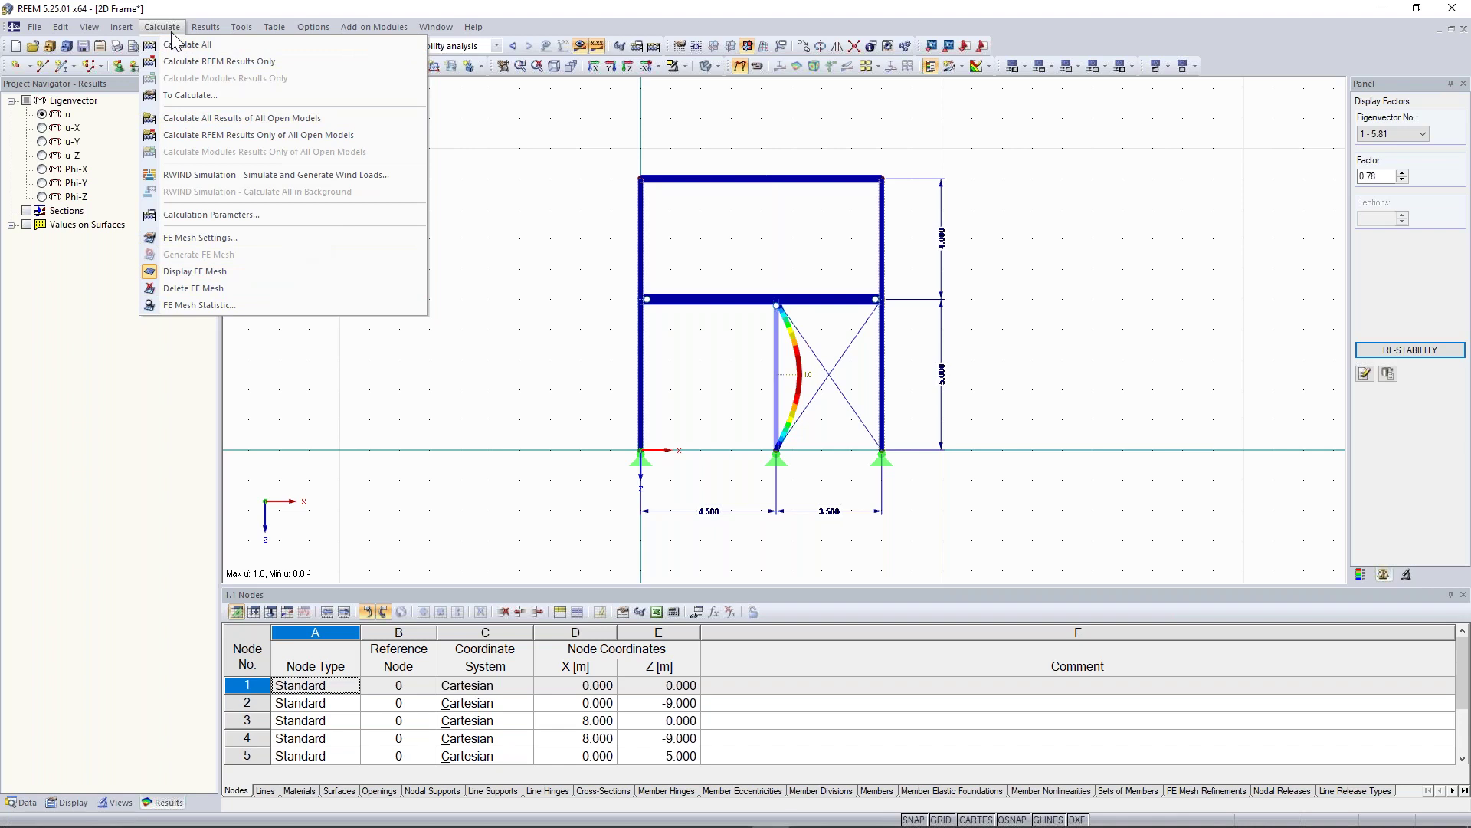
left_click(272, 244)
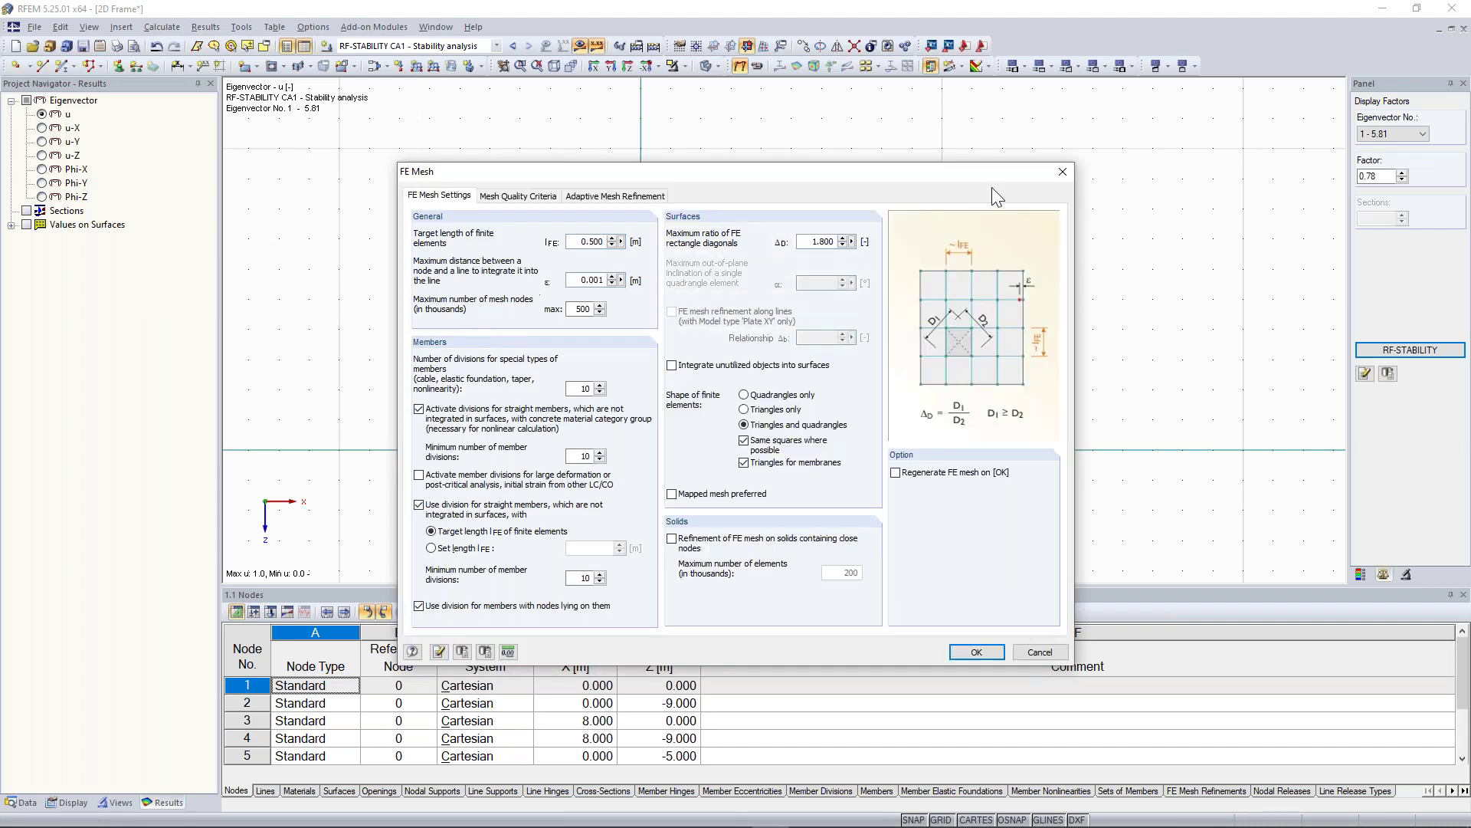
left_click(1065, 178)
- Show calculation diagram CD1 for load case LC1 in the calculation parameters and check its description
left_click(162, 27)
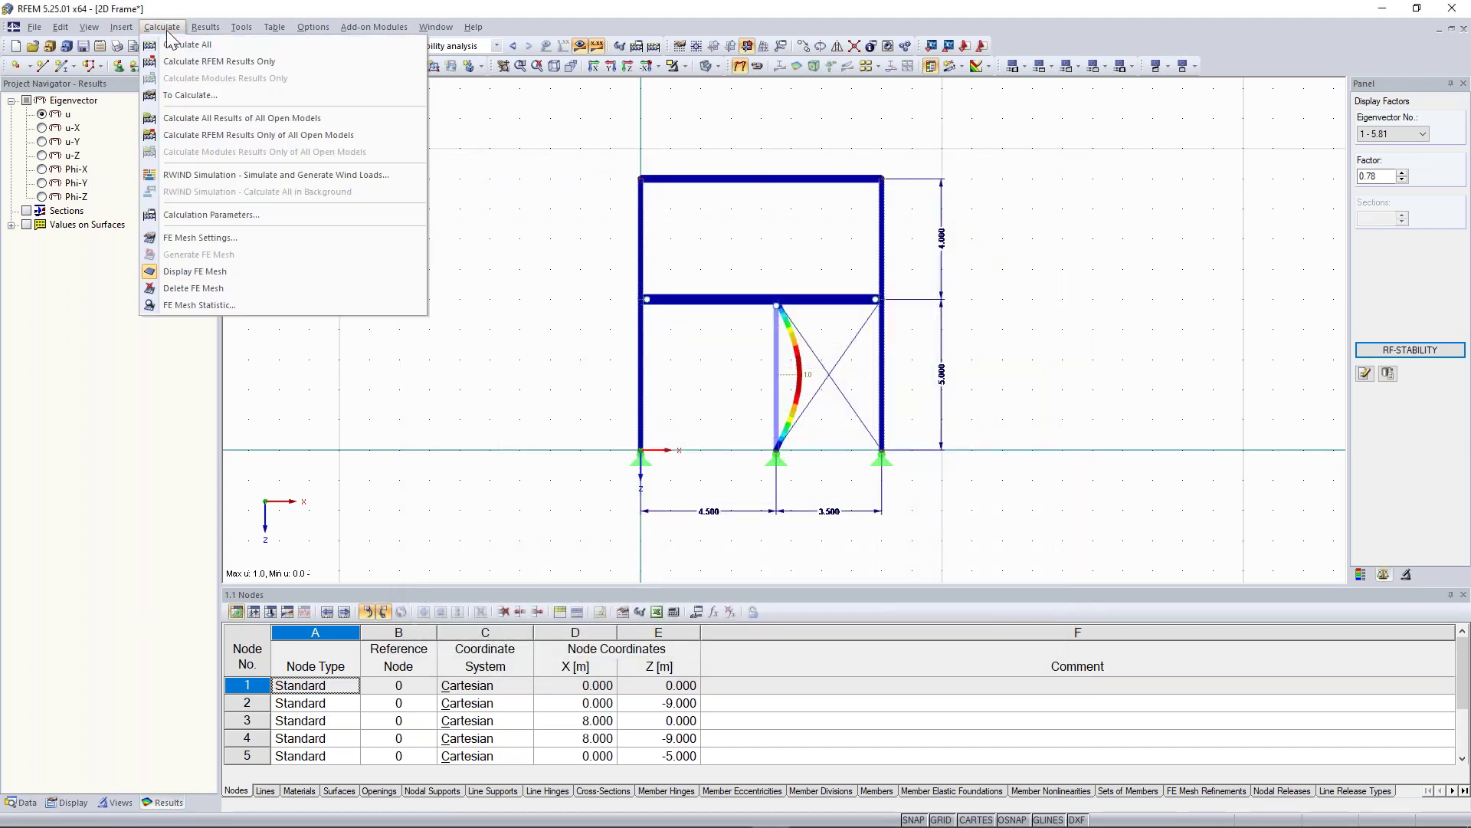
left_click(239, 218)
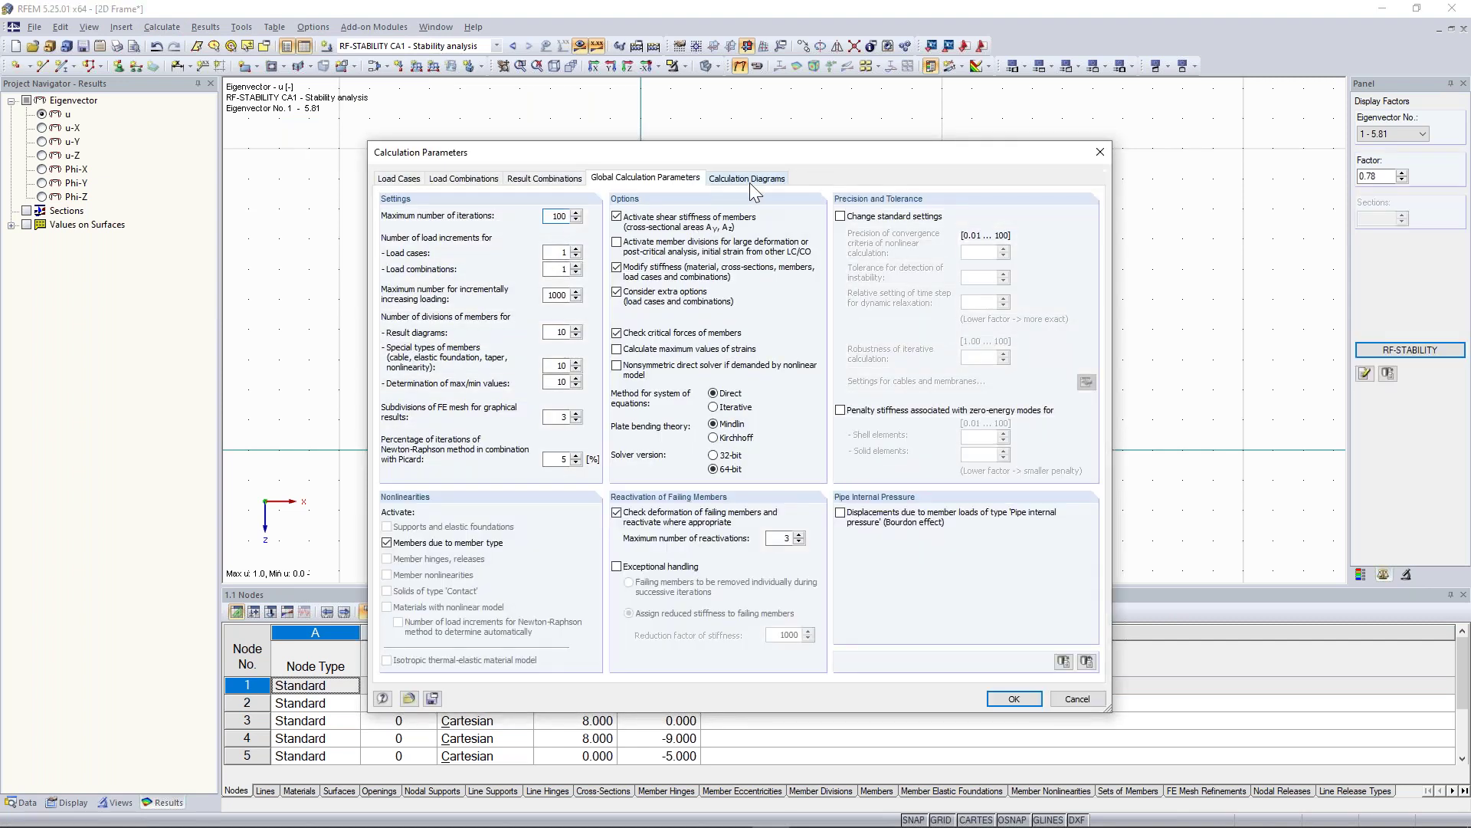
left_click(749, 179)
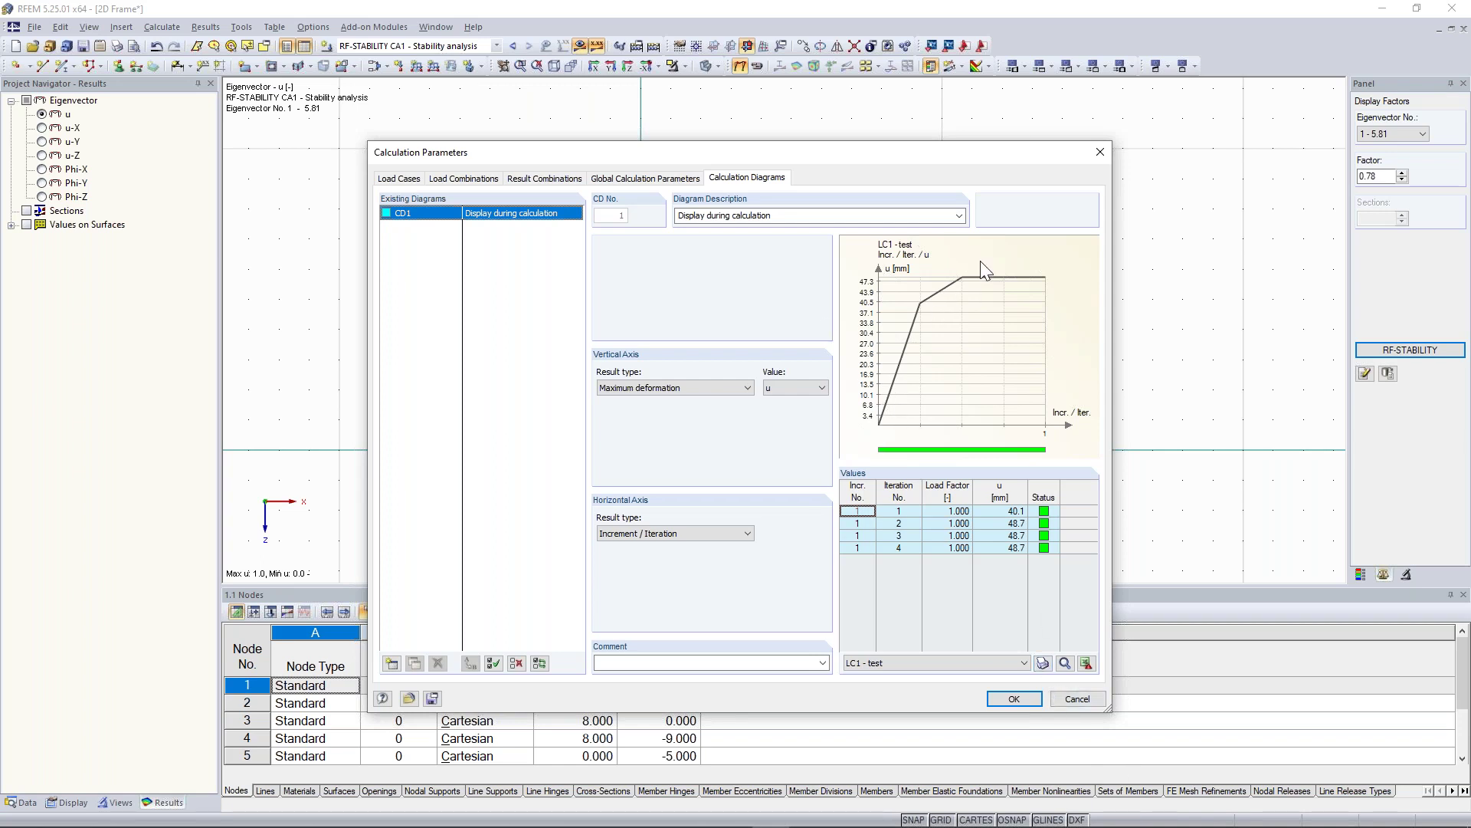
left_click(958, 217)
left_click(959, 217)
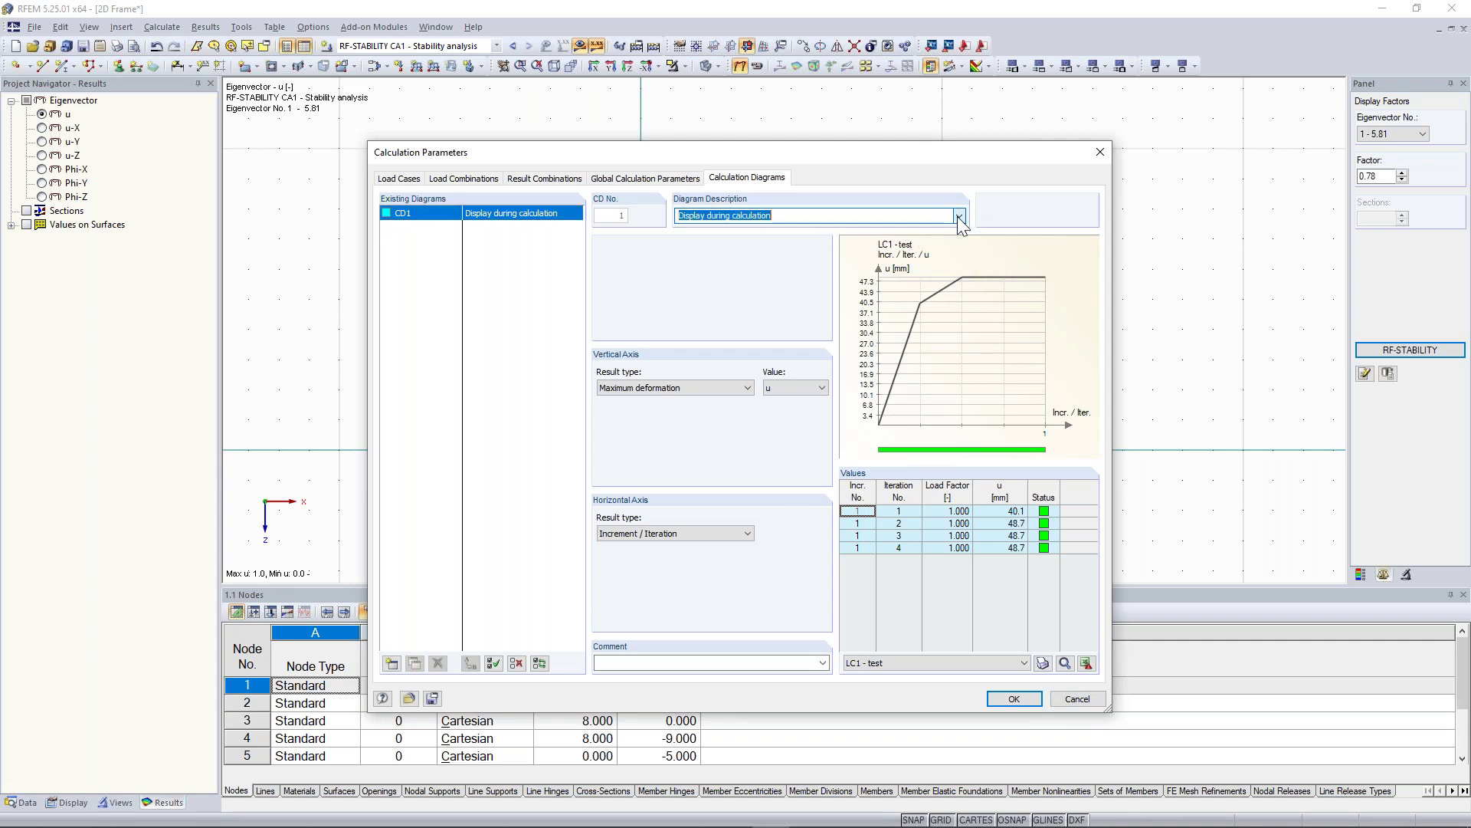
- Plot the nodal deformation of node 5 on the vertical axis of calculation diagram CD1
left_click(747, 387)
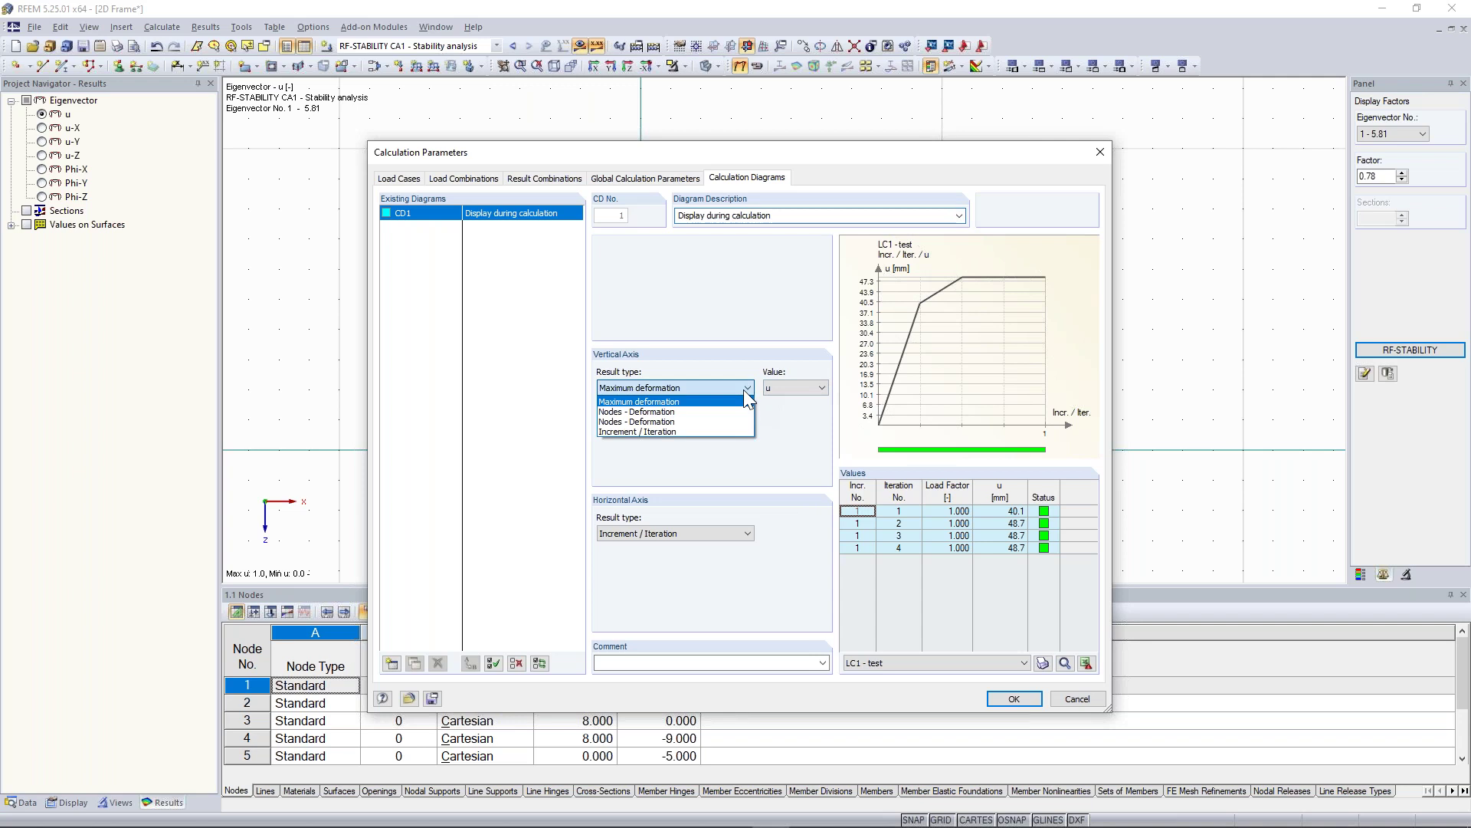
left_click(732, 412)
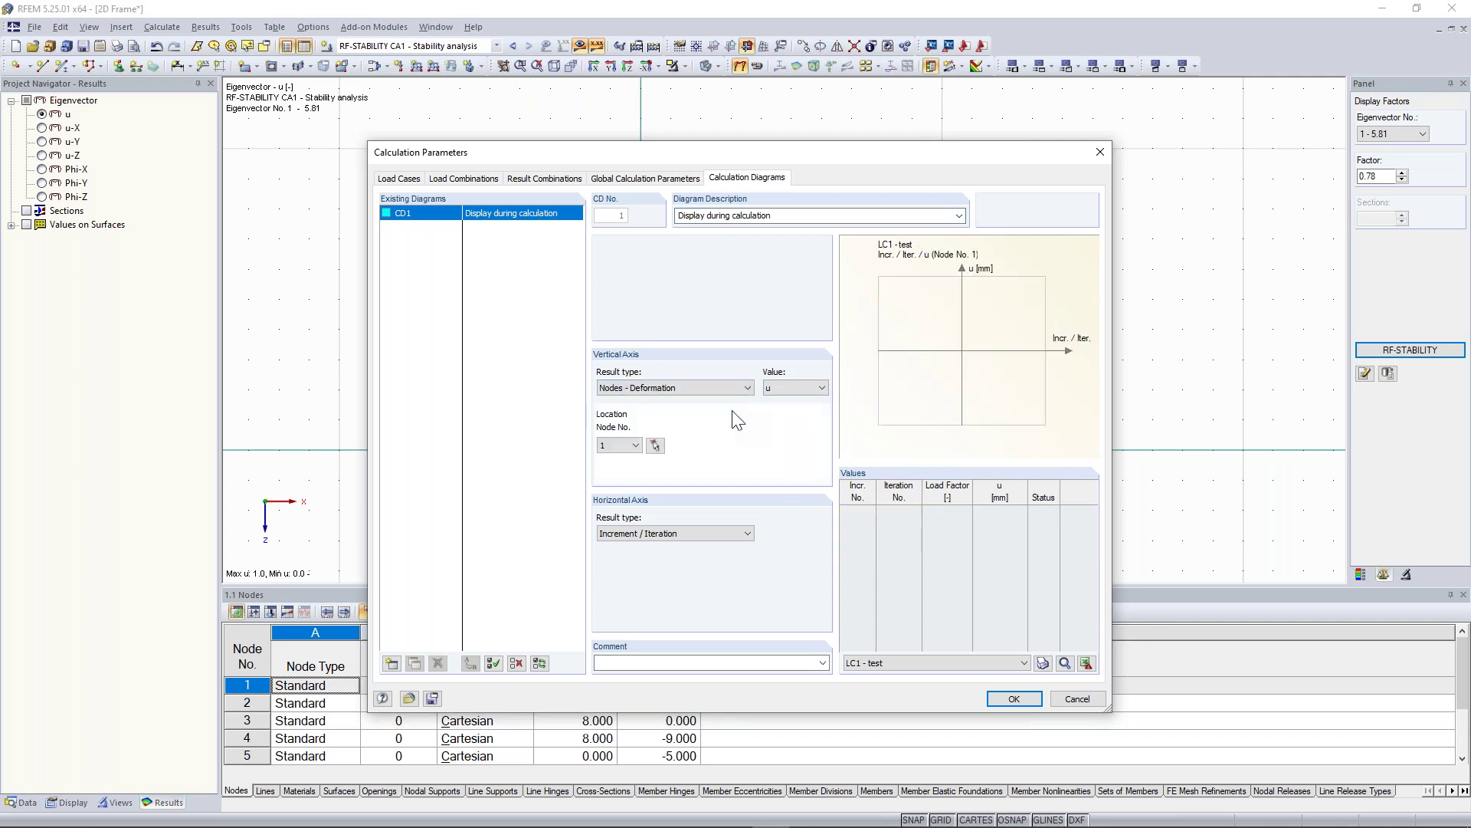
left_click(655, 446)
left_click(653, 299)
- Plot the maximum deformation as rotation Phi on the diagram's vertical axis, and close the calculation parameters without saving
left_click(718, 392)
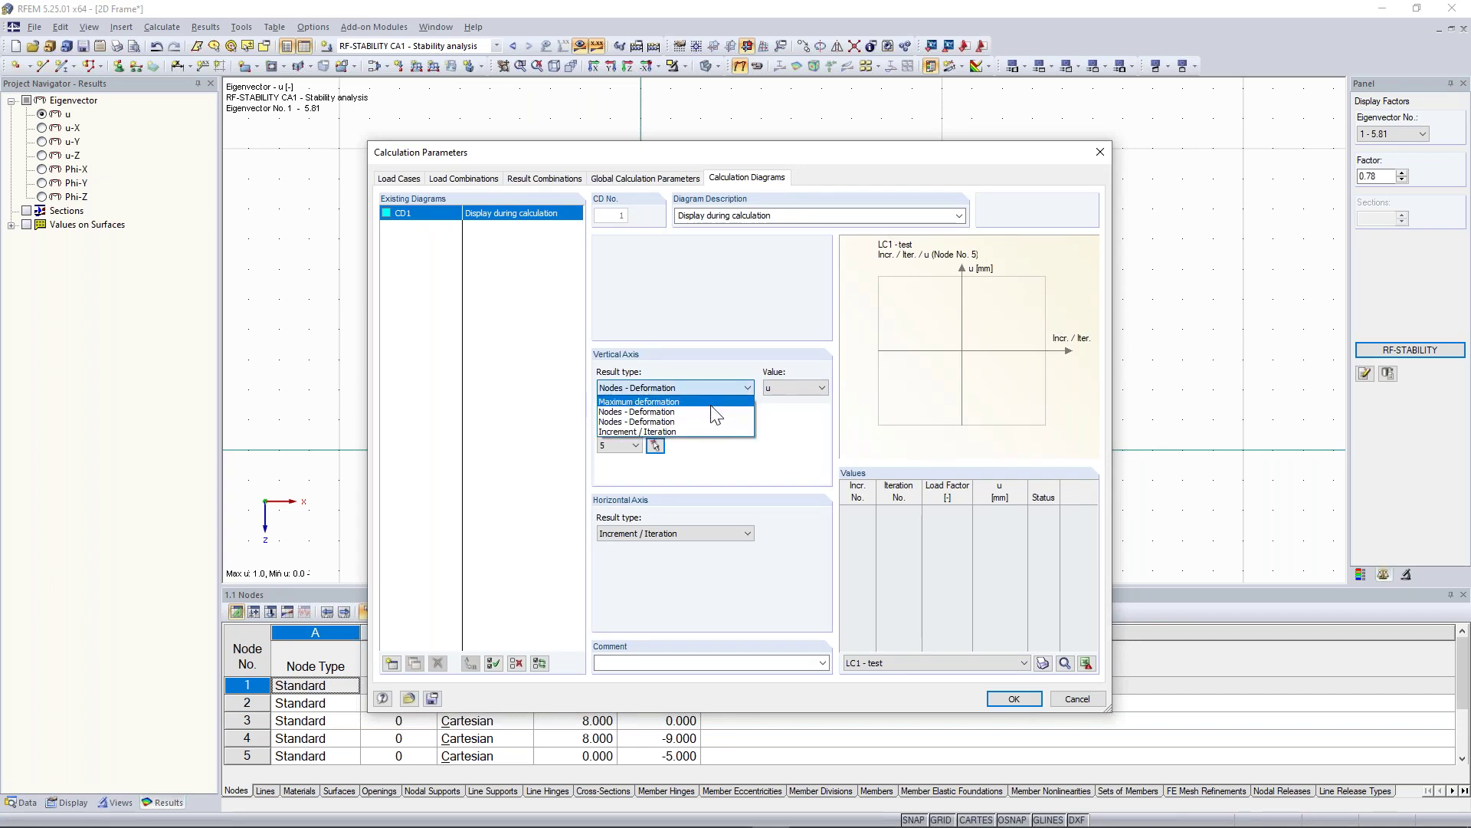
left_click(711, 405)
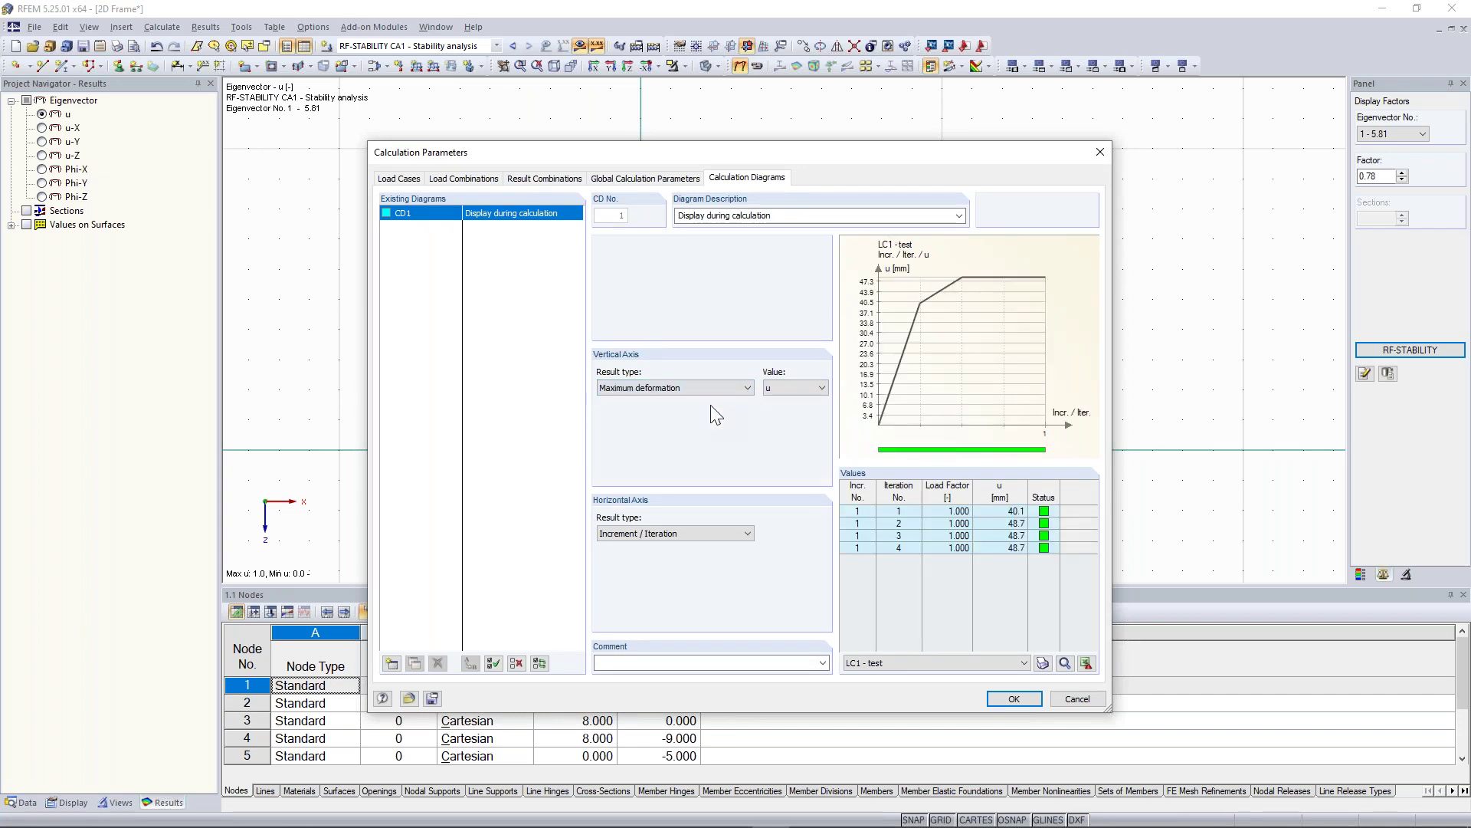
left_click(808, 389)
left_click(802, 407)
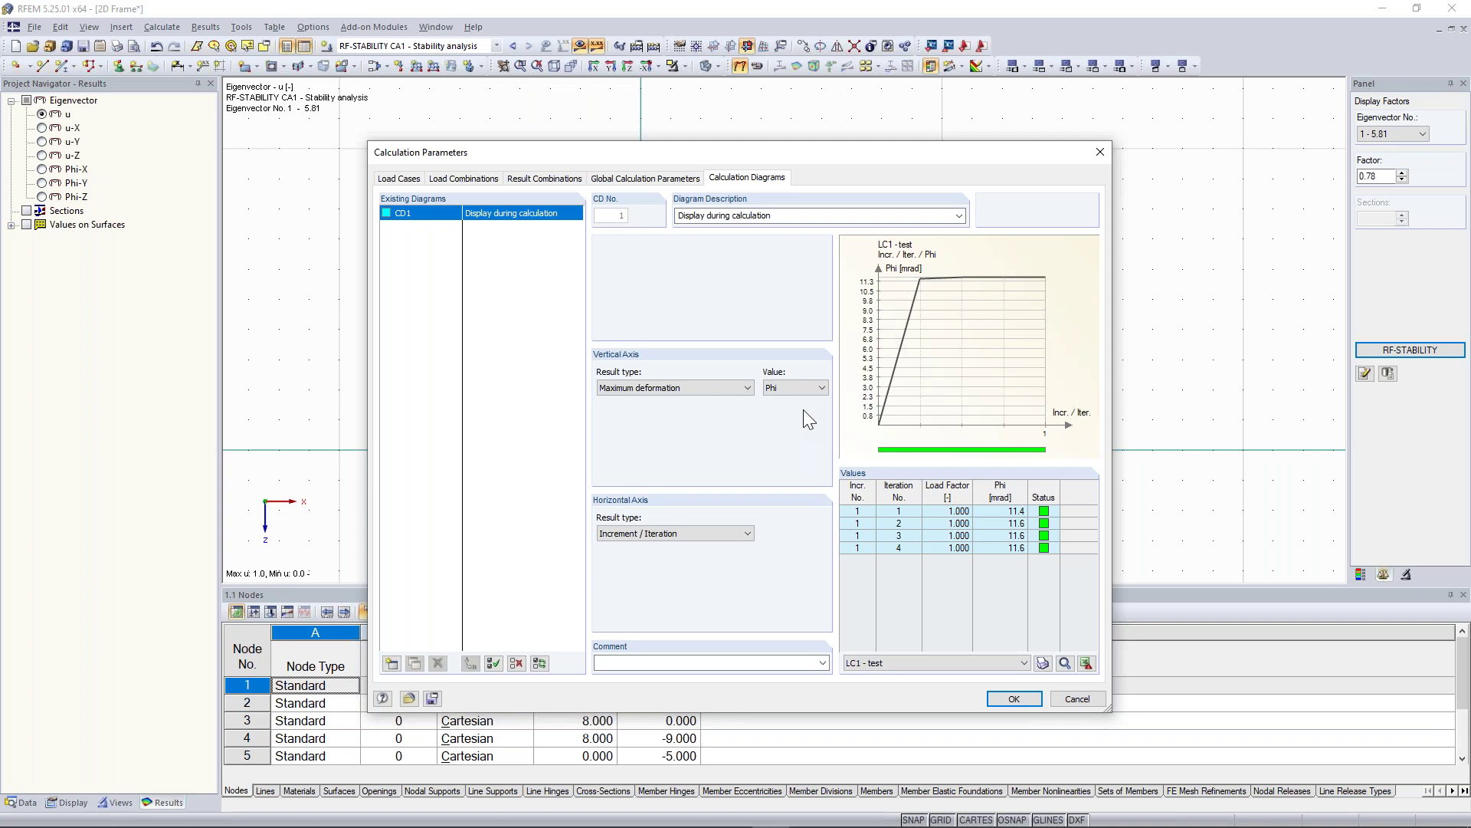
left_click(1100, 152)
- Switch to the RFEM training manual PDF in Acrobat and read the concrete model's sketch, slab dimensions, axis system, supports and loads on pages 9 to 12
scroll(494, 325, "down", 1)
middle_click_drag(526, 279, 542, 285)
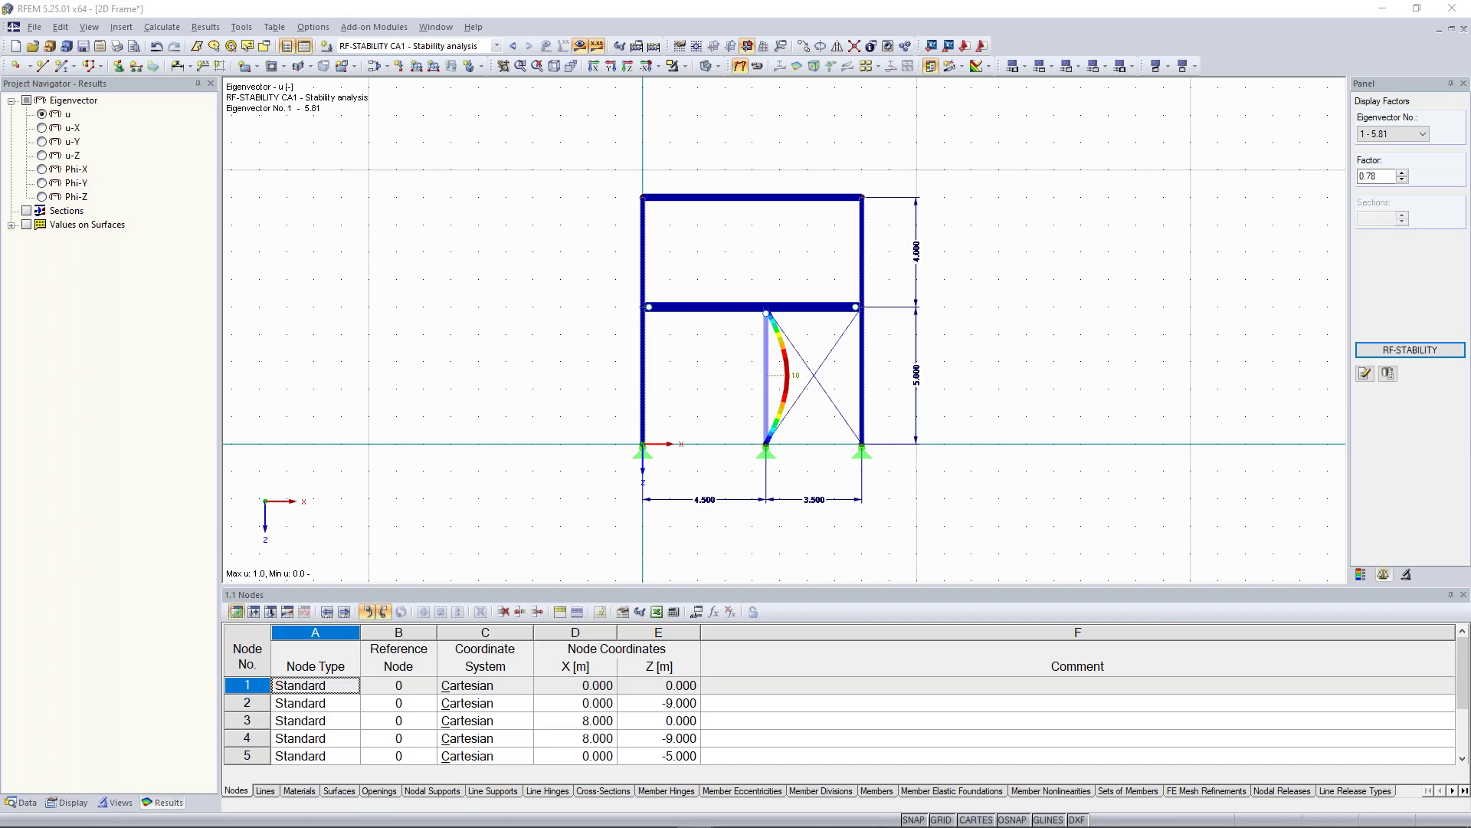
left_click_drag(0, 265, 738, 2)
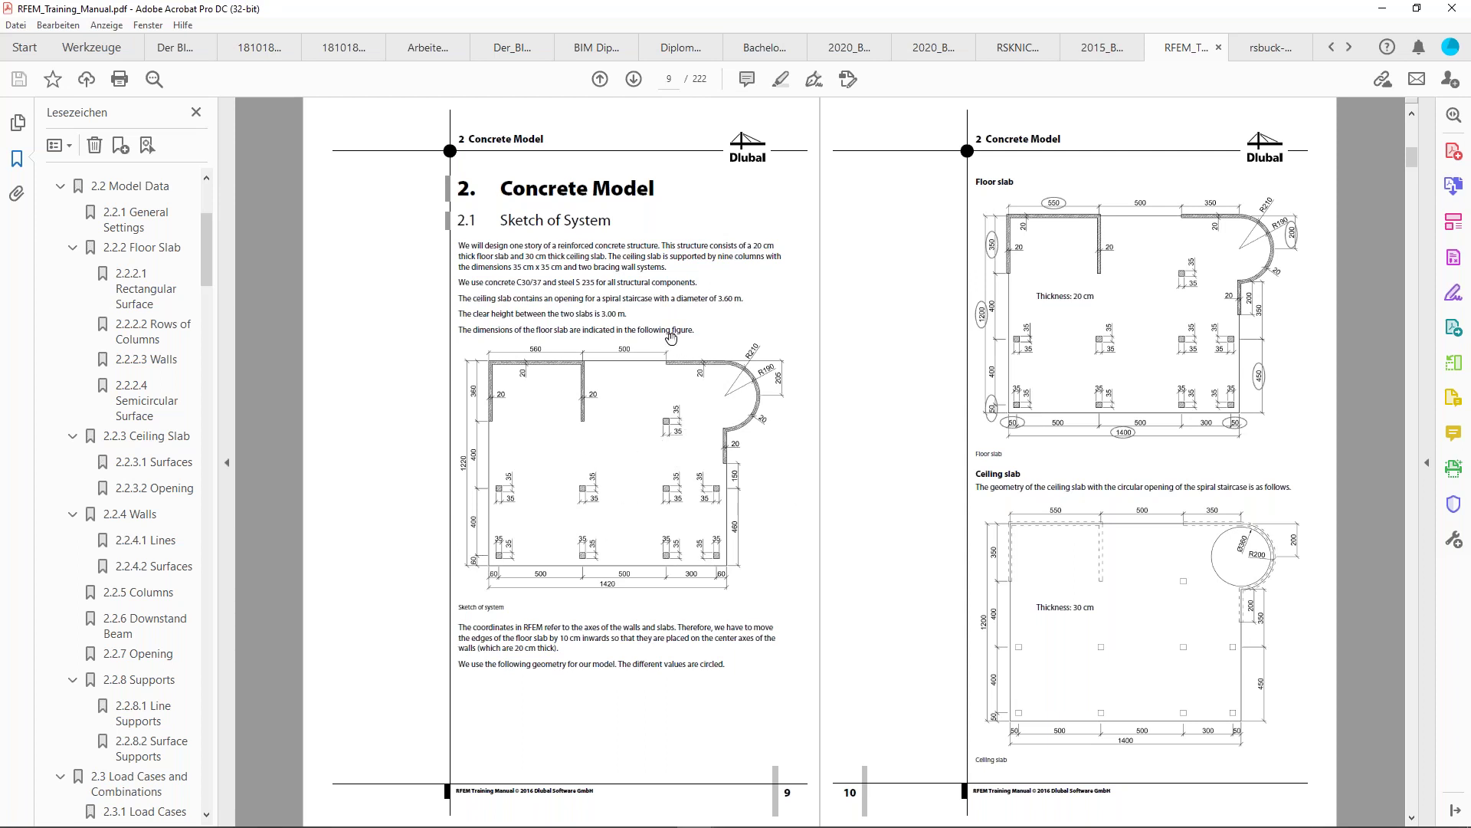
scroll(671, 338, "down", 2)
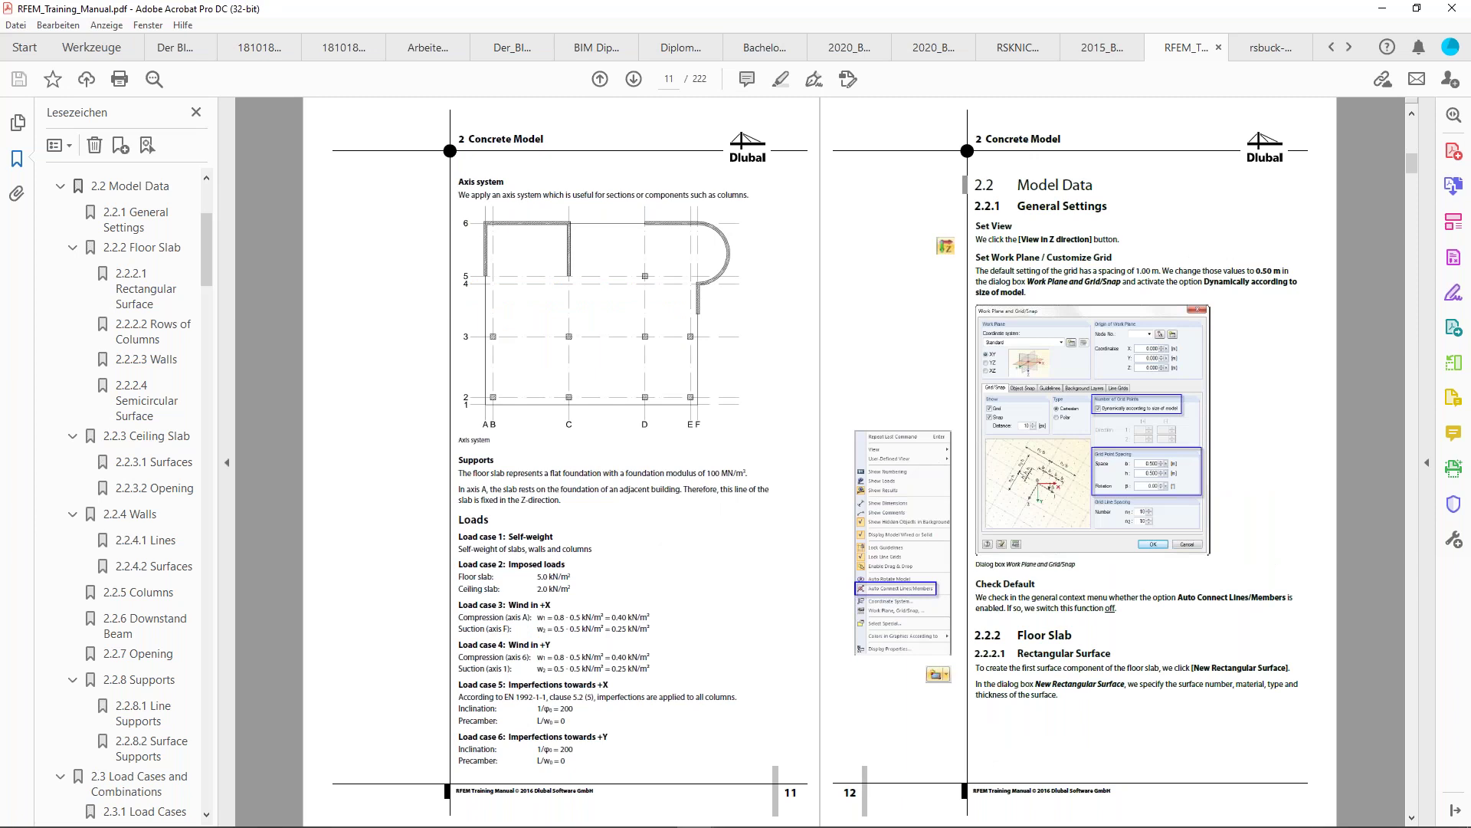
scroll(584, 422, "up", 2)
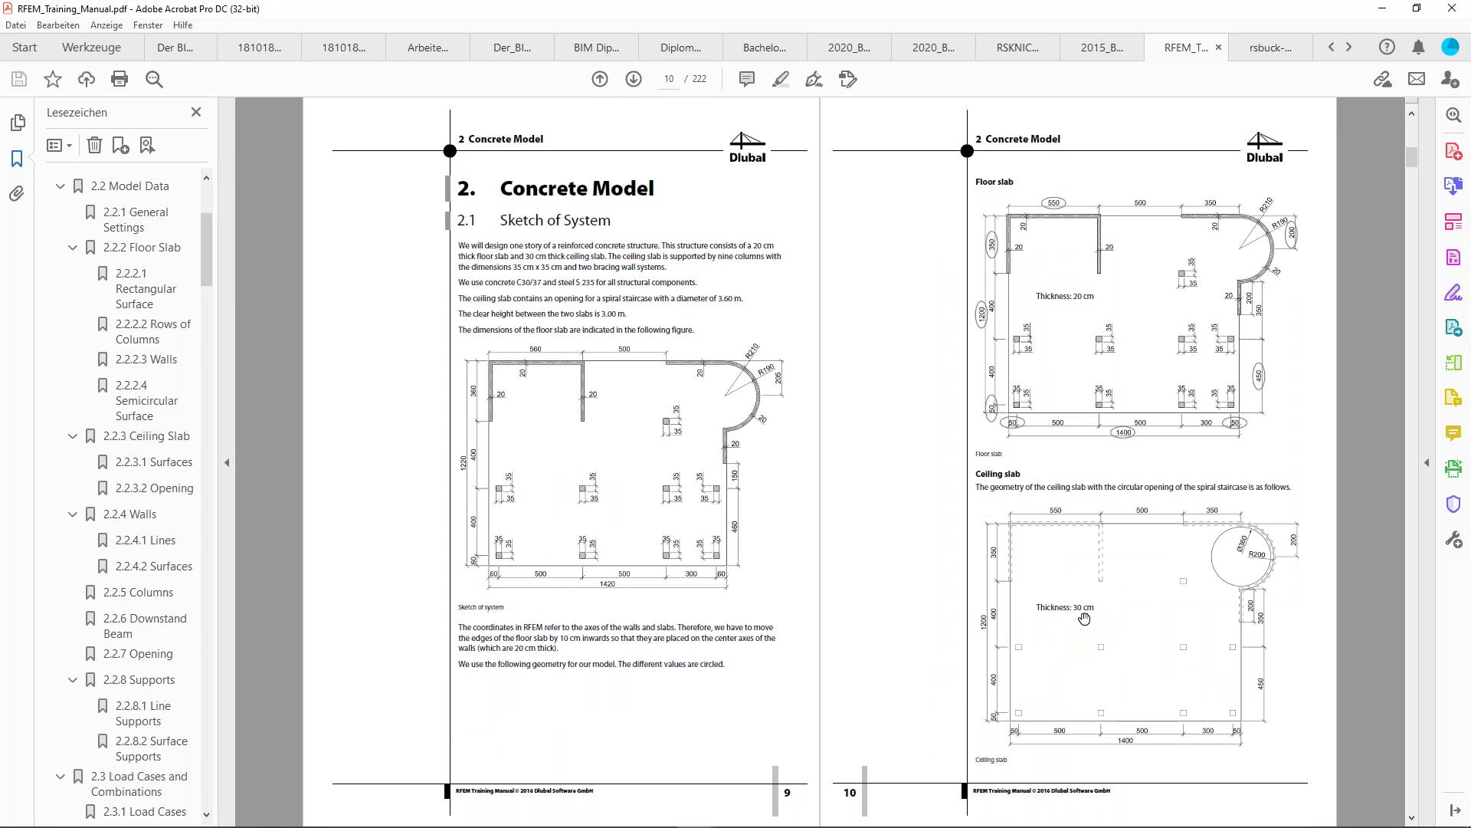
scroll(833, 535, "down", 2)
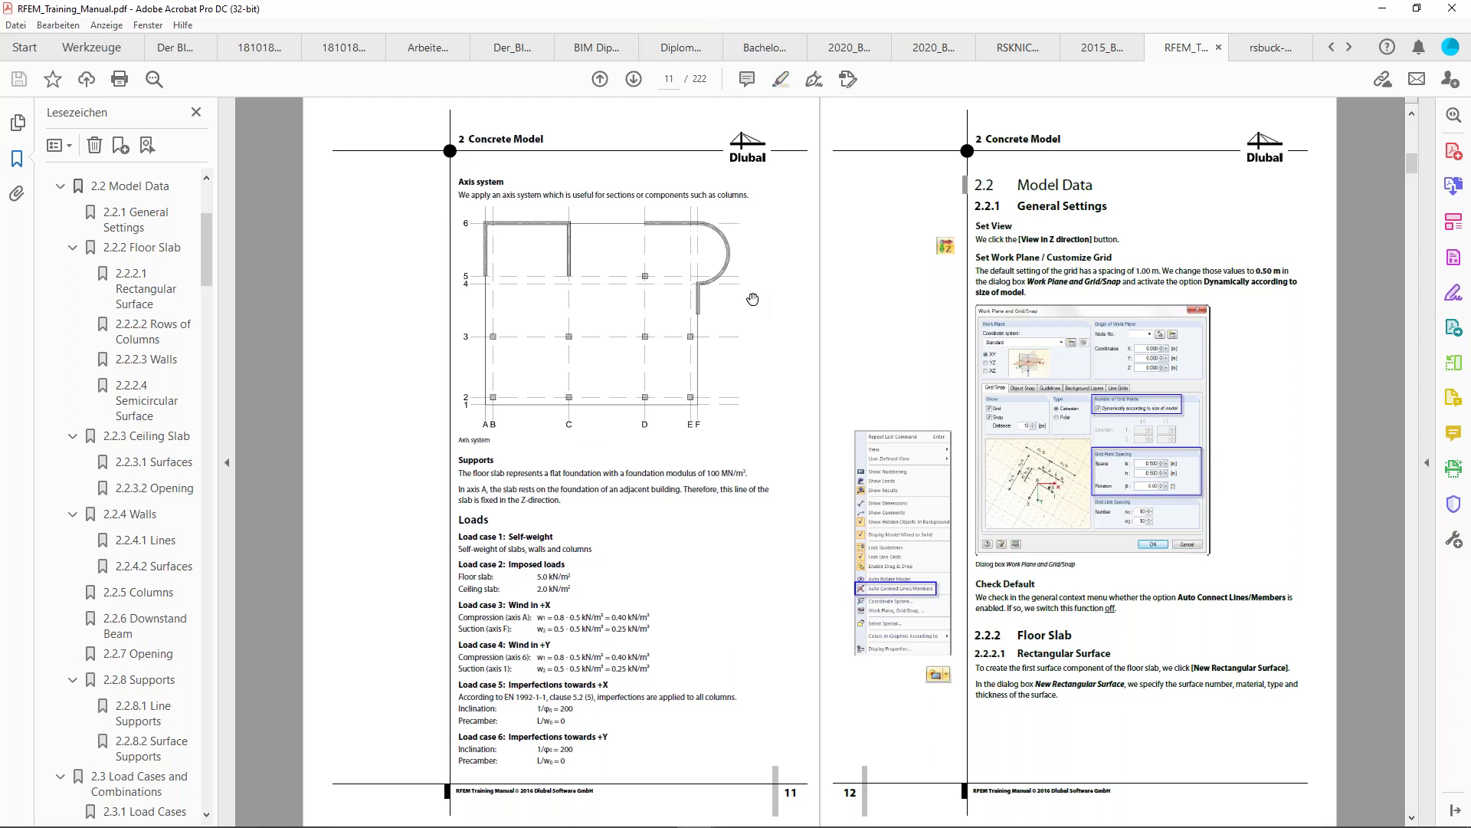
- Move the manual's window off this screen to return to RFEM, and dismiss the security notification
double_click(1042, 15)
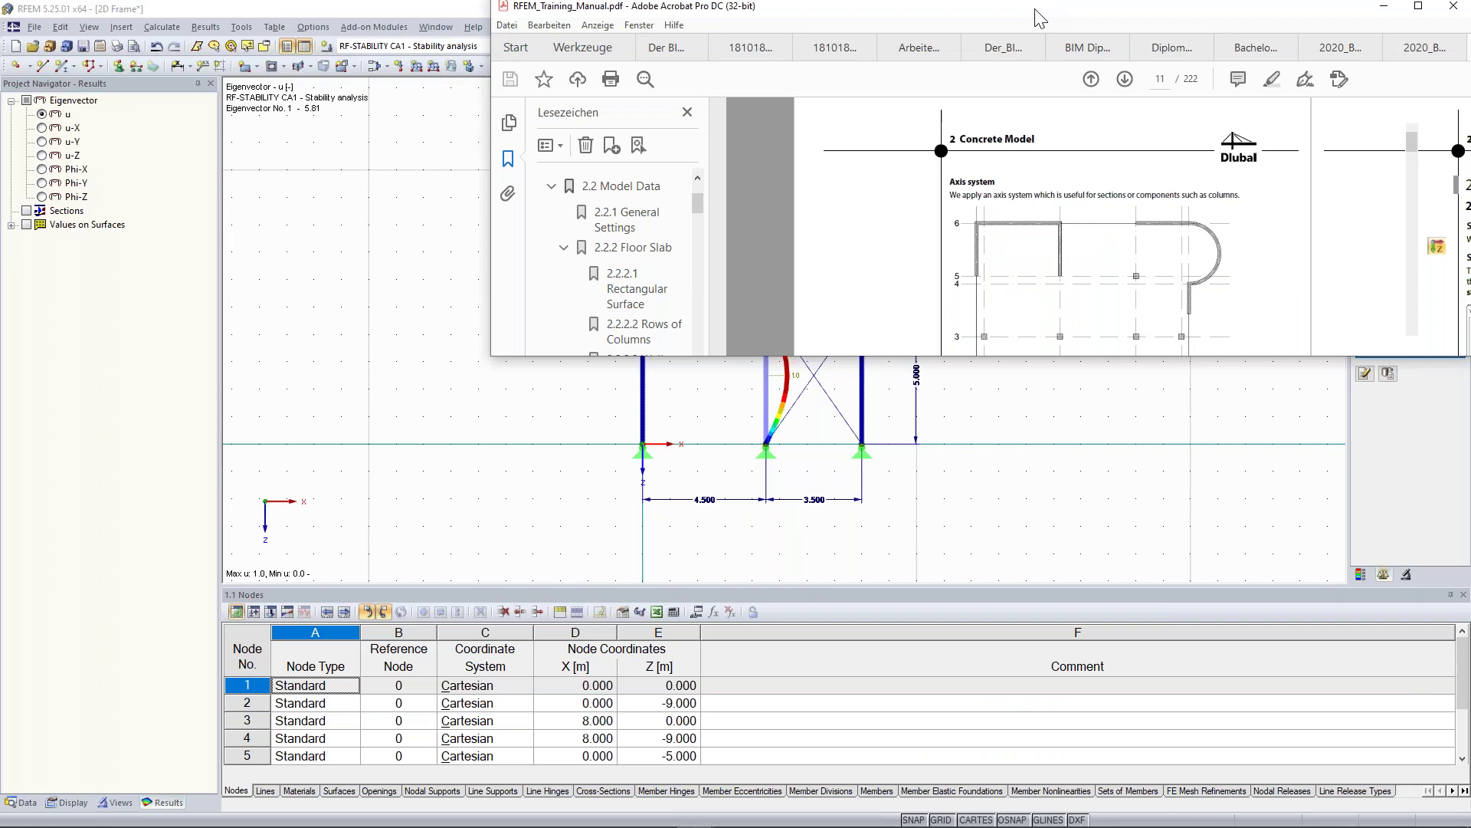
left_click_drag(1040, 17, 23, 209)
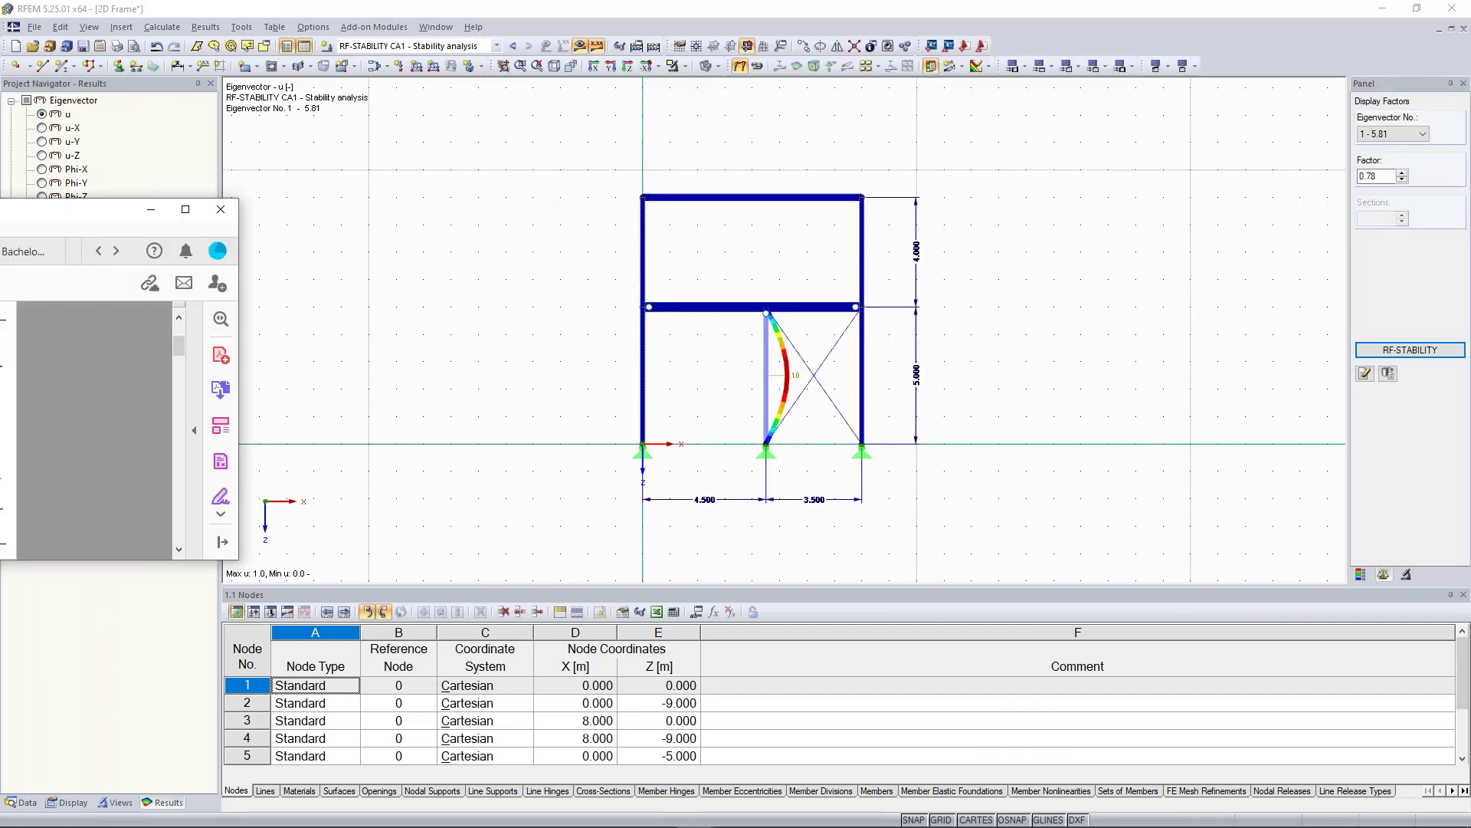
left_click_drag(2, 209, 0, 86)
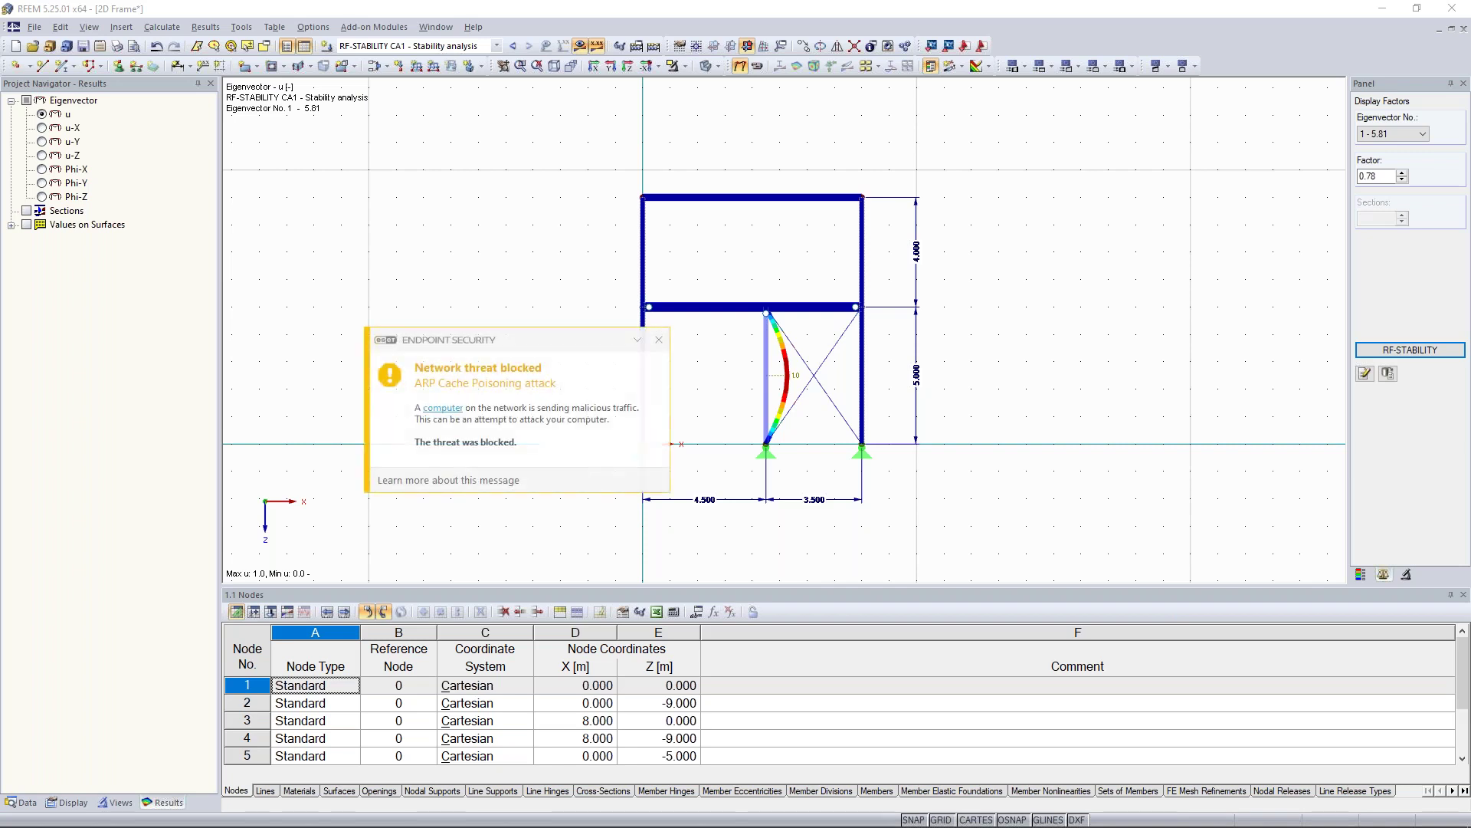
left_click(659, 340)
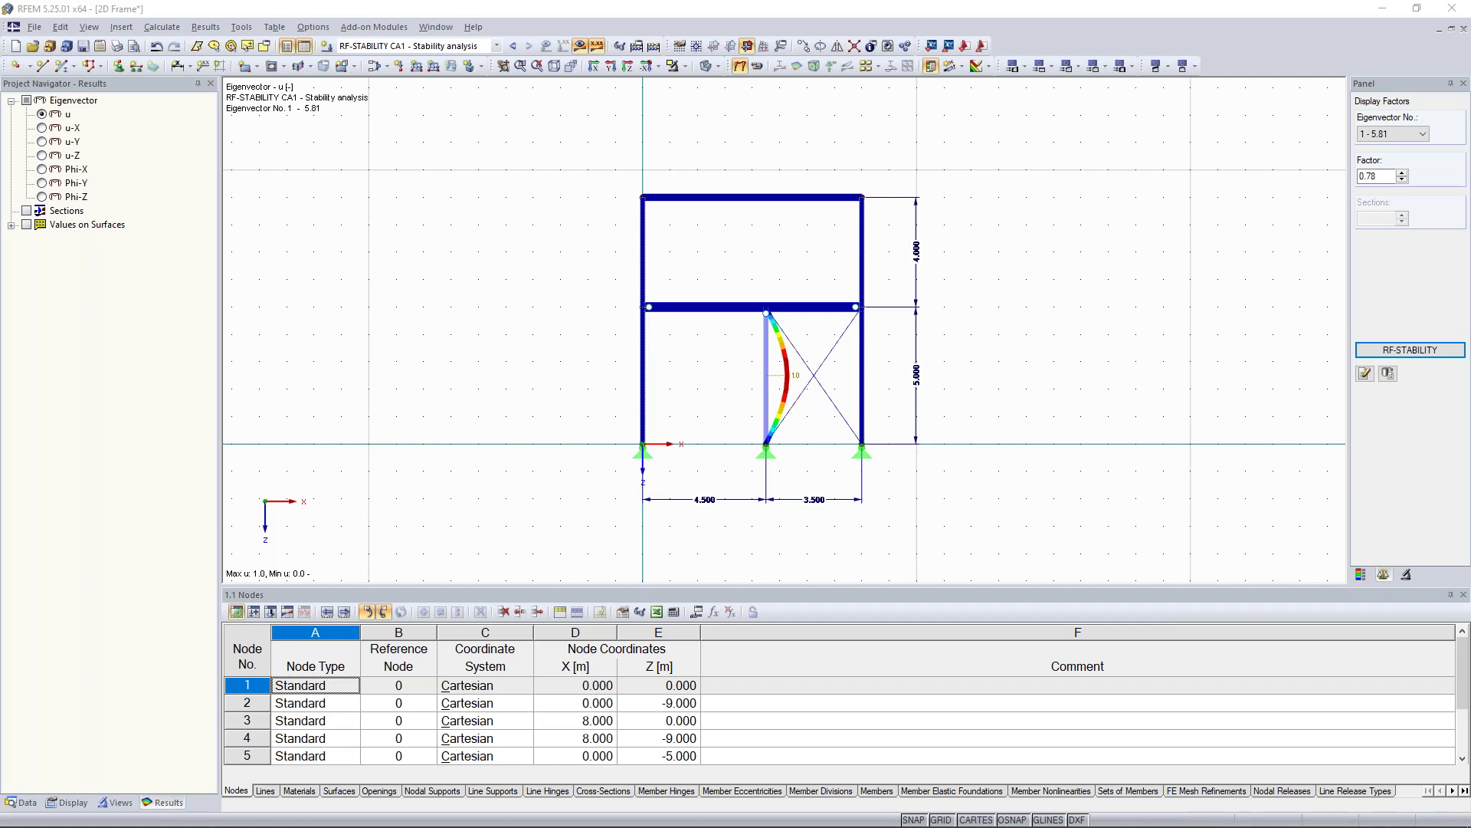
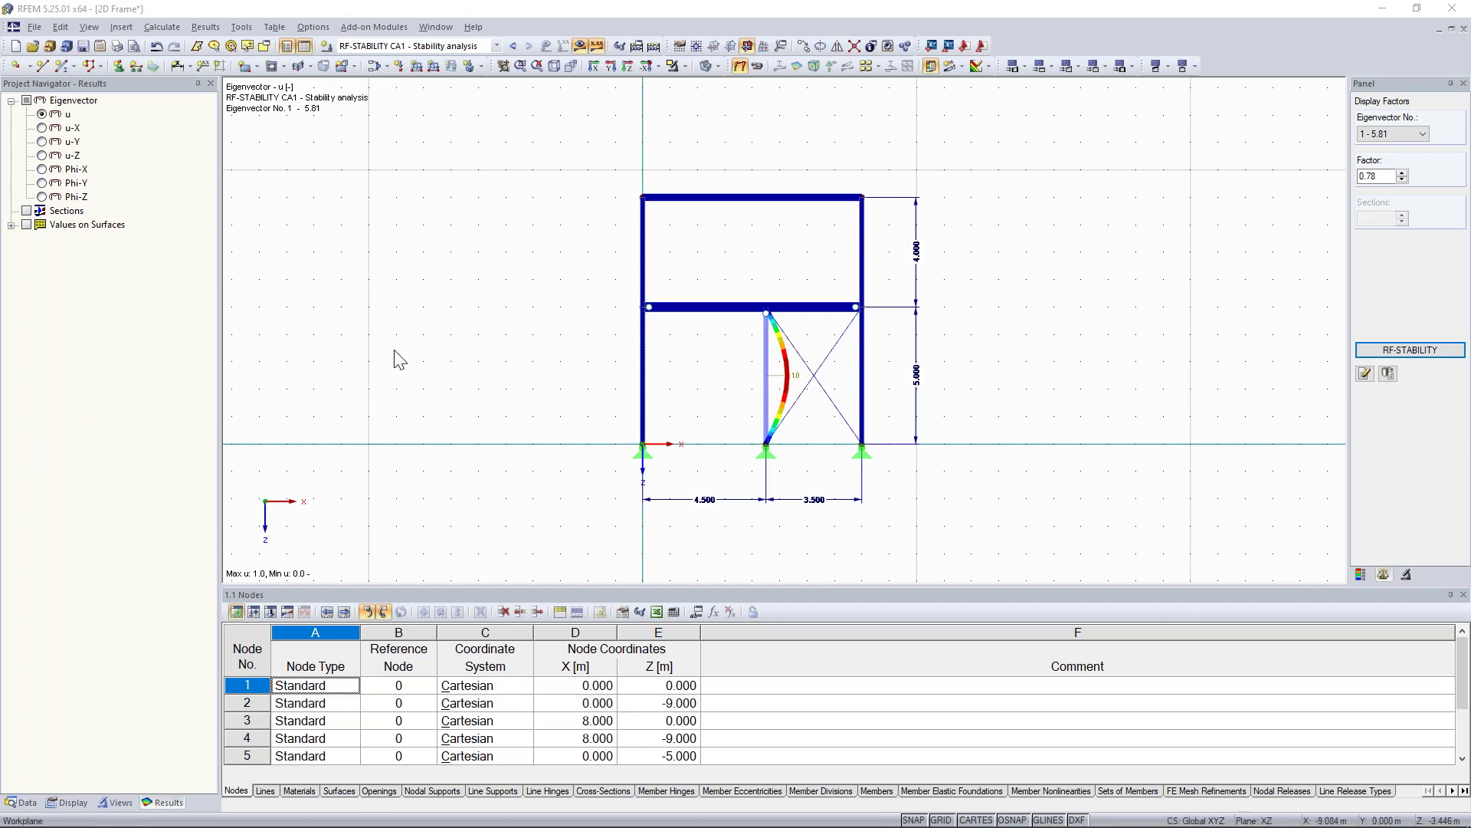
- Start a new 3D model named Concrete_Example in the Downloads project
left_click(34, 28)
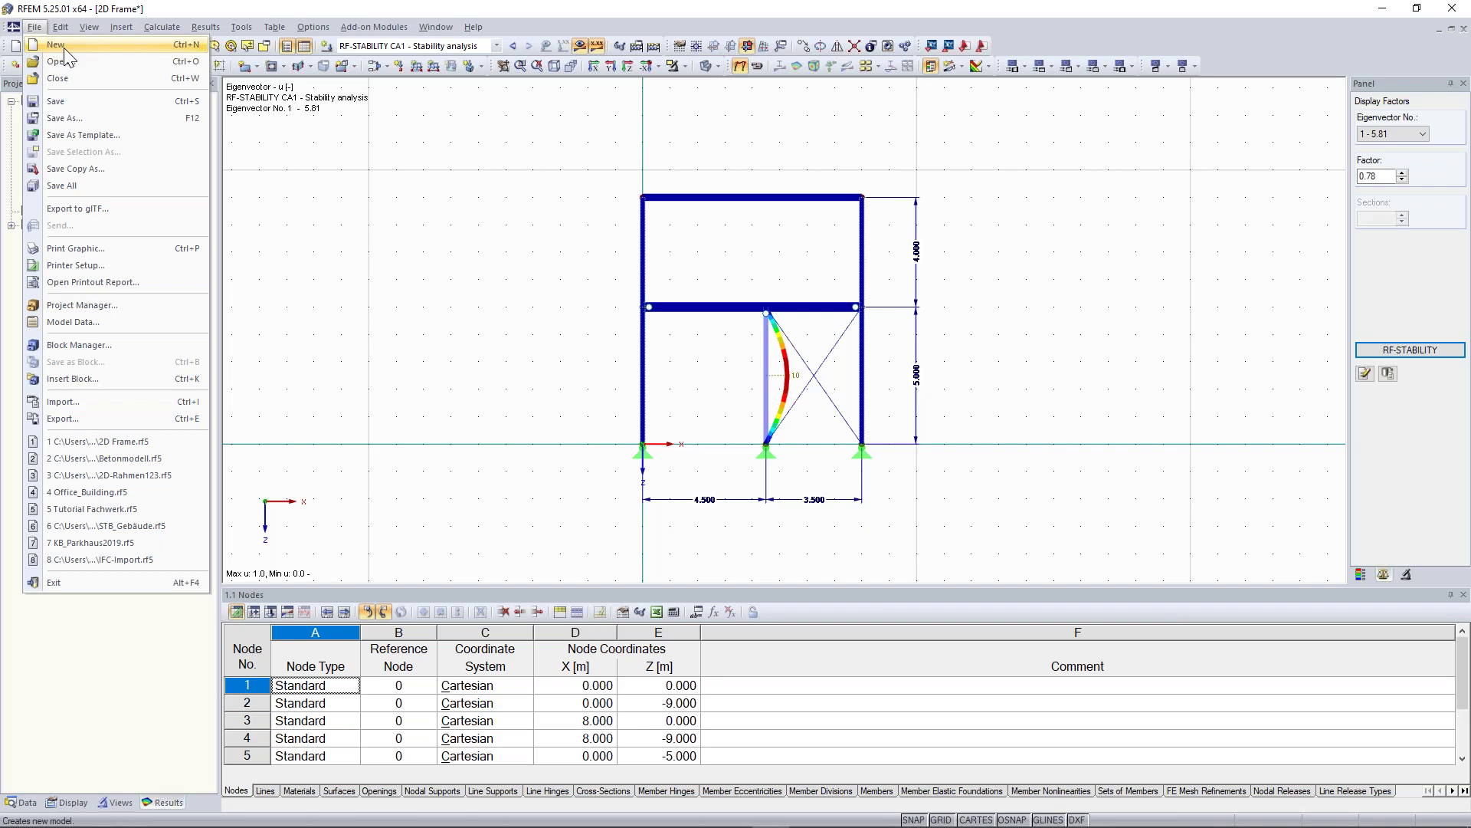
key("Escape")
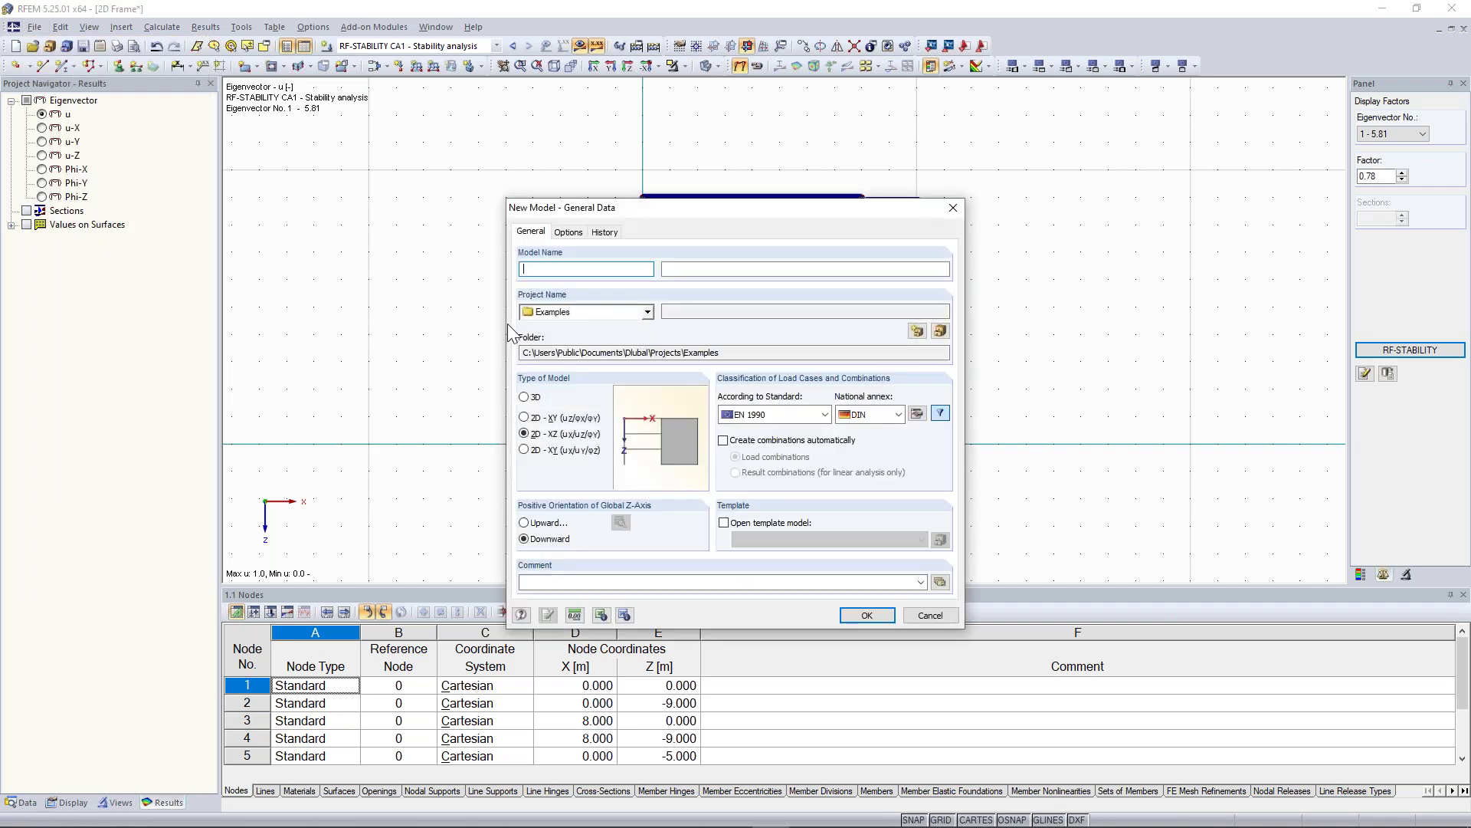
left_click(528, 397)
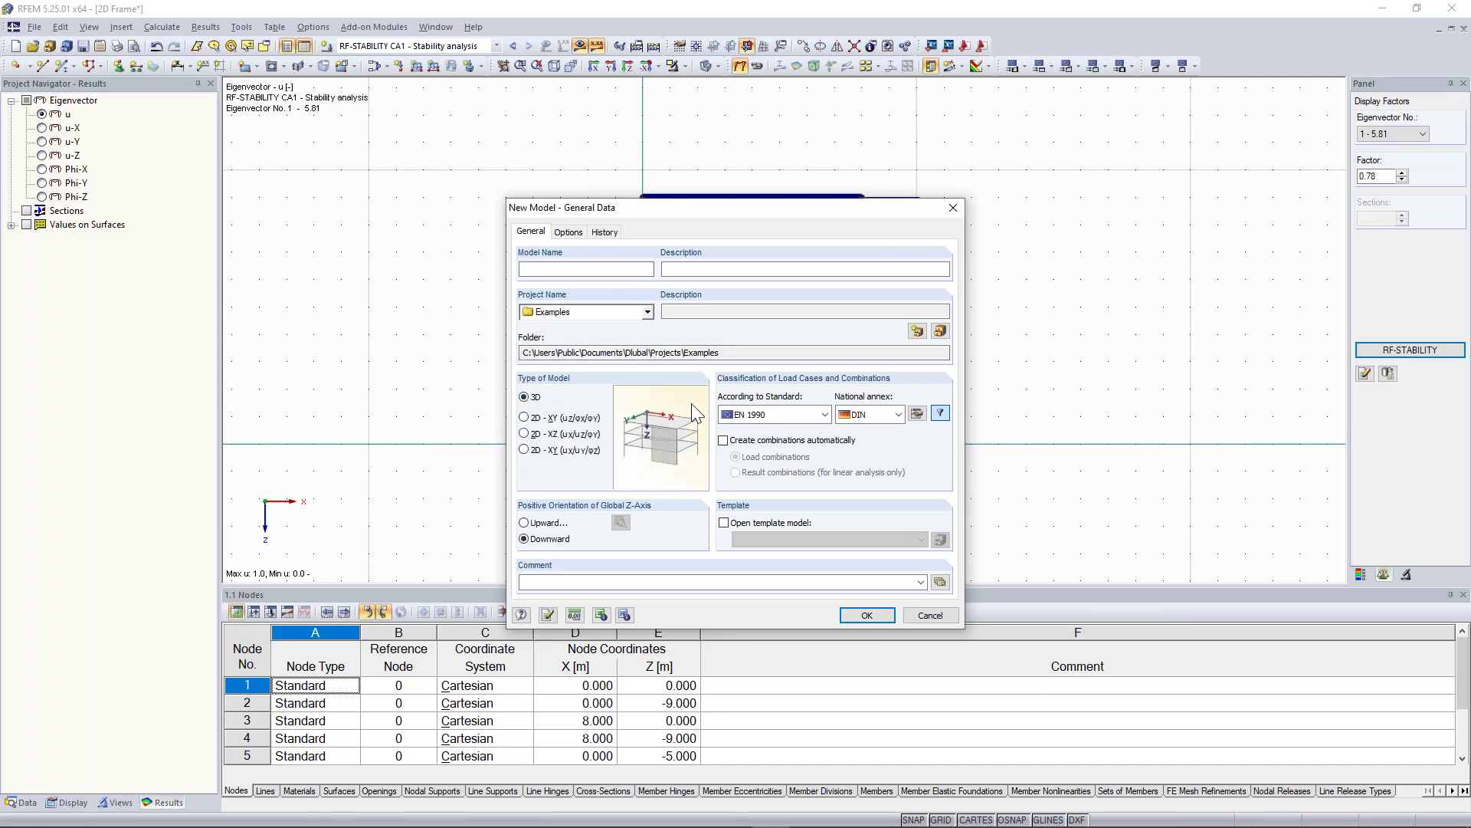
left_click(596, 270)
type("Concrete_Example")
left_click(648, 312)
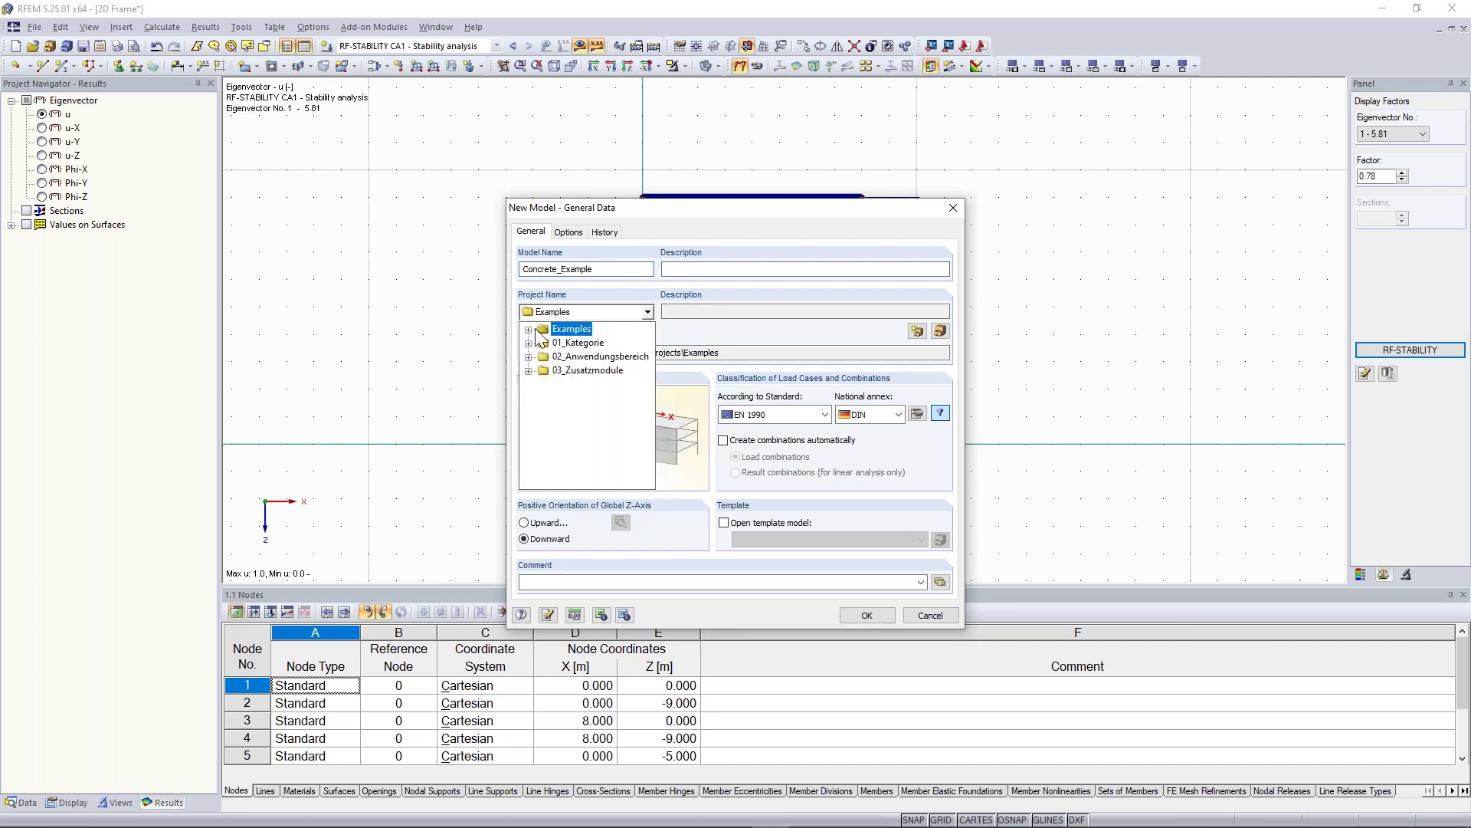
left_click(528, 330)
left_click(591, 383)
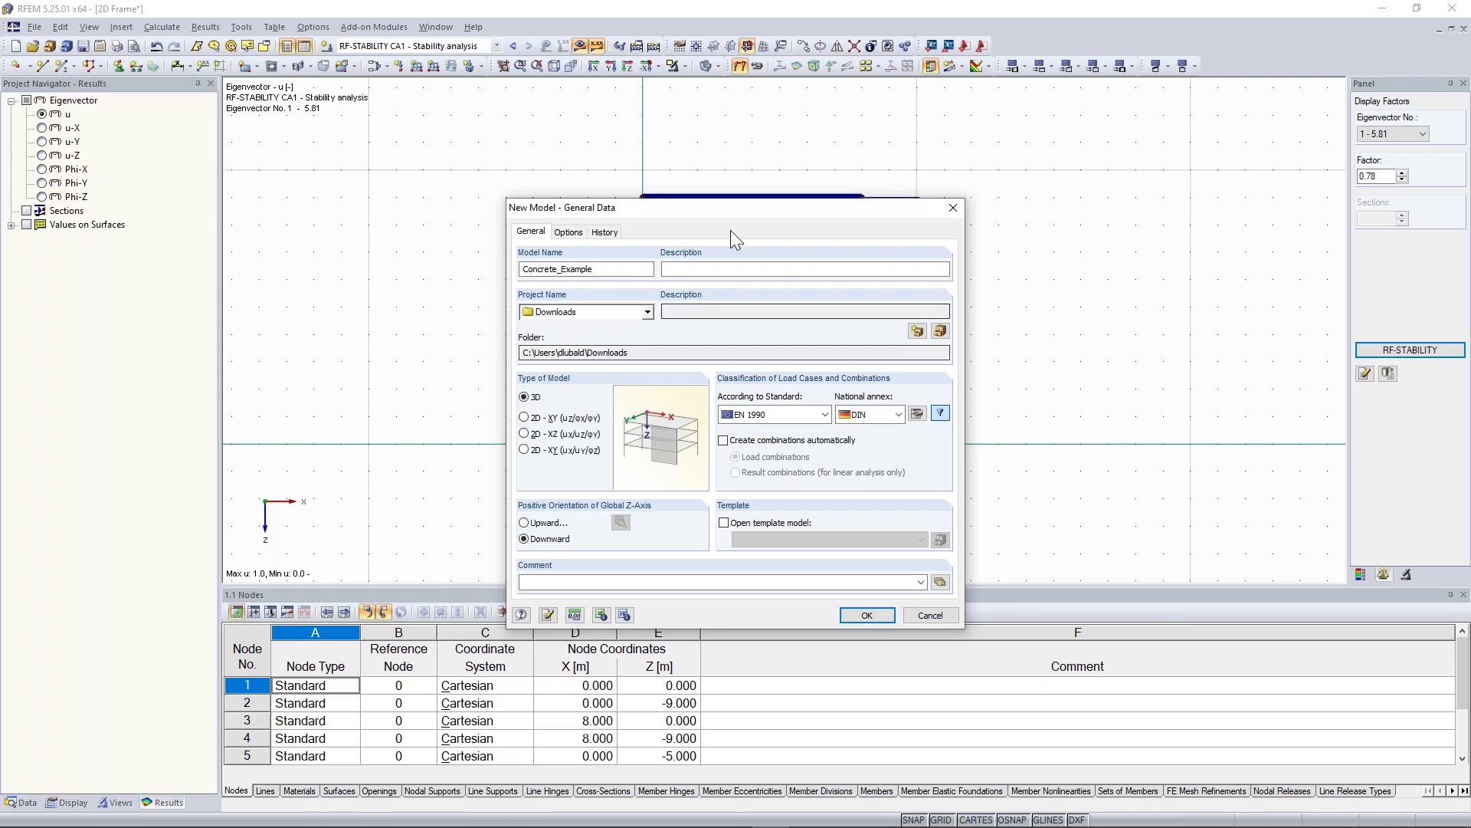
- Set the load standard to EN 1990 with the CEN national annex, keep the global Z-axis downward, and create the model
left_click_drag(726, 208, 705, 147)
left_click(874, 353)
left_click_drag(937, 432, 939, 389)
left_click(747, 338)
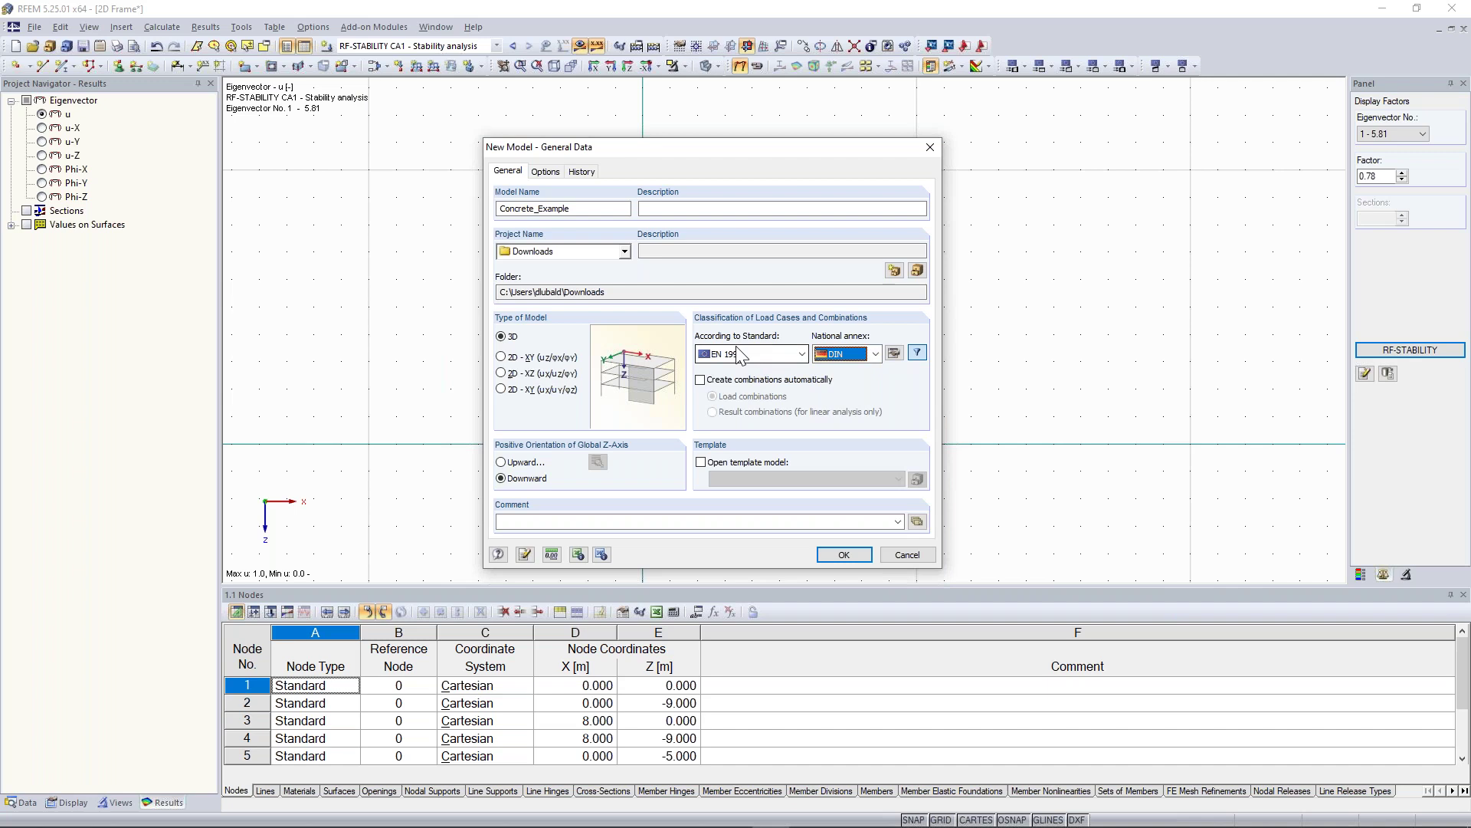
left_click(875, 353)
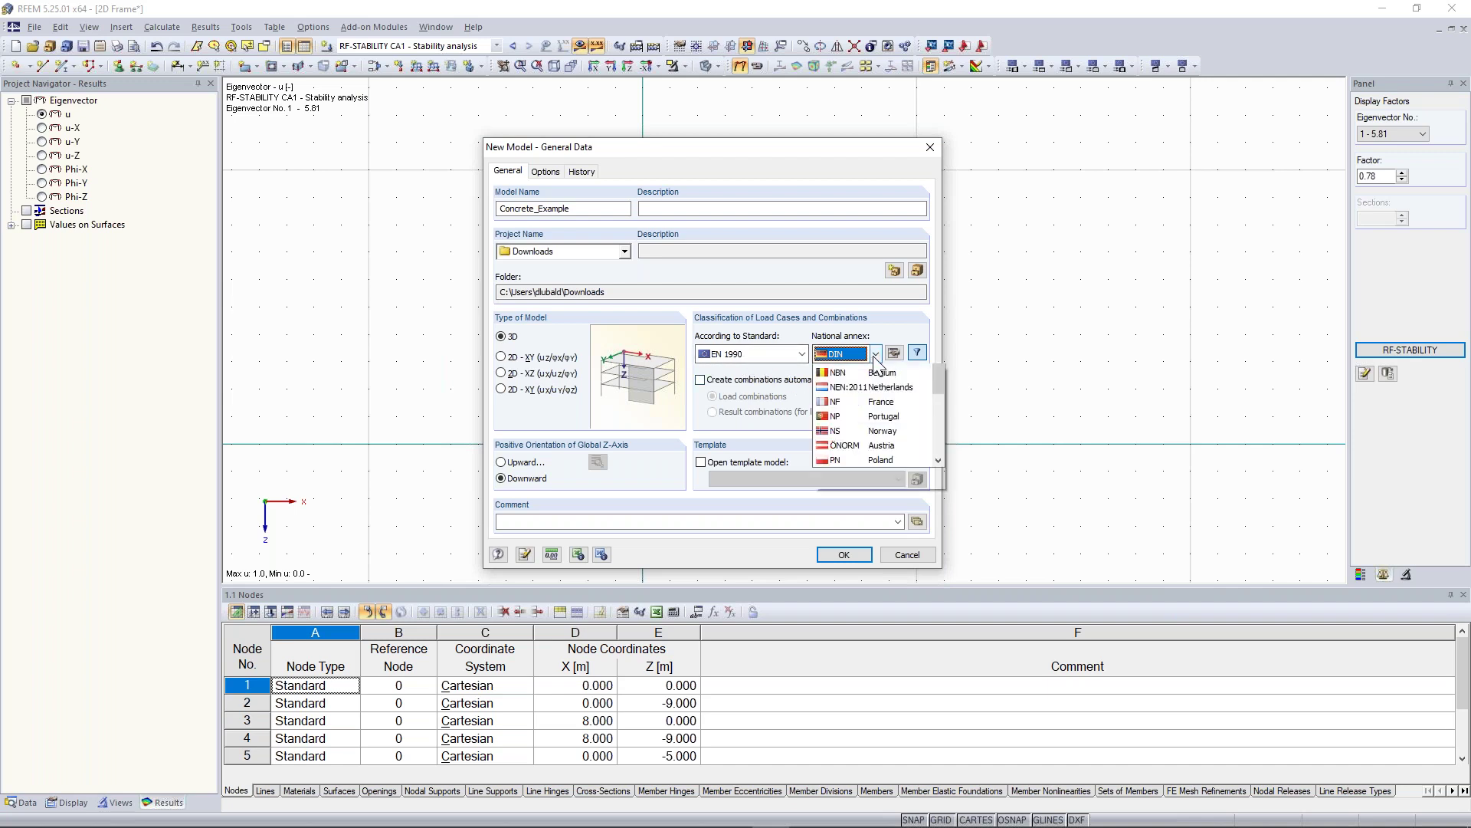
scroll(868, 406, "up", 3)
left_click(867, 371)
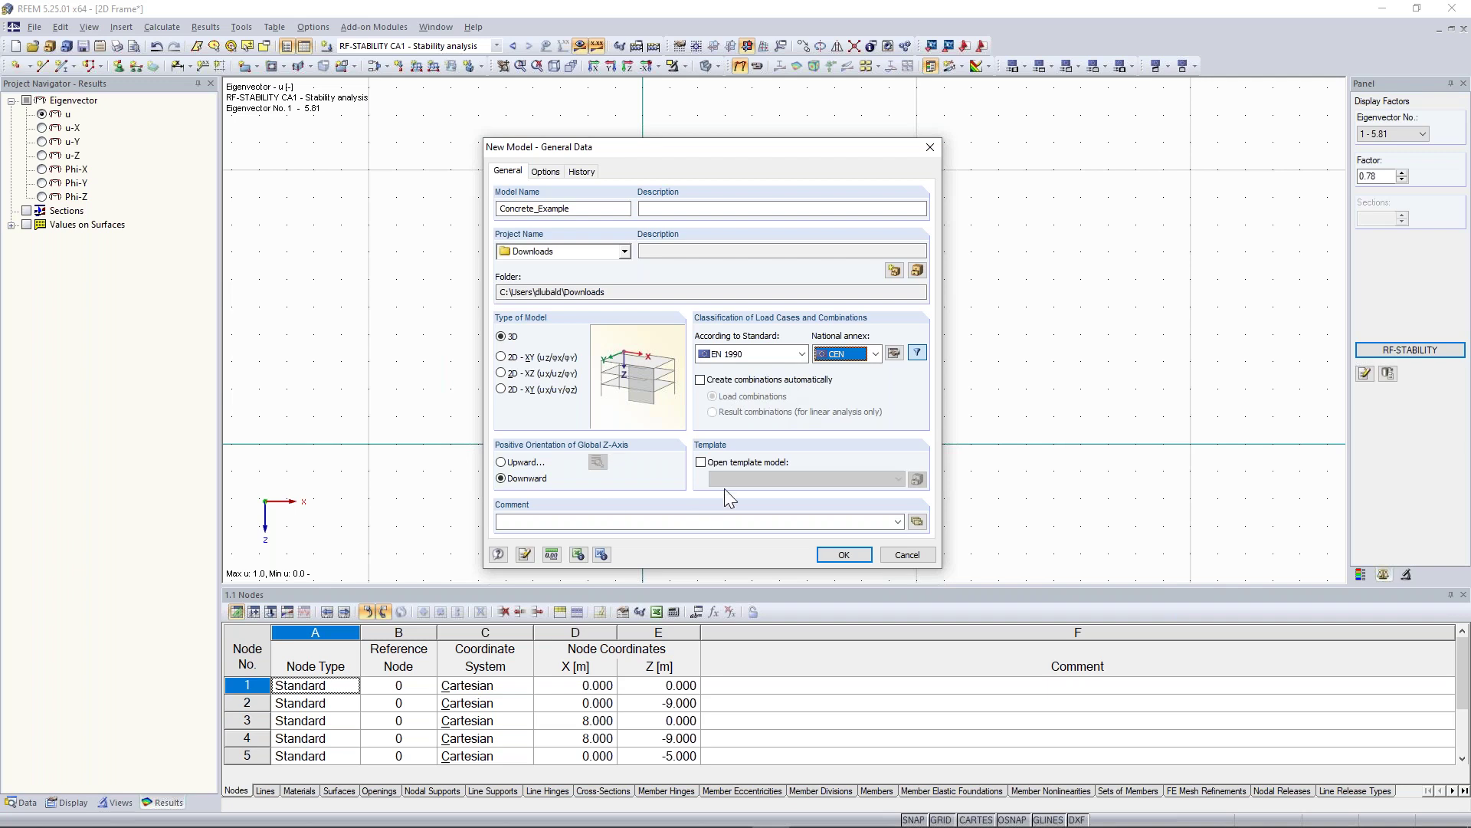
left_click(539, 481)
left_click(839, 556)
left_click(839, 557)
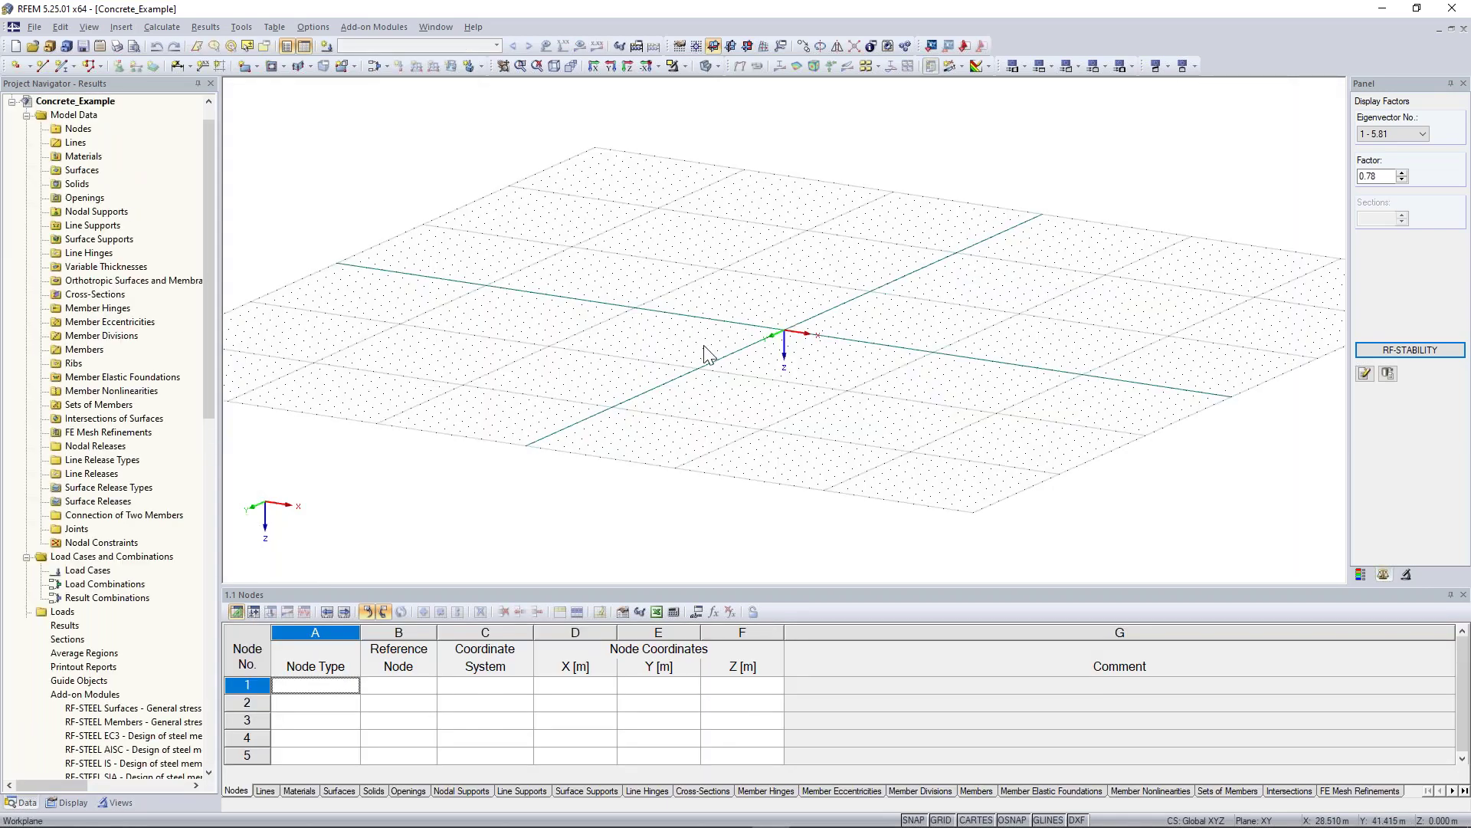
- Show the empty XY work plane in the Z direction view with the origin near the centre
scroll(580, 318, "down", 3)
mouse_move(814, 361)
middle_mouse_down("ctrl")
mouse_move(725, 302)
mouse_move(720, 236)
mouse_move(807, 359)
middle_mouse_up("ctrl")
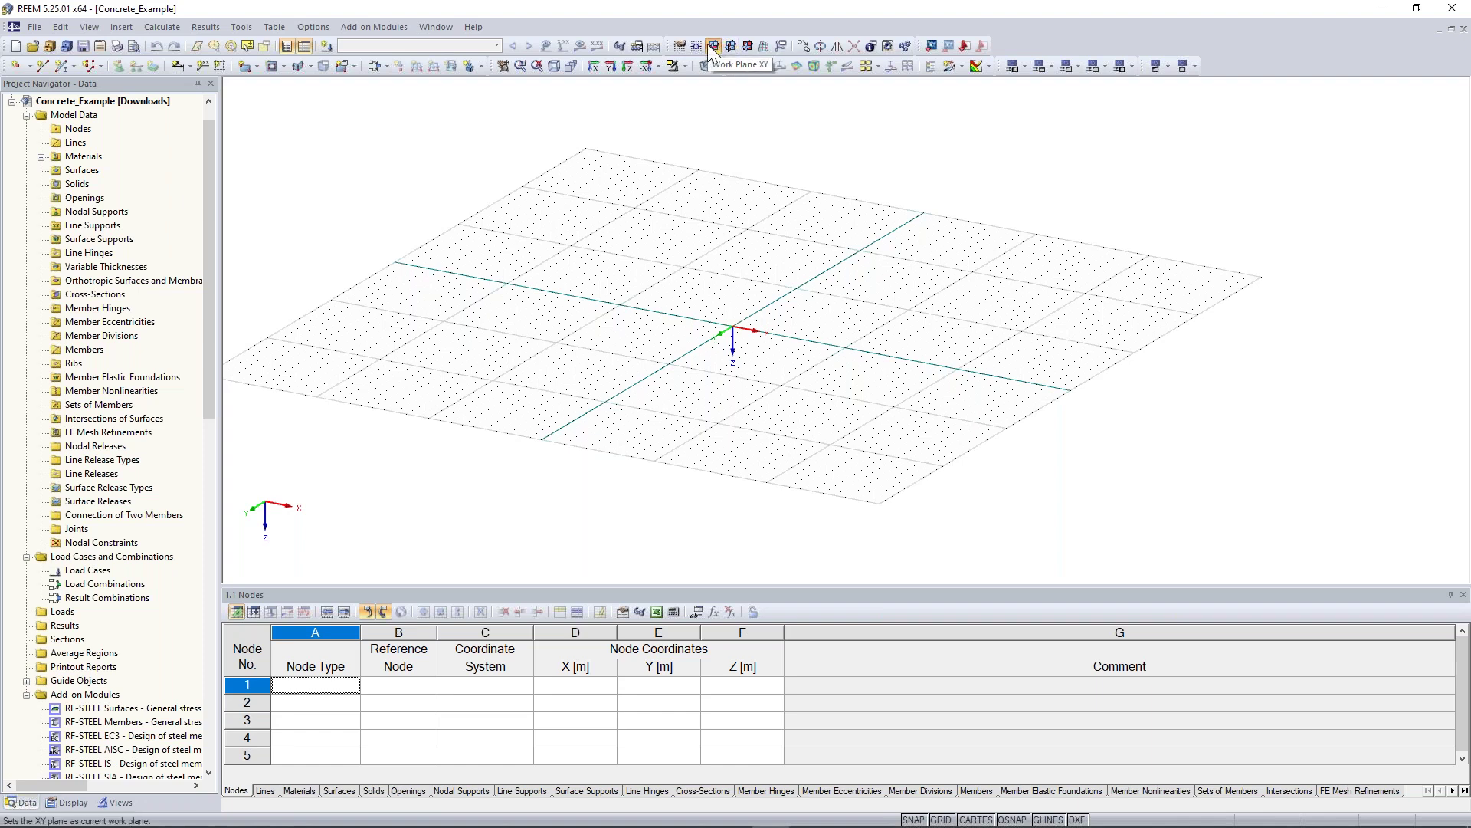
mouse_move(698, 283)
middle_mouse_down("ctrl")
mouse_move(722, 266)
mouse_move(725, 288)
middle_mouse_up("ctrl")
scroll(736, 341, "up", 3)
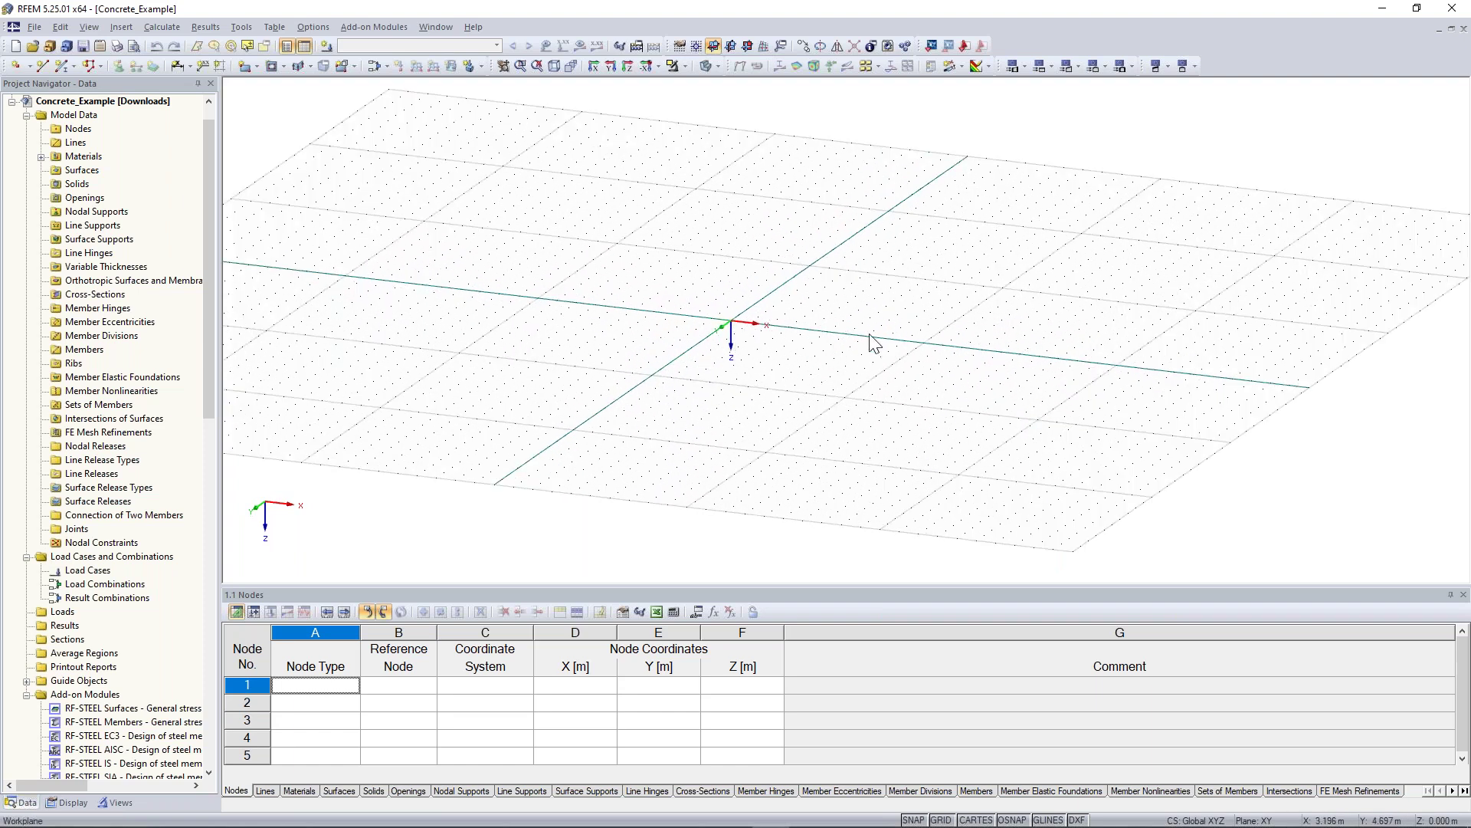
middle_click_drag(833, 300, 781, 302)
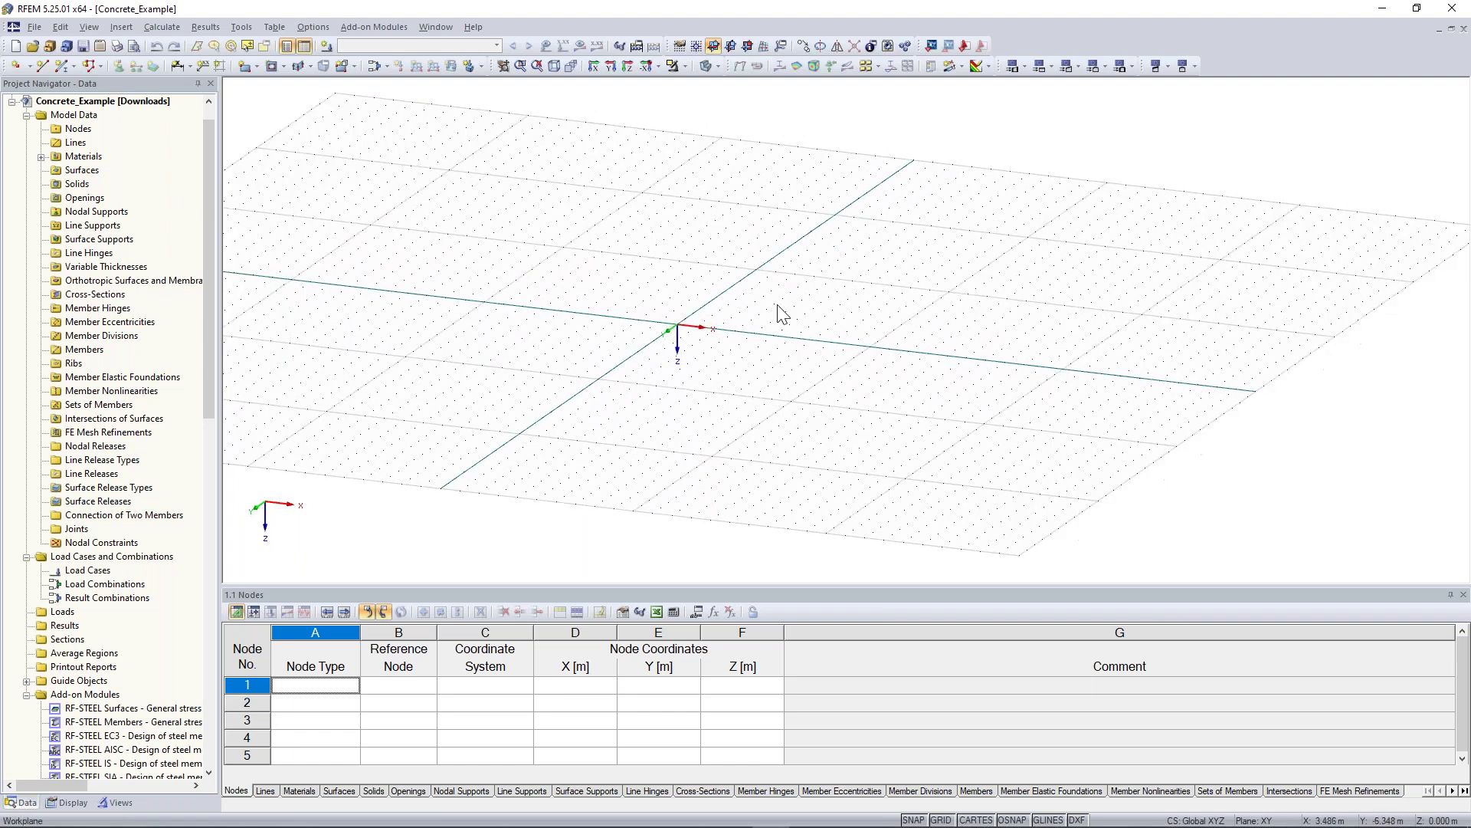
left_click(624, 67)
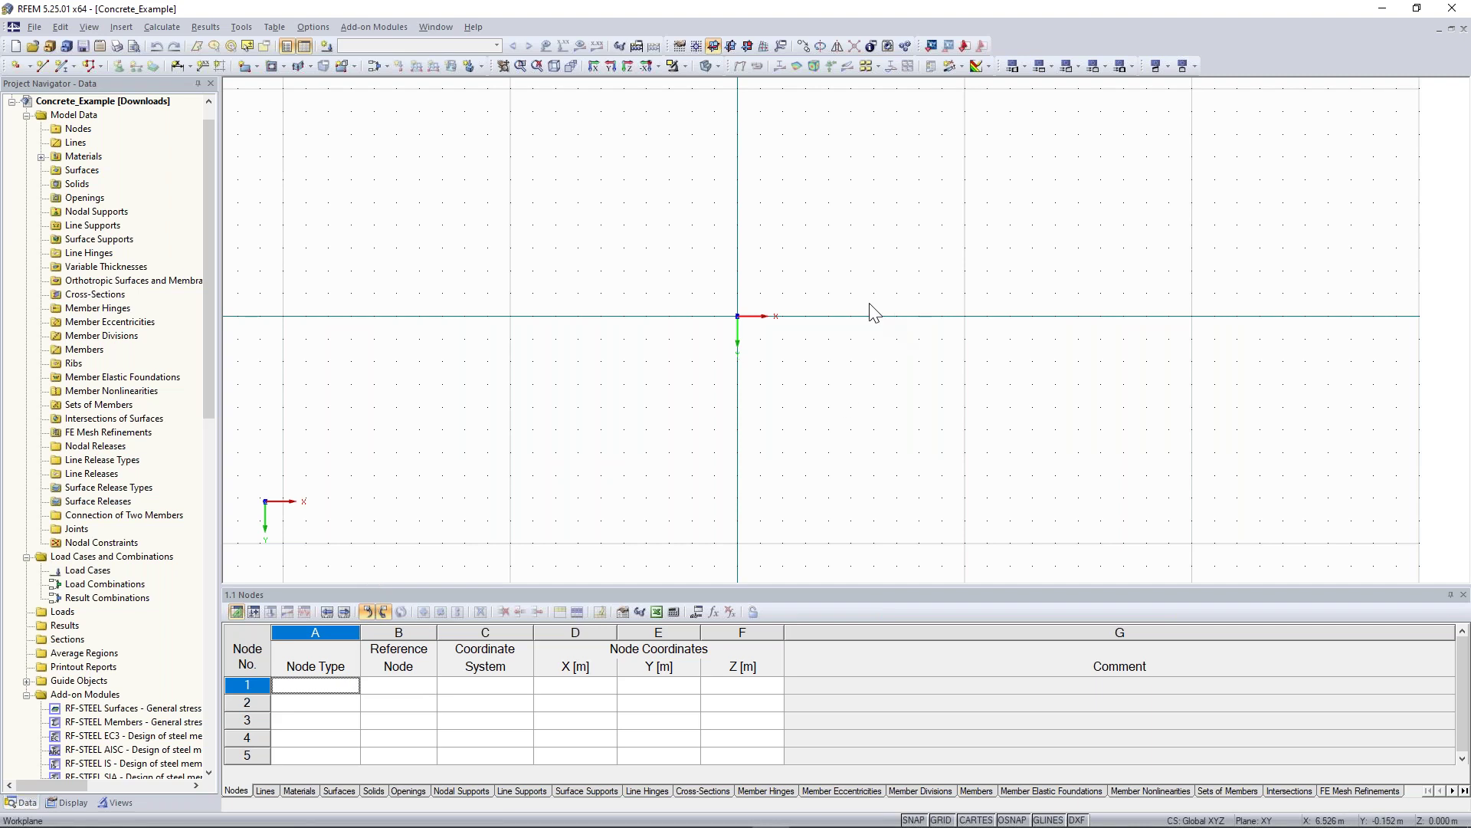
middle_click_drag(858, 303, 807, 339)
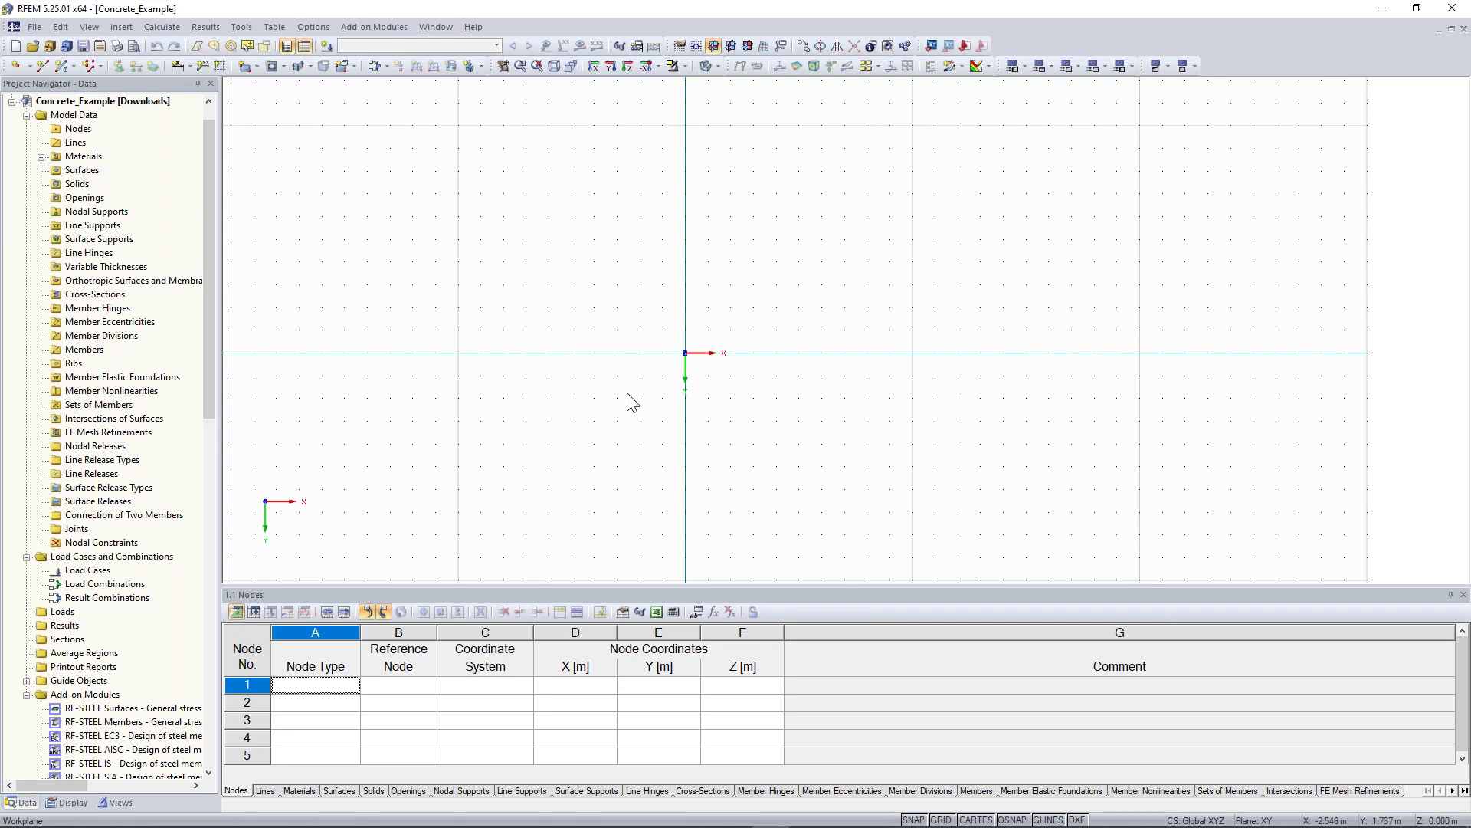
middle_click_drag(629, 313, 611, 332)
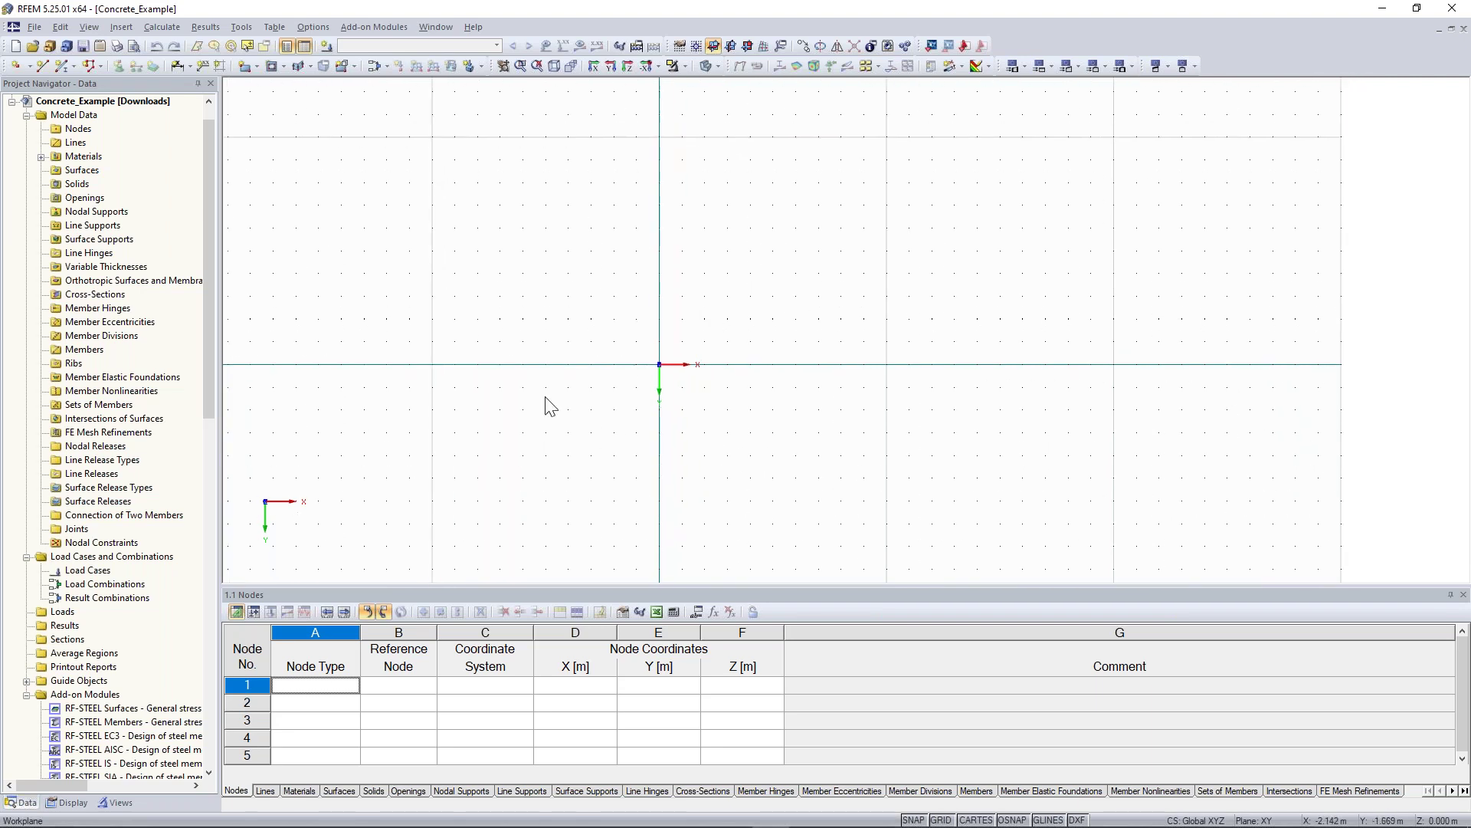
left_click(292, 688)
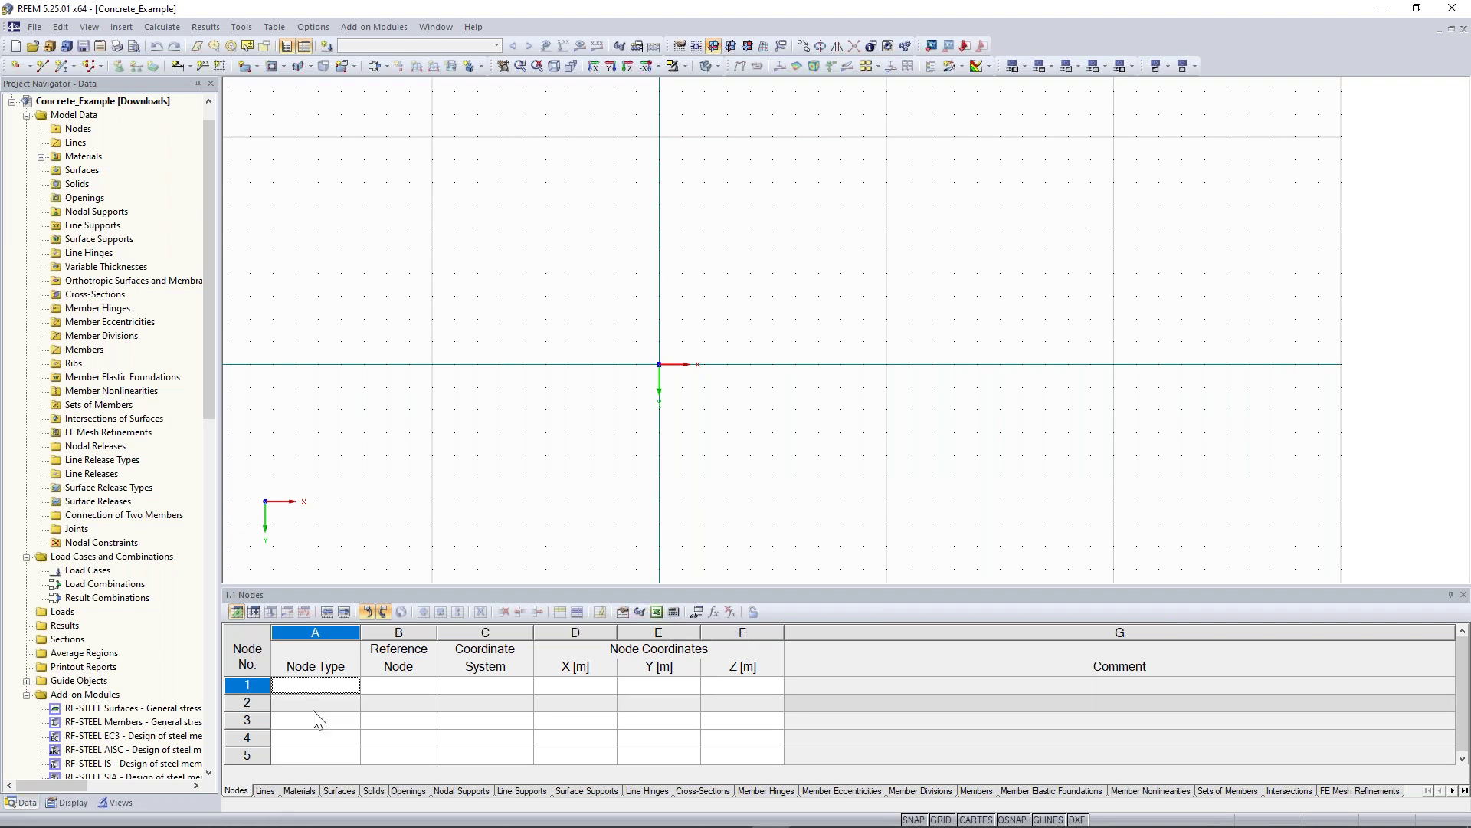
left_click(318, 687)
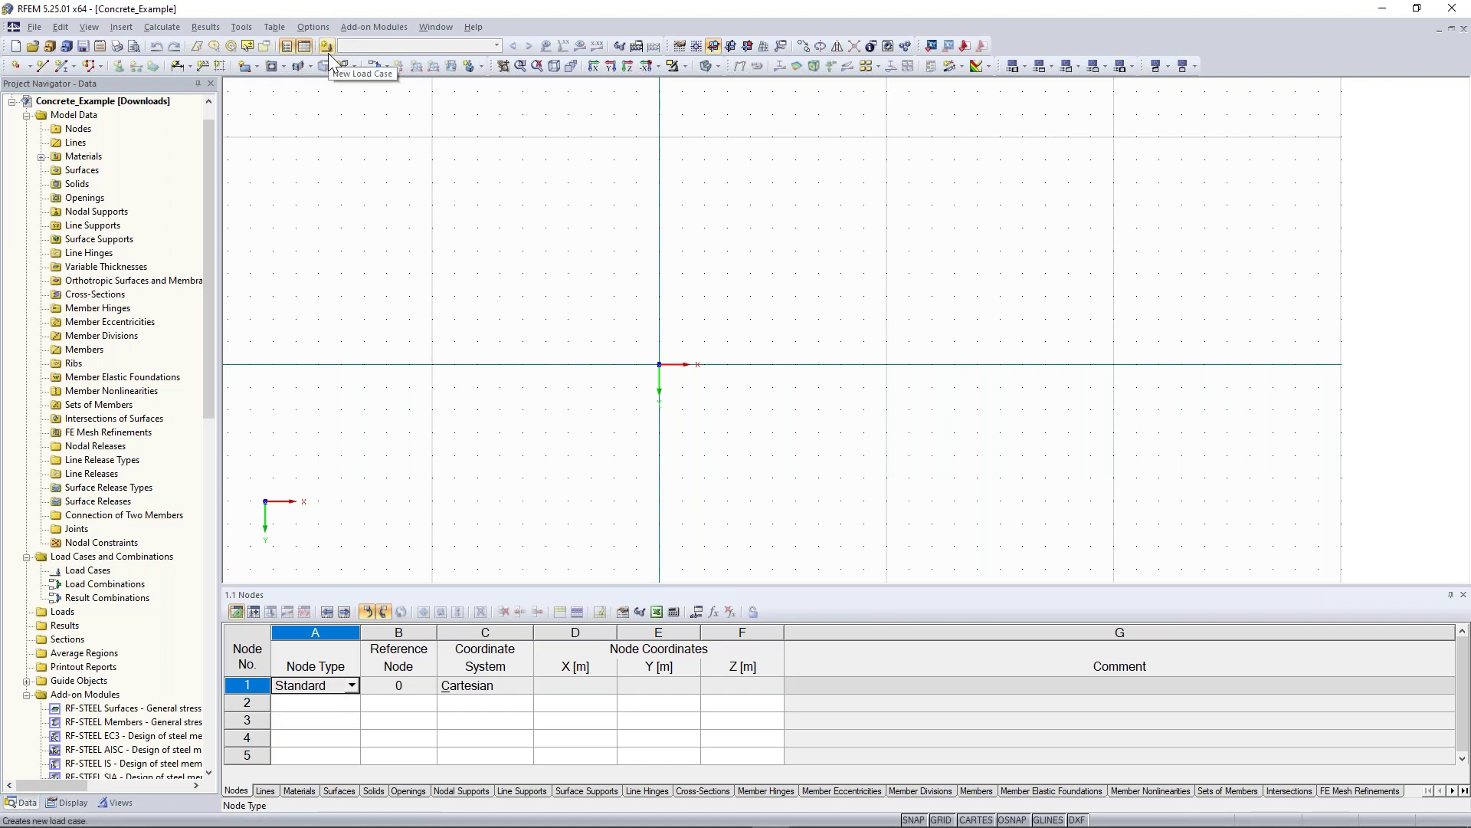
left_click(87, 27)
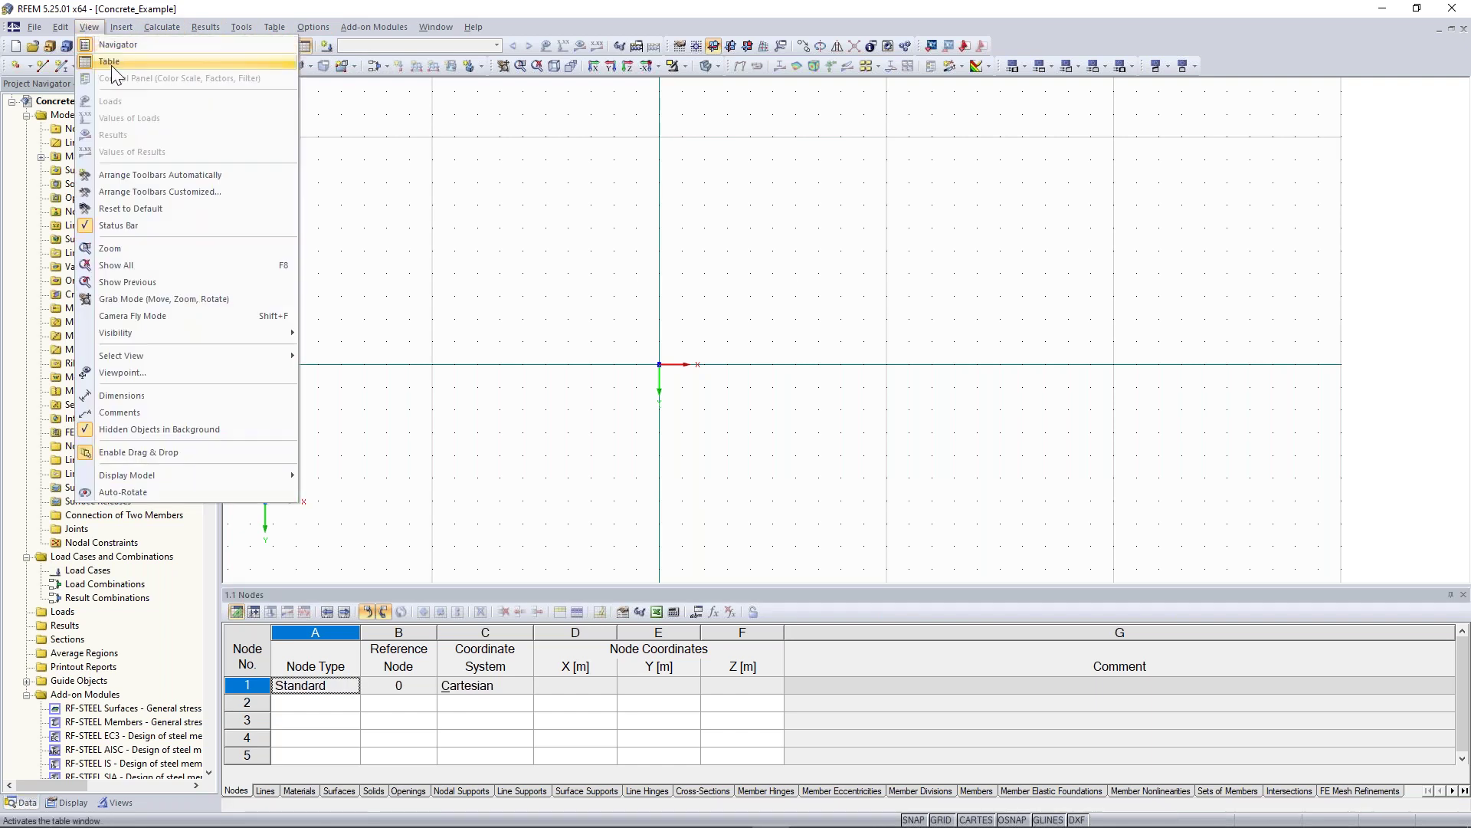
left_click(504, 239)
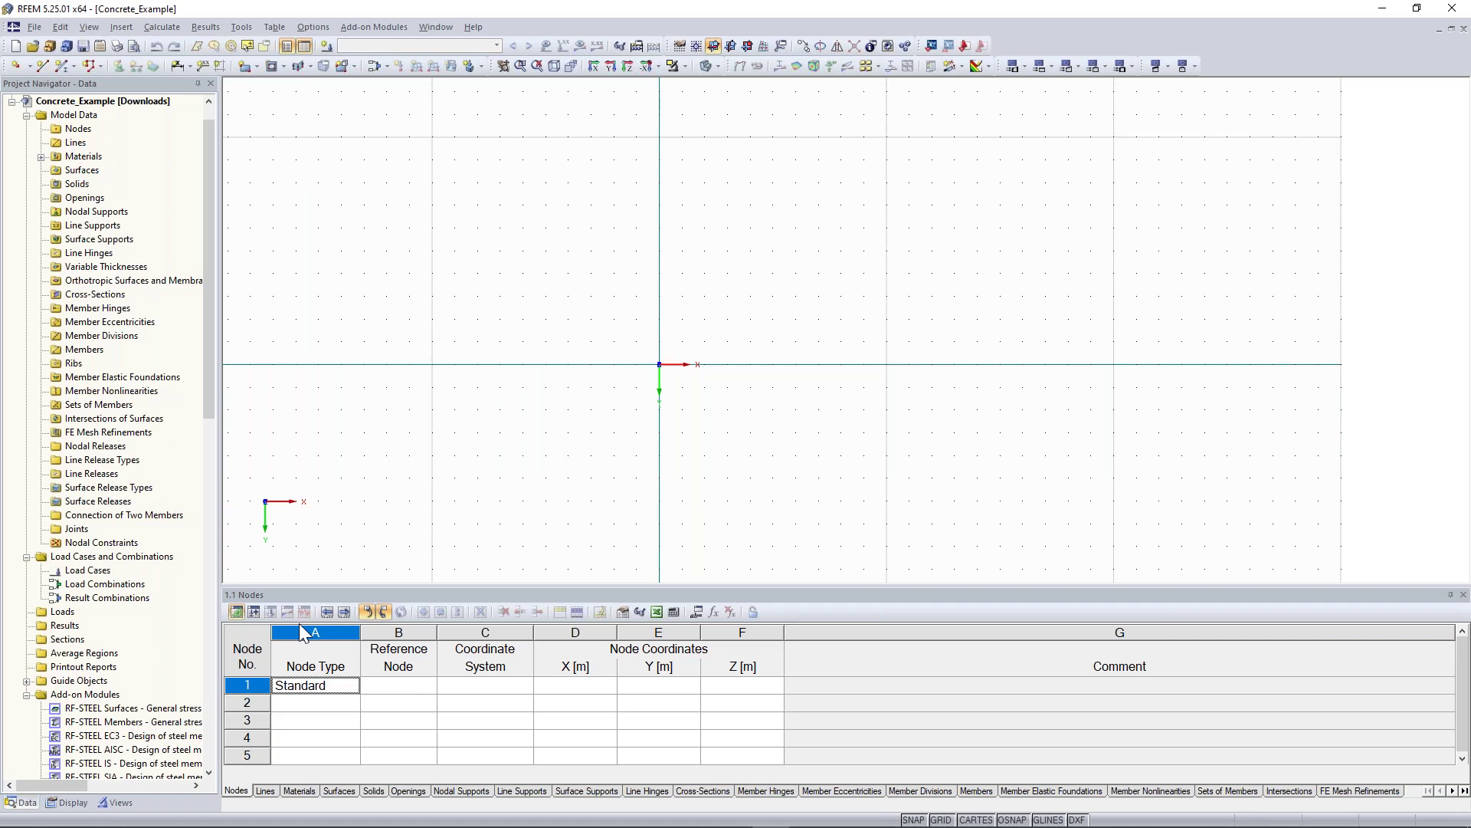
- Define node 1 in the nodes table as a standard Cartesian node at X 0, Y 0, Z 0 m
left_click(312, 686)
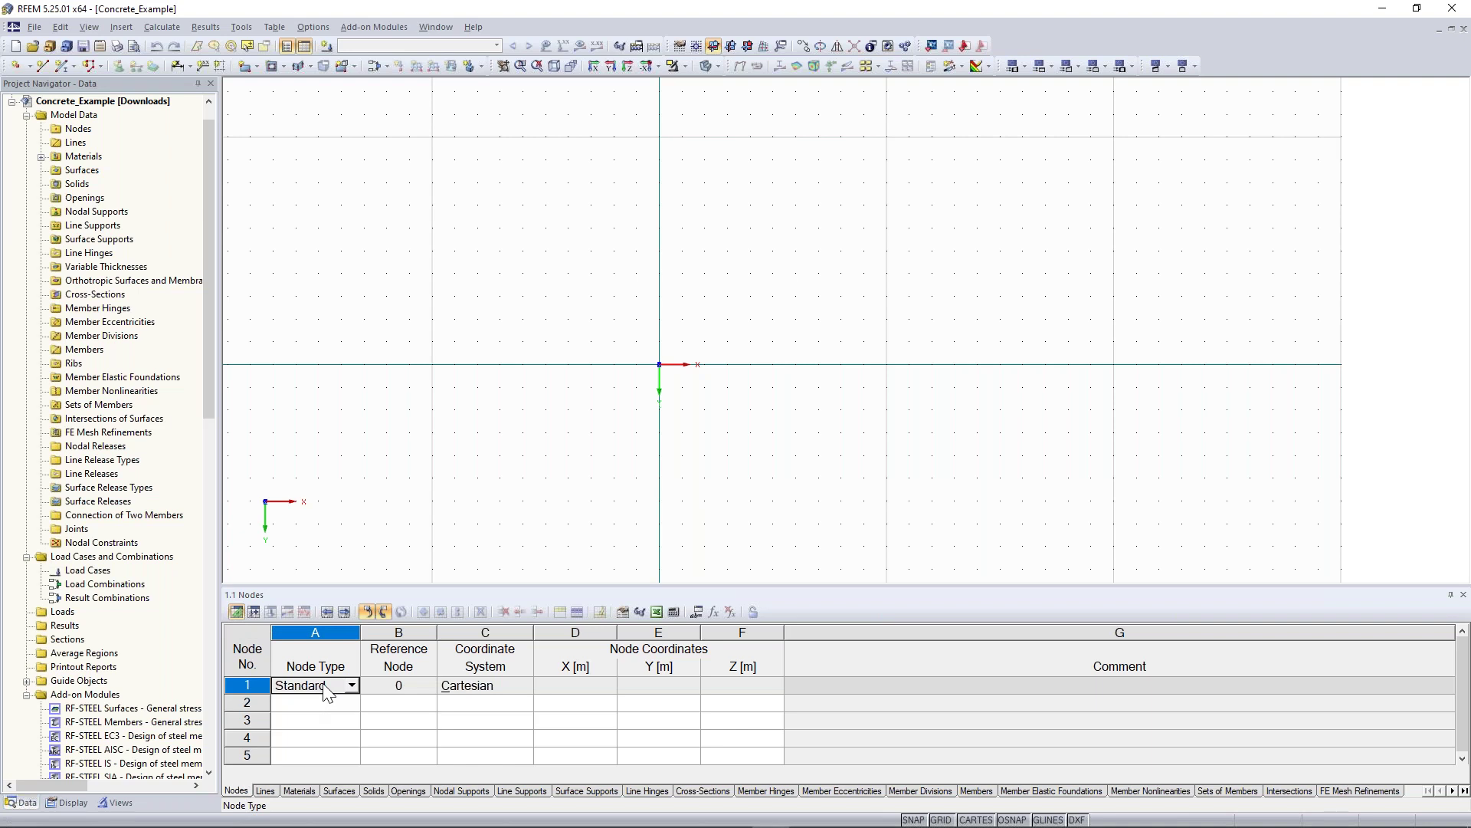
key("Tab")
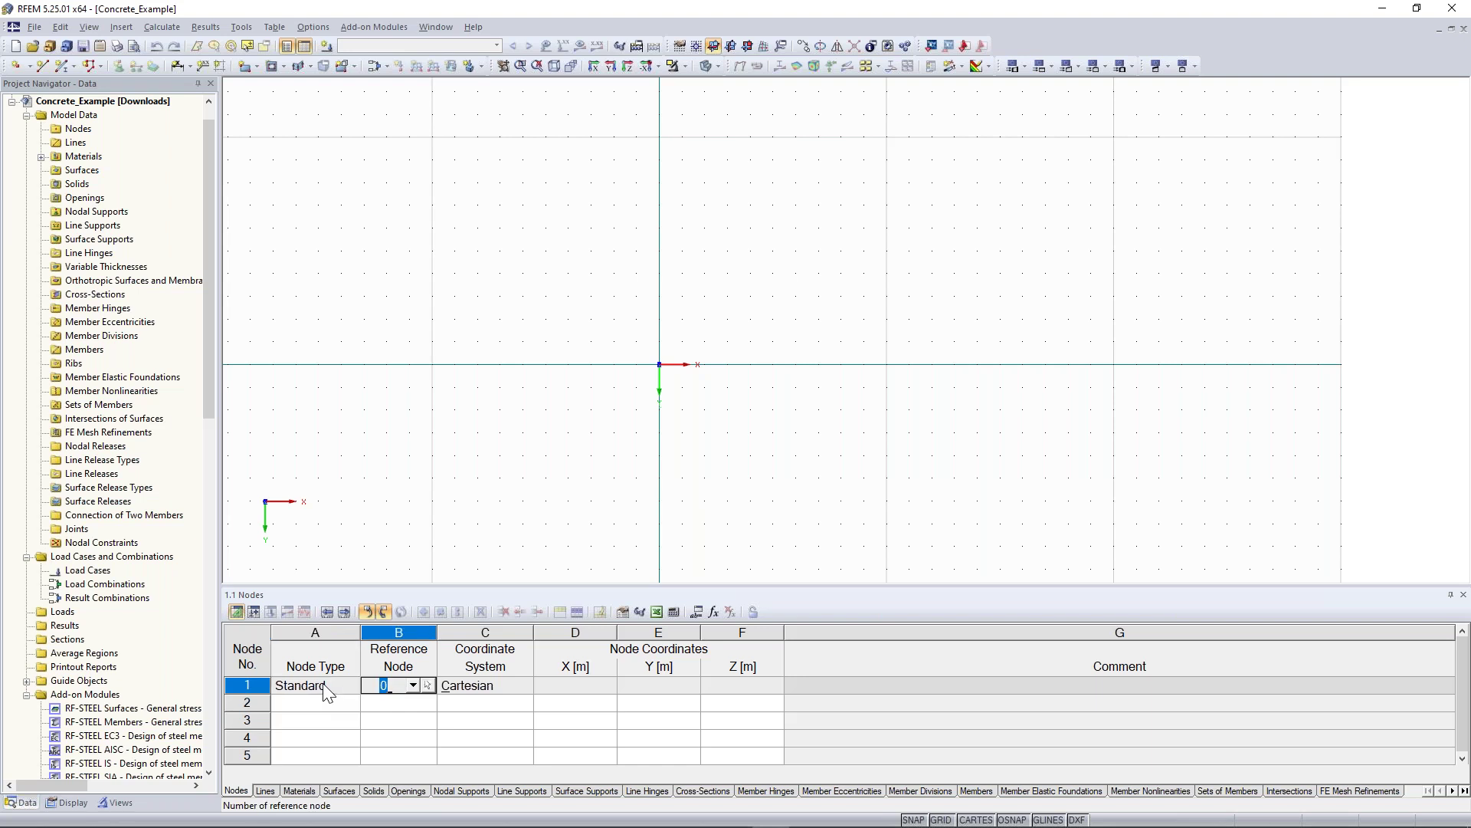
key("Tab")
key("Tab")
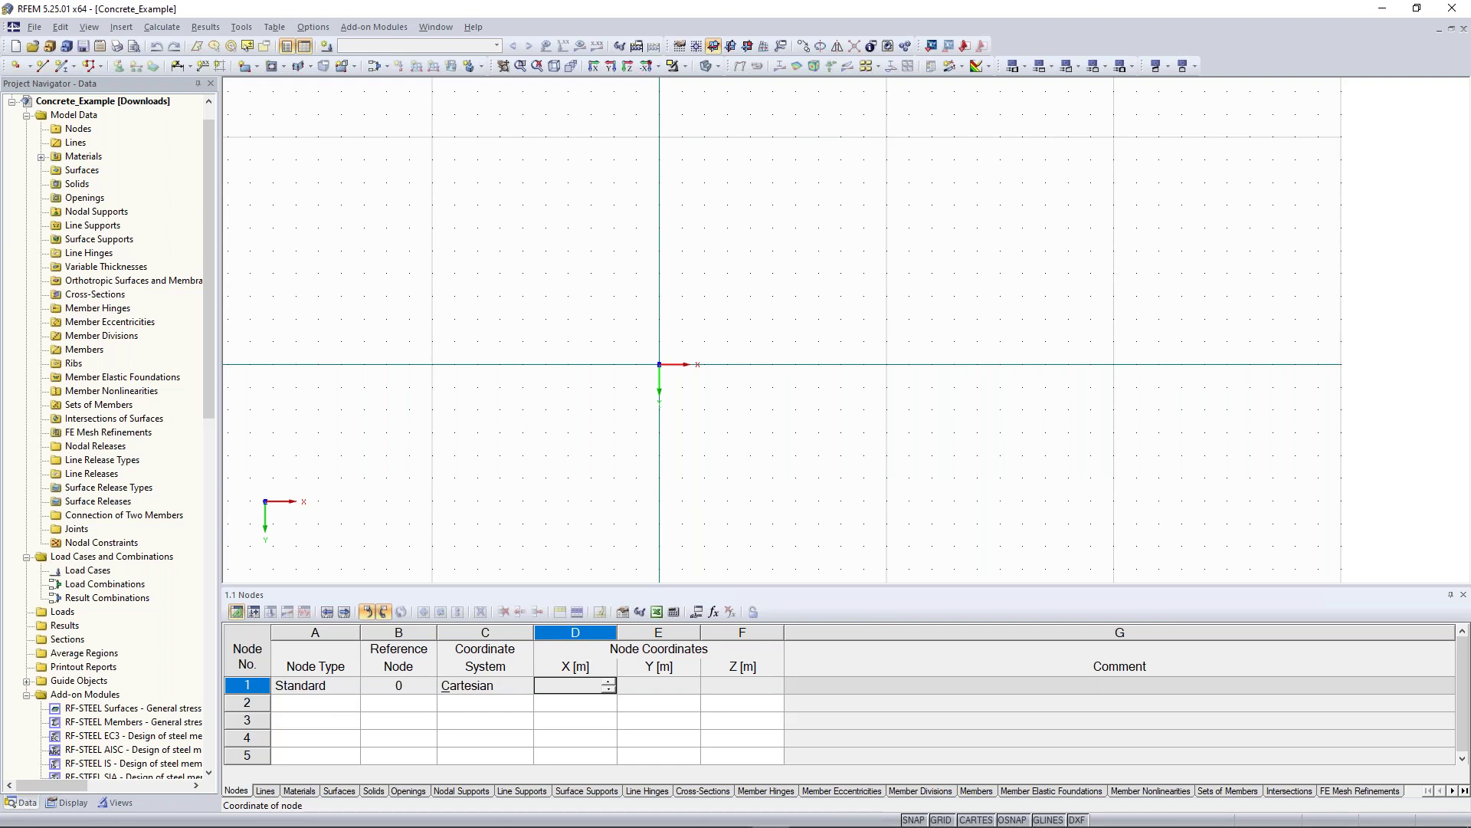
type("0")
key("Tab")
type("0")
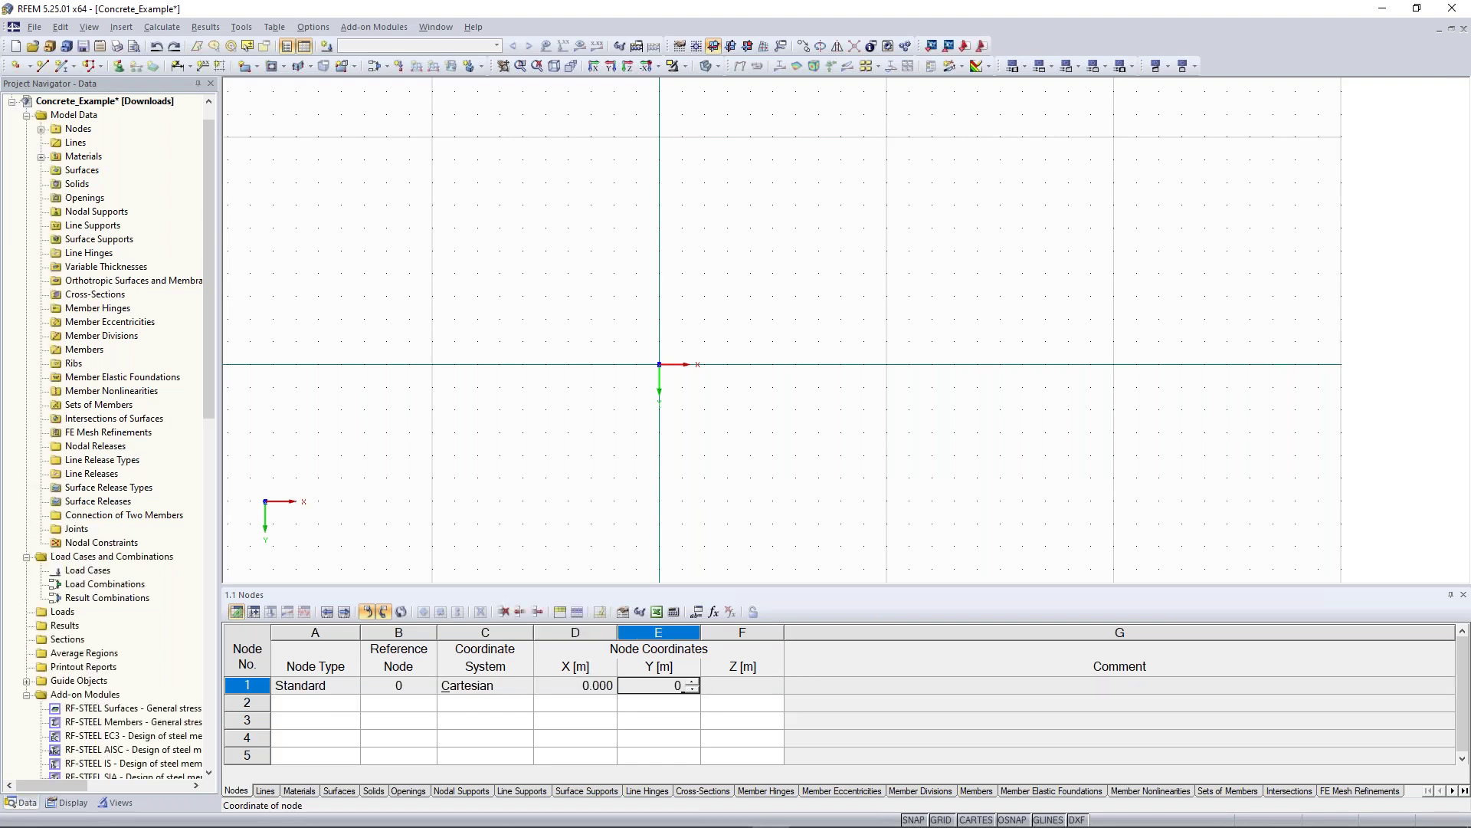
key("Tab")
type("0")
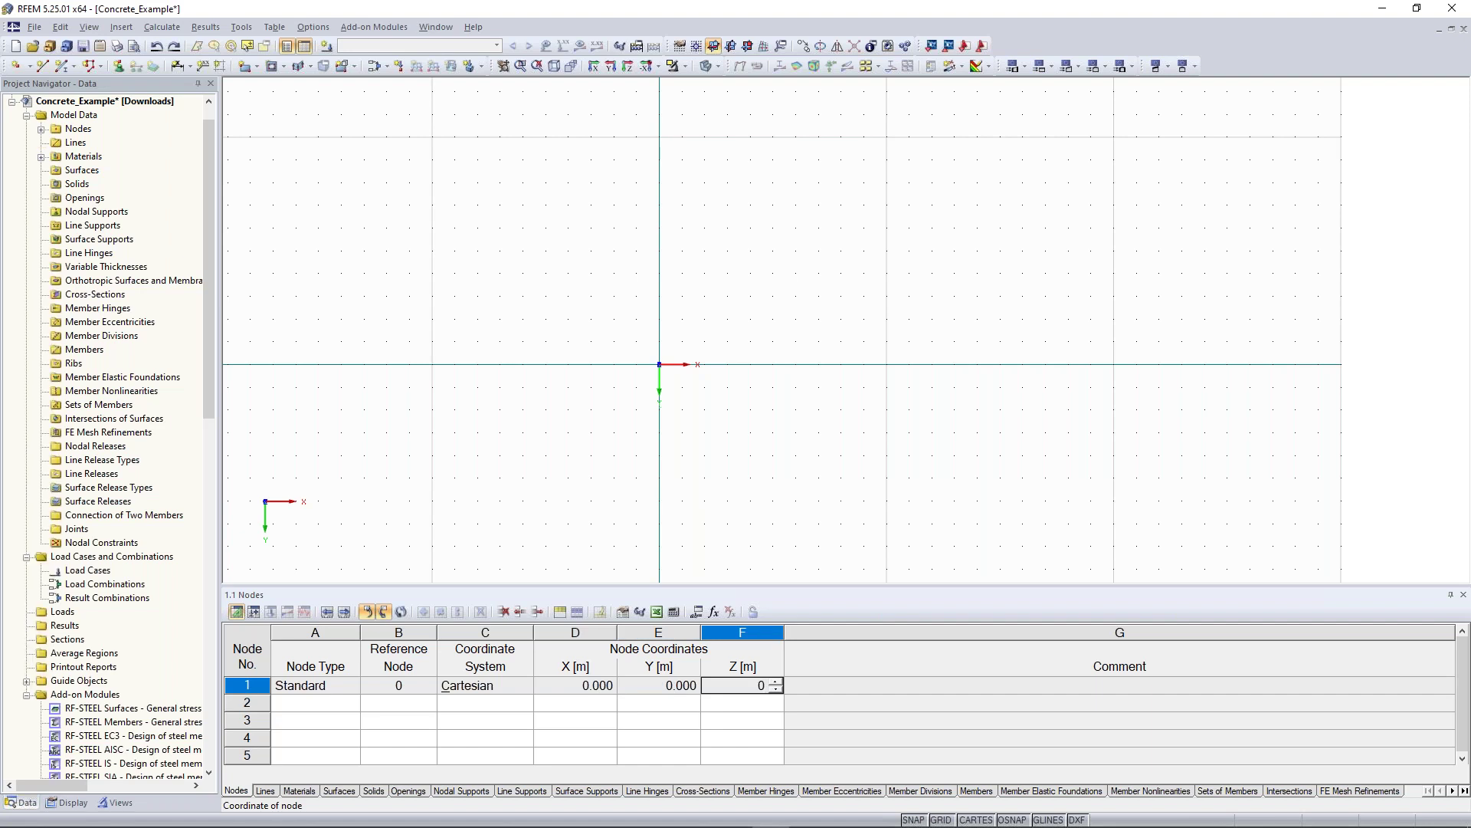
key("Return")
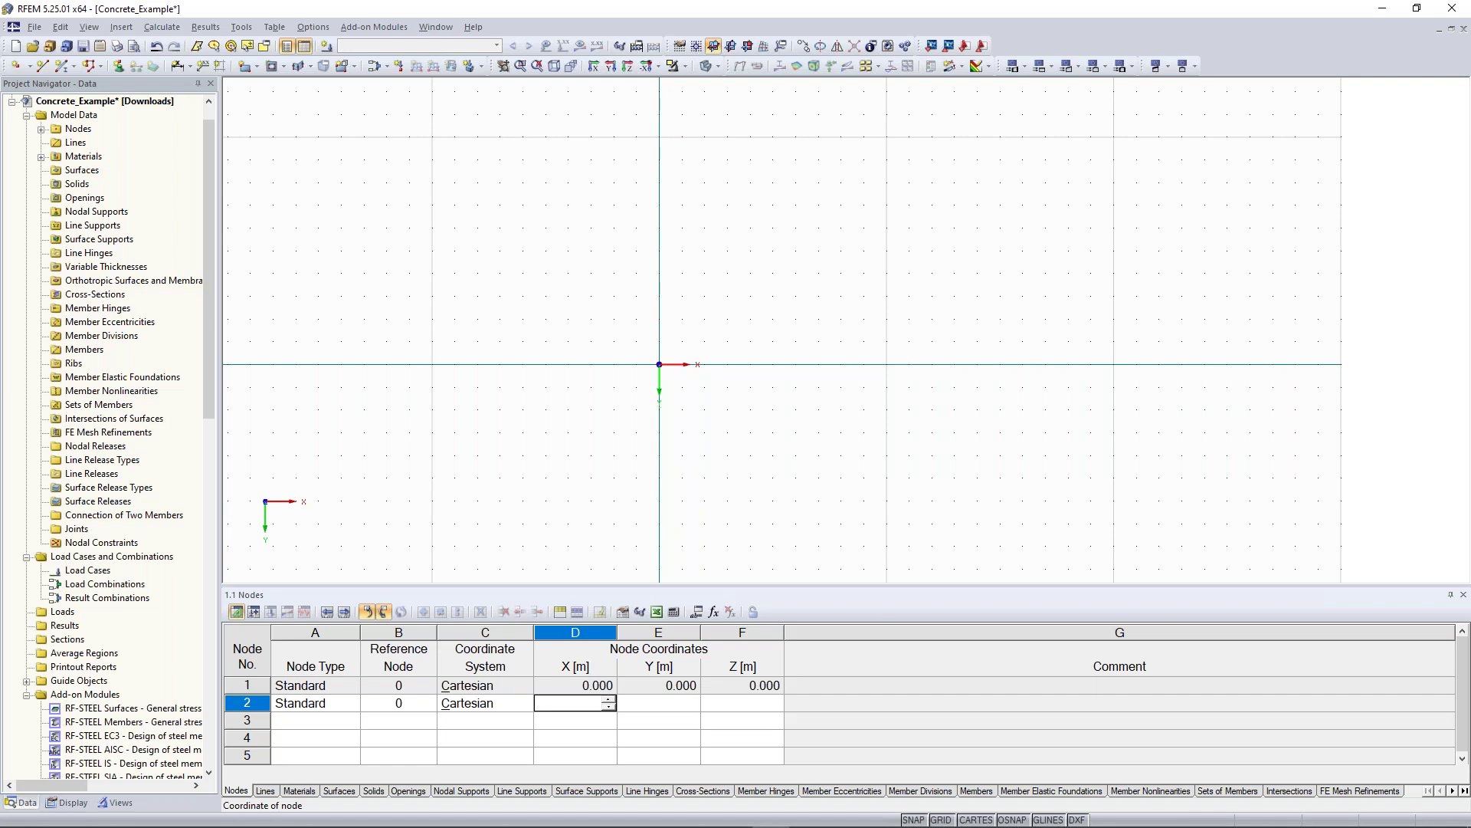
- Define node 2 in the nodes table at X 14, Y 0, Z 0 m
type("14")
key("Return")
type("0")
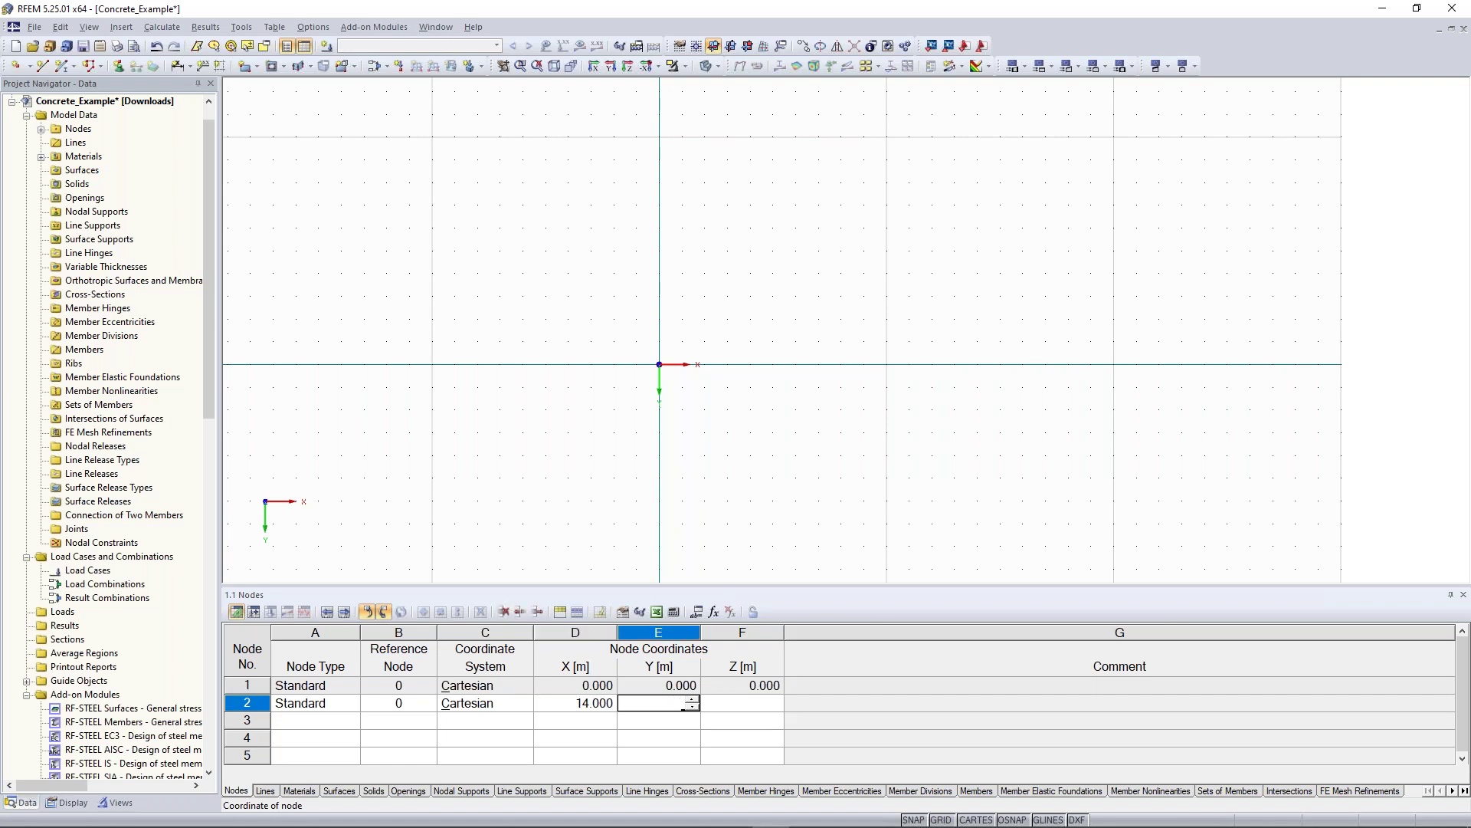
key("Return")
type("0")
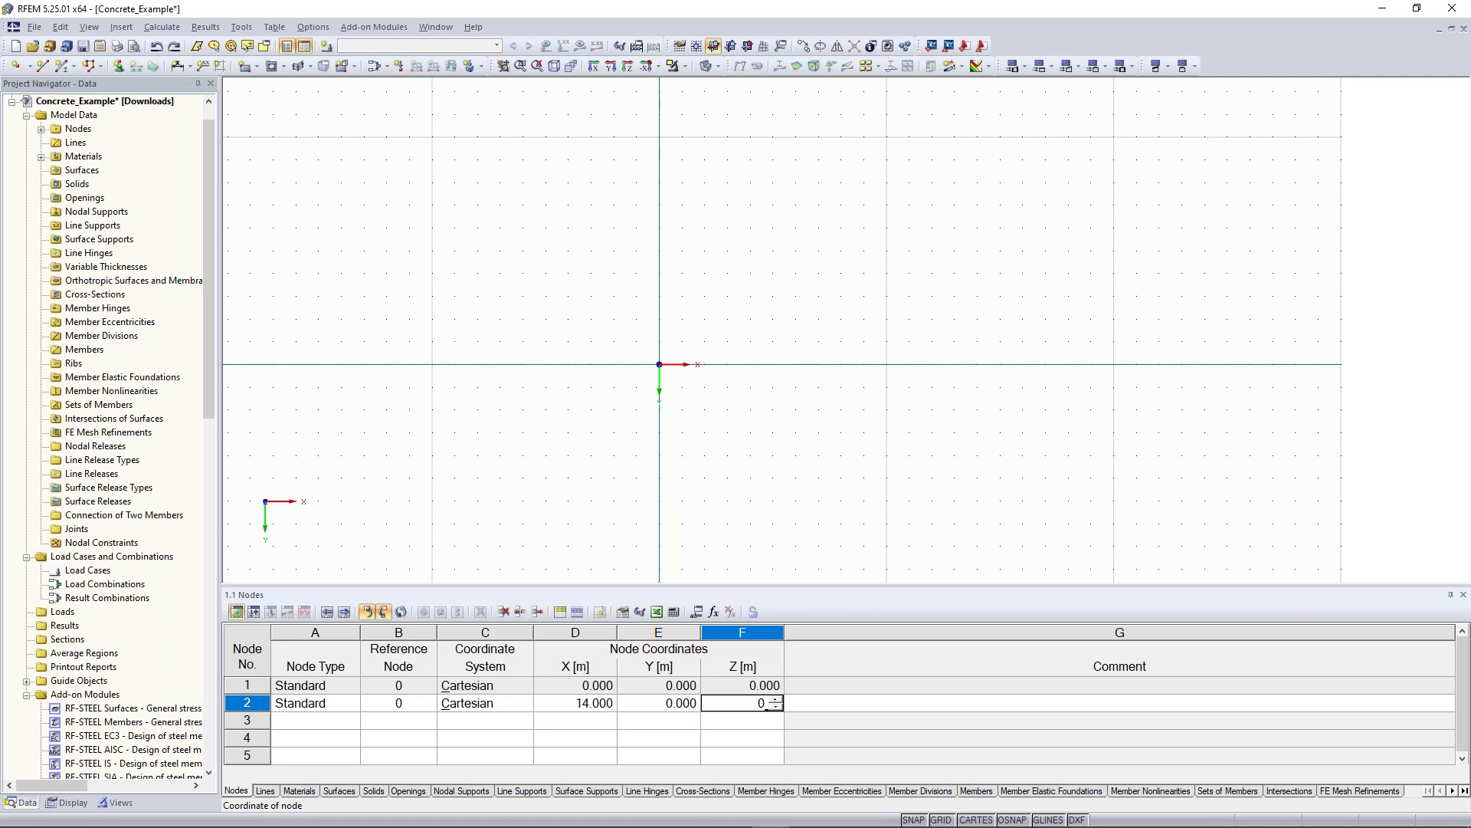
key("Return")
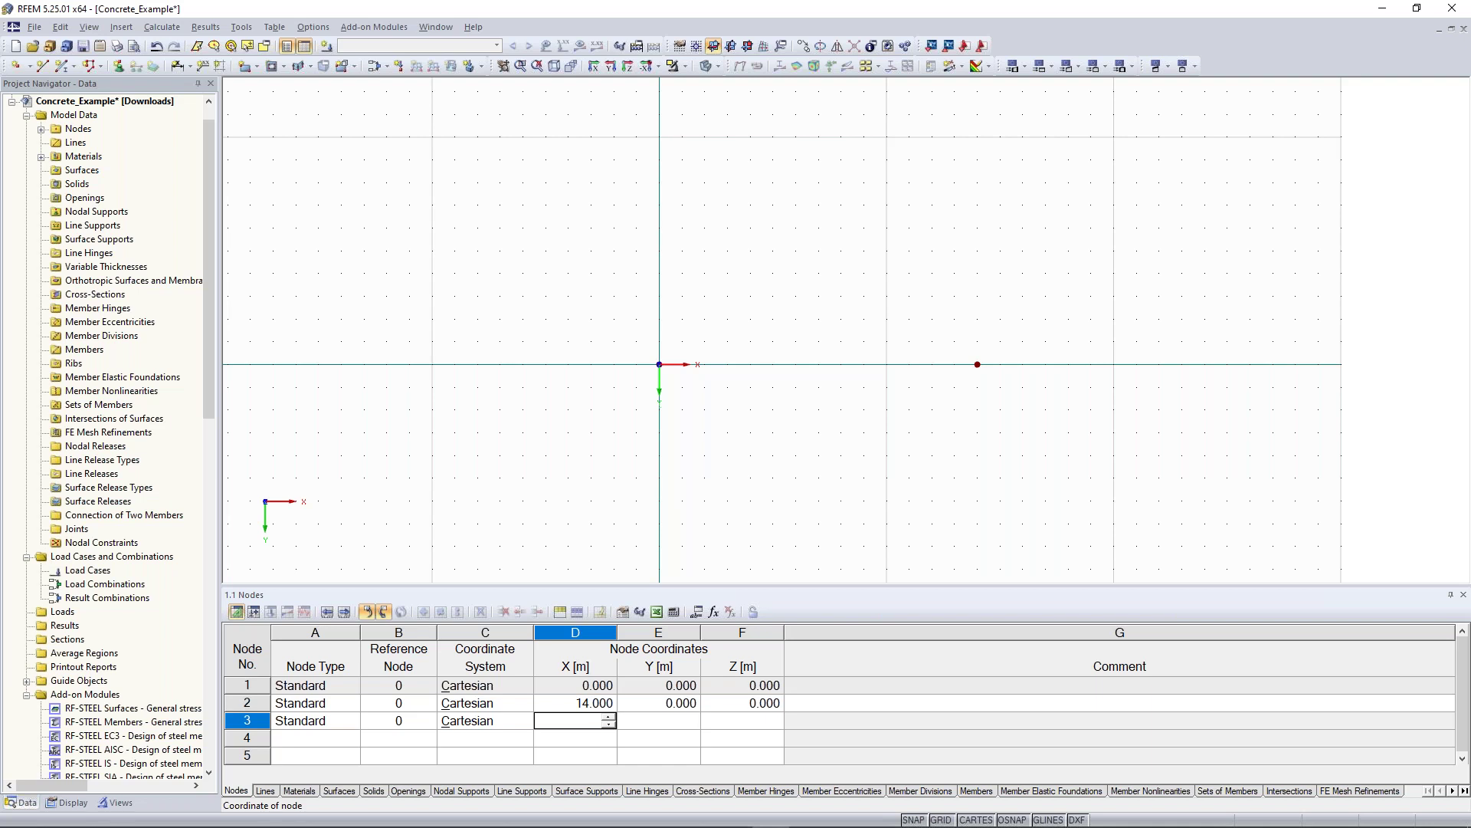
- Define node 3 in the nodes table at X 0, Y -12, Z 0 m
type("0")
key("Tab")
type("-12")
key("Tab")
type("0")
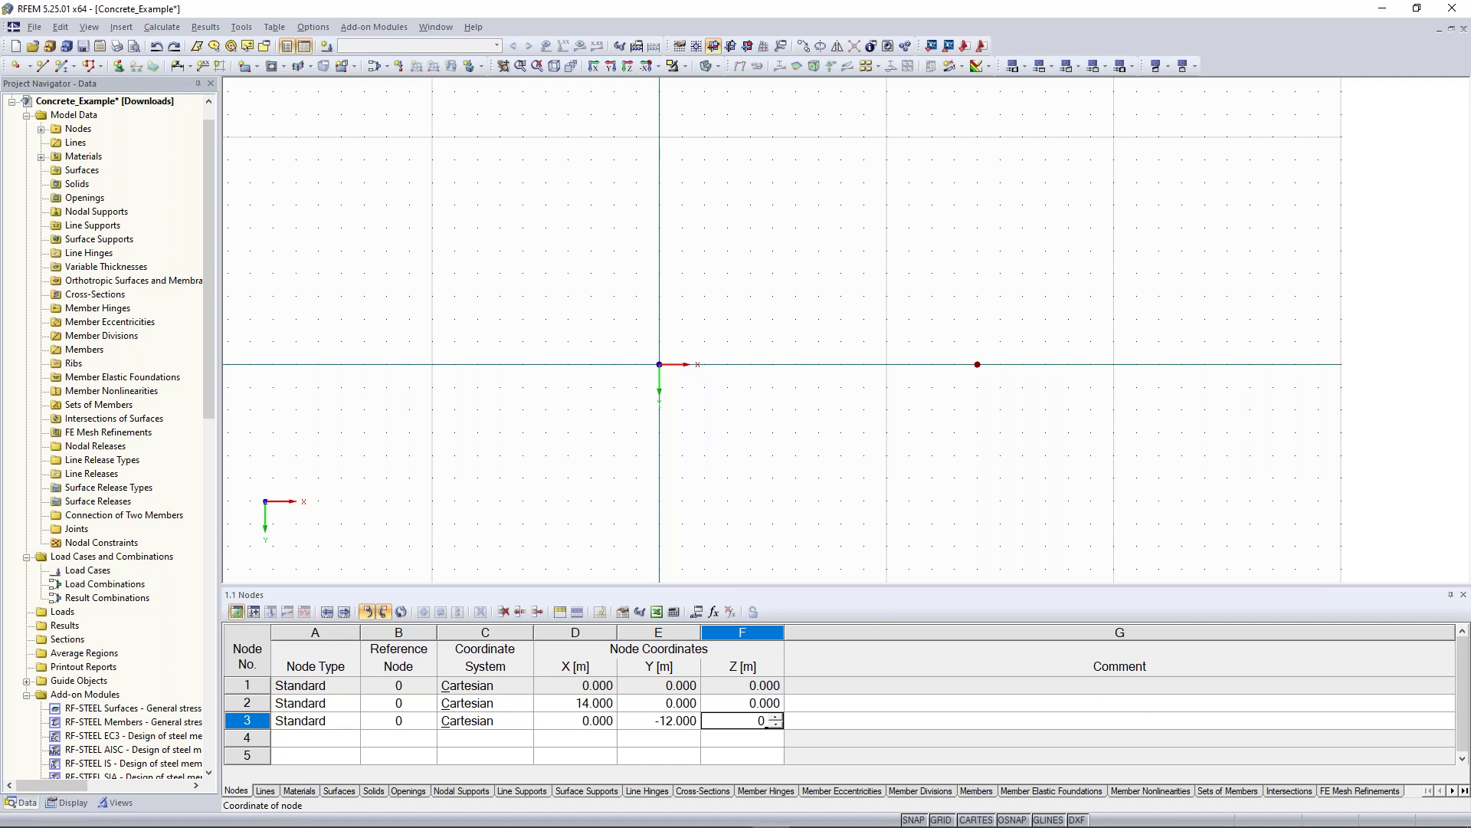
key("Tab")
key("Tab")
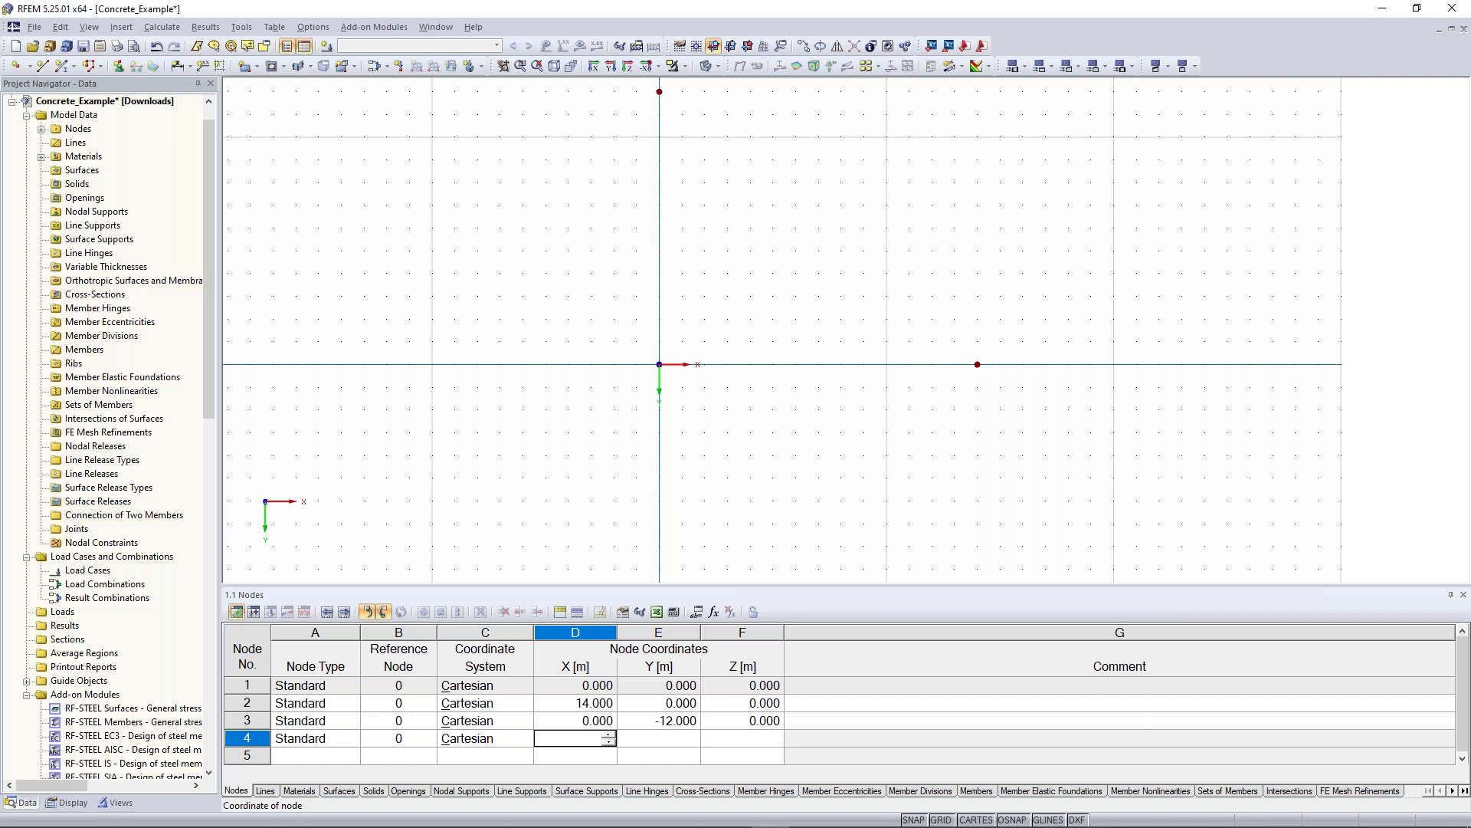
- Define node 4 in the nodes table at X 14, Y -12, Z 0 m
type("14")
key("Tab")
type("-12")
key("Tab")
type("0")
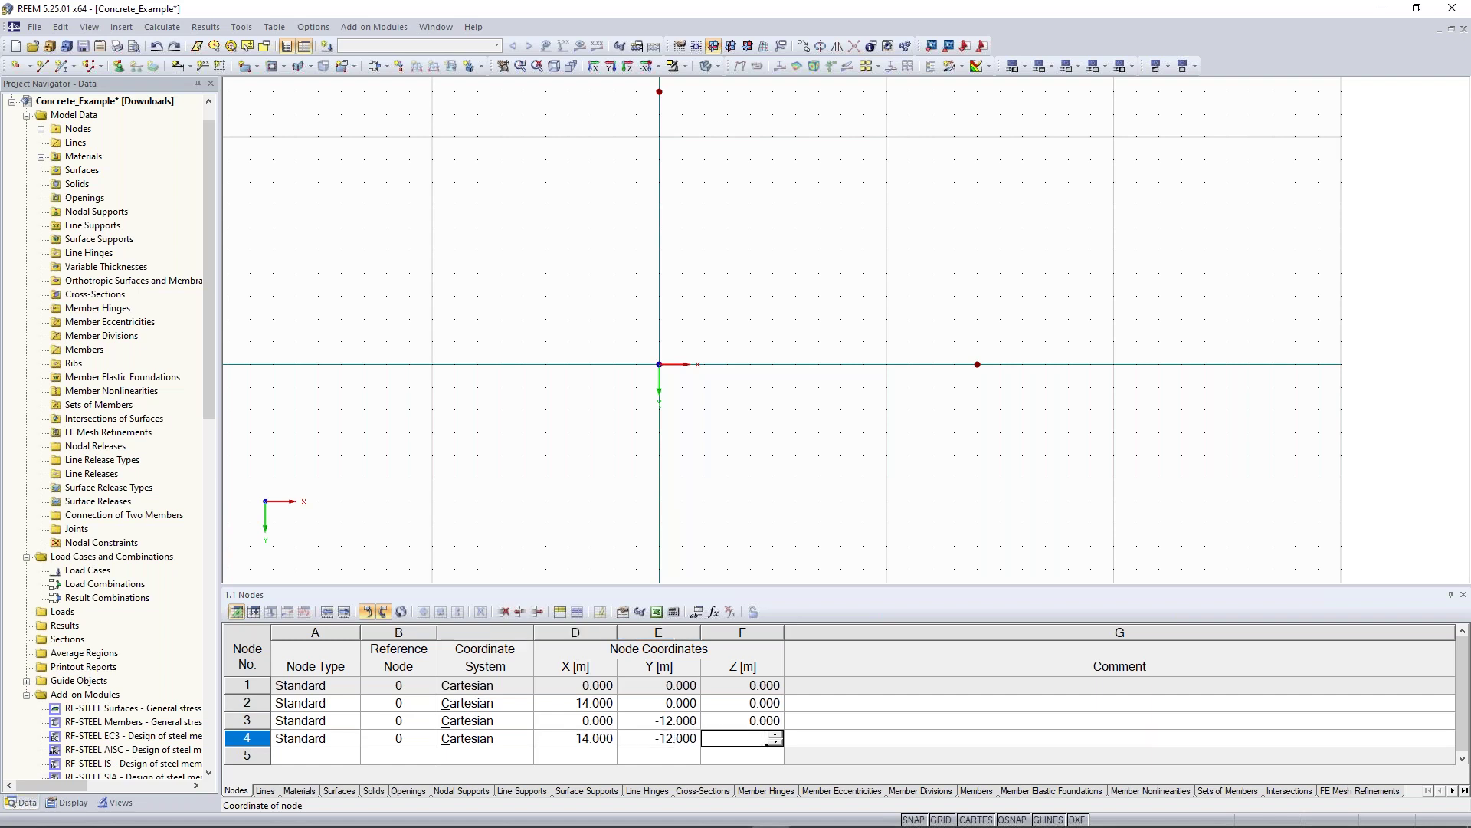
key("Tab")
key("Tab")
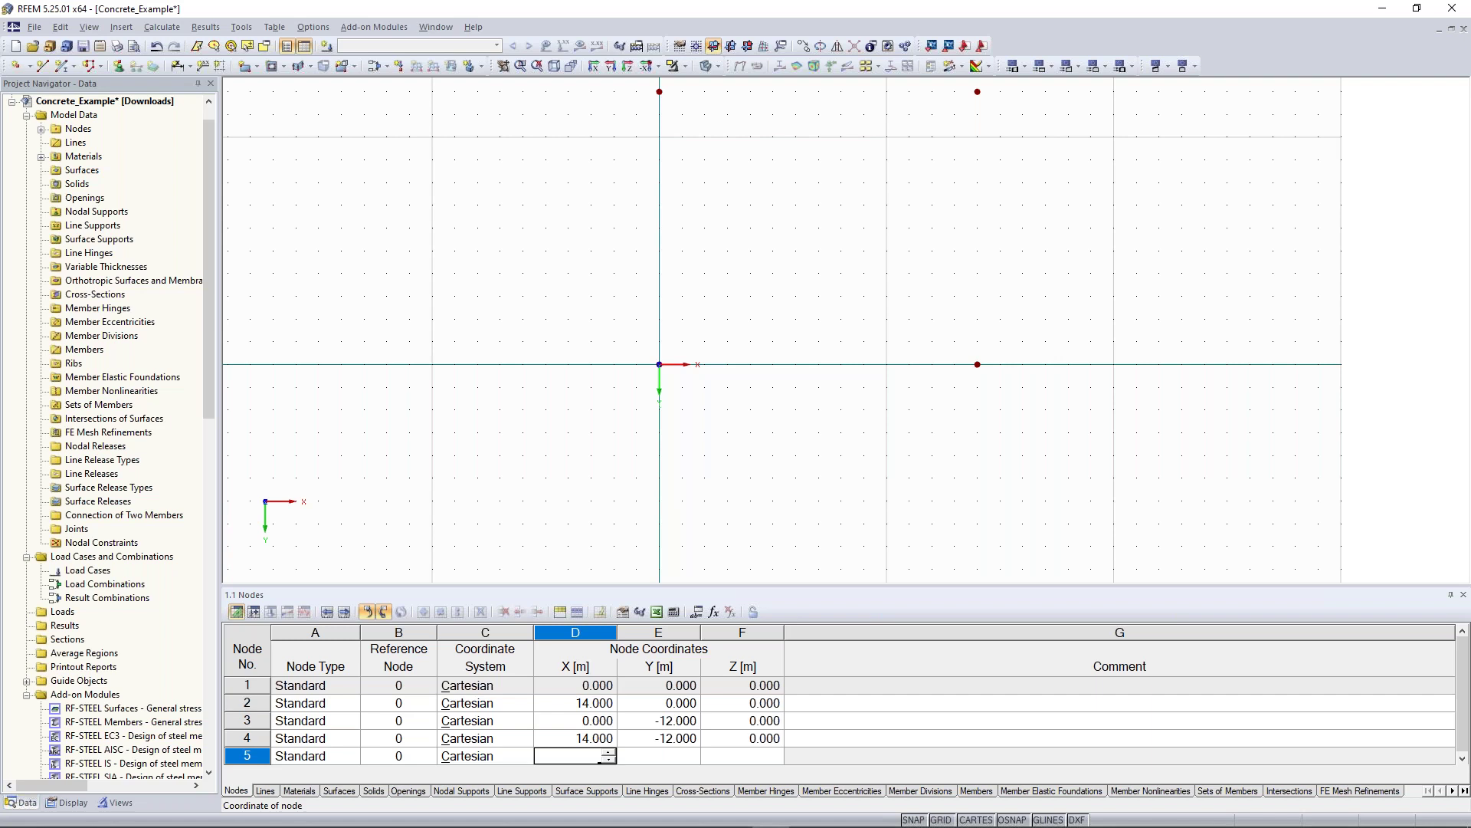
- Define node 5 in the nodes table at X 0.5, Y -0.5, Z 0 m
type("0.5")
key("Tab")
type("-0,5")
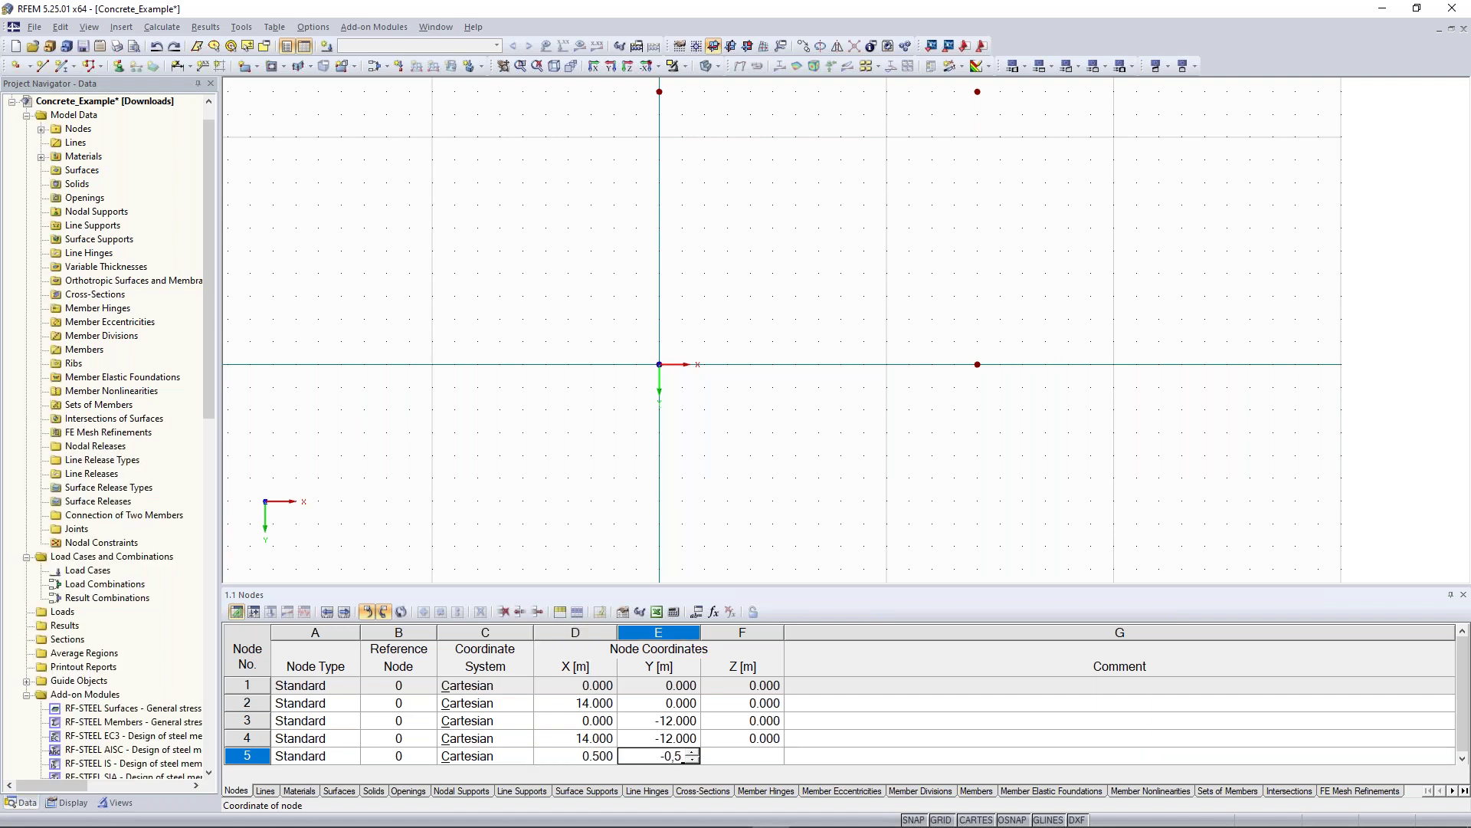
key("Tab")
type("0")
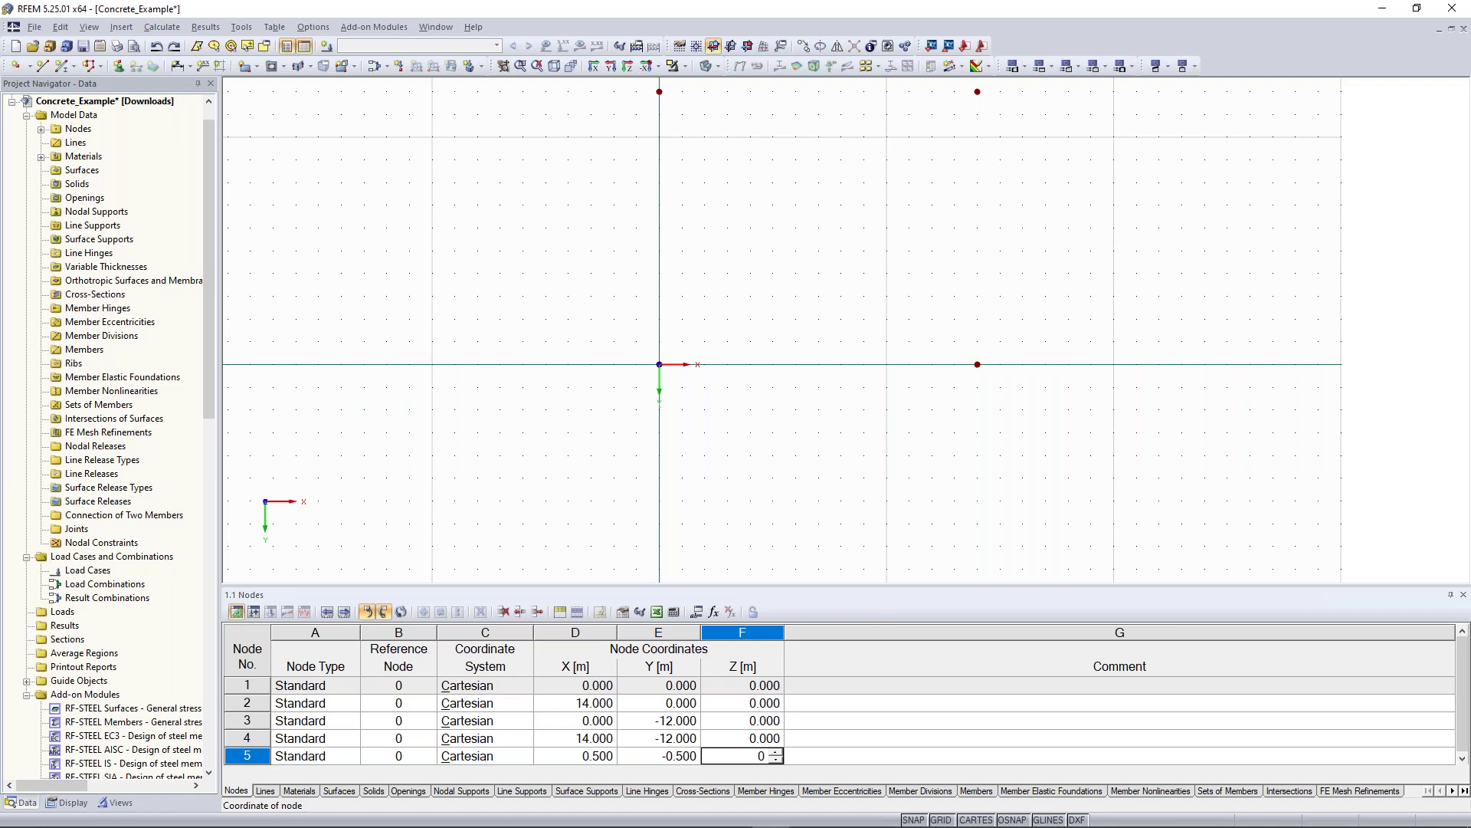
key("Return")
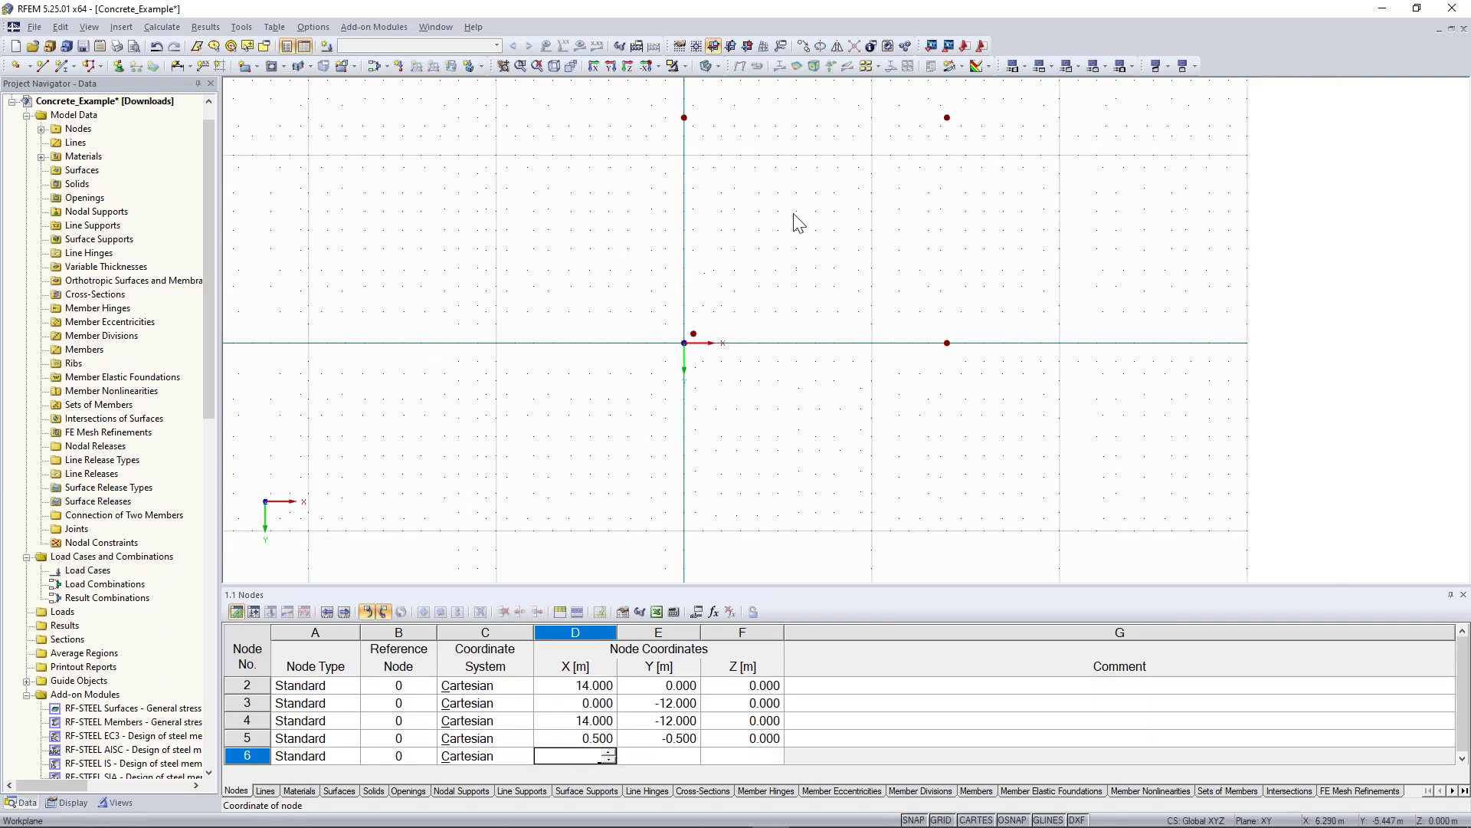
- Dismiss the network threat notification covering the work plane
middle_click_drag(762, 237, 701, 364)
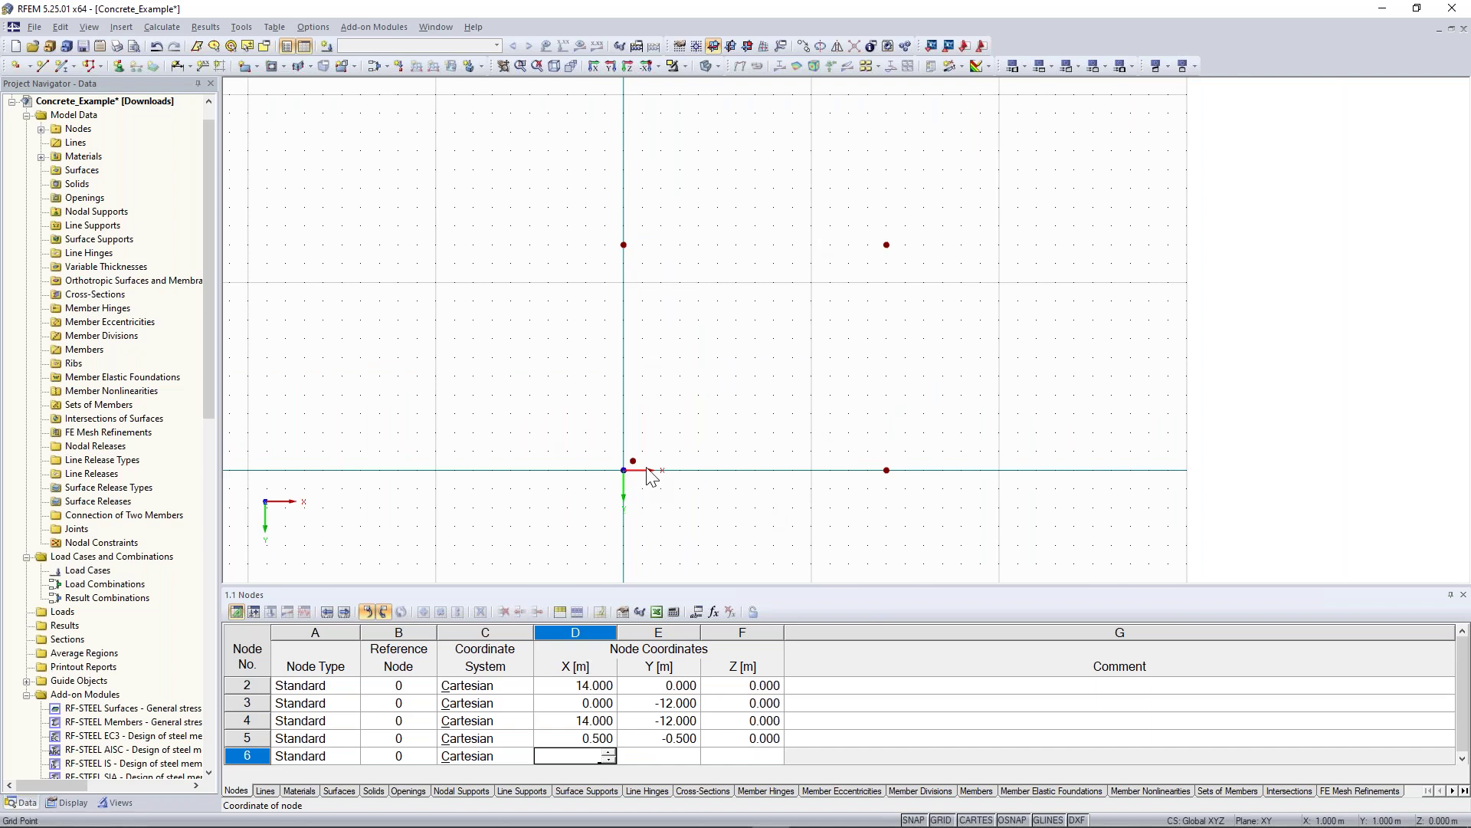
scroll(710, 367, "down", 1)
scroll(710, 375, "up", 1)
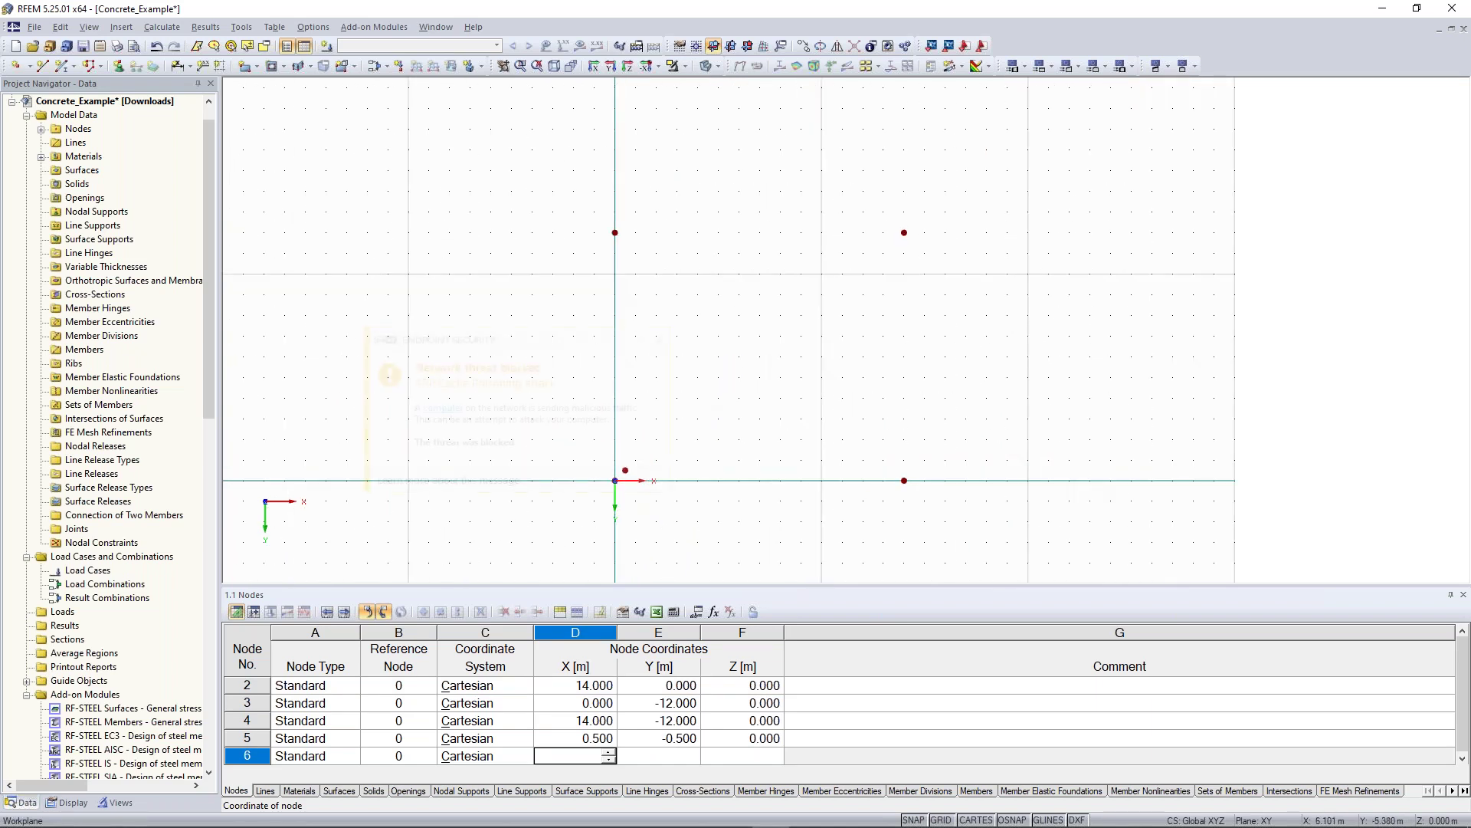
left_click(658, 341)
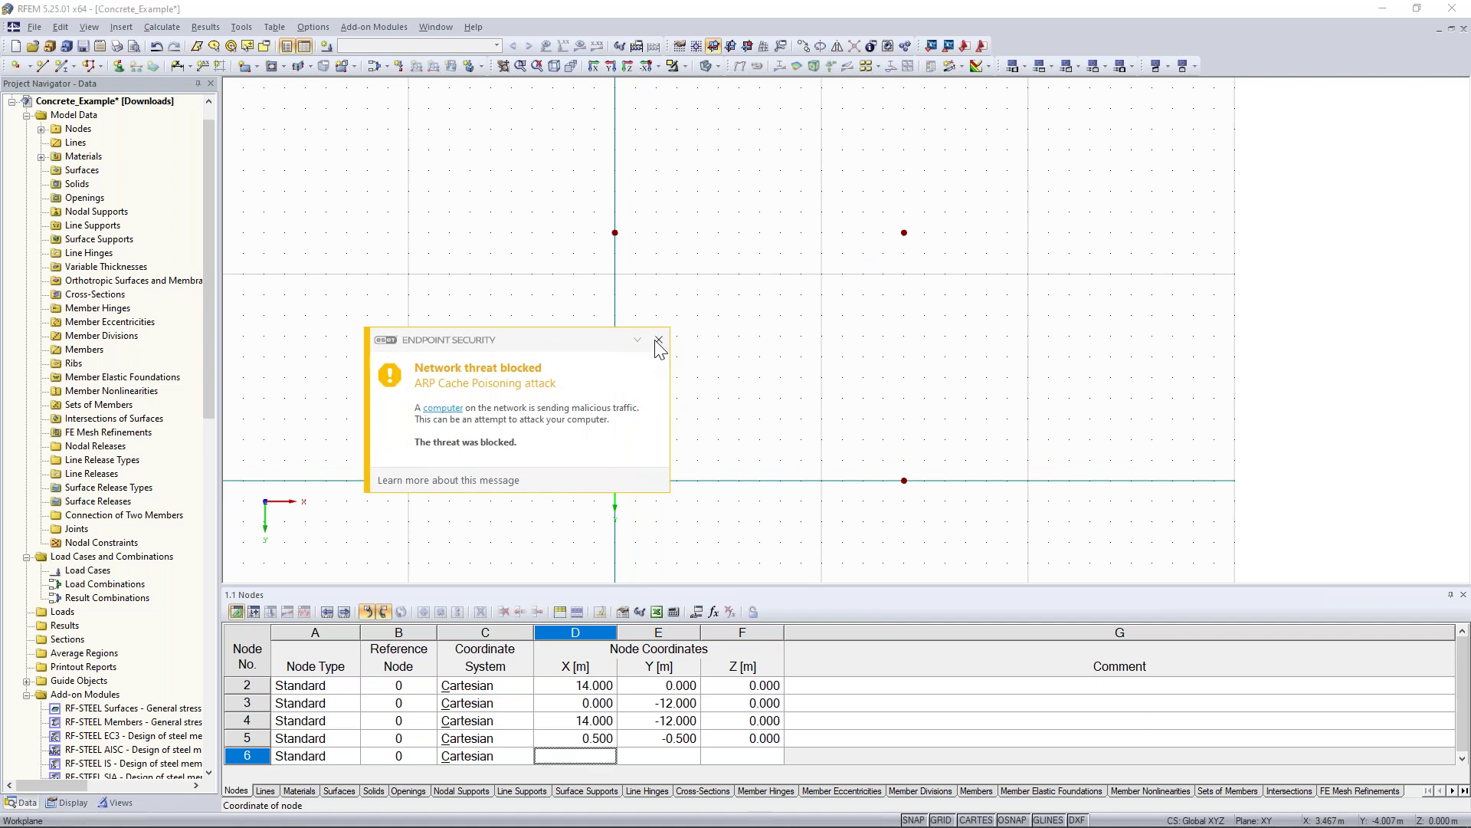
scroll(693, 443, "up", 3)
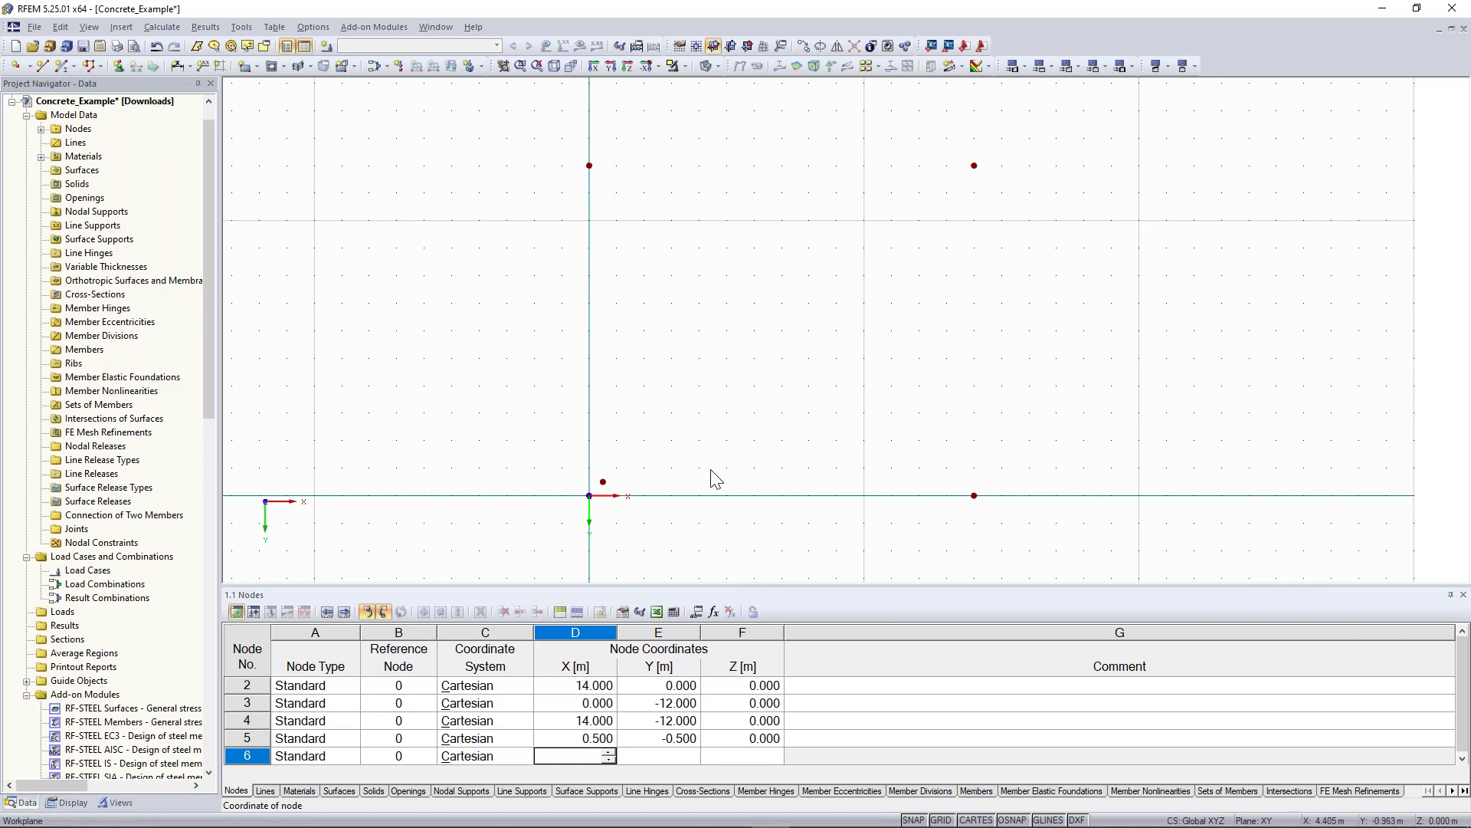
middle_click_drag(724, 441, 645, 383)
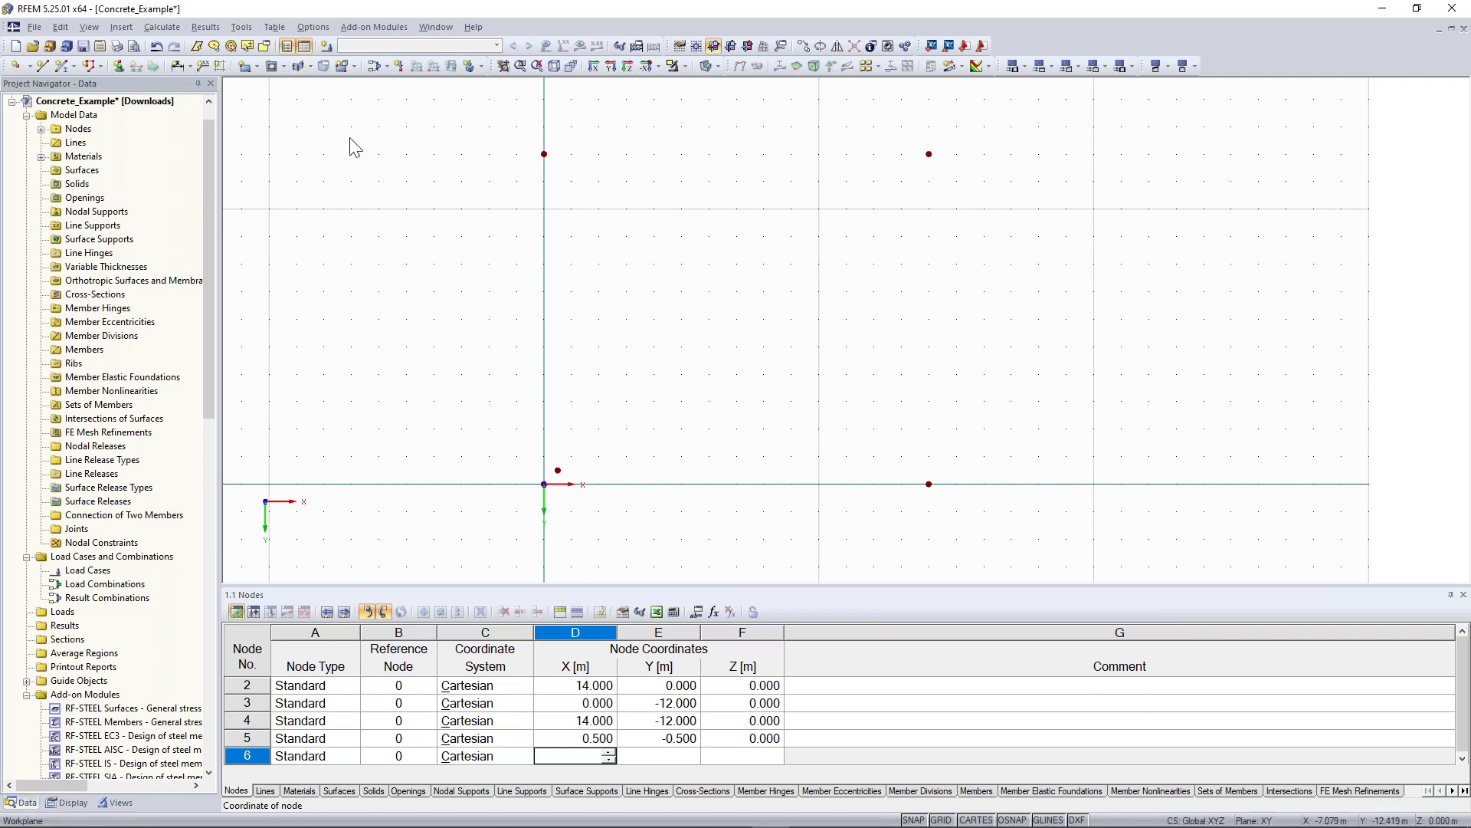
- Set up a new rectangular surface in Concrete C30/37 with standard stiffness and a constant thickness of 200 mm
left_click(257, 66)
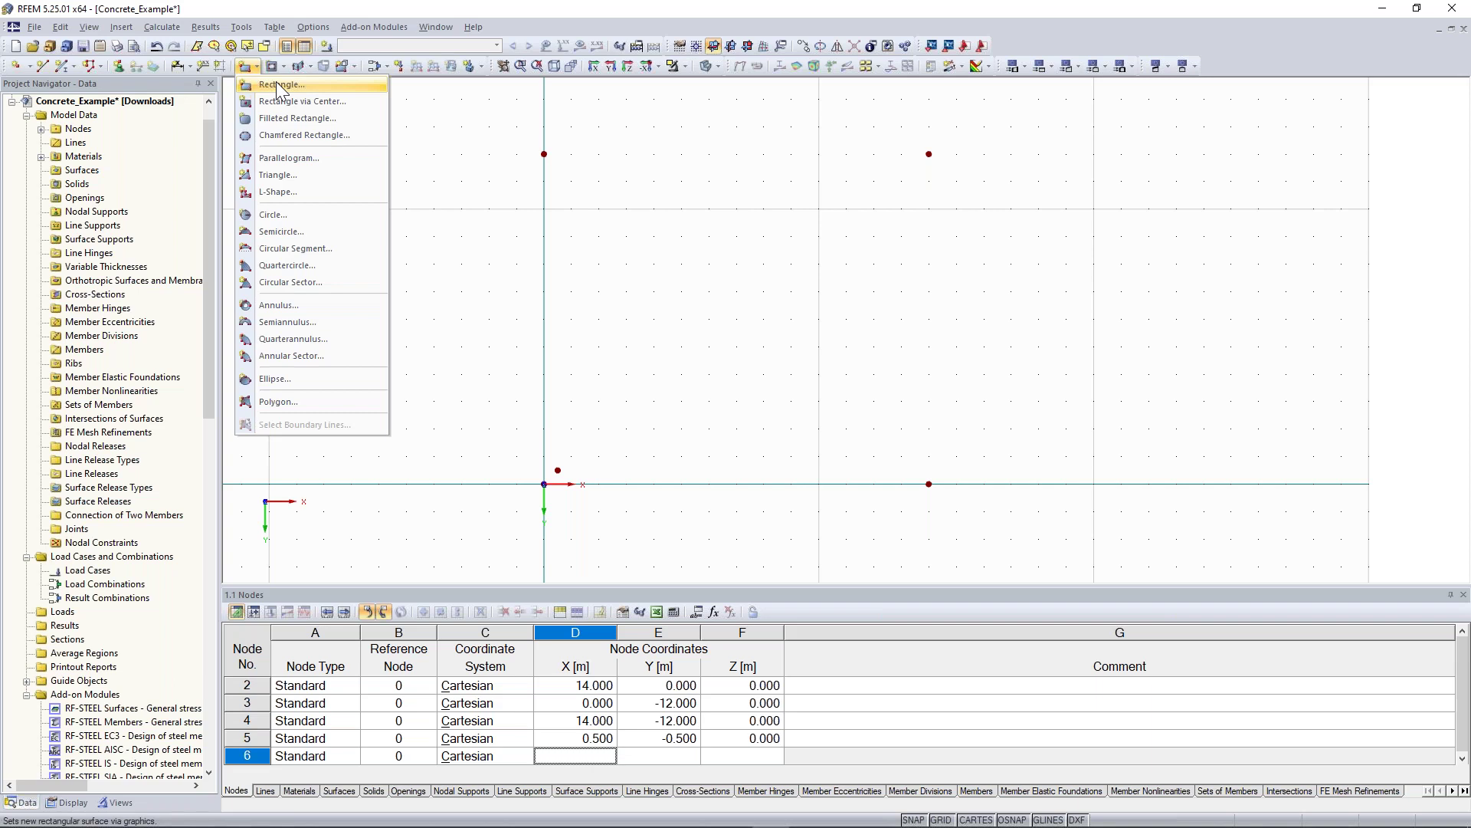
left_click(275, 83)
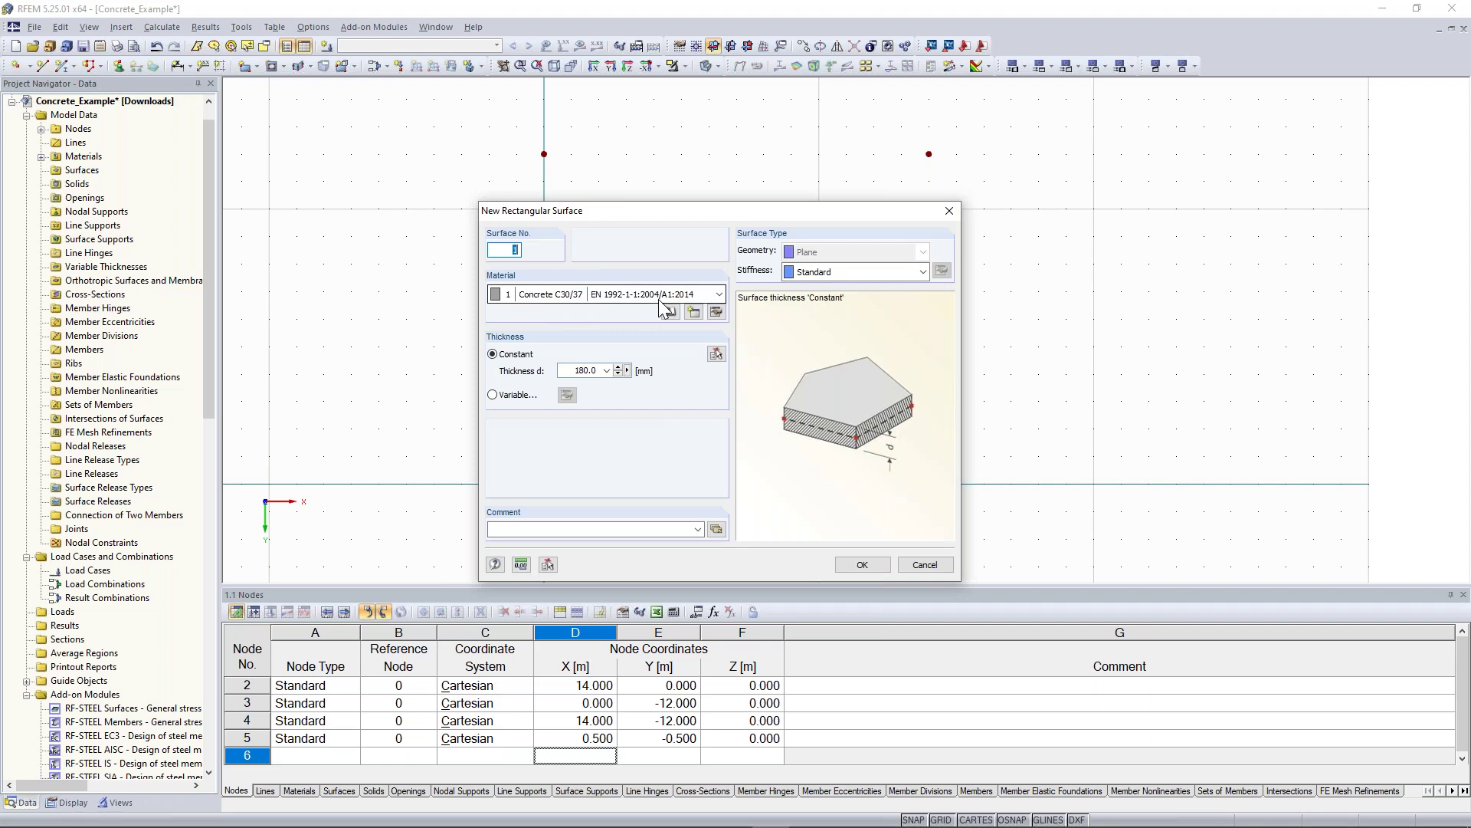
left_click(607, 369)
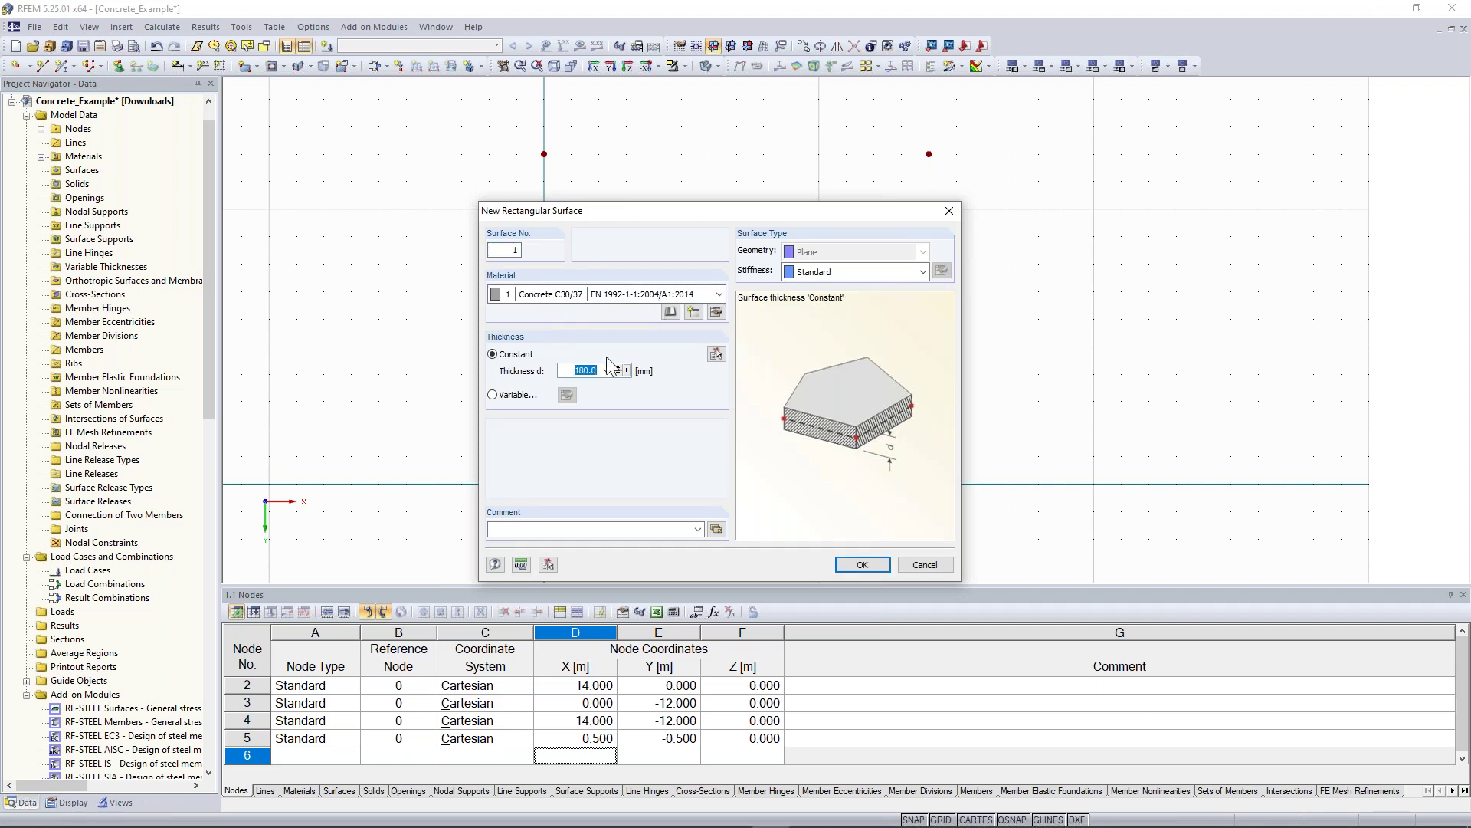
type("300")
double_click(582, 374)
type("200")
left_click(866, 565)
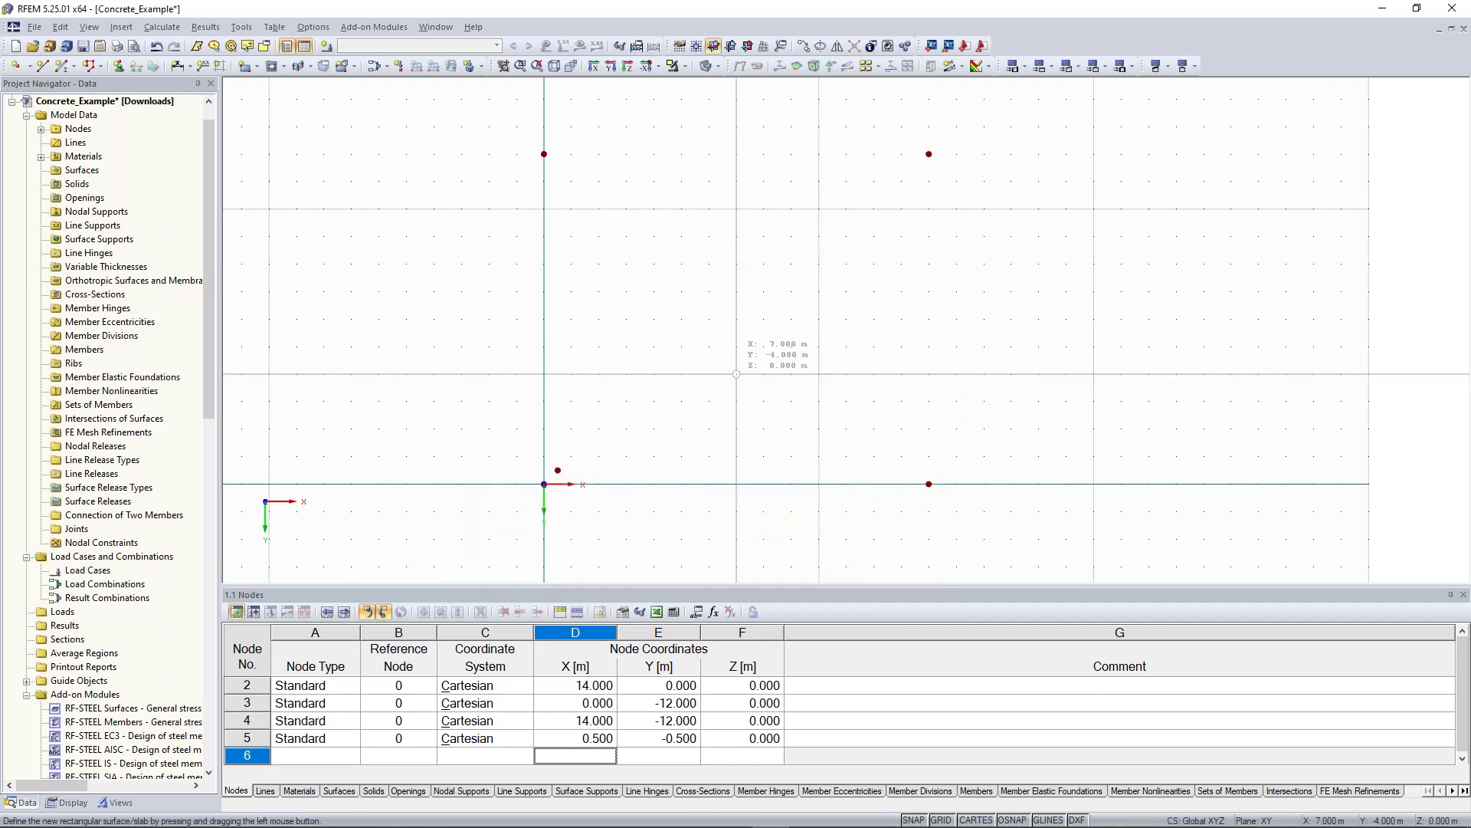
- Draw the rectangular slab surface from the node at X 0, Y -12 m to the opposite corner node at X 14, Y 0 m
scroll(662, 322, "down", 3)
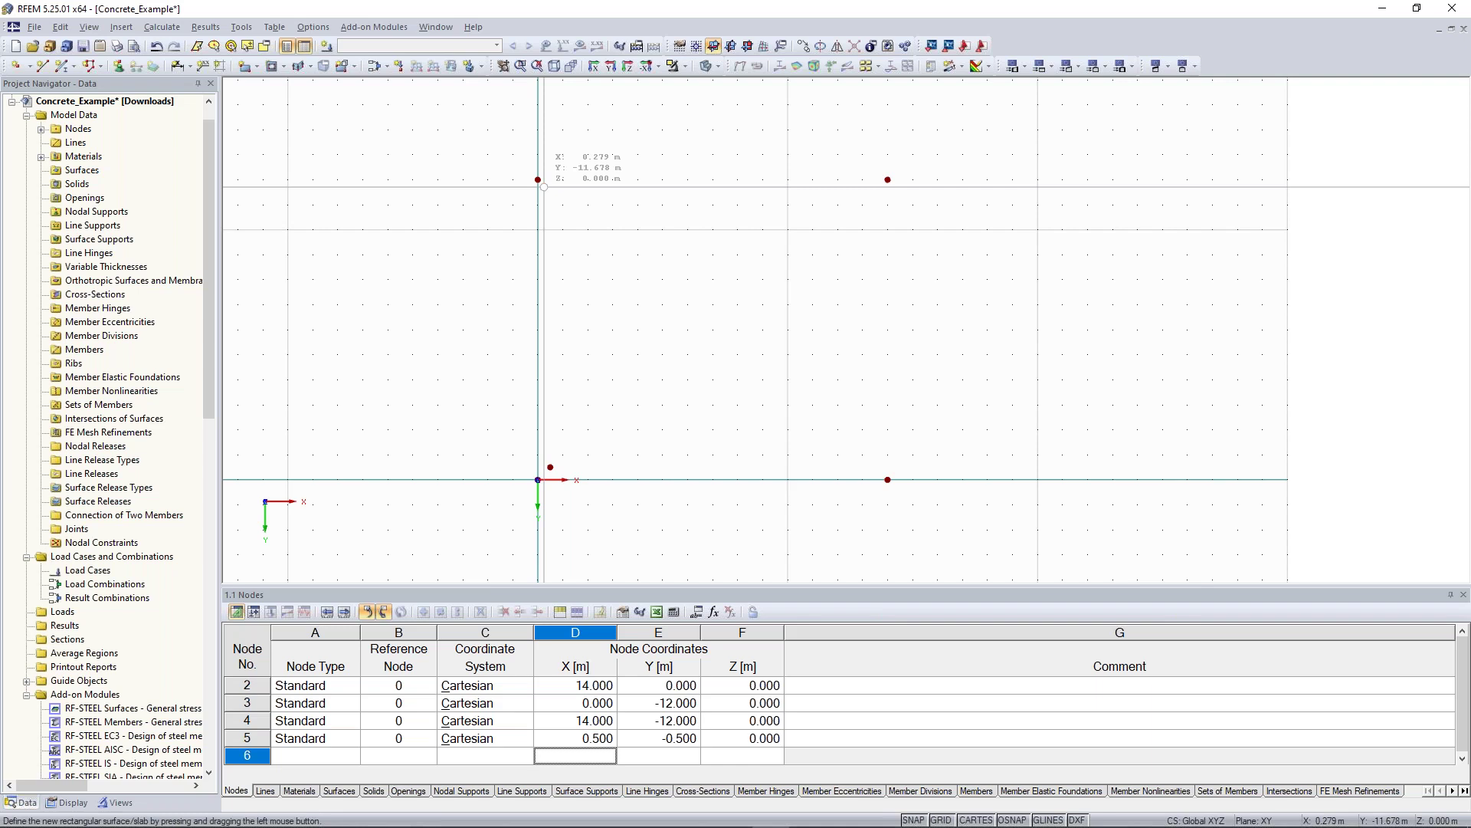
left_click_drag(539, 181, 888, 479)
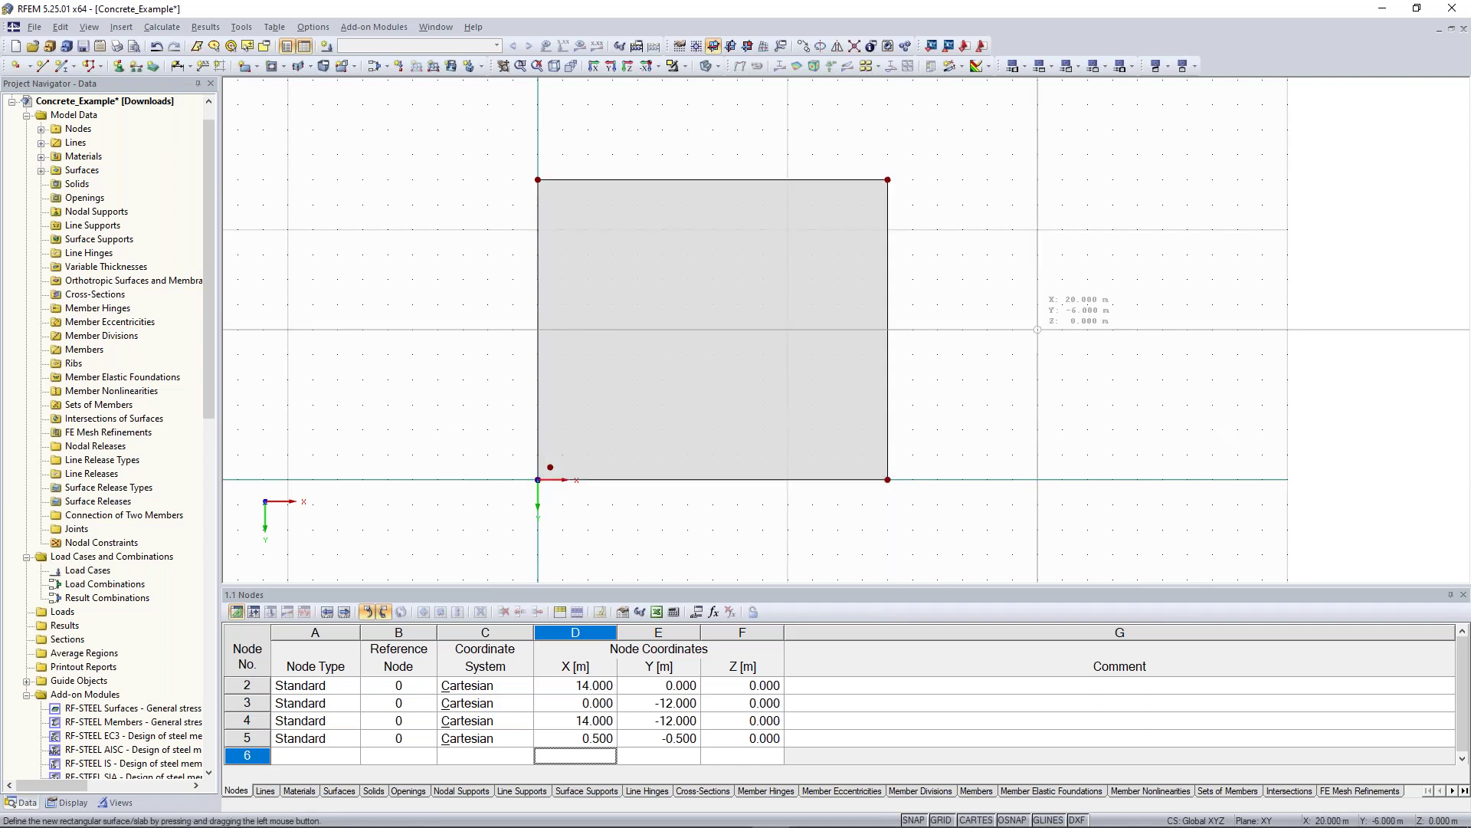
key("Escape")
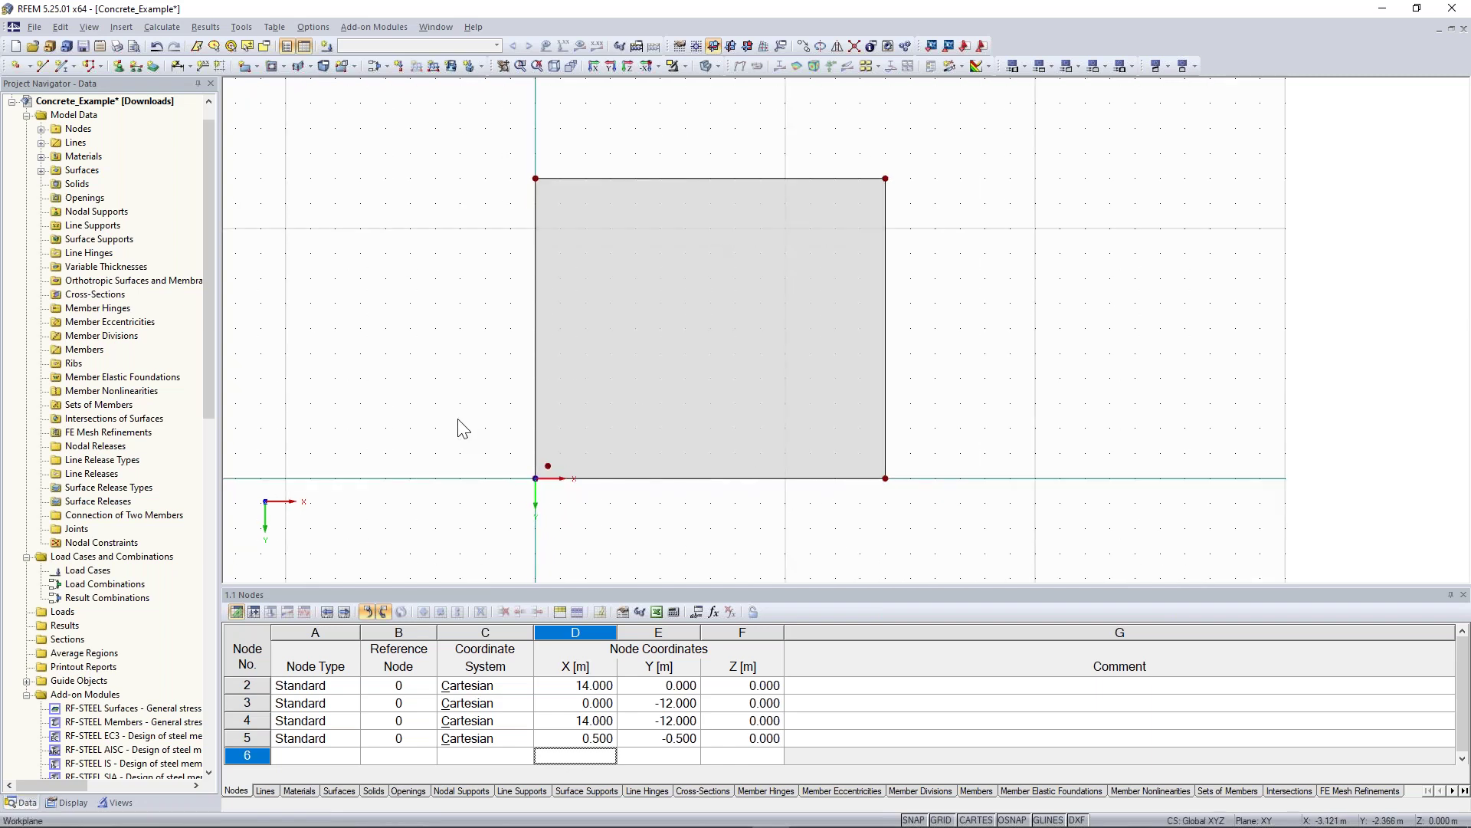
middle_click_drag(460, 428, 427, 401)
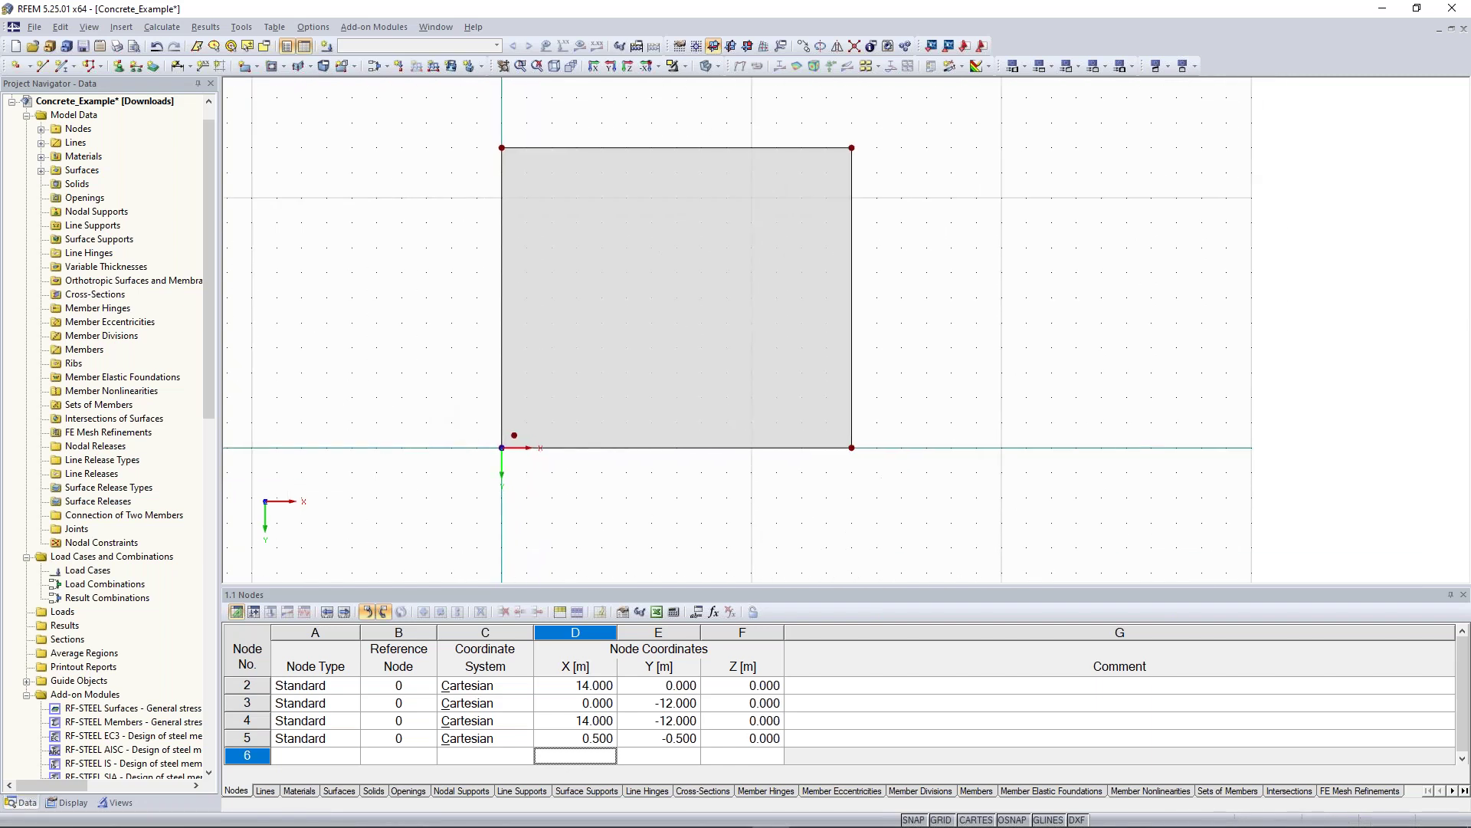
left_click(558, 422)
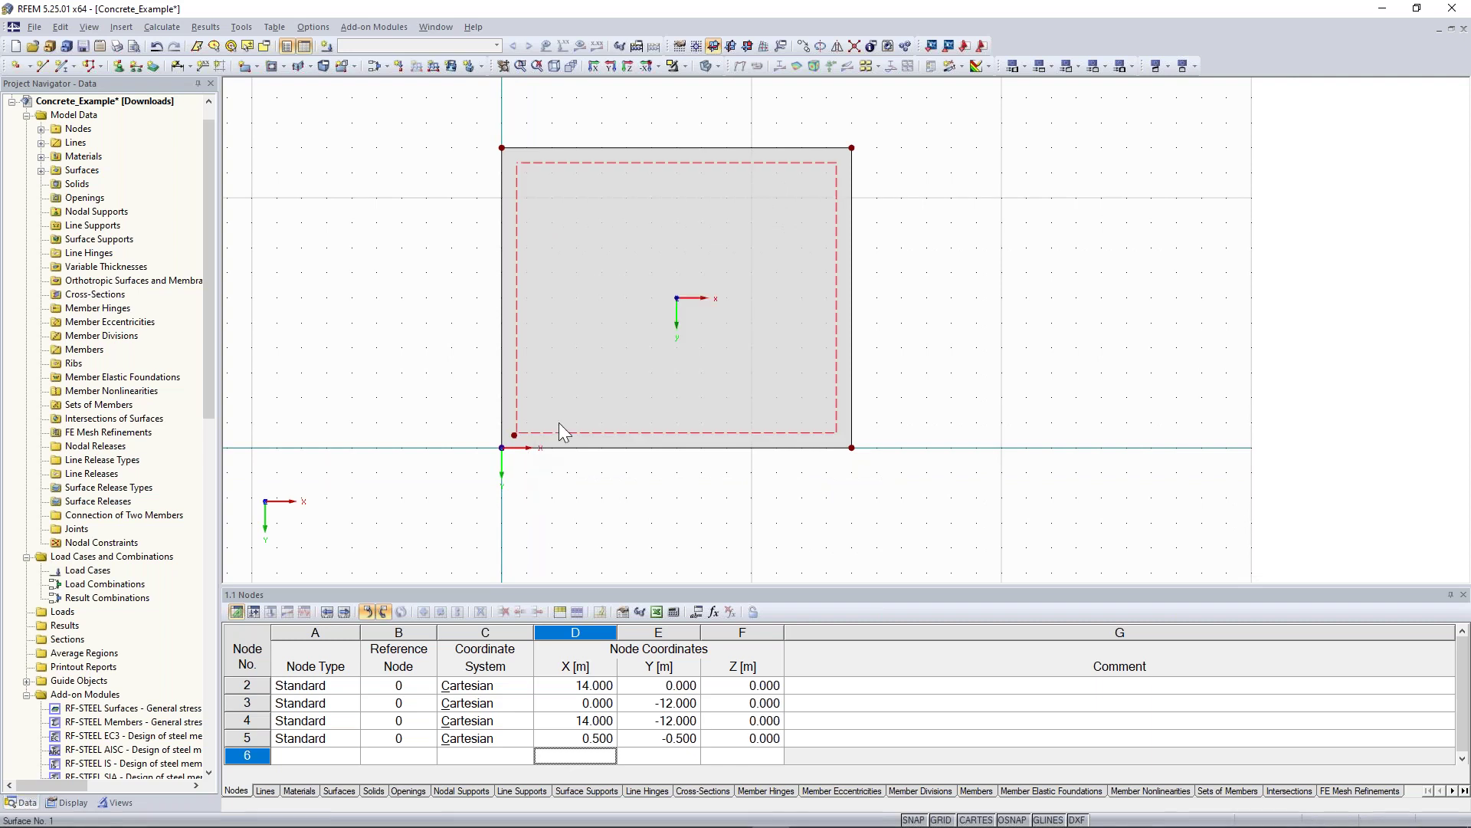
- Copy the node at X 0.5, Y -0.5 m twice with a displacement of dX 5 m
scroll(559, 421, "up", 1)
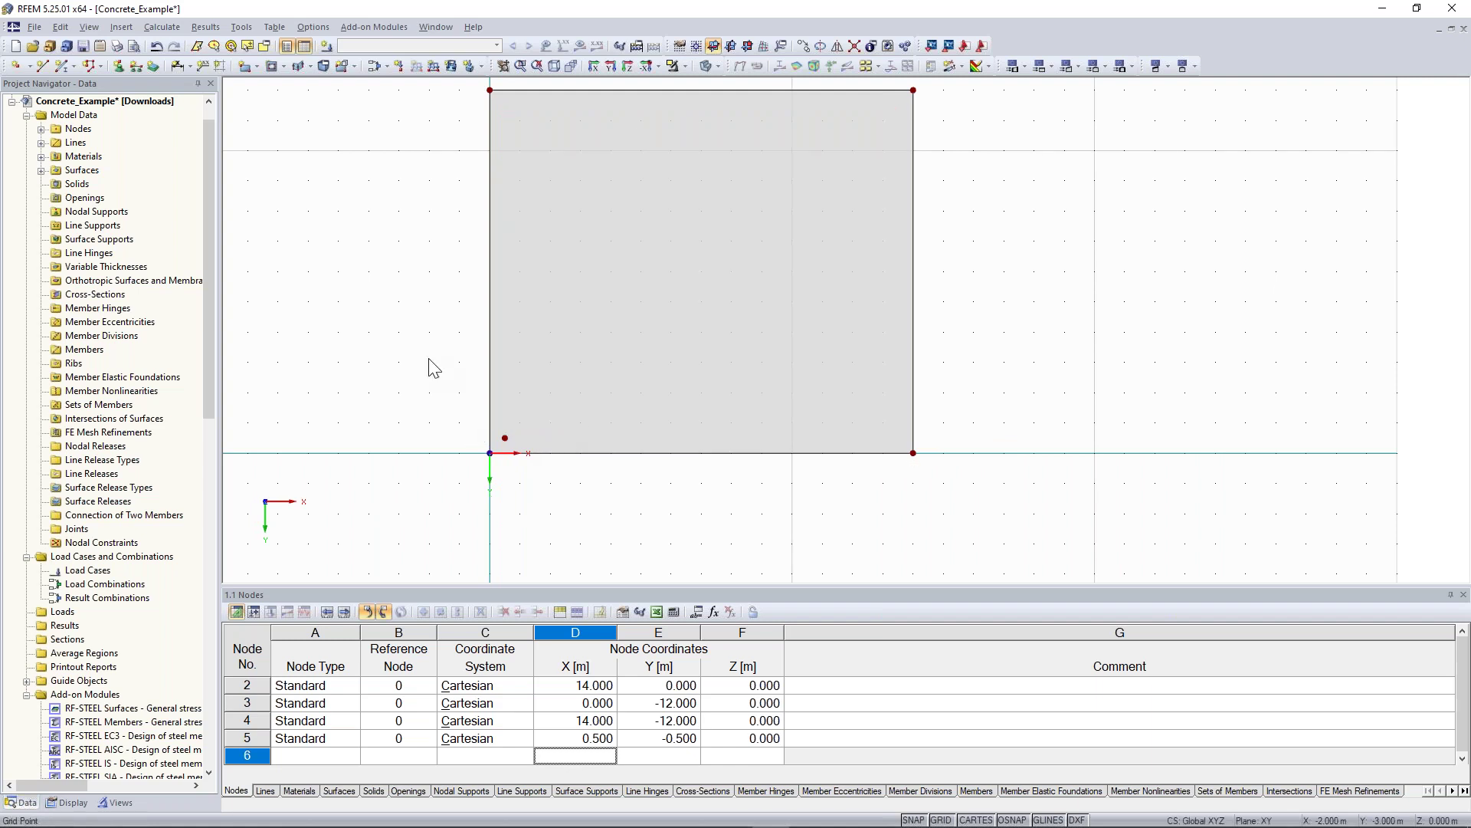
right_click(484, 461)
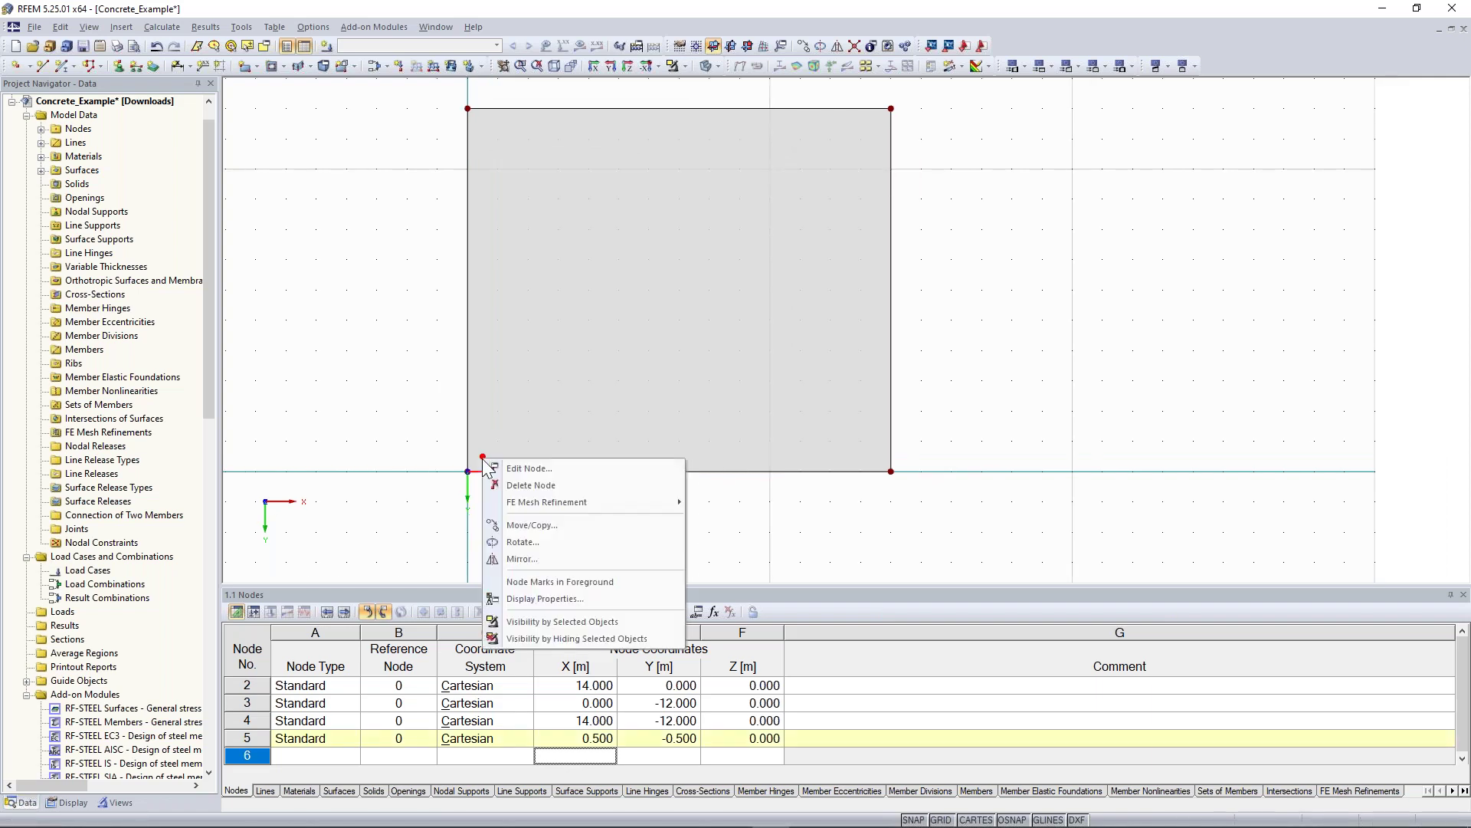
left_click(550, 526)
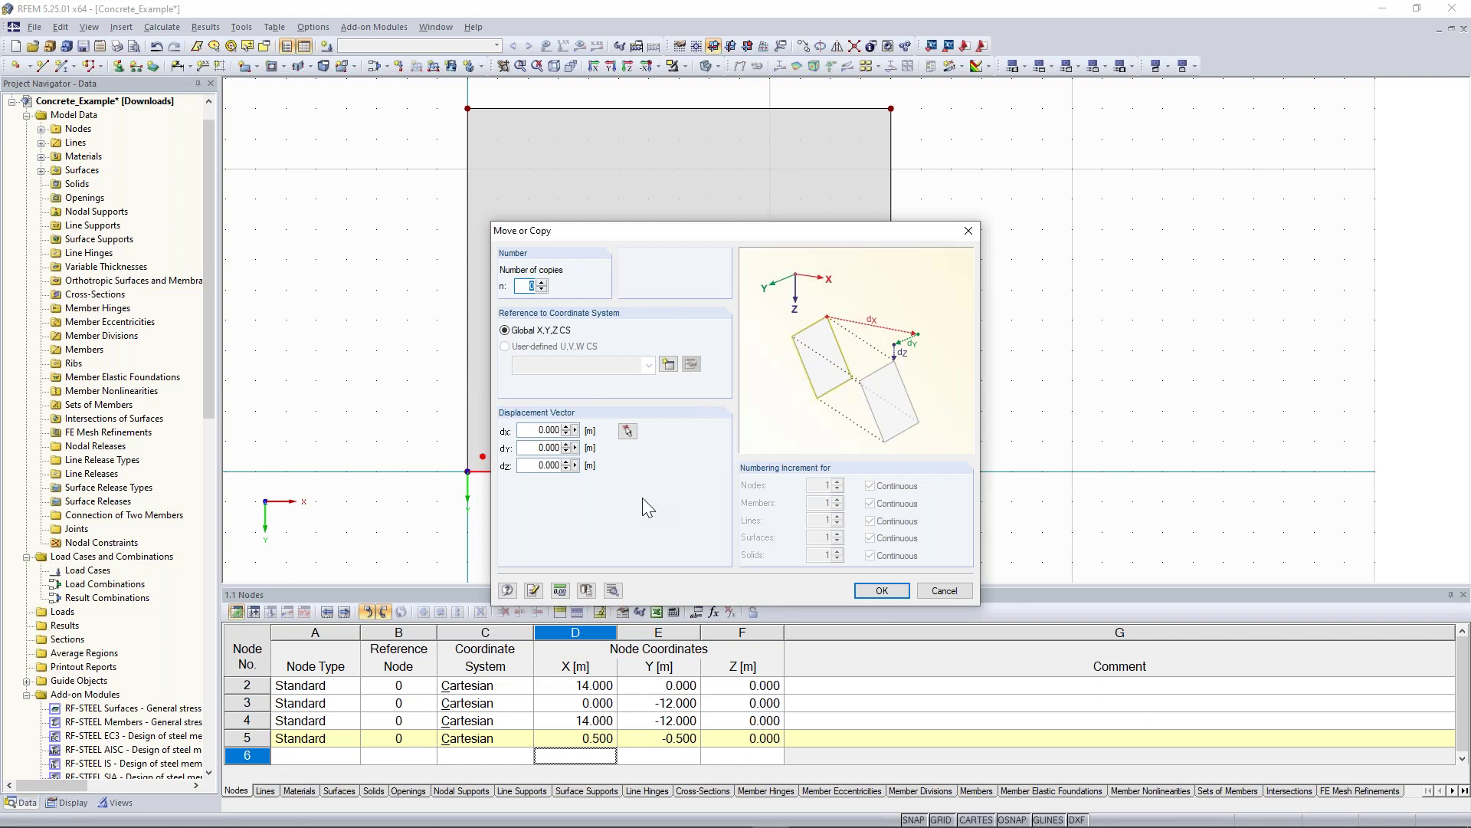
left_click(541, 282)
left_click(541, 282)
left_click_drag(594, 235, 1033, 136)
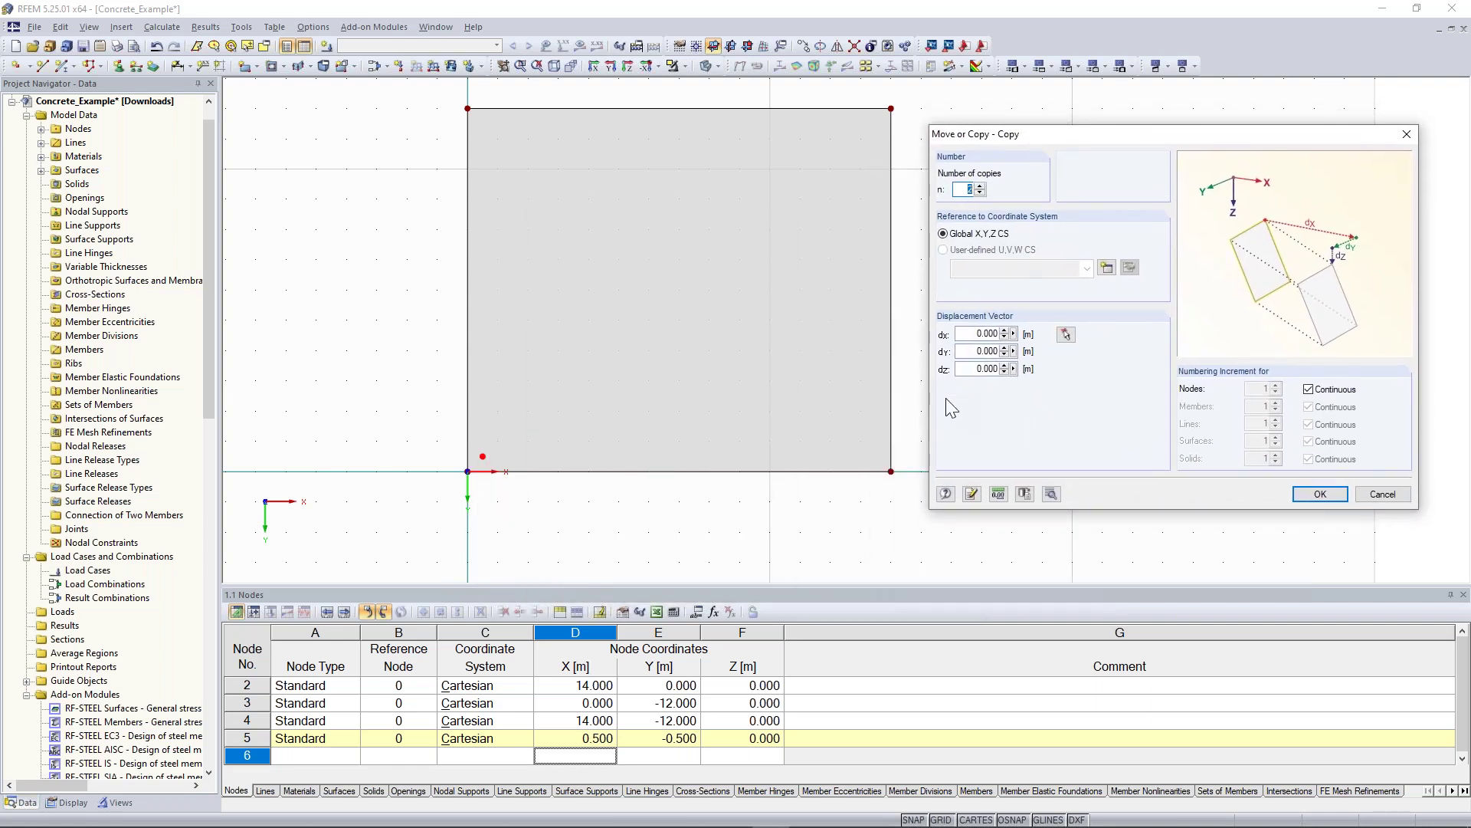
left_click(970, 335)
left_click_drag(970, 336, 1001, 334)
type("5")
left_click(1314, 494)
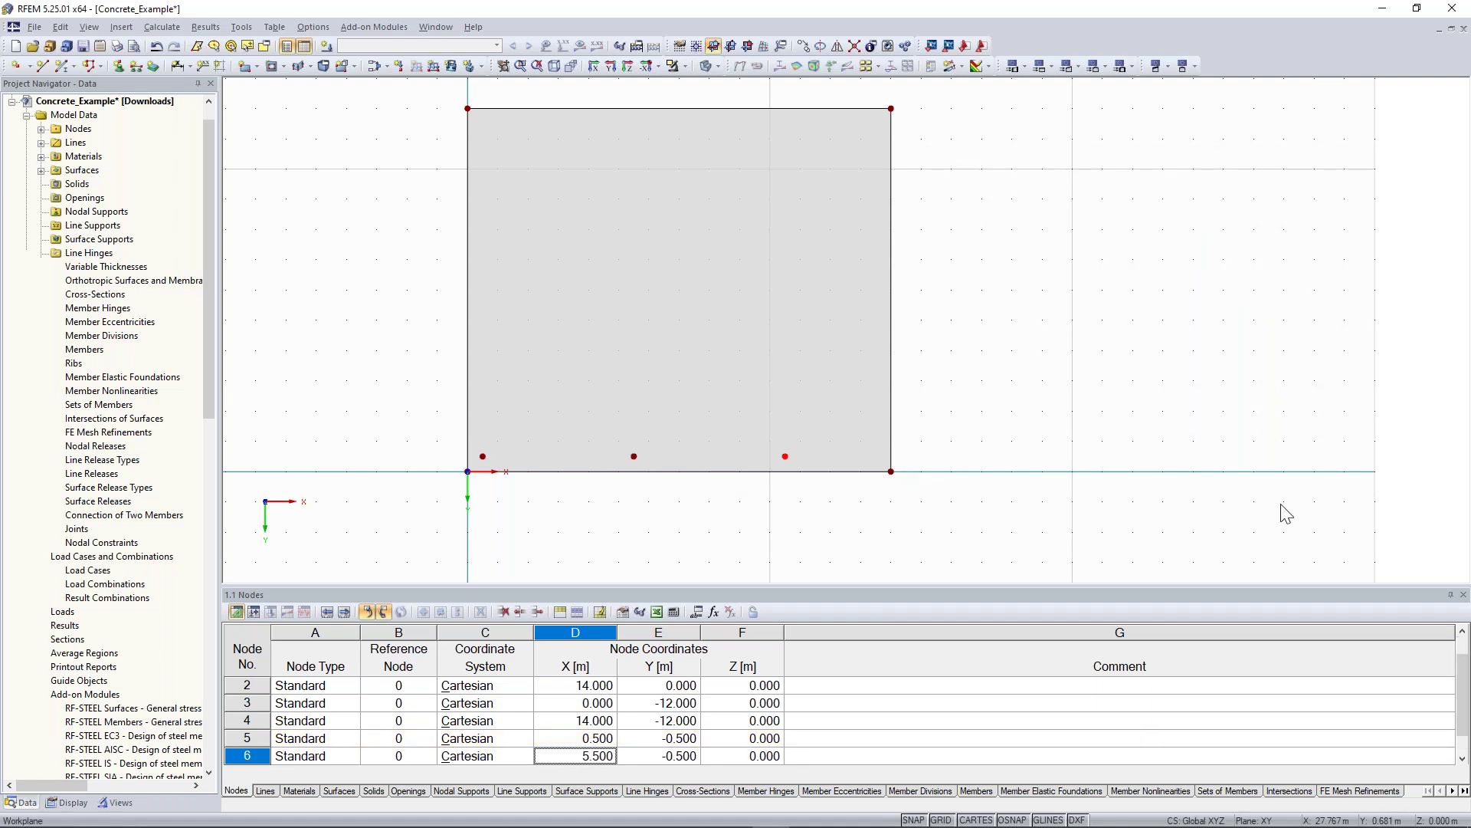
- Copy the node at X 10.5, Y -0.5 m once with a displacement of dX 3 m
left_click(786, 457)
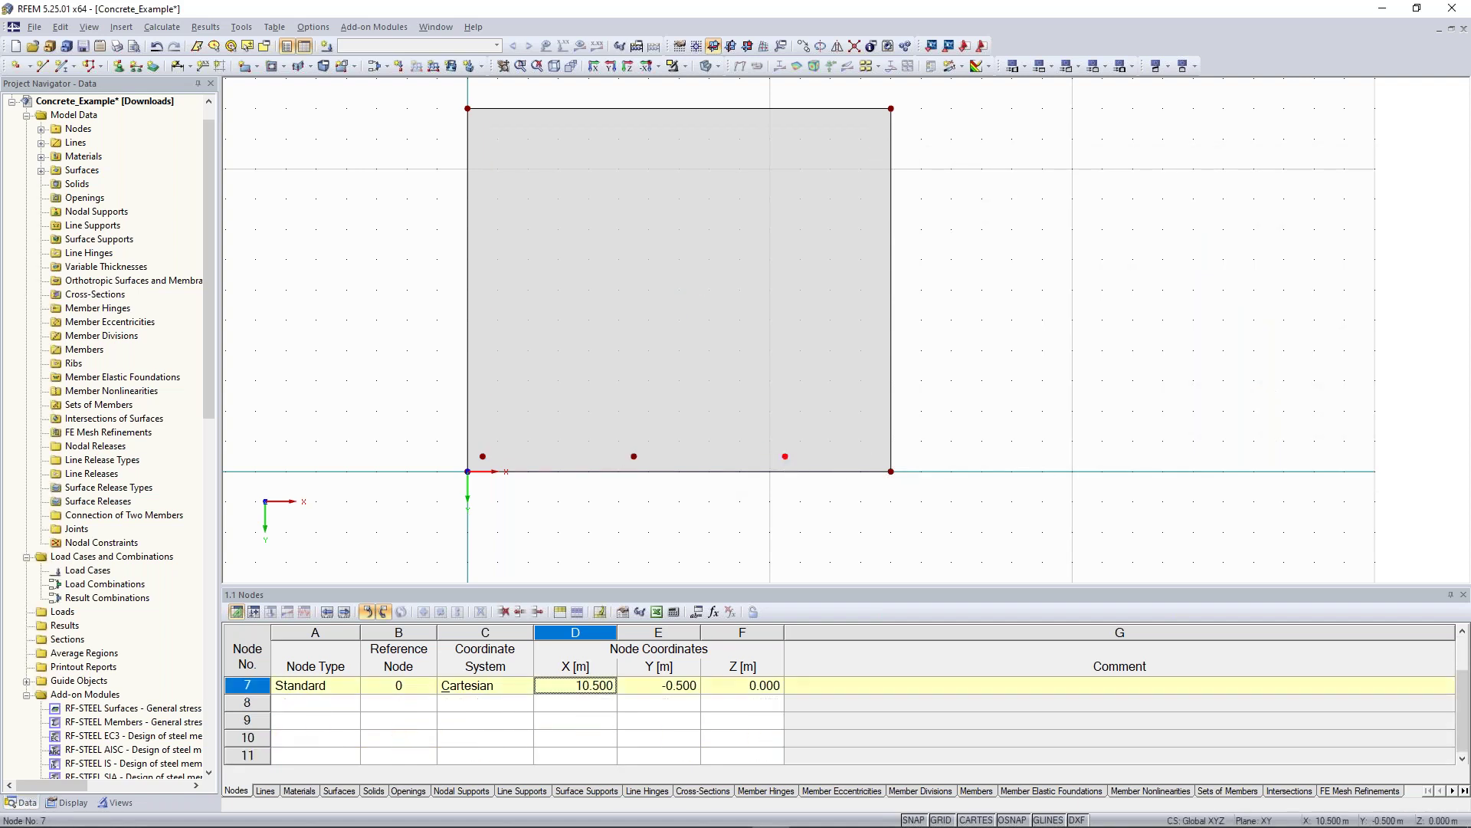
right_click(785, 456)
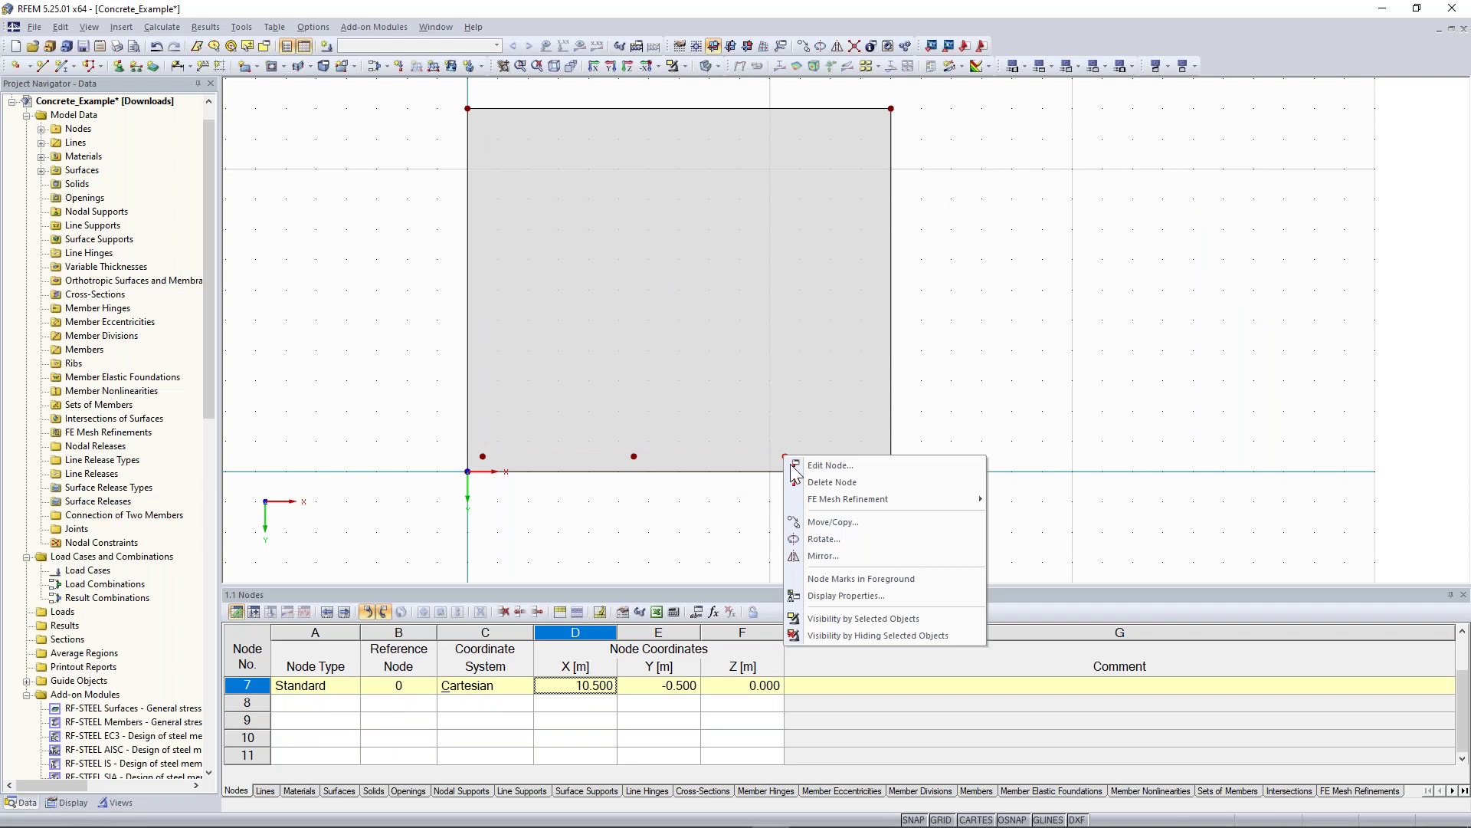
left_click(831, 523)
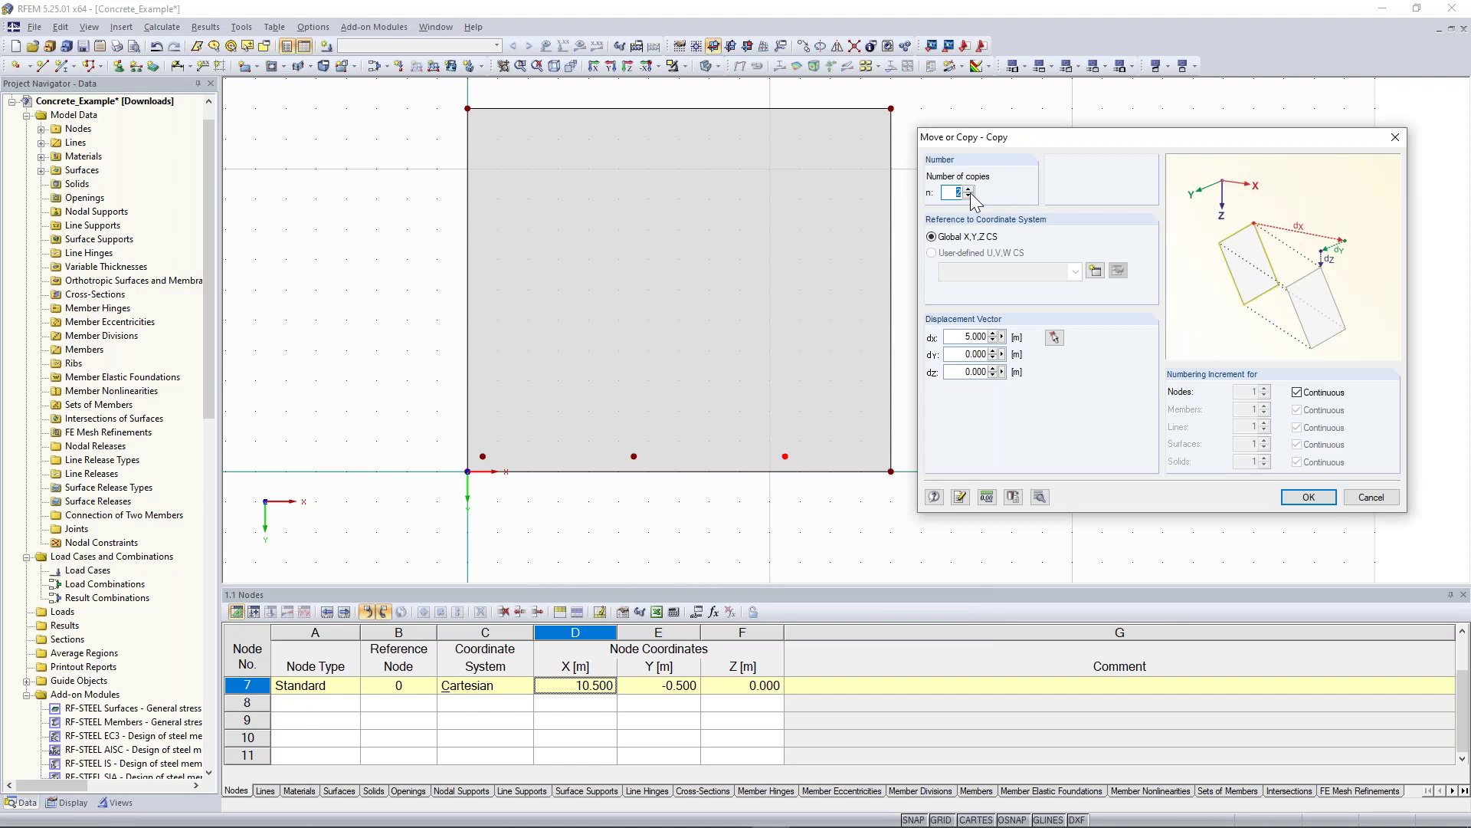
type("1")
key("Tab")
type("3")
left_click(1308, 496)
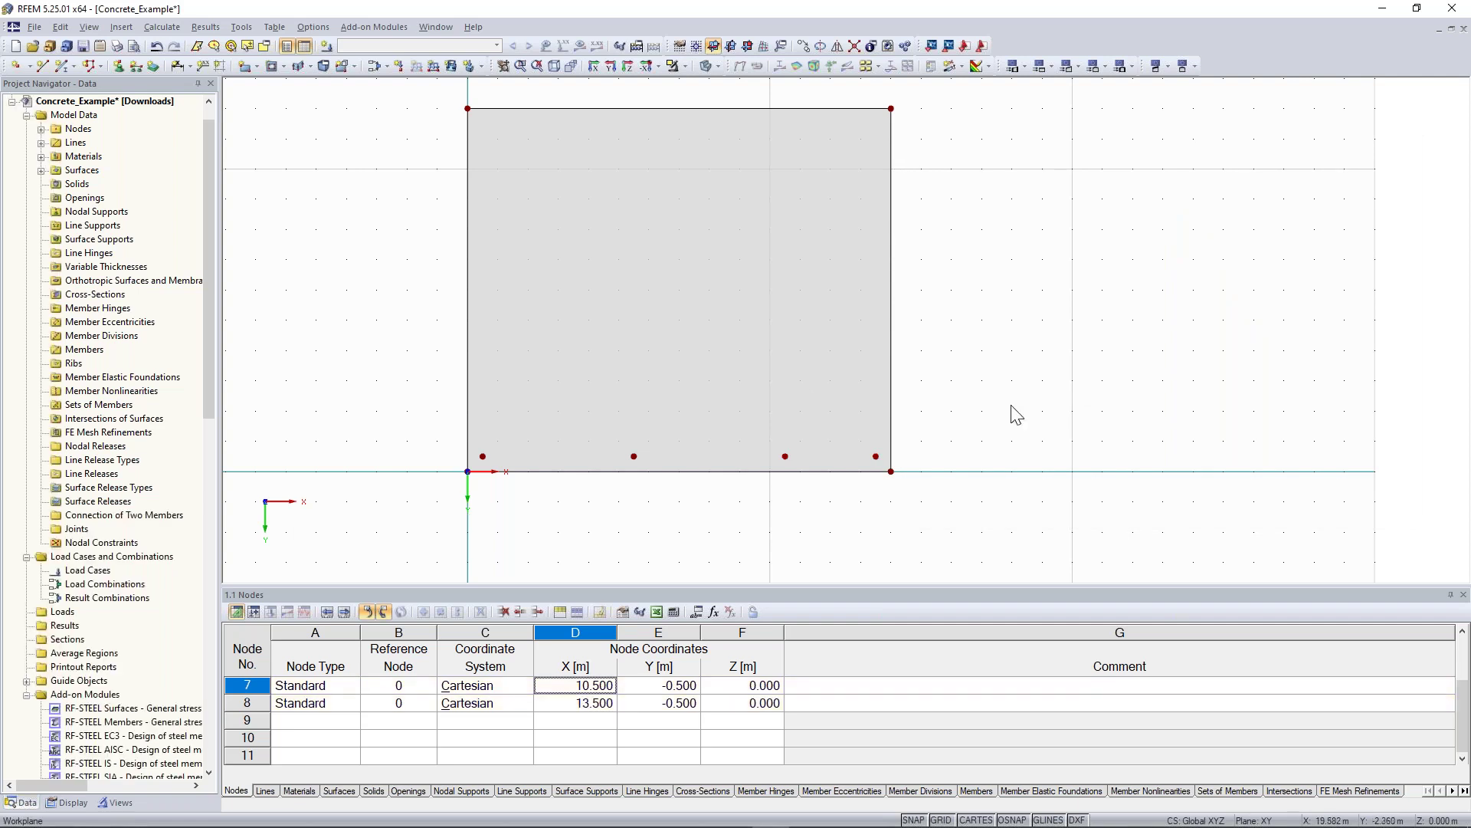
- Copy the row of four nodes at Y -0.5 m once with a displacement of dX 0, dY -4 m
middle_click_drag(440, 351, 440, 335)
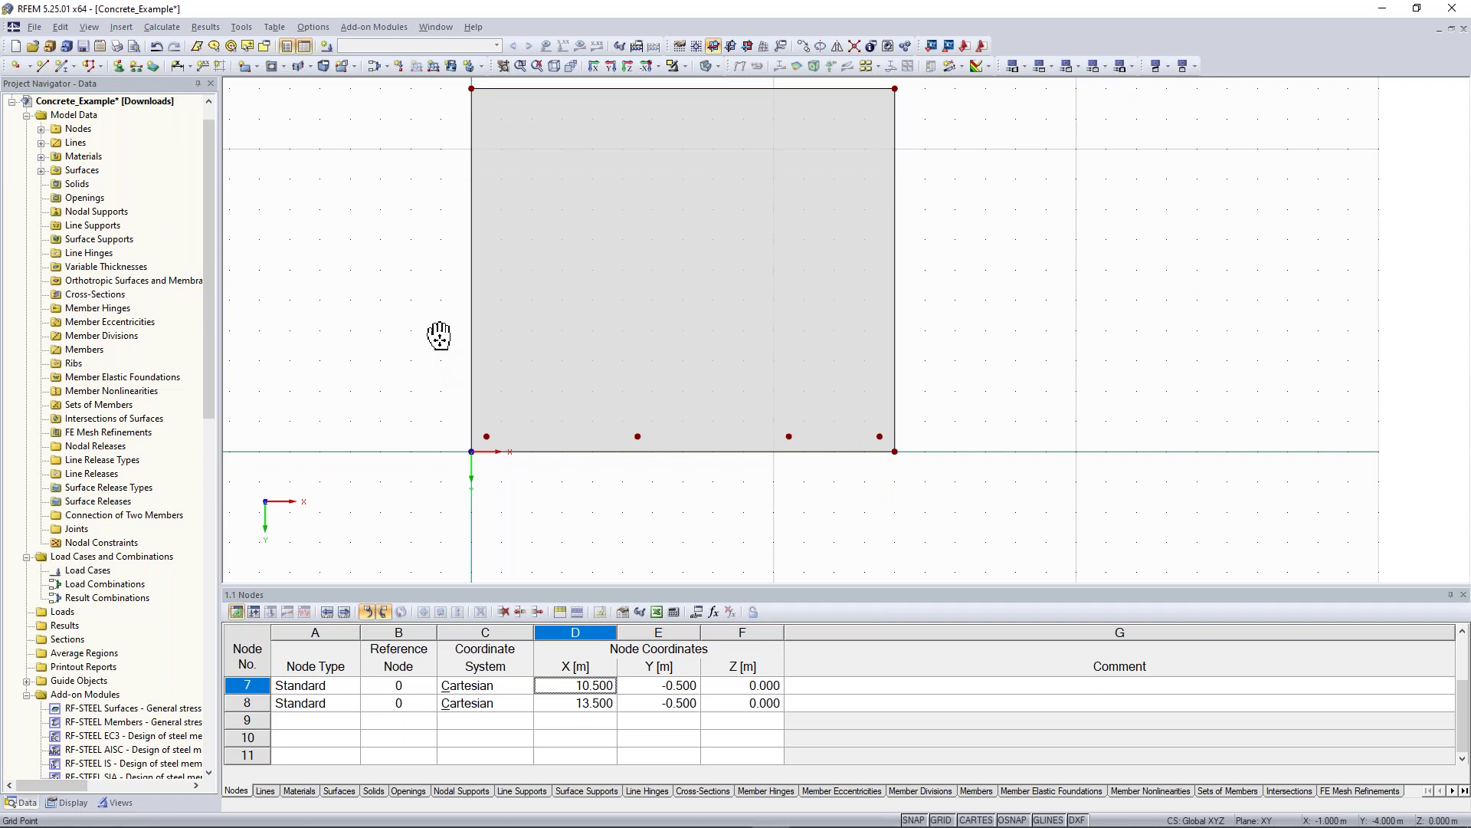
middle_click_drag(439, 335, 435, 345)
left_click_drag(421, 363, 919, 459)
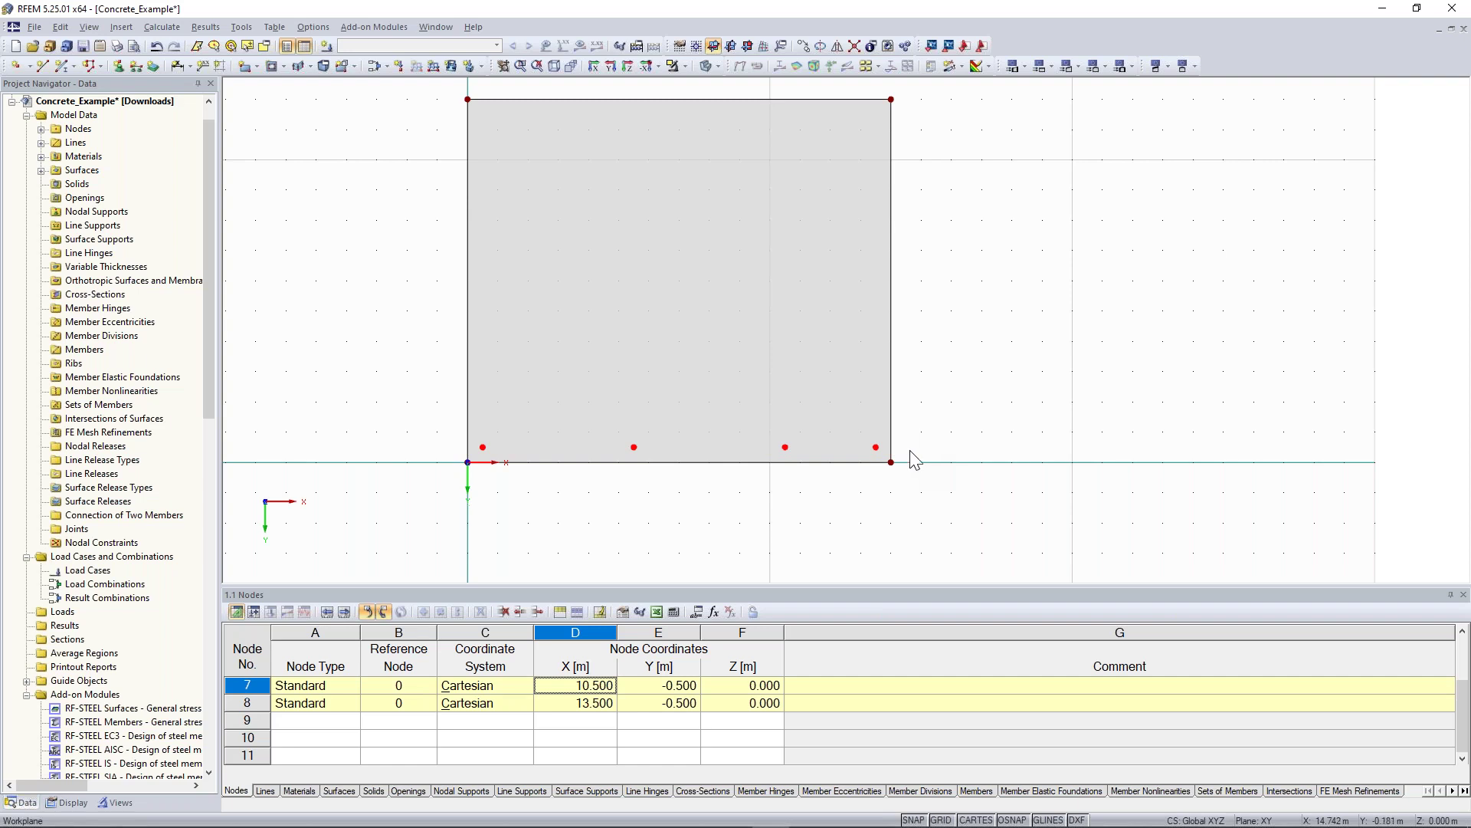
middle_click_drag(946, 282, 946, 314)
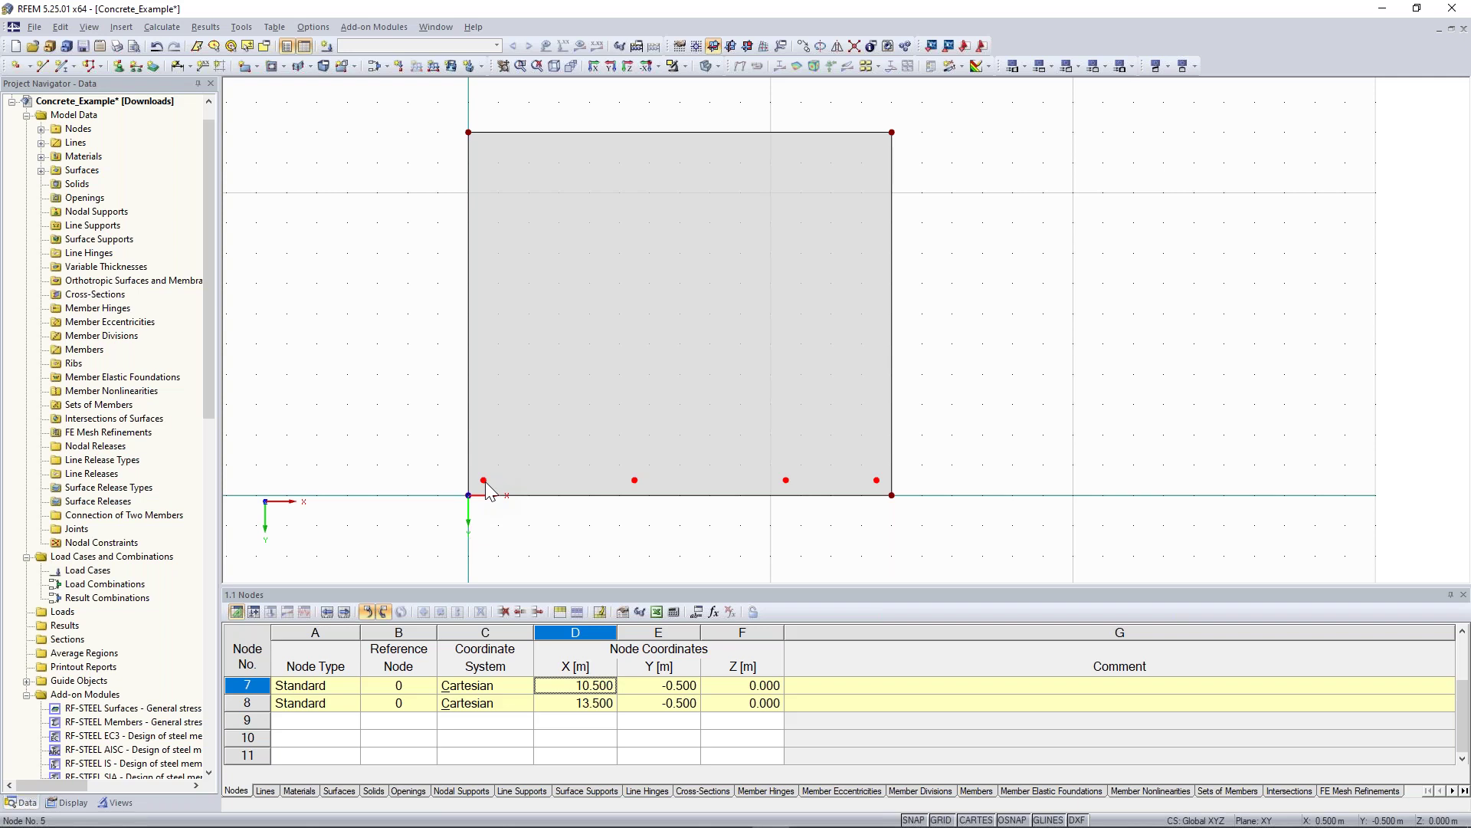
right_click(294, 552)
left_click(294, 512)
double_click(974, 364)
type("-4.000")
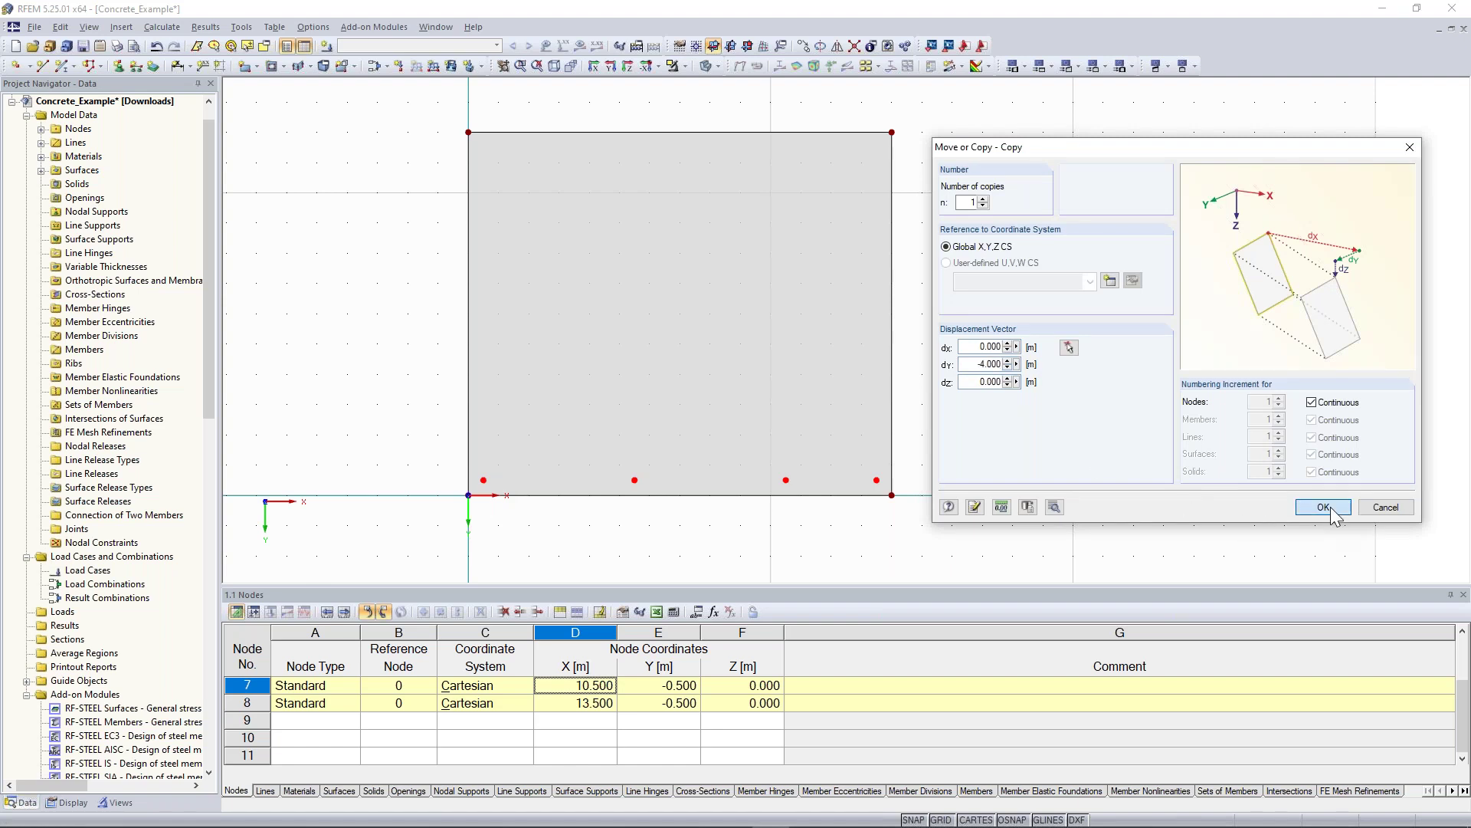
left_click(1324, 507)
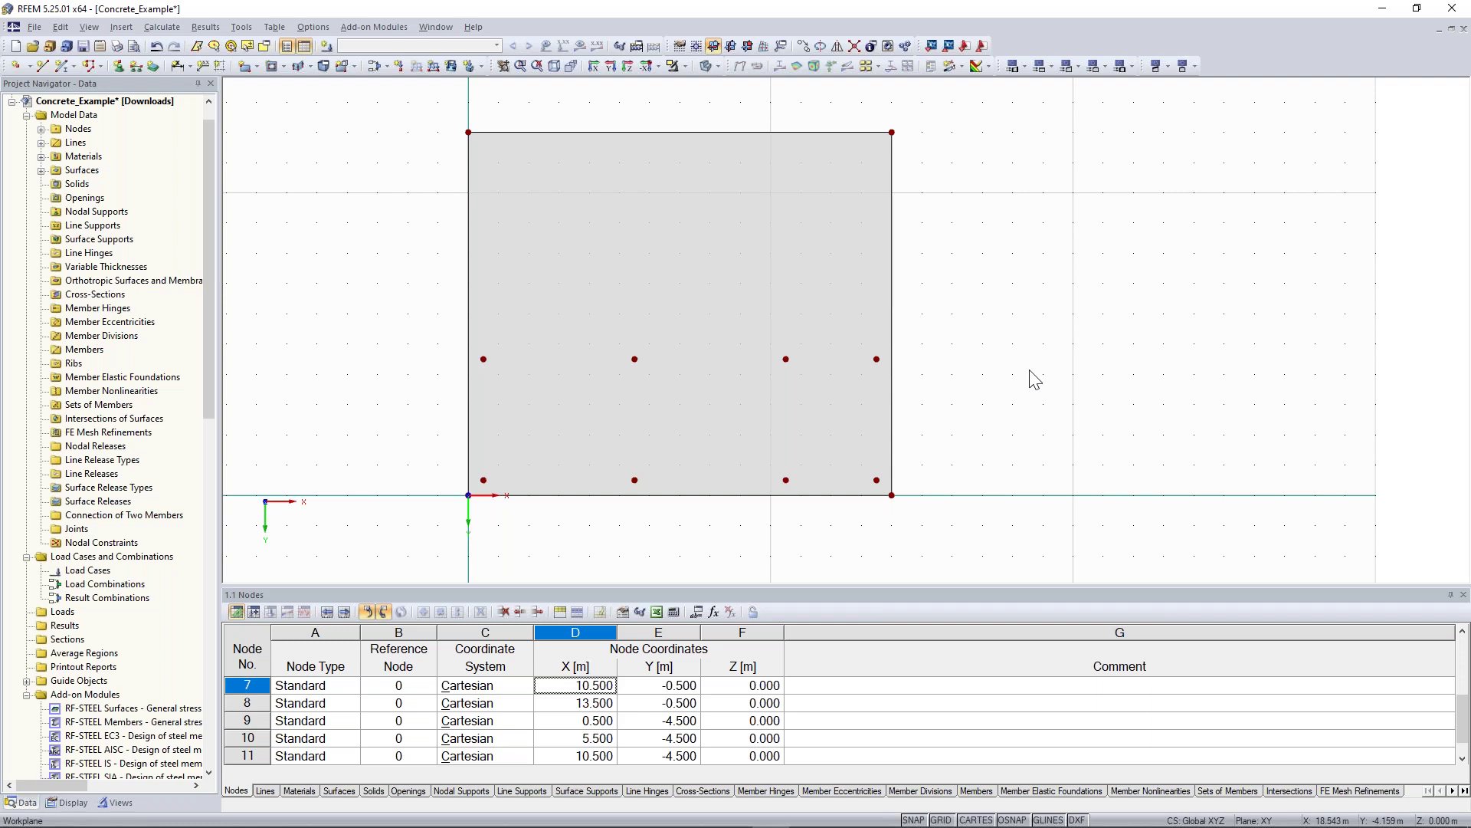
- Copy the node at X 10.5, Y -4.5 m once with a displacement of dY -4 m
scroll(1094, 430, "up", 4)
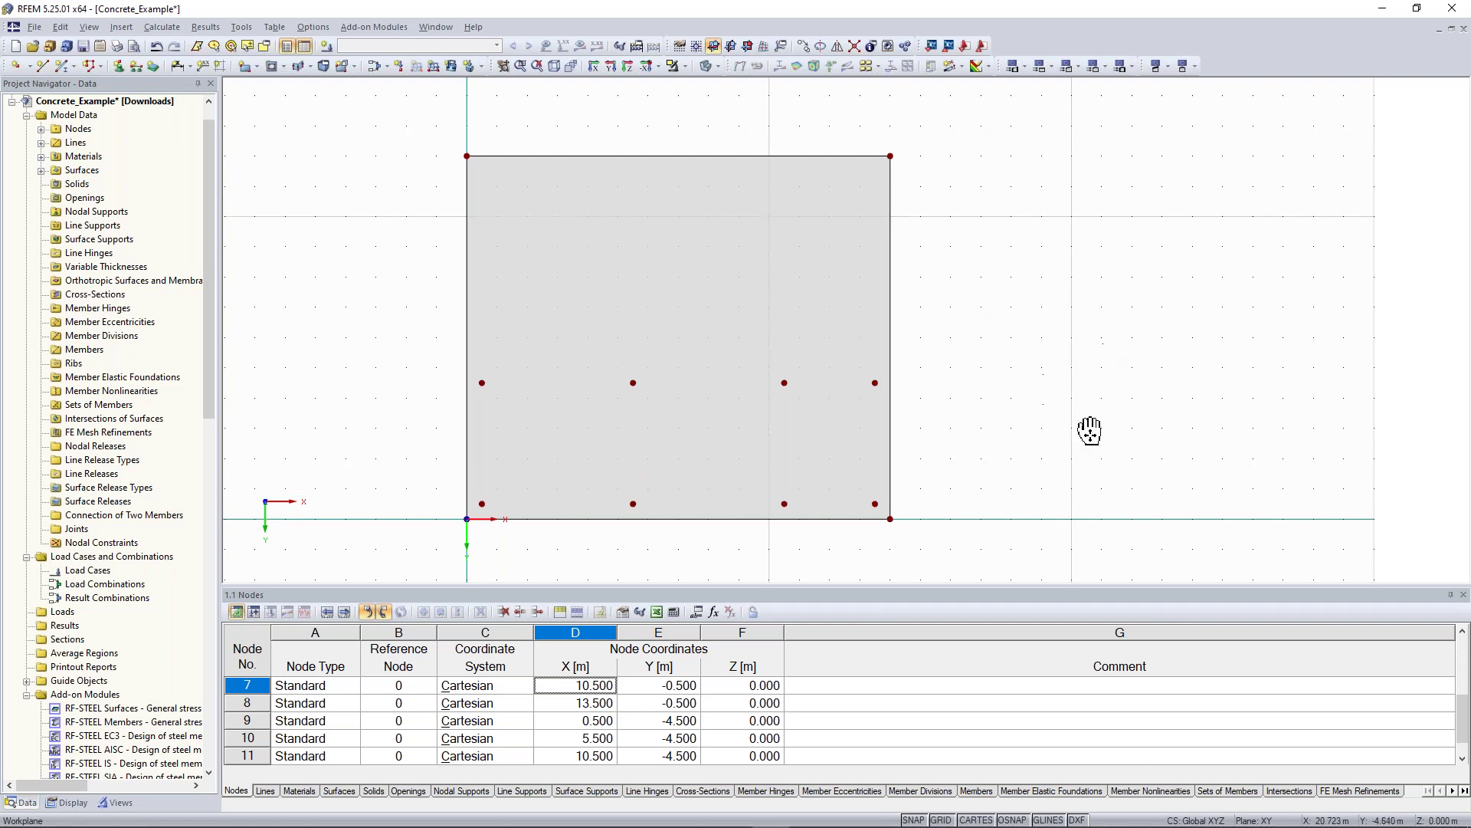
left_click(784, 447)
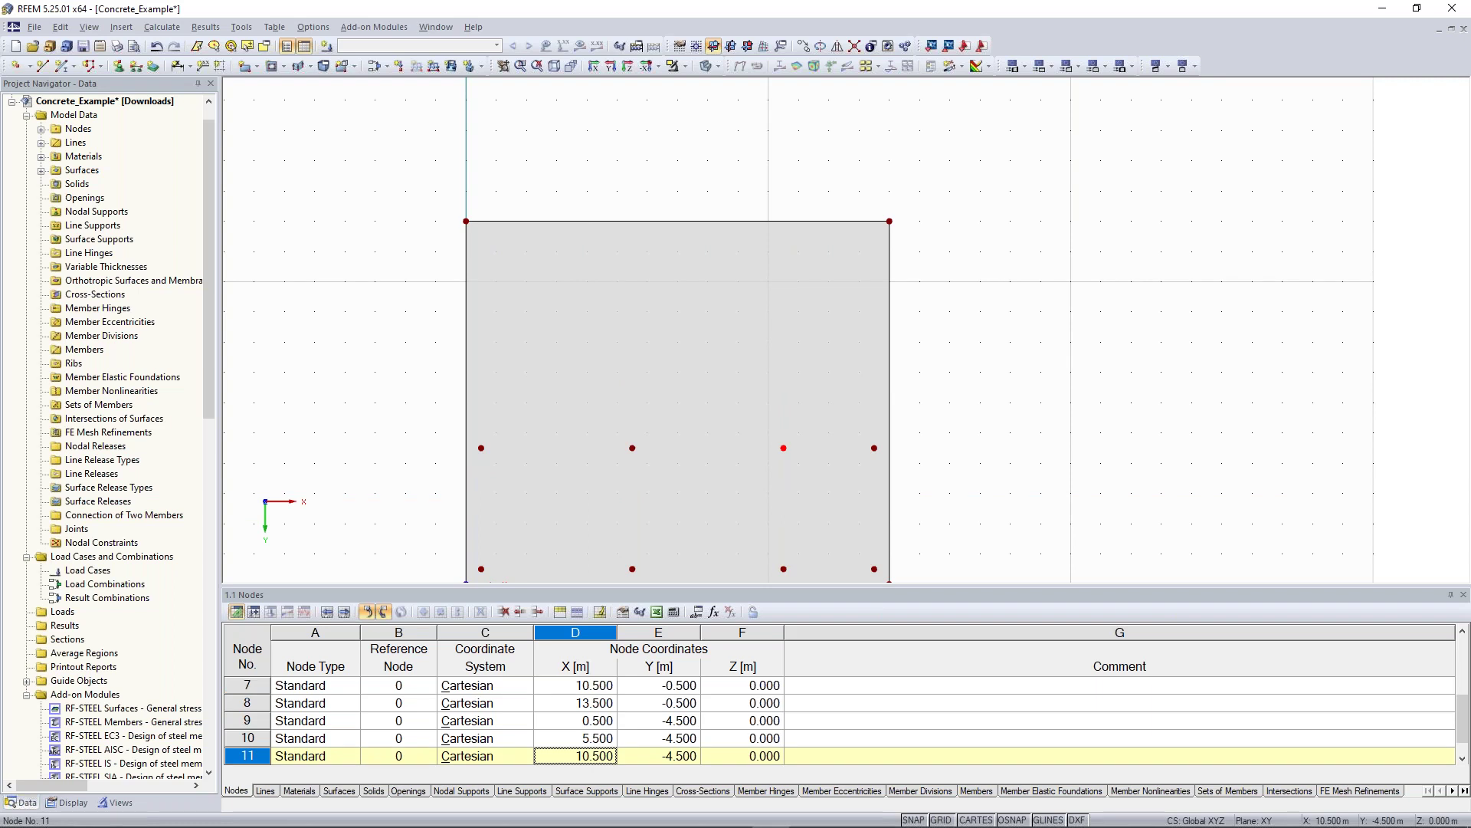
right_click(784, 447)
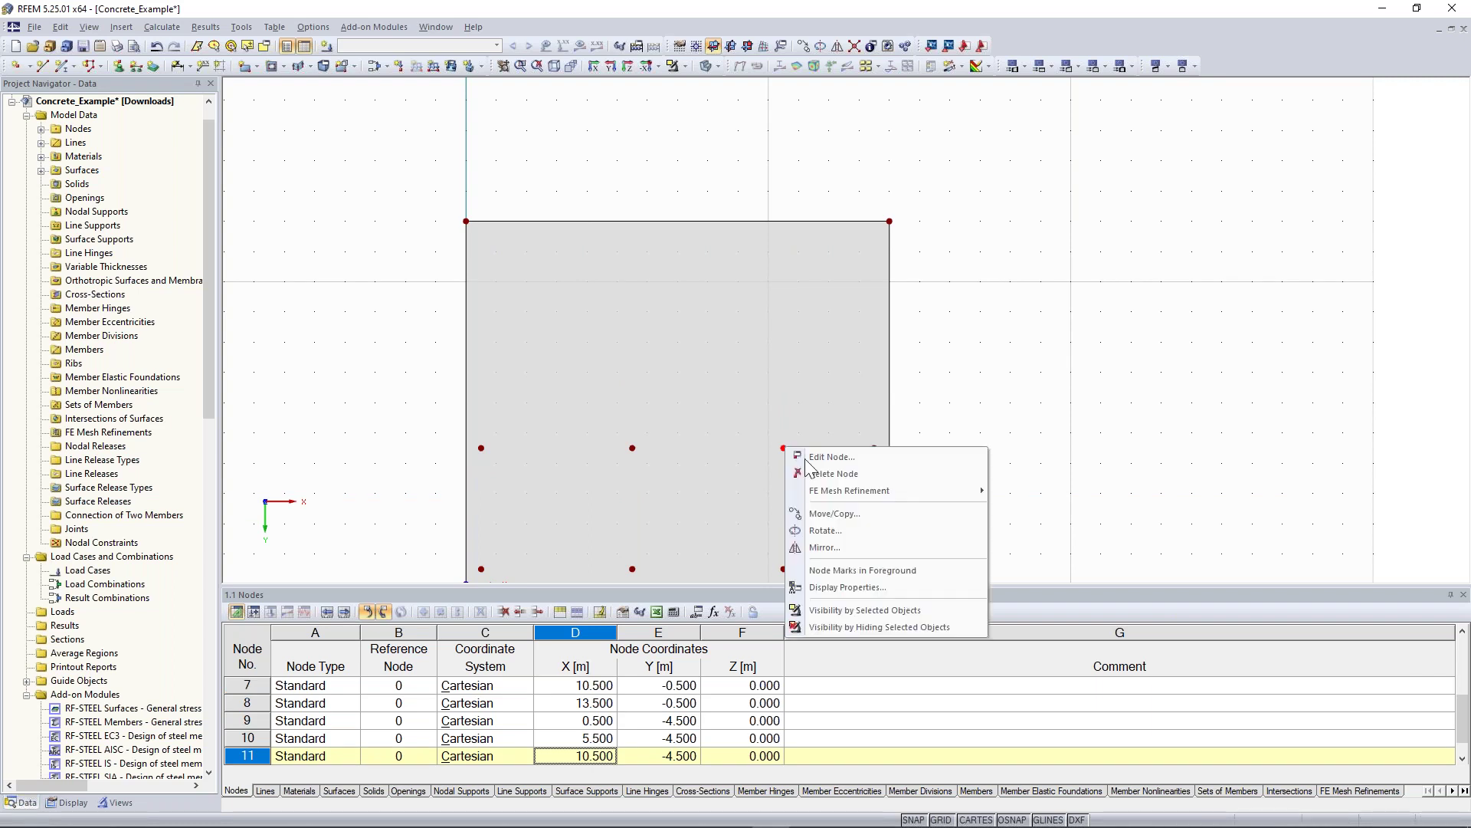
left_click(877, 510)
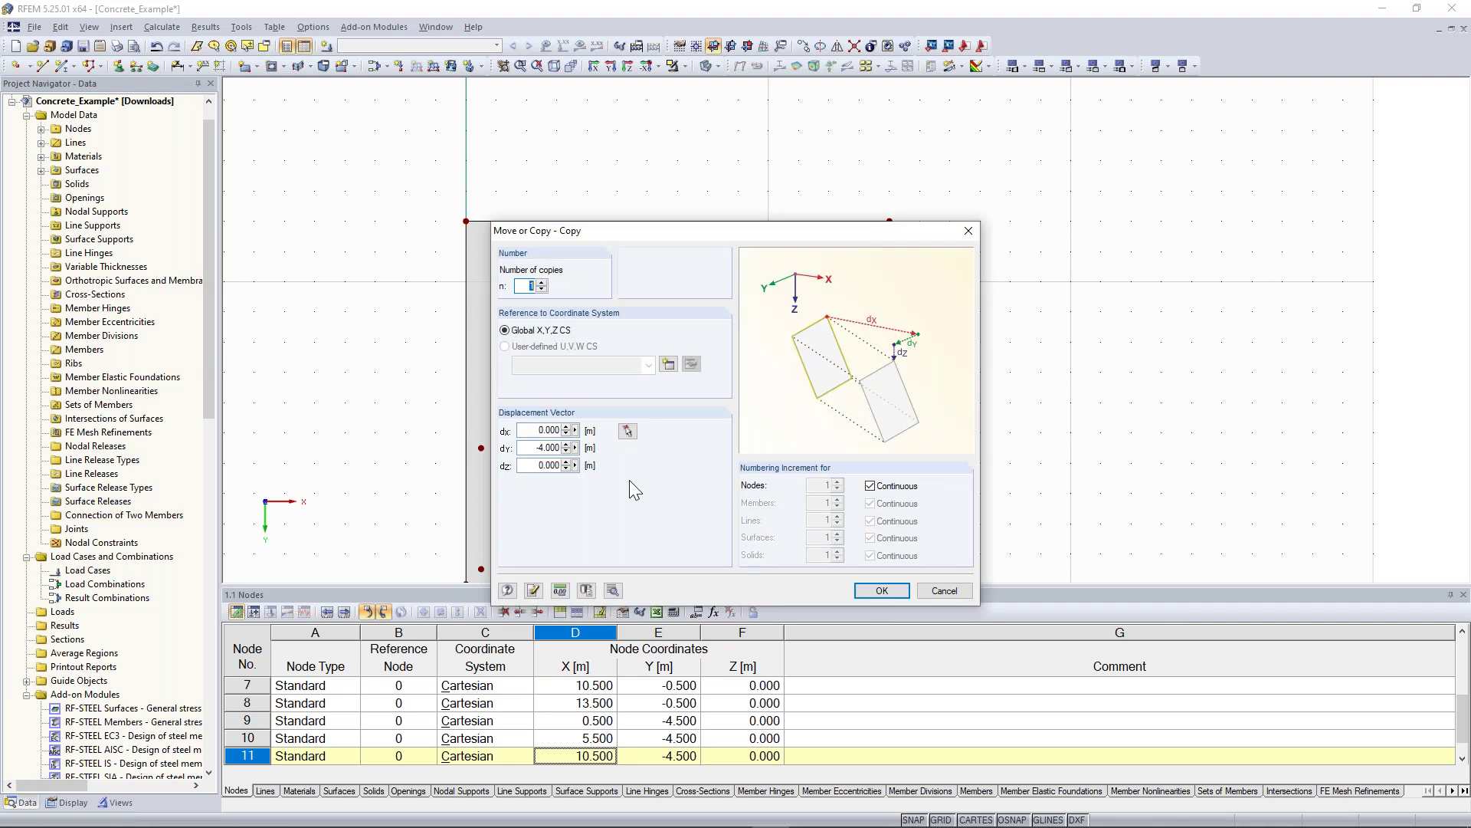
left_click_drag(530, 448, 602, 446)
left_click(527, 446)
key("Delete")
left_click(897, 591)
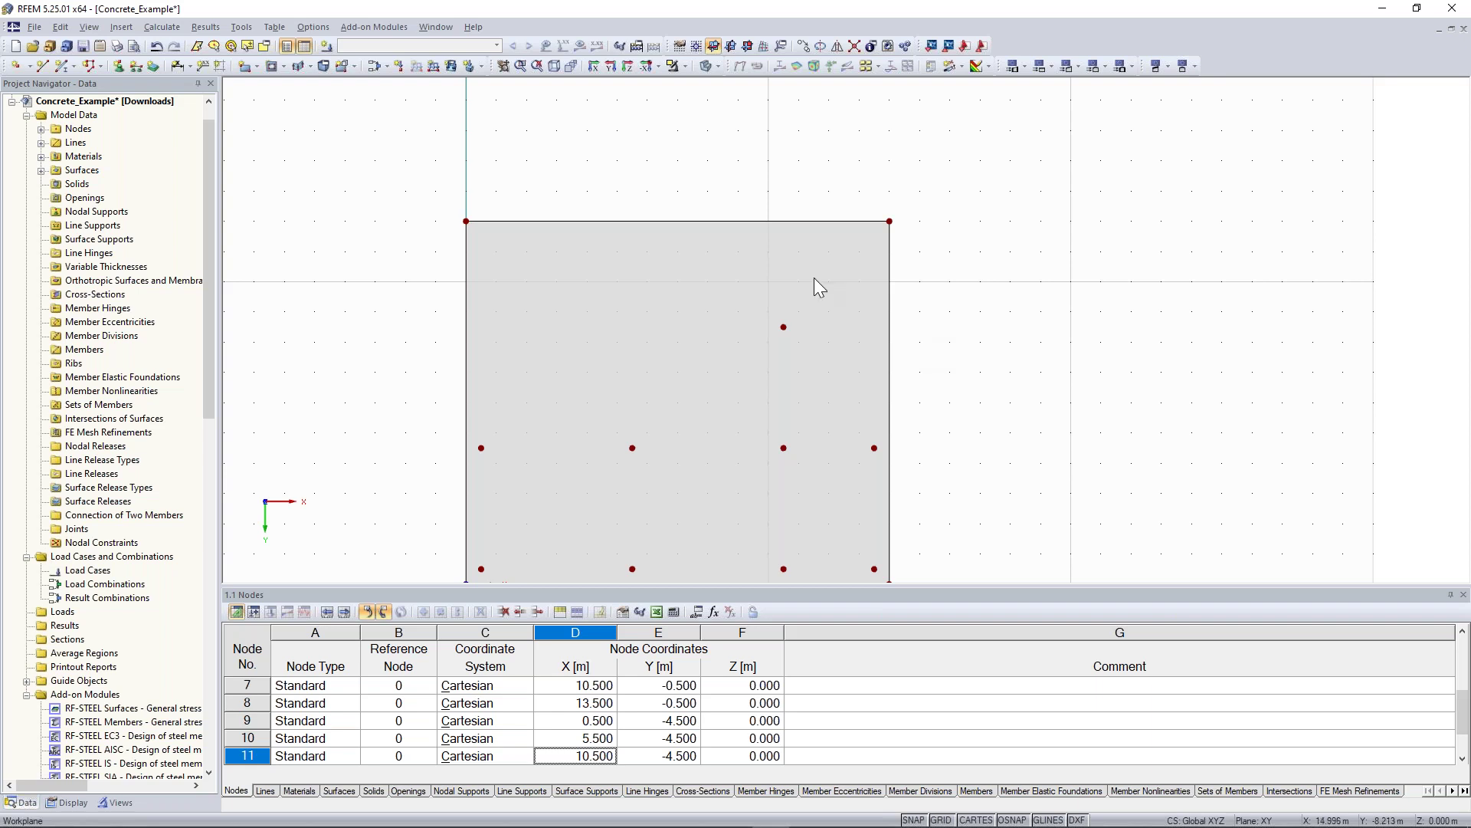
- Start a node between two points, using the slab corner at X 14, Y -12 m and the edge point at X 14, Y -8 m
scroll(813, 277, "up", 1)
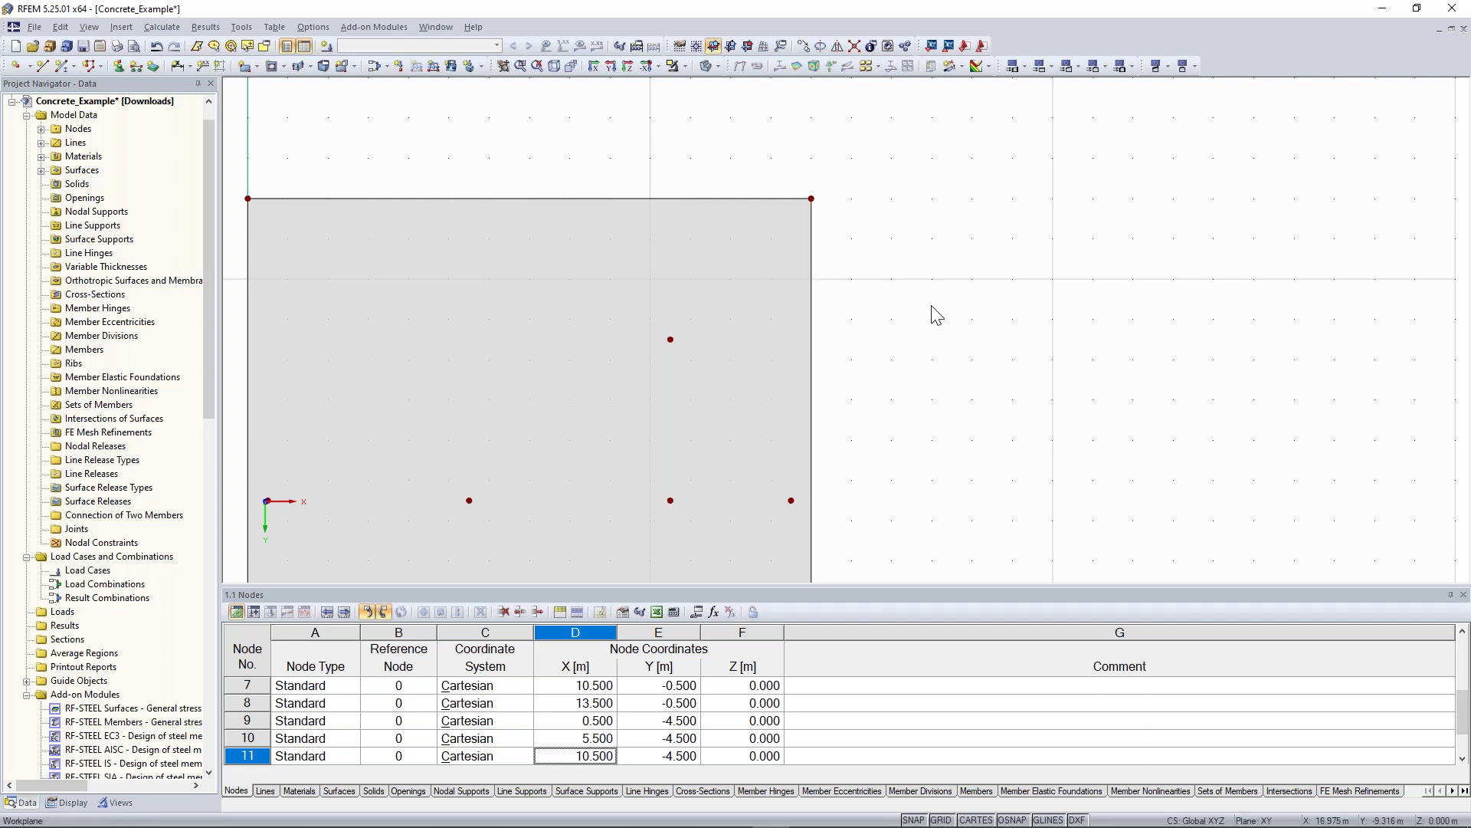
left_click(28, 67)
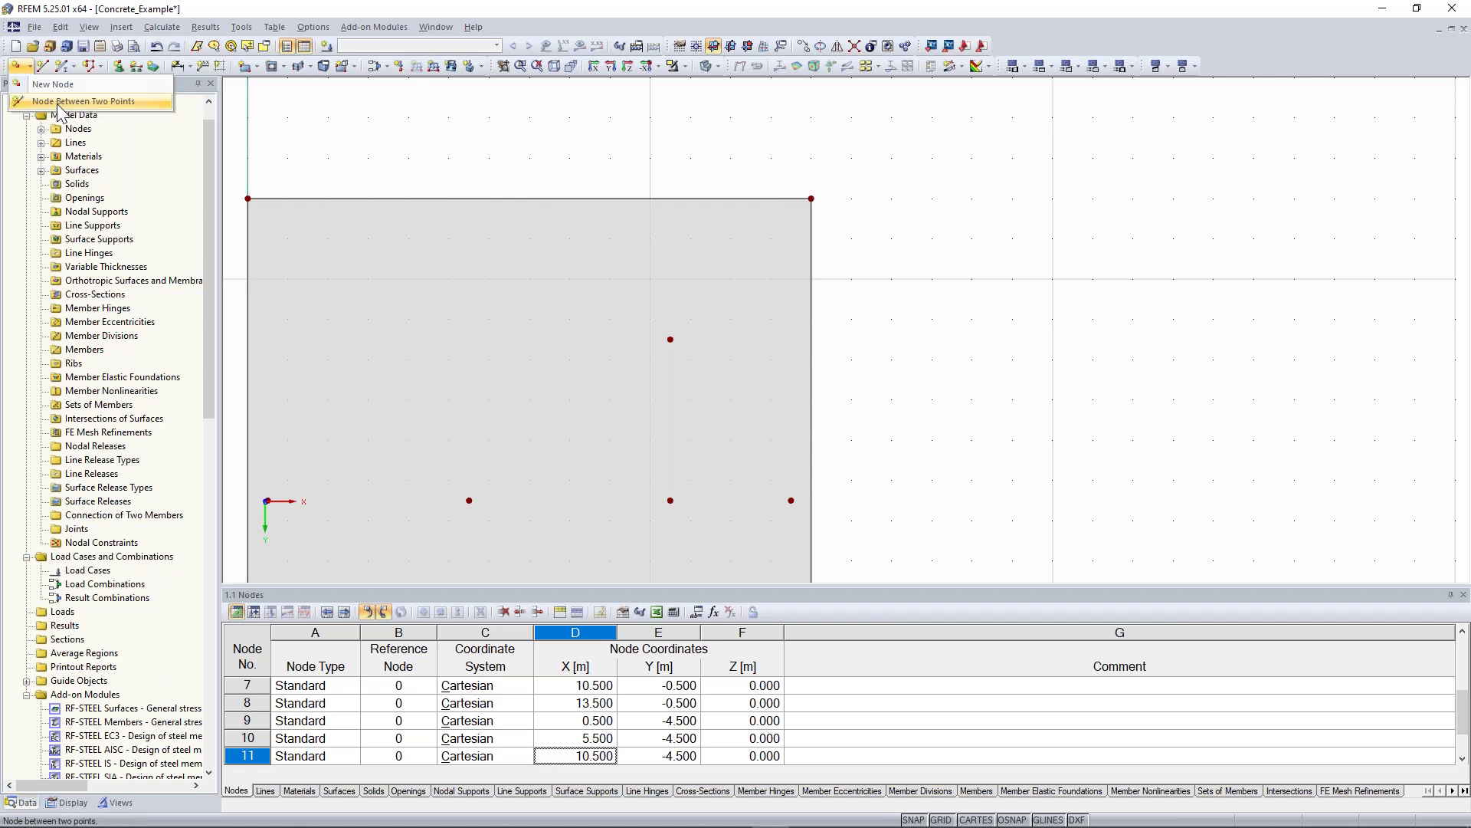
left_click(59, 105)
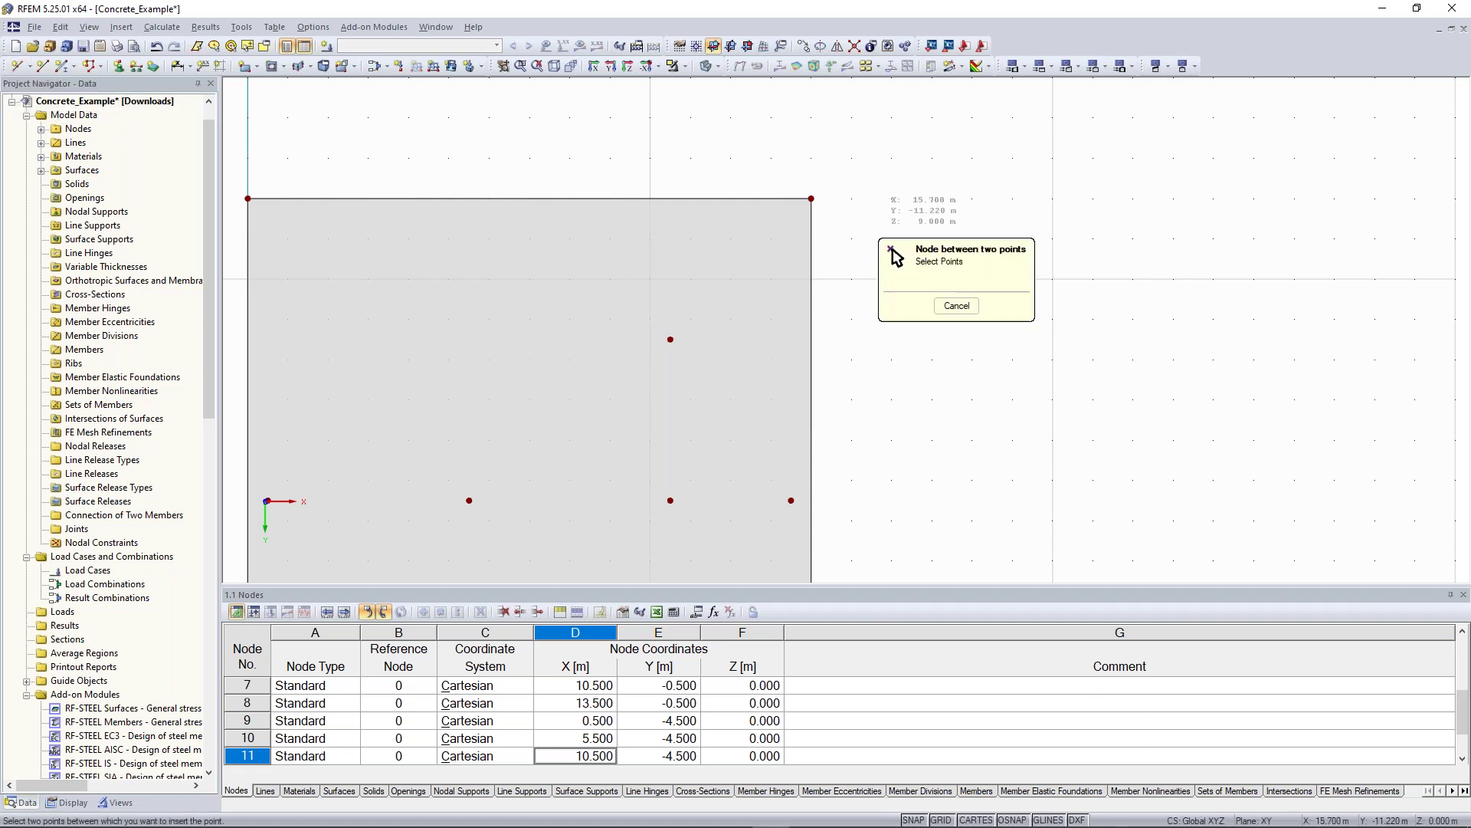
middle_click_drag(867, 204, 791, 200)
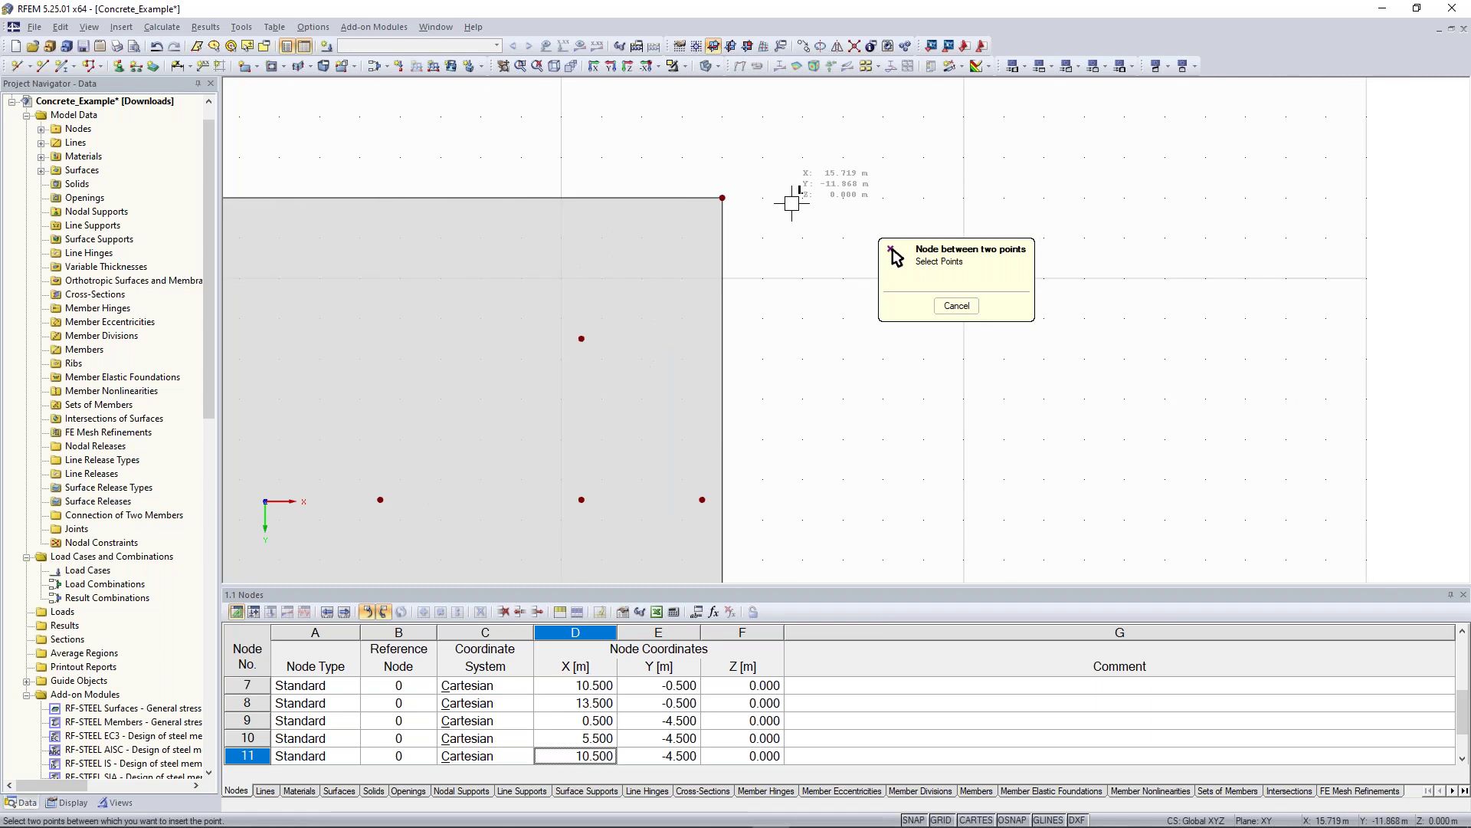
left_click(722, 197)
left_click(722, 197)
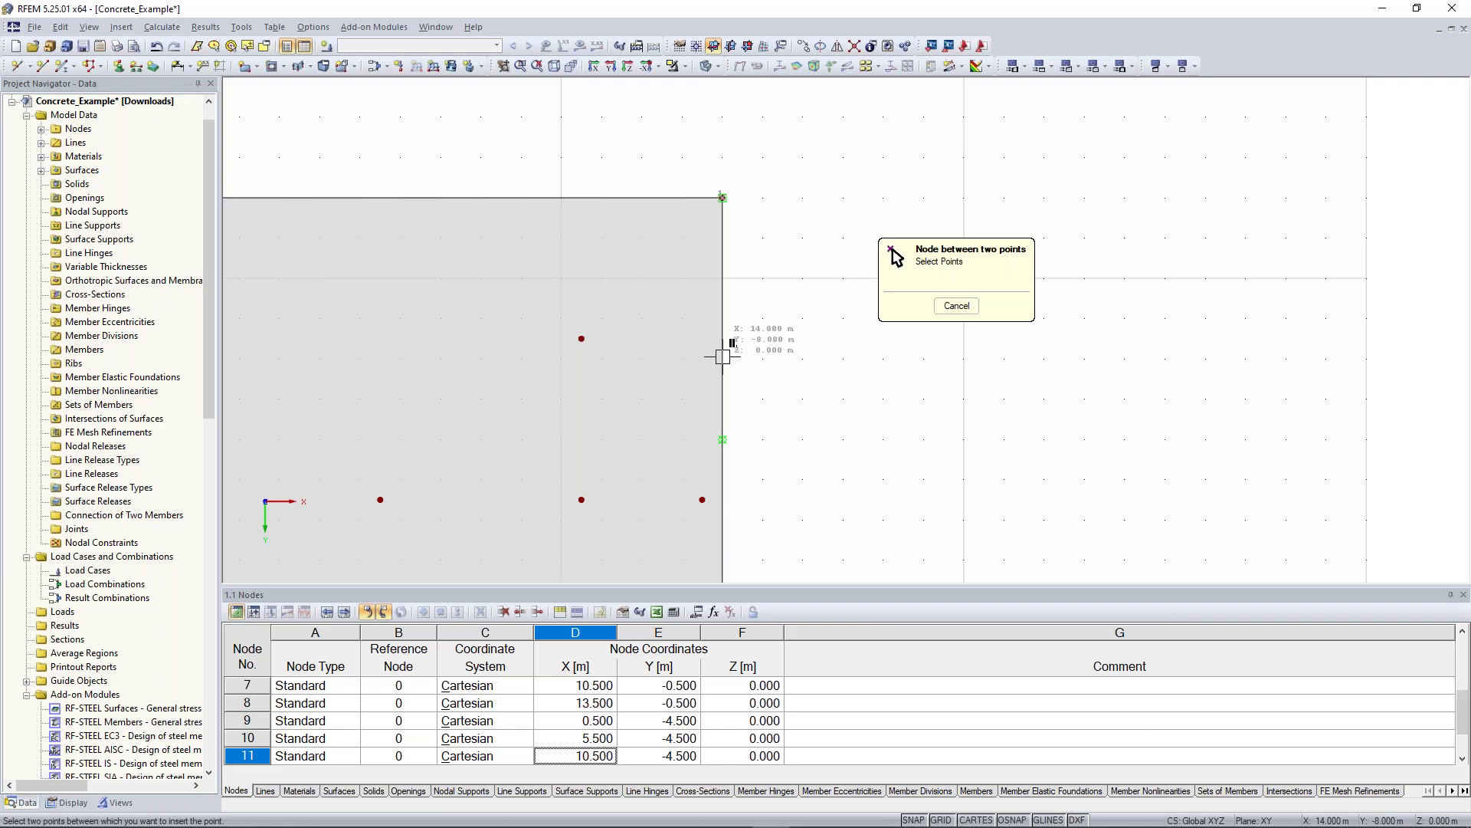
left_click(722, 356)
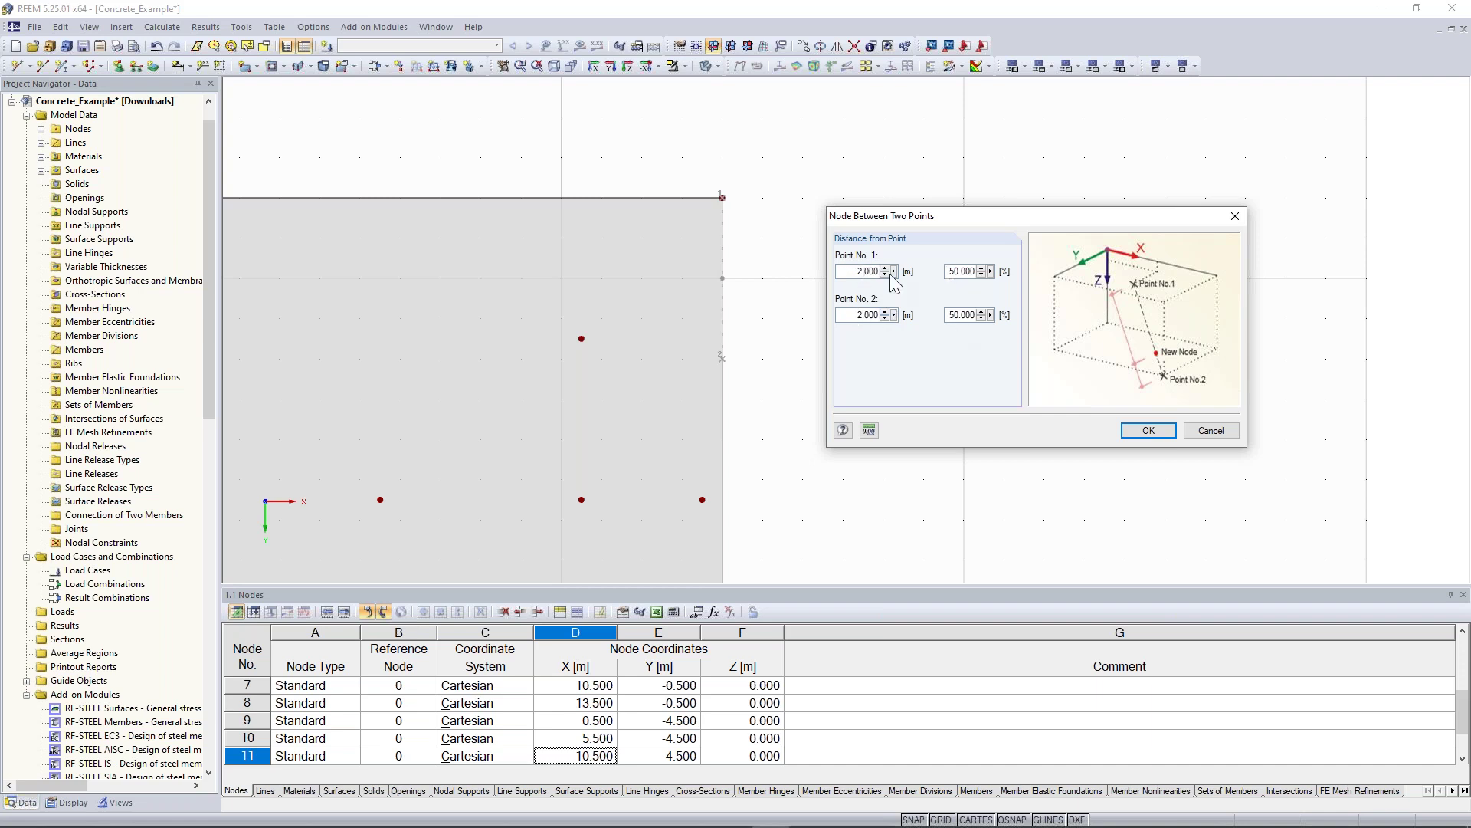
- Place the new node midway, 2 m or 50% from each of the two points, and leave the command
left_click_drag(853, 271, 891, 271)
left_click(966, 315)
left_click_drag(949, 274, 1000, 274)
type("25")
left_click(963, 315)
double_click(957, 269)
type("50")
mouse_move(933, 223)
left_mouse_down()
mouse_move(933, 186)
mouse_move(928, 235)
left_mouse_up()
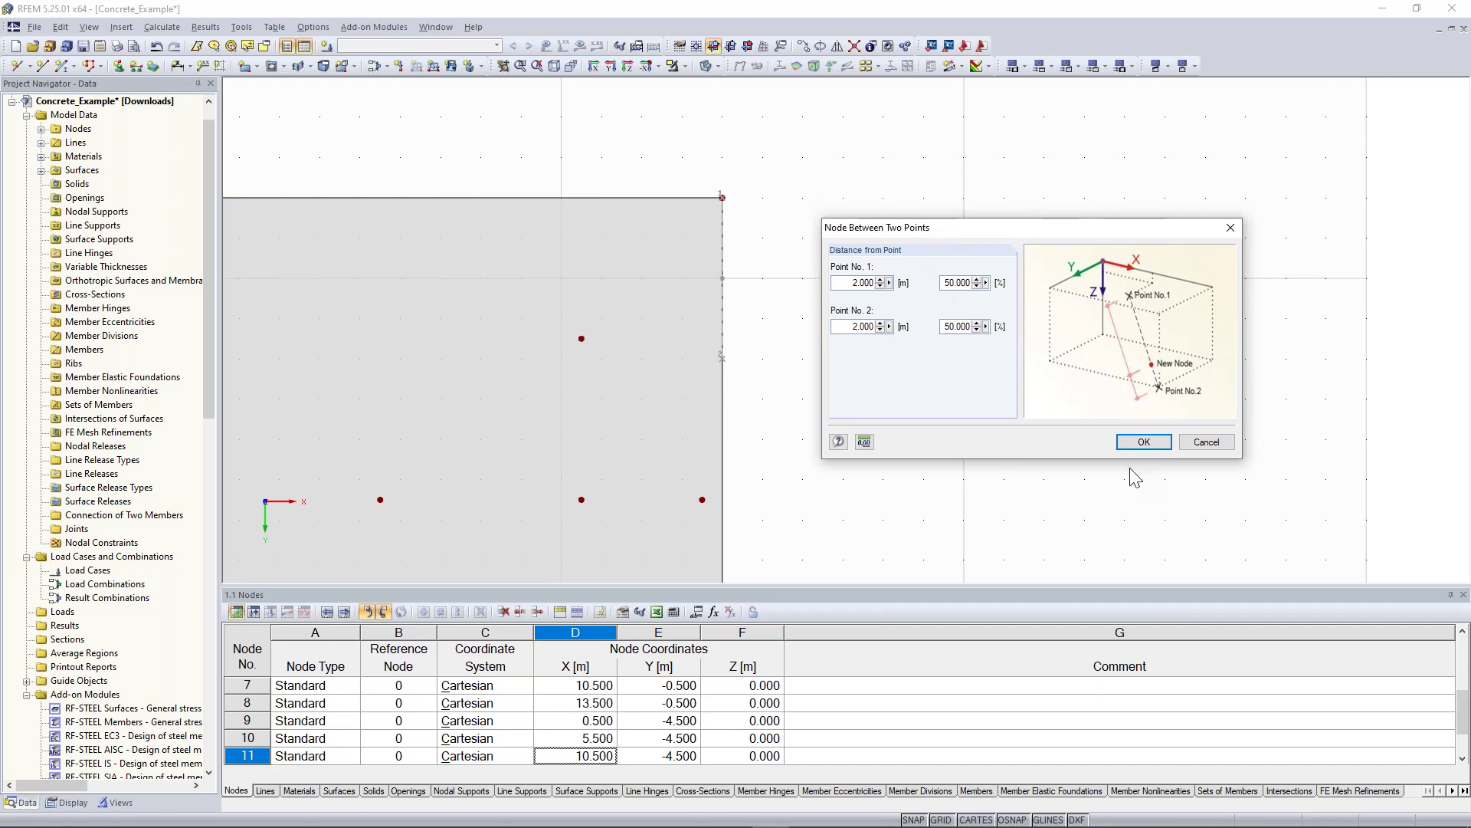
left_click(954, 327)
left_click(1143, 442)
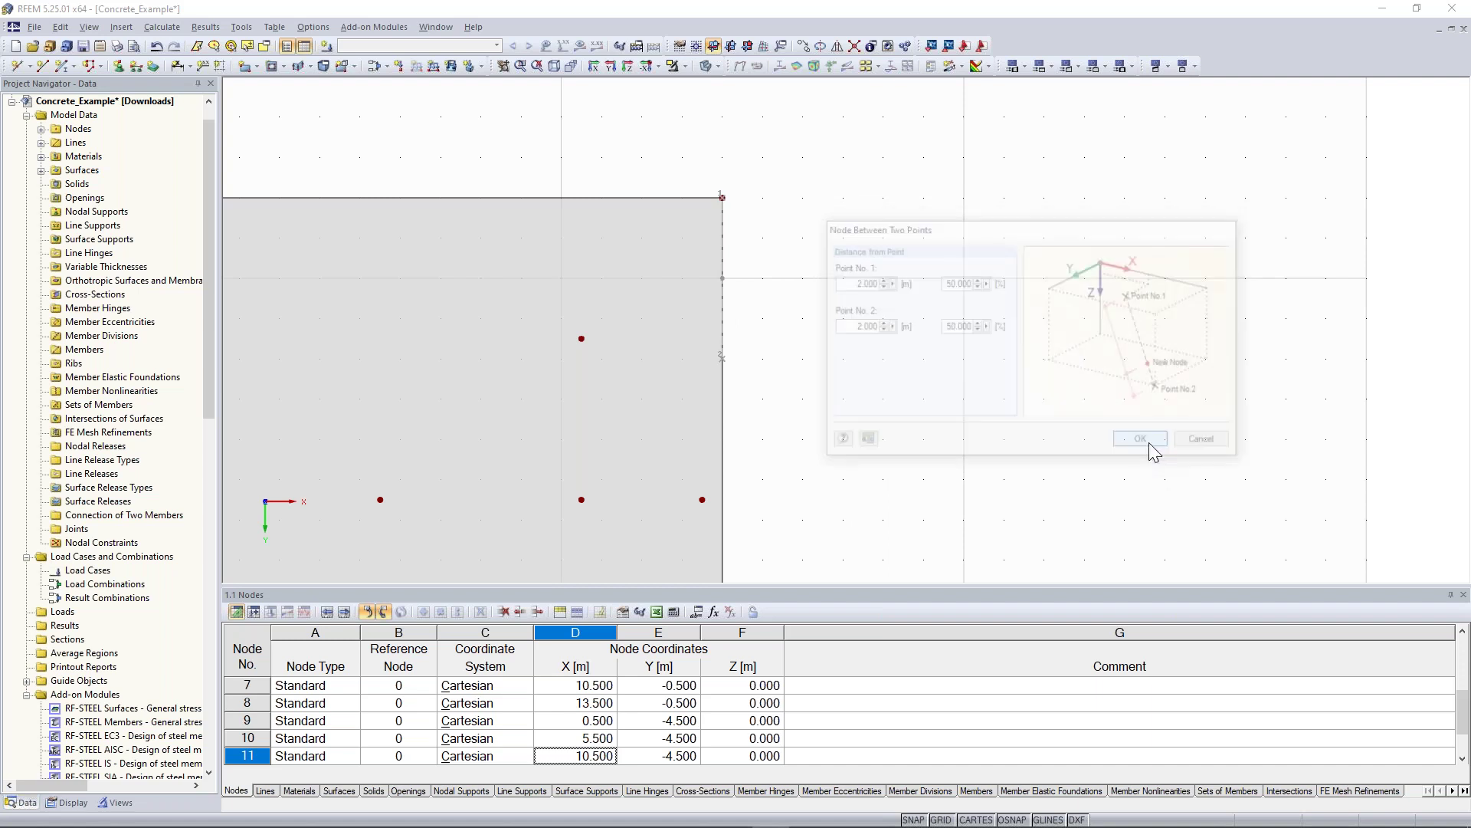
left_click(723, 285)
left_click(915, 345)
- Add a 200 mm thick Concrete C30/37 semicircular surface outside the slab edge, centred on the node at X 14, Y -10 m and starting at Y -8 m
scroll(915, 344, "down", 3)
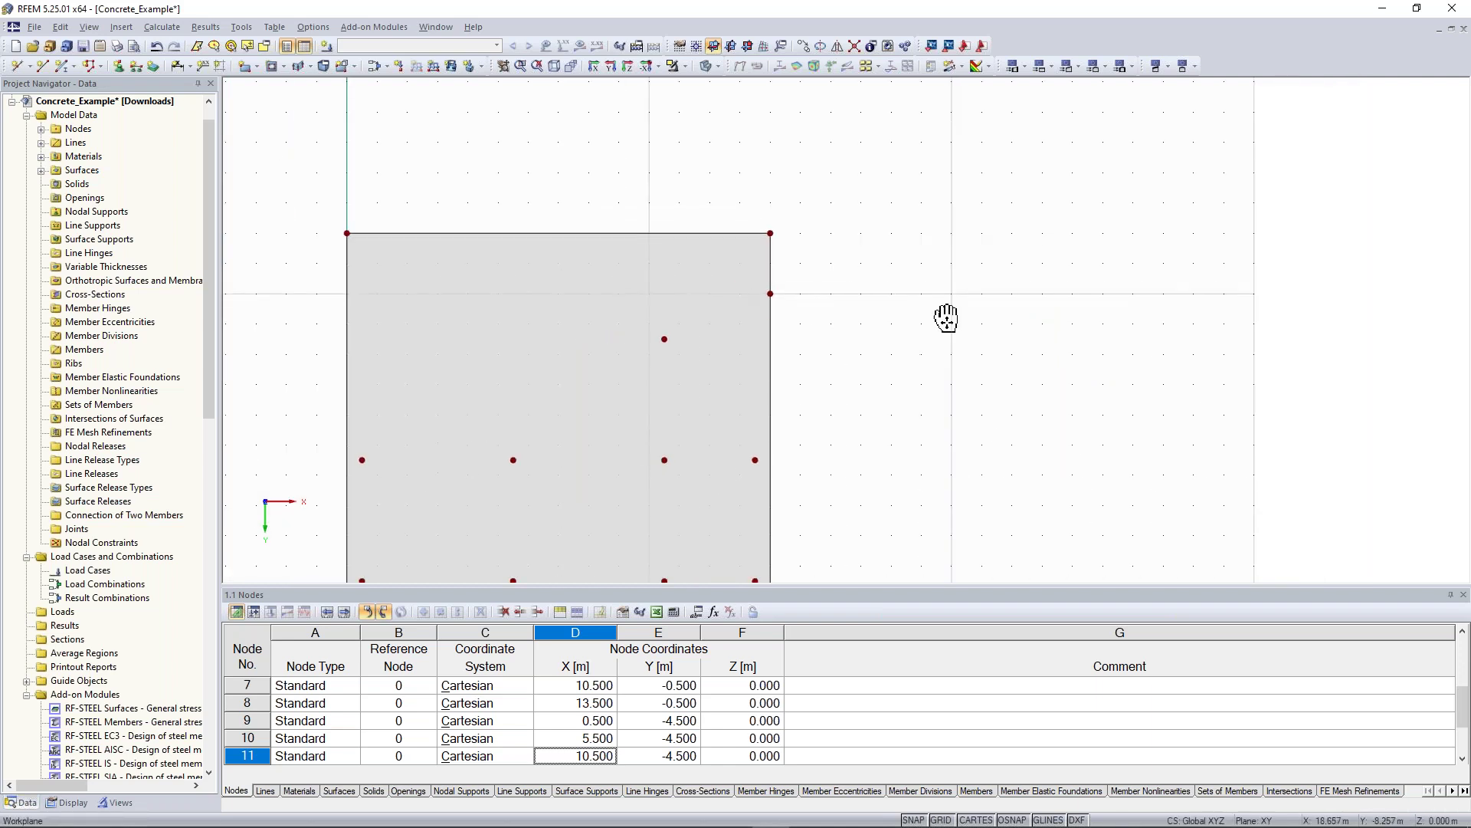
middle_click_drag(914, 350, 983, 293)
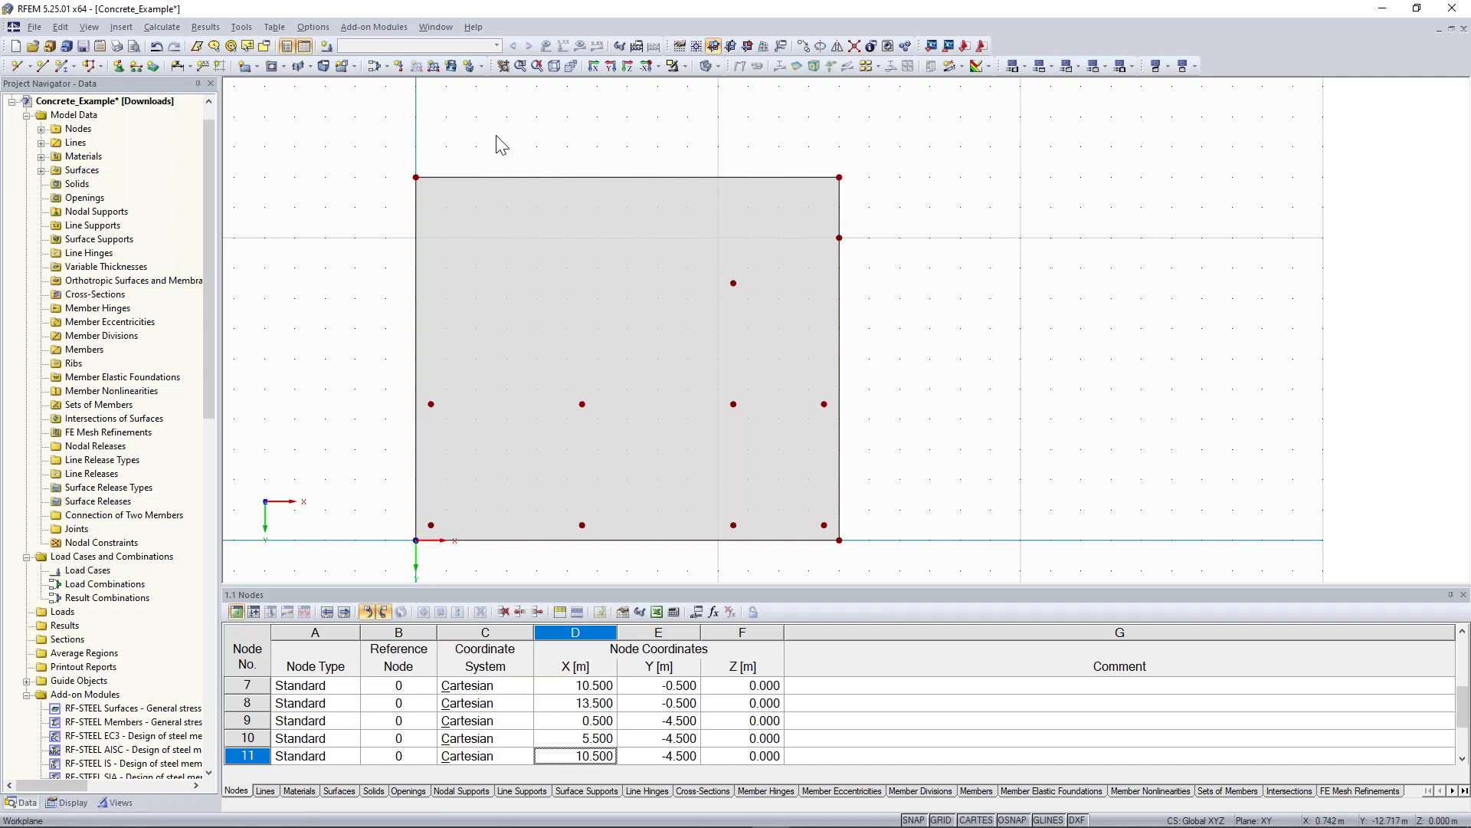
left_click(257, 67)
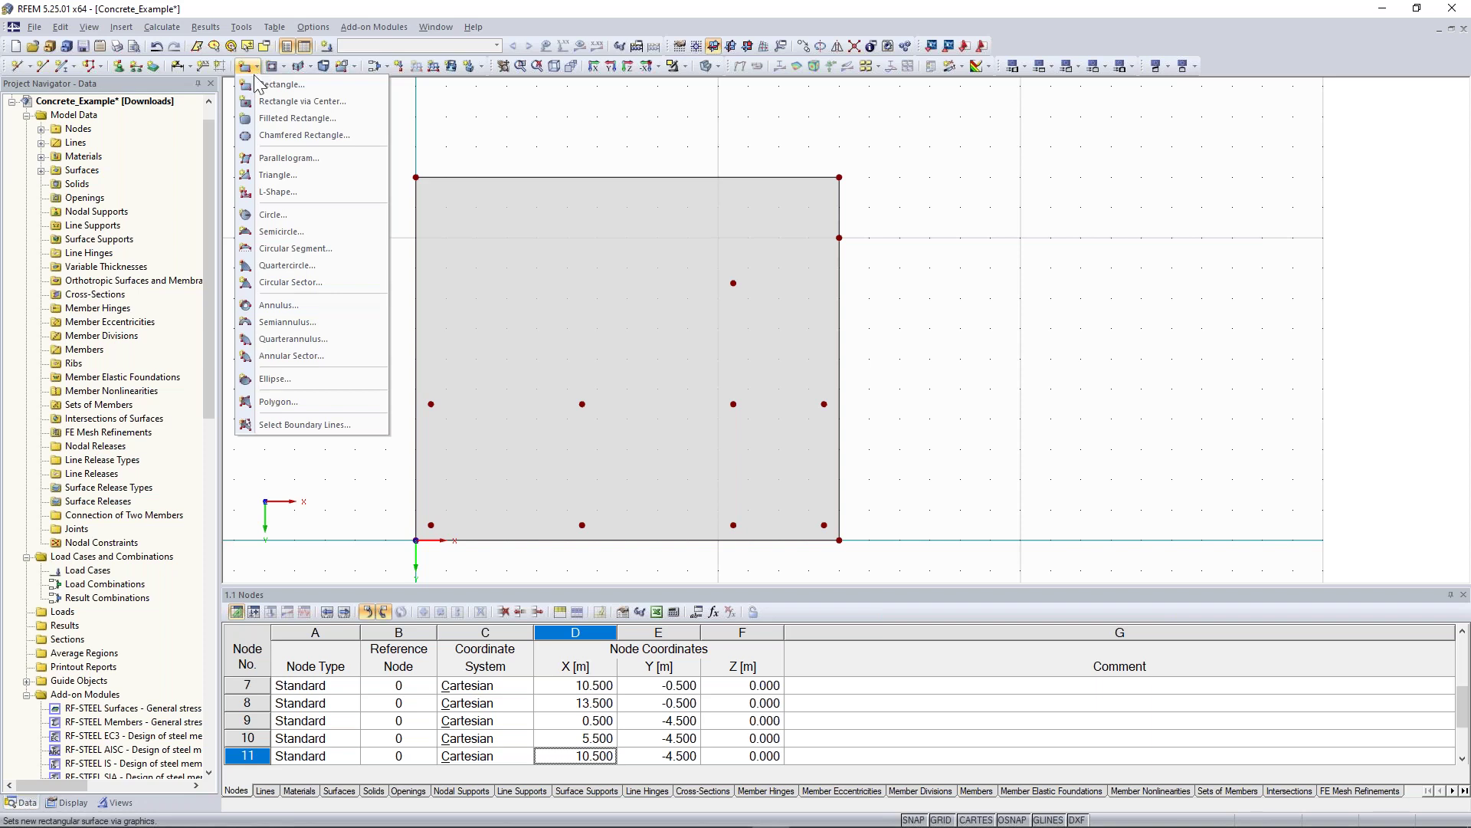
left_click(301, 235)
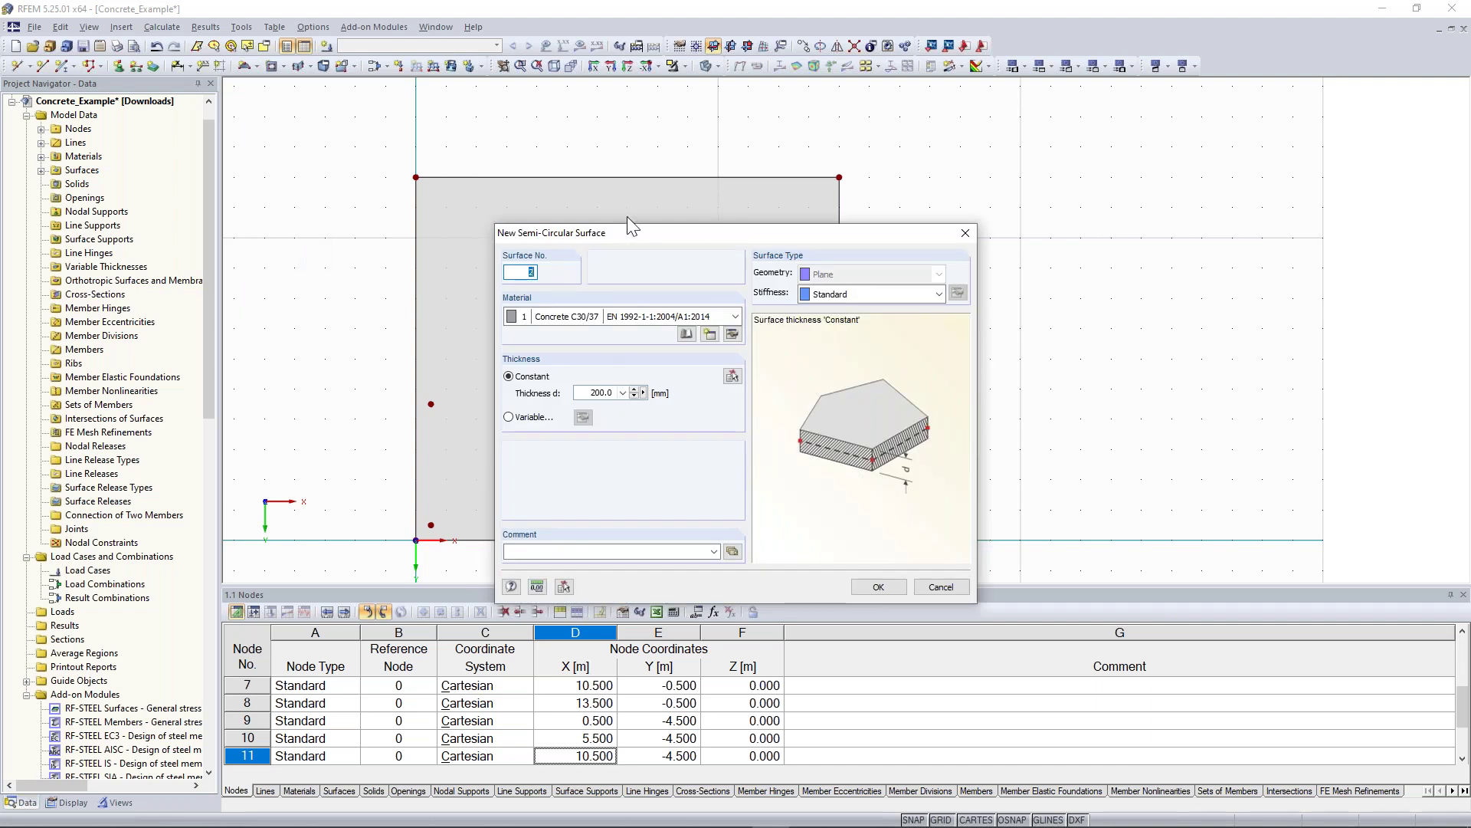
left_click(879, 587)
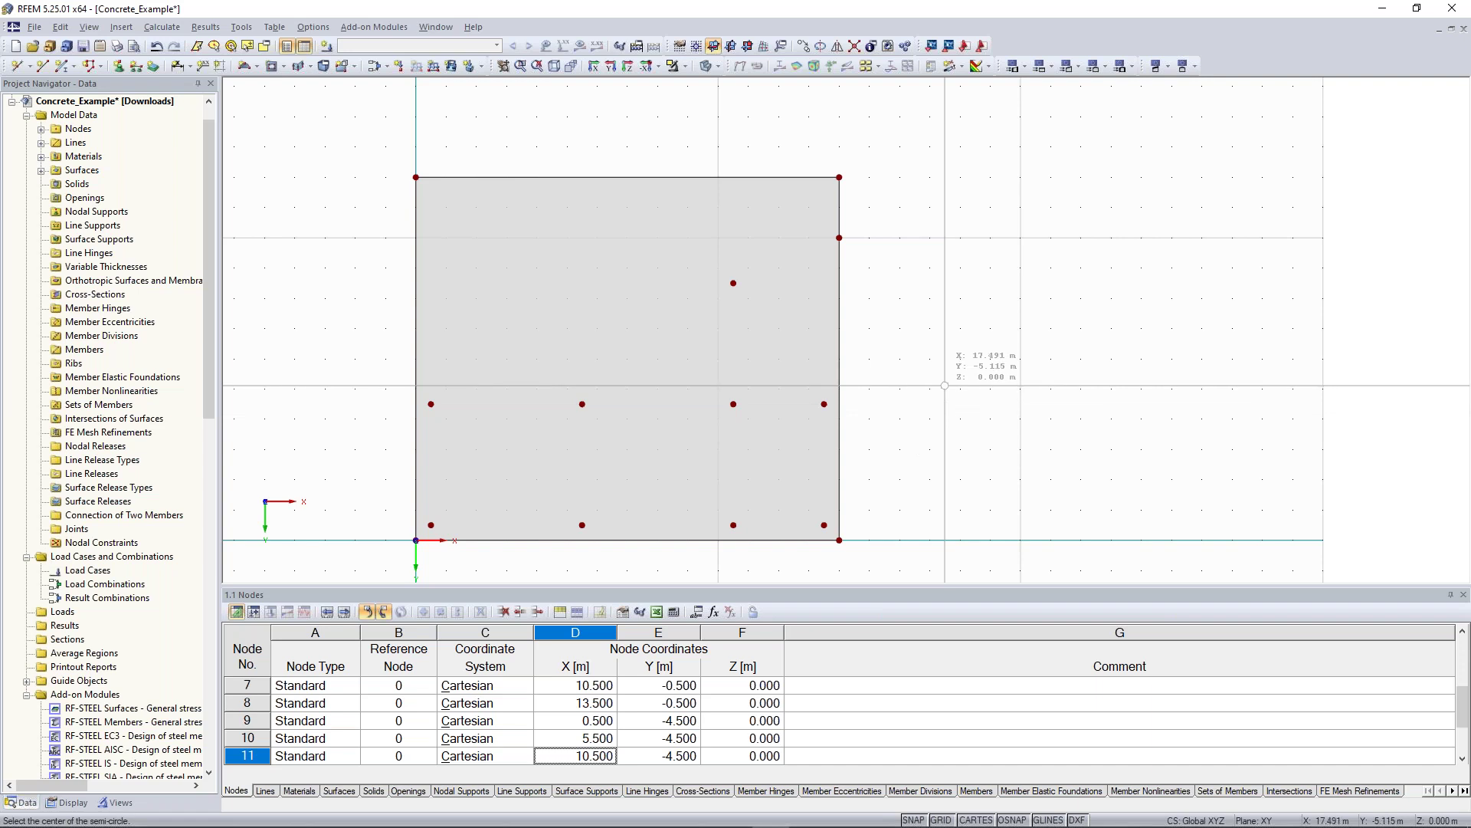
left_click(839, 237)
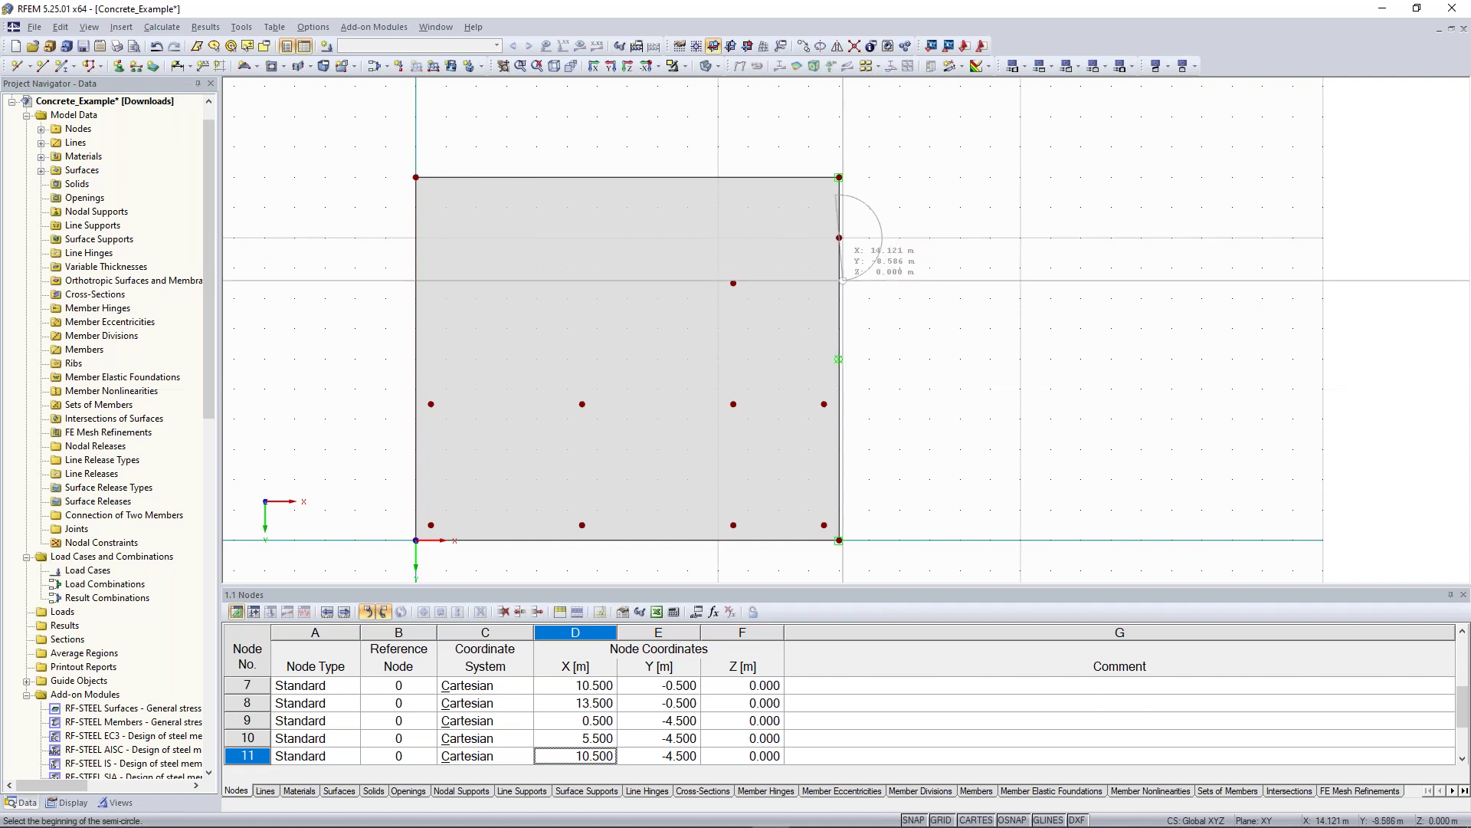
left_click(839, 297)
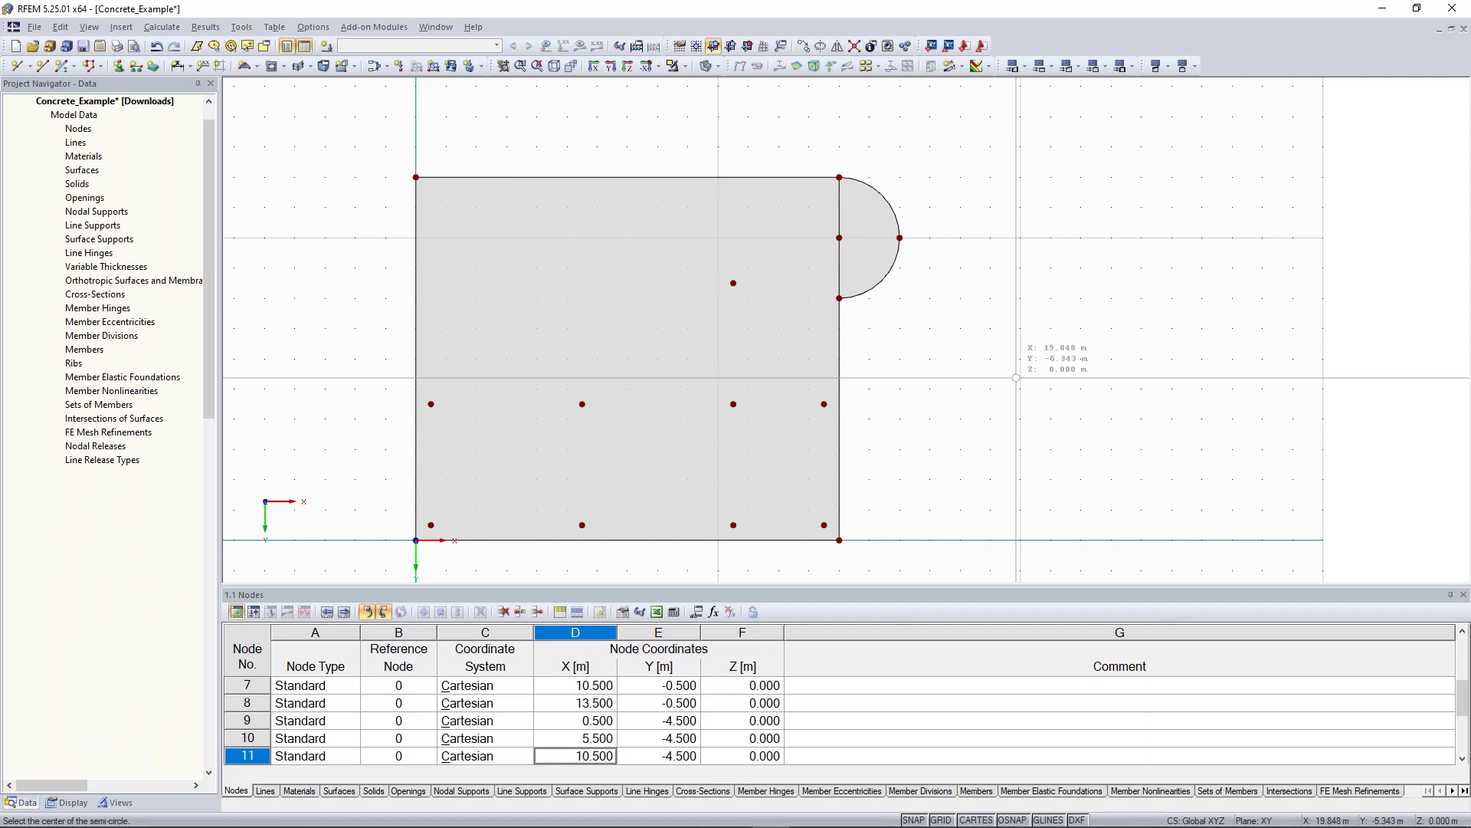
key("Escape")
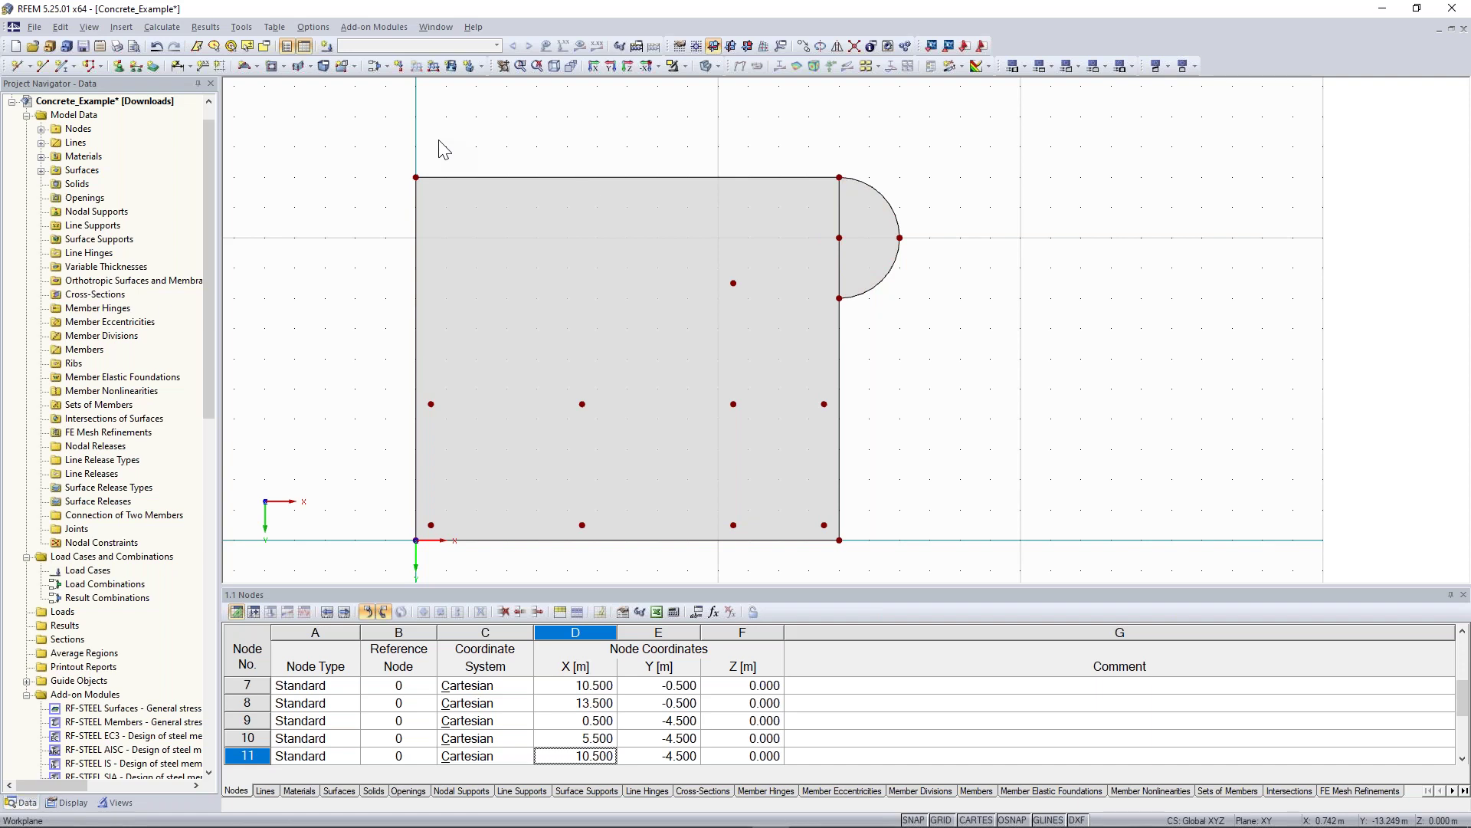
- Copy the whole floor slab with its semicircular extension and all nodes upwards, using a displacement of dY 0 and dZ -3.25 m
left_click_drag(353, 128, 962, 567)
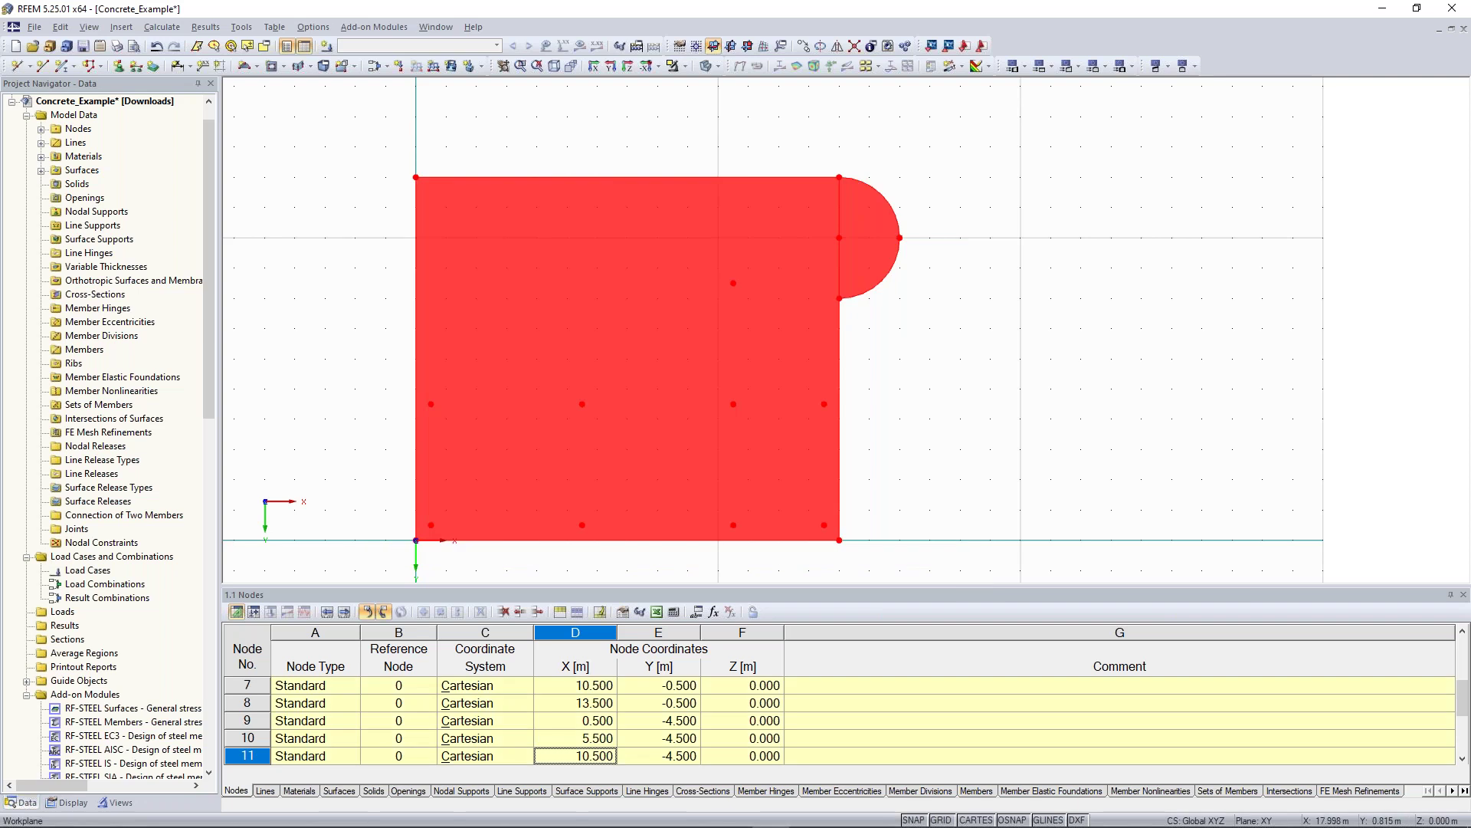
right_click(596, 273)
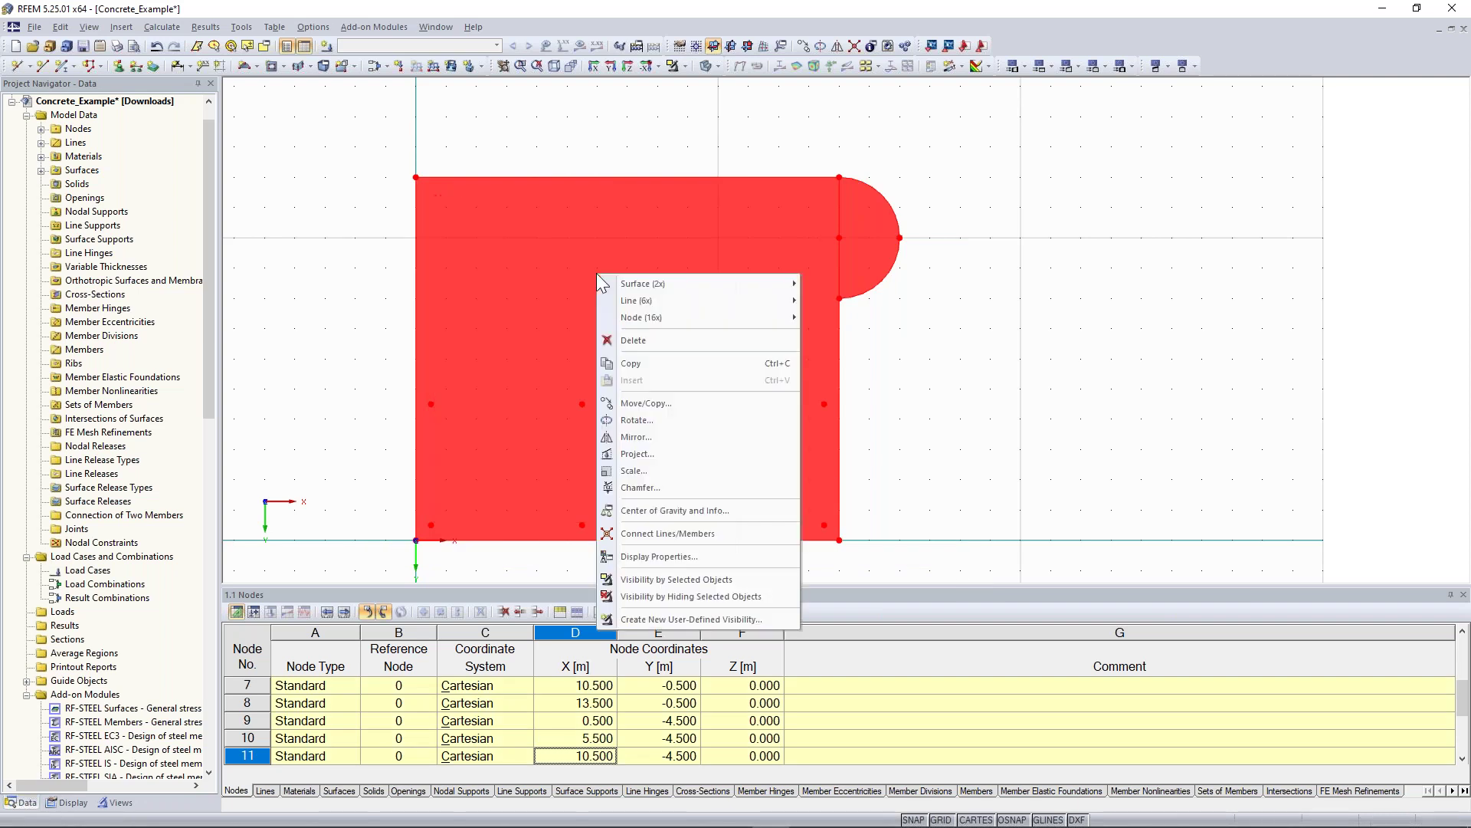
left_click(682, 400)
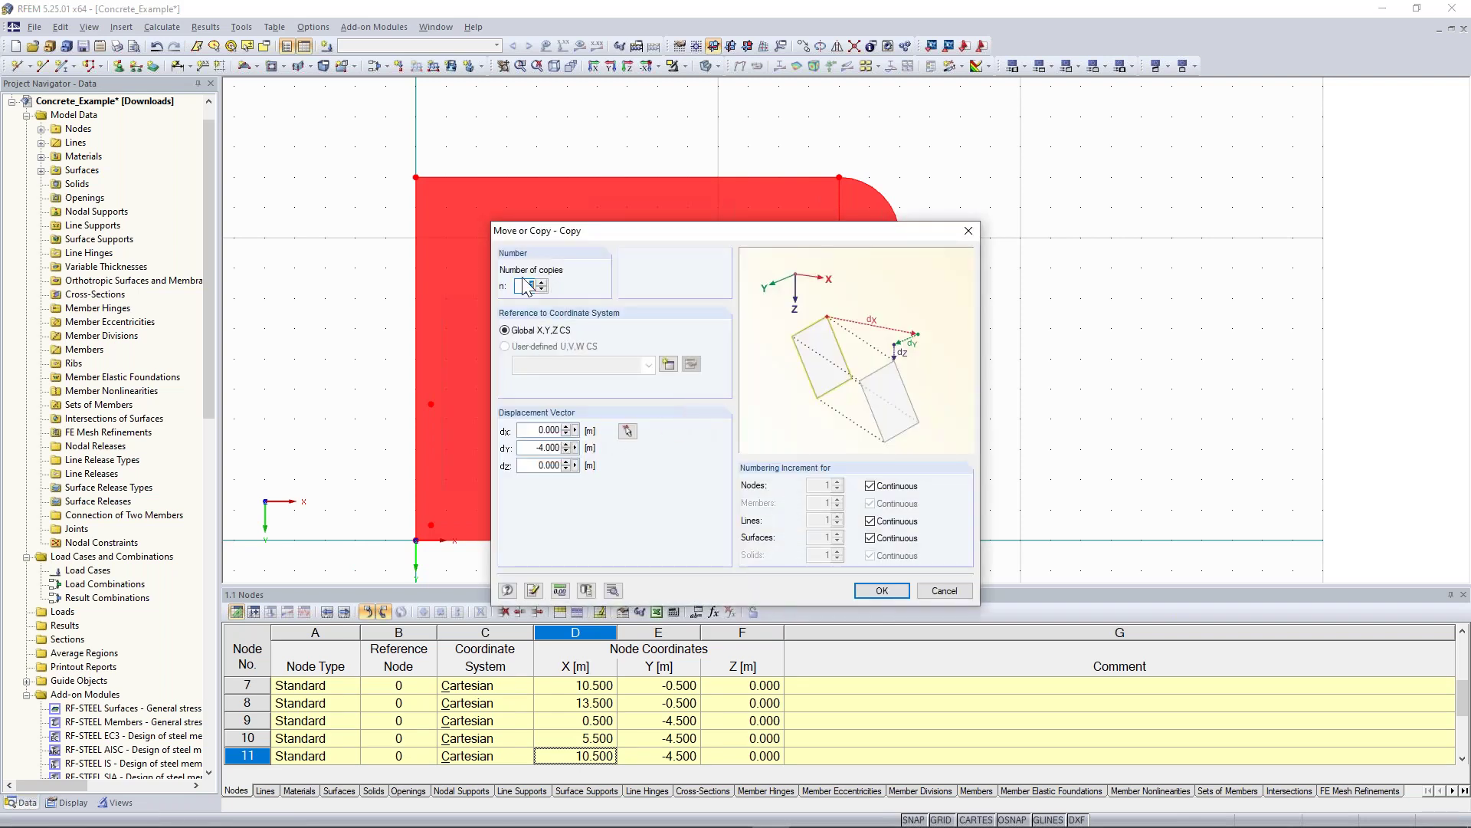
double_click(540, 448)
key("BackSpace")
key("Tab")
type("-3,25")
left_click(891, 596)
type("0")
left_click(887, 595)
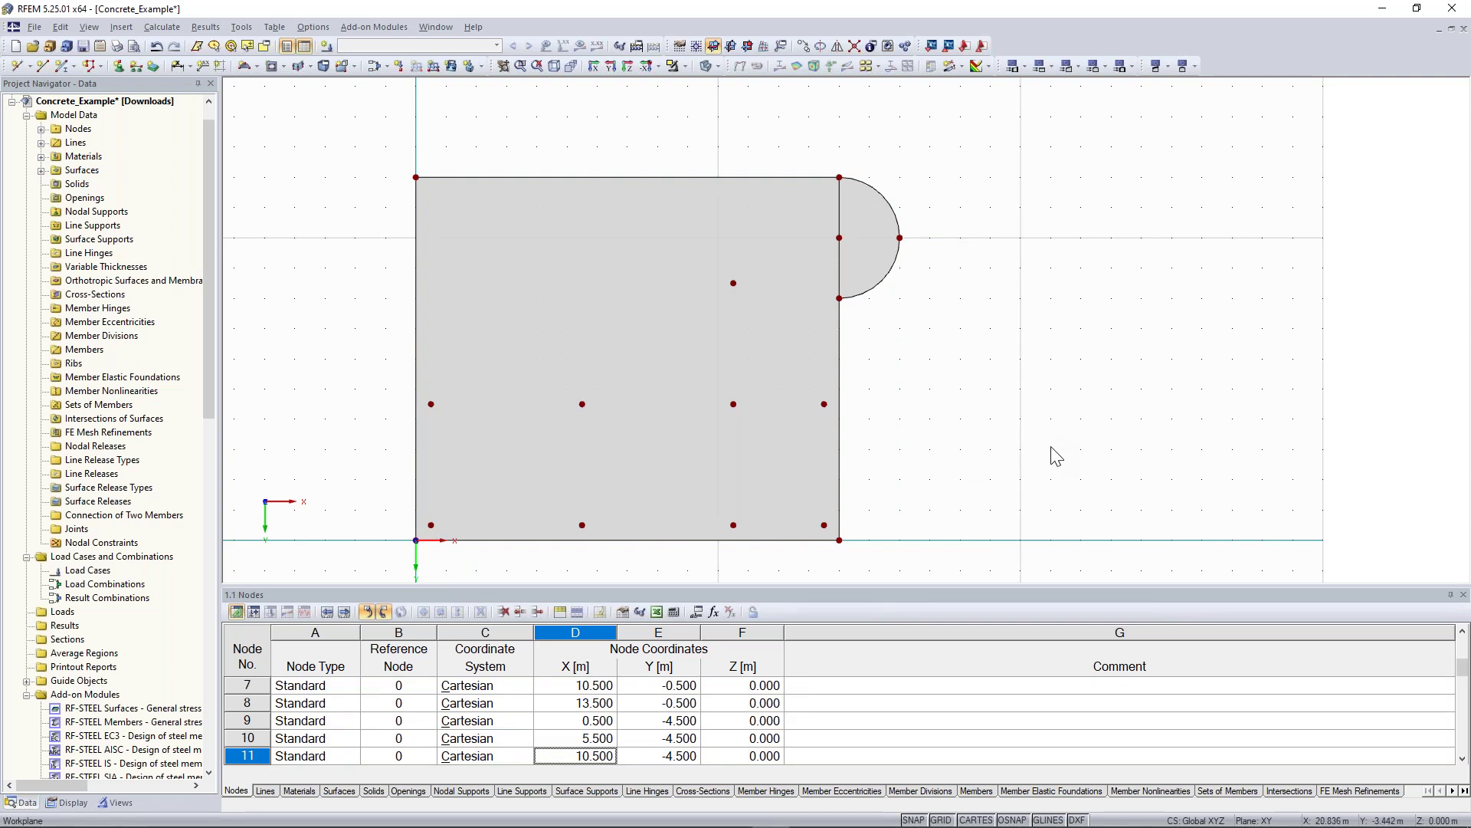
- Delete the line separating the upper slab from its semicircular extension, together with the surfaces attached to it
middle_click_drag(1038, 445, 866, 99, "ctrl")
middle_click_drag(1023, 414, 933, 488)
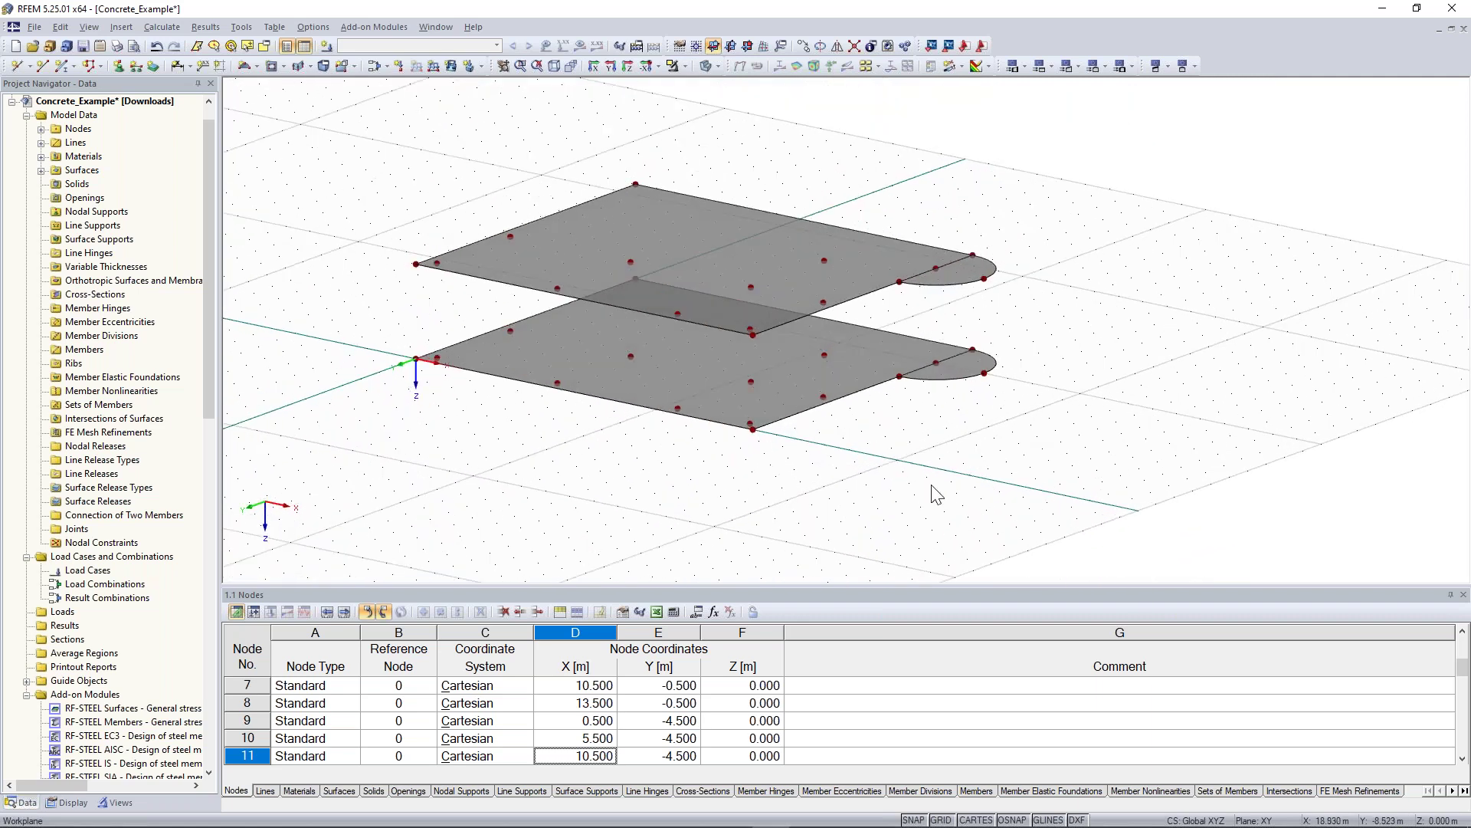
middle_click_drag(494, 479, 598, 515, "ctrl")
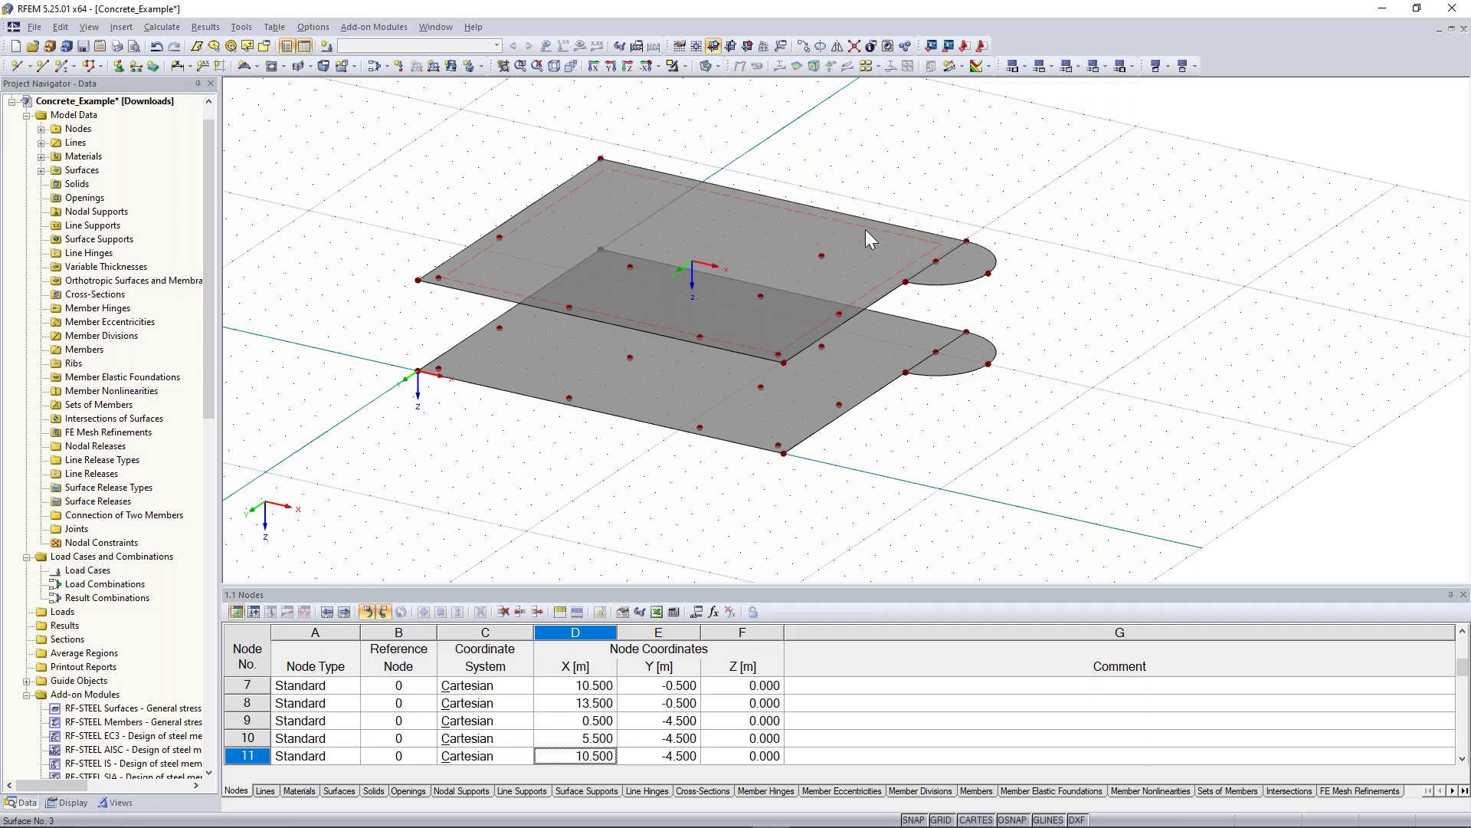
scroll(866, 229, "up", 1)
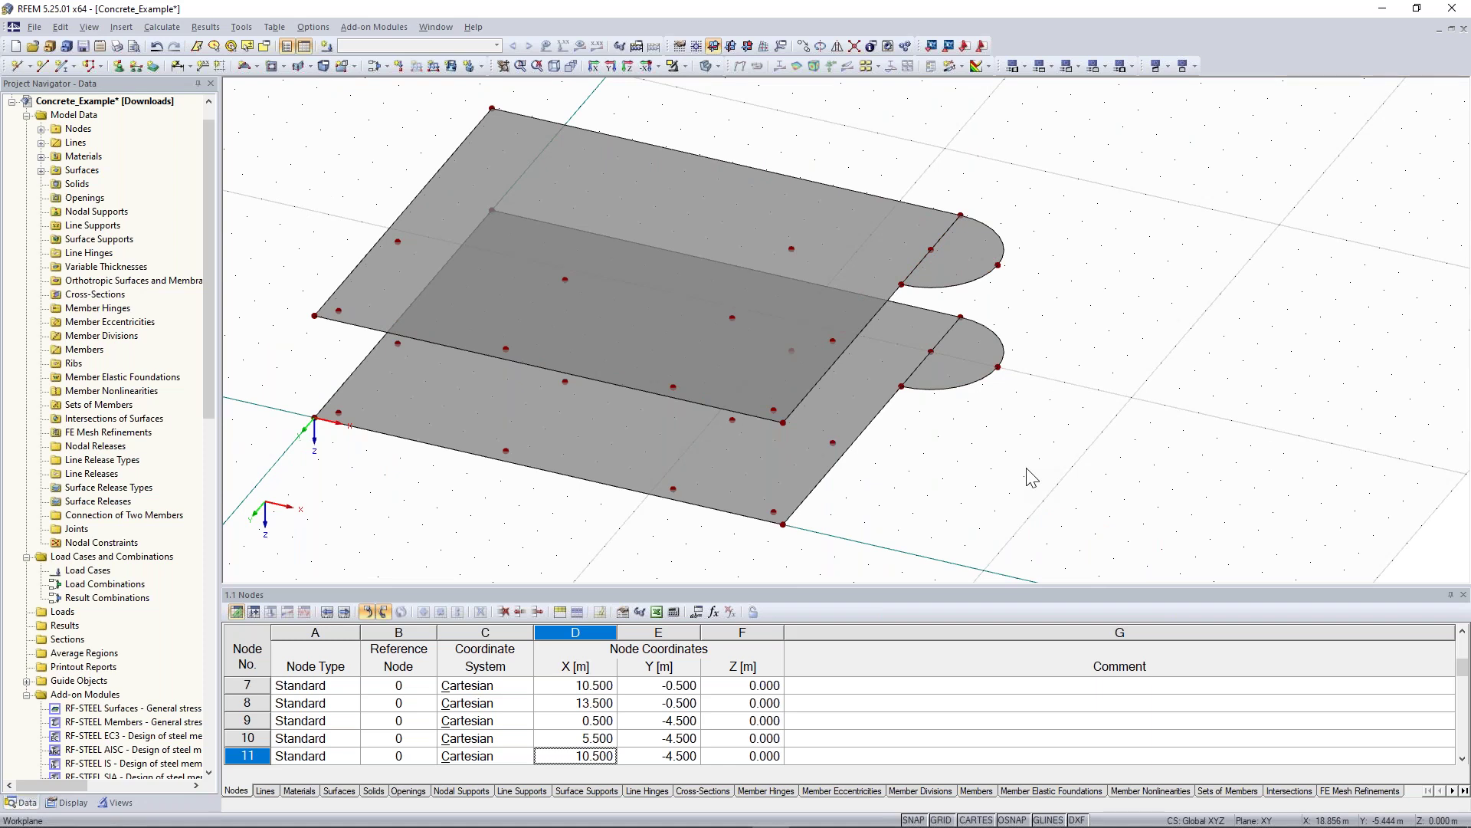
scroll(967, 218, "up", 2)
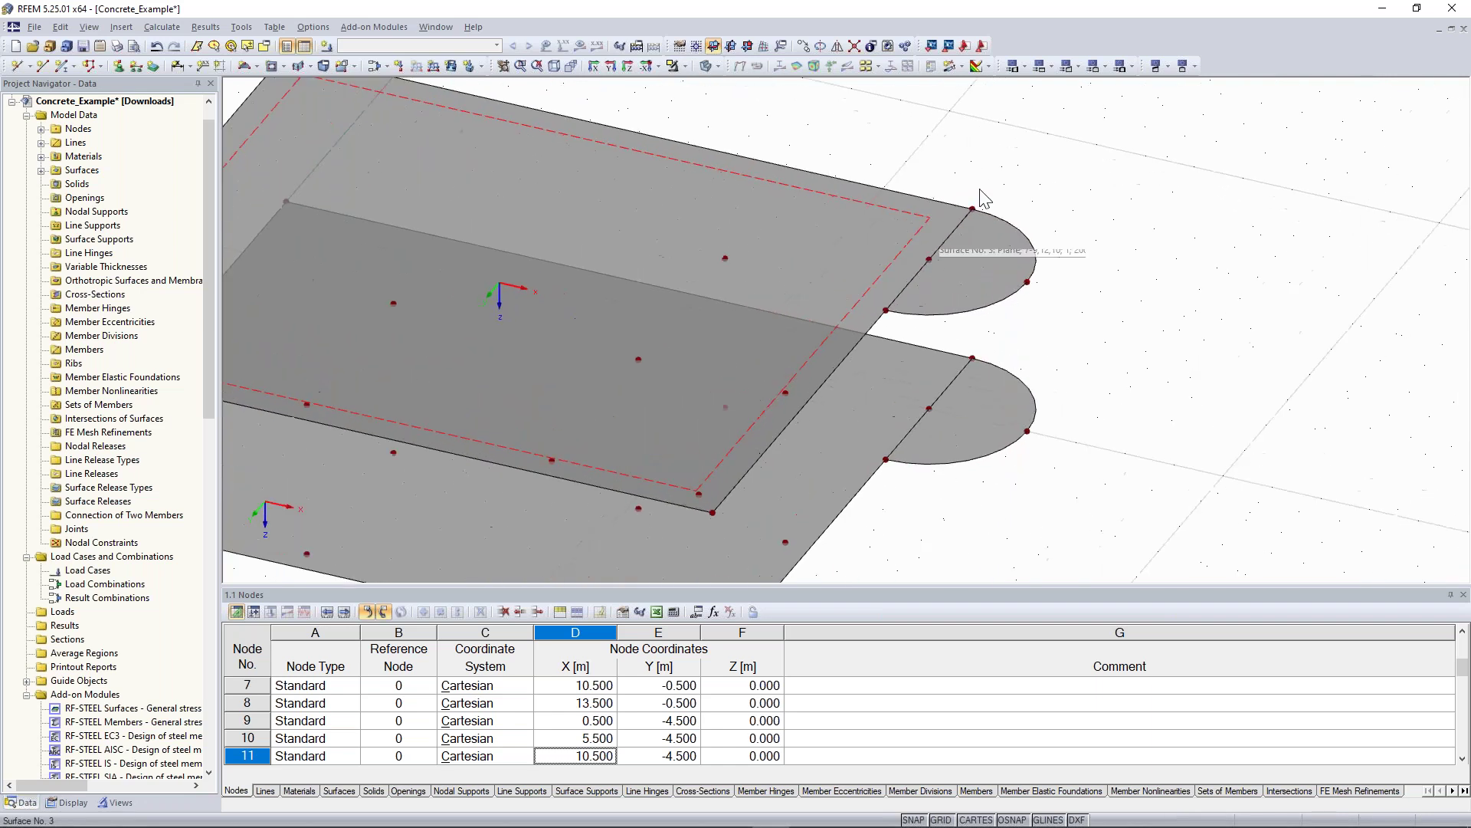
middle_click_drag(1000, 184, 958, 212)
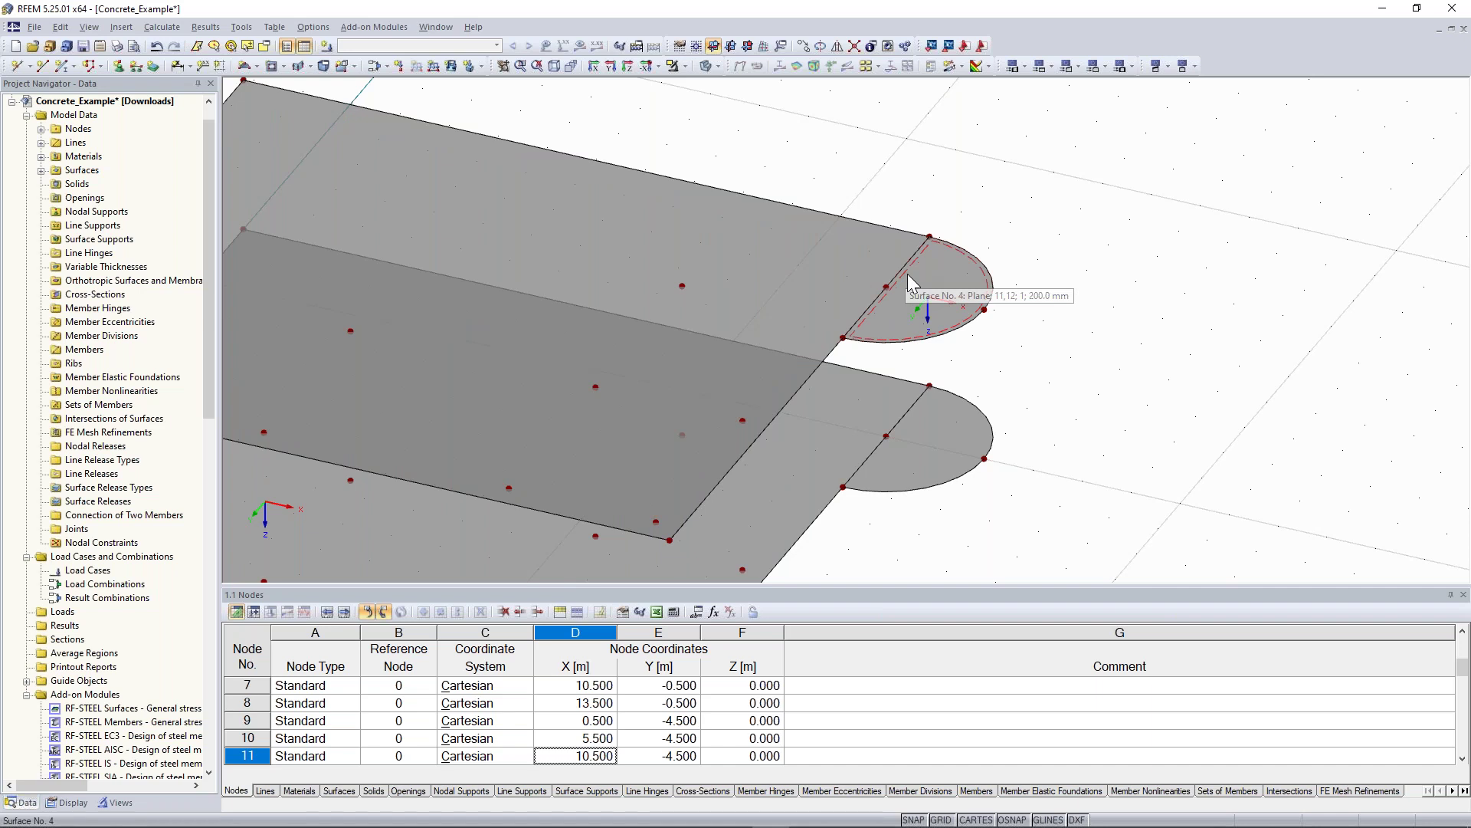
scroll(951, 282, "down", 2)
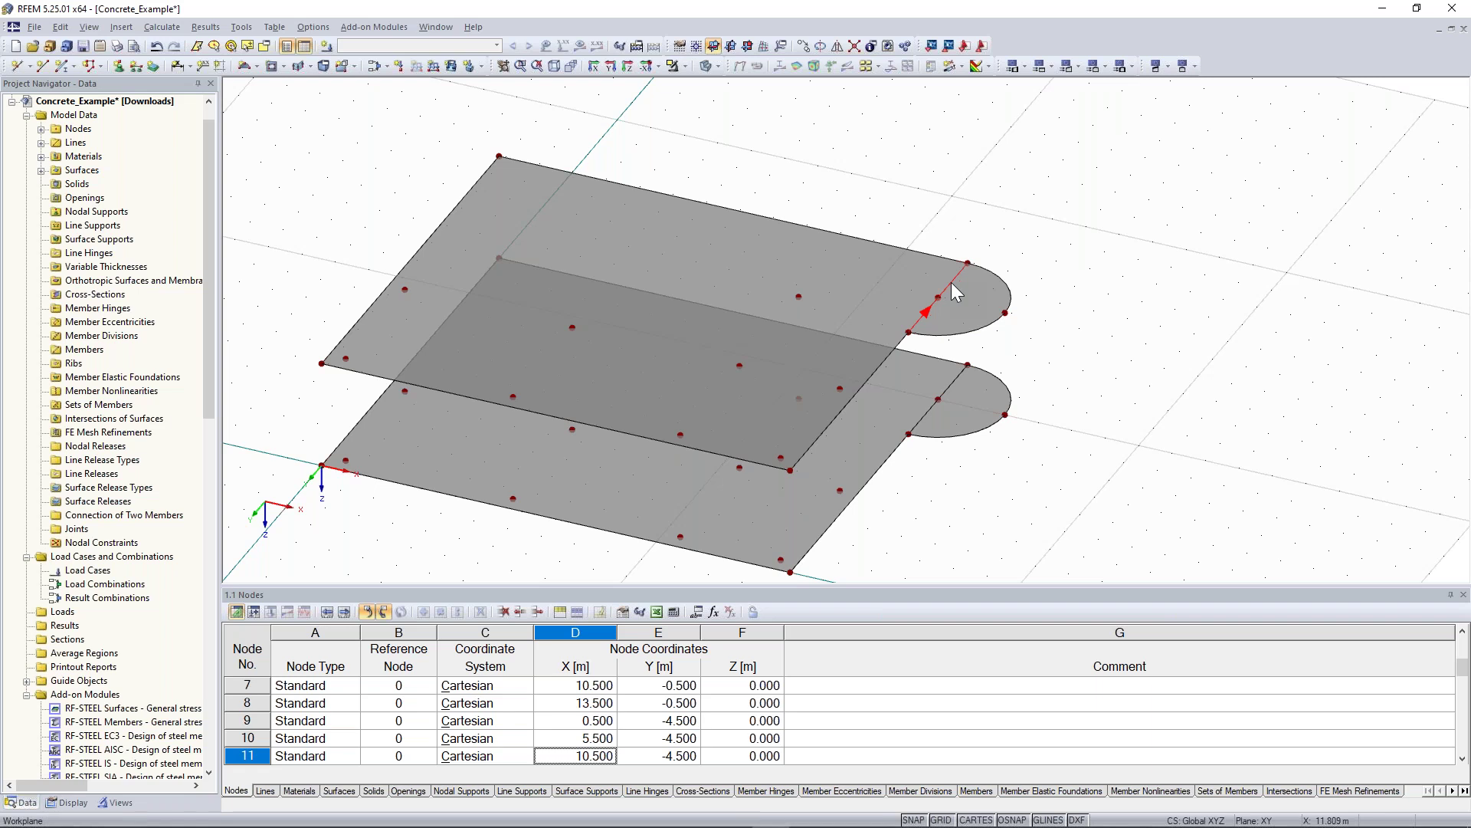
key("Delete")
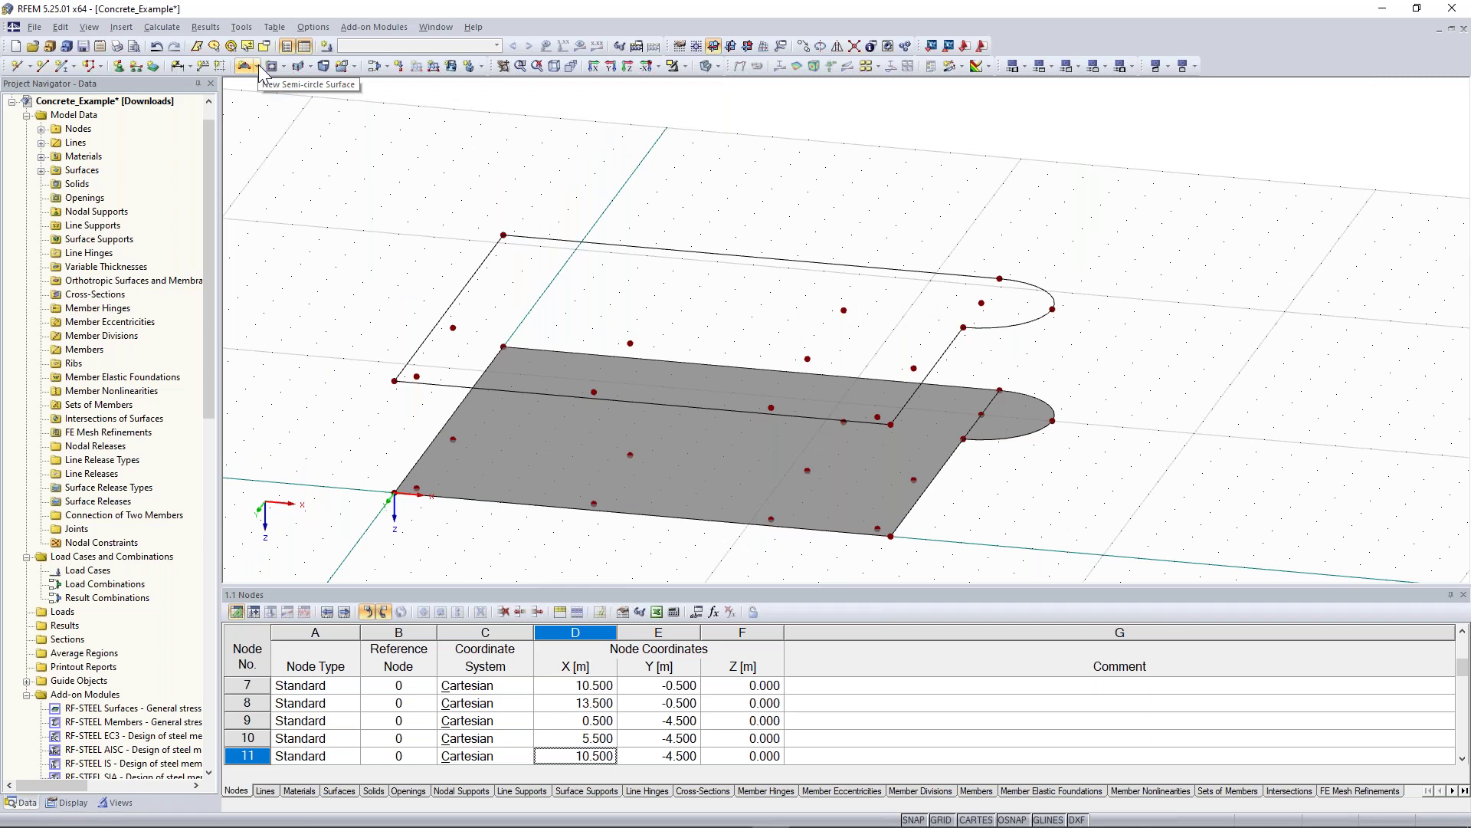
- Create one Concrete C30/37 surface of constant thickness from the boundary lines of the upper slab, including the semicircular arc
left_click(258, 68)
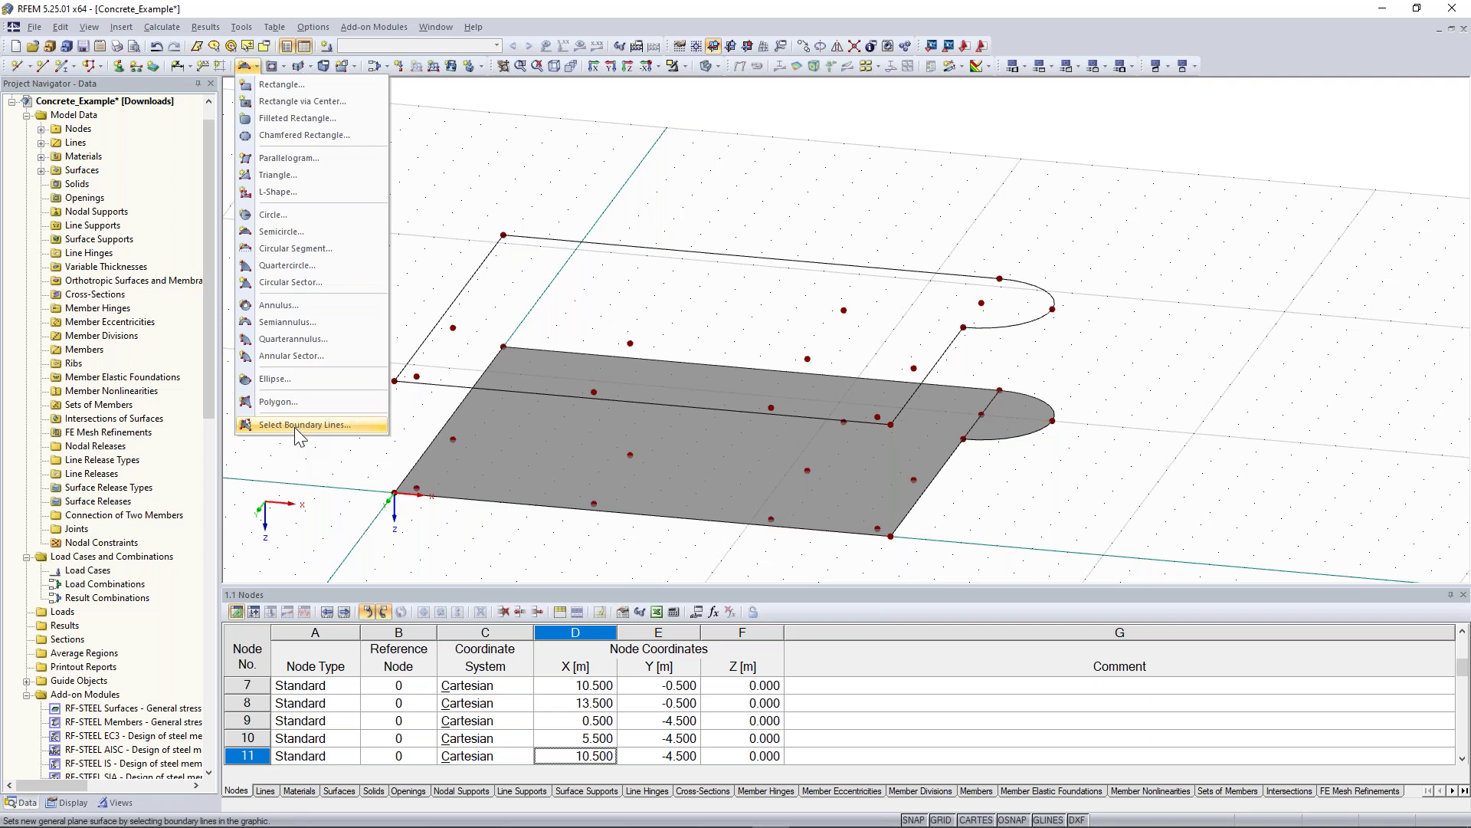
left_click(301, 424)
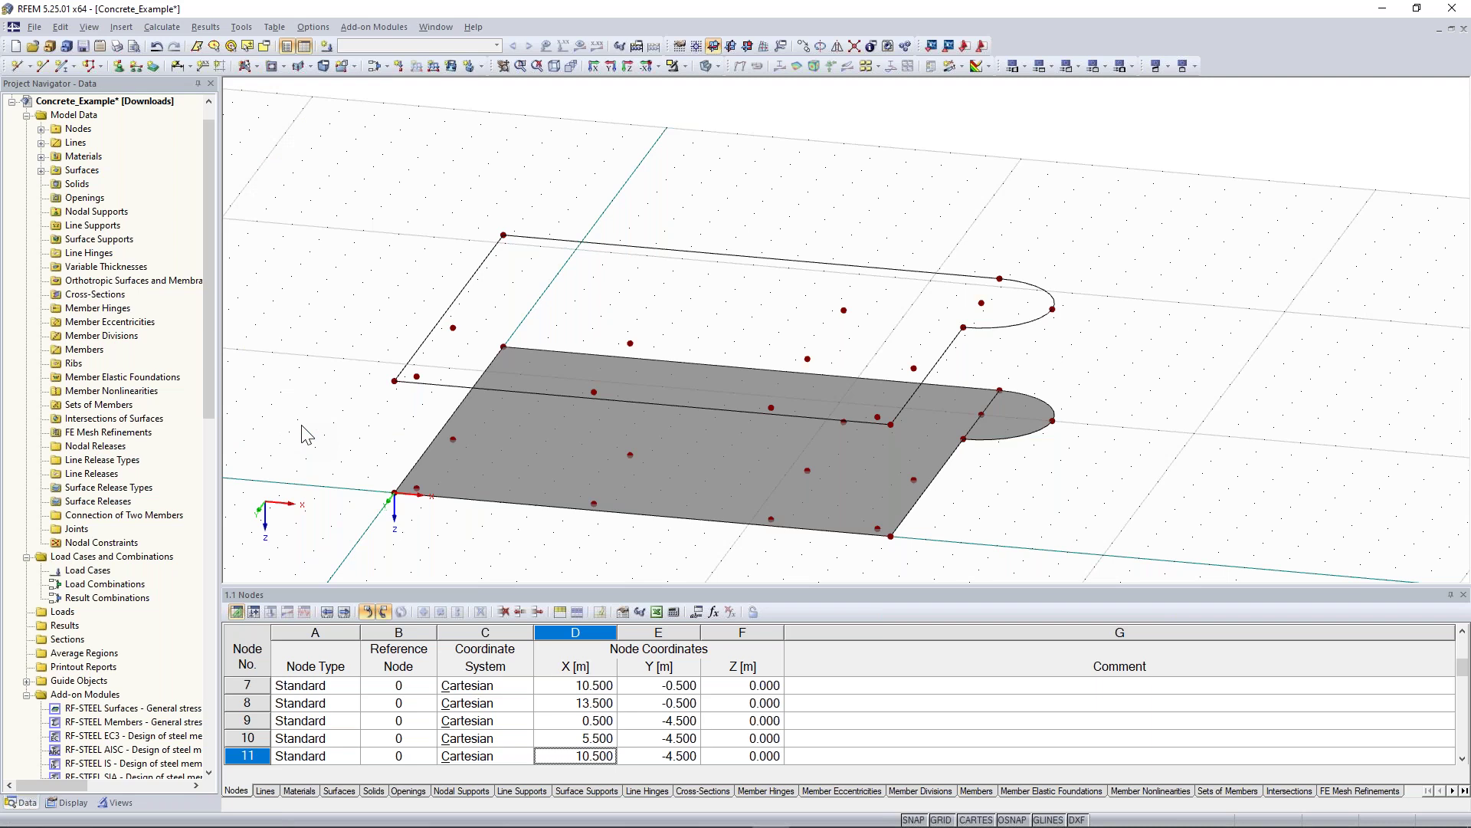
left_click(591, 393)
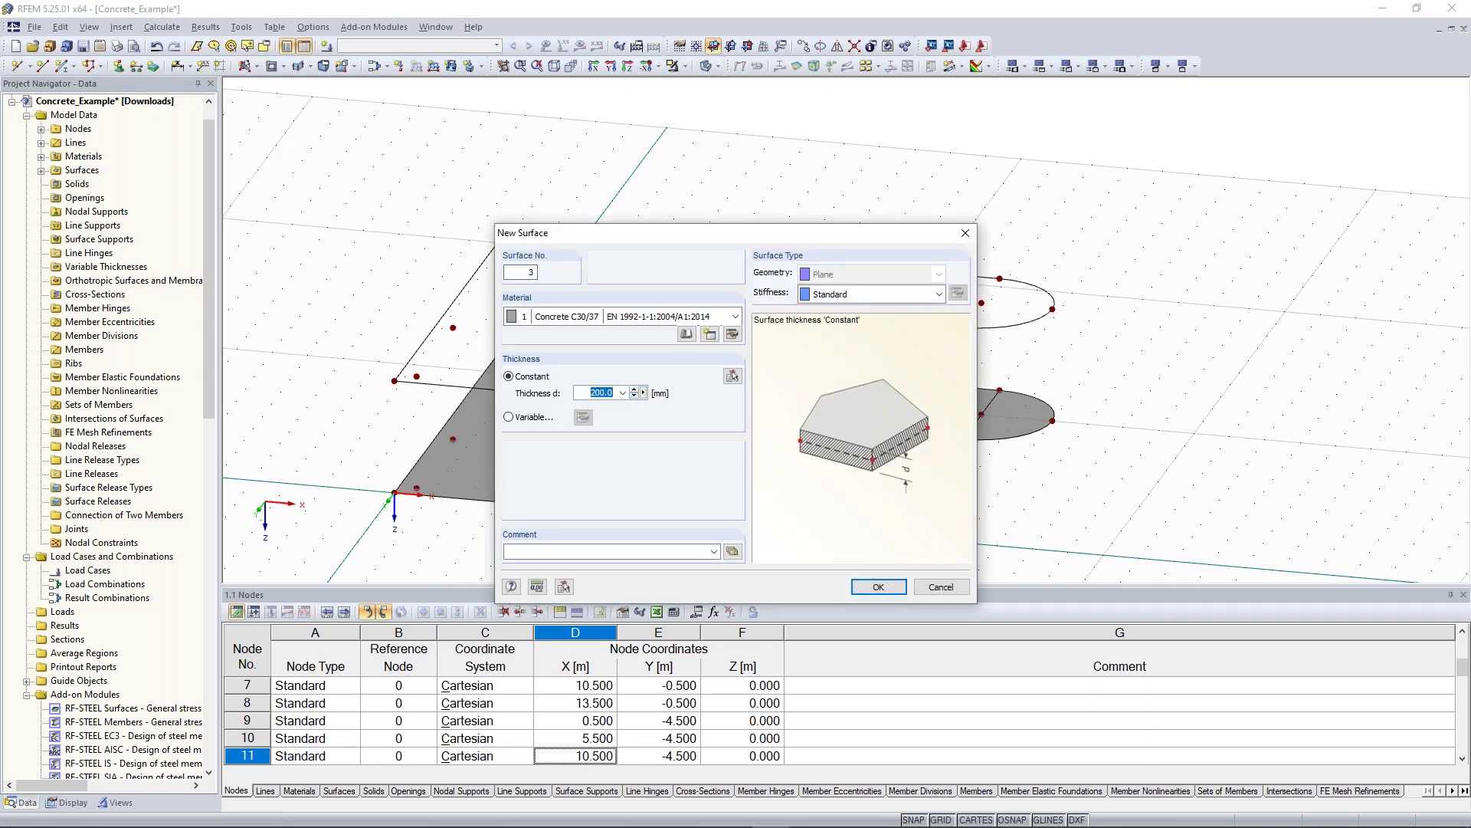
type("3")
left_click(872, 588)
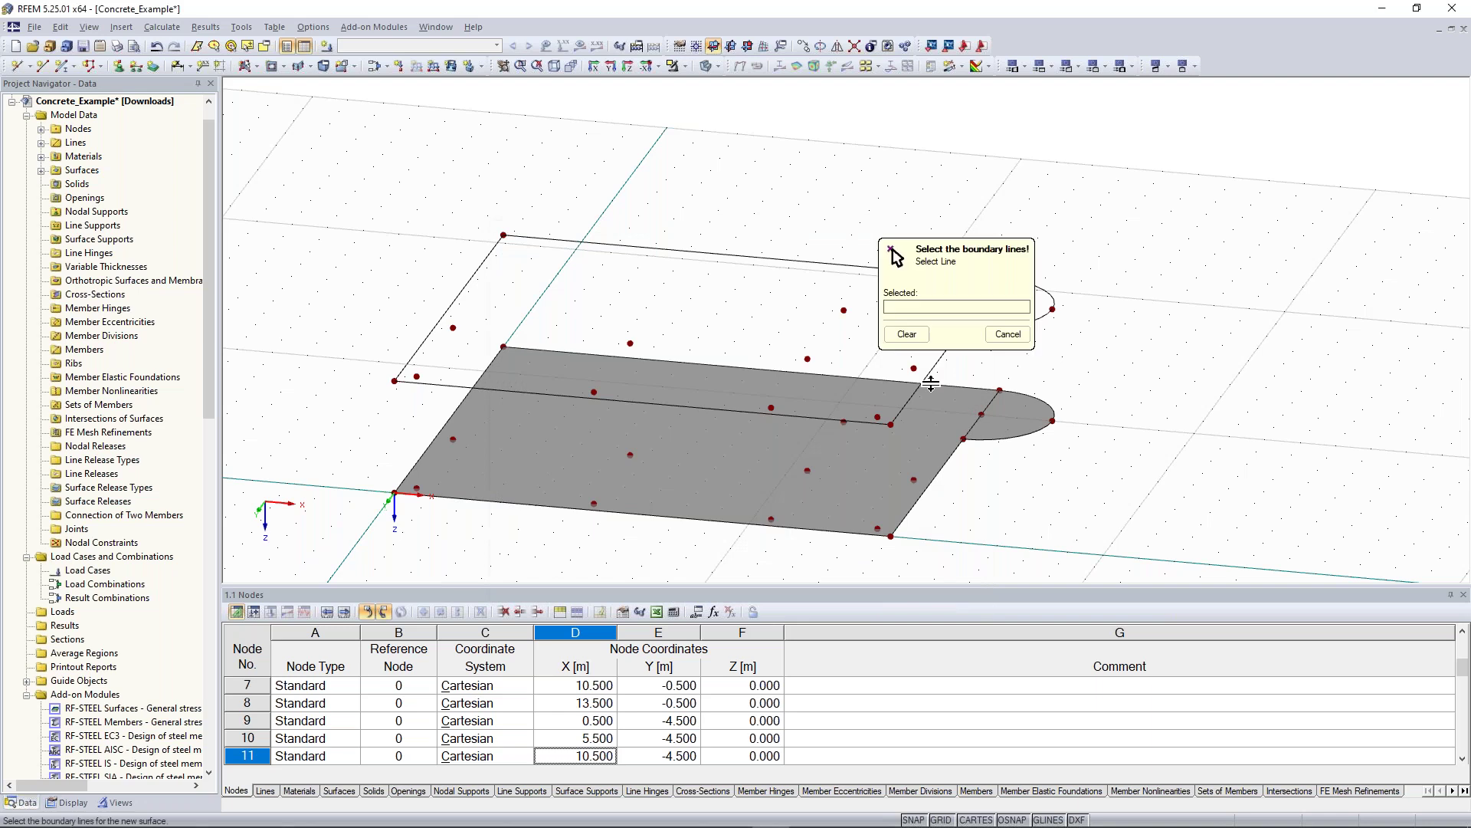
middle_click_drag(819, 202, 690, 183)
left_click(698, 244)
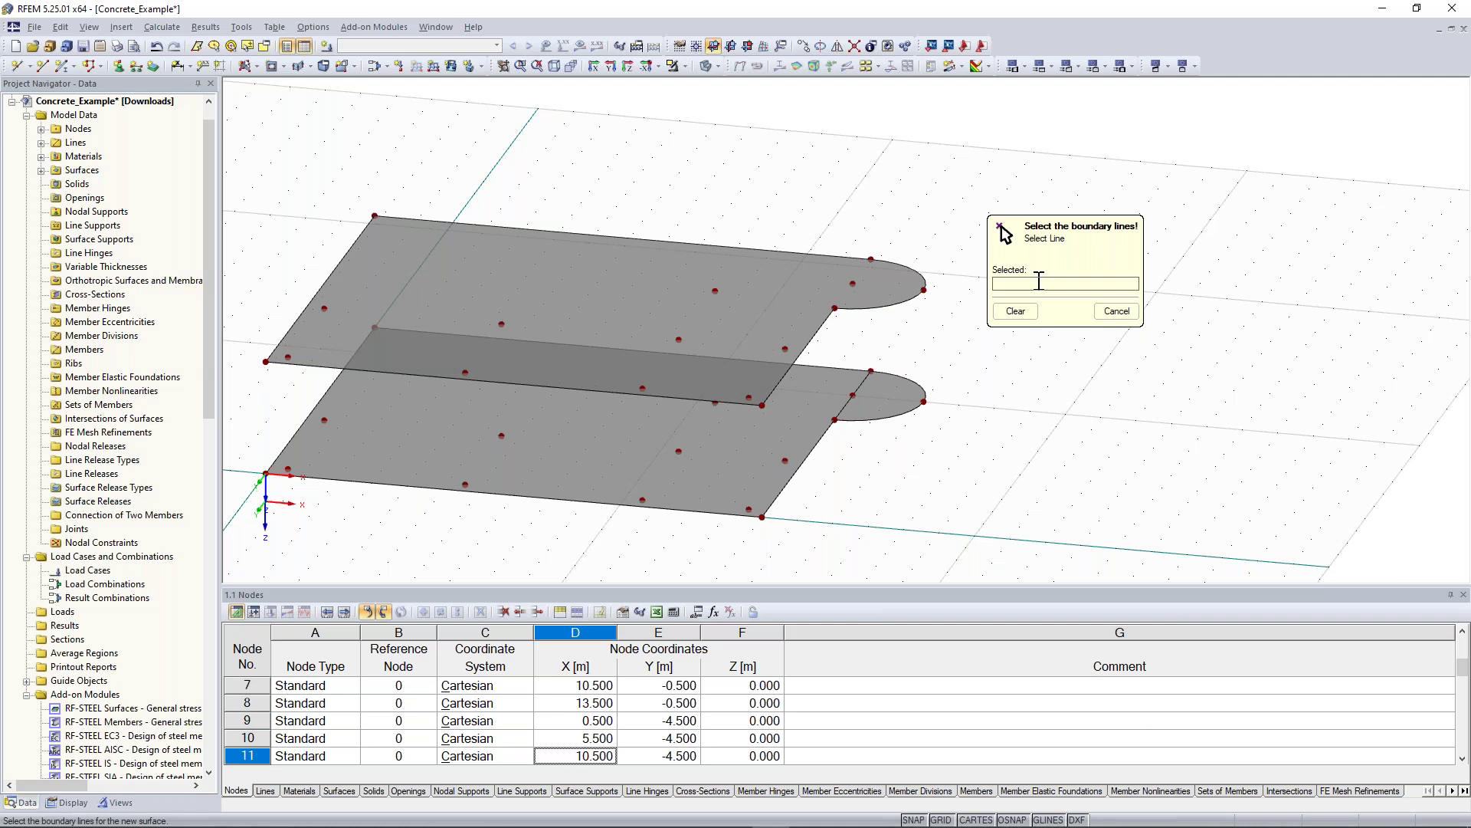
middle_click_drag(1039, 281, 857, 287, "ctrl")
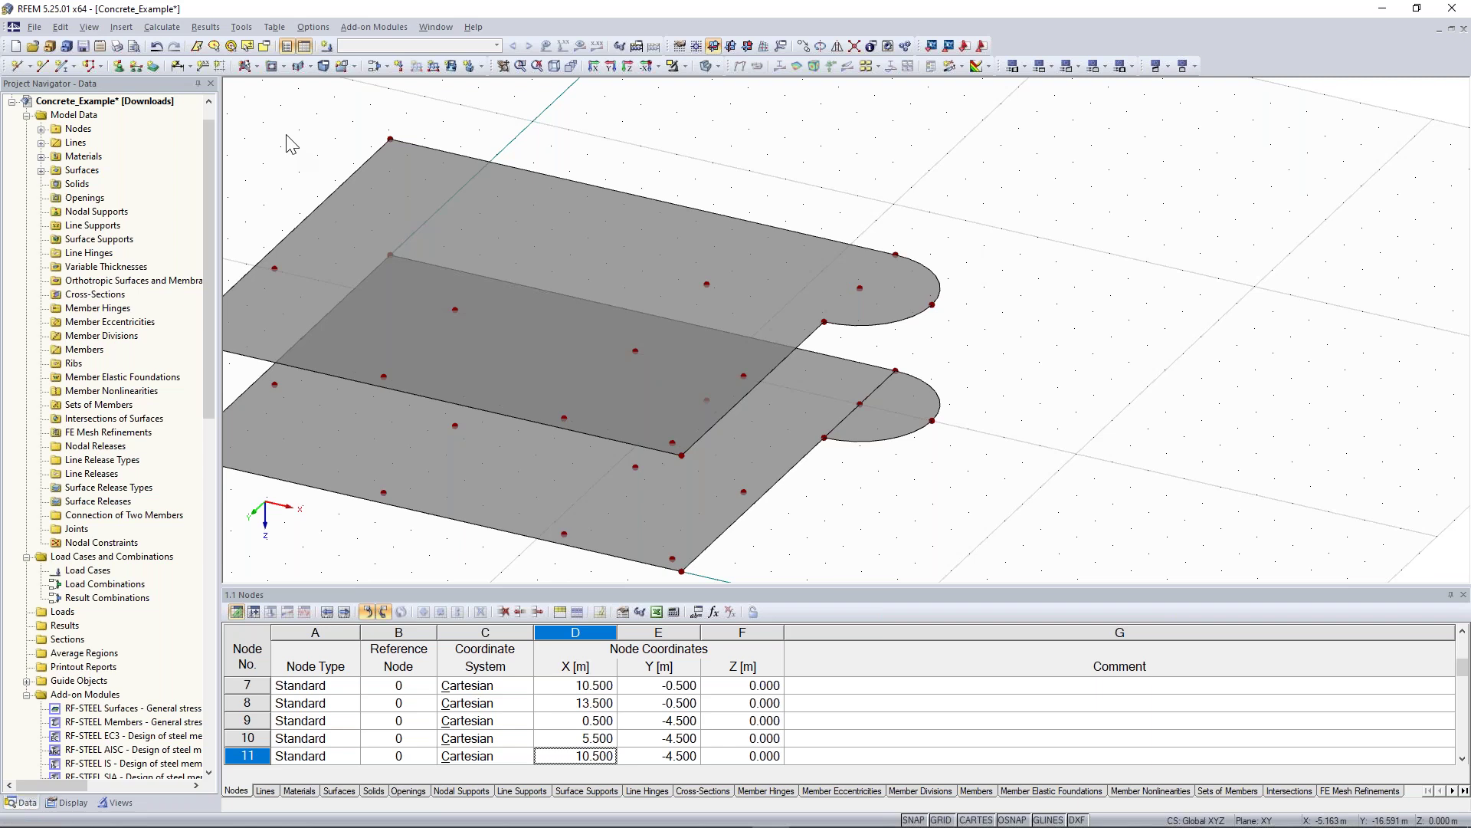
- Cut a circular opening of radius 1.8 m in the upper slab, centred on the node at X 14, Y -10, Z -3.25 m
left_click(283, 67)
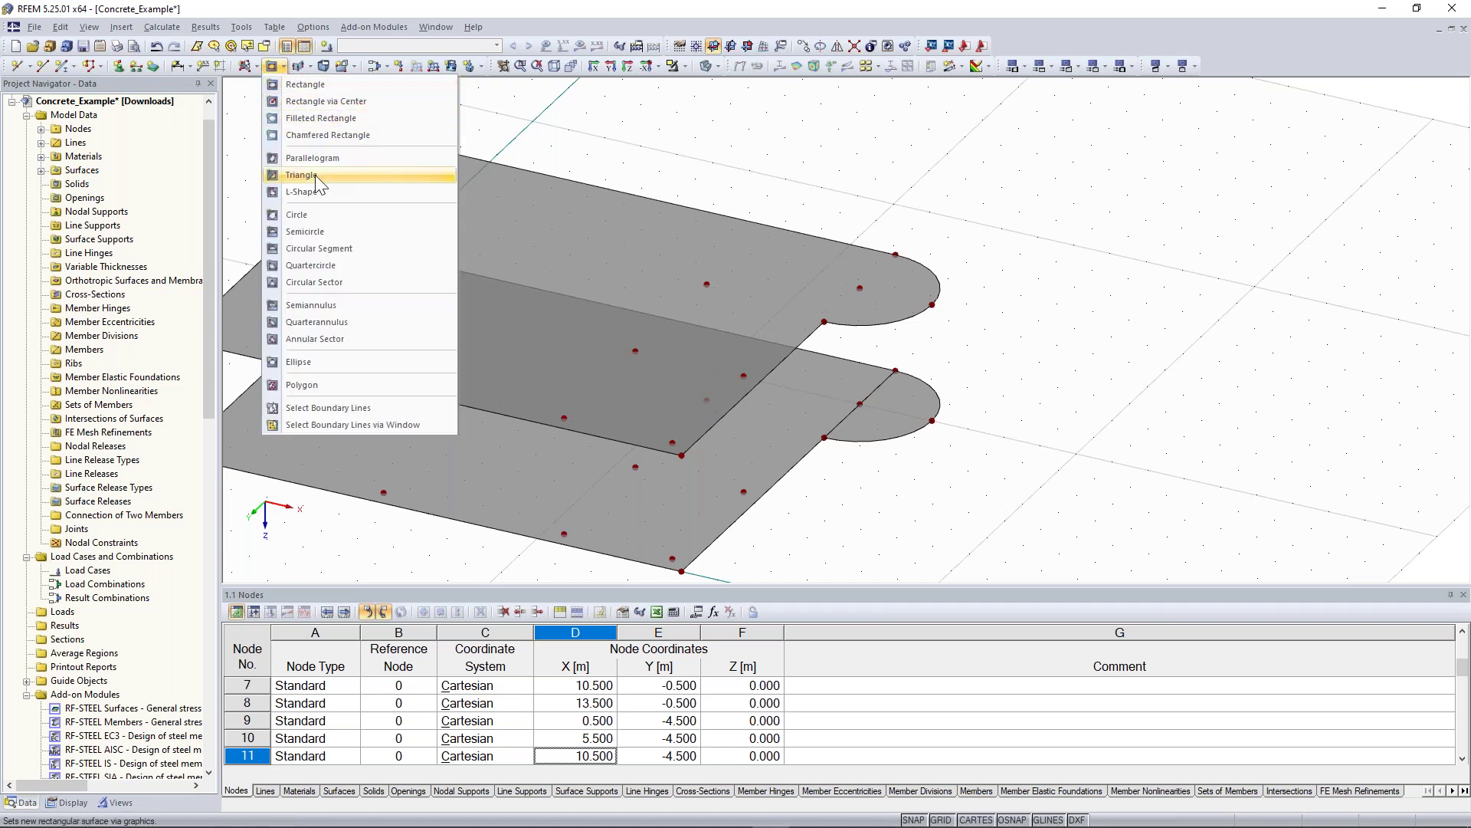
left_click(324, 218)
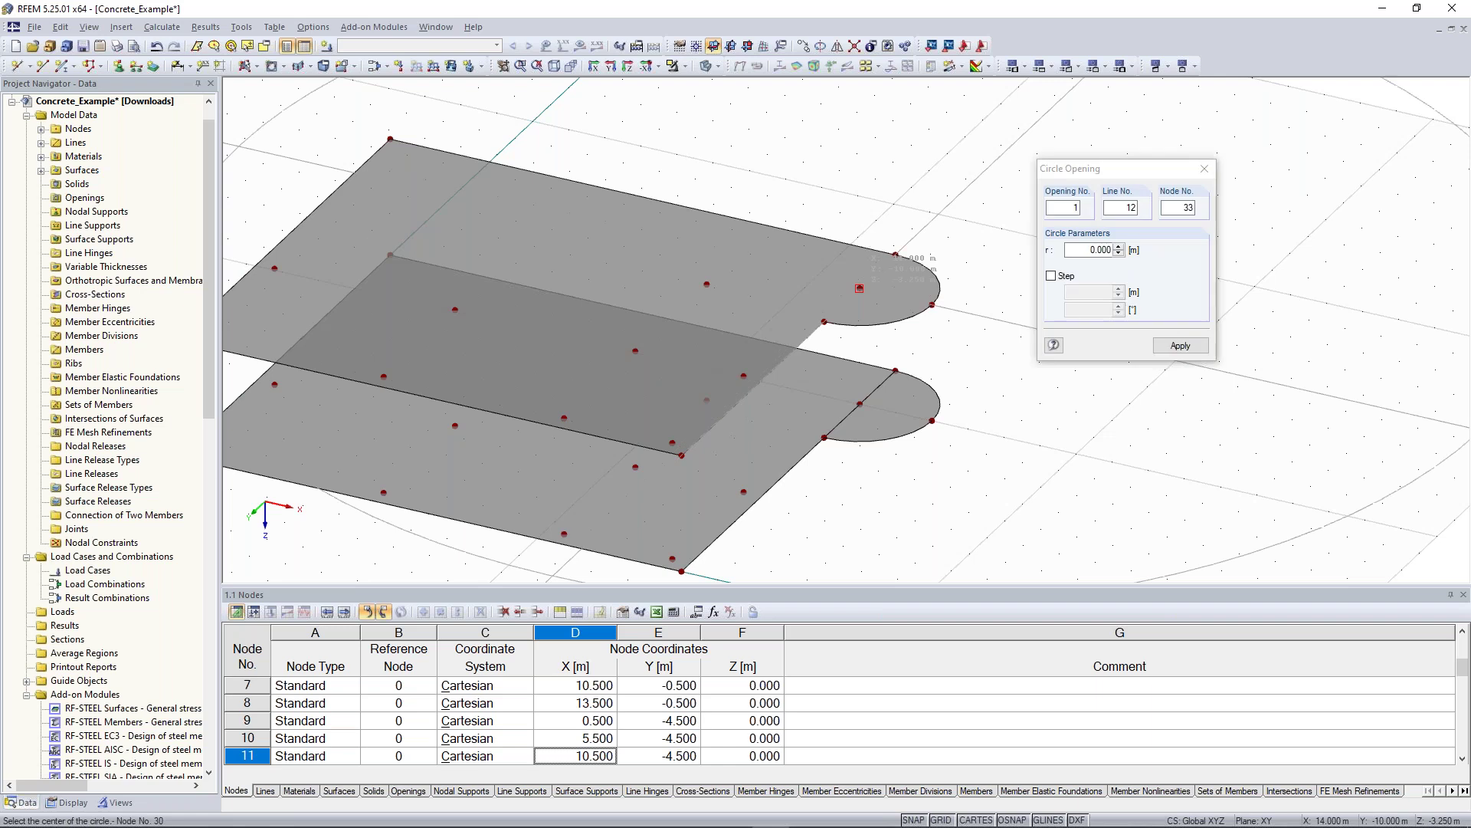
left_click(859, 288)
middle_click_drag(895, 254, 923, 232, "ctrl")
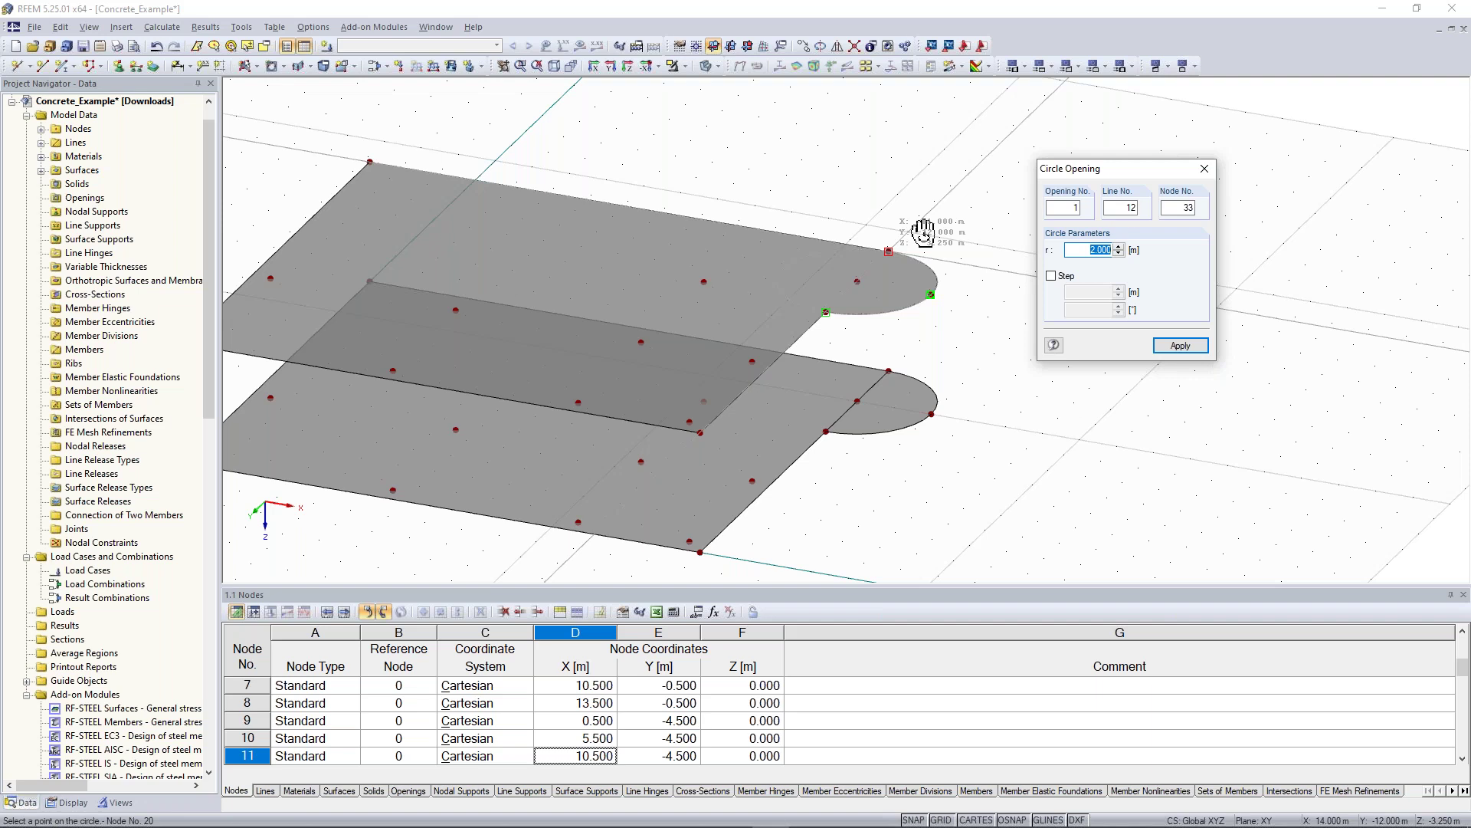
middle_click_drag(924, 232, 927, 231, "ctrl")
scroll(887, 251, "up", 3)
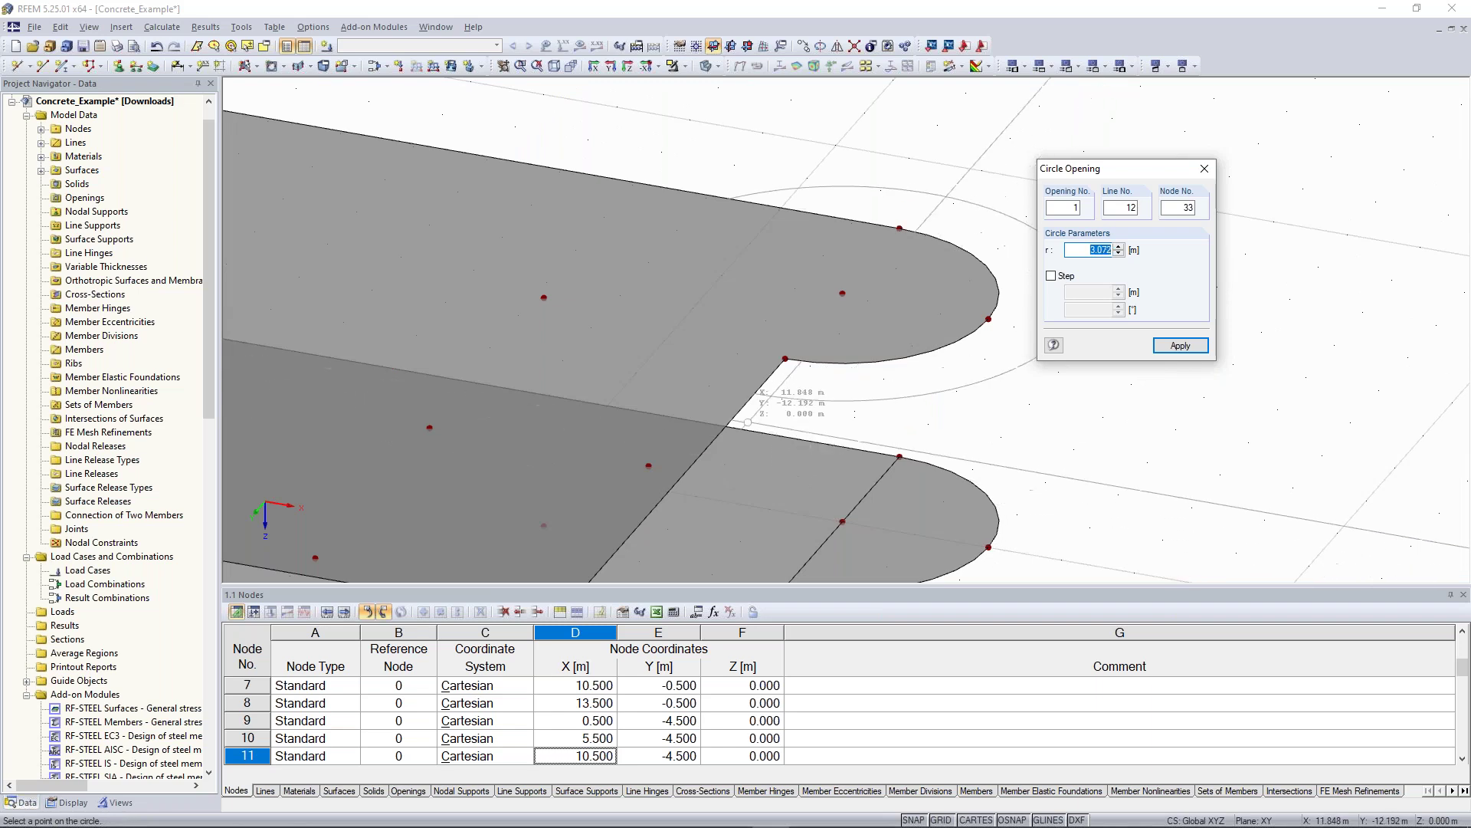
mouse_move(801, 380)
middle_mouse_down("ctrl")
mouse_move(798, 361)
mouse_move(803, 383)
middle_mouse_up("ctrl")
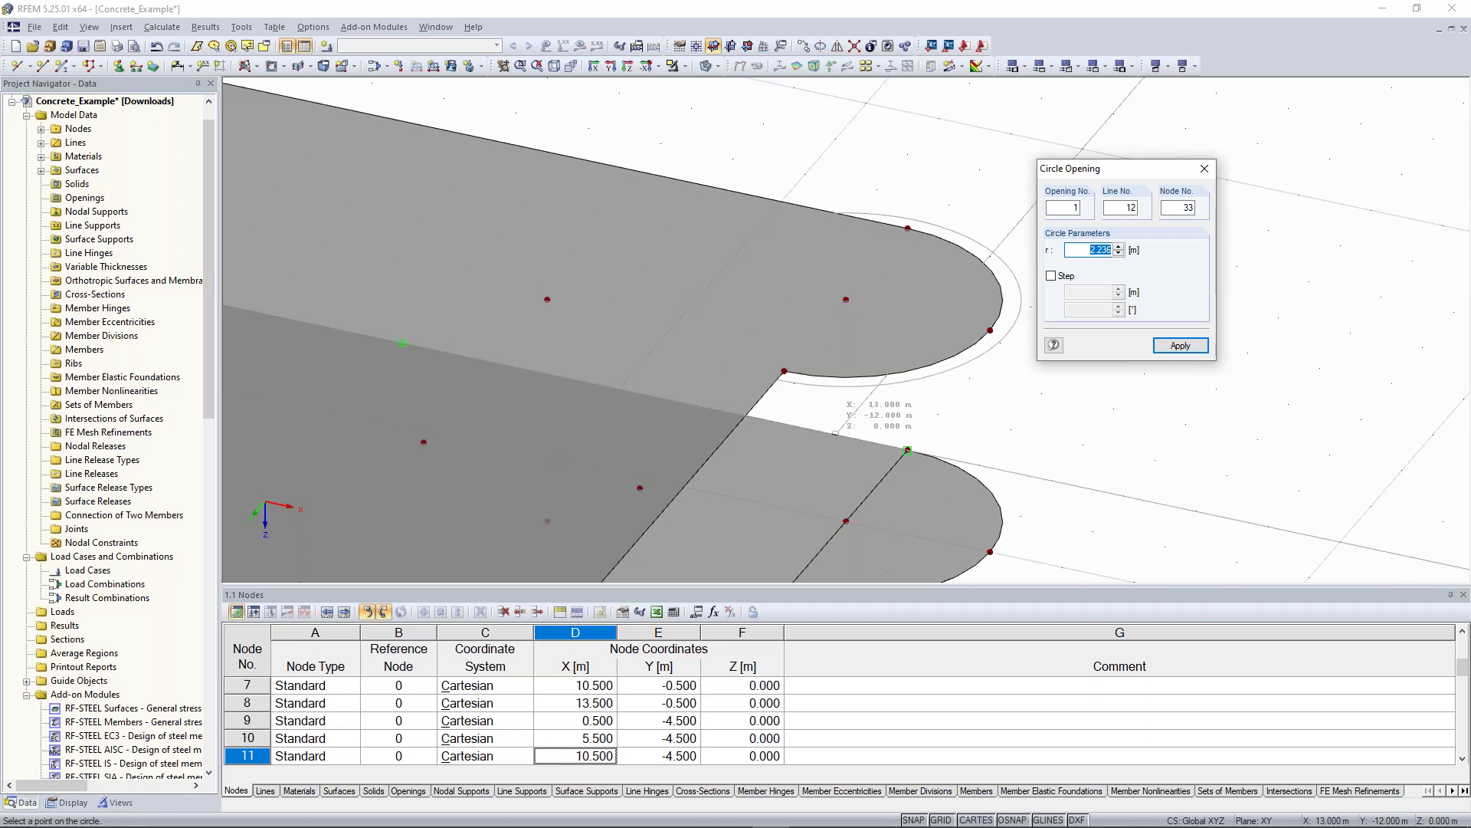
left_click(641, 489)
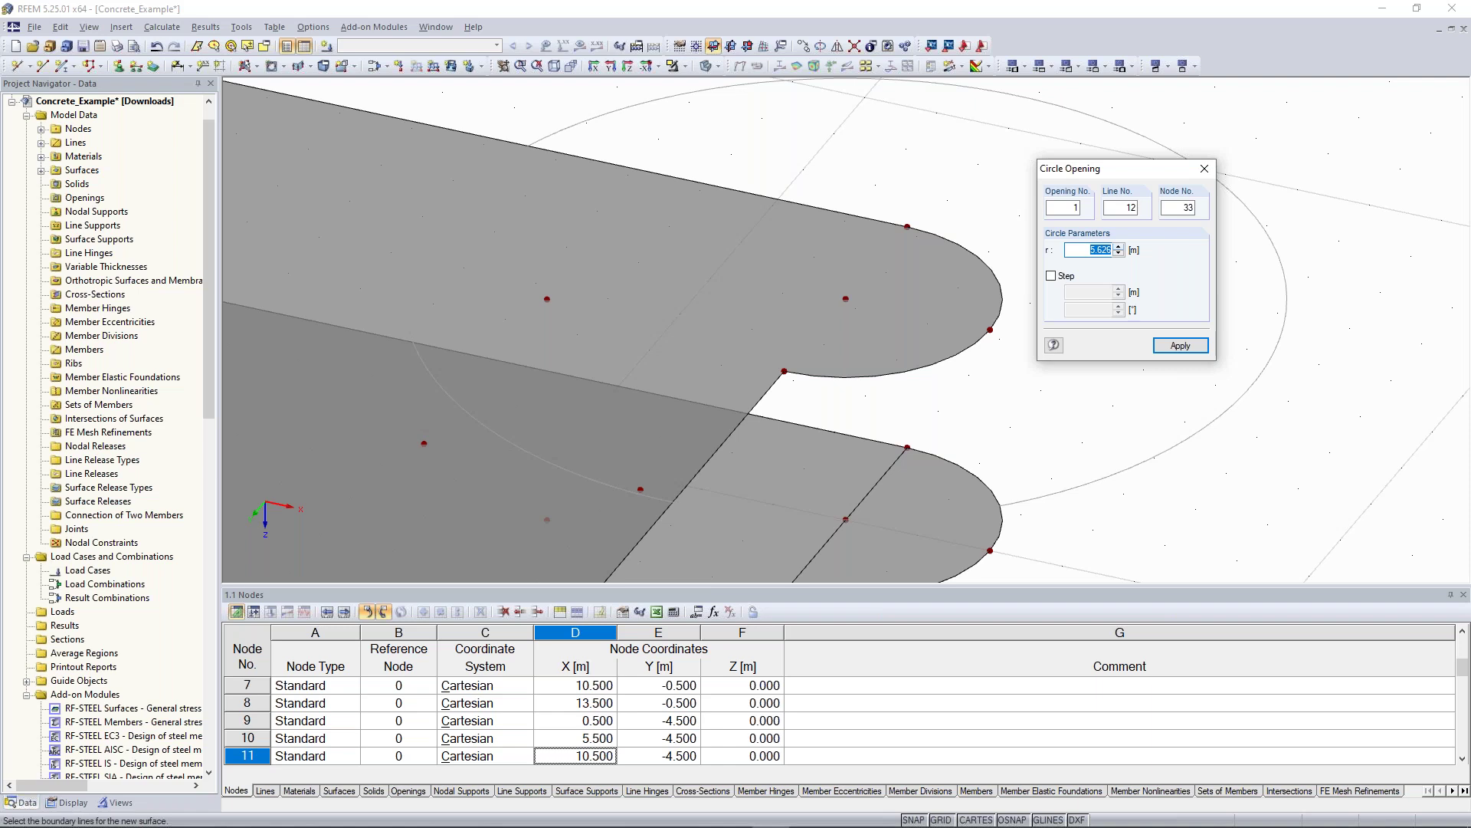
type("1.5")
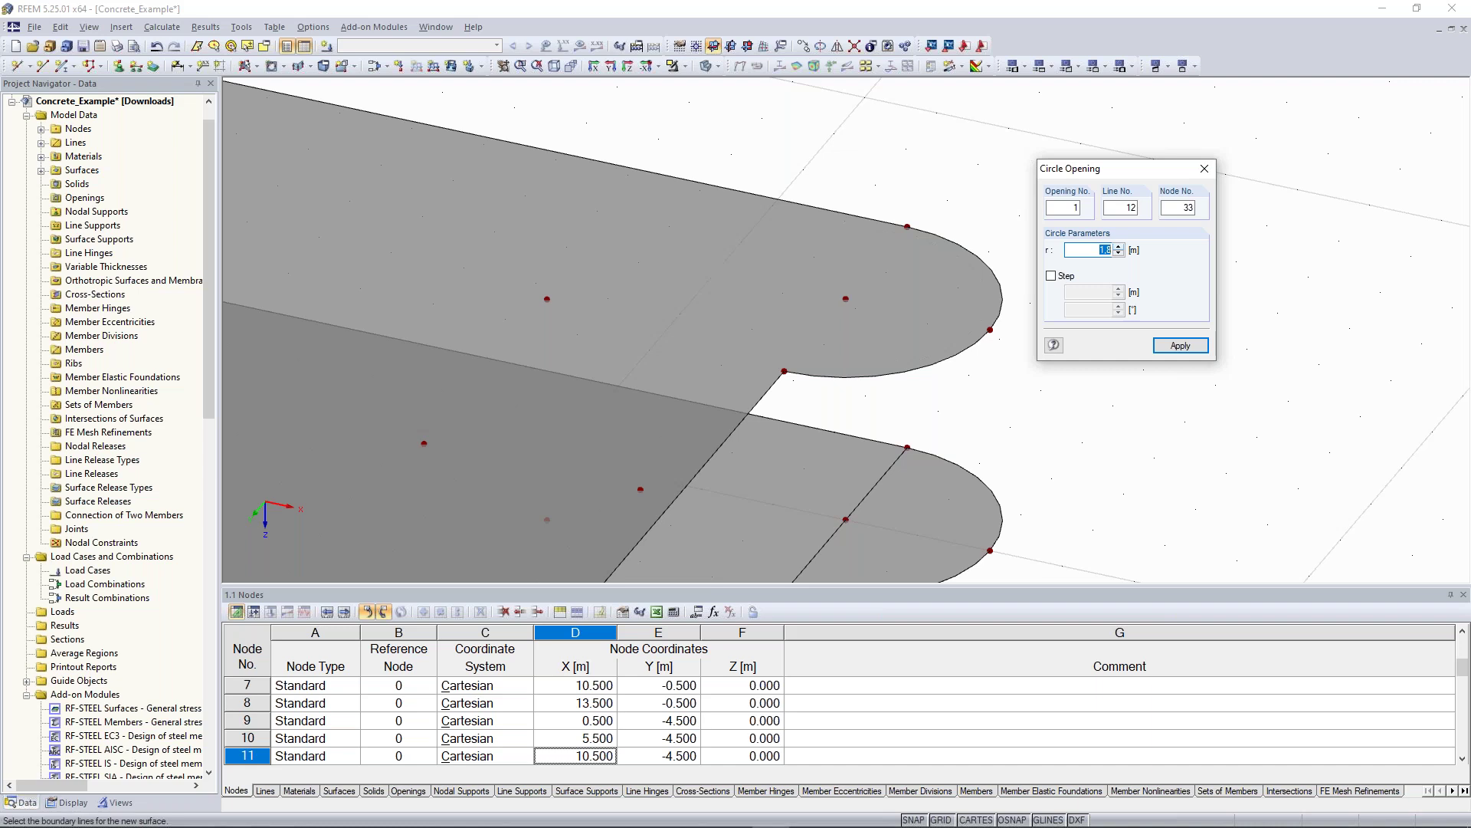
left_click(845, 299)
key("Escape")
- Select the whole upper slab with its opening and nodes, and restrict visibility to these selected objects
scroll(1160, 242, "down", 3)
middle_click_drag(1159, 243, 1133, 255)
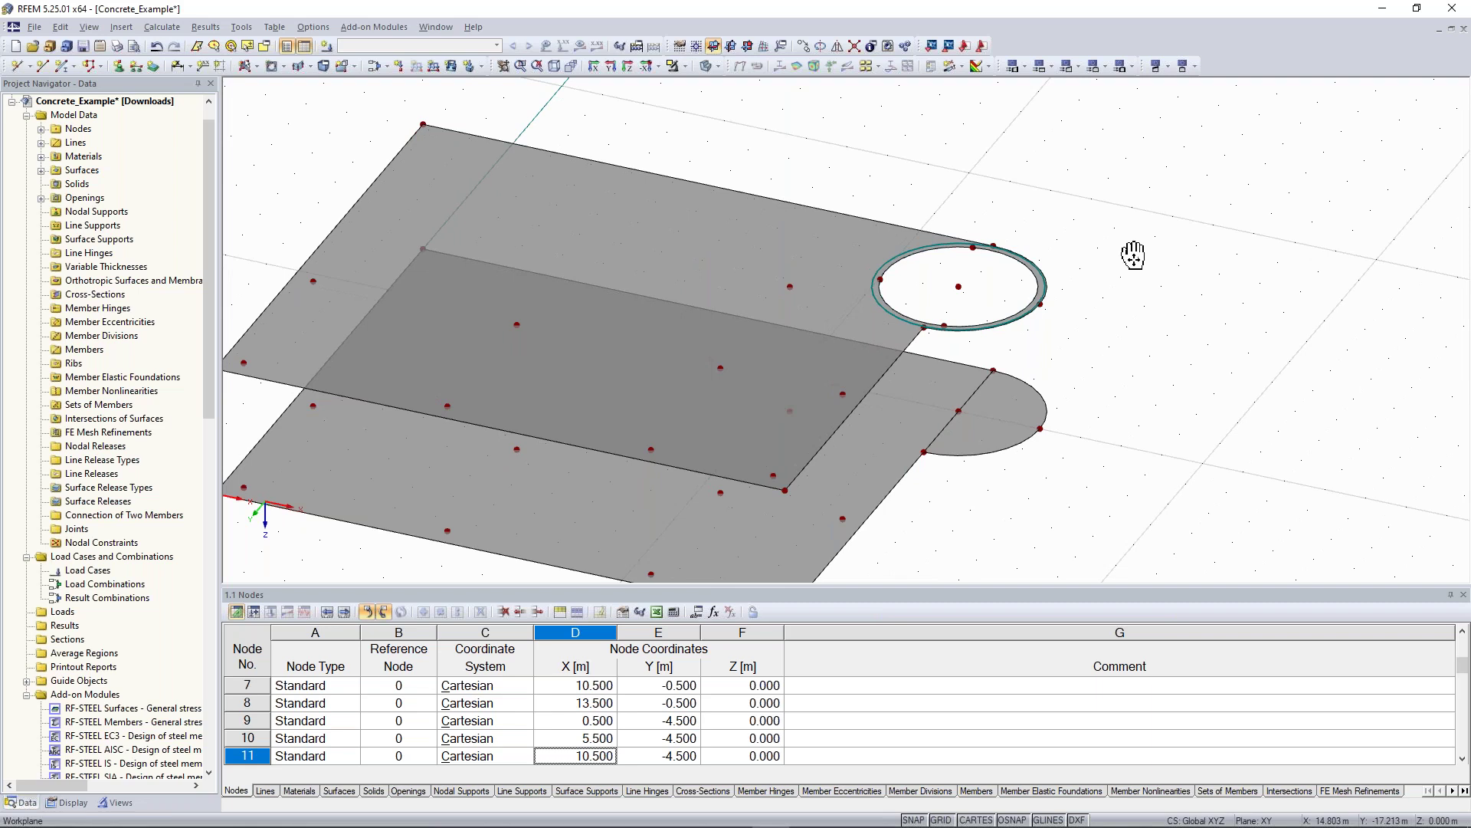
scroll(1134, 255, "down", 2)
middle_click_drag(1133, 255, 1229, 294, "ctrl")
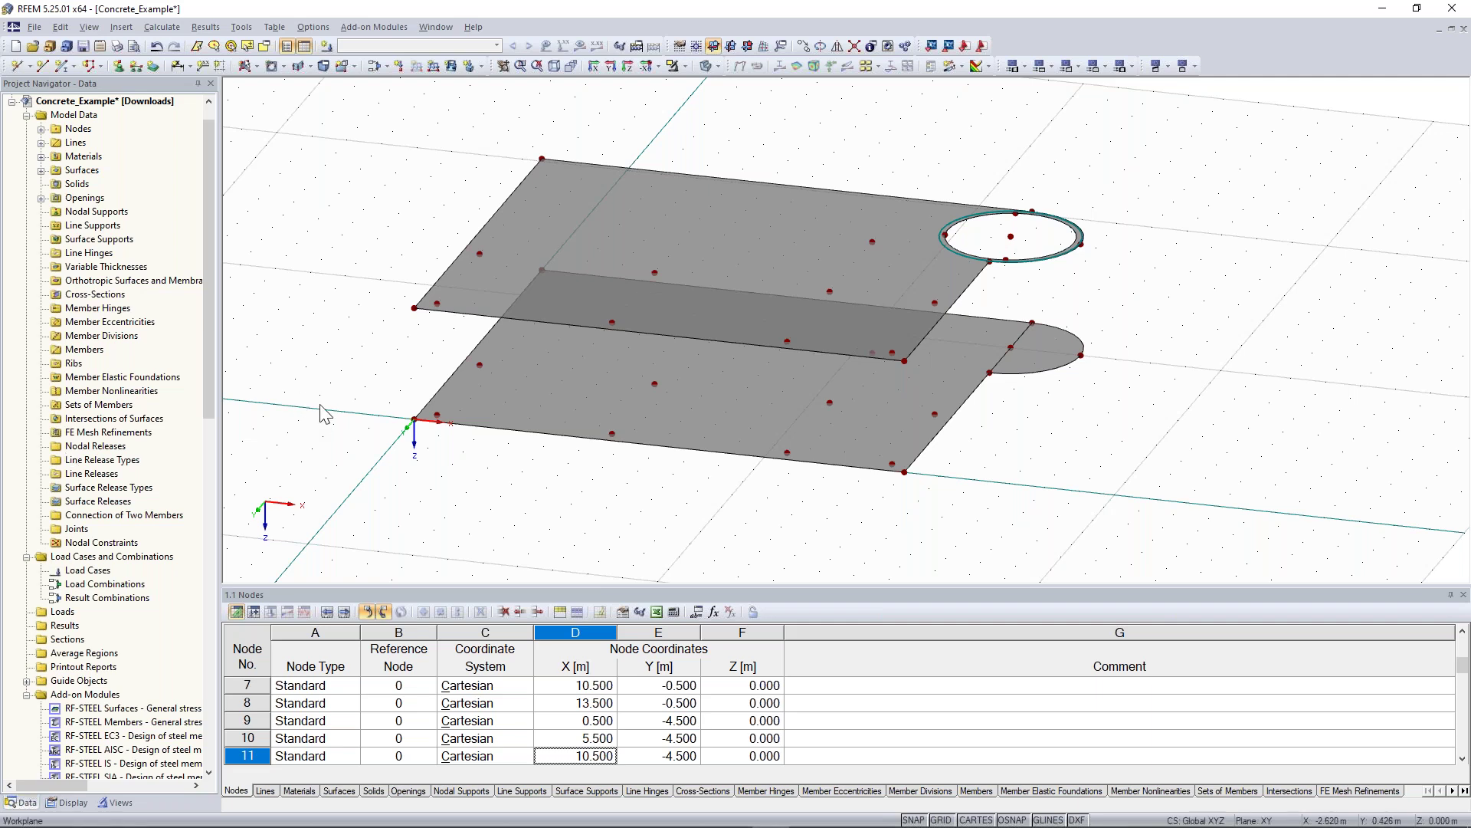
middle_click_drag(305, 396, 502, 332, "ctrl")
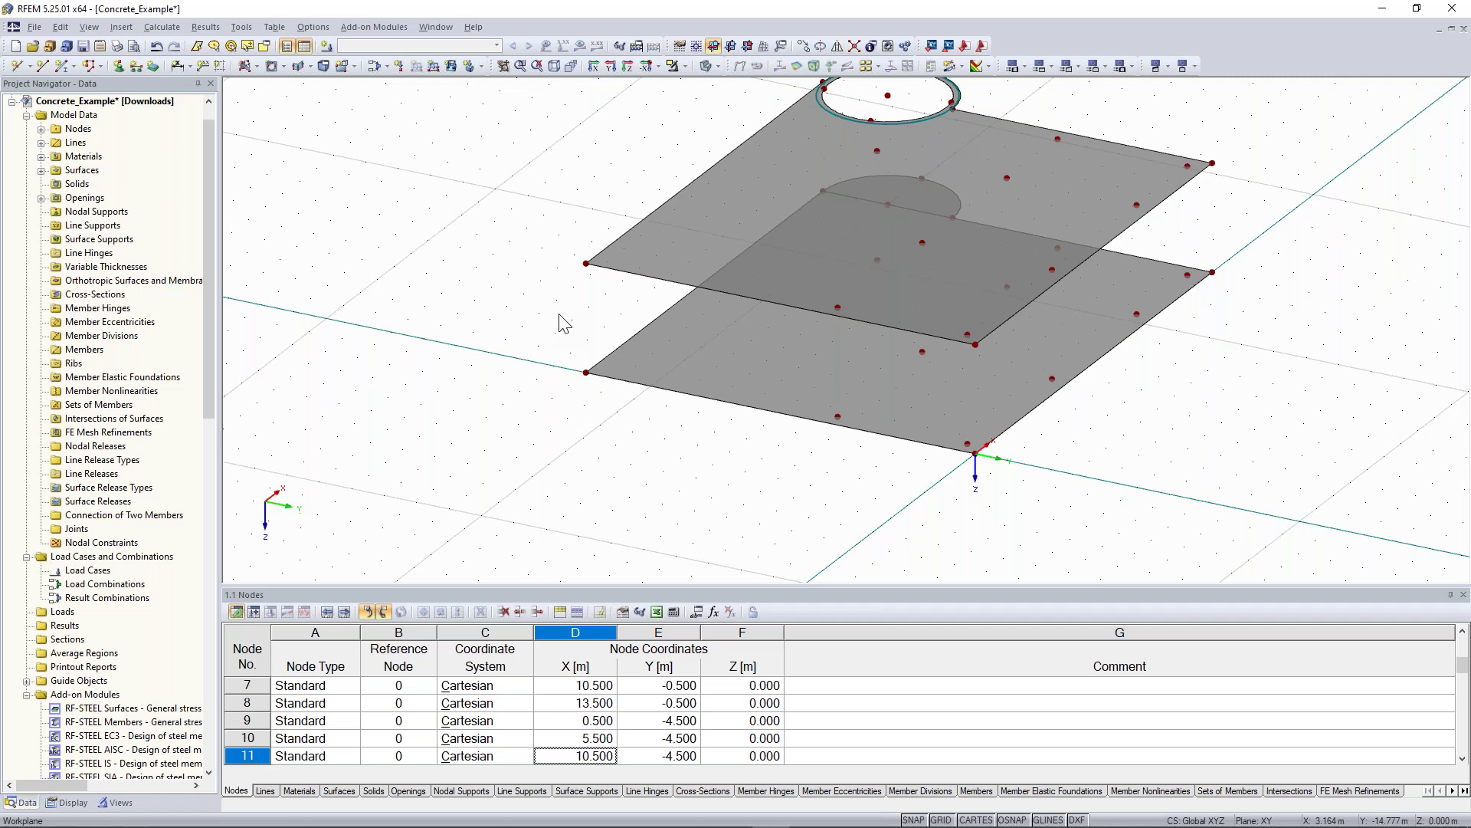
scroll(670, 288, "up", 1)
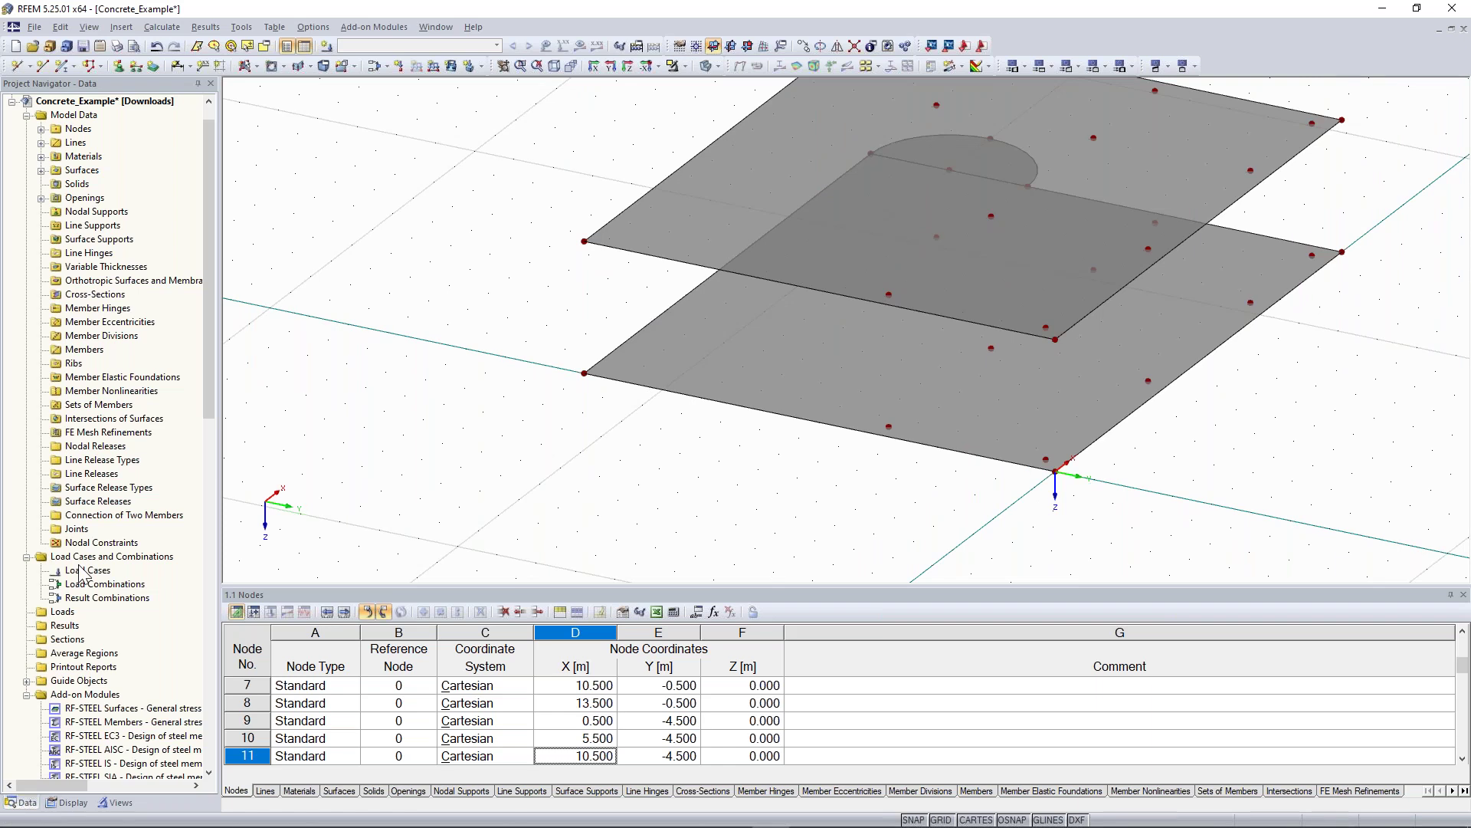
middle_click_drag(549, 279, 535, 379, "ctrl")
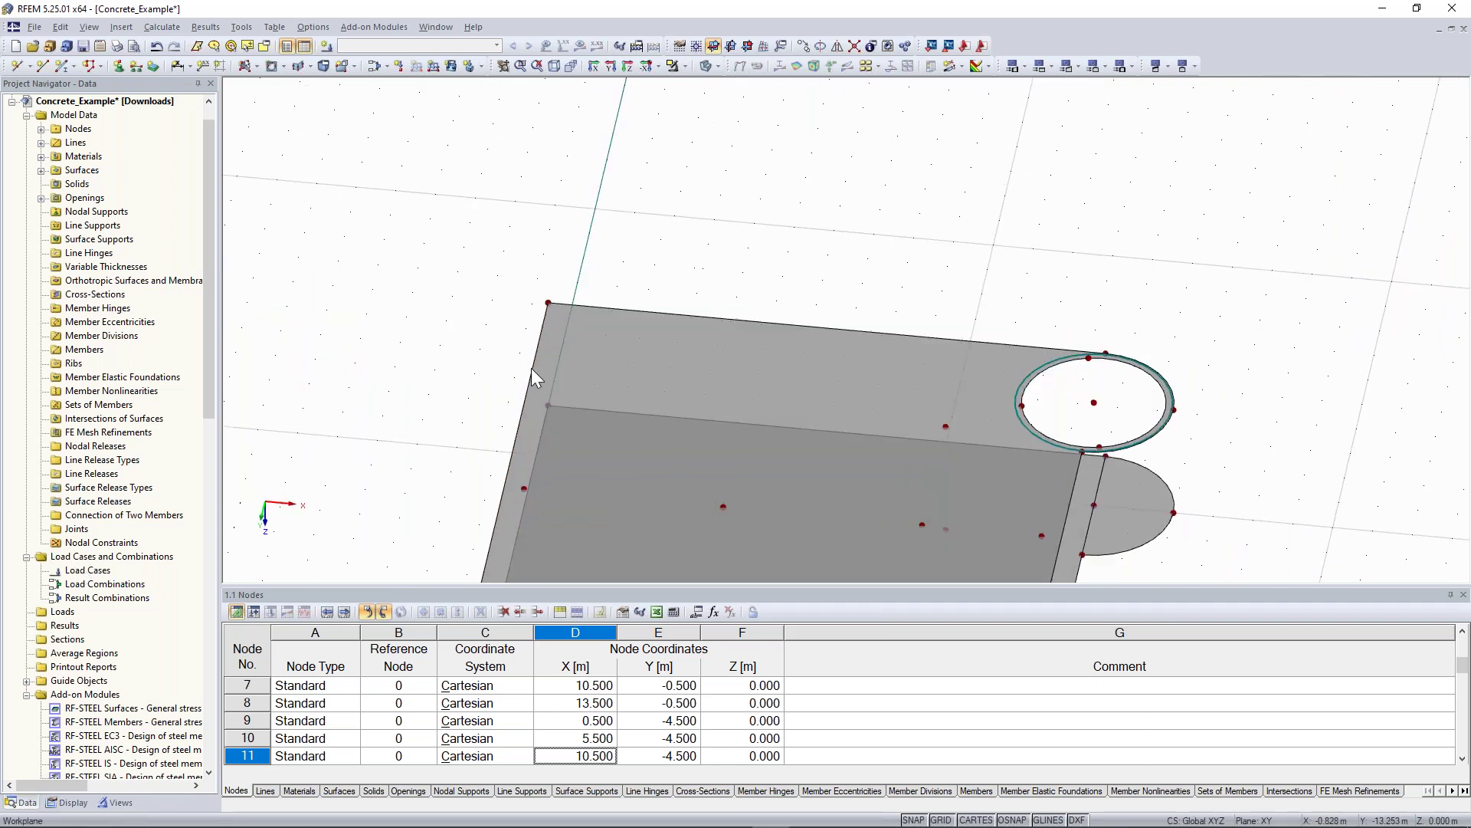
middle_click_drag(432, 414, 416, 416, "ctrl")
middle_click_drag(591, 379, 596, 407, "ctrl")
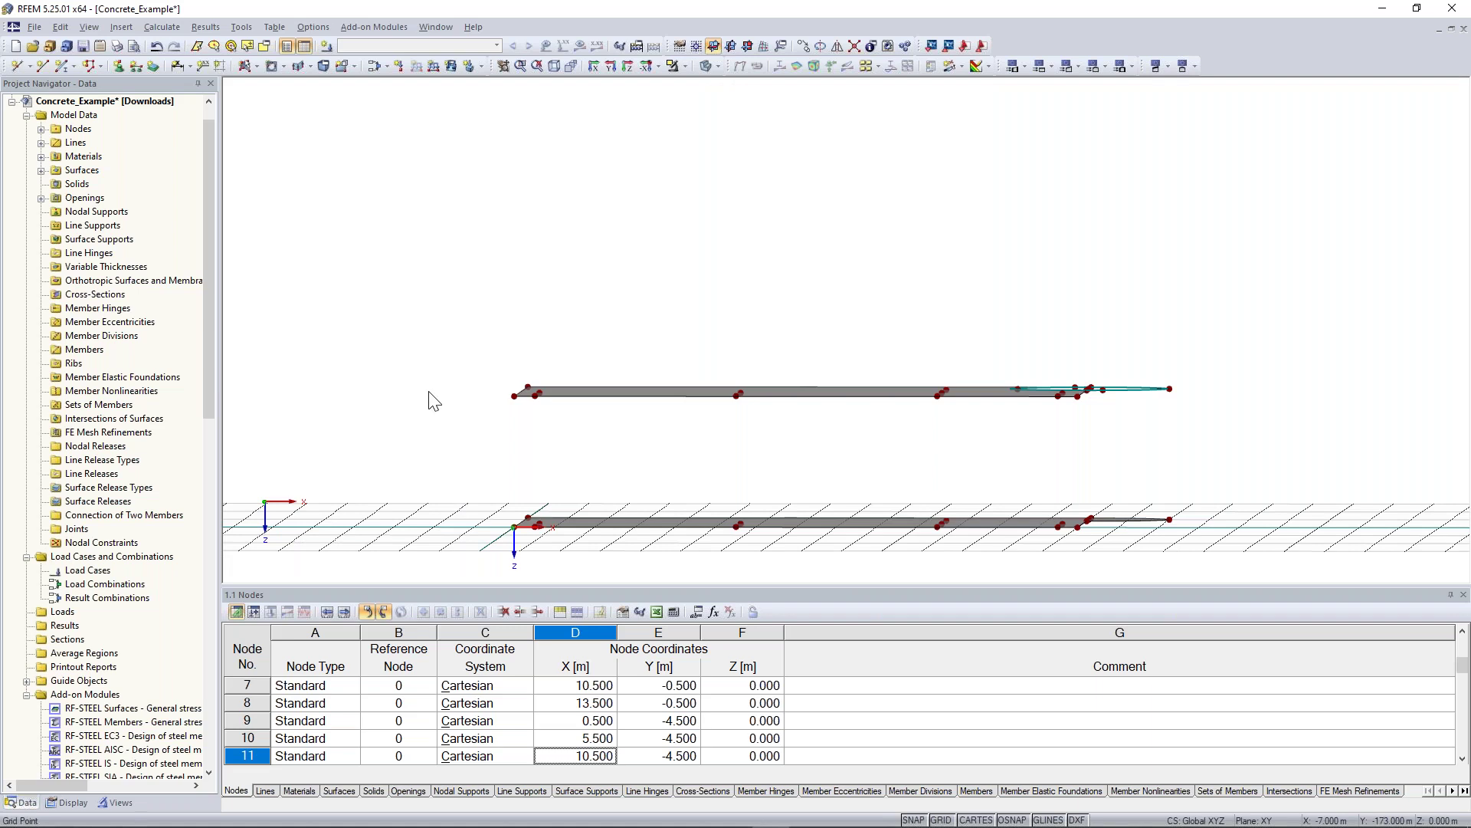
left_click_drag(404, 274, 1254, 457)
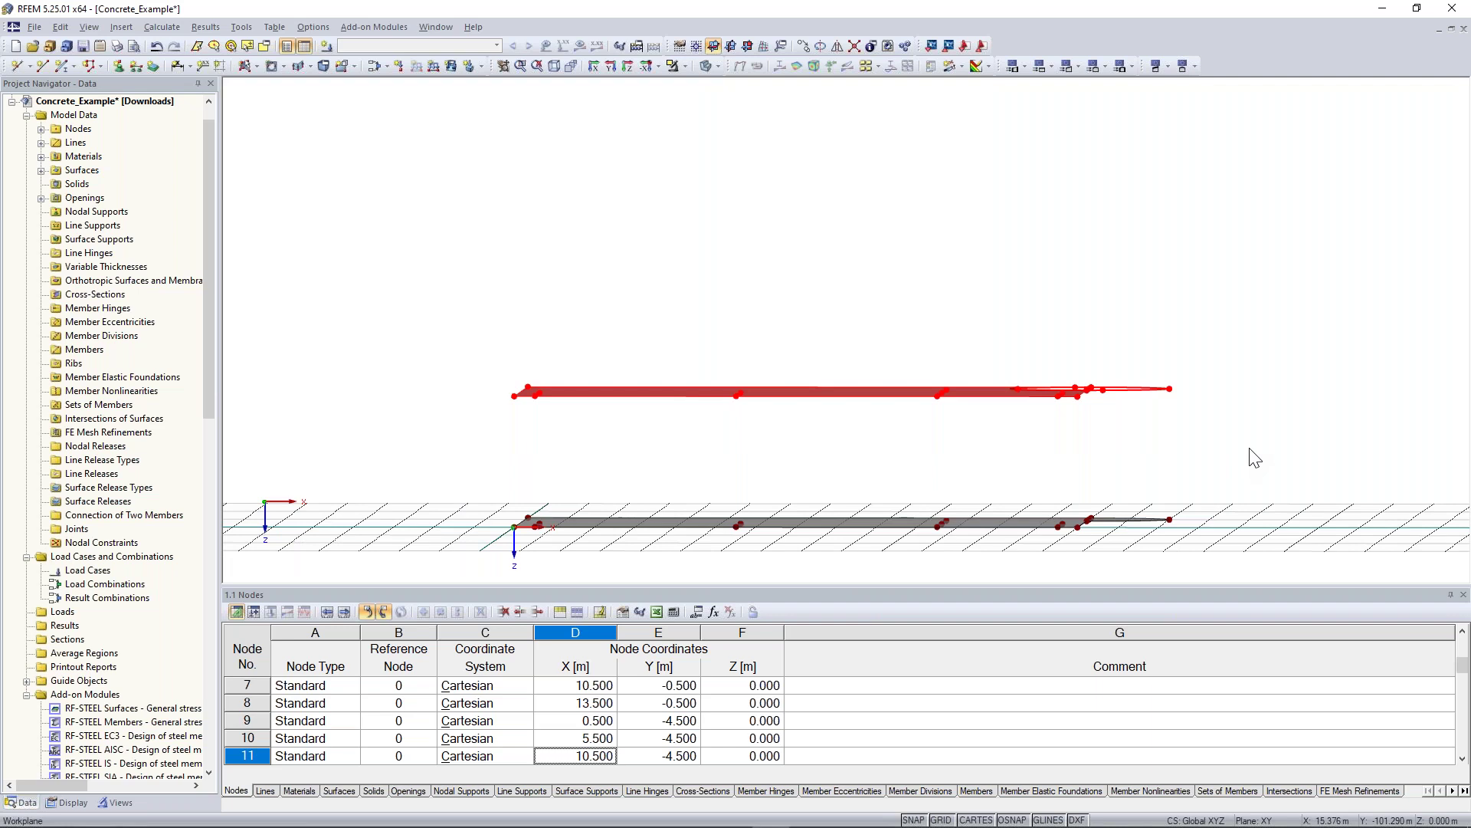
left_click(675, 66)
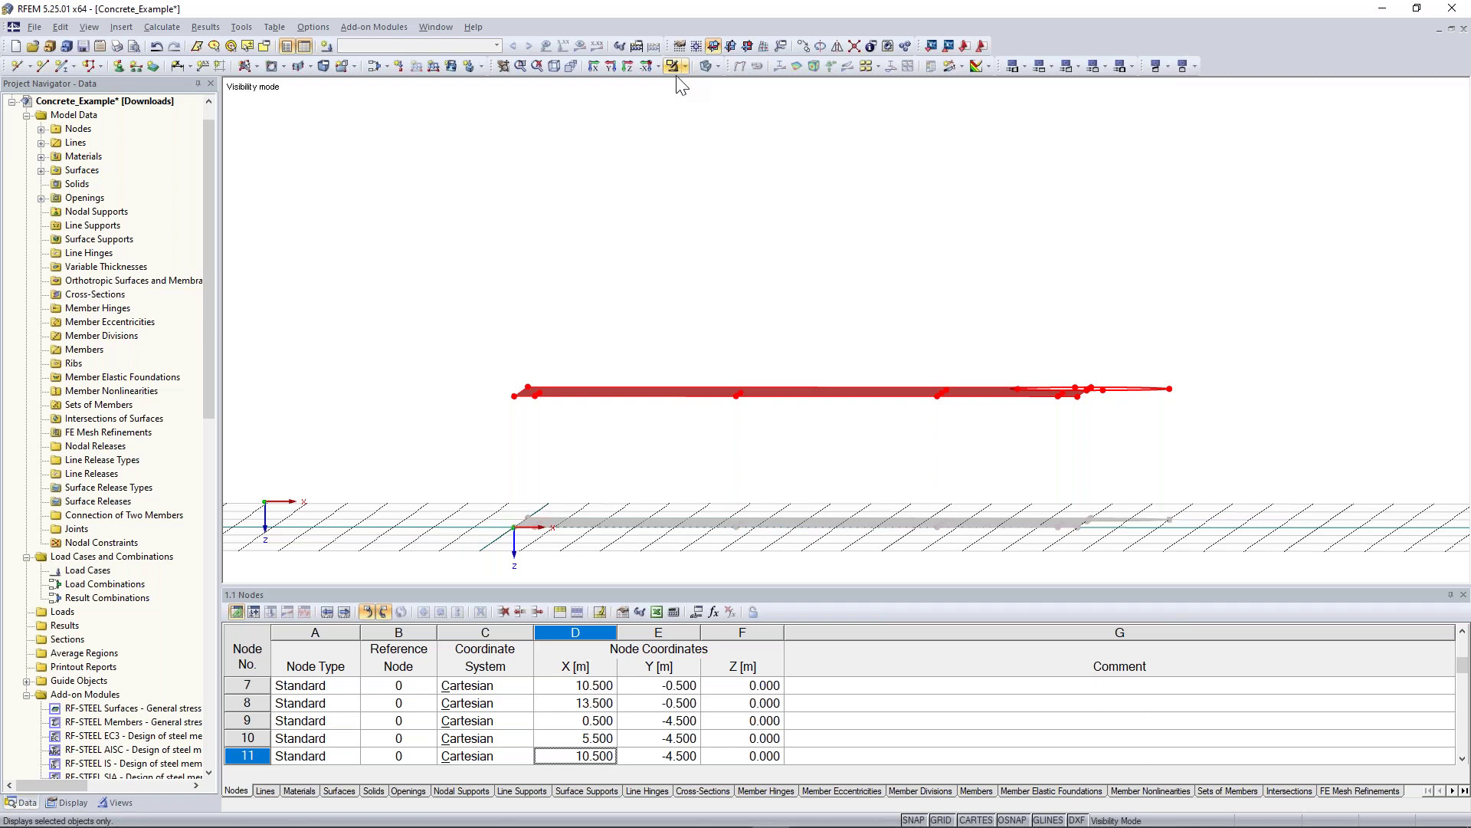
- Turn off the background display of hidden objects and set a plan view of the isolated upper slab
middle_click_drag(613, 253, 491, 212, "ctrl")
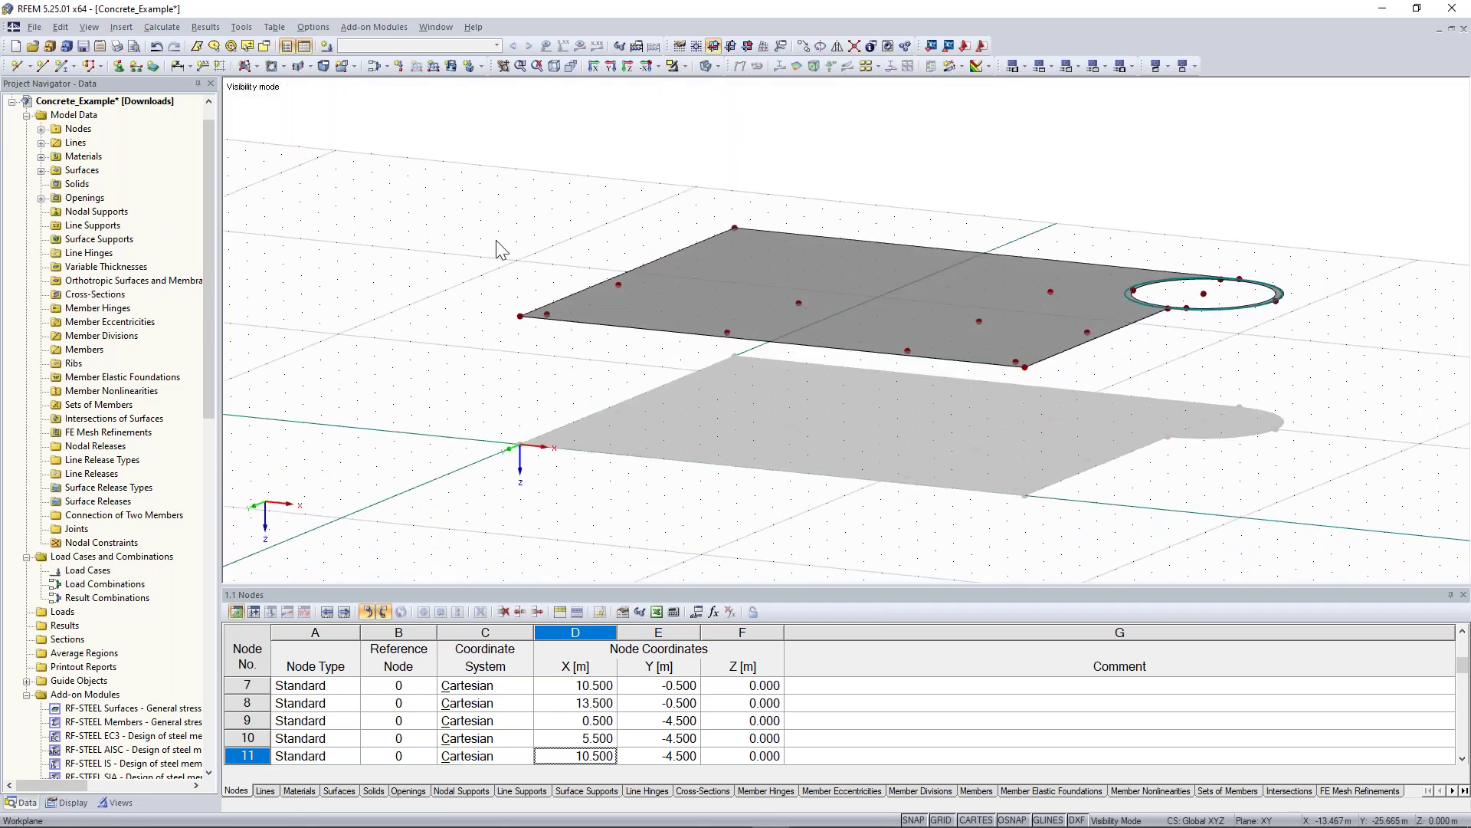
middle_click_drag(822, 469, 734, 443)
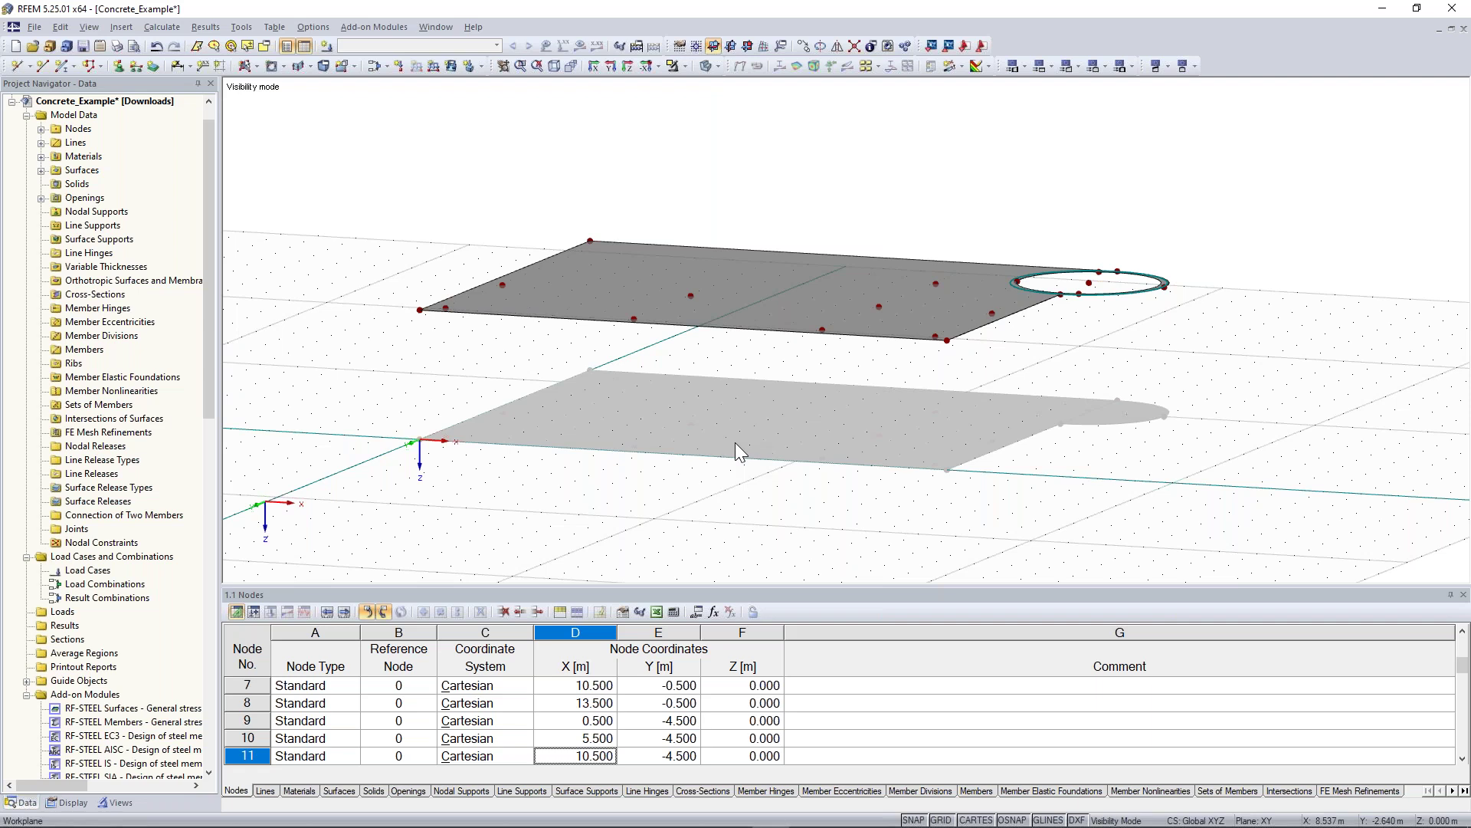
right_click(1214, 166)
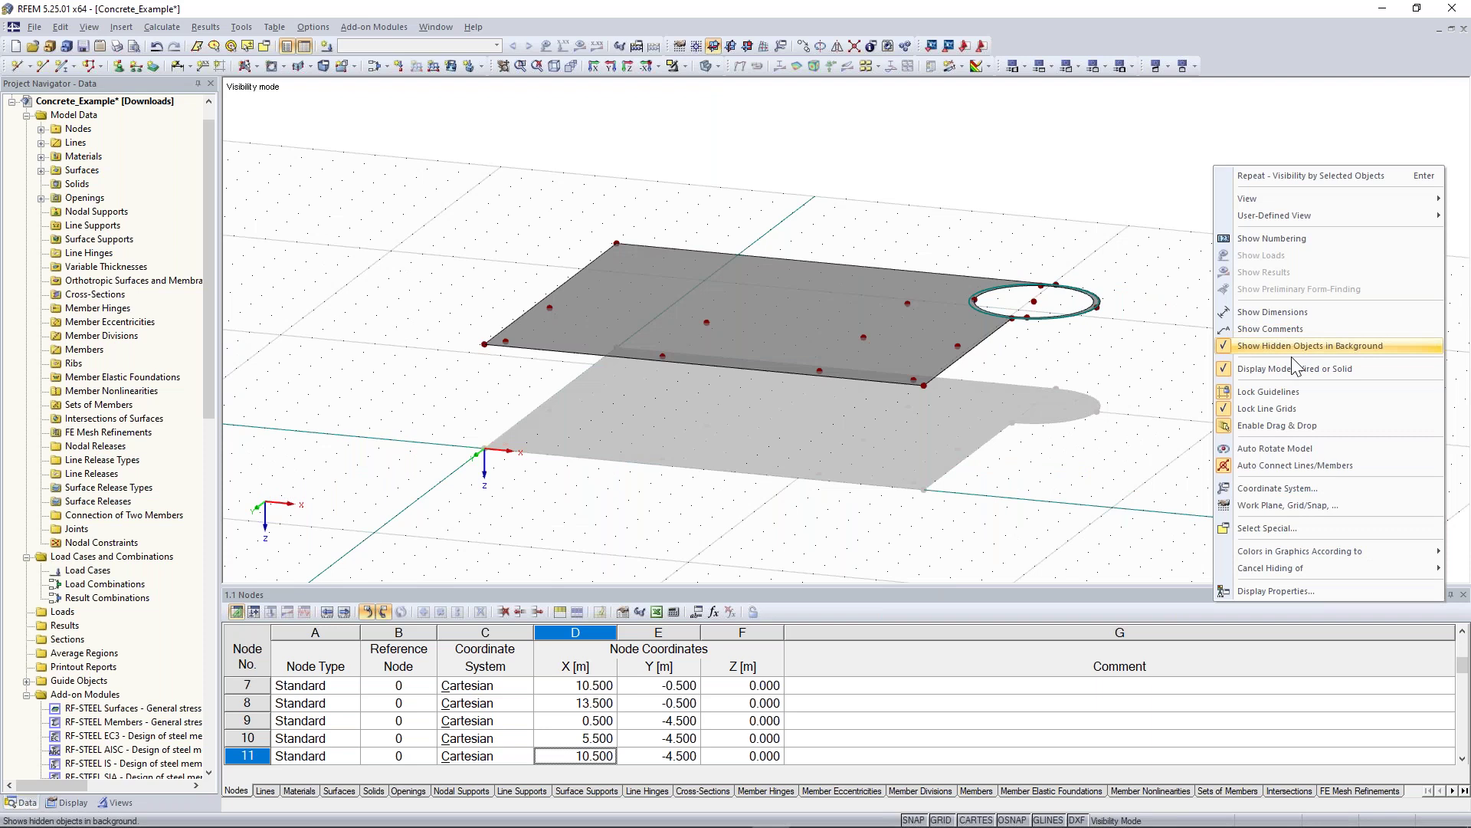
left_click(1294, 349)
left_click_drag(1127, 424, 1192, 371)
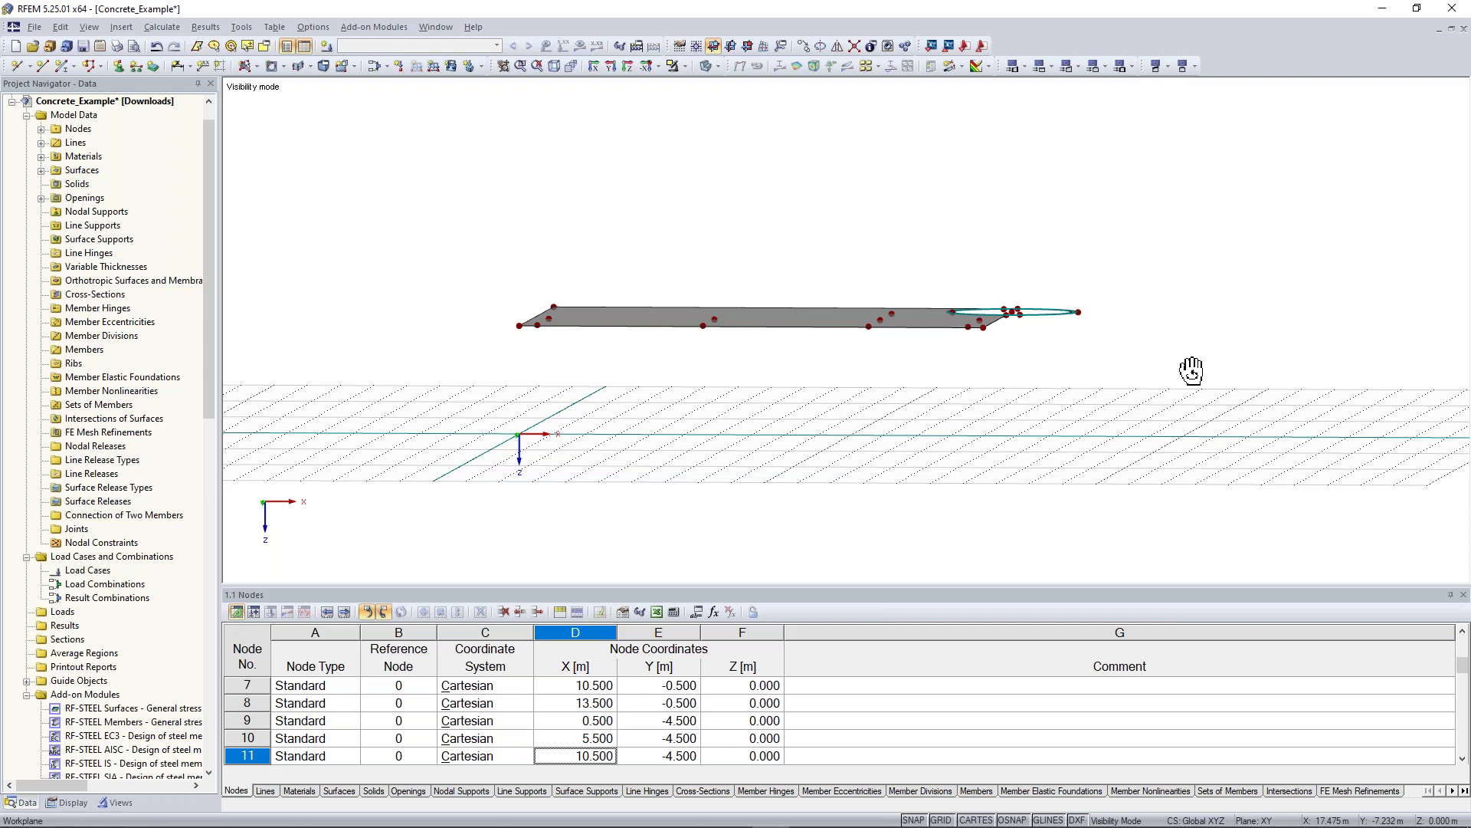
left_click(629, 66)
middle_click_drag(665, 96, 644, 127)
scroll(641, 118, "down", 1)
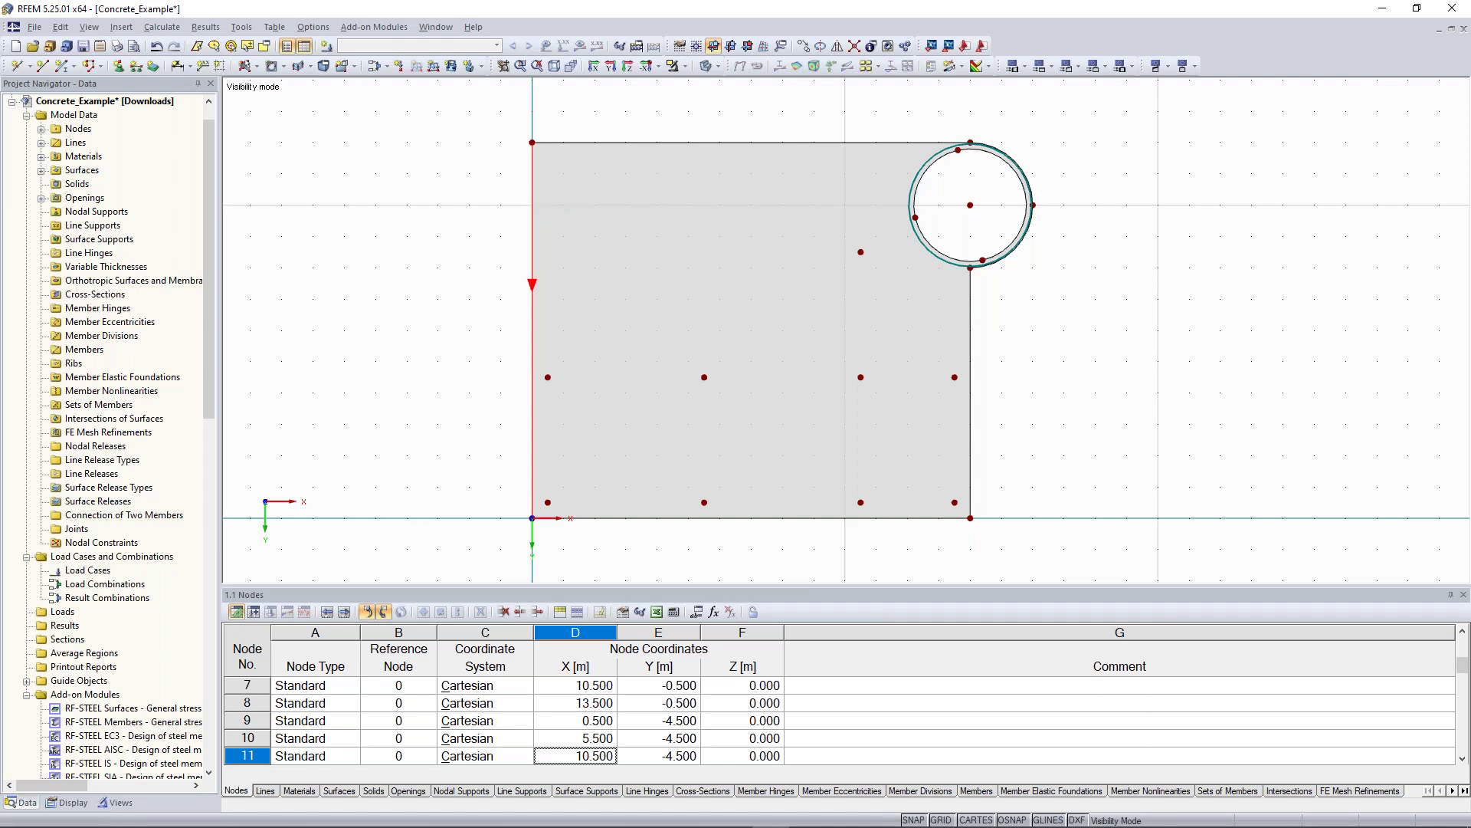
- Reverse the orientation of the slab's 12 m edge line at X 0, and reverse it back again
right_click(533, 198)
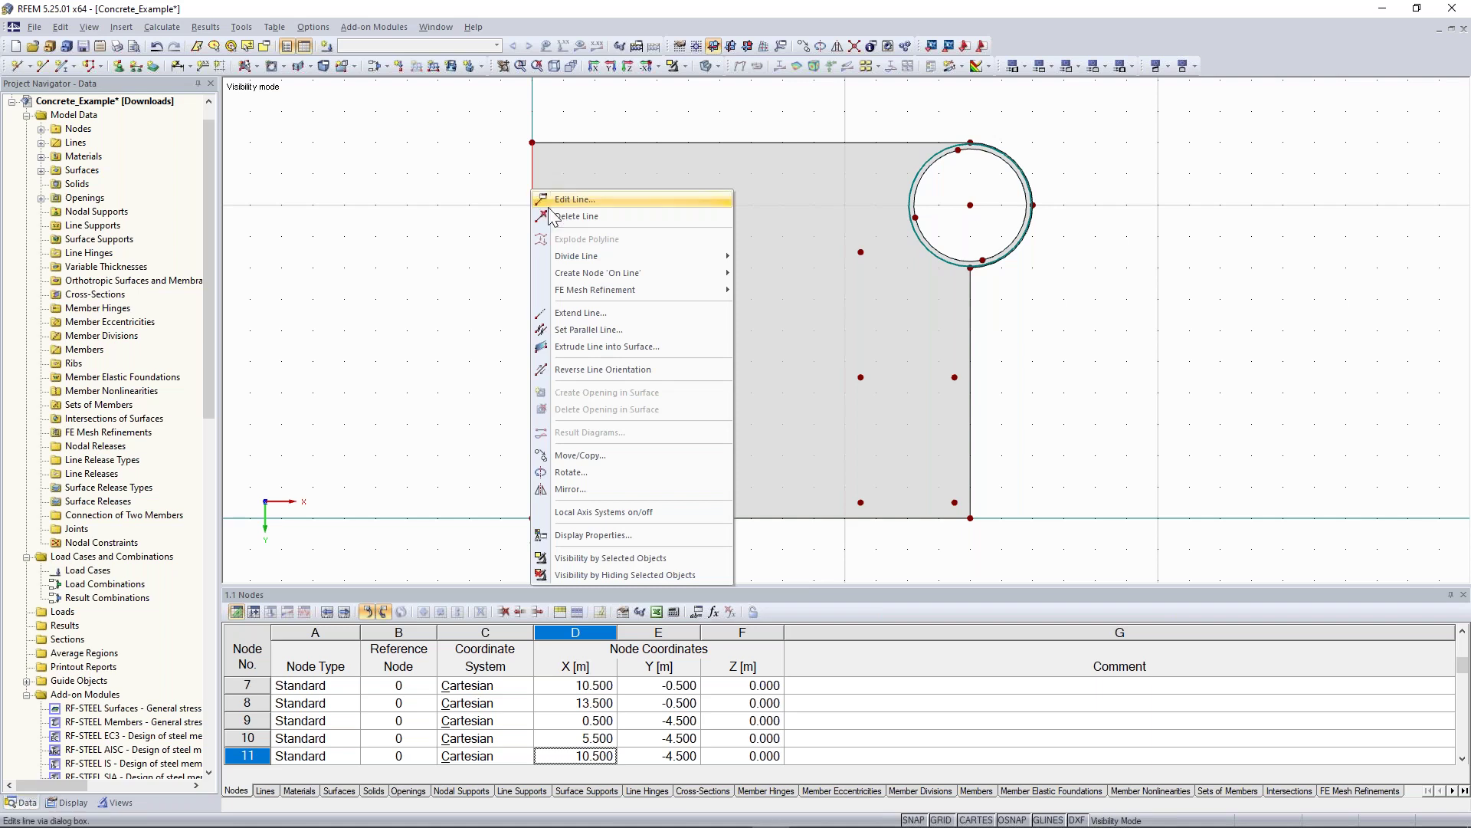
left_click(633, 371)
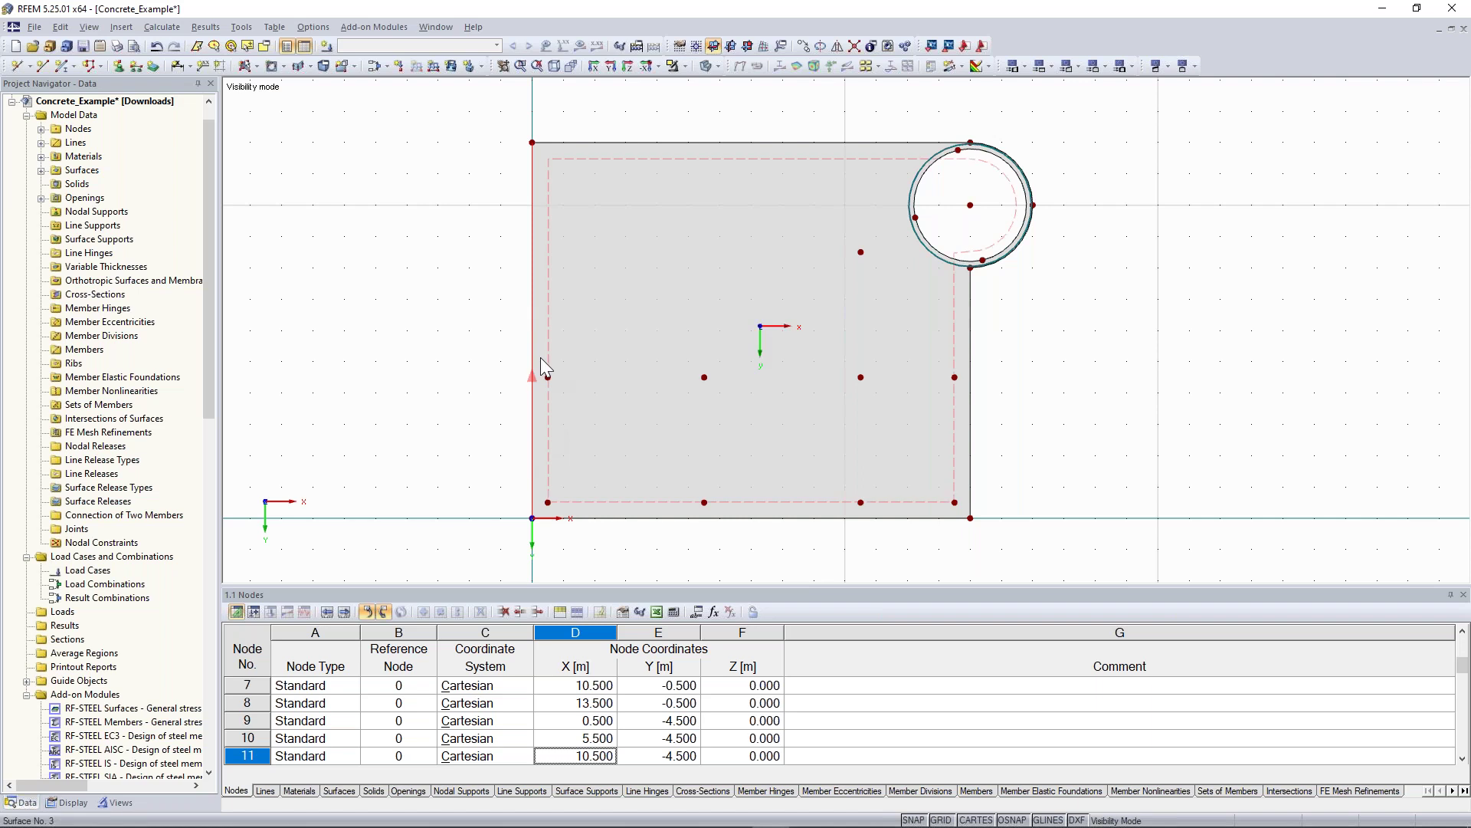
right_click(531, 292)
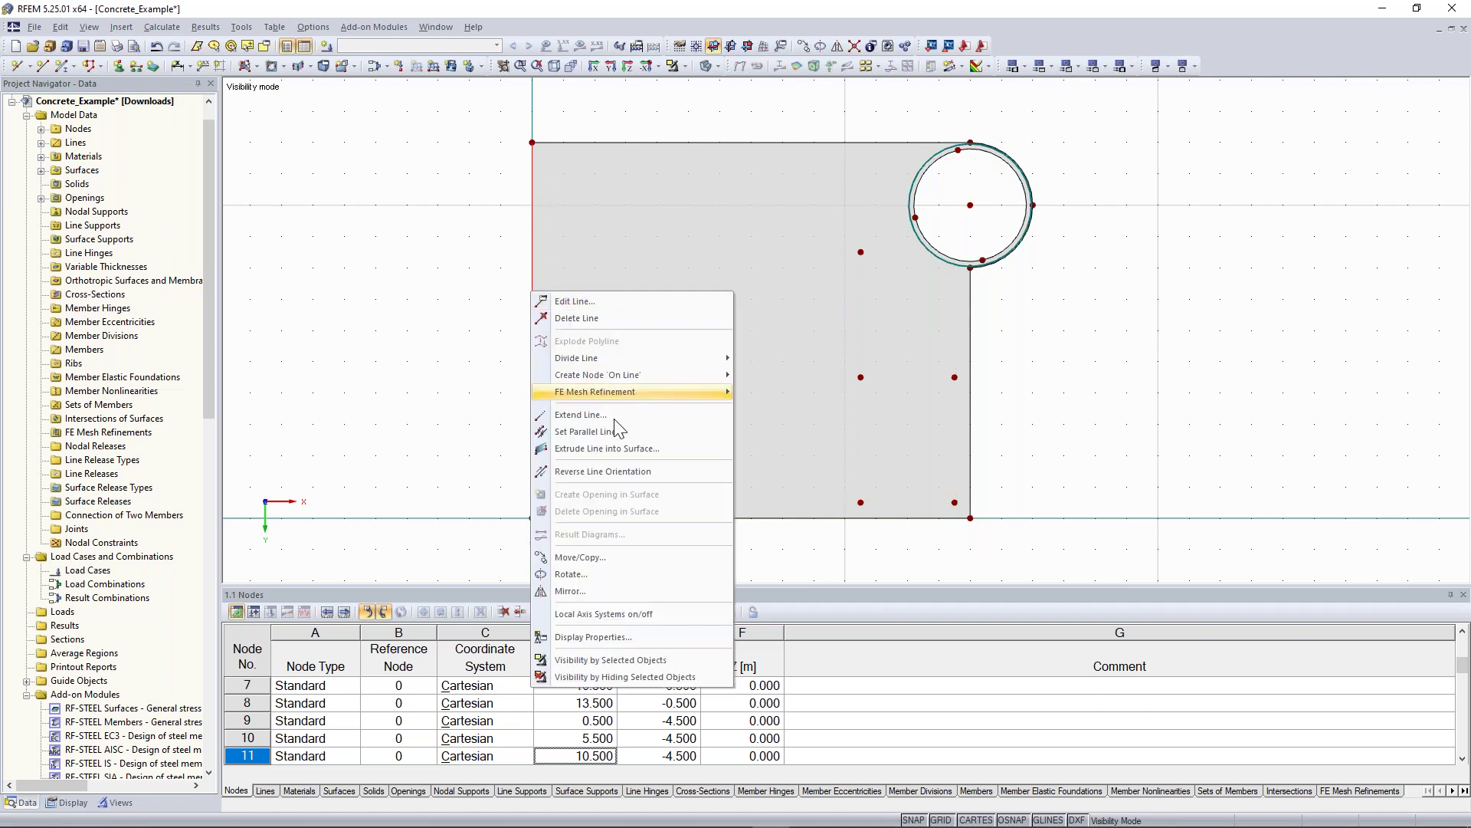
left_click(633, 471)
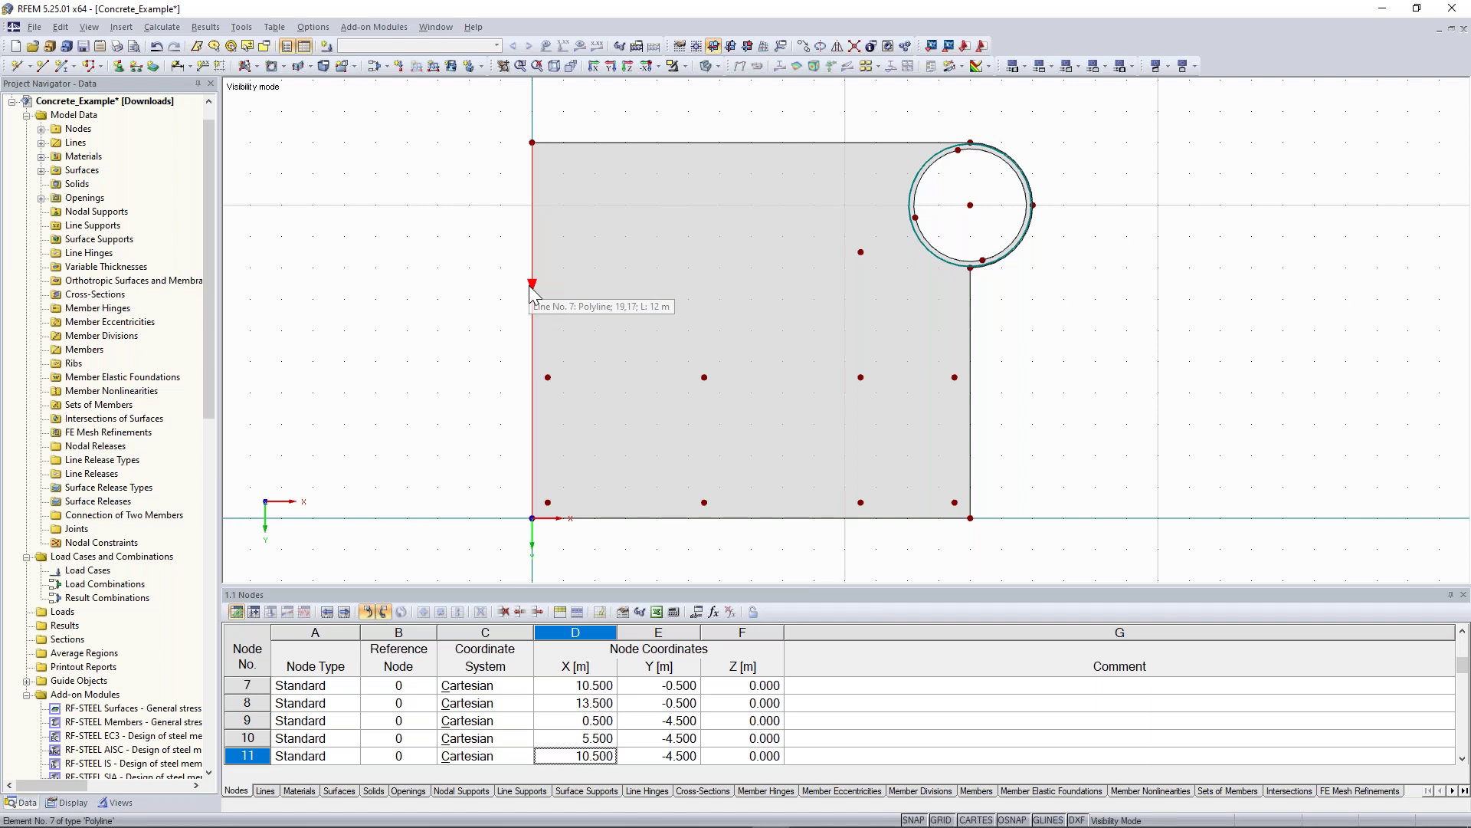
- Divide the slab's 12 m edge line at X 0 with an intermediate node 3.5 m from the line start
left_click(531, 220)
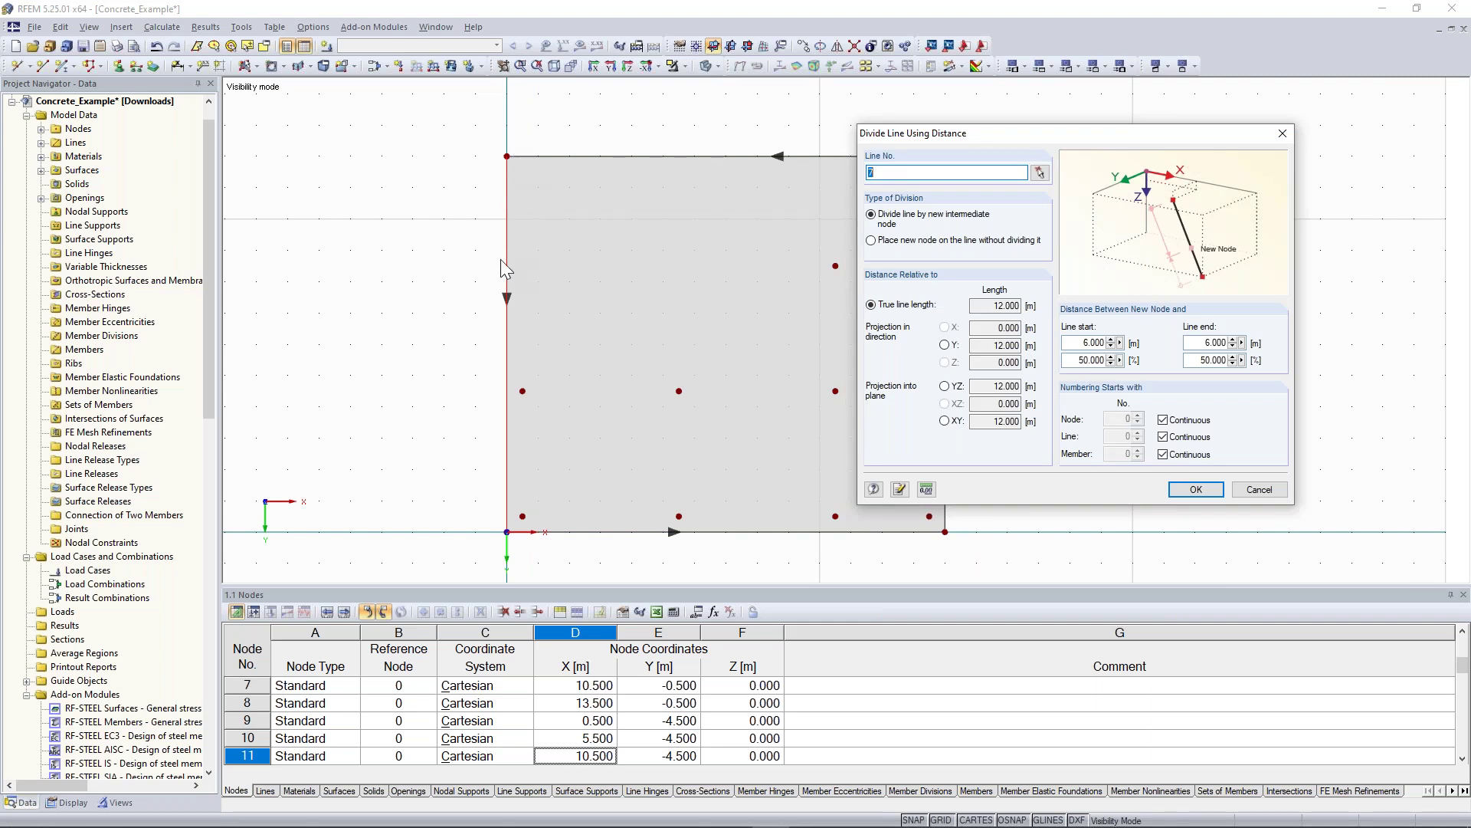
double_click(1079, 343)
type("3.5")
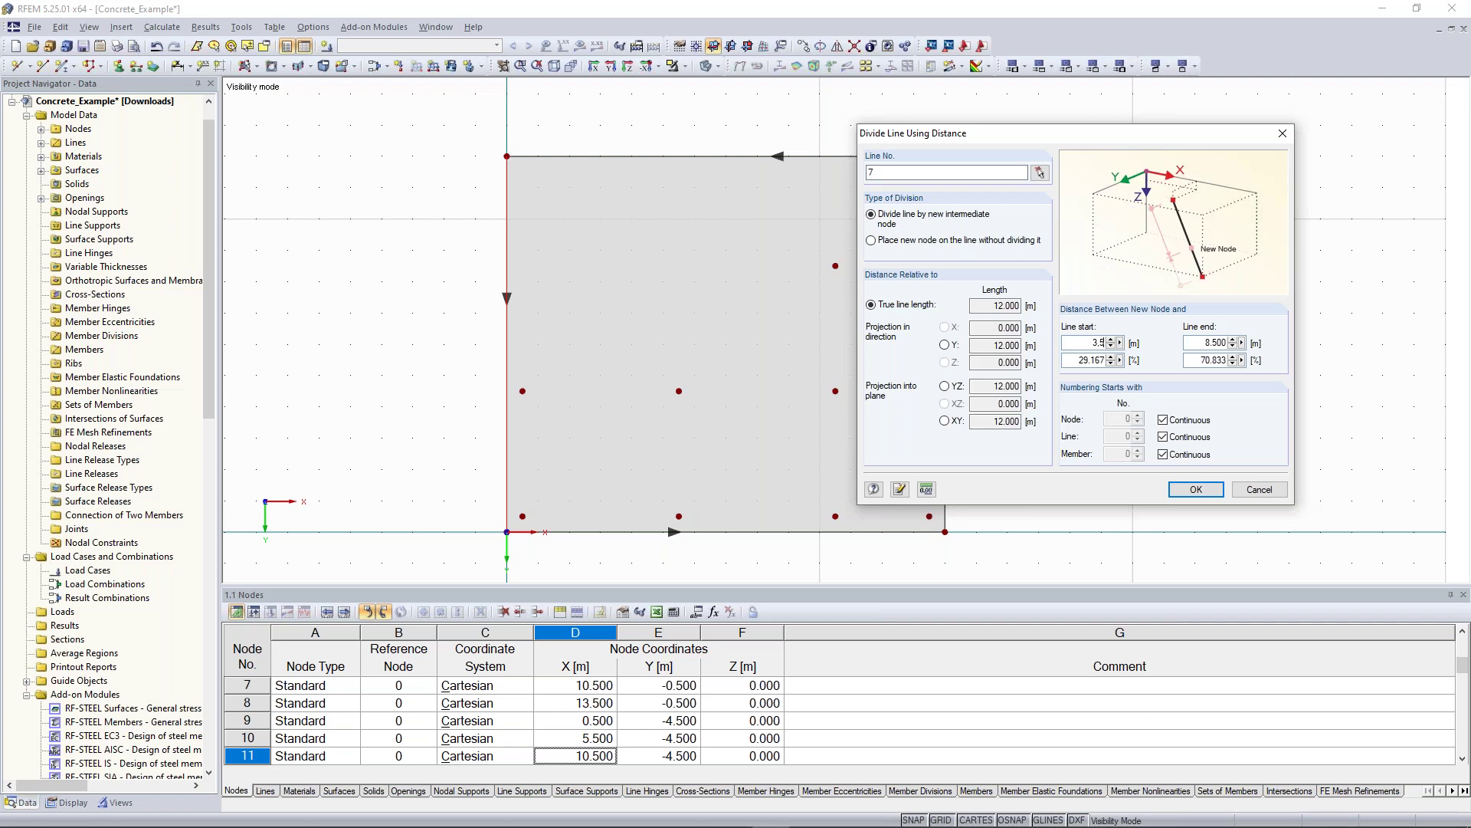
left_click(1196, 489)
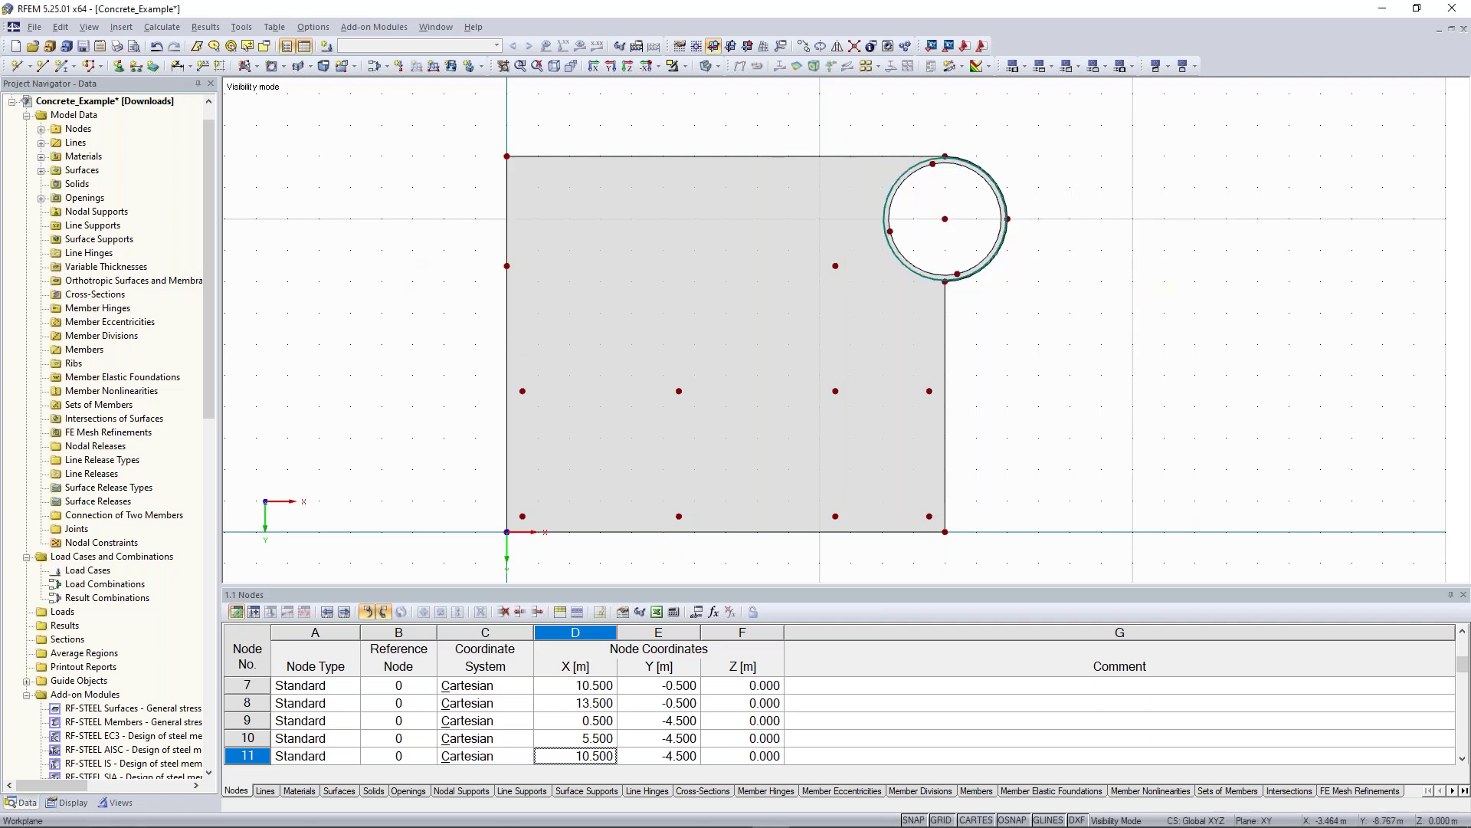
- Divide the slab's 14 m rear edge line with an intermediate node 3.5 m from its start near the circular opening
middle_click_drag(407, 197, 356, 248)
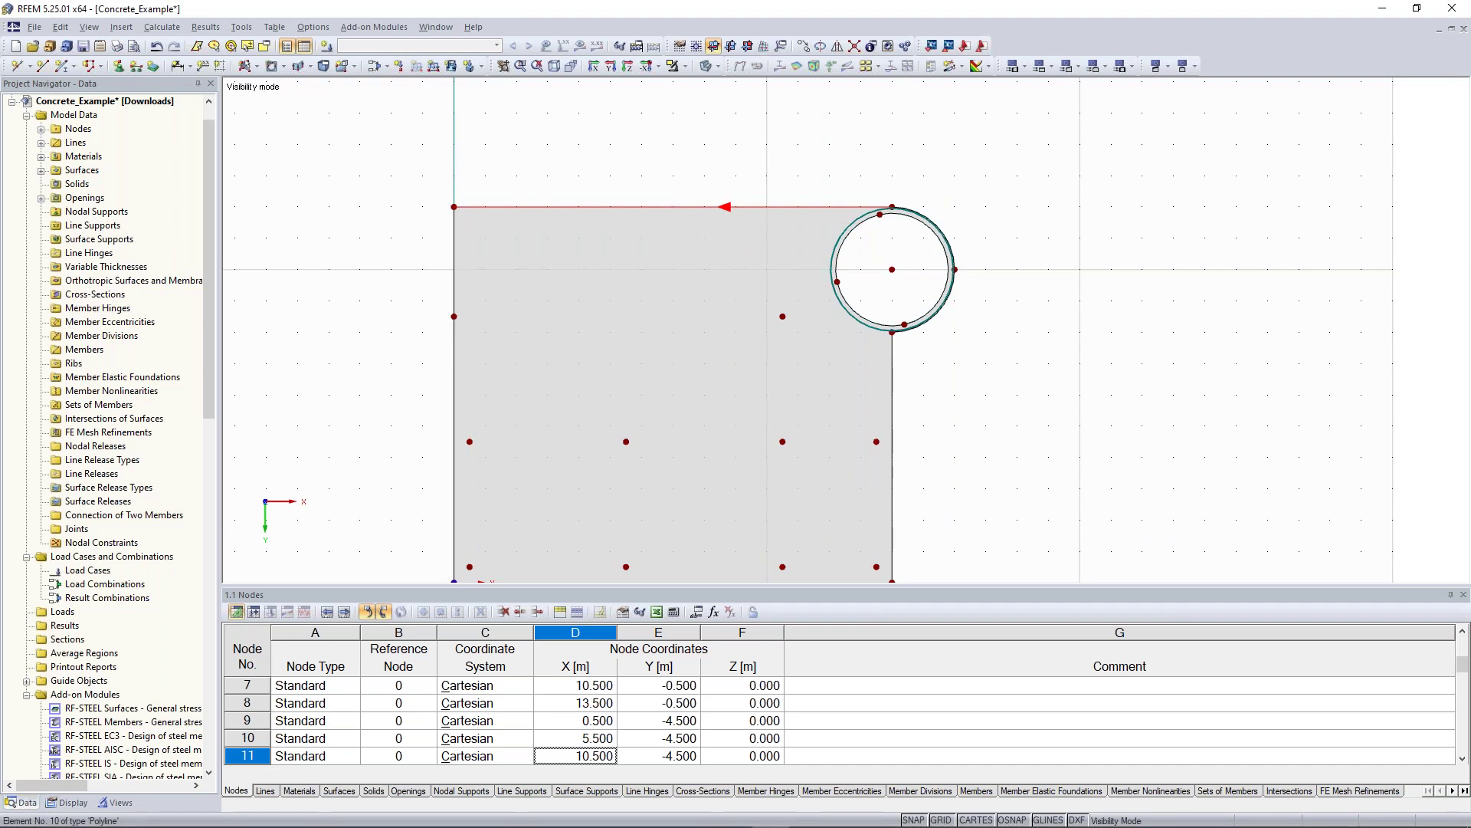
right_click(674, 206)
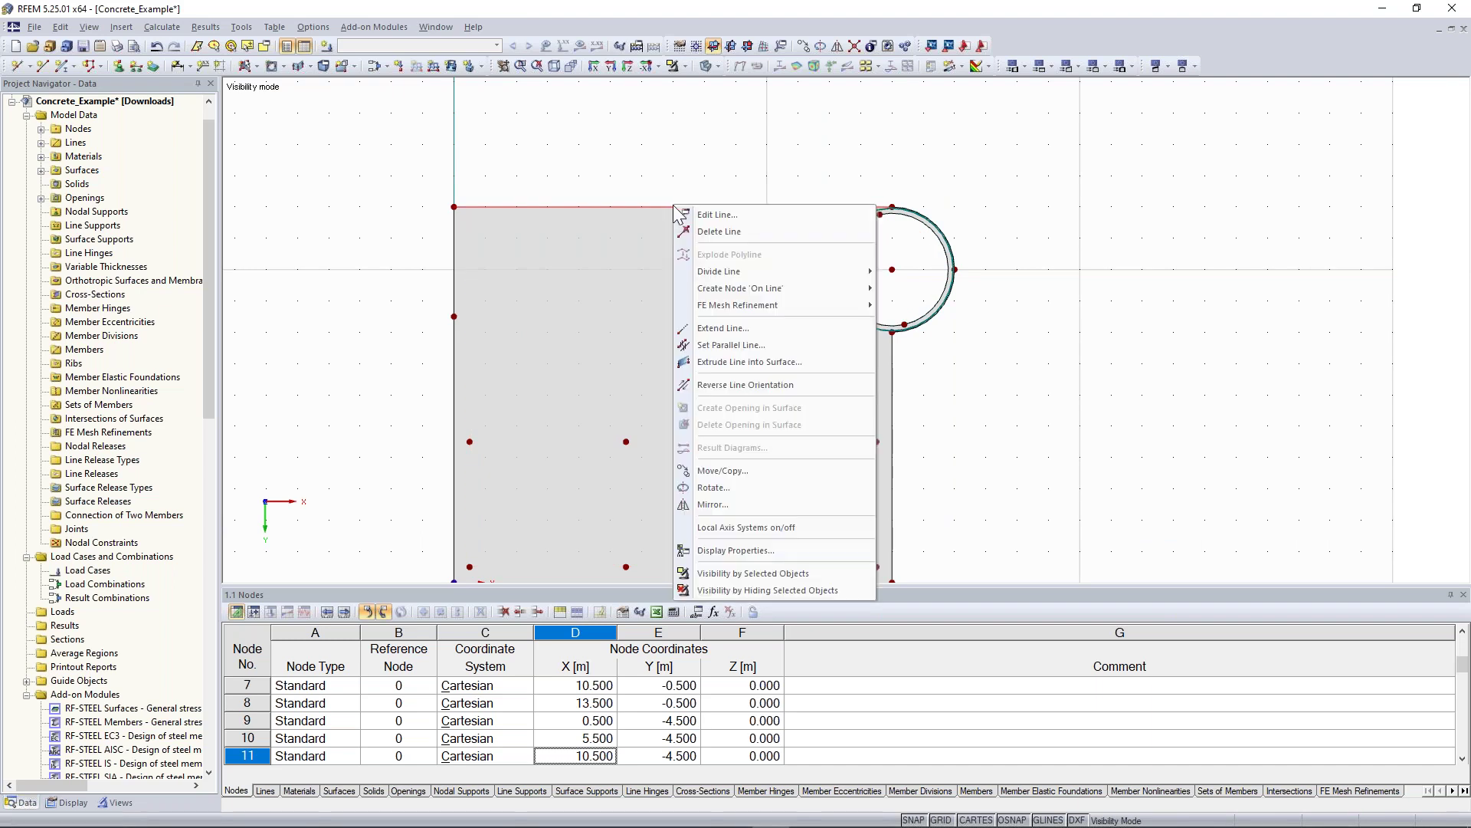
mouse_move(757, 274)
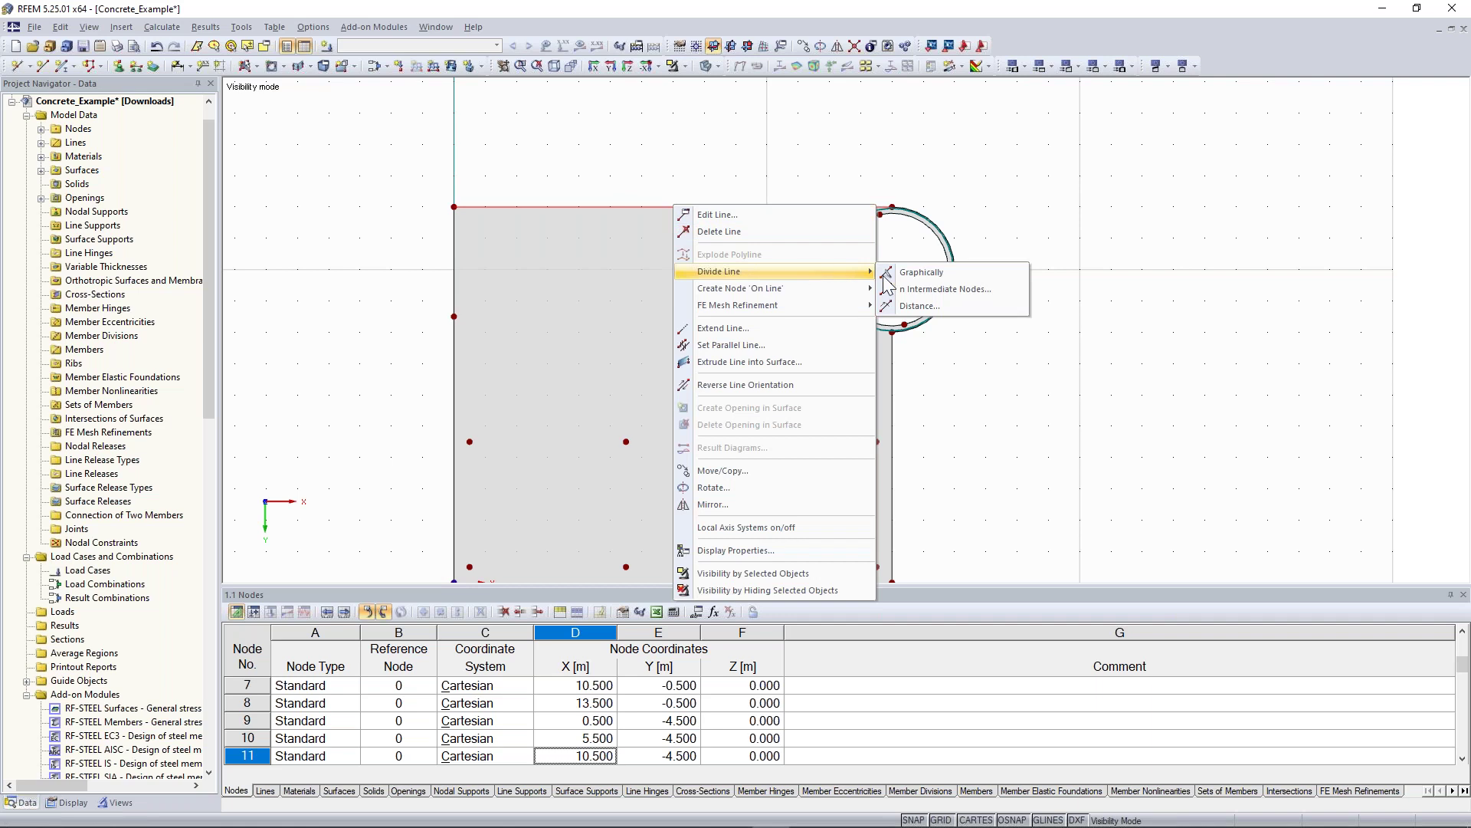
left_click(963, 312)
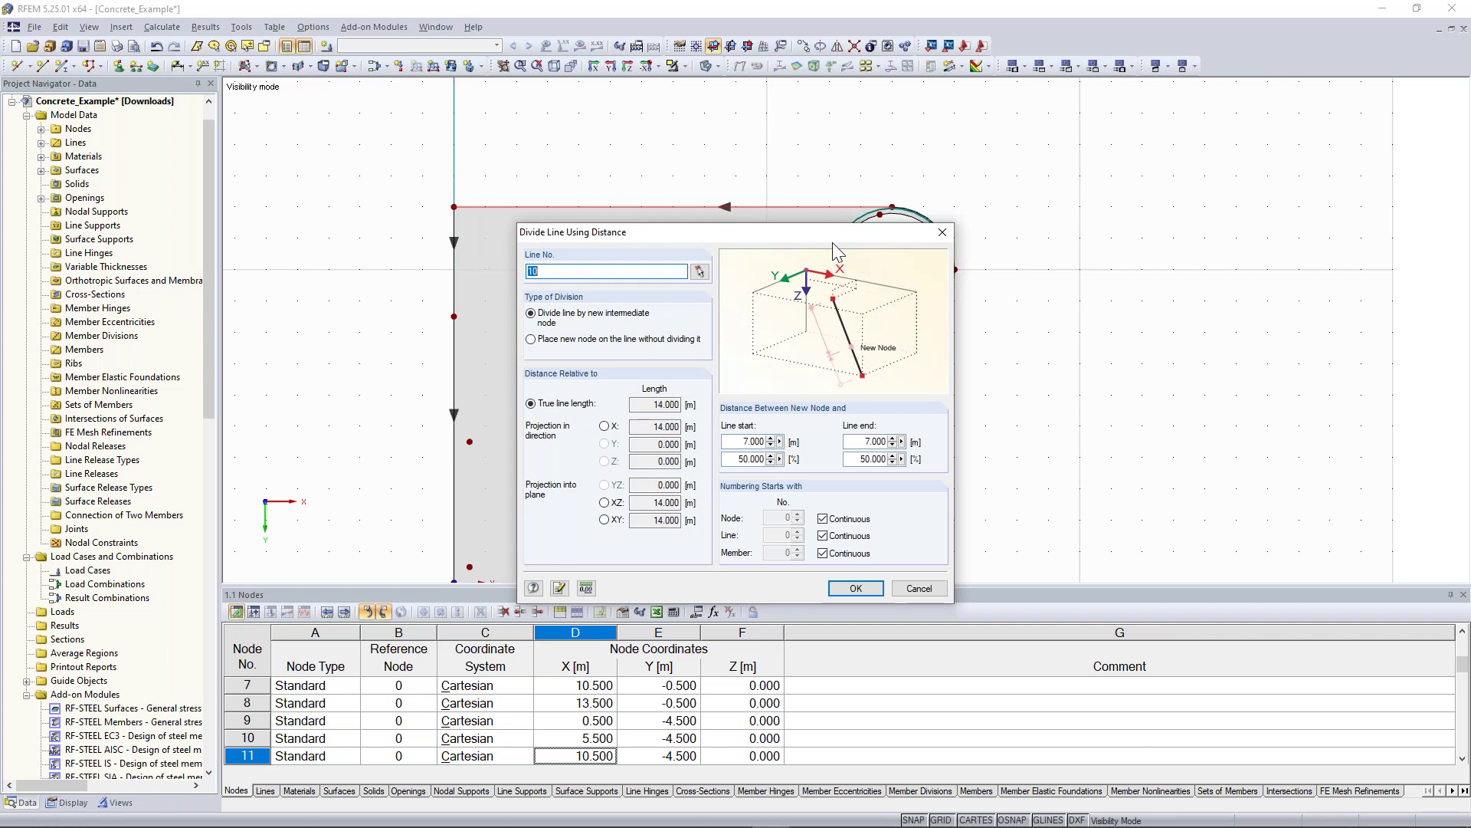
left_click_drag(832, 243, 1284, 176)
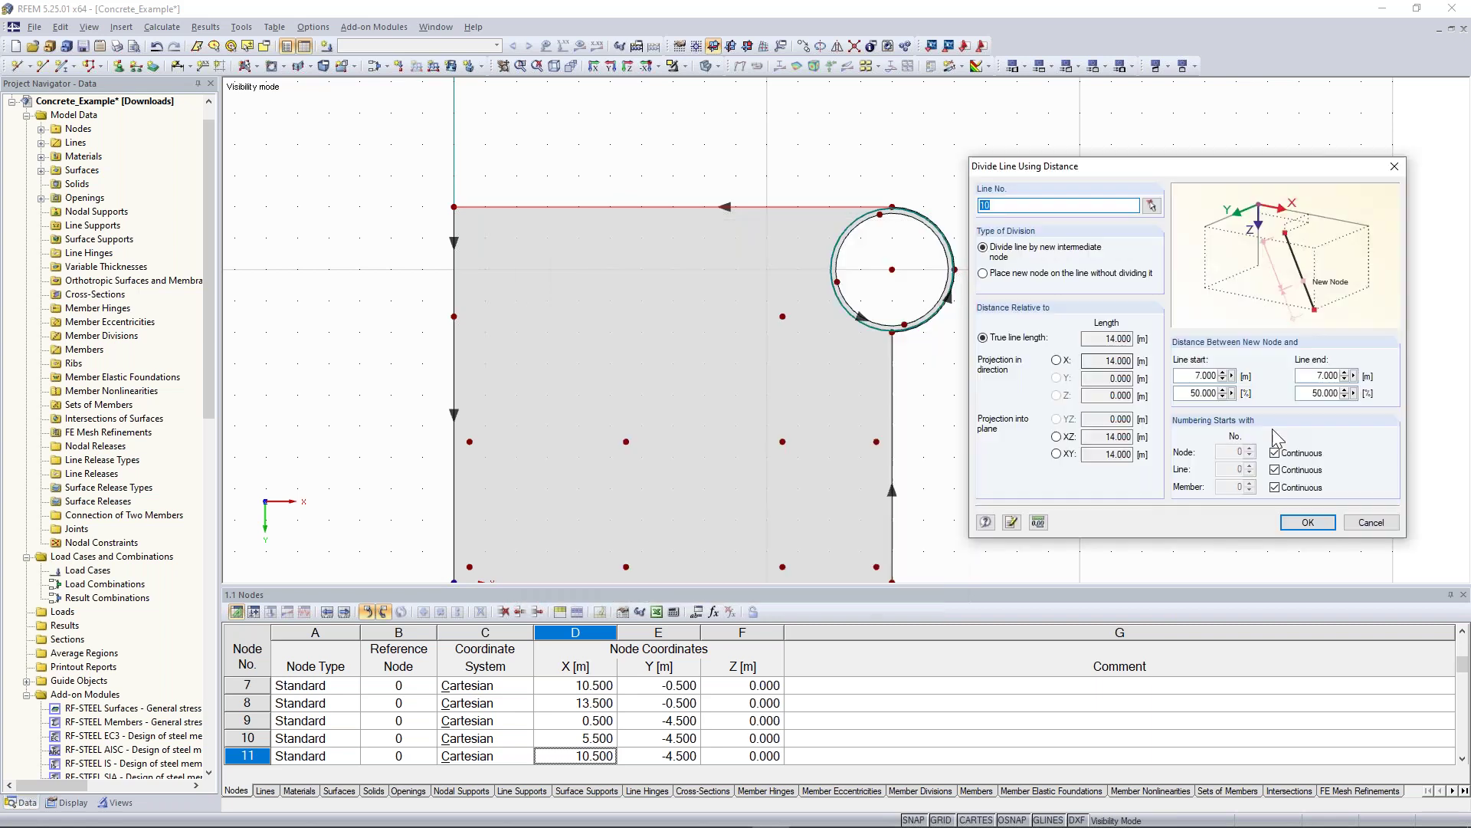
left_click(1207, 374)
type("3.5")
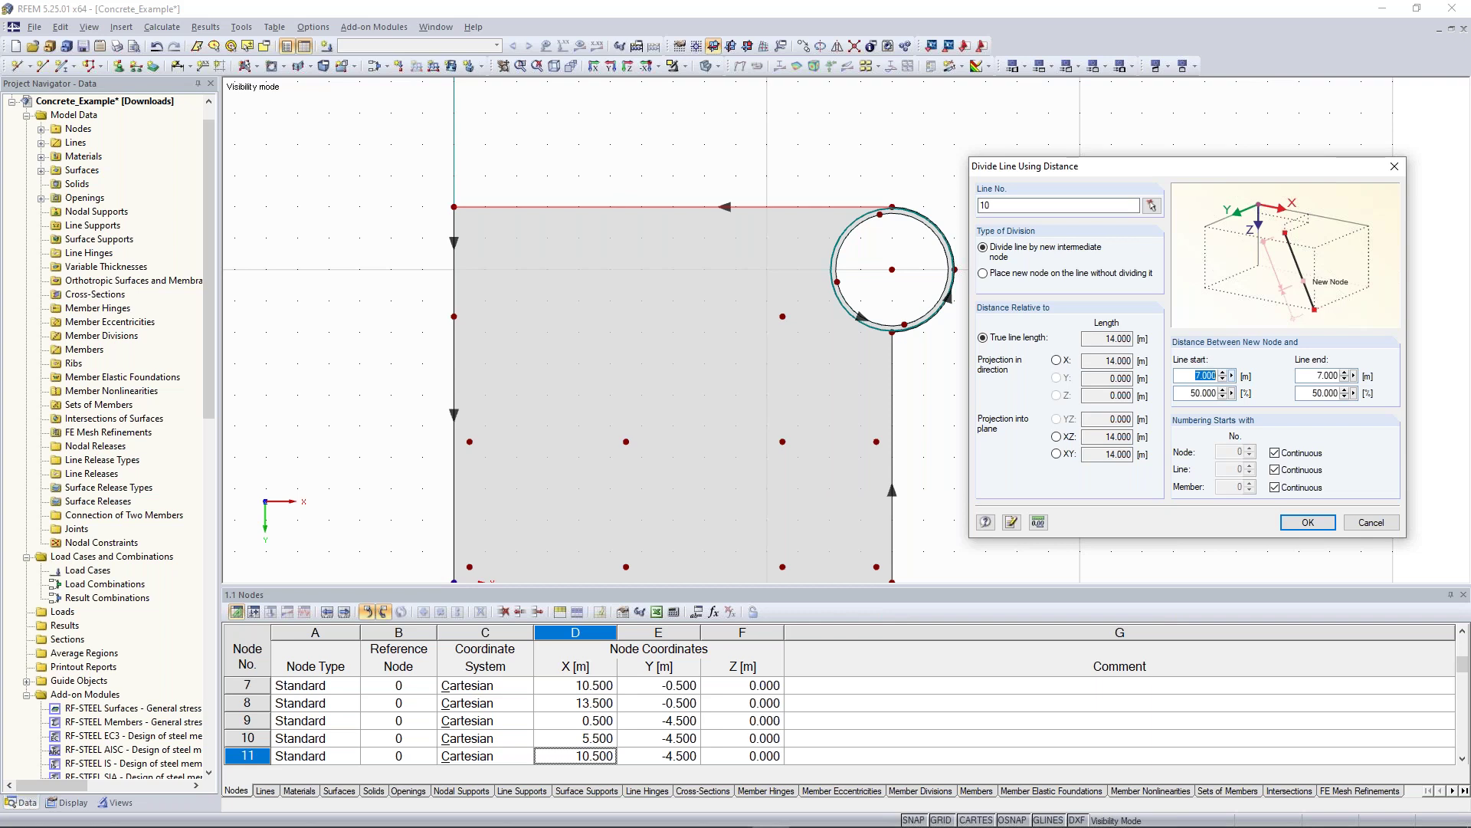
left_click(1309, 522)
- Divide the remaining 10.5 m segment of the rear edge with an intermediate node 5.5 m from its line start
left_click(582, 206)
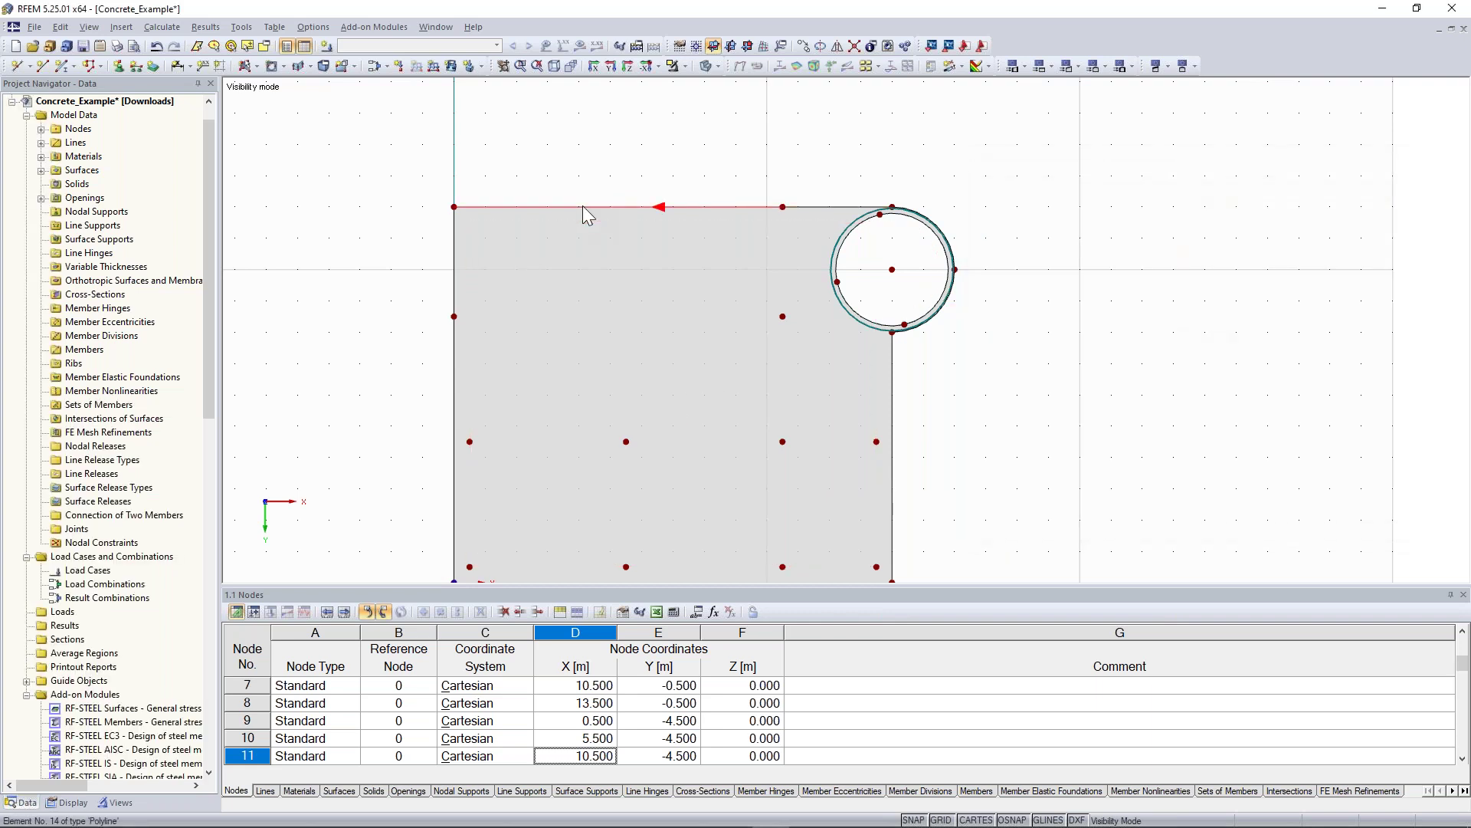
right_click(583, 206)
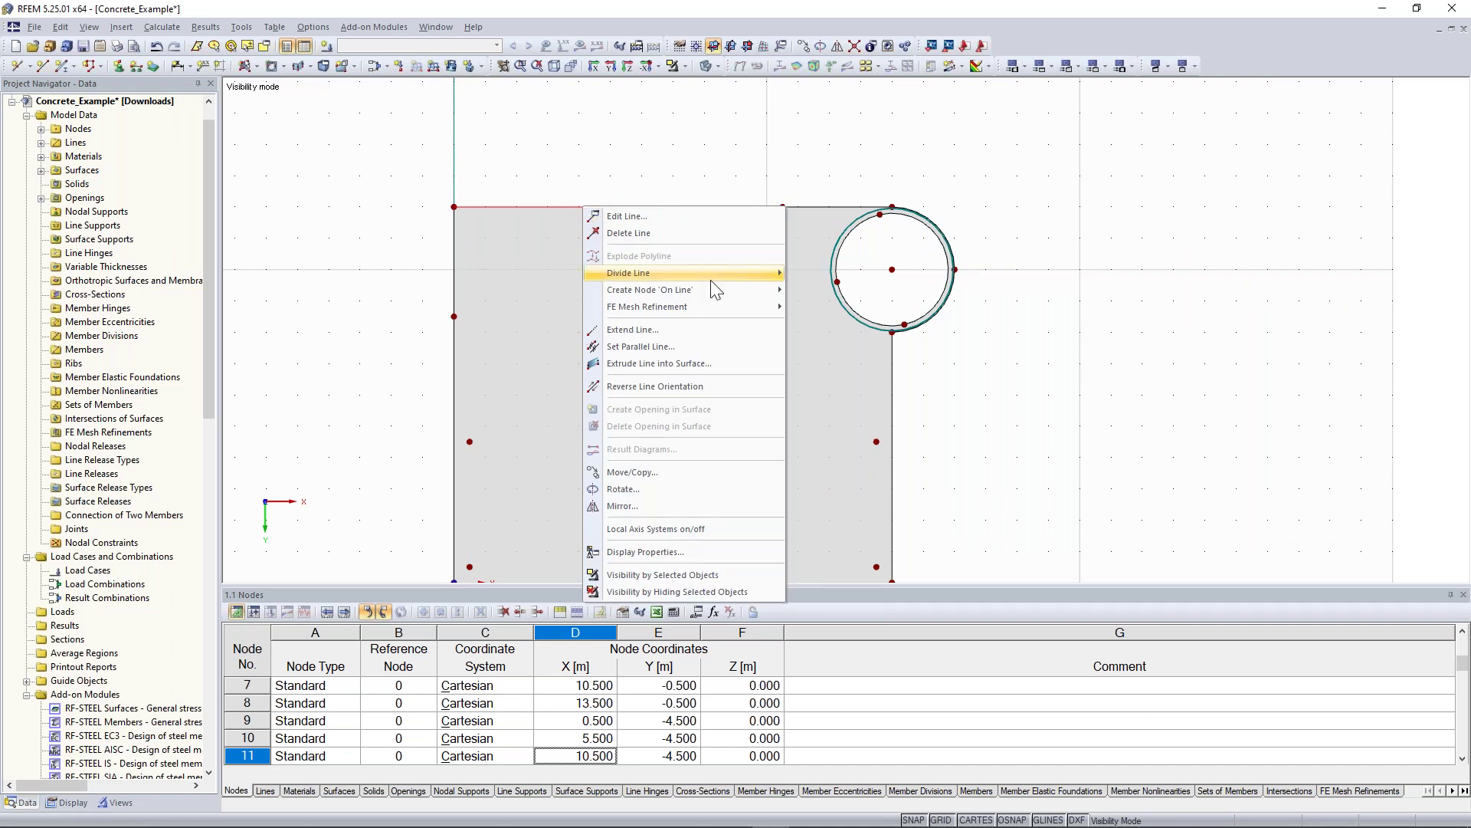
mouse_move(712, 274)
left_click(817, 290)
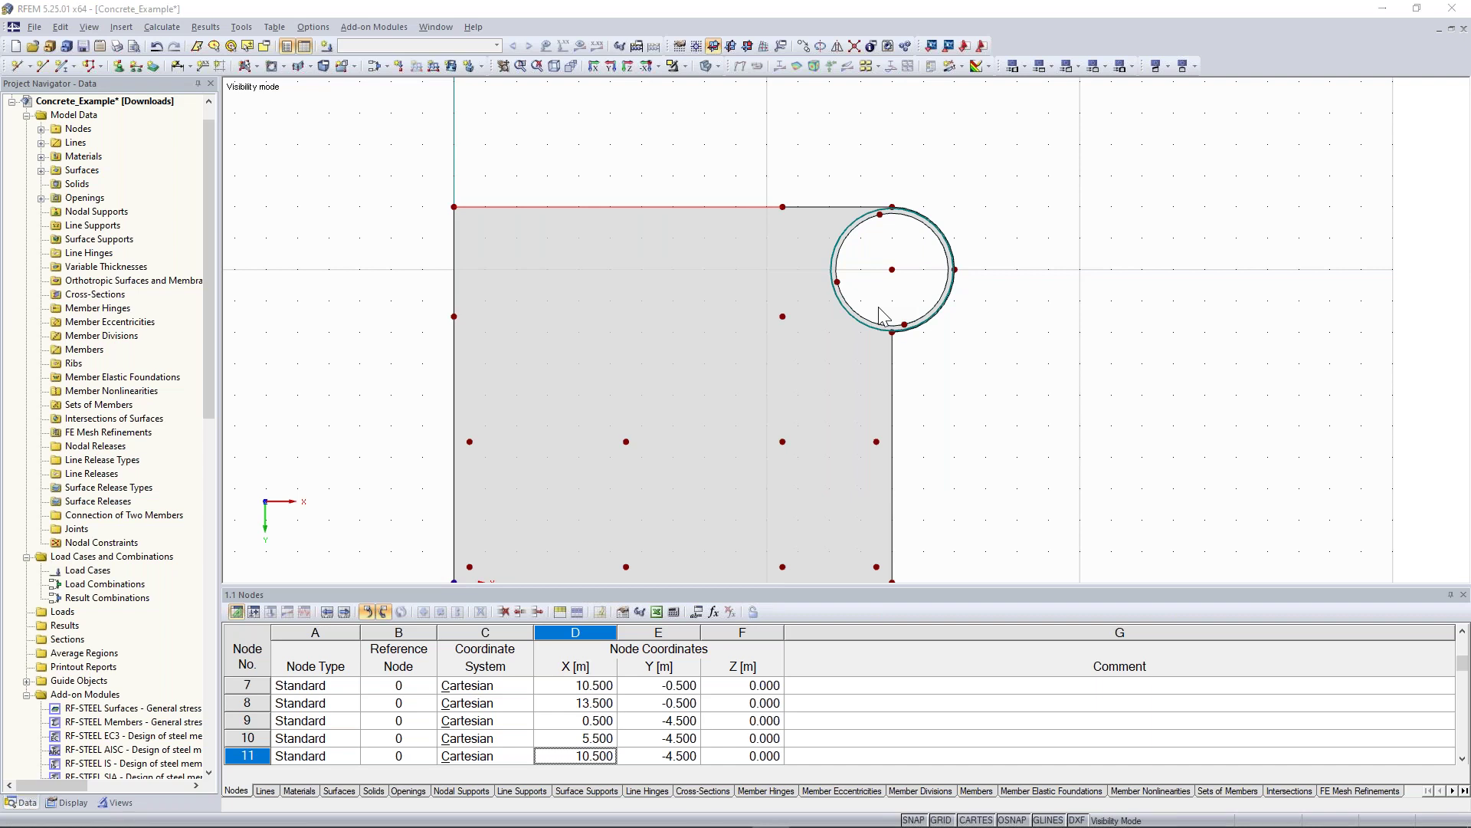
left_click(746, 441)
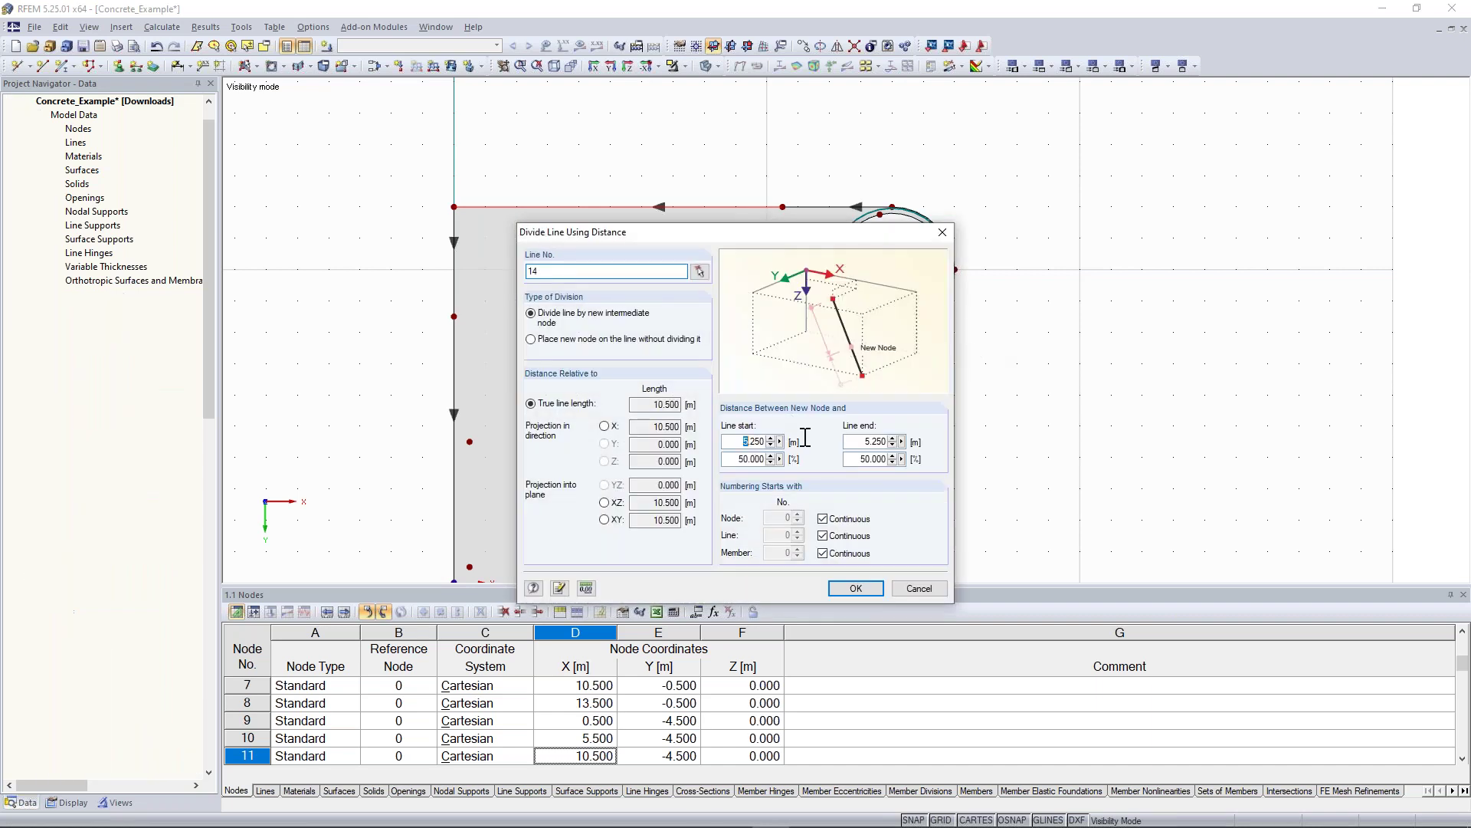
type("5.5")
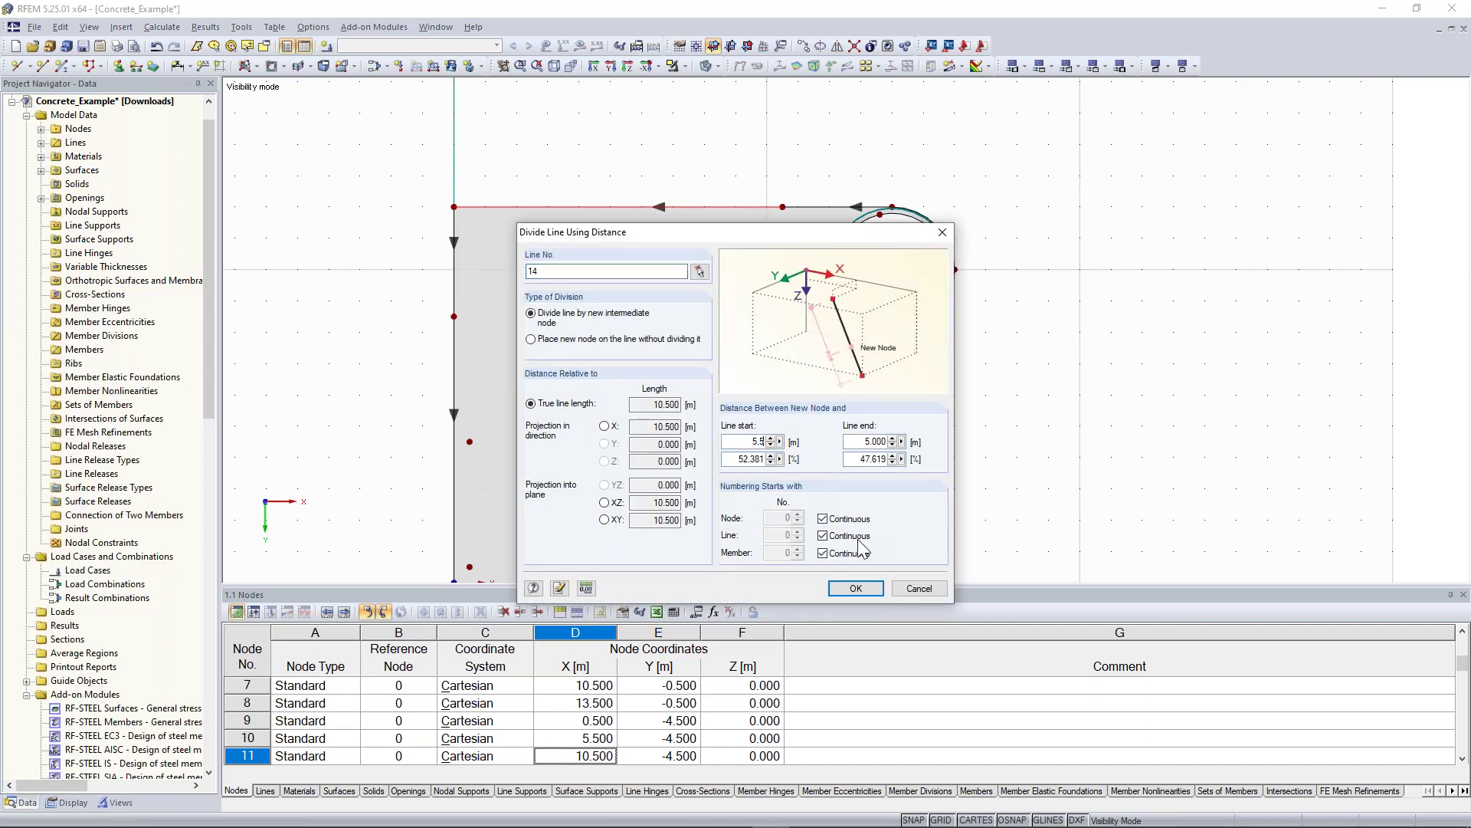
left_click(856, 588)
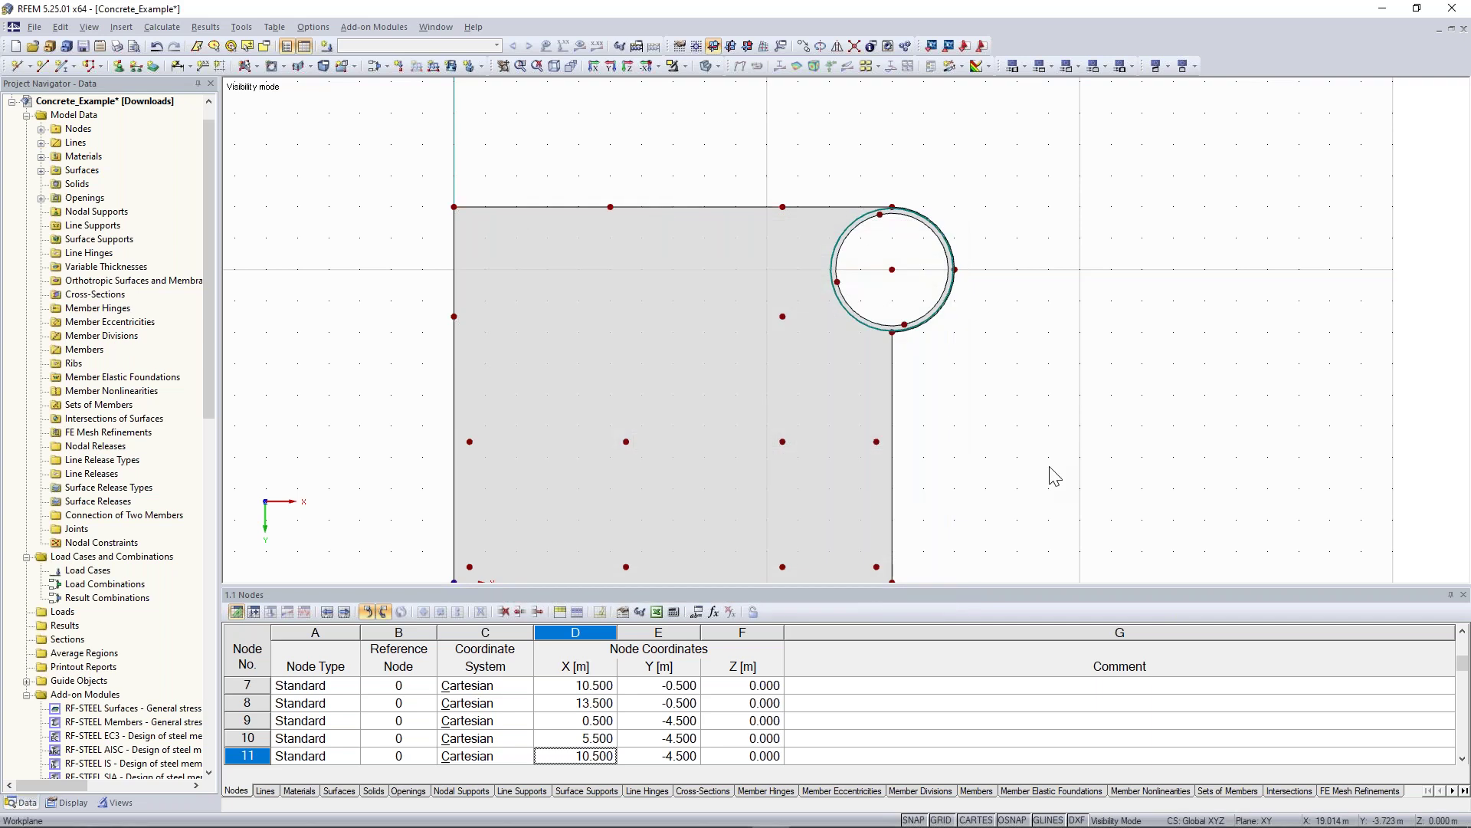
- Divide the slab's 8 m edge line below the circular opening with an intermediate node 2 m from the line end
scroll(1055, 476, "down", 1)
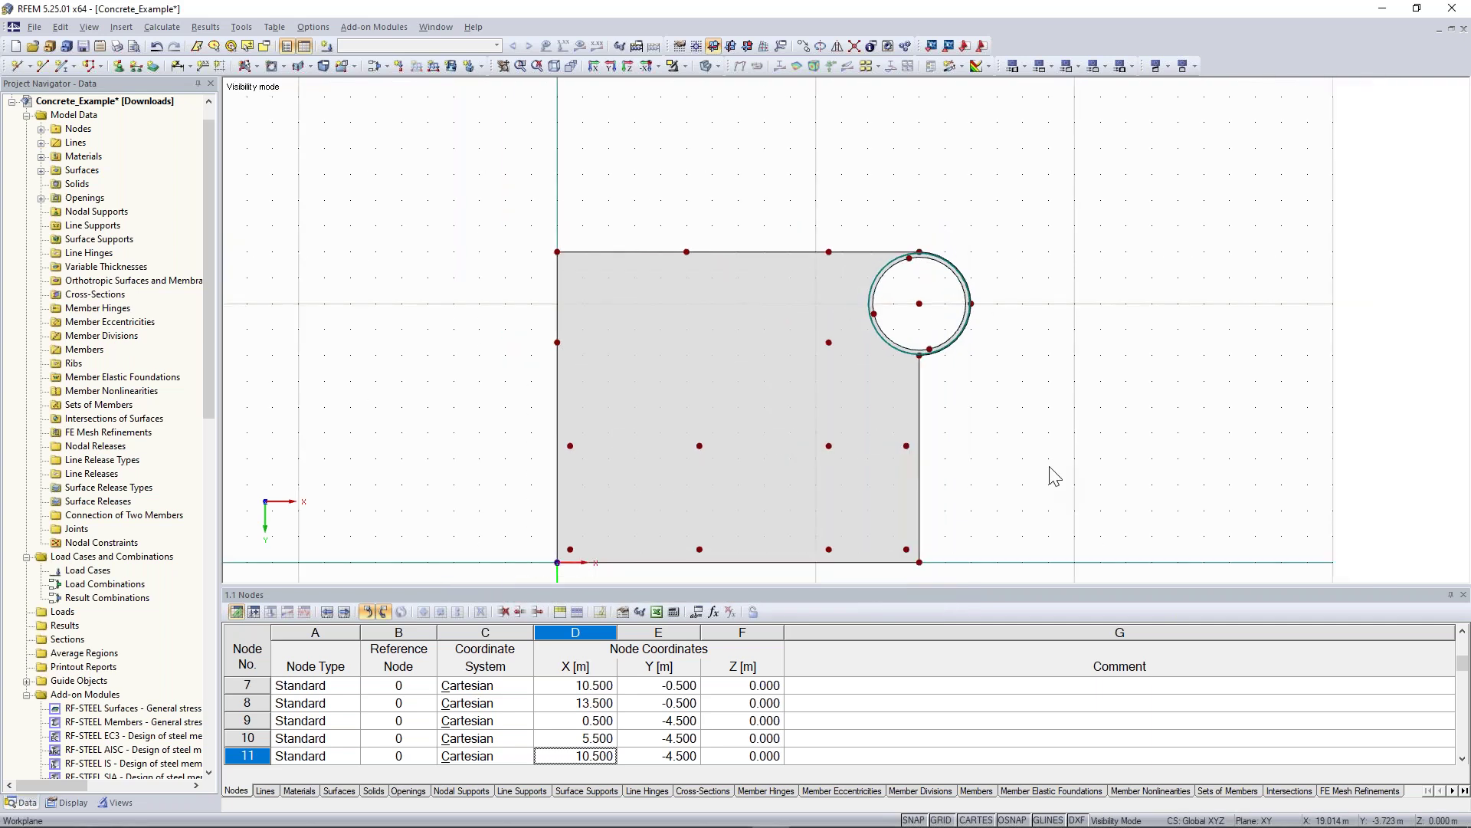
middle_click_drag(935, 398, 870, 335)
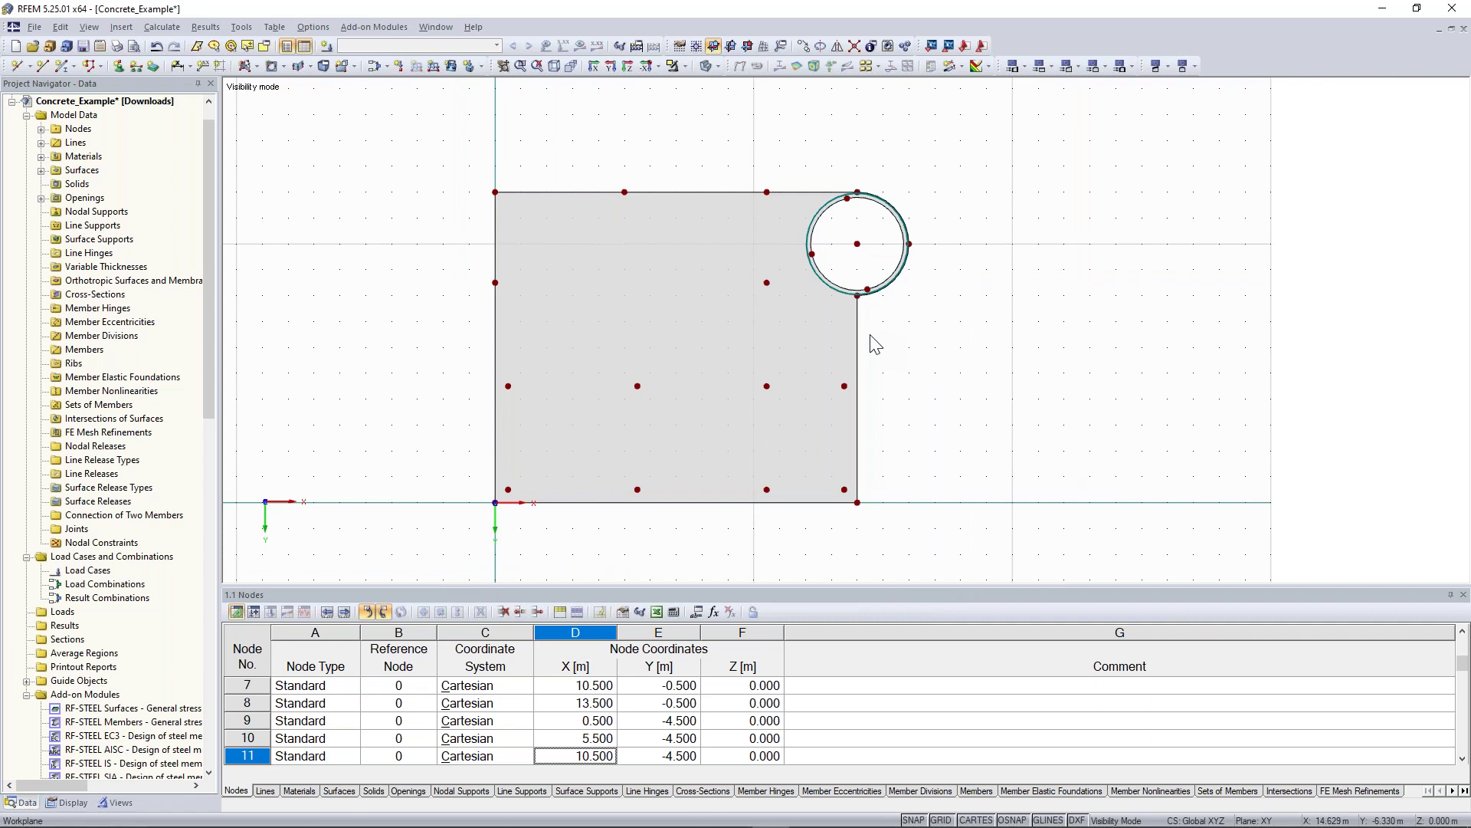
right_click(858, 328)
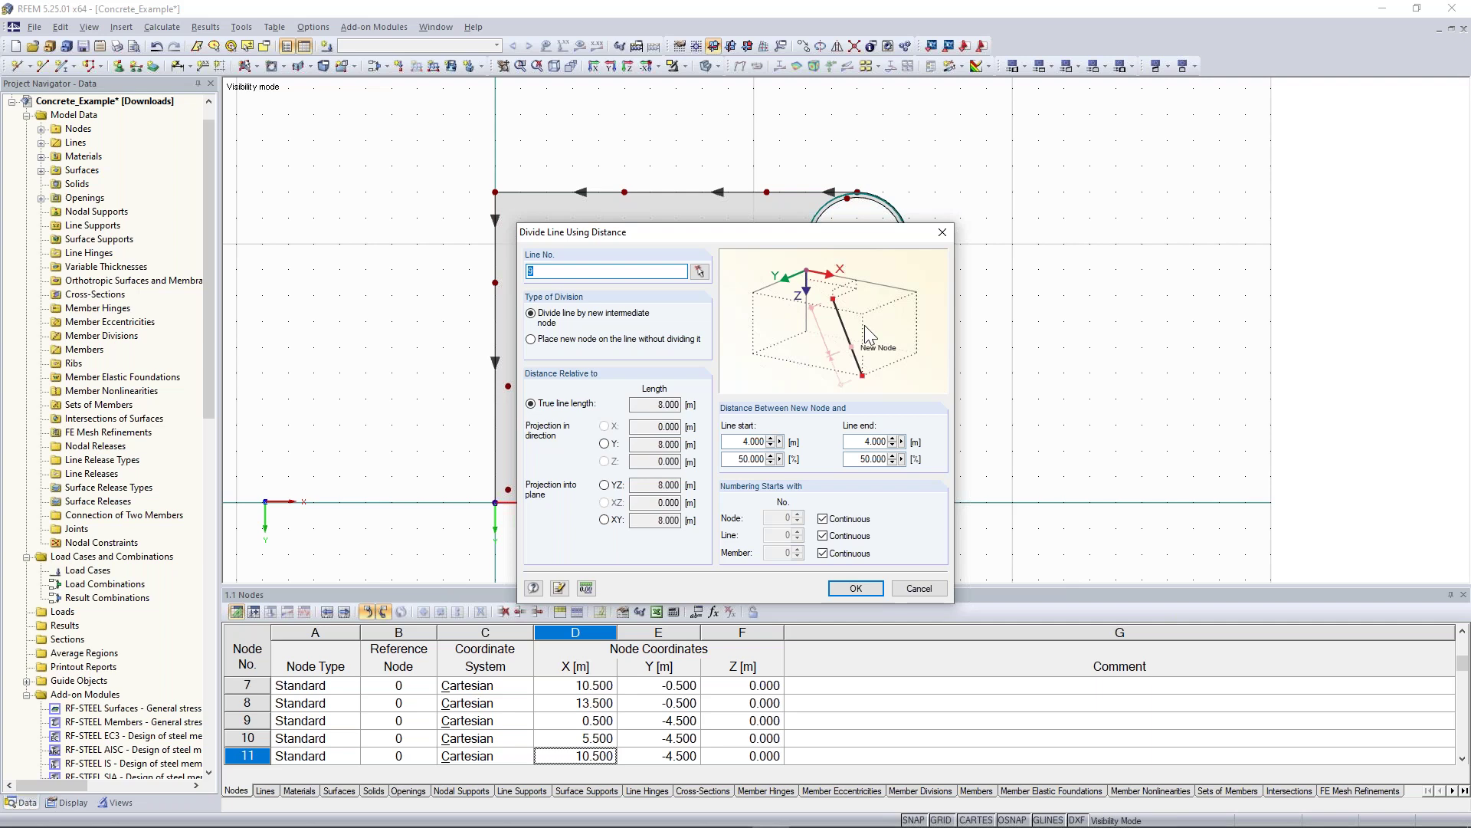
left_click_drag(836, 236, 543, 140)
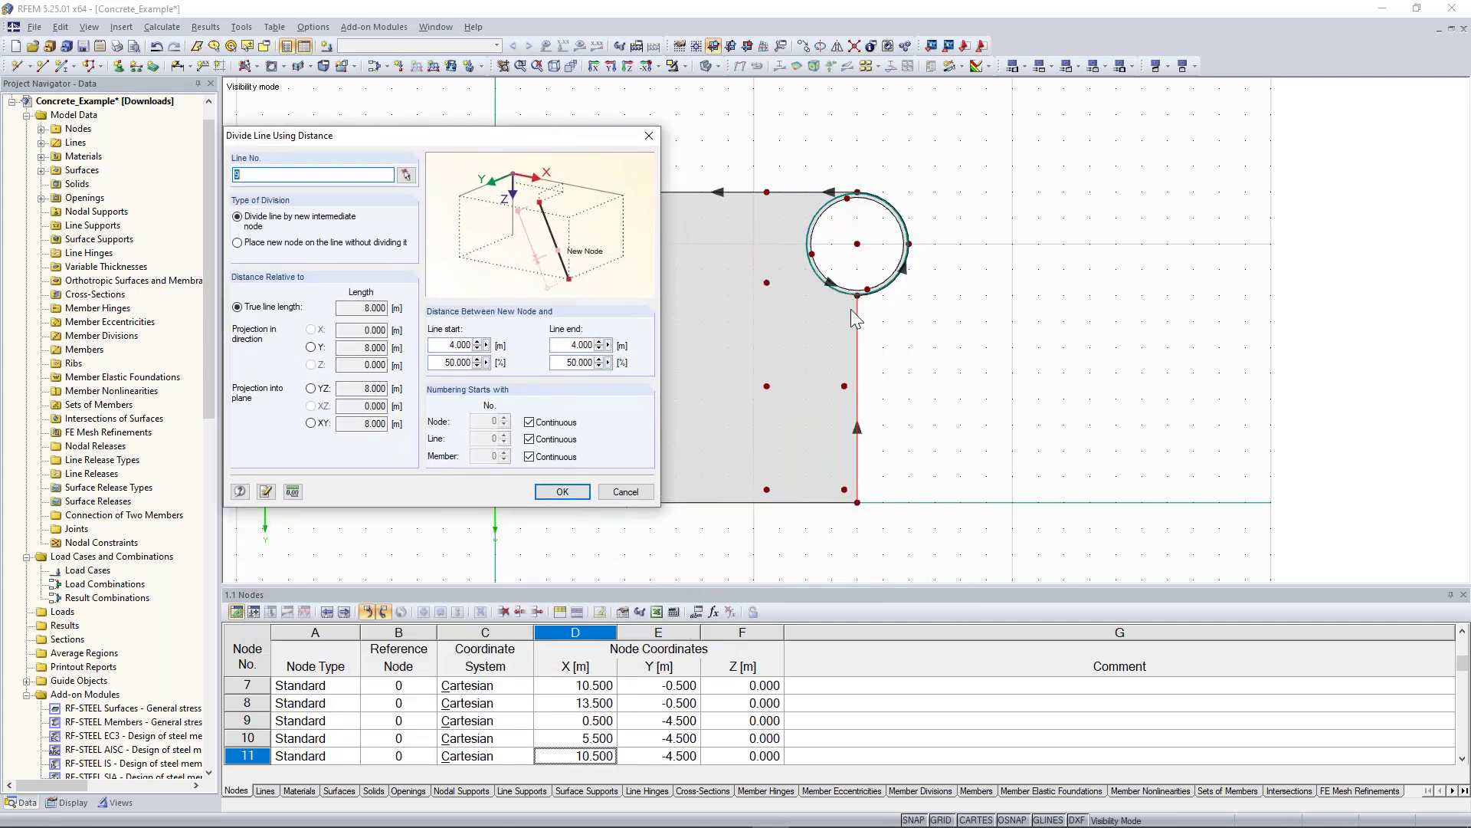
left_click(571, 345)
left_click(563, 491)
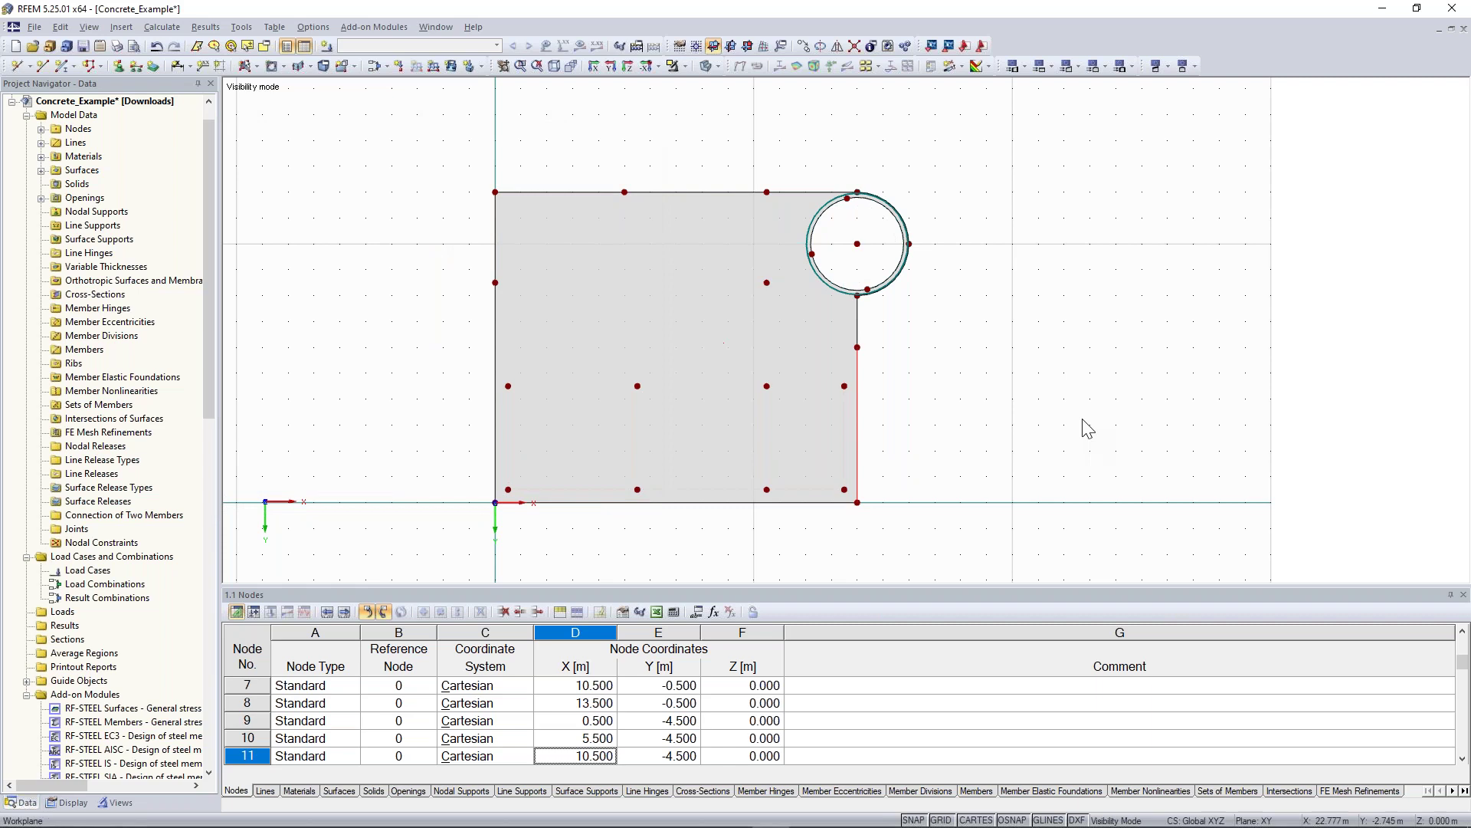
- Add linear dimensions outside the slab for every segment of its three divided edges, and return to the isometric view
scroll(328, 134, "down", 1)
middle_click_drag(328, 134, 356, 160)
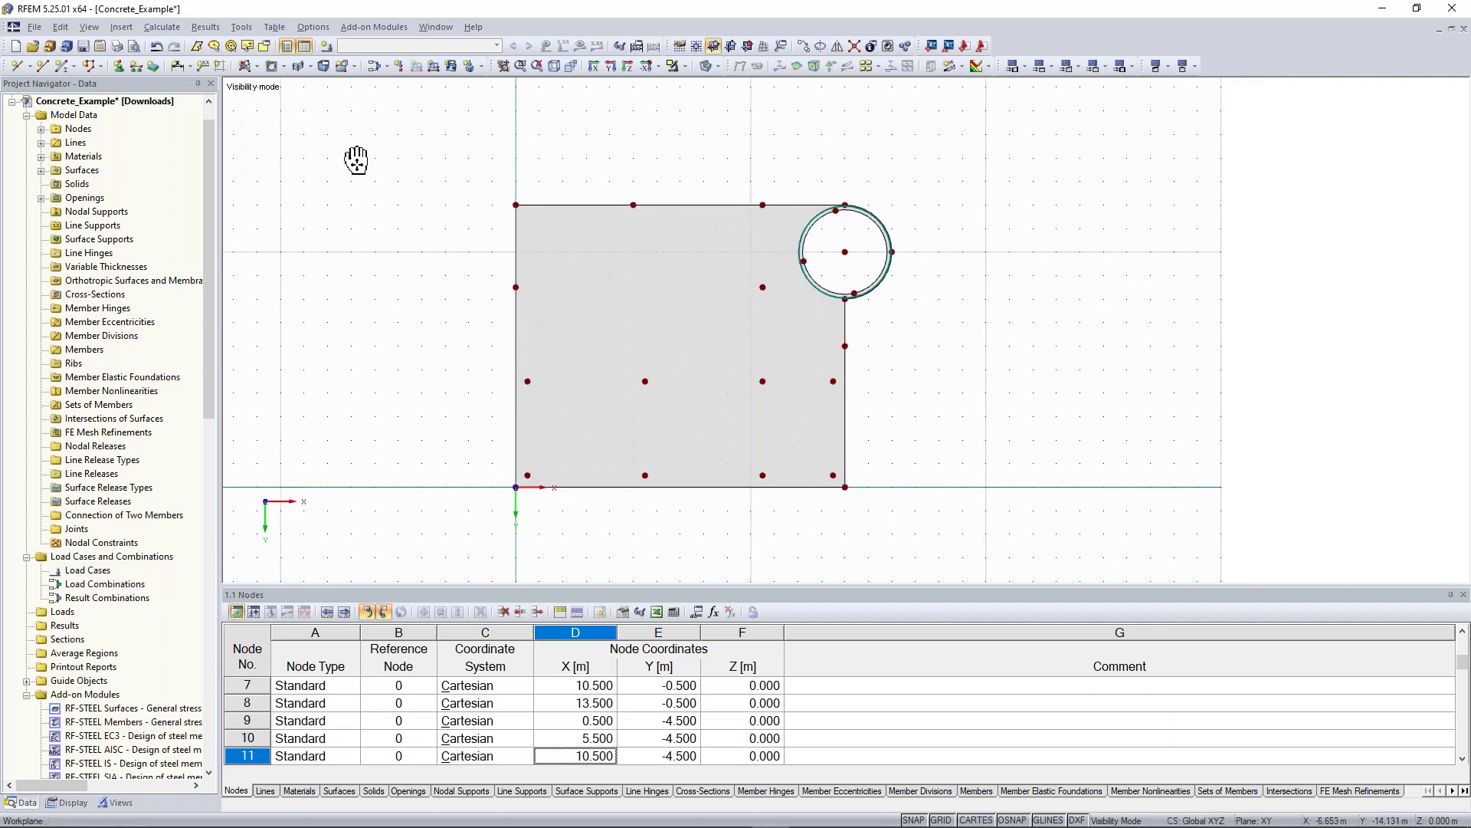
middle_click_drag(357, 160, 356, 161)
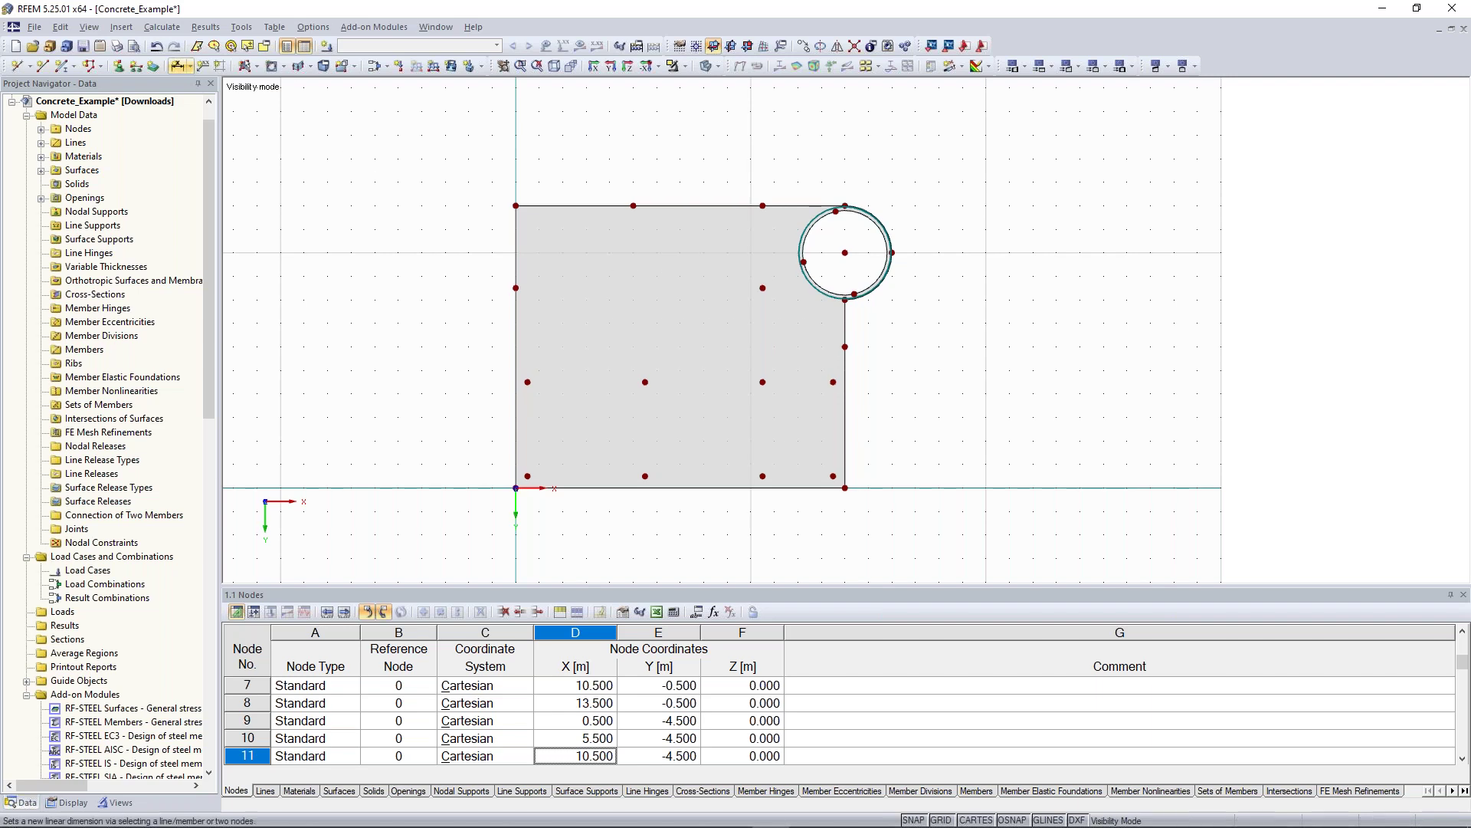
left_click(181, 67)
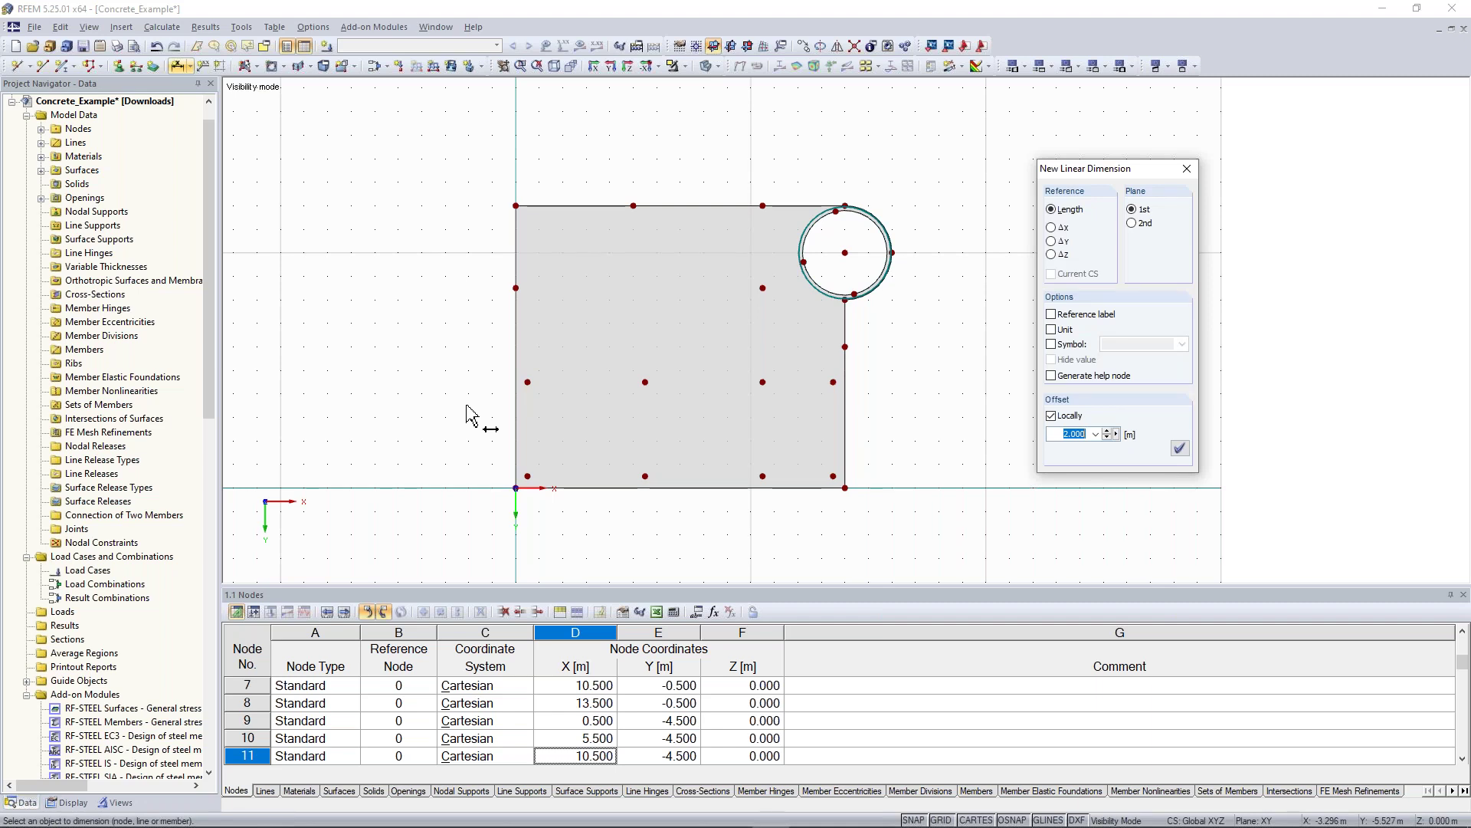
left_click(429, 414)
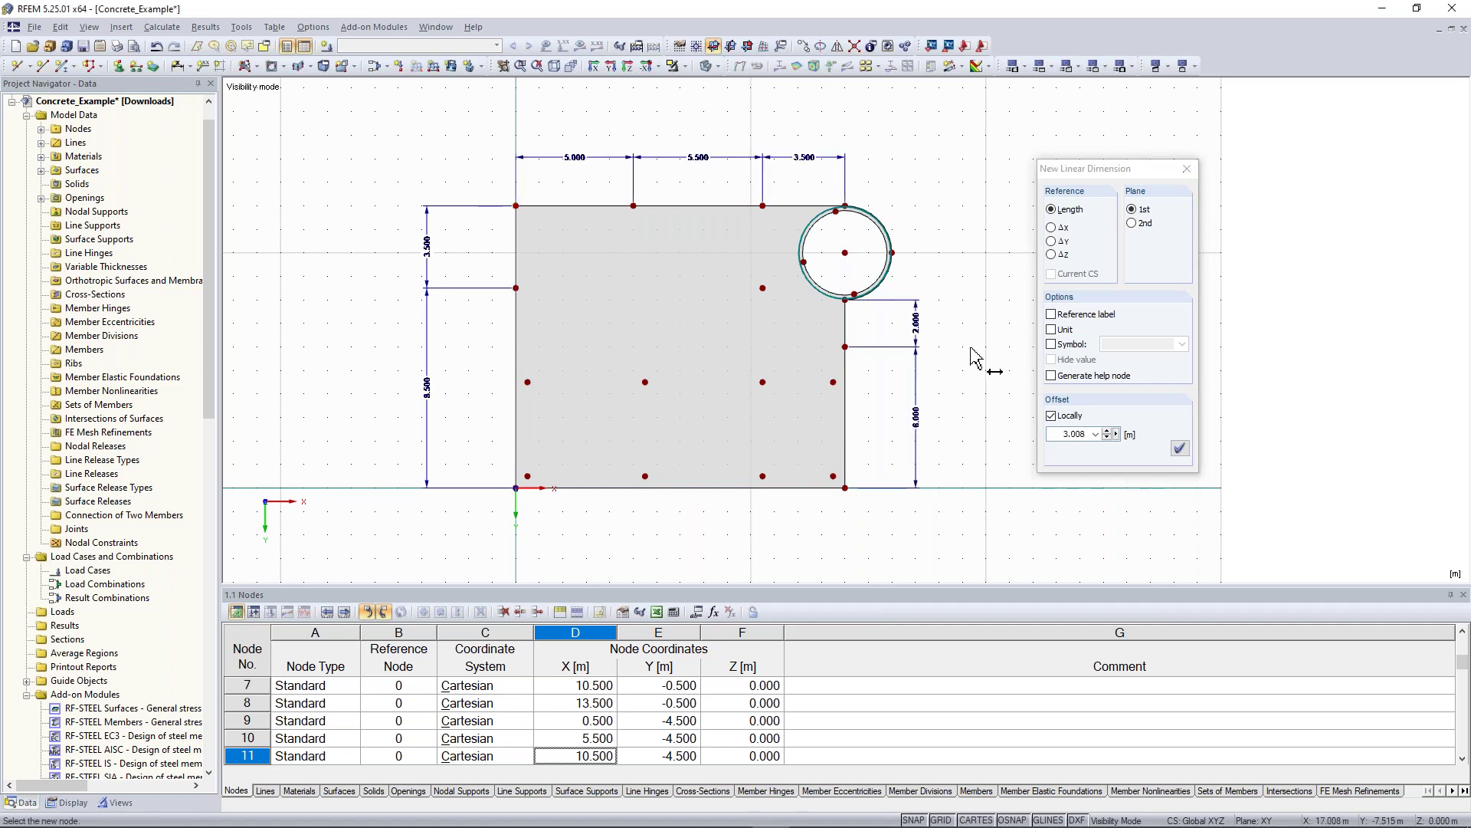
key("Escape")
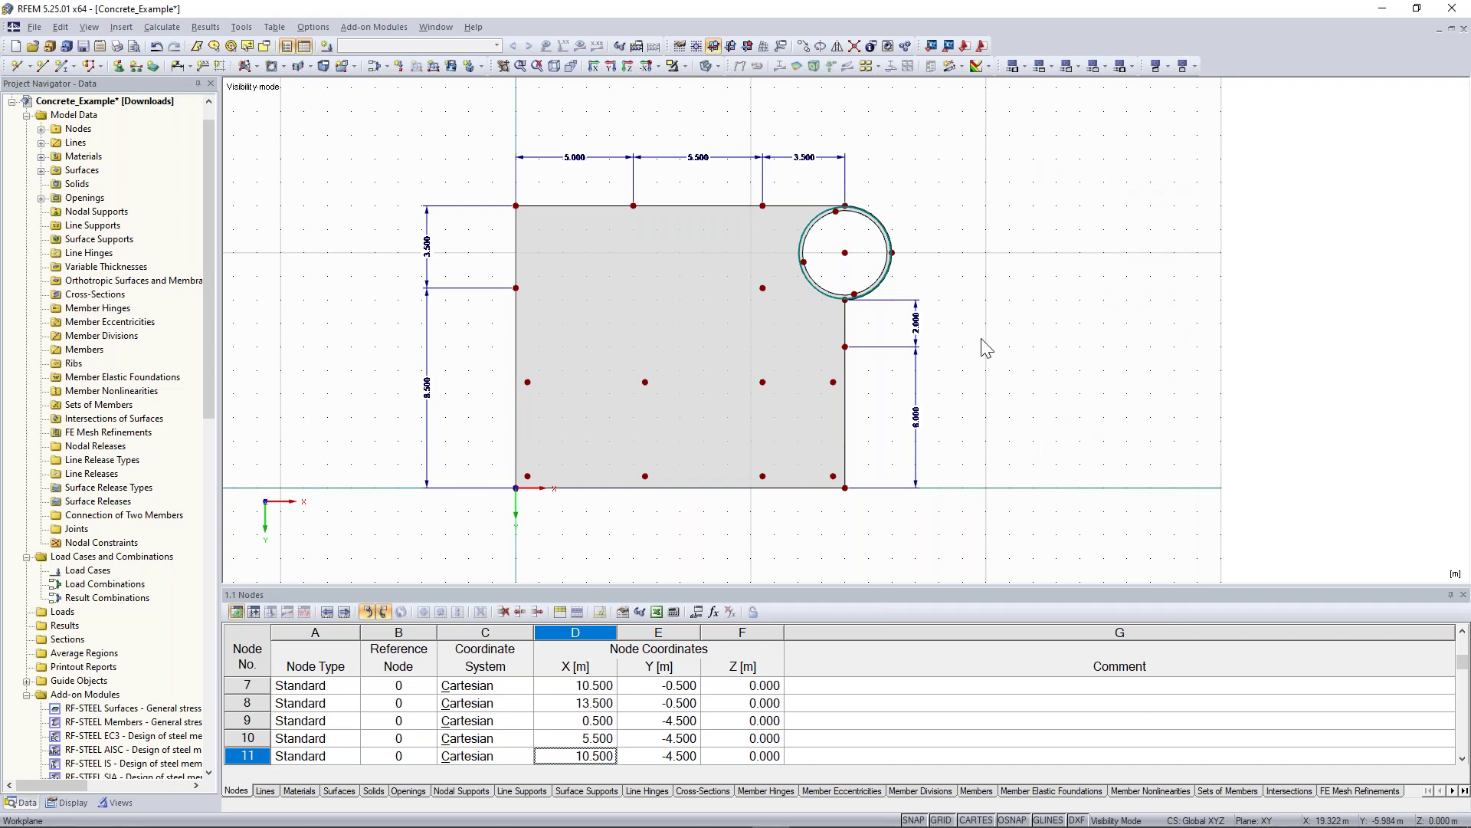
key("F7")
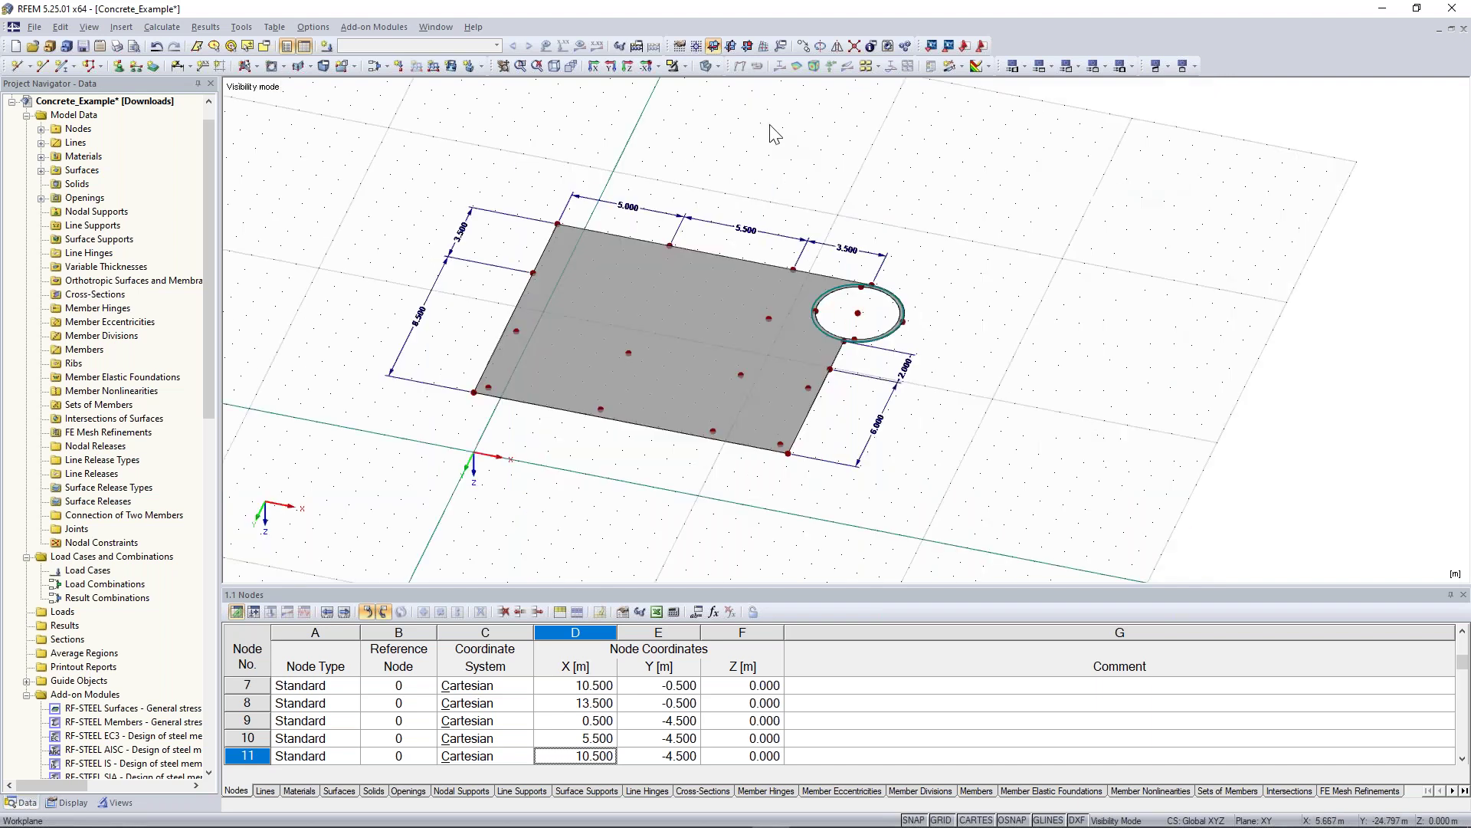
- Cancel visibility mode to display both slabs, and view the model from the 3.5 m and 8.5 m edge segments
left_click(685, 67)
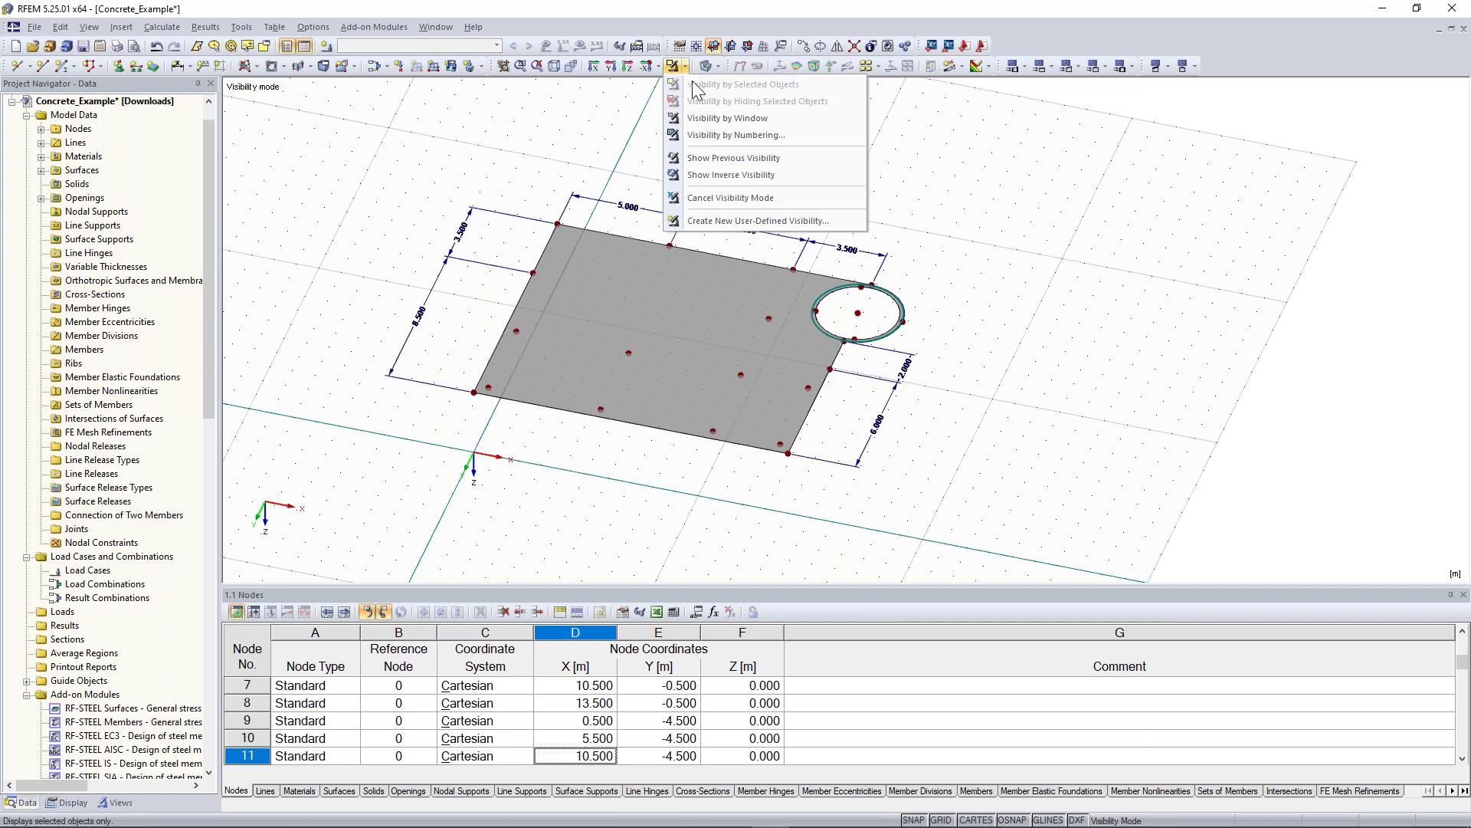
left_click(744, 197)
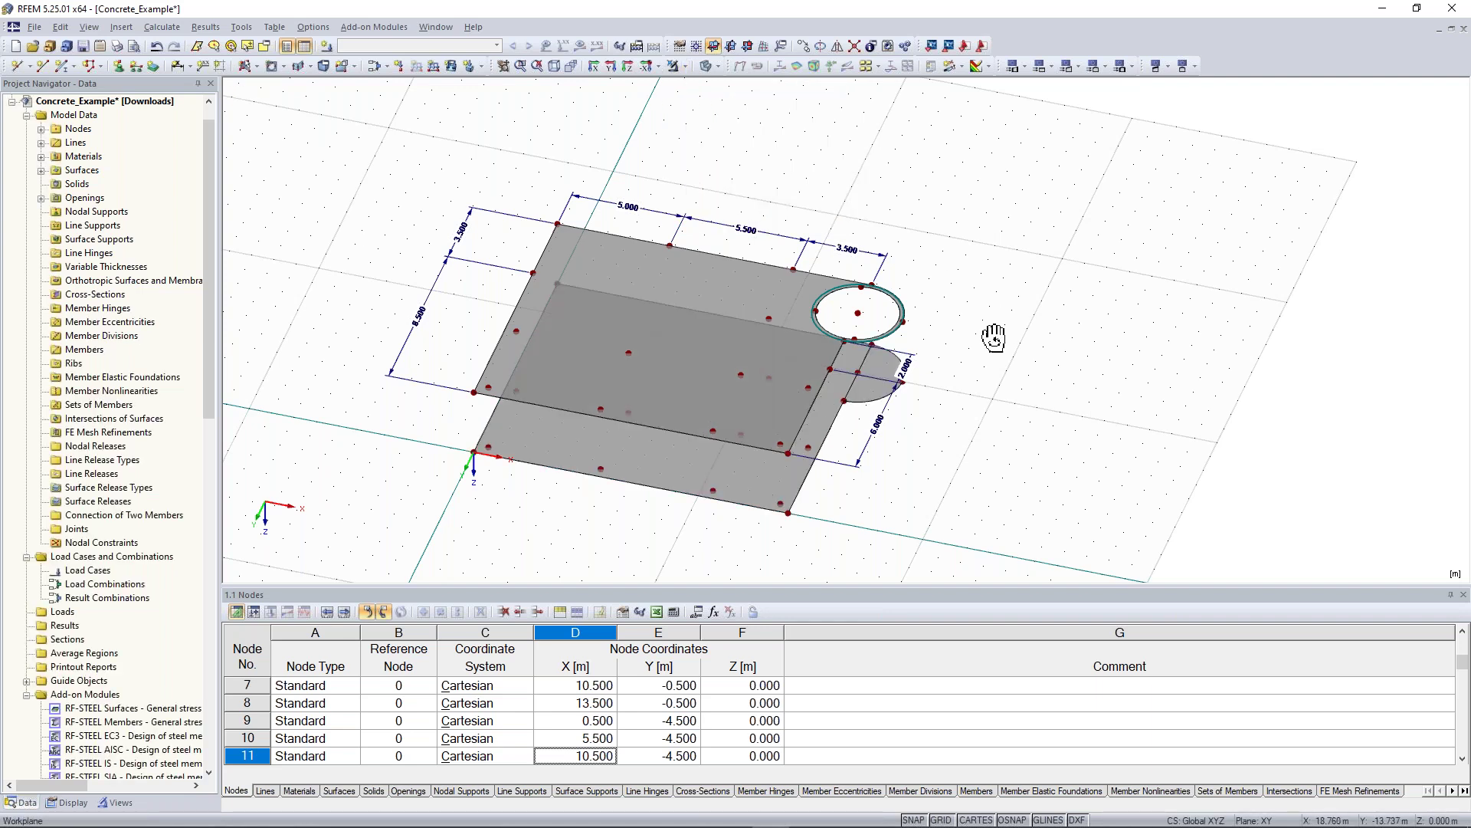
middle_click_drag(1042, 267, 1044, 374, "ctrl")
middle_click_drag(368, 446, 583, 490, "ctrl")
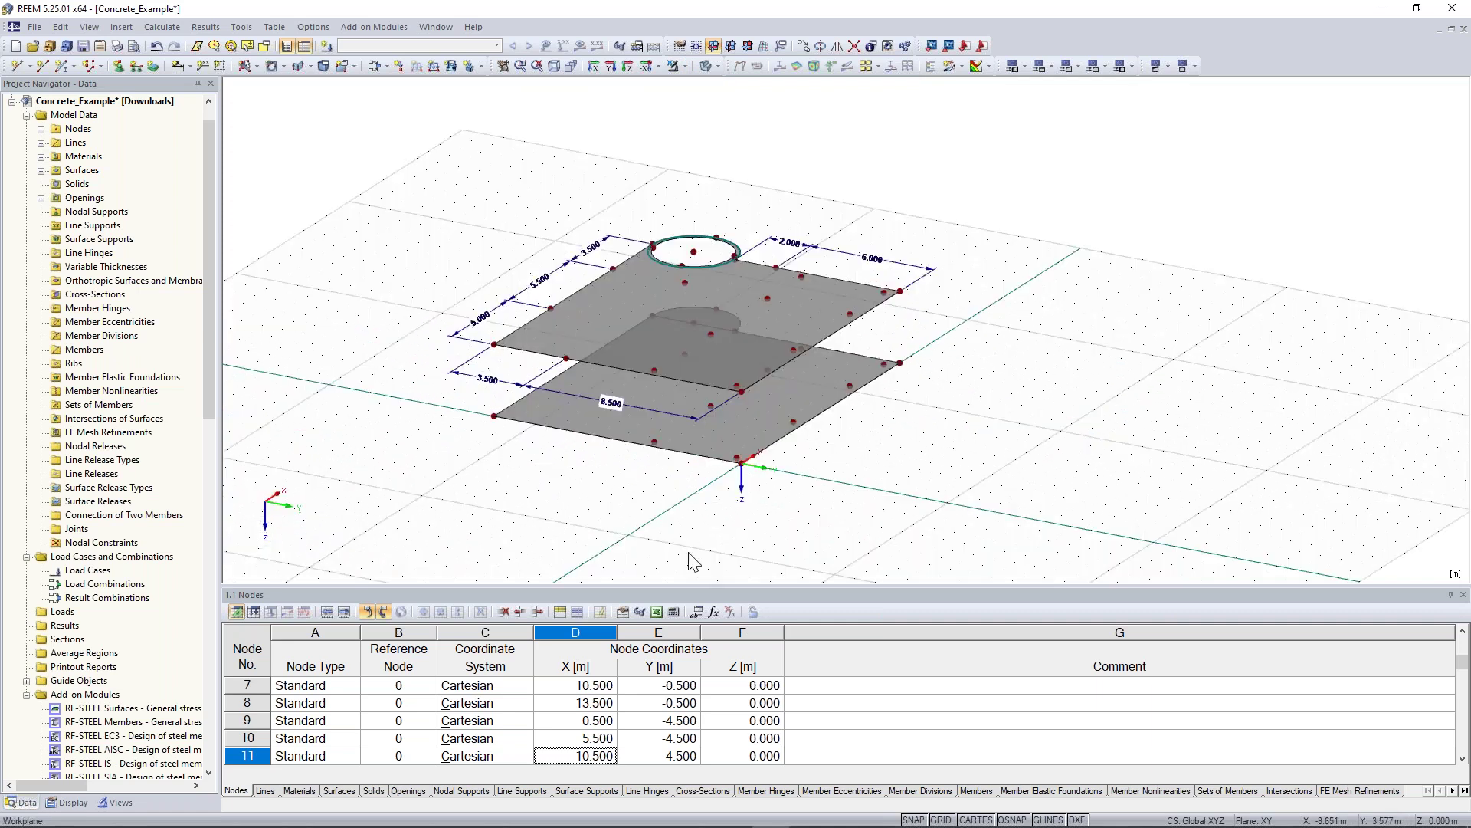
middle_click_drag(694, 562, 576, 473, "ctrl")
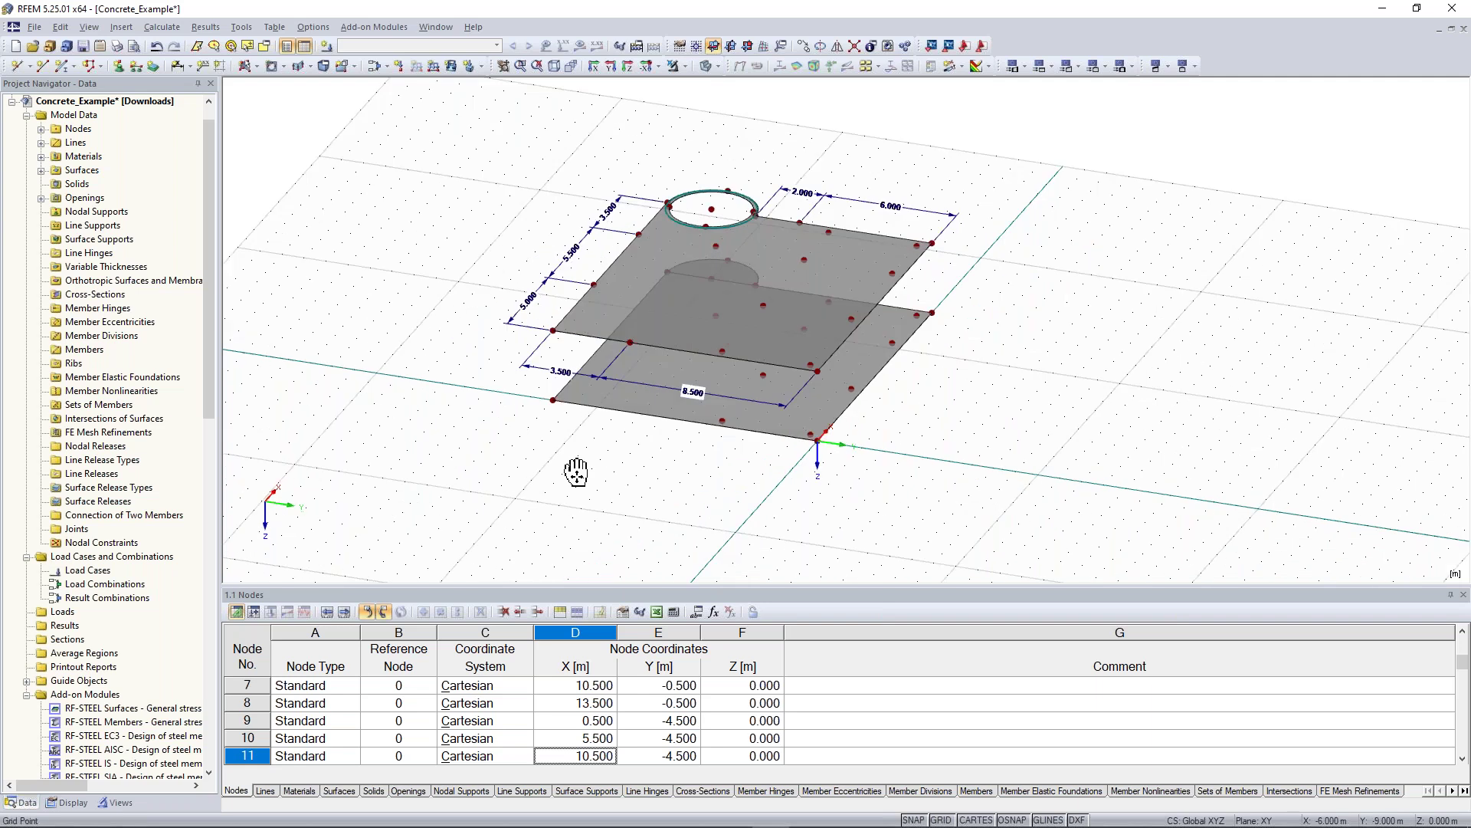
middle_click_drag(576, 473, 535, 445, "ctrl")
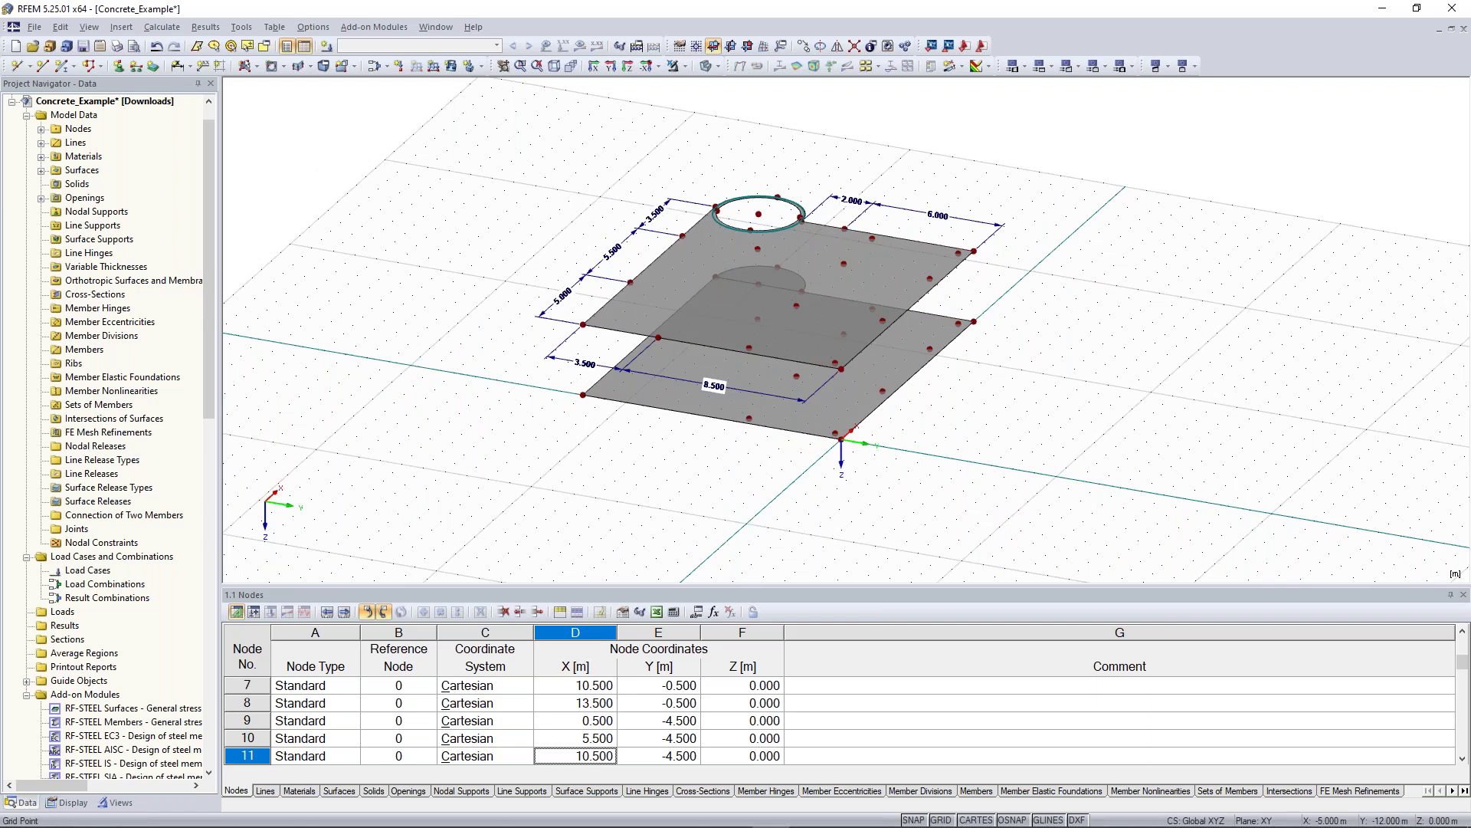
scroll(600, 403, "up", 2)
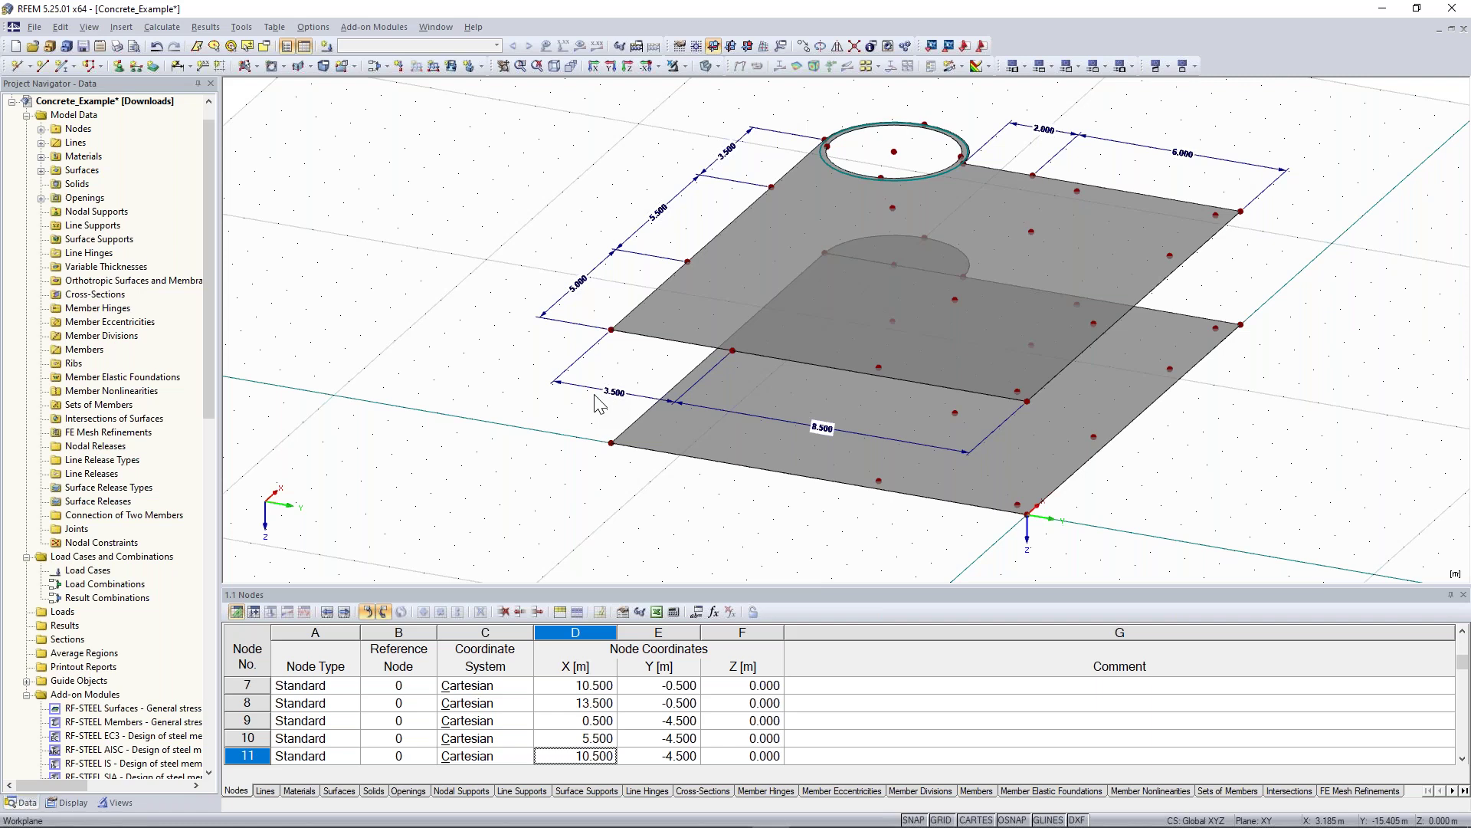
- Draw a vertical line joining the lower and upper slab corners at the outer end of the 3.5 m segment beside the 8.5 m one
left_click(42, 67)
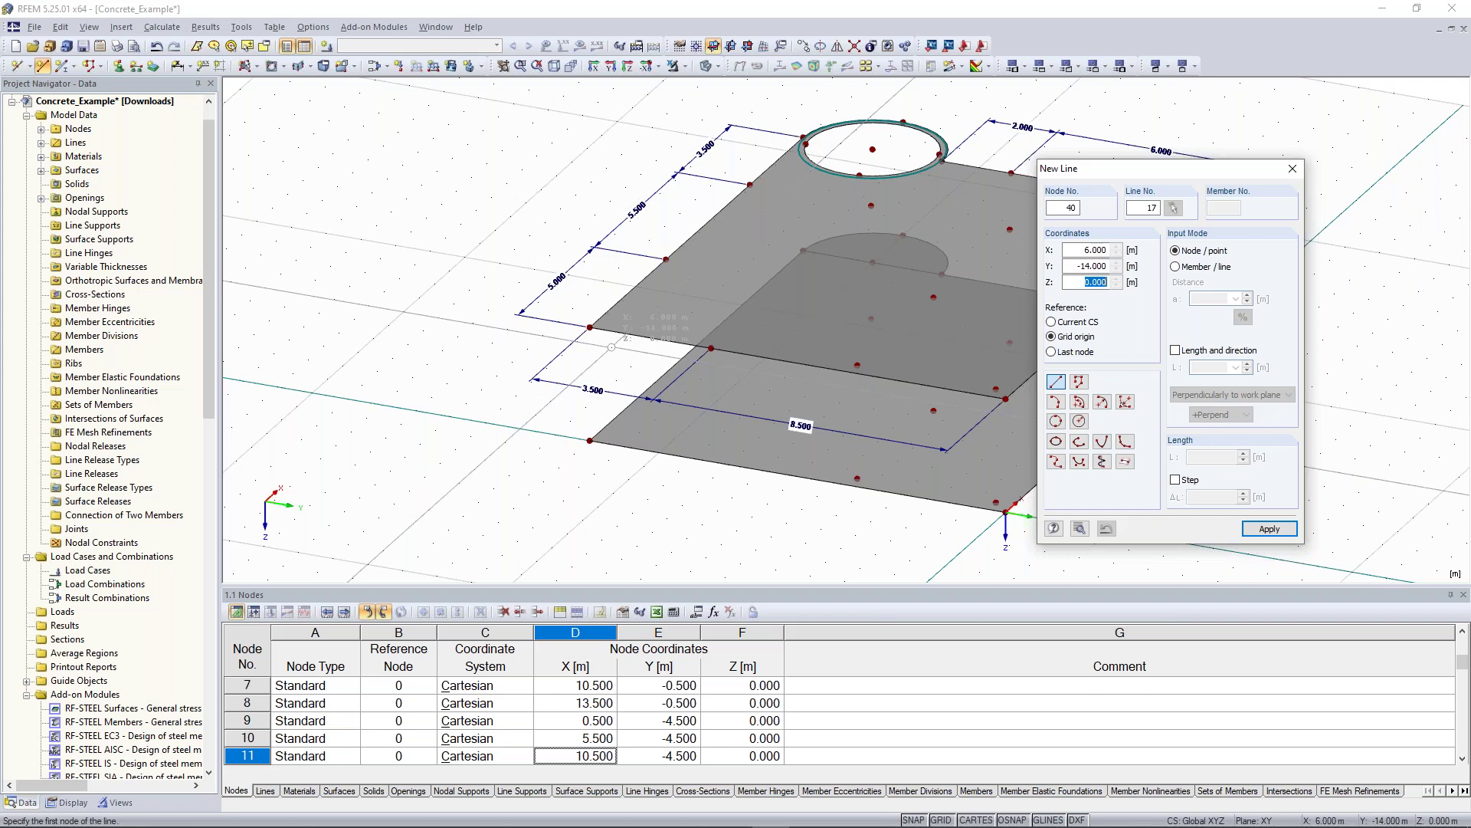
key("Escape")
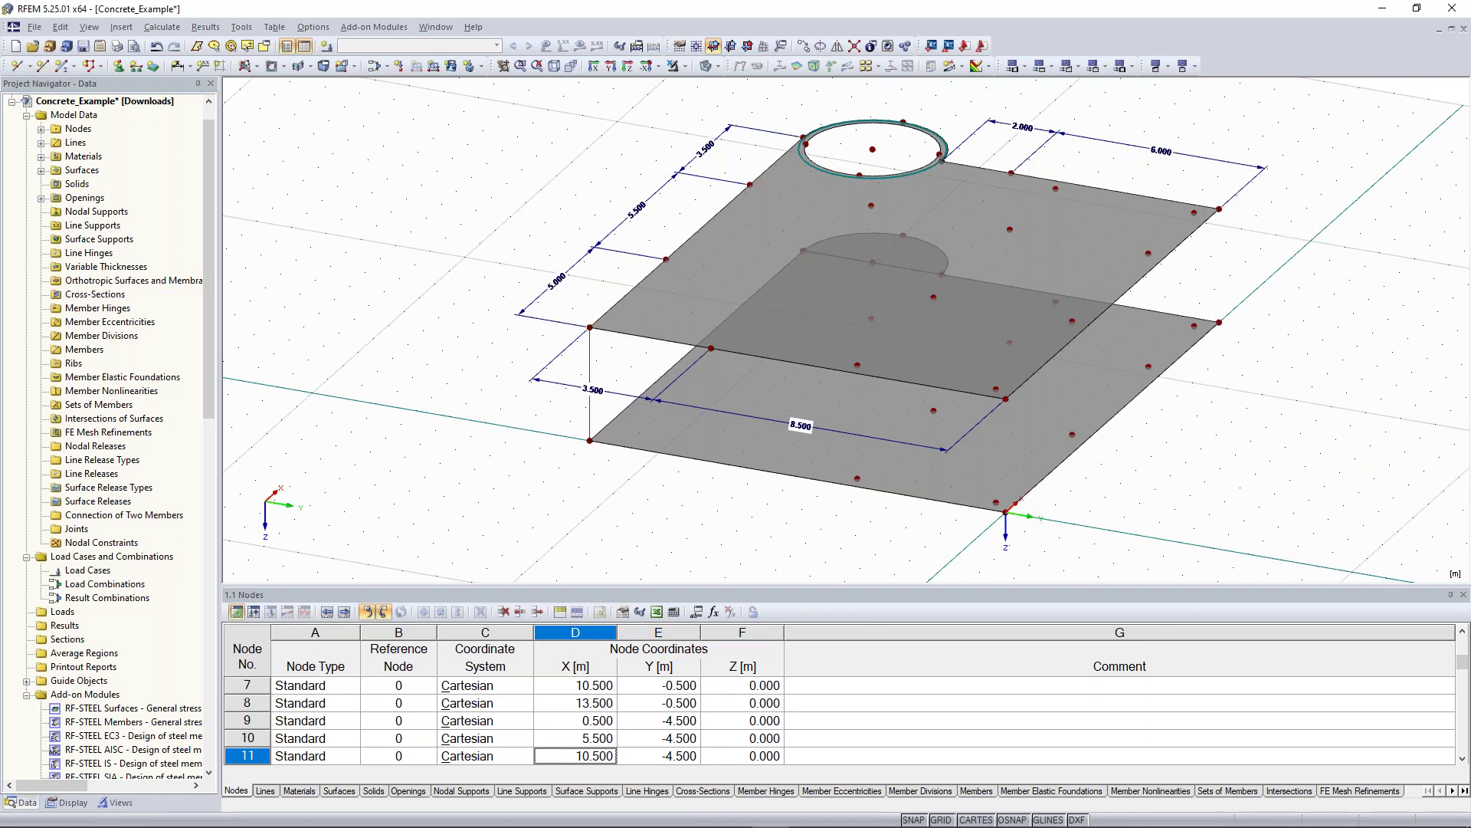
scroll(395, 383, "down", 1)
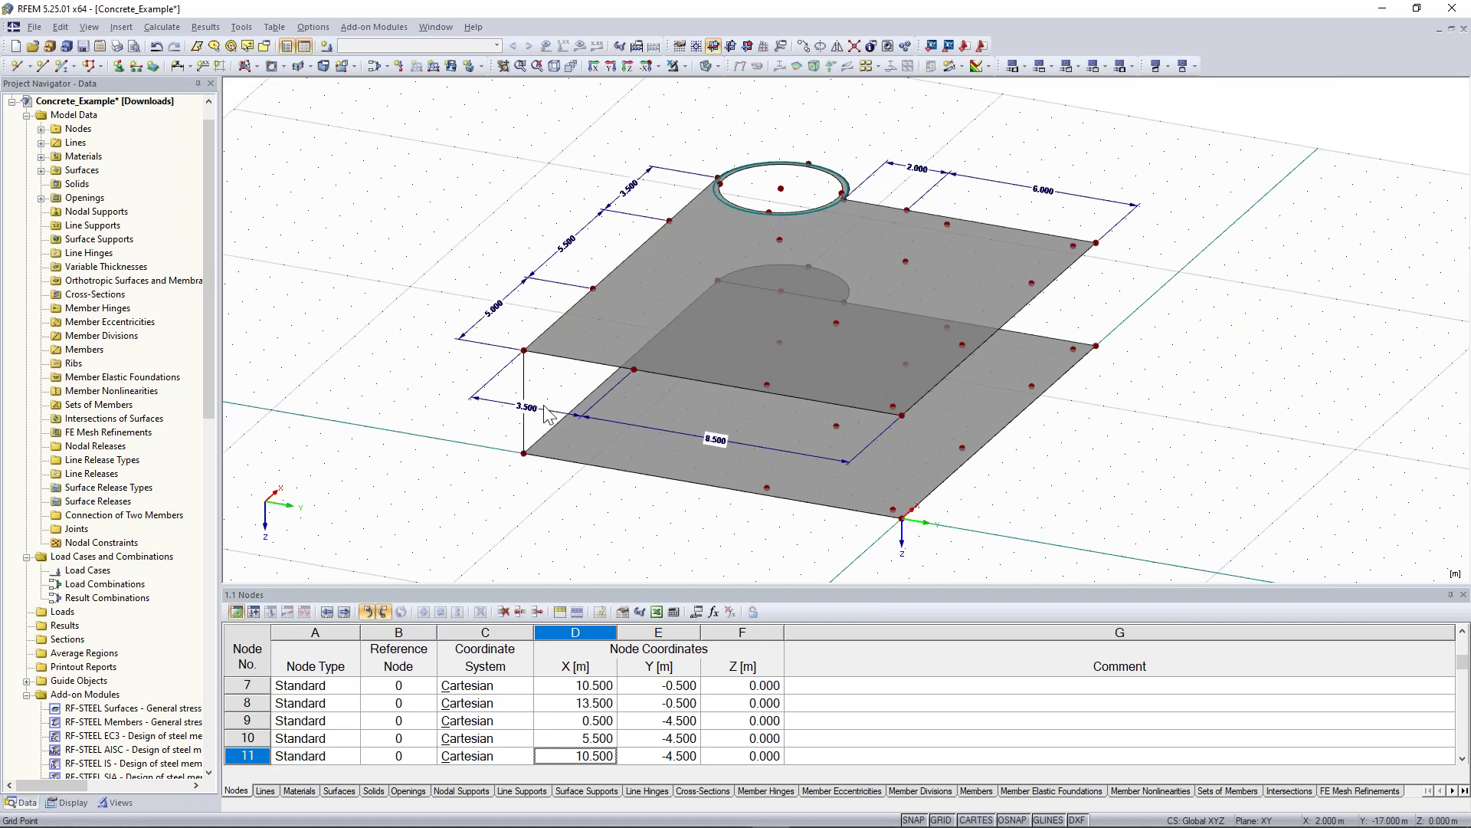
- Copy the vertical corner line to the division nodes of the three dimensioned edges and to the edge ends at the circular opening
scroll(526, 387, "up", 1)
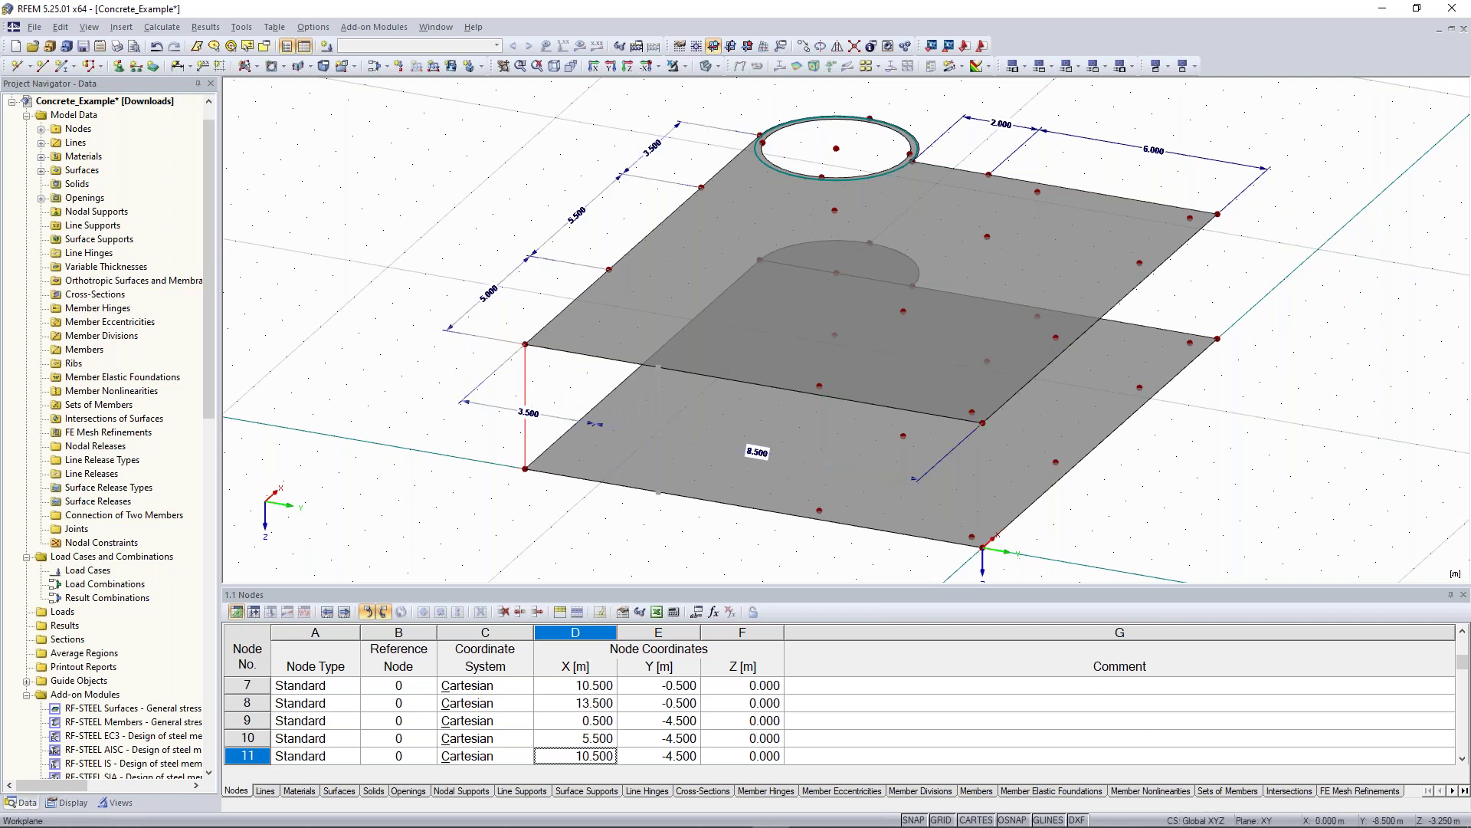
middle_click_drag(308, 439, 720, 410, "ctrl")
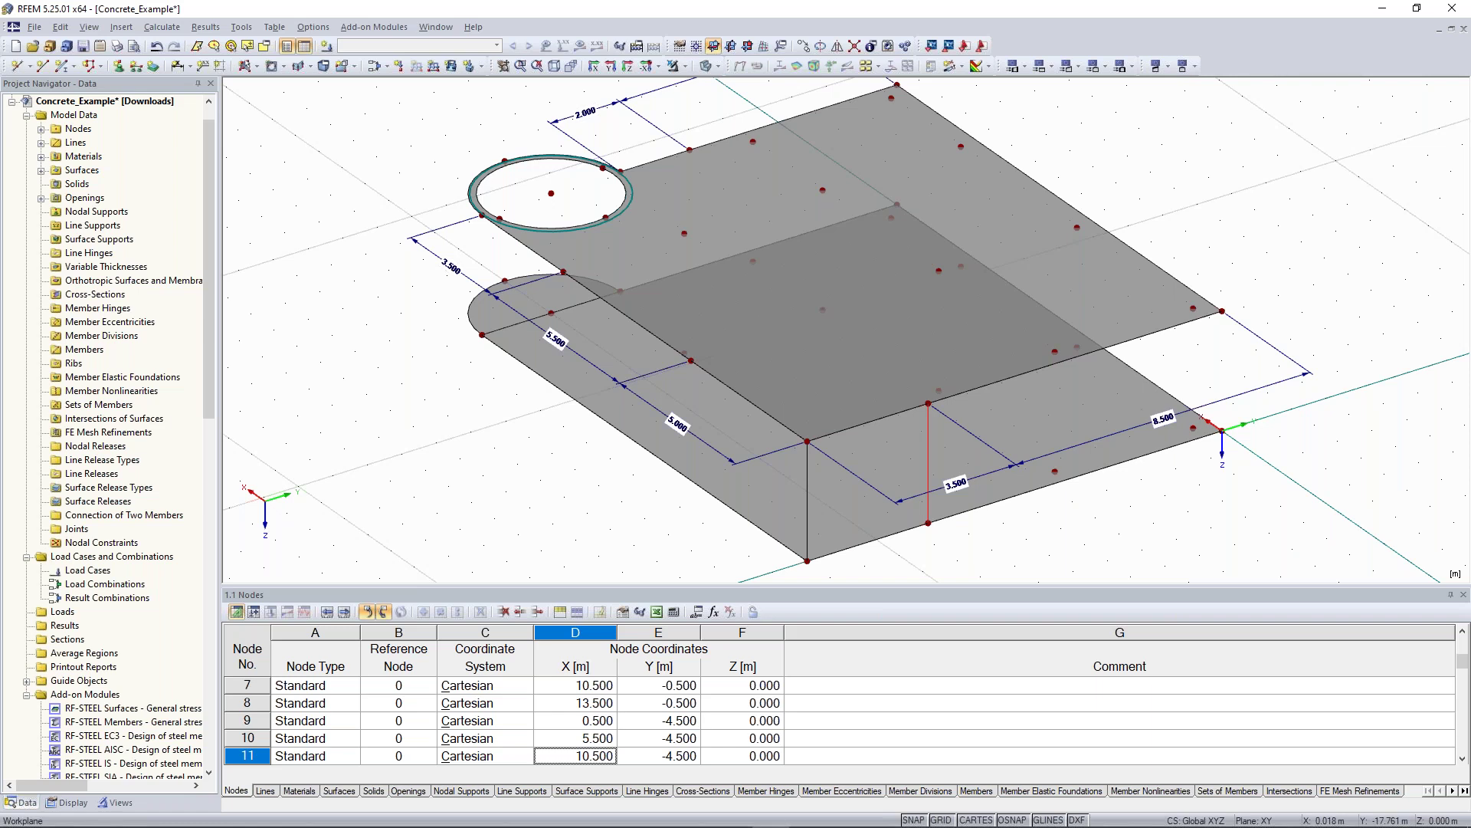
middle_click_drag(368, 380, 373, 377, "ctrl")
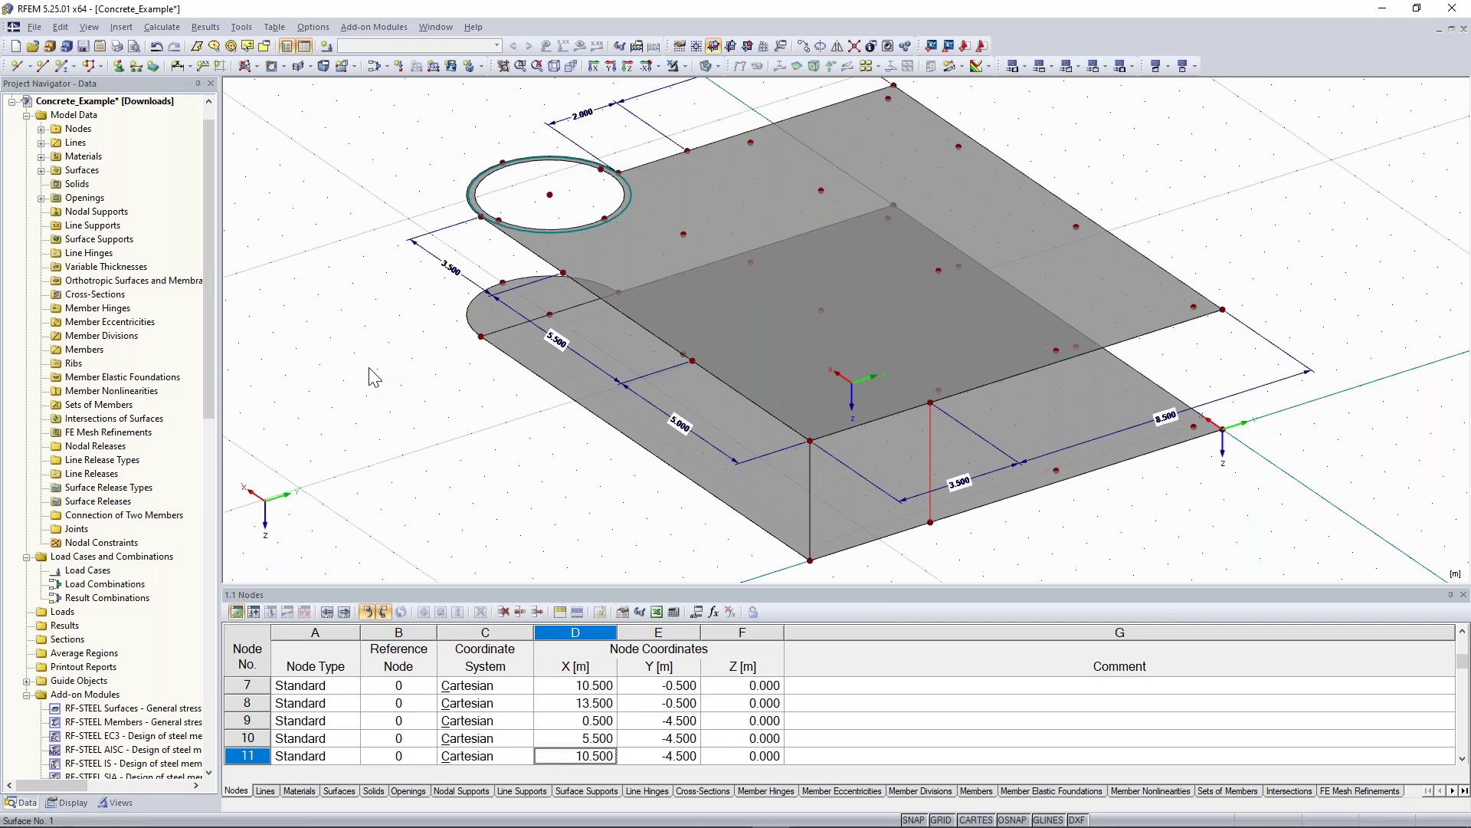
middle_click_drag(373, 377, 303, 106, "ctrl")
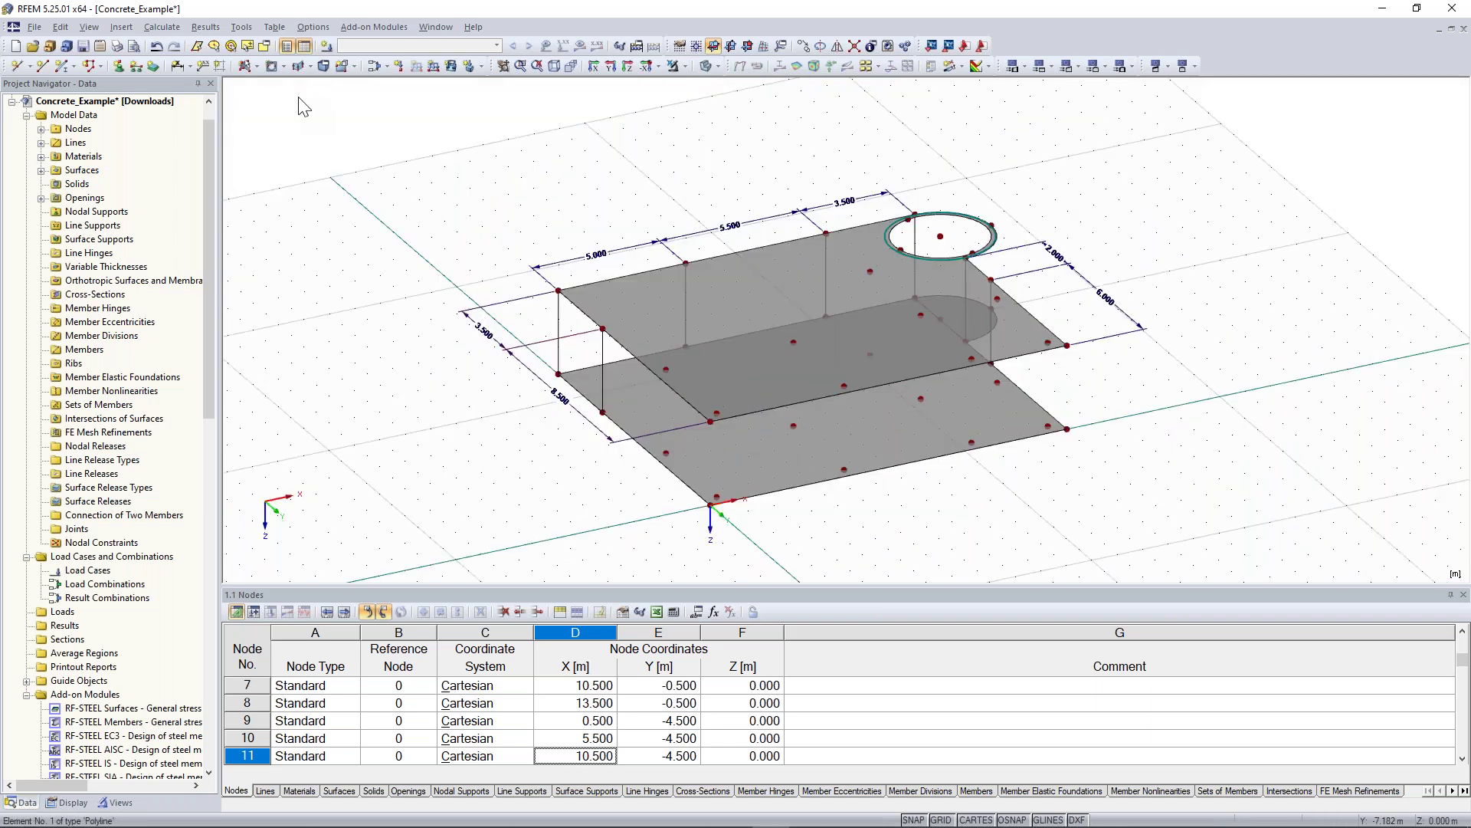
- Create a 200 mm thick Concrete C30/37 wall surface from the four boundary lines below the 3.5 m segment of the short edge
left_click(247, 66)
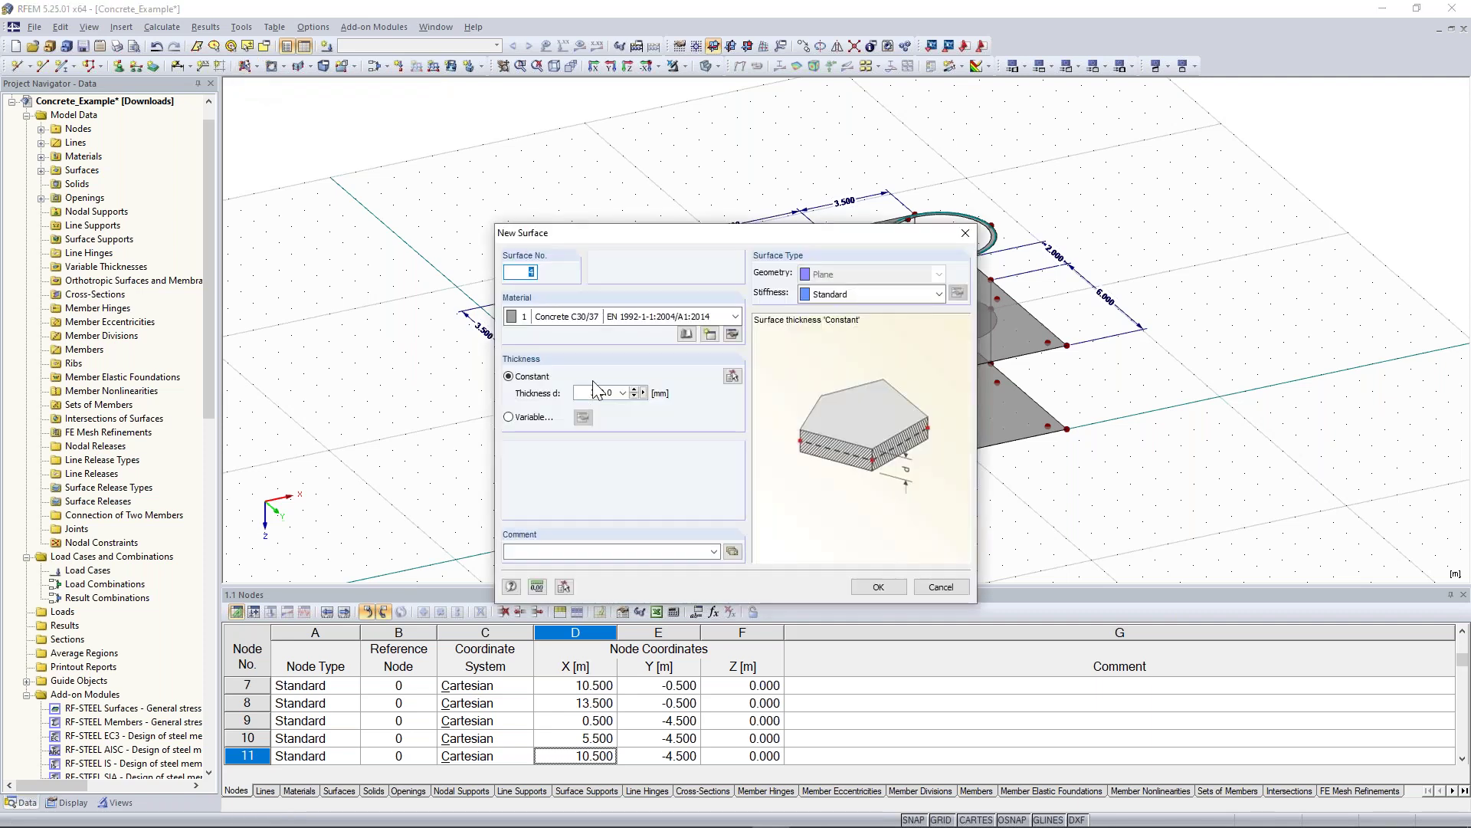
double_click(597, 392)
type("20")
left_click(863, 585)
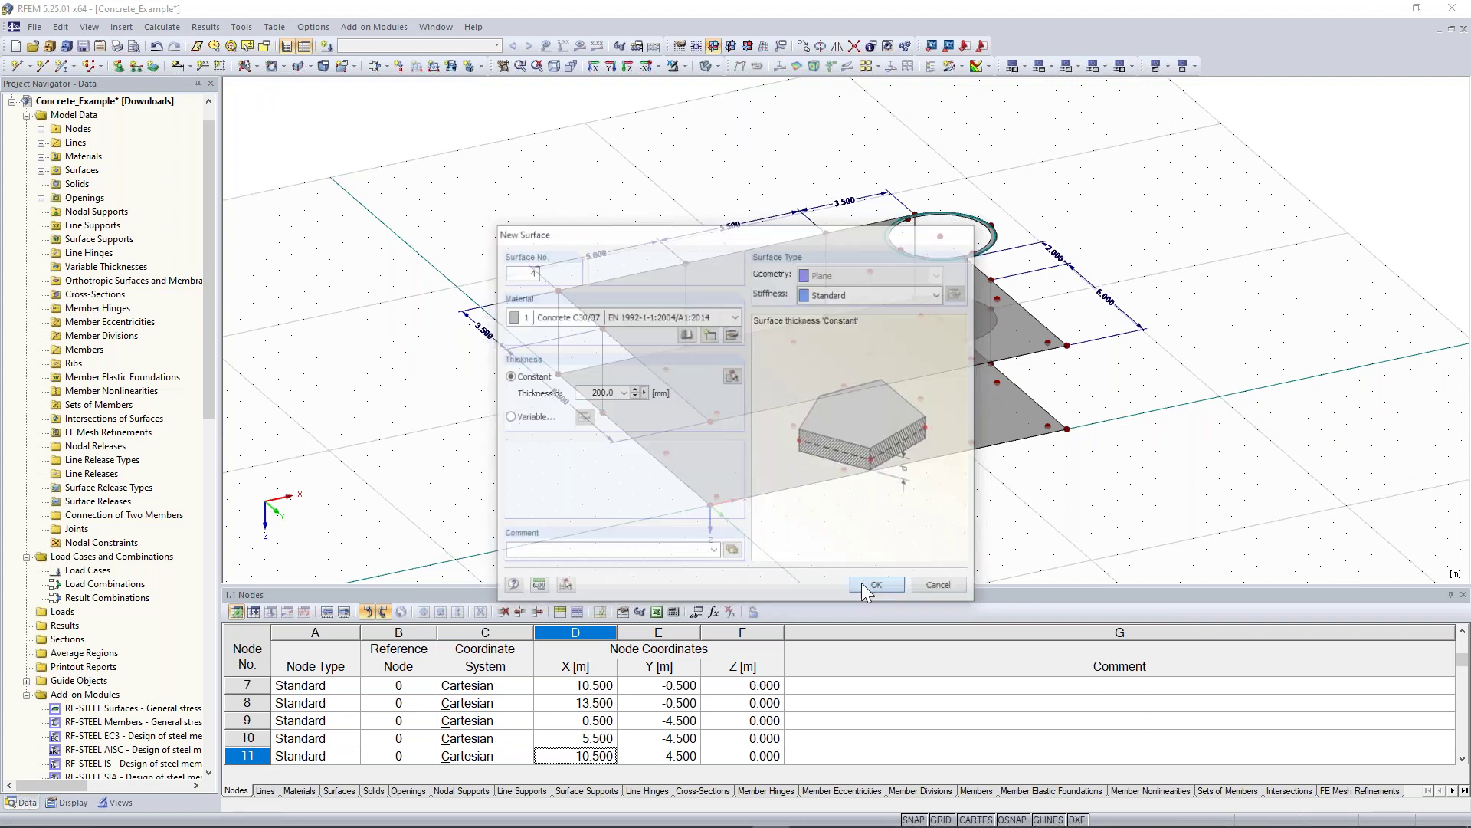
left_click(602, 360)
left_click(580, 309)
left_click(559, 336)
left_click(580, 394)
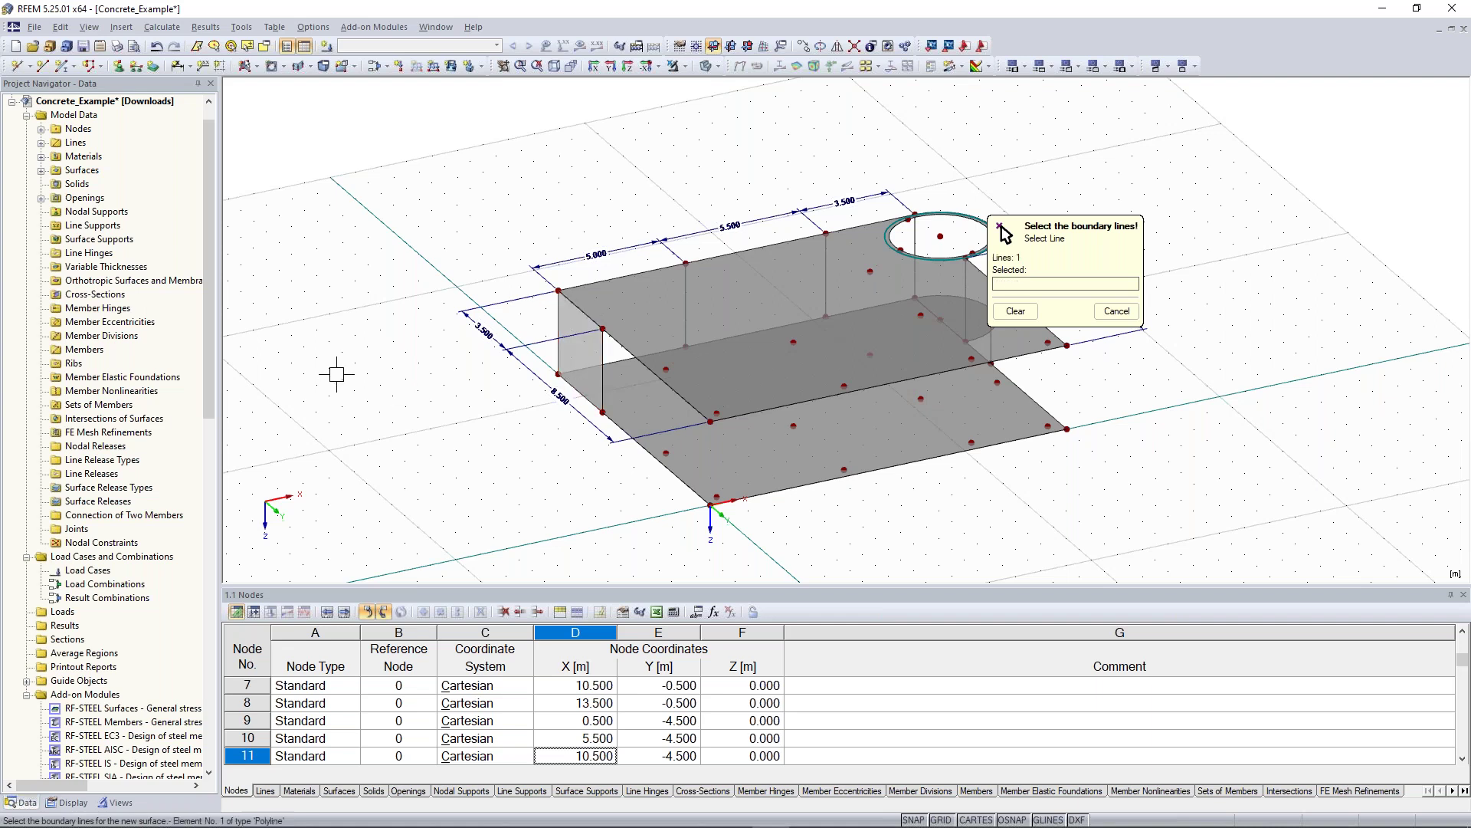
- Create matching plane wall surfaces below the 5 m, 5.5 m and 3.5 m rear segments and the 2 m segment by the opening
middle_click_drag(541, 378, 812, 447, "ctrl")
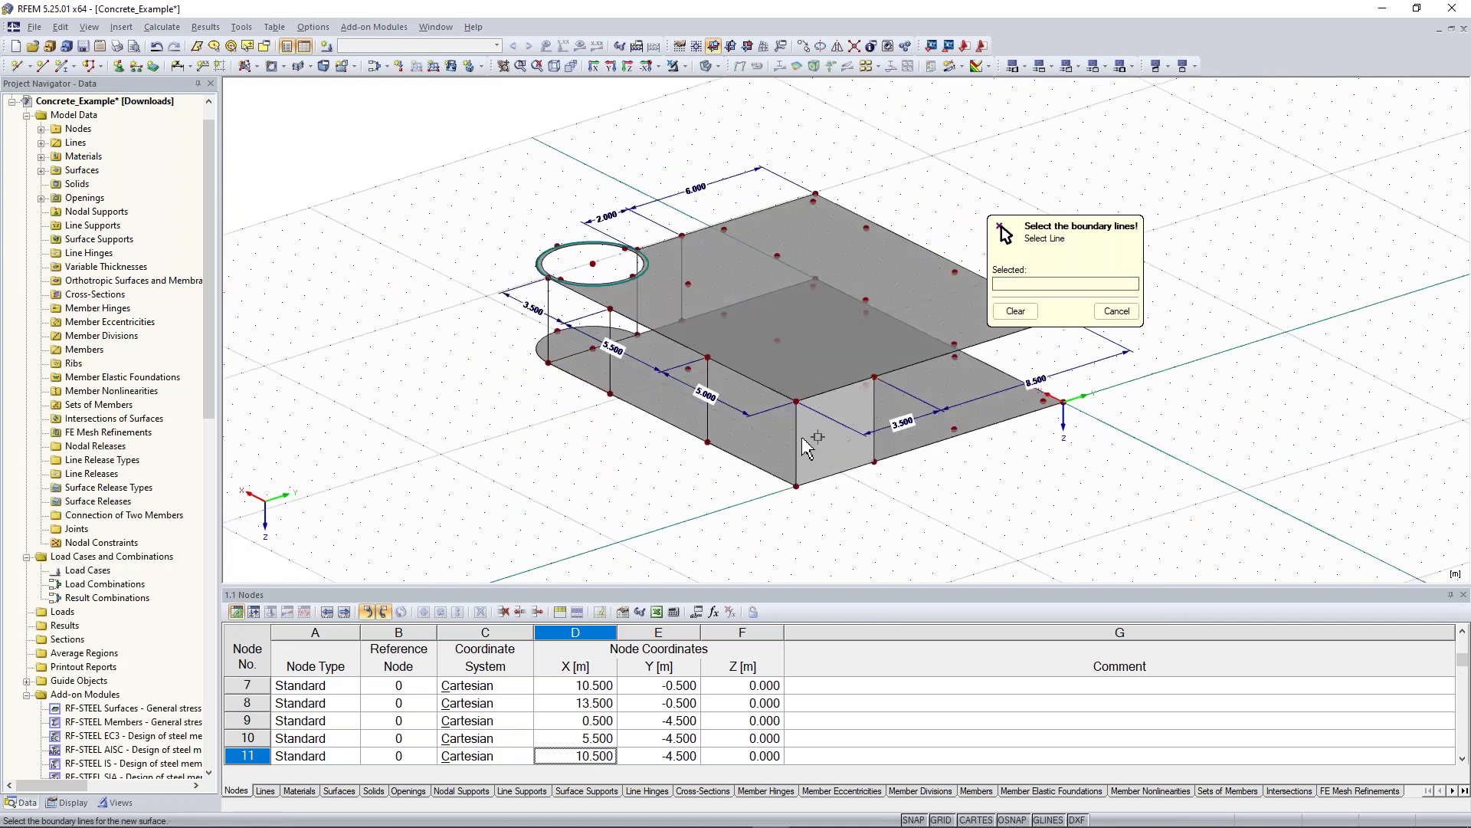
left_click(797, 435)
left_click(779, 397)
left_click(707, 387)
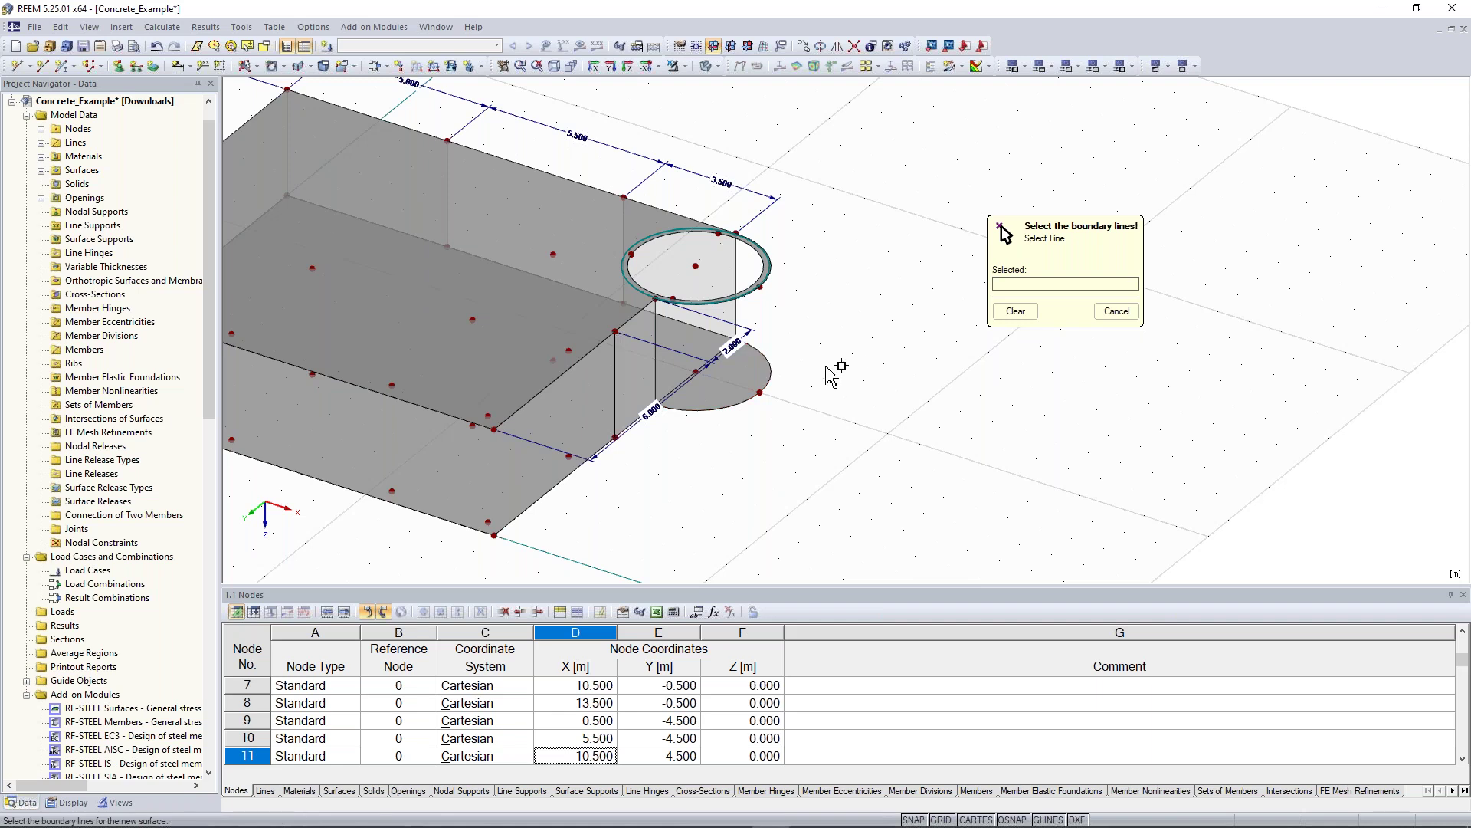
middle_click_drag(737, 478, 784, 499)
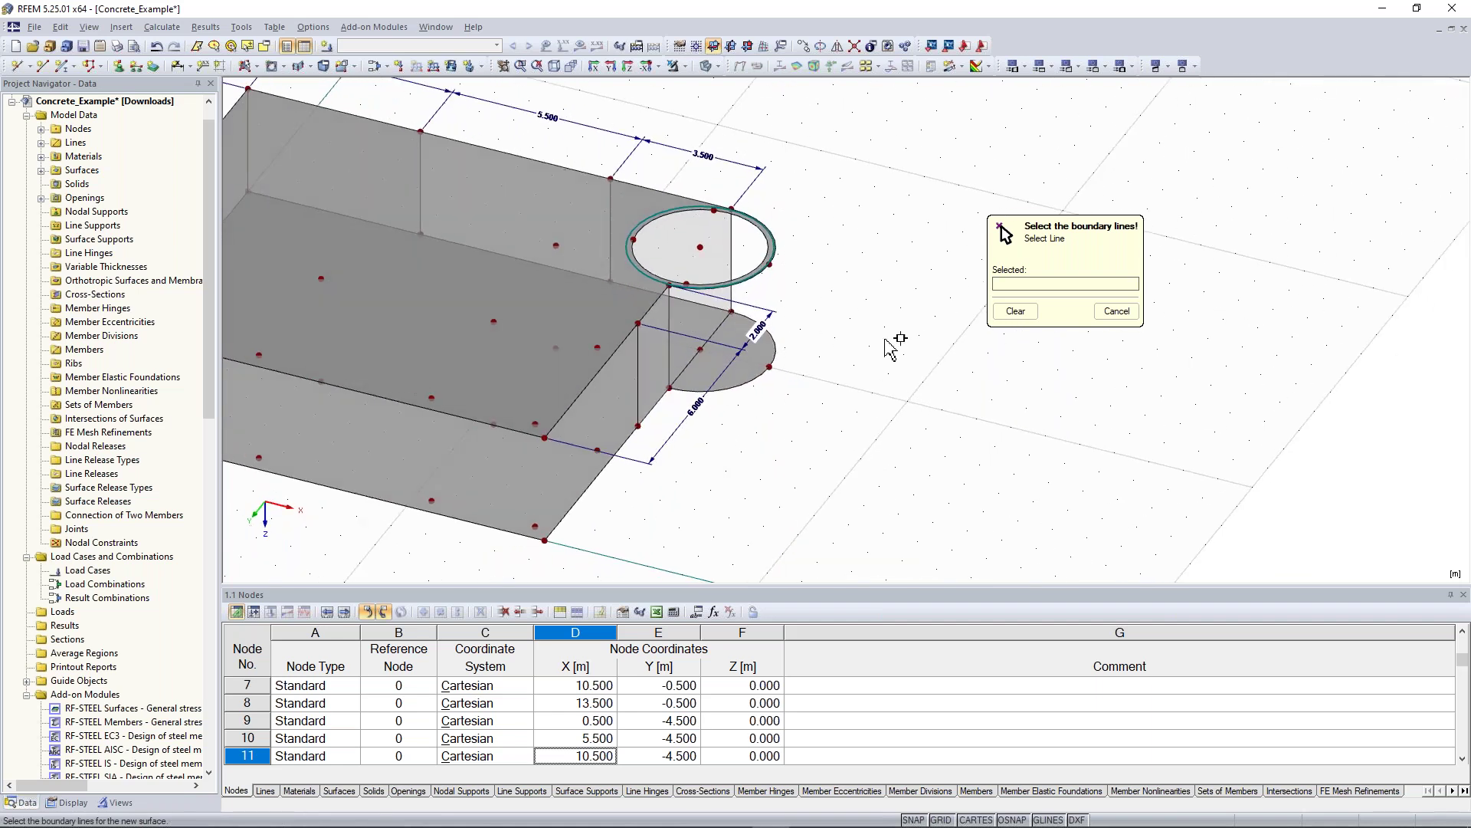
scroll(844, 309, "down", 1)
middle_click_drag(843, 309, 868, 364)
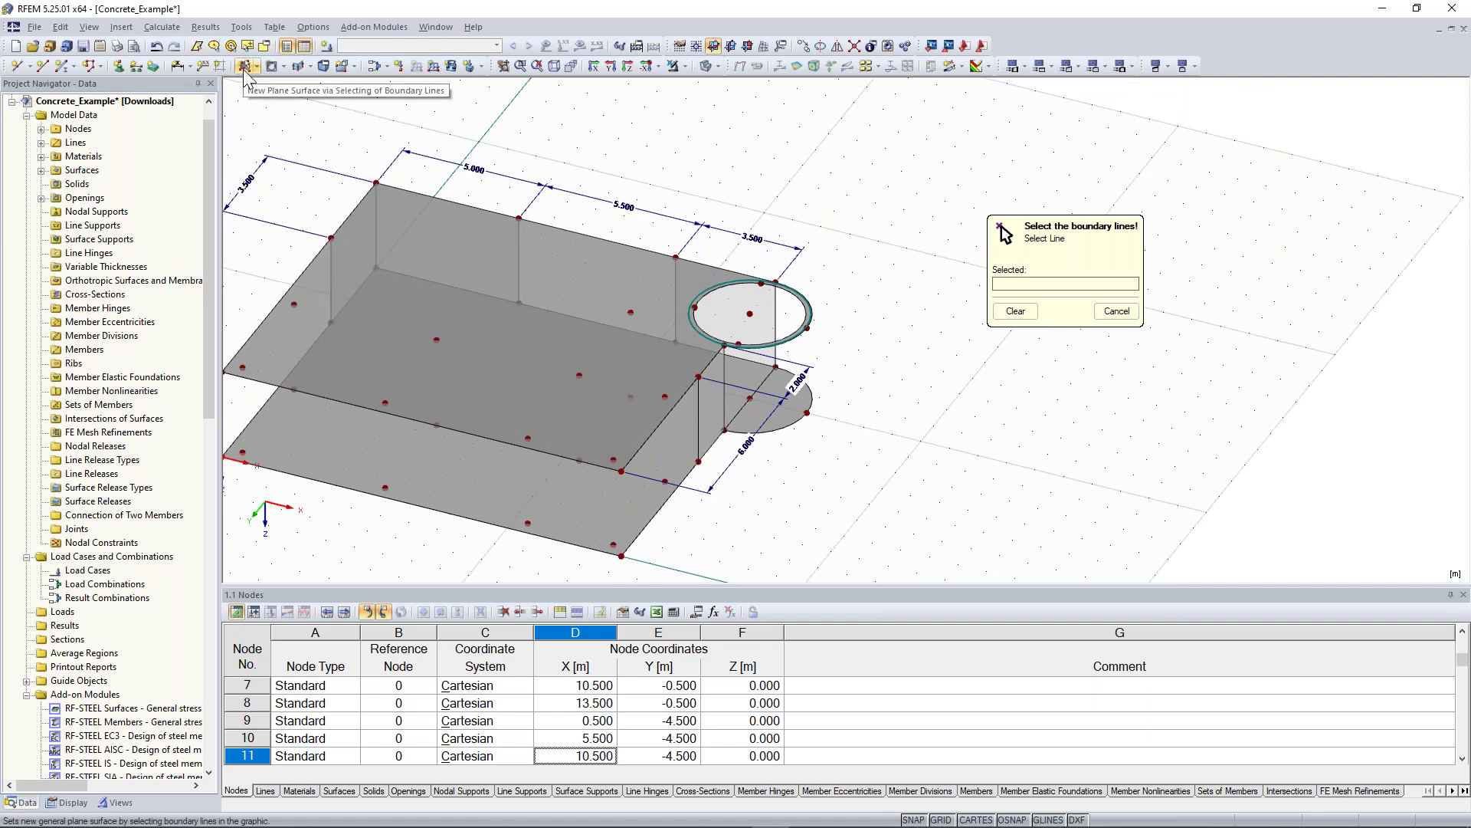
left_click(811, 399)
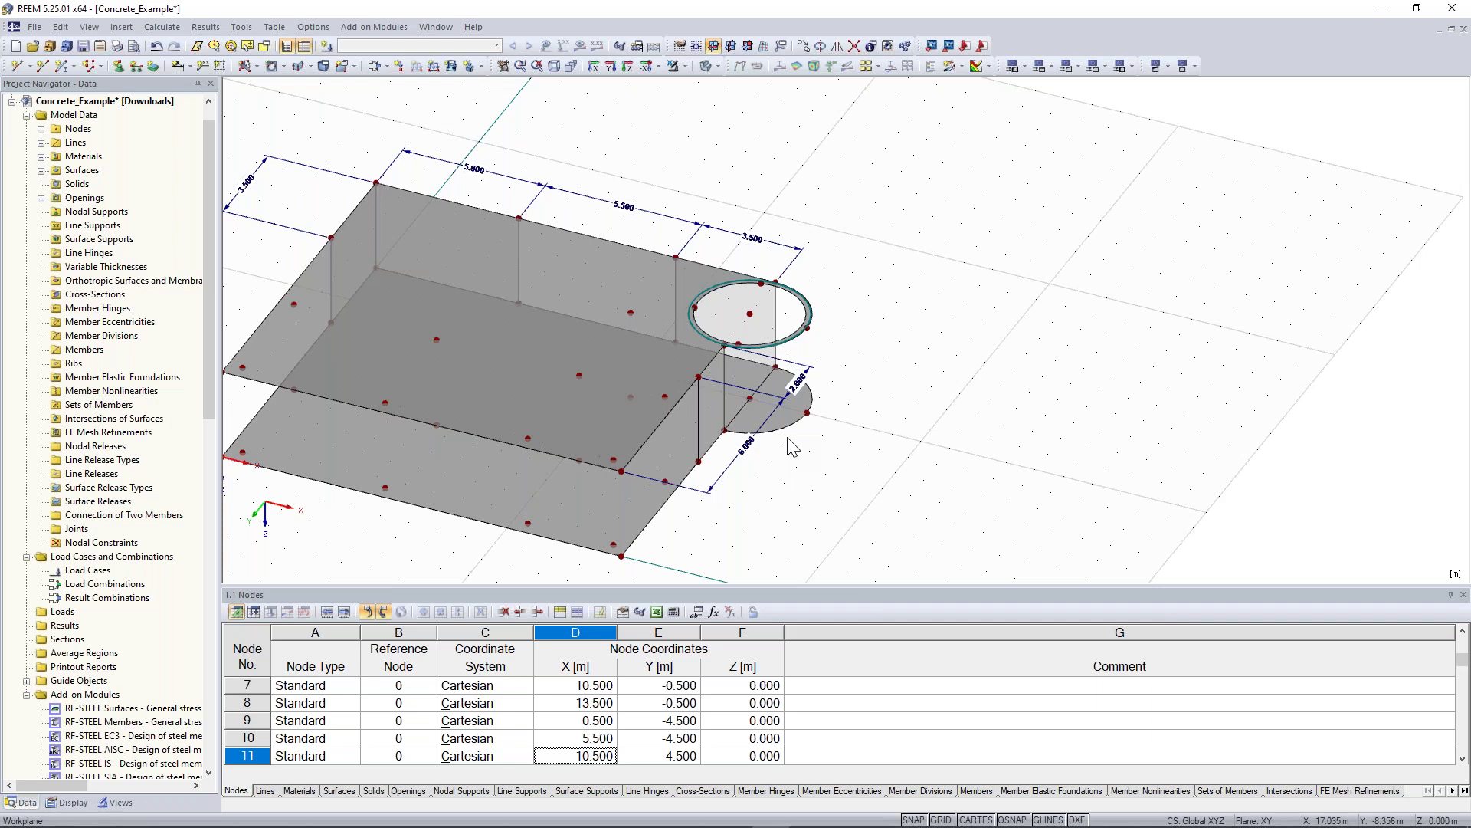
left_click(310, 66)
left_click(322, 89)
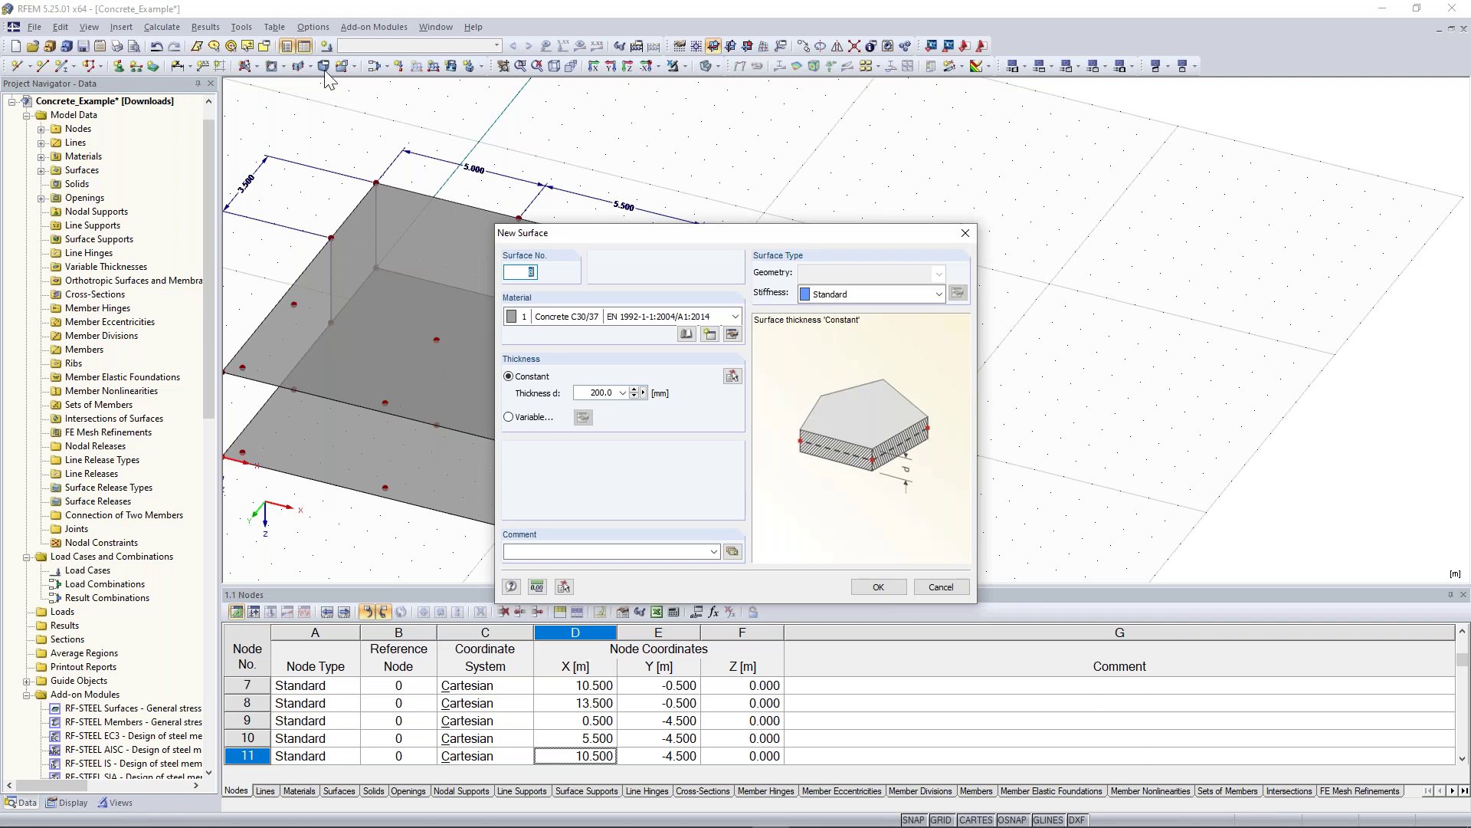
key("Escape")
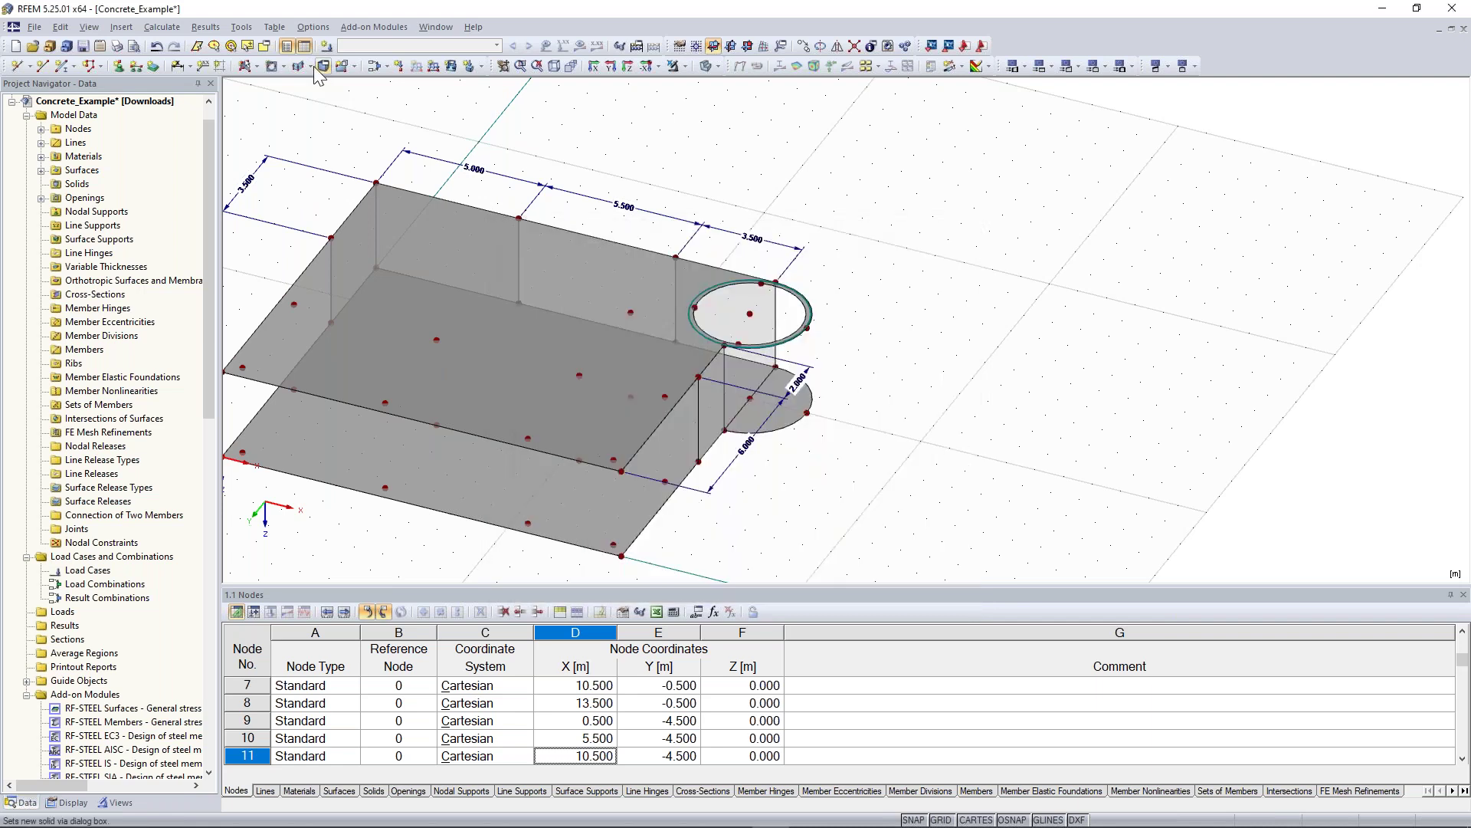
- Create a curved quadrangle wall surface, 200 mm thick in Concrete C30/37, between the semicircular slab edges at the opening
left_click(315, 67)
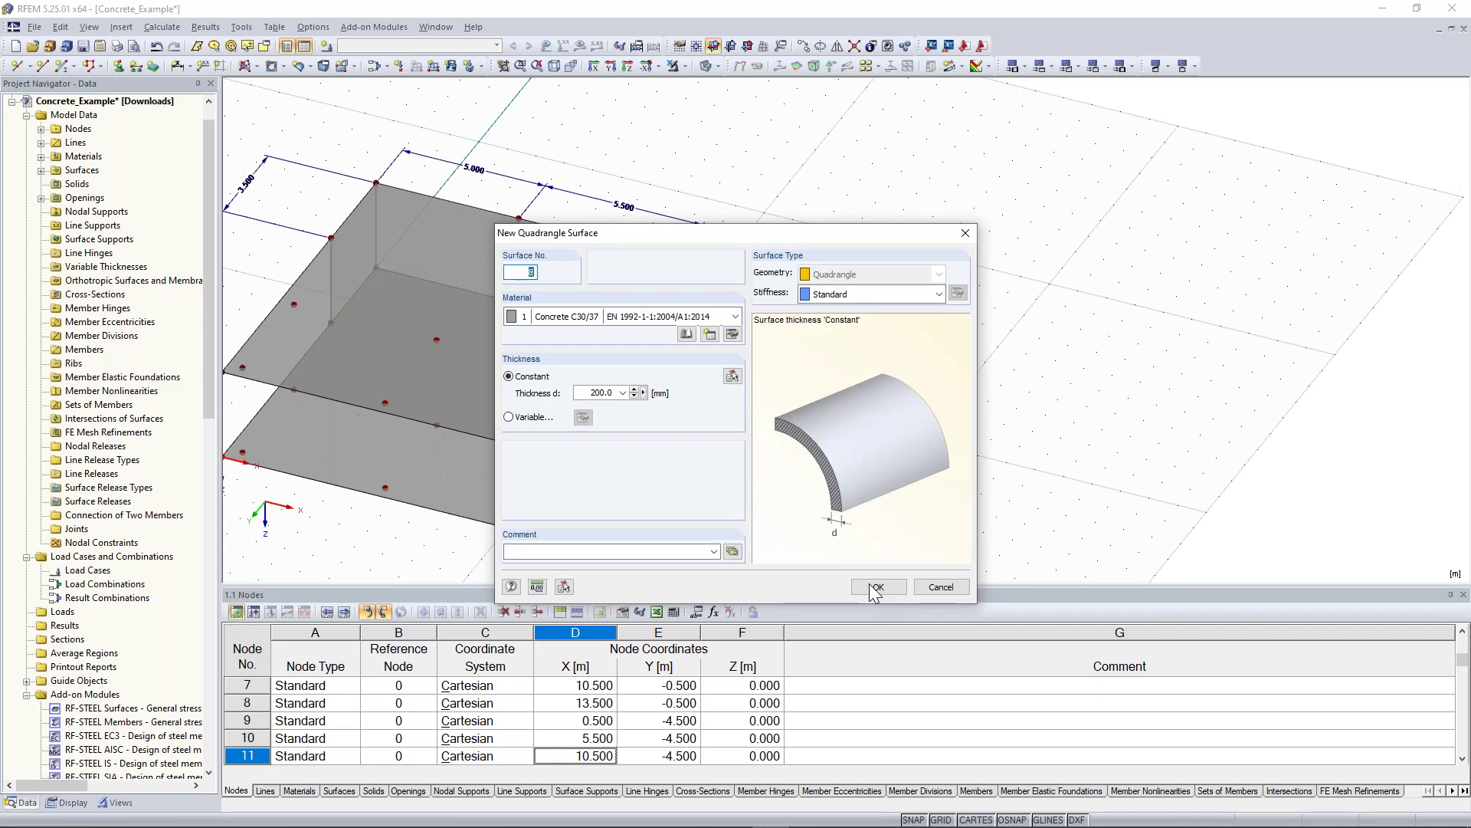
left_click(876, 587)
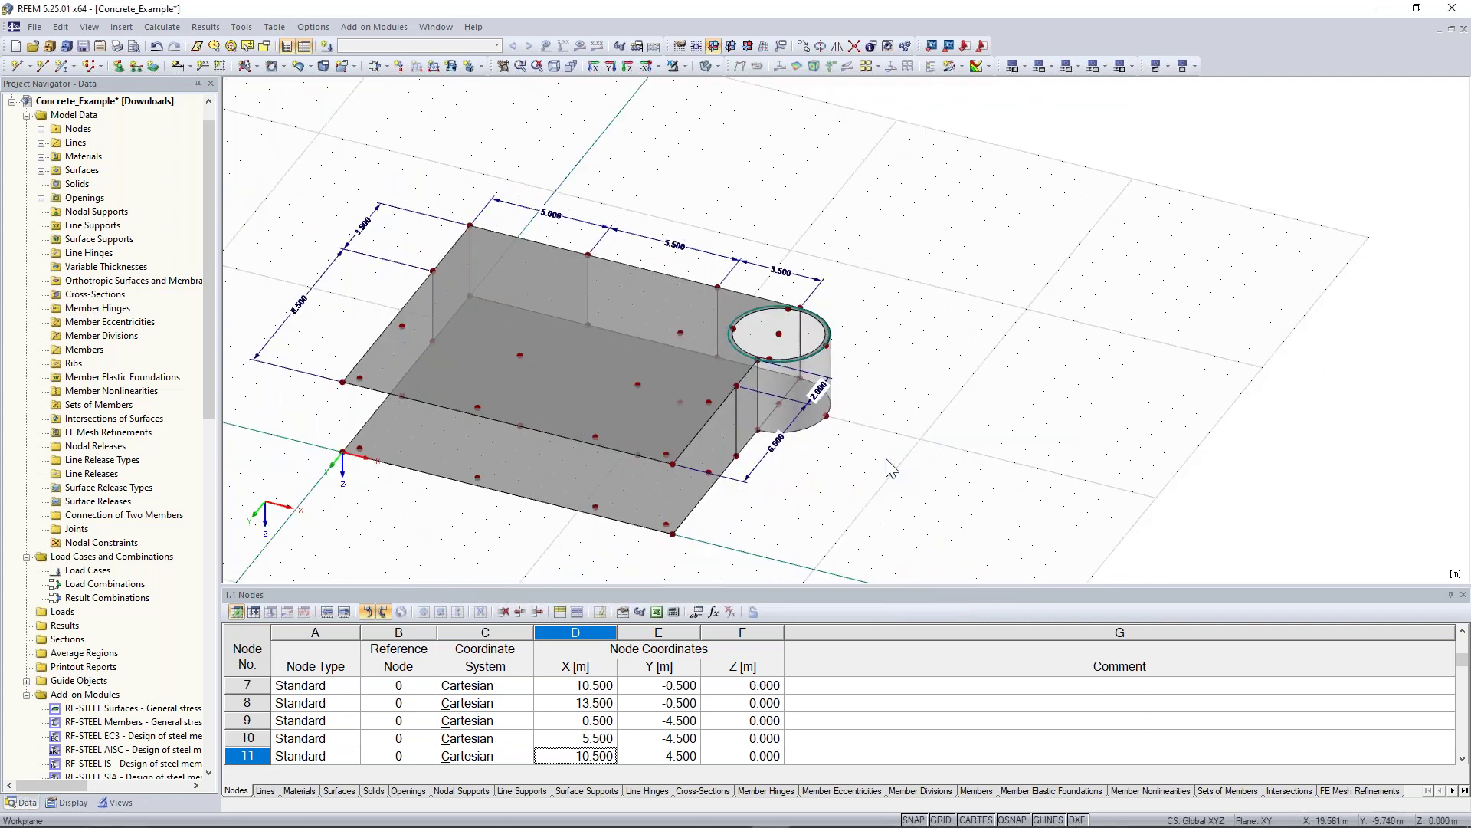
- Copy the 3.5 m short-edge wall inward to the division node 5 m along the rear edge as a parallel interior wall
middle_click_drag(891, 467, 642, 444, "ctrl")
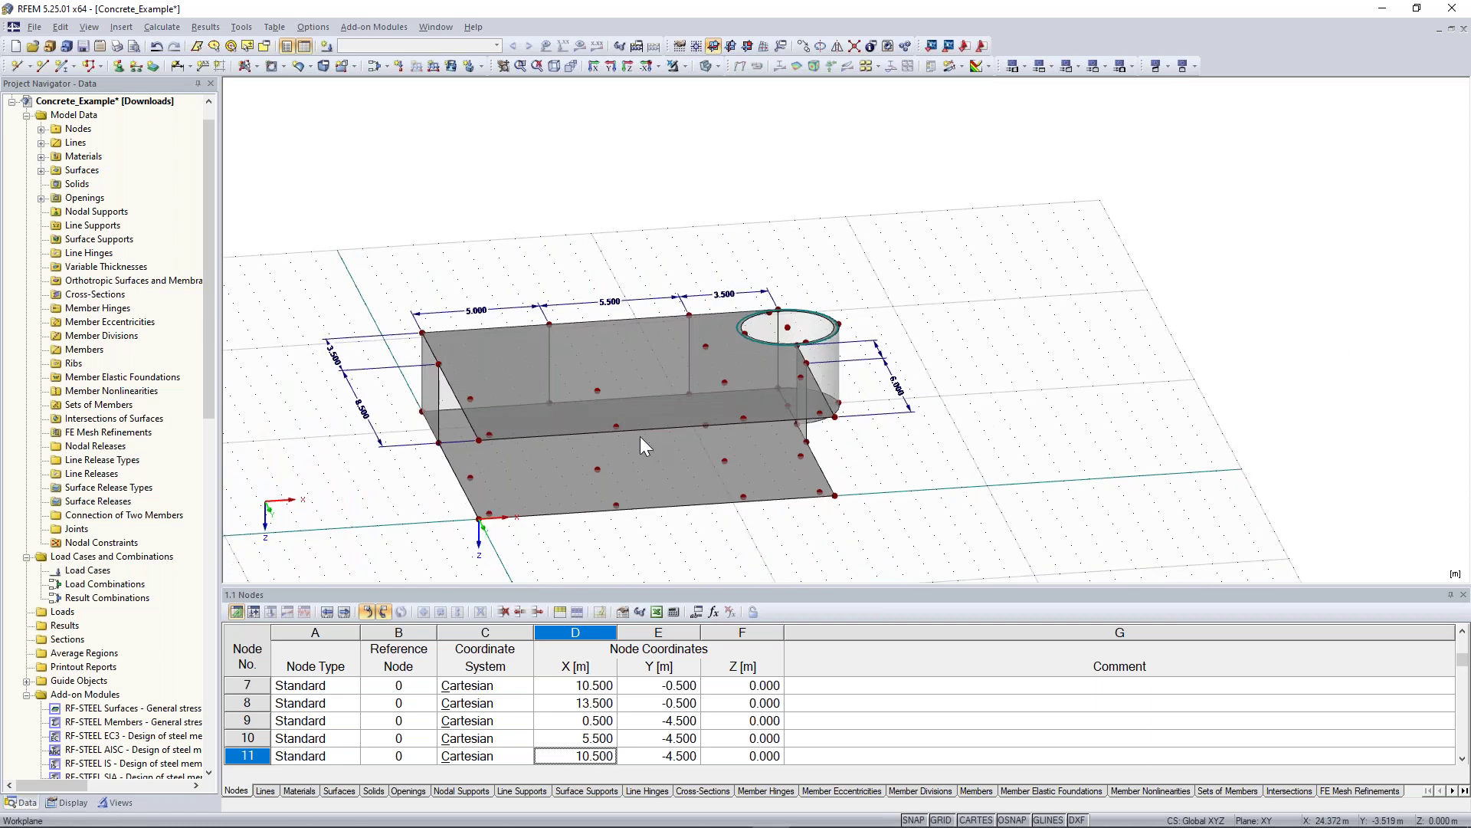
middle_click_drag(429, 374, 401, 373, "ctrl")
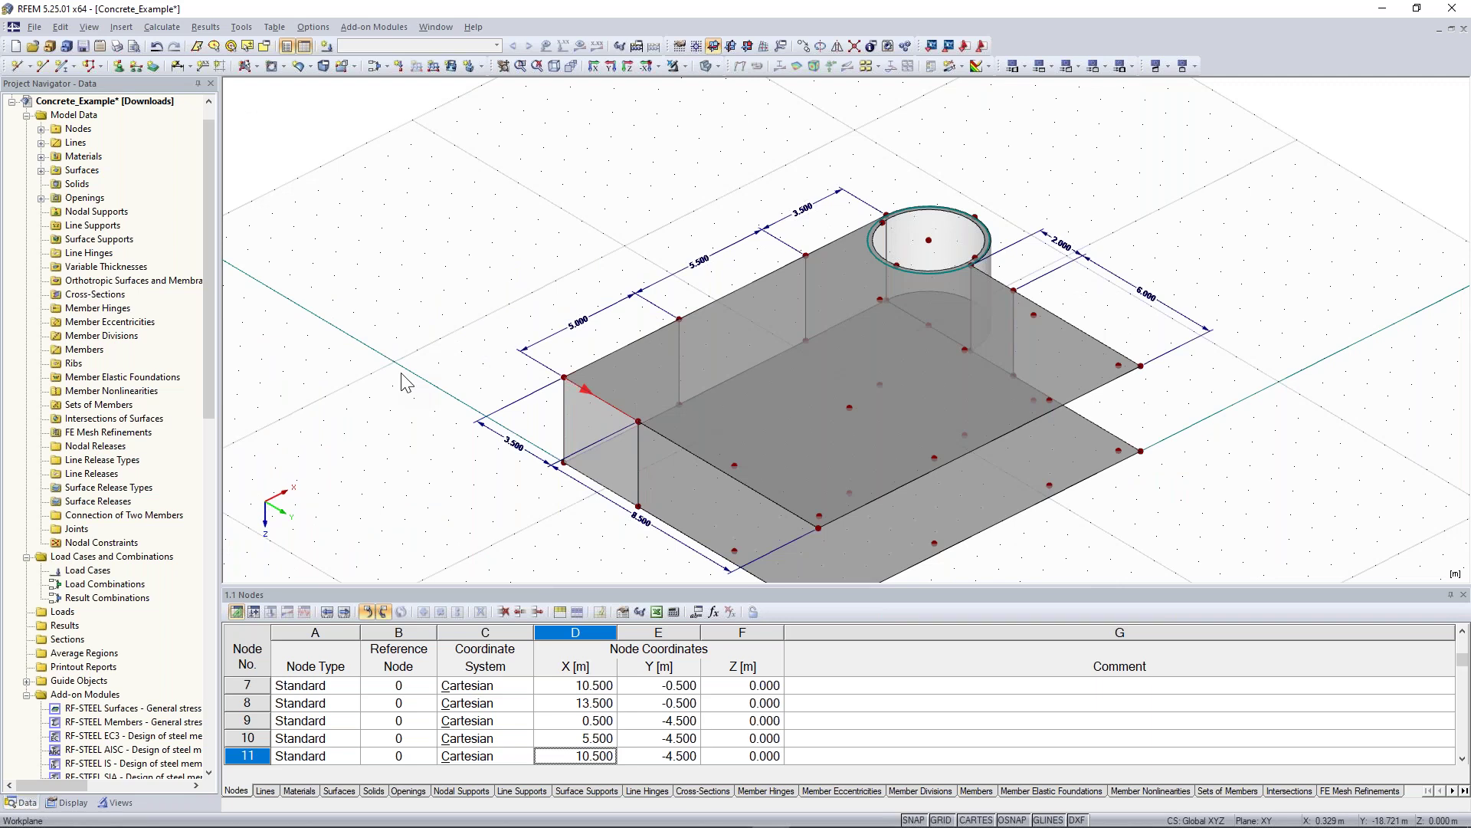
middle_click_drag(401, 373, 592, 439, "ctrl")
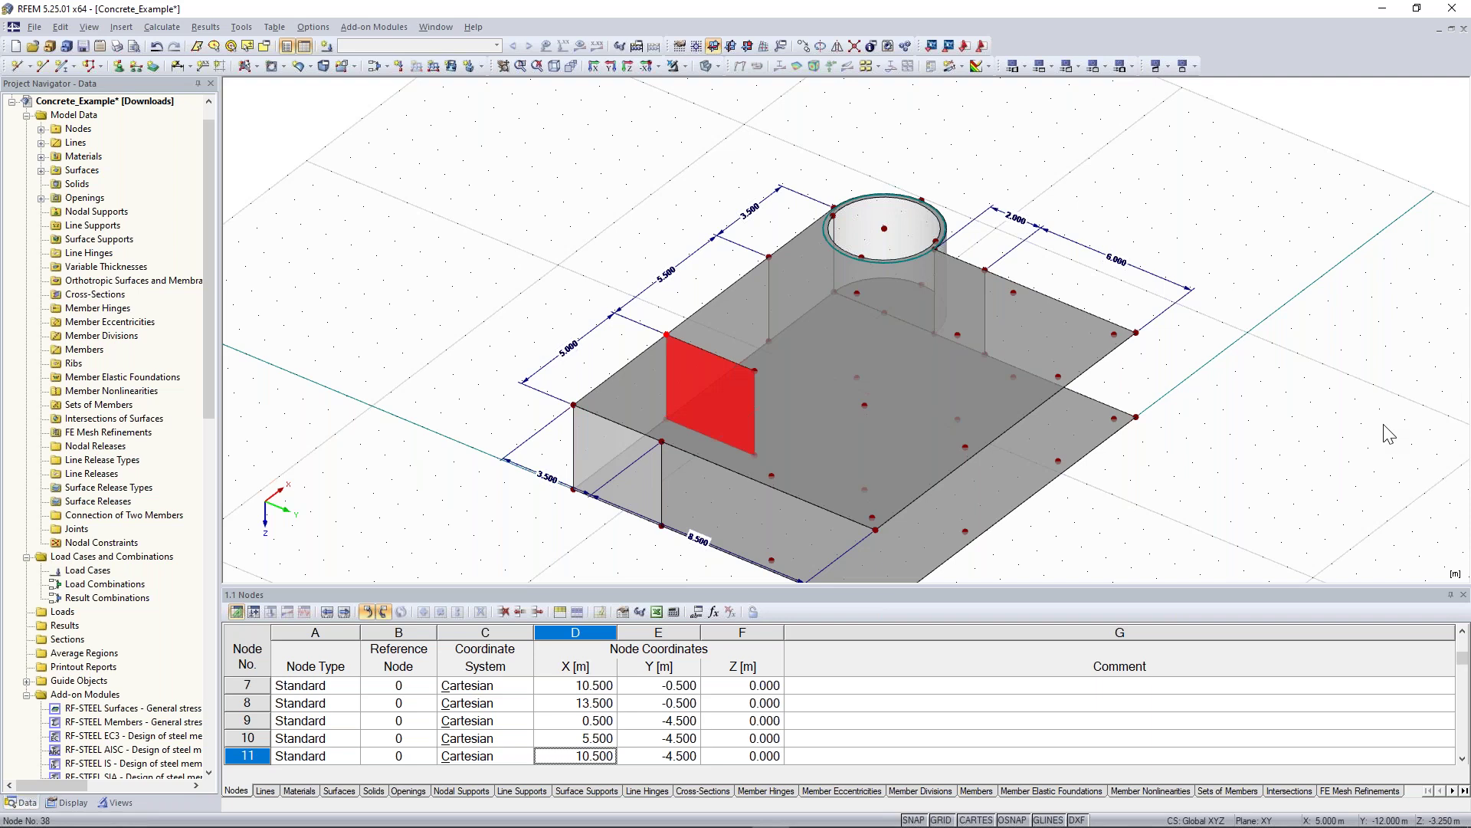
middle_click_drag(1384, 426, 1109, 426, "ctrl")
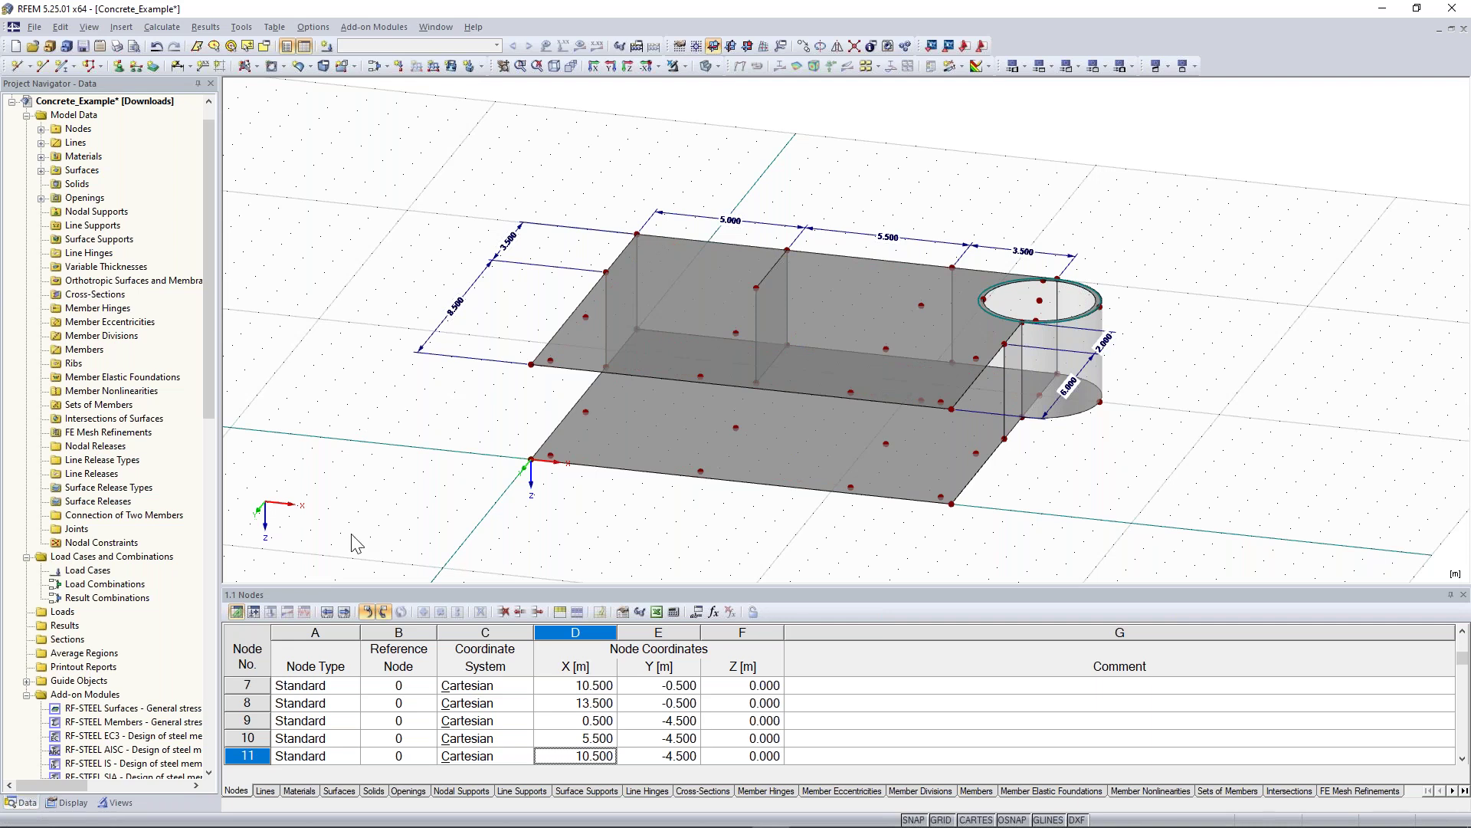
- Define a new beam member with a 300 x 300 mm solid rectangular cross-section in Concrete C30/37 and start placing it
middle_click_drag(420, 466, 391, 433, "ctrl")
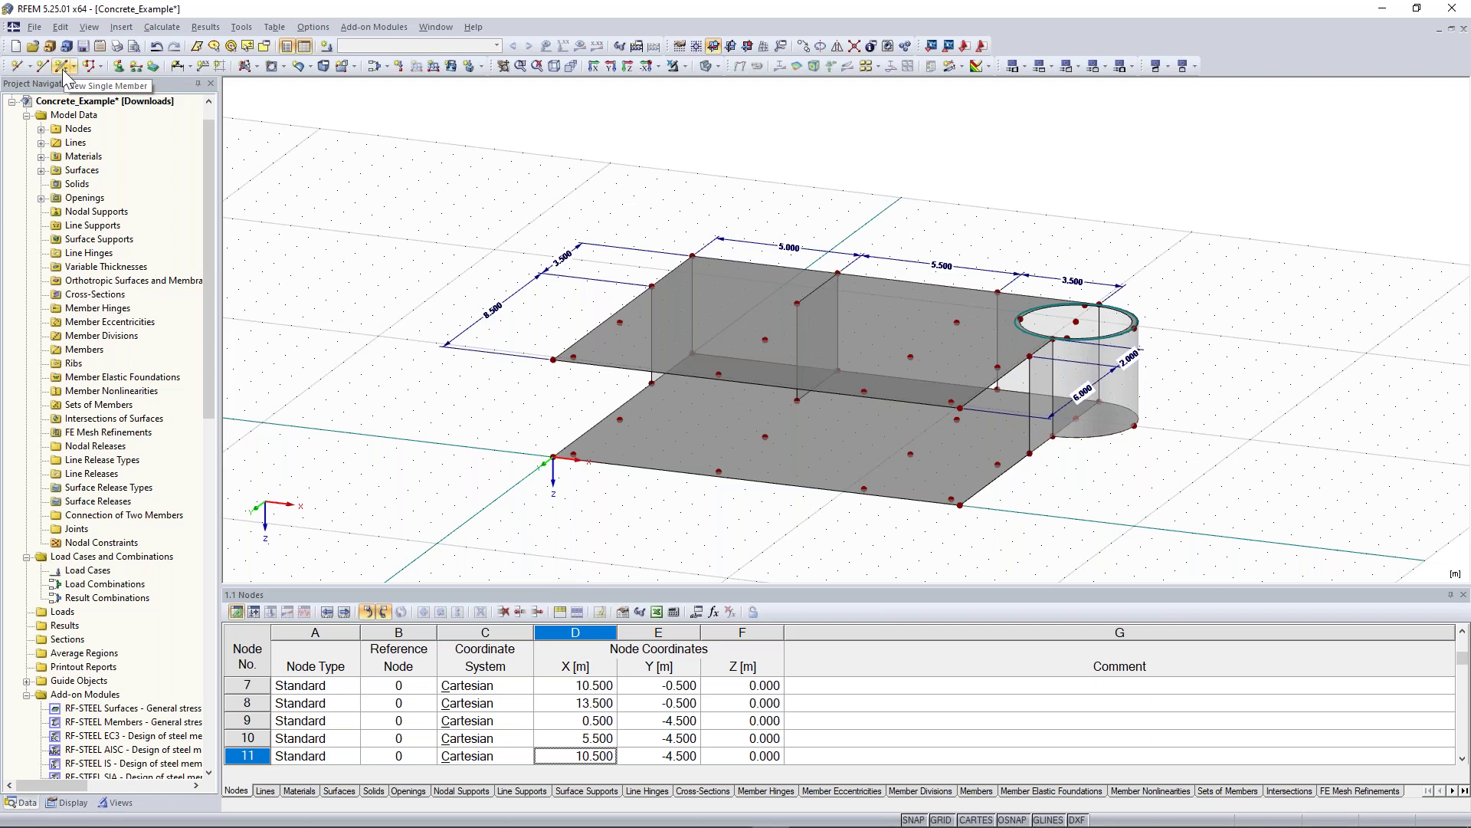
left_click(62, 67)
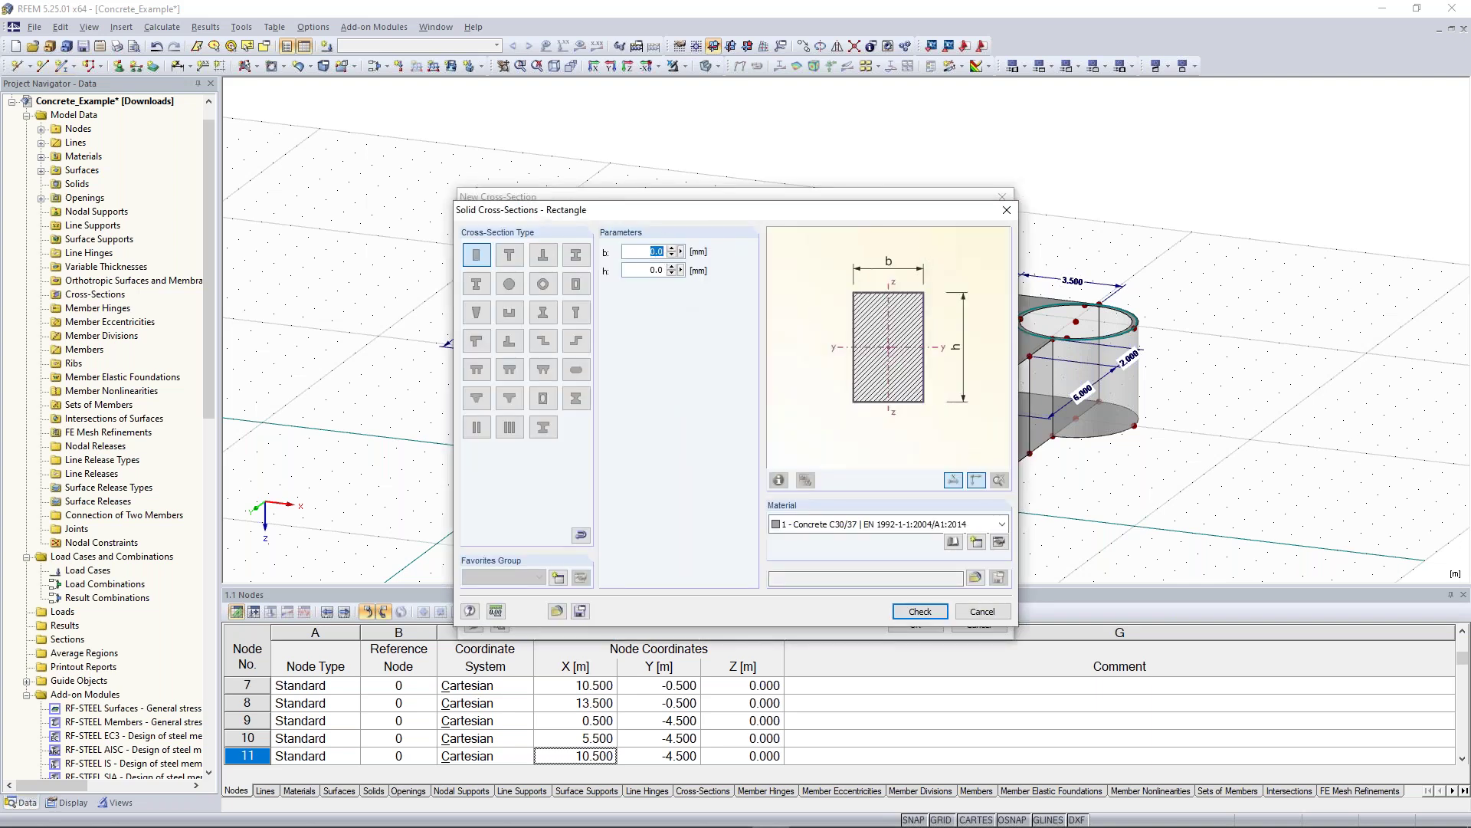
type("3")
key("Tab")
type("300")
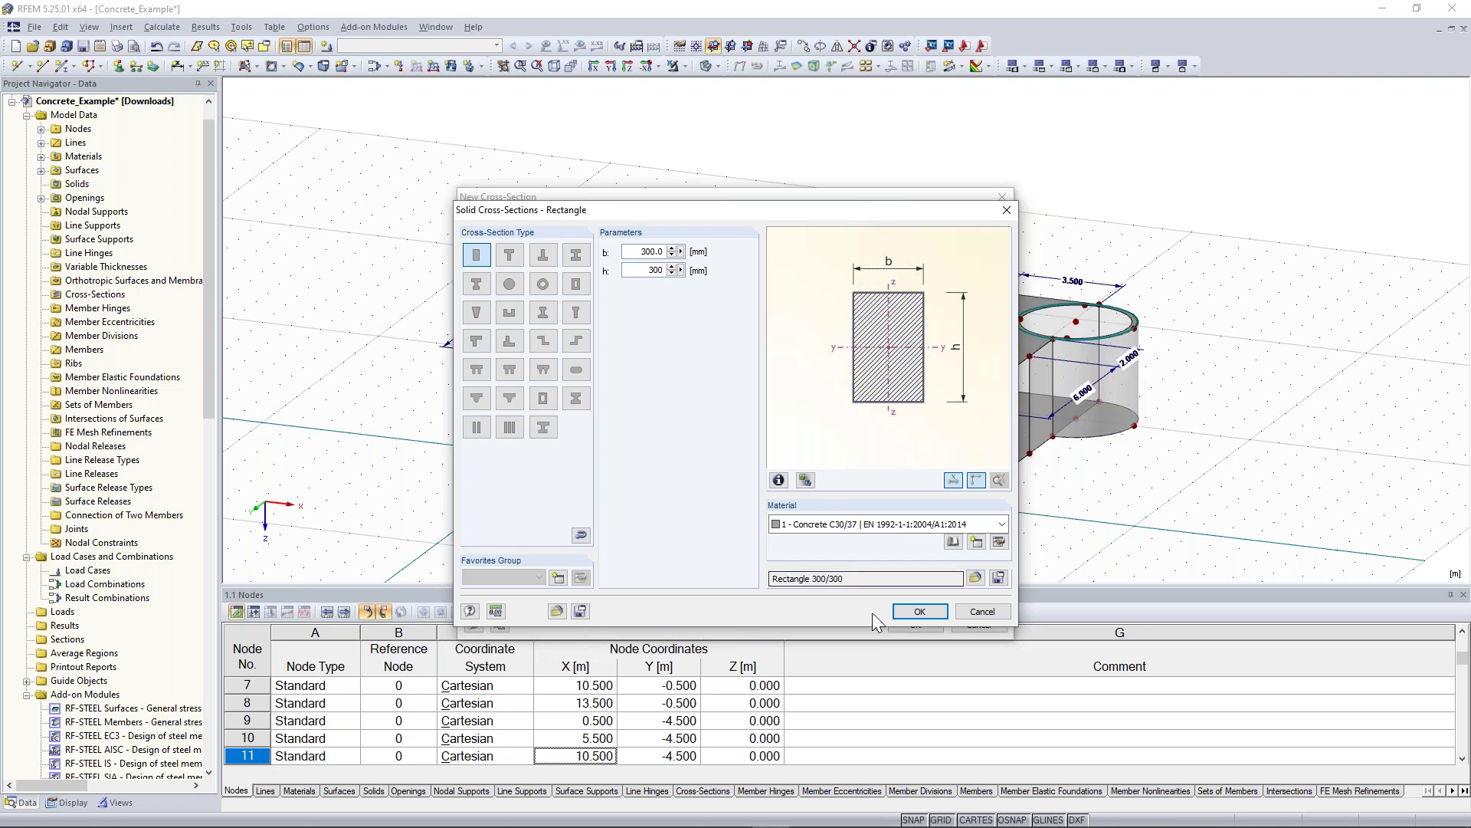
left_click(914, 610)
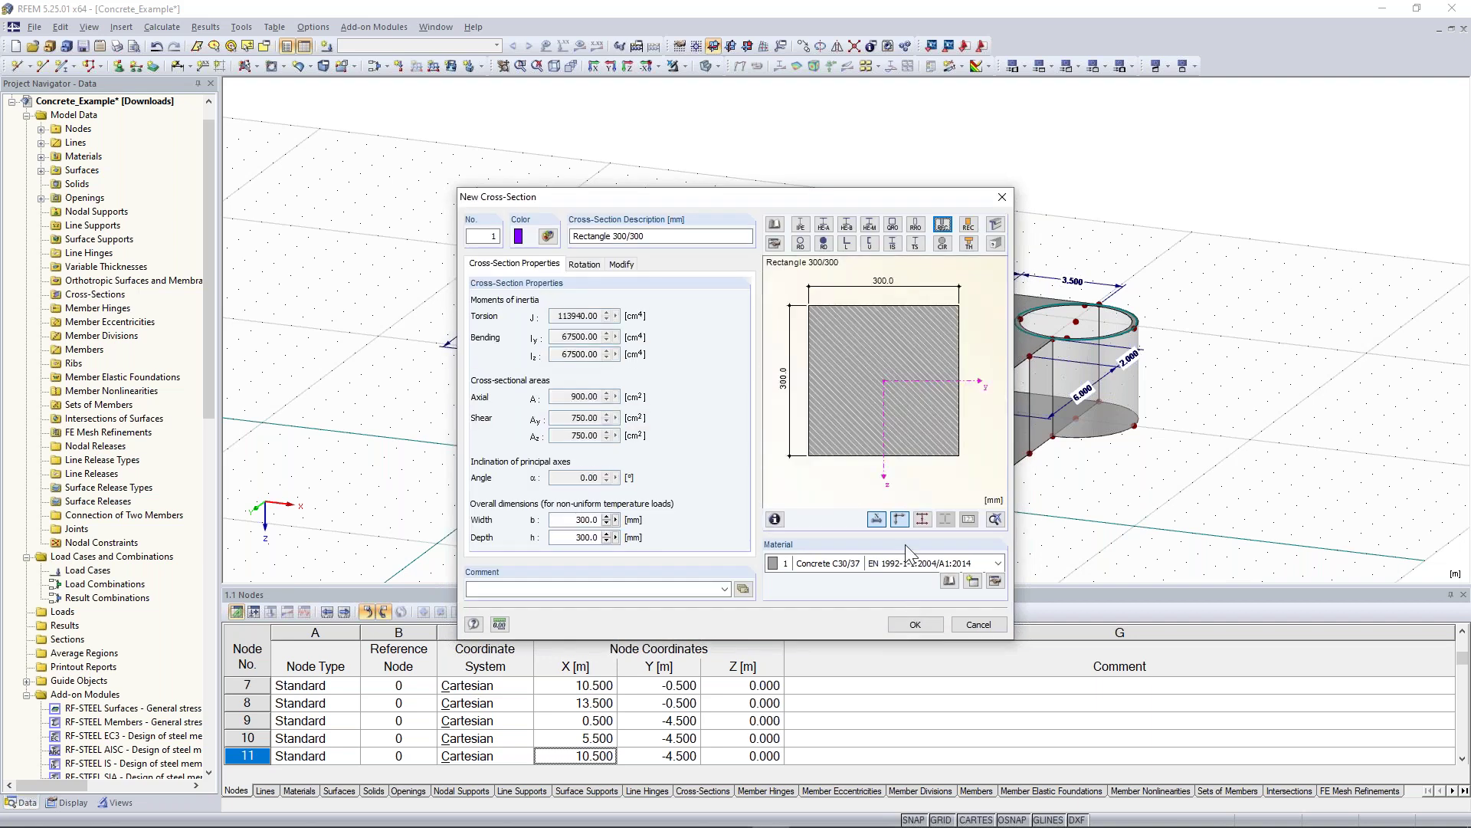
left_click(913, 624)
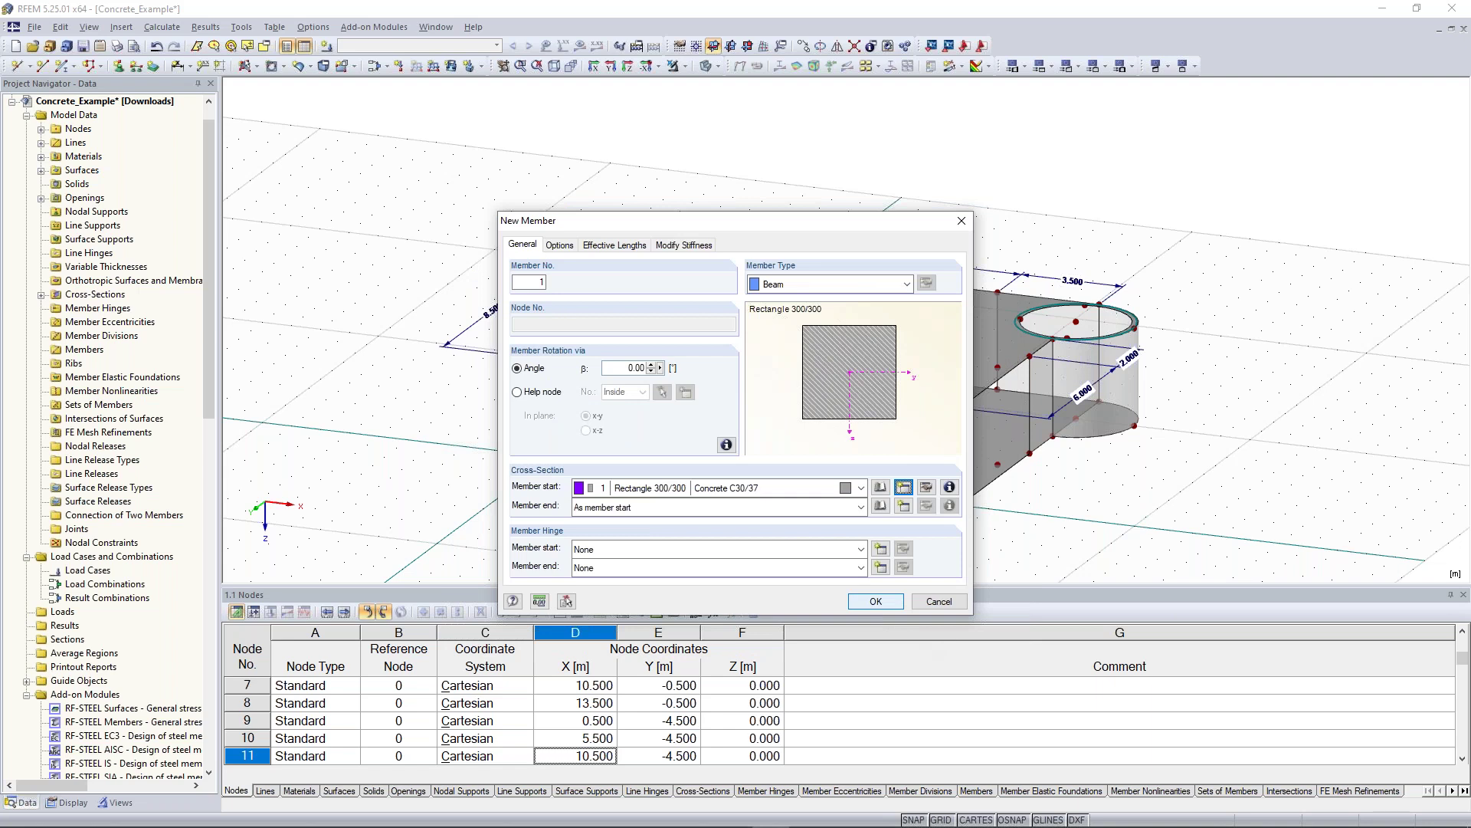
left_click(875, 601)
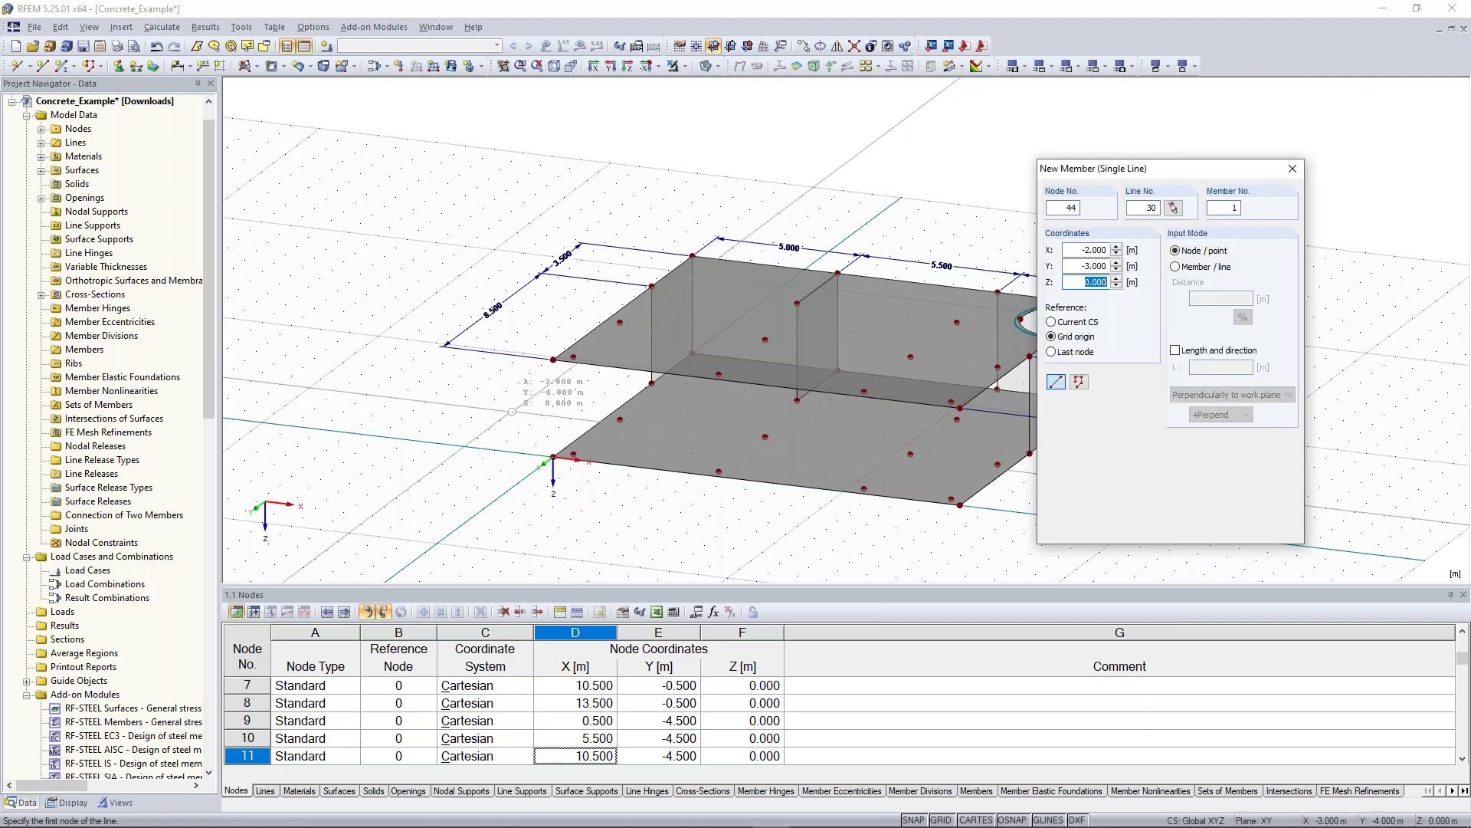
- Place 300 x 300 mm vertical columns between the lower and upper slab at the four nodes along the front edge
middle_click_drag(463, 398, 430, 396, "ctrl")
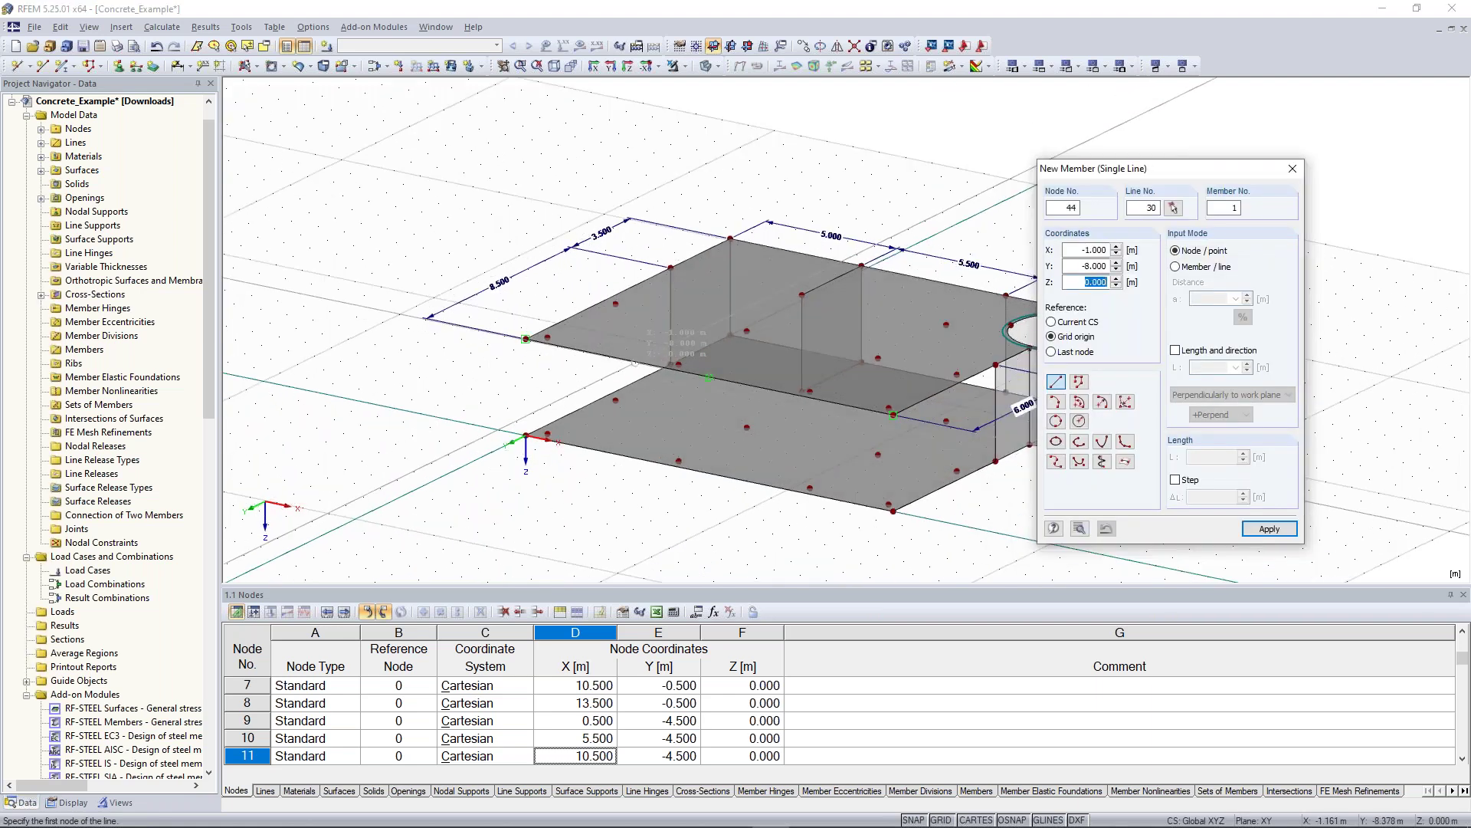
scroll(619, 370, "up", 5)
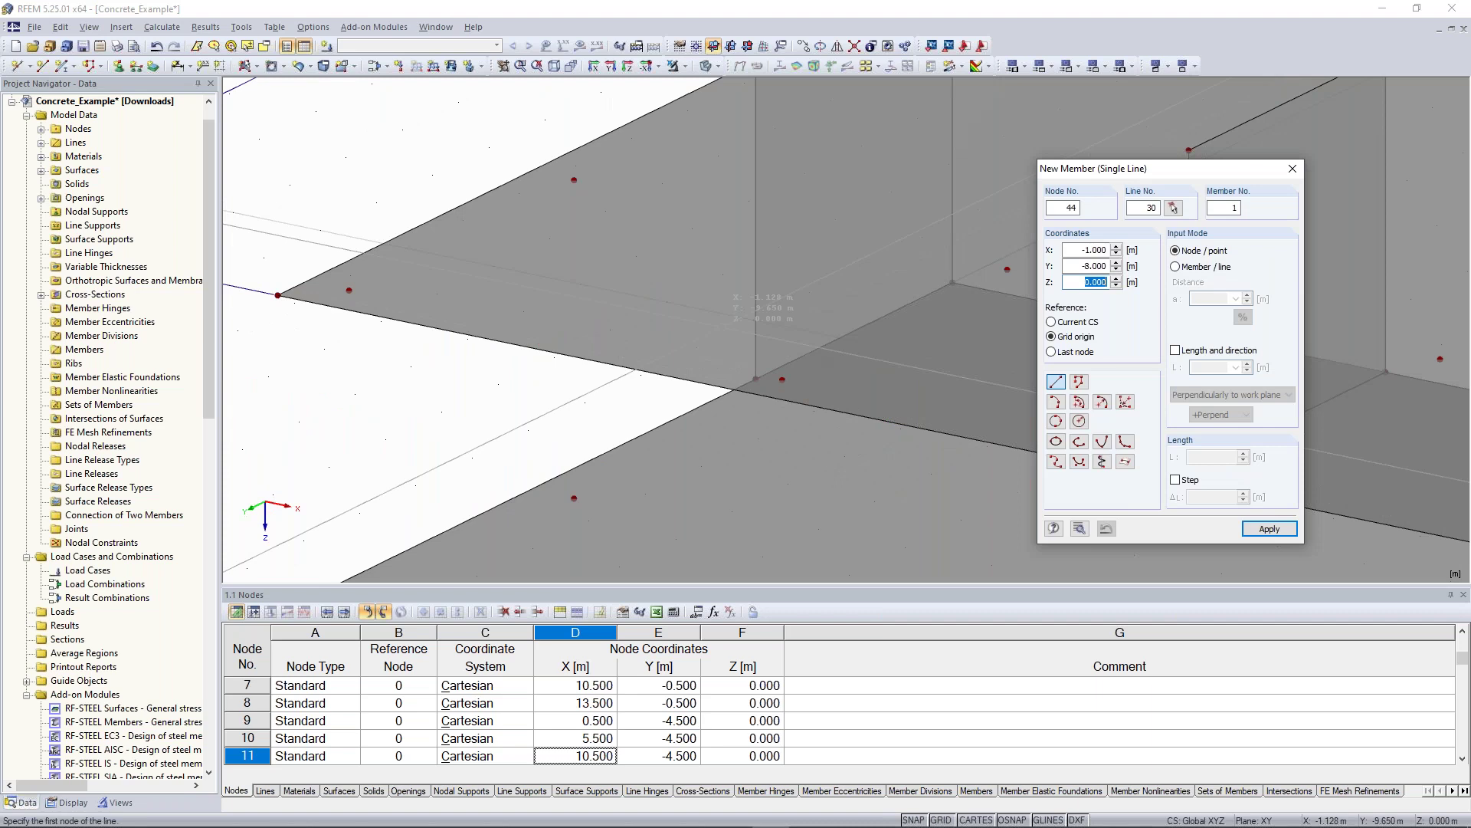
scroll(534, 414, "down", 4)
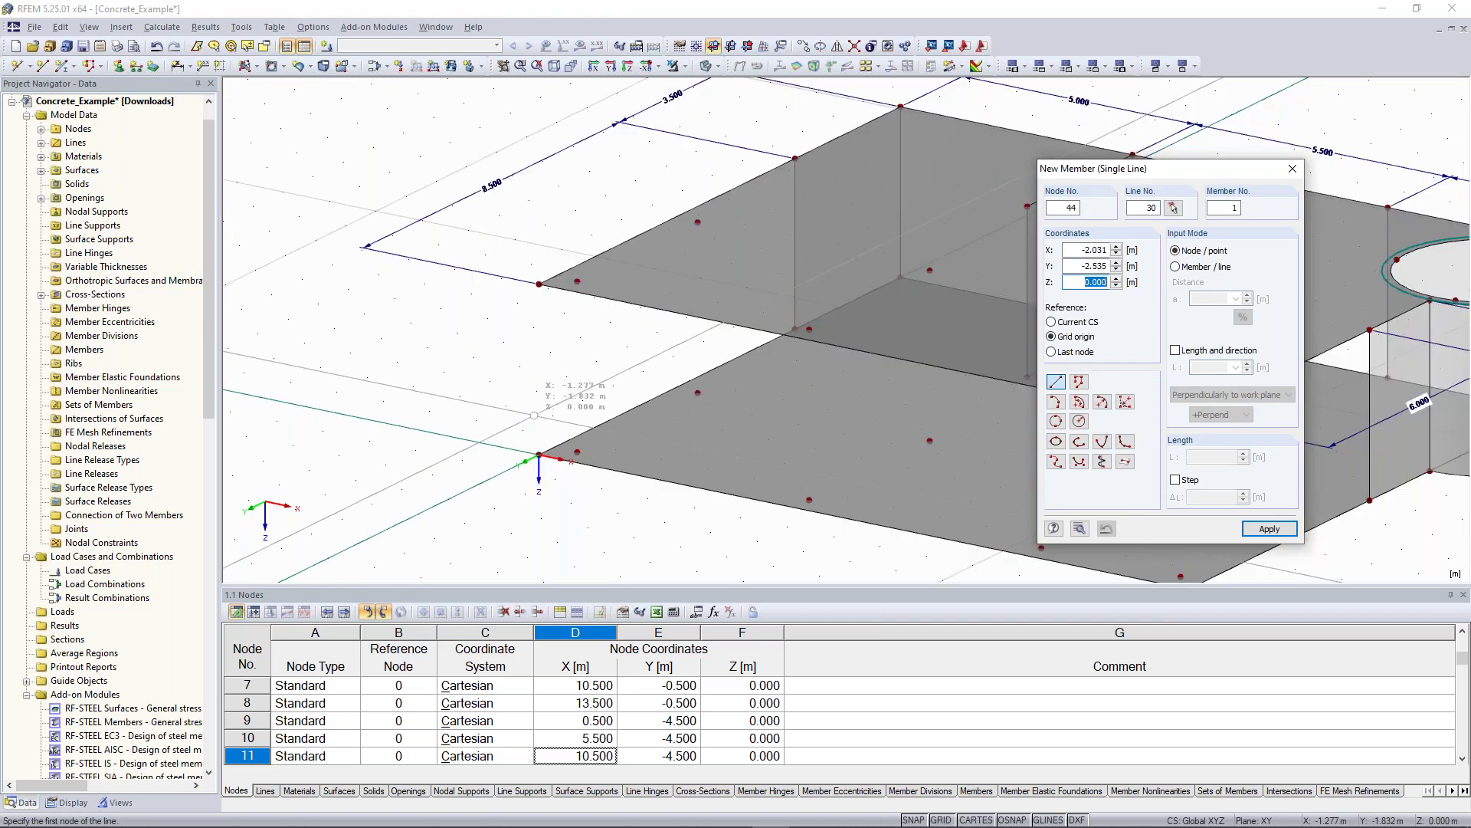
left_click(577, 453)
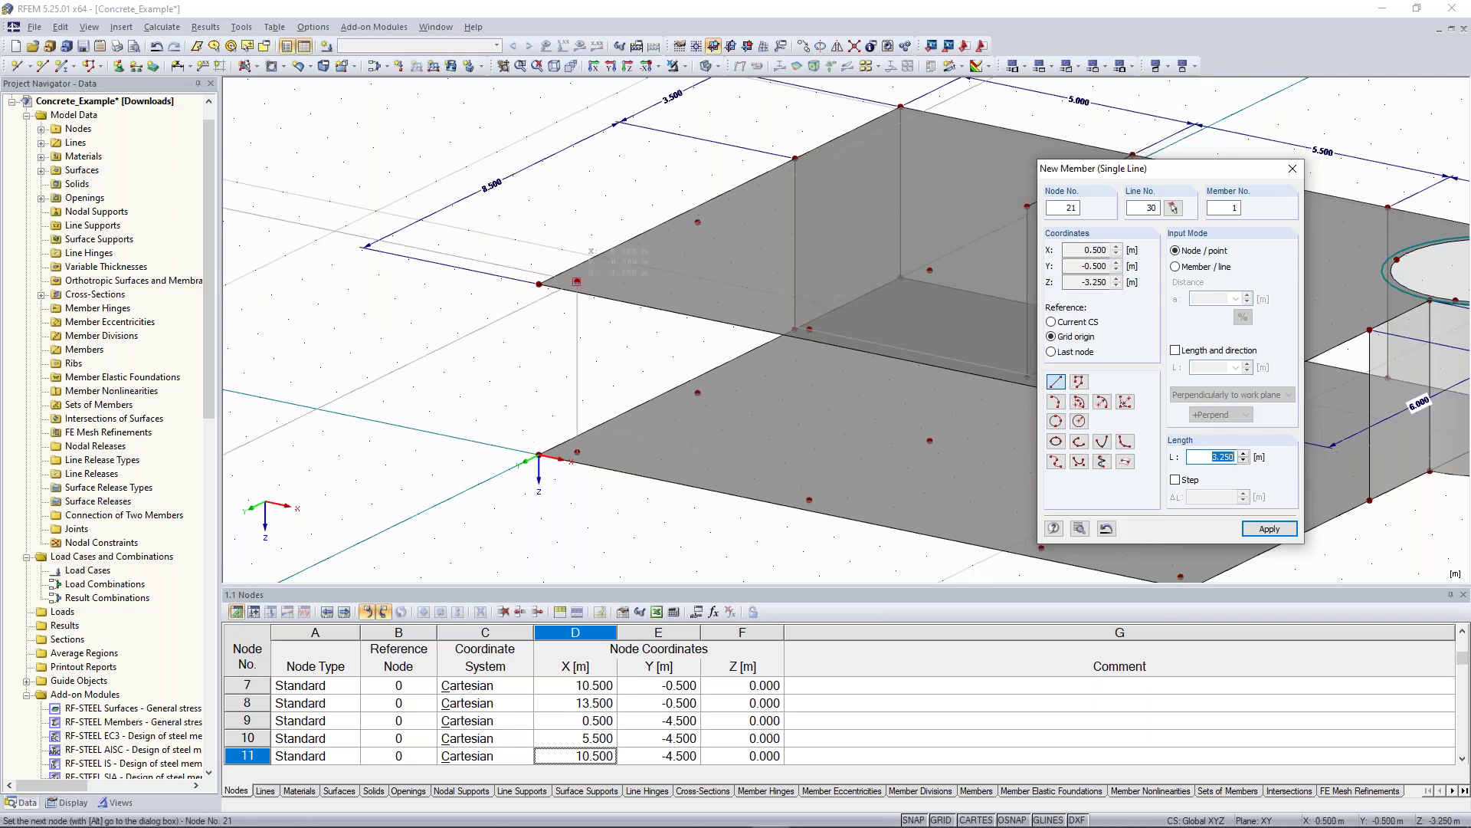
left_click(577, 281)
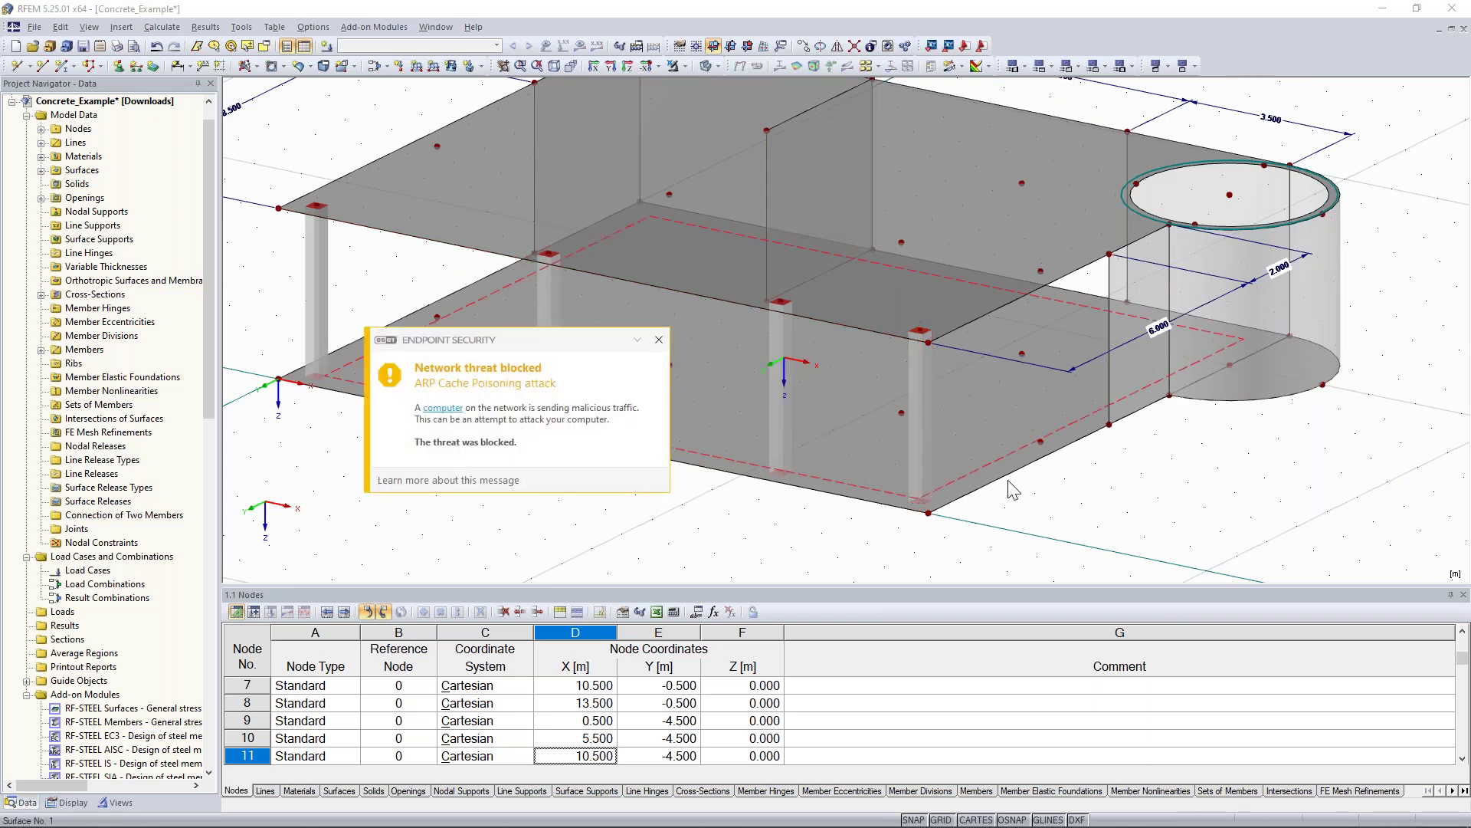
- Copy the four front columns one bay inward onto the second row of slab nodes, using node points for the displacement vector
left_click(659, 339)
middle_click_drag(694, 406, 814, 484, "ctrl")
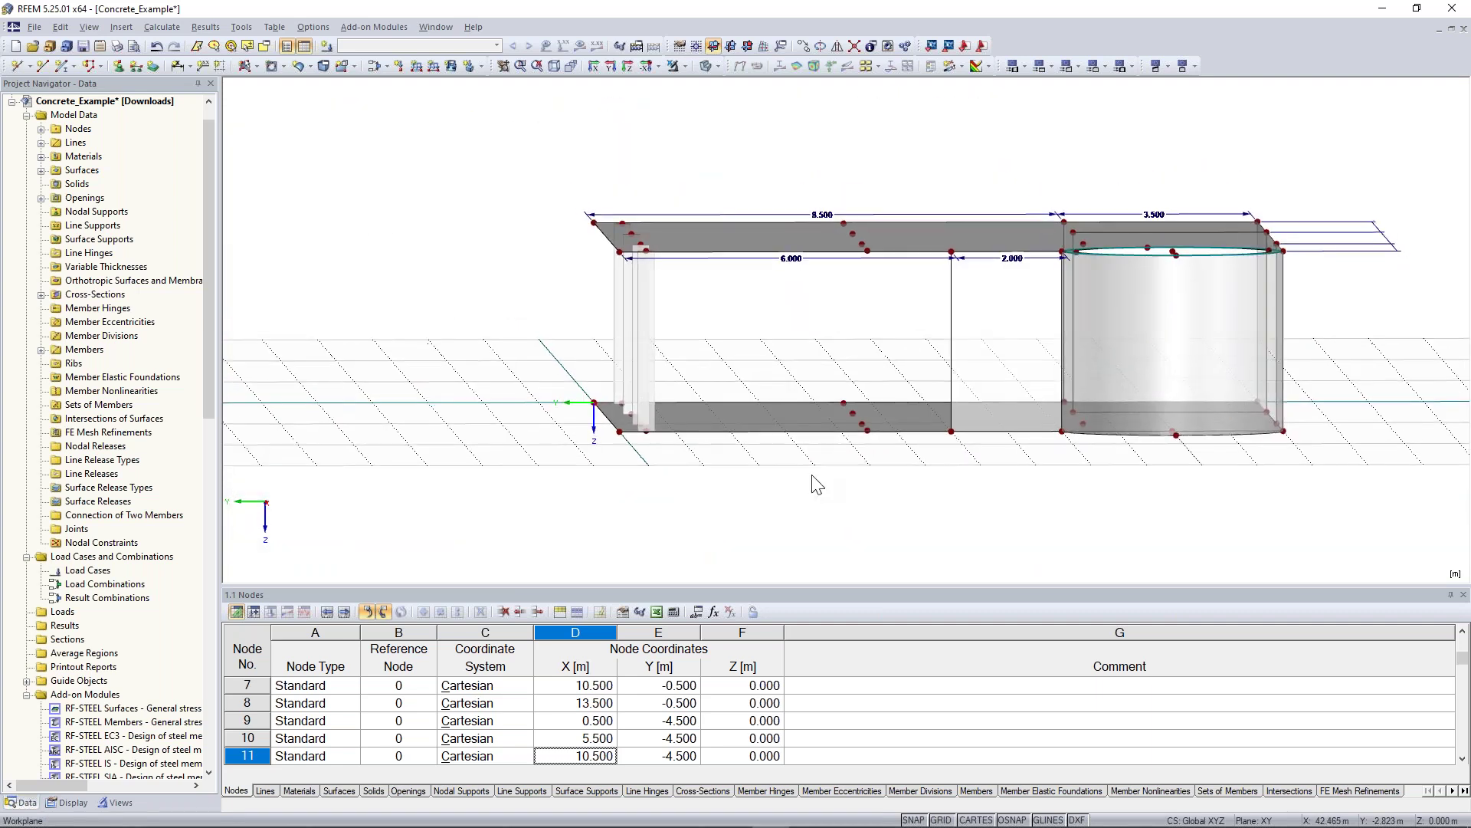
left_click(694, 427)
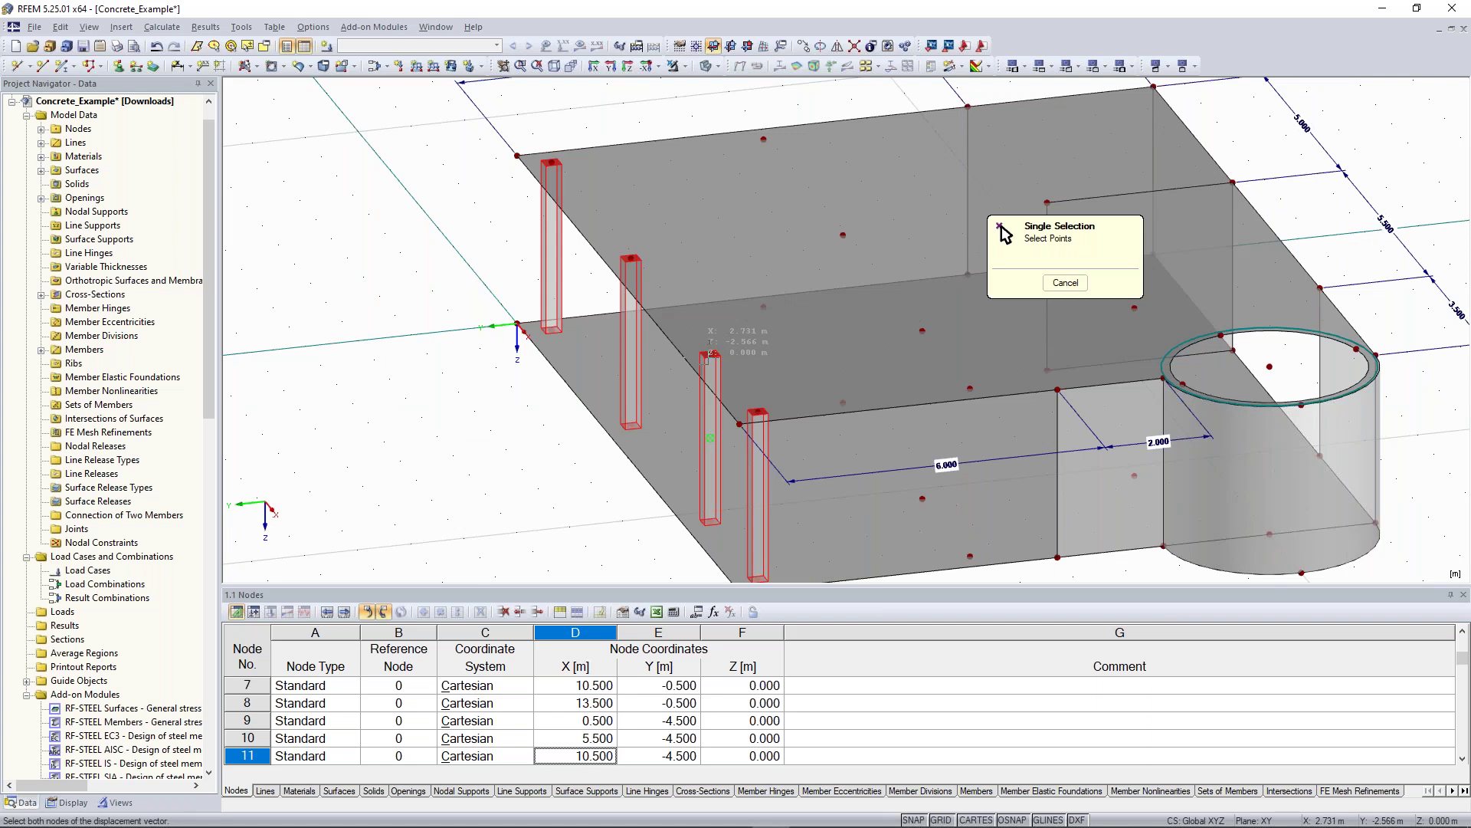
left_click(711, 354)
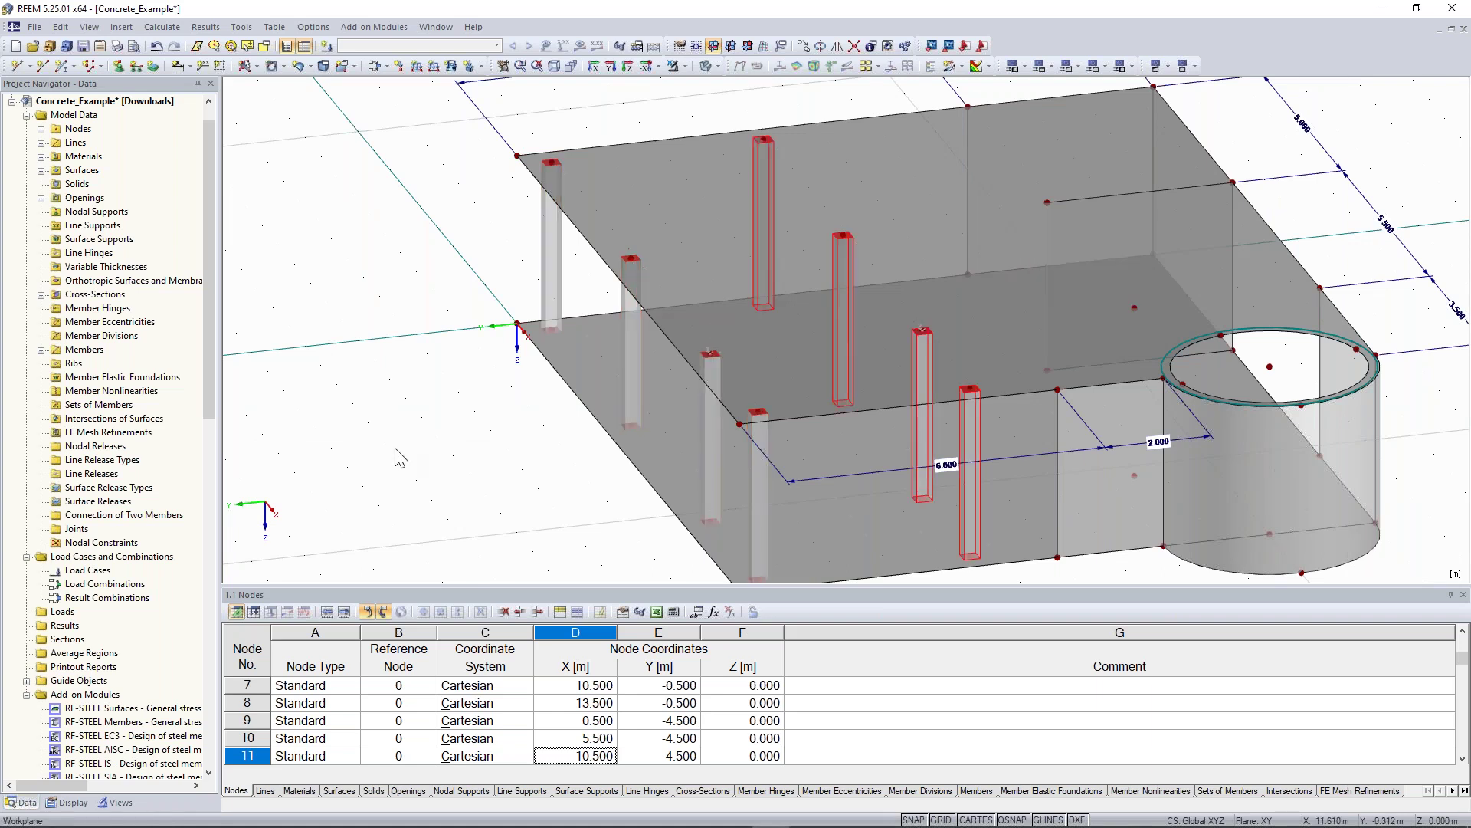
- Copy the second-row column at X 10.5 m one bay further toward the rear onto the remaining interior slab node
left_click(395, 448)
scroll(397, 444, "down", 2)
middle_click_drag(395, 431, 475, 466, "ctrl")
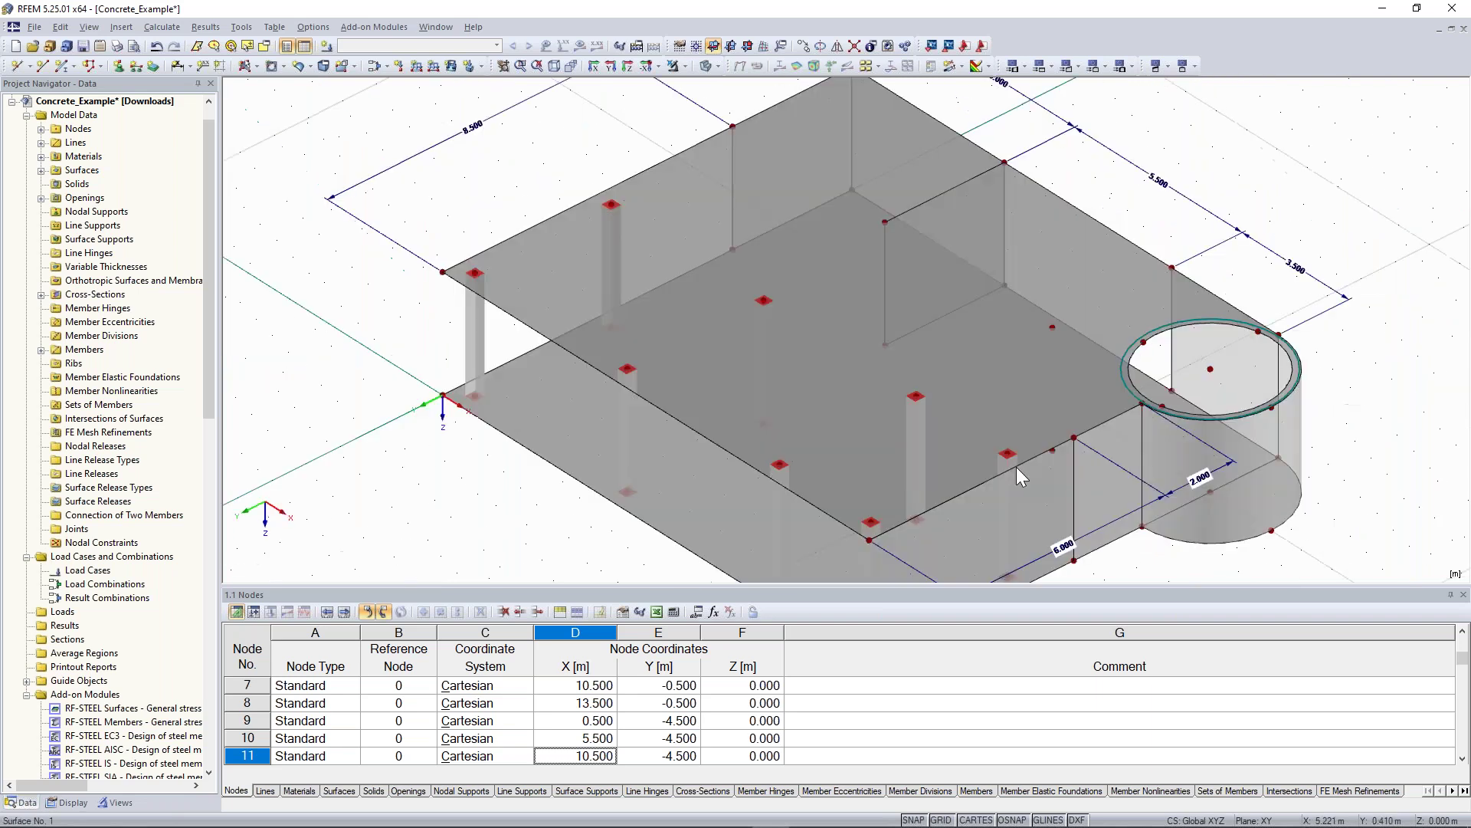
left_click(919, 426)
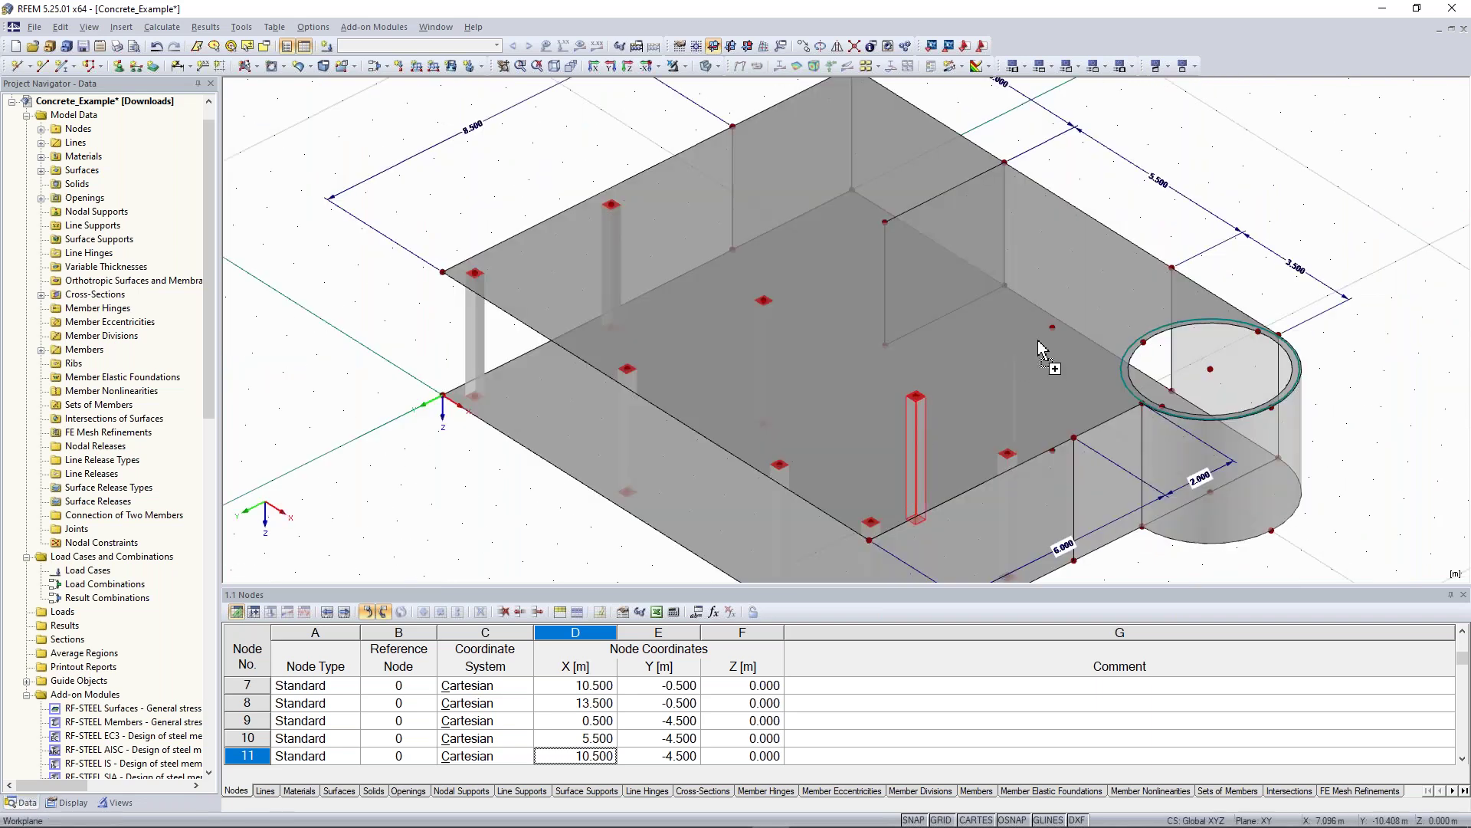
left_click_drag(1038, 339, 1039, 340, "ctrl")
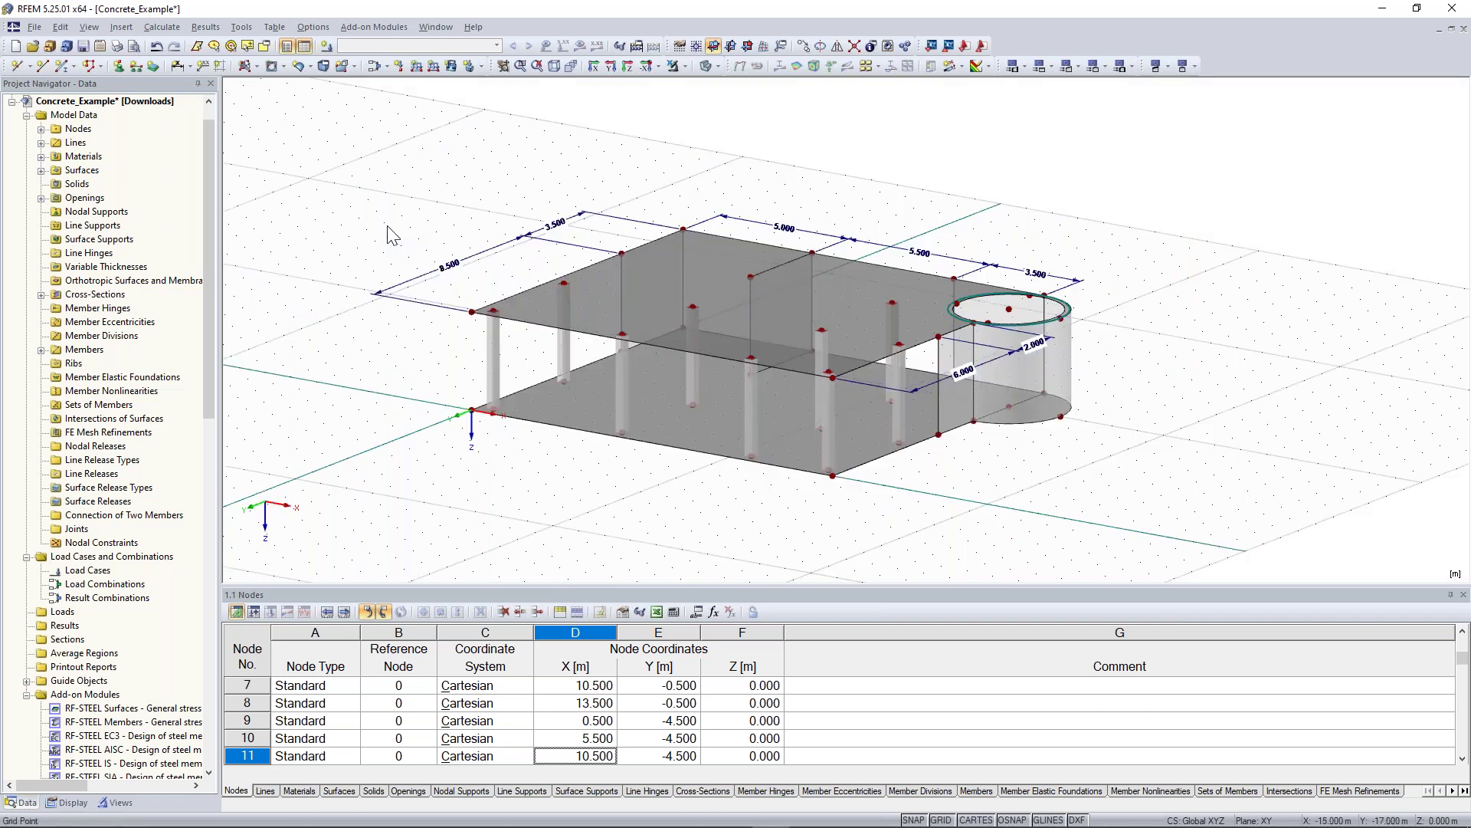
- Set the work plane origin at the lower slab's rear corner and start a new standard node referenced to the grid origin
middle_click_drag(386, 226, 401, 266)
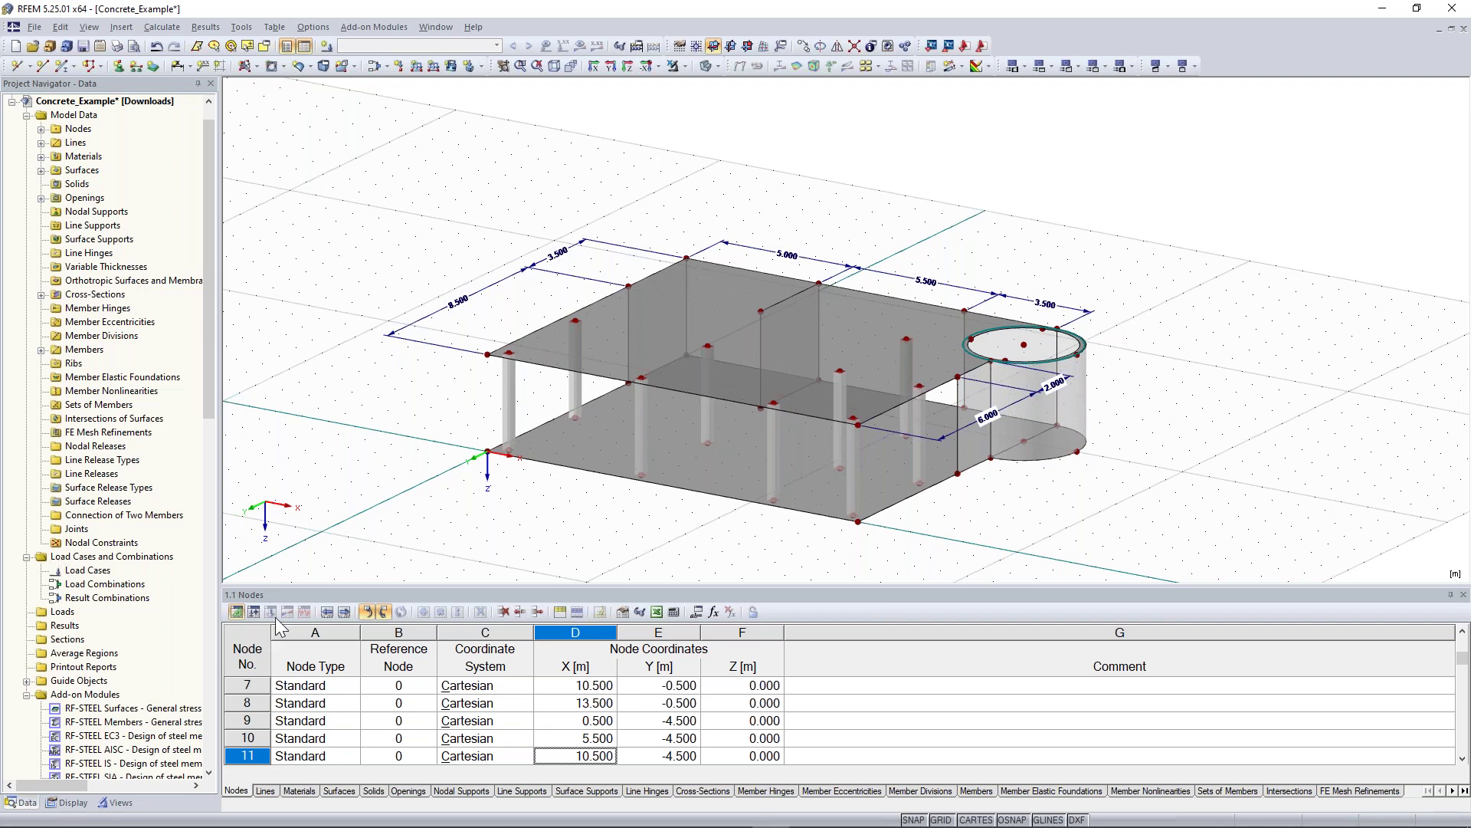
middle_click_drag(449, 383, 864, 458, "ctrl")
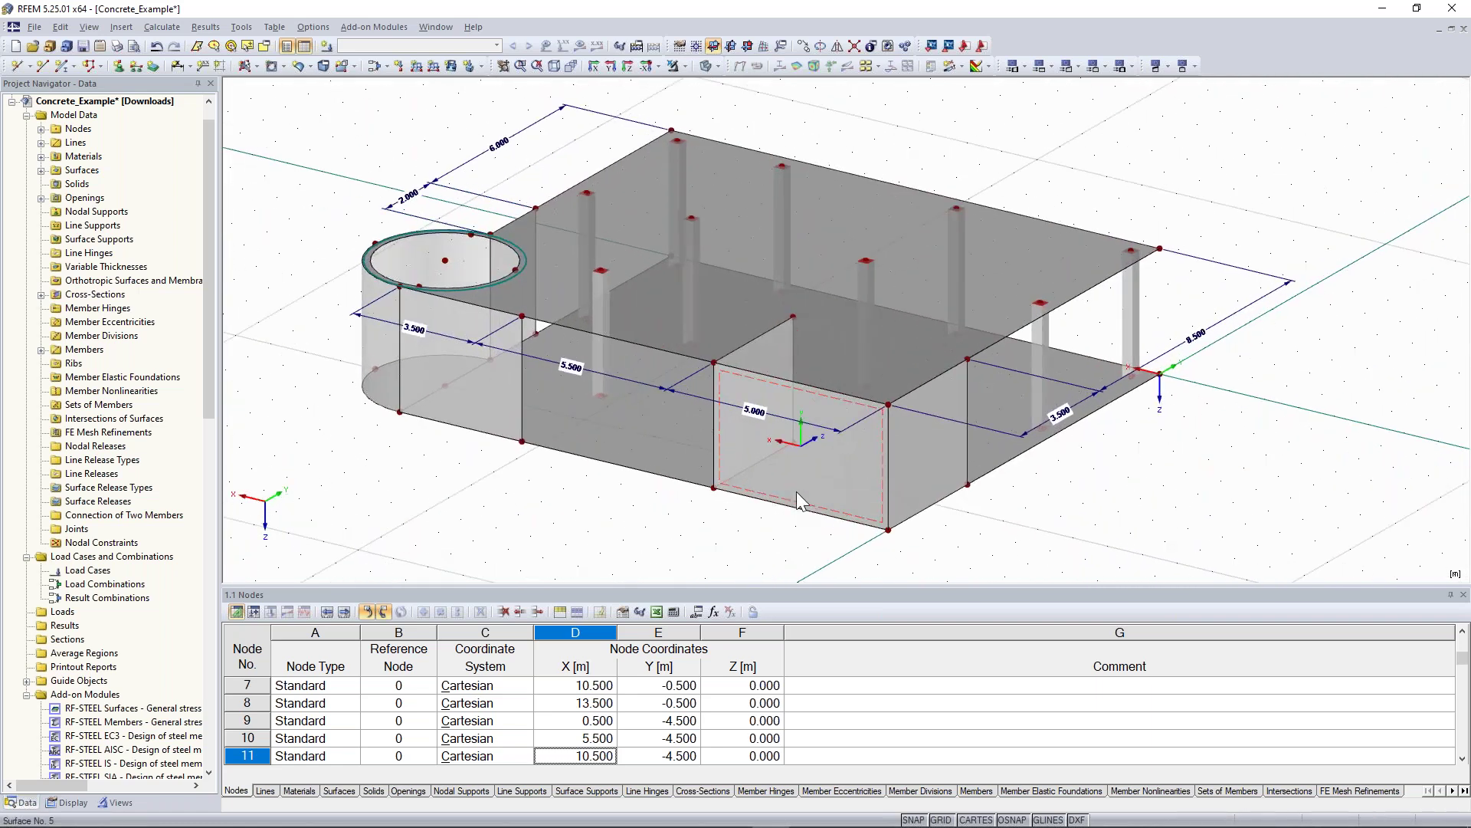
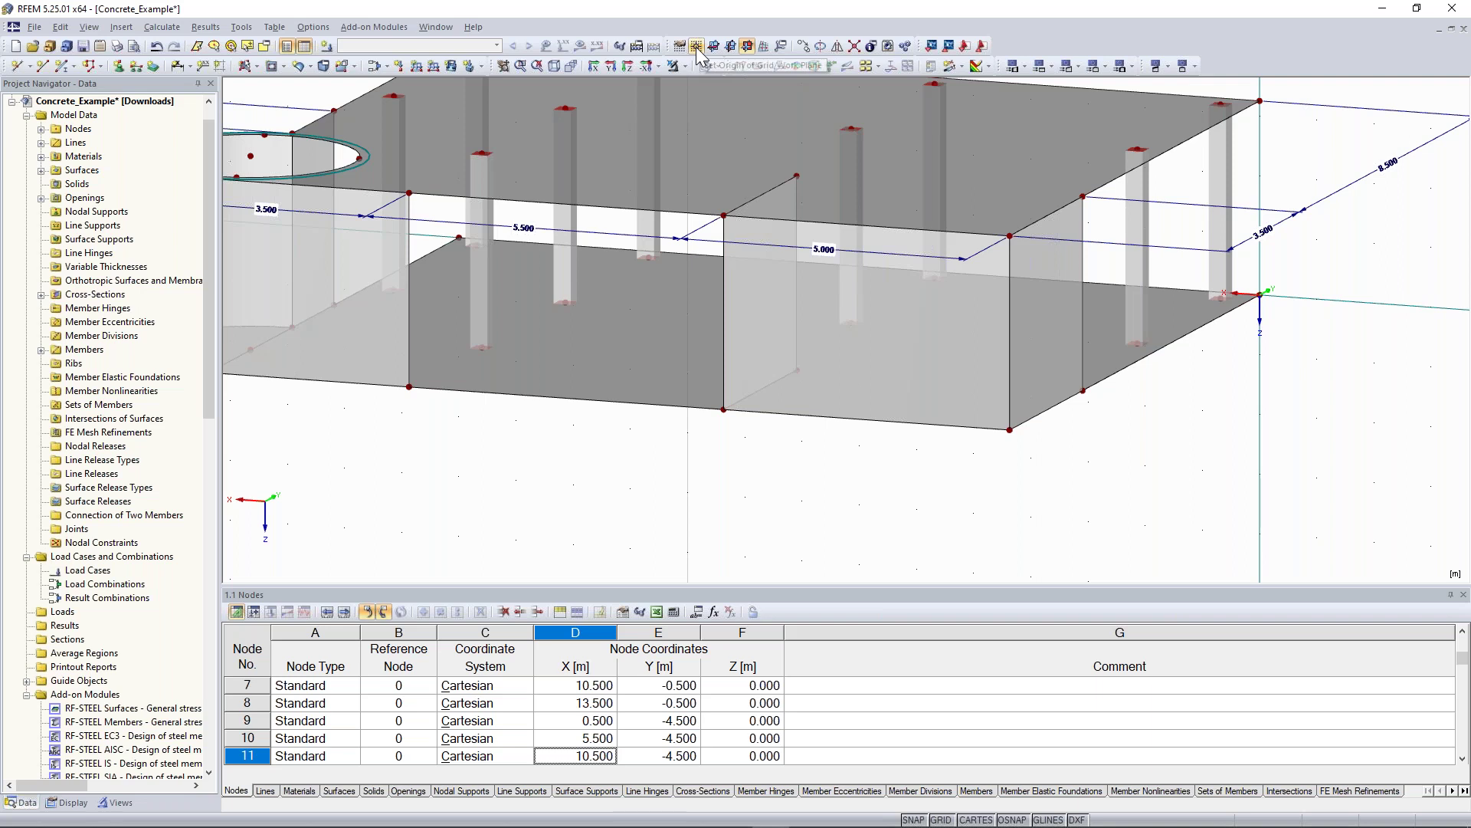
left_click(697, 48)
left_click(28, 67)
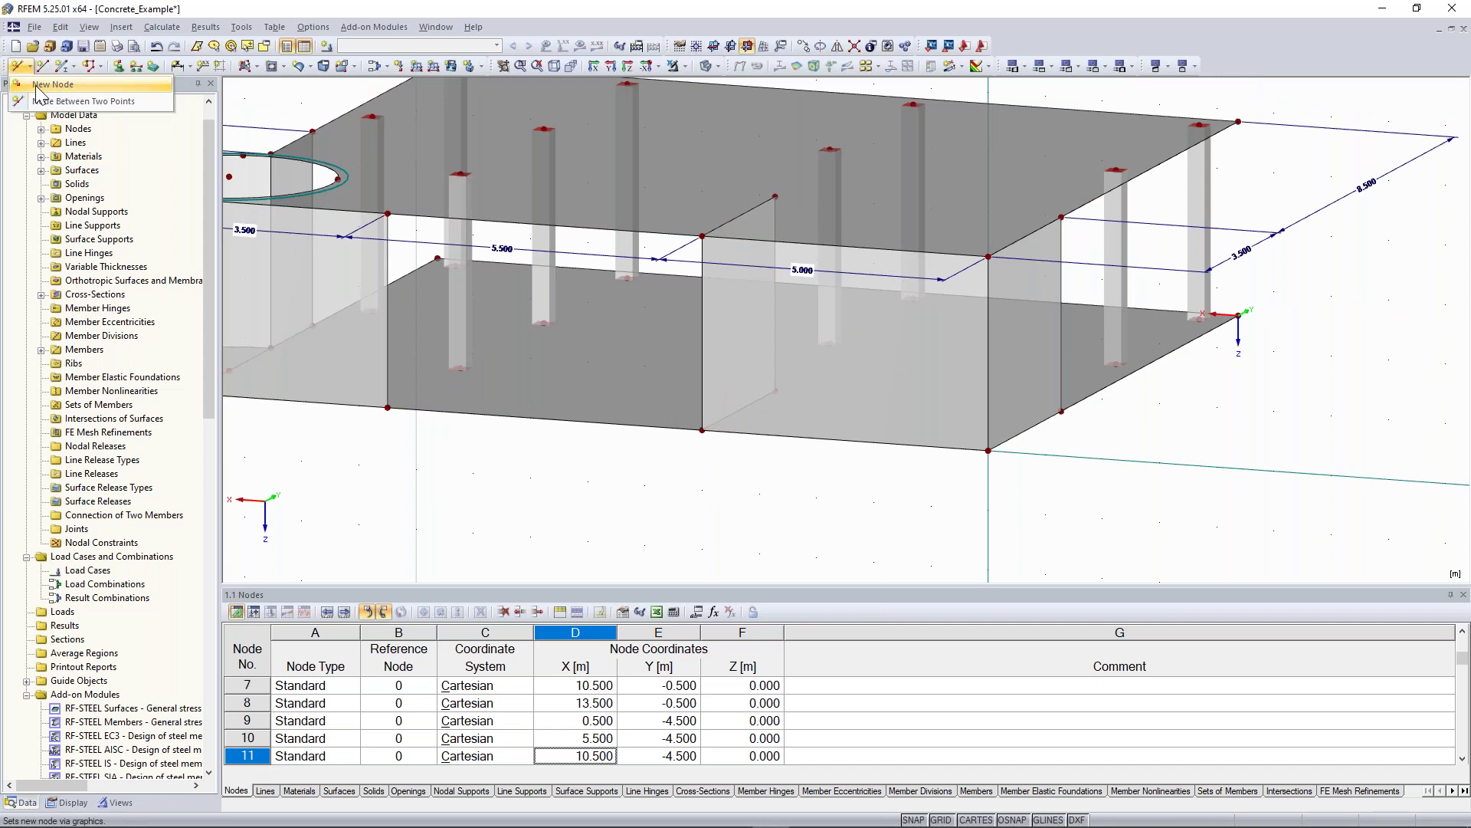
left_click(36, 85)
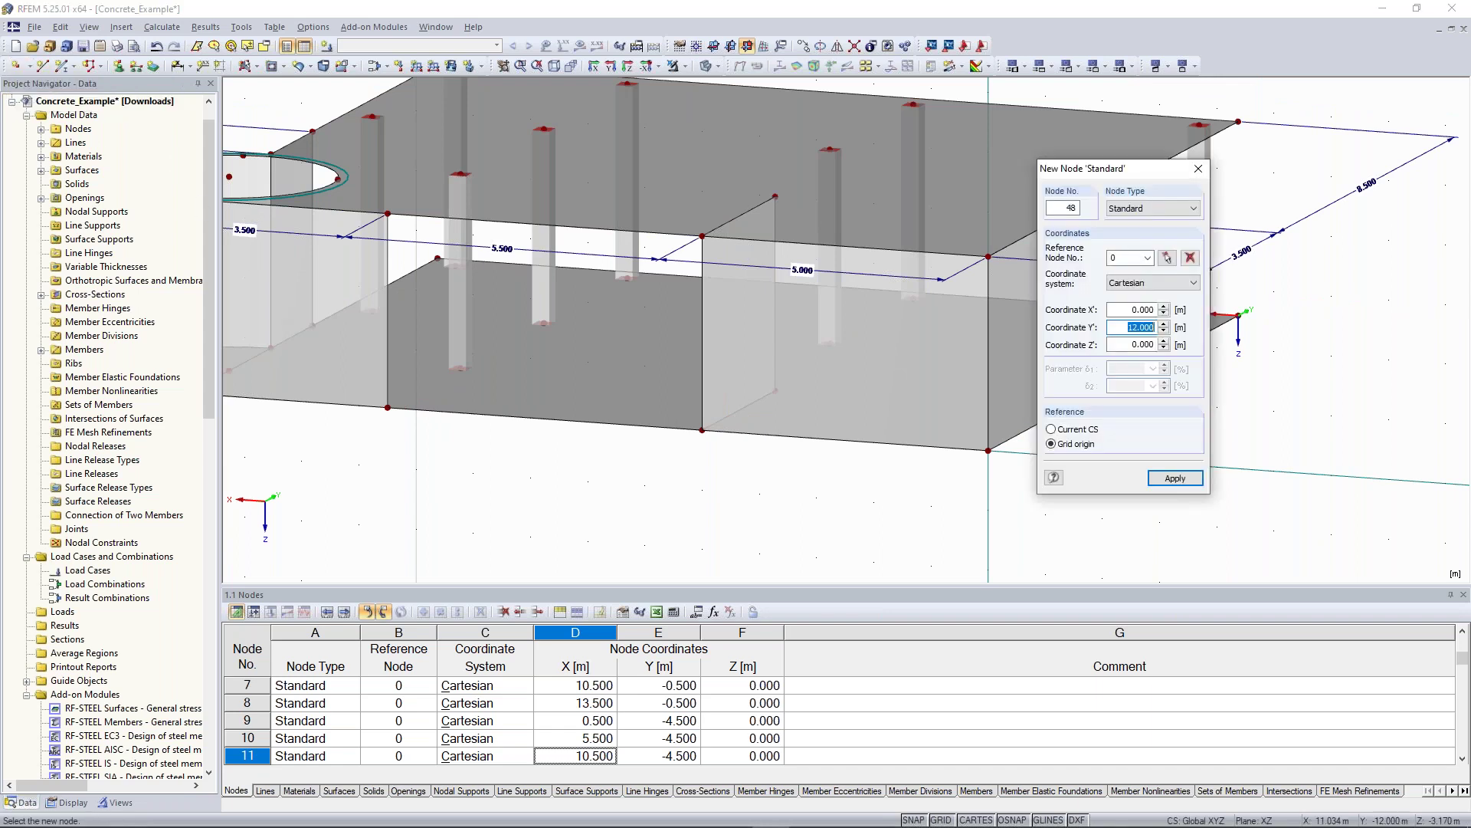
left_click_drag(1224, 159, 1230, 158)
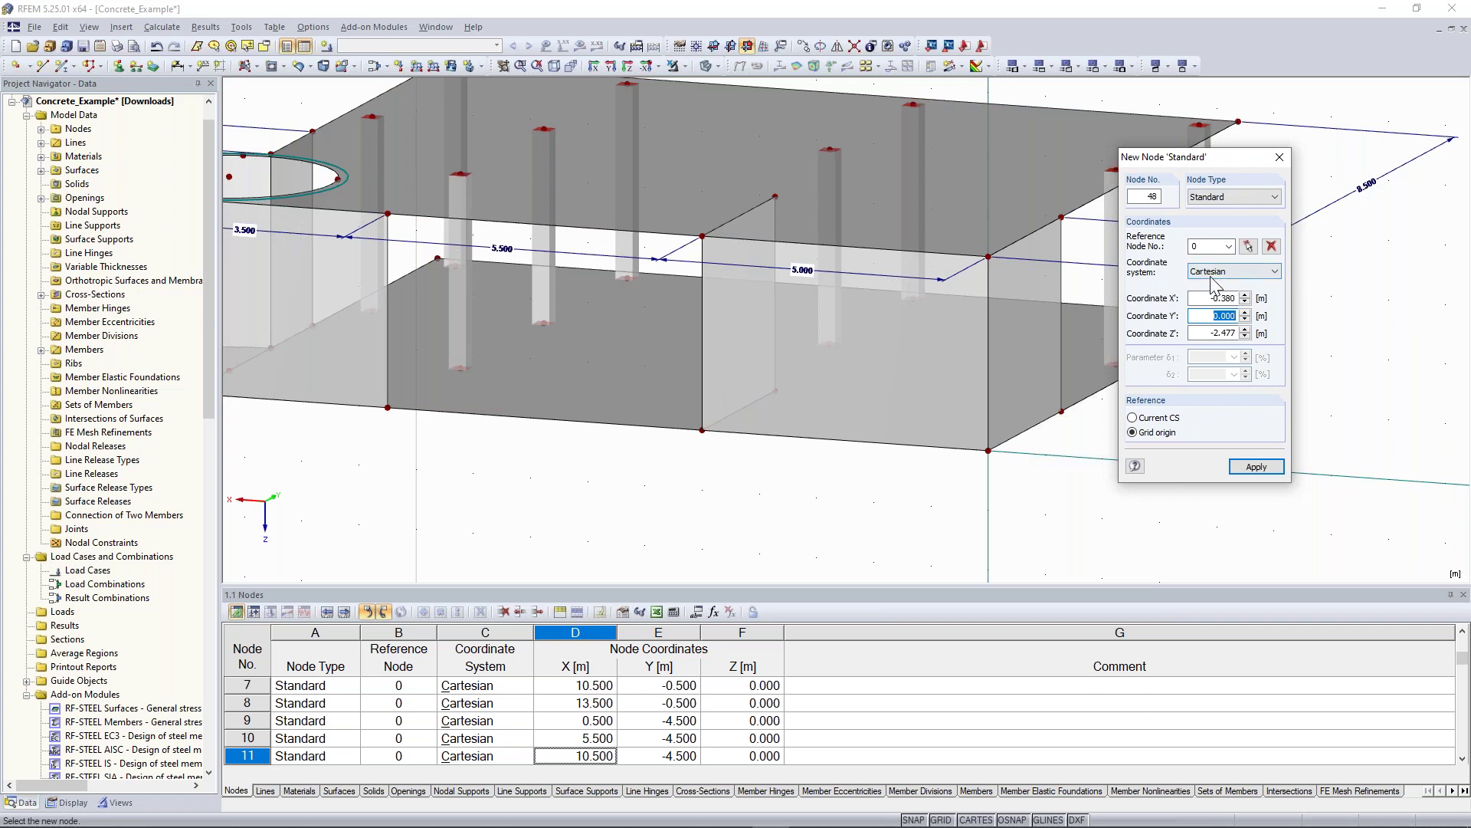
left_click(1156, 434)
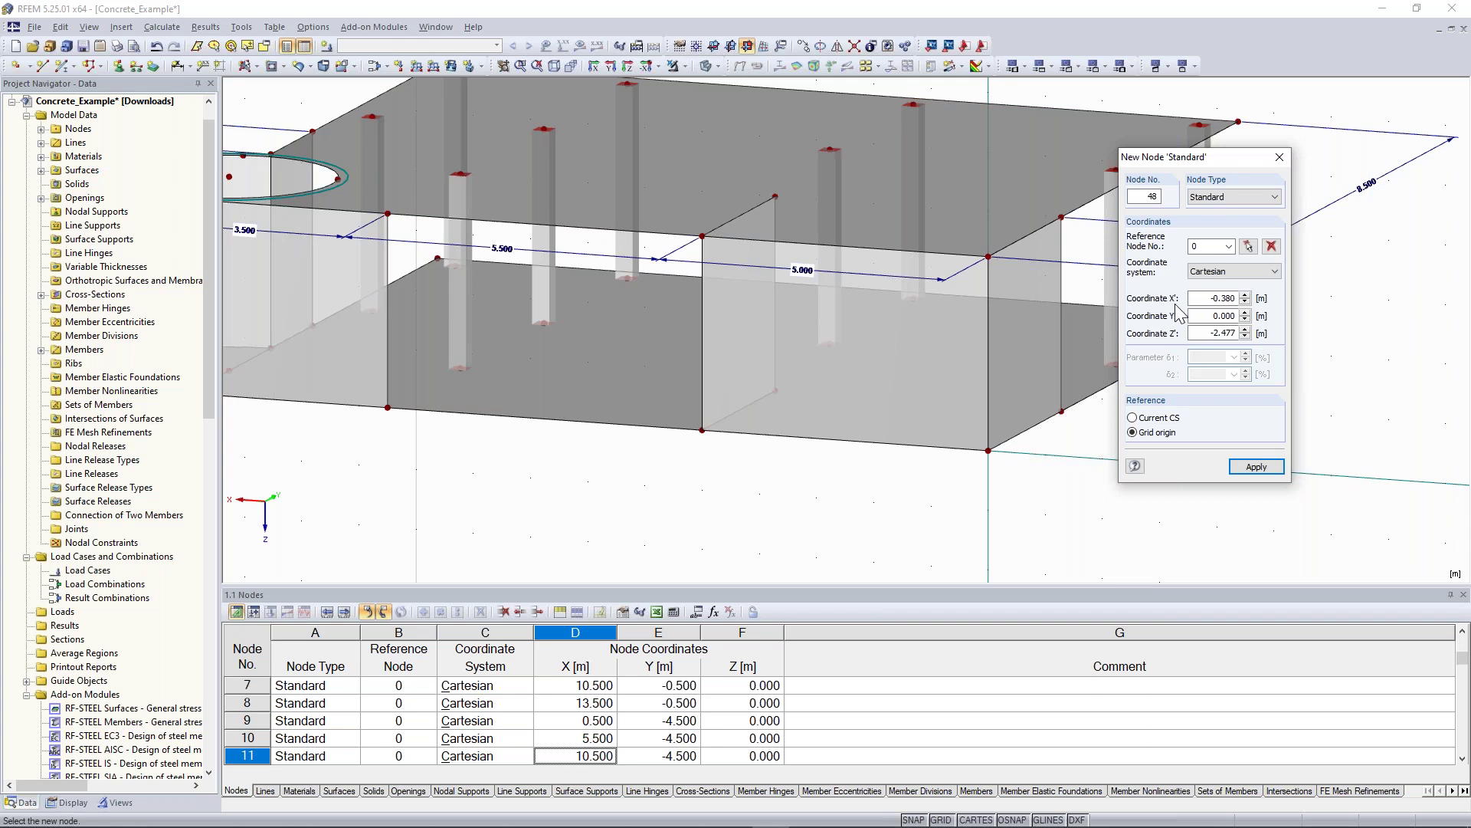
left_click(1153, 418)
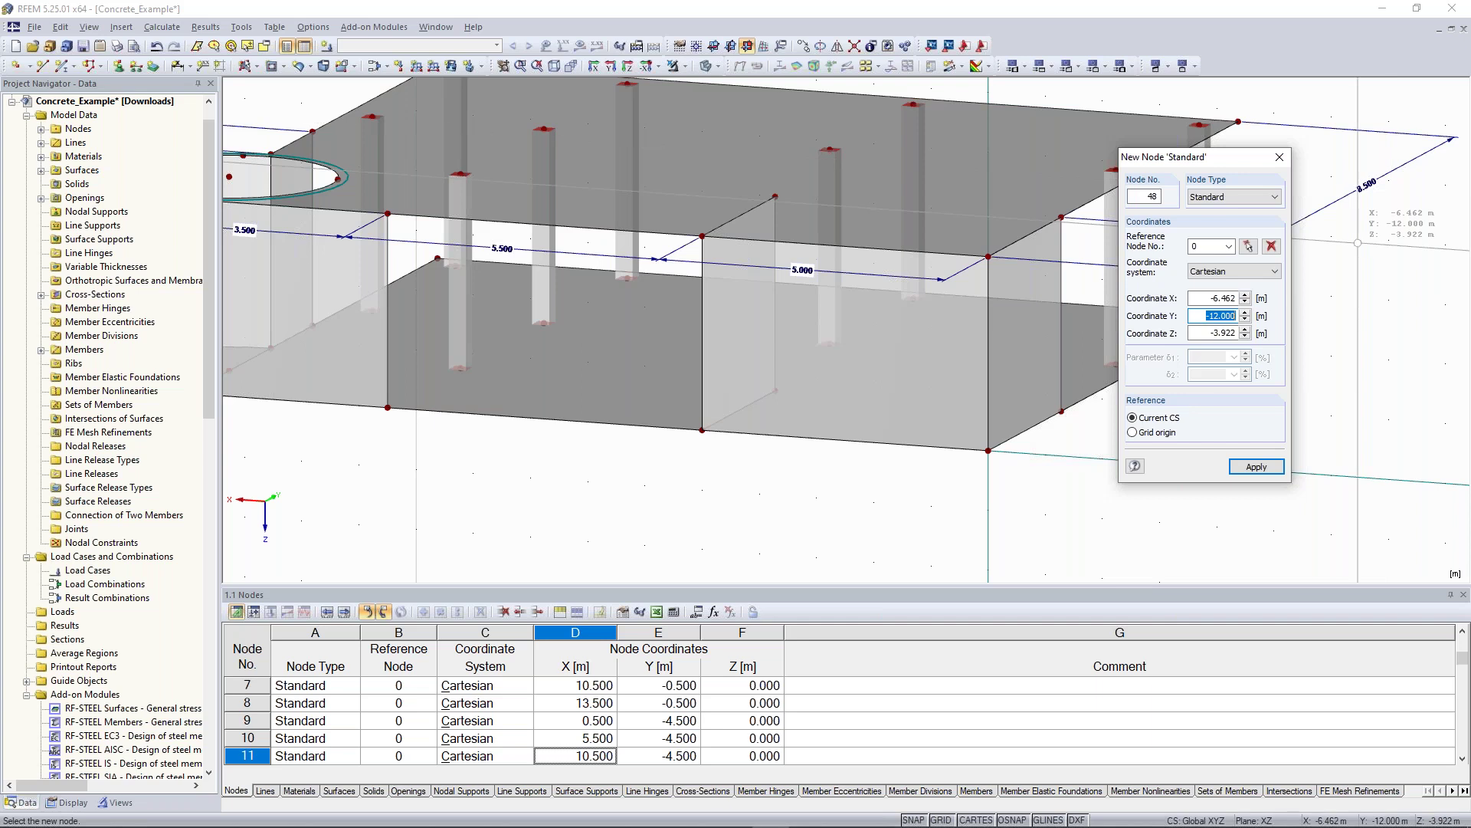
left_click(1155, 432)
- Try to create a node on the rear wall at X' 5 m, Y' 0 and Z' -2.5 m from the grid origin
left_click_drag(1200, 298, 1235, 297)
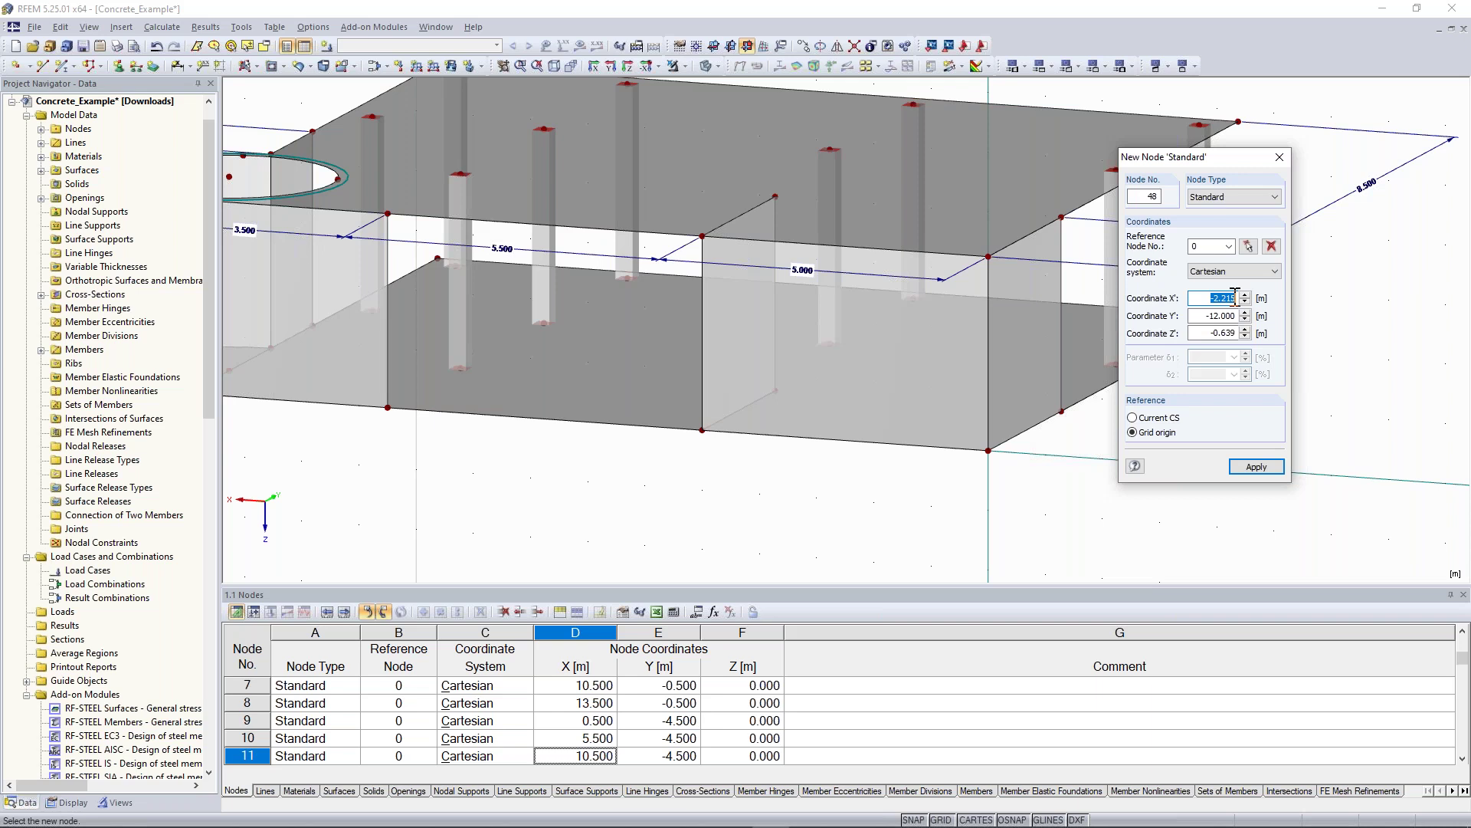
type("5")
key("Tab")
type("0")
key("Tab")
type("-2,5")
left_click(1223, 316)
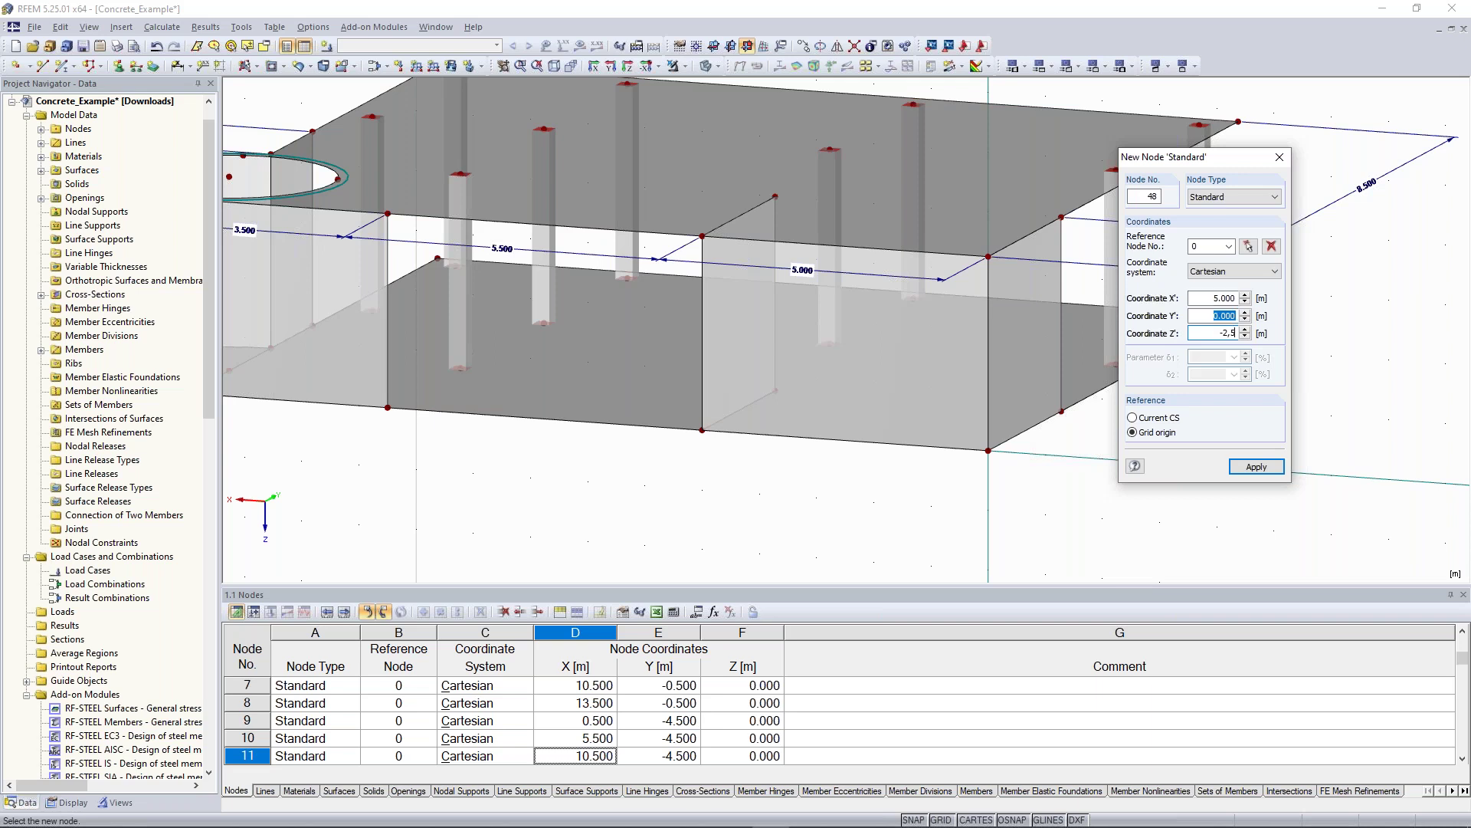
key("Return")
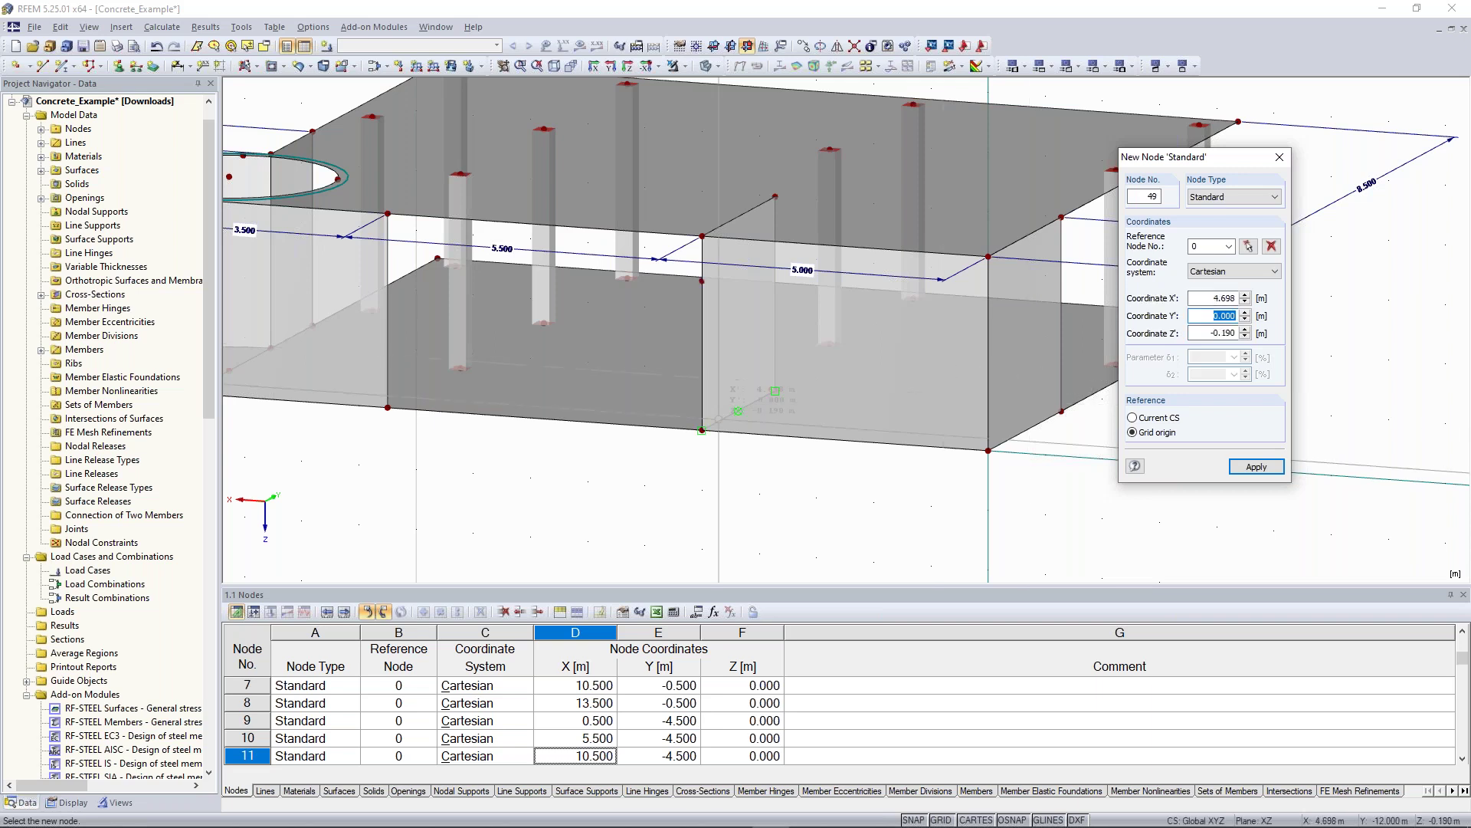
middle_click_drag(721, 460, 752, 475, "ctrl")
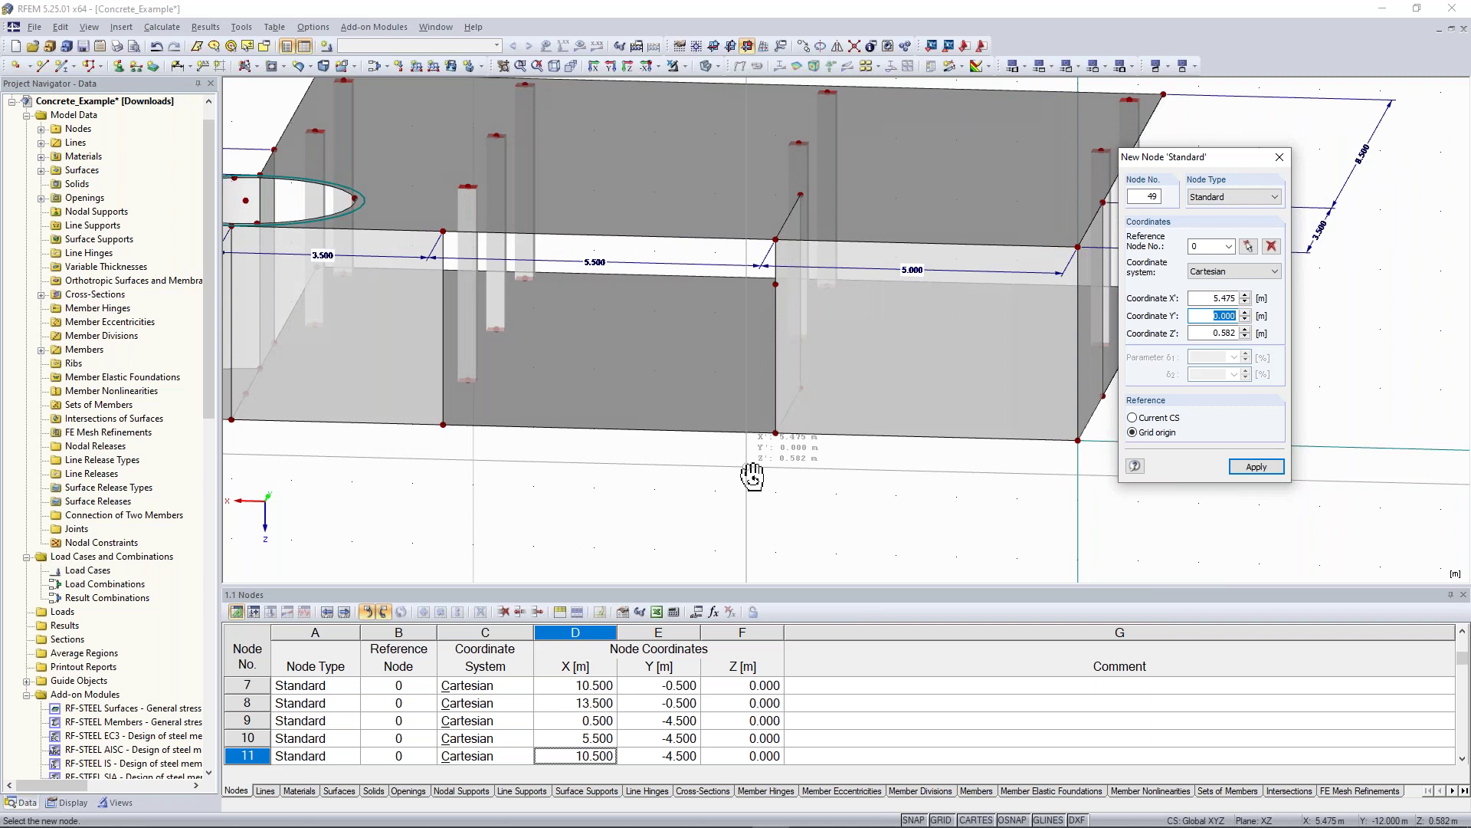
middle_click_drag(751, 475, 1075, 536, "ctrl")
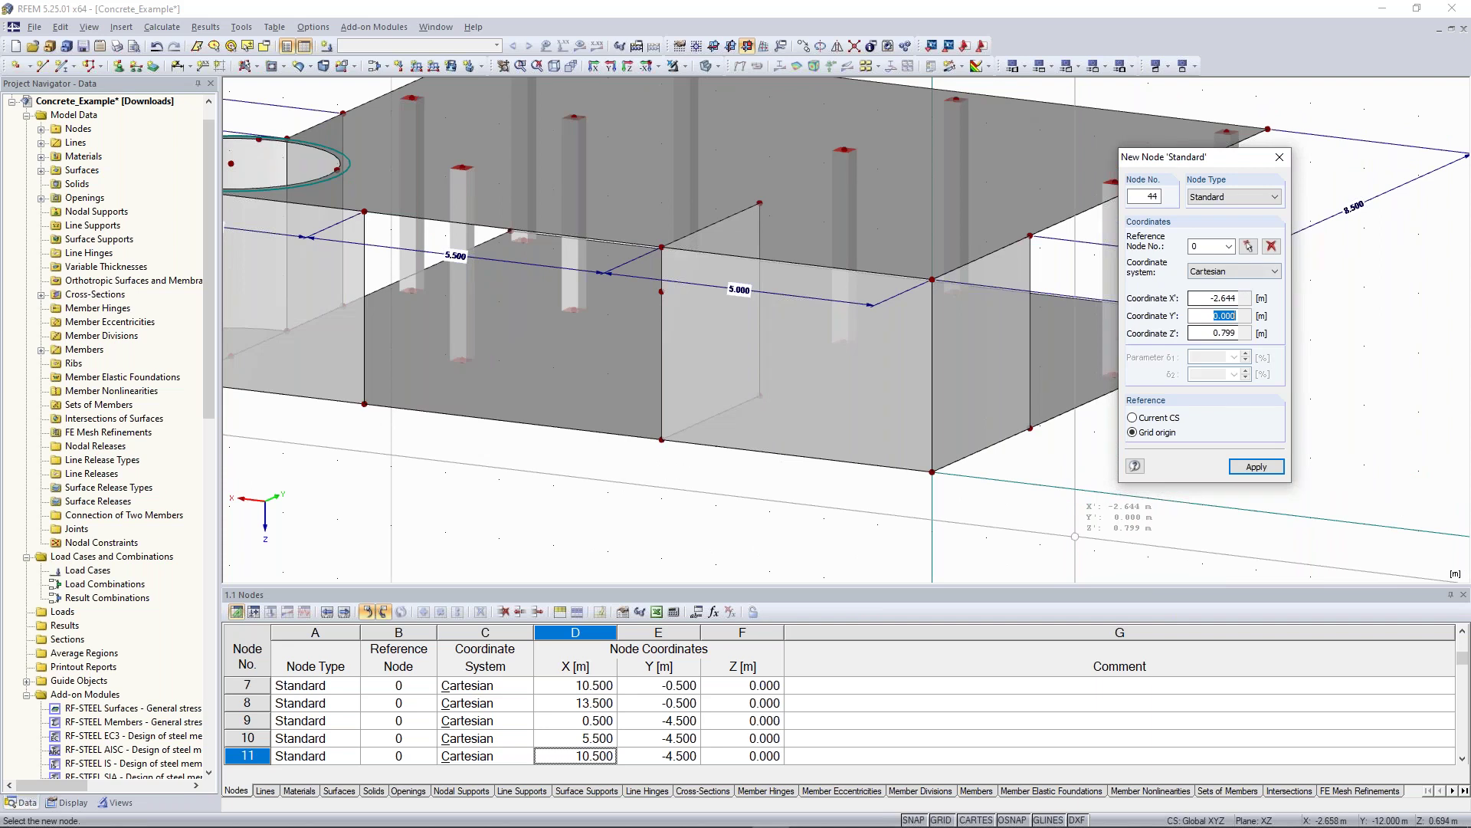
key("Escape")
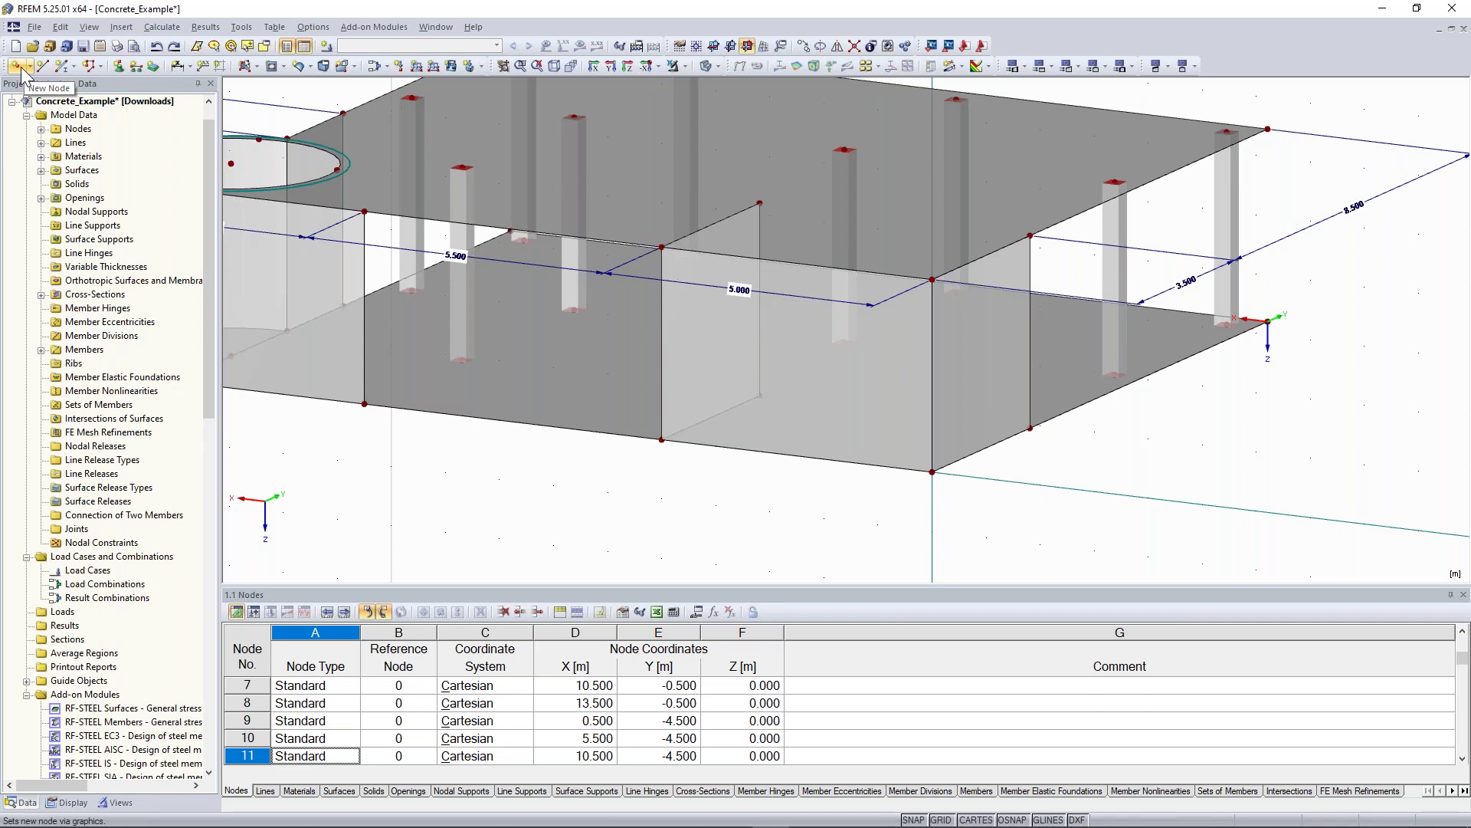
- Create a node on the 5 m rear wall at X' 1.5 m, Y' 0 and Z' -1 m from the grid origin
left_click(21, 68)
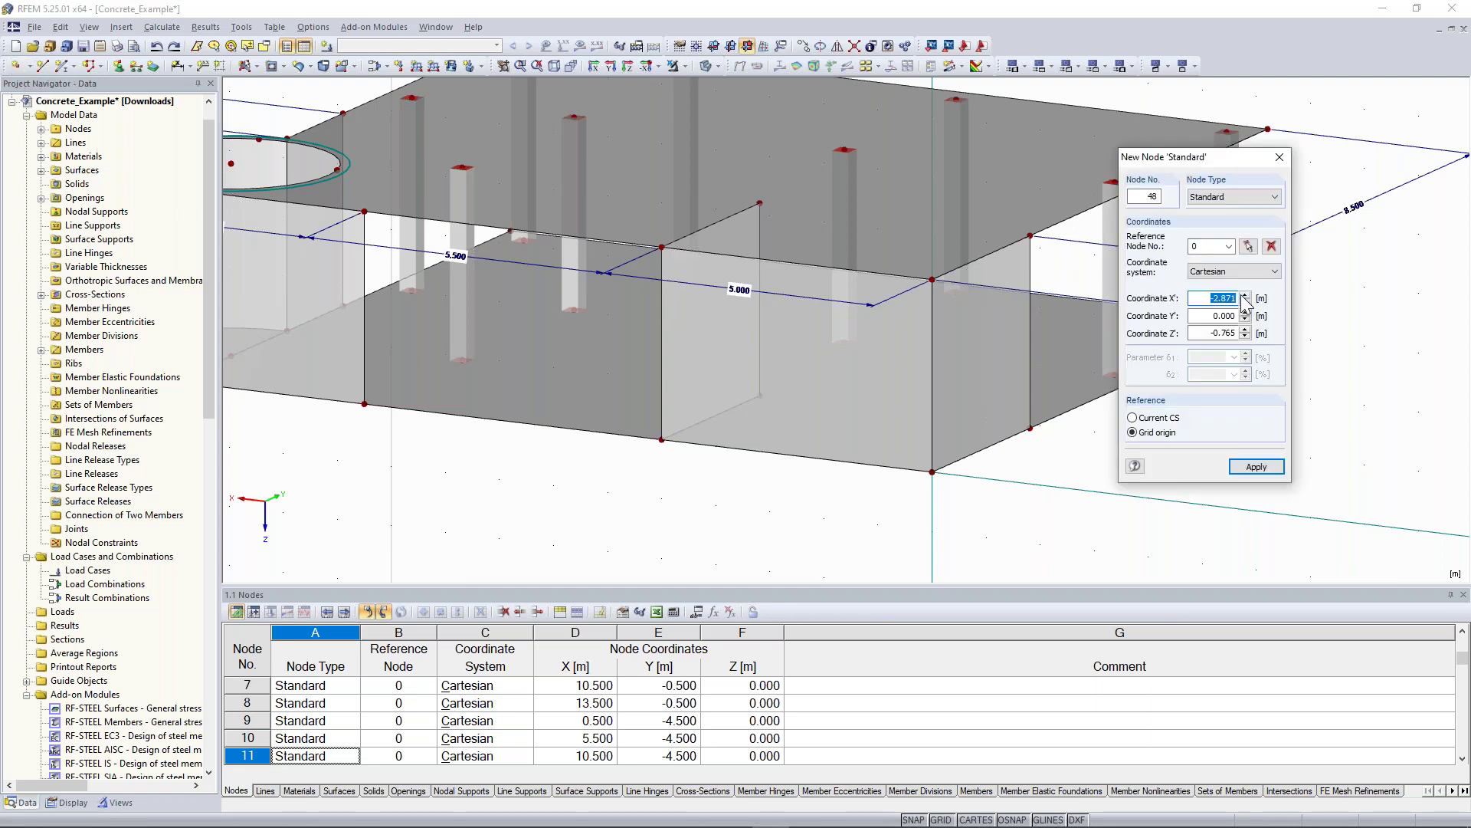
type("1,5")
key("Tab")
key("Tab")
key("BackSpace")
left_click(1256, 467)
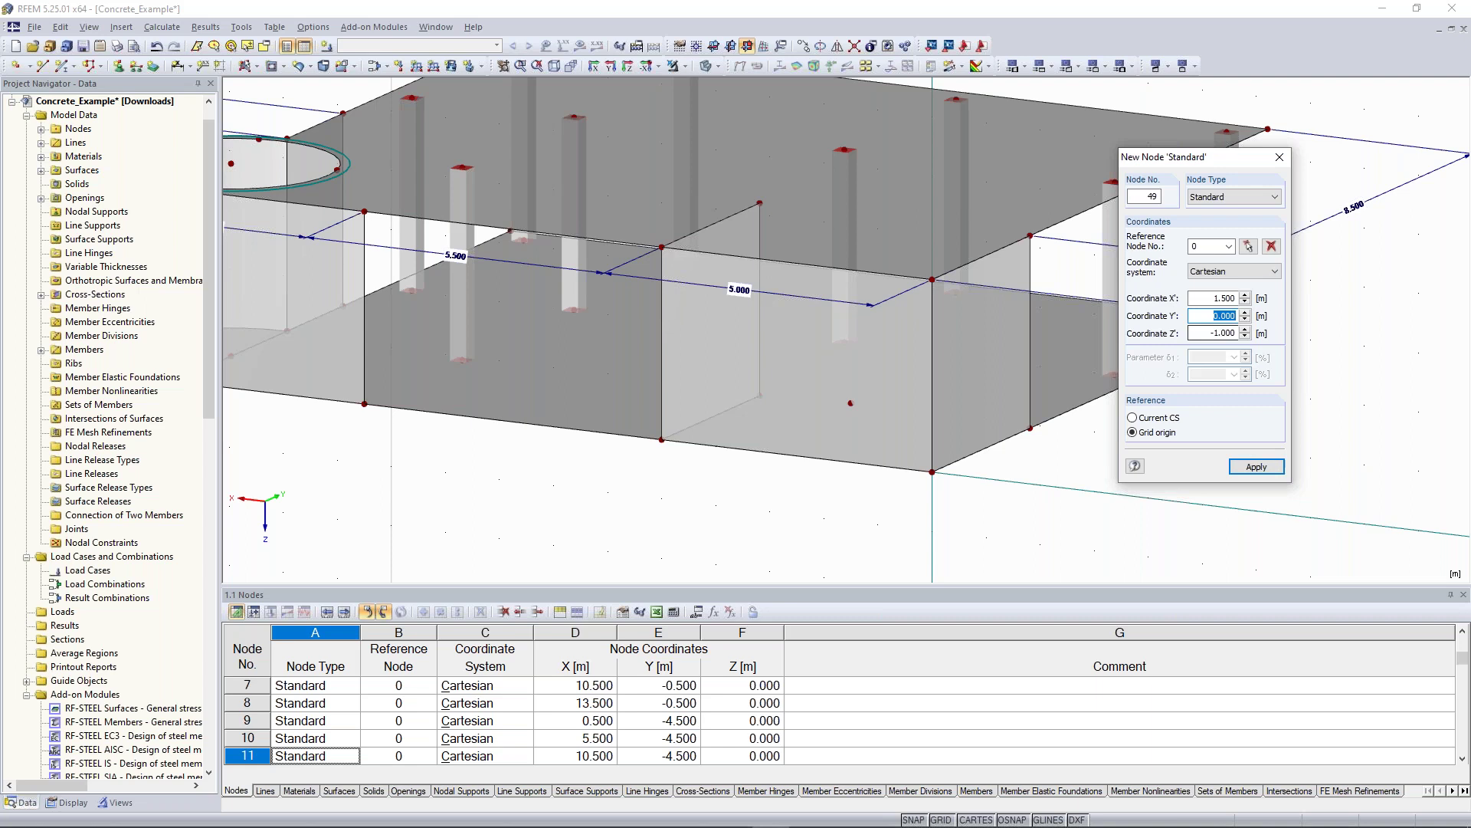
- Add a second rear wall node at X' 5 m, Y' 0 and Z' -2.5 m, and finish placing nodes
double_click(1241, 298)
key("Tab")
key("Tab")
type("-2,5")
left_click(1216, 298)
left_click_drag(1213, 298, 1255, 298)
type("5")
left_click(1230, 317)
left_click(1241, 467)
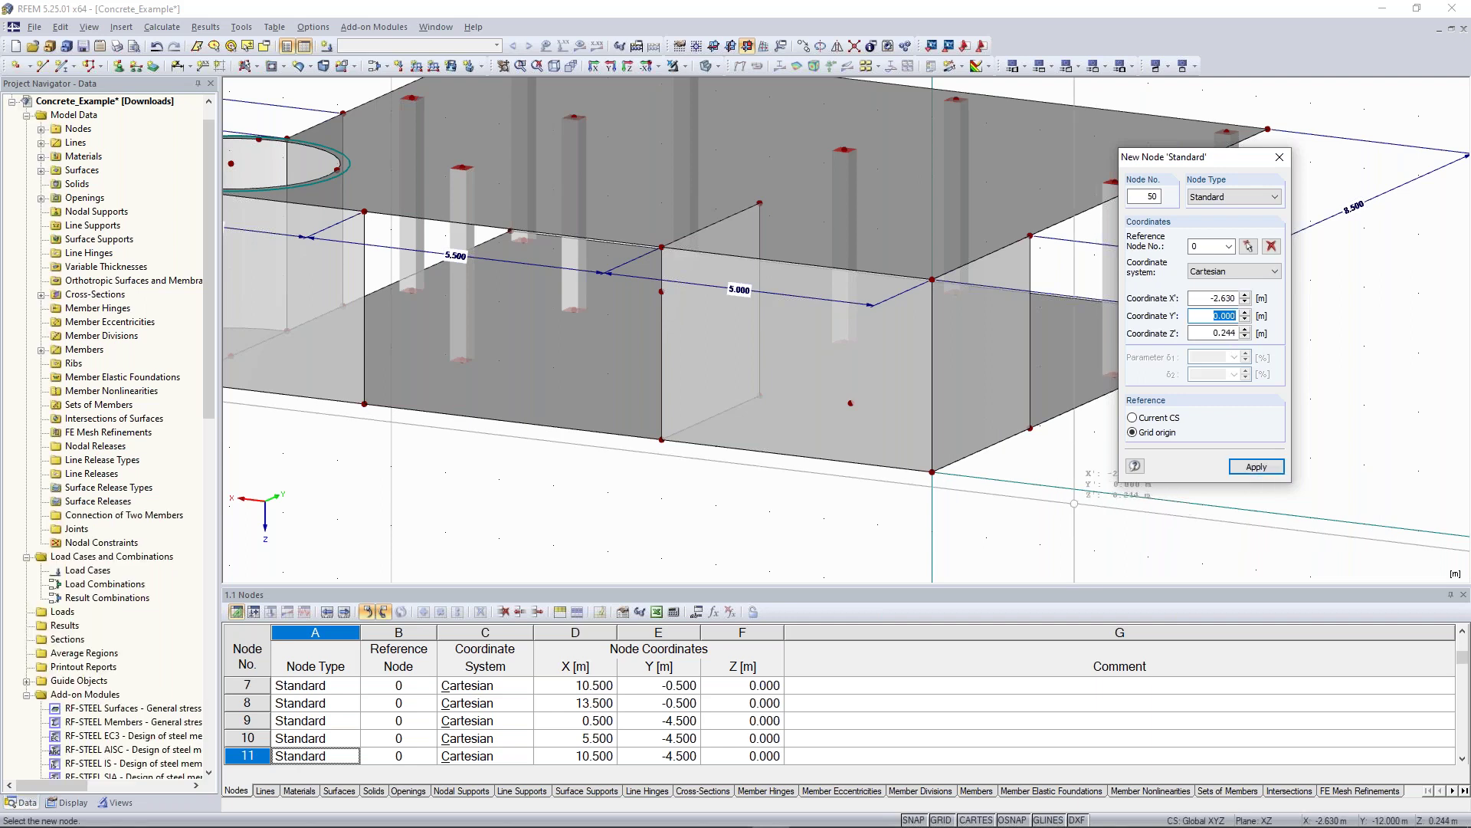
key("Escape")
- Delete the node 2.5 m up the vertical edge shared by the 5 m and 5.5 m rear walls
scroll(1054, 364, "down", 4)
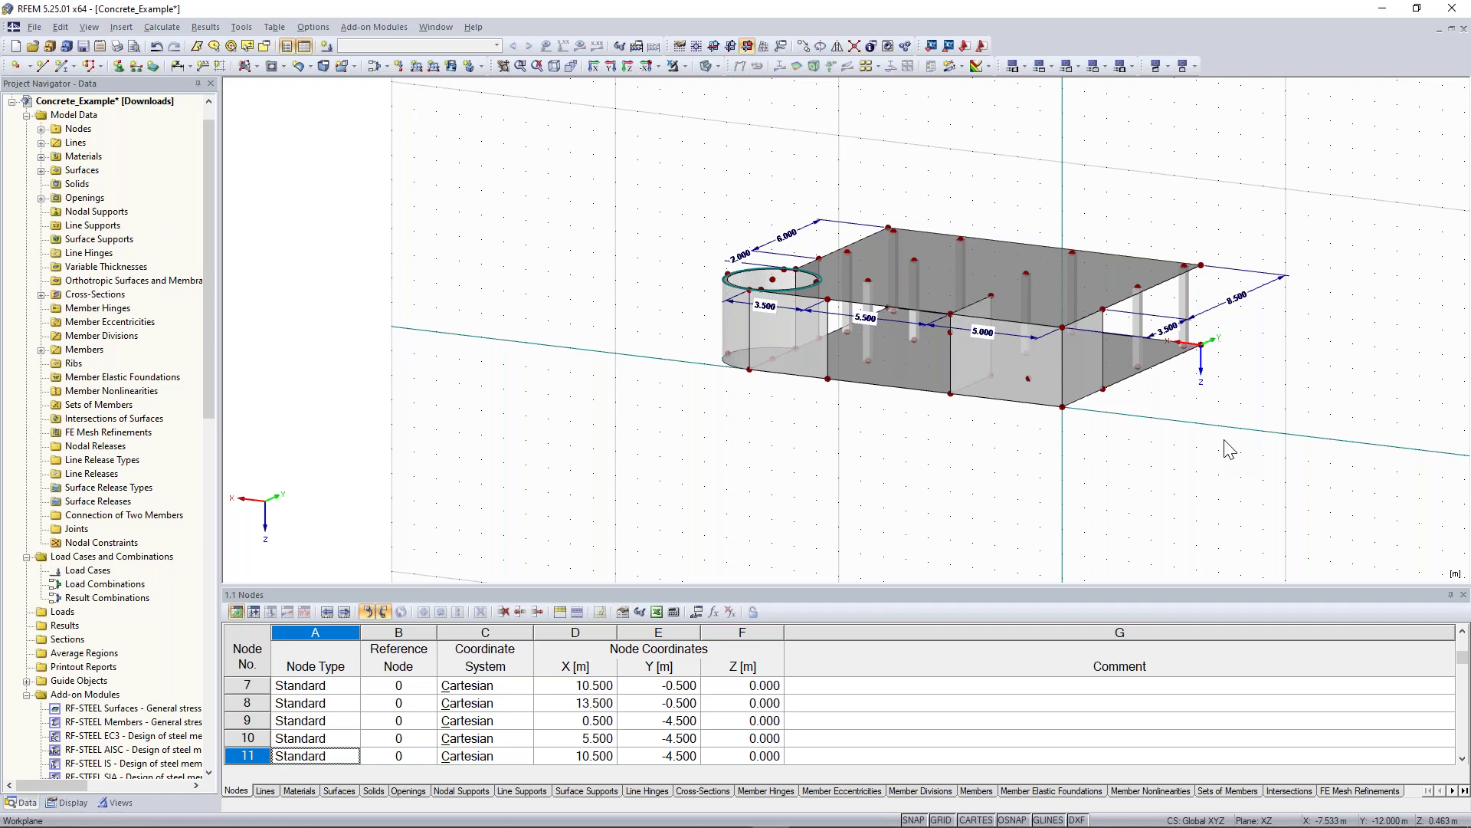
scroll(1097, 434, "up", 4)
middle_click_drag(1097, 433, 1132, 401, "ctrl")
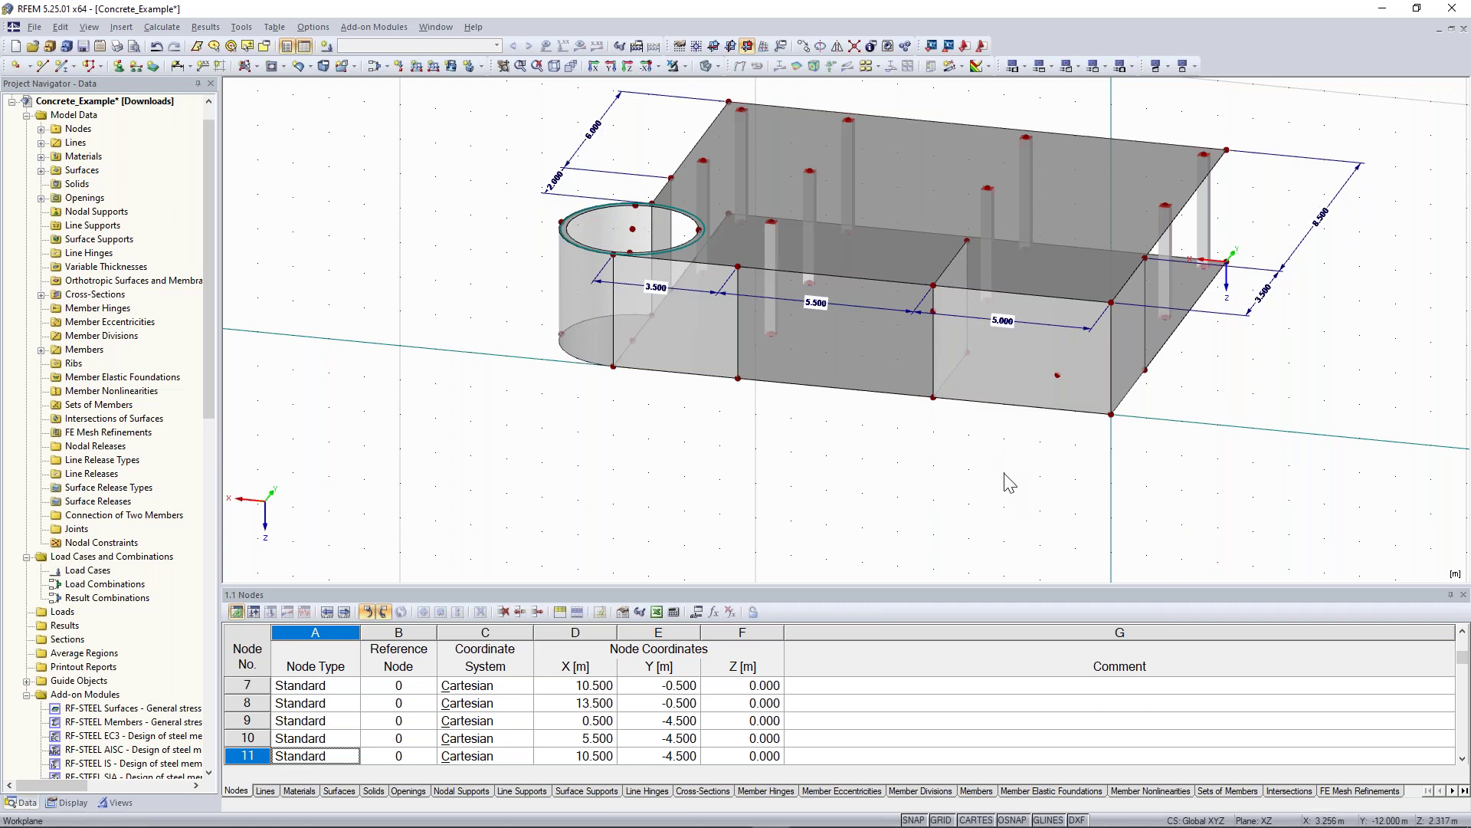
scroll(1204, 426, "up", 2)
left_click(920, 301)
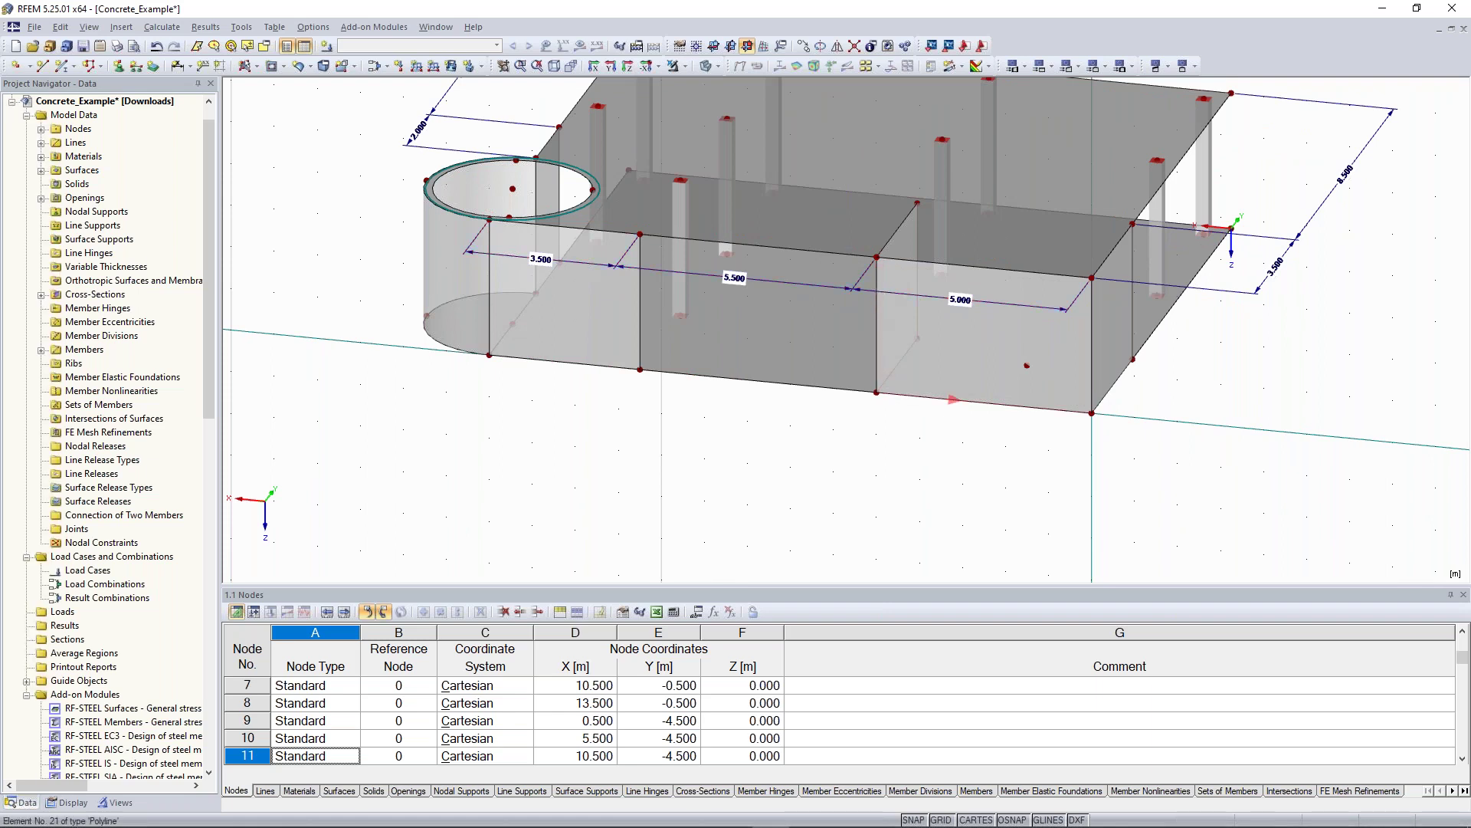
- Select the four corner nodes of the interior wall at the 5 m division of the rear edge
left_click(881, 431)
scroll(880, 429, "up", 1)
middle_click_drag(879, 427, 802, 474)
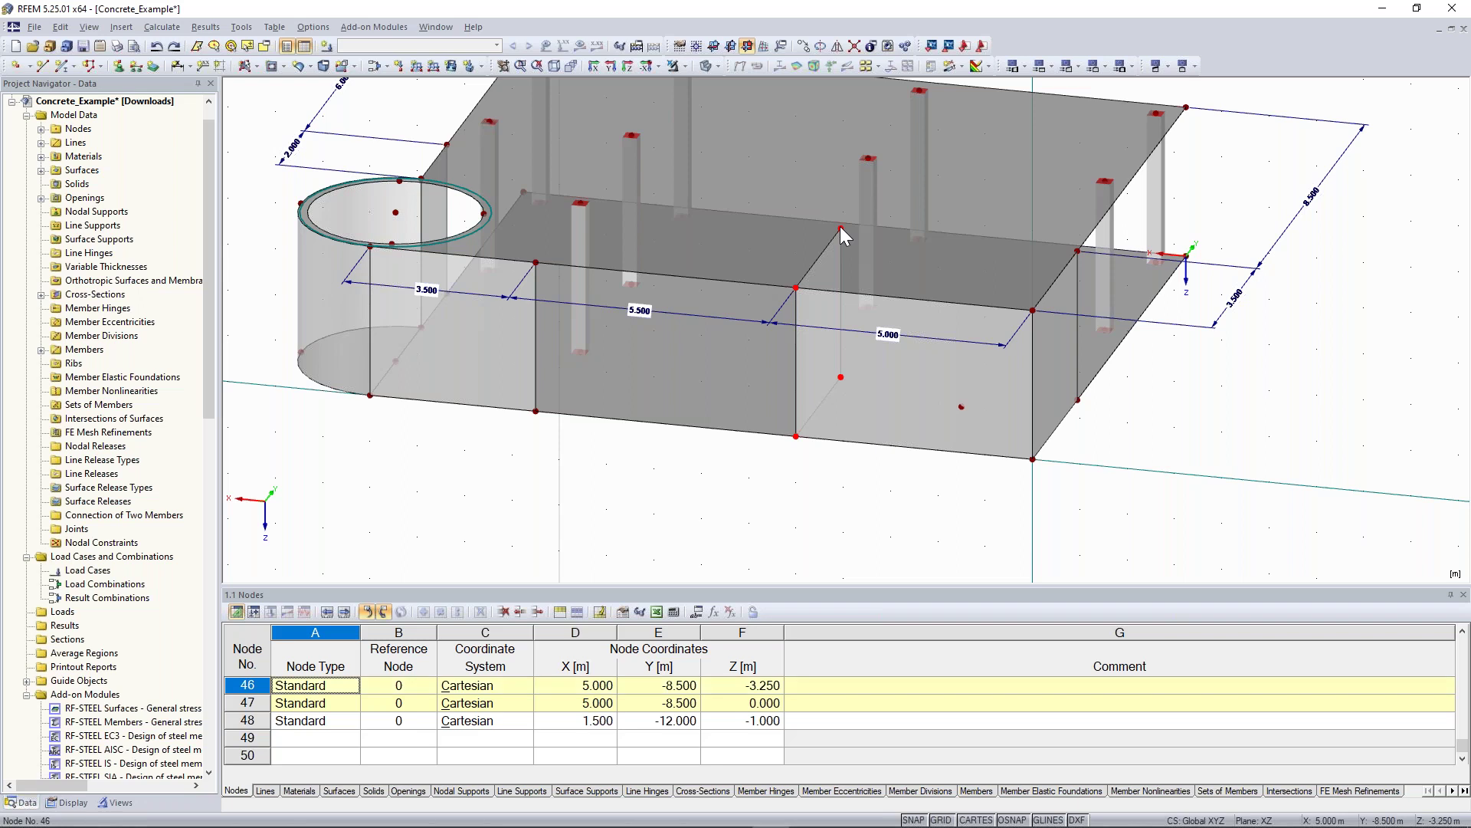
- Move the selected nodes of the short inner wall by 0.5 m in X, with 0 copies and a dY of 0
right_click(839, 227)
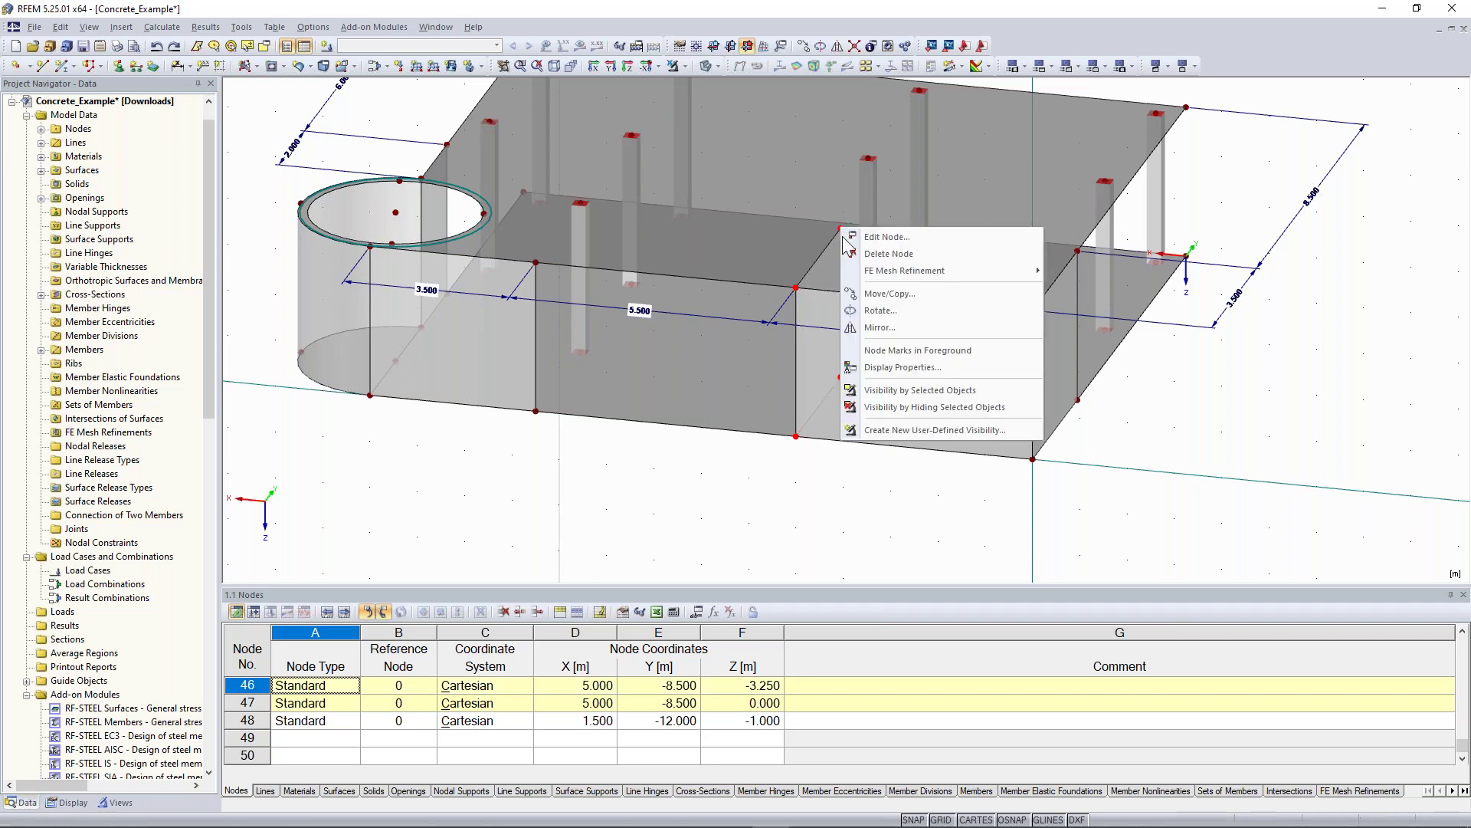
left_click(969, 296)
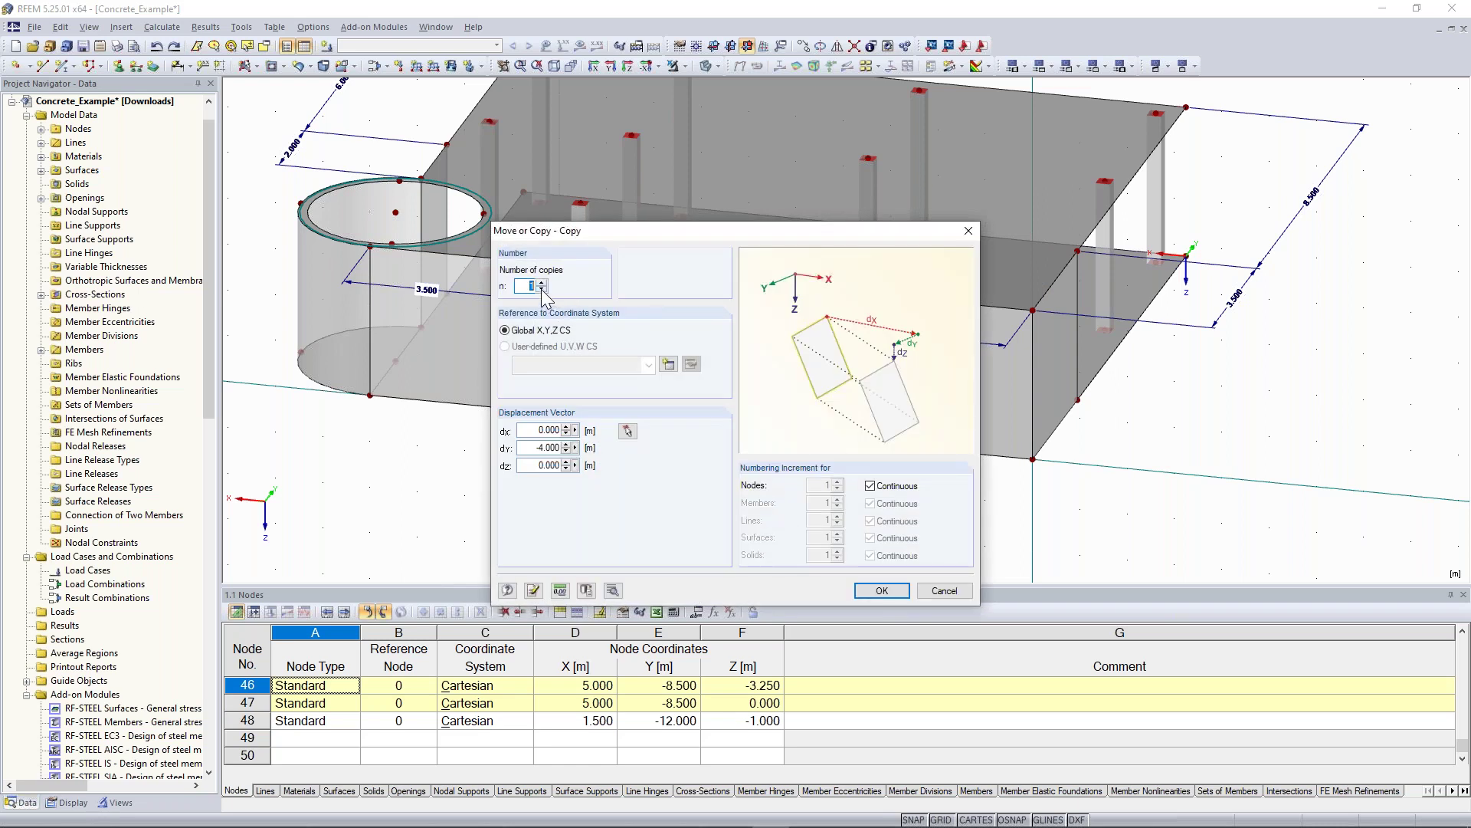
left_click(542, 289)
left_click_drag(586, 236, 1087, 154)
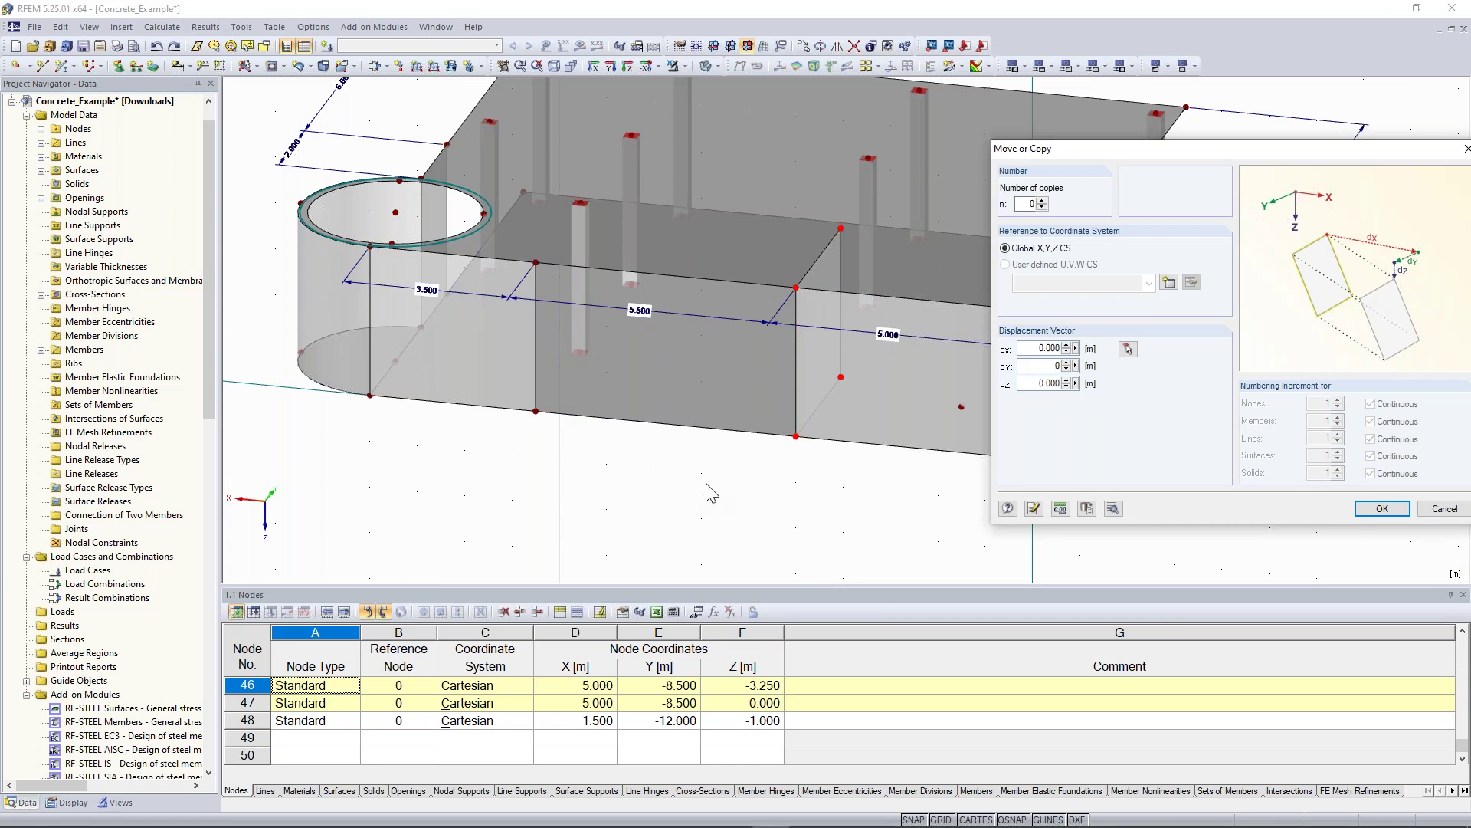
double_click(1024, 347)
type("0.5")
left_click(1382, 508)
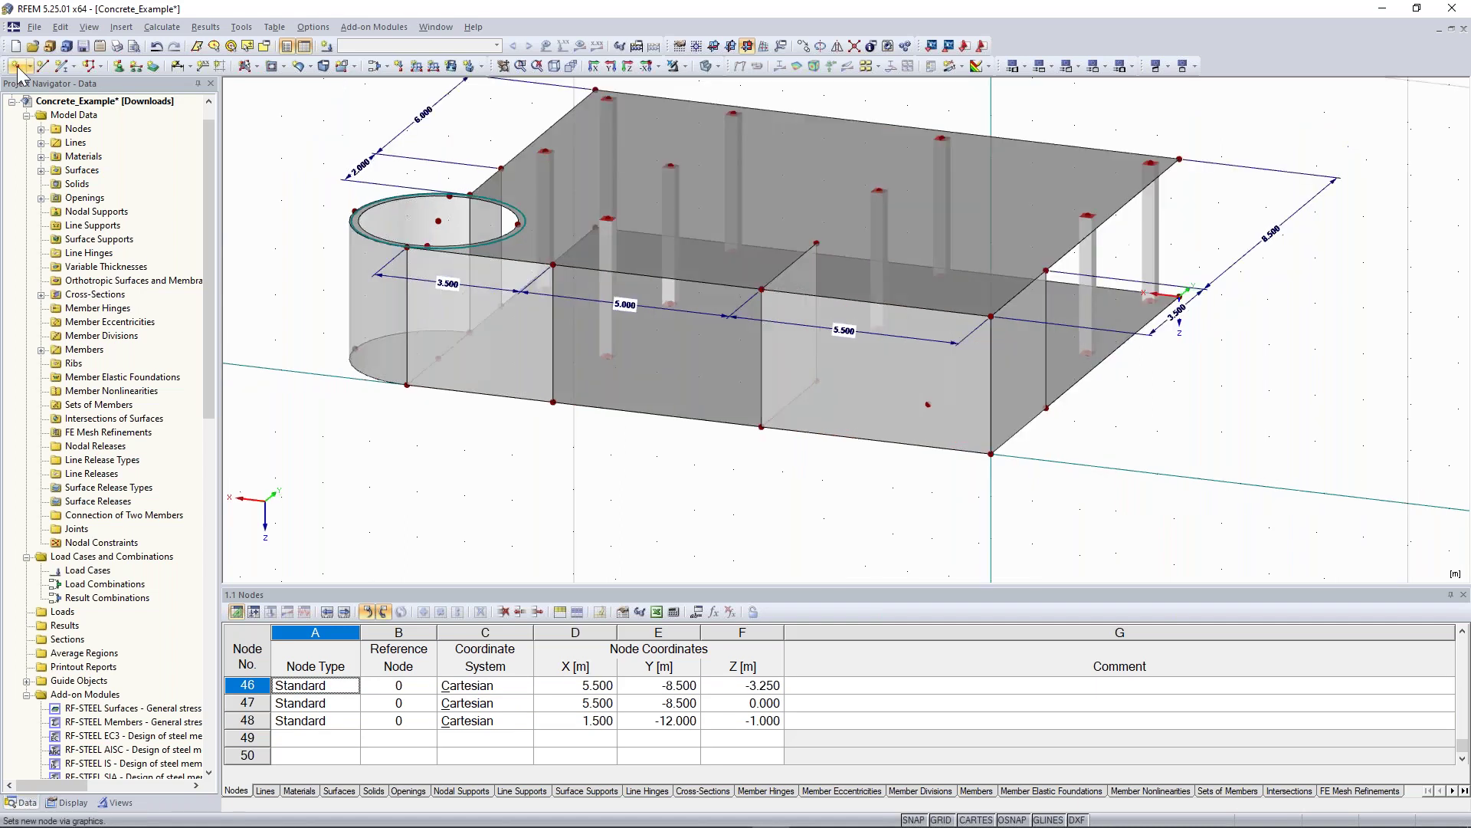
- Add a node at X 5, Y -12, Z -2.5 m and create a rectangular opening in the front wall between its two corner nodes
left_click(16, 67)
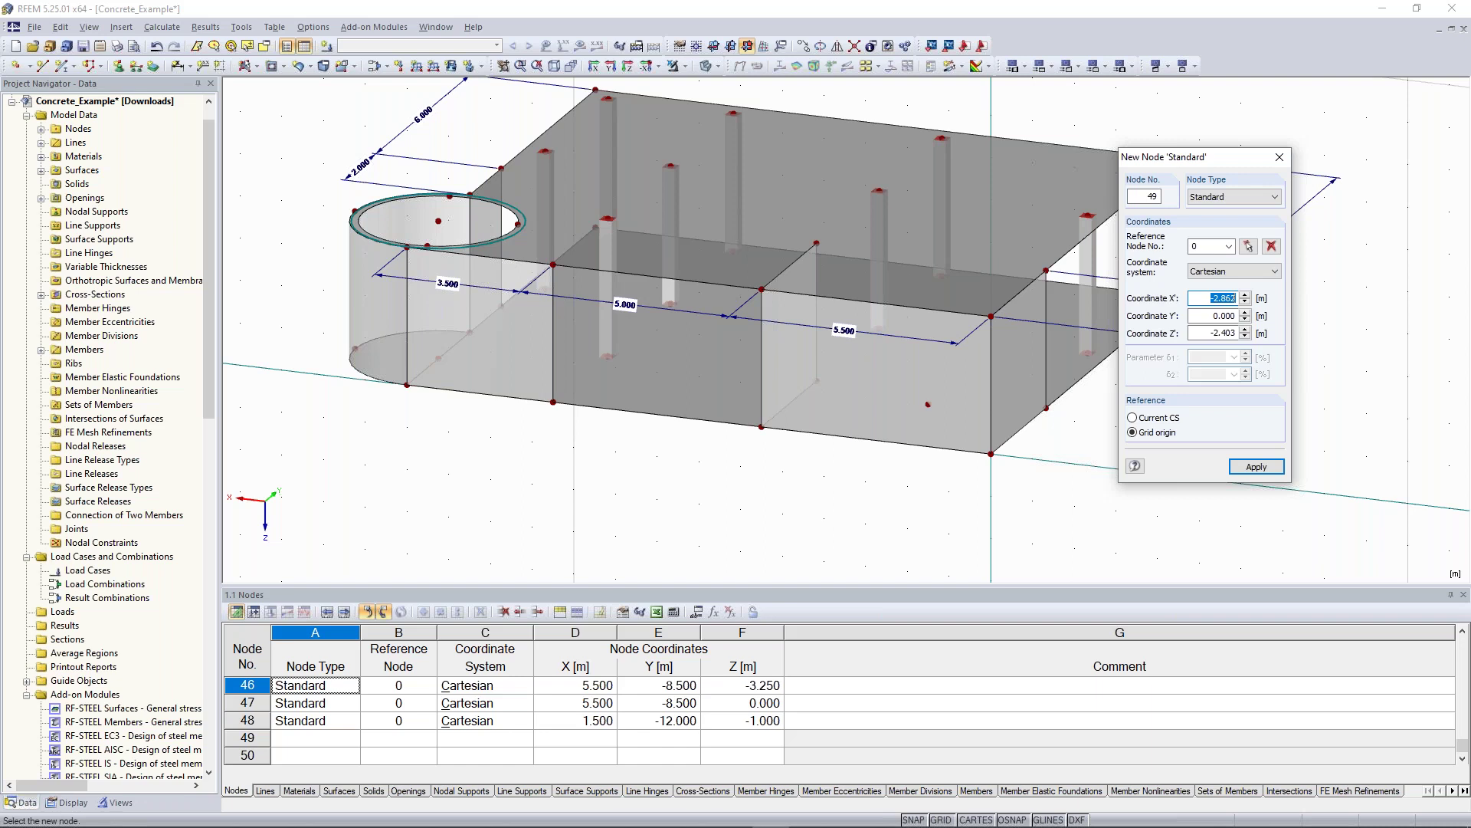
type("5")
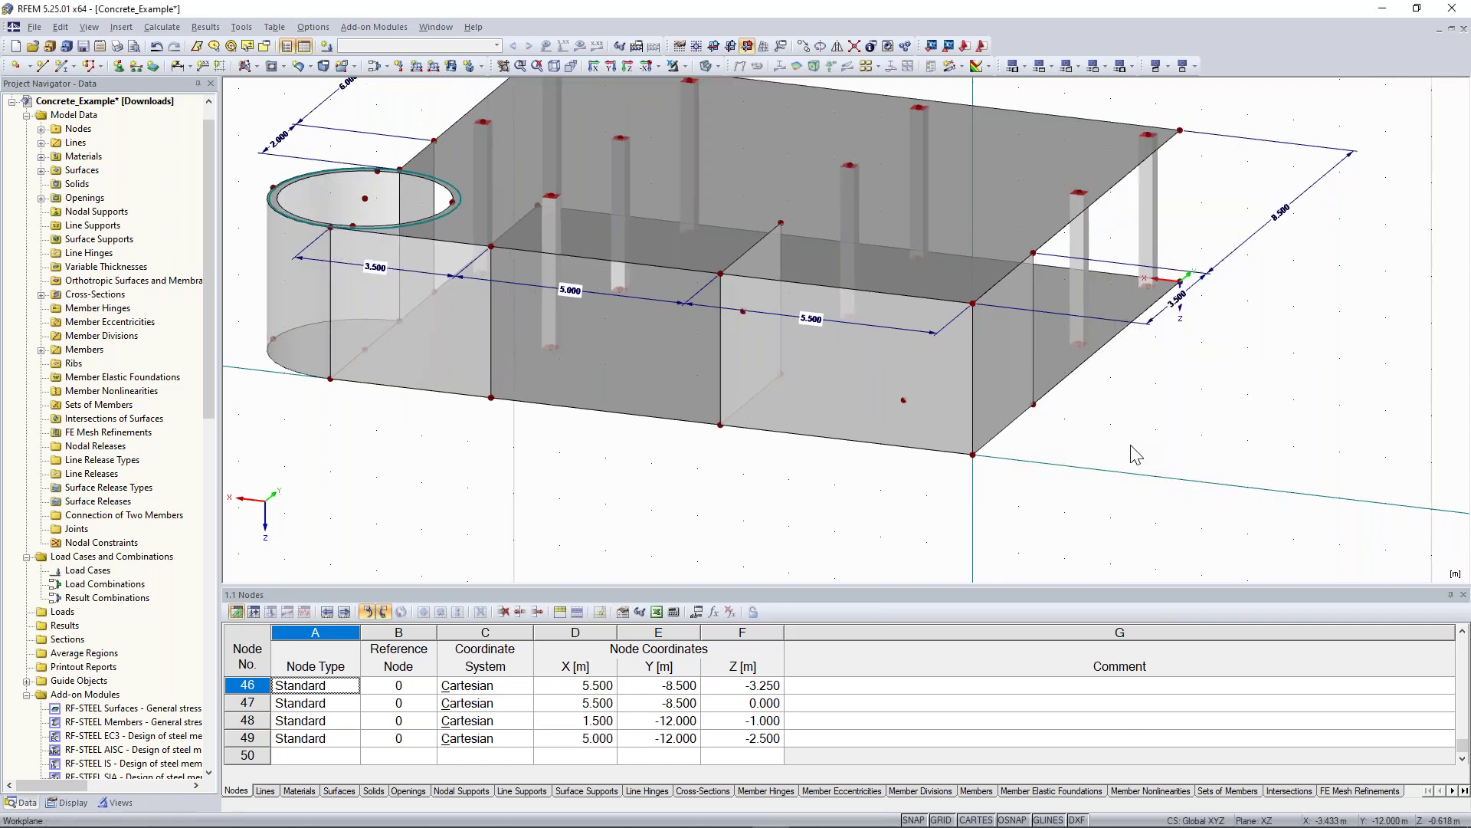
left_click(254, 66)
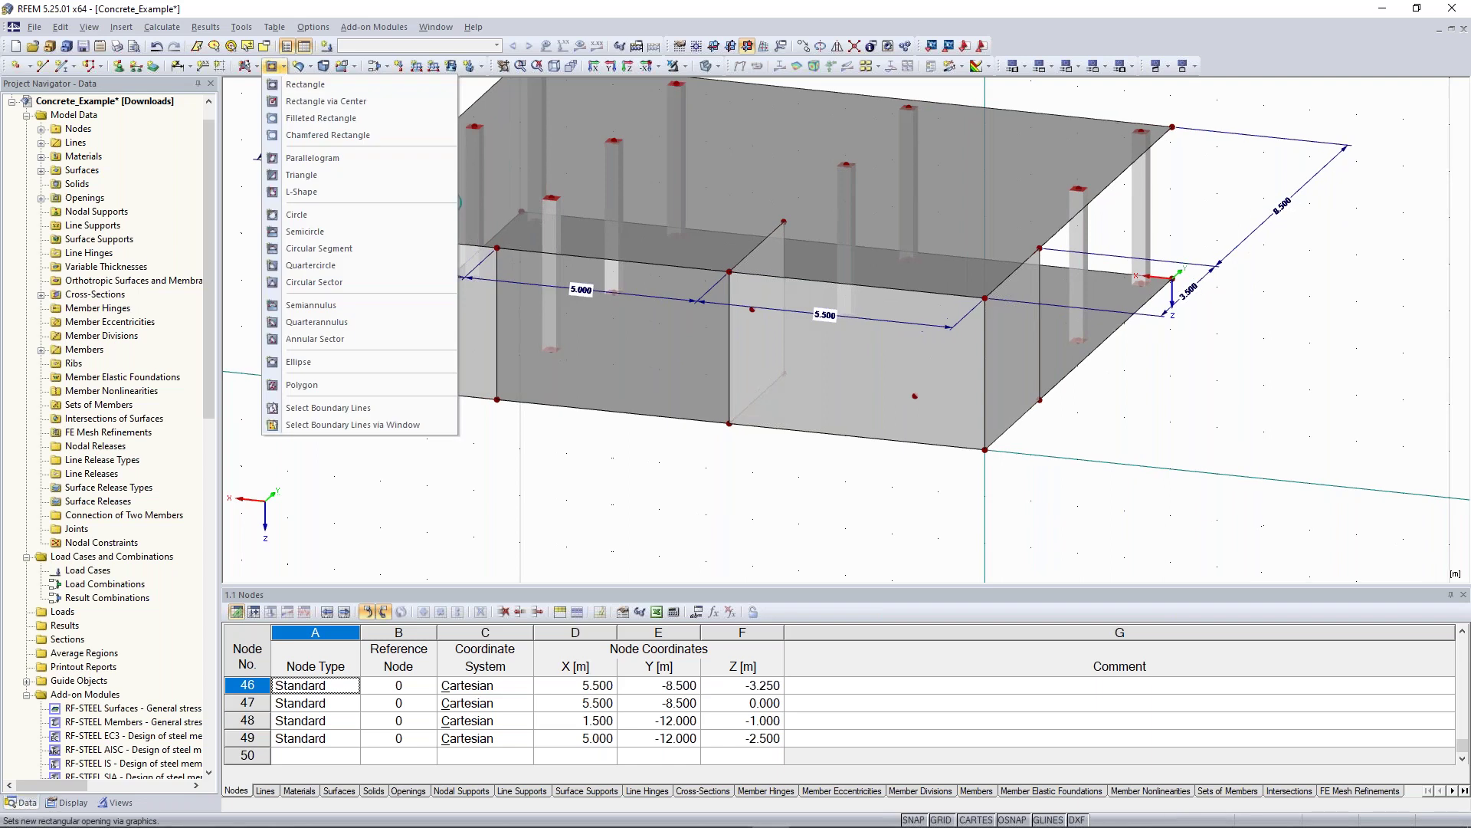
left_click(291, 89)
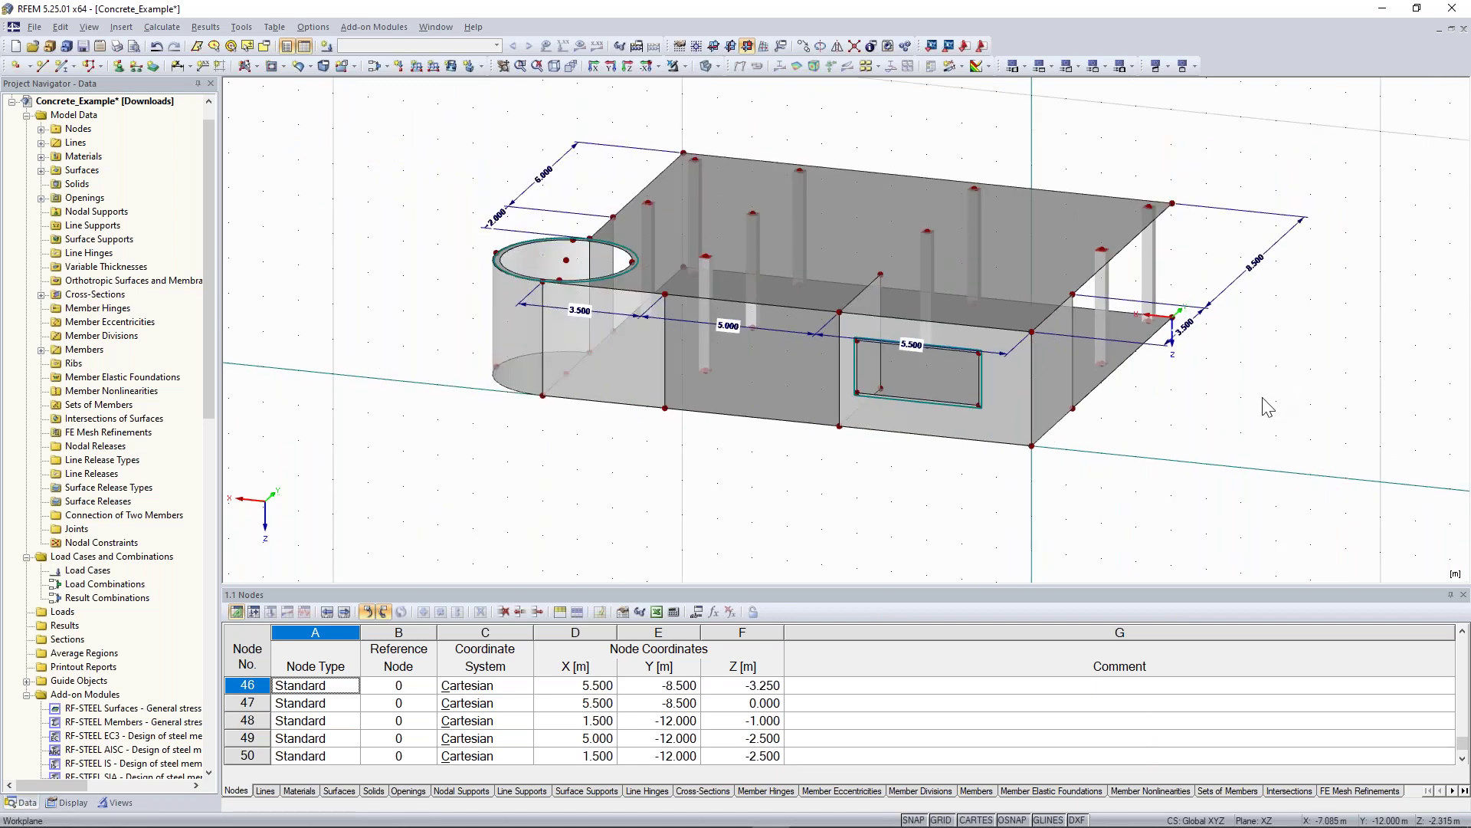
- Hide the surfaces in the model's display settings, keeping nodes and lines switched on
middle_click_drag(1247, 404, 1154, 469, "ctrl")
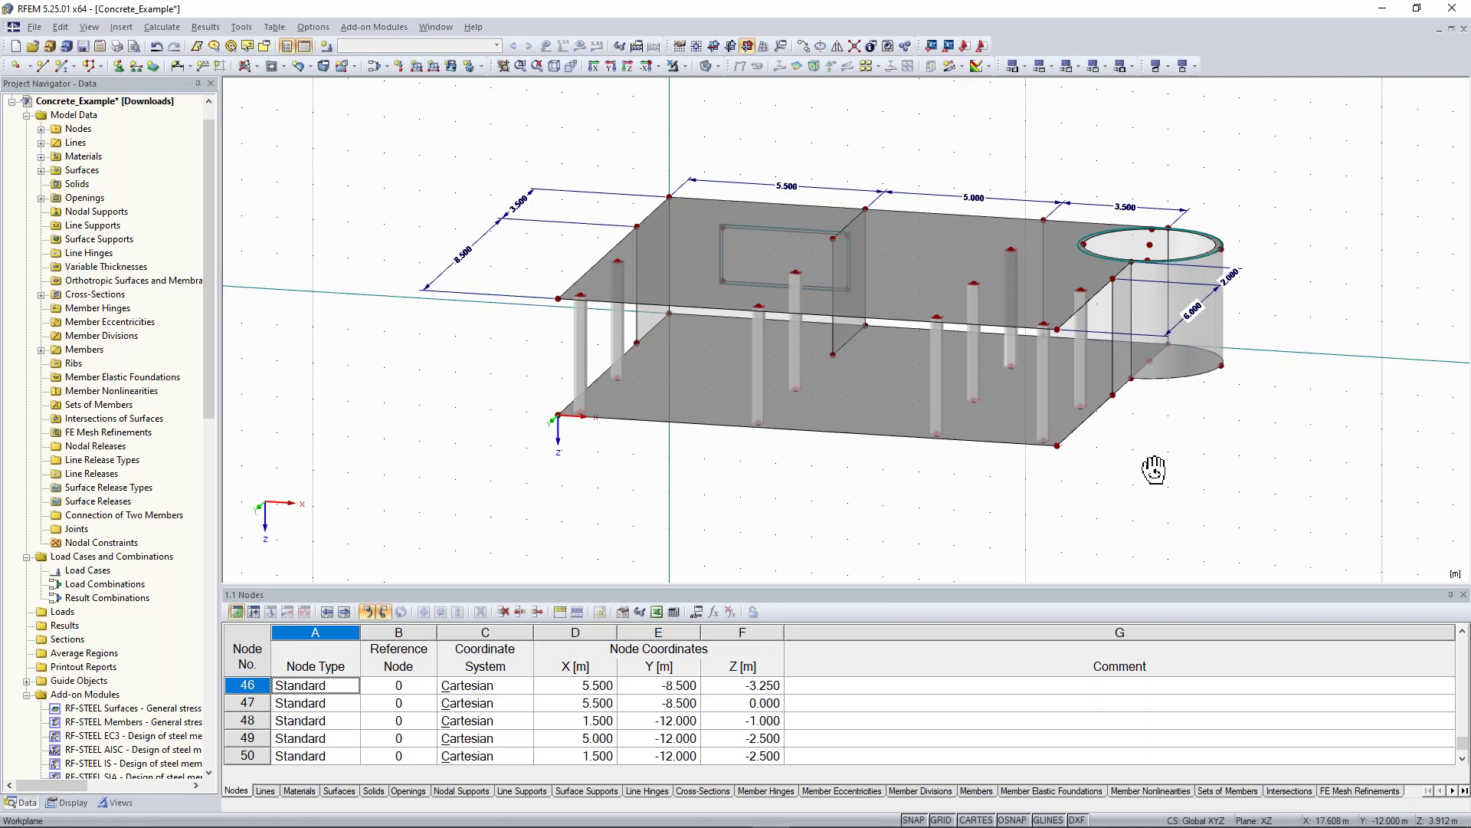
middle_click_drag(1154, 469, 1135, 469, "ctrl")
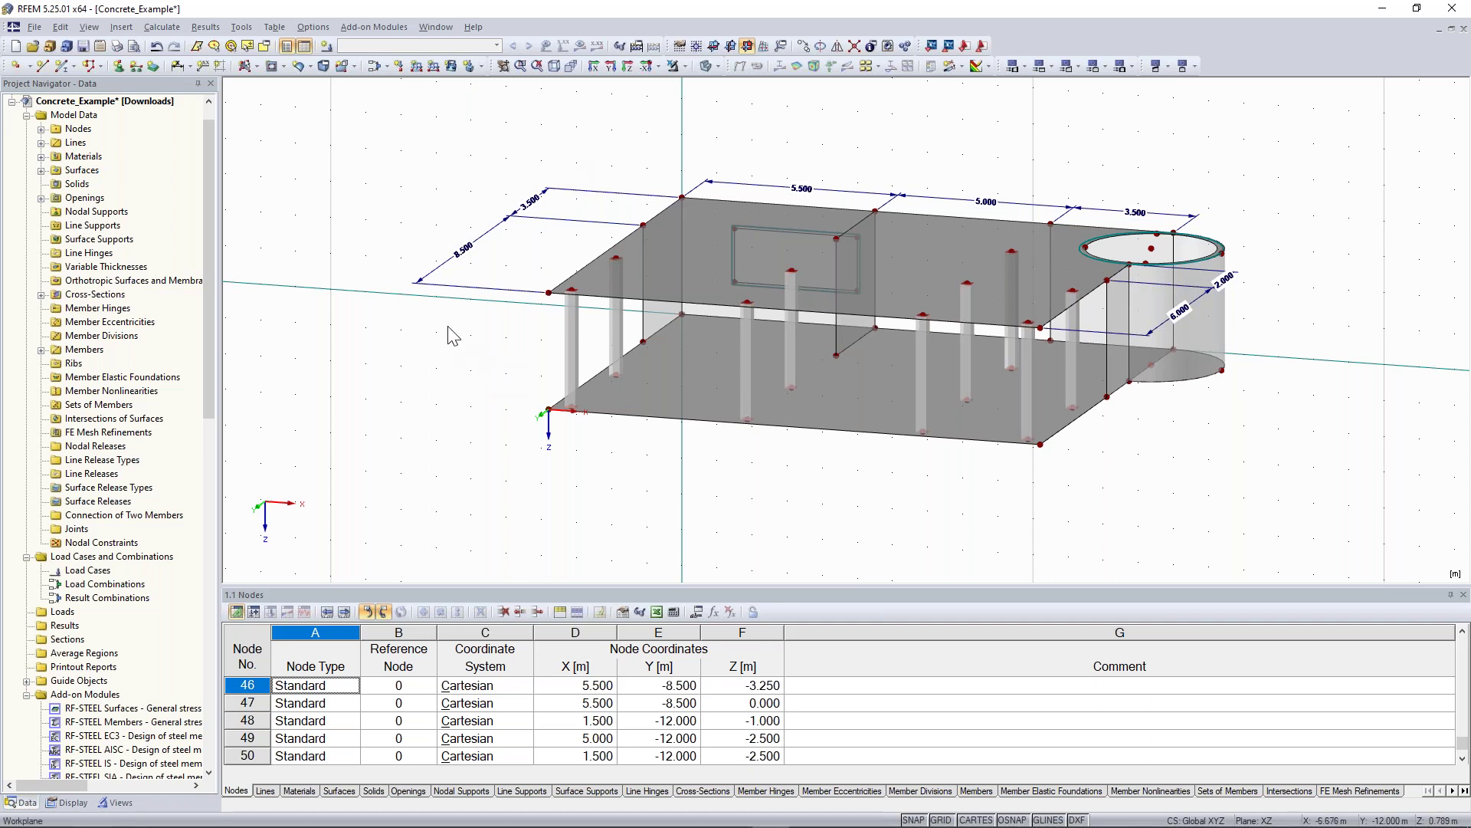
scroll(427, 316, "down", 1)
mouse_move(465, 177)
middle_mouse_down()
mouse_move(421, 199)
mouse_move(468, 182)
middle_mouse_up()
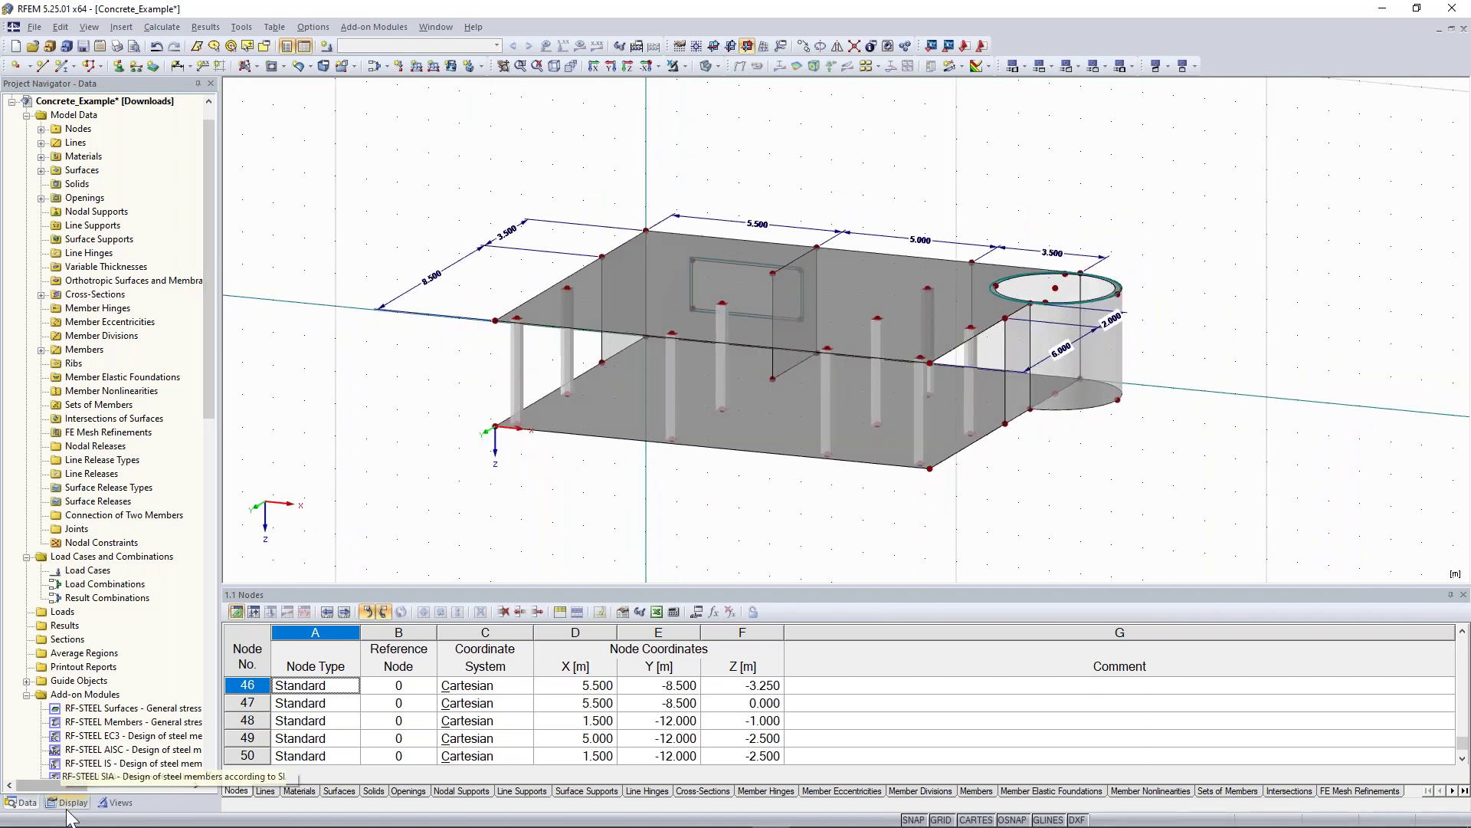
left_click_drag(210, 338, 216, 297)
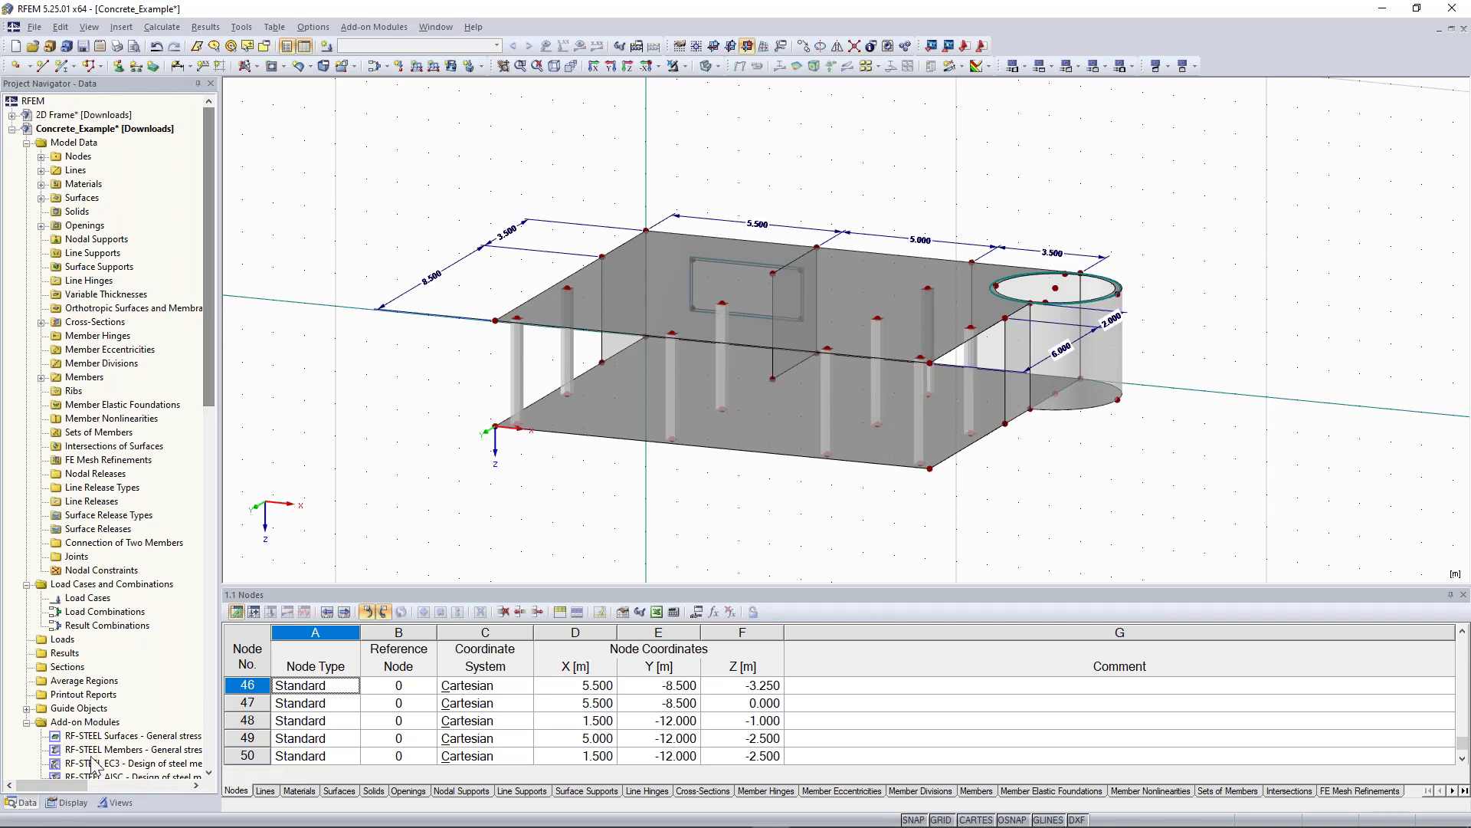
left_click(69, 802)
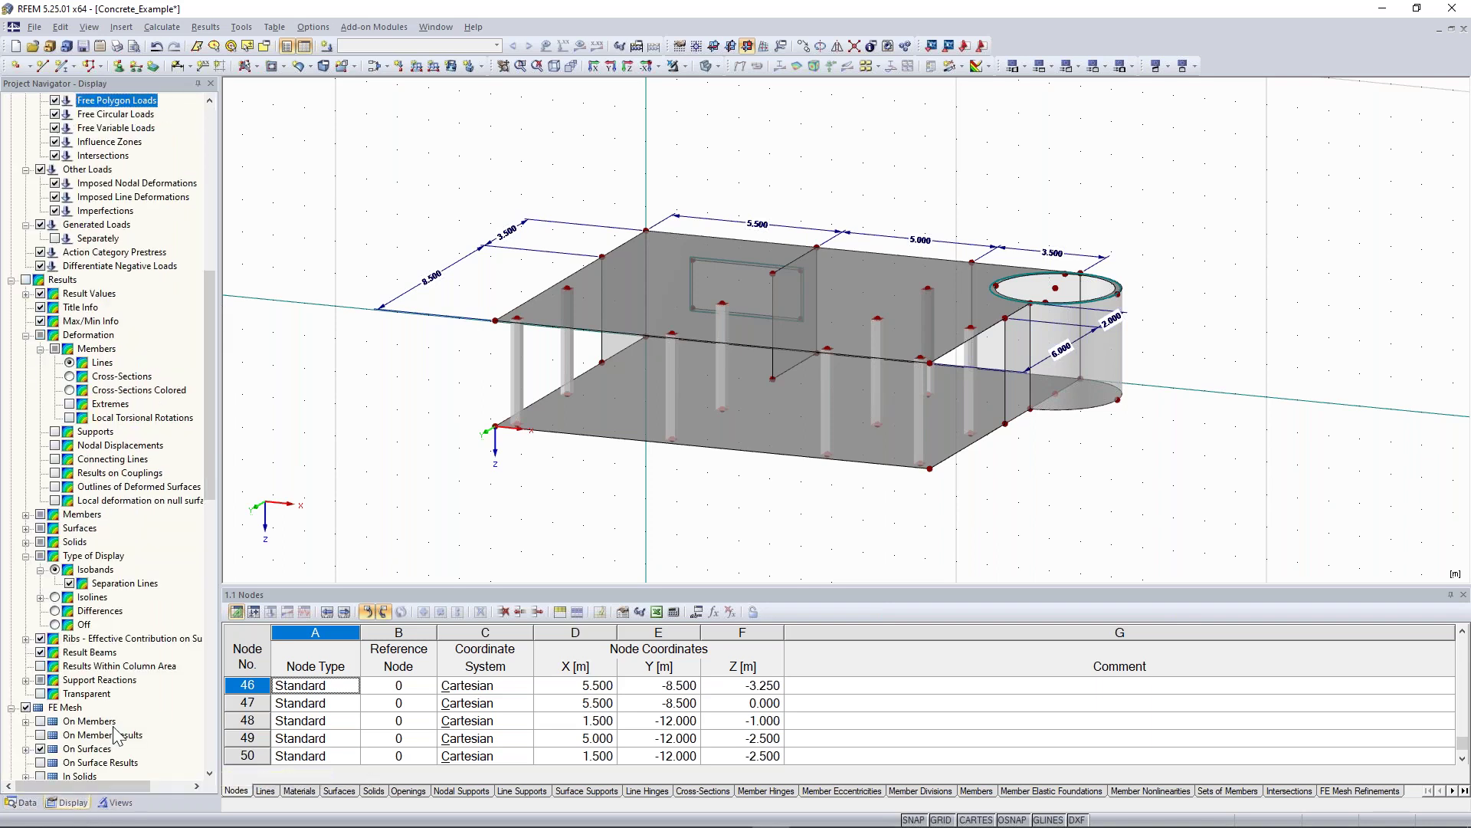
left_click(115, 803)
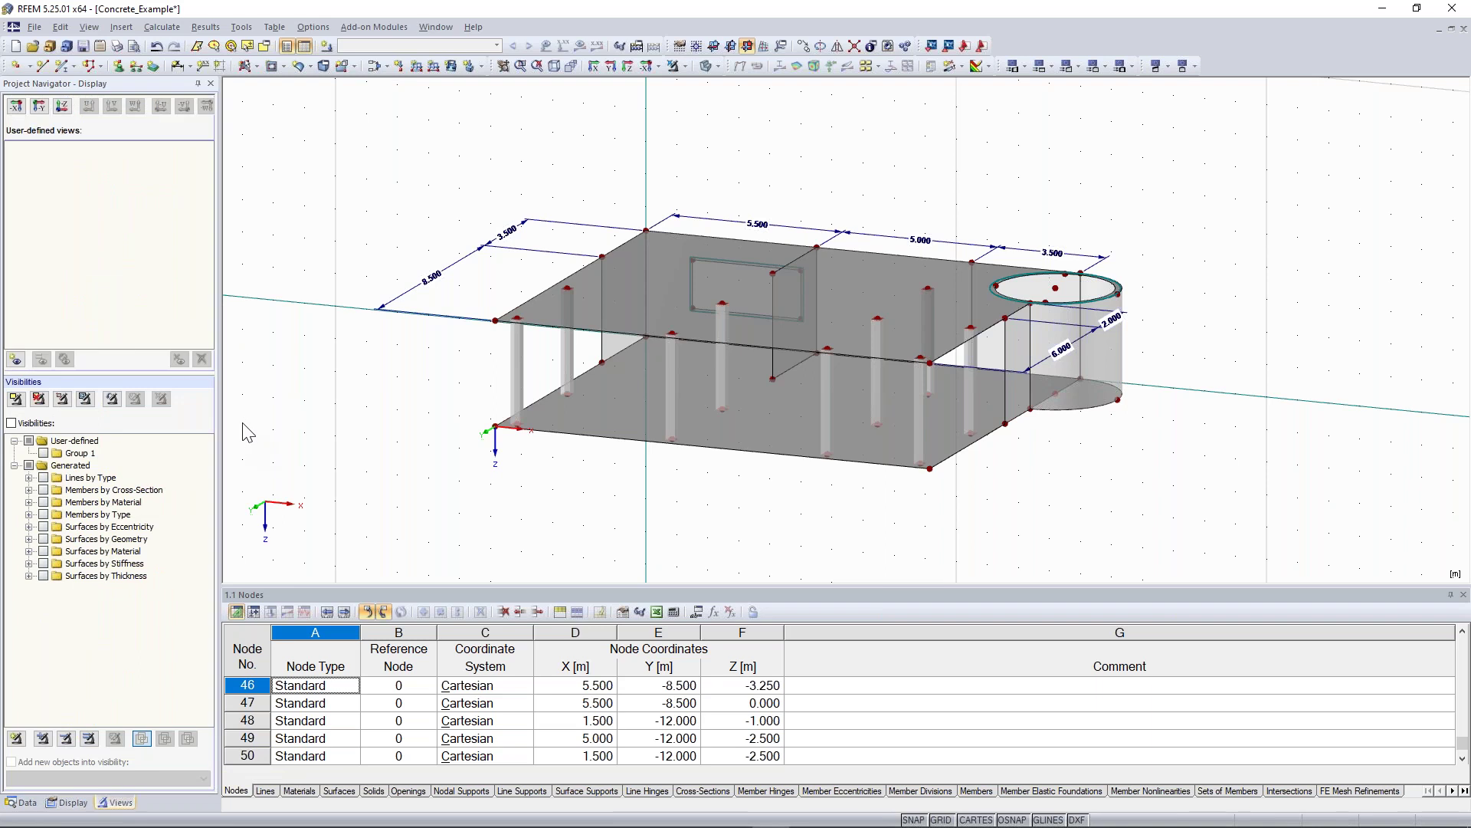
left_click(77, 802)
left_click_drag(210, 306, 219, 117)
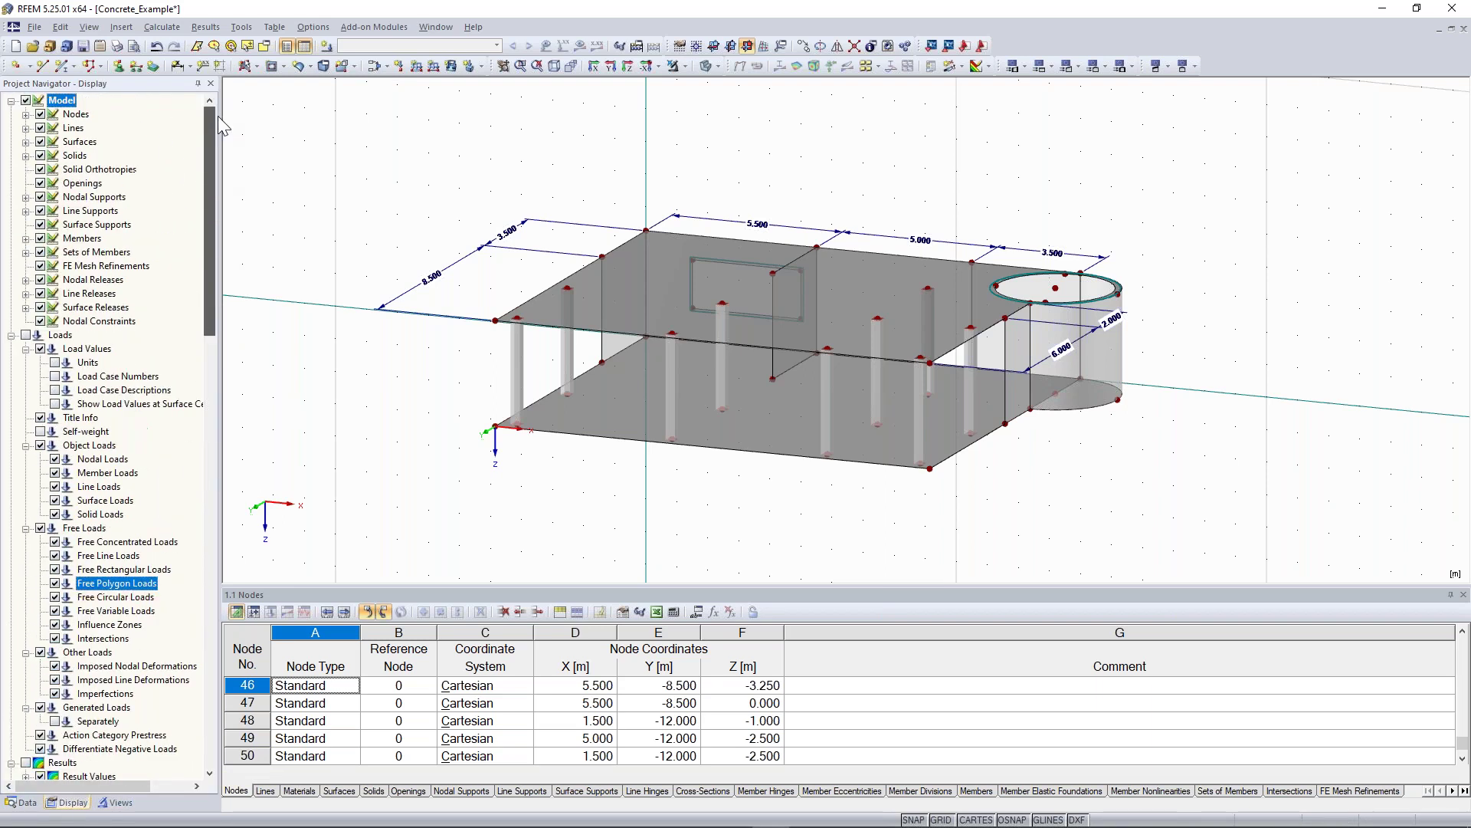
left_click(40, 114)
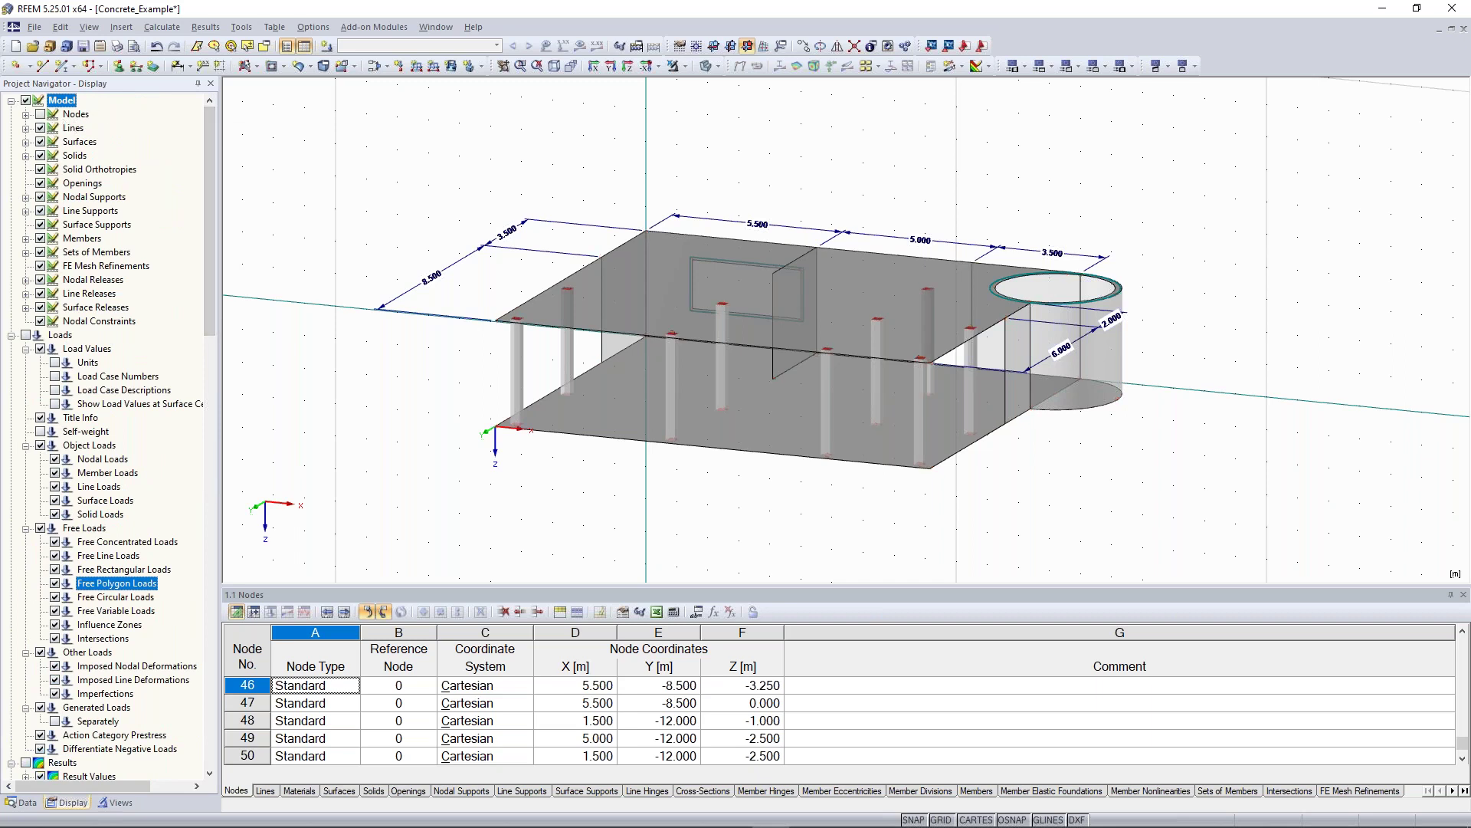
left_click(41, 114)
left_click(41, 142)
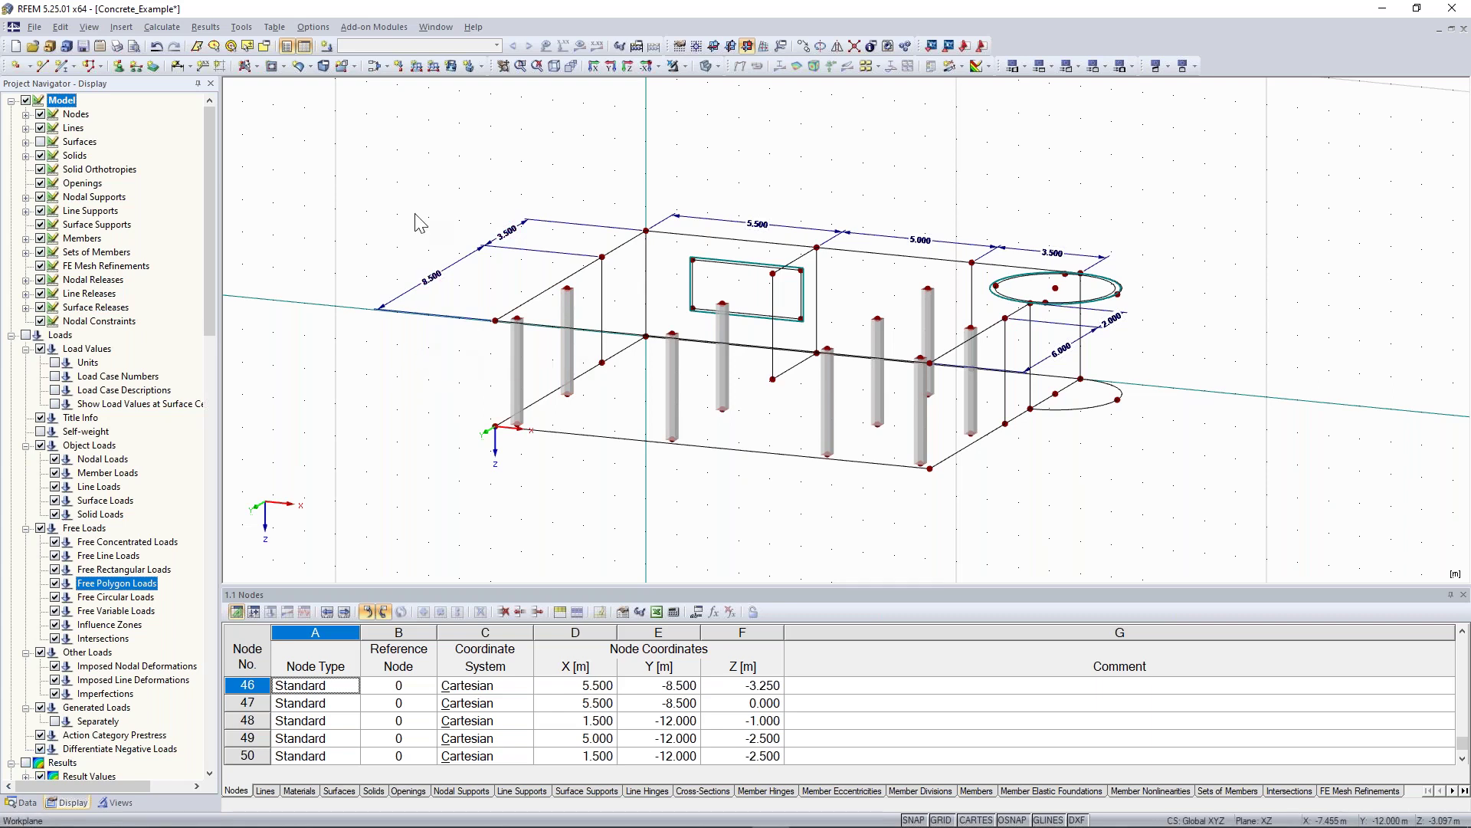
- Examine the wireframe model from several sides, checking the columns, wall lines and both openings
middle_click_drag(415, 217, 663, 201, "ctrl")
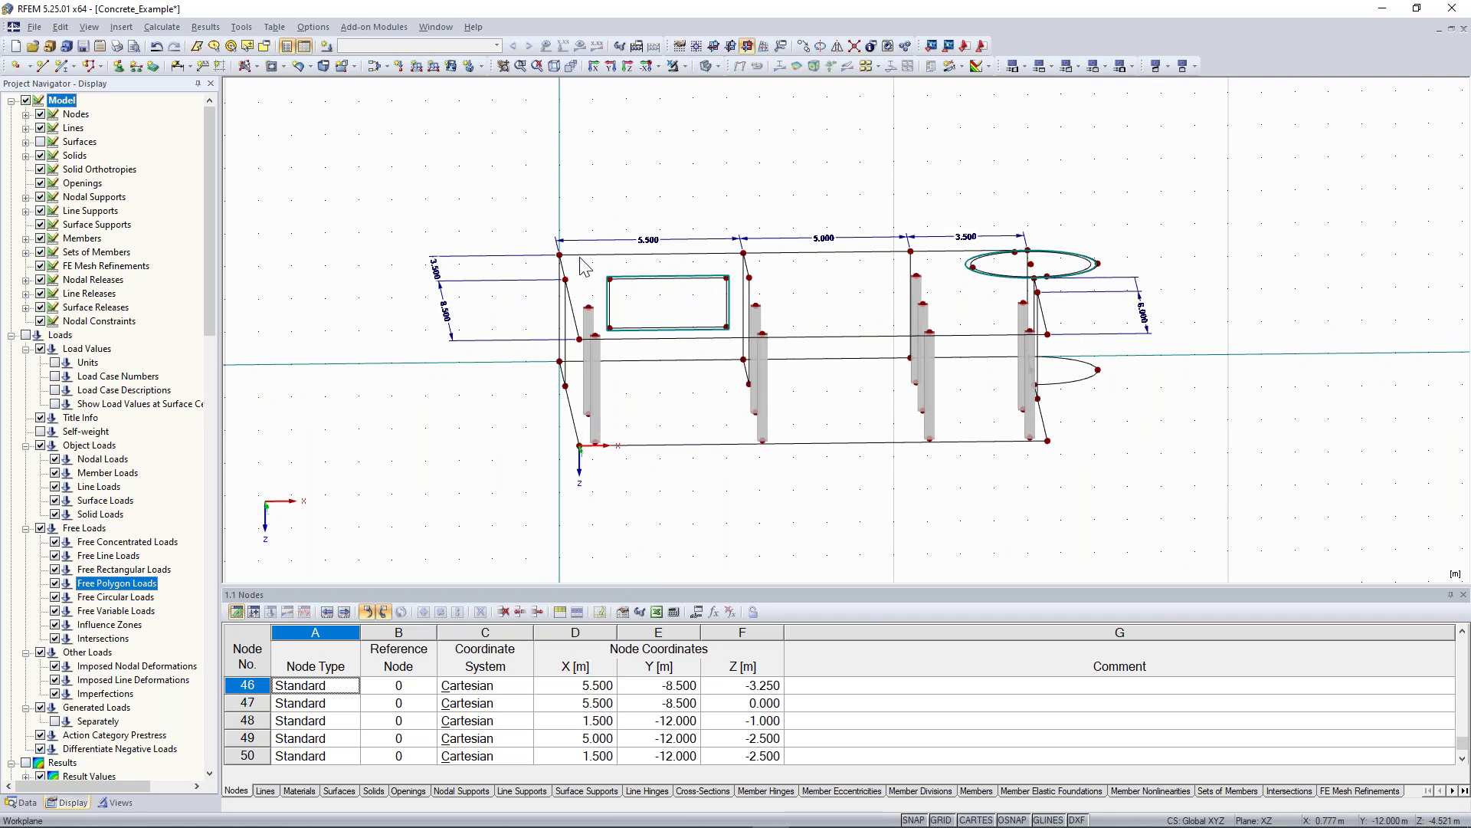
middle_click_drag(580, 257, 548, 177, "ctrl")
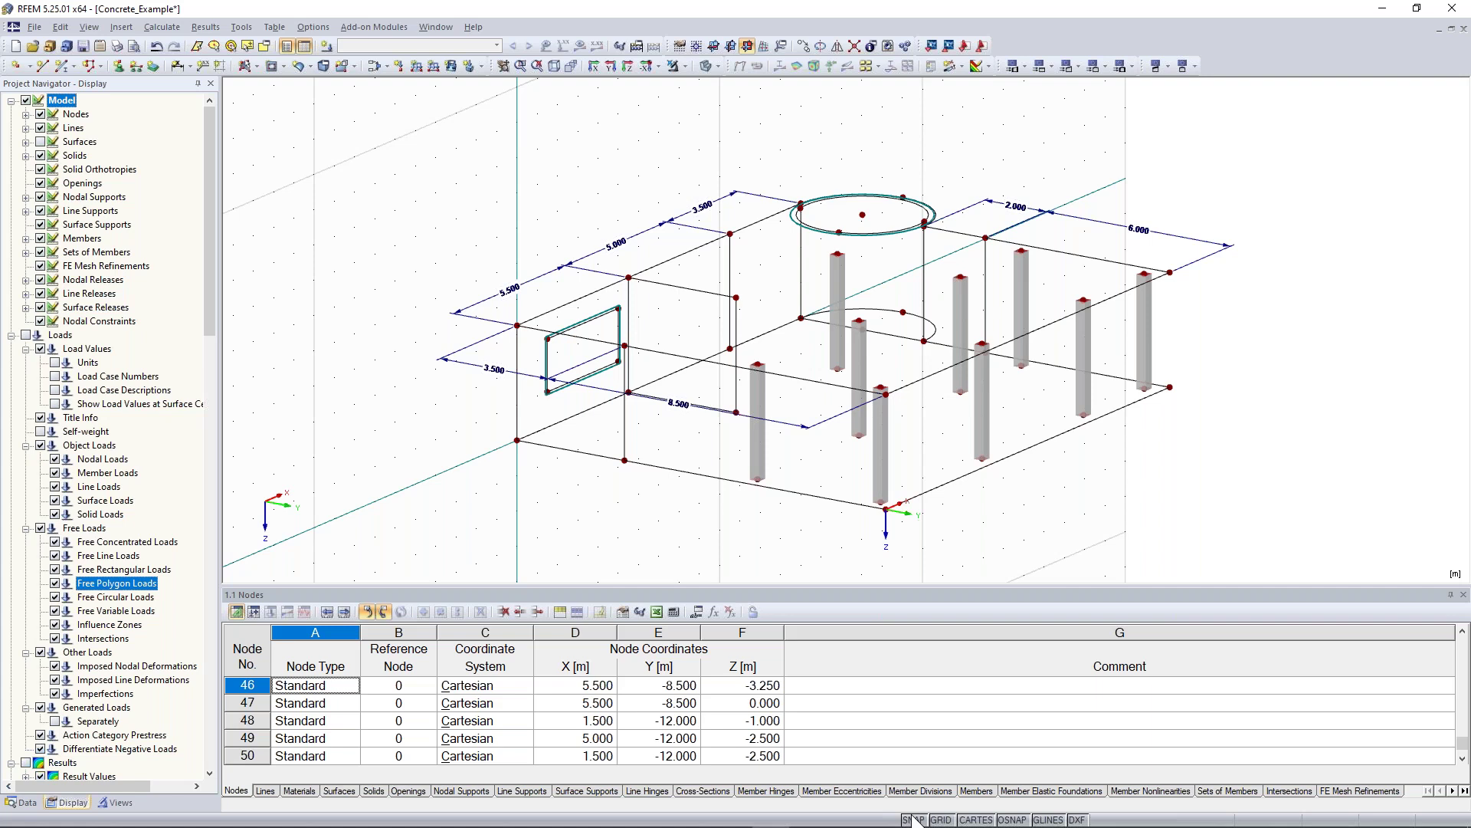
scroll(630, 276, "up", 1)
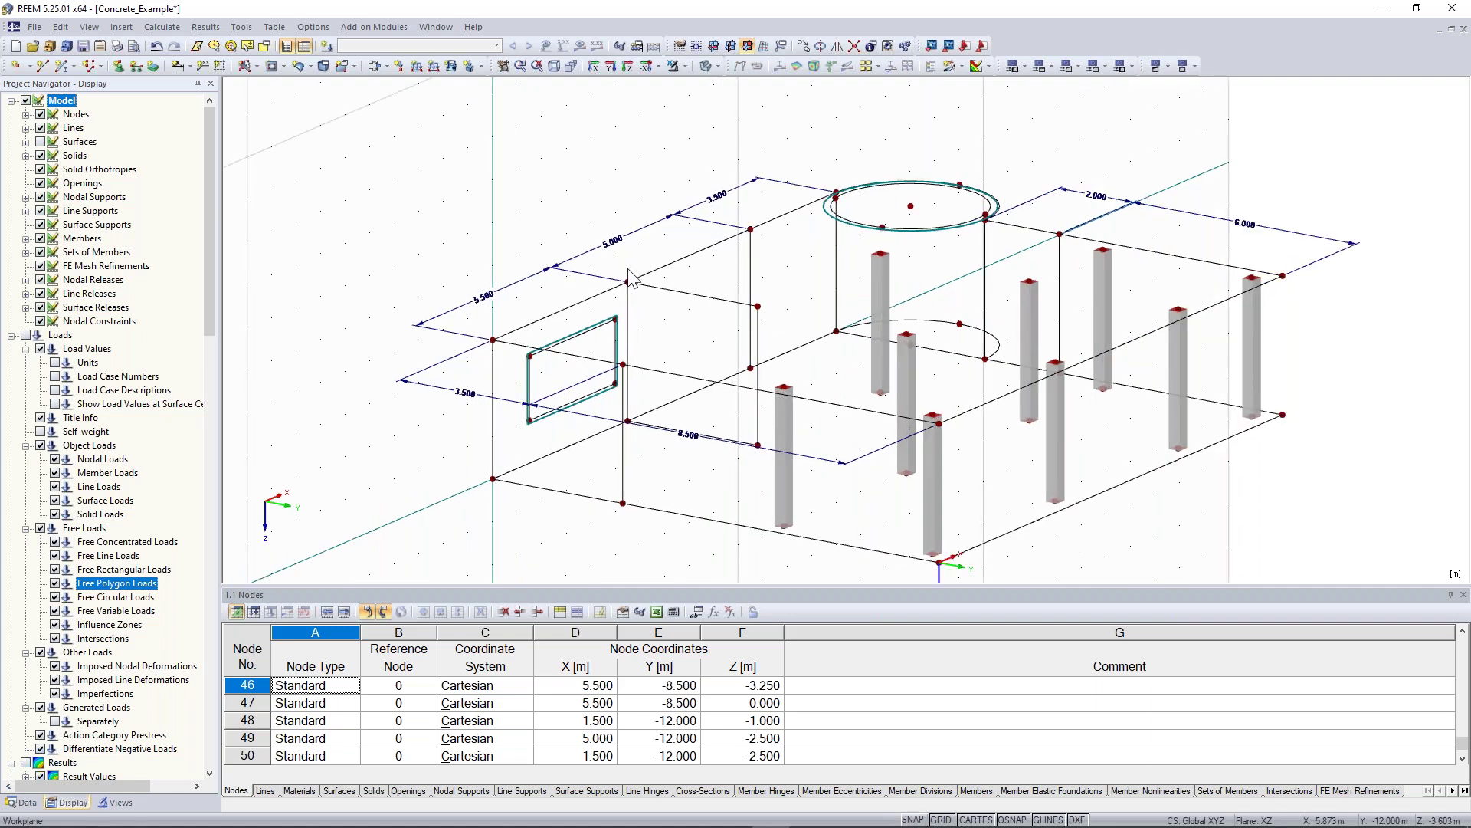
scroll(667, 269, "down", 1)
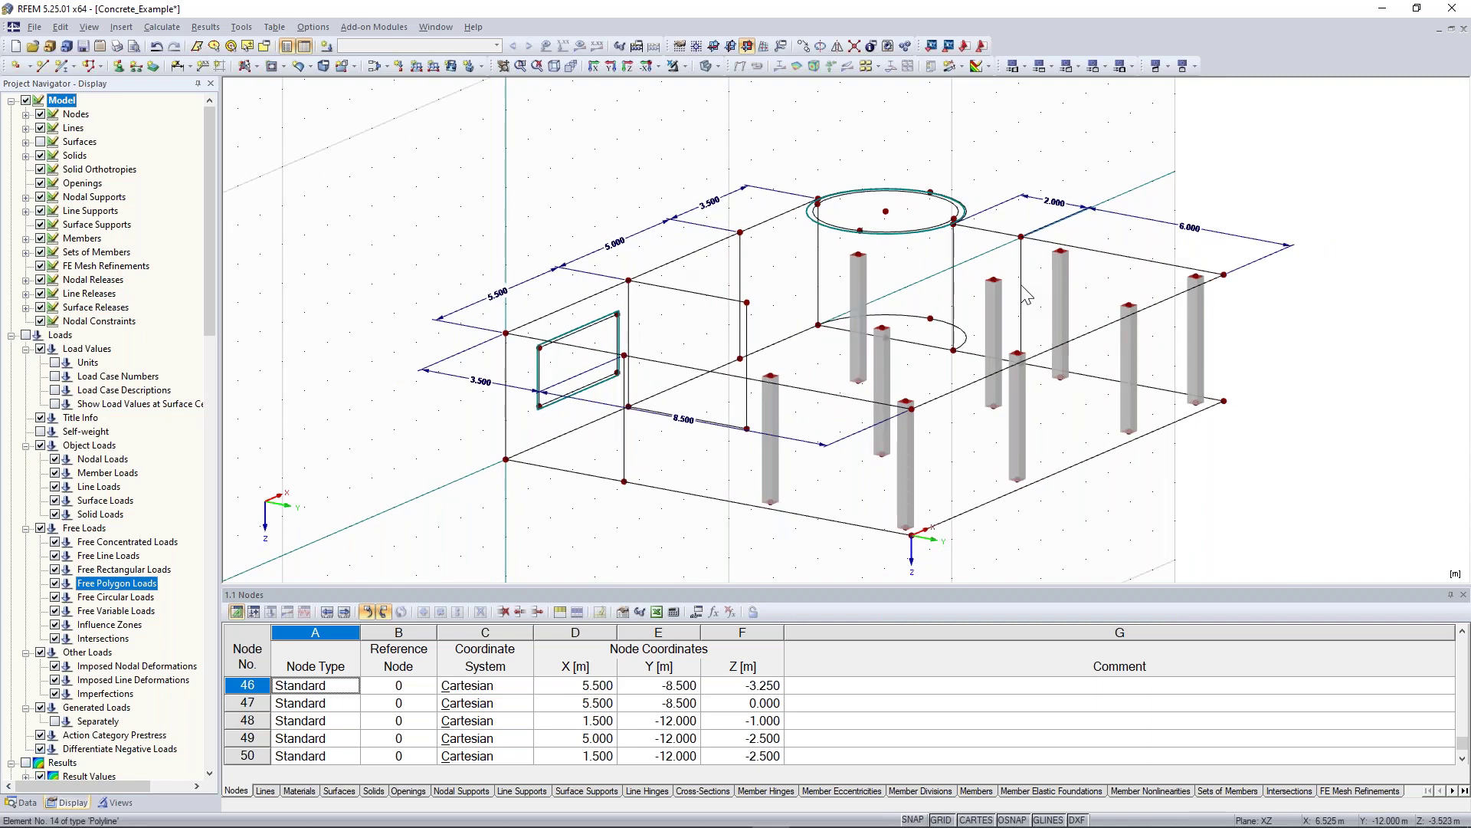
middle_click_drag(1027, 295, 893, 394, "ctrl")
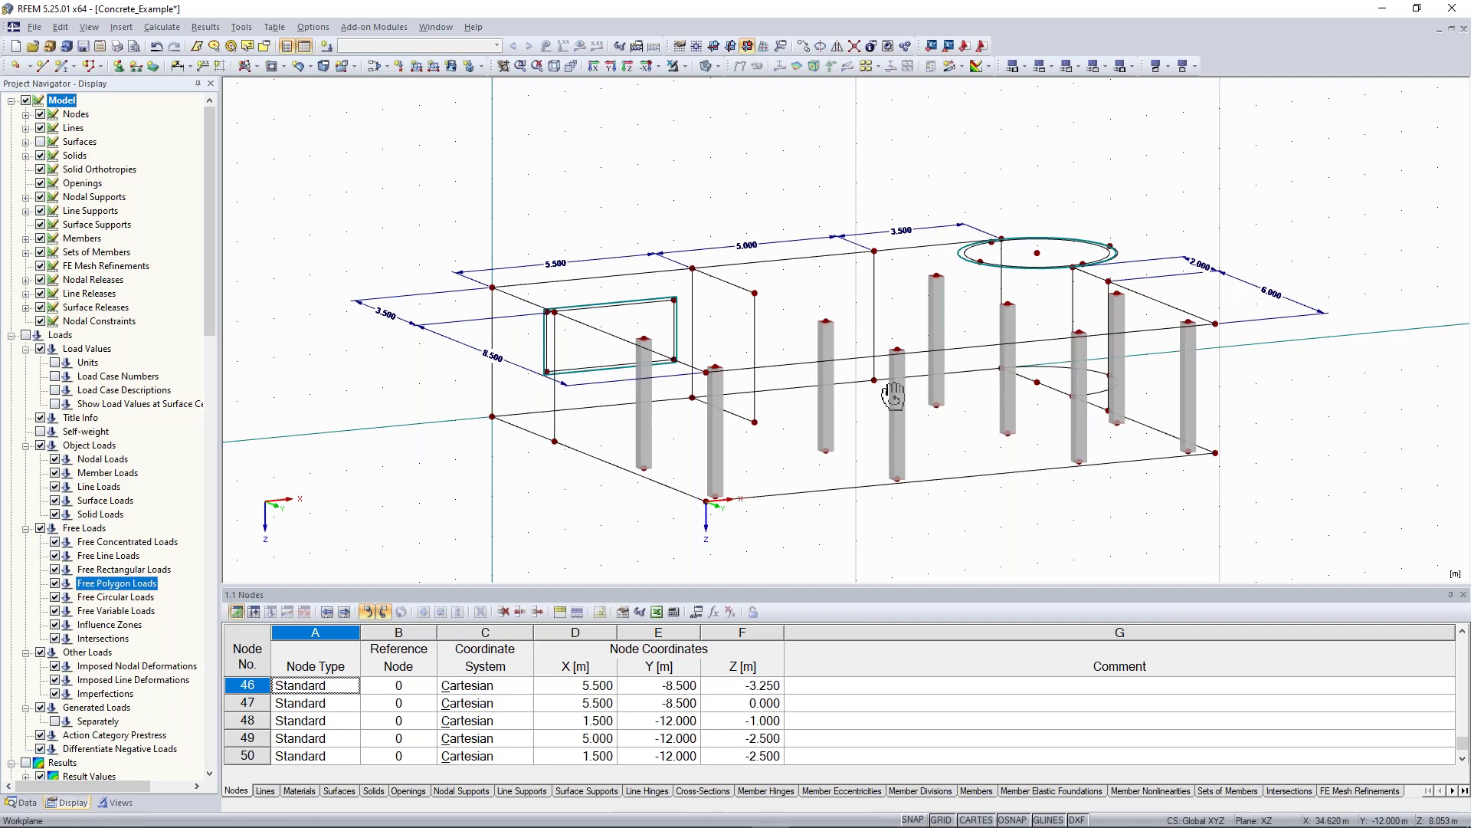
middle_click_drag(892, 394, 747, 406, "ctrl")
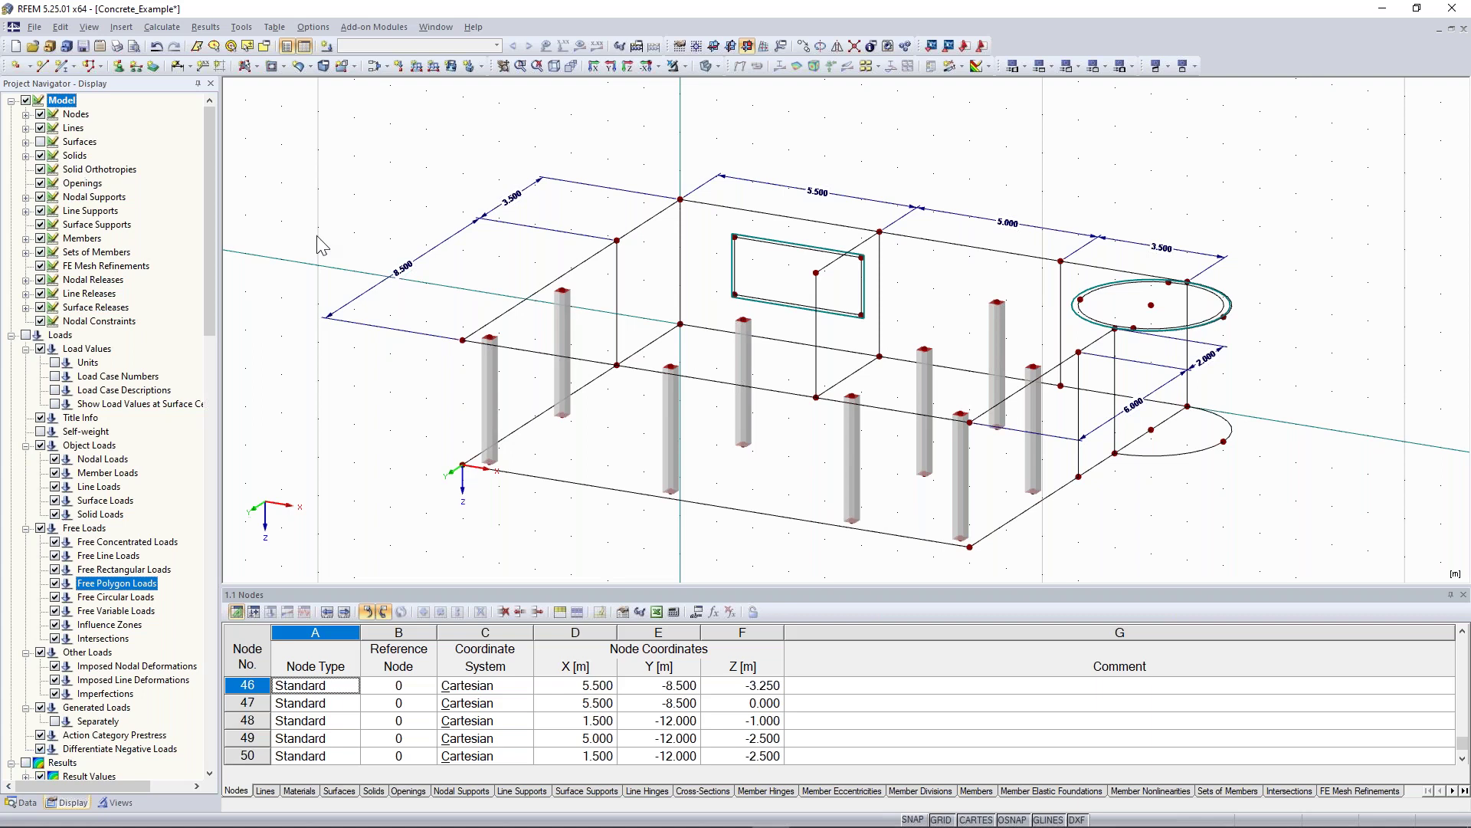
scroll(328, 238, "down", 2)
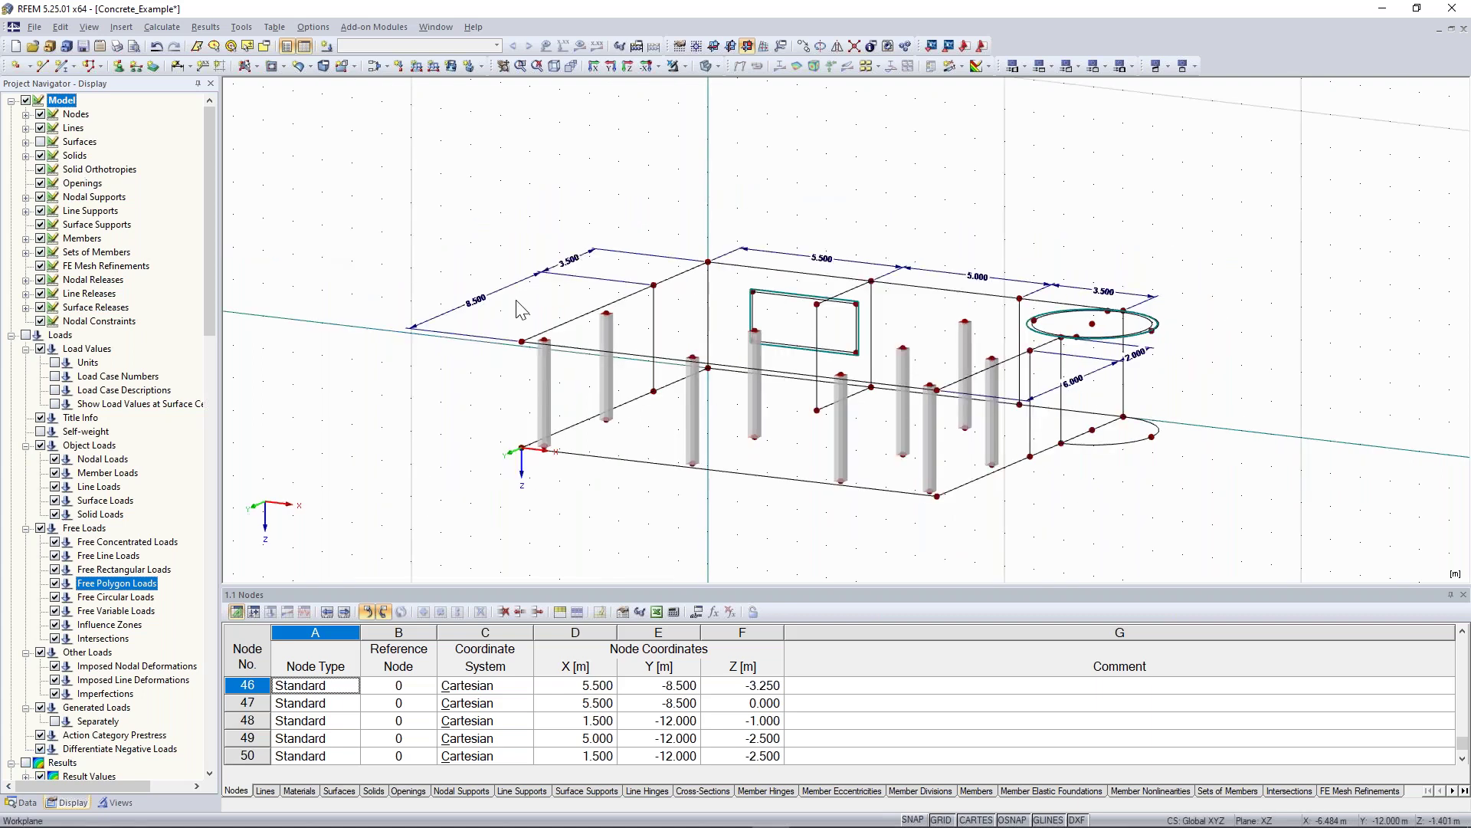
middle_click_drag(413, 197, 478, 217, "ctrl")
middle_click_drag(825, 187, 684, 232, "ctrl")
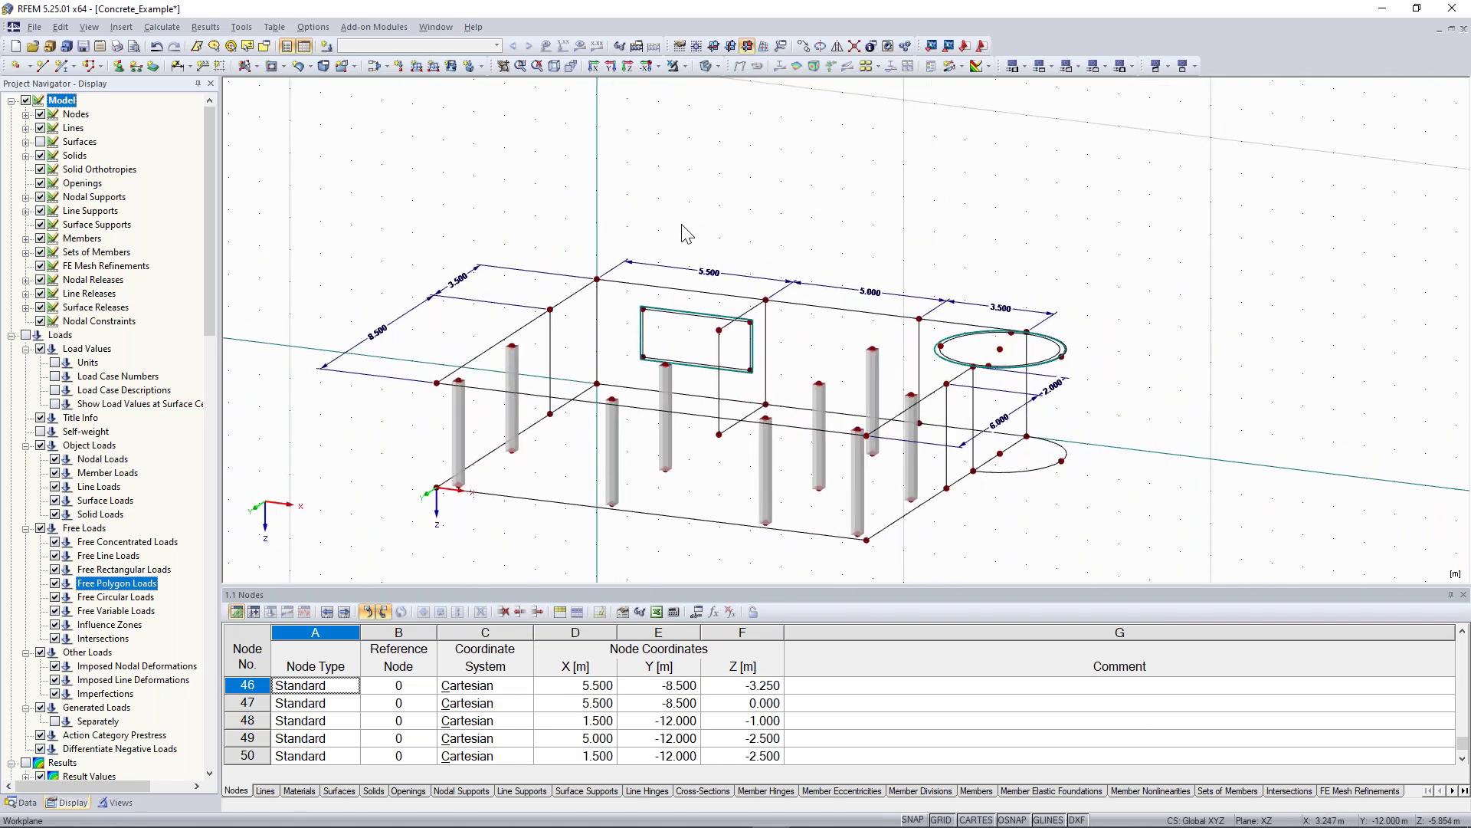
scroll(686, 234, "up", 1)
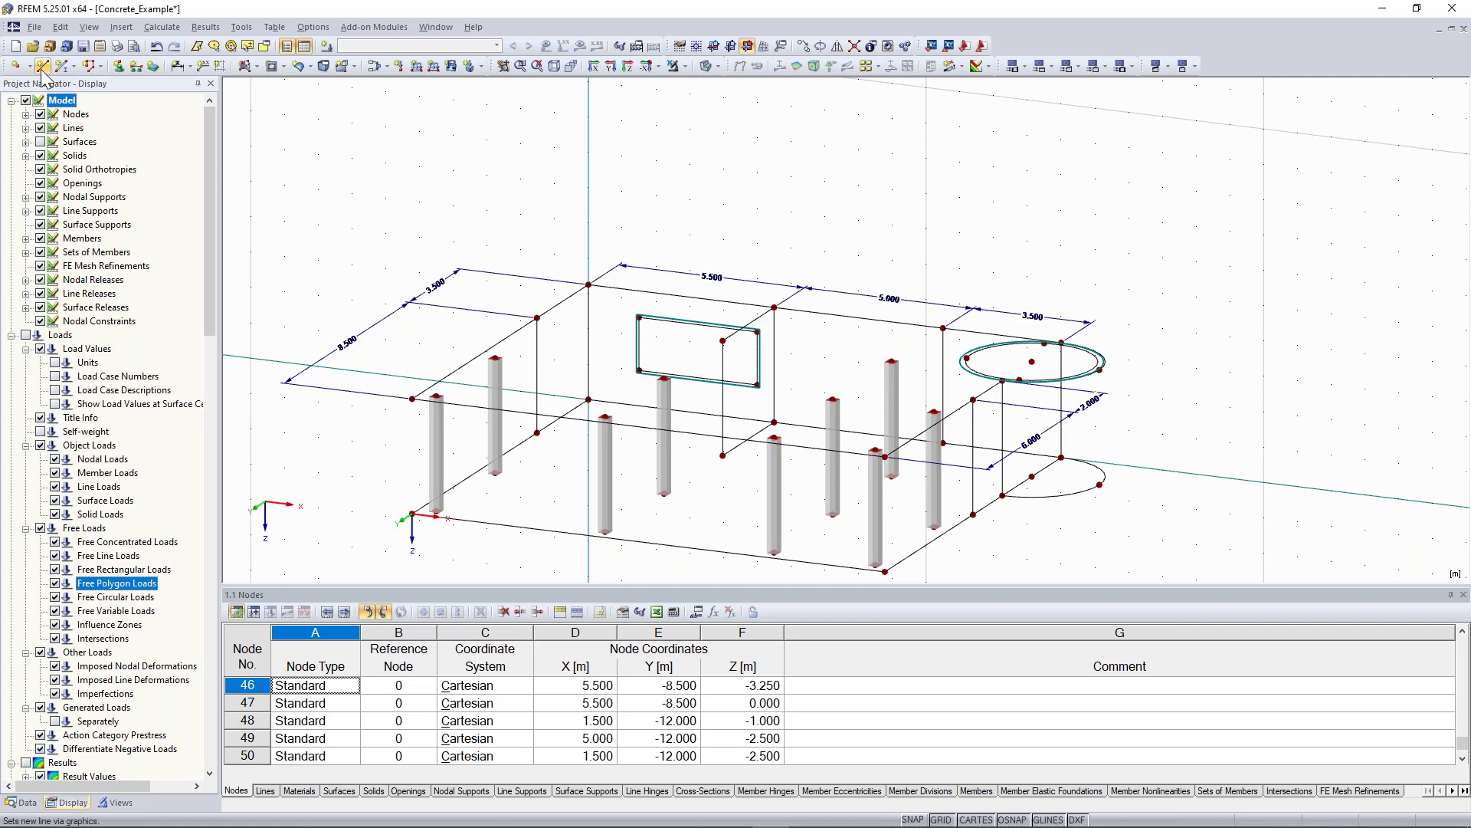
- Inspect the member type and cross-section of the column nearest the origin, leaving its properties as they are
middle_click_drag(326, 485, 394, 470, "ctrl")
scroll(394, 470, "up", 2)
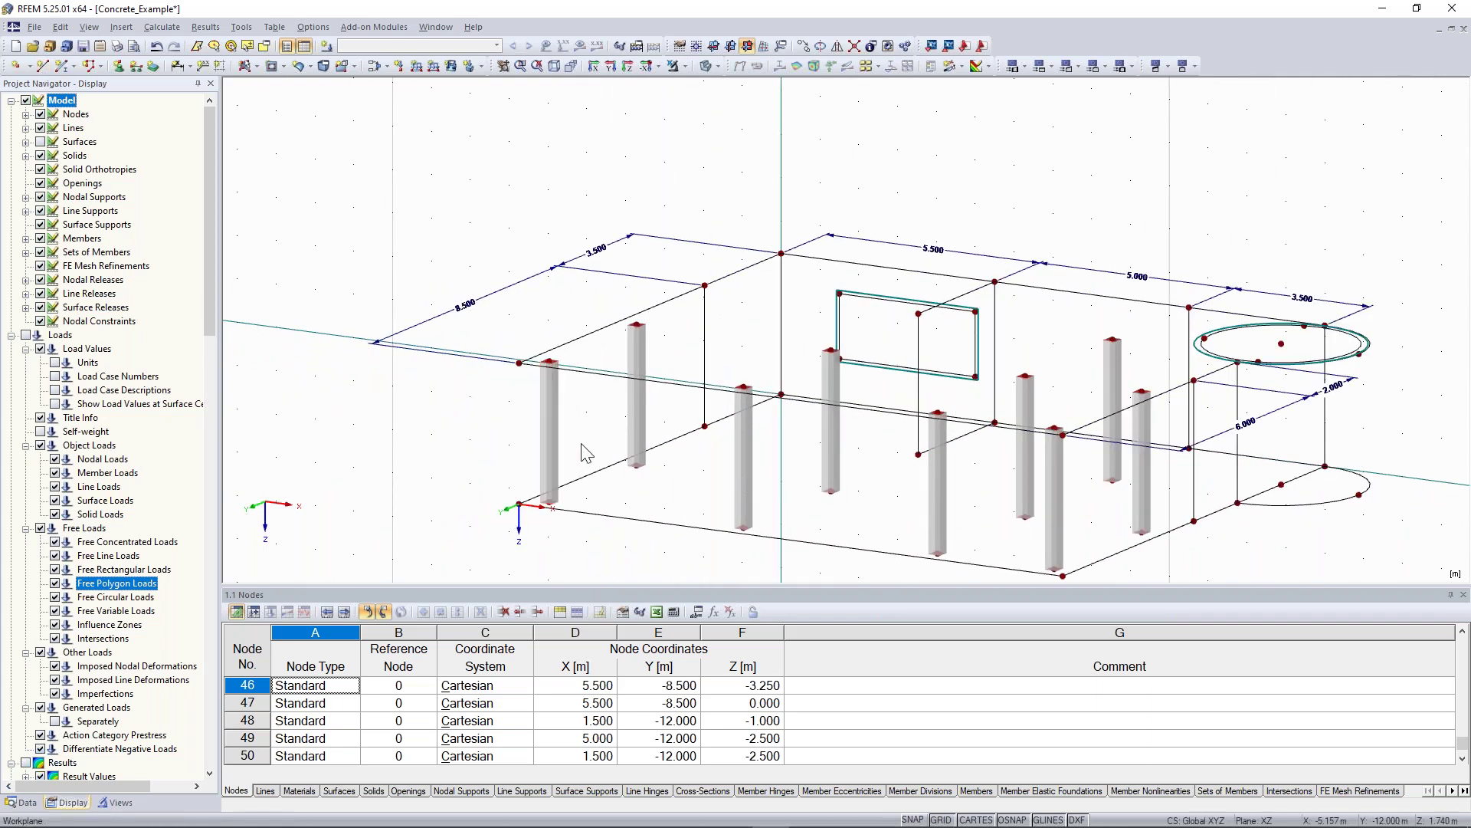
left_click(581, 442)
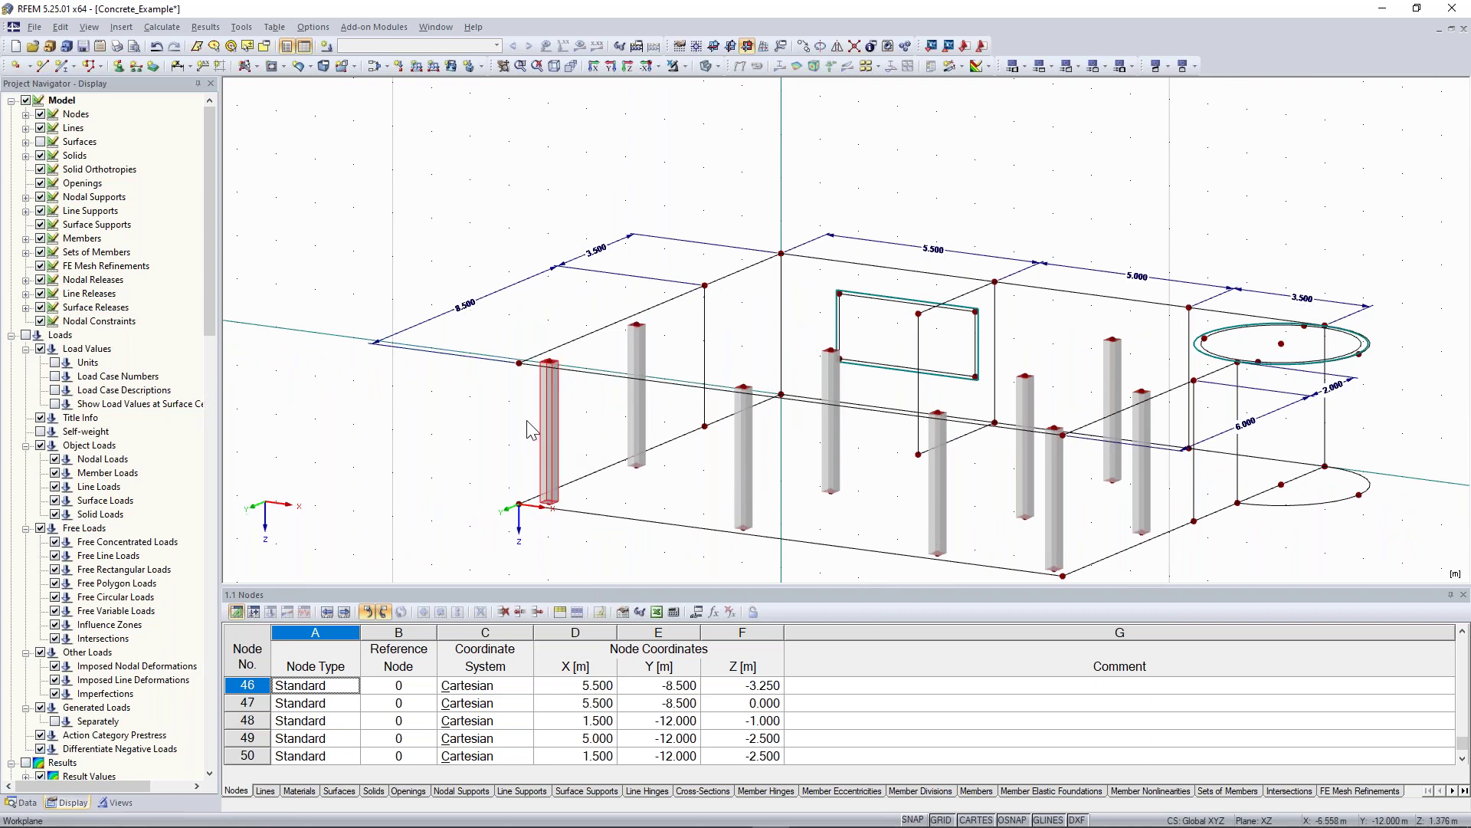
right_click(555, 427)
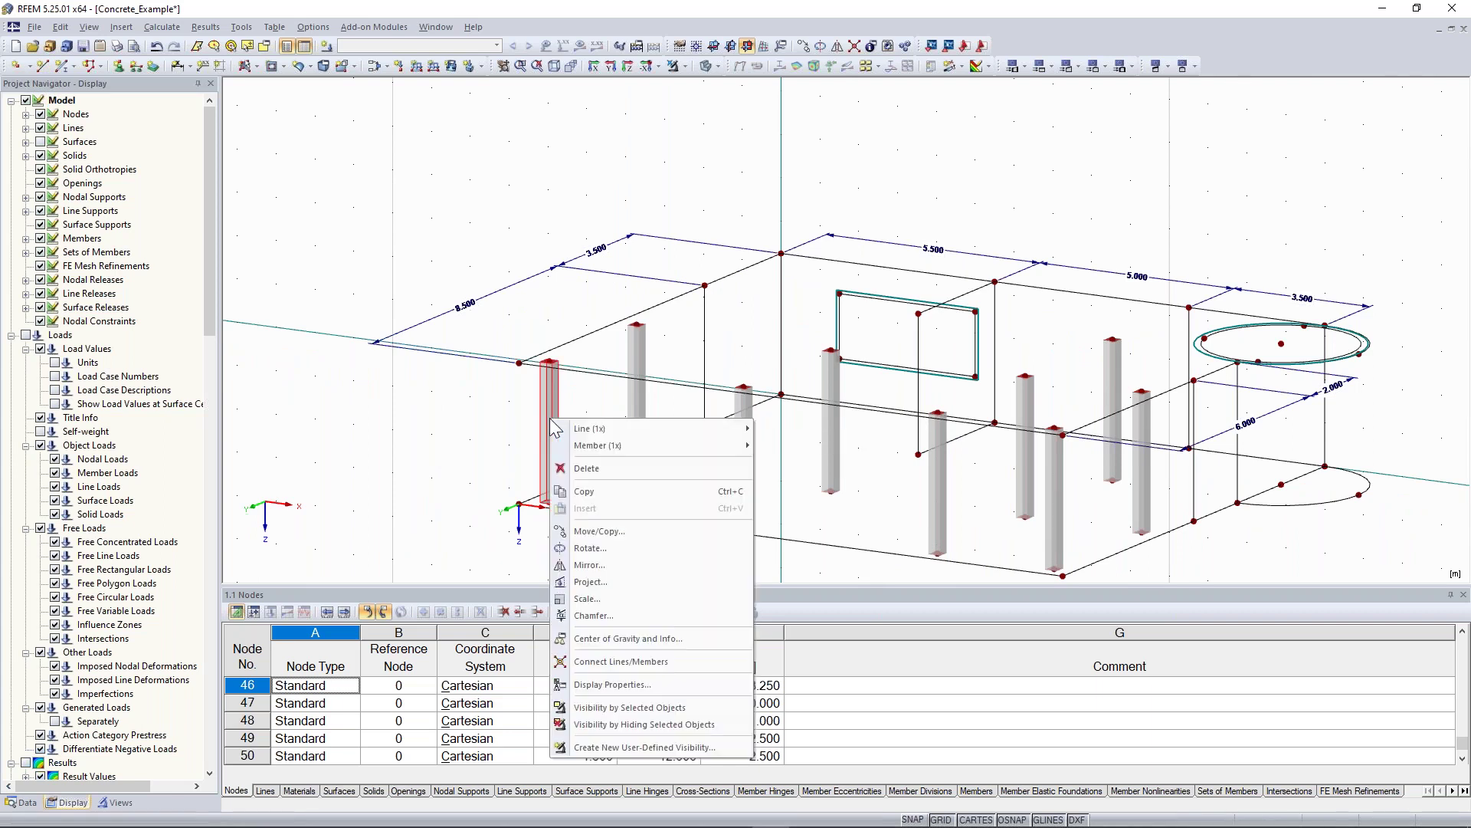
mouse_move(597, 450)
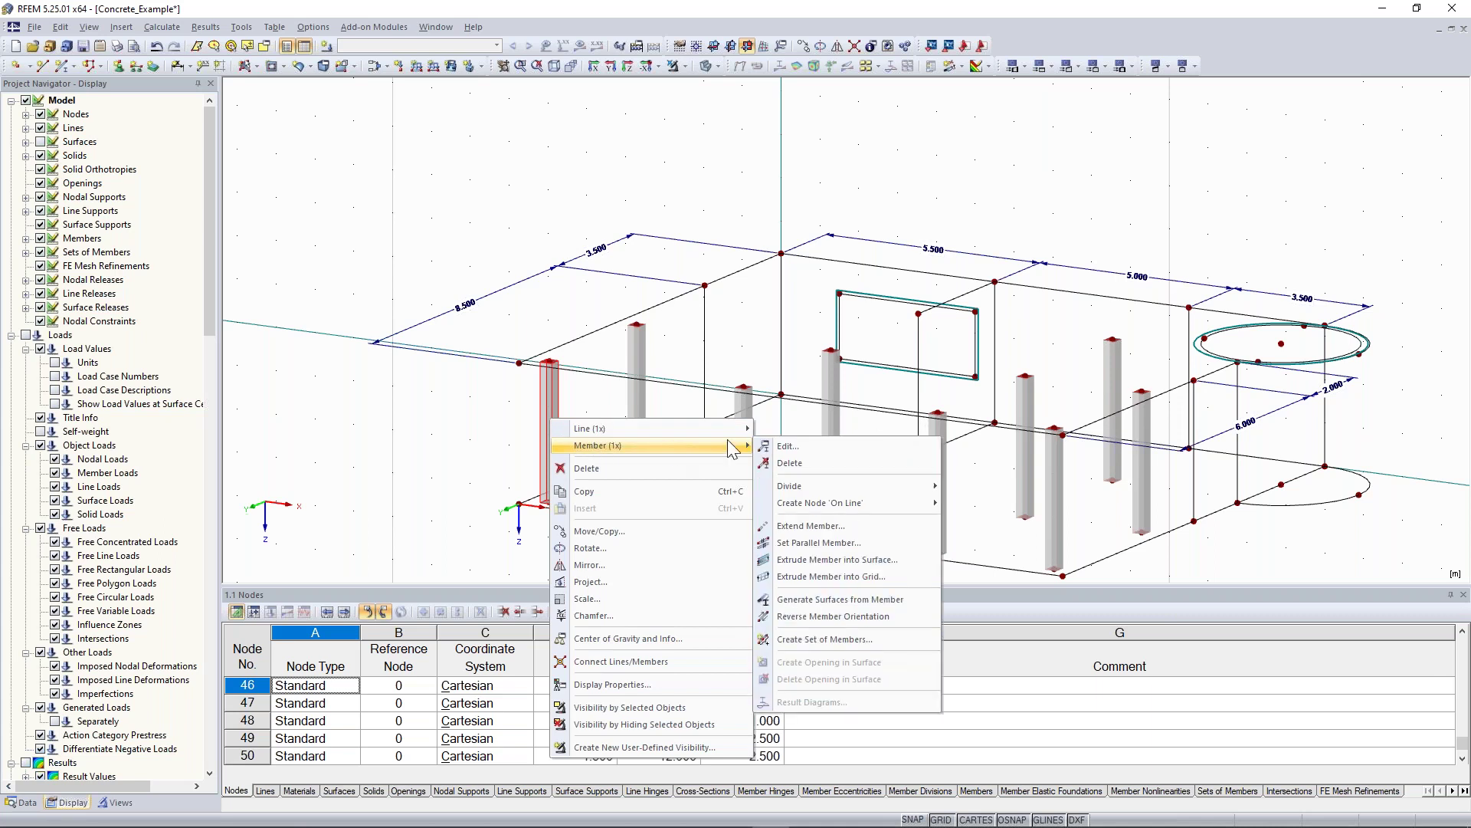
left_click(811, 446)
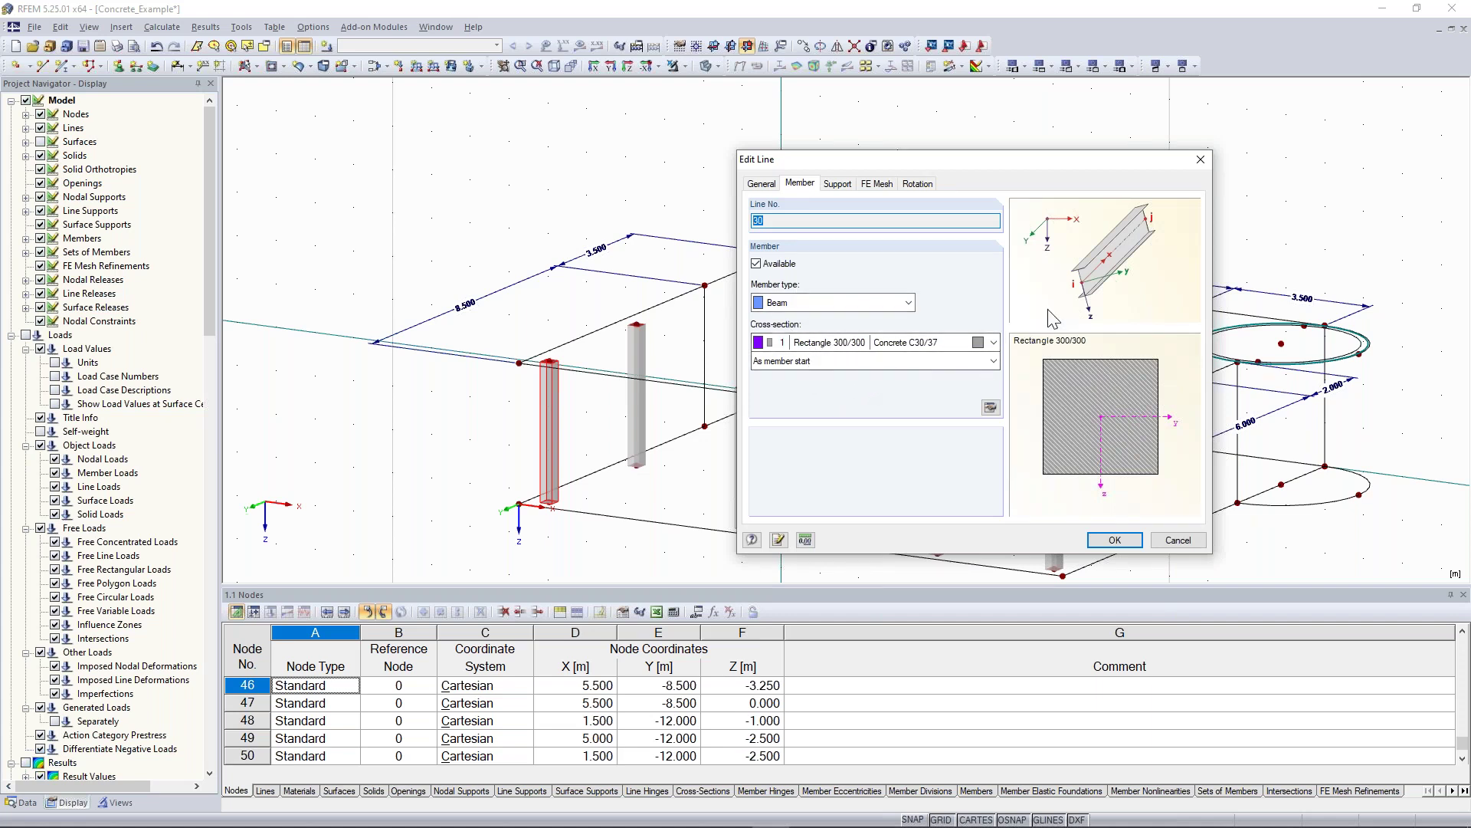
left_click(1201, 159)
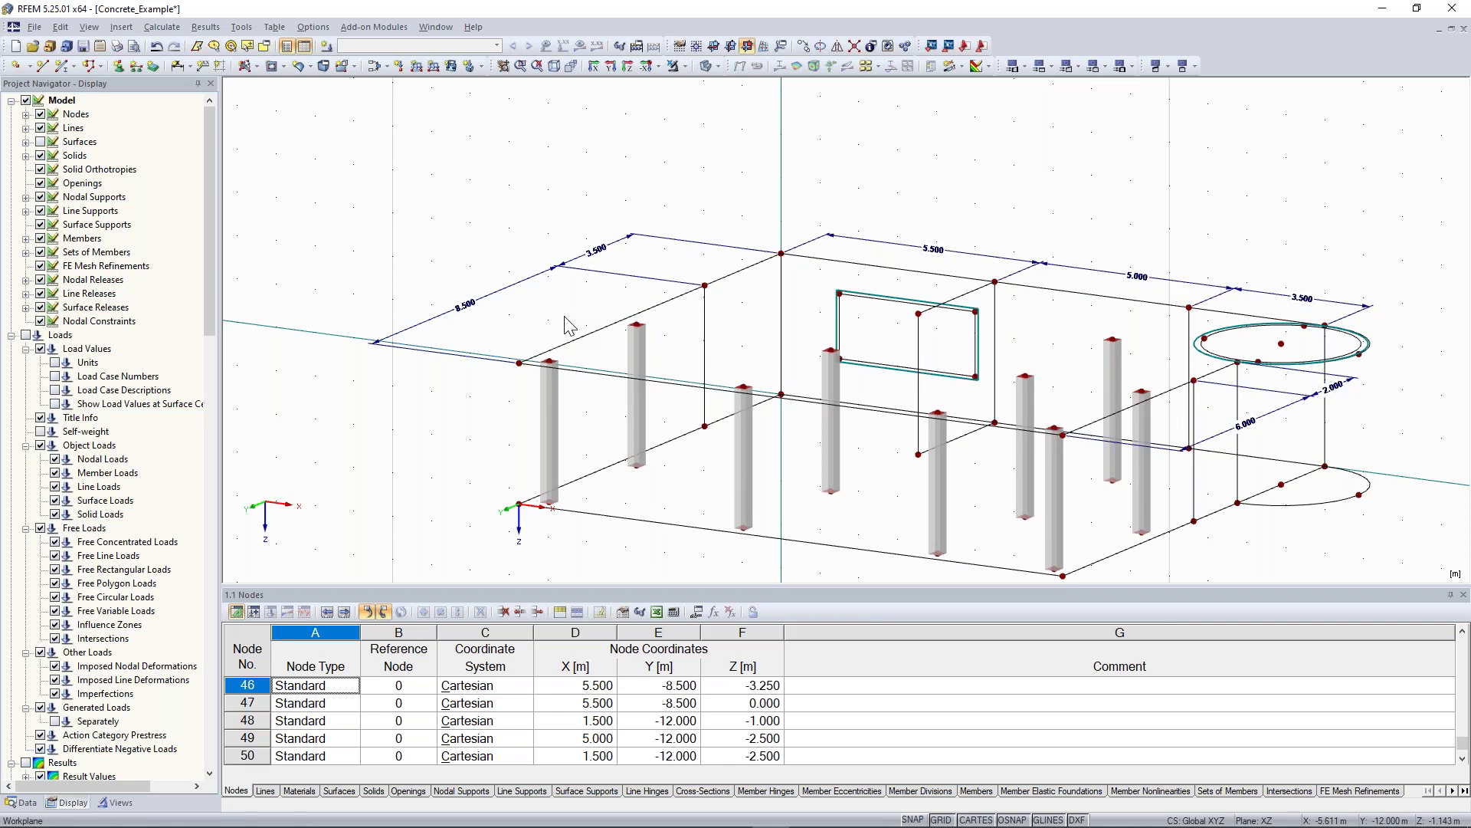
- Draw ceiling-level lines from side-wall node 36 through inner-wall node 46 and on to the column-top node 29
middle_click_drag(1085, 211, 935, 199)
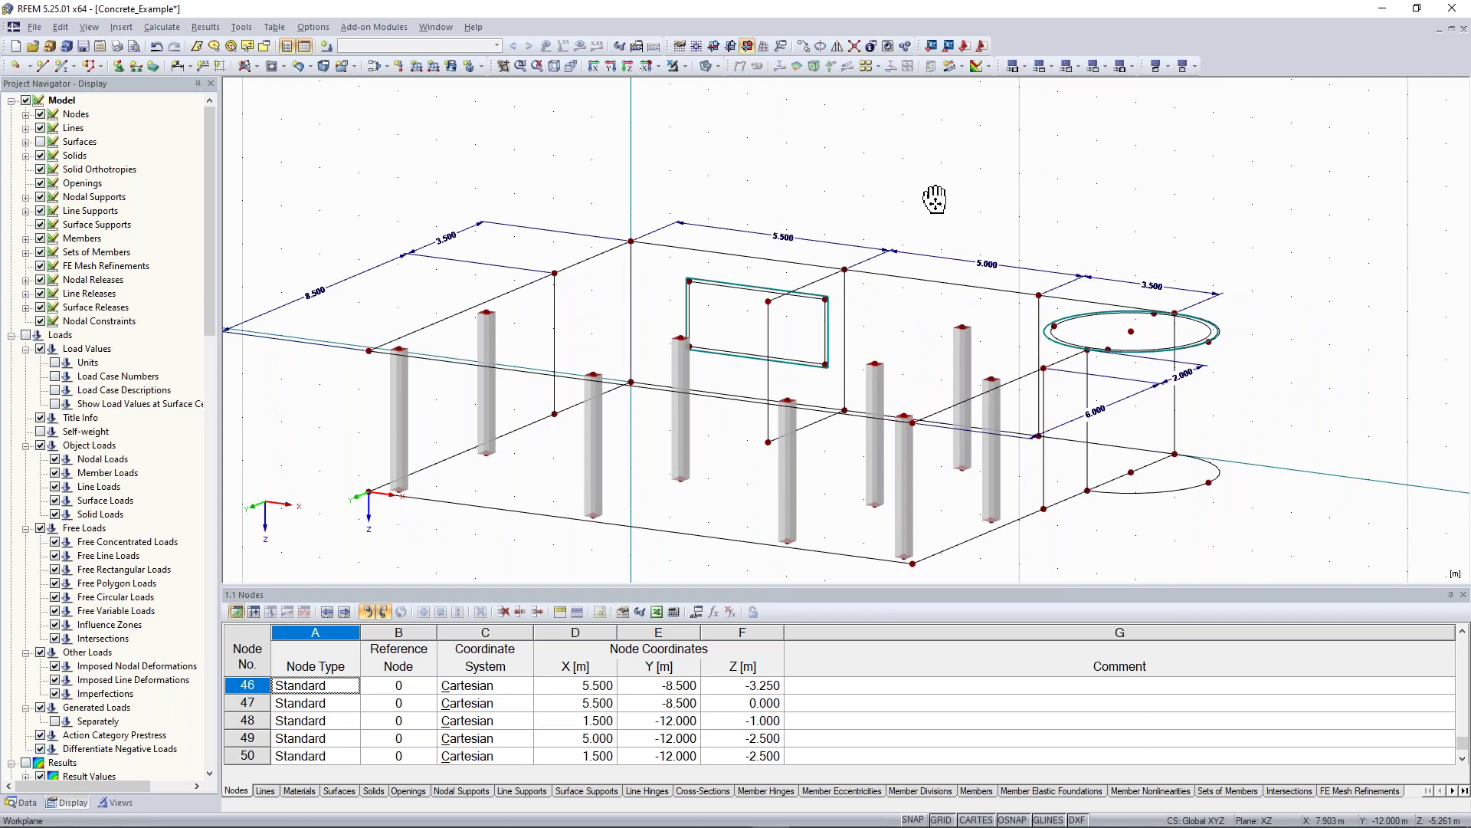
left_click(43, 66)
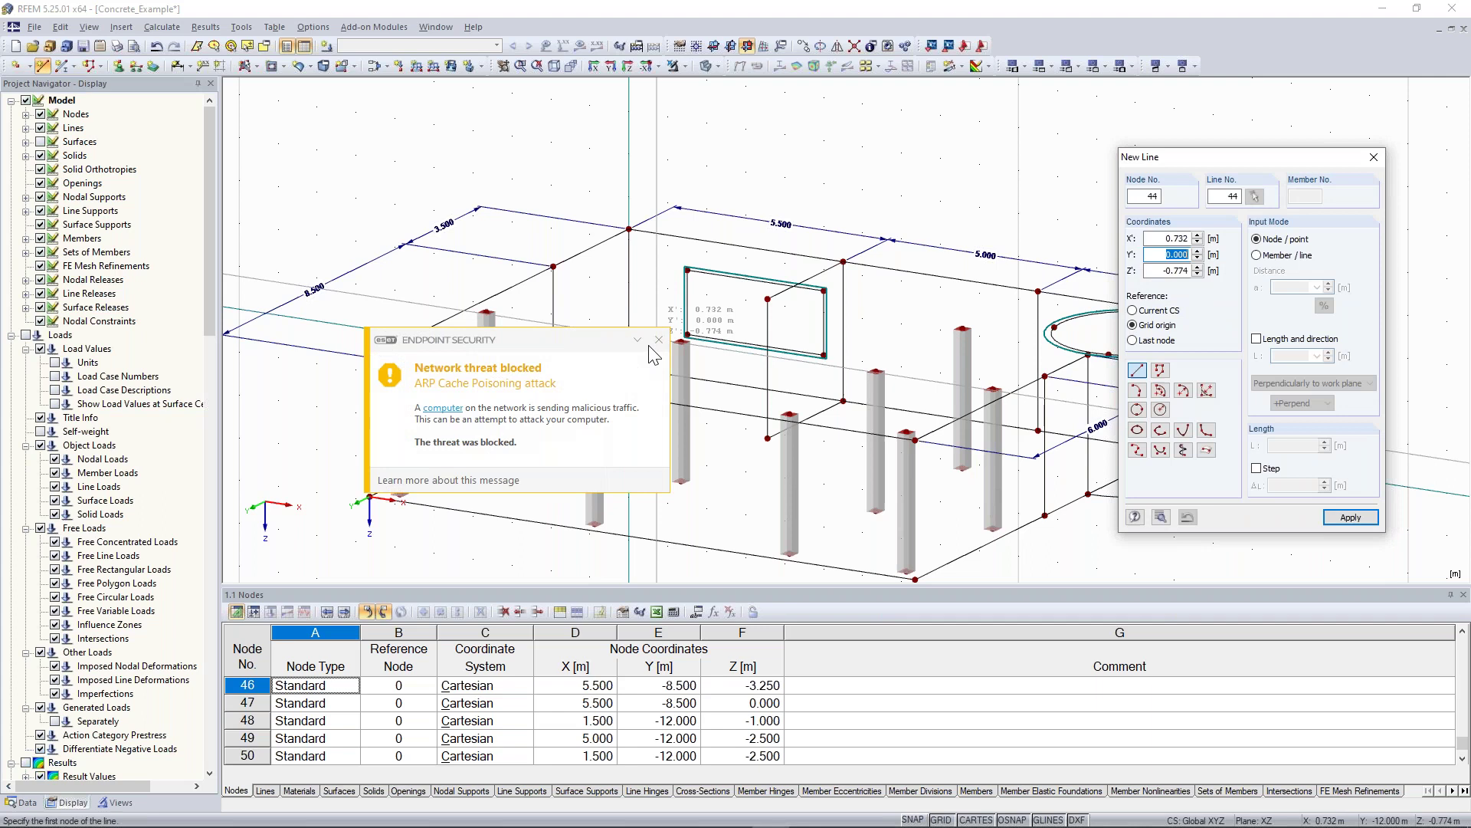
middle_click_drag(933, 195, 892, 224)
left_click(533, 277)
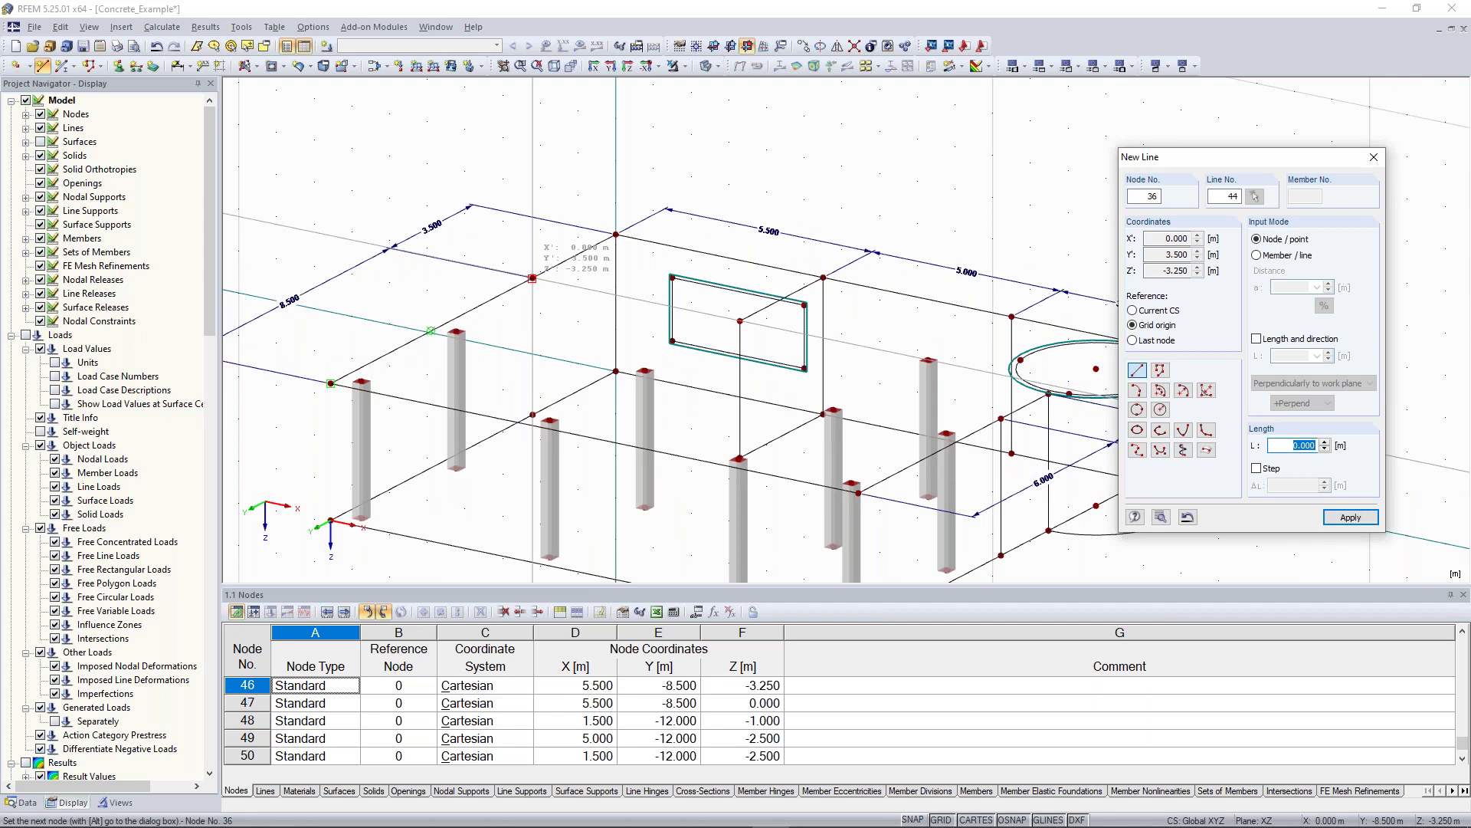
middle_click_drag(533, 278, 733, 320, "ctrl")
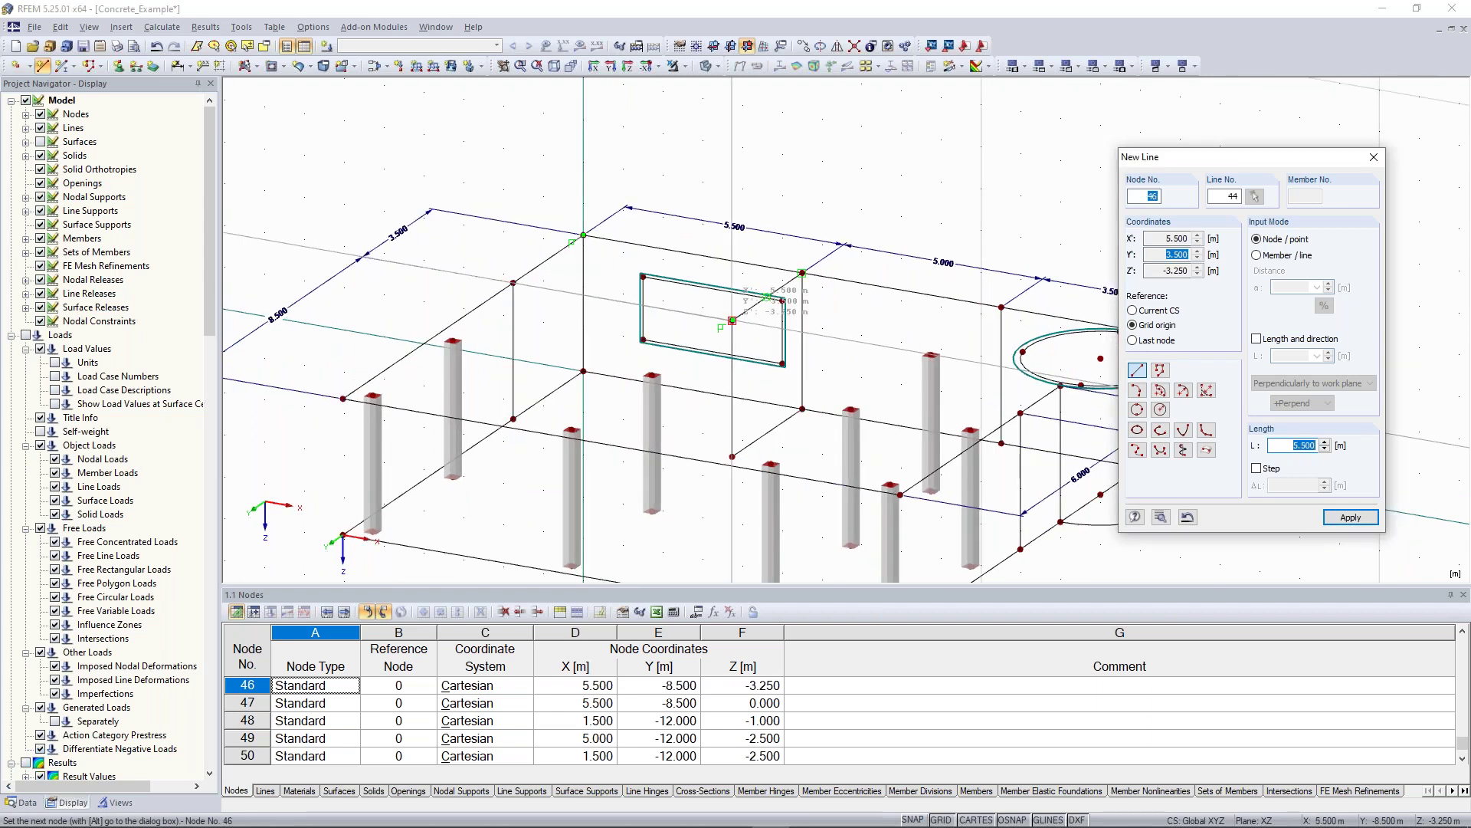
left_click(732, 320)
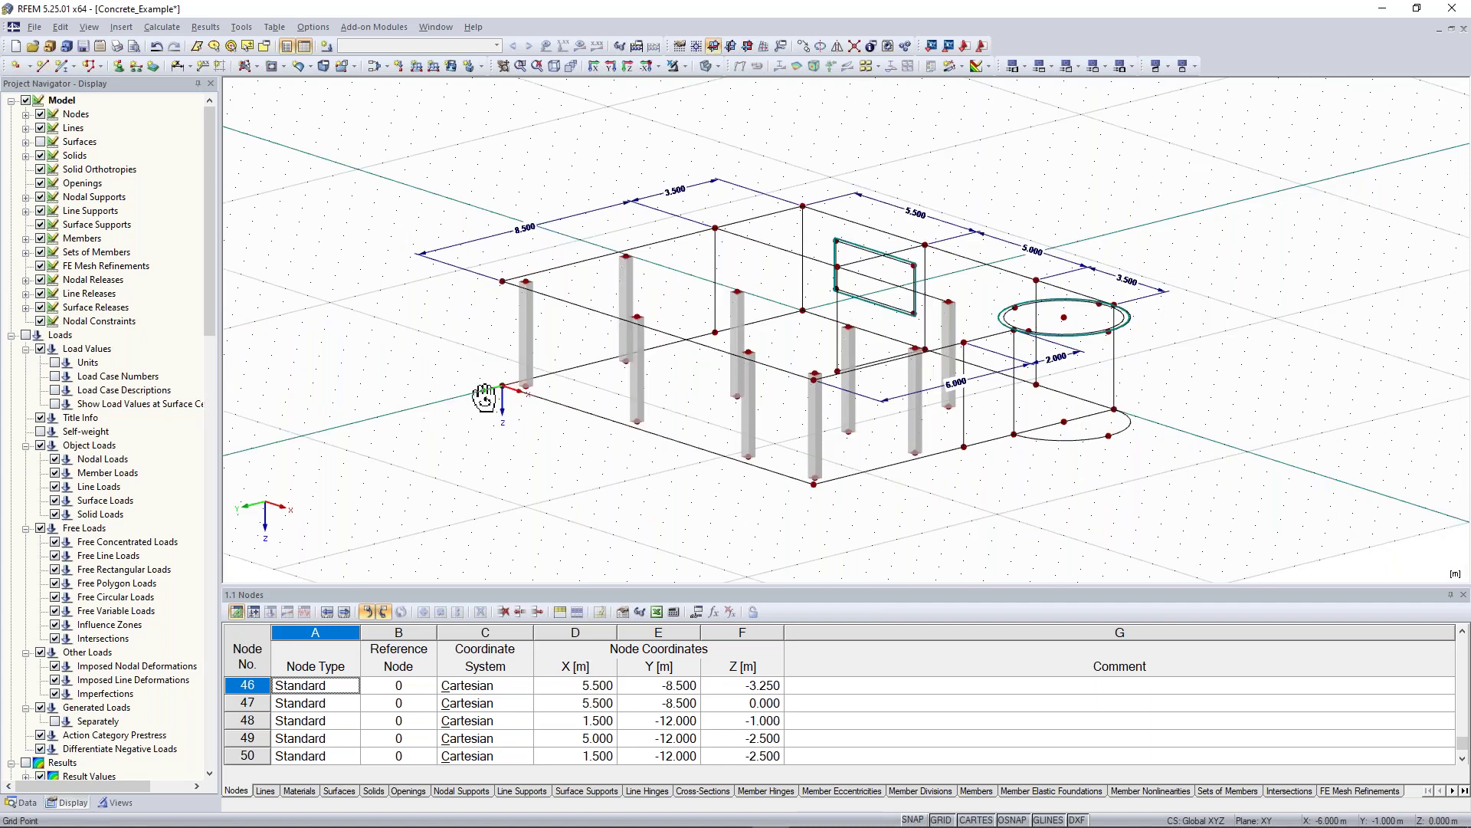
- Set the grid and work plane origin at the building's base corner node at the global origin
middle_click_drag(484, 398, 515, 420, "ctrl")
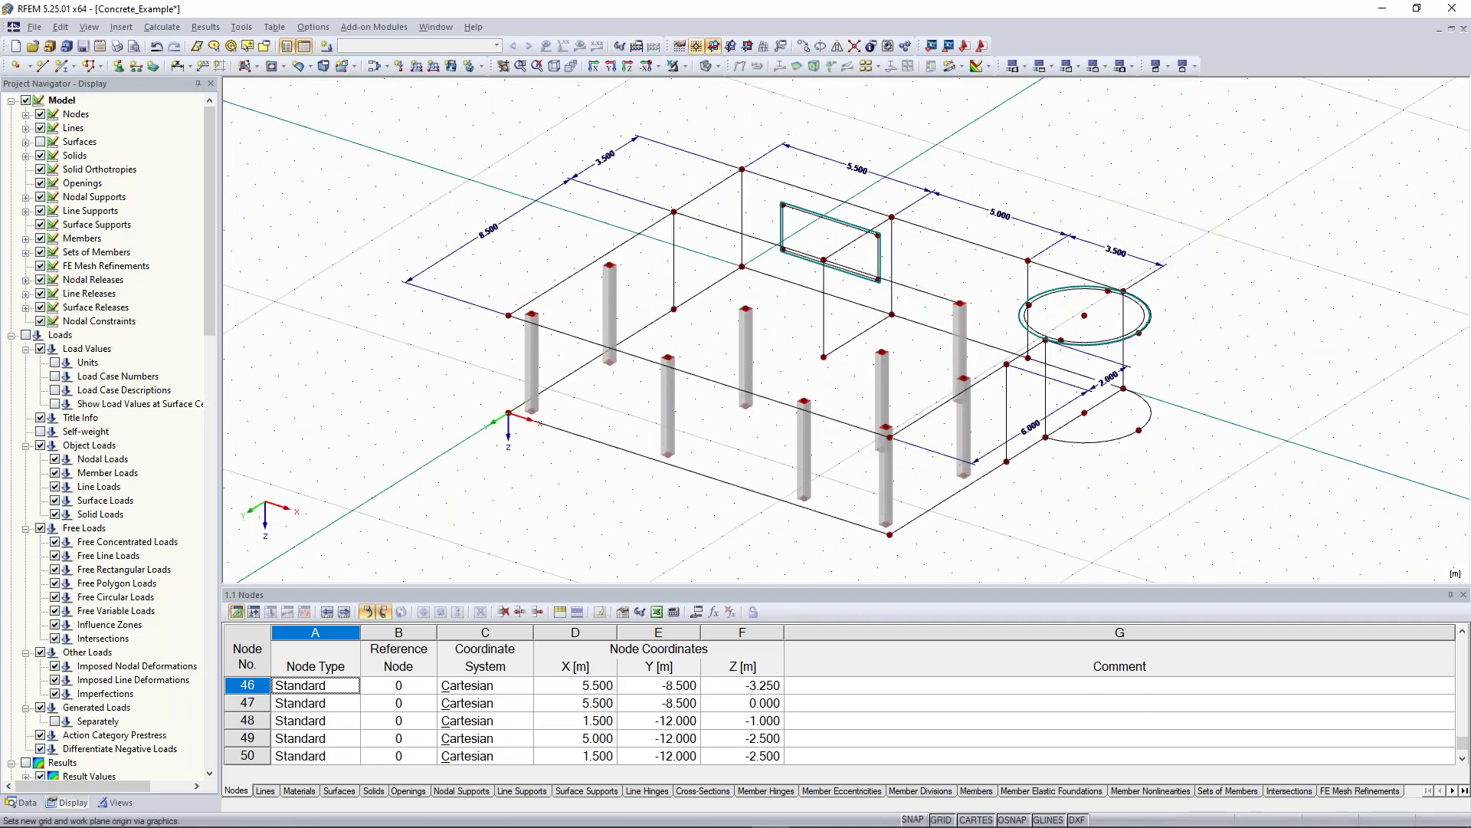
left_click(490, 415)
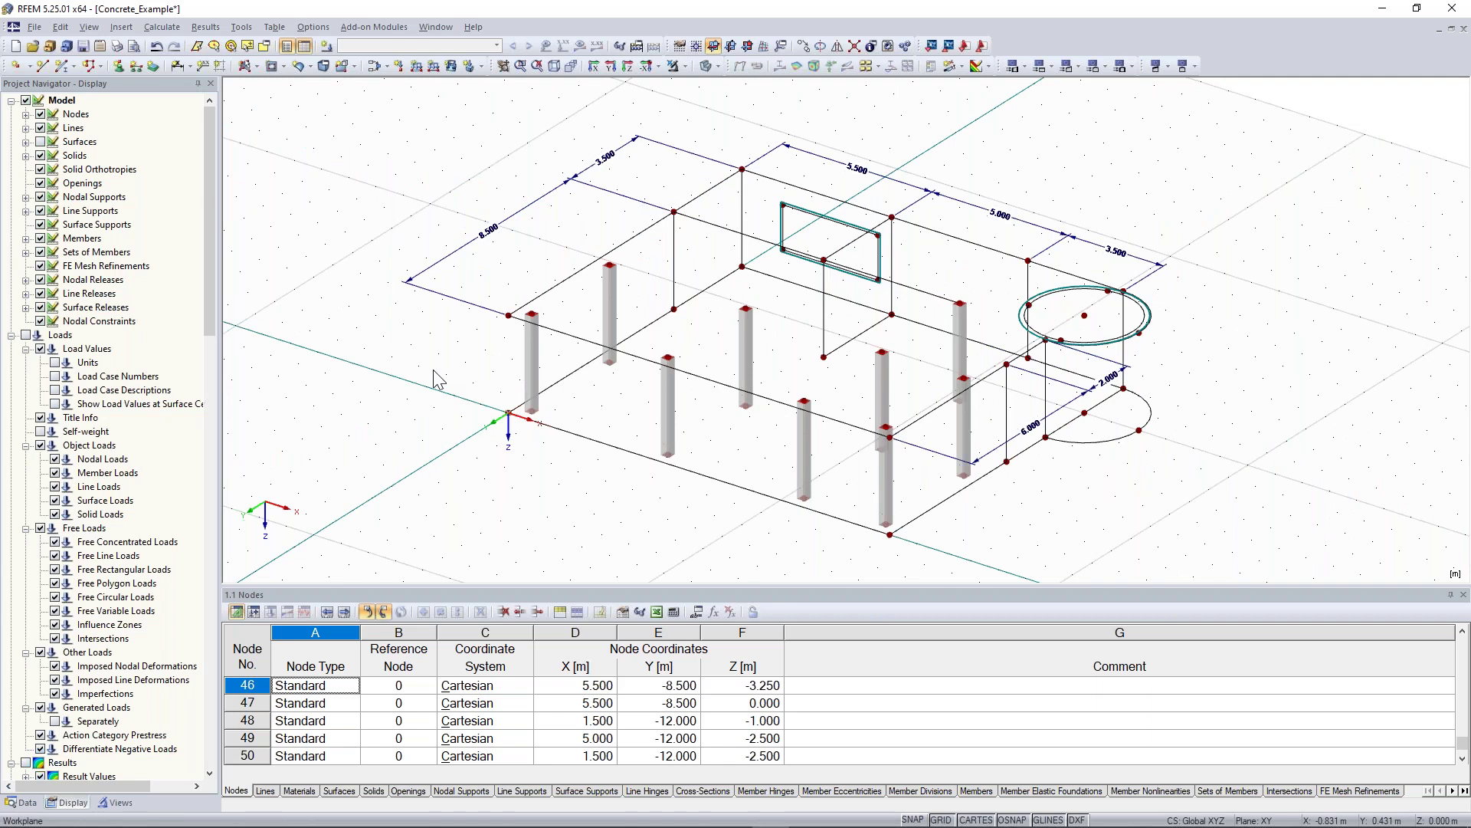
scroll(526, 351, "down", 2)
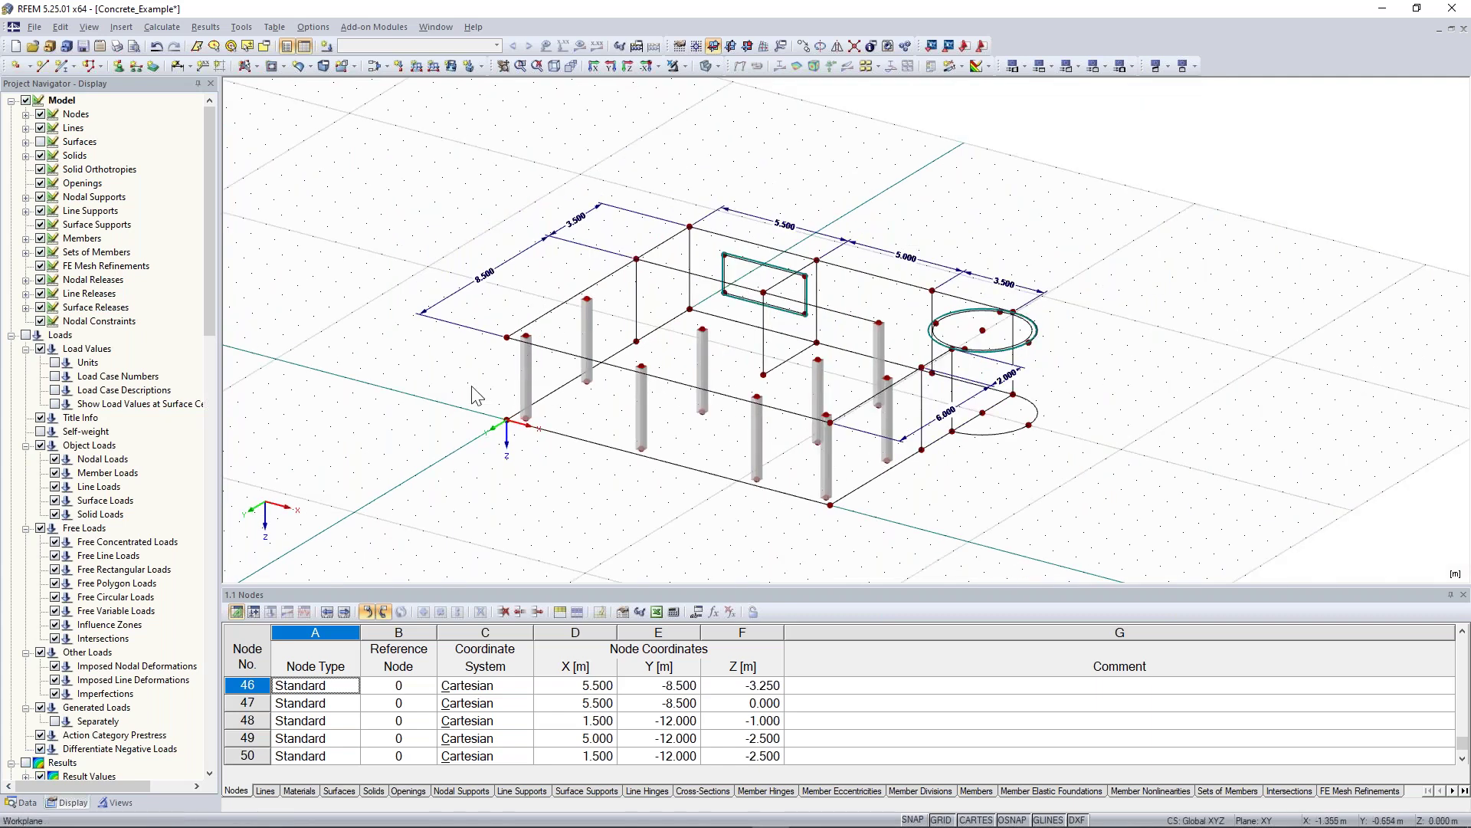
scroll(694, 295, "up", 2)
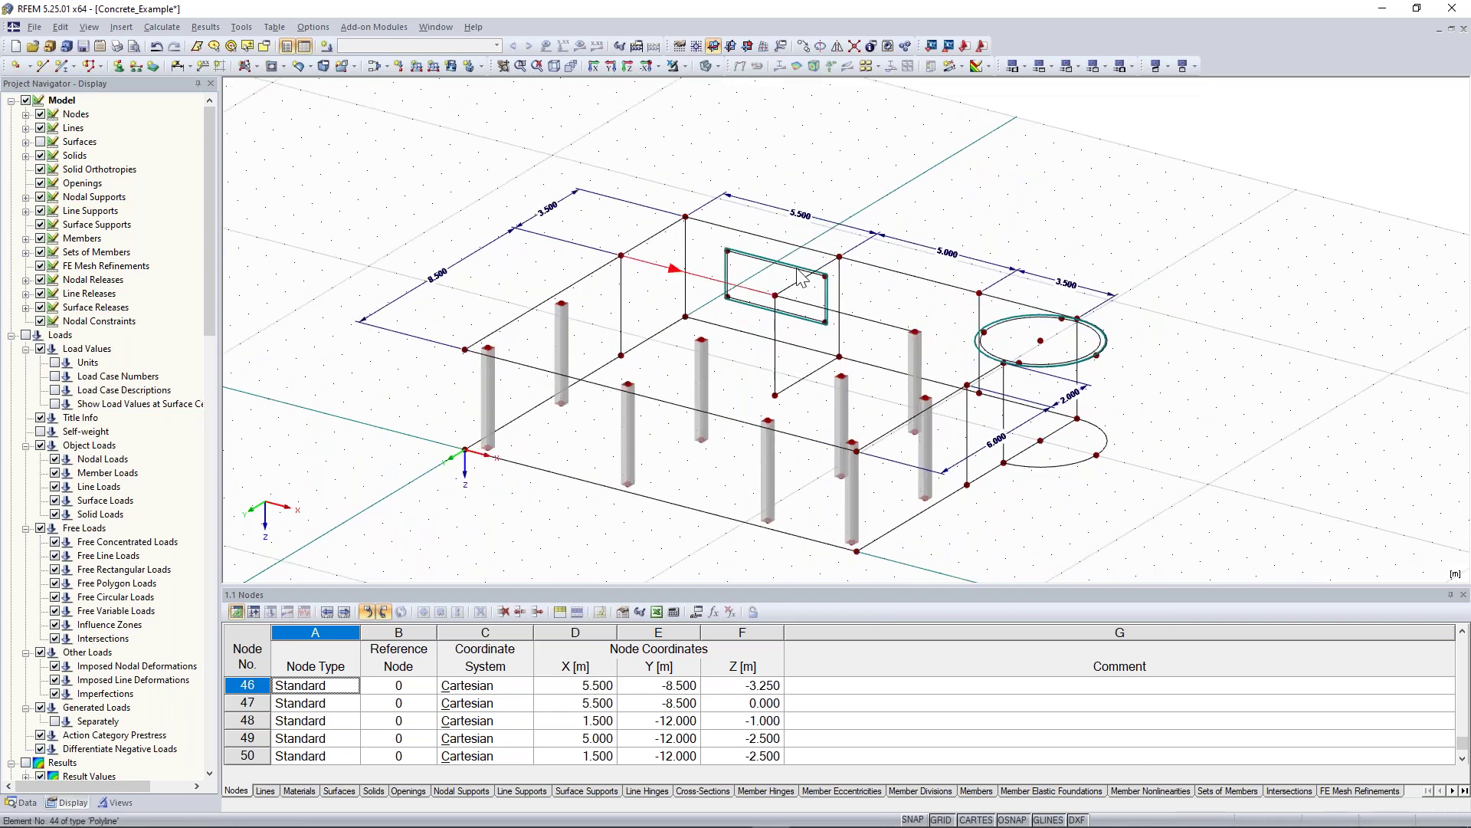
- Edit ceiling lines 44 and 45 together, making a member available on them with the member type Rib
scroll(775, 334, "up", 2)
middle_click_drag(918, 234, 935, 250, "ctrl")
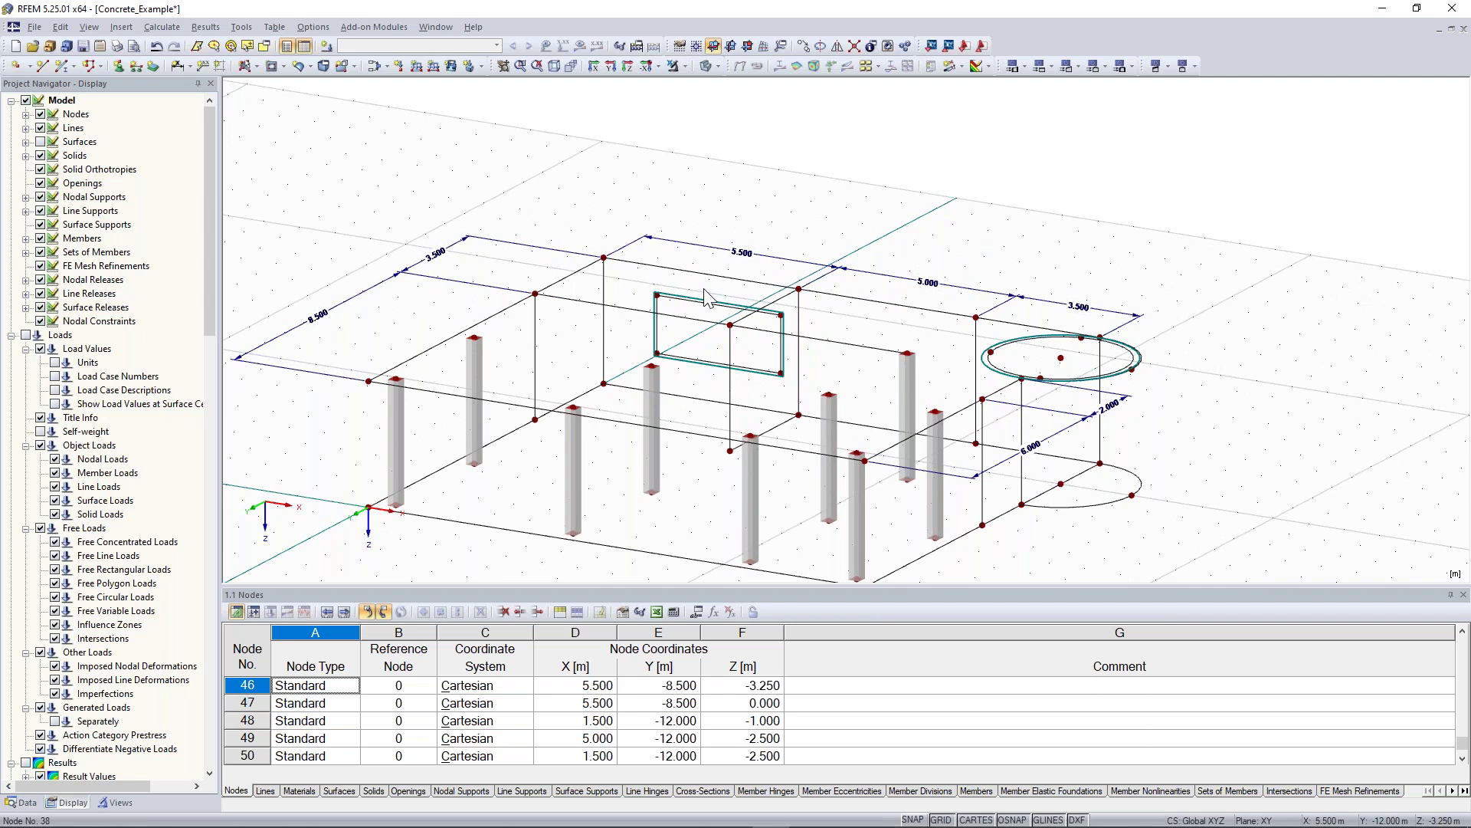
right_click_drag(707, 298, 846, 347)
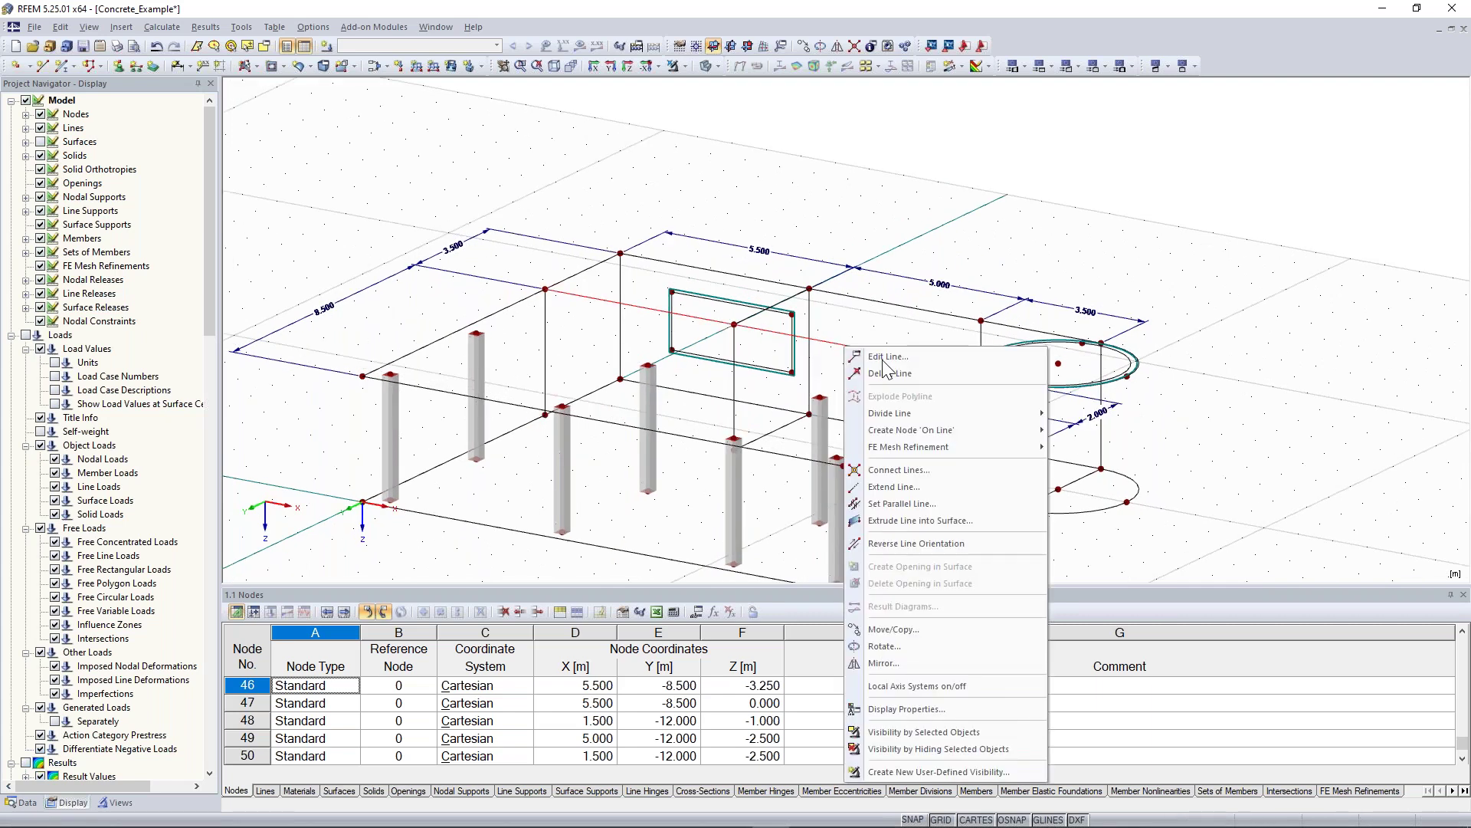
left_click(887, 357)
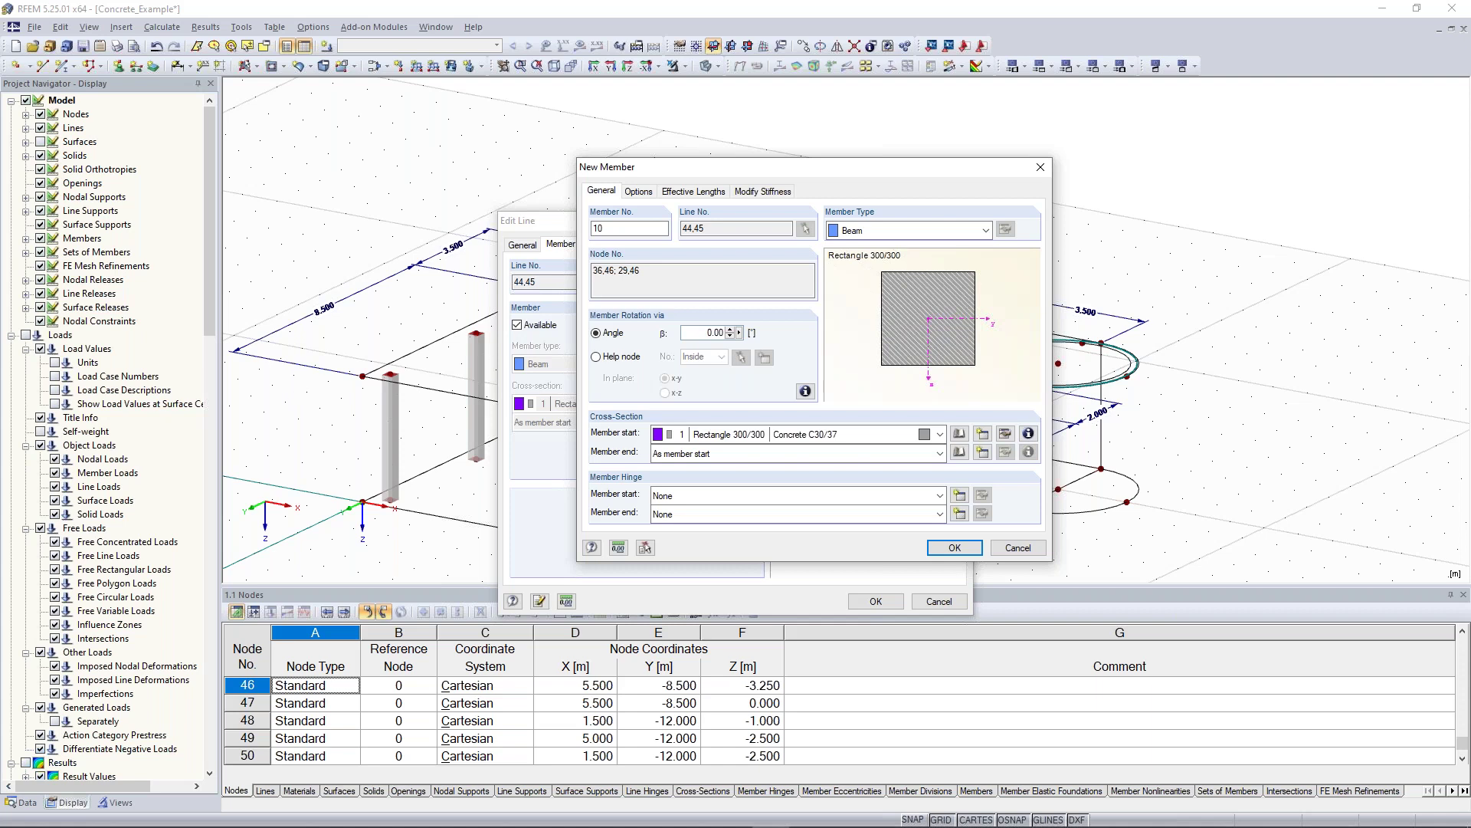
left_click(983, 230)
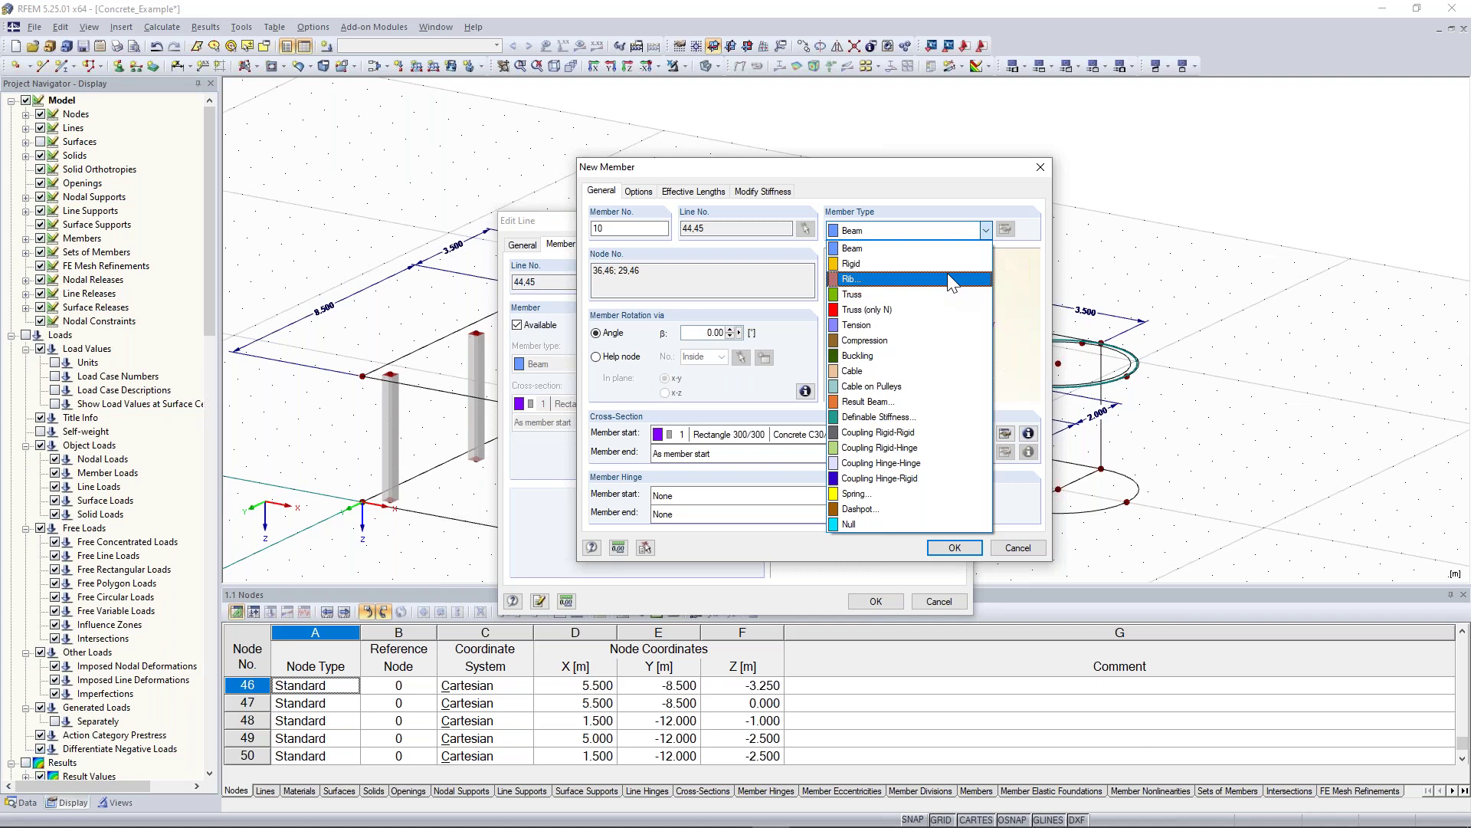
left_click(947, 278)
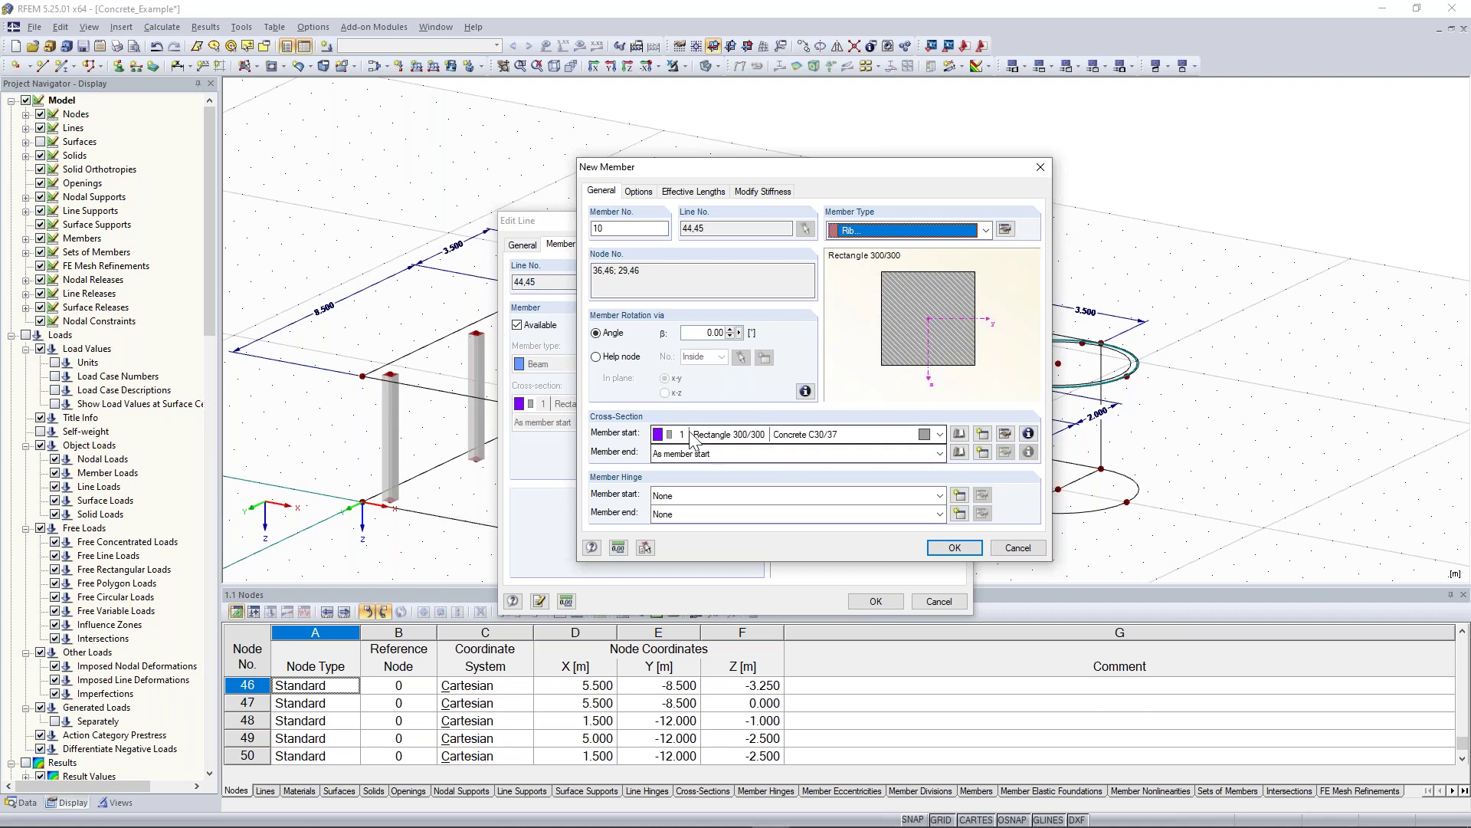
- Create a new rectangular cross-section for the rib, 200 mm wide and 150 mm high, in Concrete C30/37
left_click(982, 434)
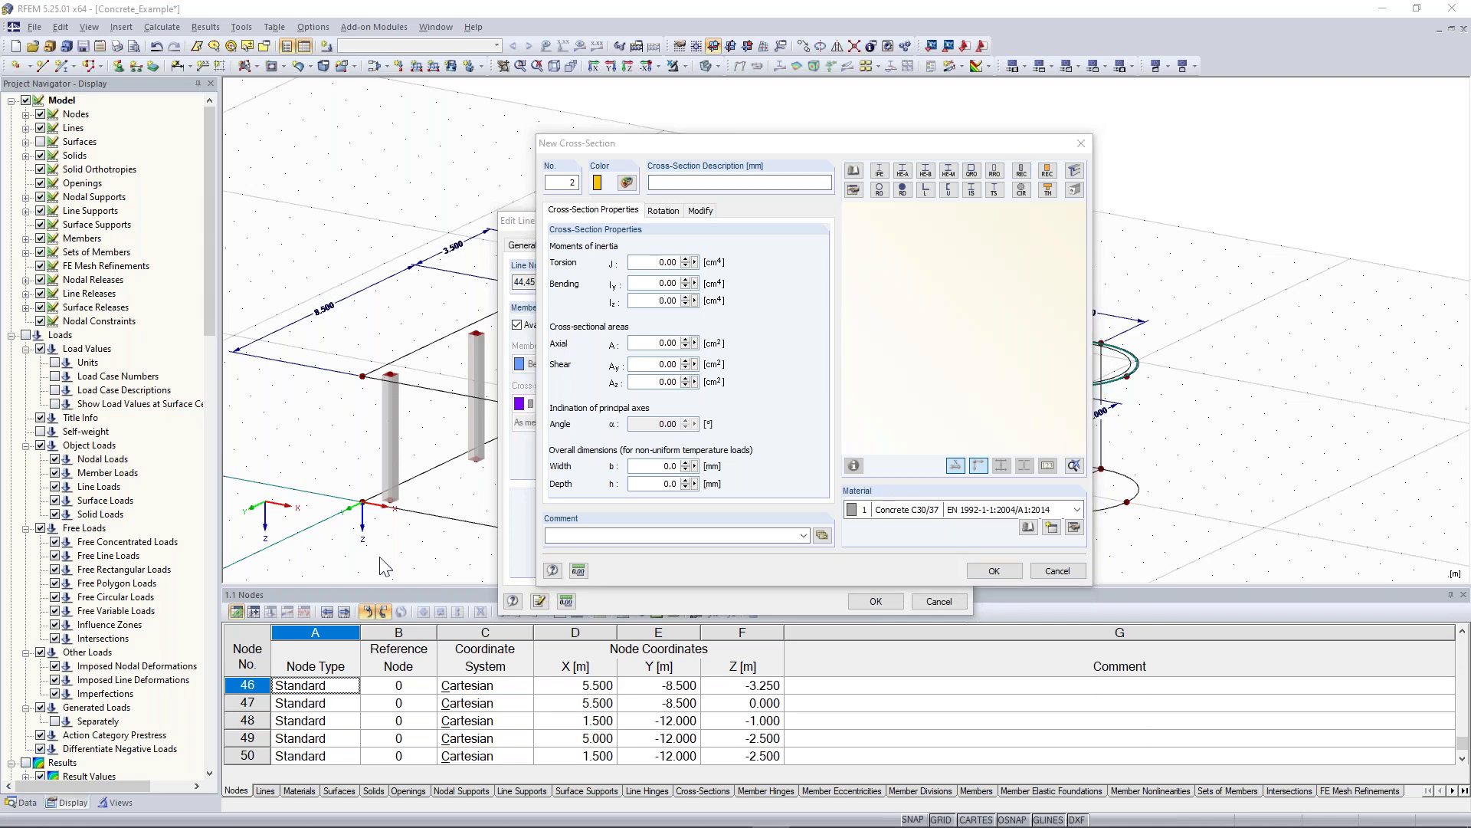
type("200")
left_click(725, 217)
type("150")
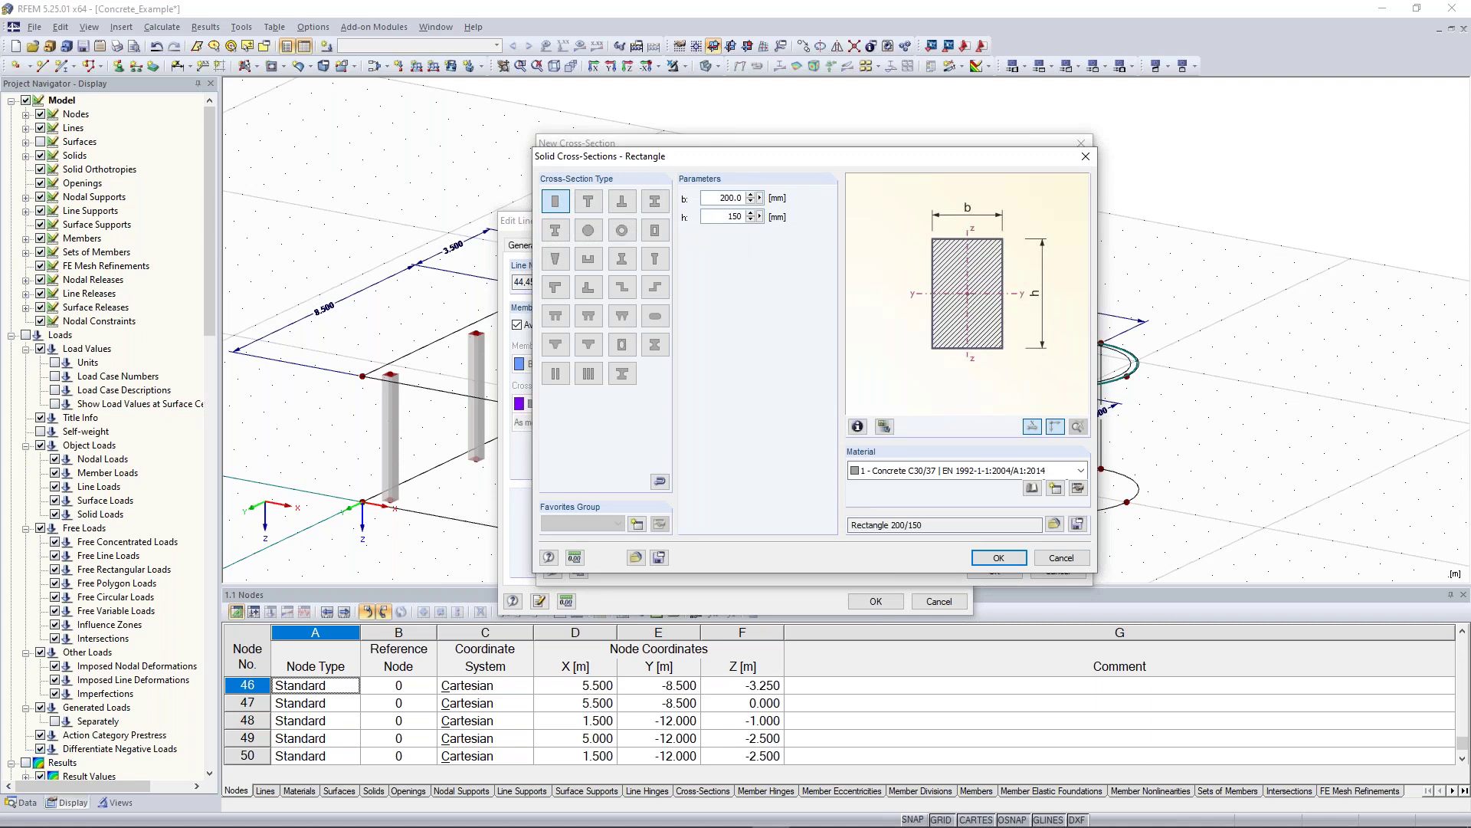
left_click(998, 558)
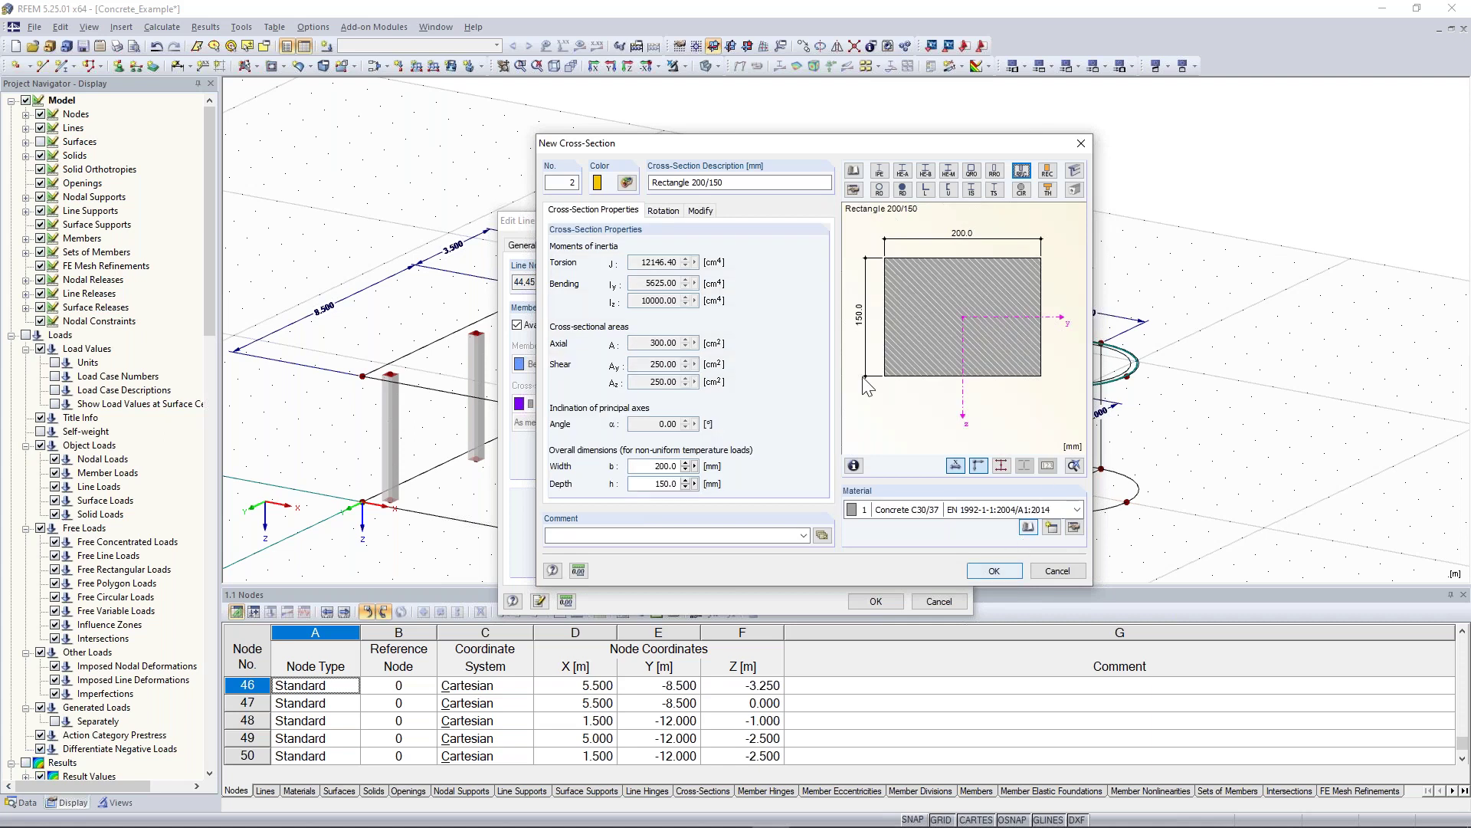
left_click(994, 571)
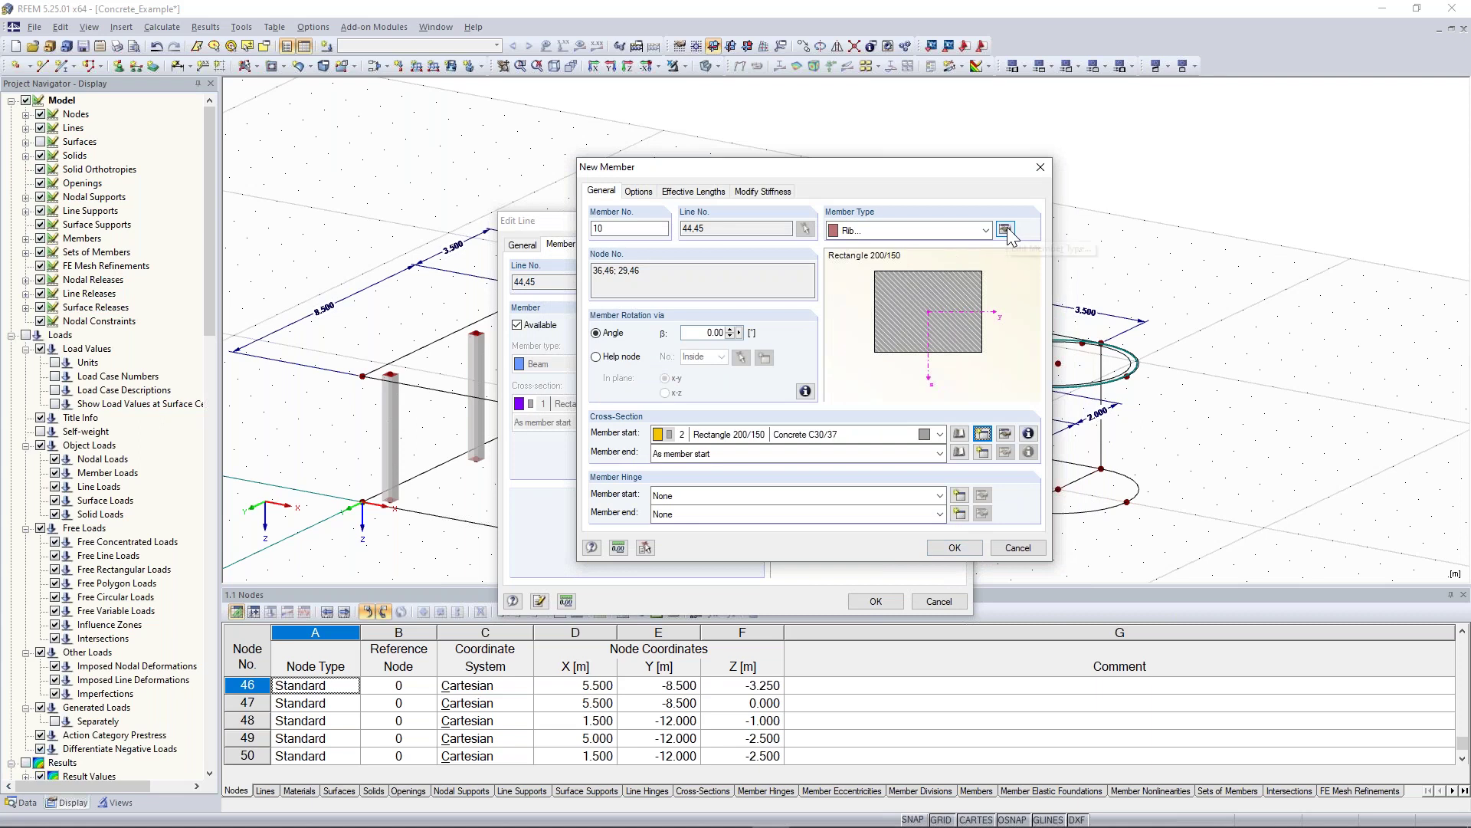
- Open the rib's parameters and set its position and alignment to the +z-side of the surface
left_click(1006, 229)
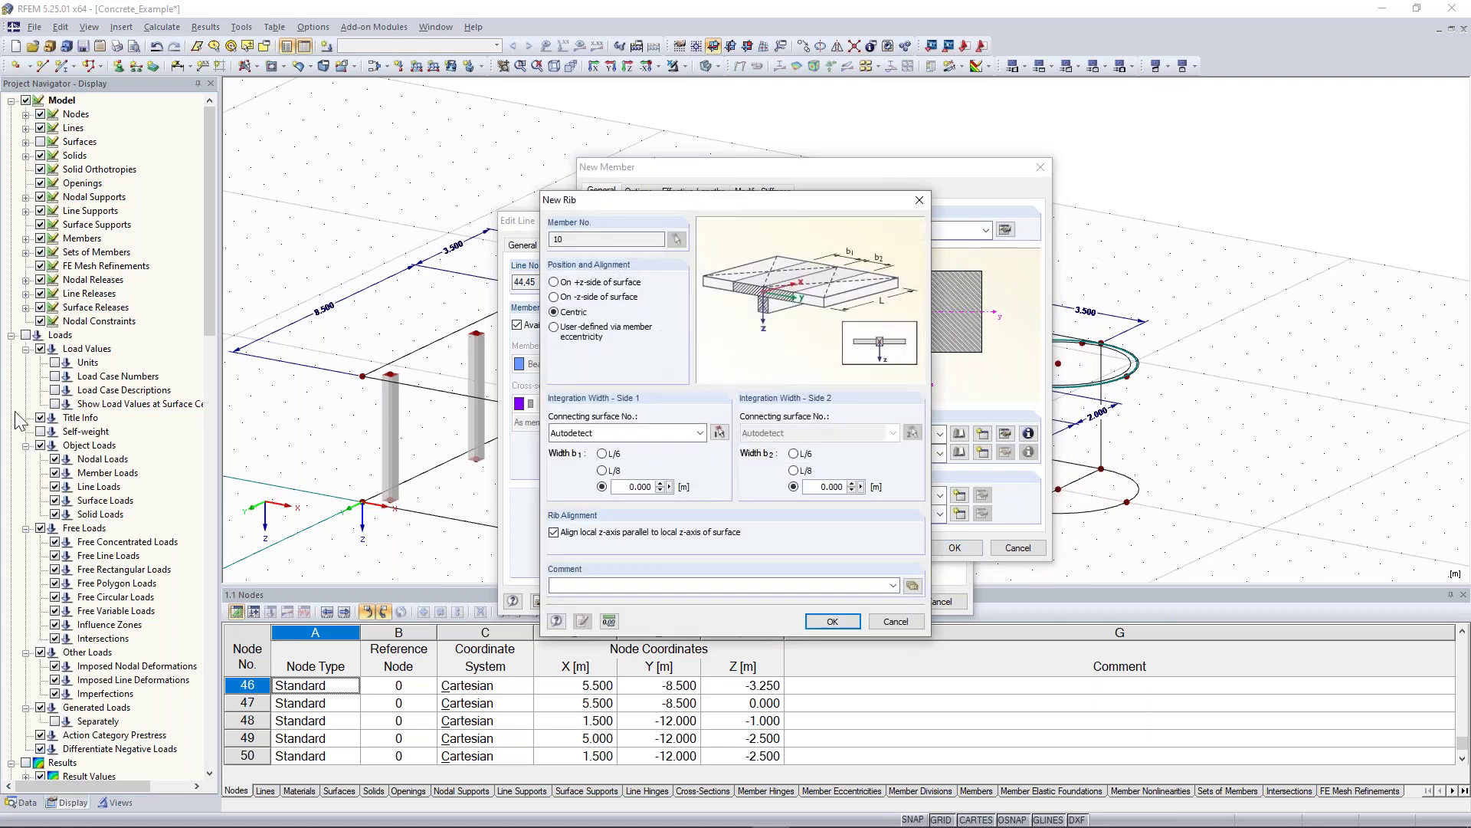
left_click_drag(656, 204, 798, 209)
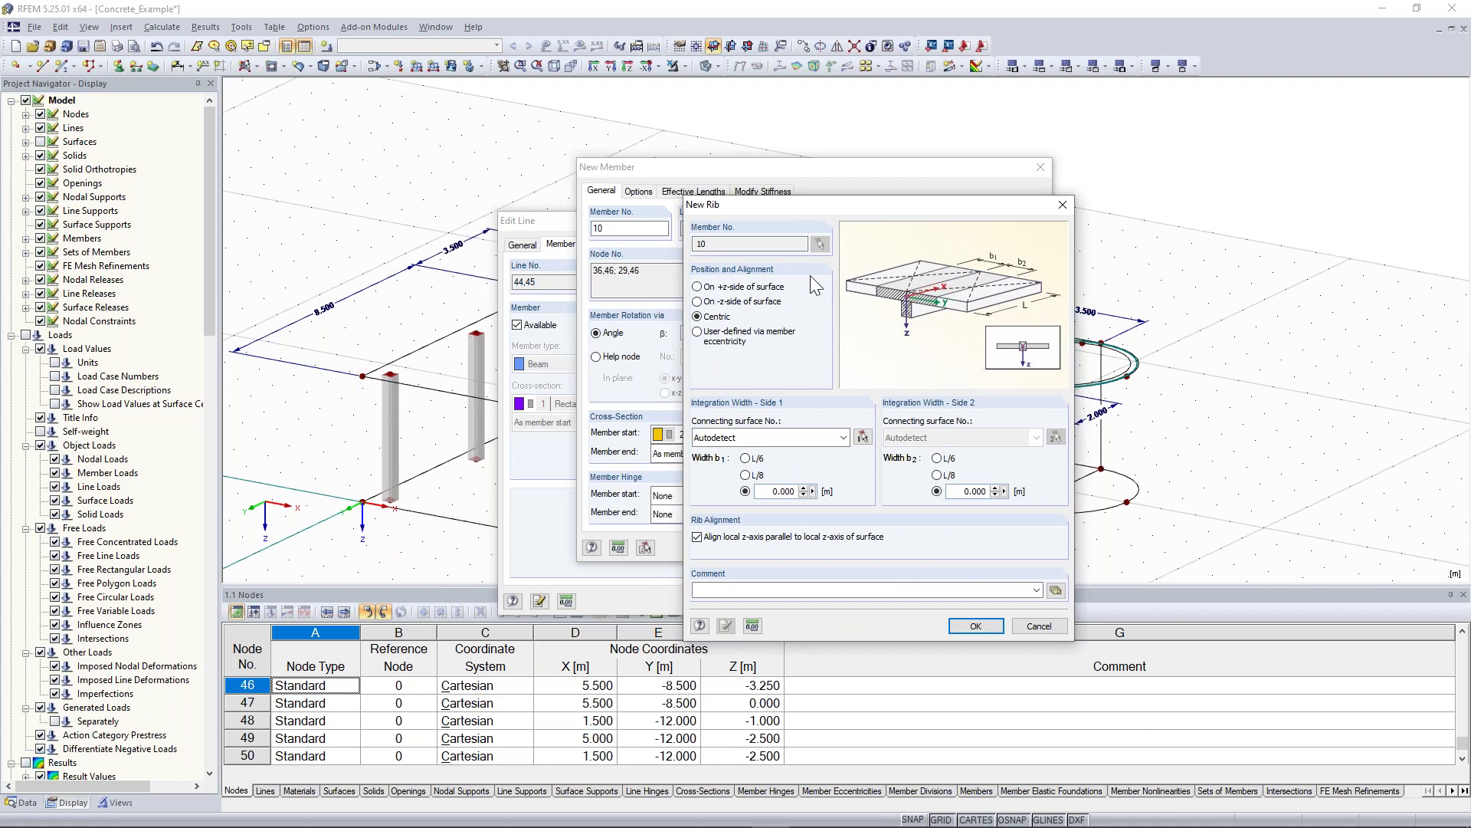
left_click(761, 303)
left_click(757, 288)
left_click_drag(882, 205, 773, 196)
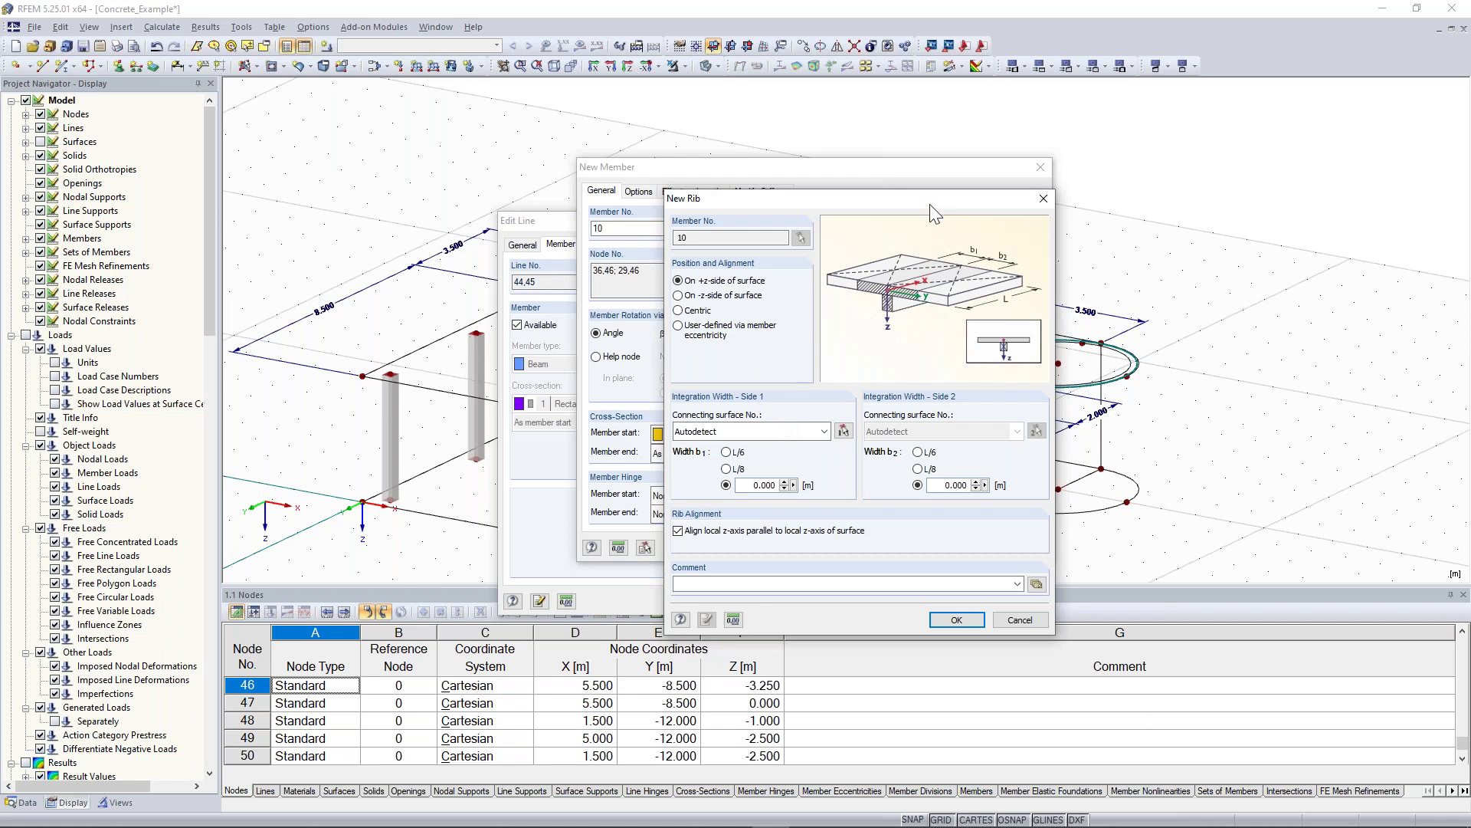
left_click_drag(922, 204, 669, 197)
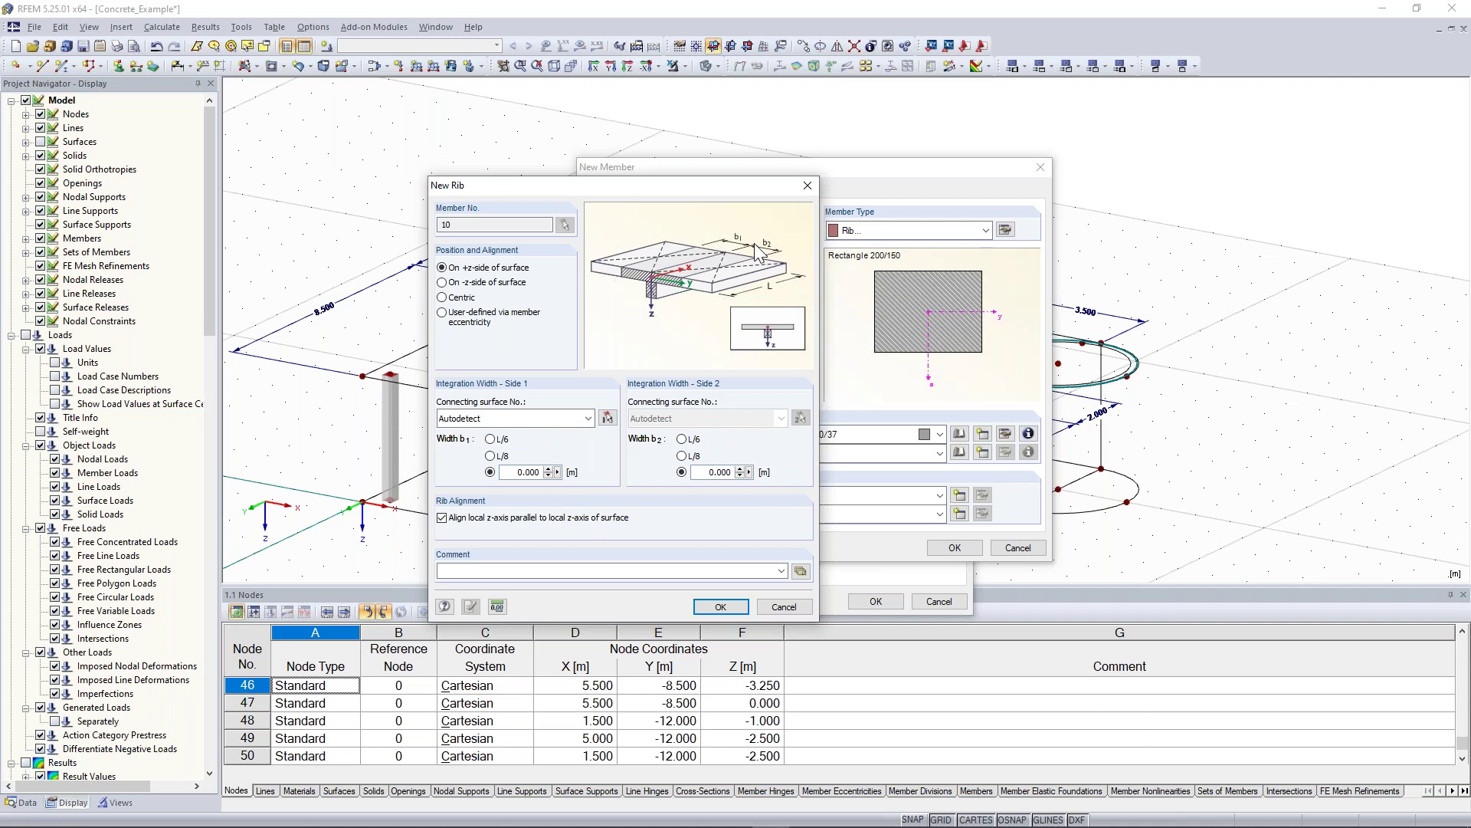
left_click_drag(692, 194, 1216, 174)
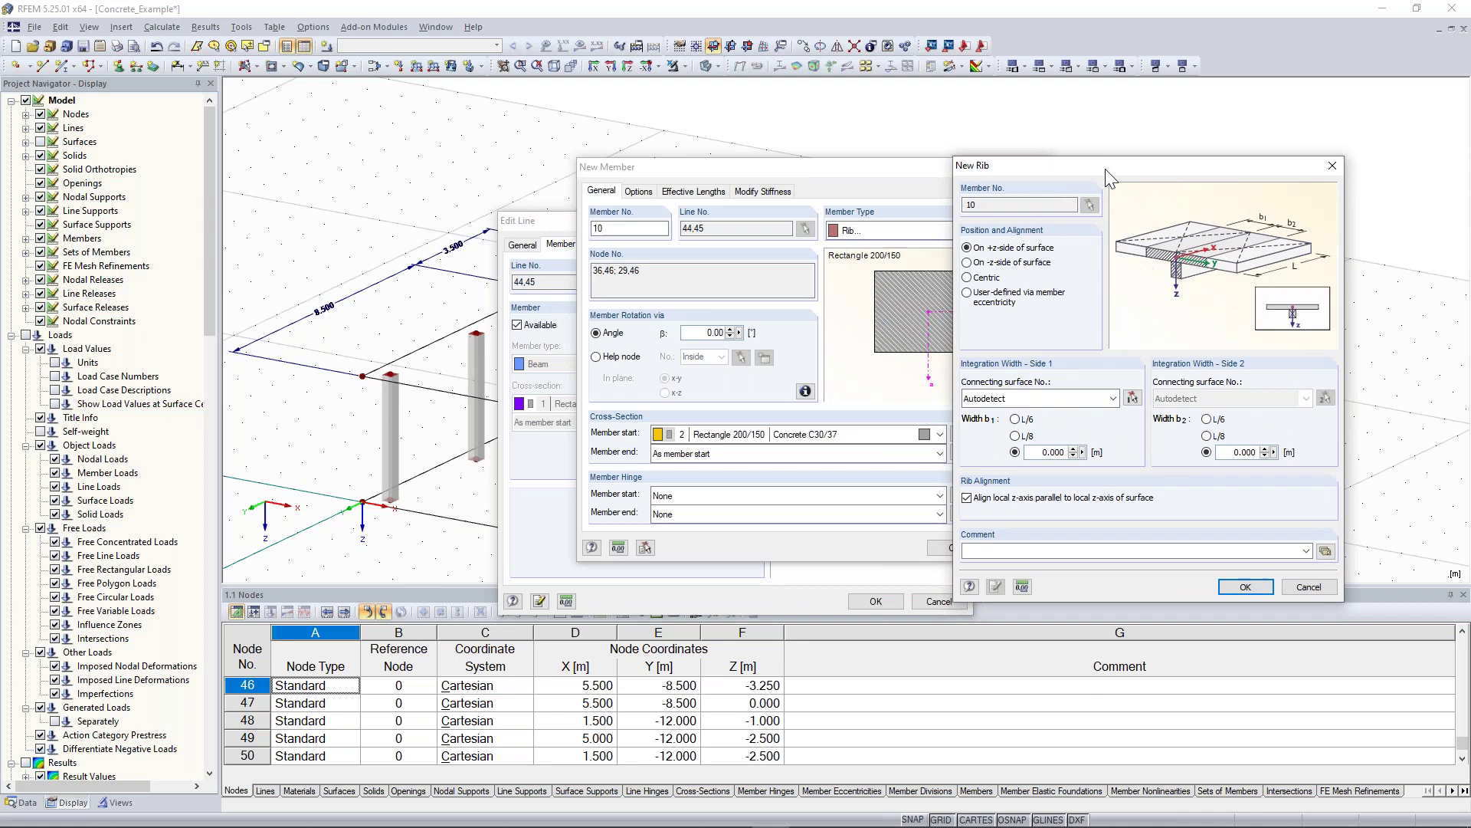
left_click_drag(1110, 172, 1075, 178)
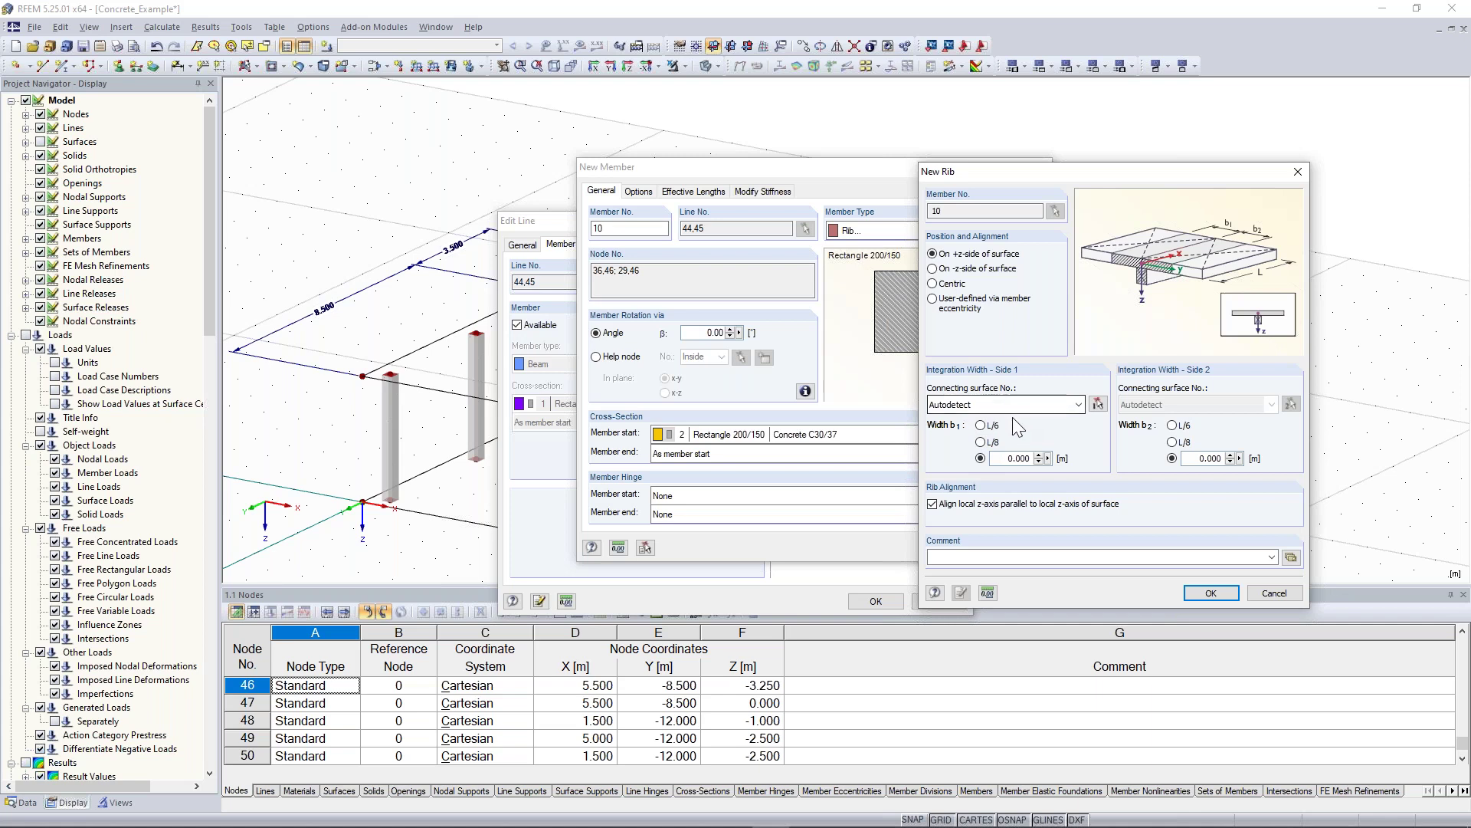
- Assign ceiling surface 3 as connecting surface on both rib sides with integration widths of L/8, and apply the rib to the lines
left_click(1101, 406)
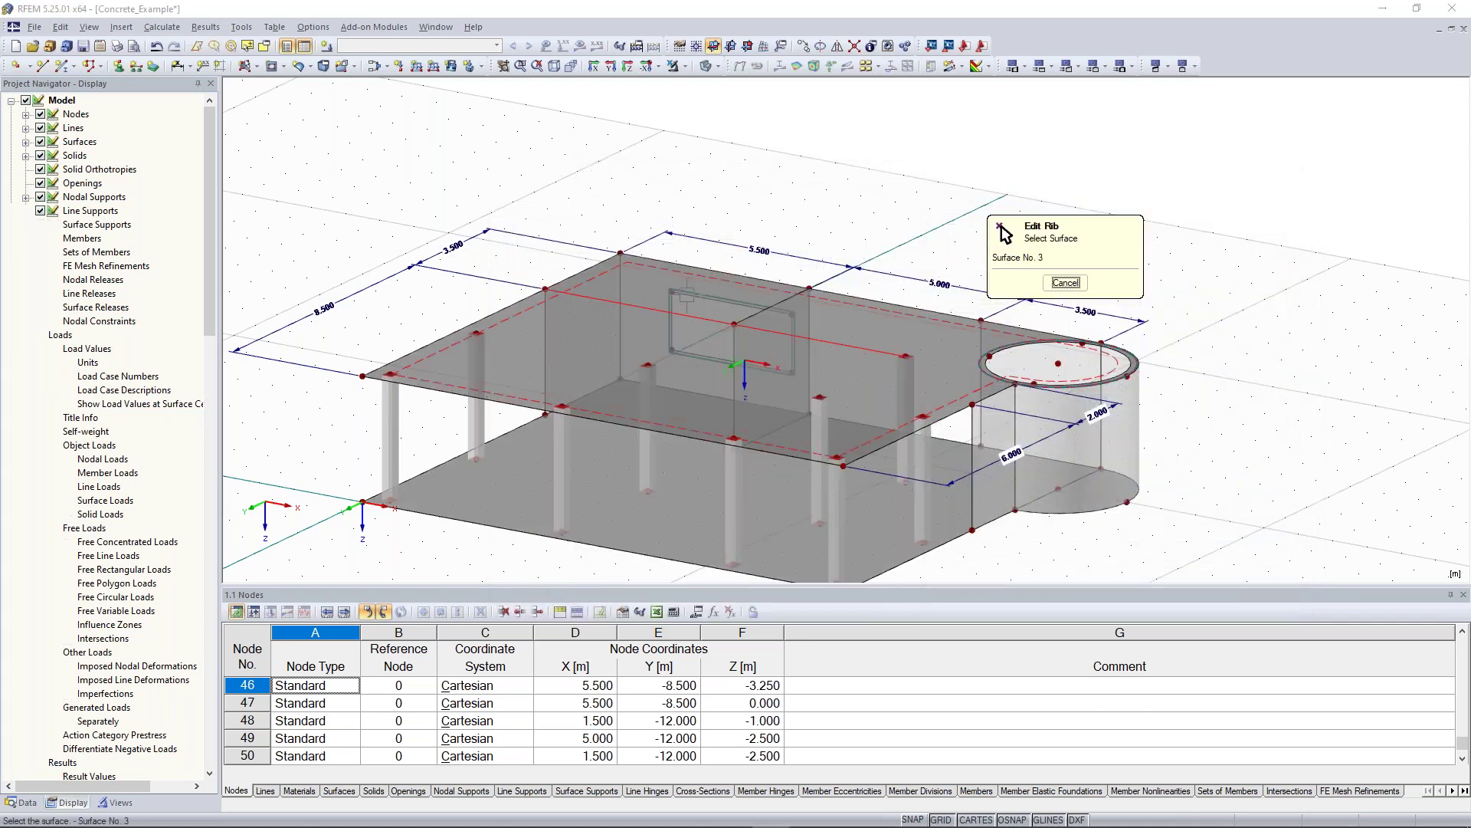
left_click(1000, 228)
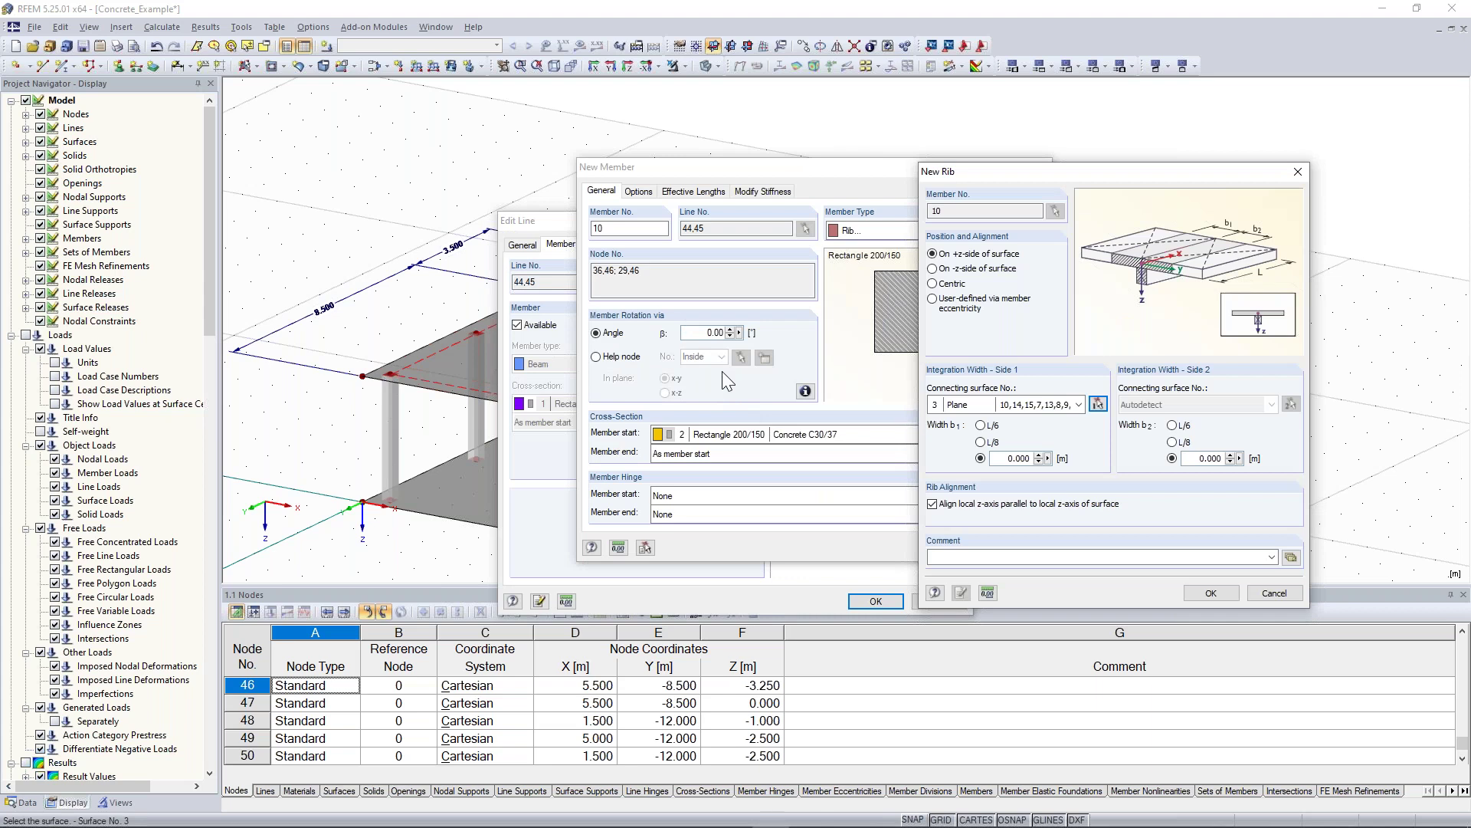
left_click(1008, 447)
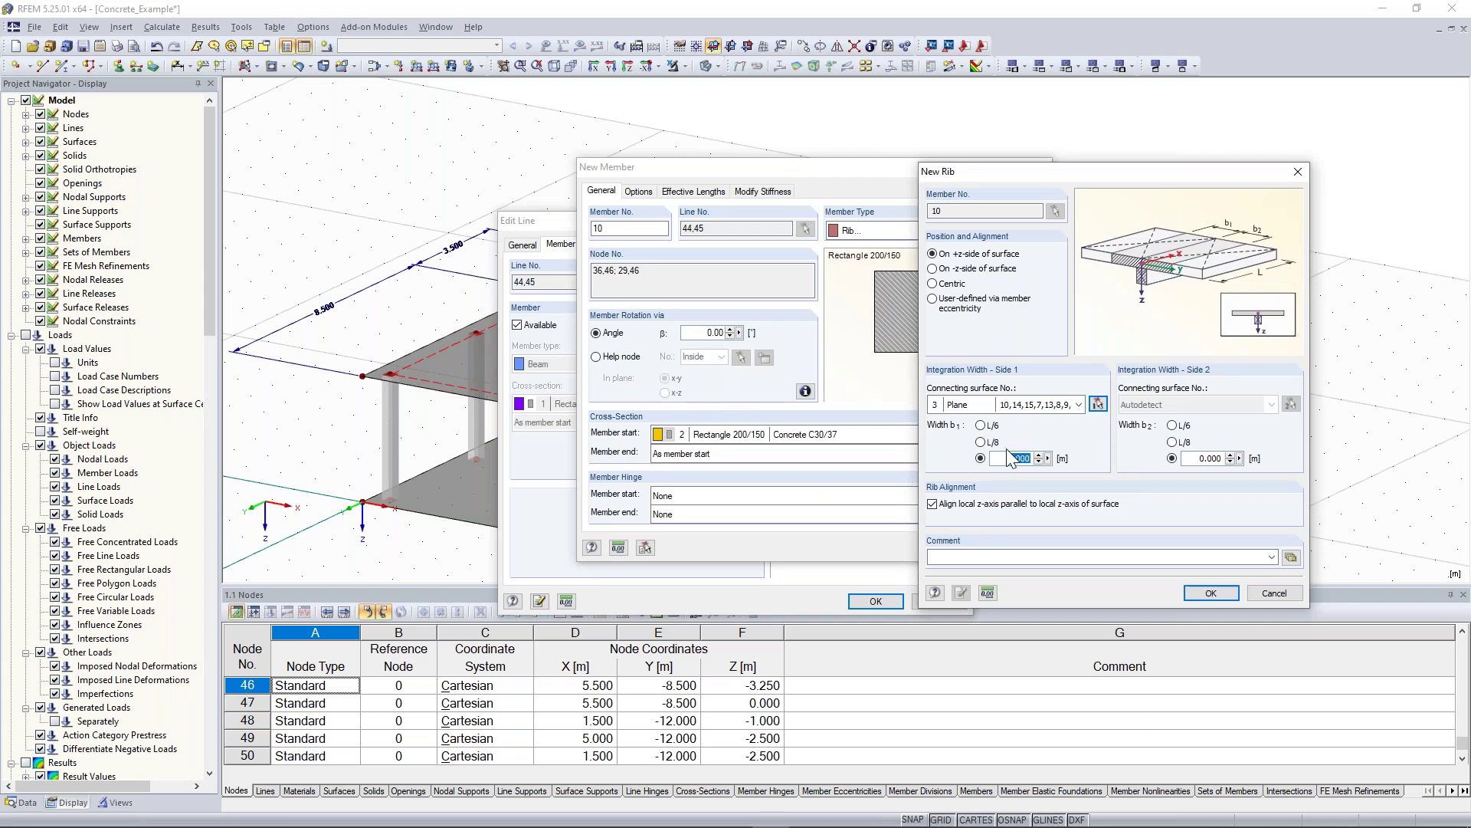
left_click(981, 443)
left_click(1171, 442)
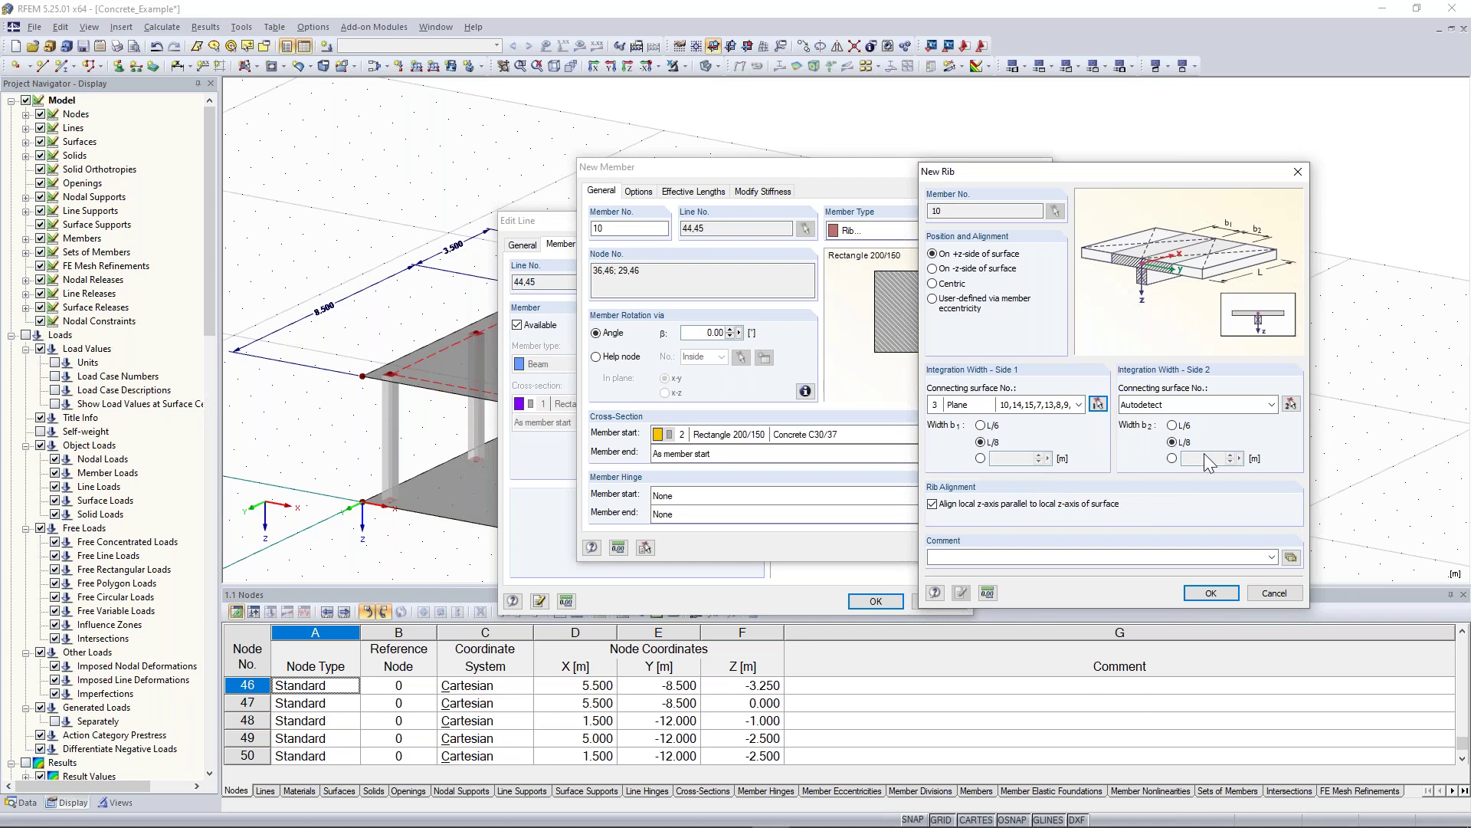
left_click(1291, 404)
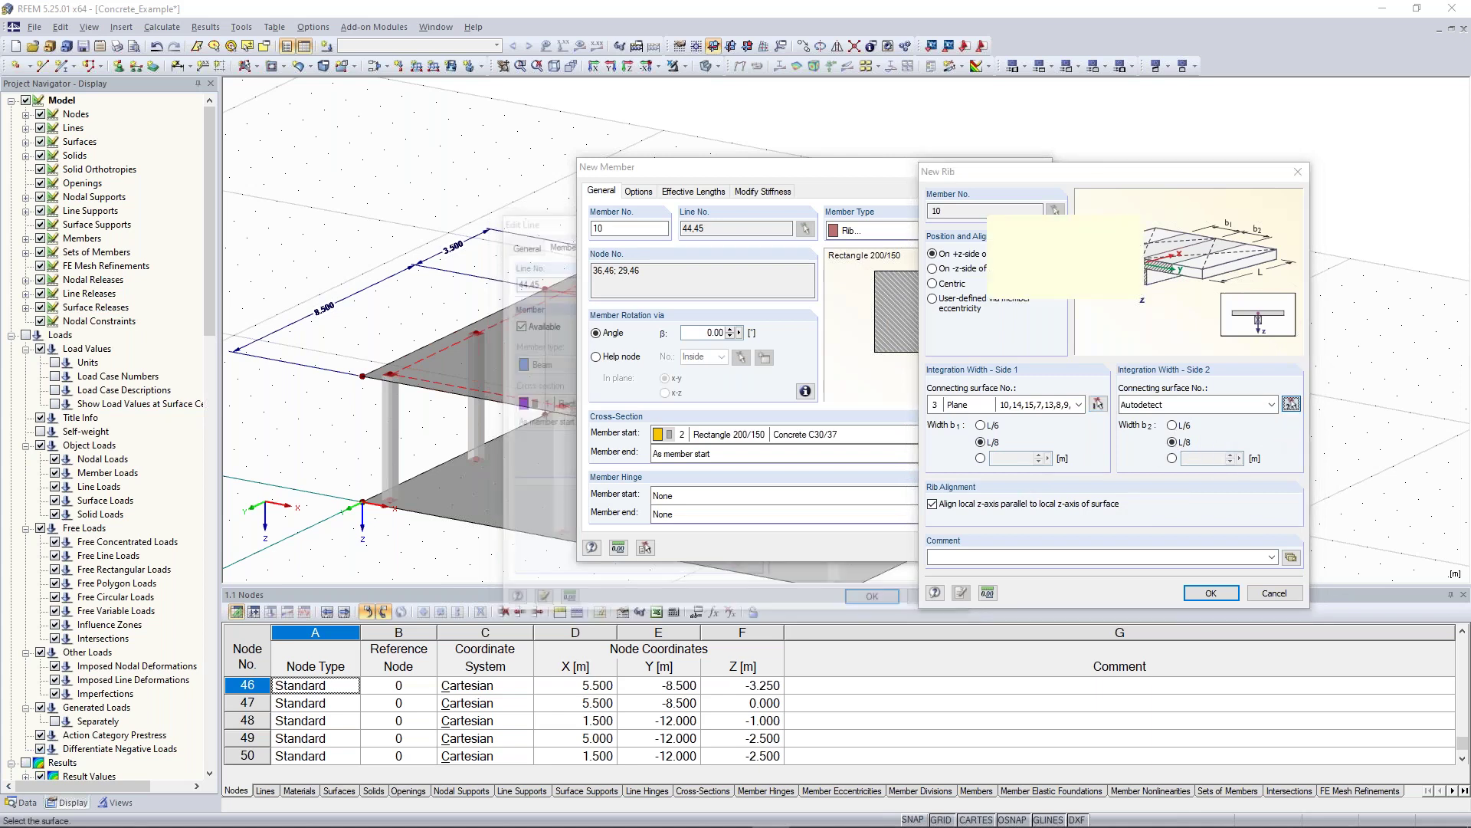
key("Escape")
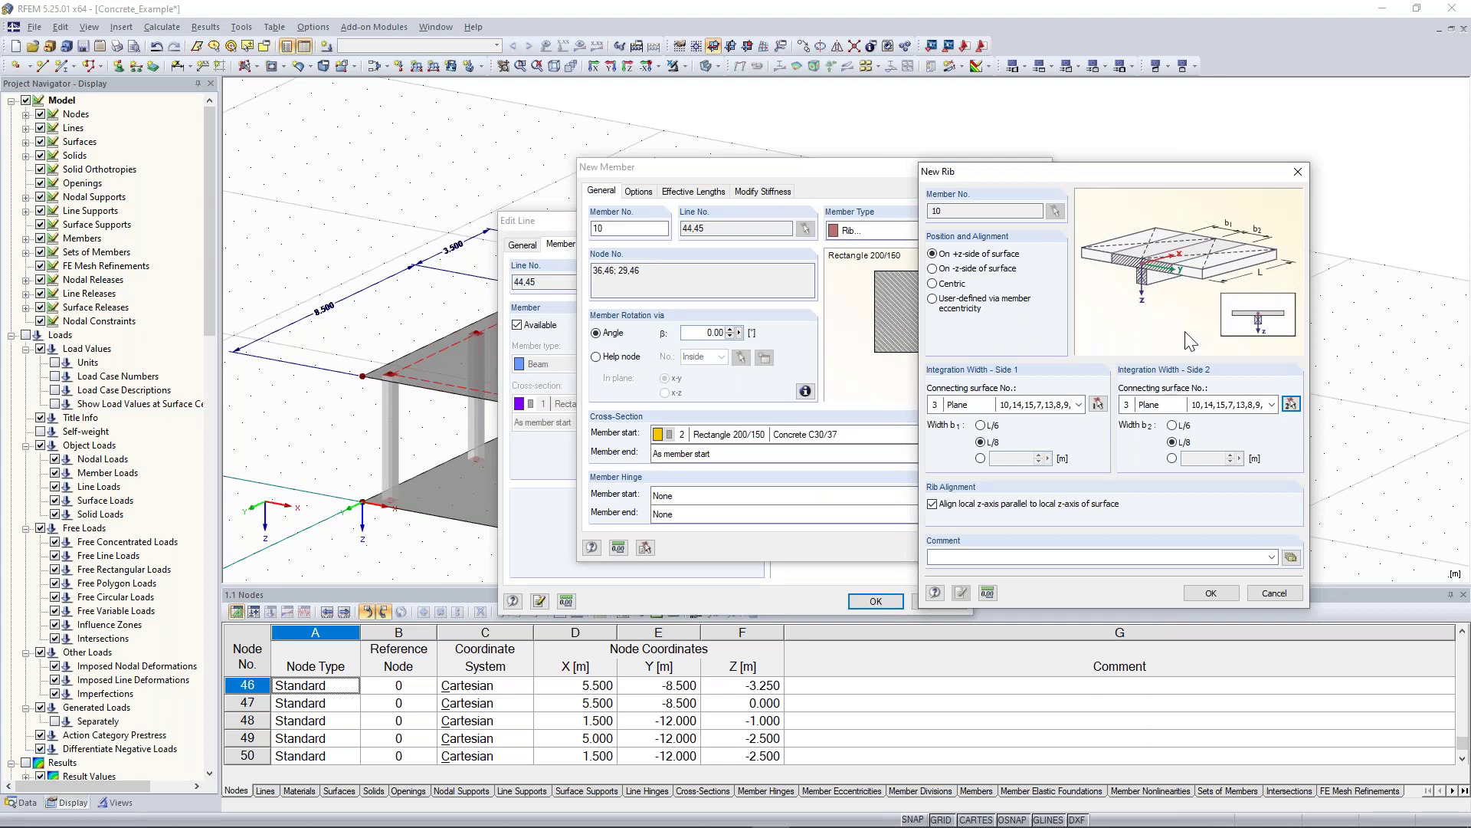
left_click(1208, 593)
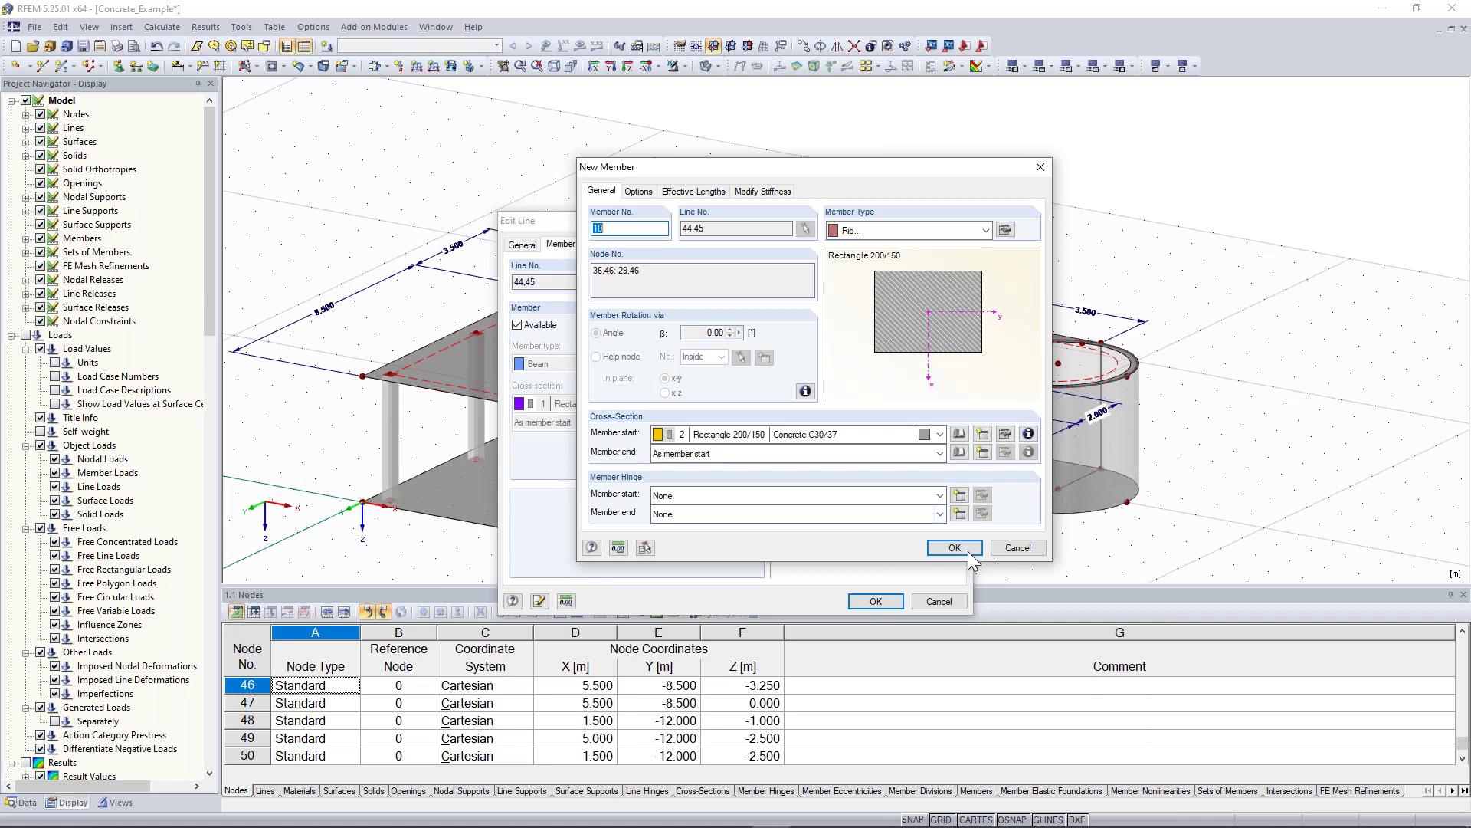
left_click(967, 551)
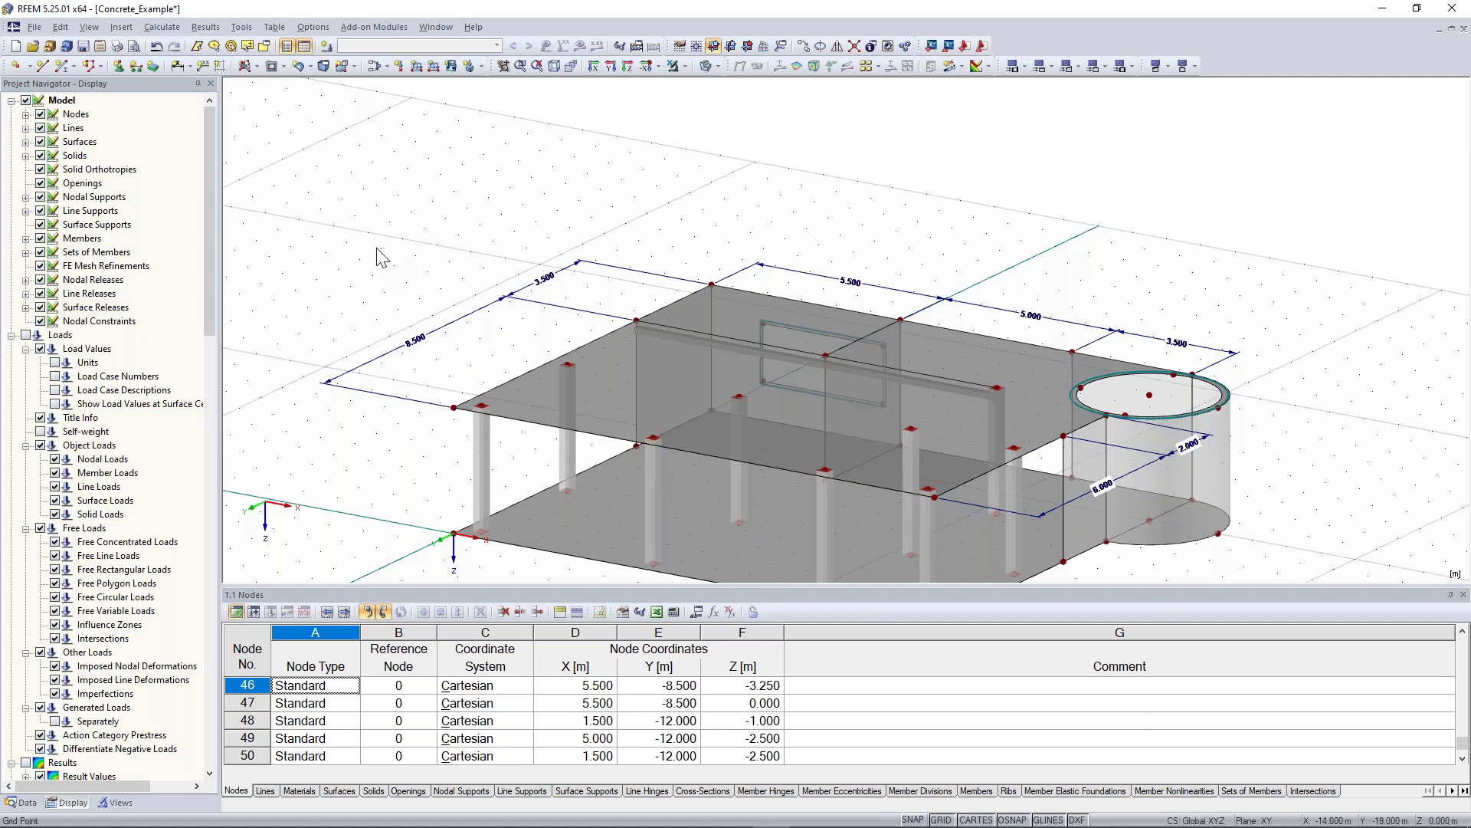
- Examine the rib's position beneath the ceiling slab, up close and from the side
middle_click_drag(384, 261, 560, 417, "ctrl")
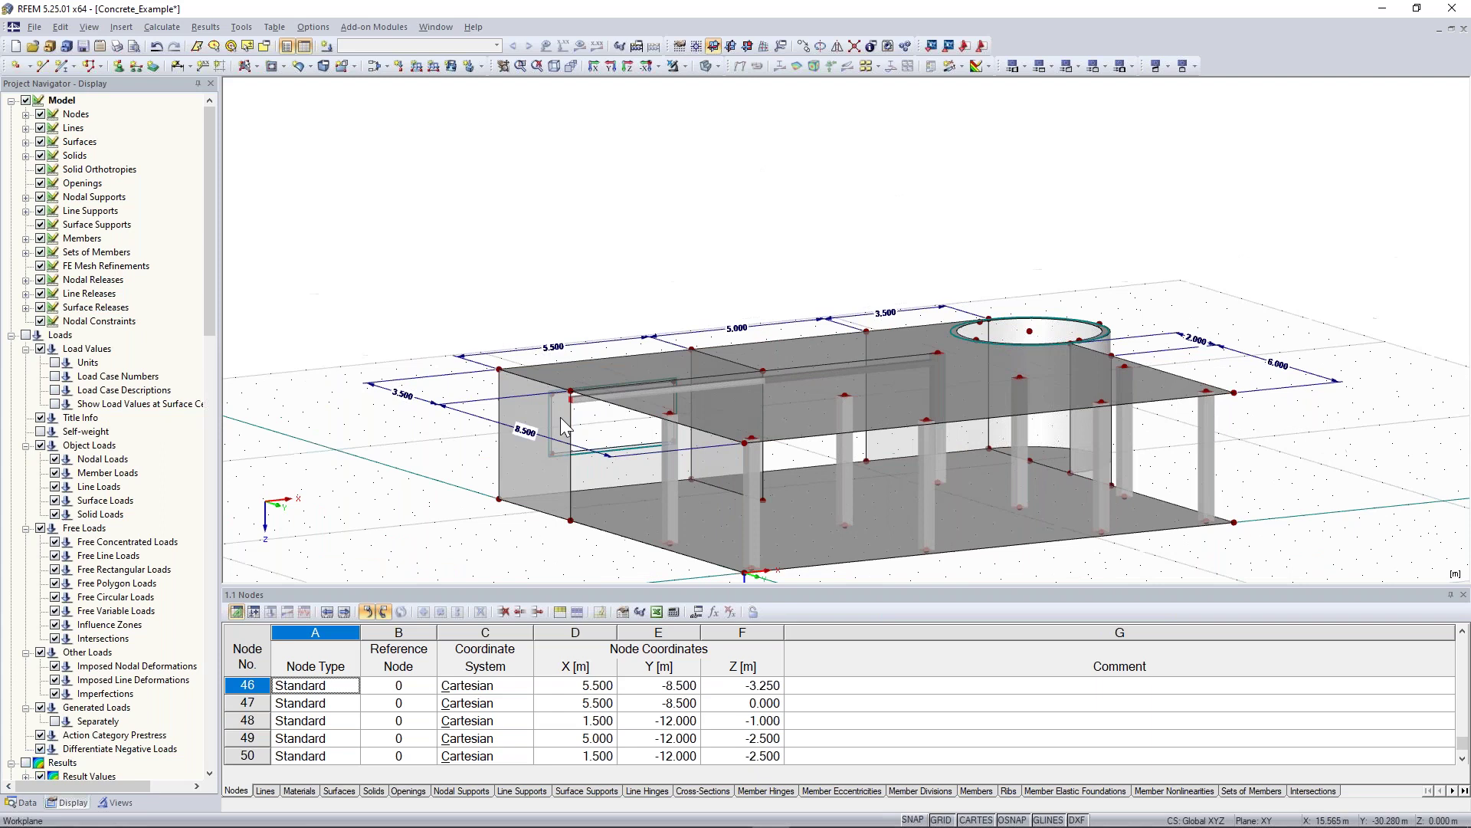
scroll(559, 417, "up", 3)
middle_click_drag(623, 244, 590, 231, "ctrl")
scroll(588, 295, "up", 2)
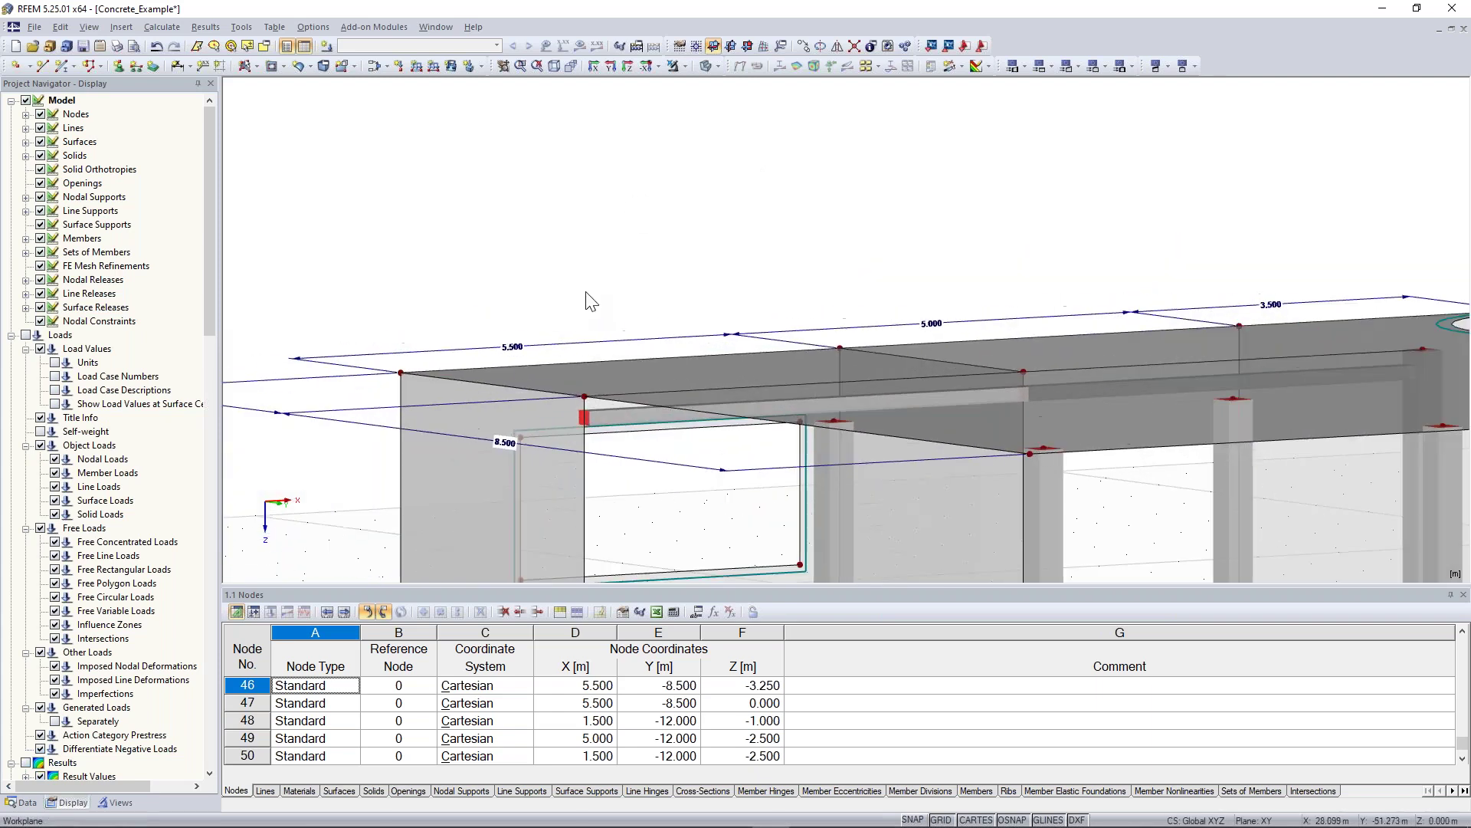
middle_click_drag(588, 295, 592, 218, "ctrl")
scroll(590, 383, "up", 2)
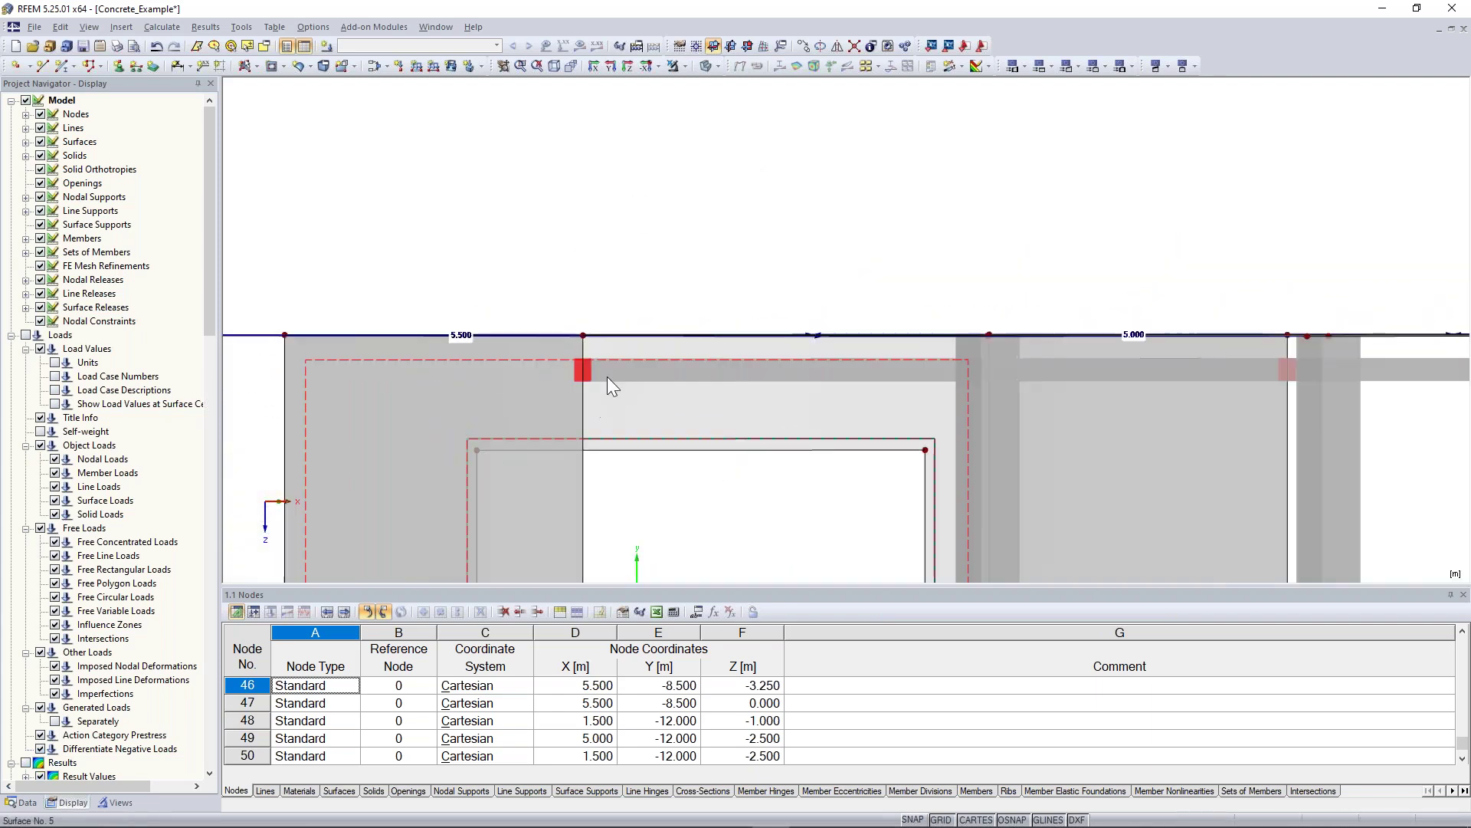
- Render the surfaces filled including thickness with edges and examine how the rib sits beneath the ceiling slab
middle_click_drag(657, 302, 674, 322, "ctrl")
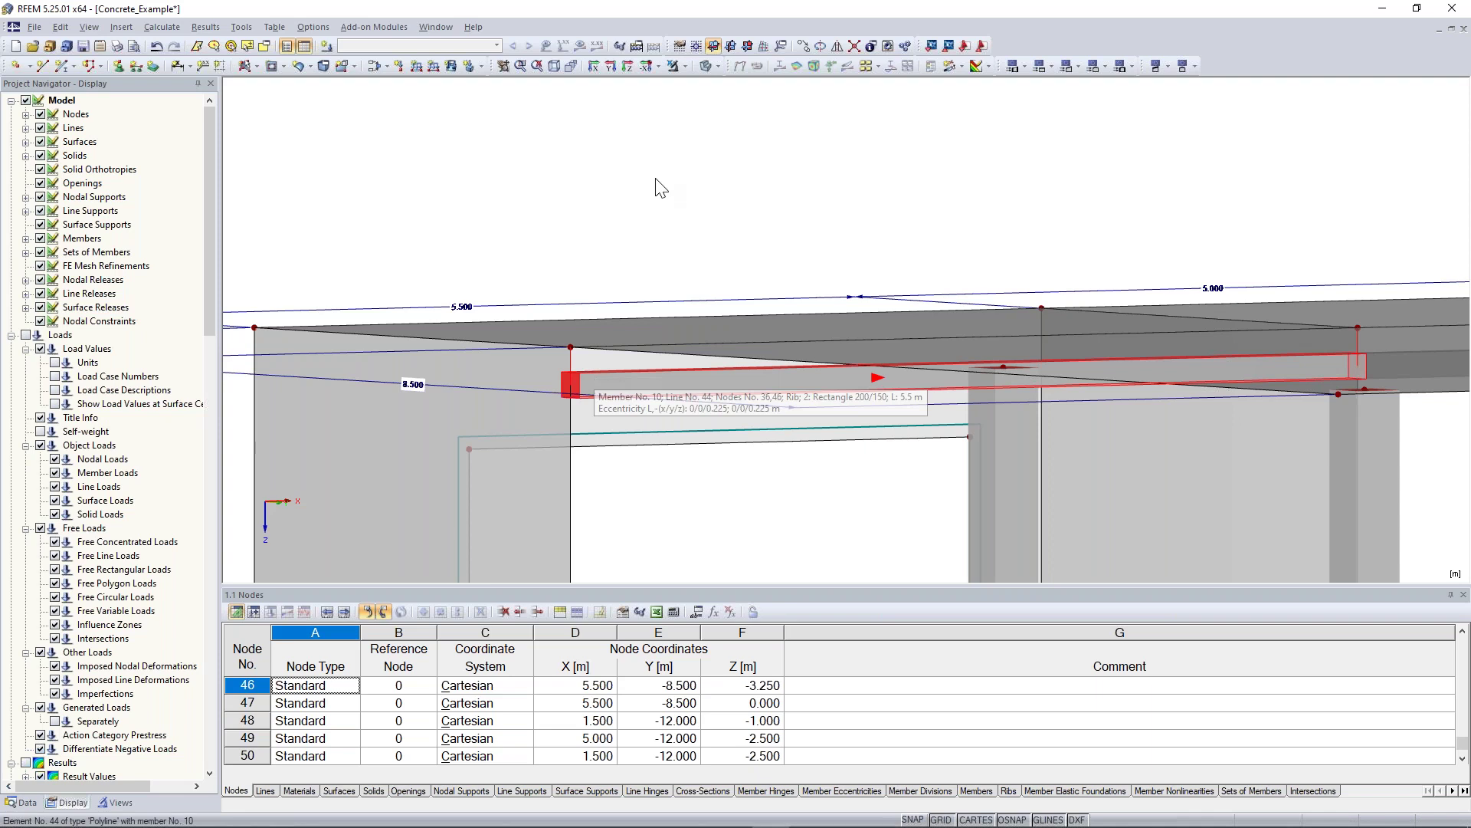
scroll(661, 187, "up", 2)
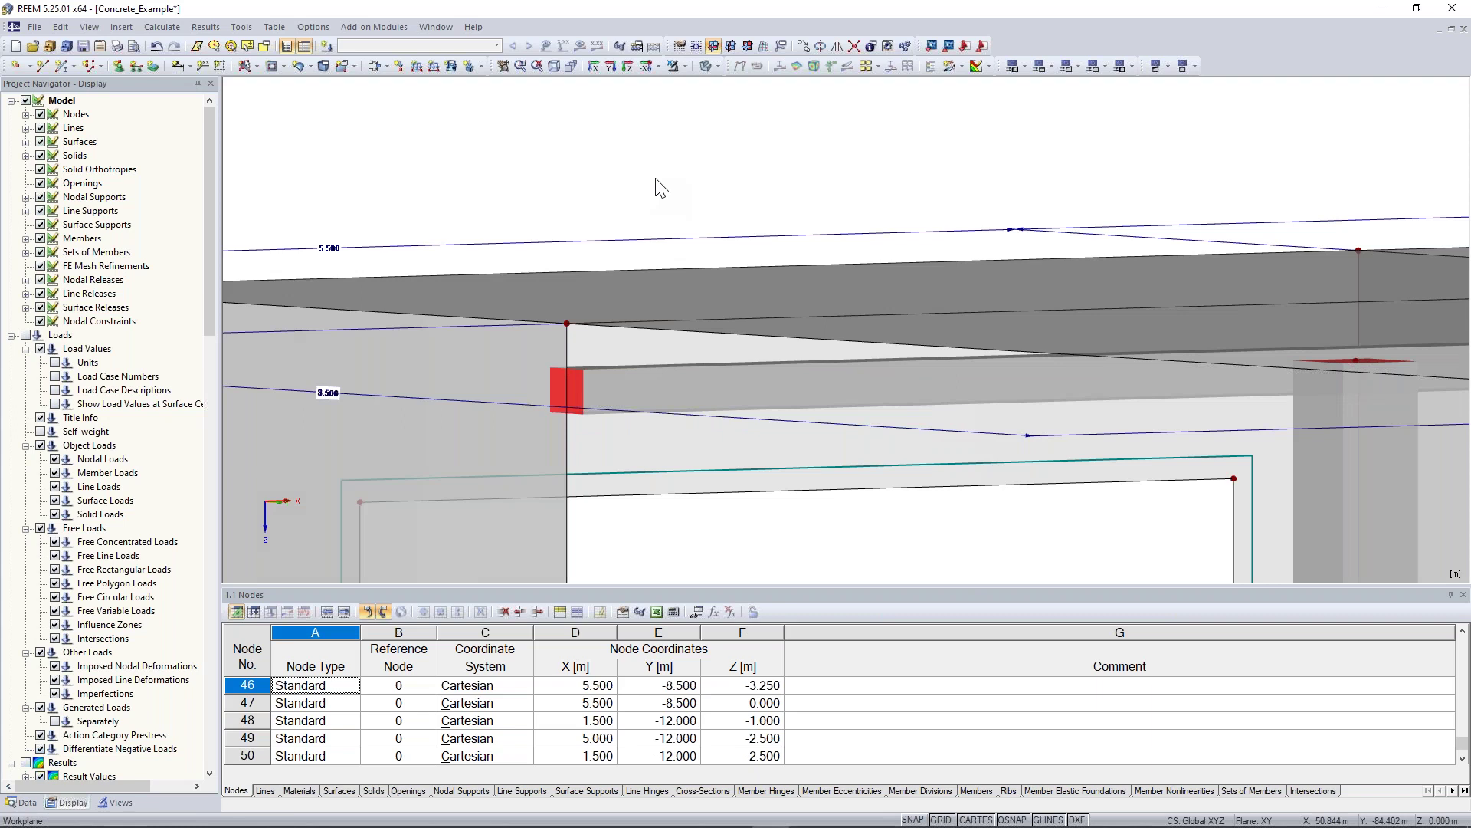
scroll(128, 688, "down", 20)
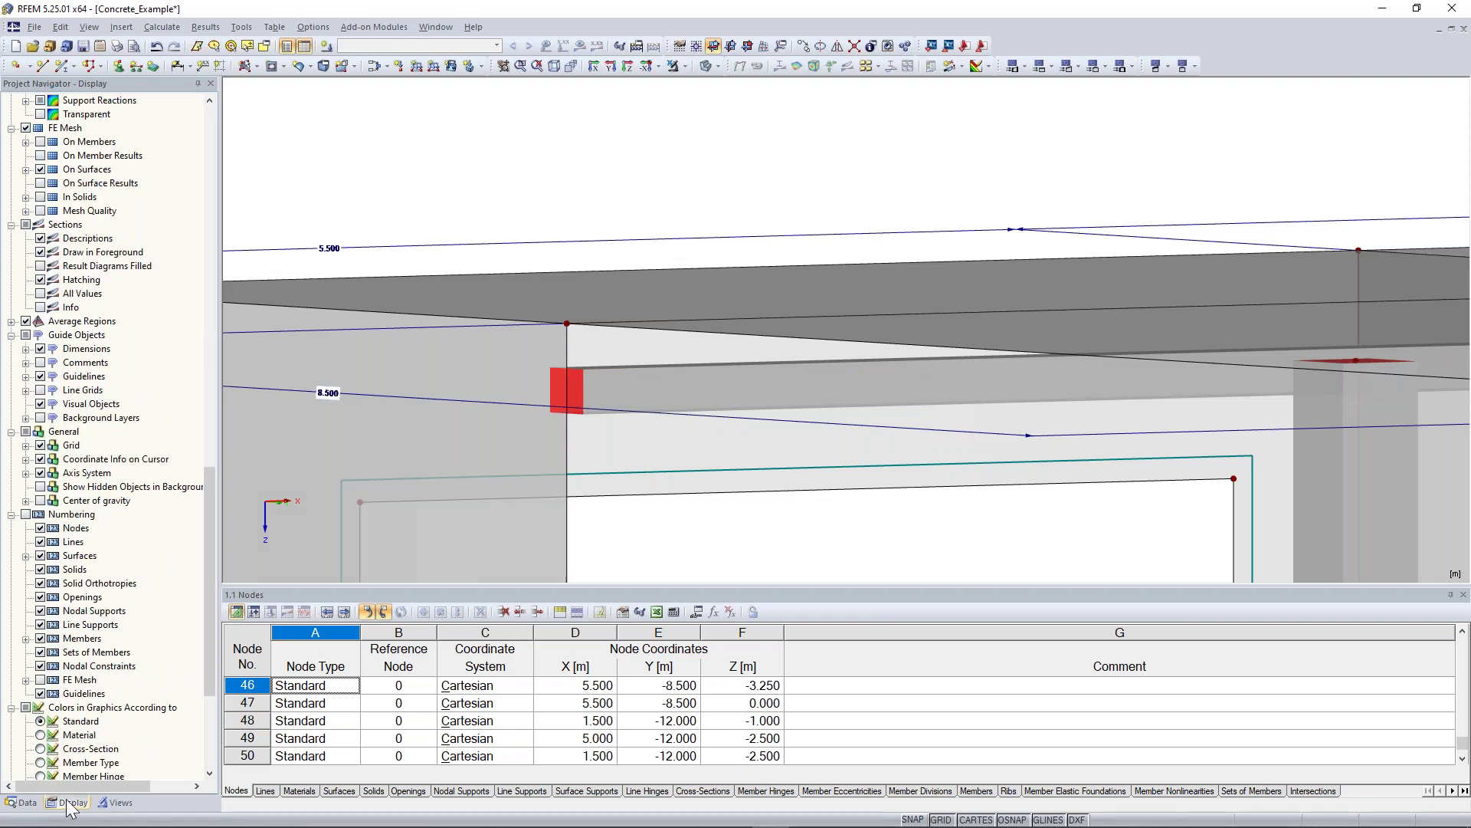
scroll(128, 688, "down", 5)
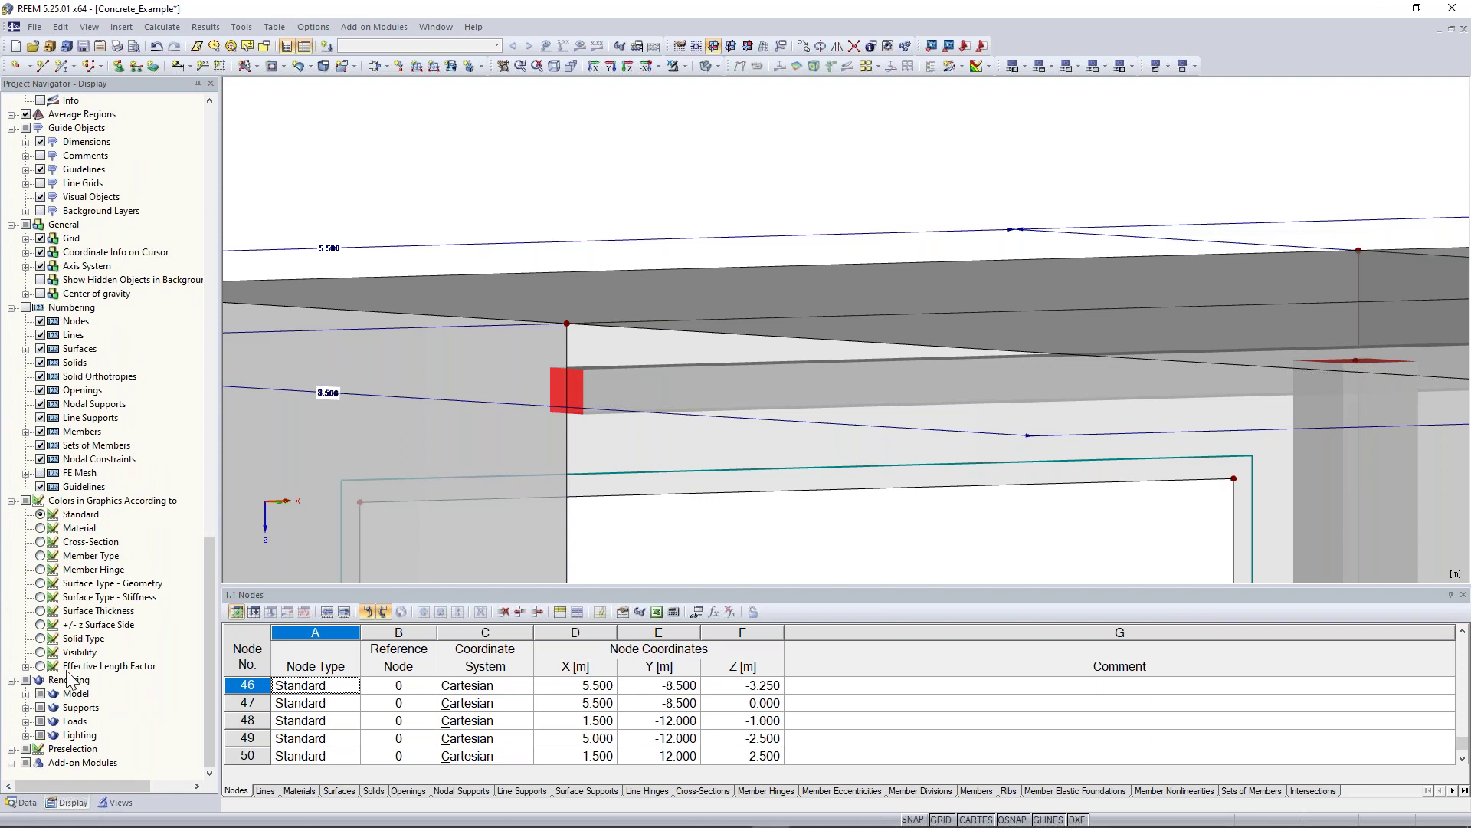
left_click(25, 694)
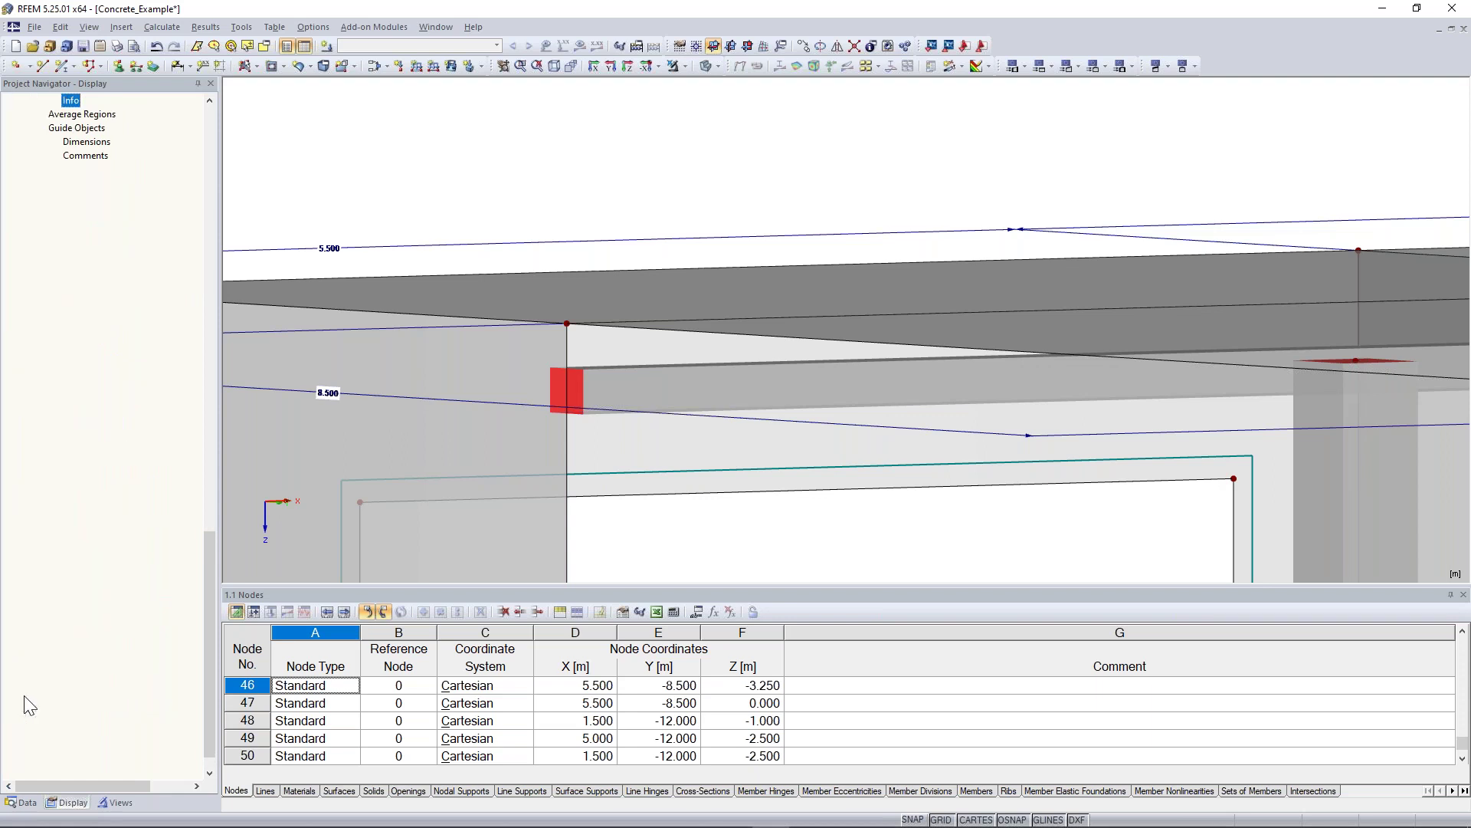
left_click(40, 721)
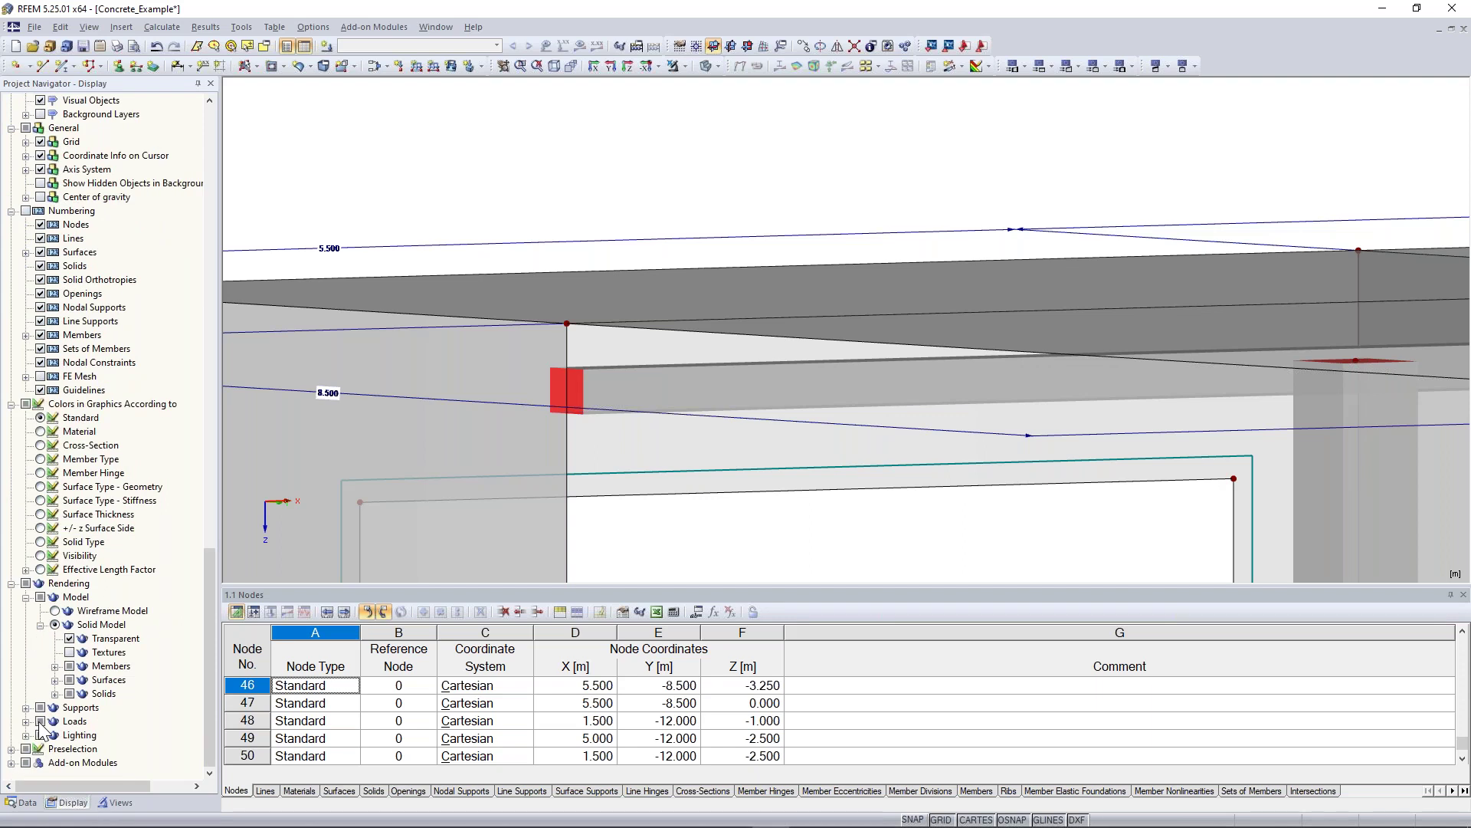
left_click(54, 679)
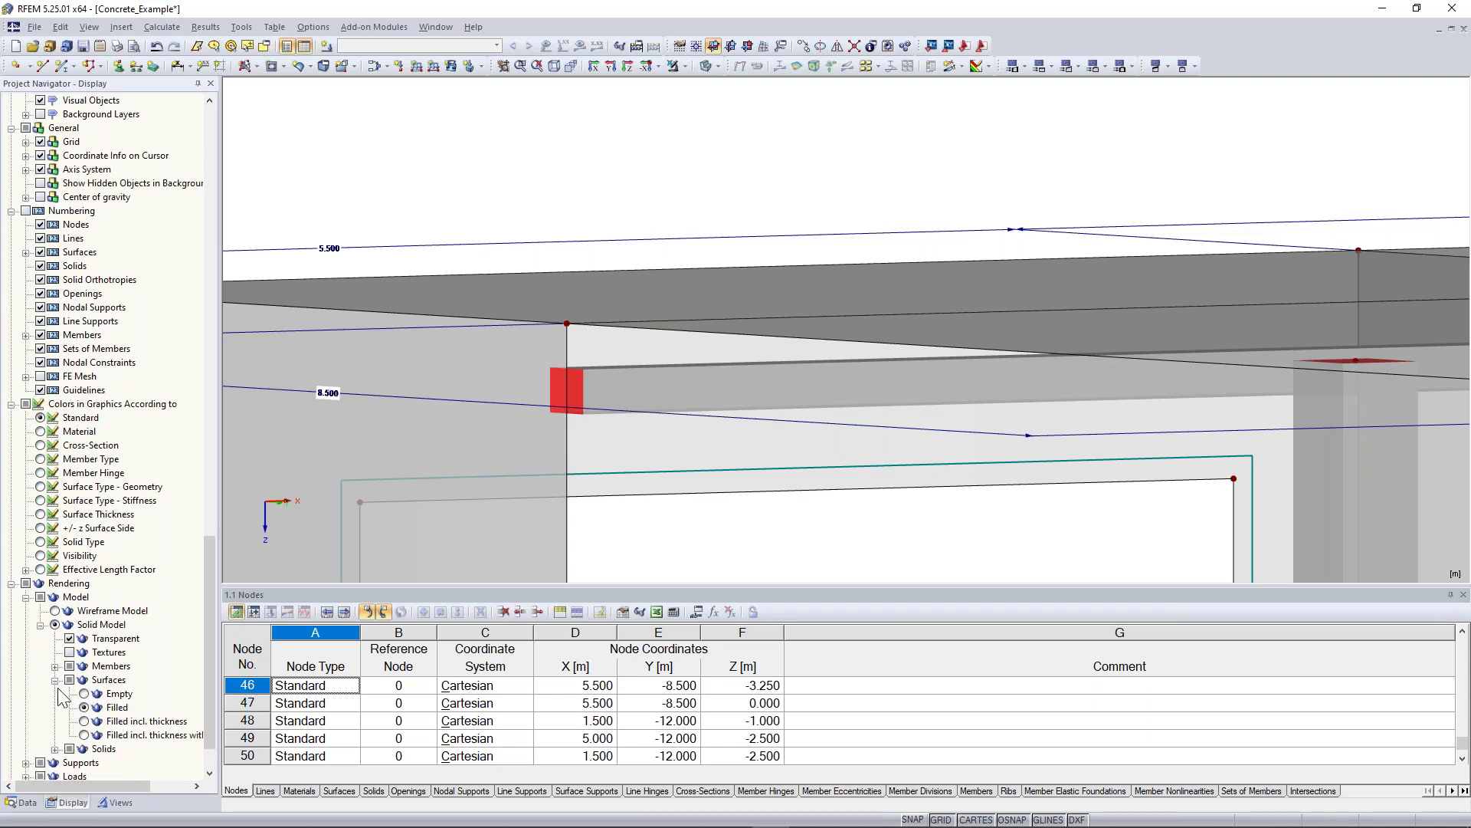
left_click(85, 721)
middle_click_drag(690, 141, 633, 138, "ctrl")
left_click(84, 735)
left_click_drag(145, 786, 188, 776)
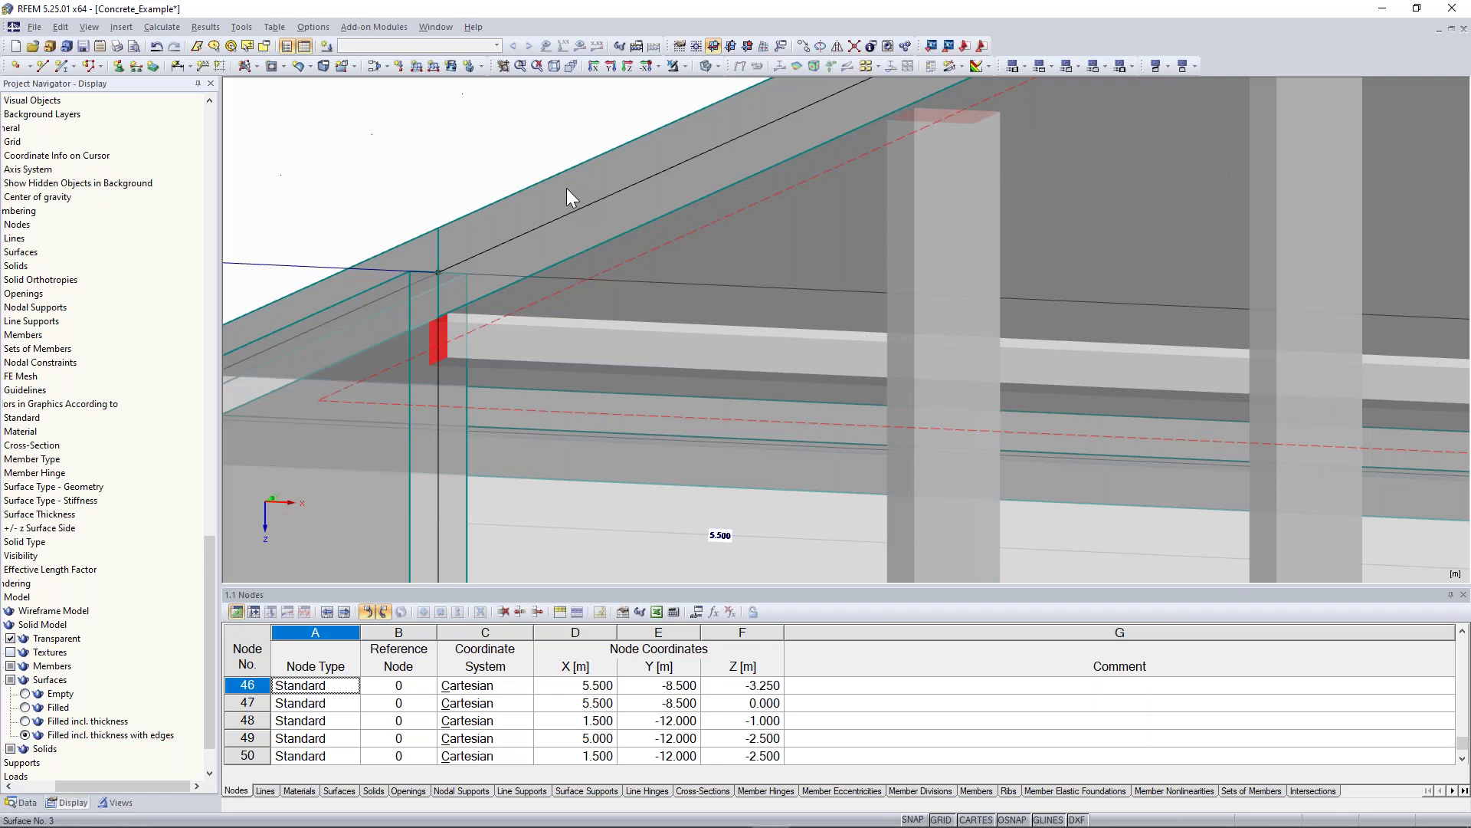
middle_click_drag(567, 188, 558, 130, "ctrl")
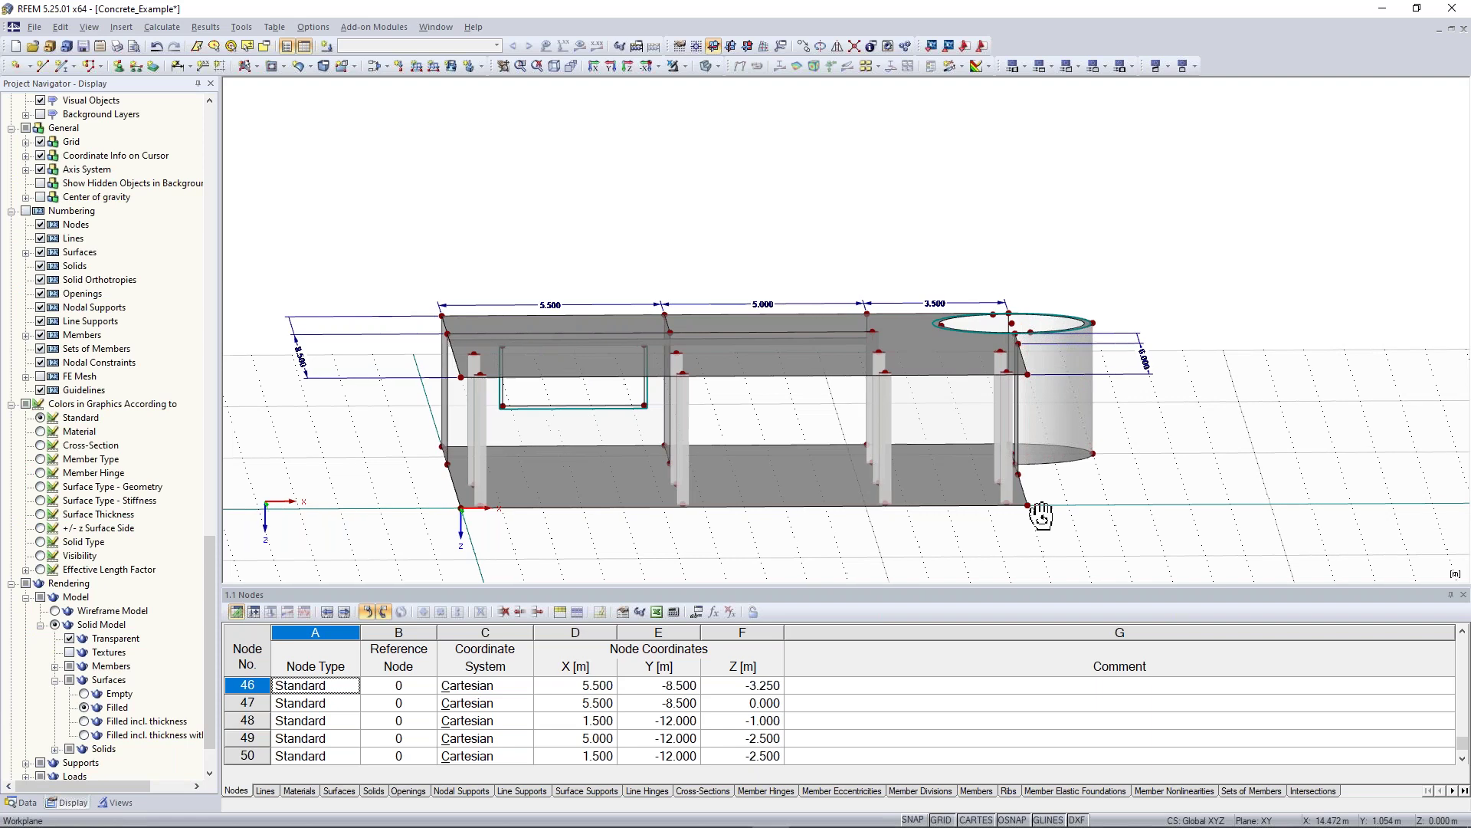
- Edit lines 1 and 19 along the floor slab's edge together and make a line support available on them
middle_click_drag(1040, 516, 453, 450, "ctrl")
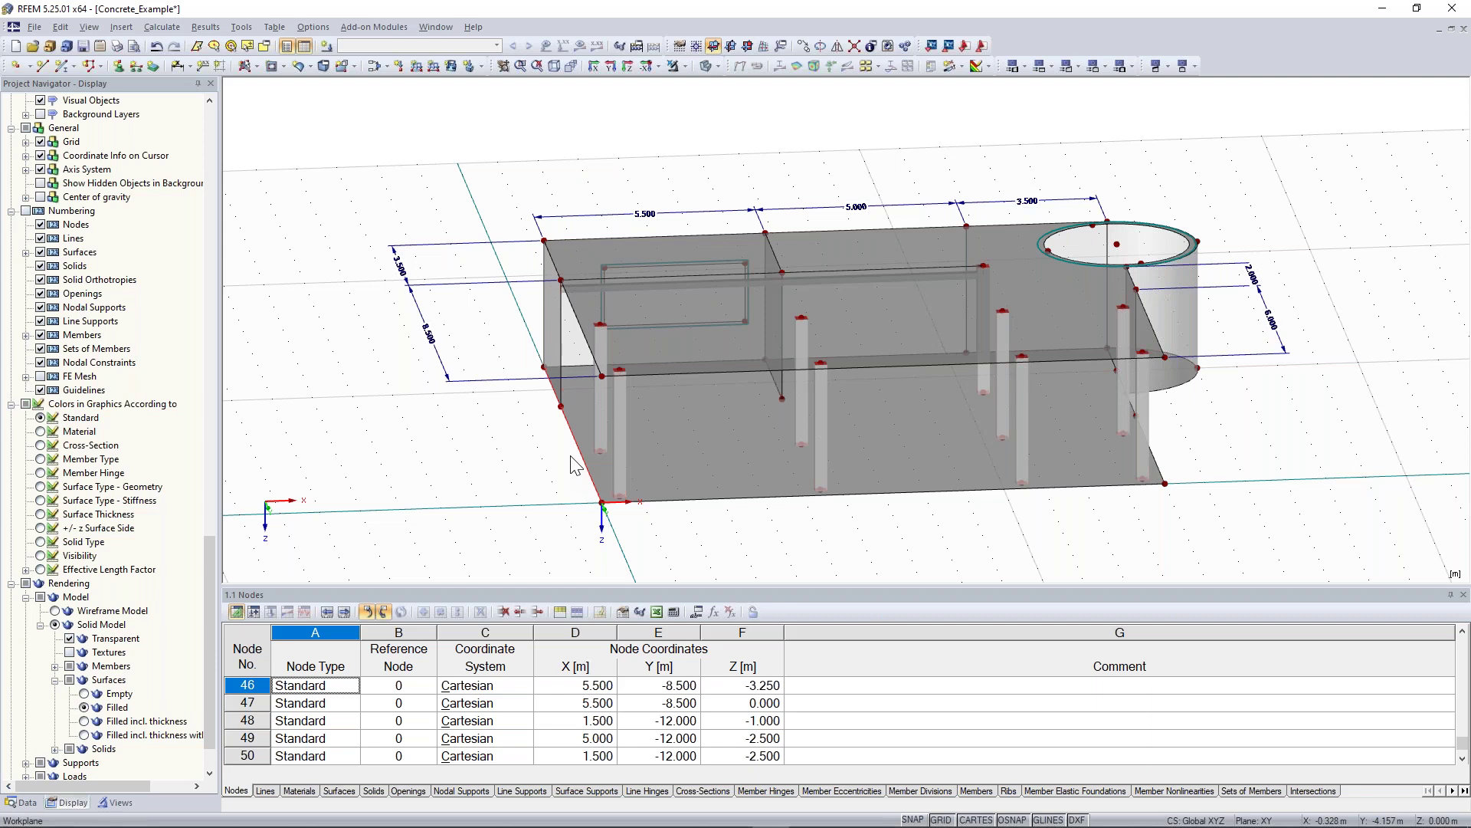
double_click(636, 241)
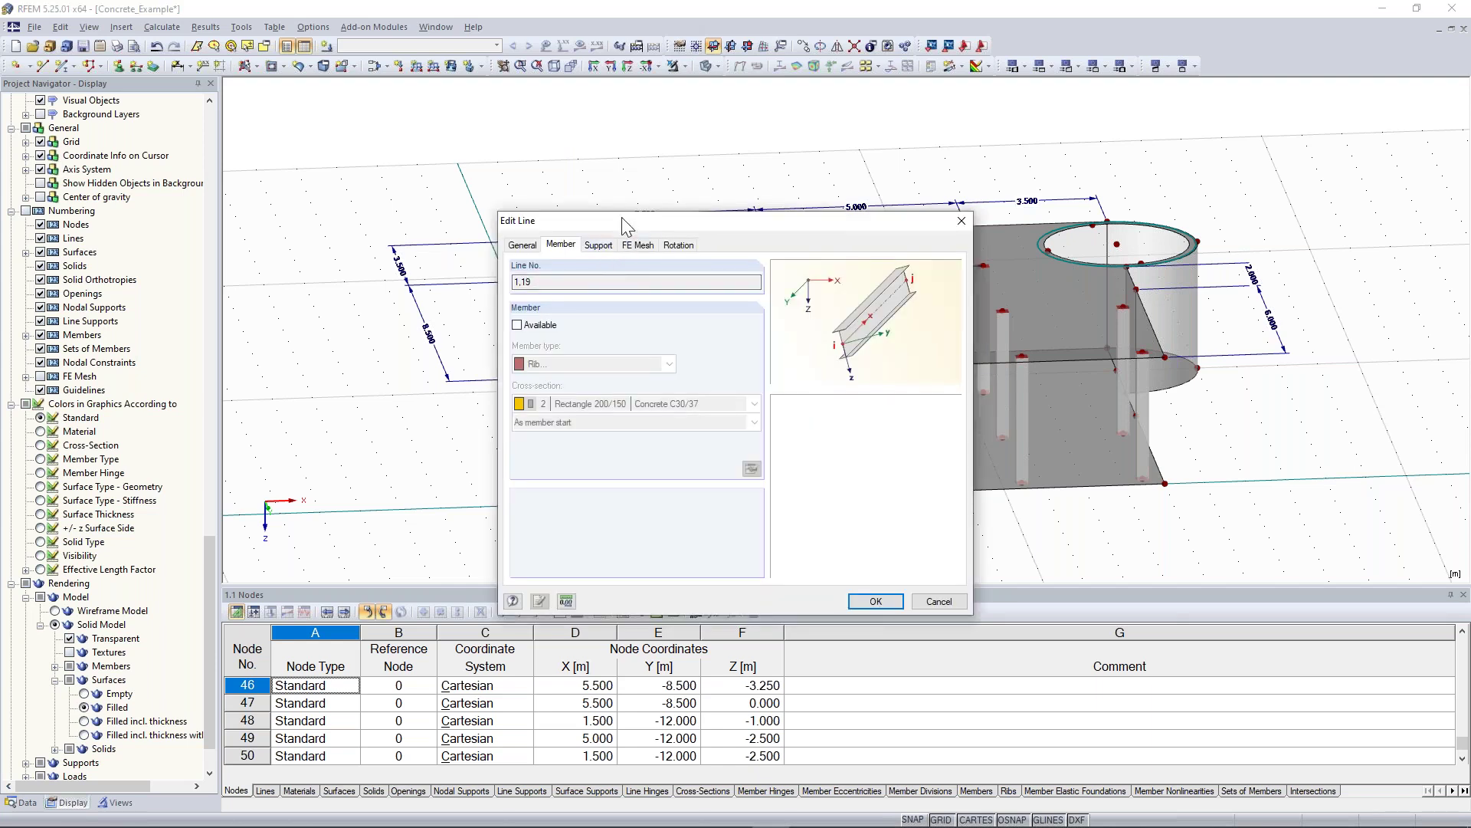
left_click_drag(629, 222, 964, 178)
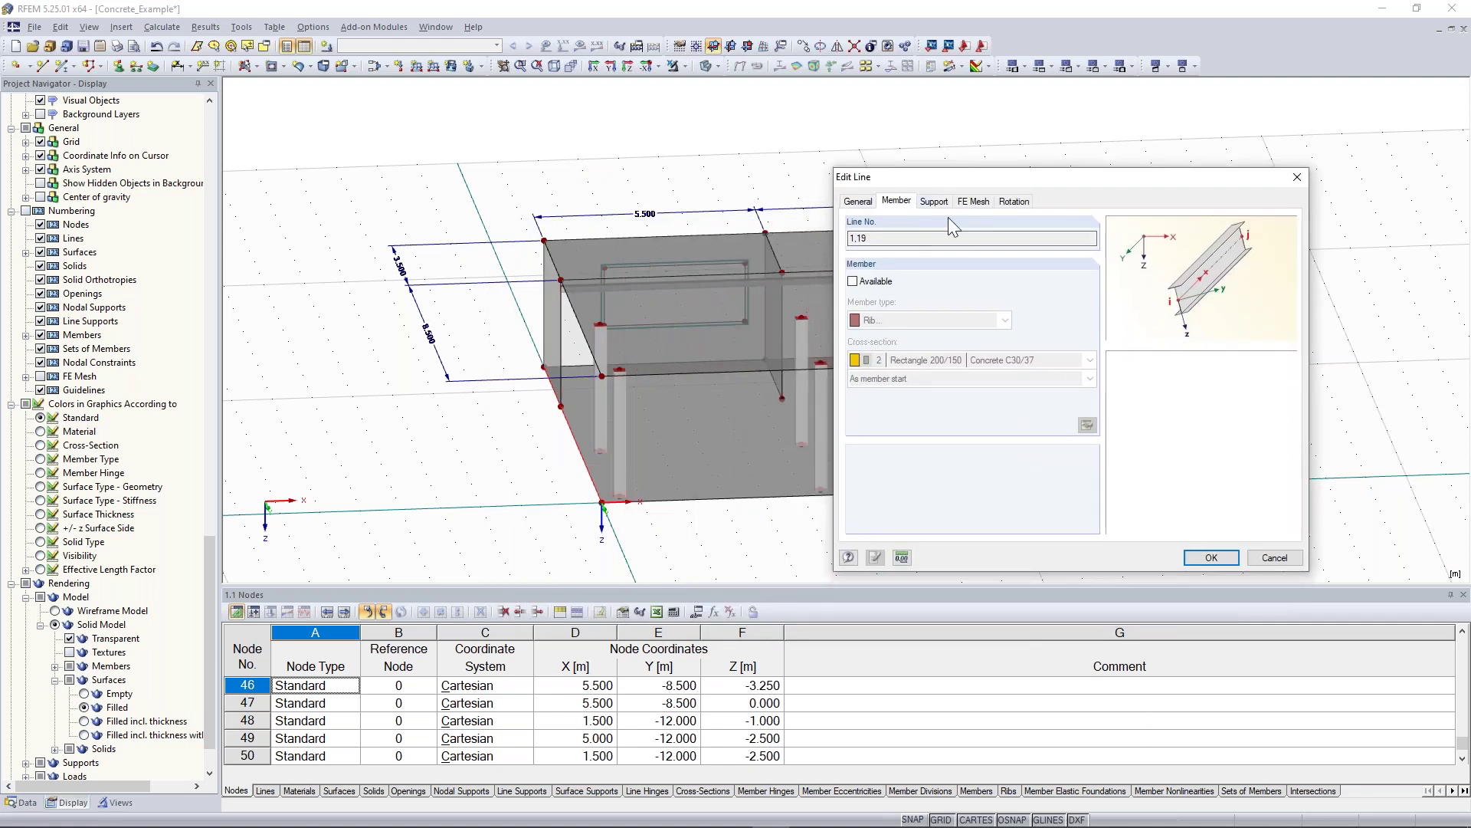
left_click(934, 203)
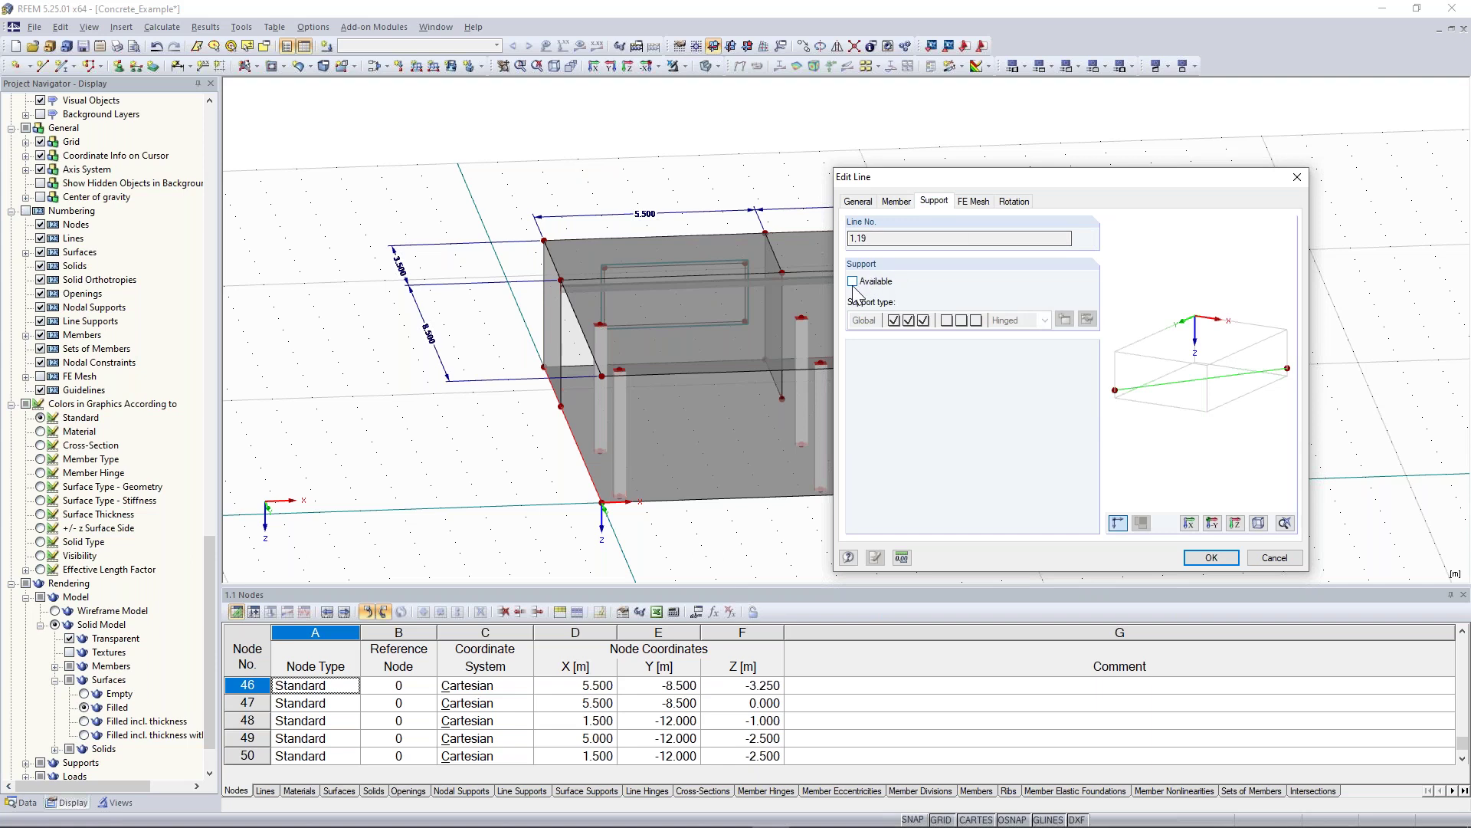
left_click(853, 285)
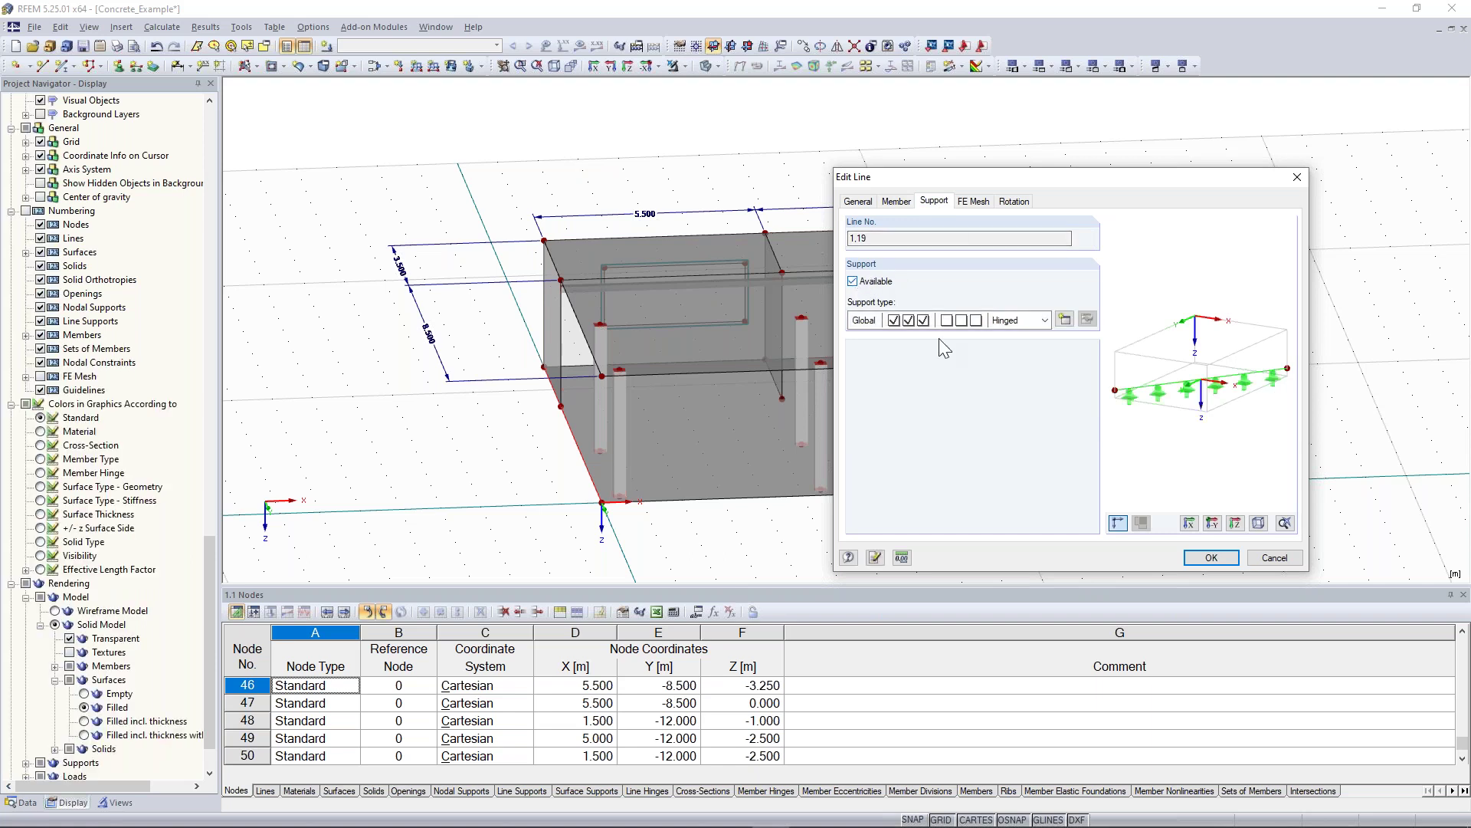
- Create a new line support type with ux and uy released and only uz fixed, and apply it to lines 1 and 19
left_click(1064, 320)
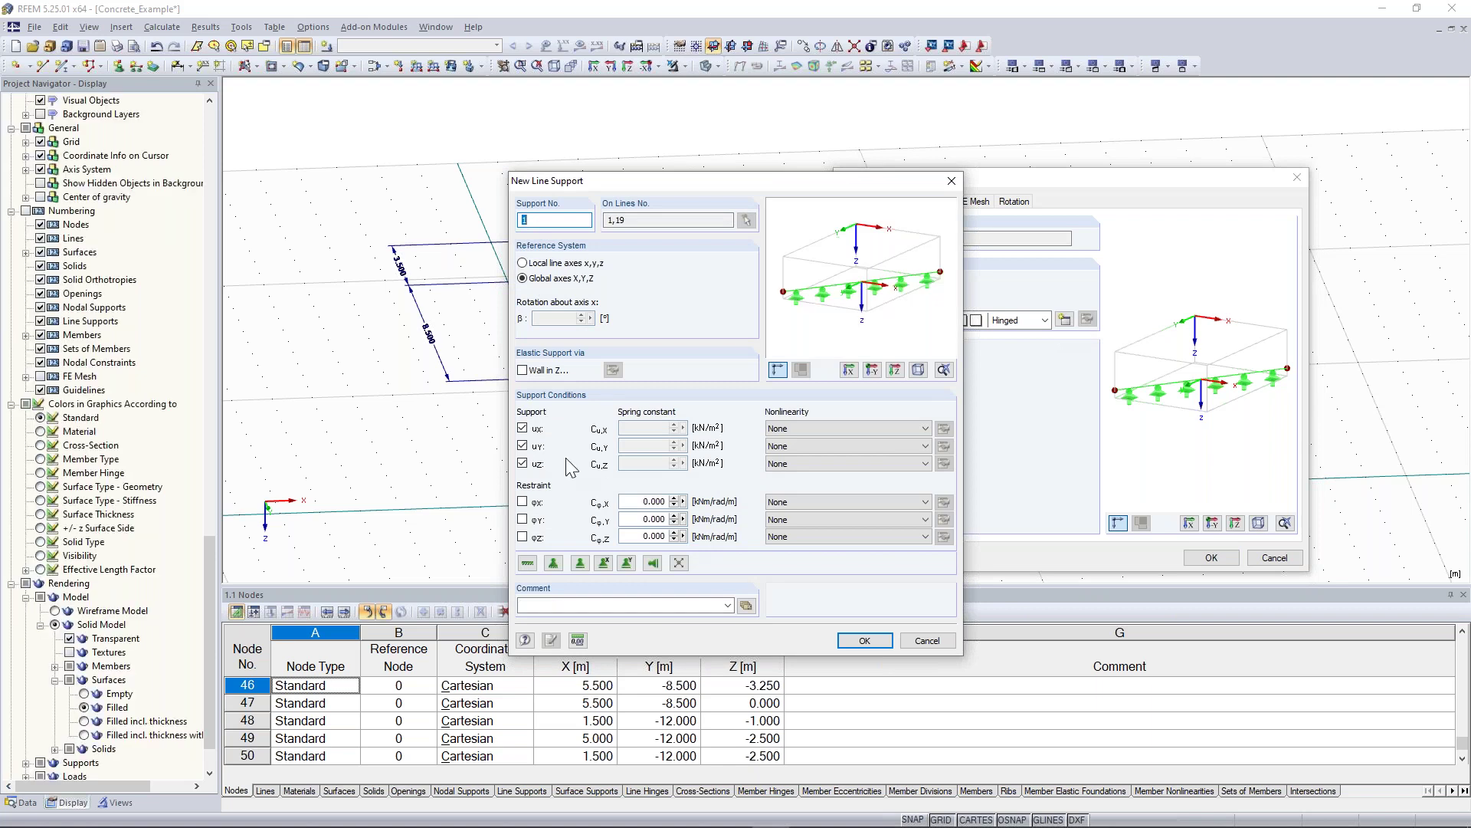
left_click(523, 428)
left_click(522, 445)
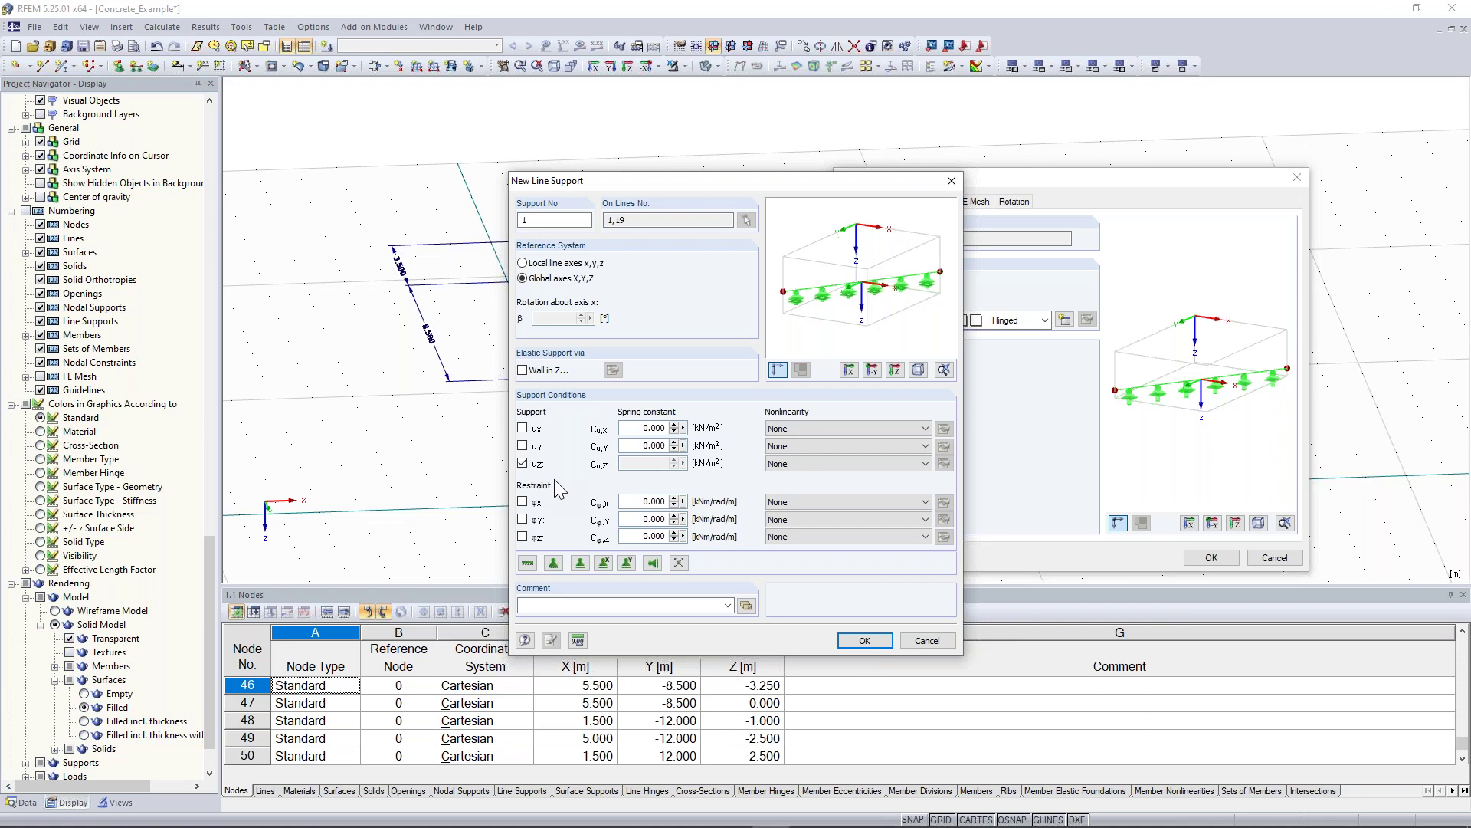
left_click(864, 641)
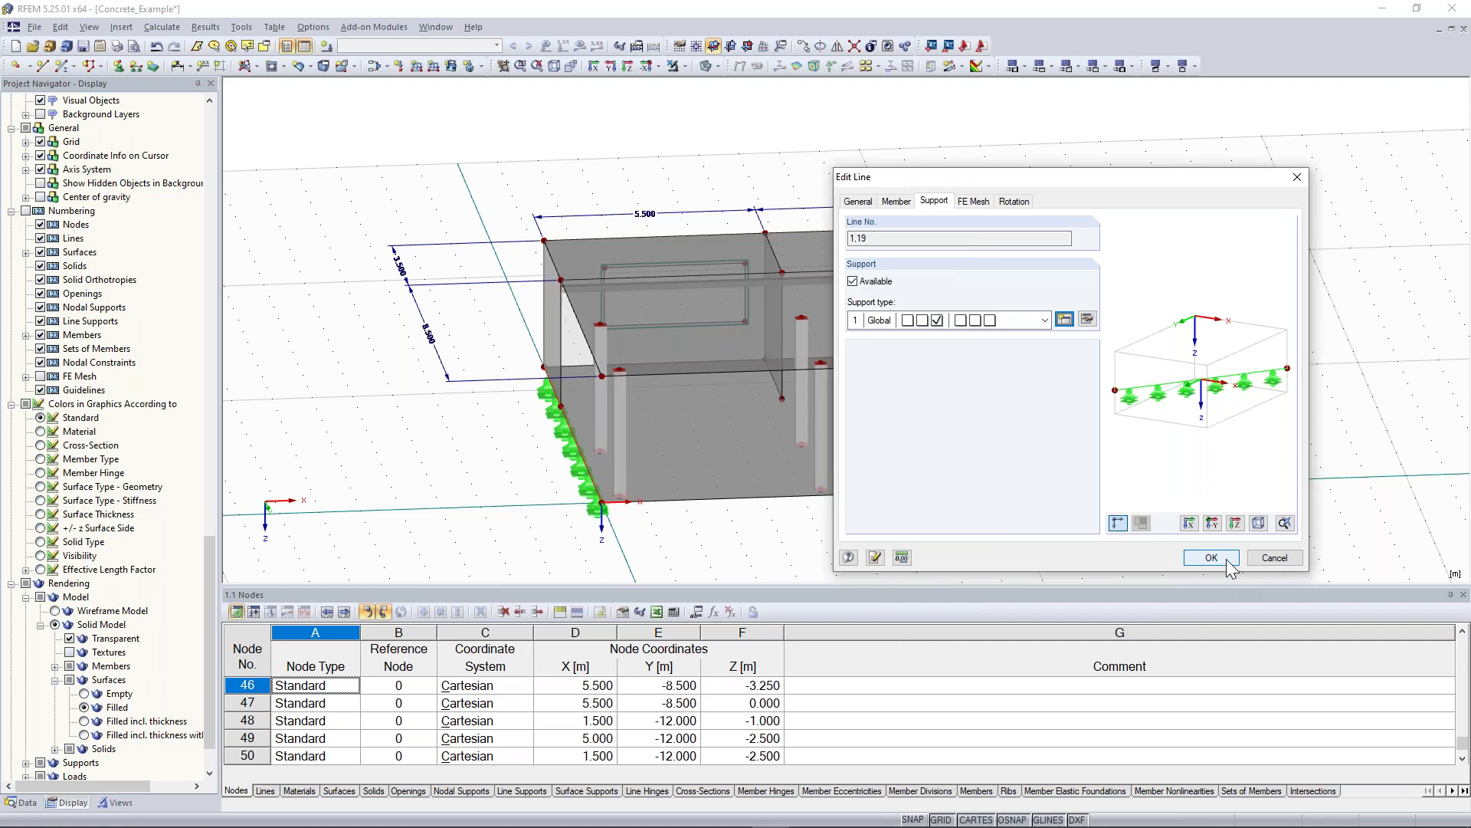
left_click(1227, 561)
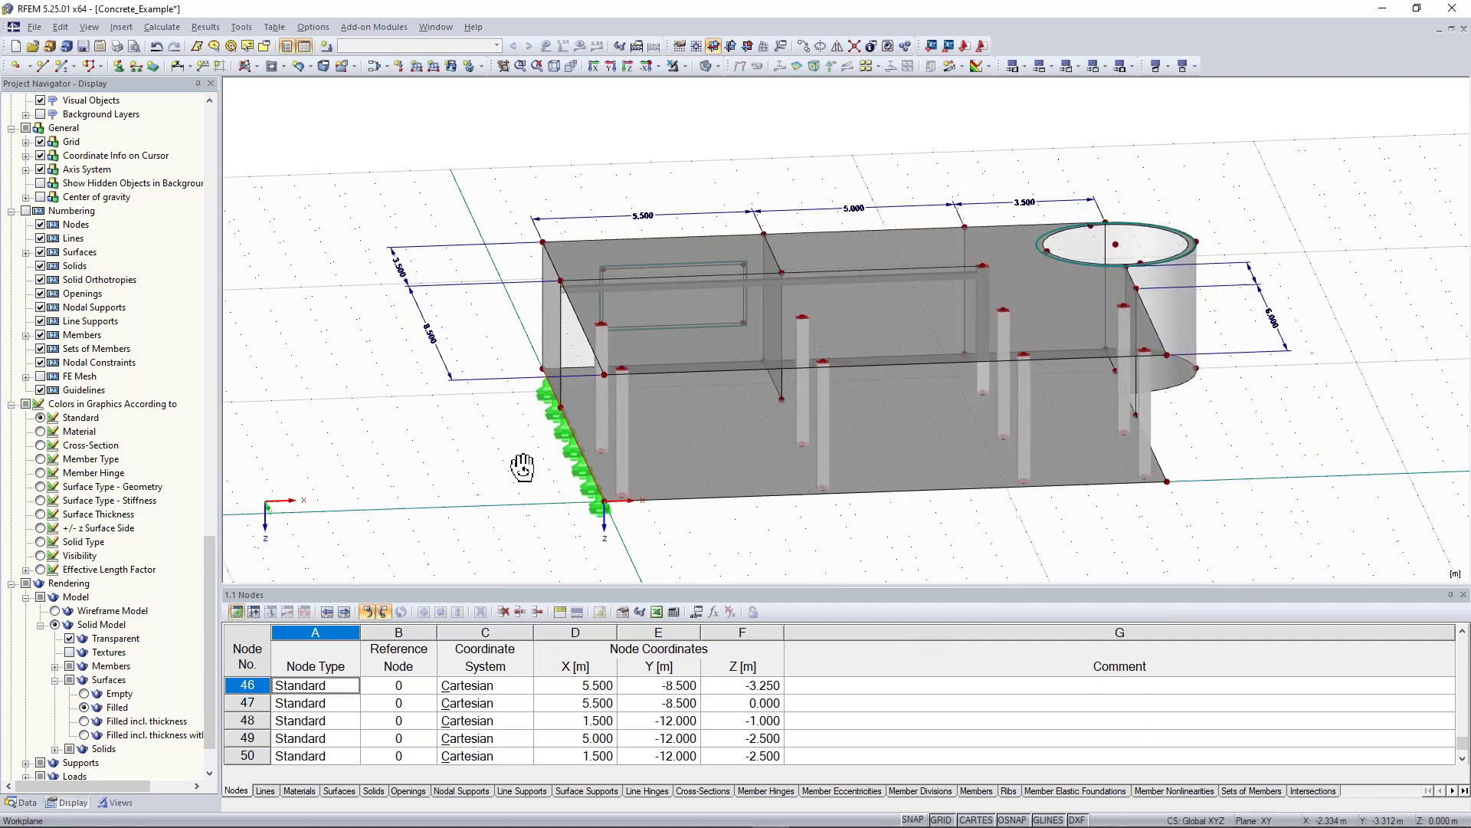
- Open the two floor slab surfaces, 1 and 2, together for editing
scroll(522, 466, "up", 5)
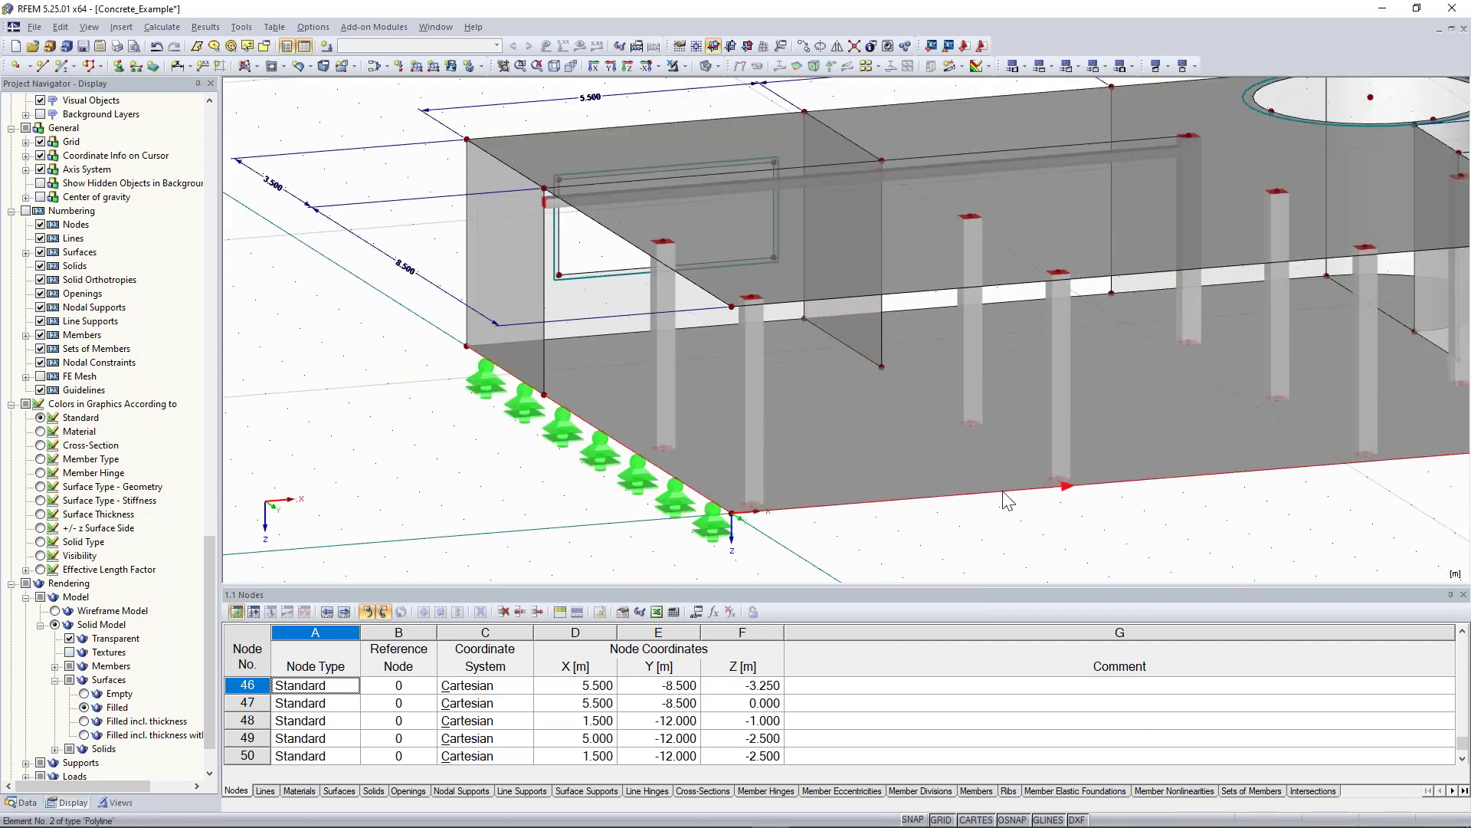
scroll(1007, 499, "down", 3)
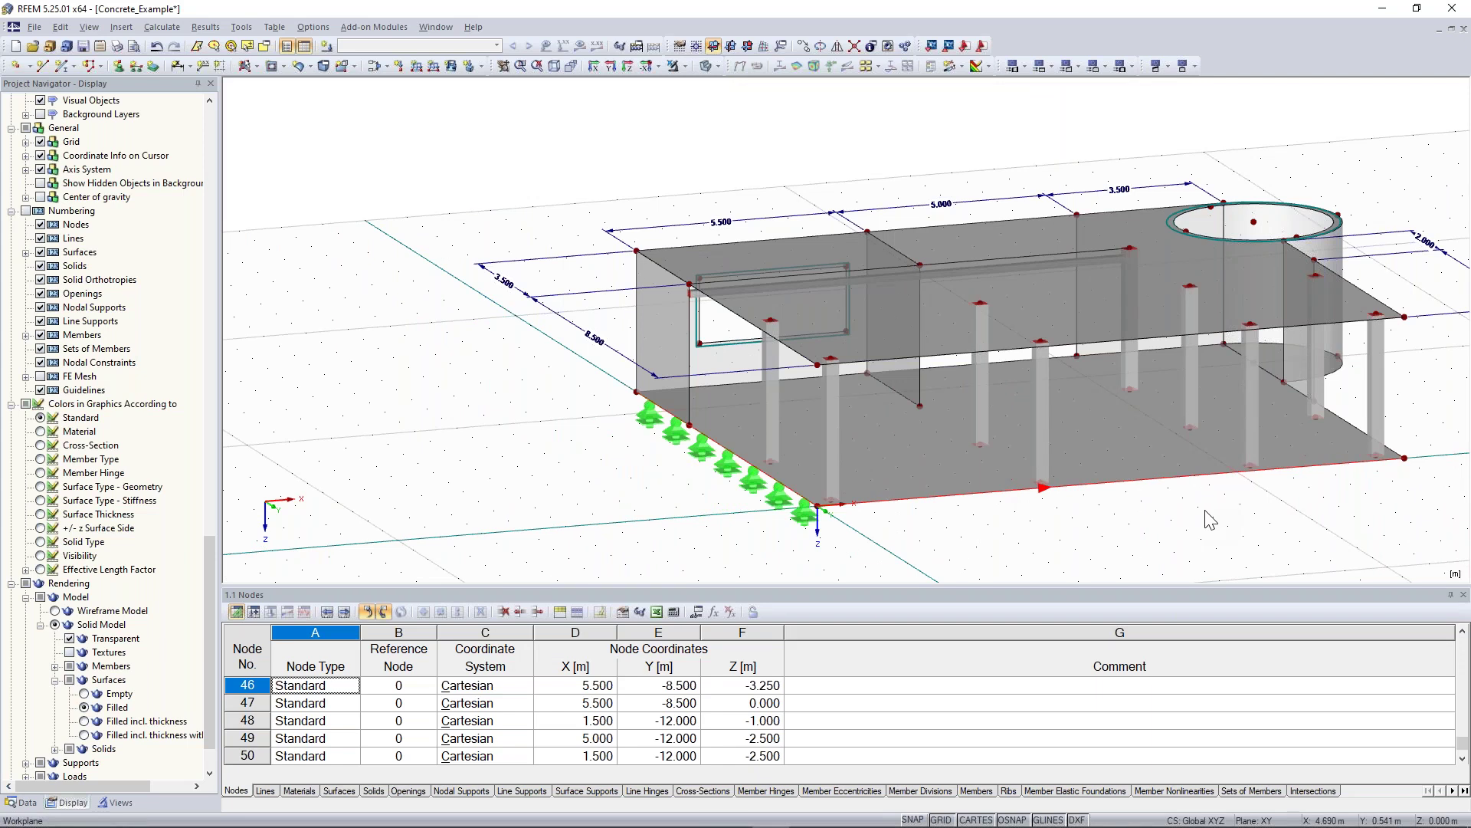
middle_click_drag(1205, 511, 584, 449, "ctrl")
scroll(584, 449, "down", 1)
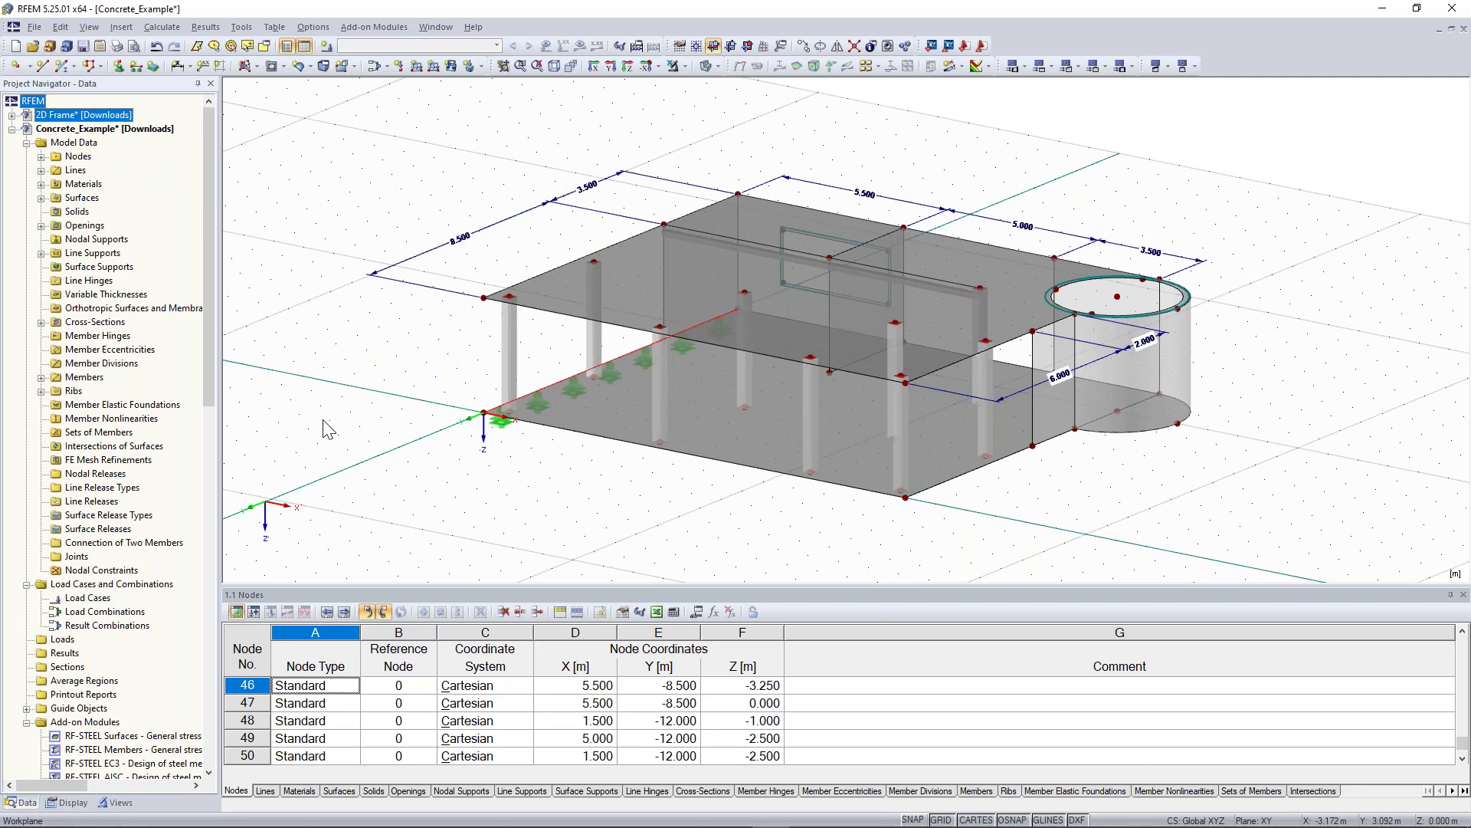
left_click(41, 198)
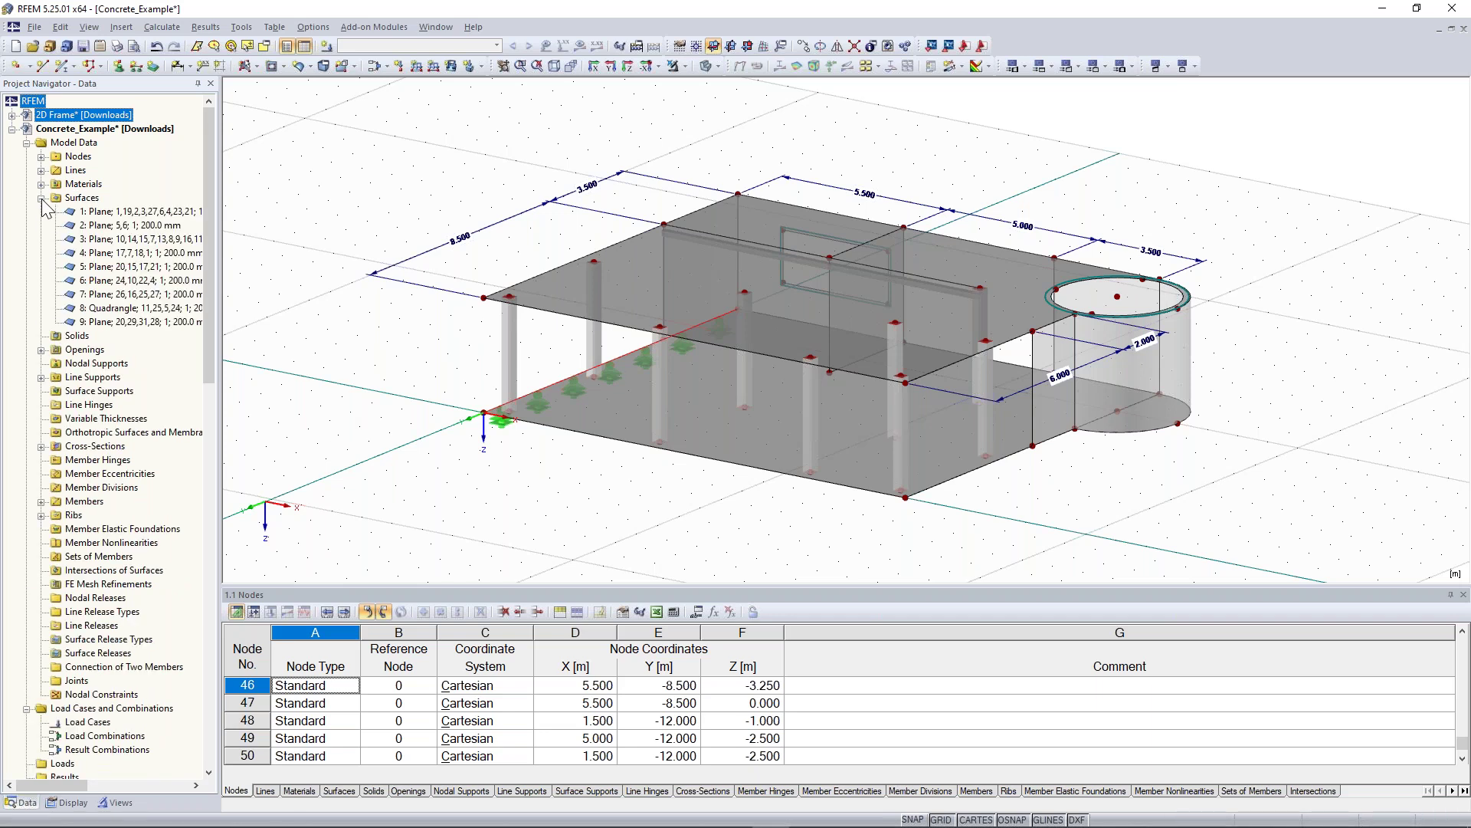
left_click(119, 219)
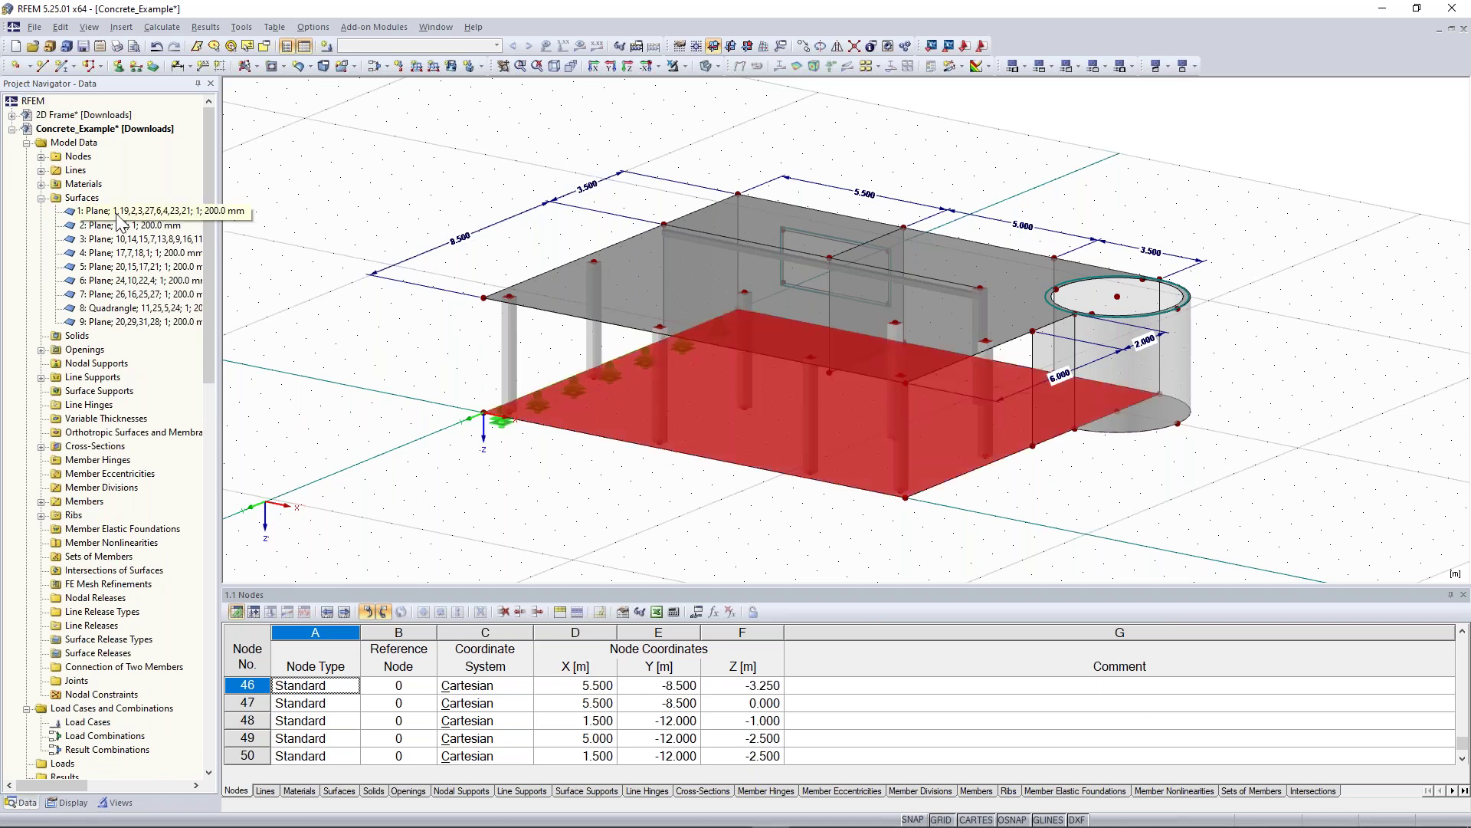
left_click(117, 216)
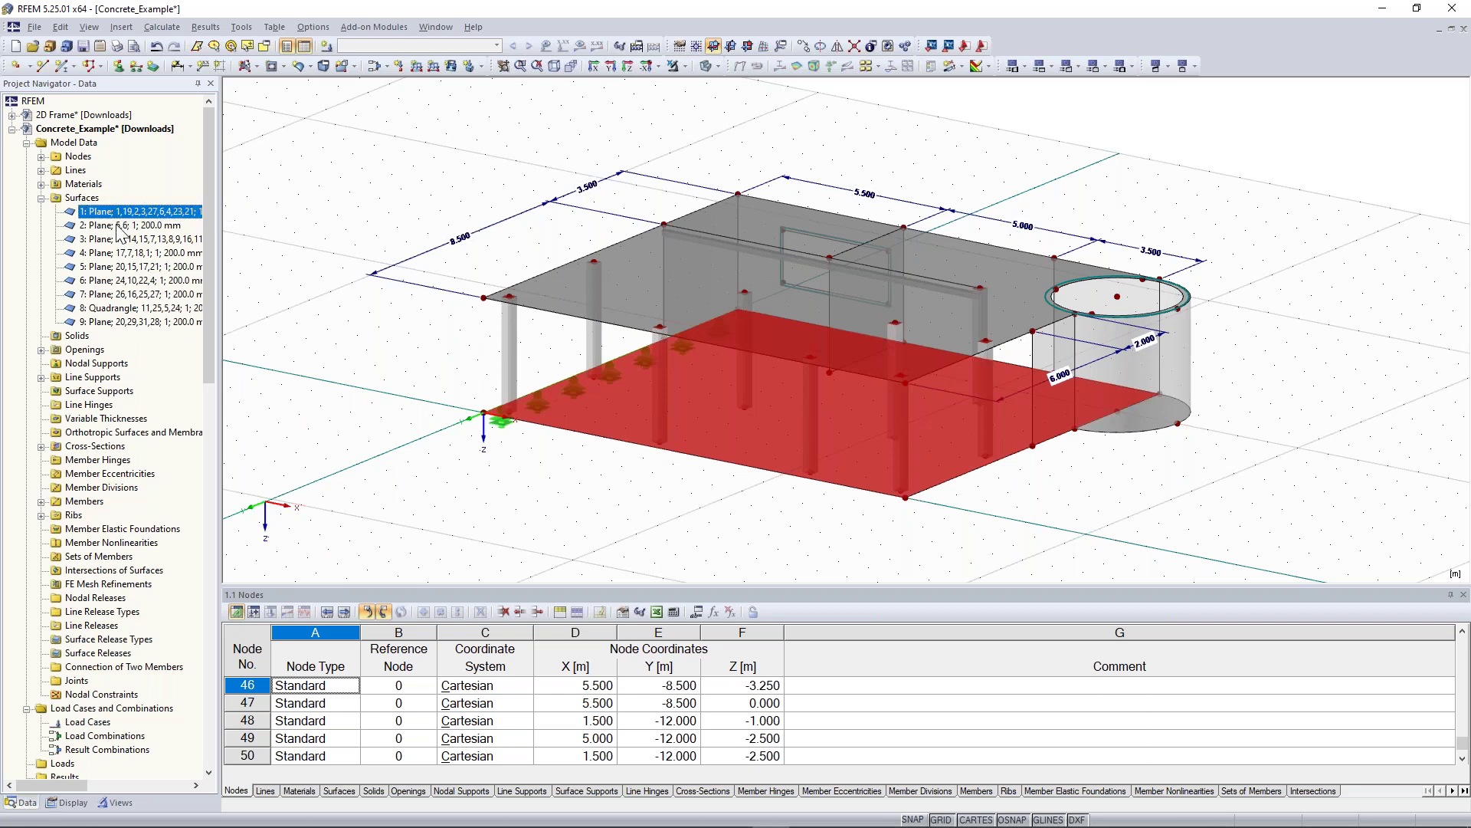
left_click(119, 225, "ctrl")
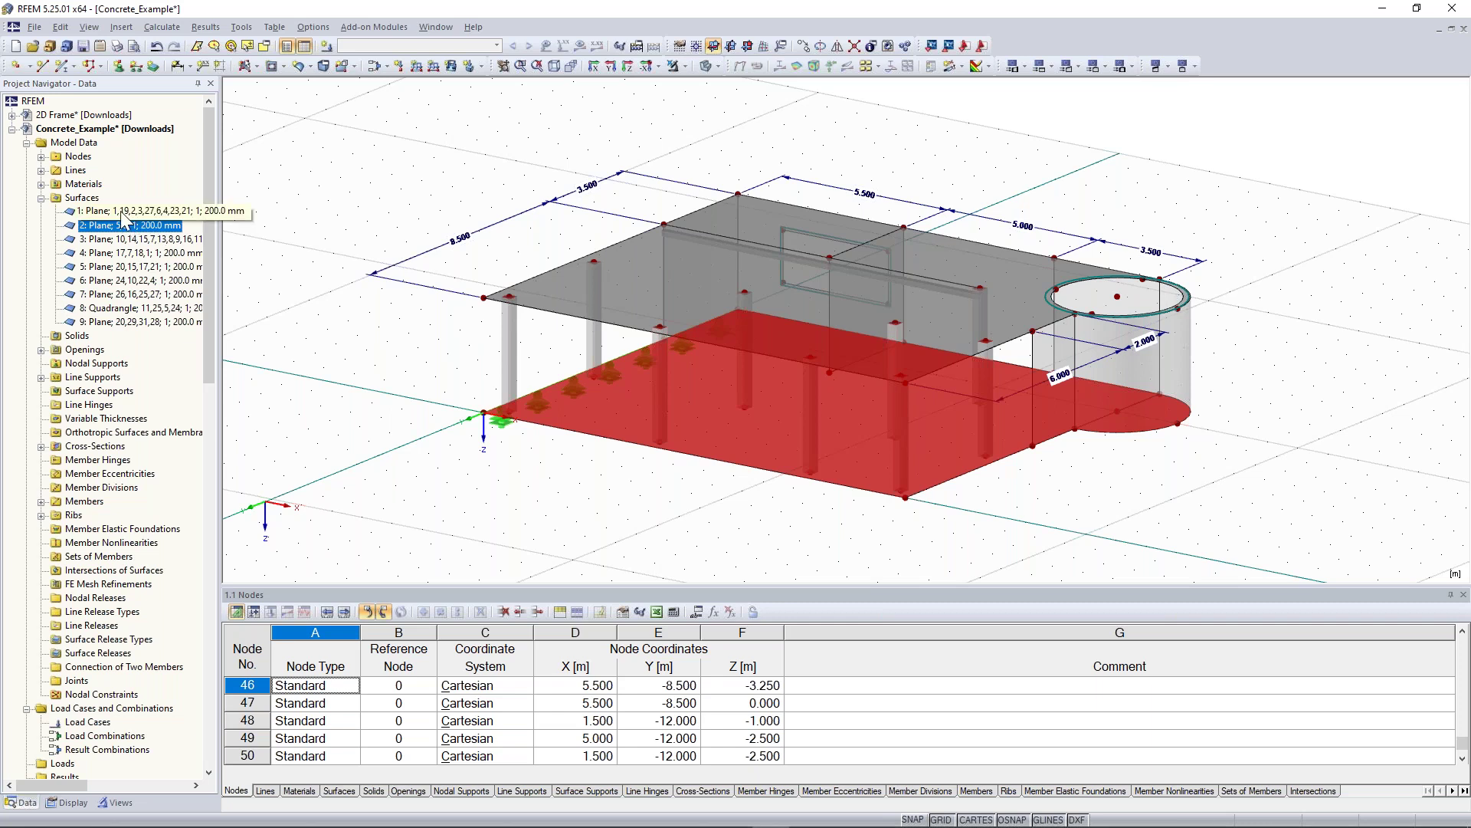
right_click(122, 216)
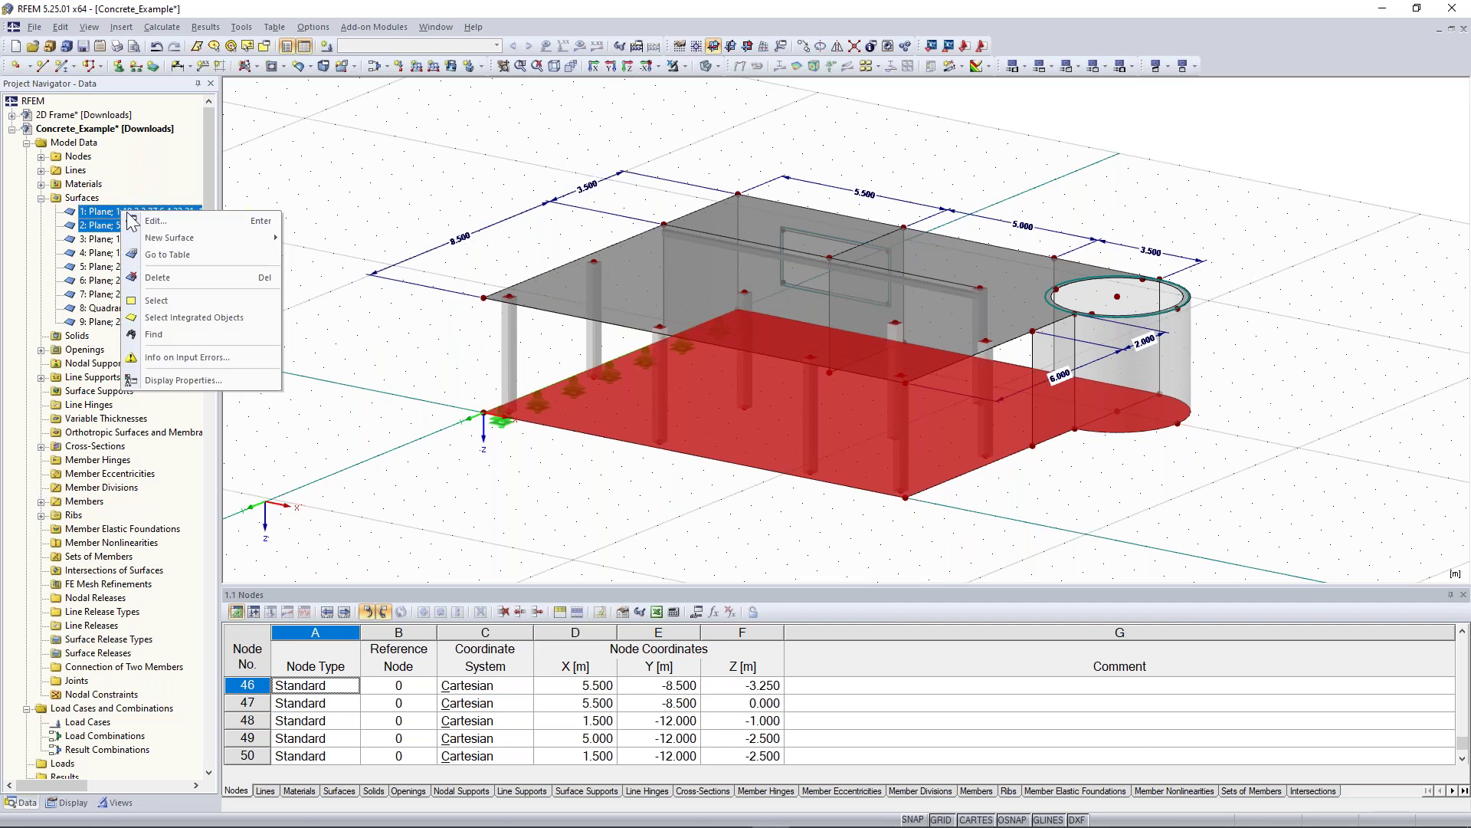
left_click(182, 223)
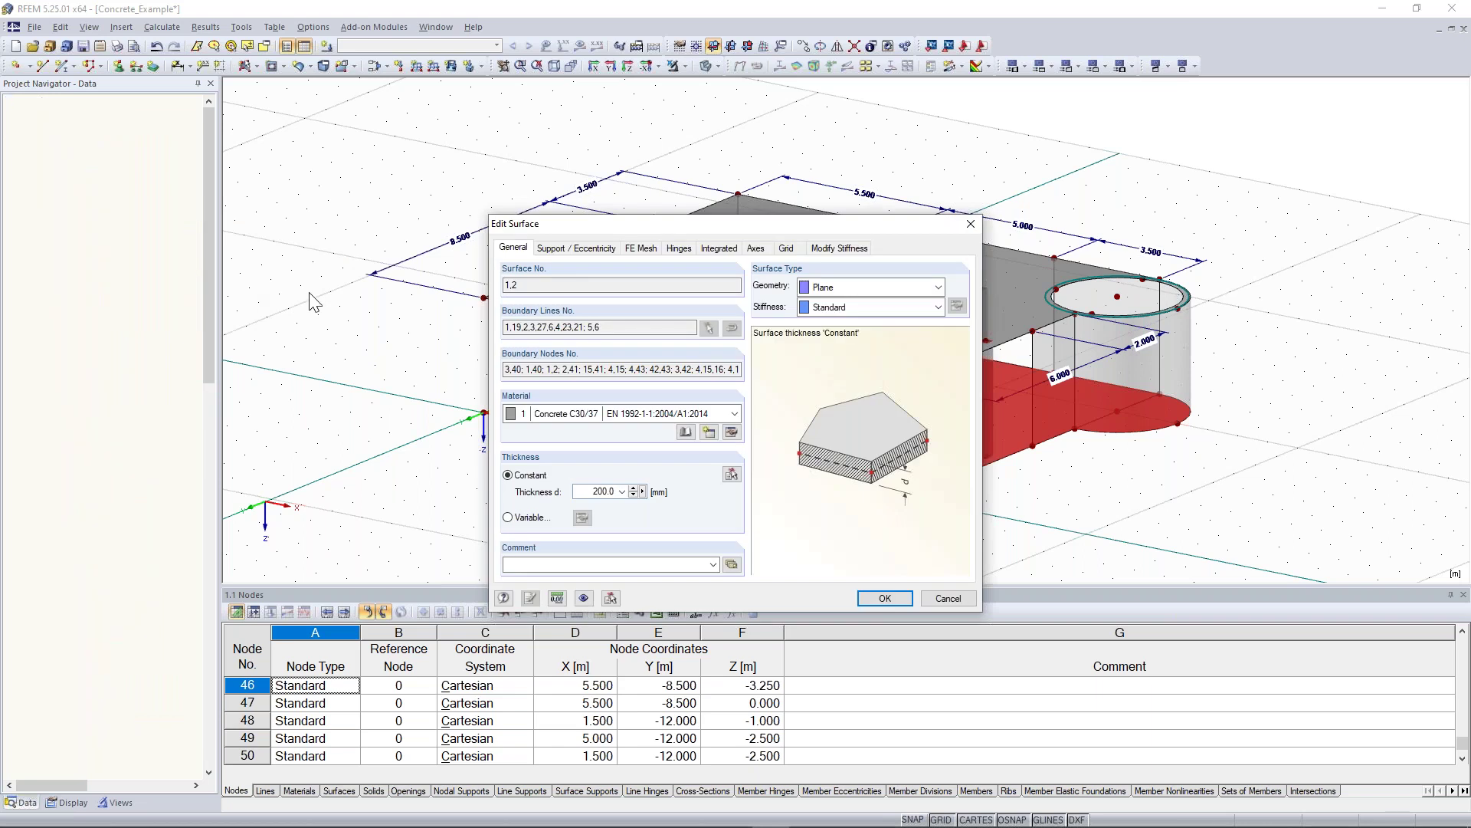
- Make a surface support available on surfaces 1 and 2 and start a new support type with ux left unfixed
left_click(527, 286)
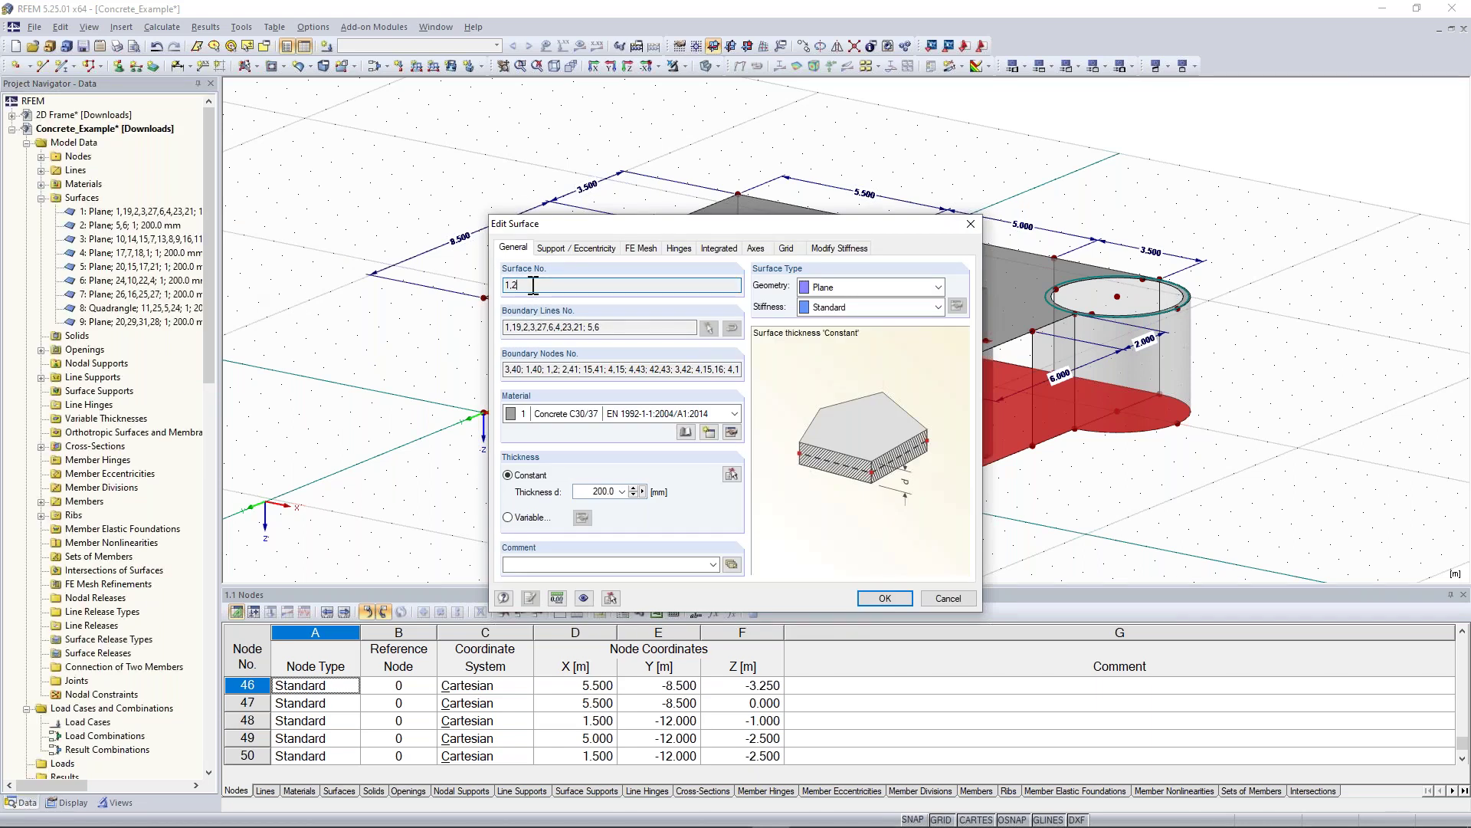
left_click(581, 251)
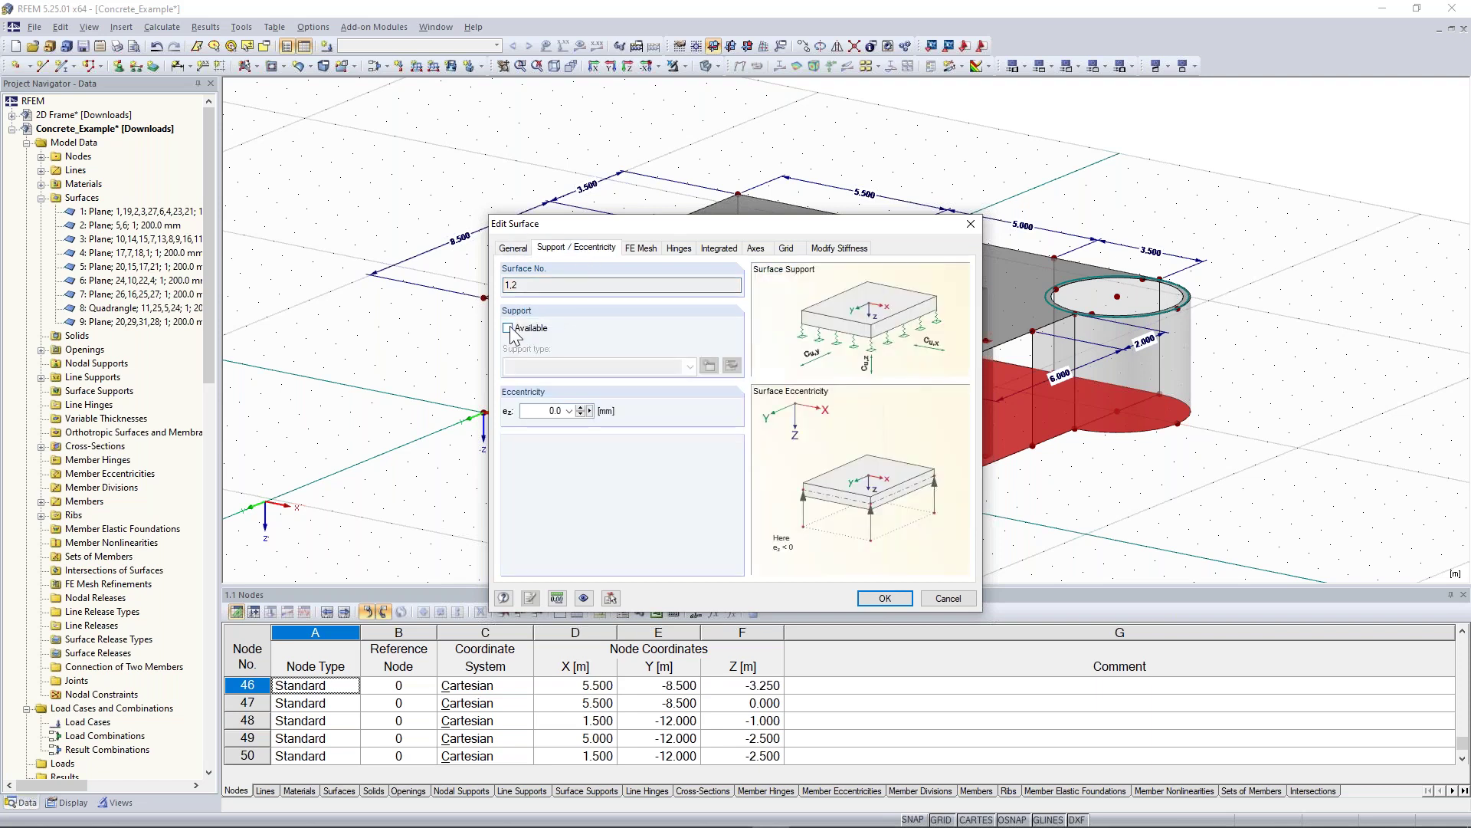
left_click(508, 329)
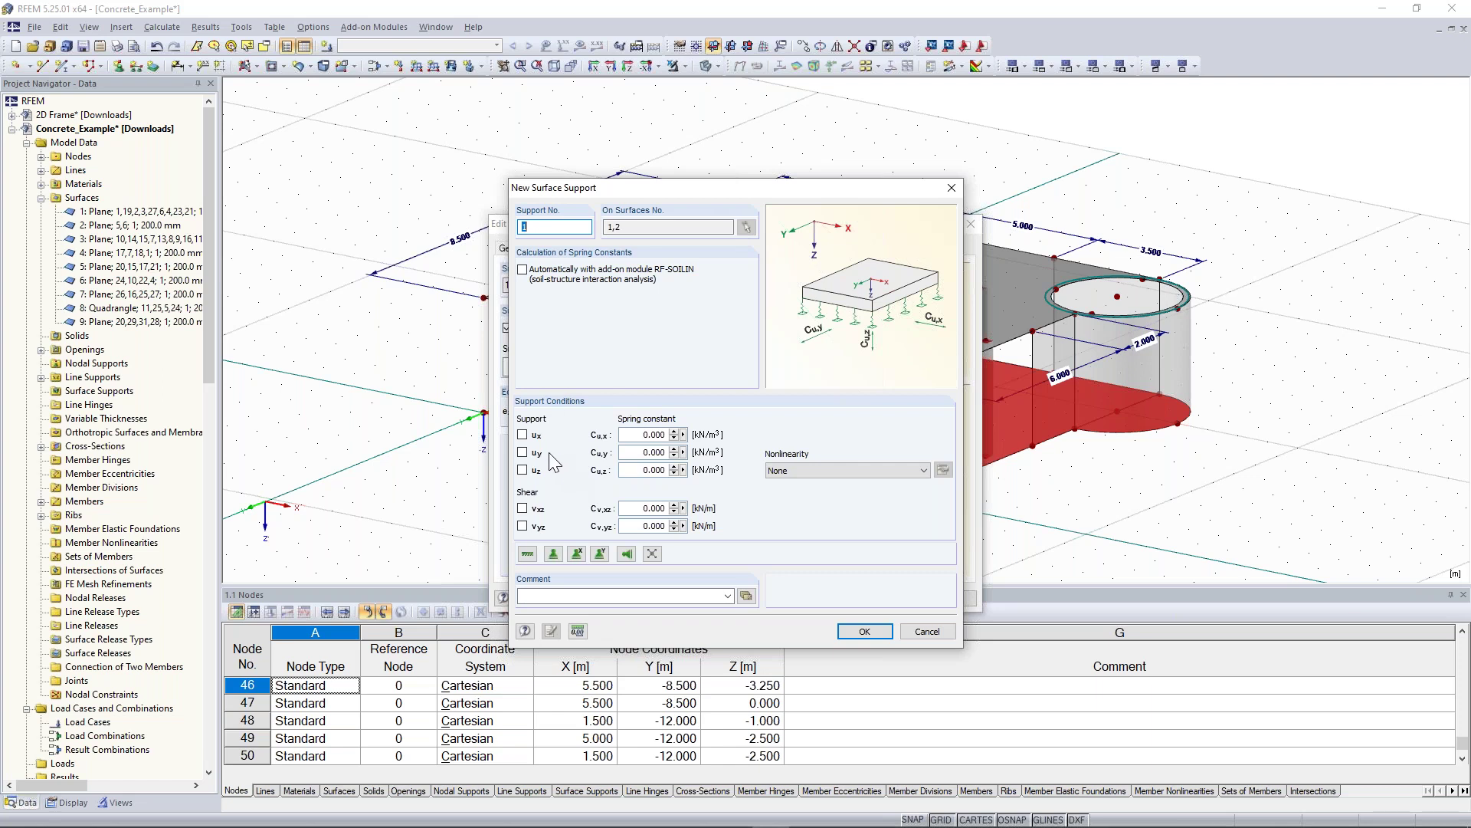
left_click(522, 435)
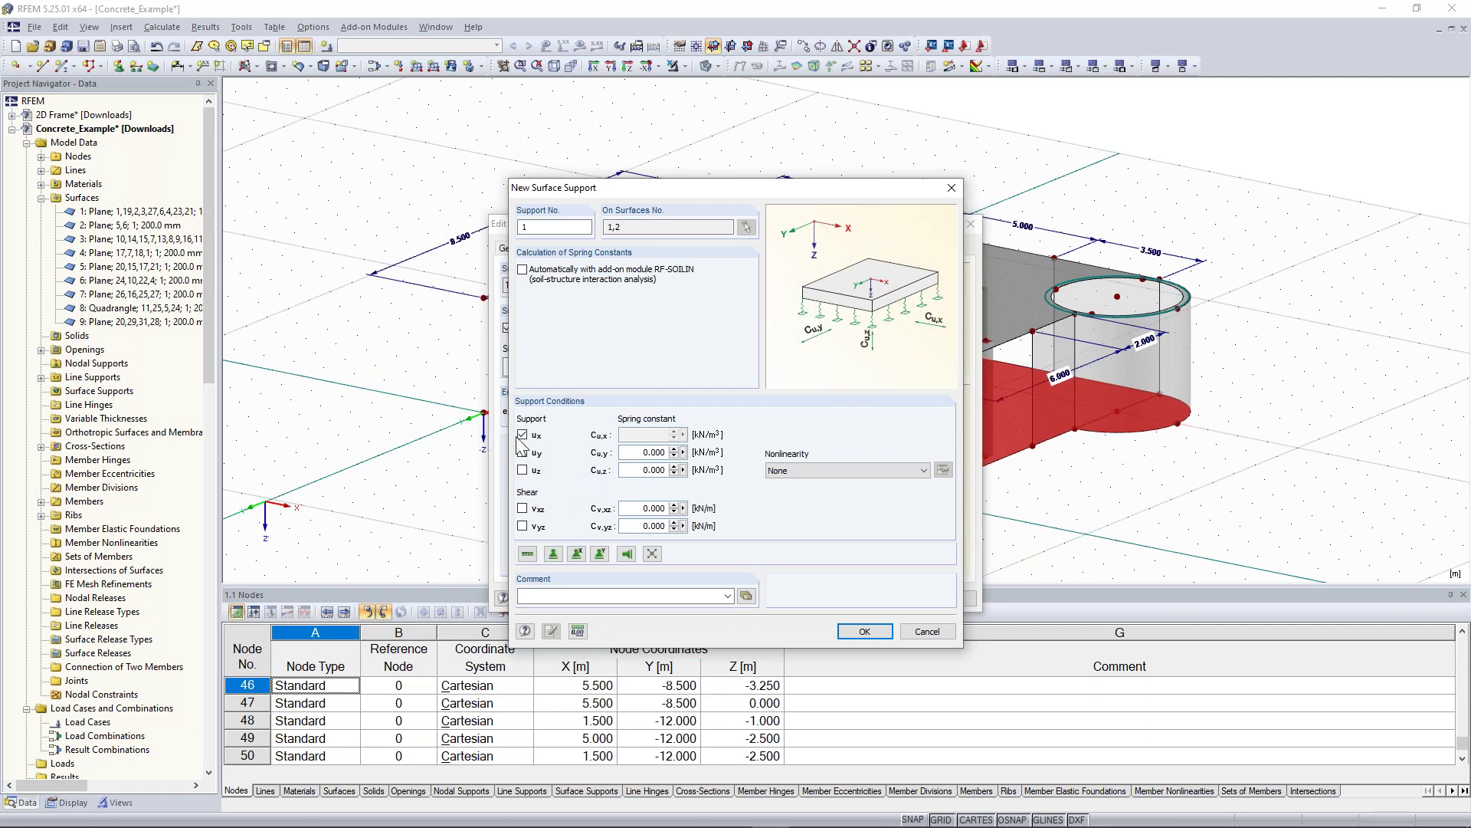
left_click(522, 435)
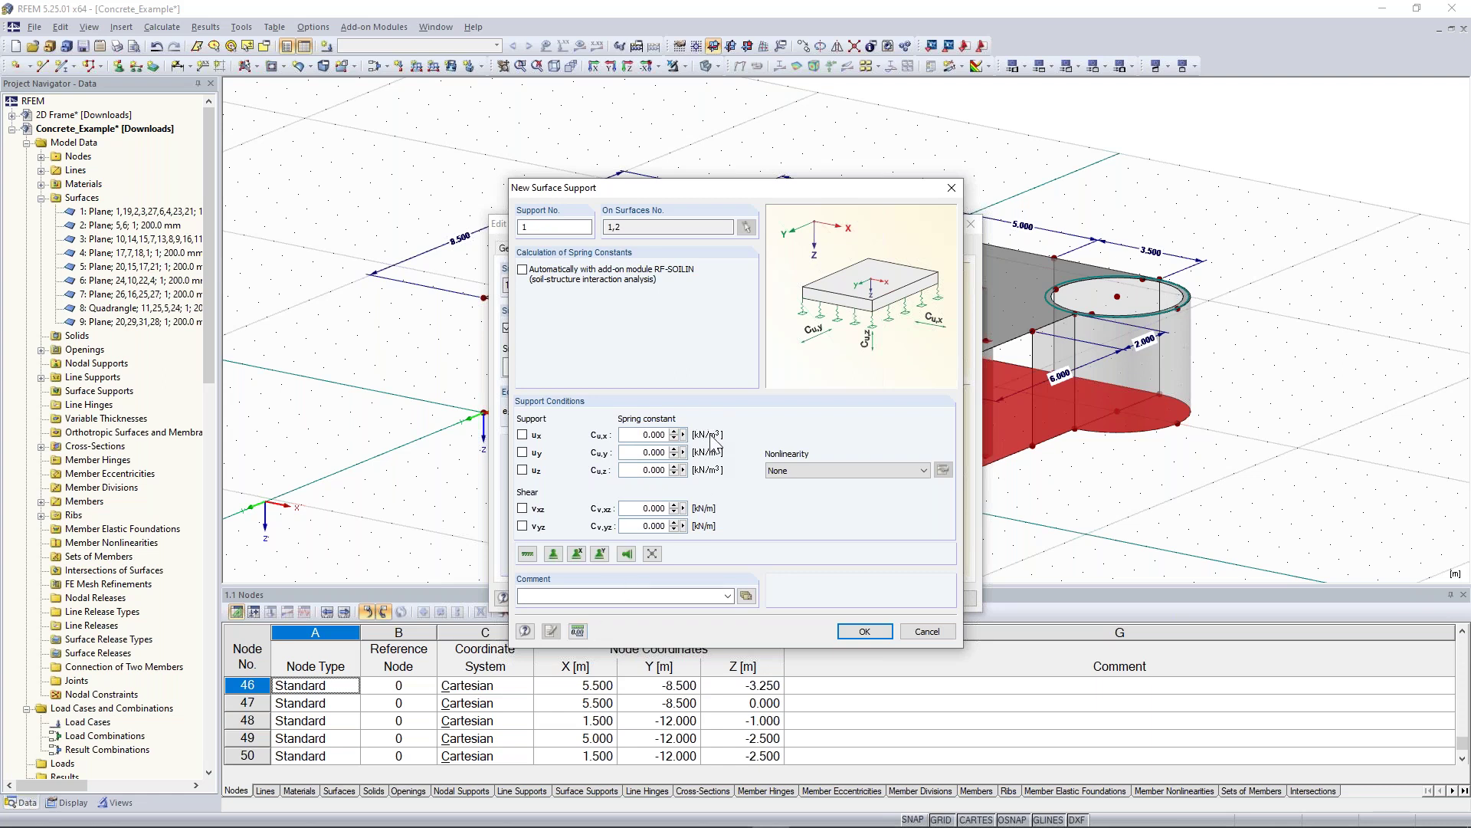
- Set the force unit for supports, stiffness and orthotropy to MN in the units and decimal places settings
left_click(577, 630)
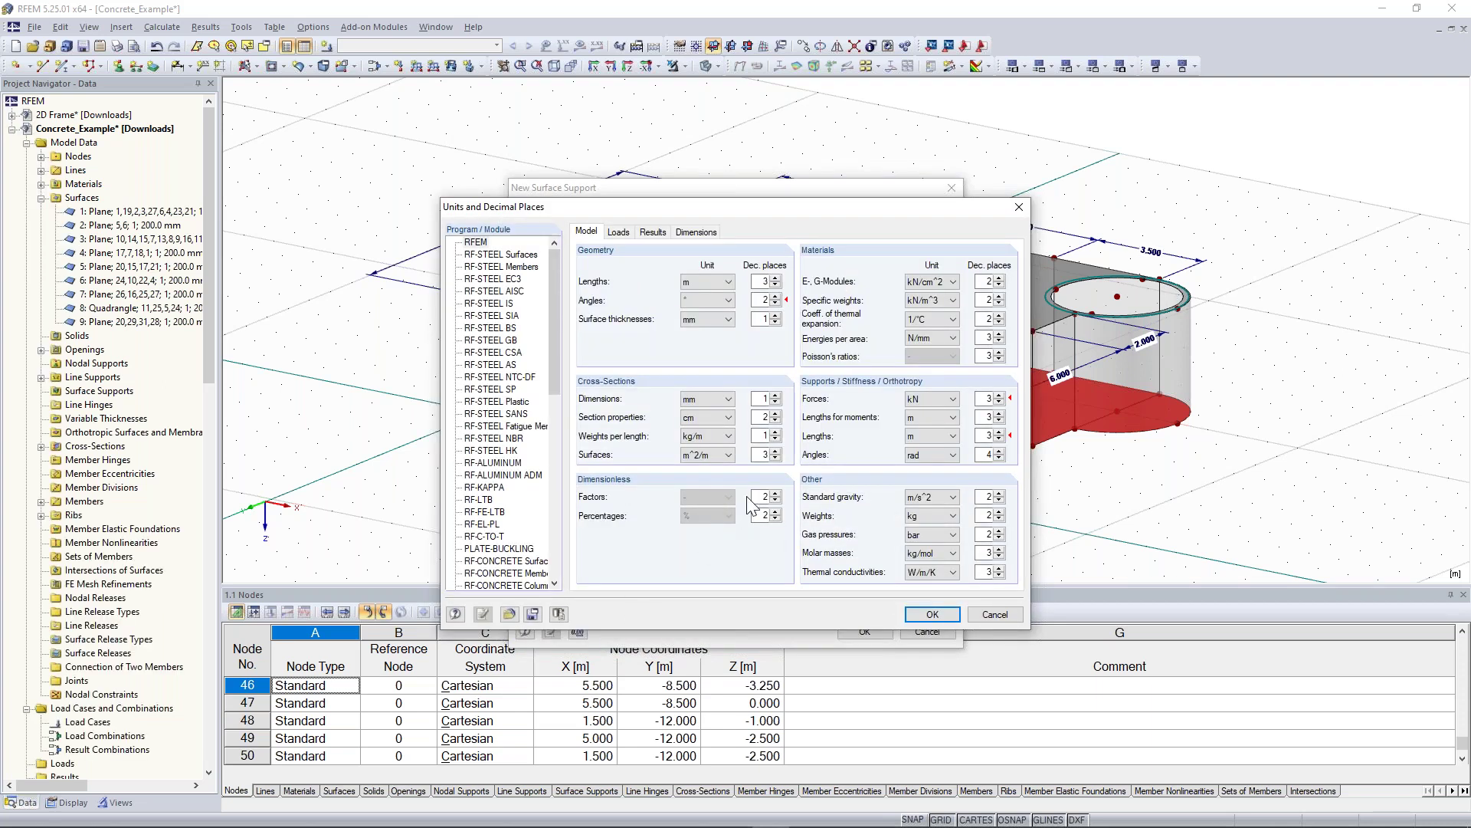
left_click(944, 399)
left_click(932, 437)
left_click(934, 616)
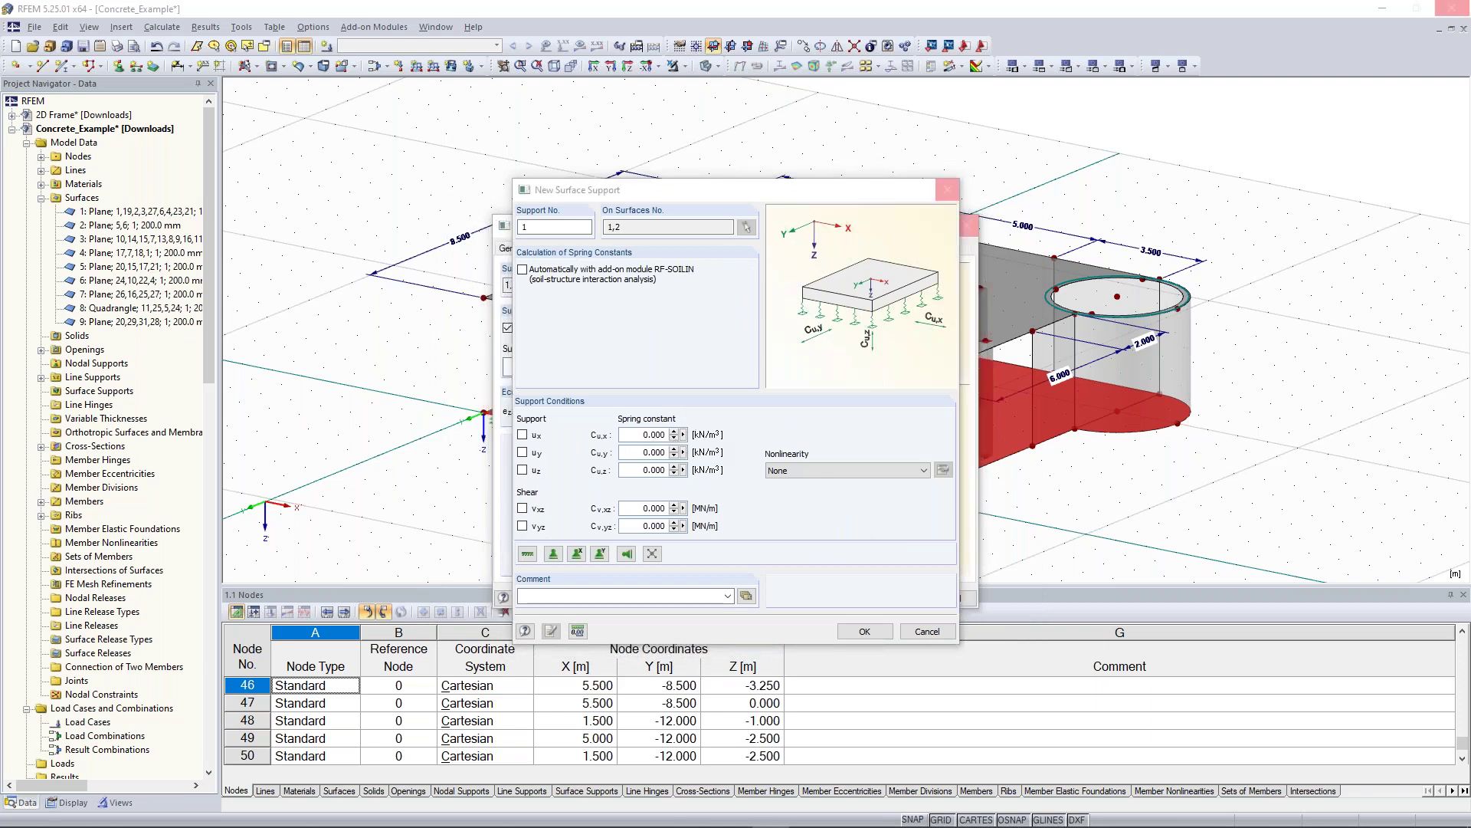
- Set the surface support's spring constants to Cu,x and Cu,y 10 MN/m³, Cu,z 100 MN/m³, and shear Cv,xz and Cv,yz 50 MN/m
left_click(637, 435)
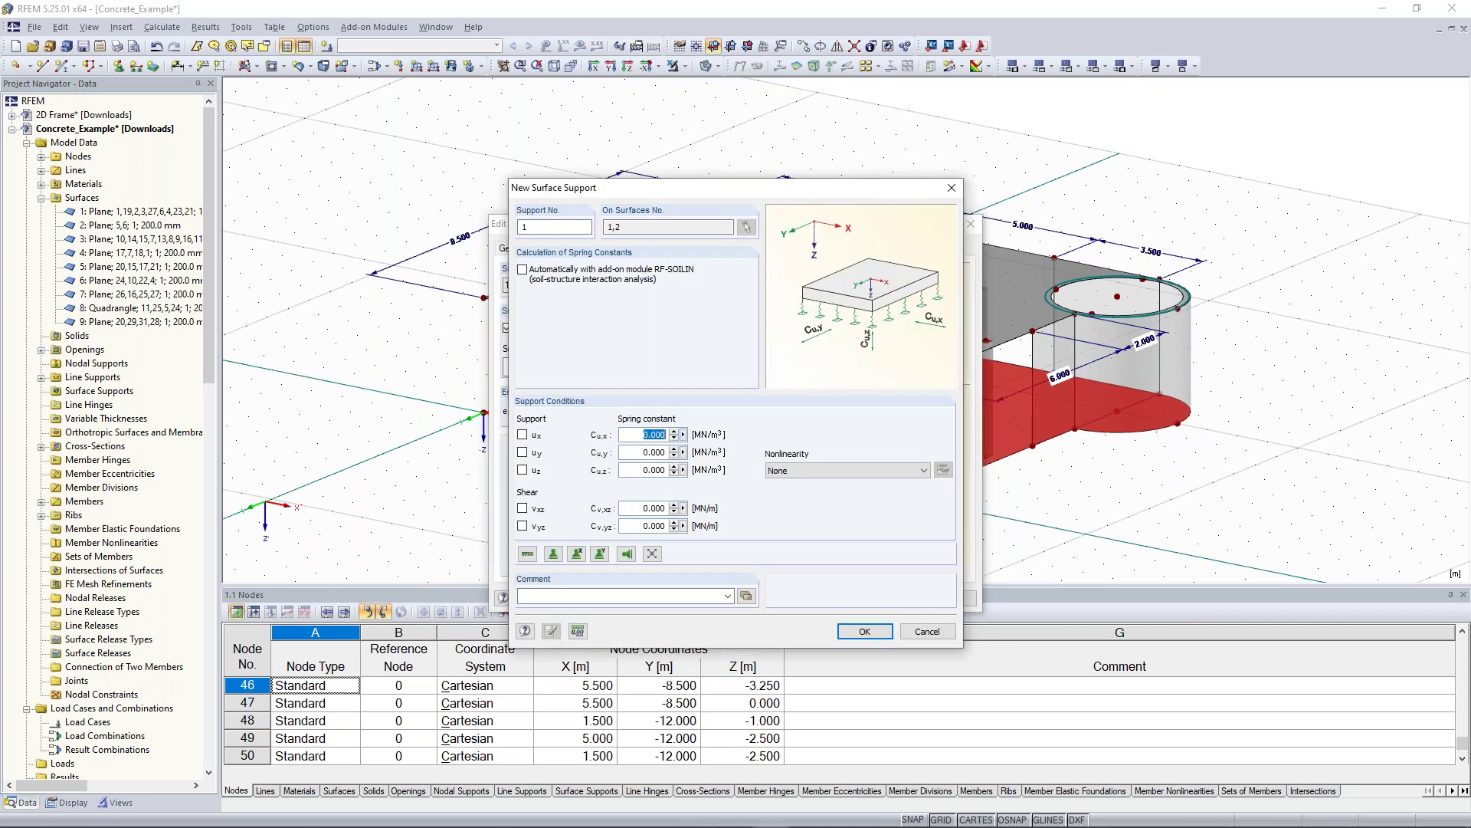
type("10")
key("Tab")
type("10")
key("Tab")
type("100")
key("Tab")
type("50")
key("Tab")
type("50")
- Give the surface support the nonlinearity "Failure if negative contact stress in z" and apply it to surfaces 1 and 2
left_click(837, 464)
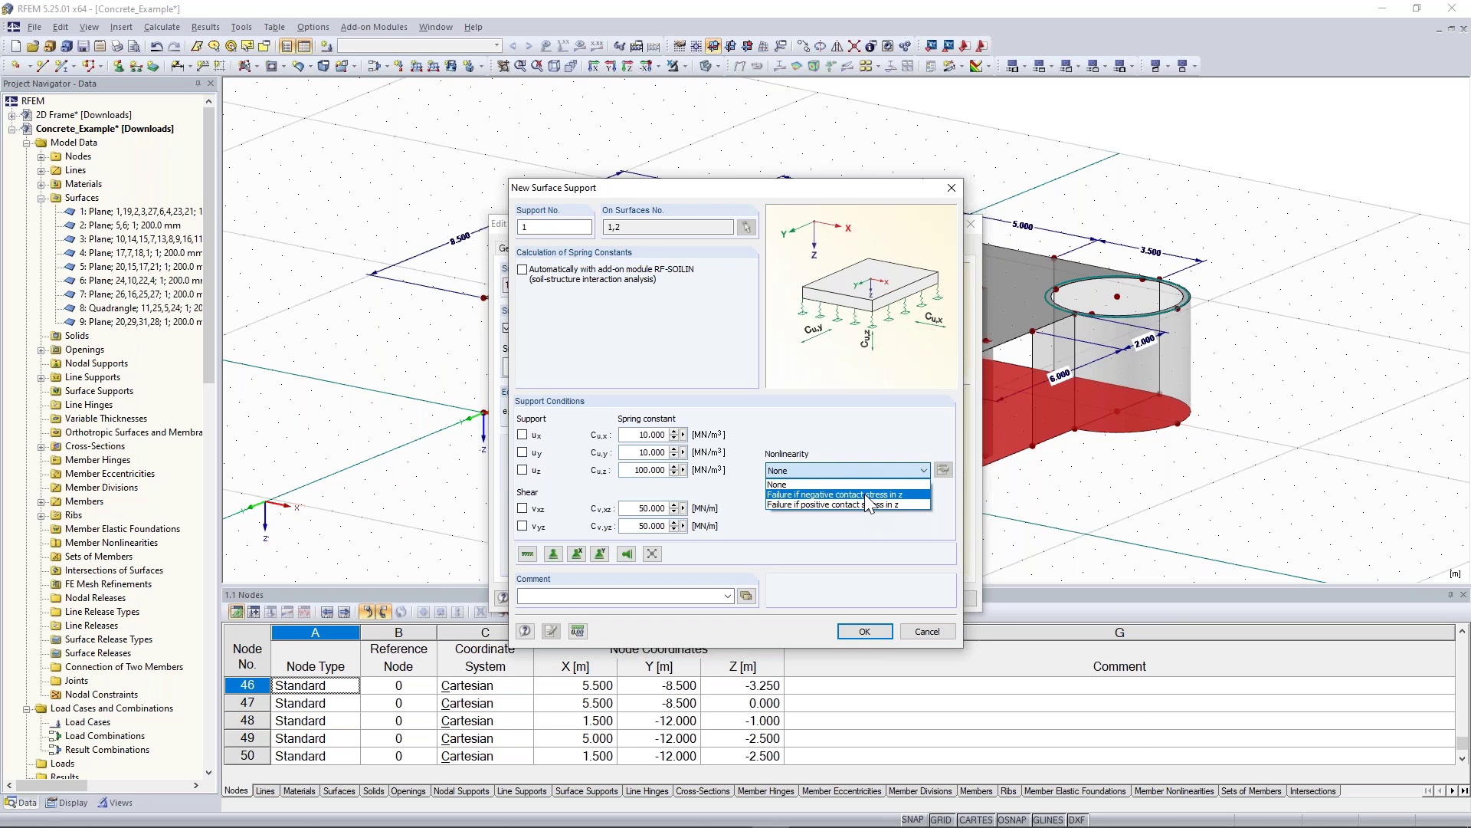
left_click(866, 495)
left_click(659, 340)
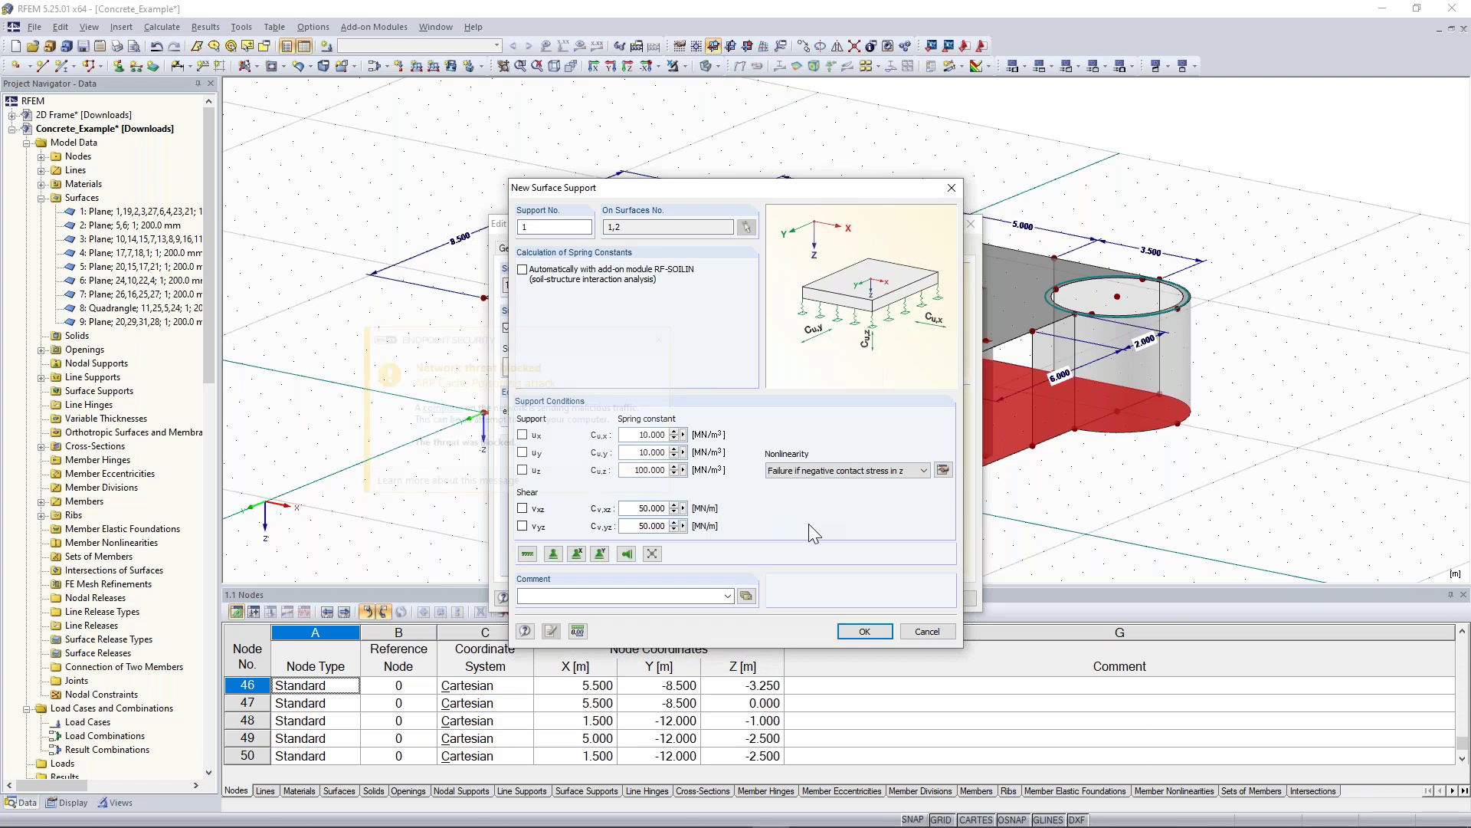
left_click(659, 340)
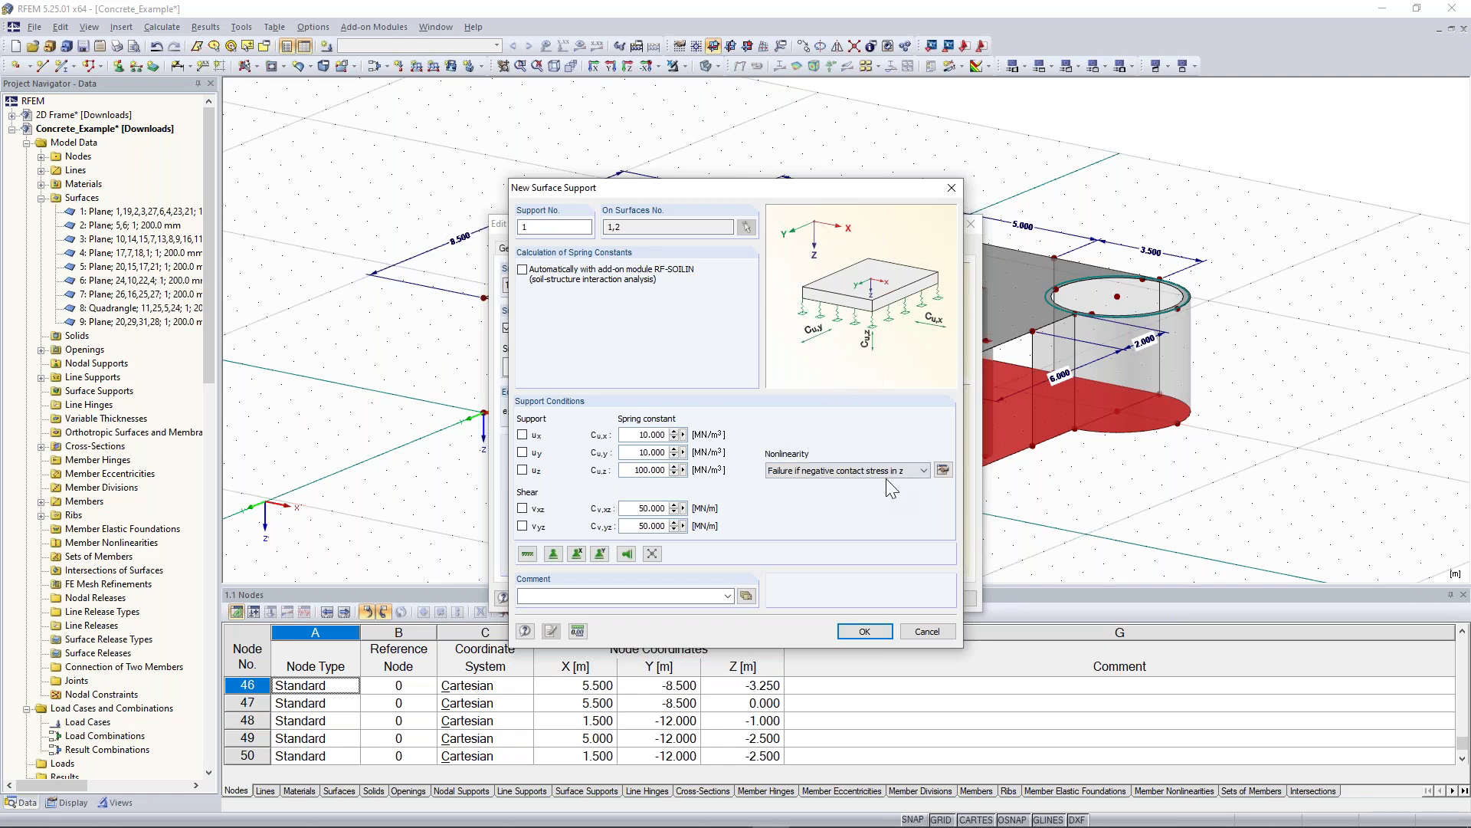
left_click(868, 631)
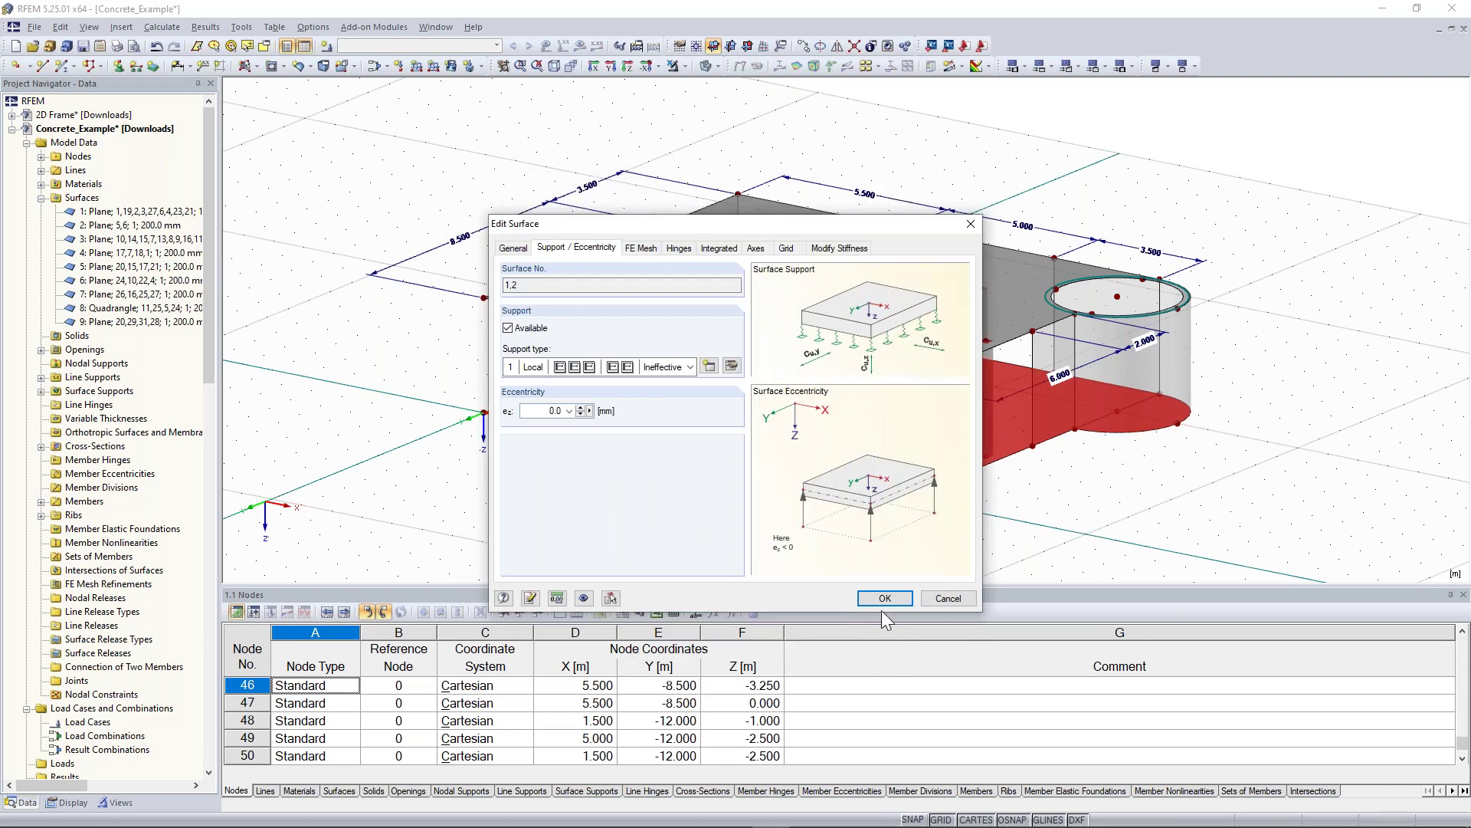
left_click(885, 599)
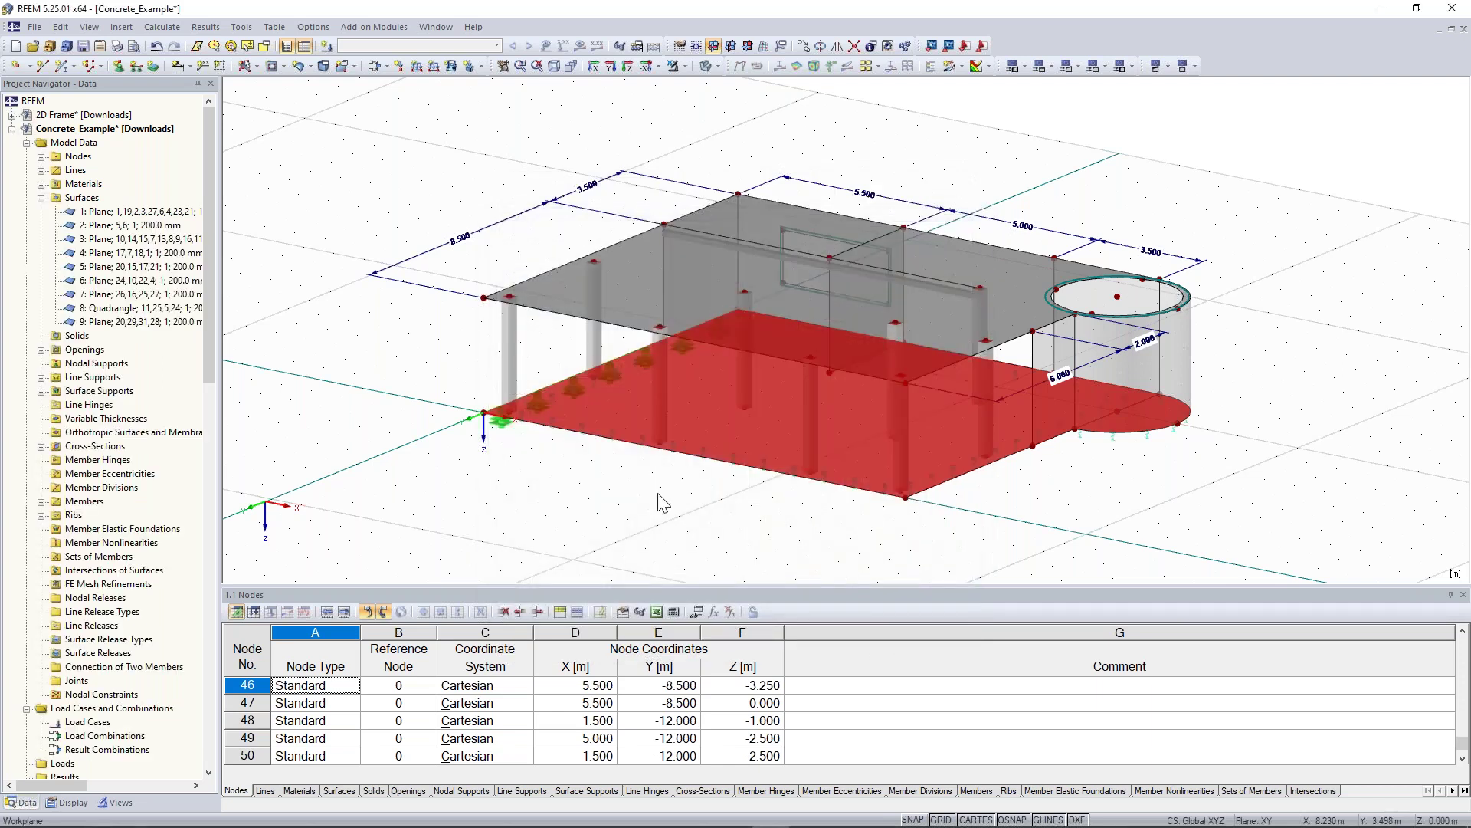
middle_click_drag(656, 493, 818, 443, "ctrl")
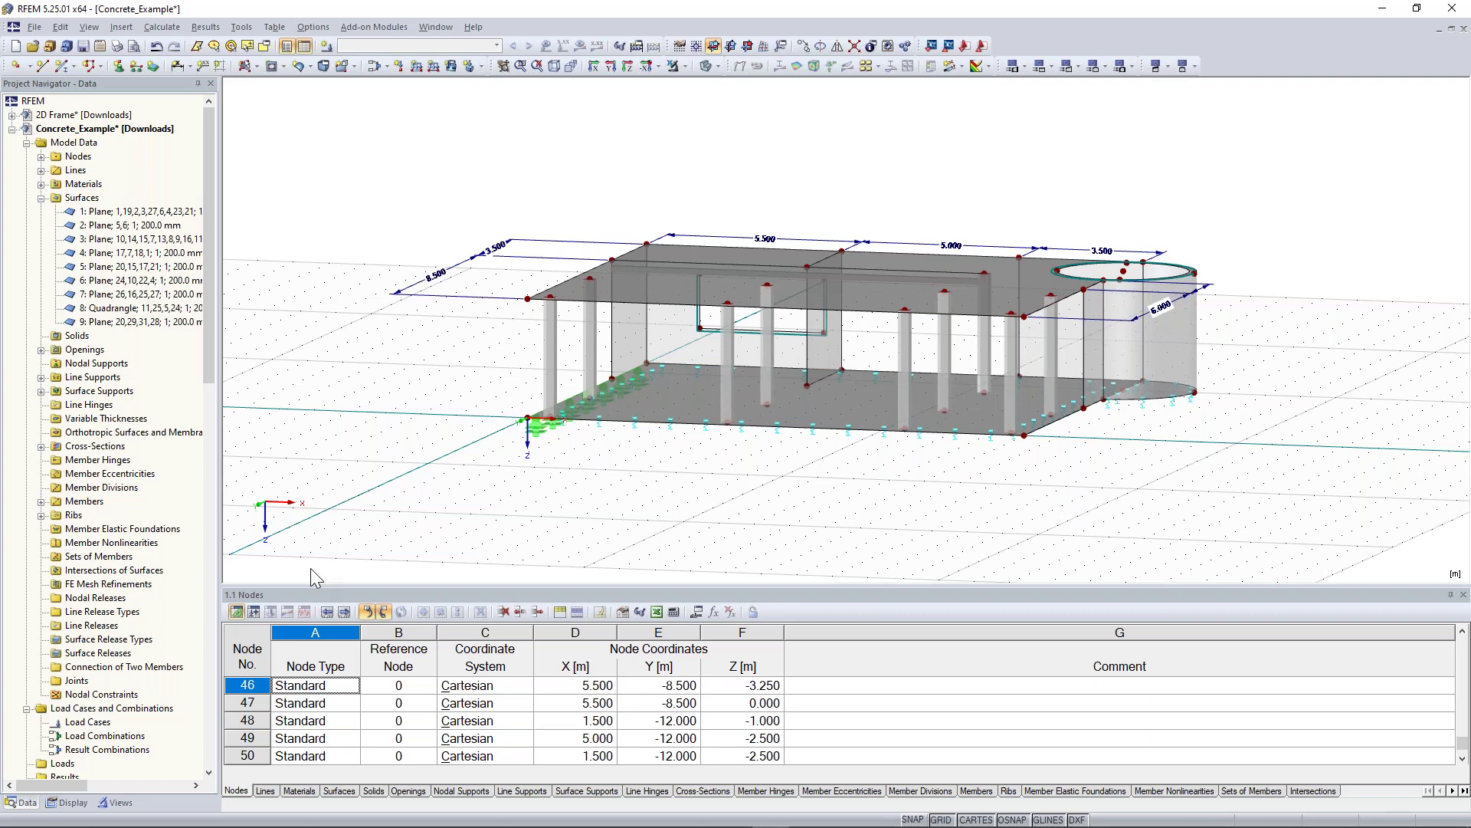
middle_click_drag(1305, 299, 1281, 330, "ctrl")
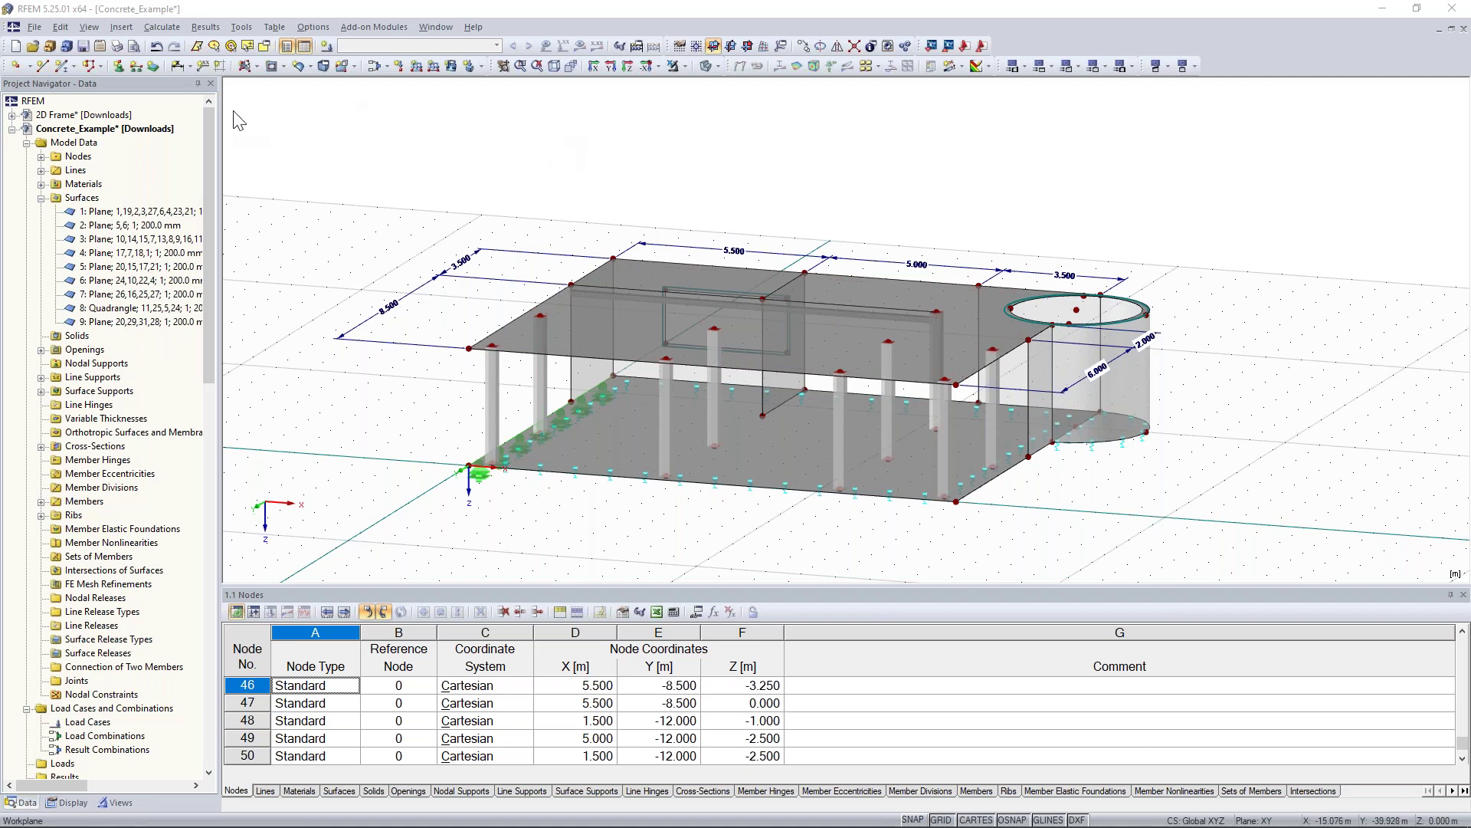
- Open the load case definitions and describe load case LC1 as Self-weight
left_click(327, 48)
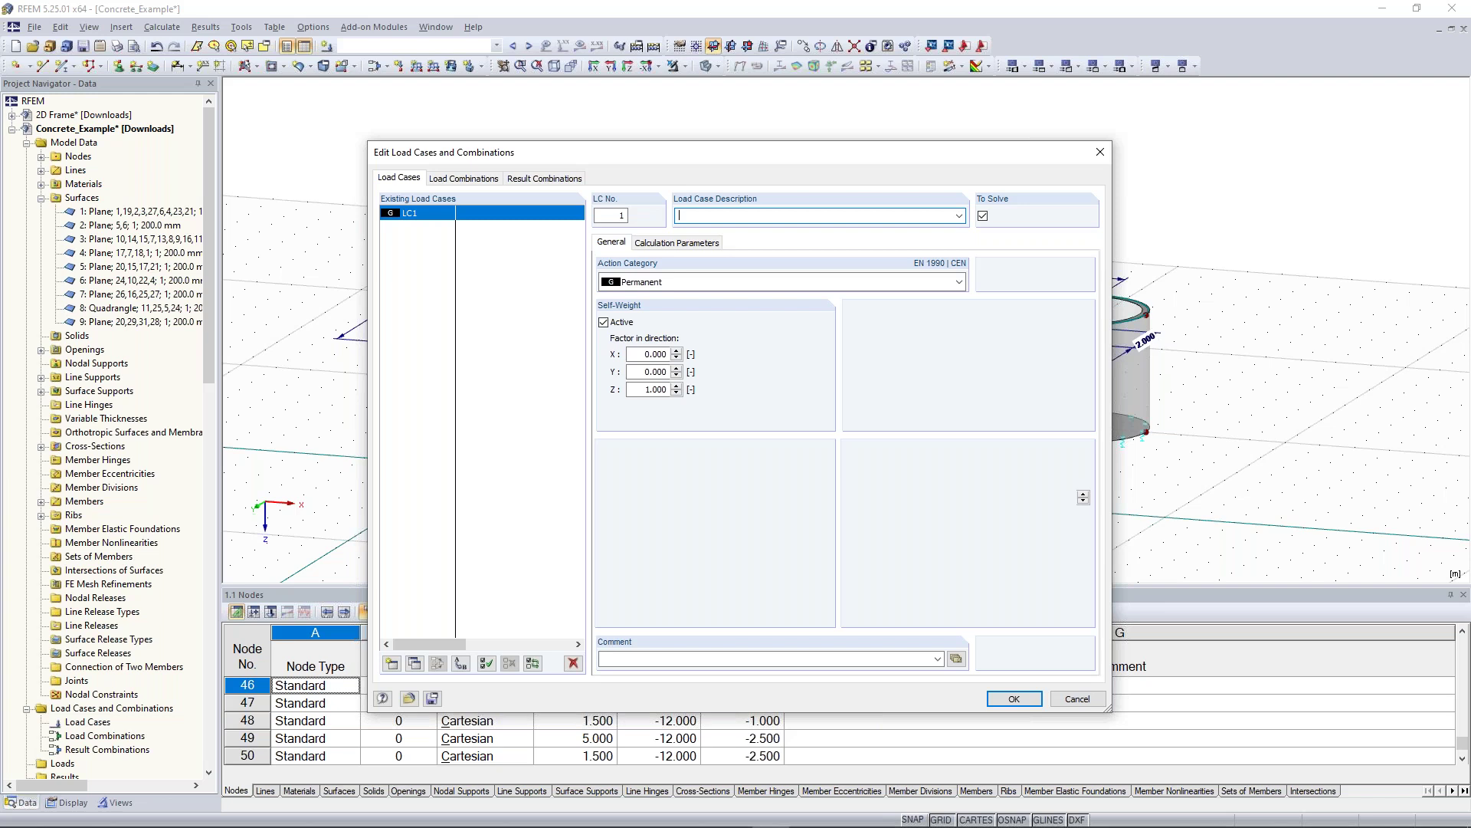
left_click(959, 216)
left_click(959, 216)
left_click(959, 216)
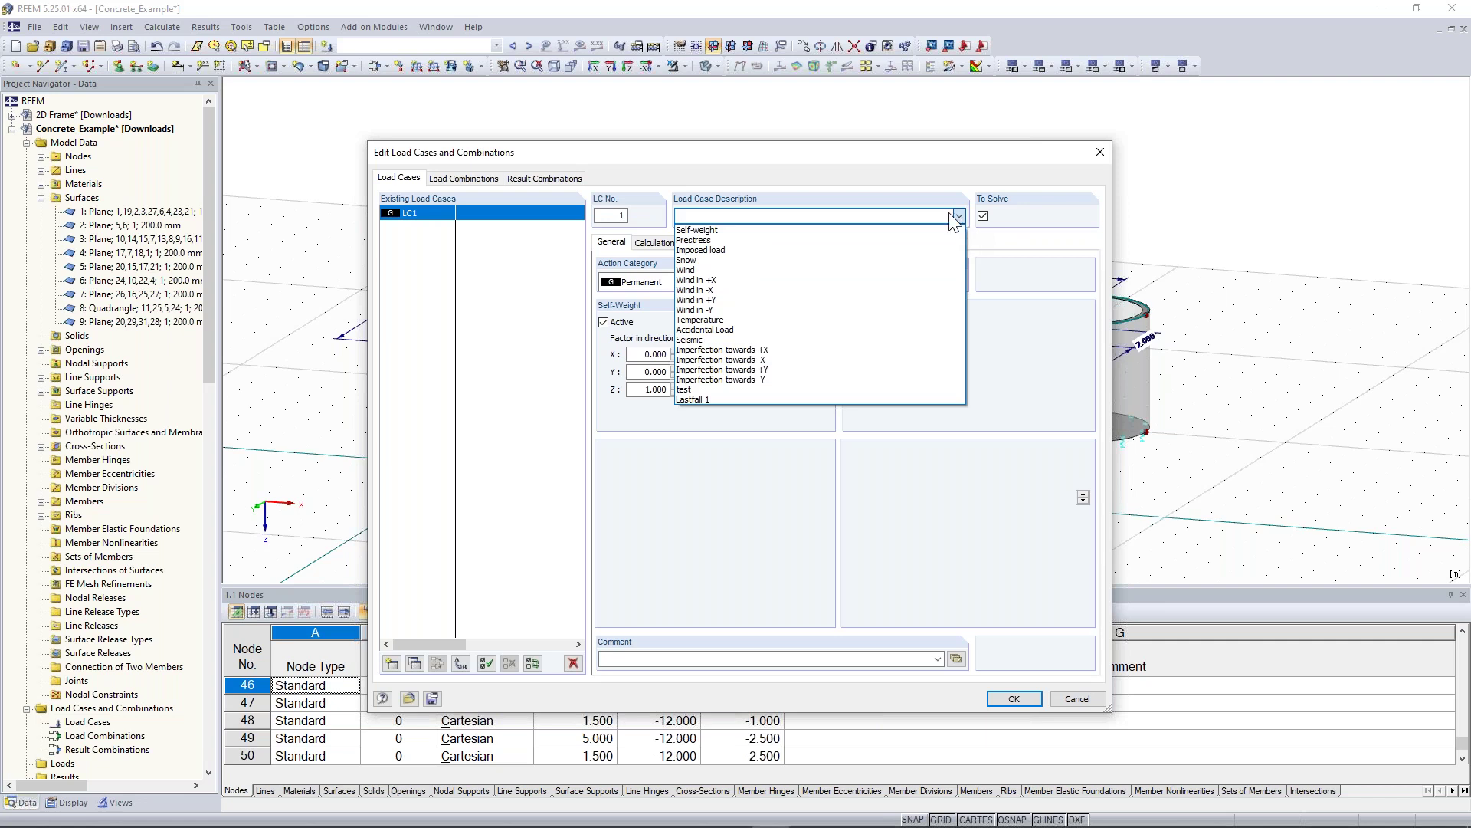
left_click(799, 230)
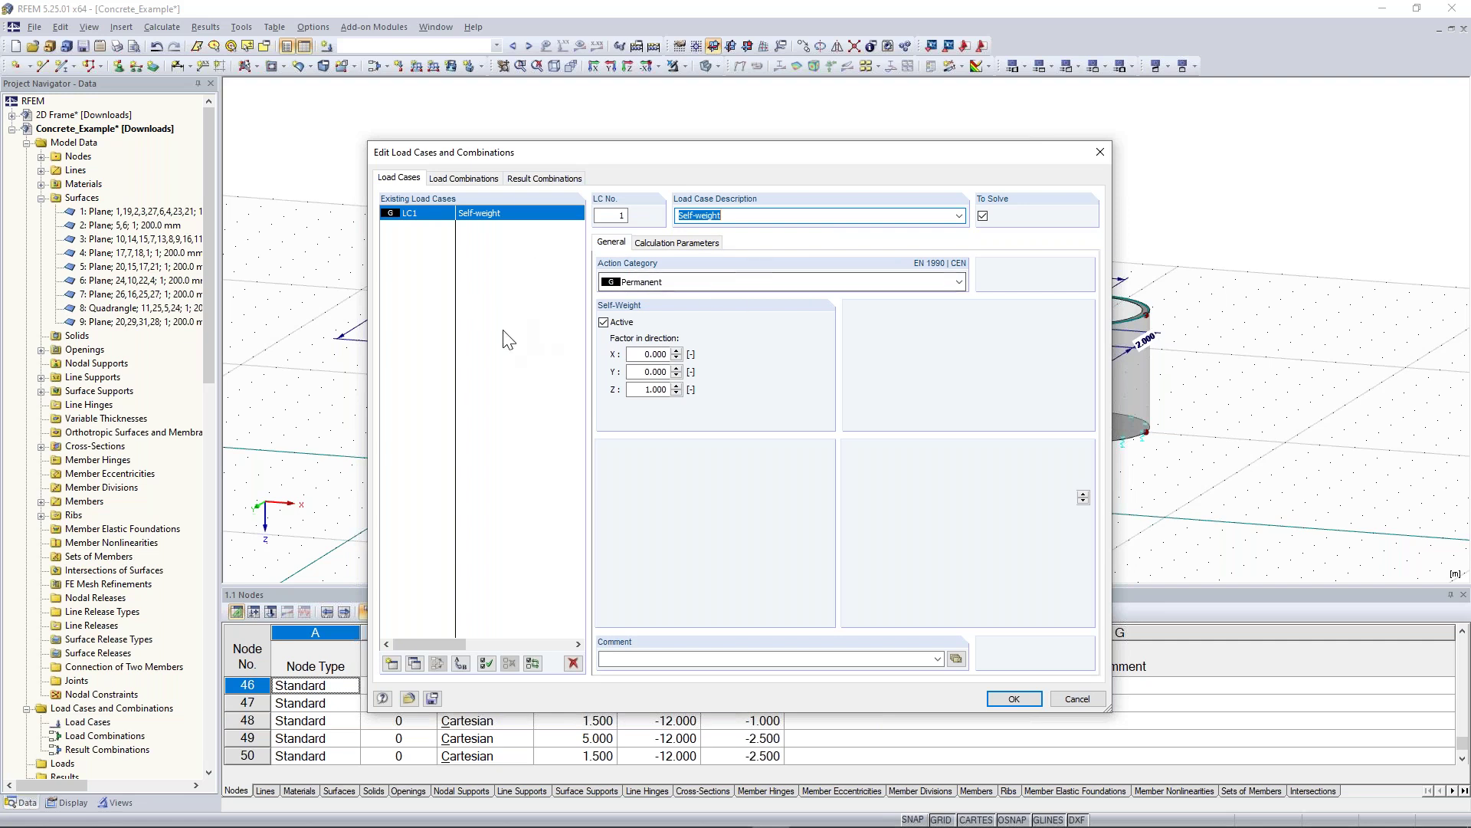
- Add load case LC2 described as Imposed load, with the action category Imposed - Category D: shopping areas
left_click(392, 665)
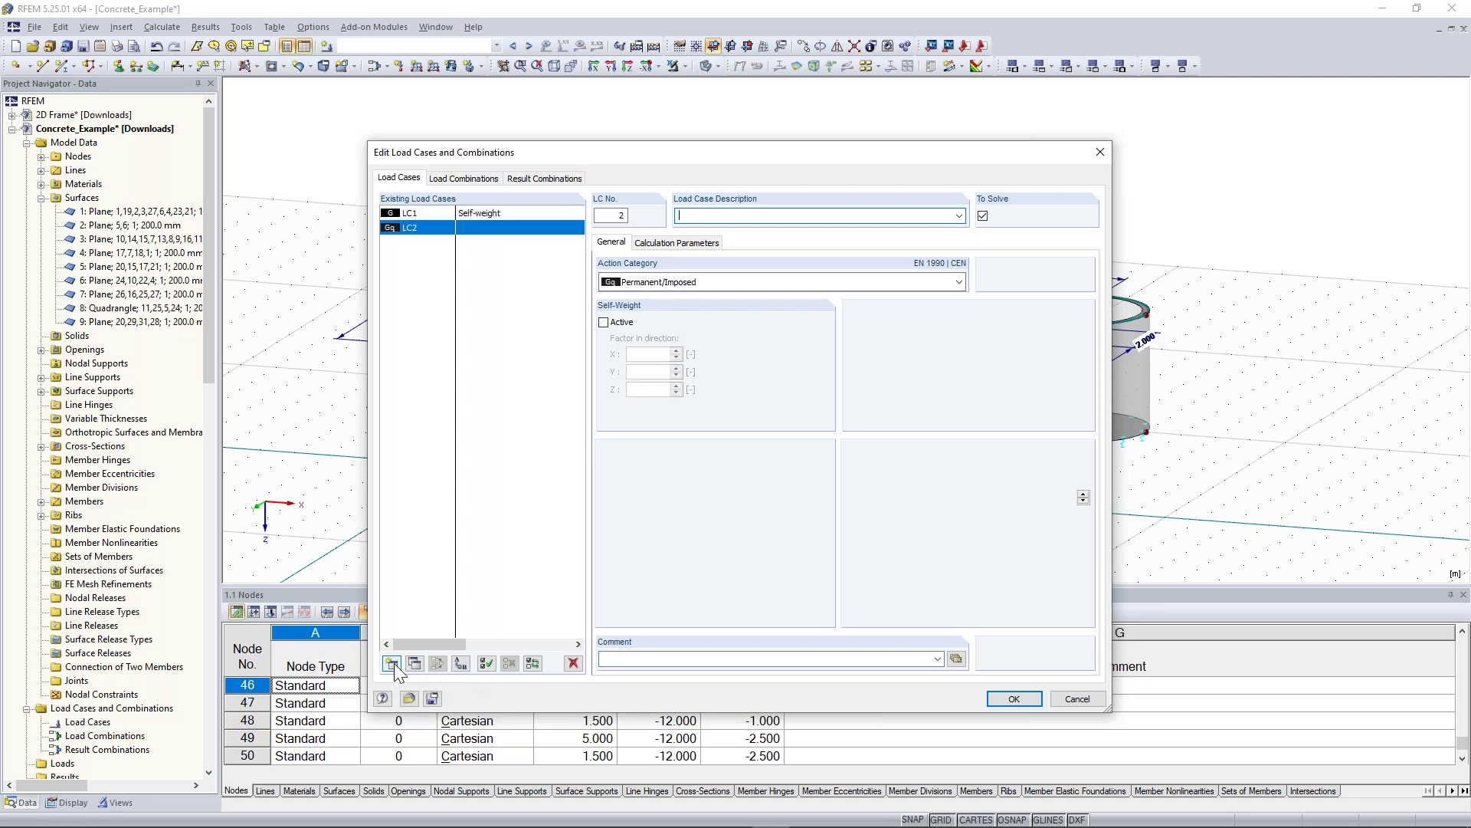
left_click(958, 216)
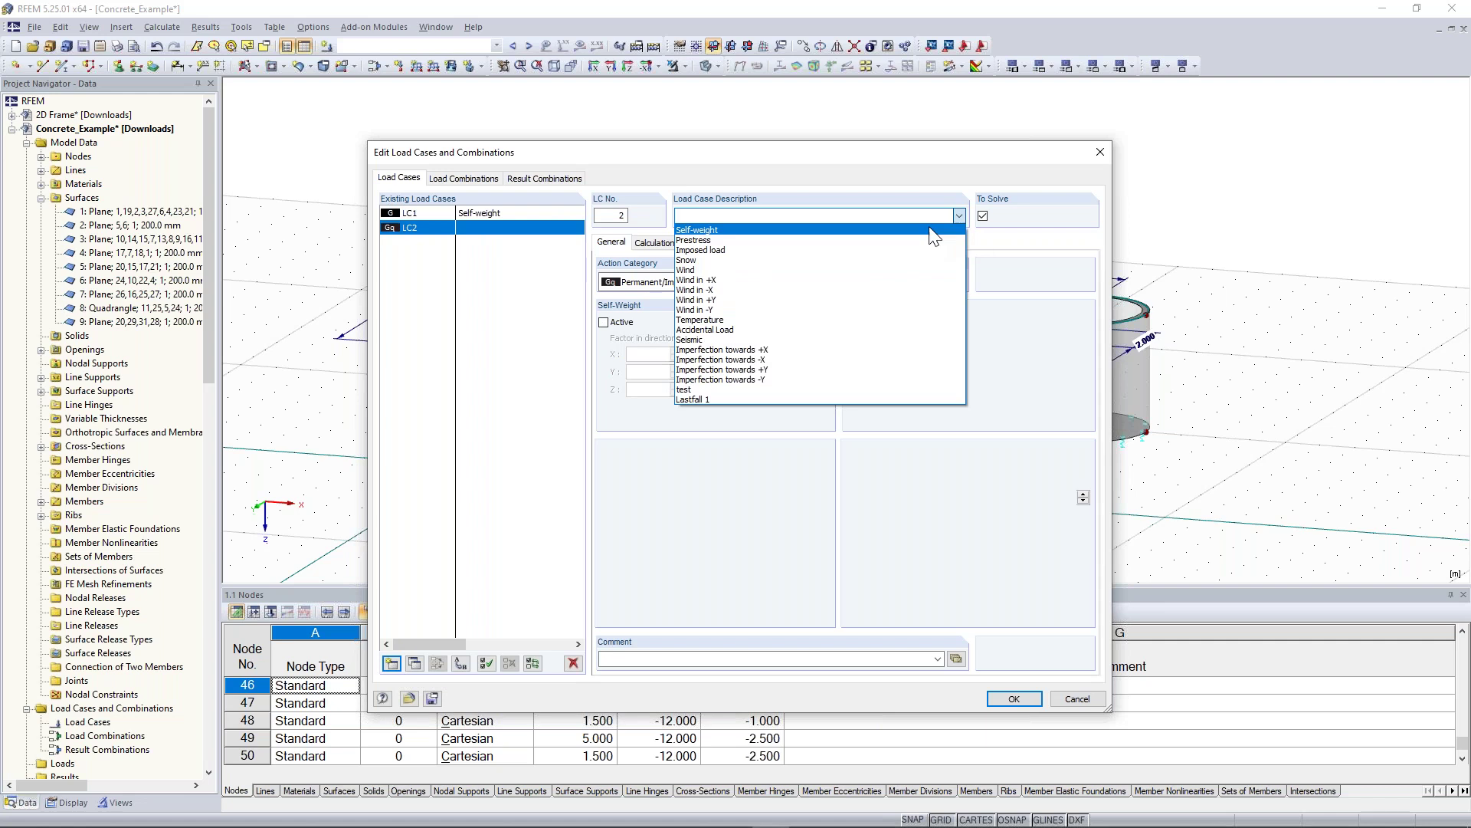
left_click(867, 260)
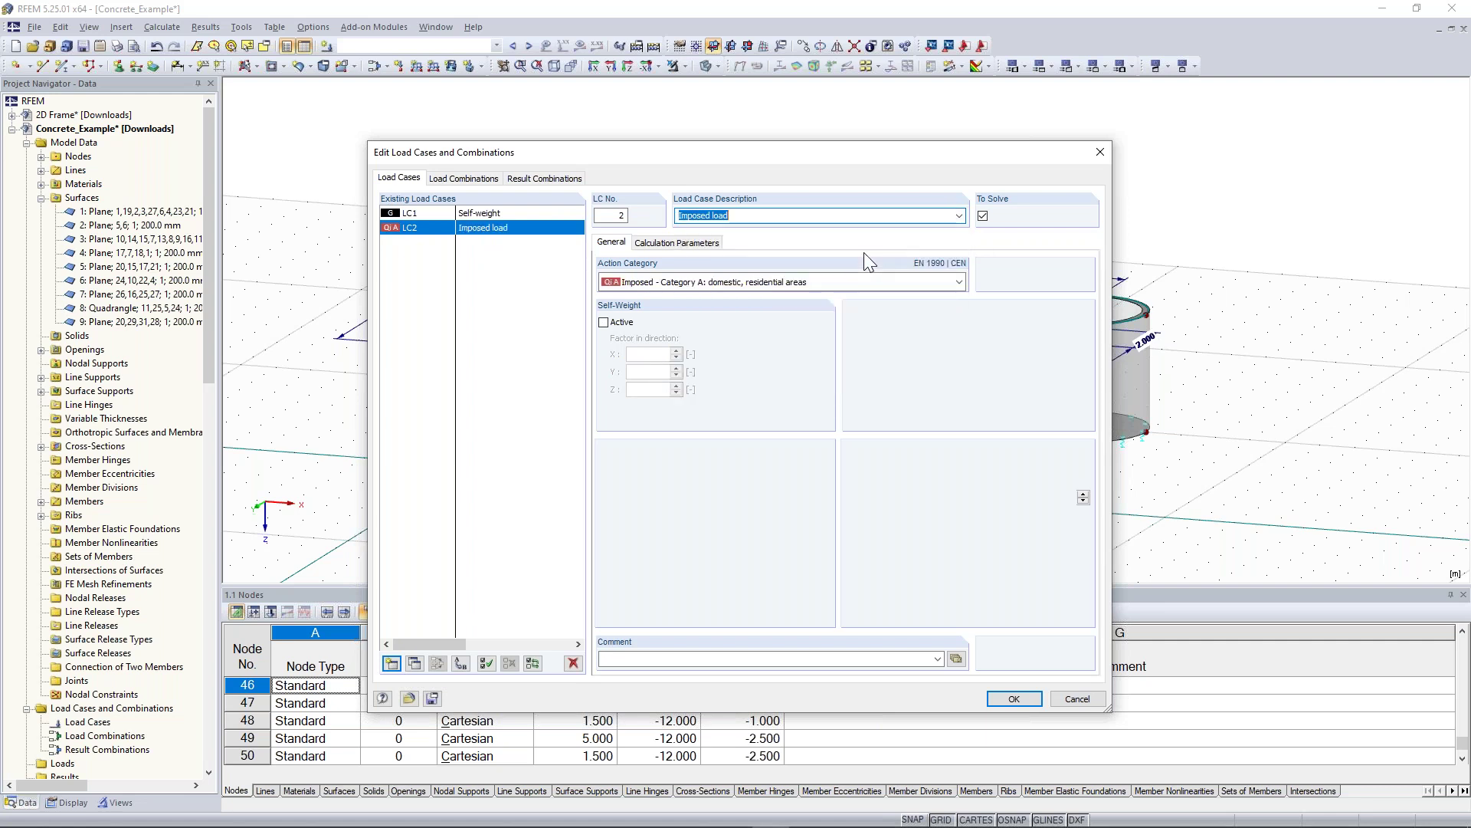
left_click(959, 282)
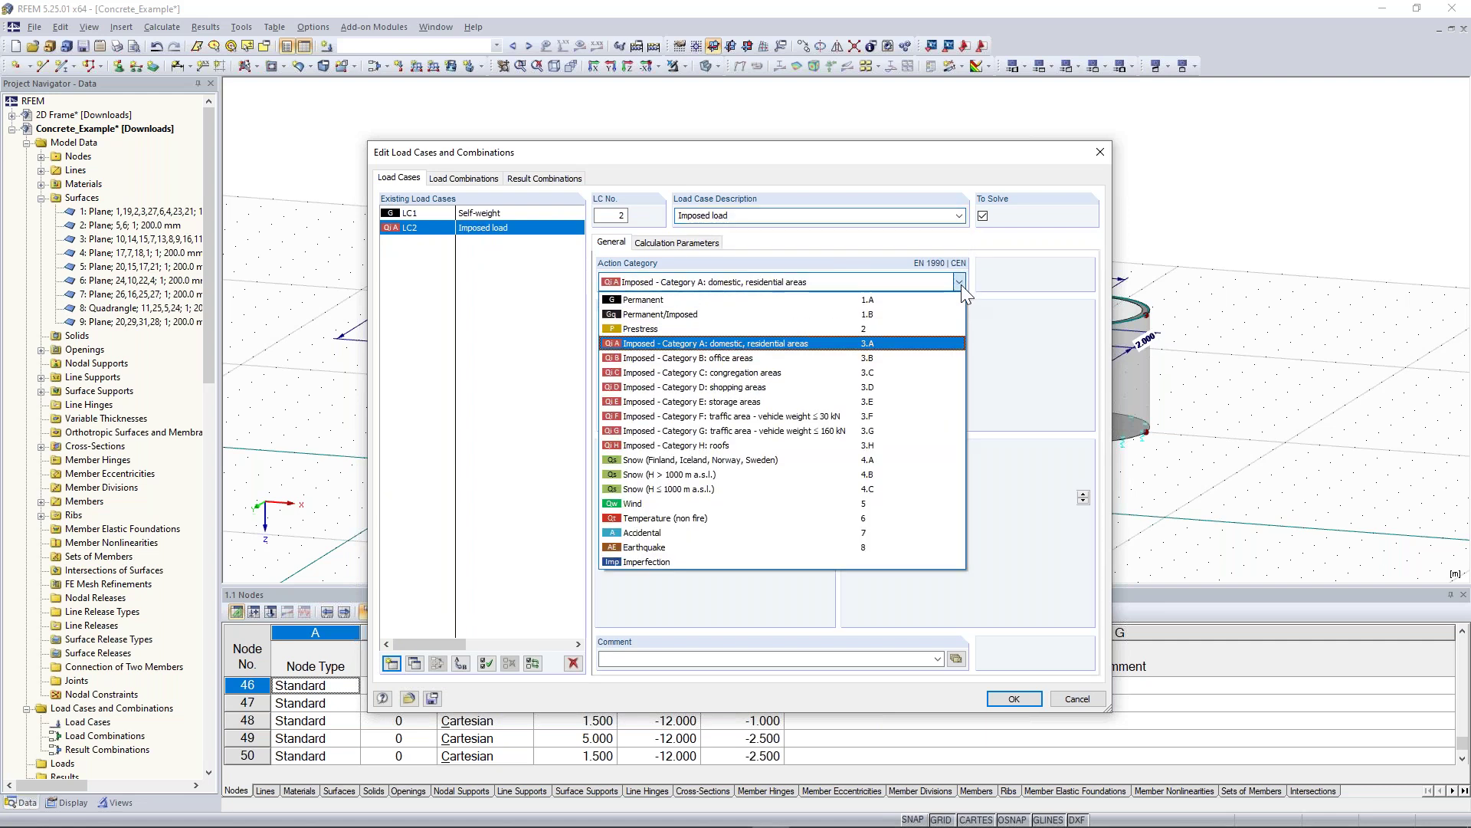
left_click(898, 387)
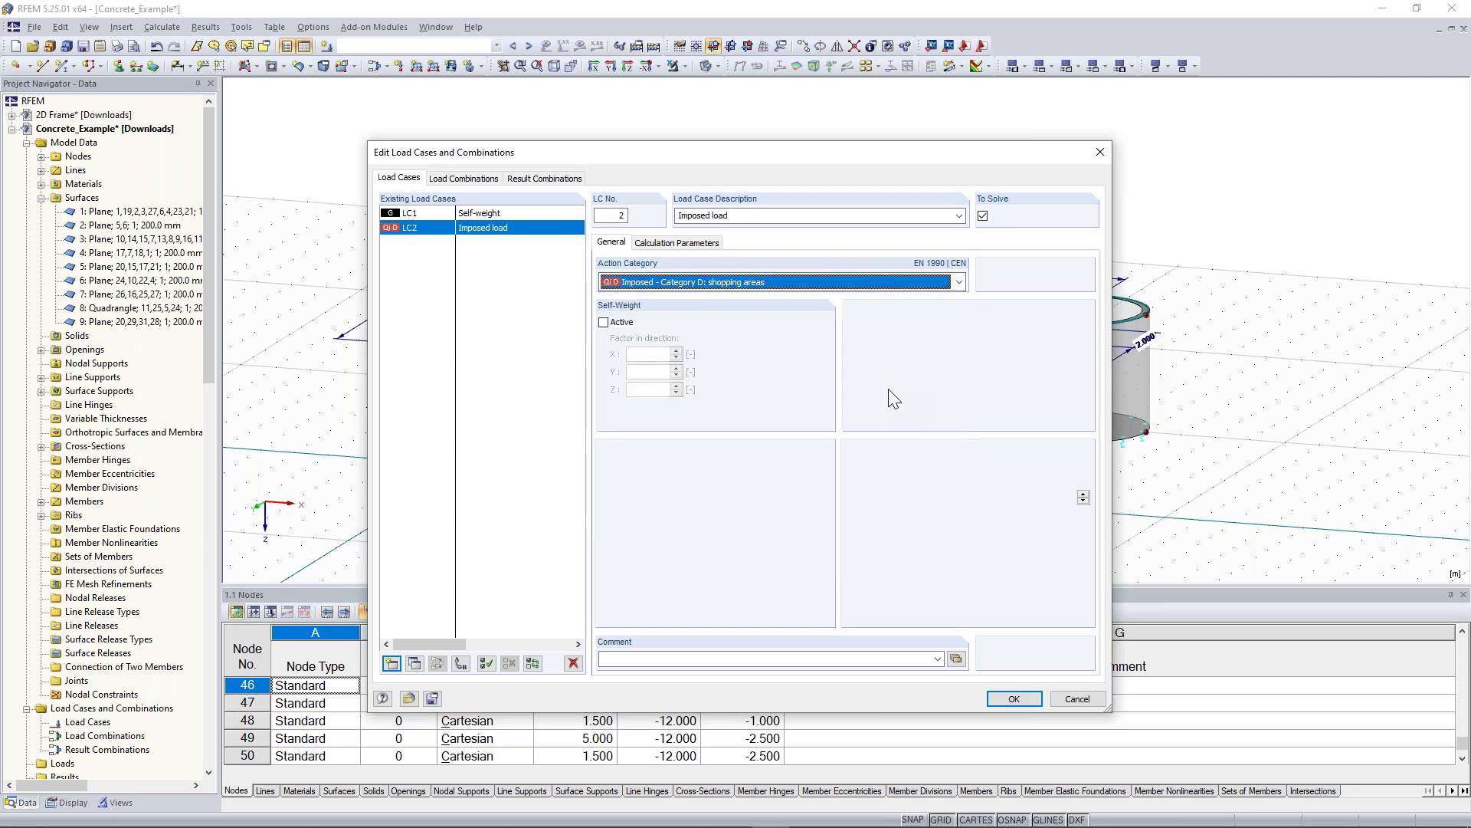
- Add load case LC3 as Wind in +X and copy it to LC4 with the description Wind in +Y
left_click(393, 663)
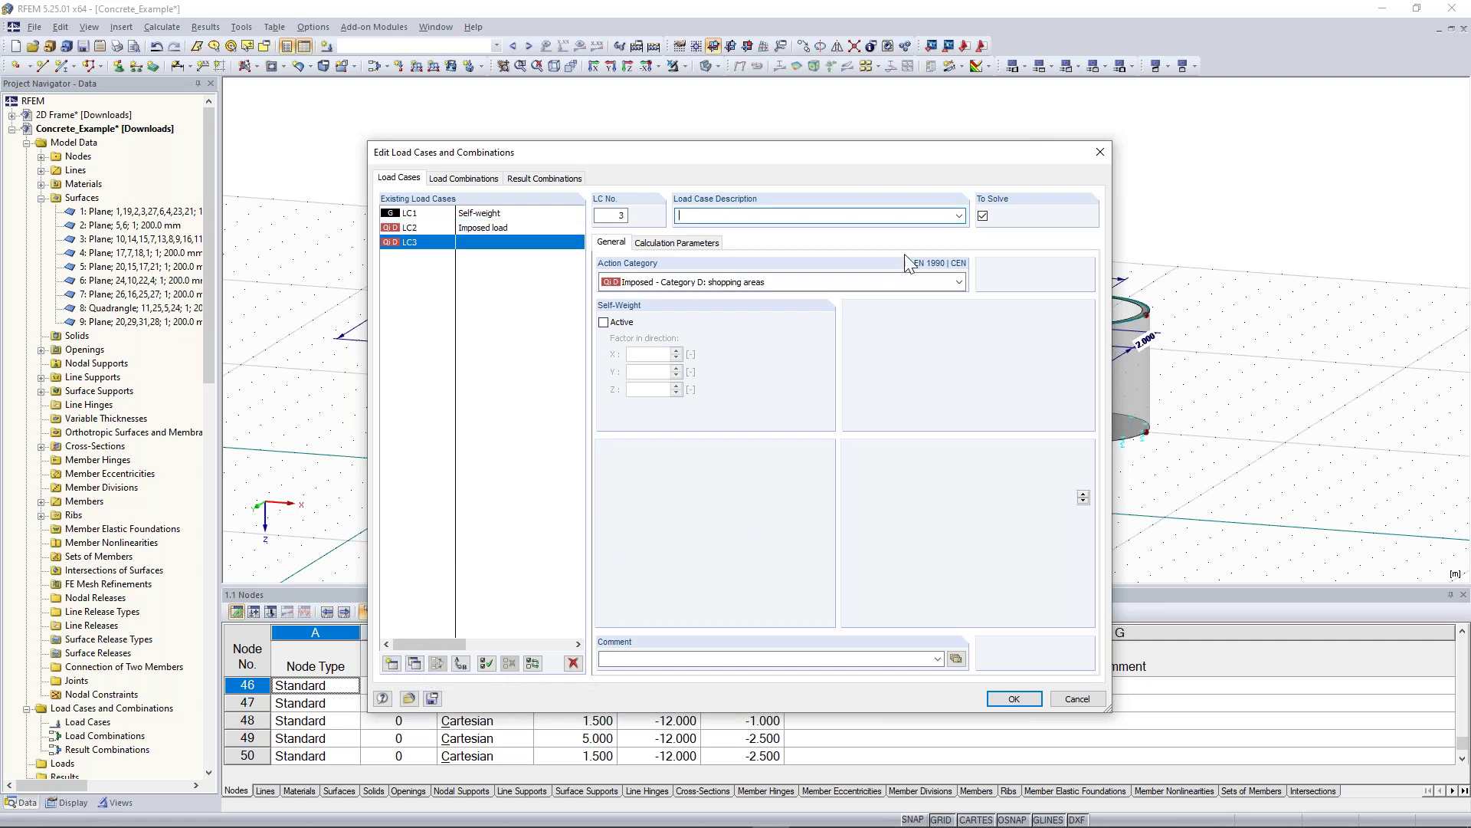
left_click(959, 216)
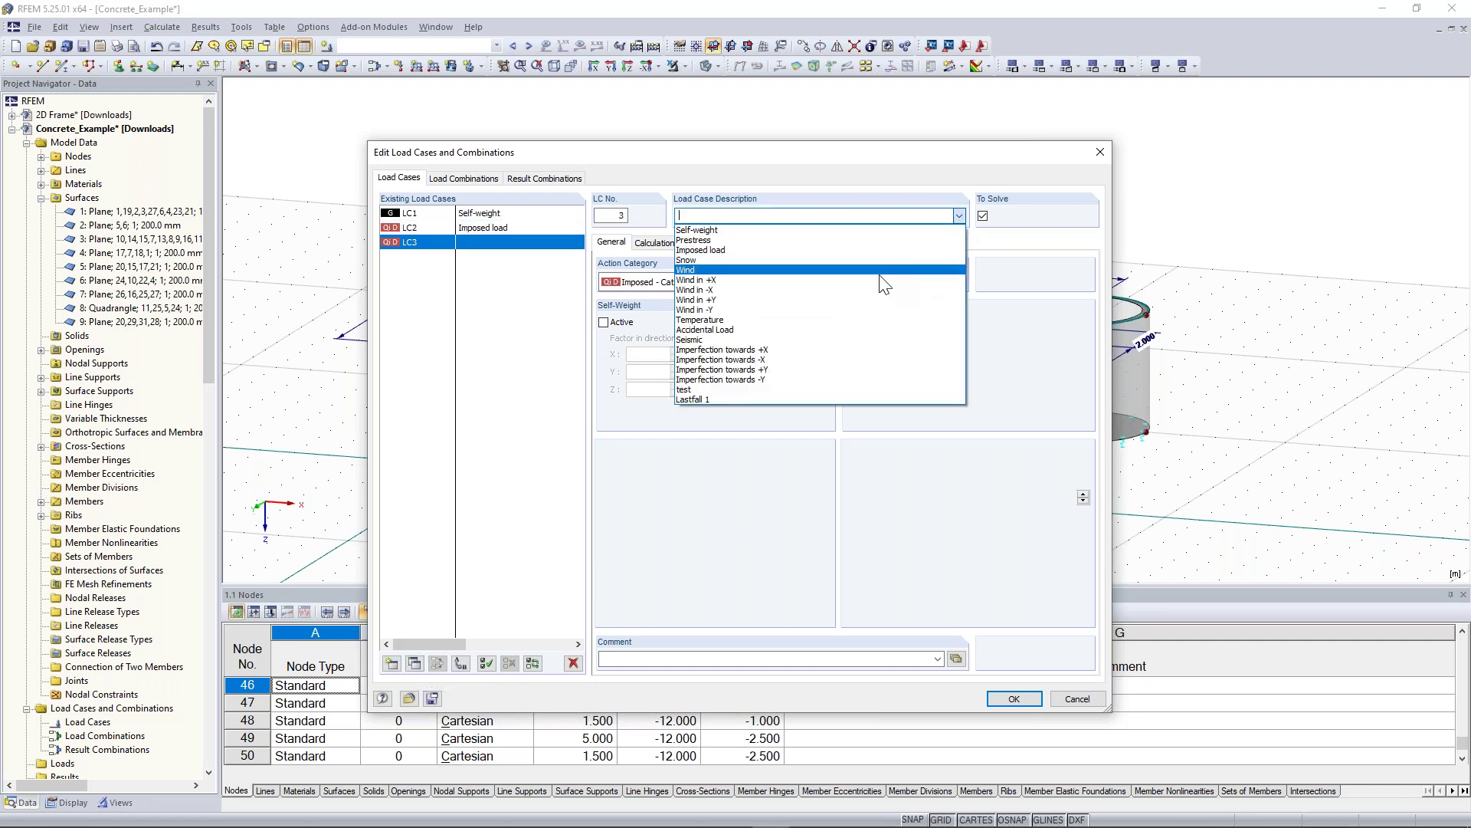
left_click(879, 289)
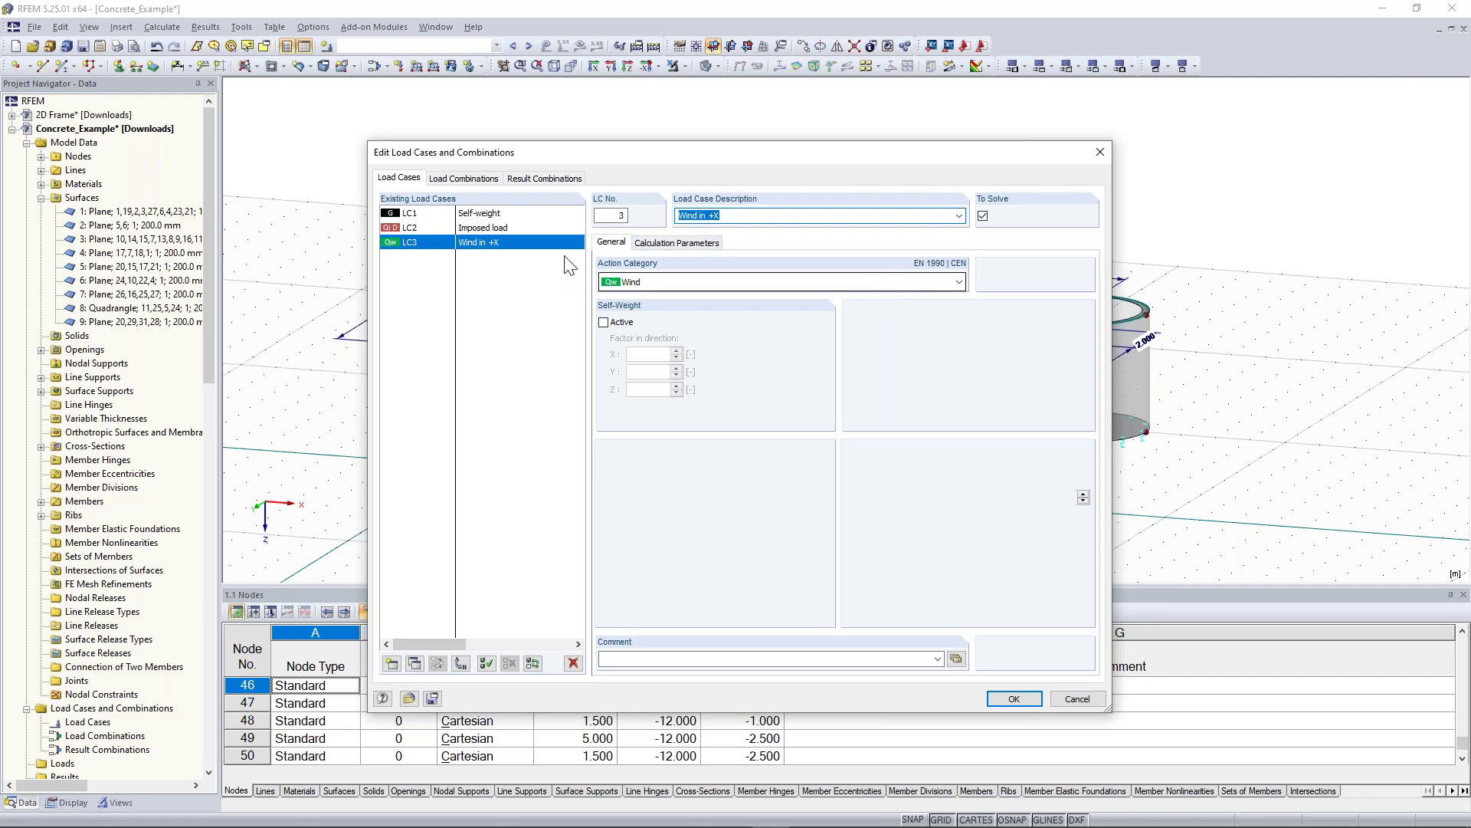
left_click(414, 663)
left_click_drag(717, 216, 730, 216)
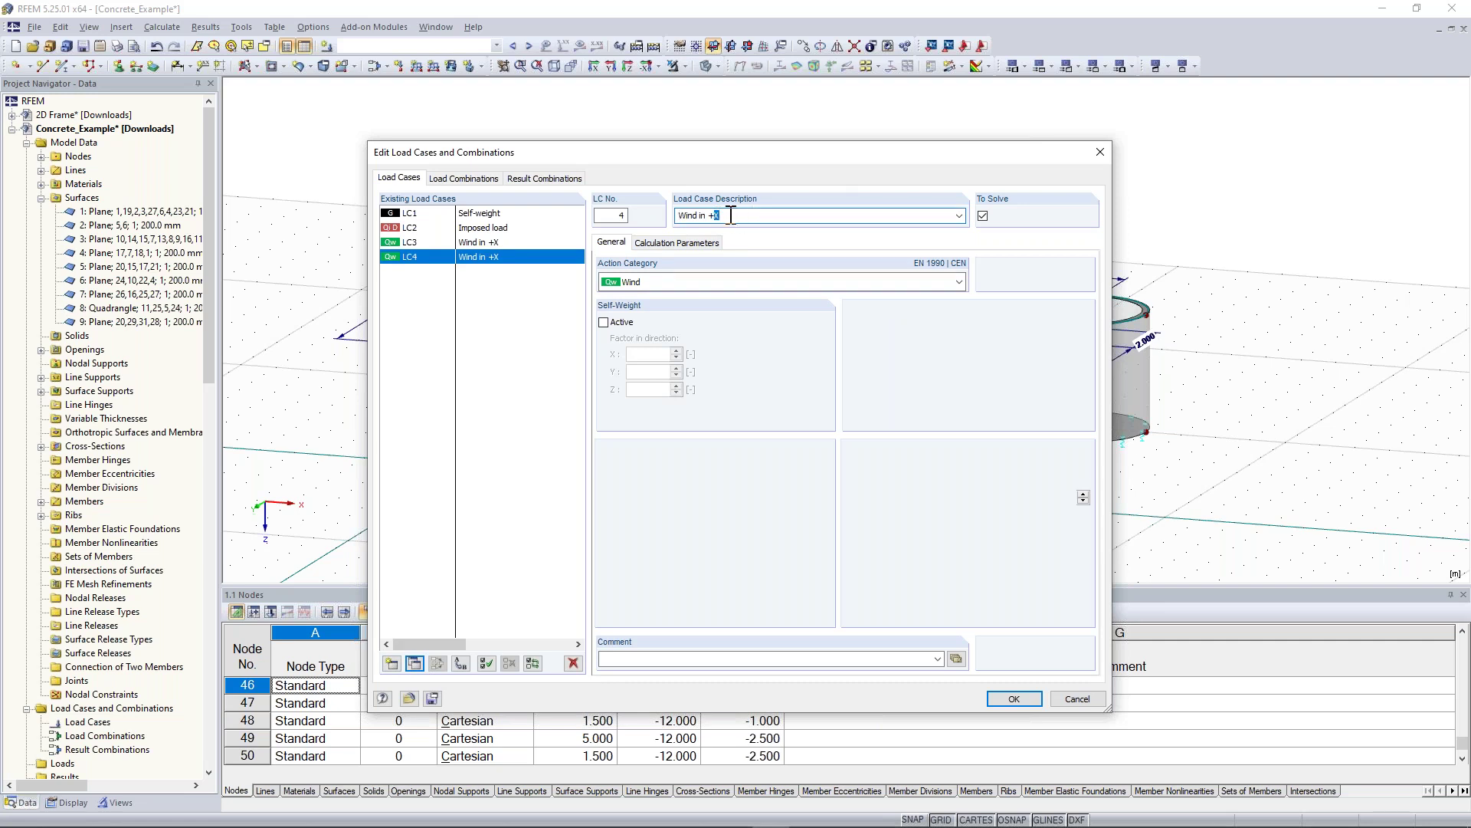
type("Y")
- Add LC5 as Imperfection towards +X, copy it to LC6 as Imperfection towards +Y, and accept the load cases
left_click(392, 662)
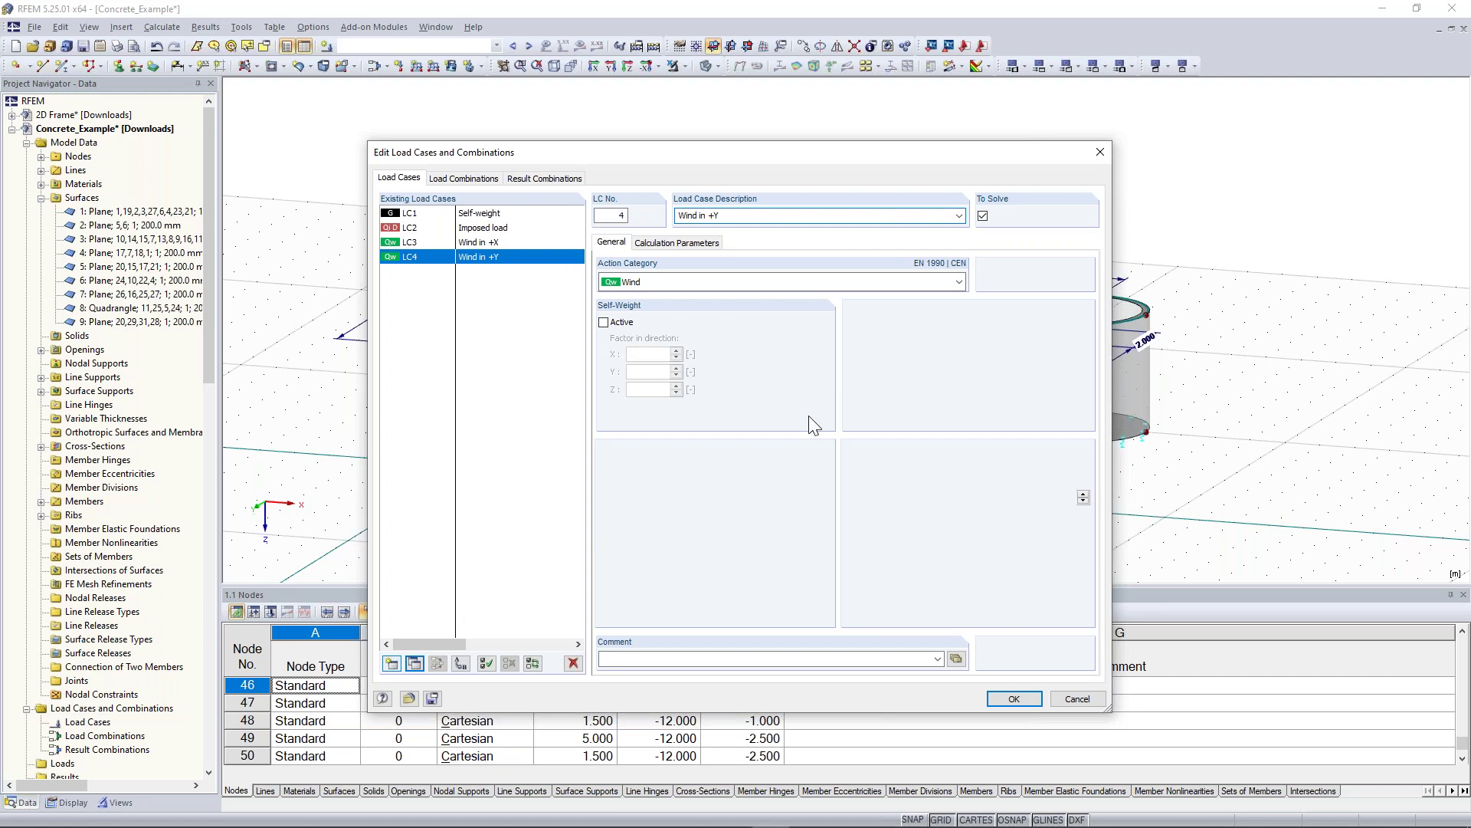
left_click(959, 216)
left_click(843, 350)
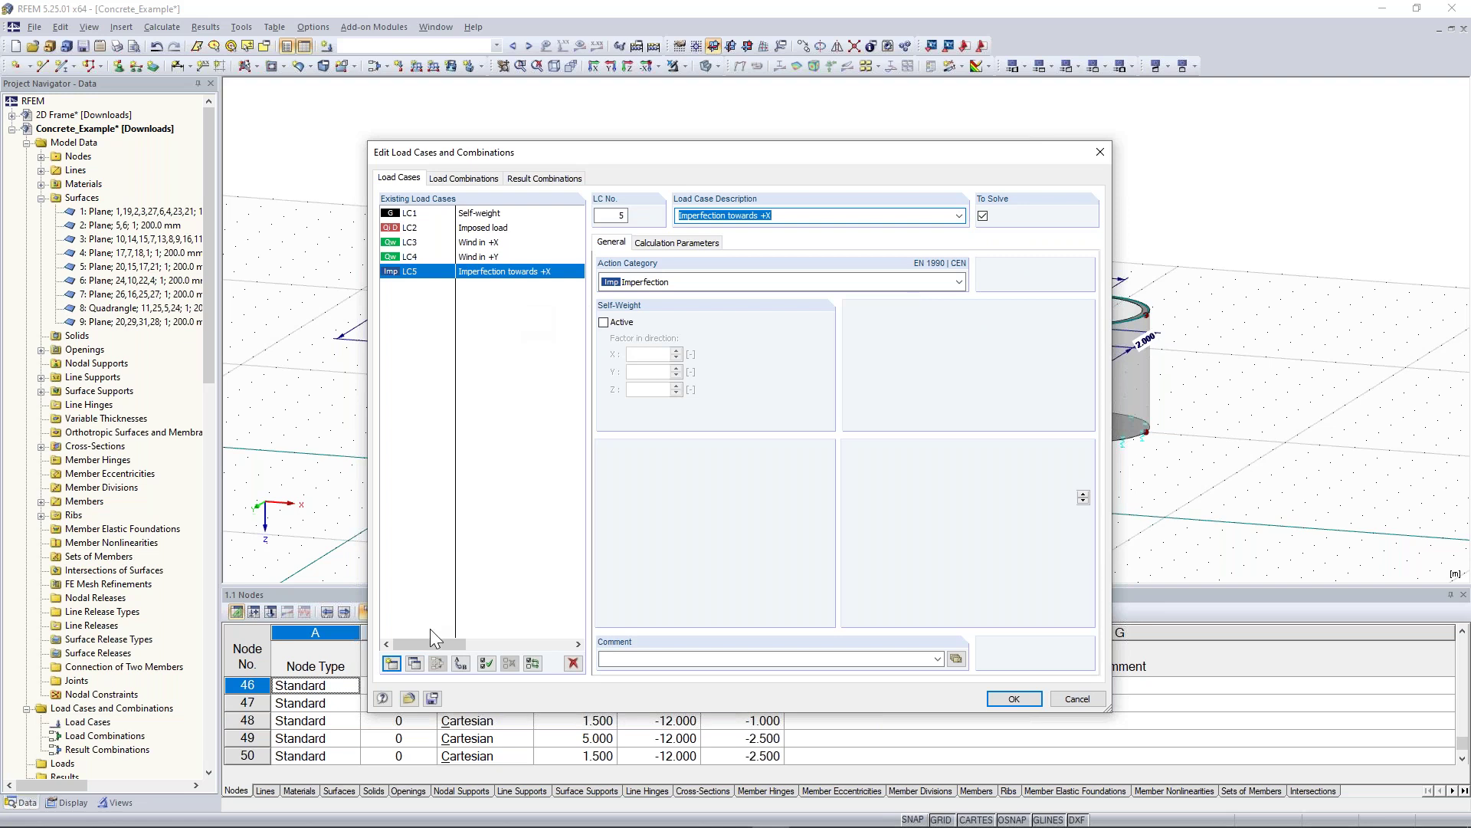
left_click(414, 662)
left_click_drag(768, 215, 792, 215)
type("Y")
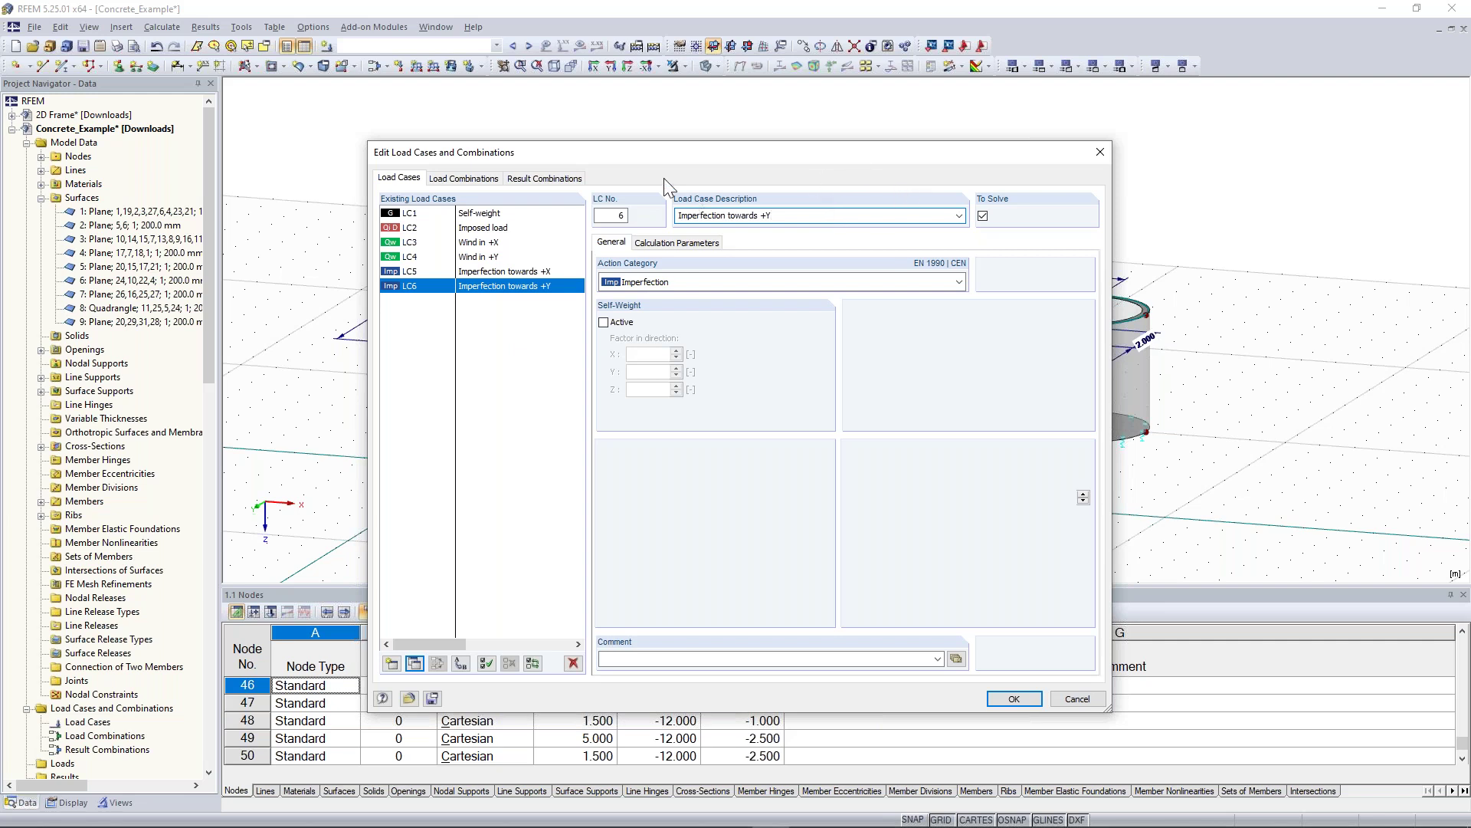
left_click(493, 180)
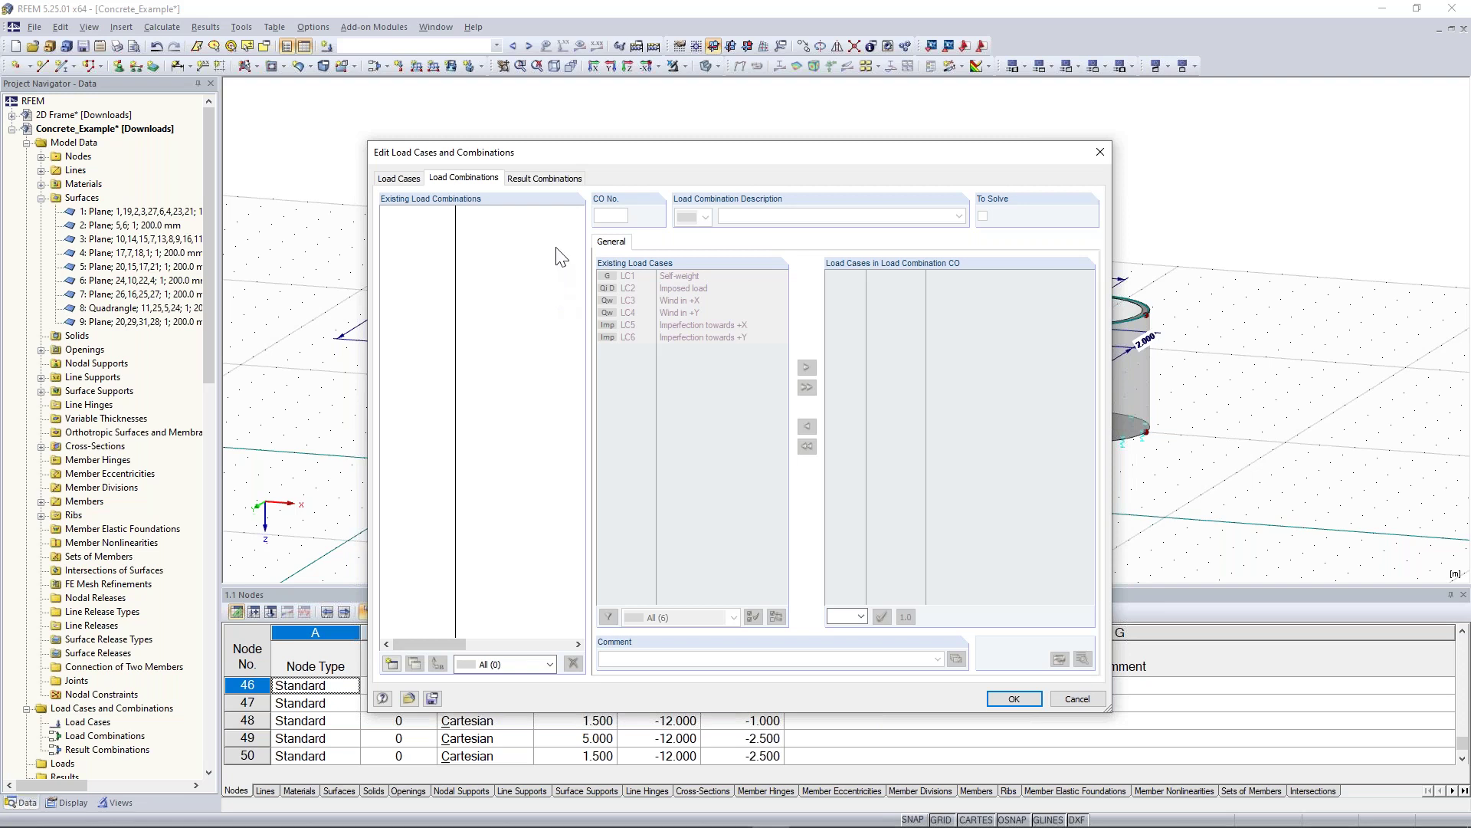
left_click(414, 178)
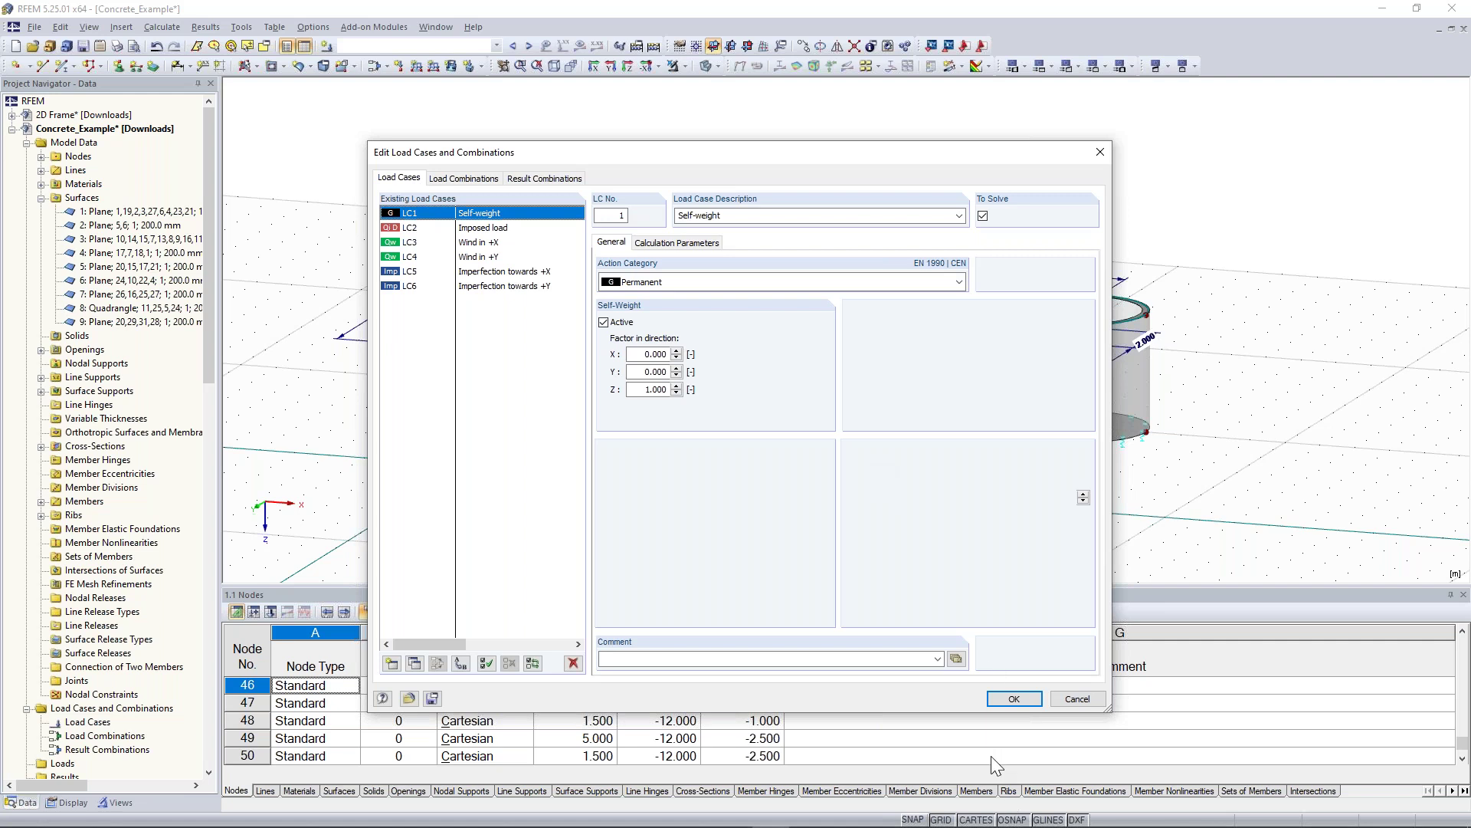
left_click(1033, 698)
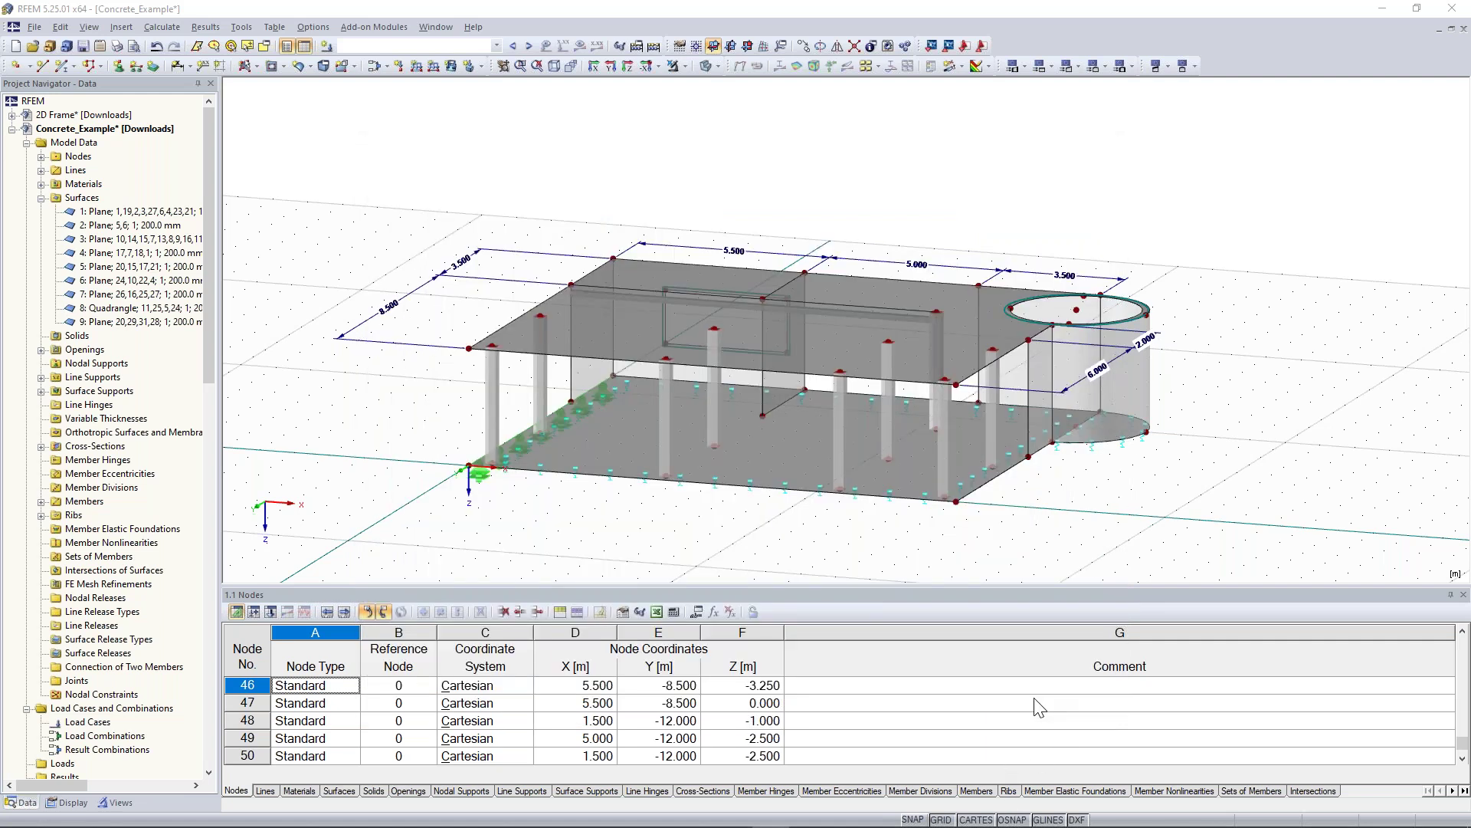
- Enable automatic creation of load combinations according to EN 1990 in the Concrete_Example model's general data
right_click(98, 139)
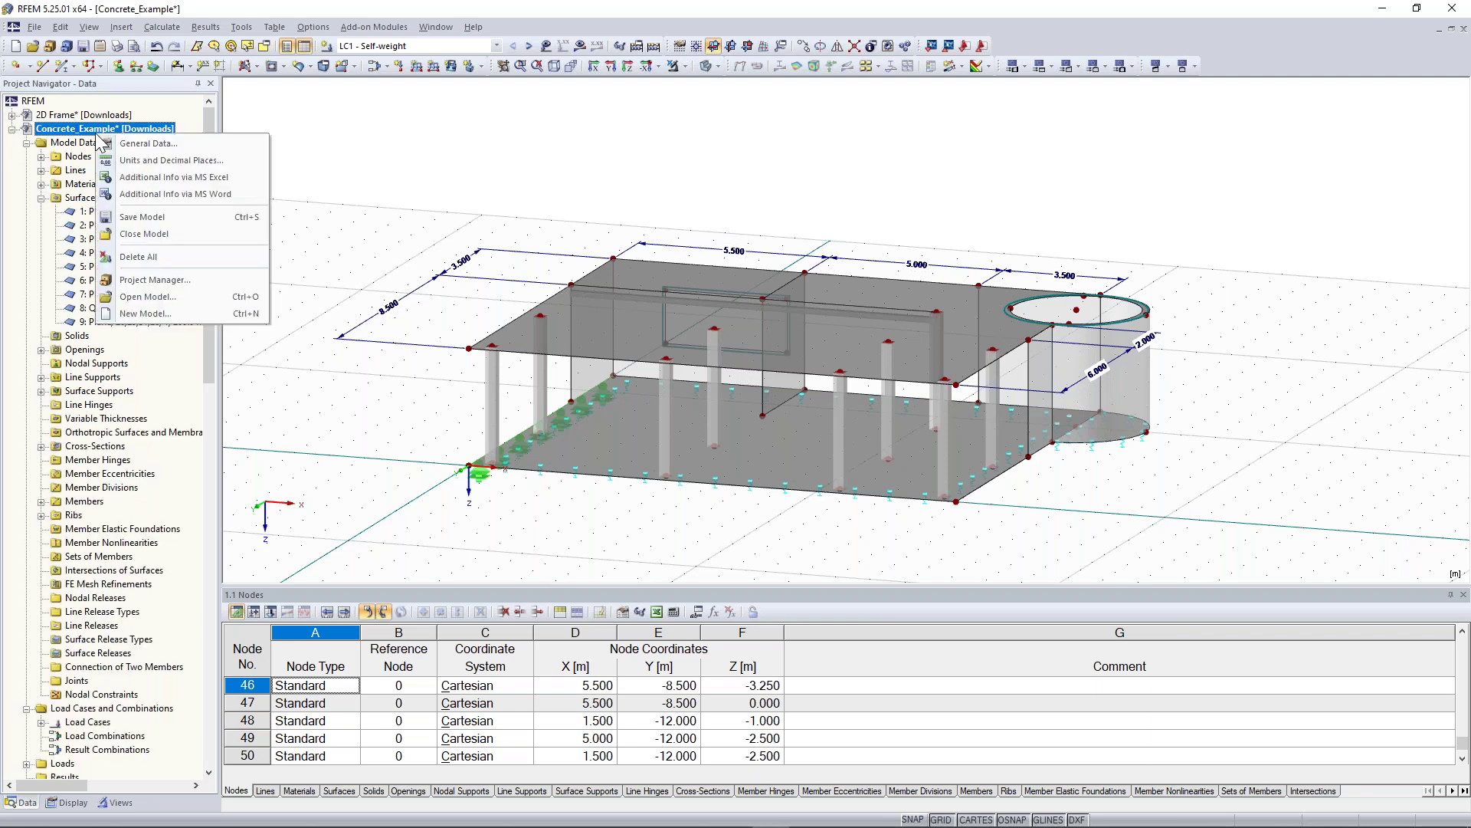
left_click(167, 146)
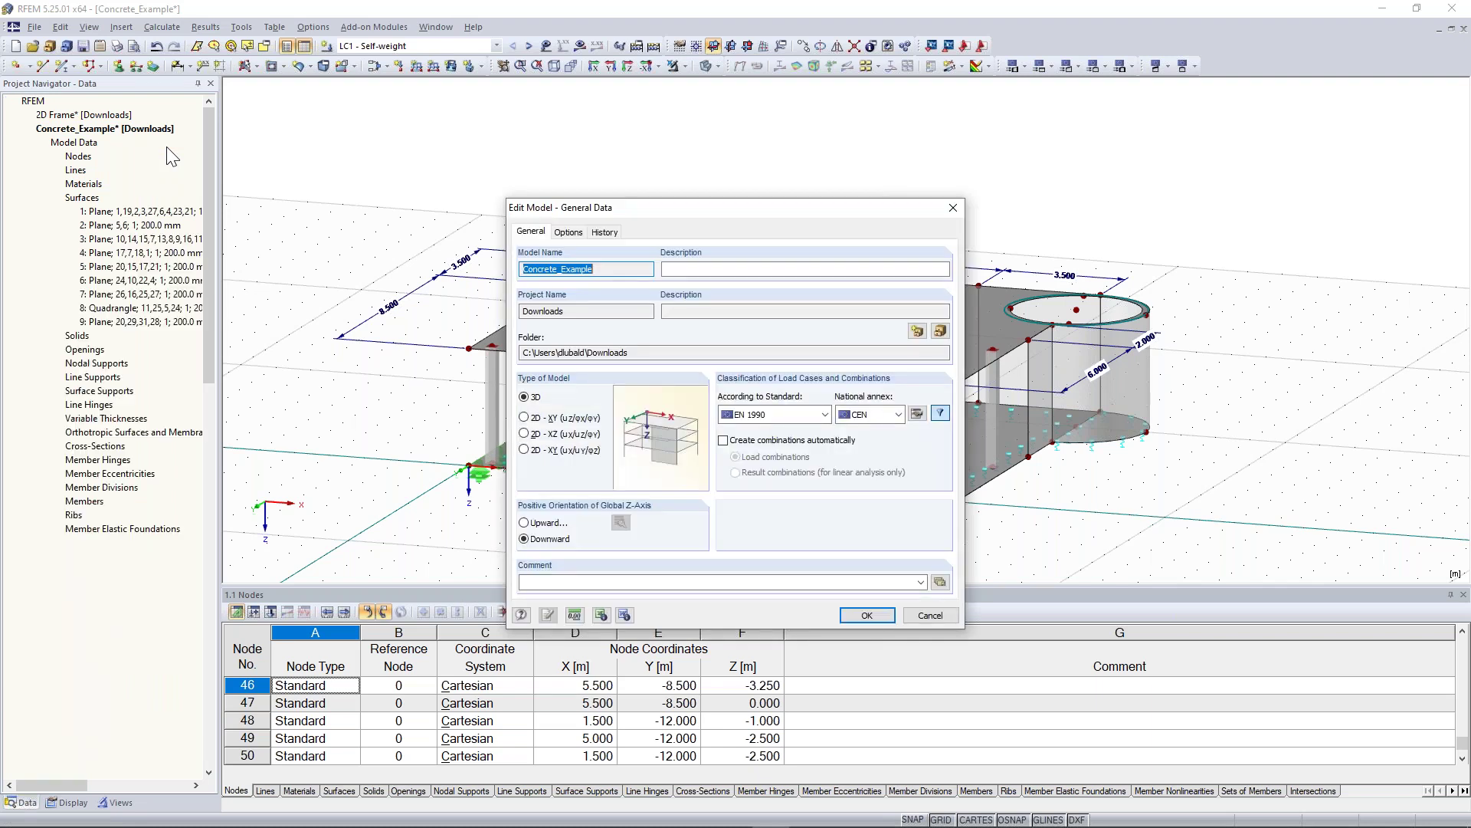
left_click(722, 441)
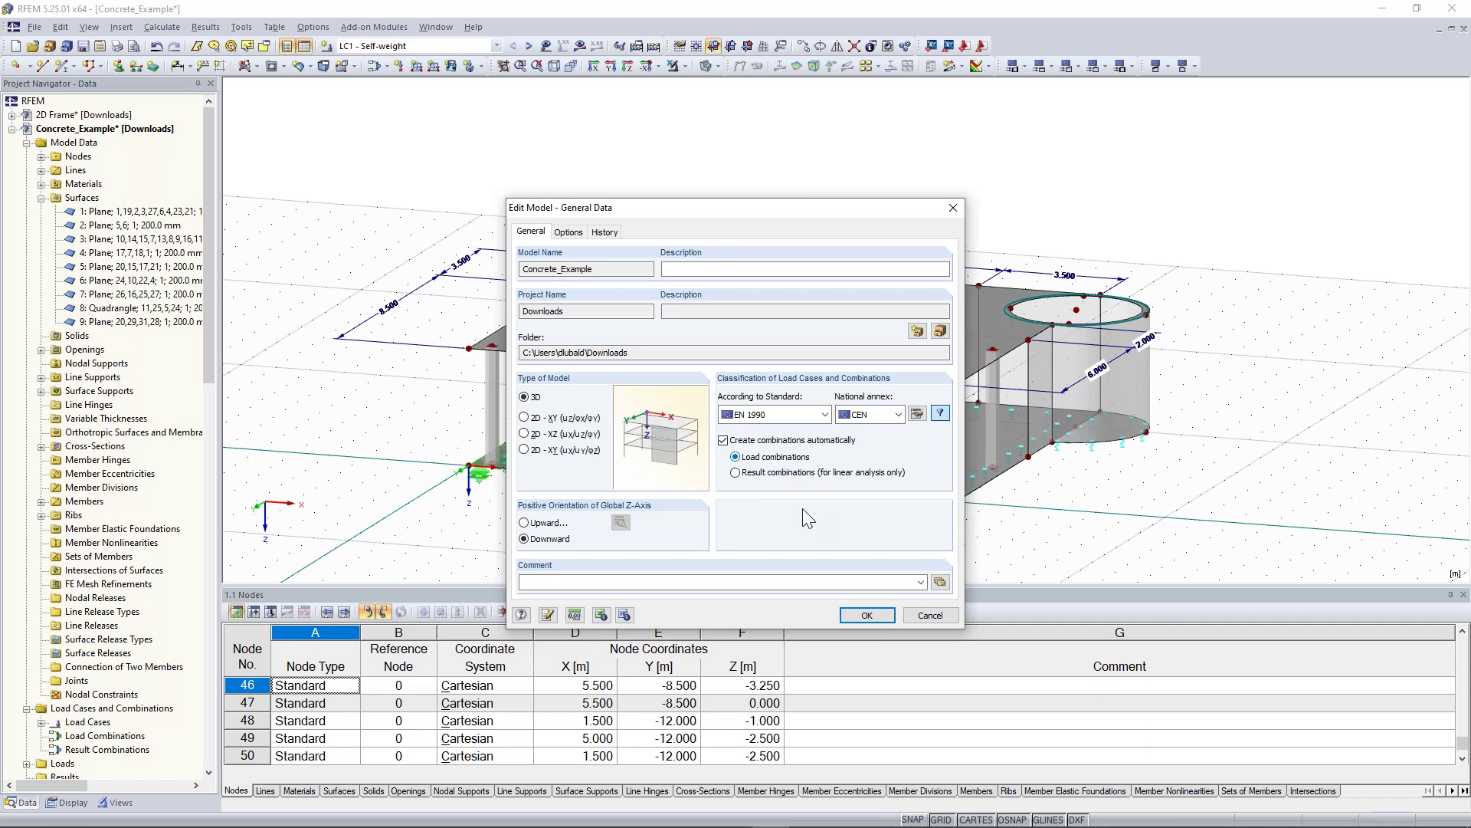
left_click(867, 615)
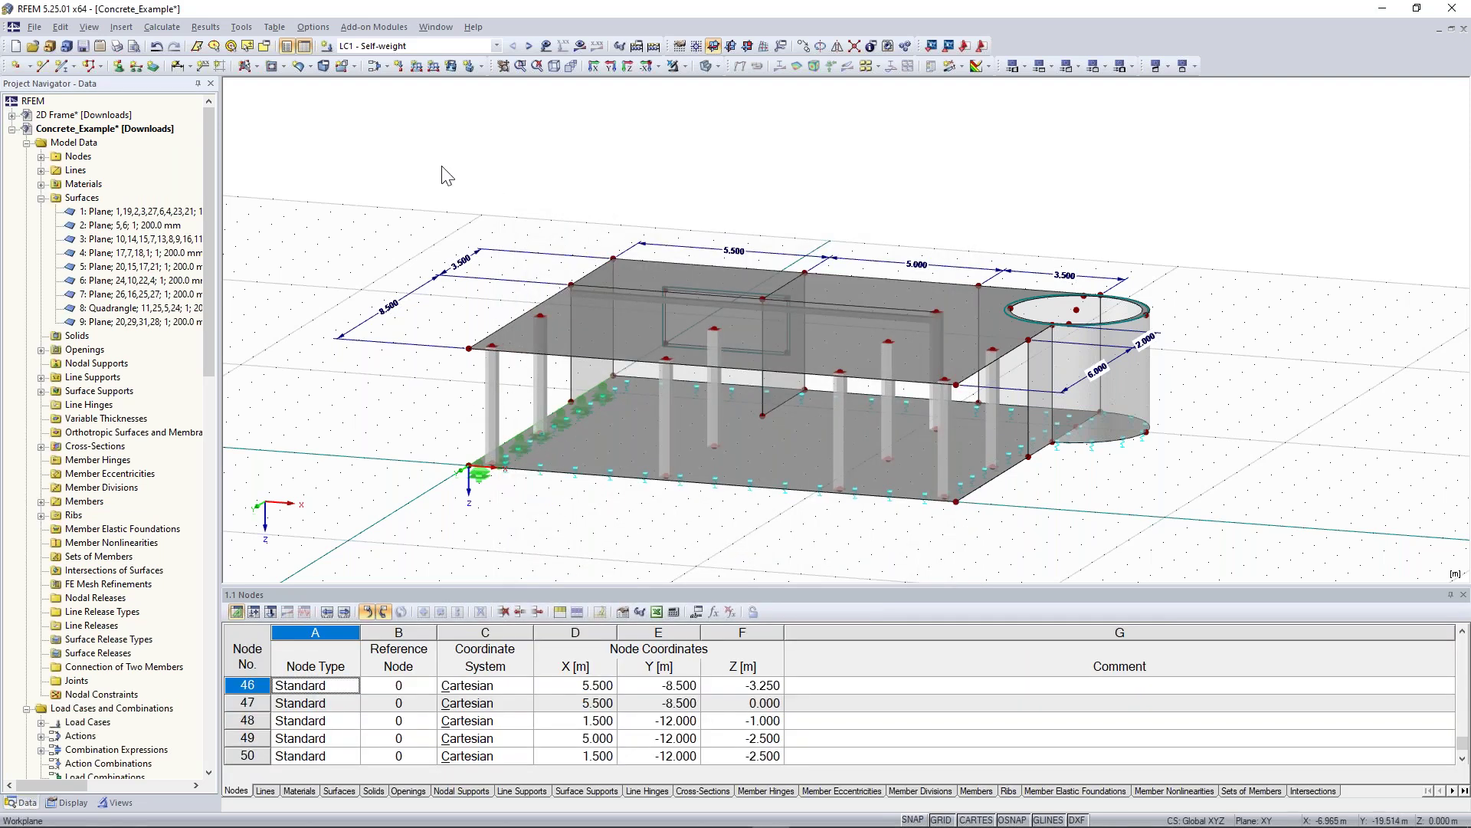
- Open the load cases and combinations and examine the Permanent, Imposed and Wind actions, their assigned load cases and how they act
left_click(387, 68)
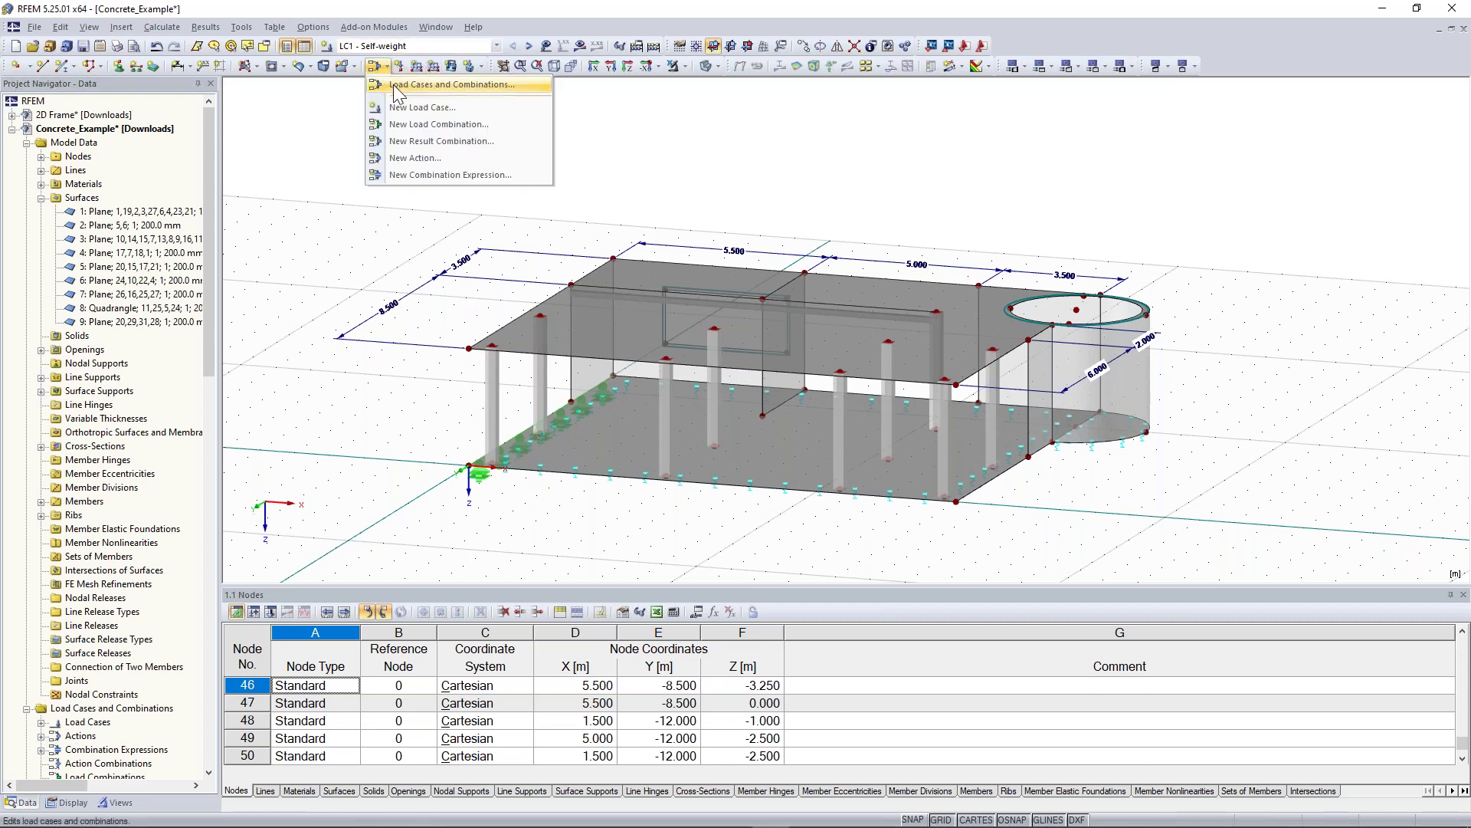
left_click(408, 89)
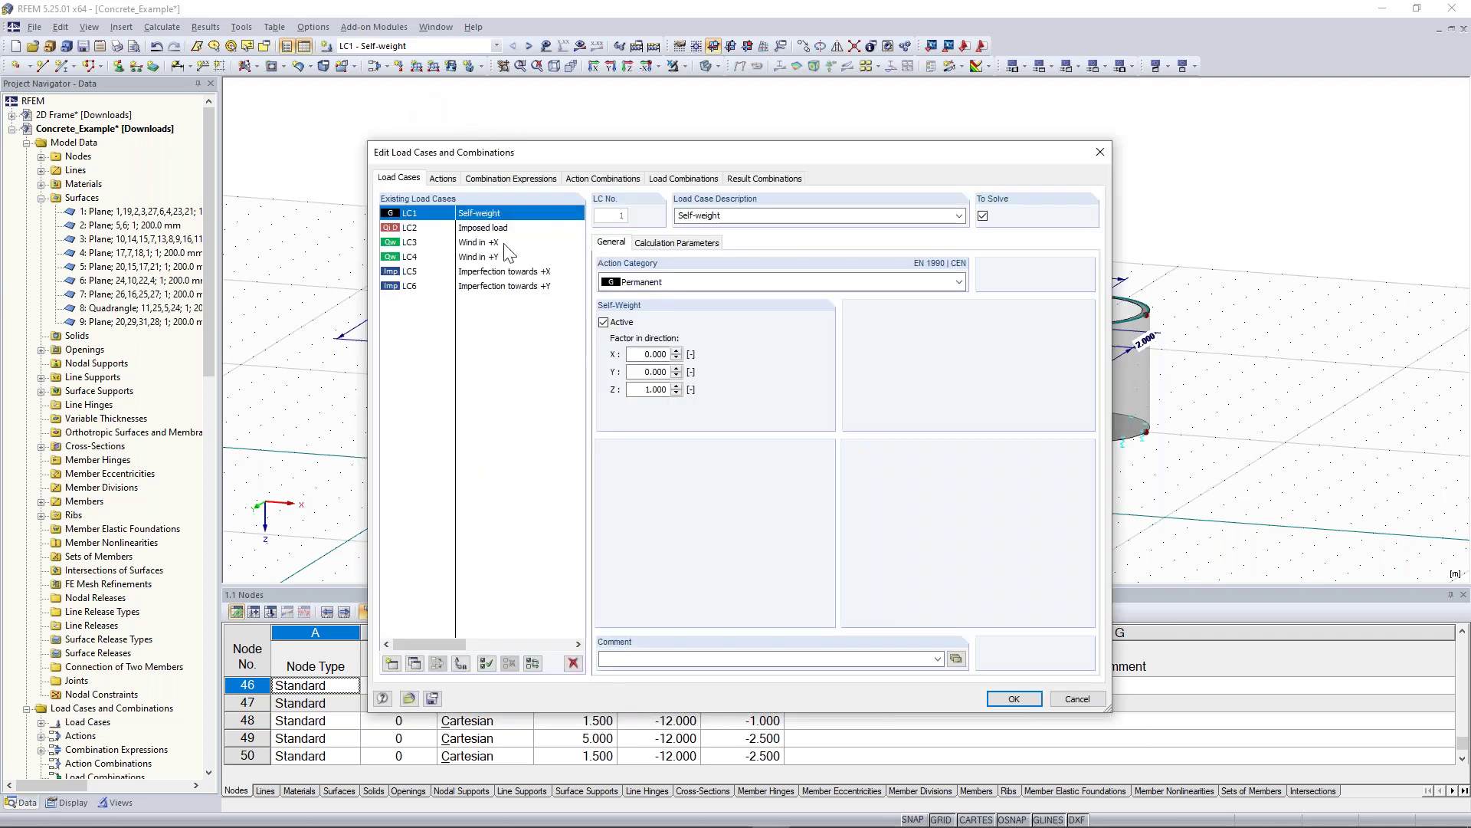
left_click_drag(587, 152, 584, 120)
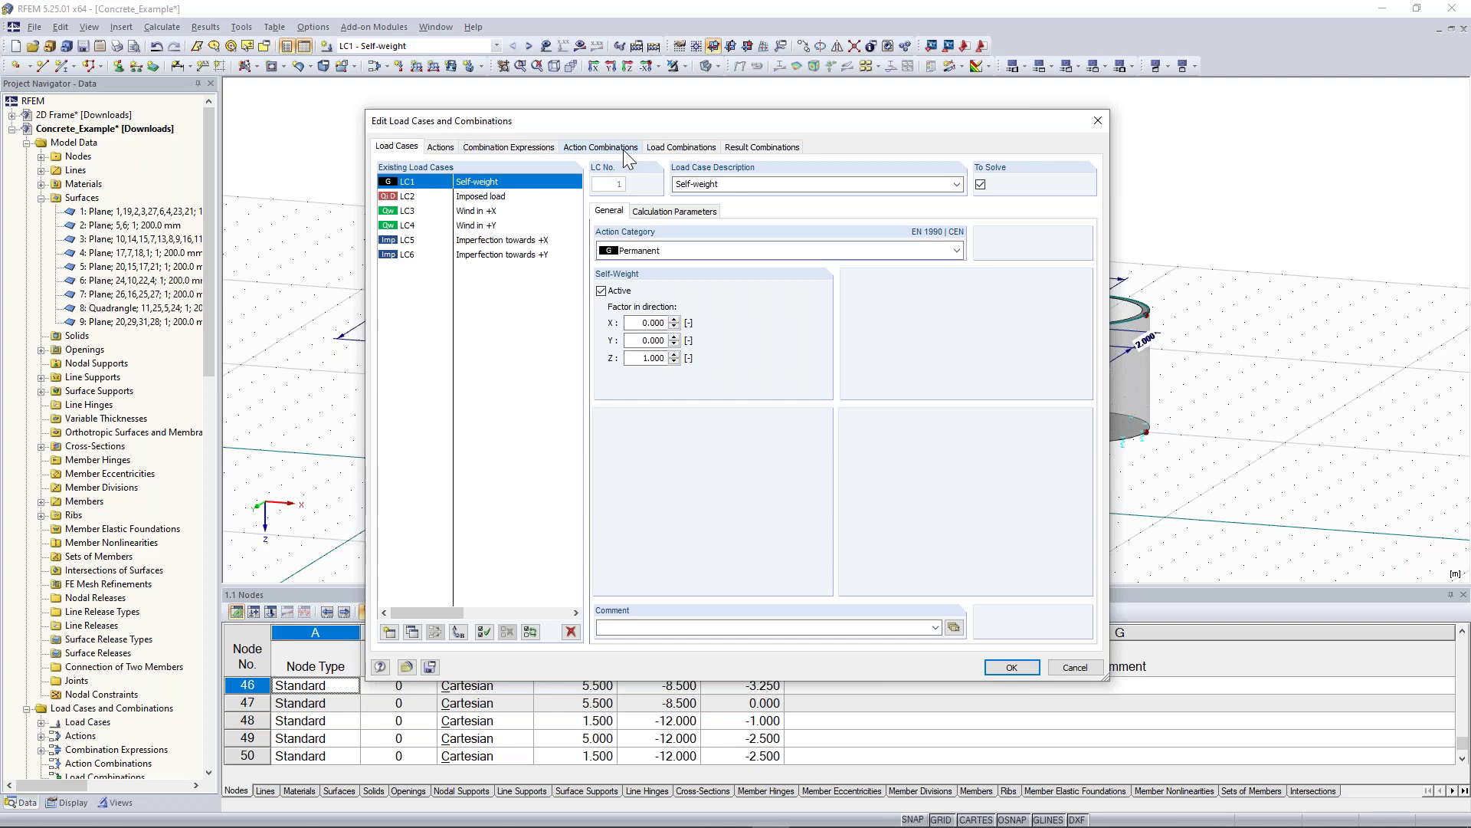
left_click(434, 149)
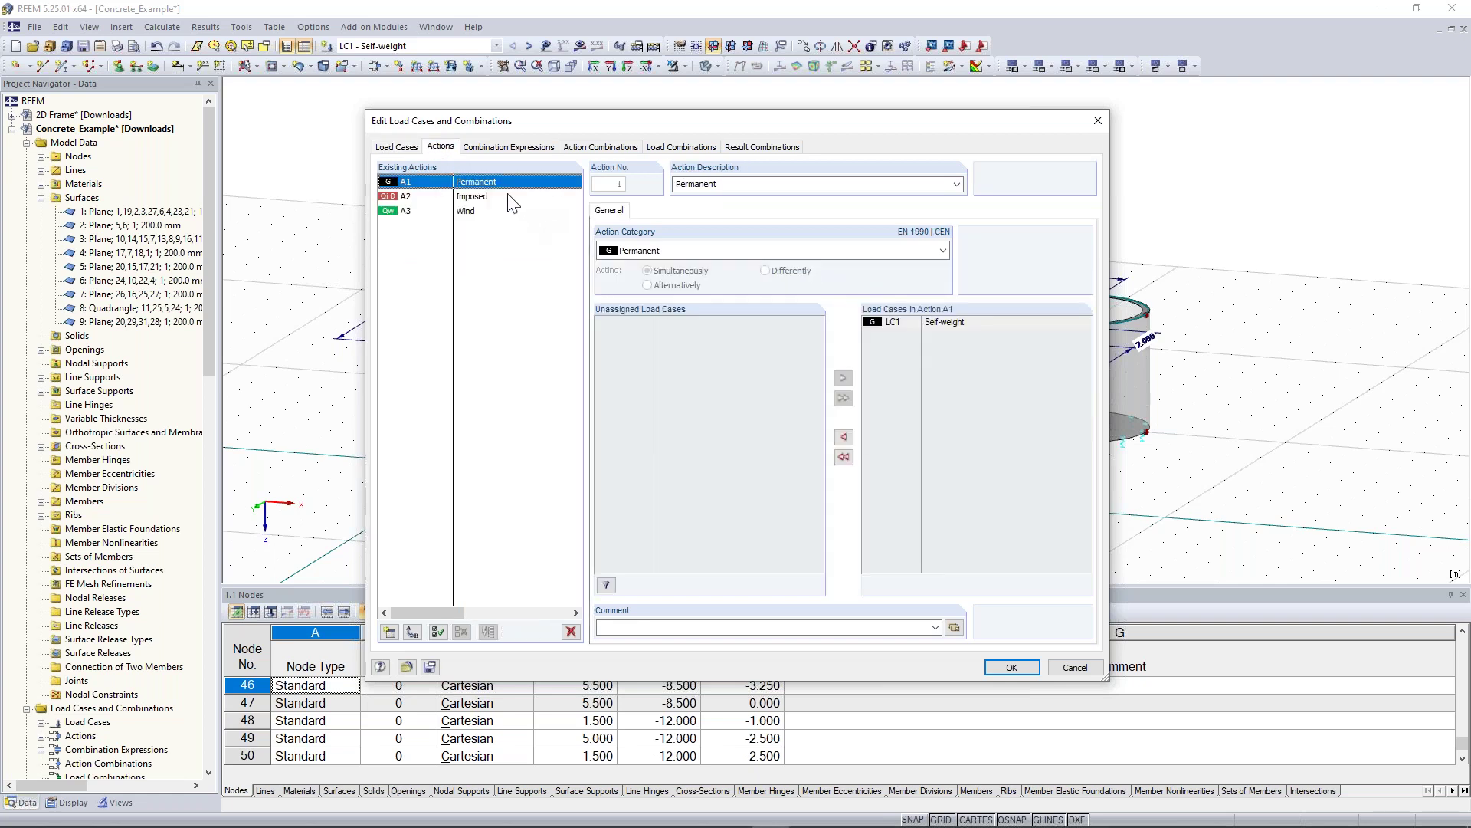
left_click(474, 199)
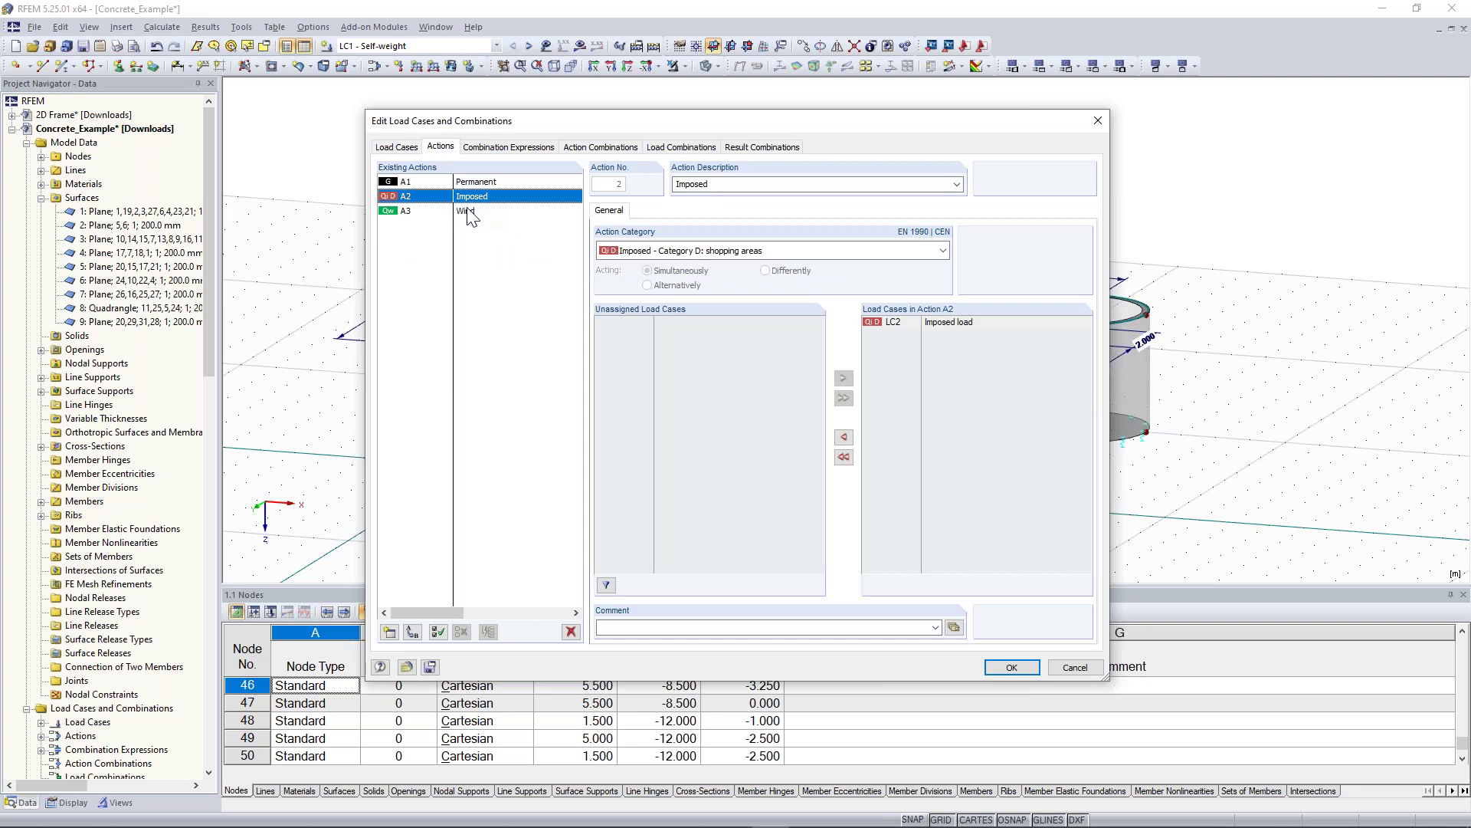
left_click(472, 212)
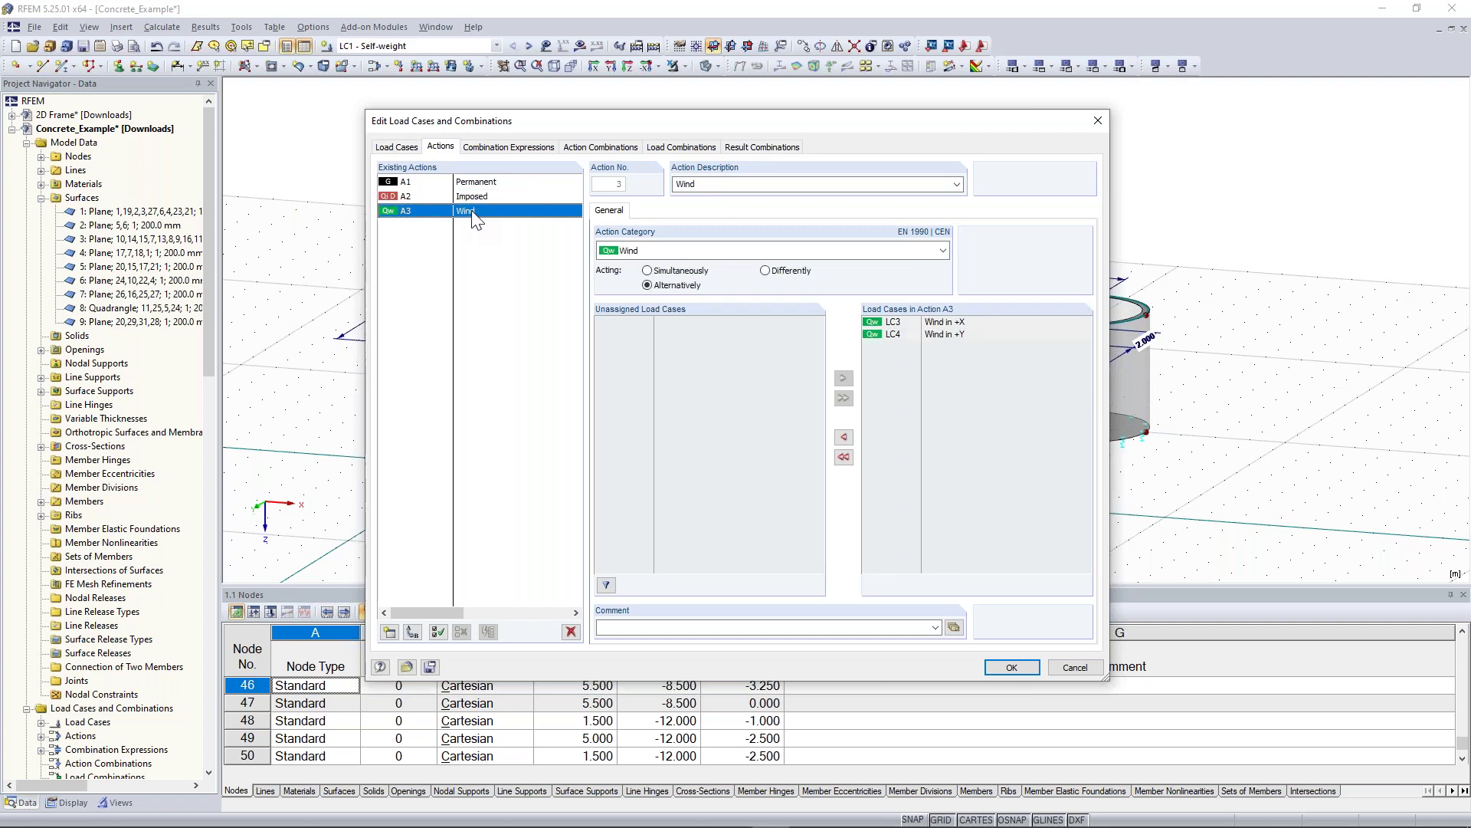
left_click(469, 199)
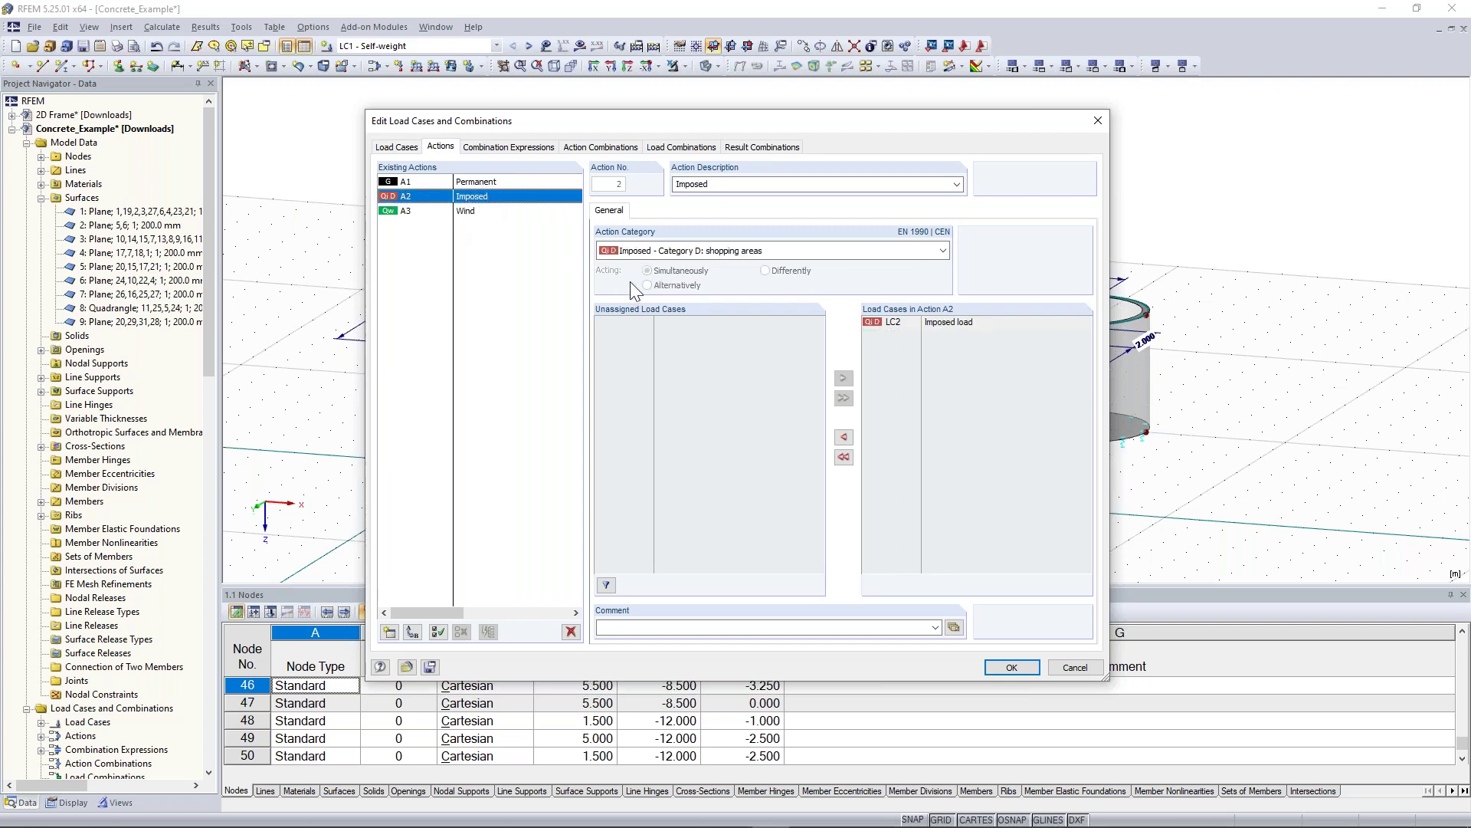
left_click(465, 213)
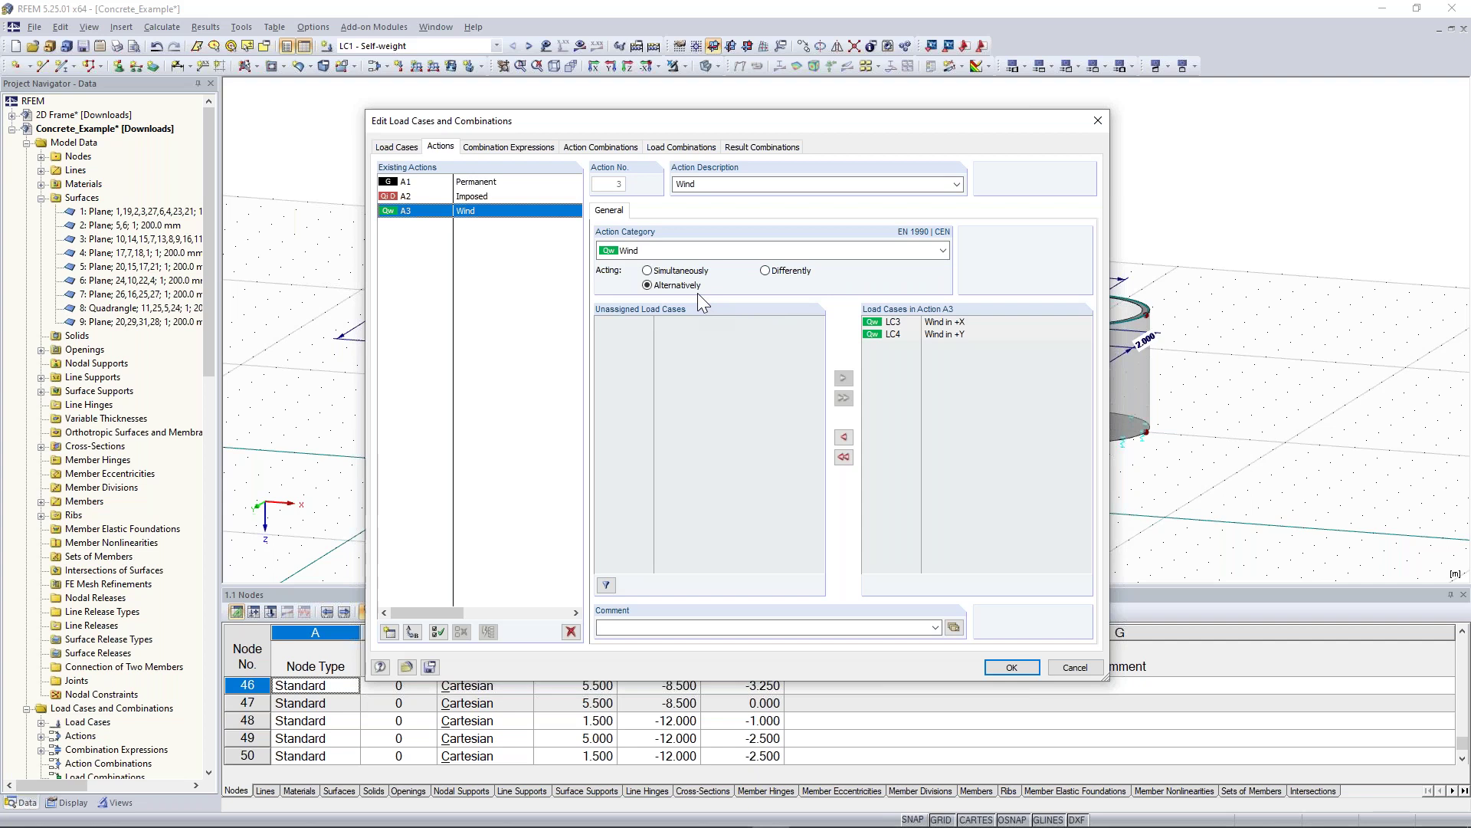
left_click(1023, 323)
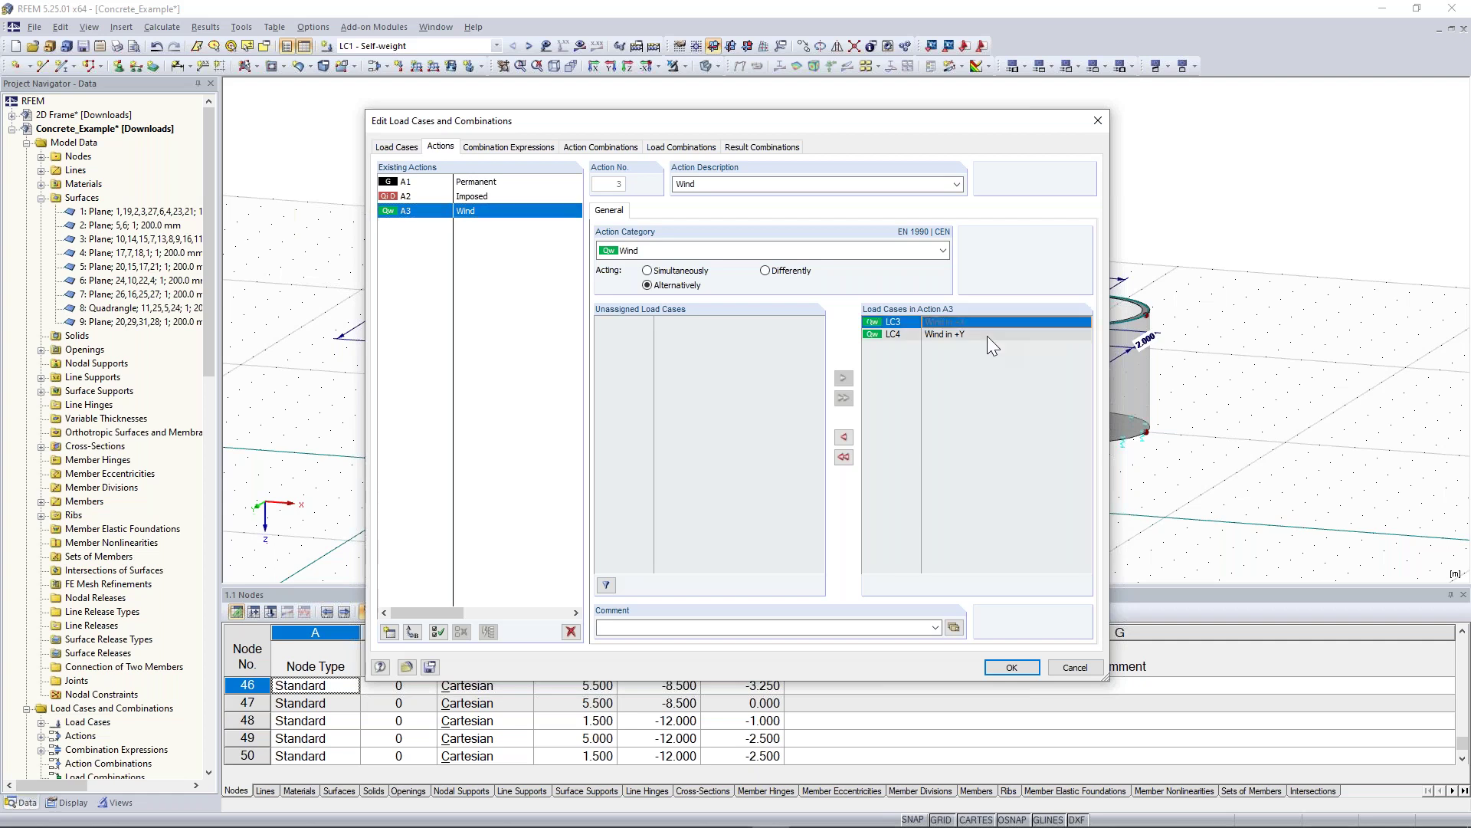
left_click(907, 334)
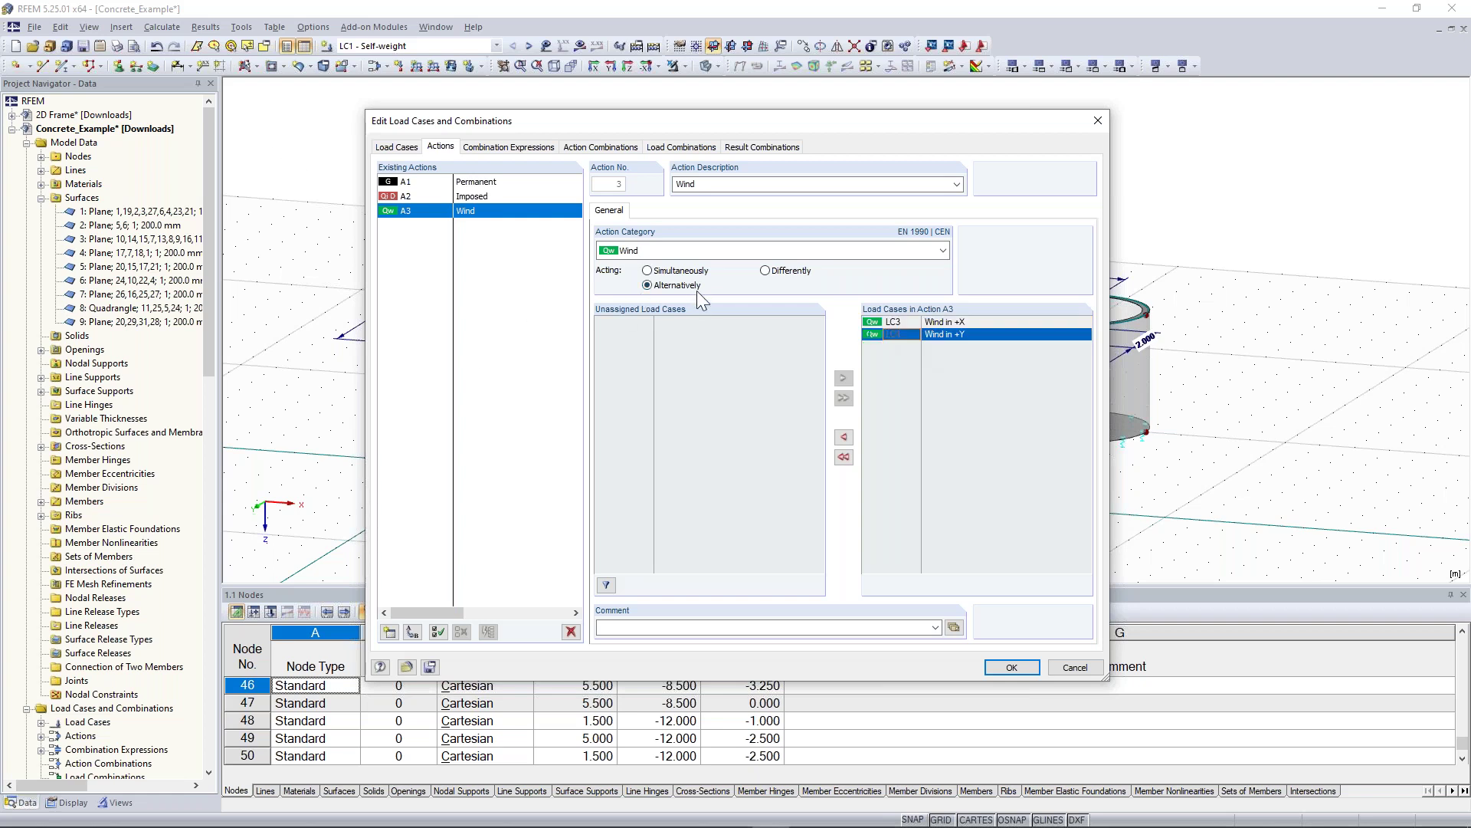
left_click(491, 183)
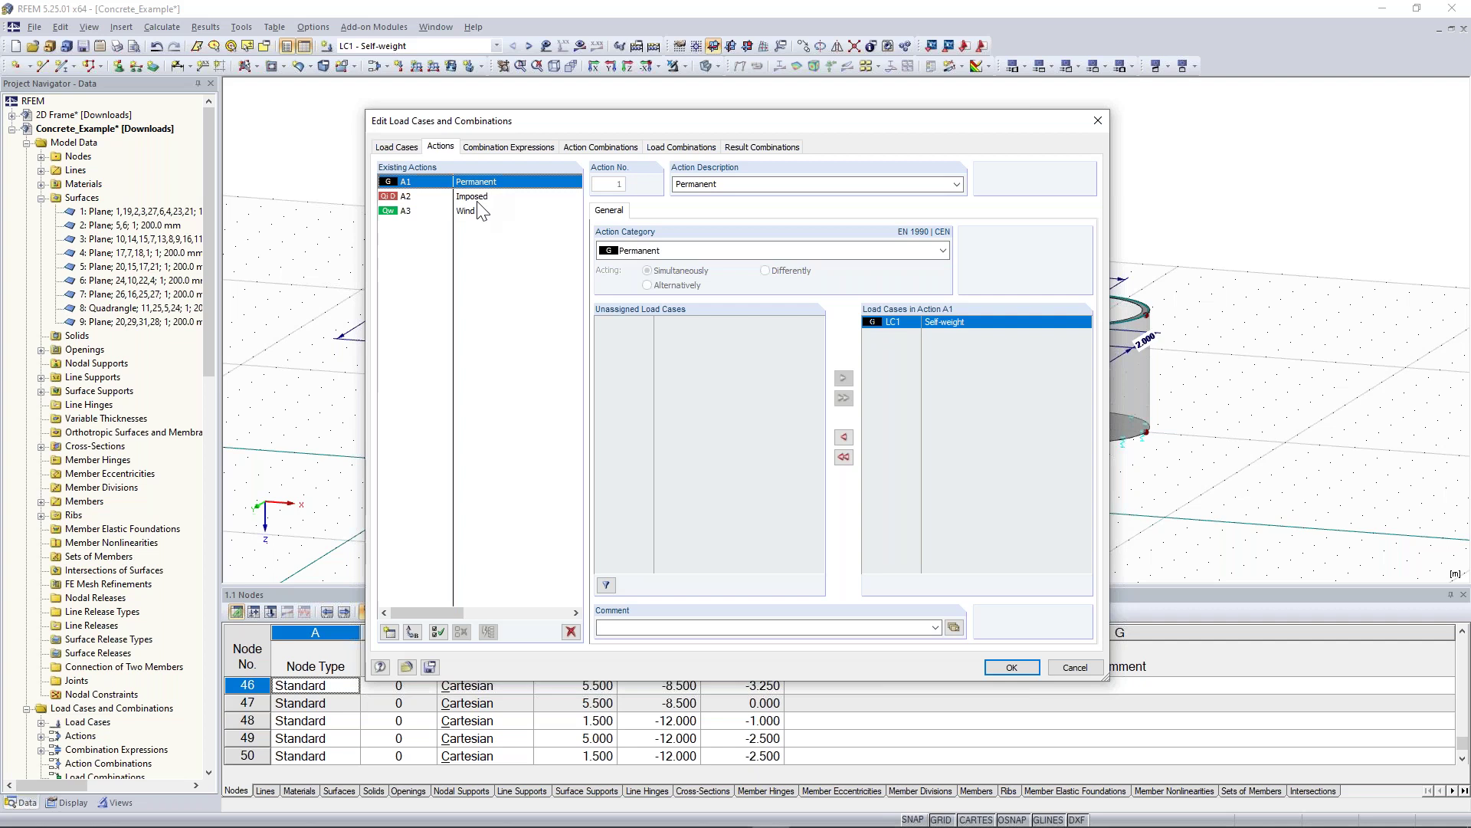
left_click(473, 199)
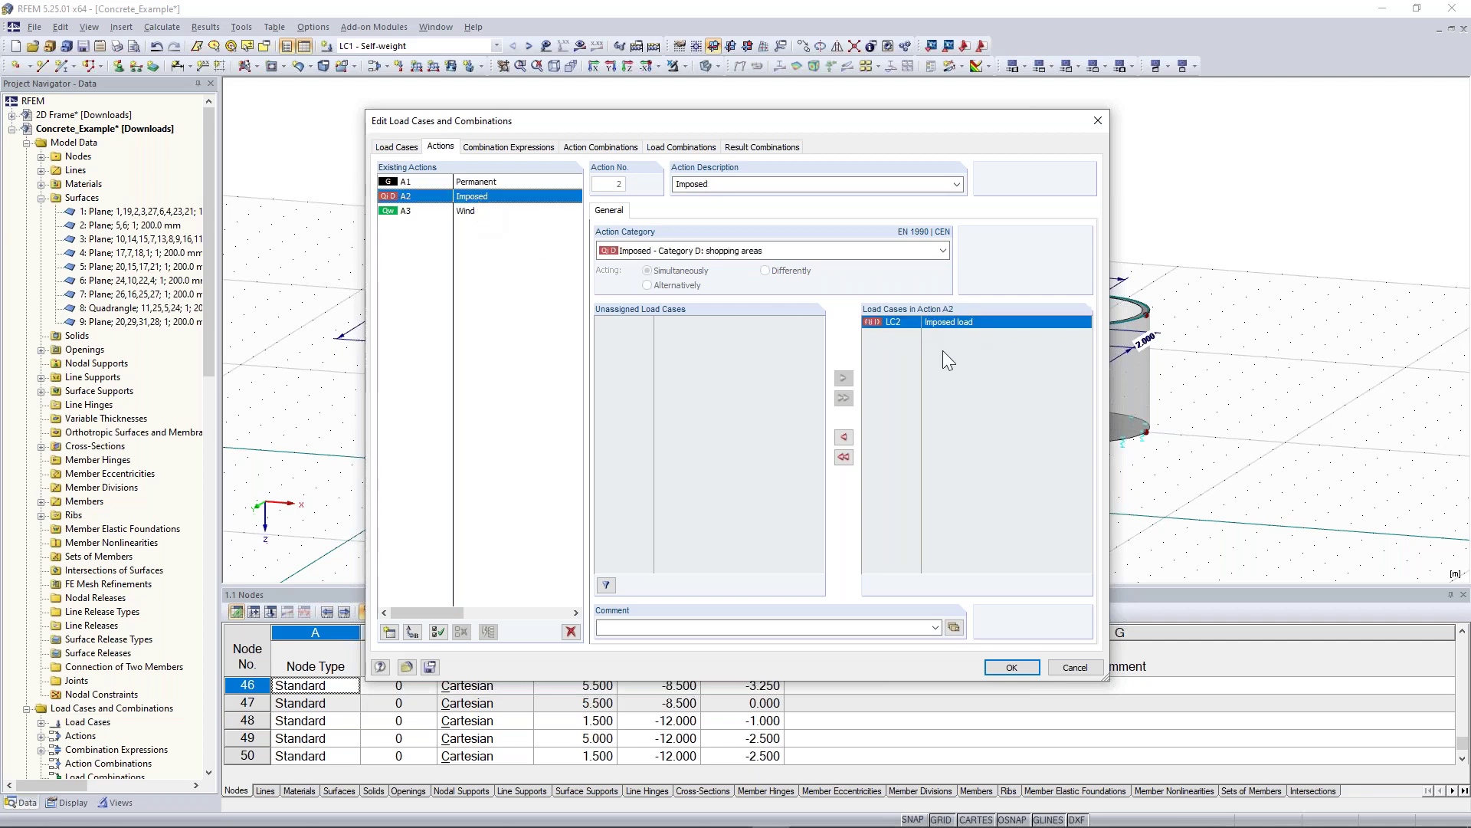
- Delete the three SLS combination expressions CE2 to CE4, keeping only the ULS expression CE1
left_click(509, 146)
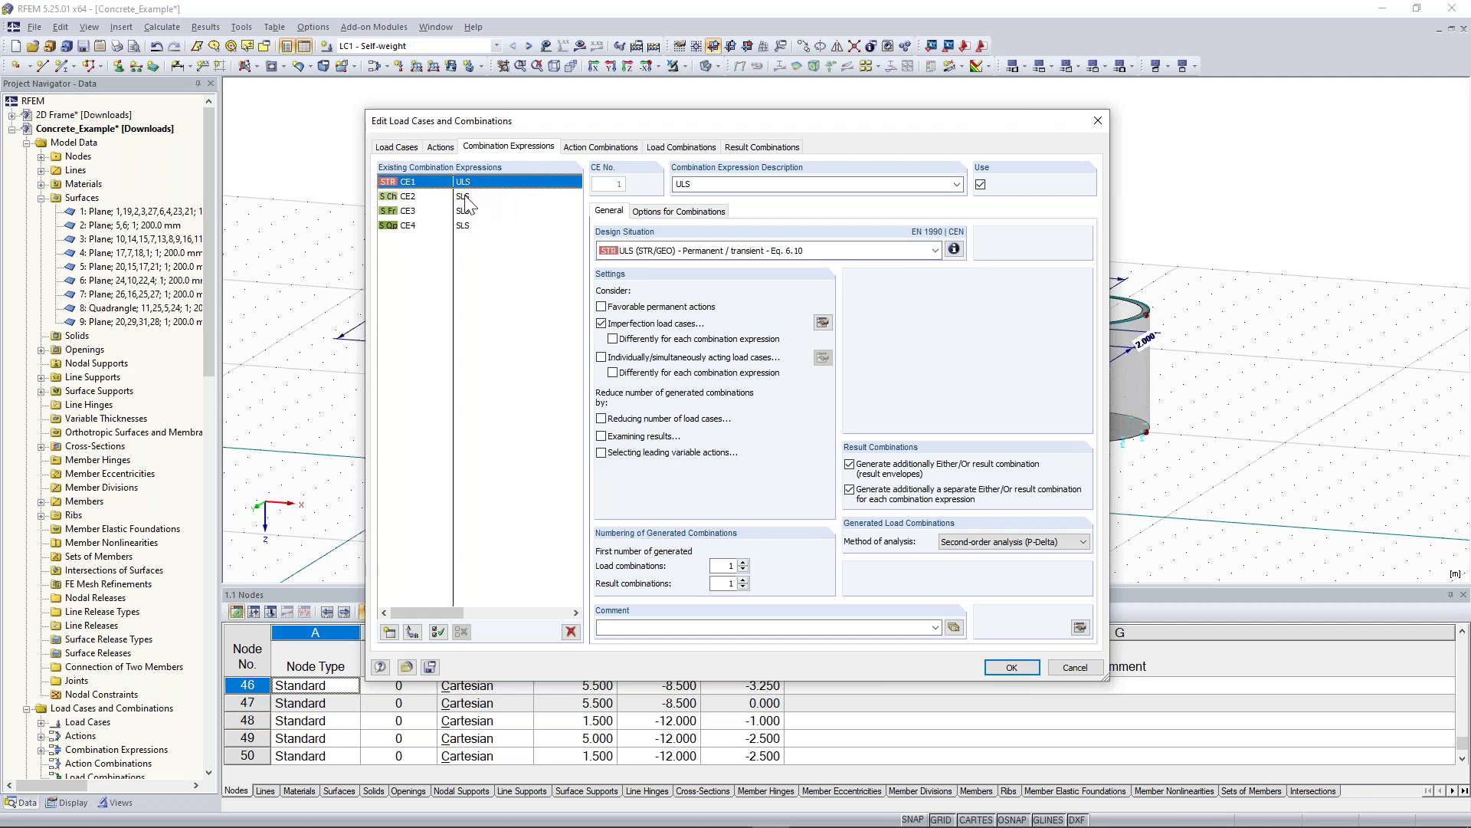
left_click(465, 200)
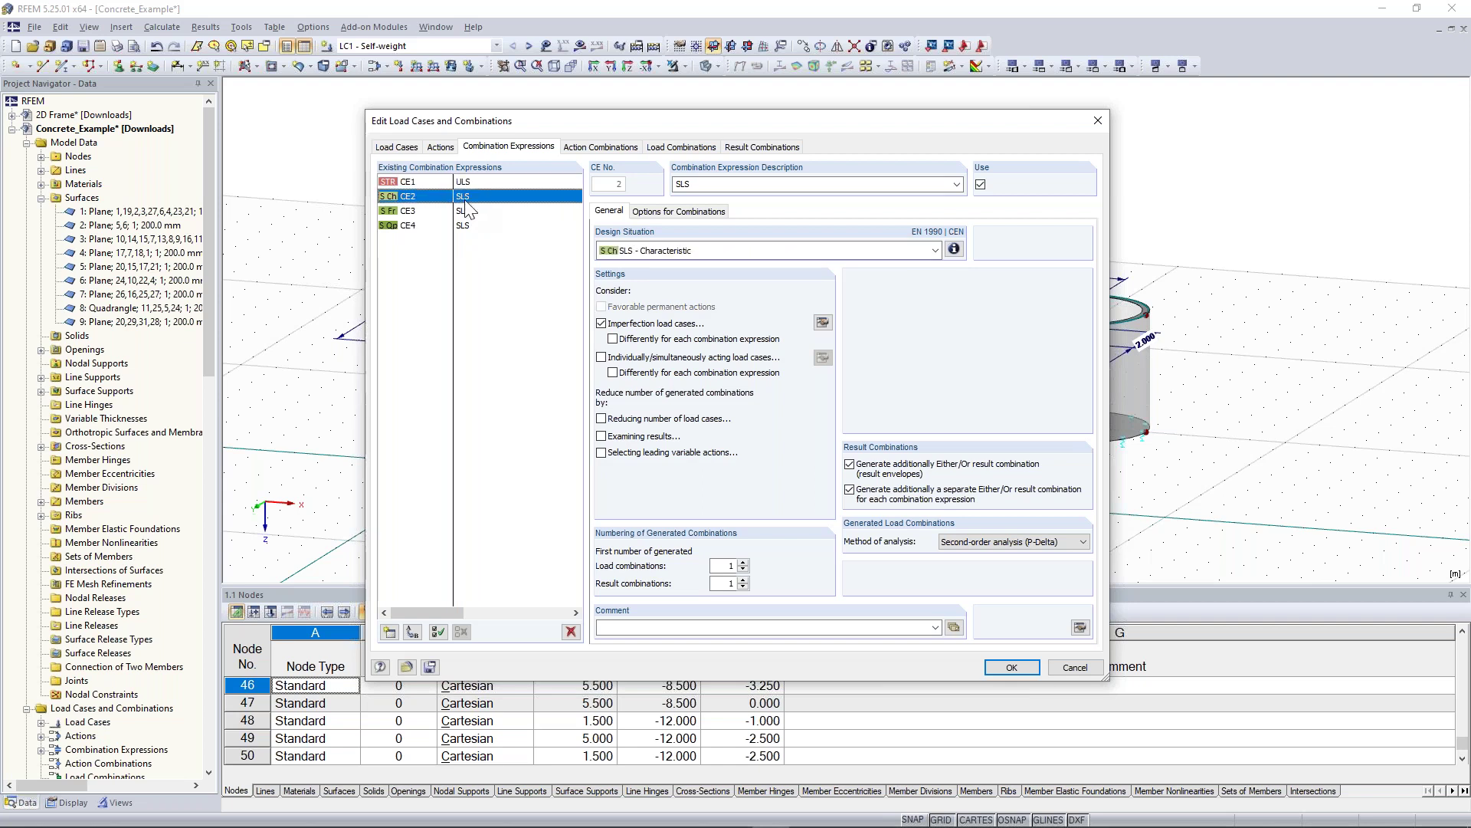
left_click(471, 227, "shift")
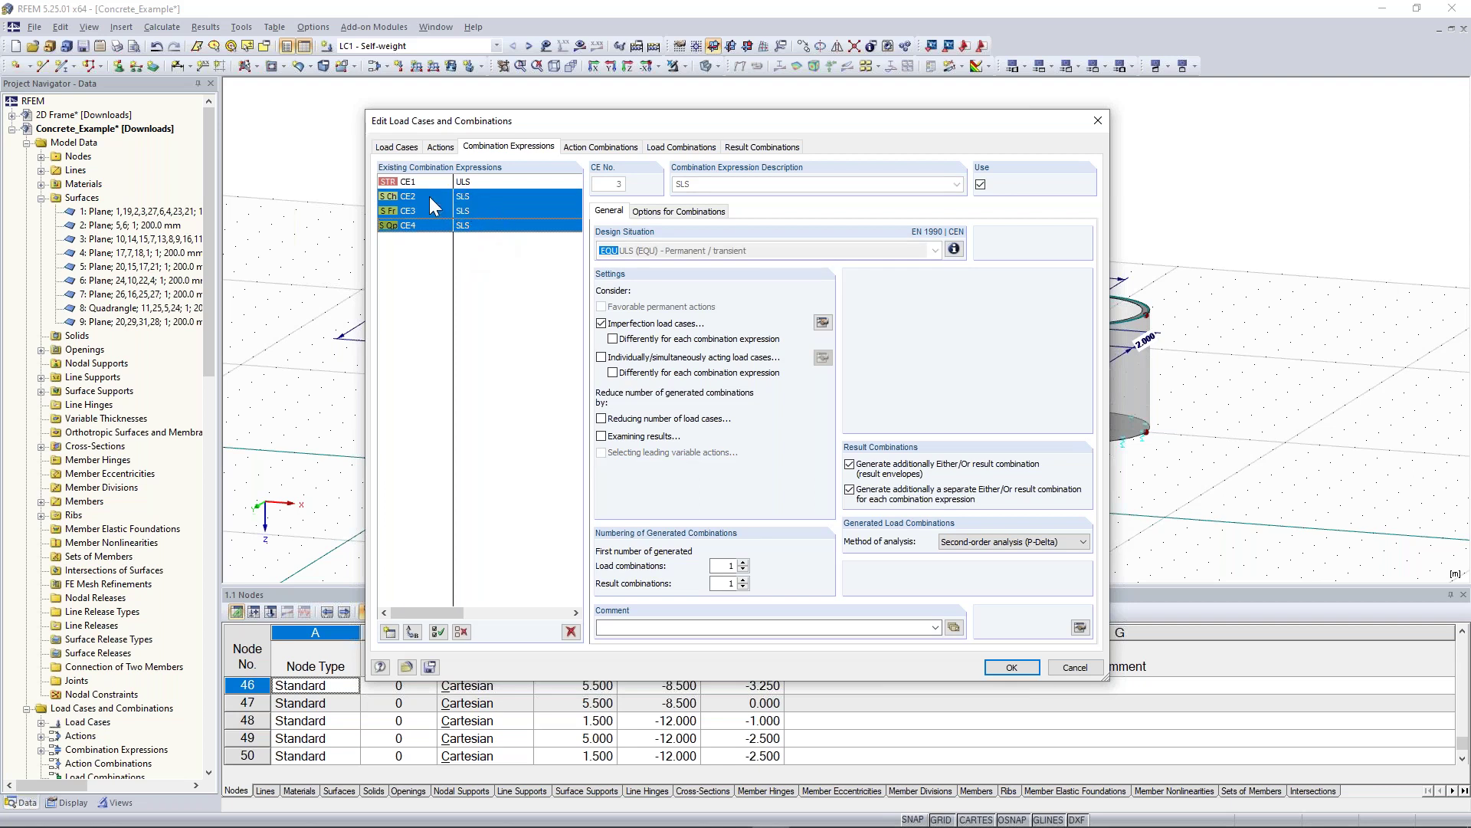
left_click(571, 631)
left_click(709, 452)
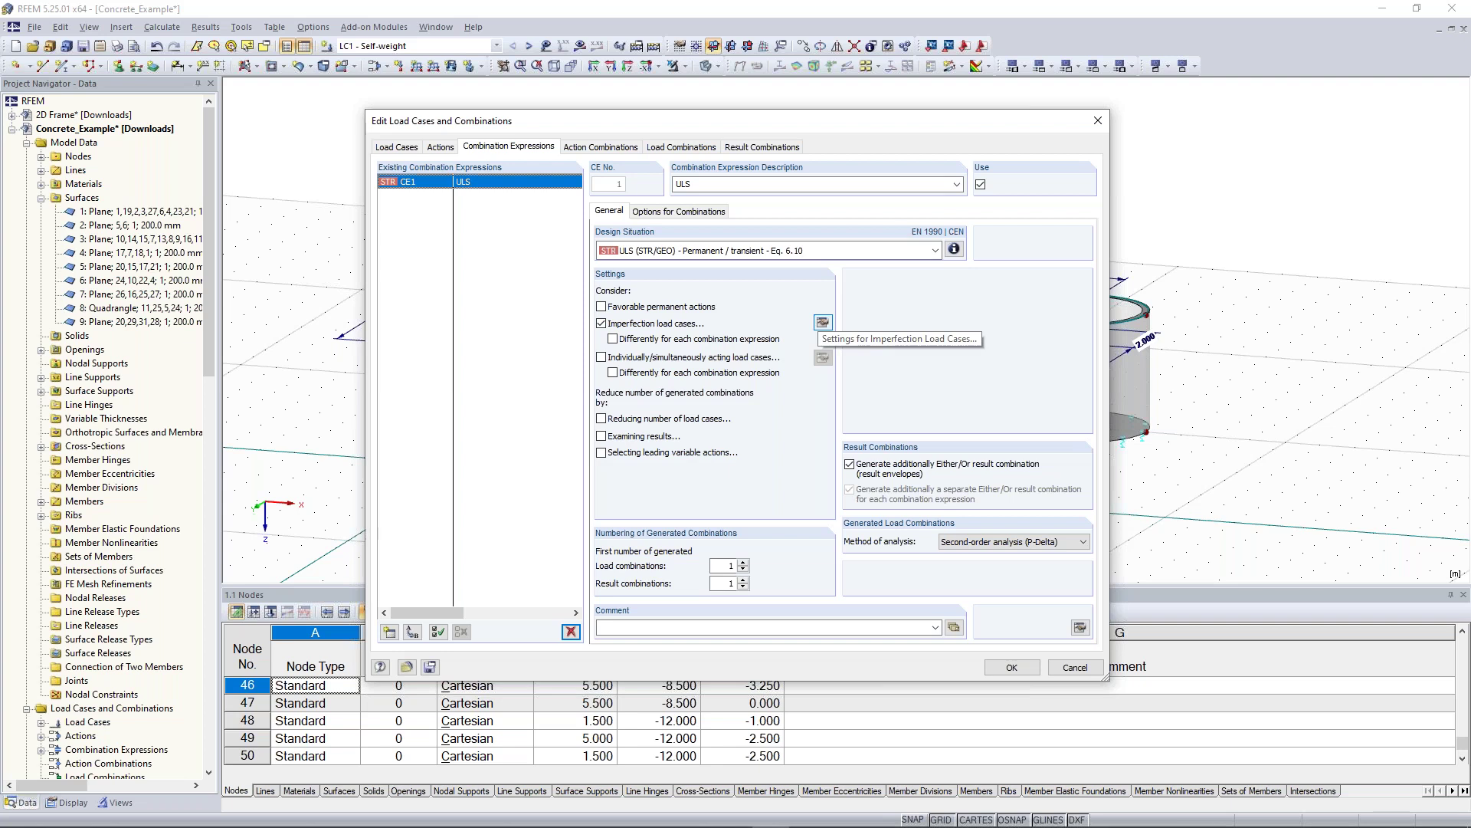
- Make CE1's imperfection load cases subject to specific load cases, and allow LC5 only with LC3, Wind in +X
left_click(822, 322)
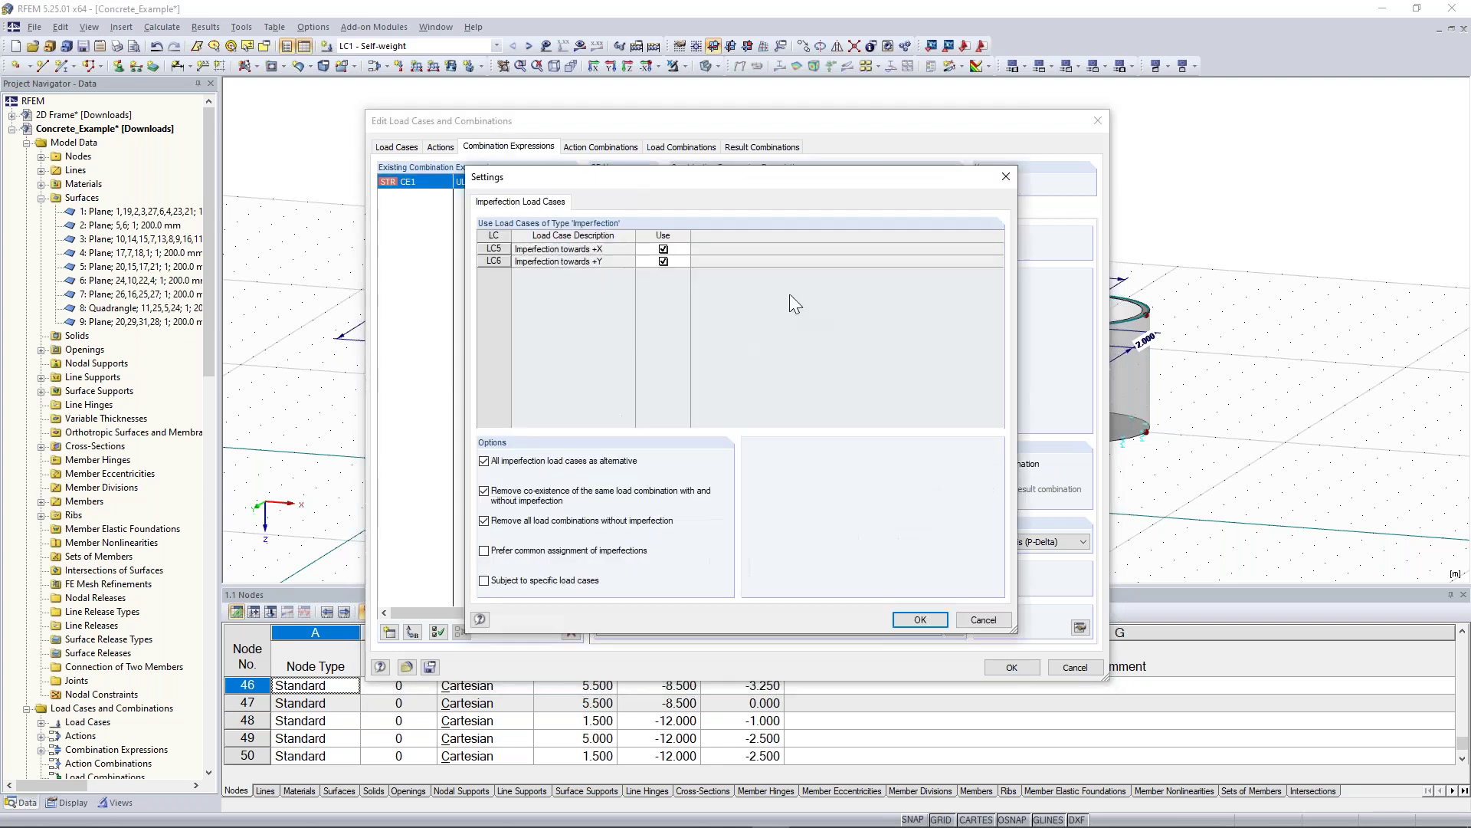
left_click_drag(701, 178, 900, 145)
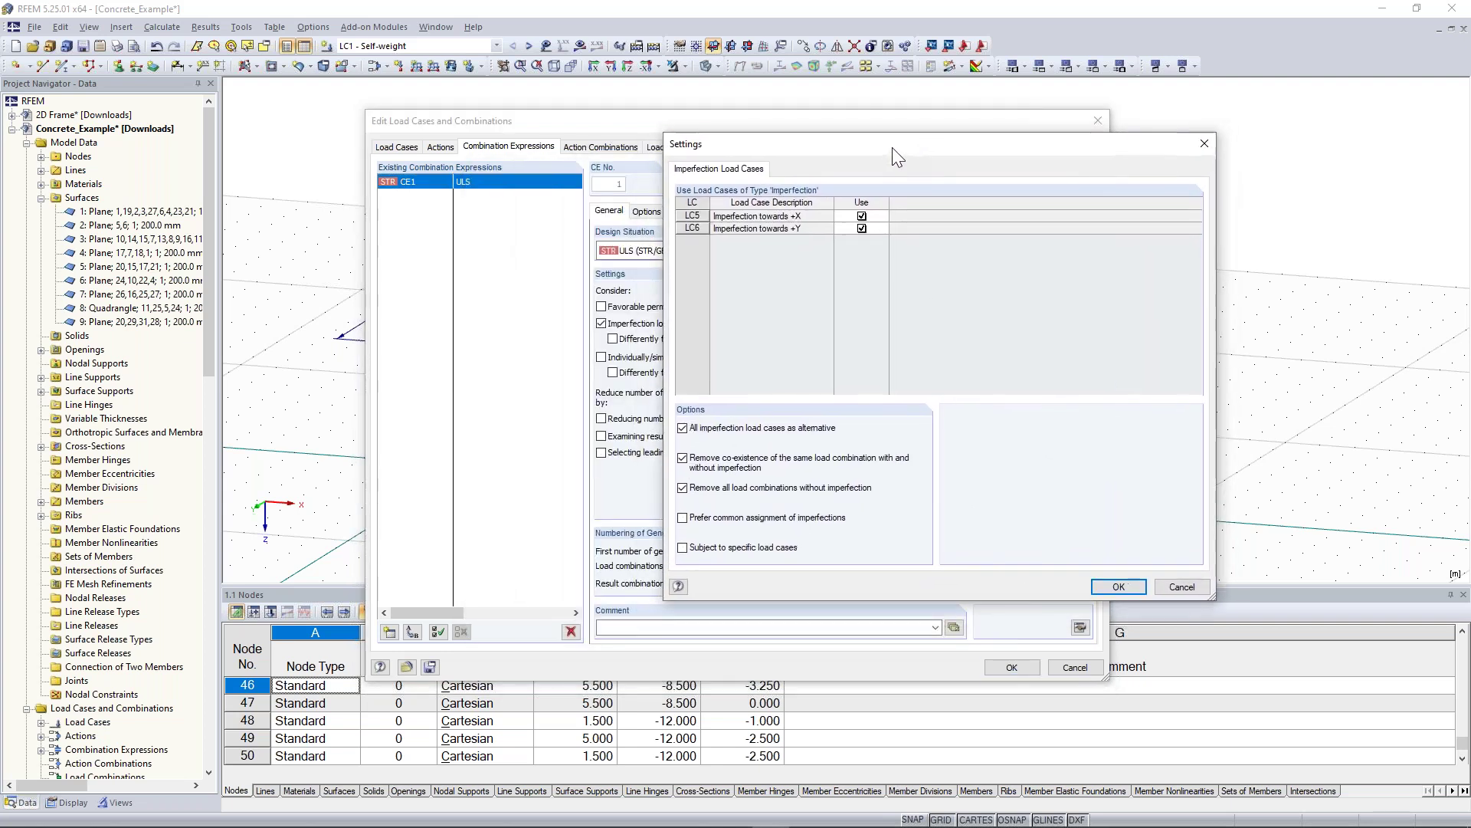
left_click(683, 547)
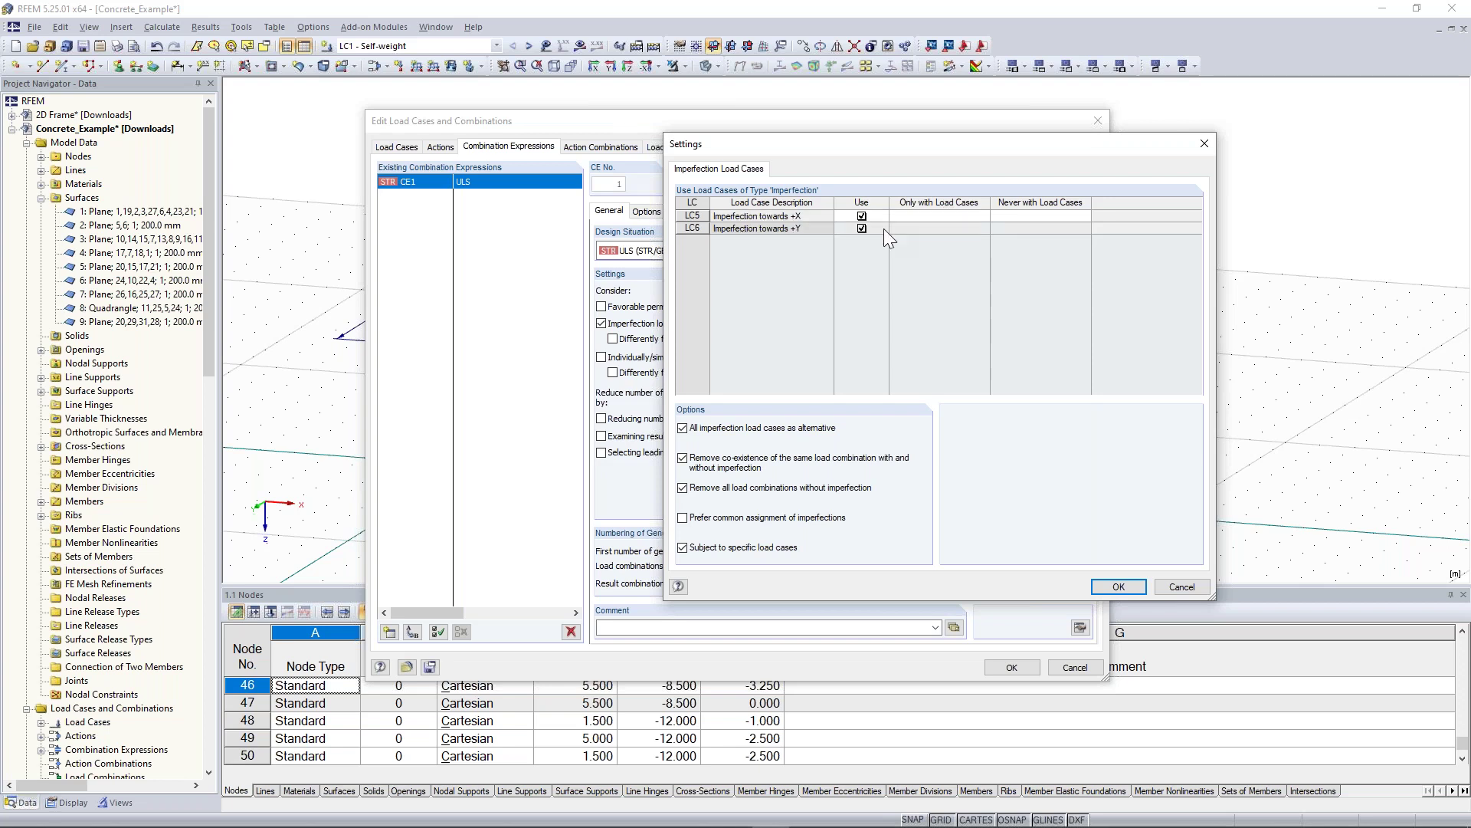
left_click(936, 216)
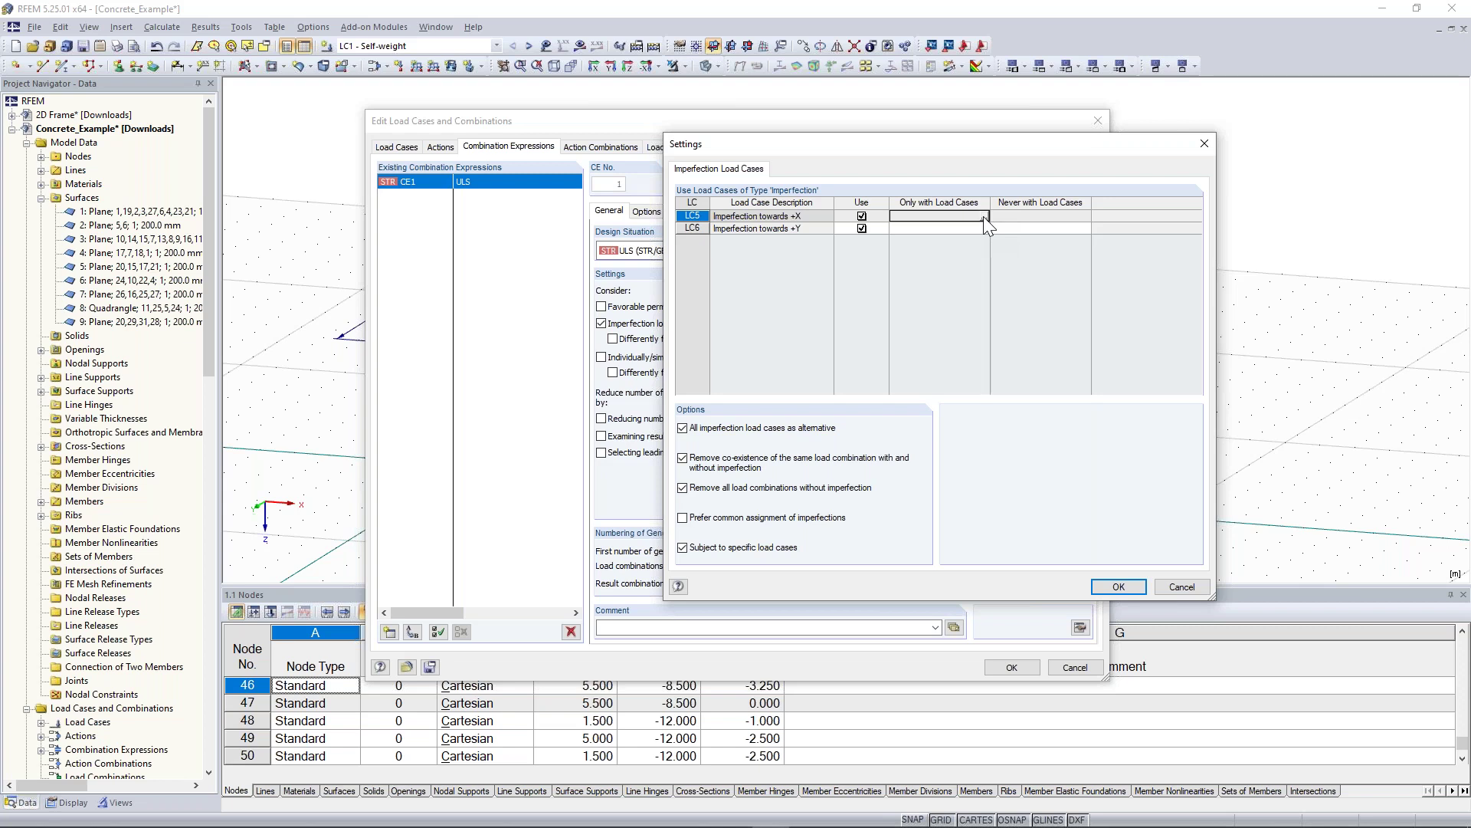
left_click(965, 218)
left_click(956, 228)
left_click(962, 218)
left_click(986, 218)
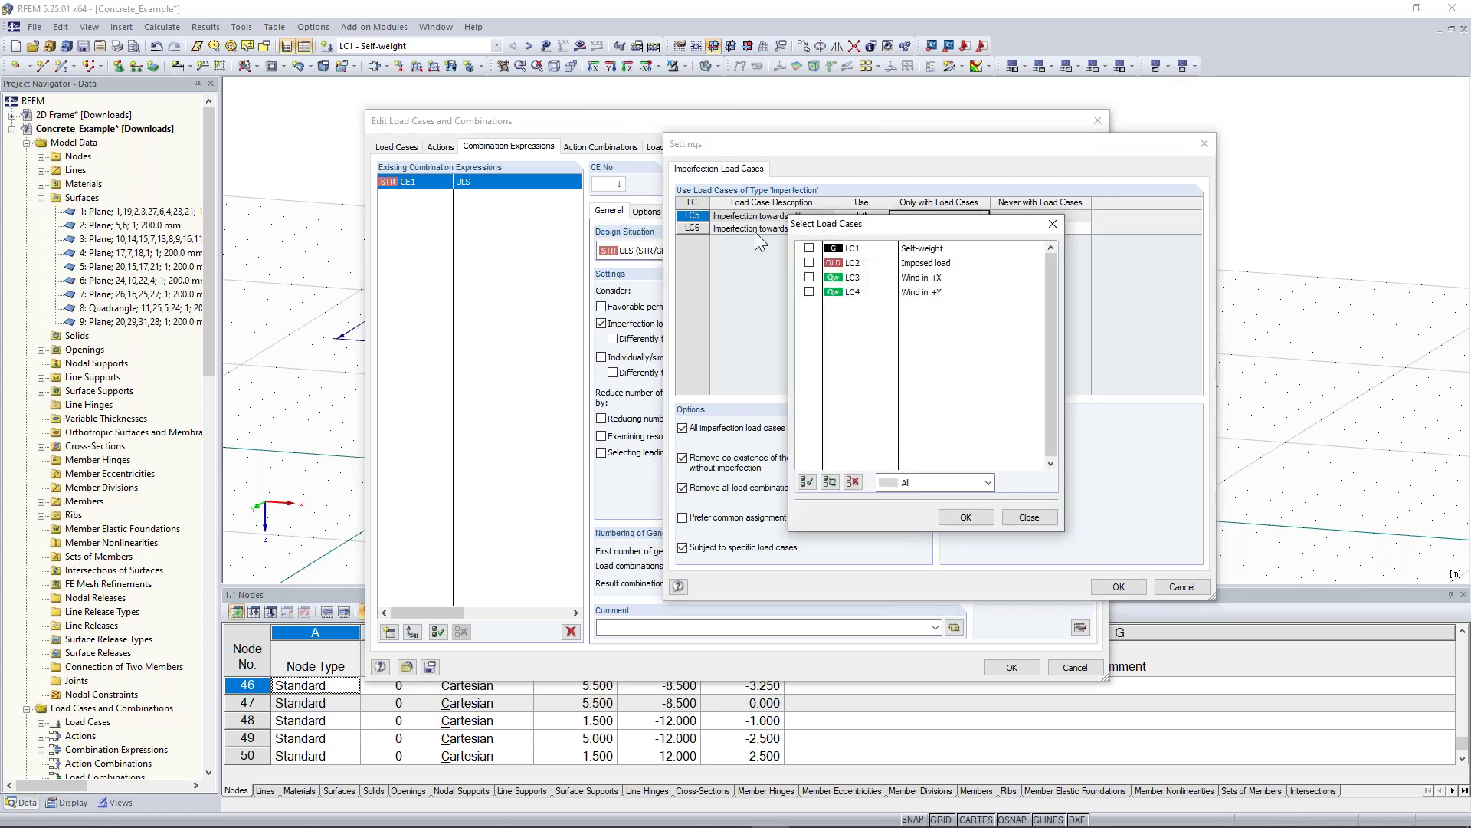
left_click(399, 290)
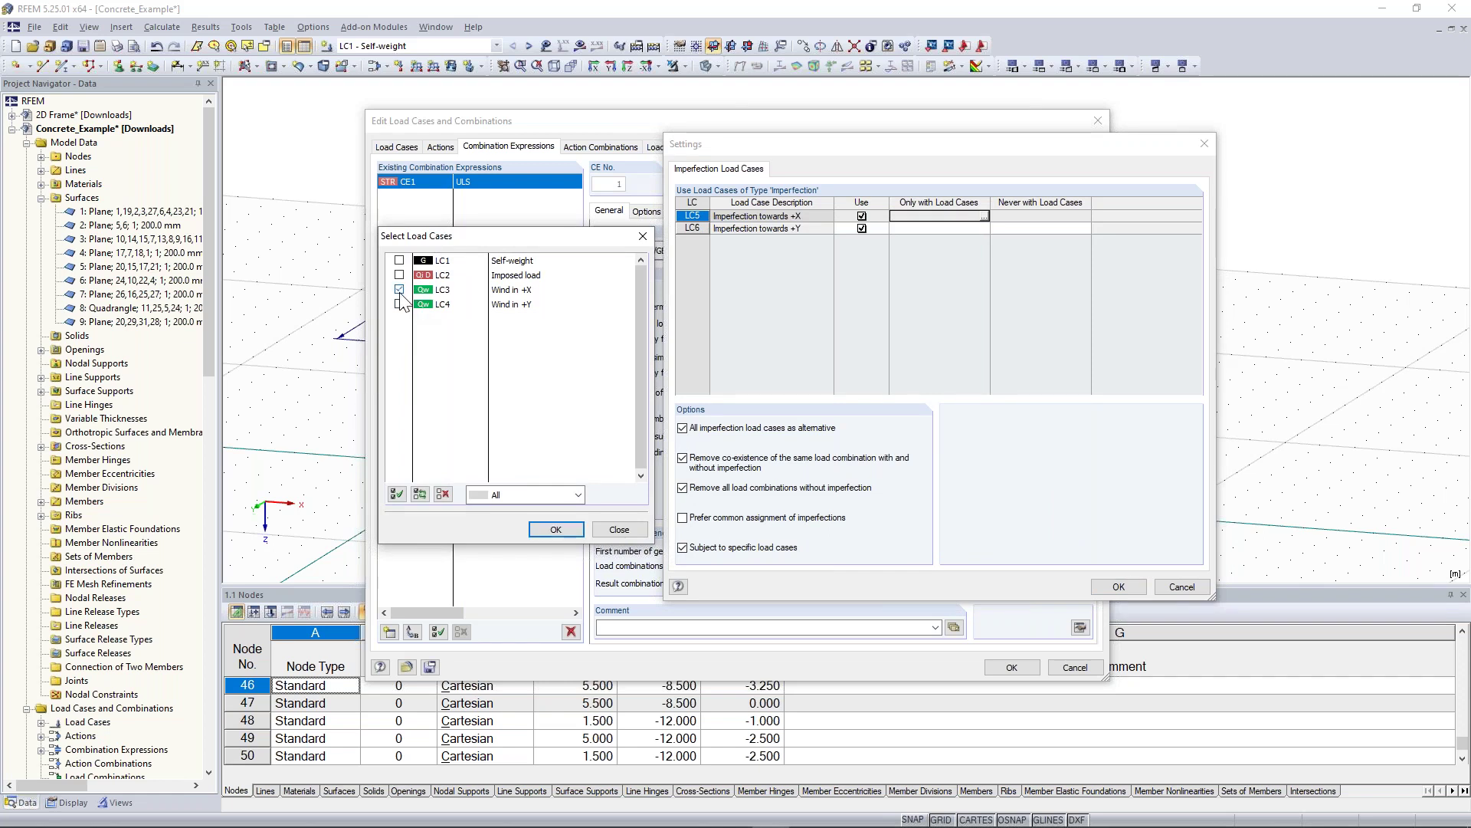
left_click(556, 529)
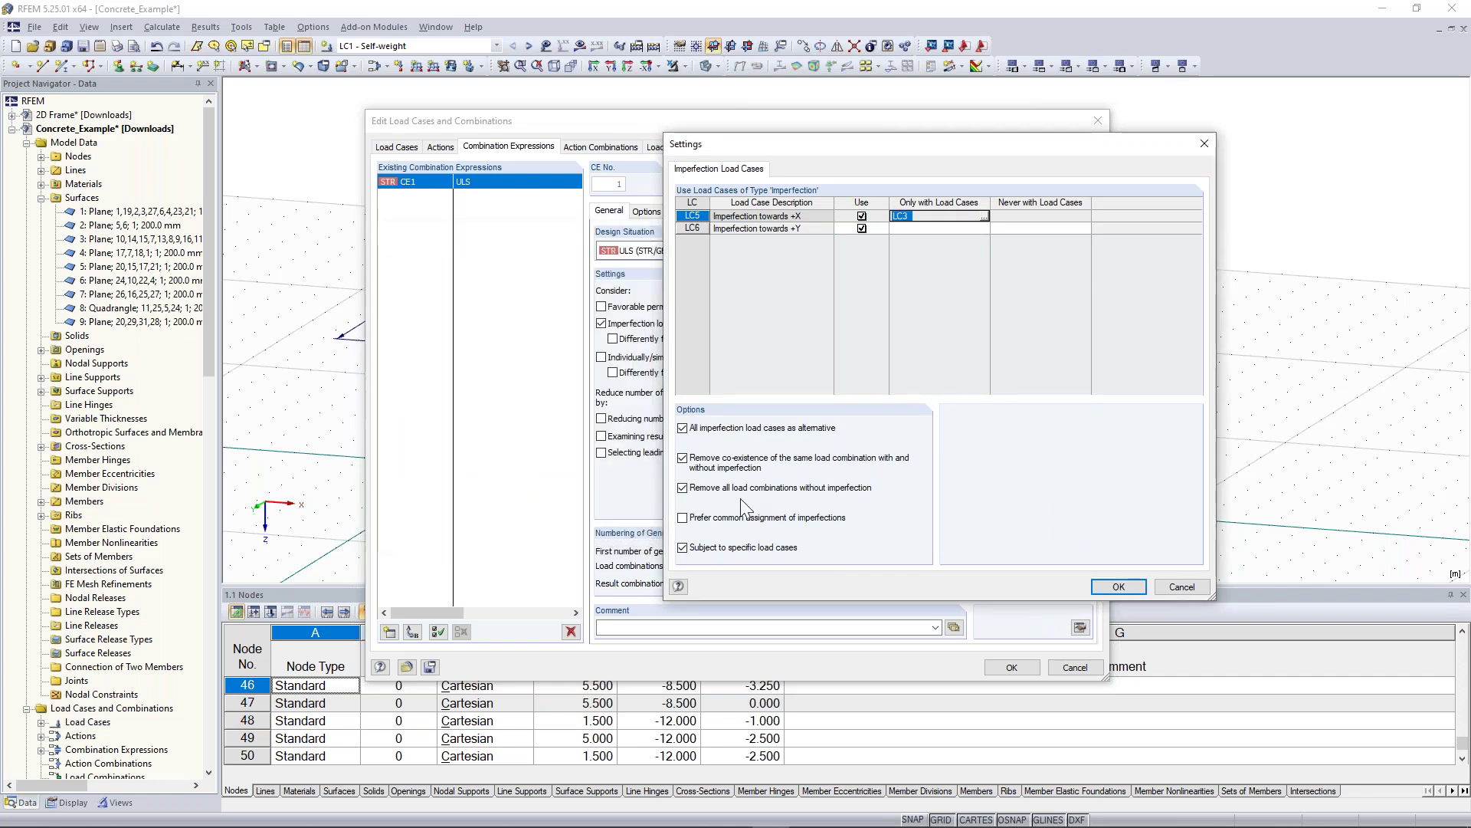
- Allow imperfection load case LC6 only with LC4, Wind in +Y, and accept the imperfection settings
left_click(970, 228)
left_click(986, 228)
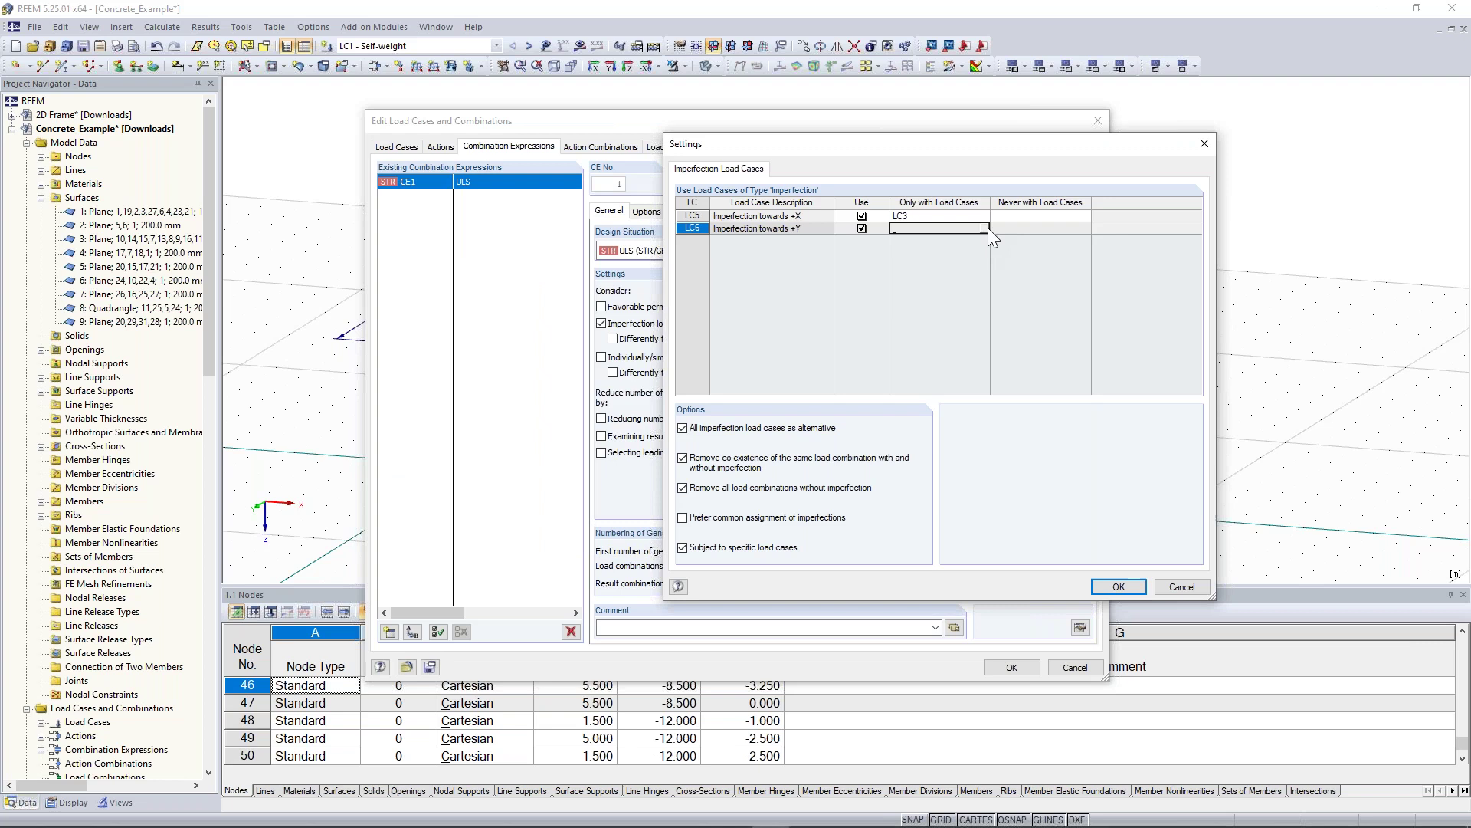
left_click(822, 288)
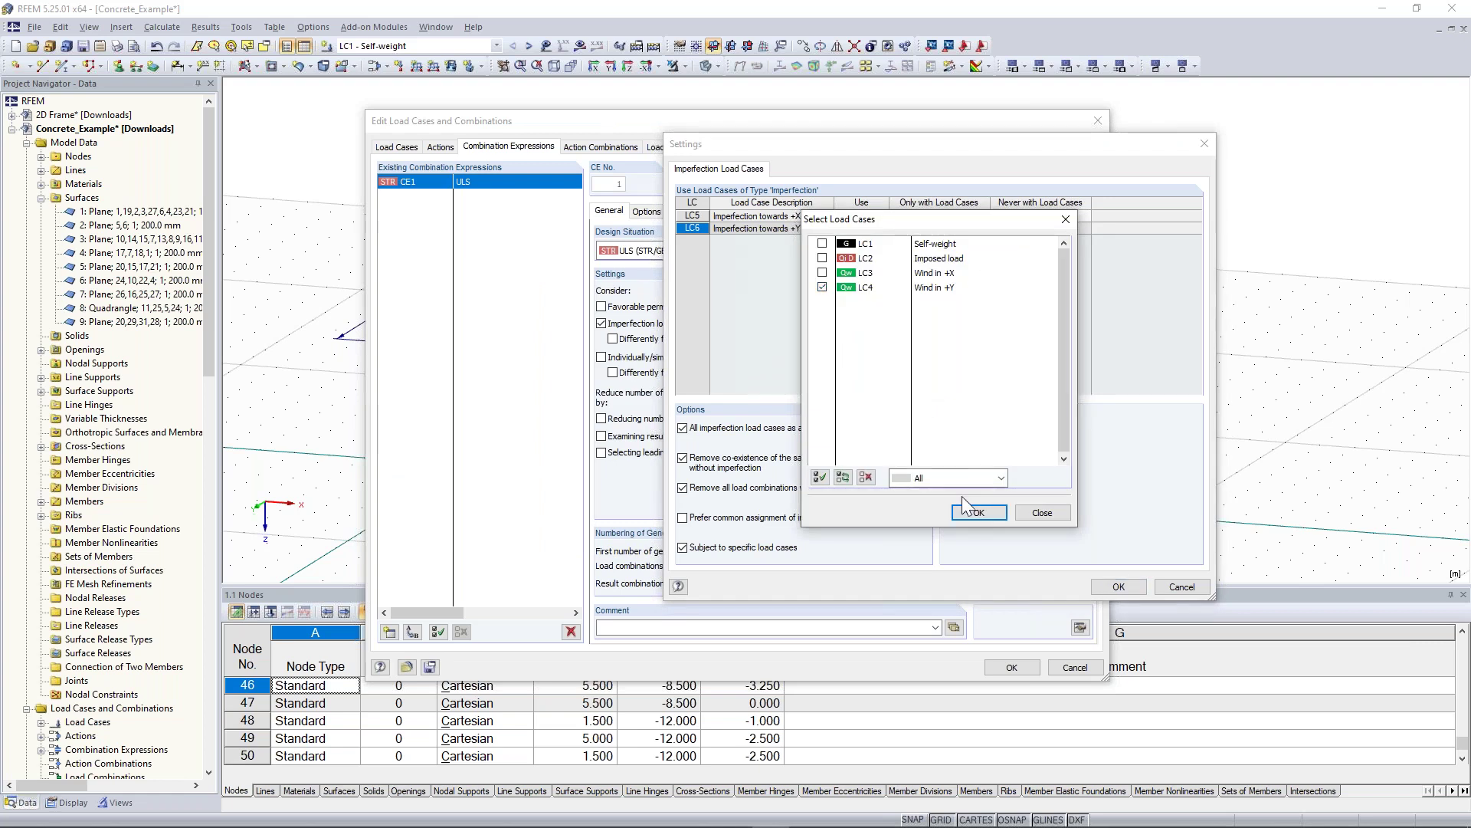
left_click_drag(970, 222, 342, 196)
left_click(346, 487)
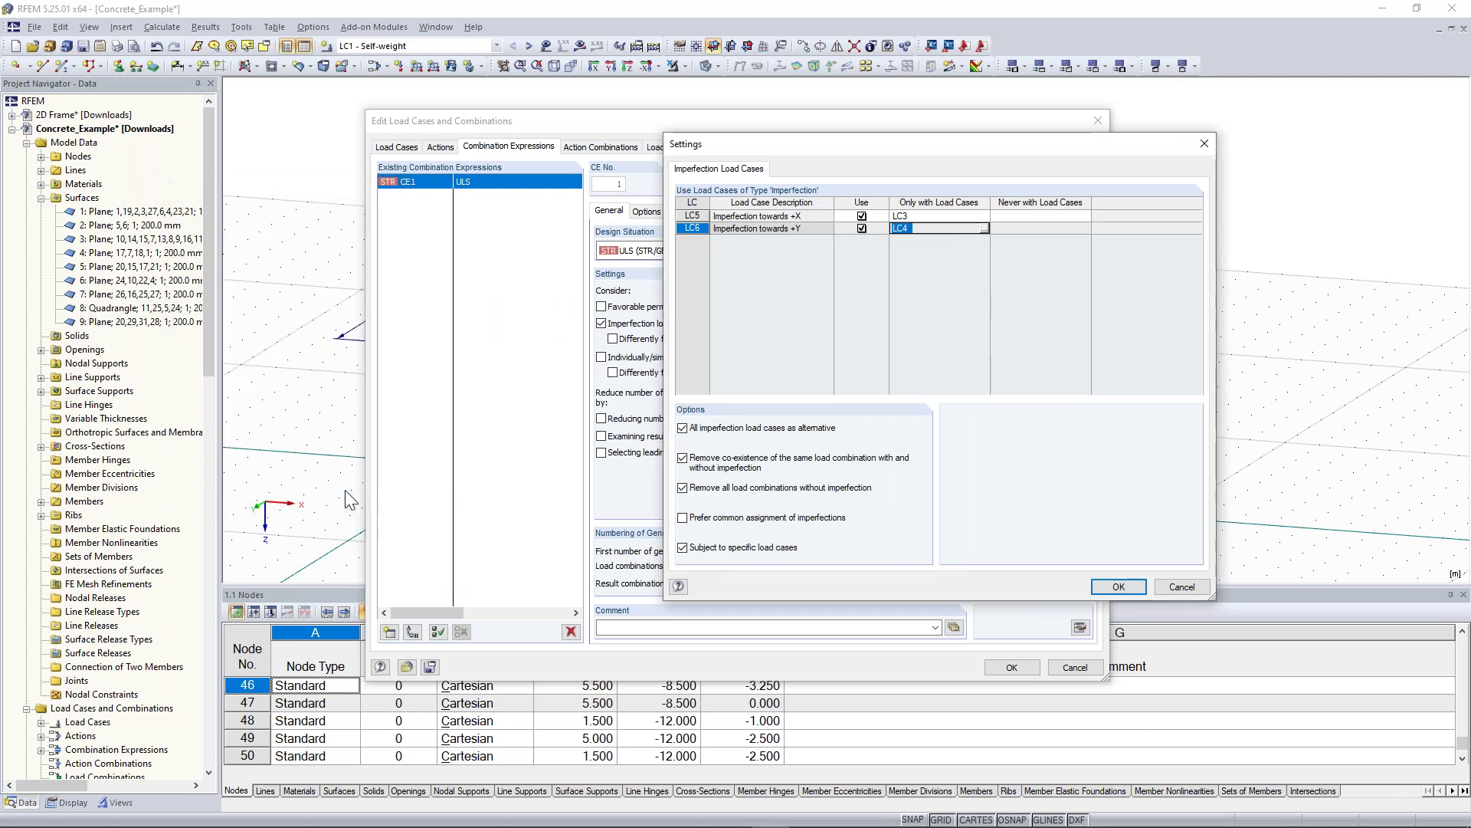
left_click(1119, 586)
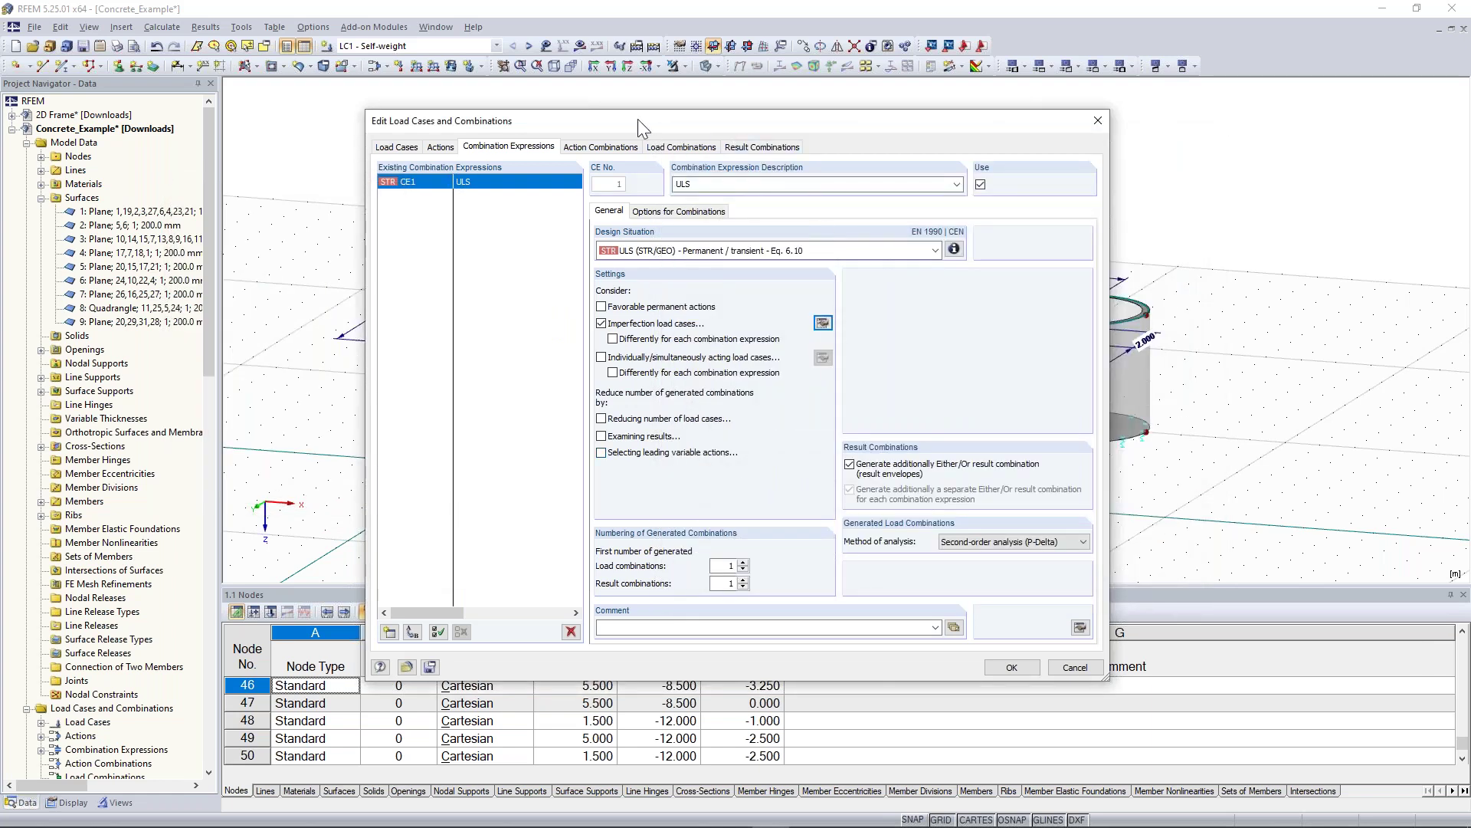
- Examine the EN 1990 Eq. 6.10 formula behind the ULS (STR/GEO) permanent/transient design situation of CE1
left_click(962, 251)
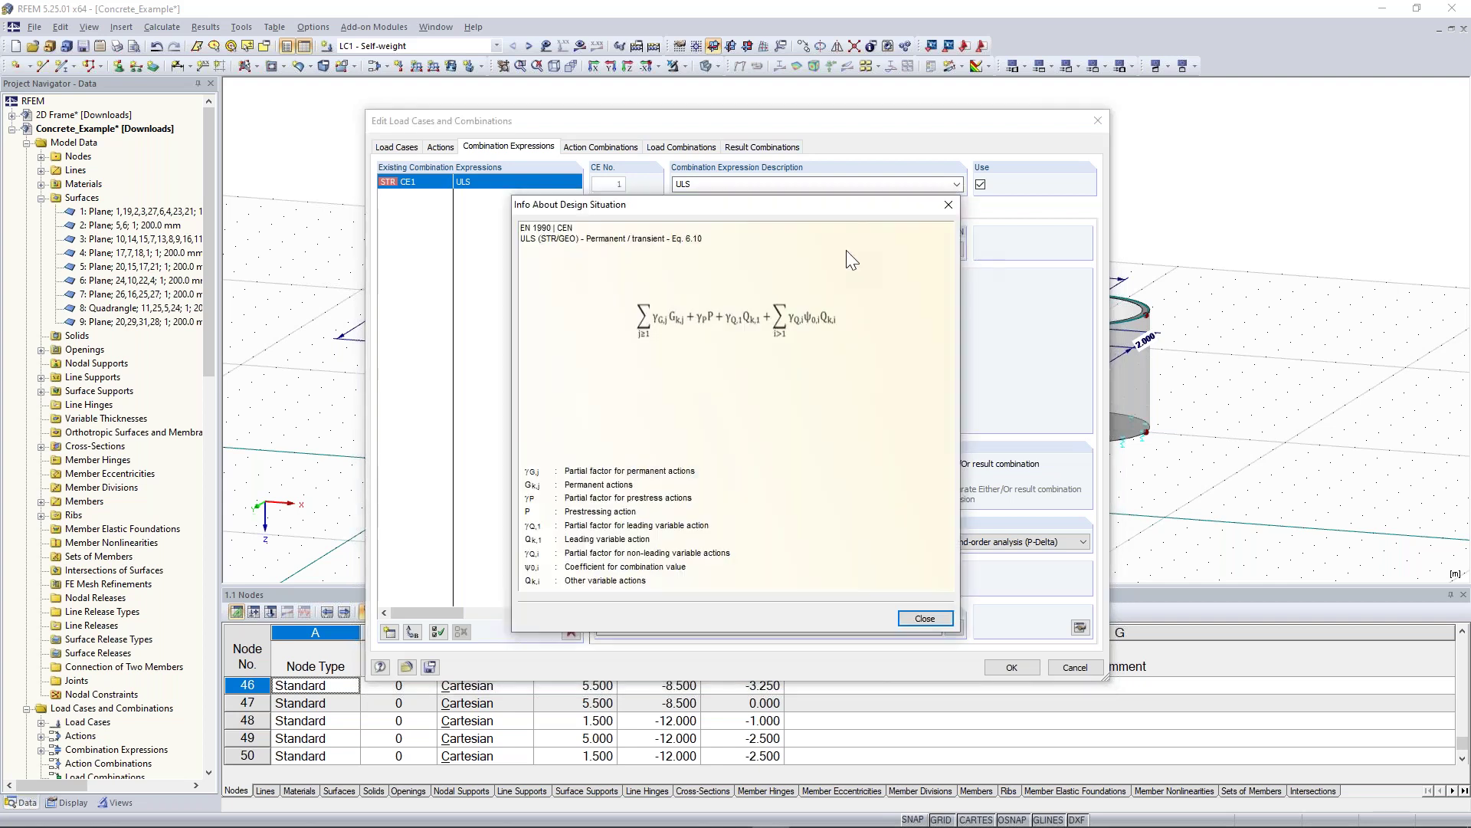
left_click_drag(732, 208, 293, 141)
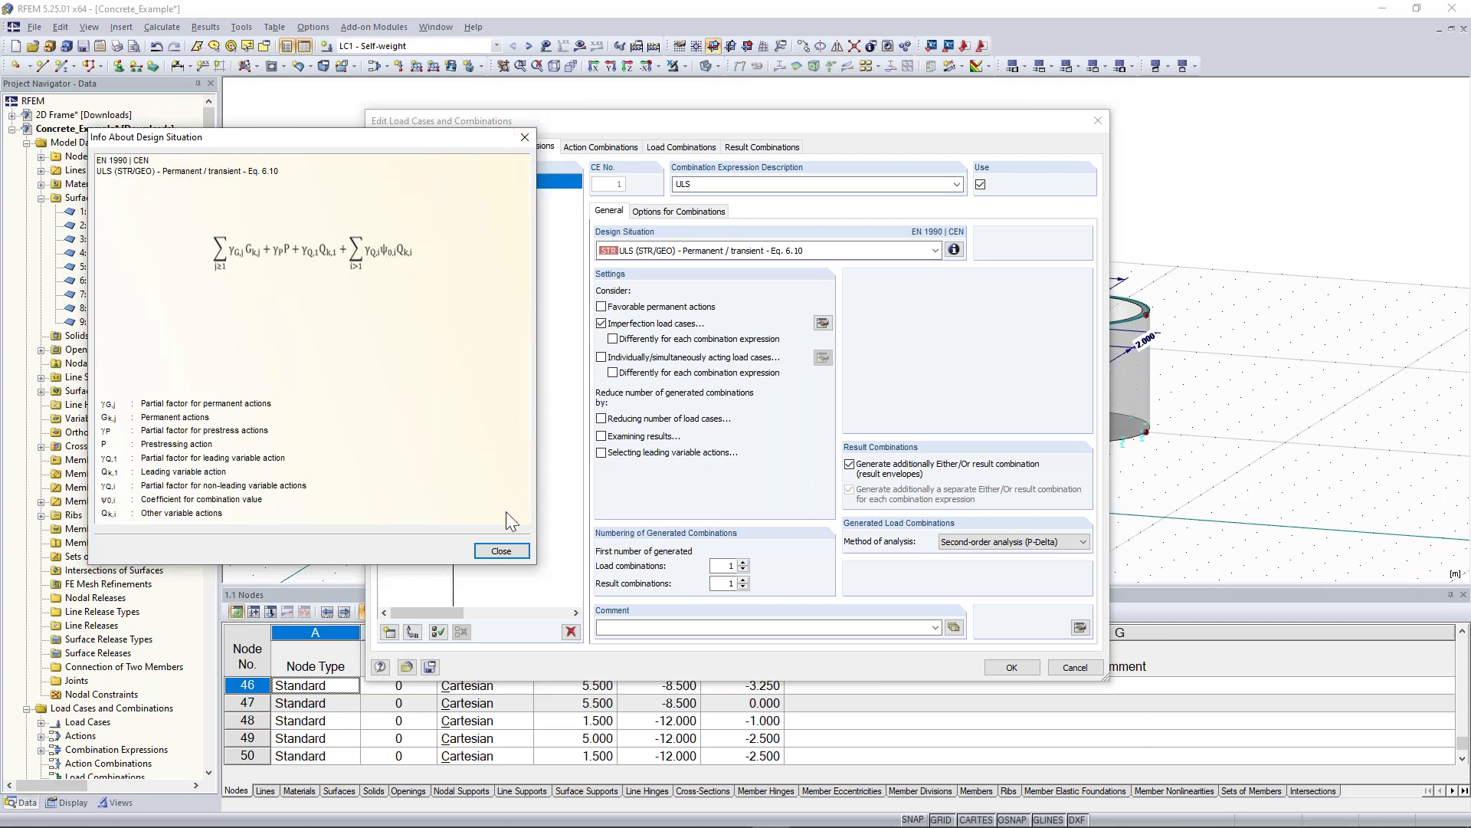
left_click(502, 551)
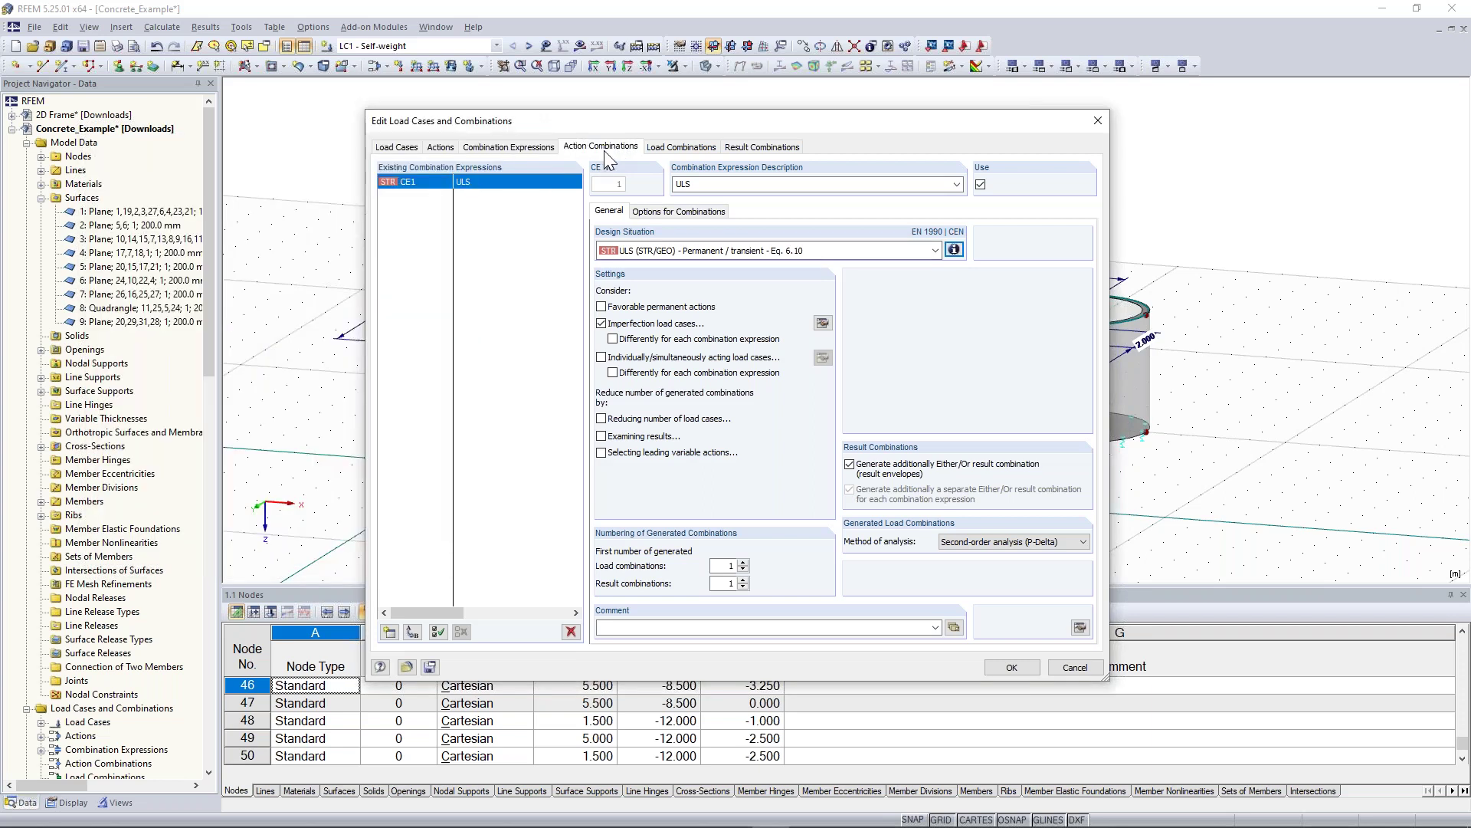
- Examine the generated action combinations, checking AC3's leading action and partial and combination factors against the design situation formula
left_click(603, 147)
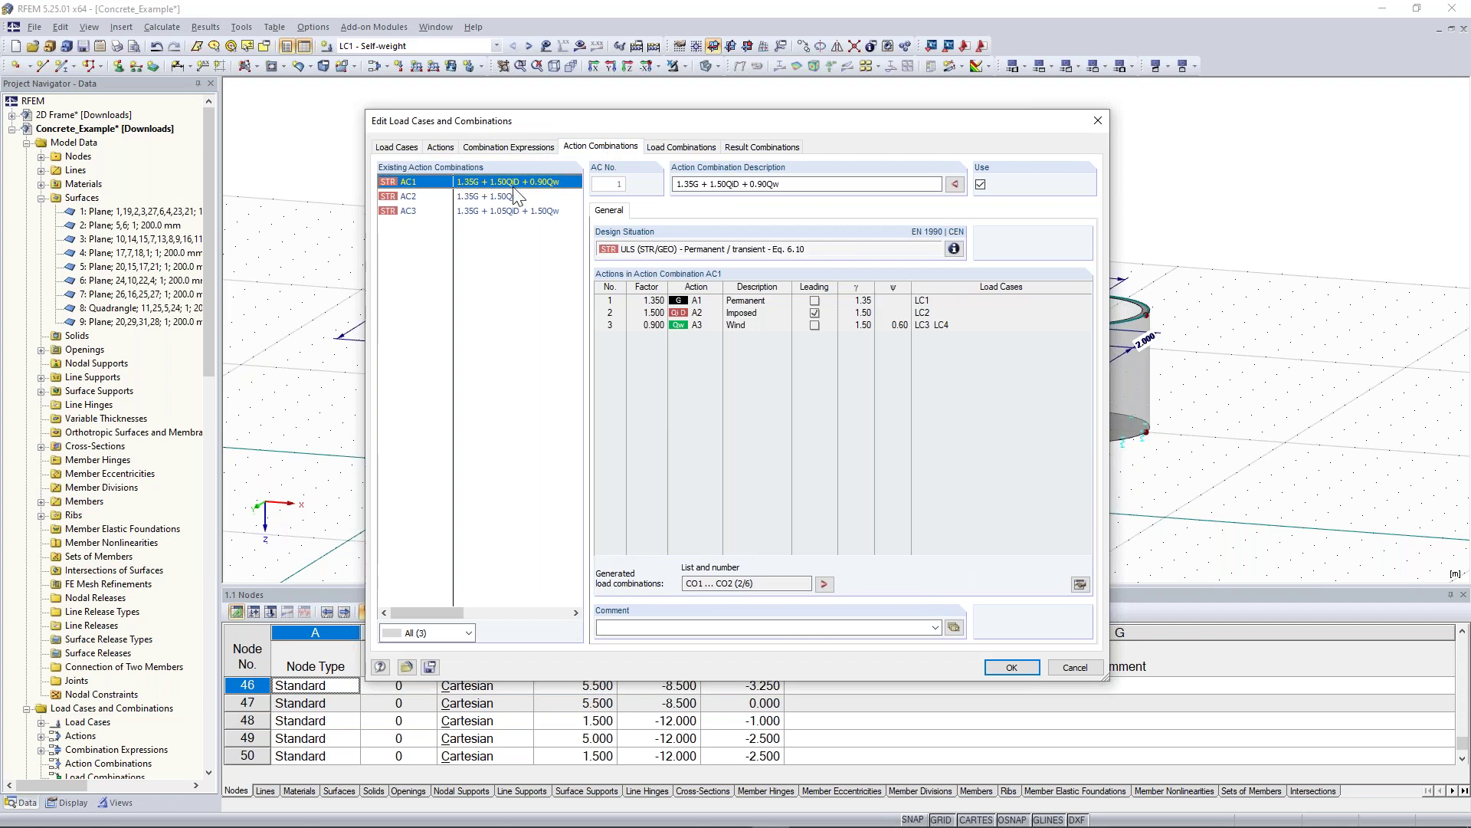
left_click(489, 210)
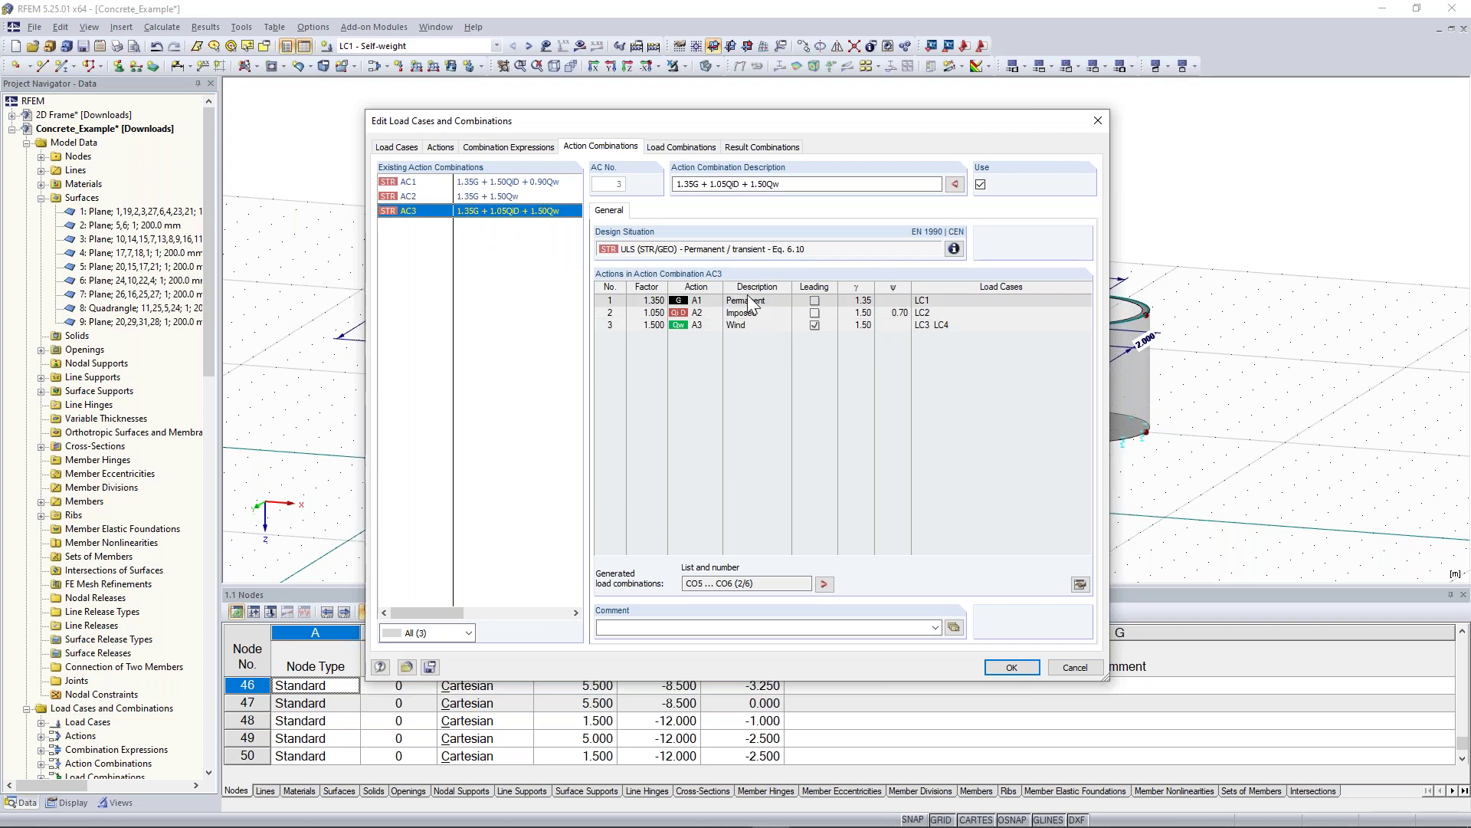
left_click(738, 330)
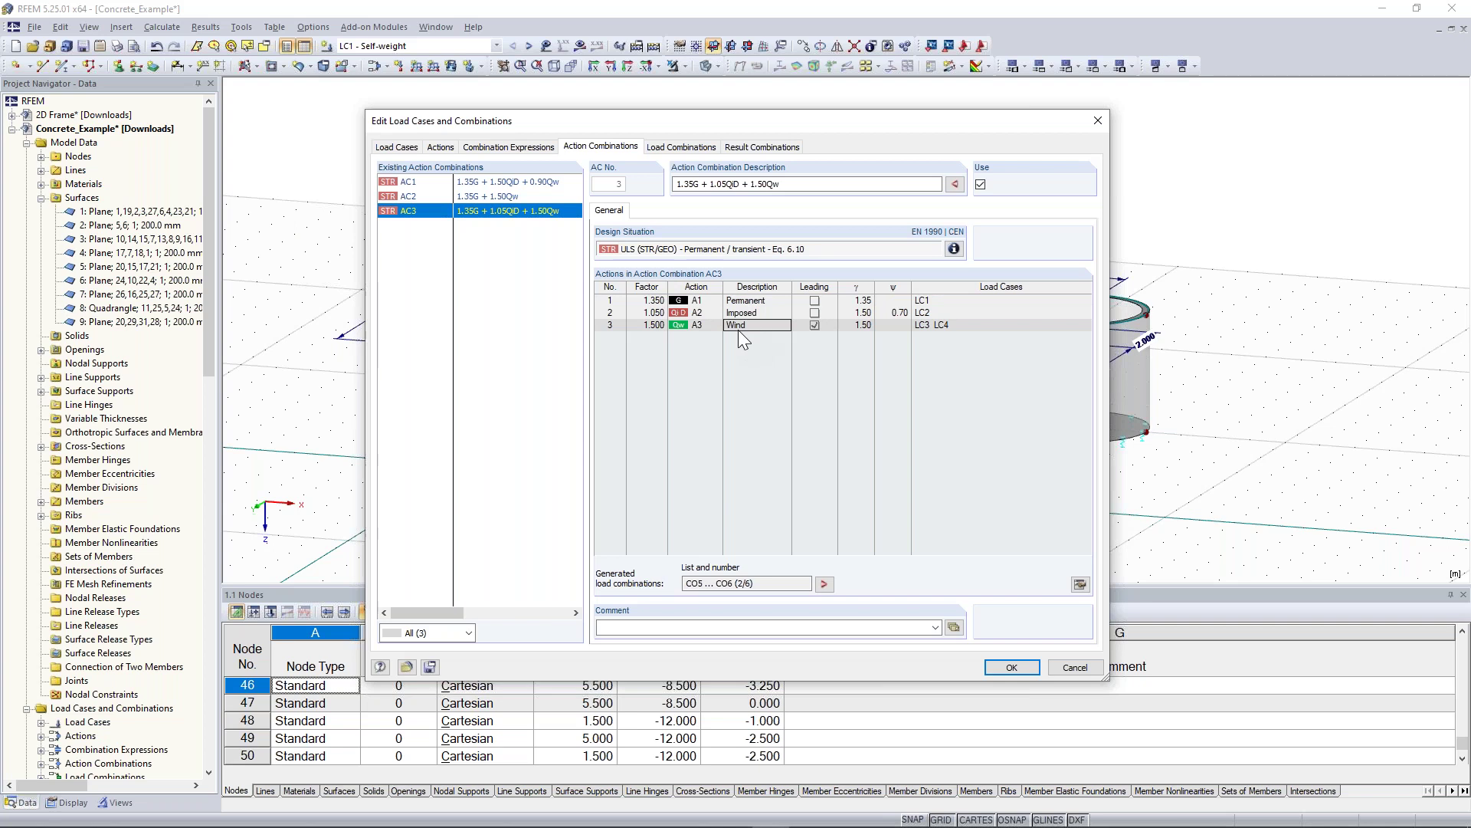
left_click(862, 314)
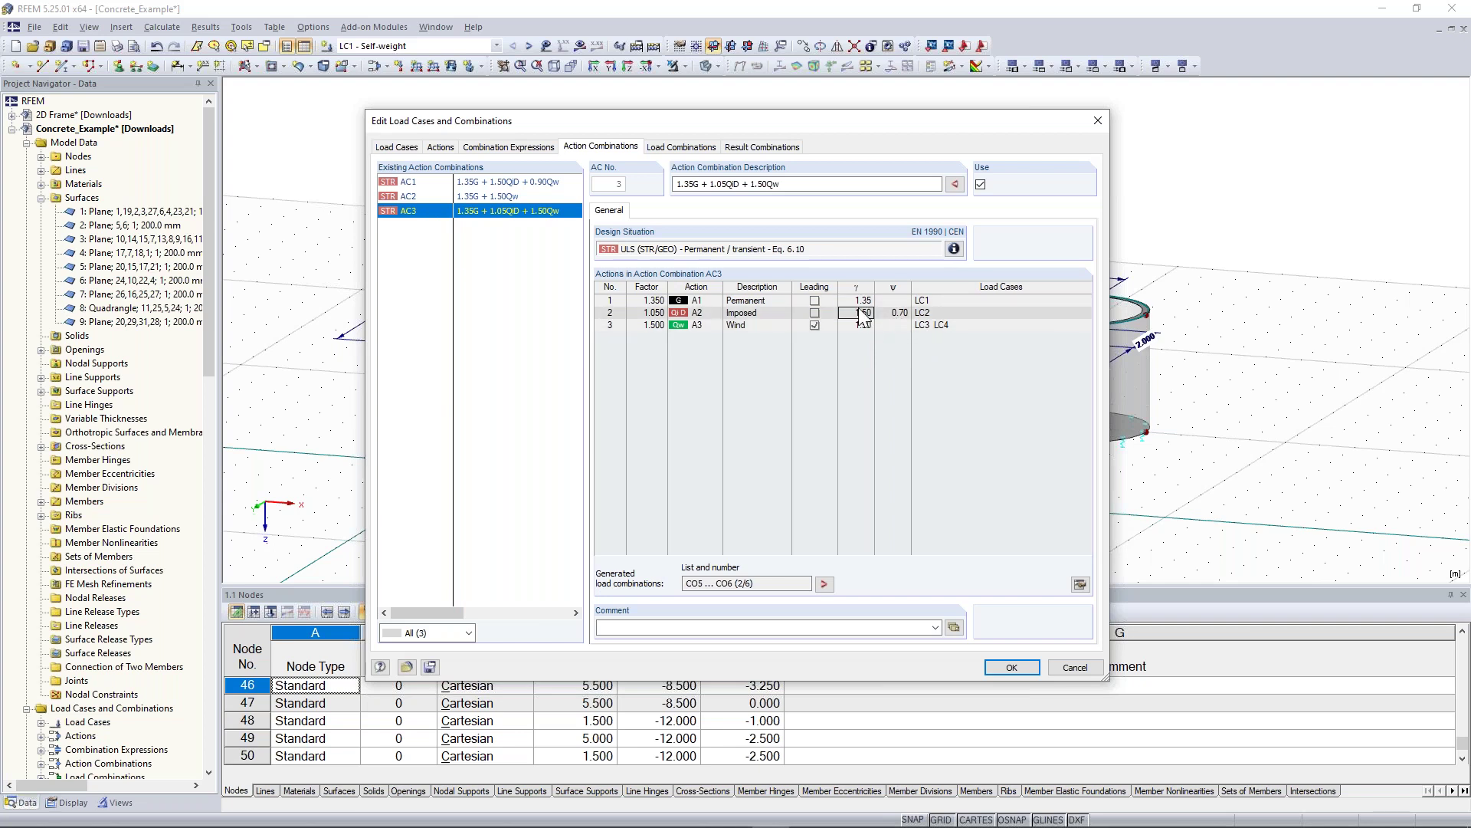
left_click(896, 314)
left_click(953, 248)
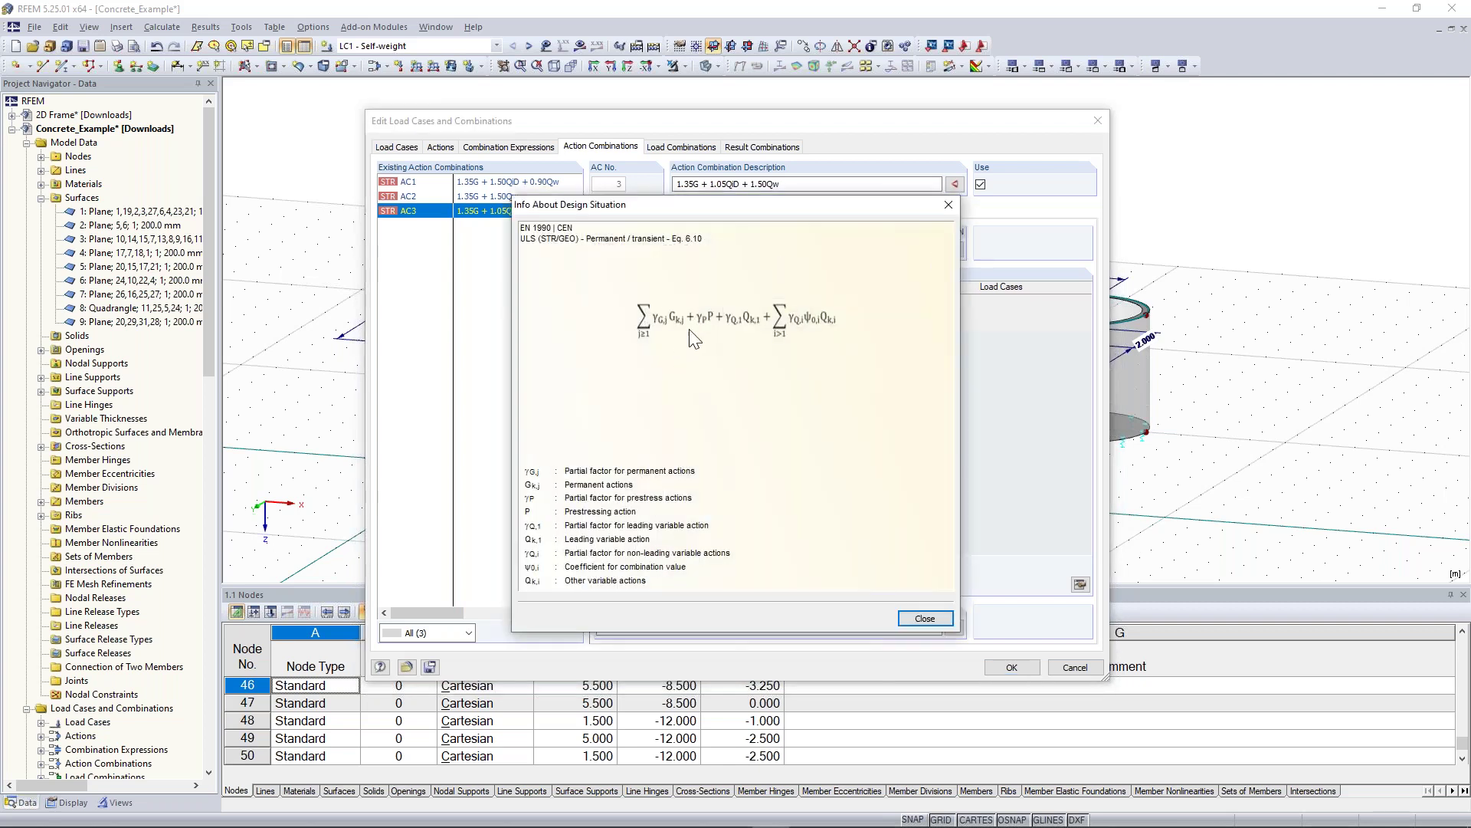
left_click(949, 205)
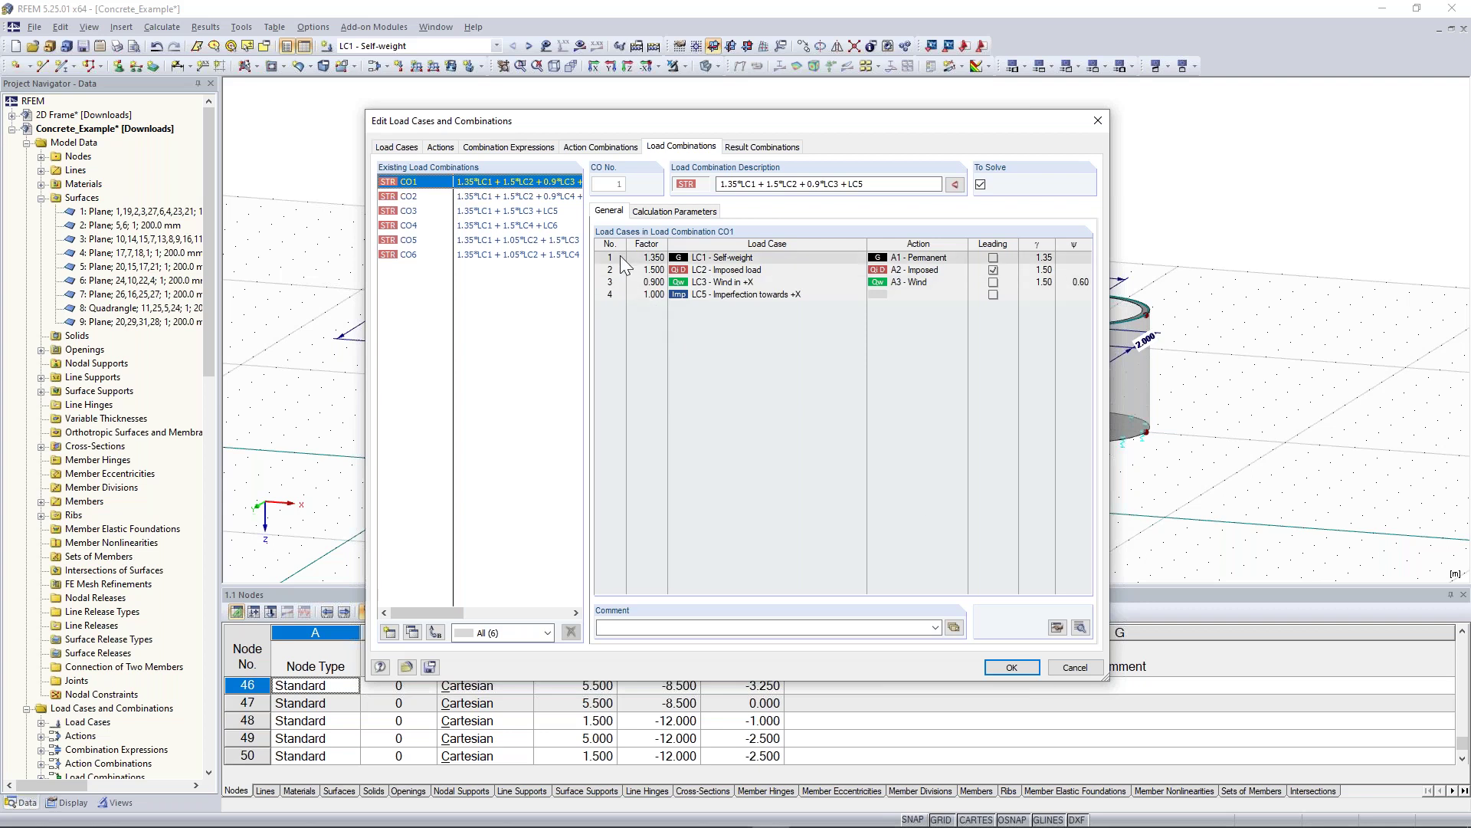
- Examine load combination CO1's calculation parameters and the load cases, leading action and factors of CO6
left_click(678, 210)
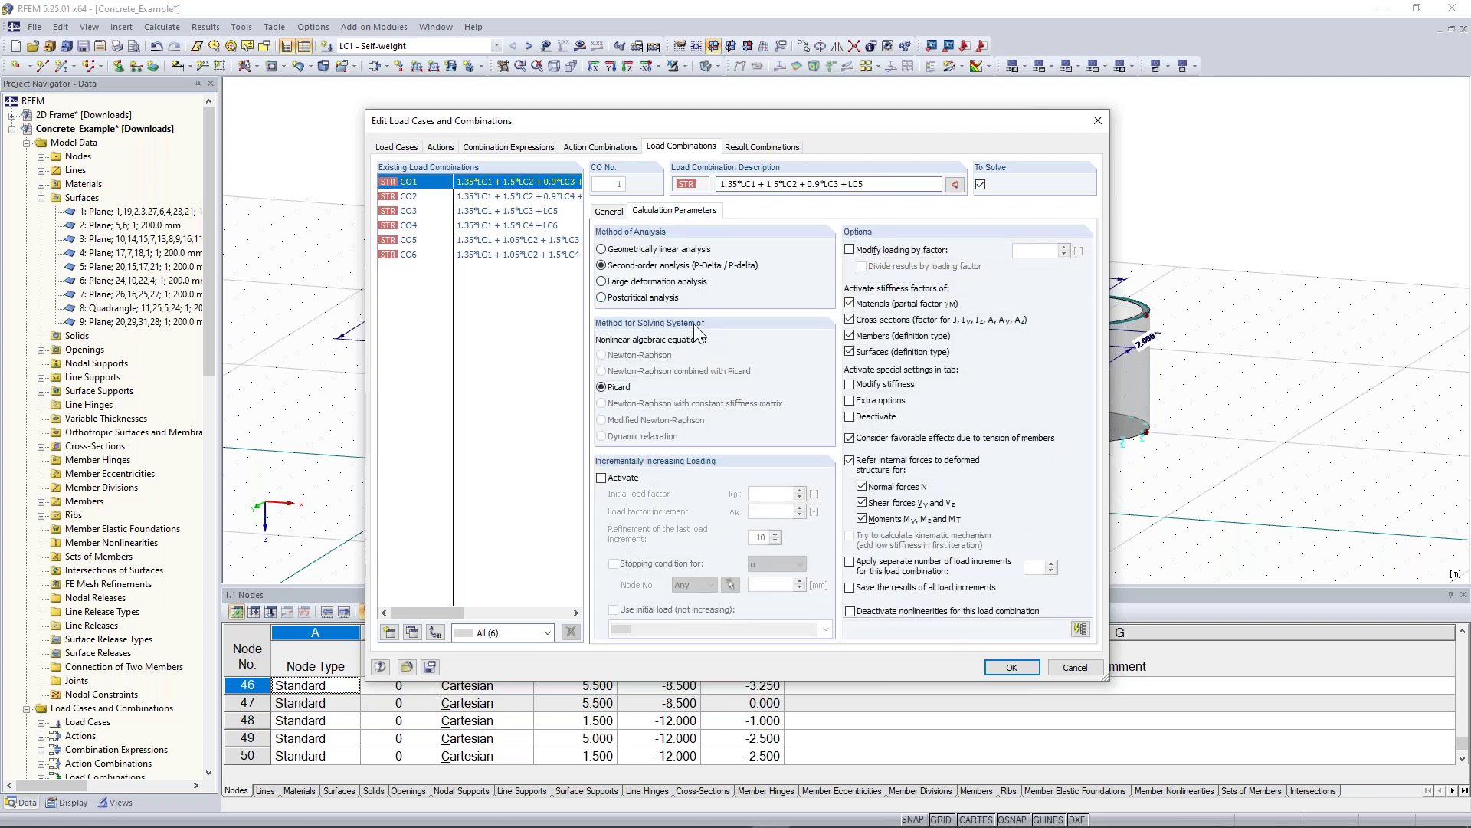
left_click(609, 210)
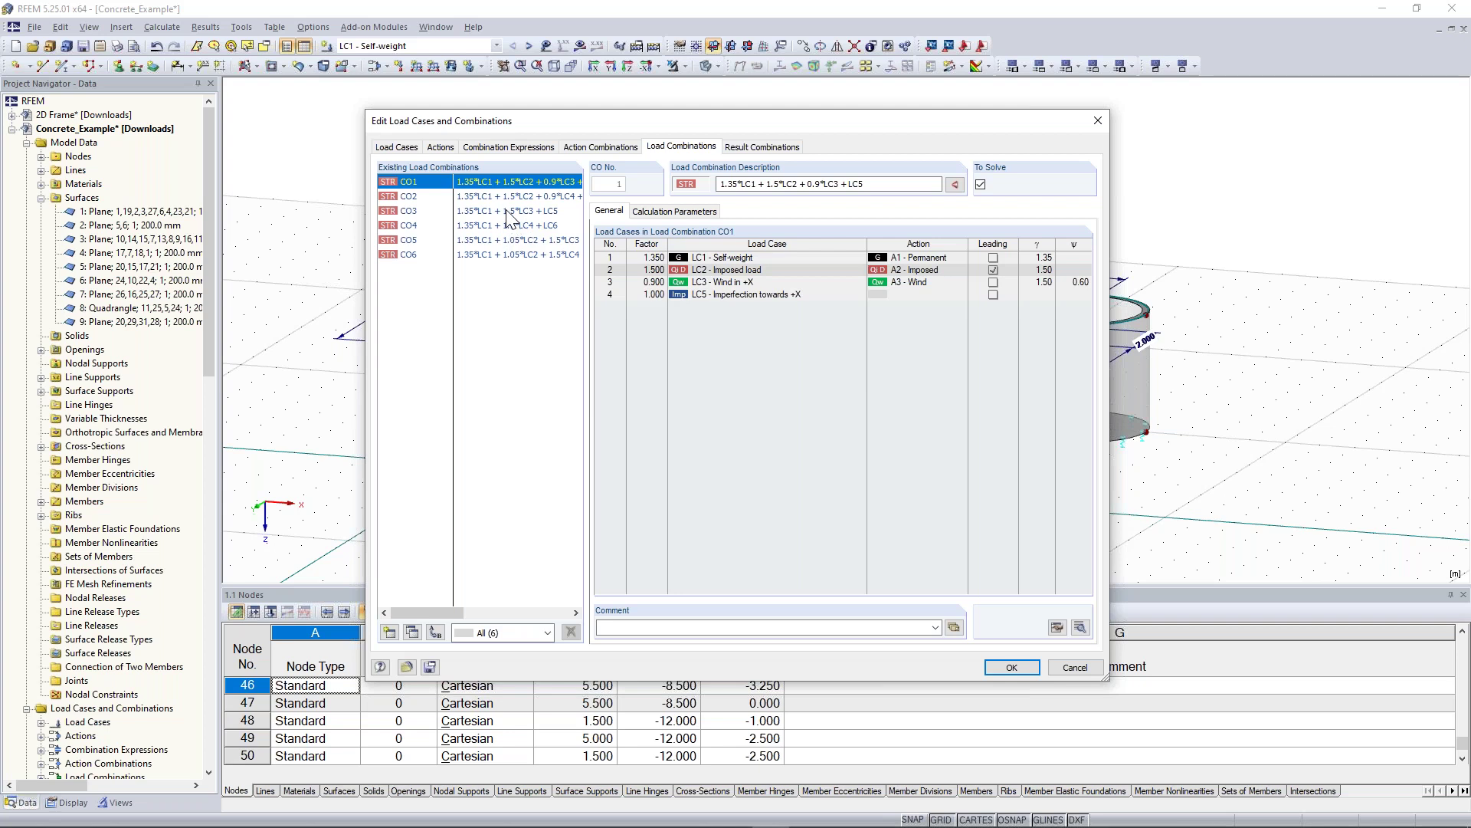
left_click(504, 258)
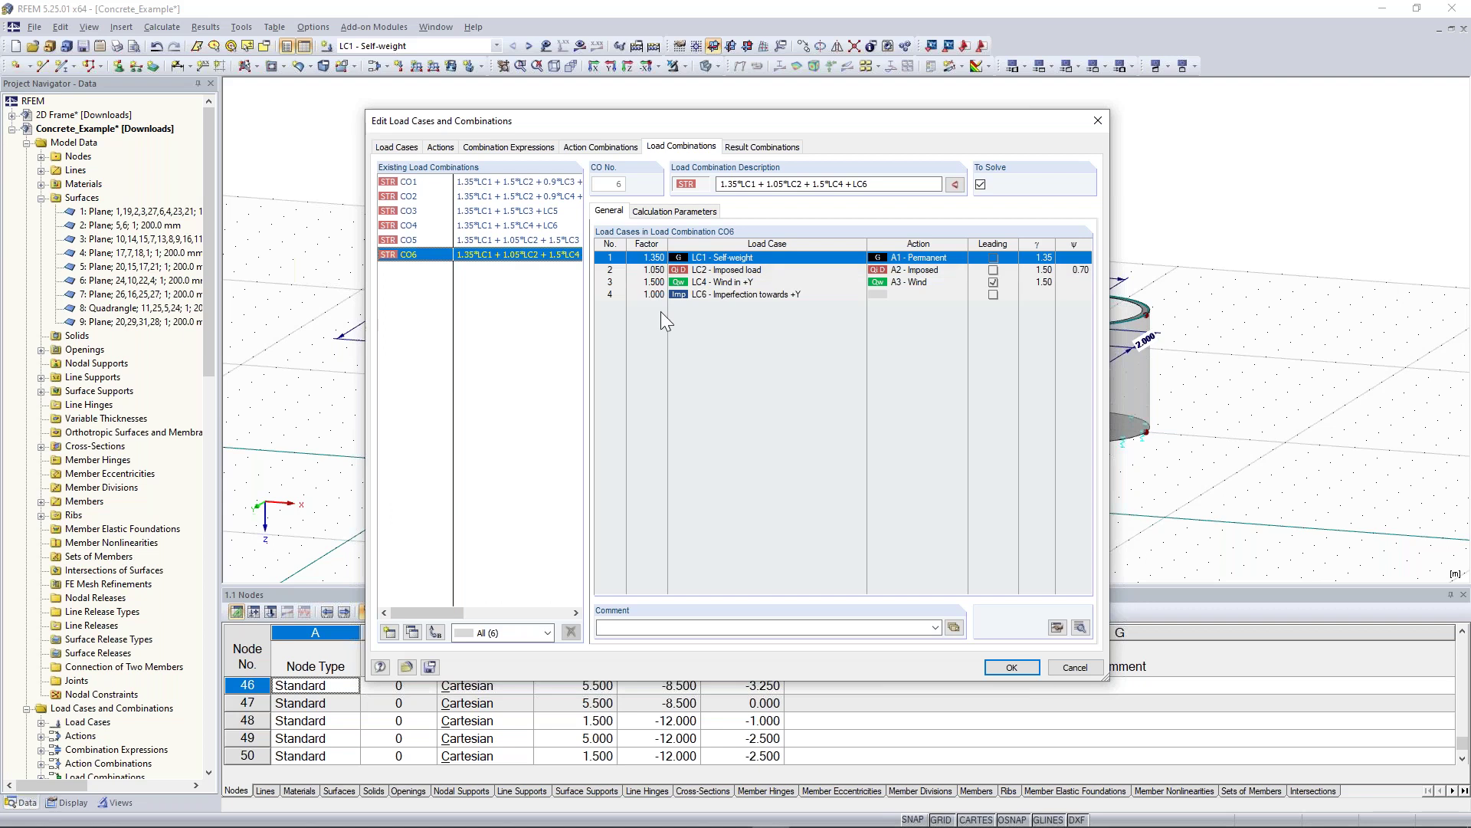
left_click(725, 282)
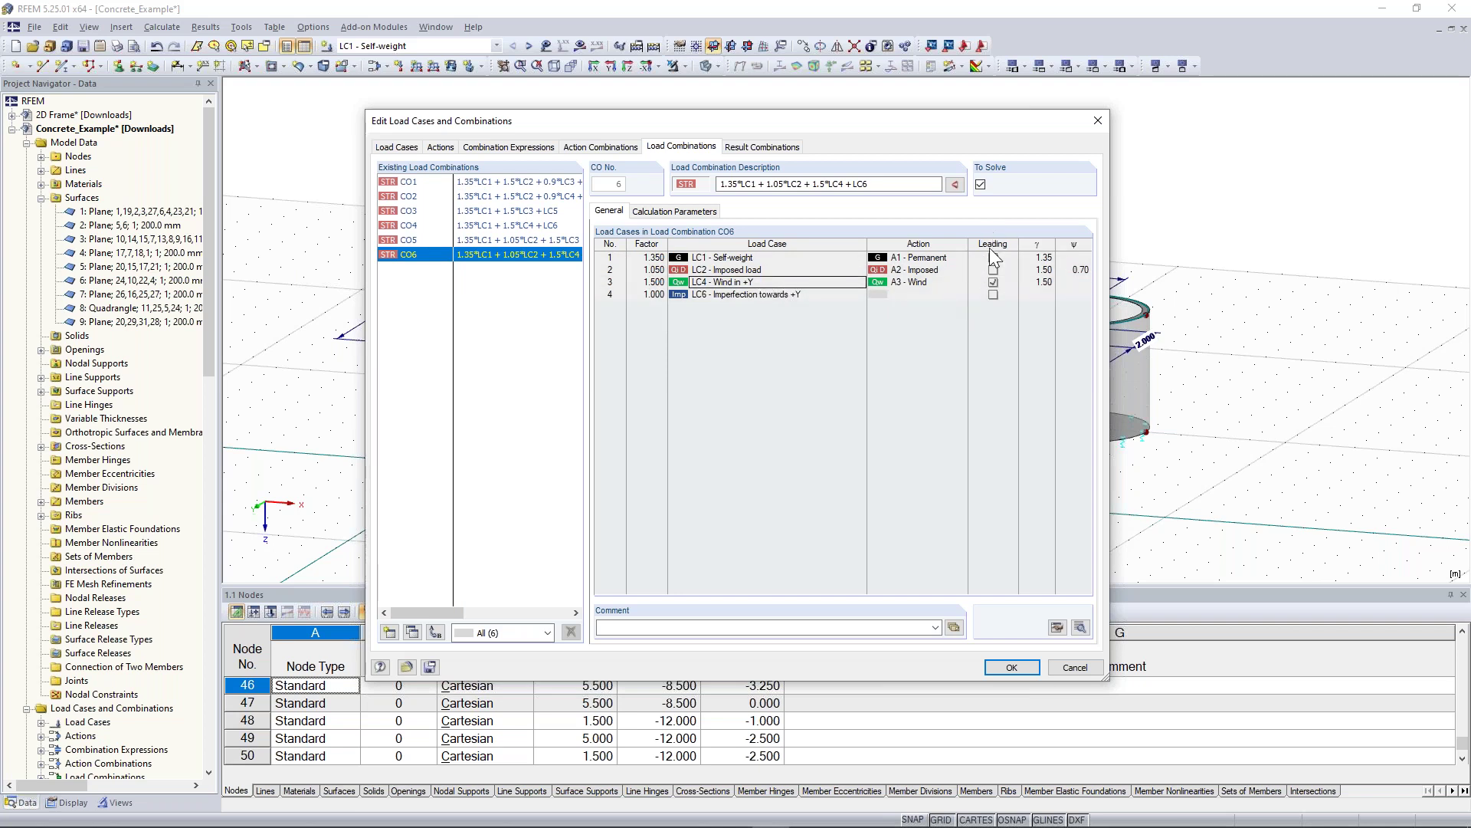
left_click(1043, 269)
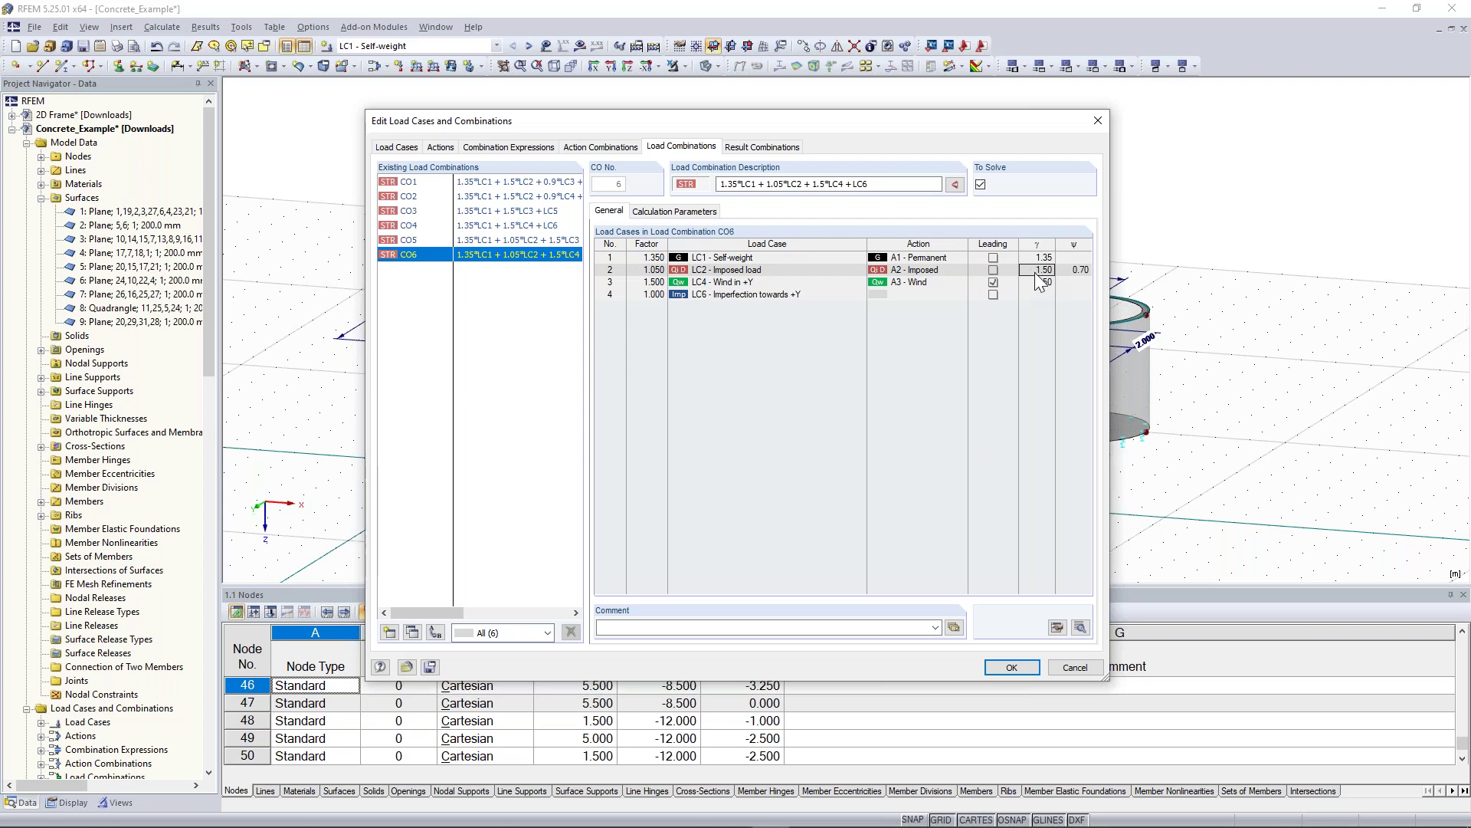
left_click(1073, 272)
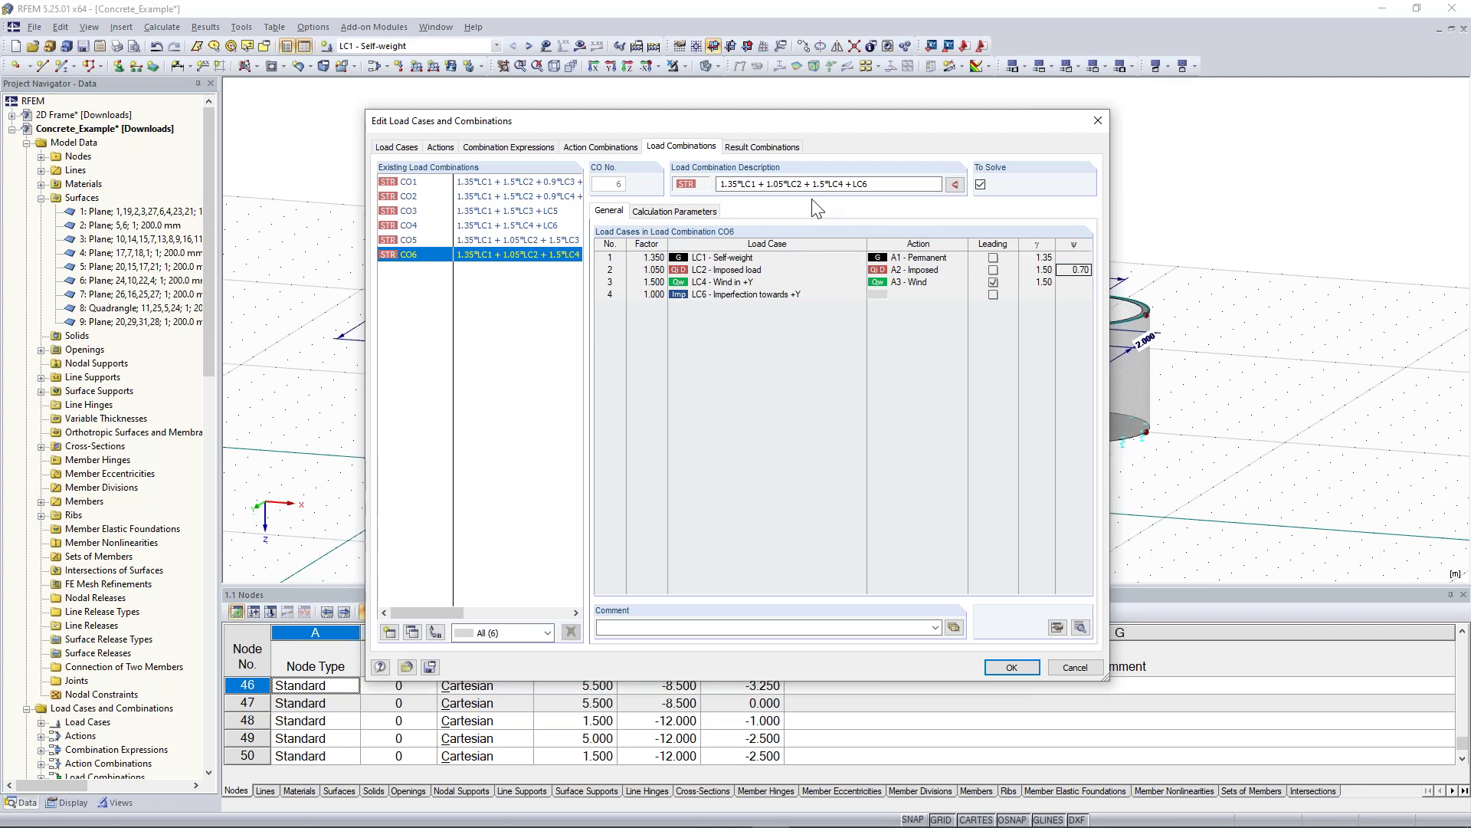
- Check CO6's description against its load cases and view its full combination expression without changing it
left_click(770, 184)
left_click_drag(767, 184, 783, 187)
left_click(782, 187)
left_click(810, 281)
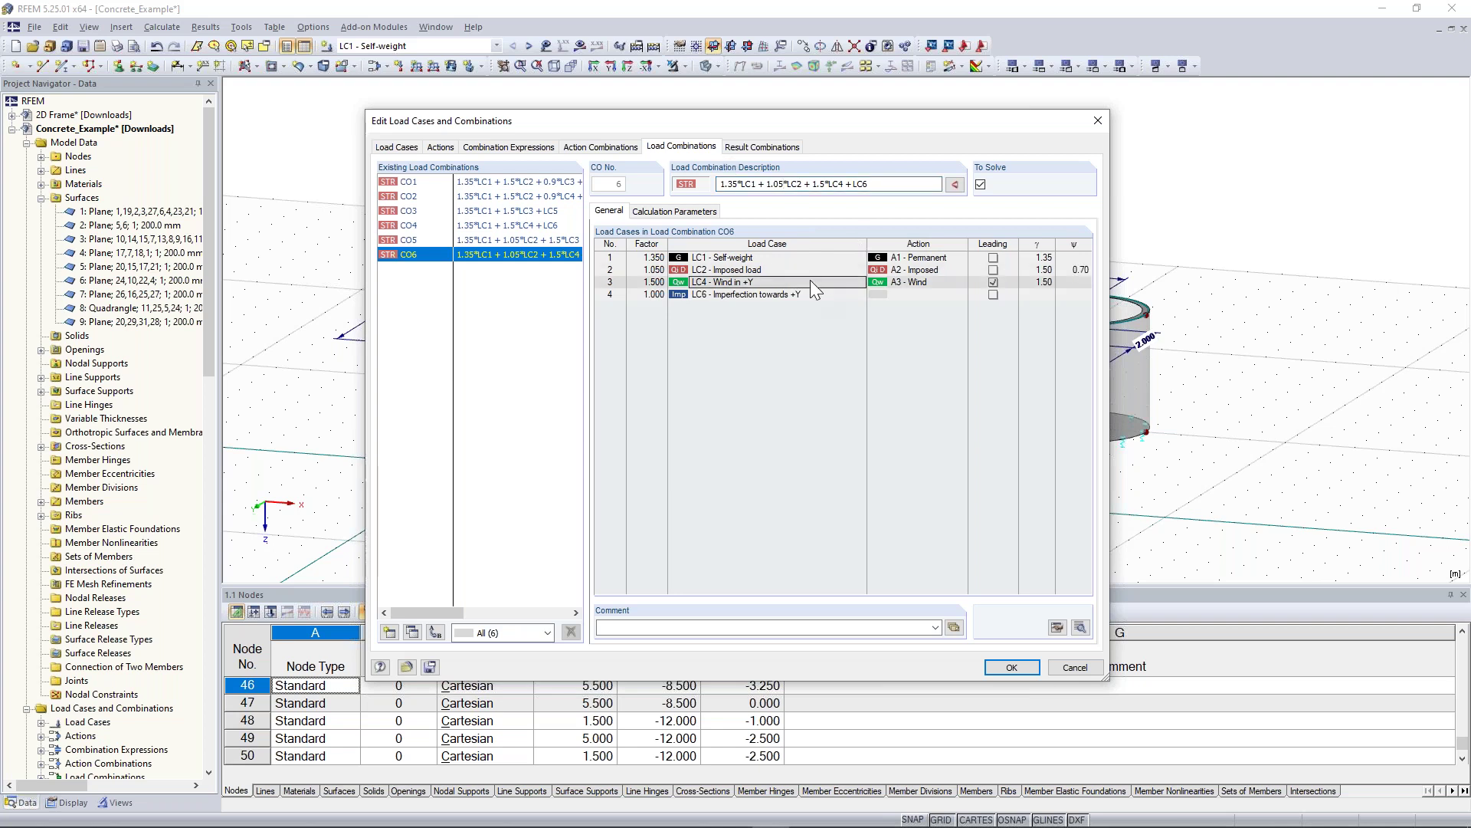
left_click(1080, 627)
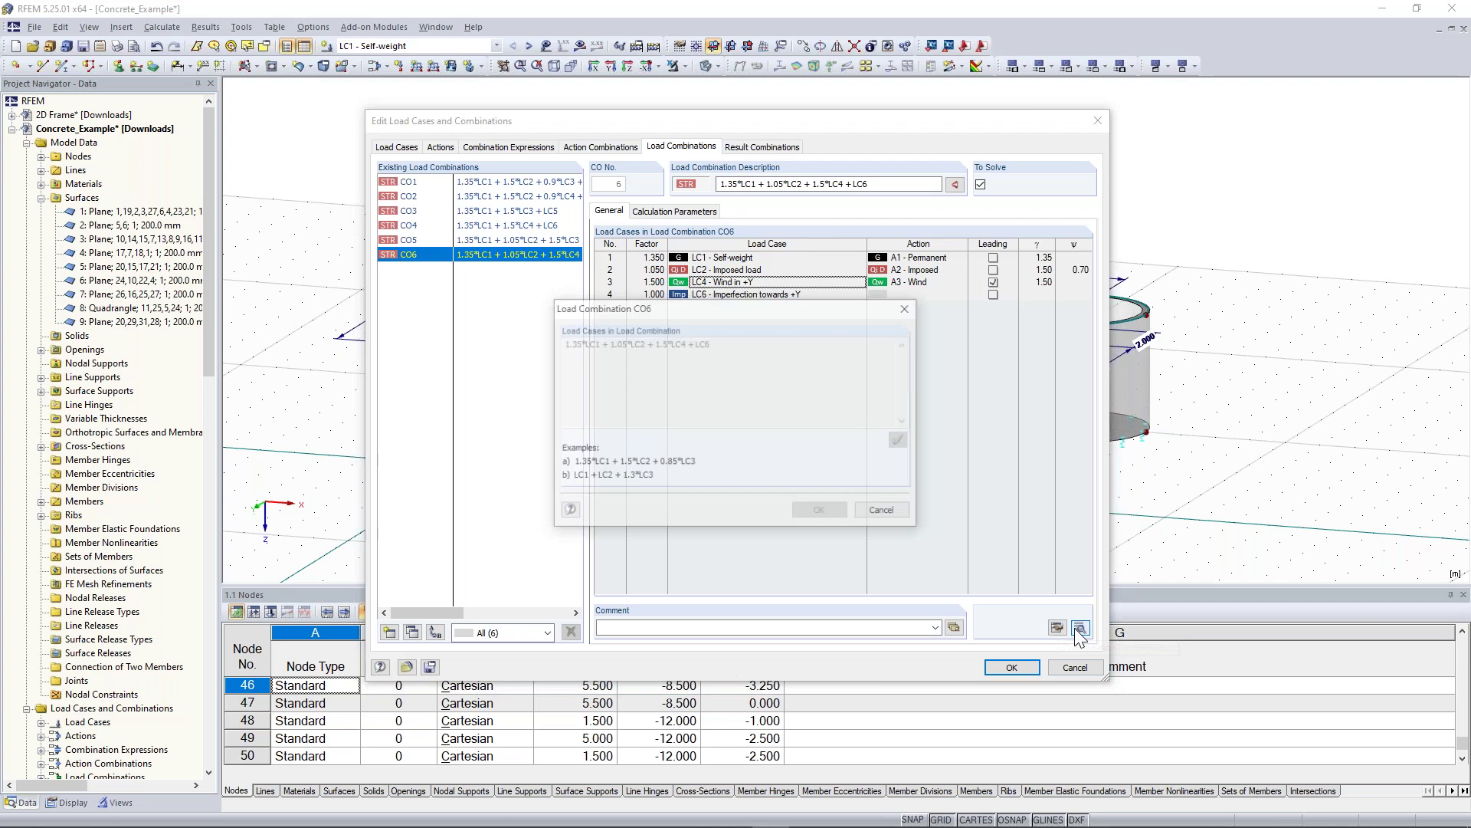
left_click_drag(691, 305, 1075, 112)
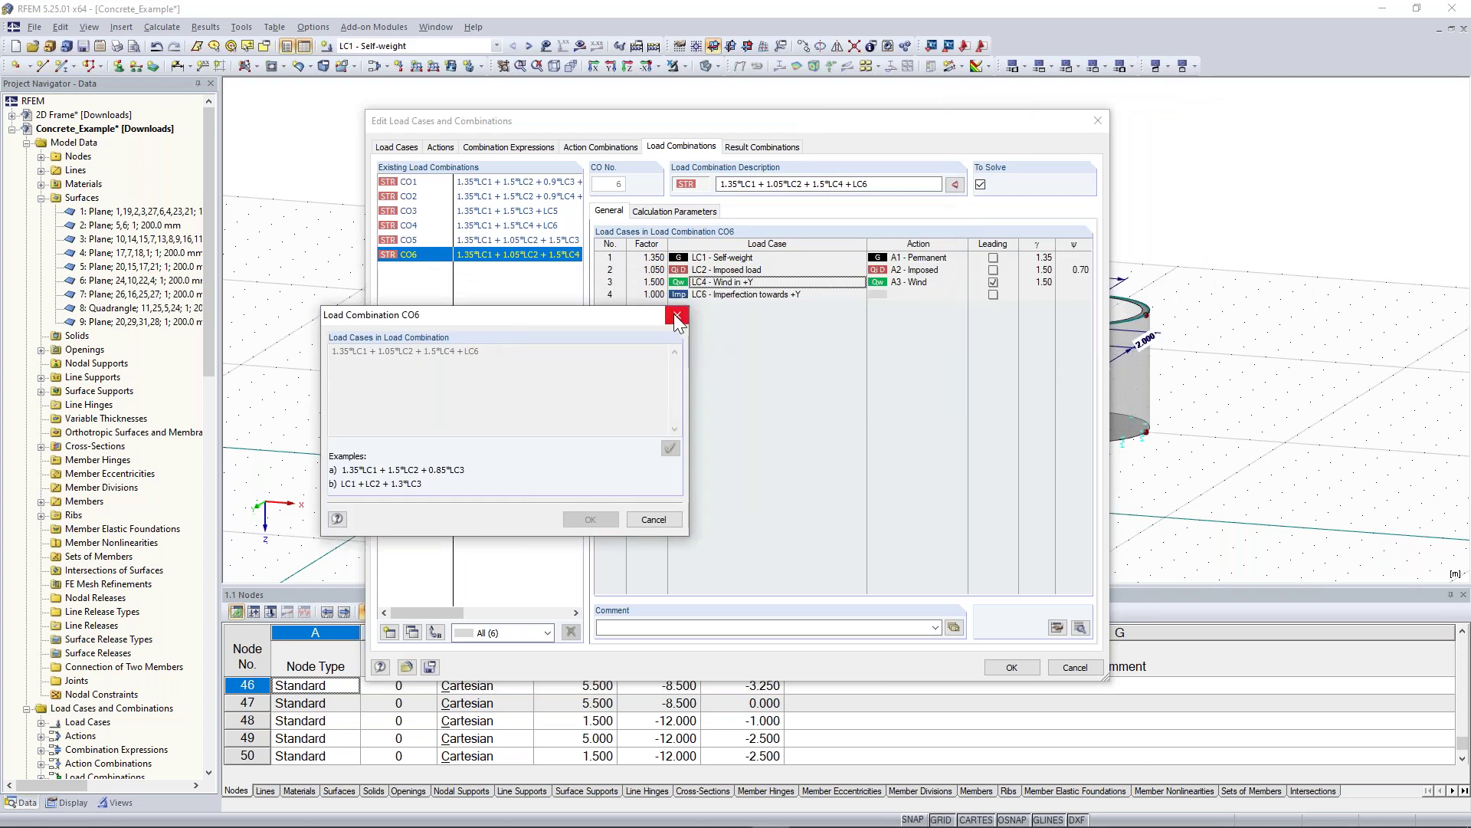
left_click(677, 316)
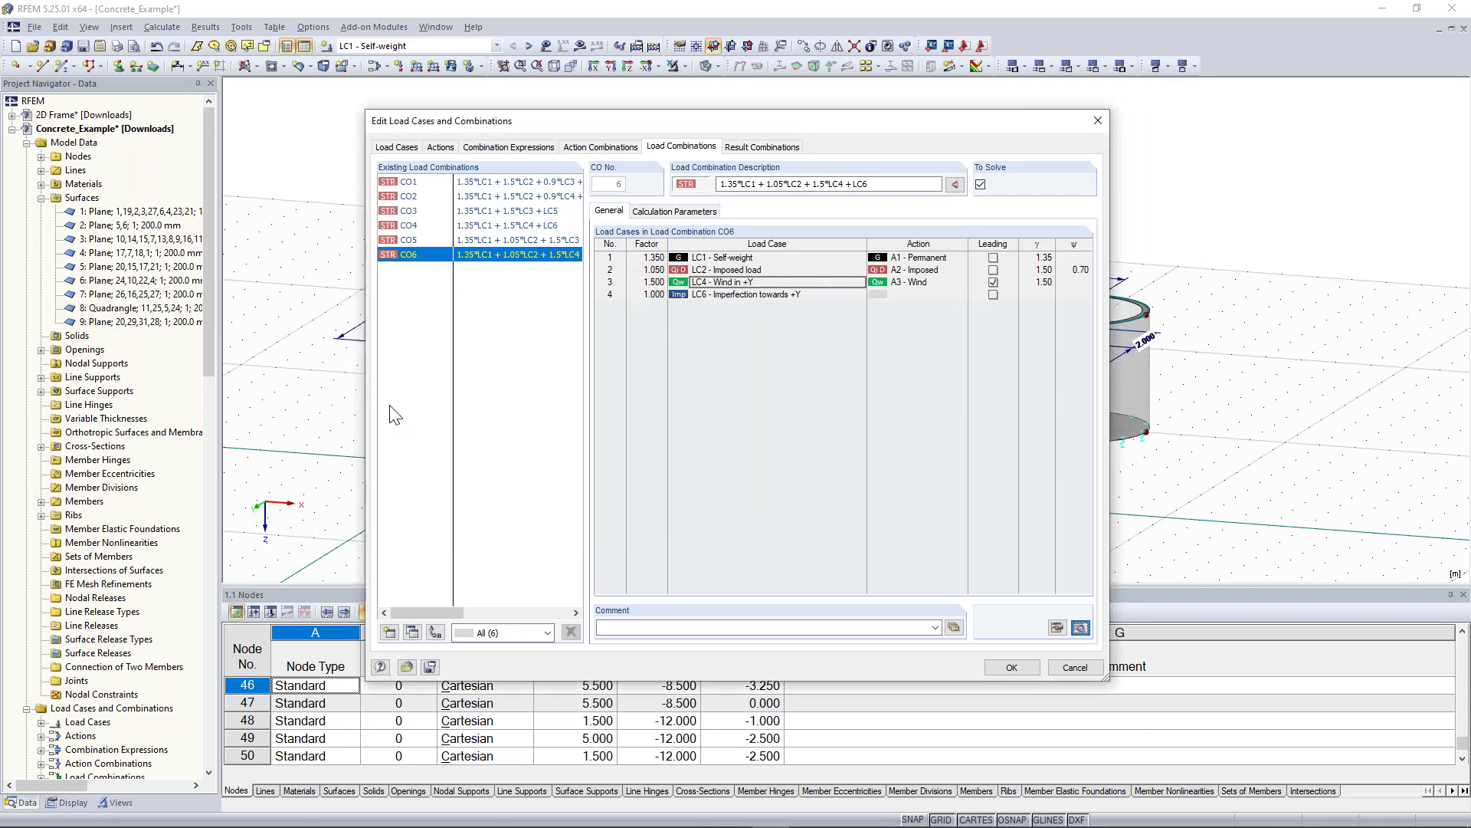
- Review the load combinations included in result combination RC1 and accept all load case and combination settings
left_click(771, 149)
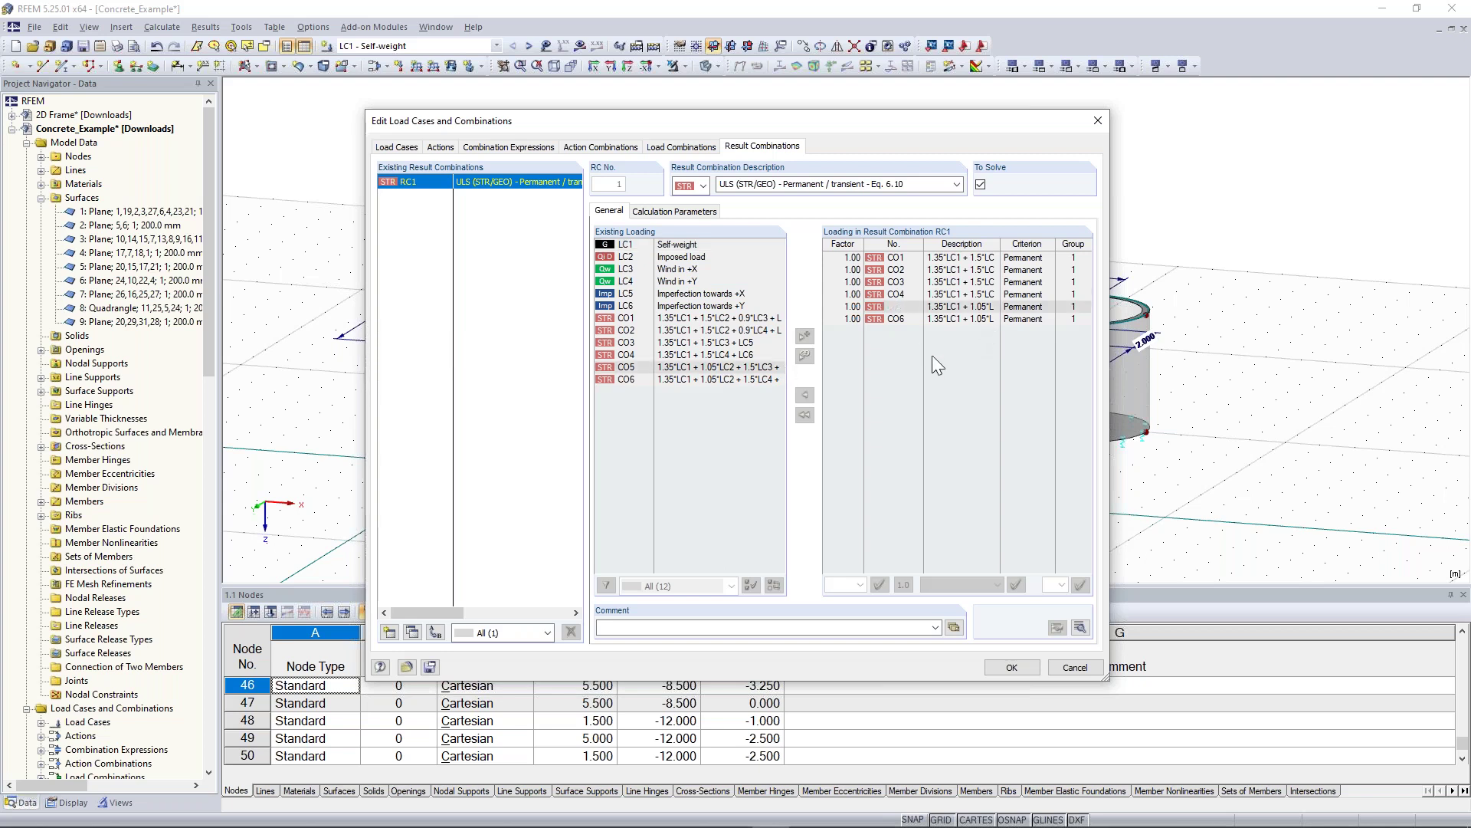
left_click(1033, 669)
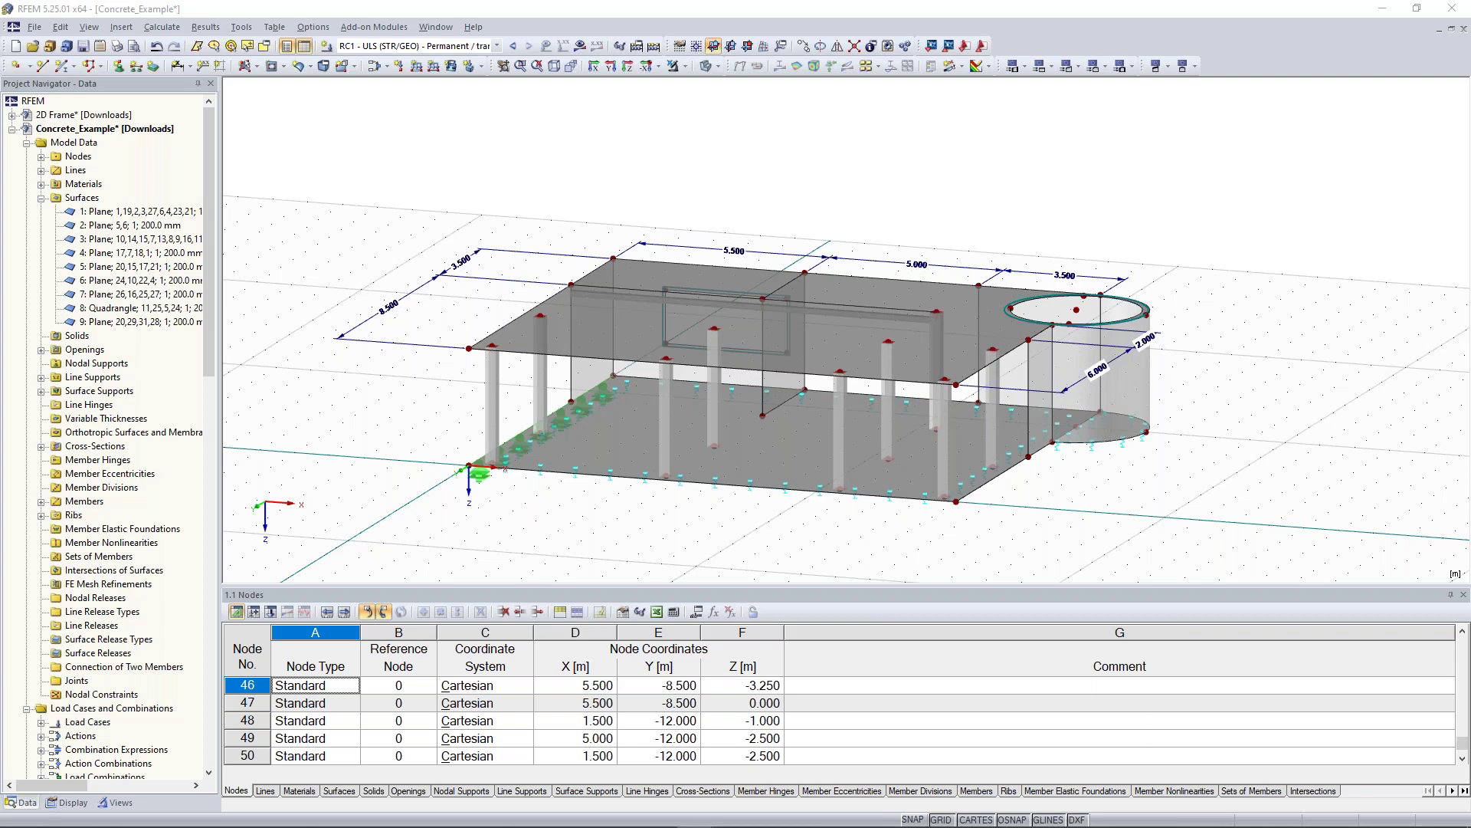
- Dismiss the endpoint security notification covering the model view
key("alt+Tab")
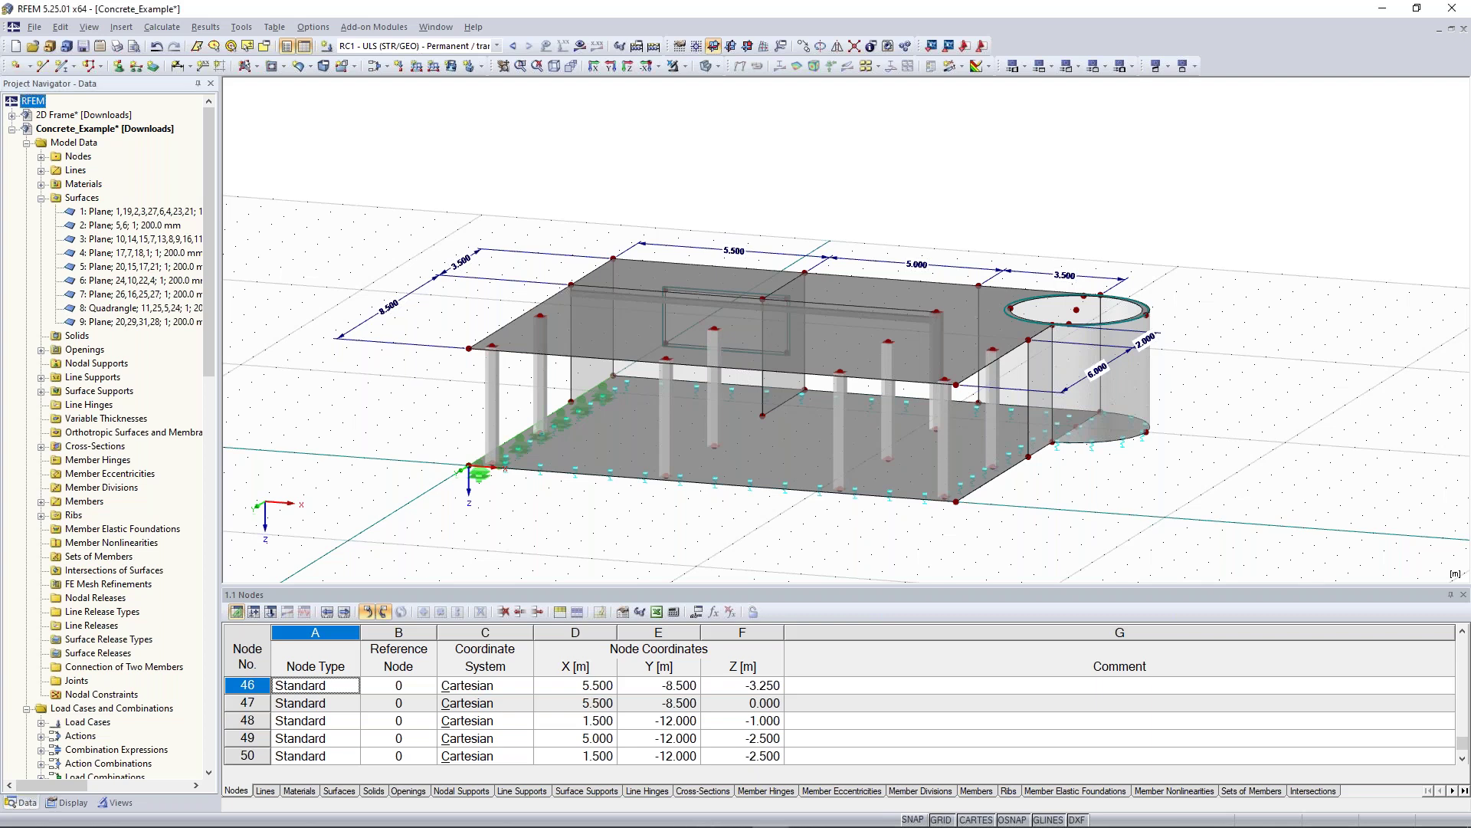
left_click(105, 129)
key("alt+Tab")
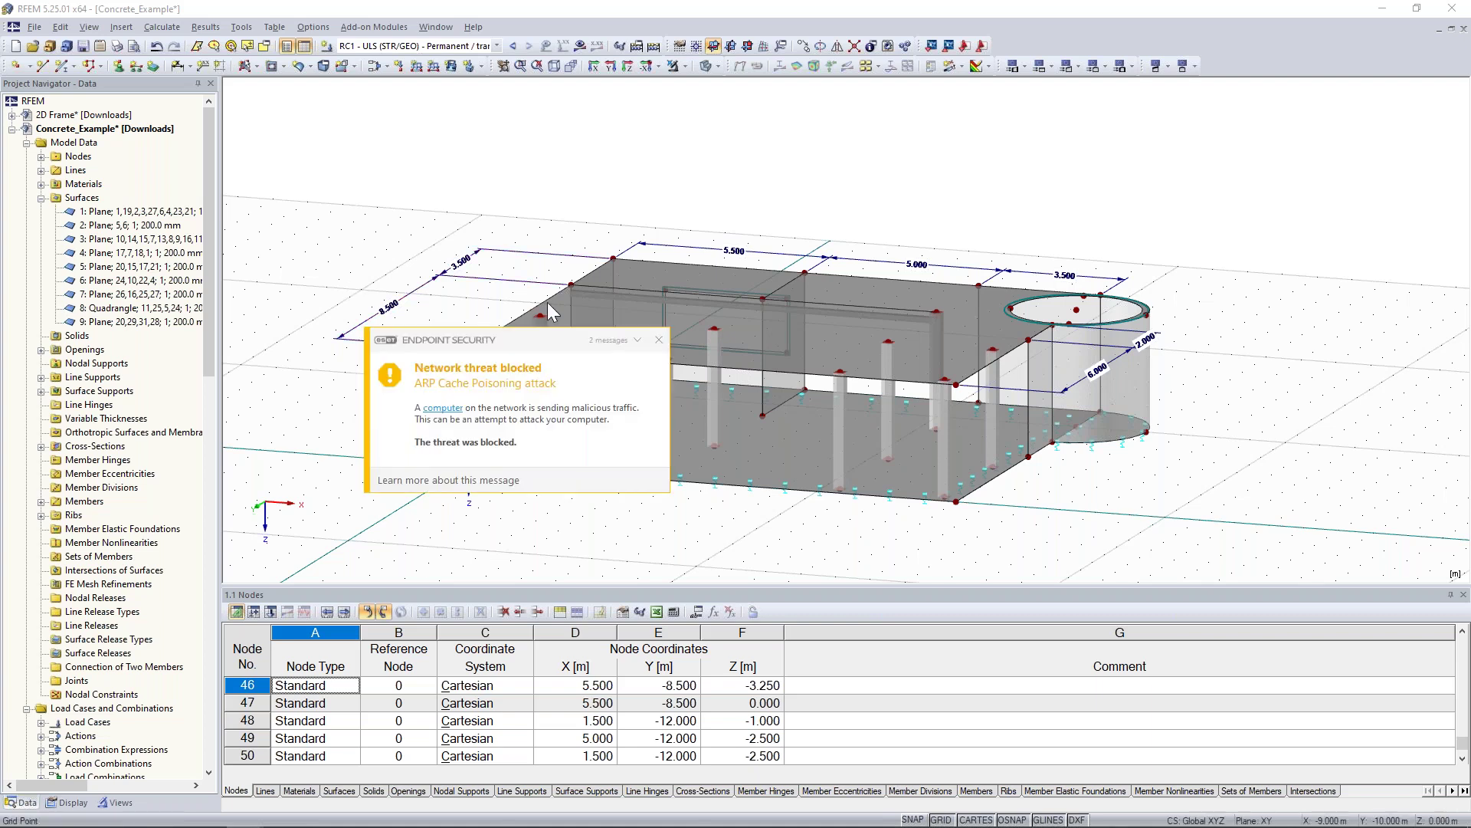
left_click(659, 340)
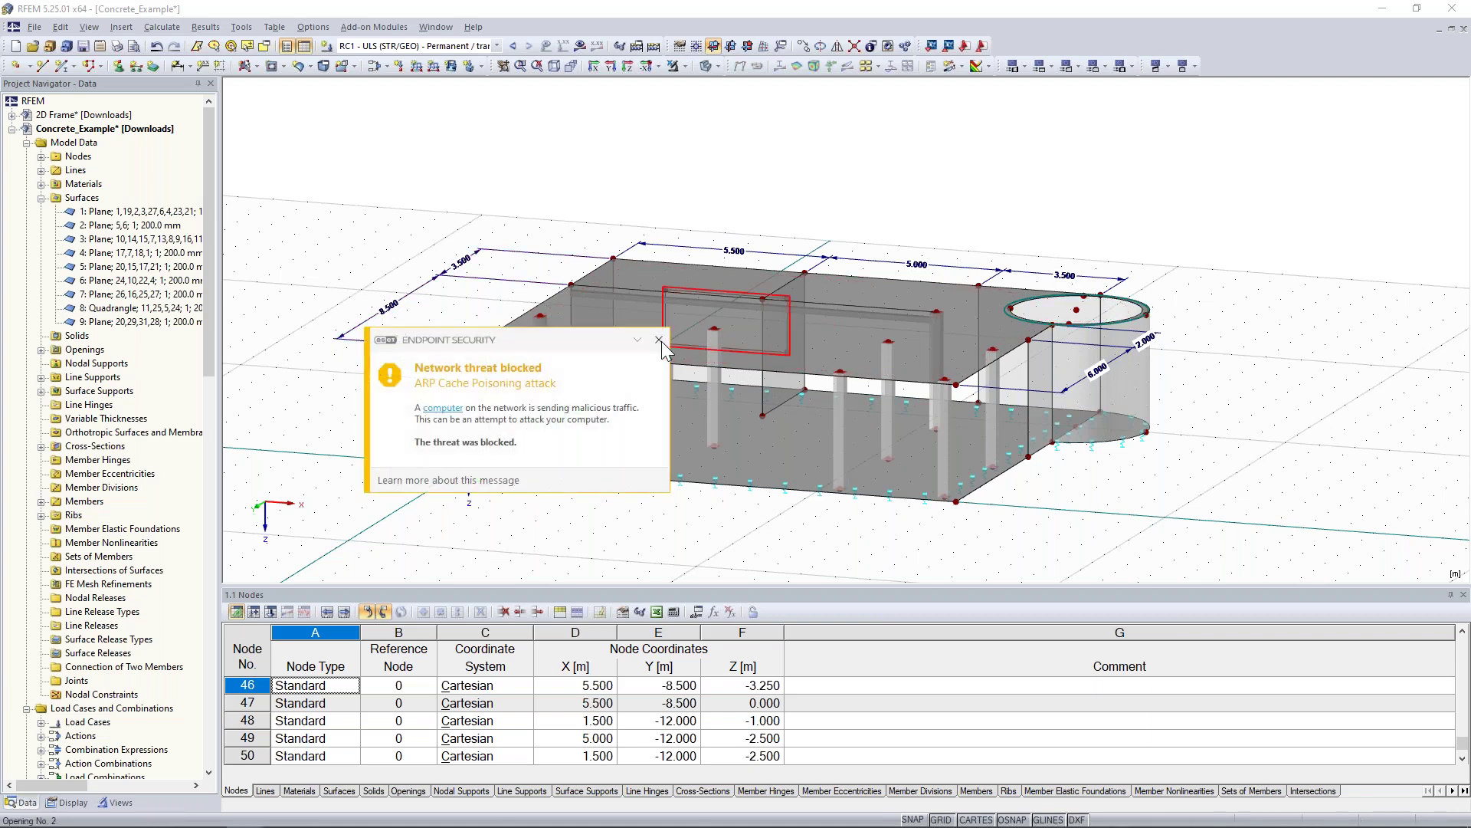
left_click(659, 340)
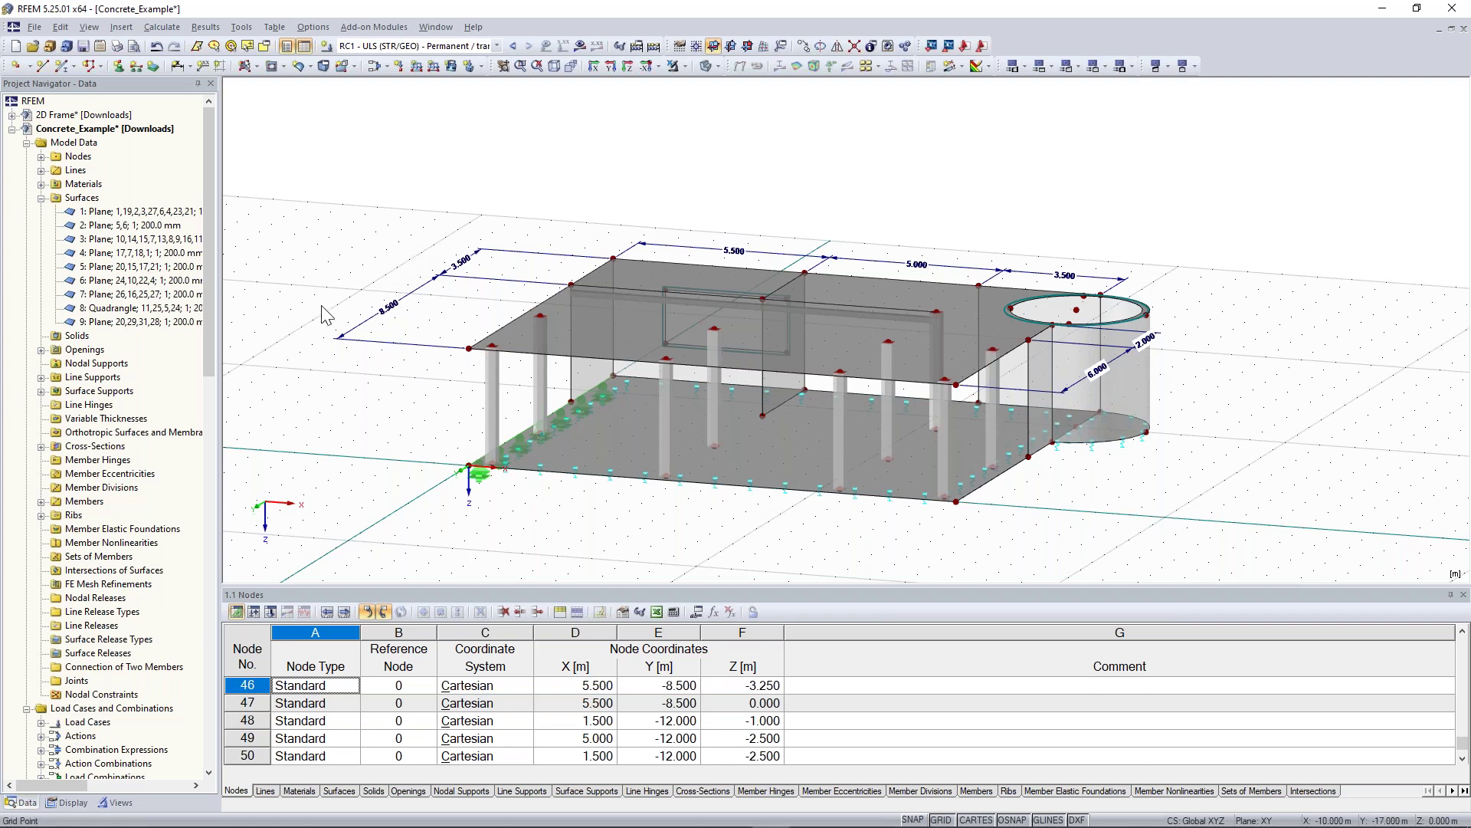
- Find the RF-CONCRETE Surfaces entry among the project's add-on modules
scroll(208, 449, "down", 15)
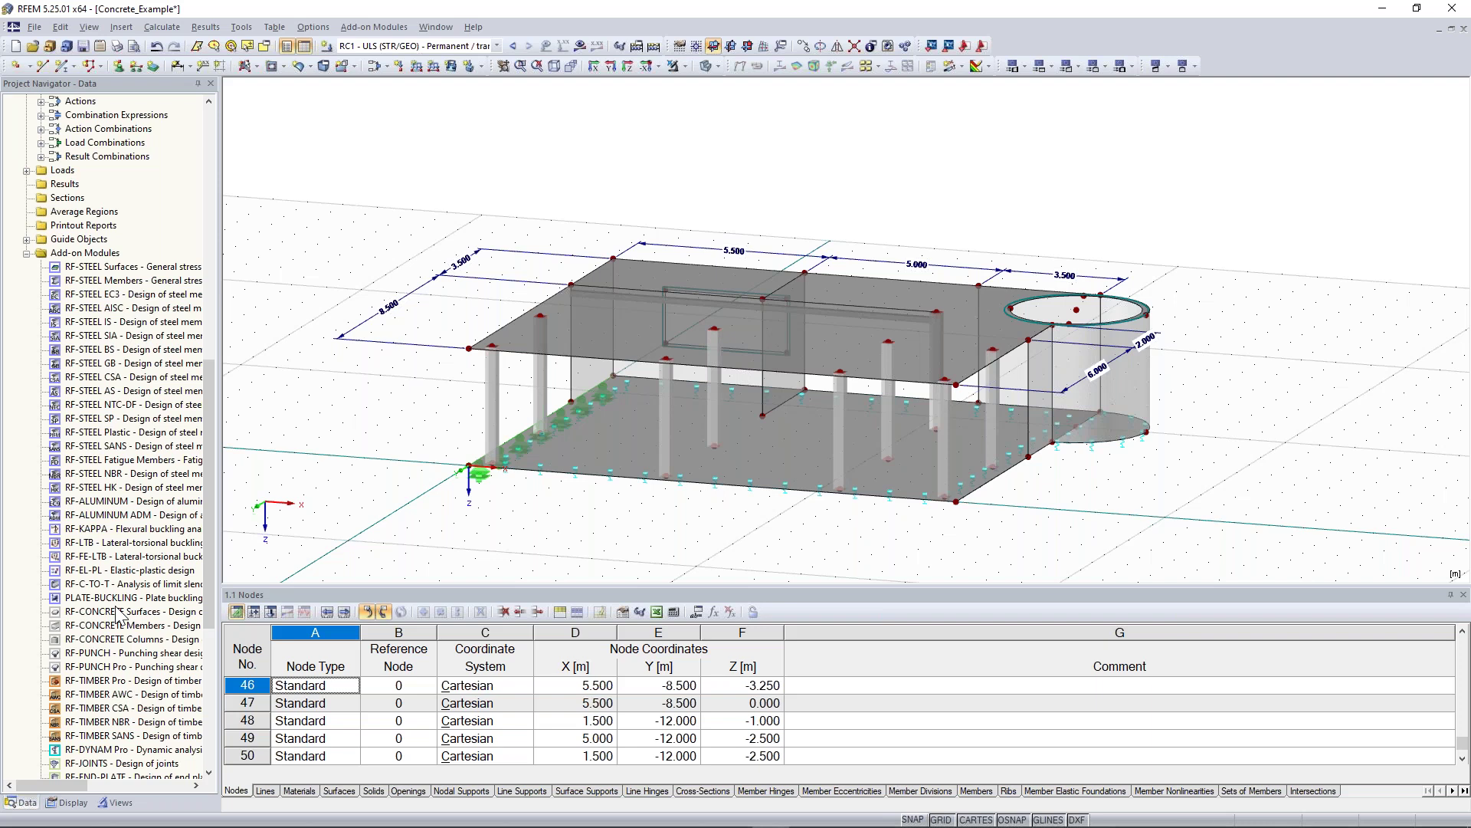
left_click_drag(118, 613, 134, 623)
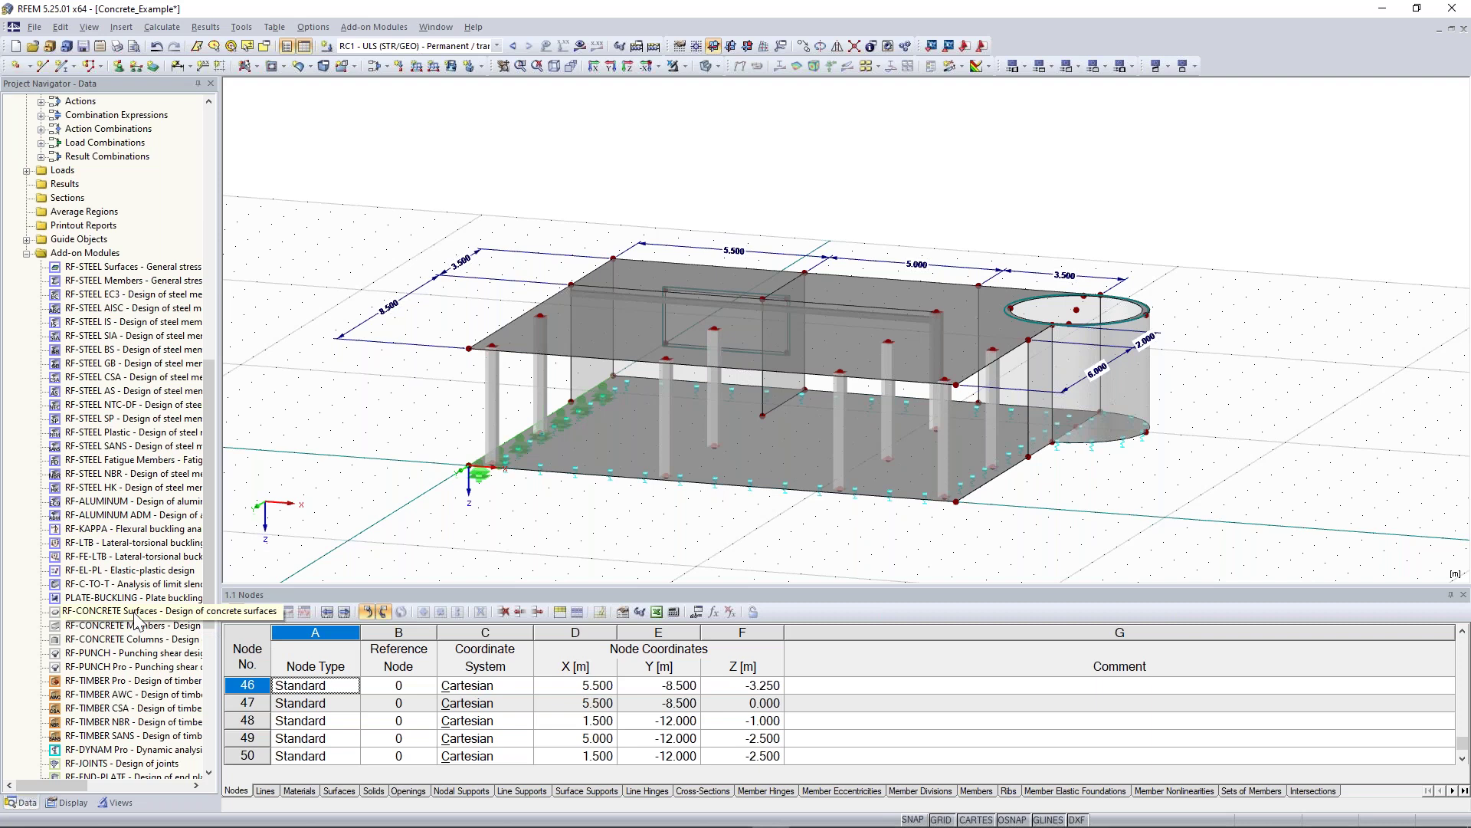
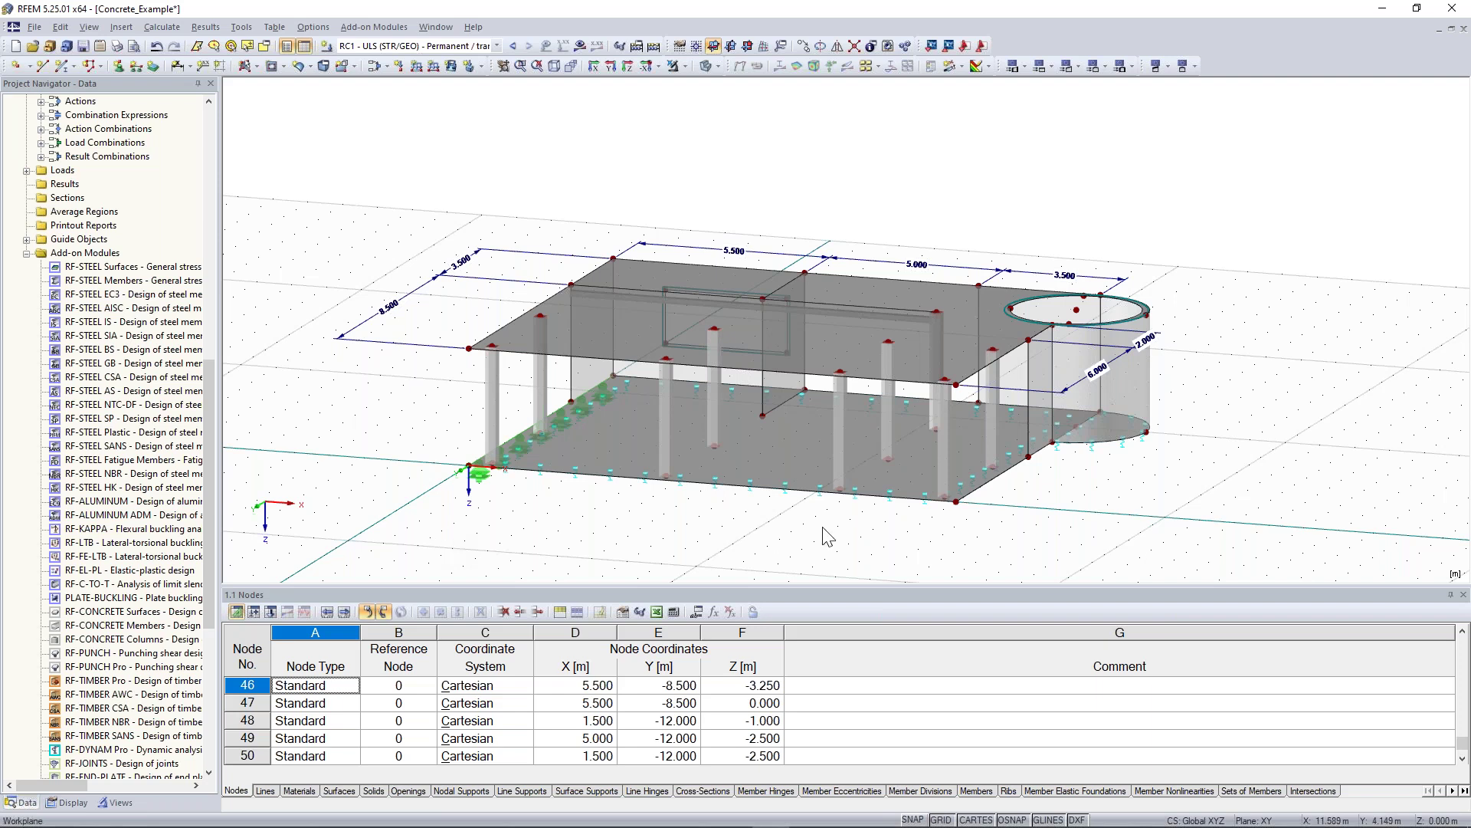
- Make LC1 - Self-weight the current load case and inspect the building from different sides
middle_click_drag(831, 538, 912, 559, "ctrl")
middle_click_drag(1170, 499, 567, 430, "ctrl")
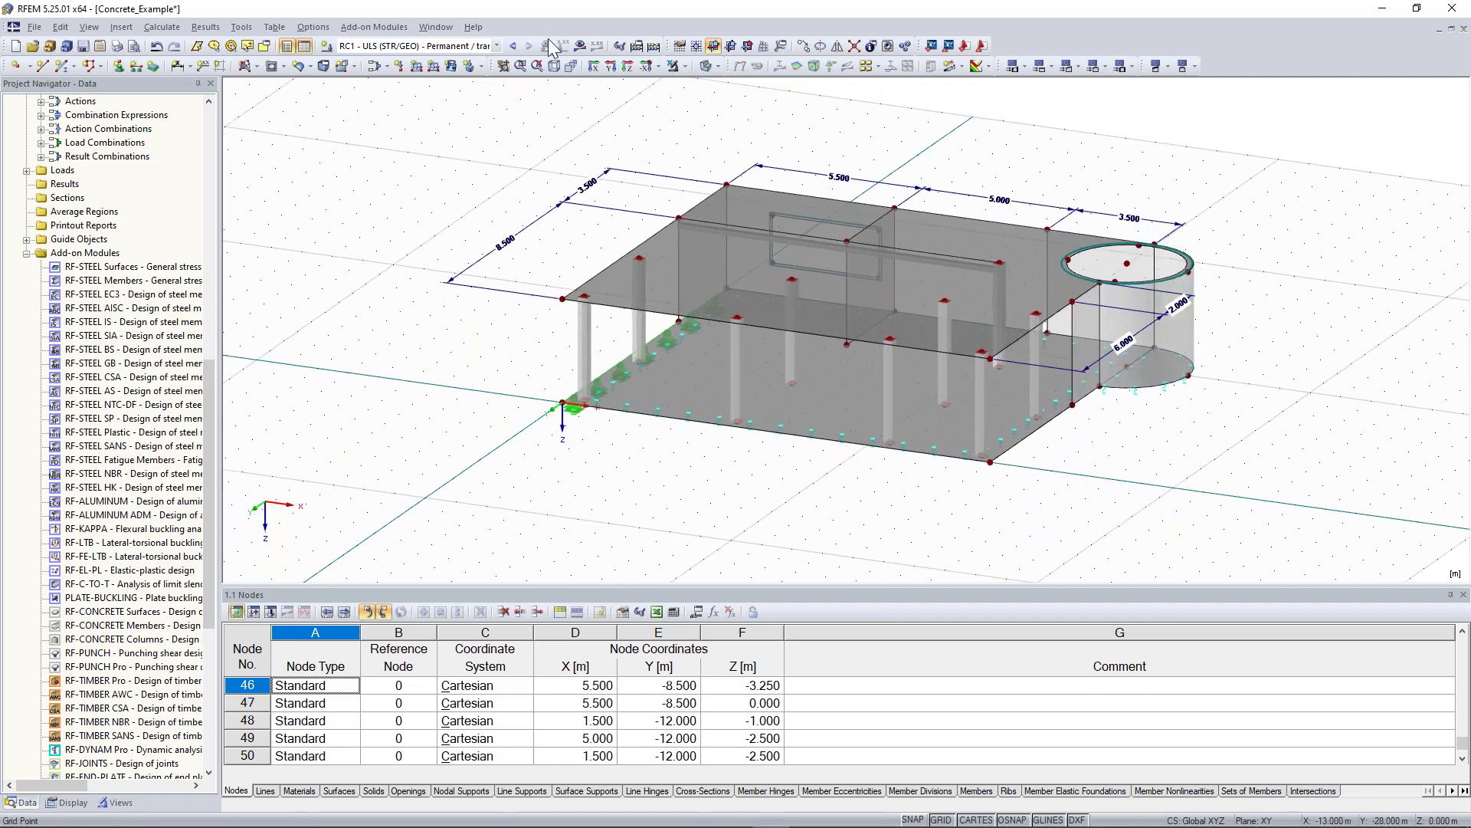
left_click(495, 46)
left_click(485, 59)
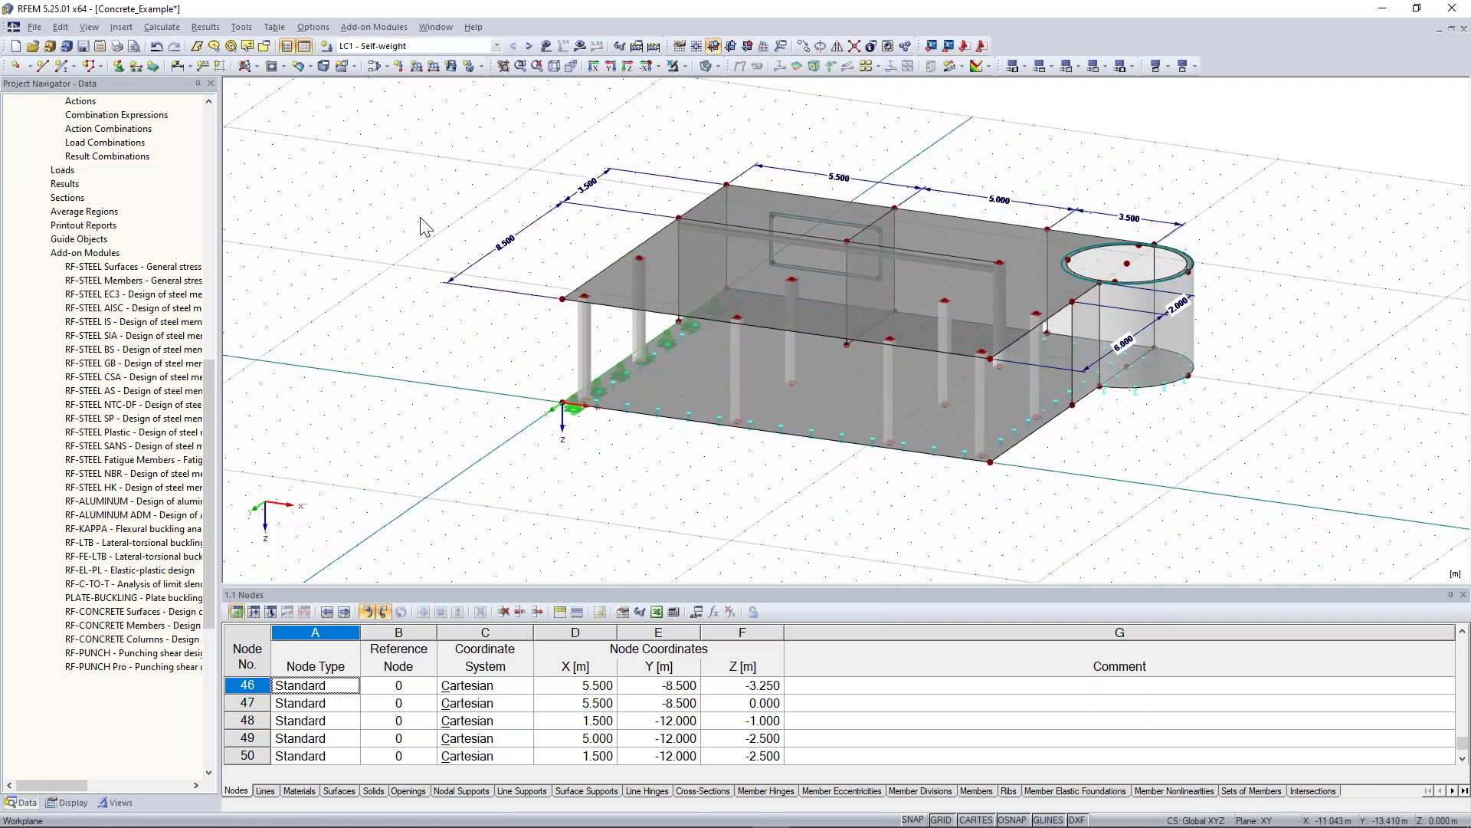
middle_click_drag(1272, 239, 596, 252, "ctrl")
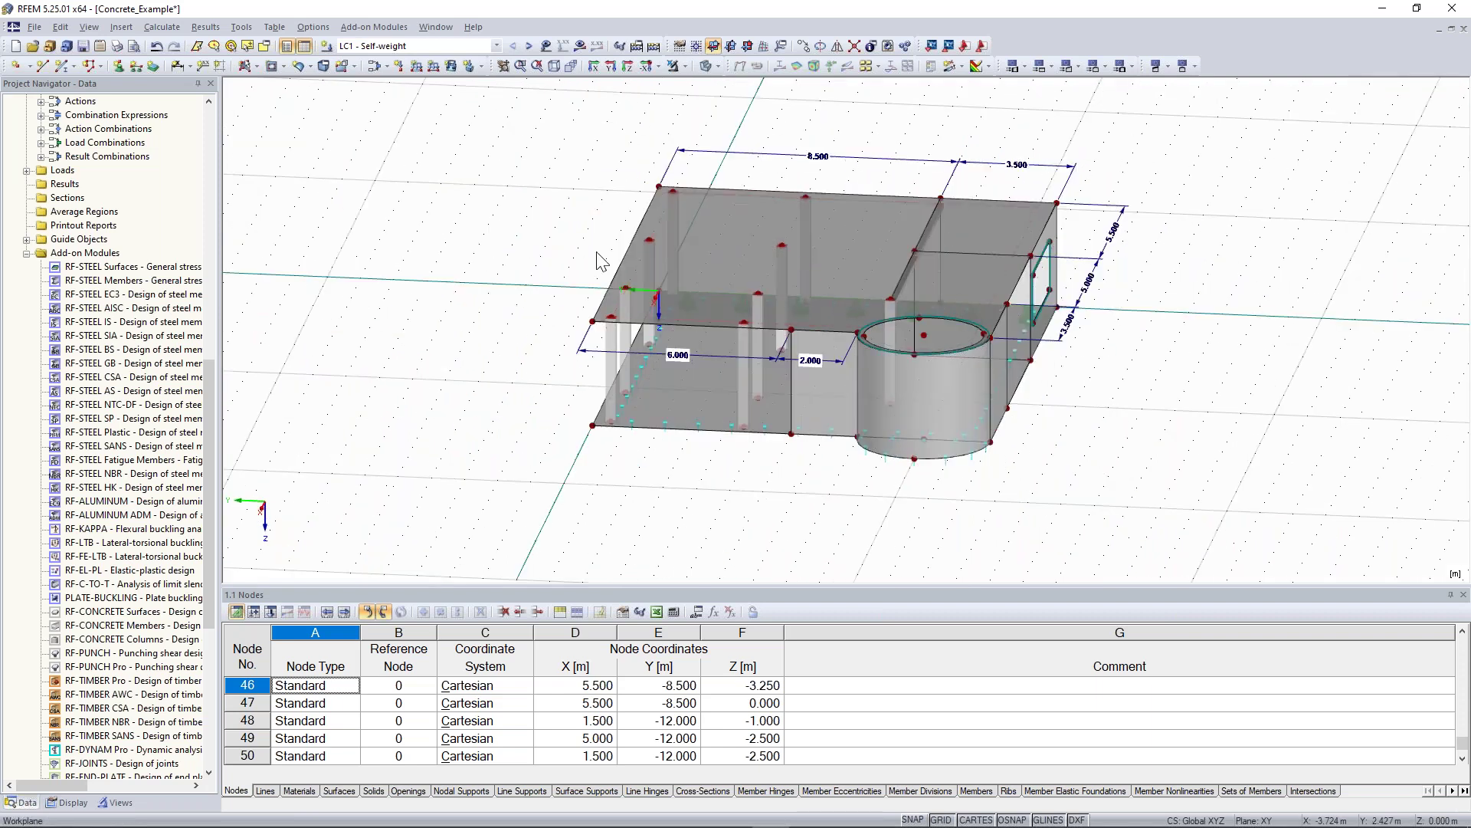
middle_click_drag(1275, 404, 779, 395, "ctrl")
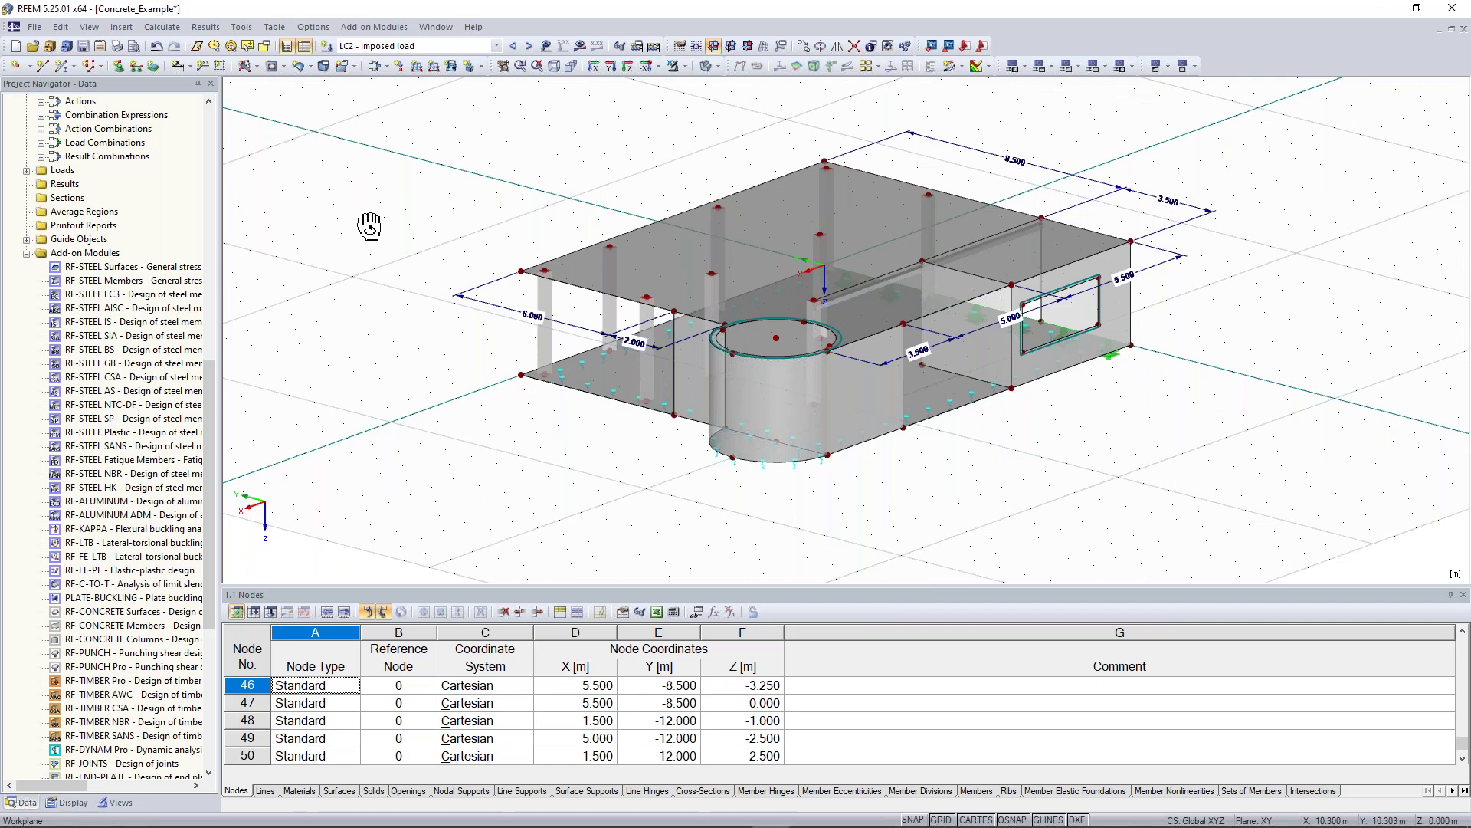
- In LC2 - Imposed load, apply a uniform 5 kN/m² surface load in direction ZL to floor surfaces 1 and 2
middle_click_drag(369, 226, 395, 223, "ctrl")
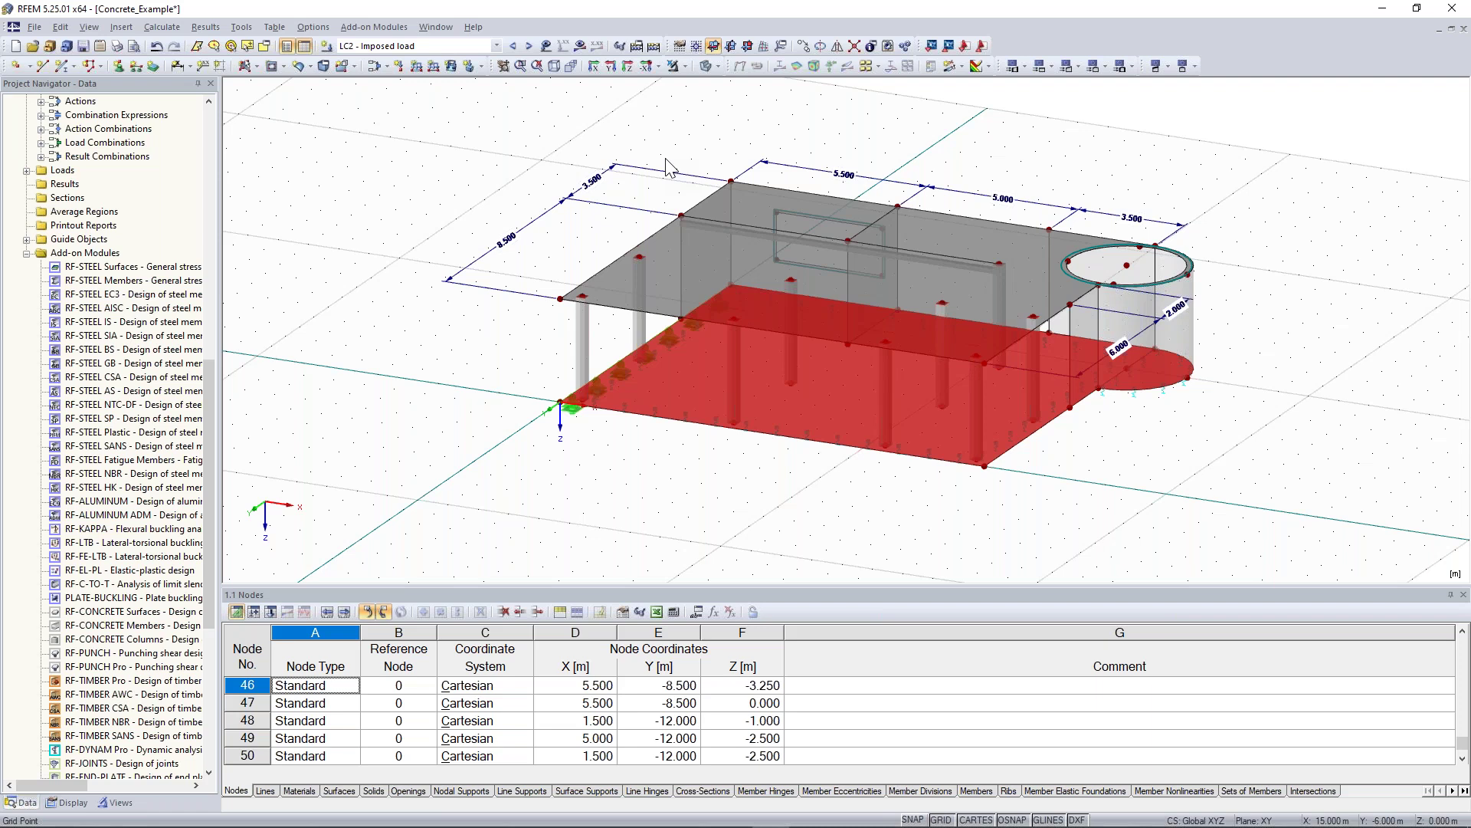
left_click(451, 66)
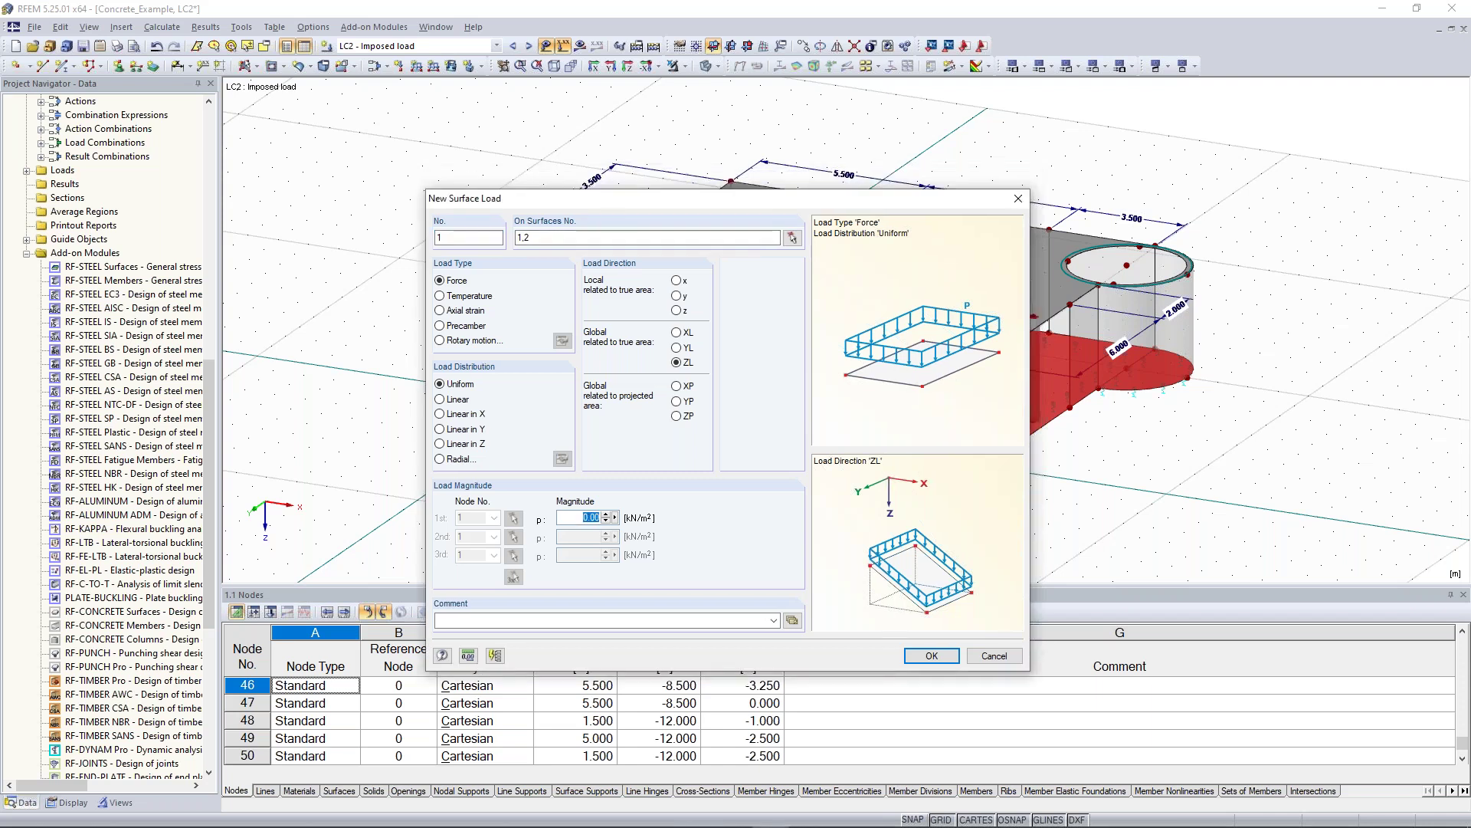
type("5")
left_click(939, 656)
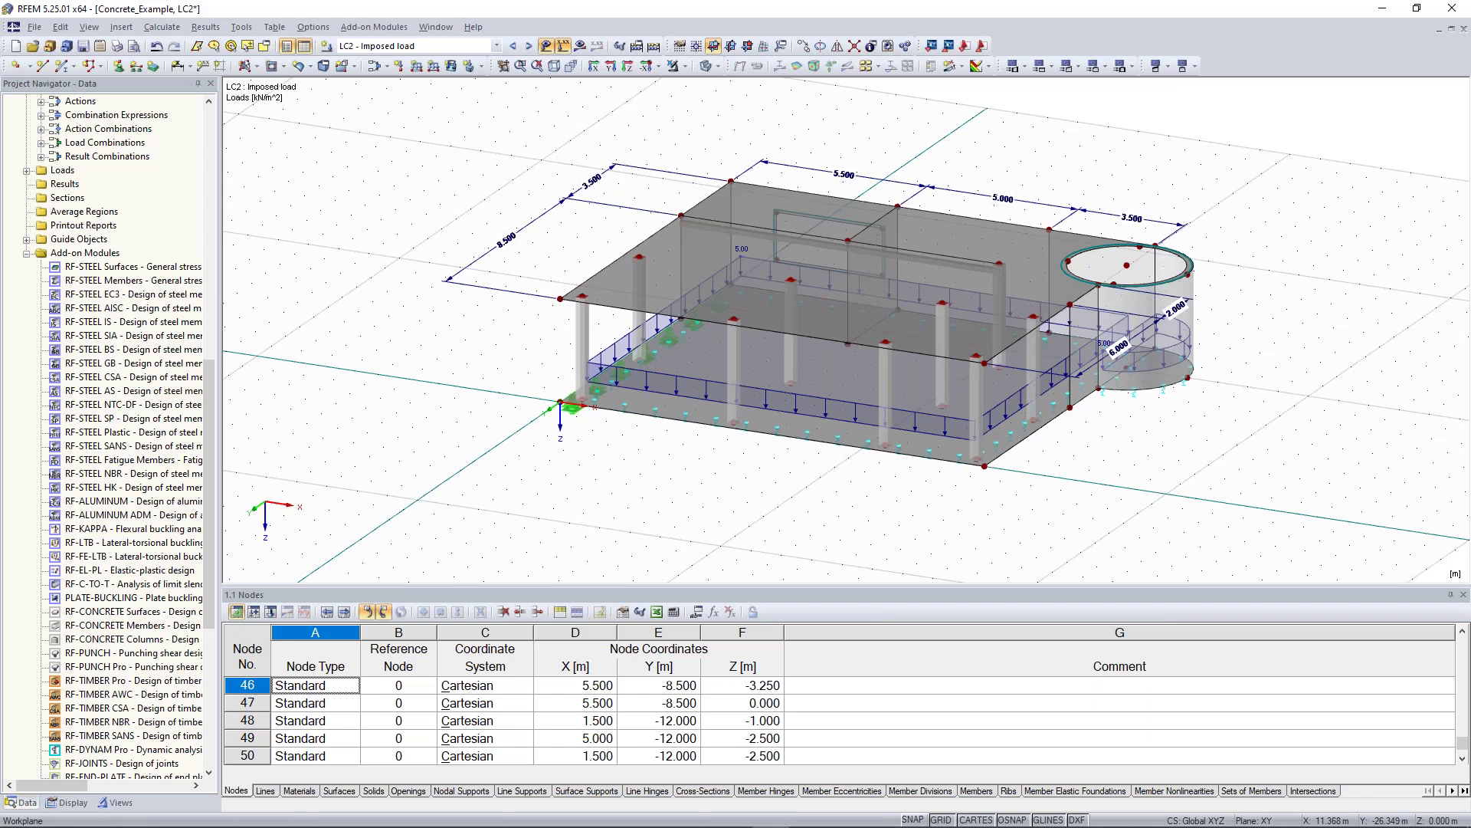
- In LC3 - Wind in +X, apply a uniform 0.40 kN/m² surface load in direction XP to wall surface 4
left_click(852, 357)
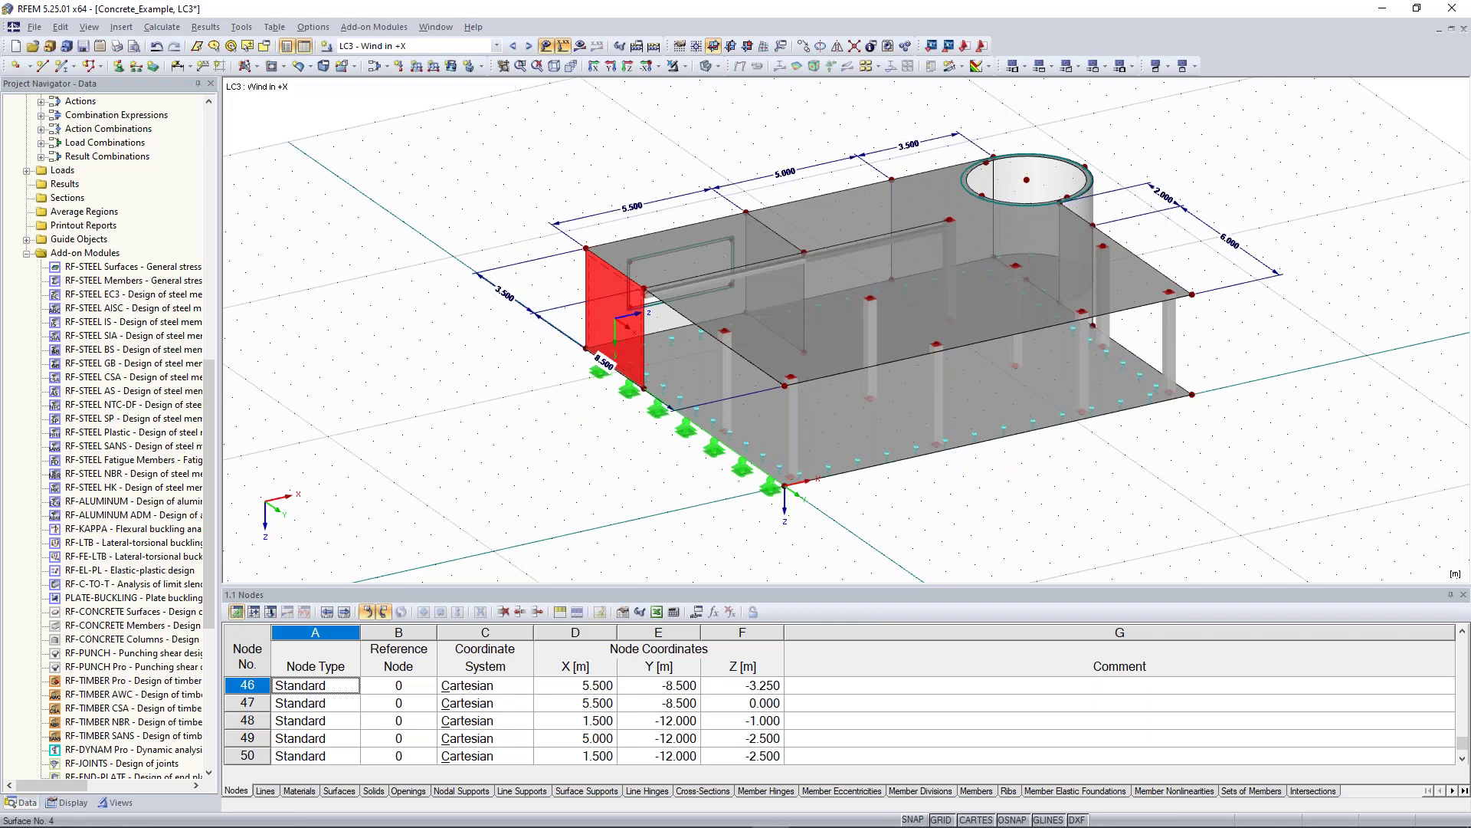
left_click(450, 66)
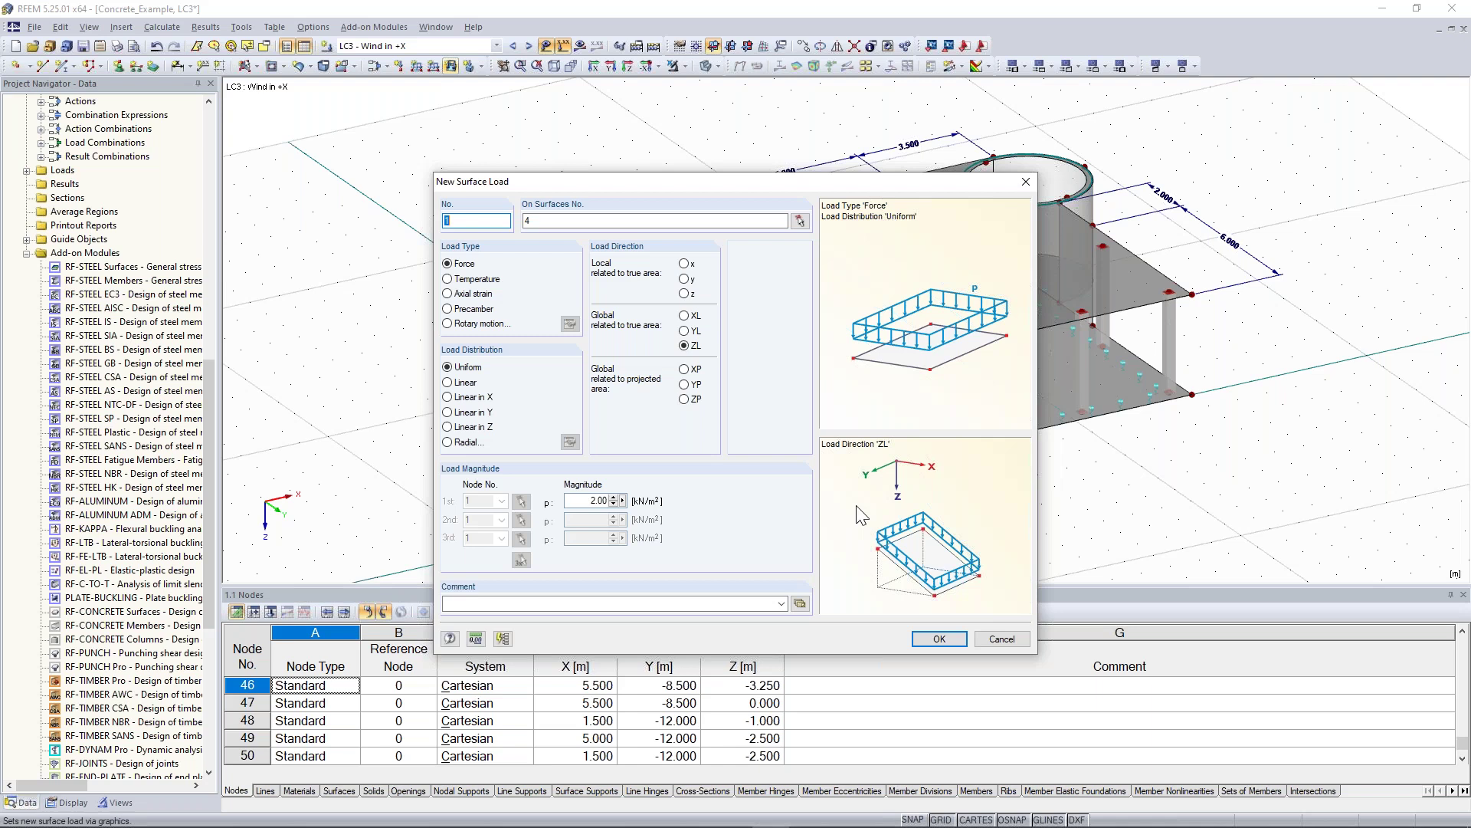
key("Return")
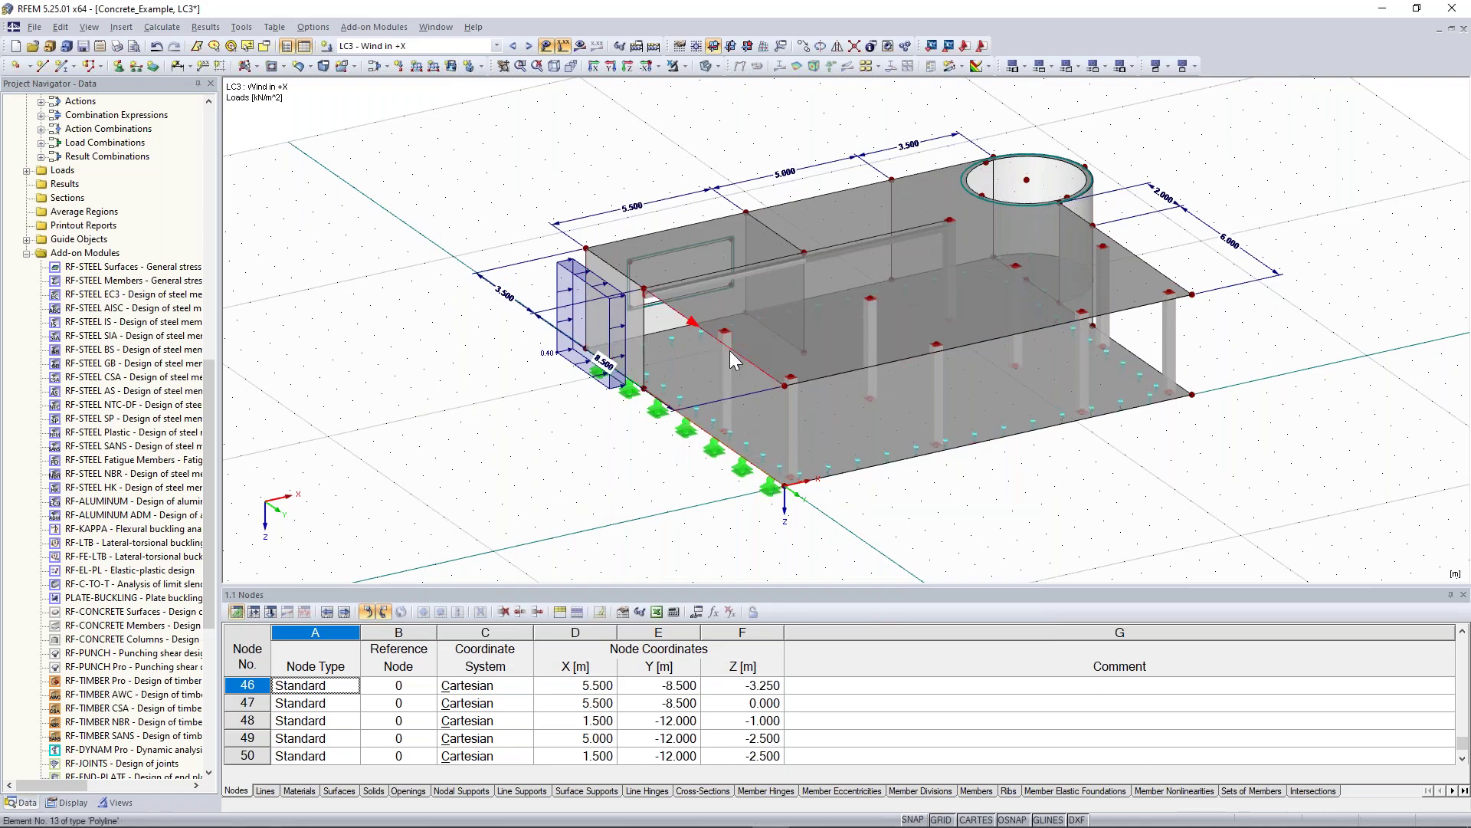
- Apply a uniform 0.65 kN/m line load in direction XL to lines 13 and 19 of LC3
scroll(560, 433, "up", 1)
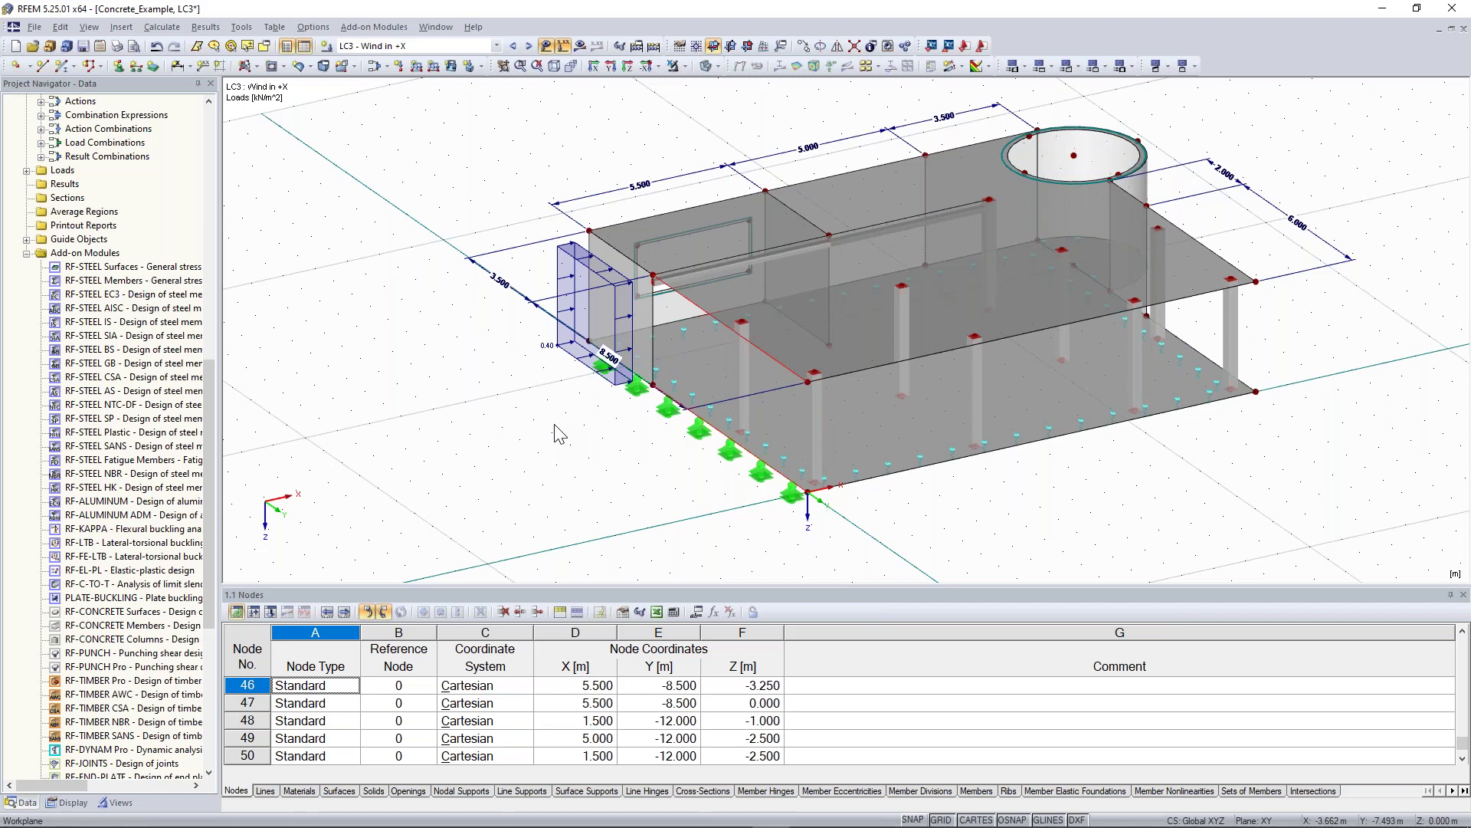
left_click(434, 64)
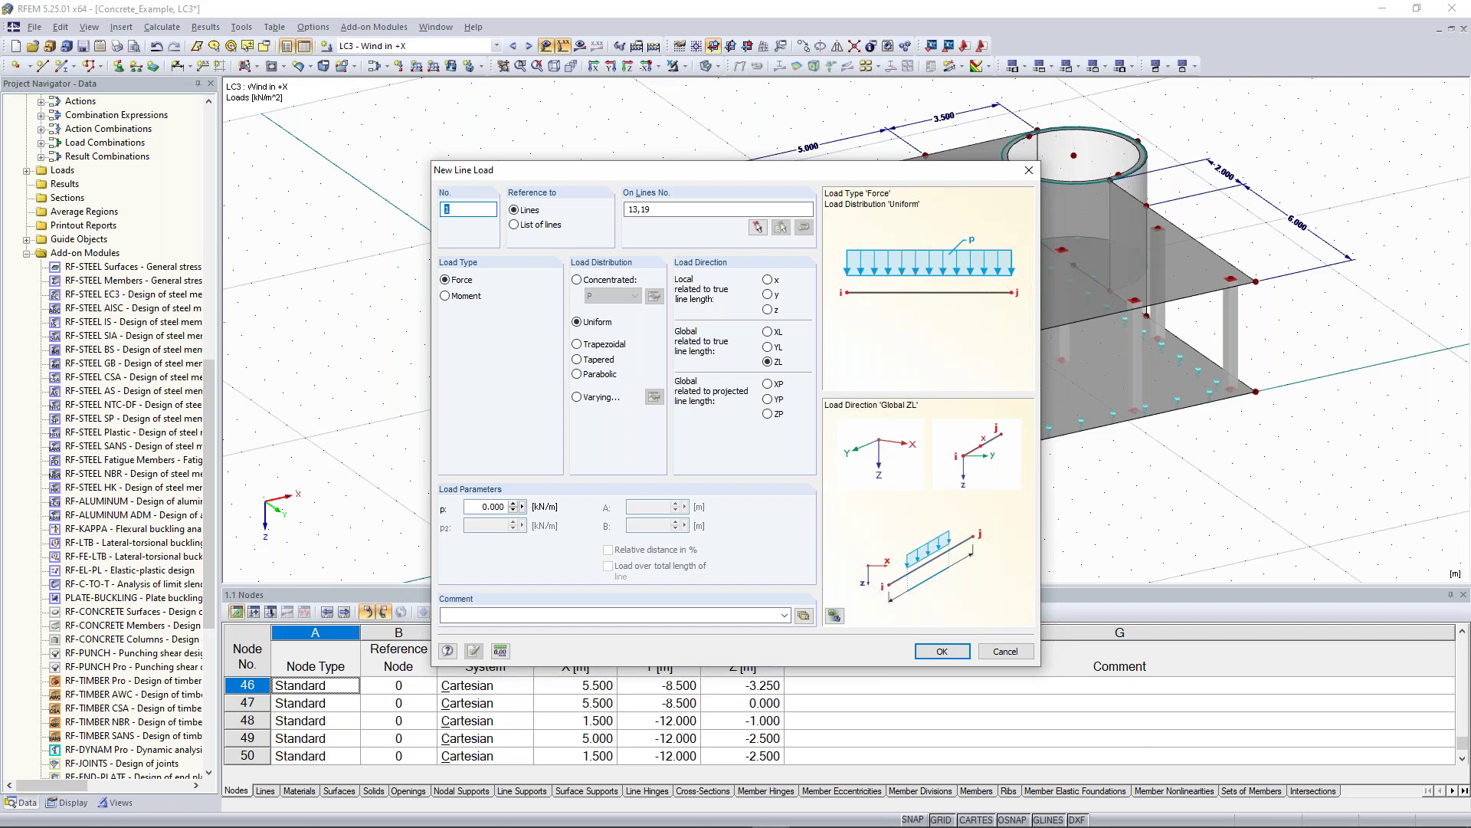
middle_click_drag(1251, 457, 967, 444, "ctrl")
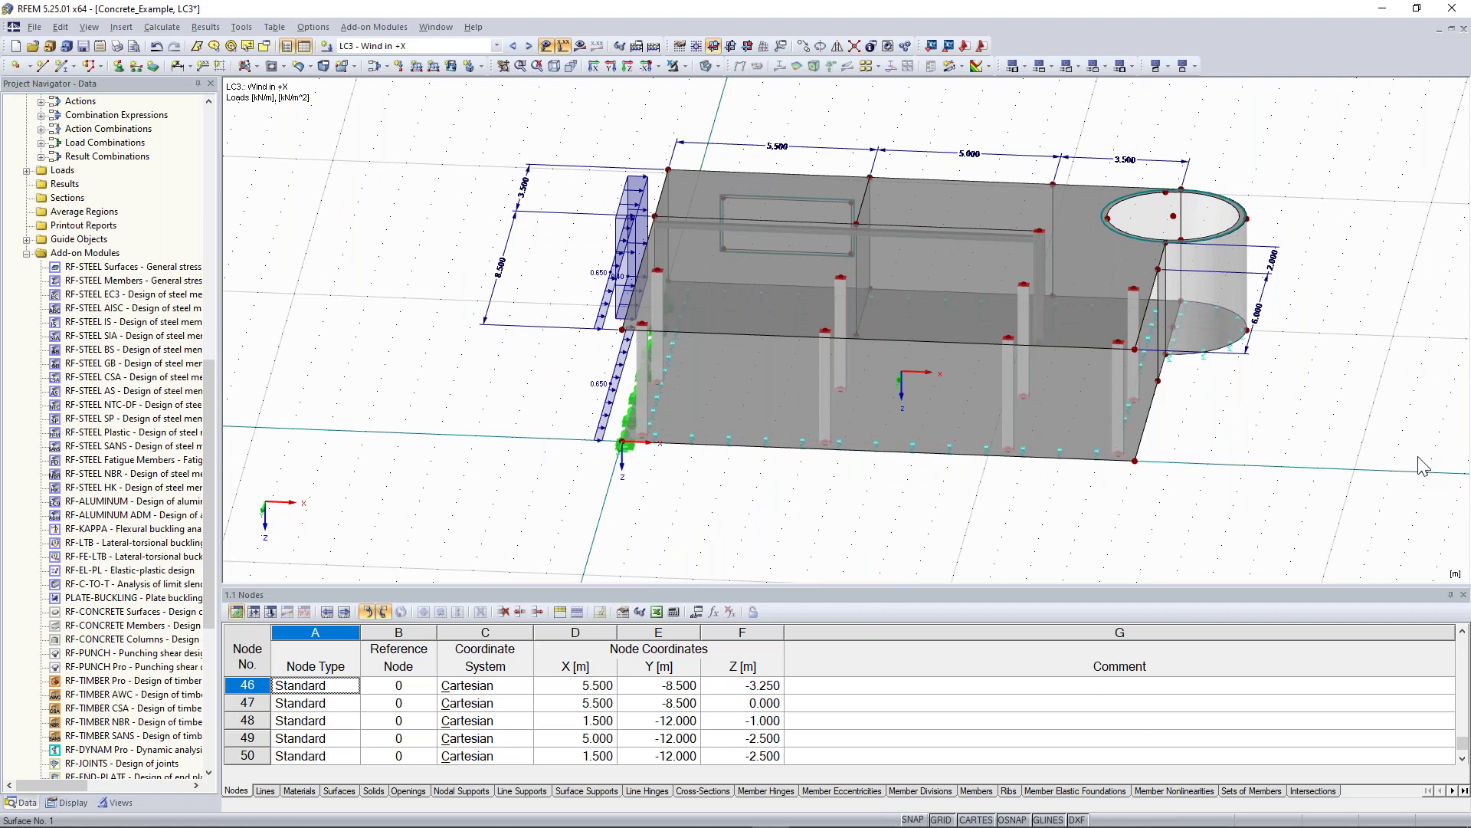
- Apply a uniform 0.25 kN/m² surface load in direction XP to the leeward walls and start placing line loads on the leeward slab edges
left_click(451, 66)
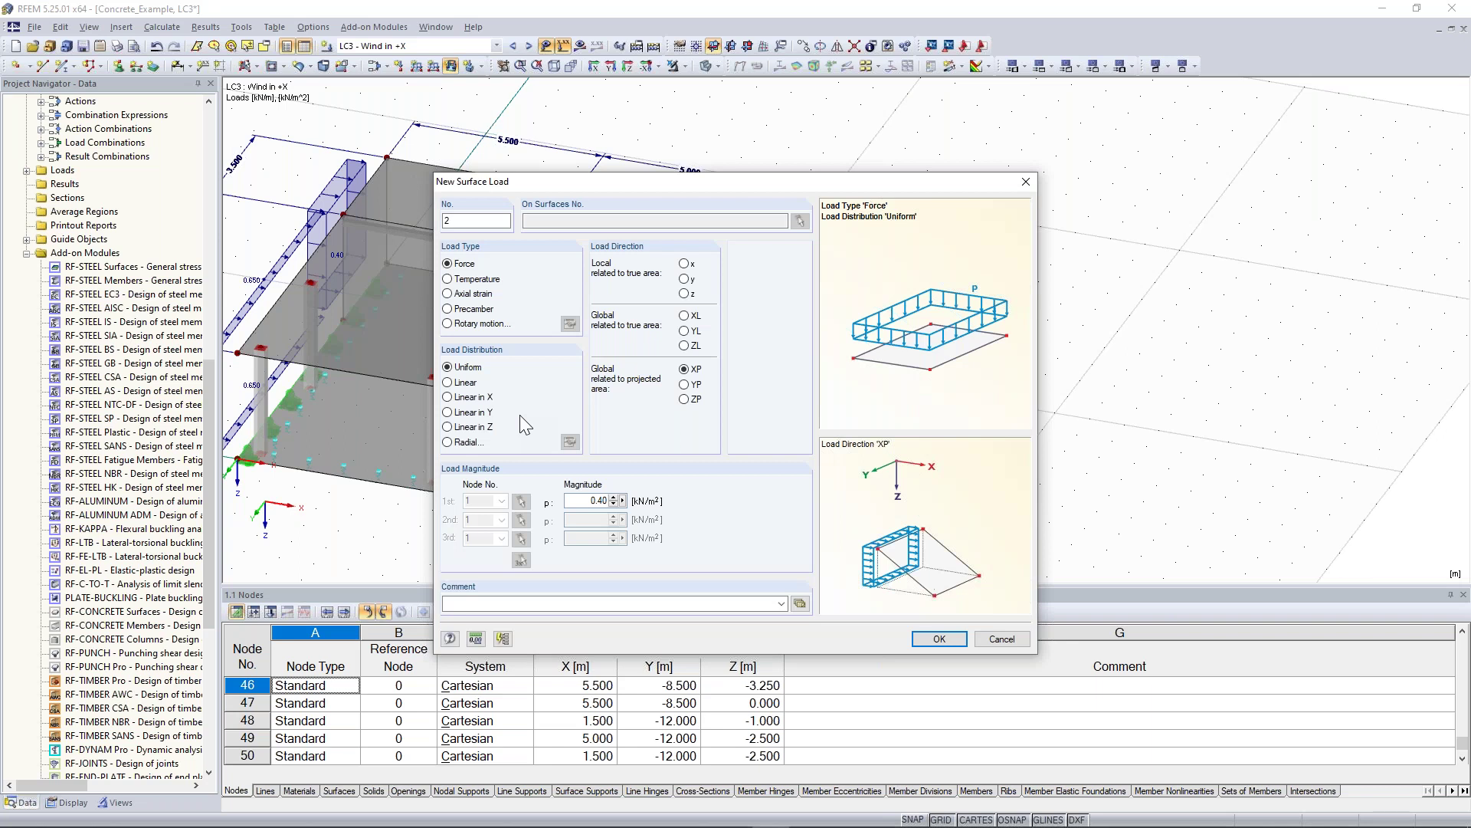
left_click_drag(763, 182, 511, 146)
double_click(345, 465)
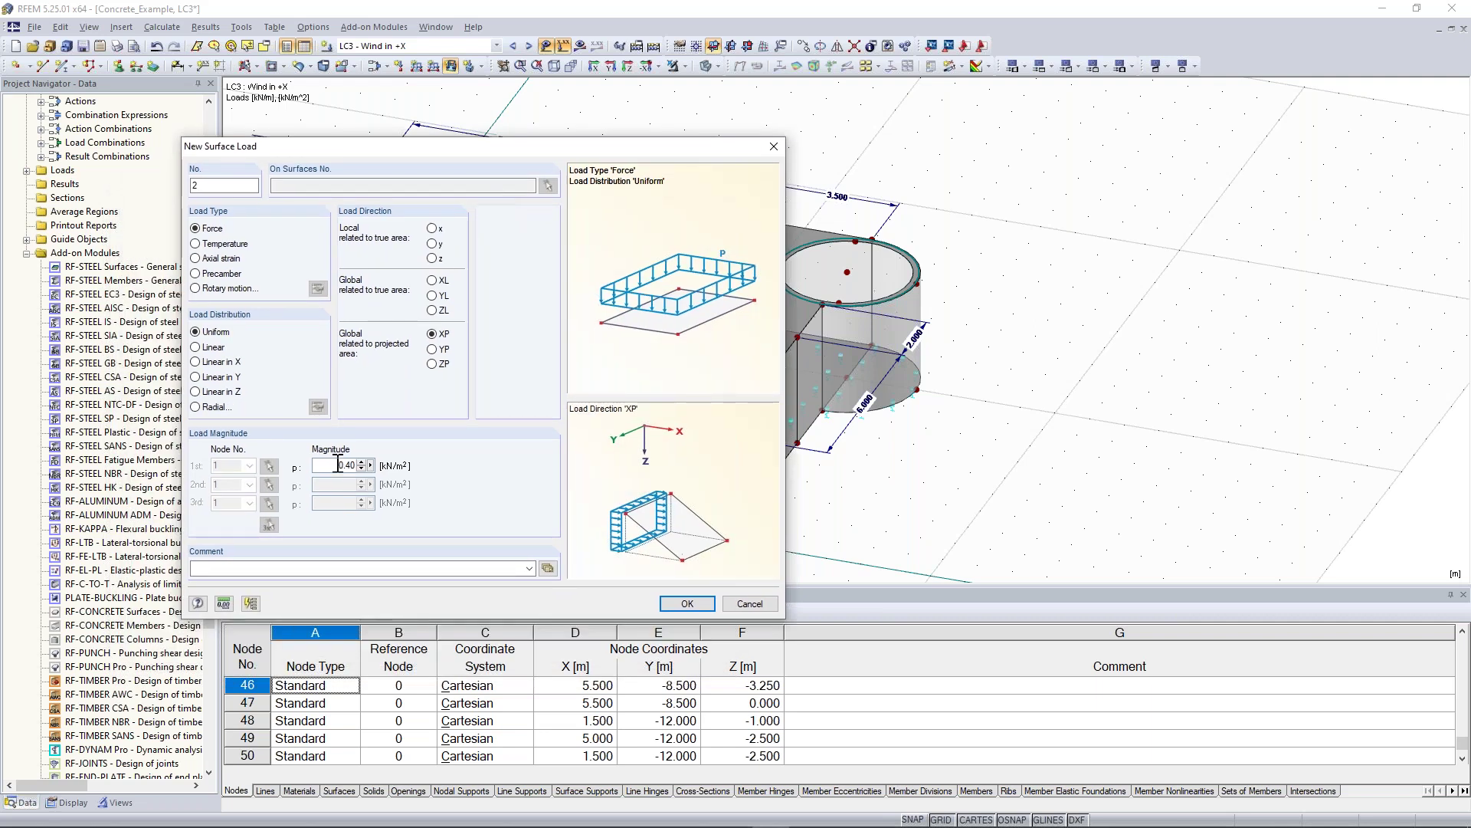
type("0")
left_click(686, 603)
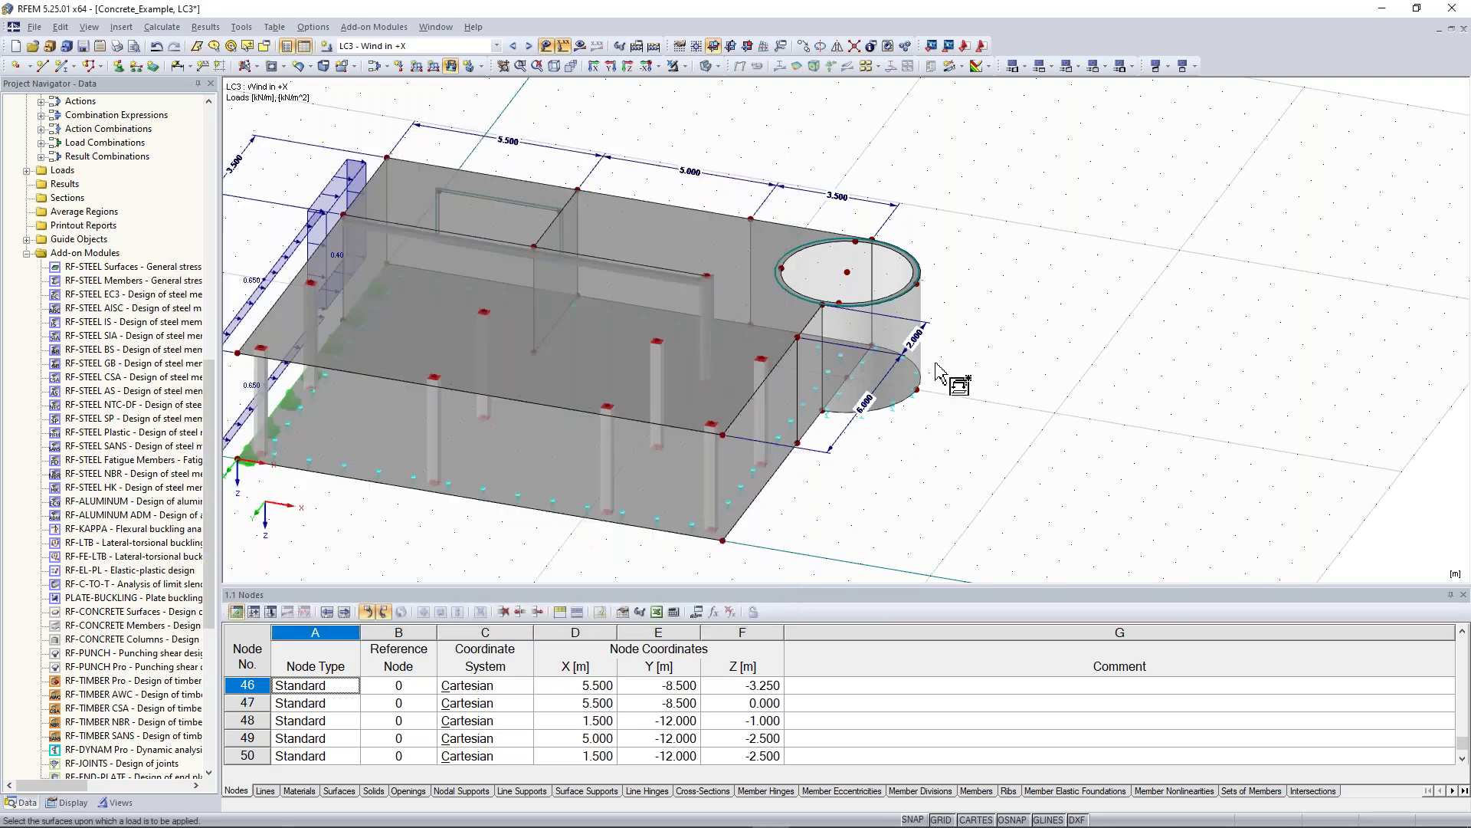
left_click(806, 385)
right_click(972, 475)
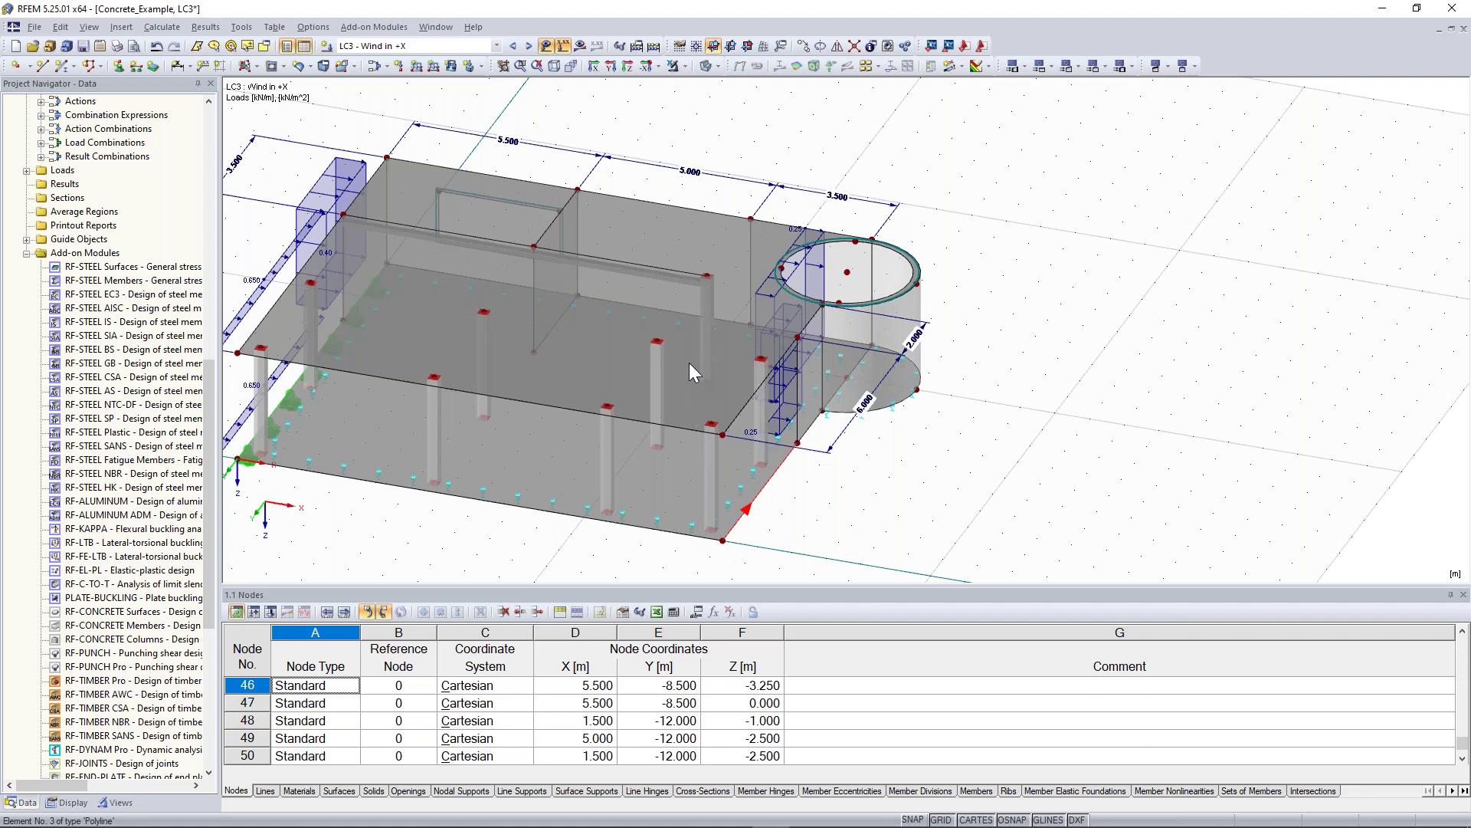
key("Return")
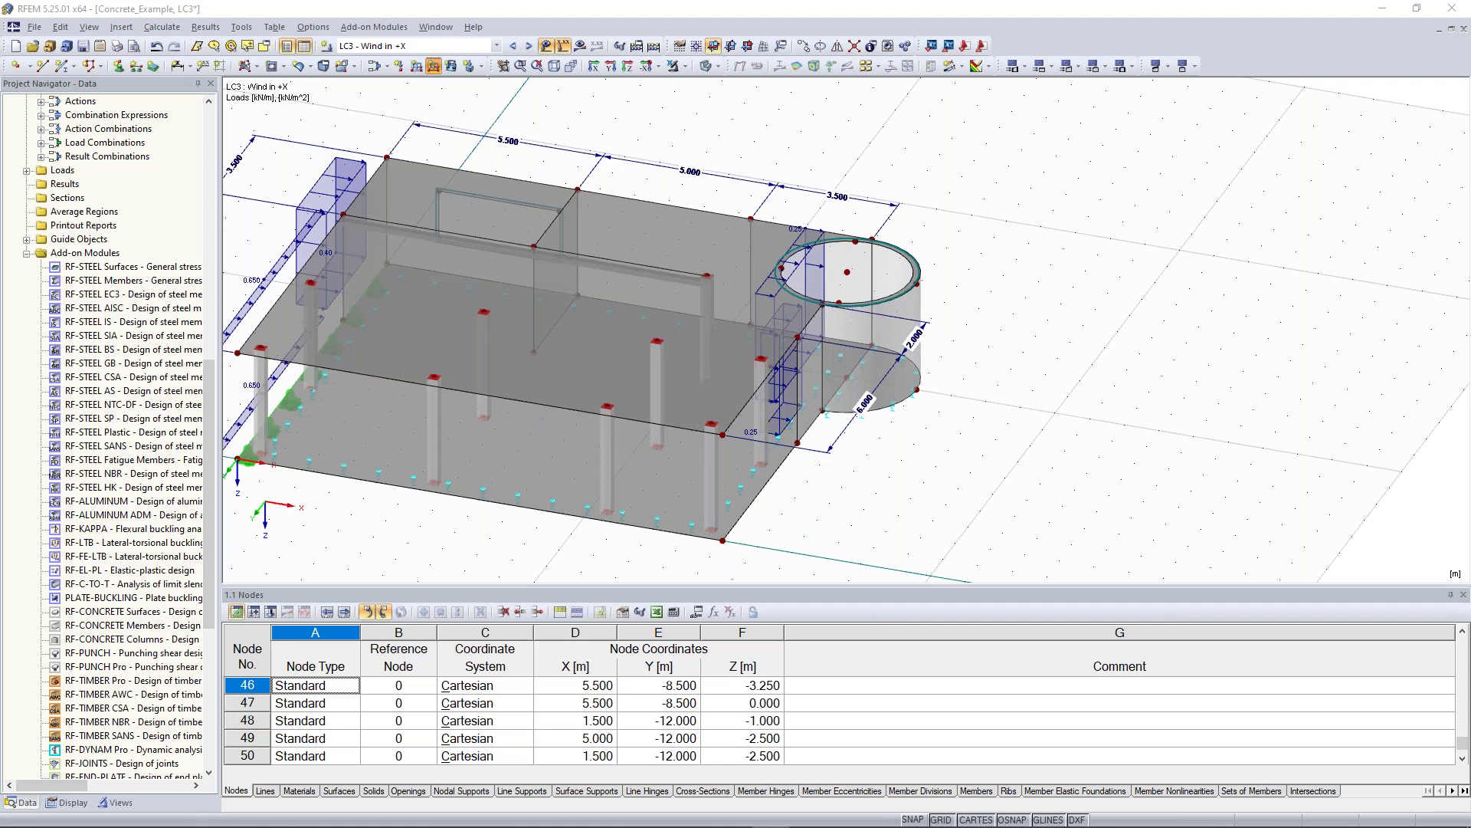
key("Return")
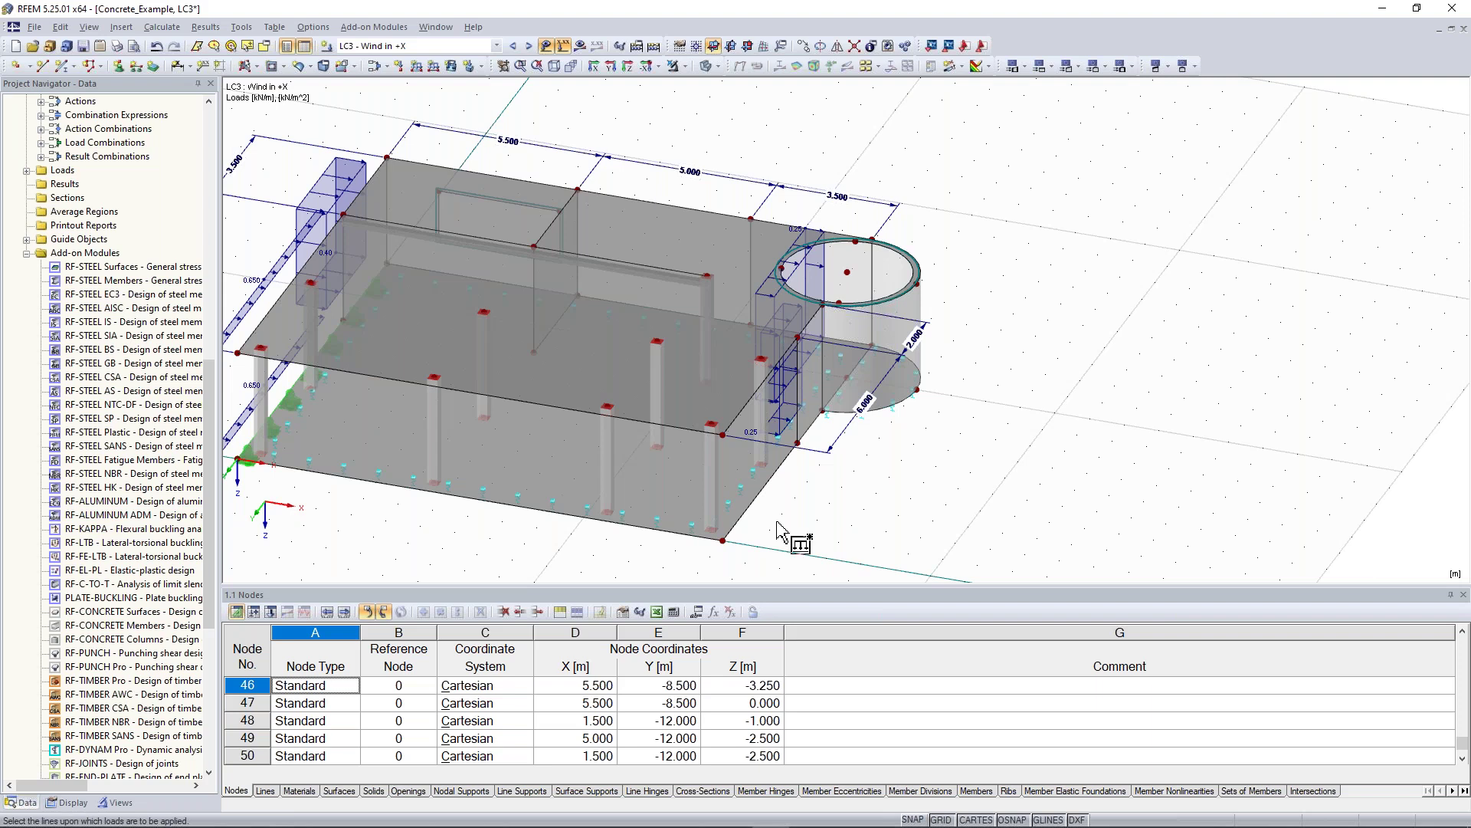
- In LC4 - Wind in +Y, apply a uniform 0.4 kN/m² surface load in direction YP to surfaces 5, 6 and 8
left_click(529, 46)
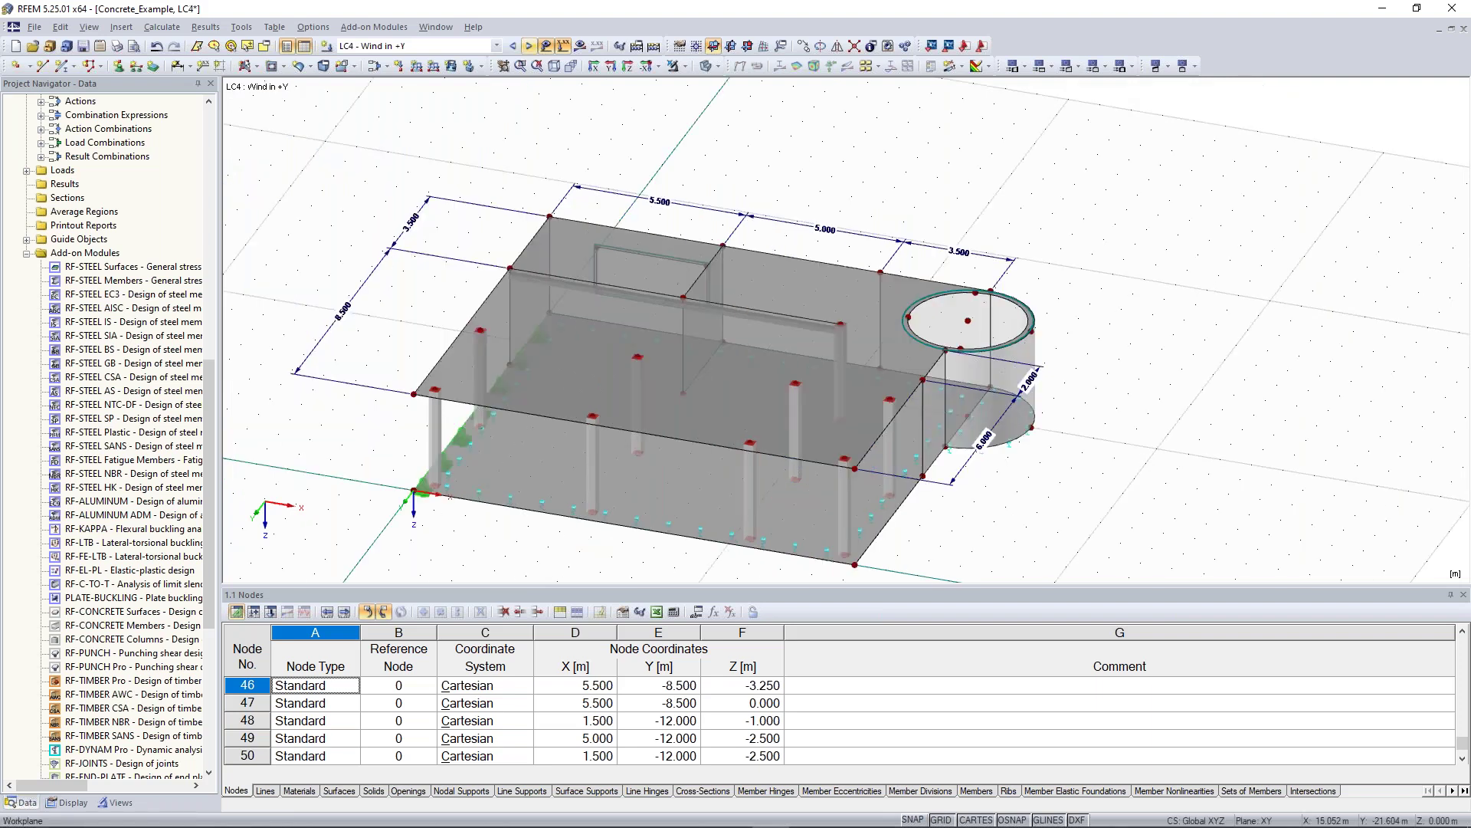
middle_click_drag(1132, 307, 962, 410, "ctrl")
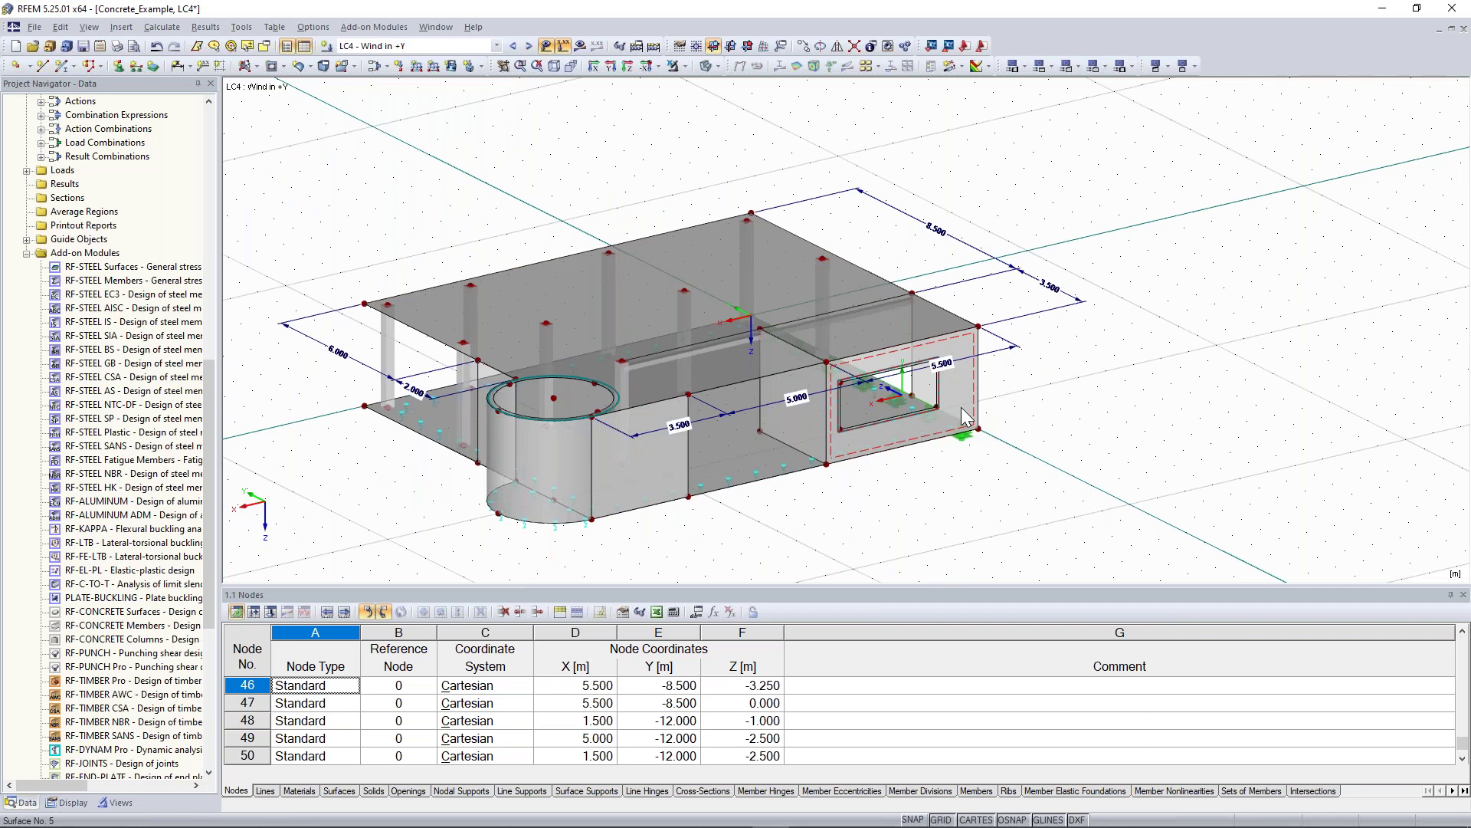
left_click(451, 66)
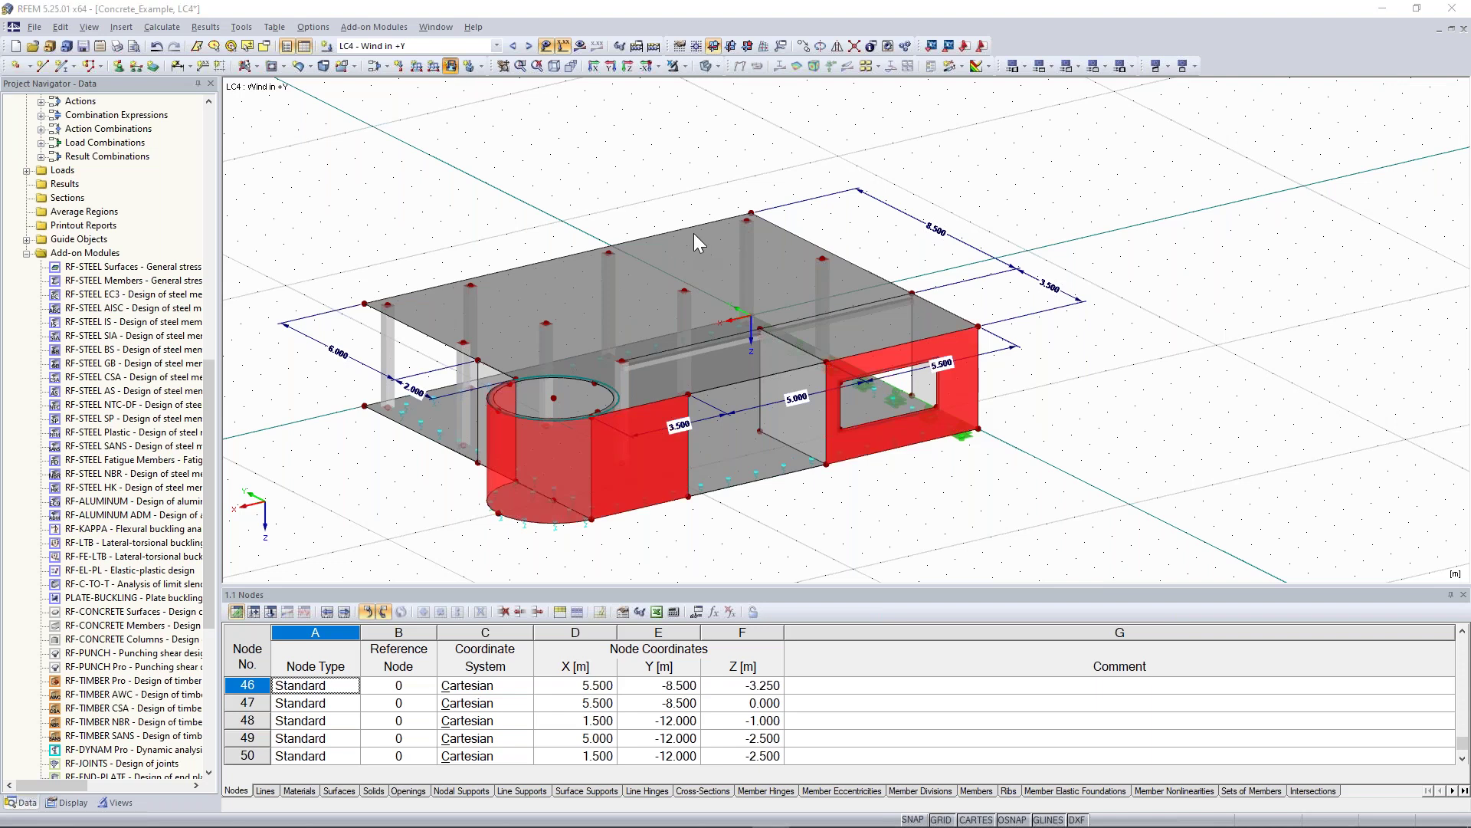
key("Return")
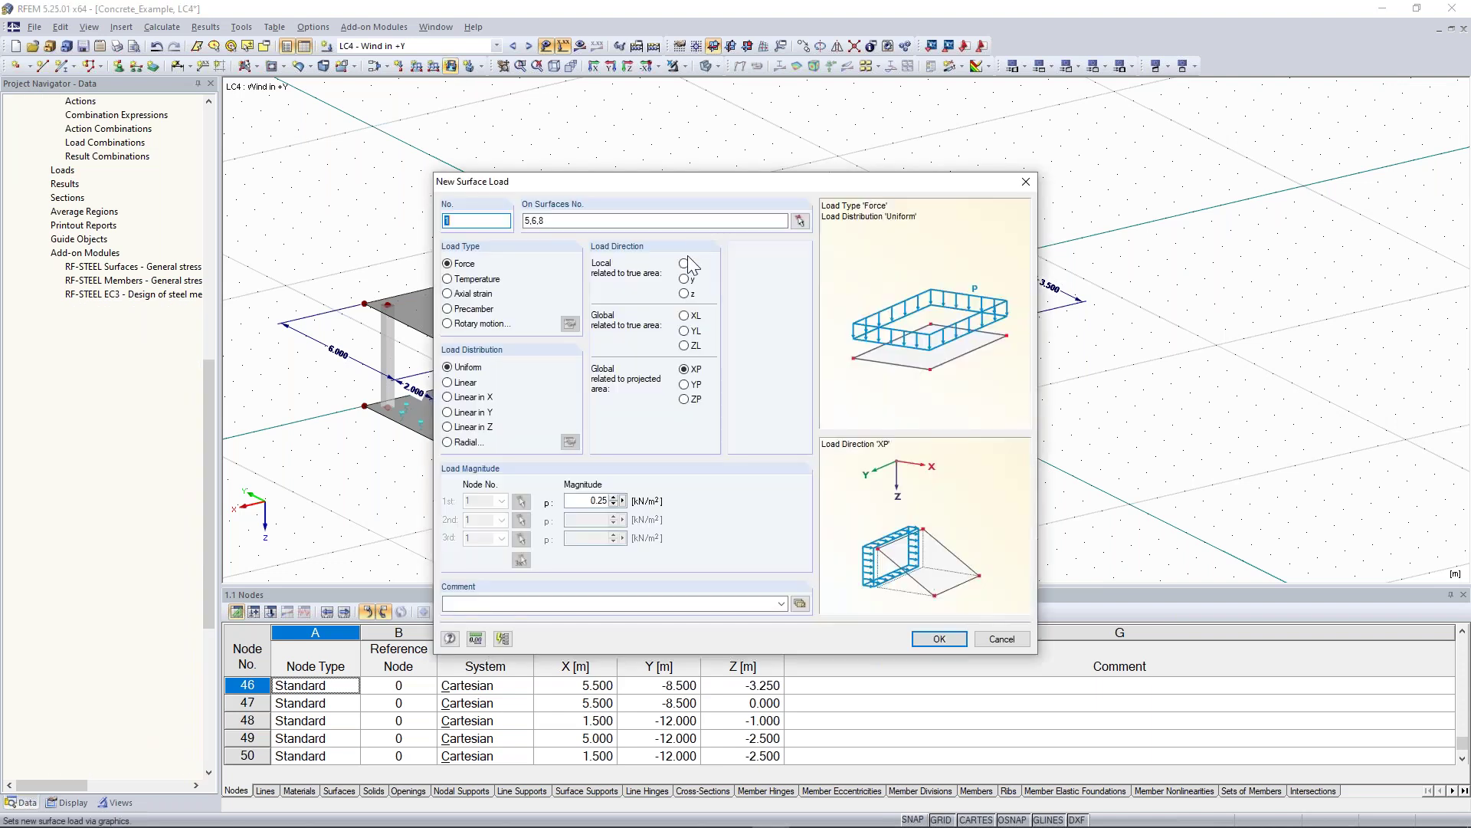
left_click(684, 385)
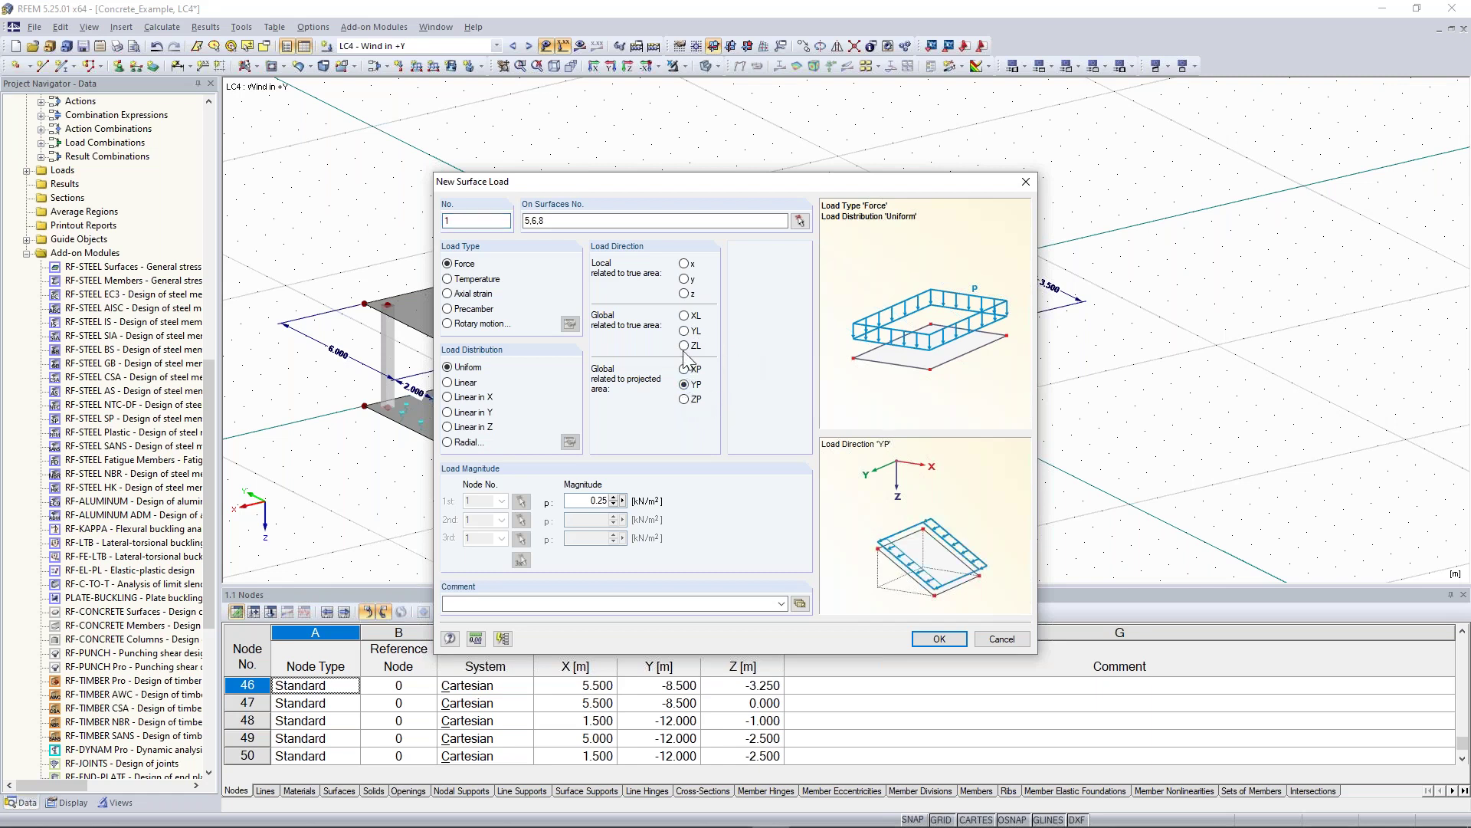
left_click(586, 500)
key("BackSpace")
type("0.4")
left_click_drag(725, 181, 699, 93)
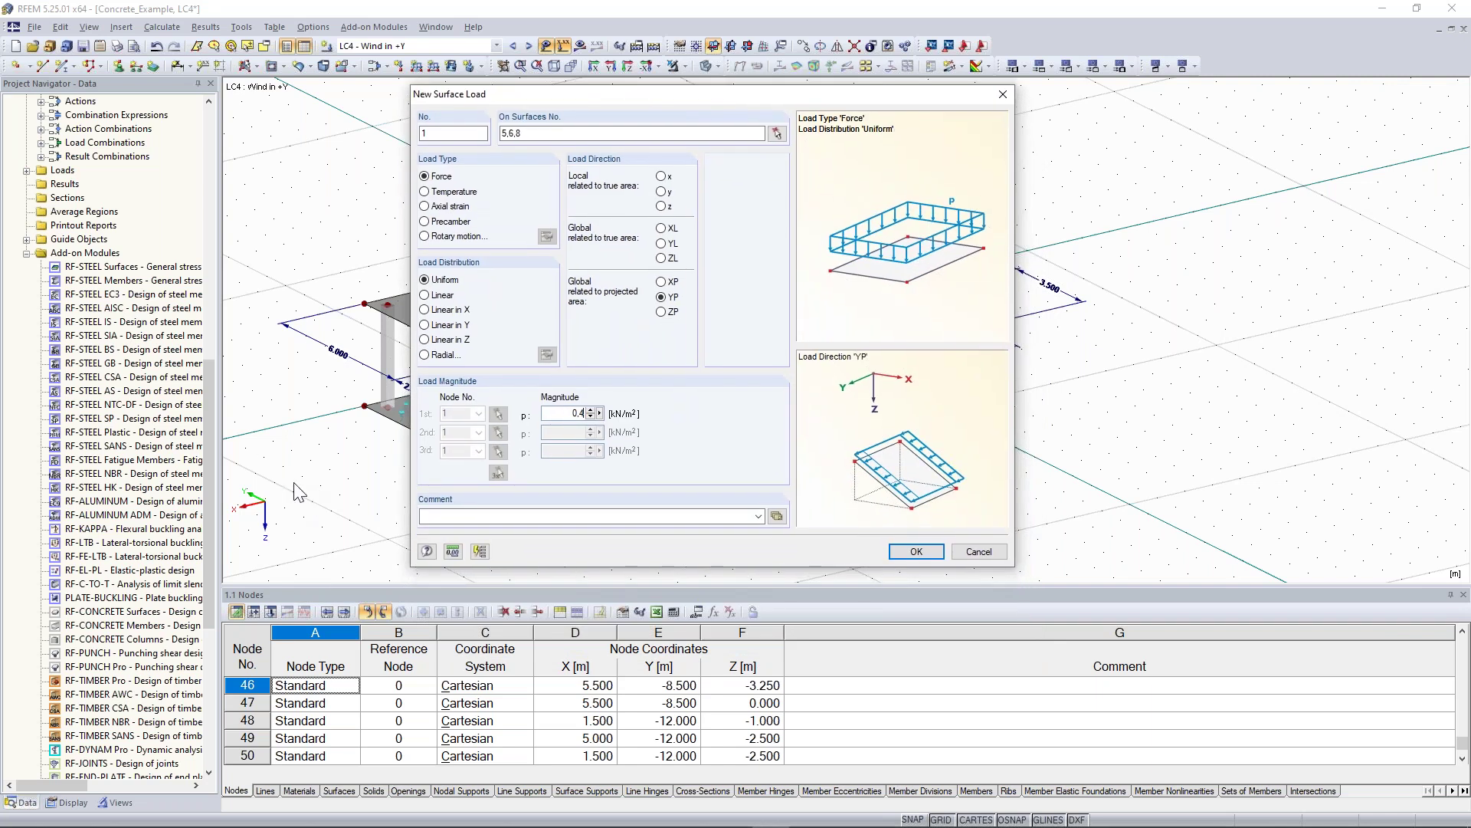
left_click(926, 555)
left_click(916, 552)
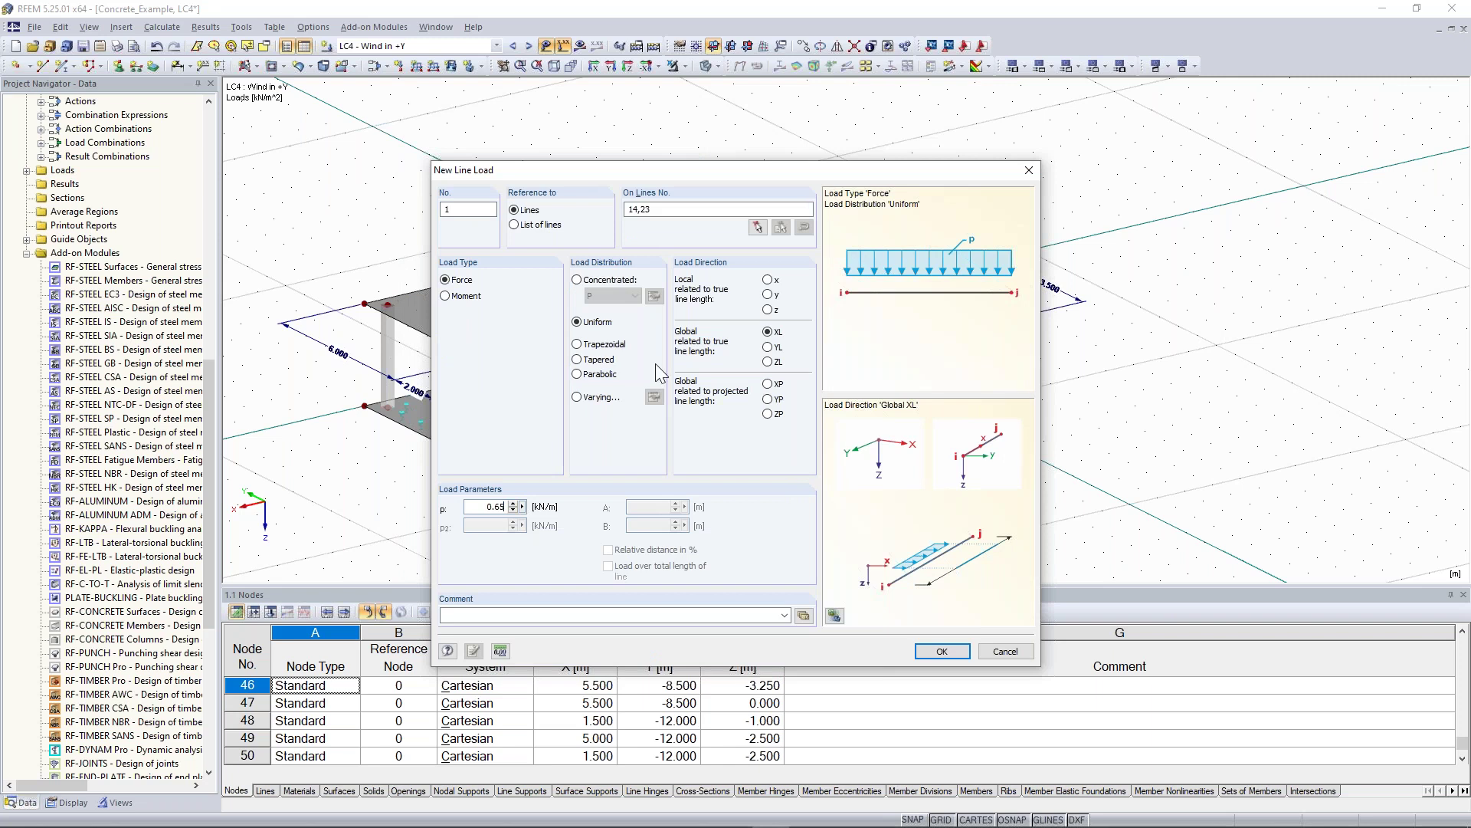
- Apply a uniform 0.65 kN/m line load in direction YL to lines 14 and 23 of LC4
left_click(770, 346)
left_click(941, 650)
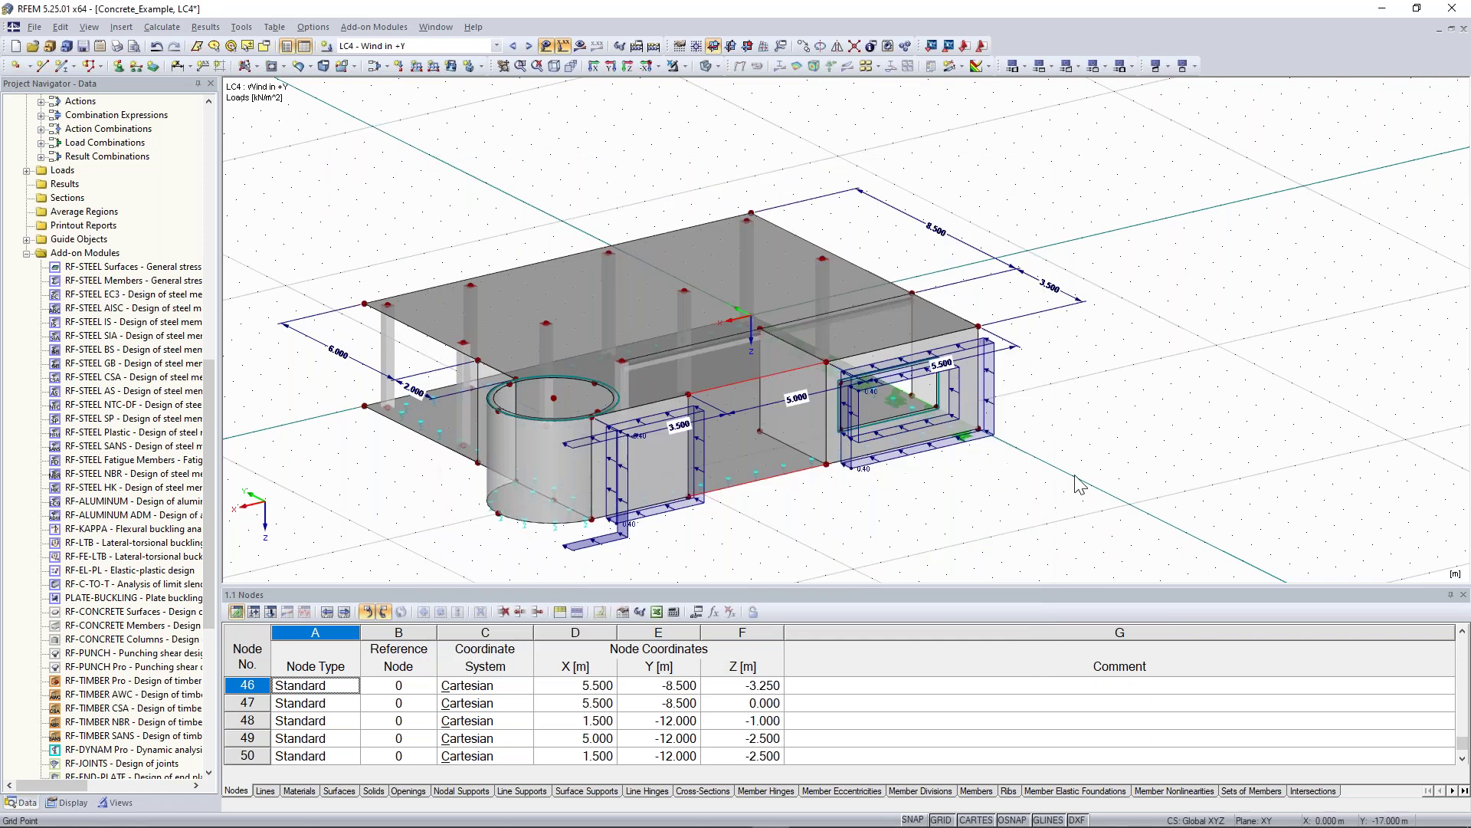
middle_click_drag(463, 457, 764, 391, "ctrl")
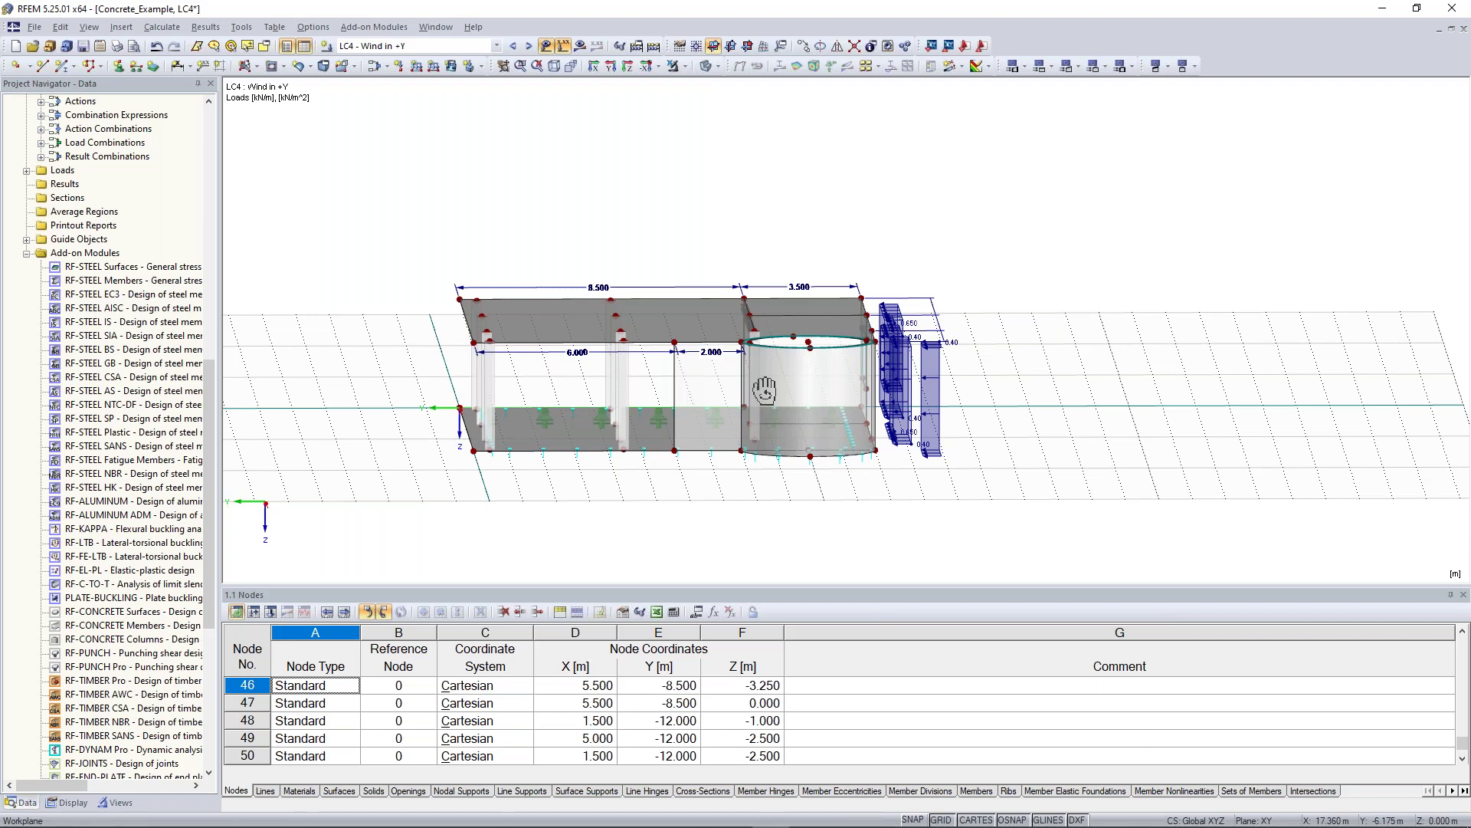
middle_click_drag(764, 391, 791, 420, "ctrl")
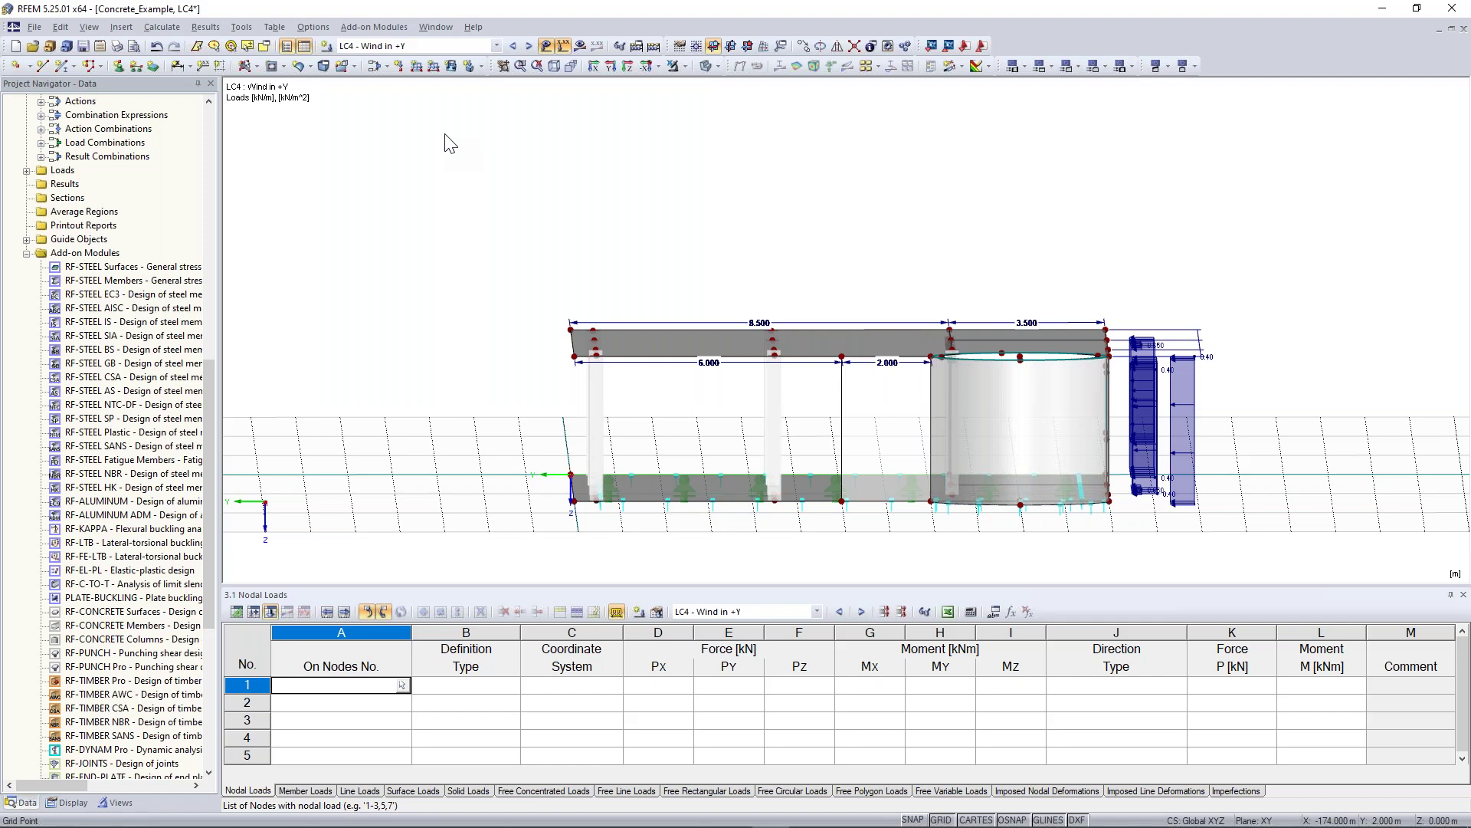
- Add a second LC4 line load in the line loads table: uniform force of 0.41 kN/m in direction YL on lines 2 and 8
left_click(359, 790)
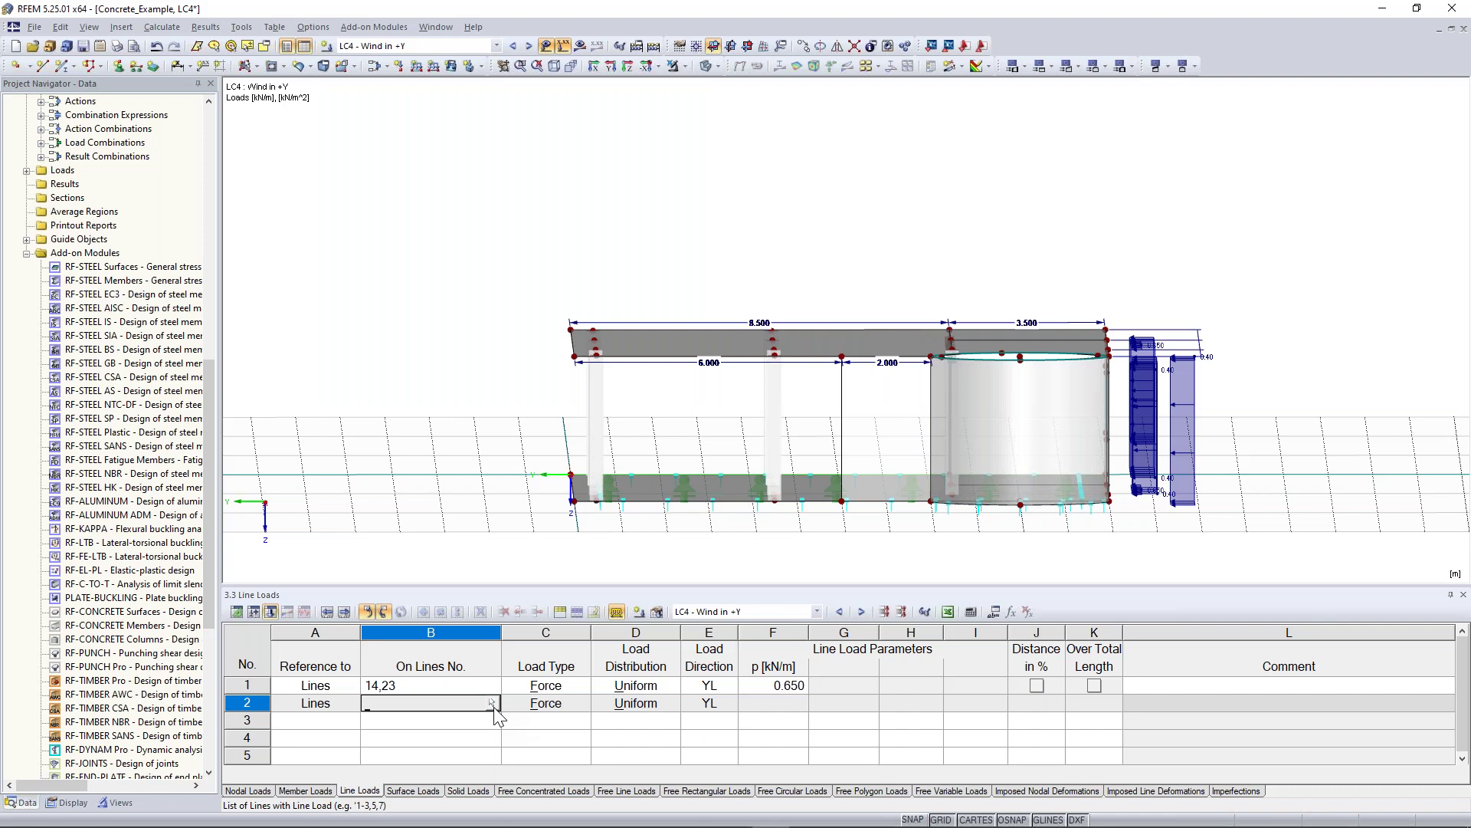
type("2,8")
left_click(493, 702)
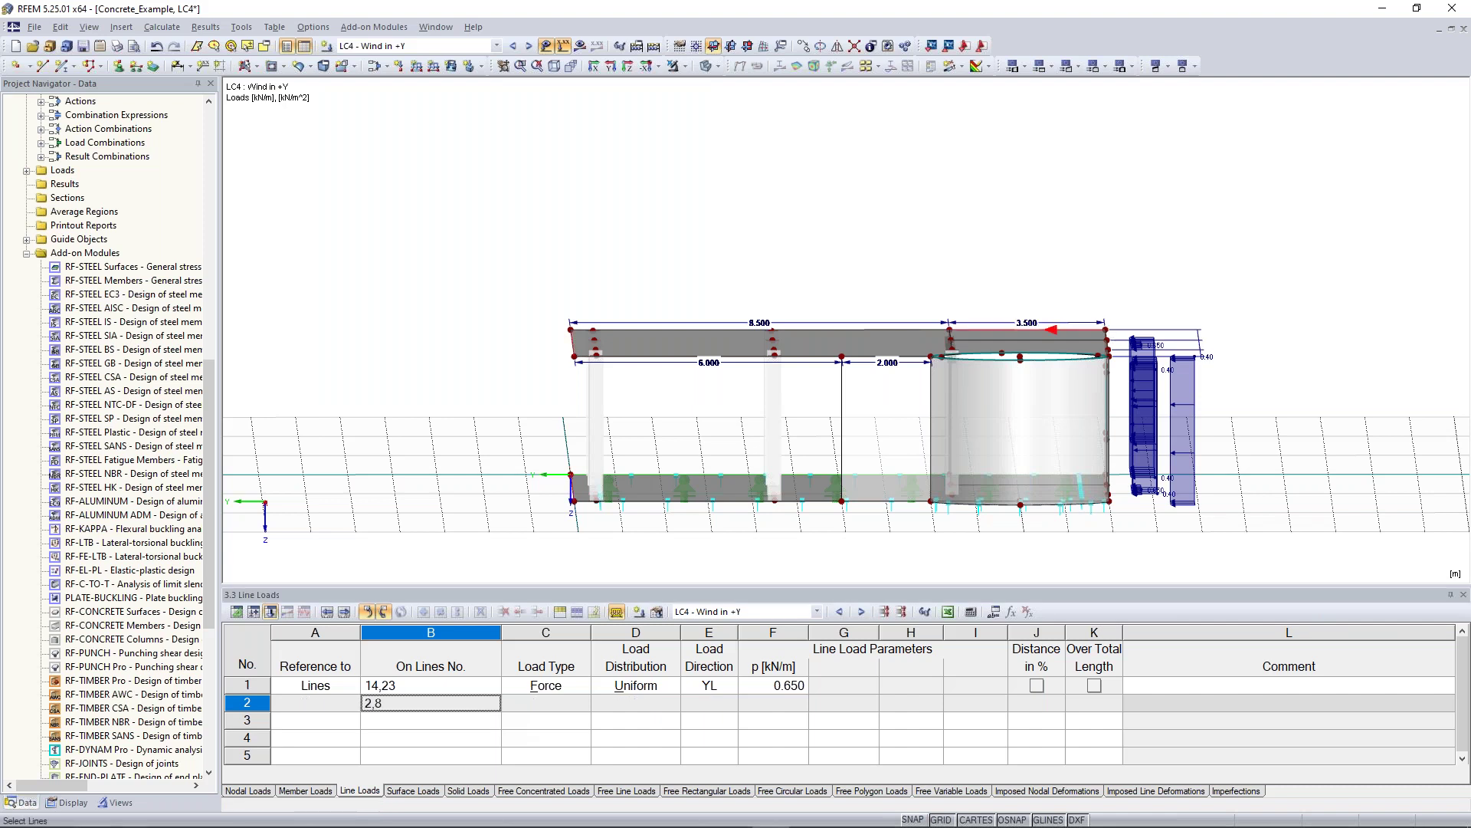
left_click(660, 704)
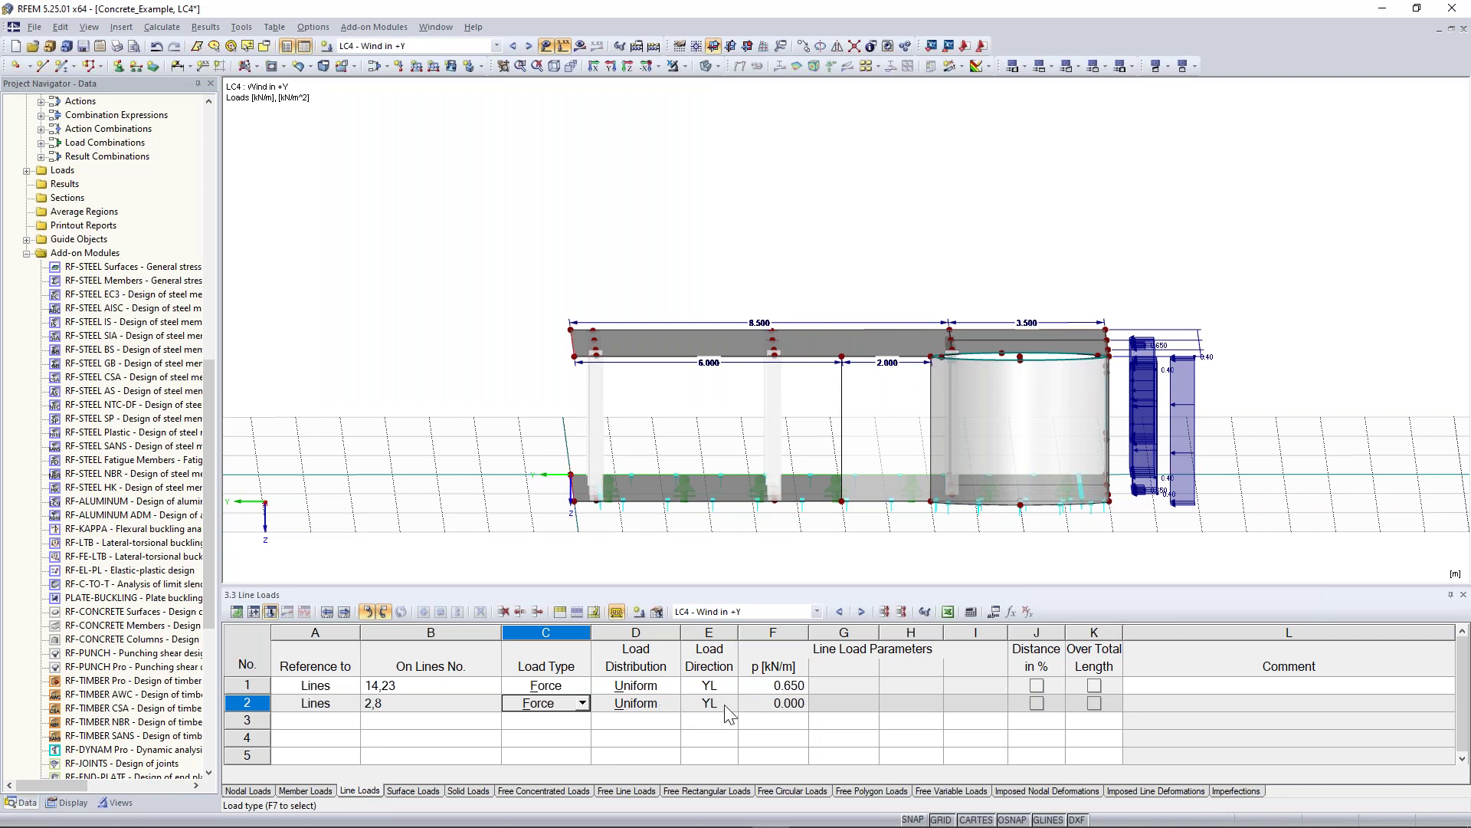
left_click(777, 703)
left_click(777, 705)
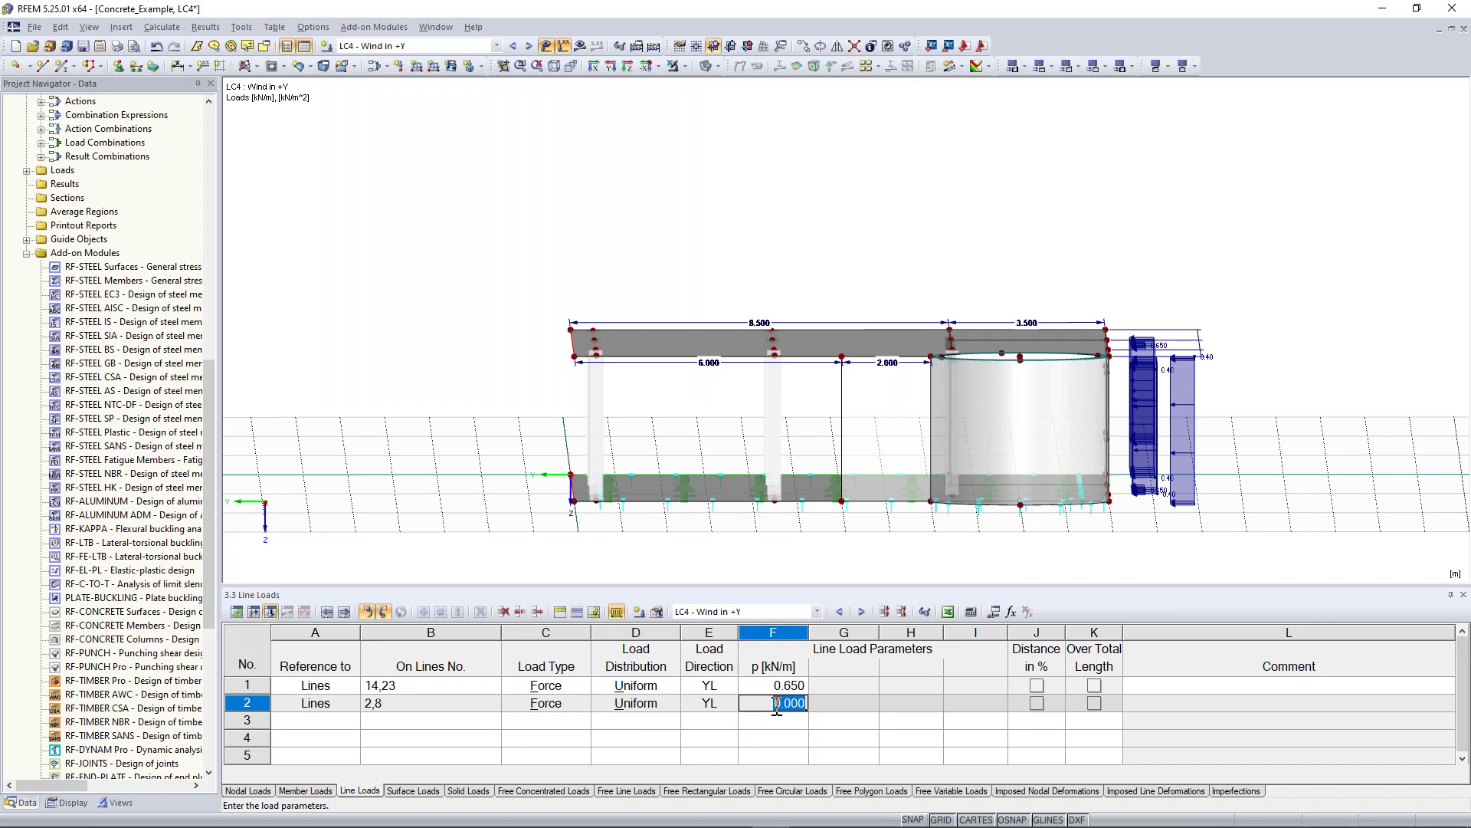
type("0,41")
key("Return")
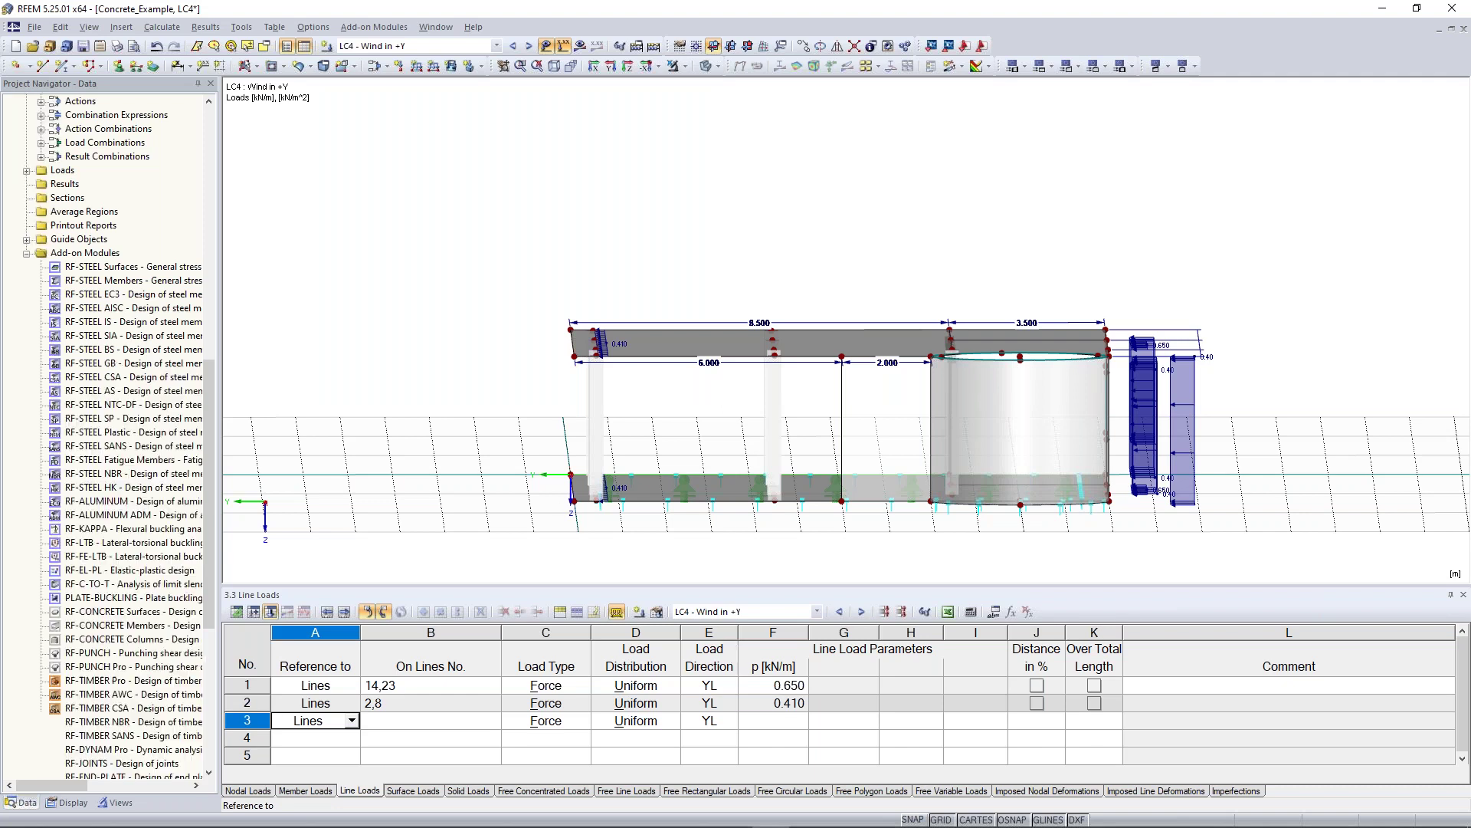
- Make LC5 - Imperfection towards +X current and limit the visible objects to members with cross-section Rectangle 300/300
middle_click_drag(378, 366, 535, 347, "ctrl")
scroll(493, 465, "down", 2)
middle_click_drag(535, 348, 543, 396, "ctrl")
scroll(544, 396, "down", 1)
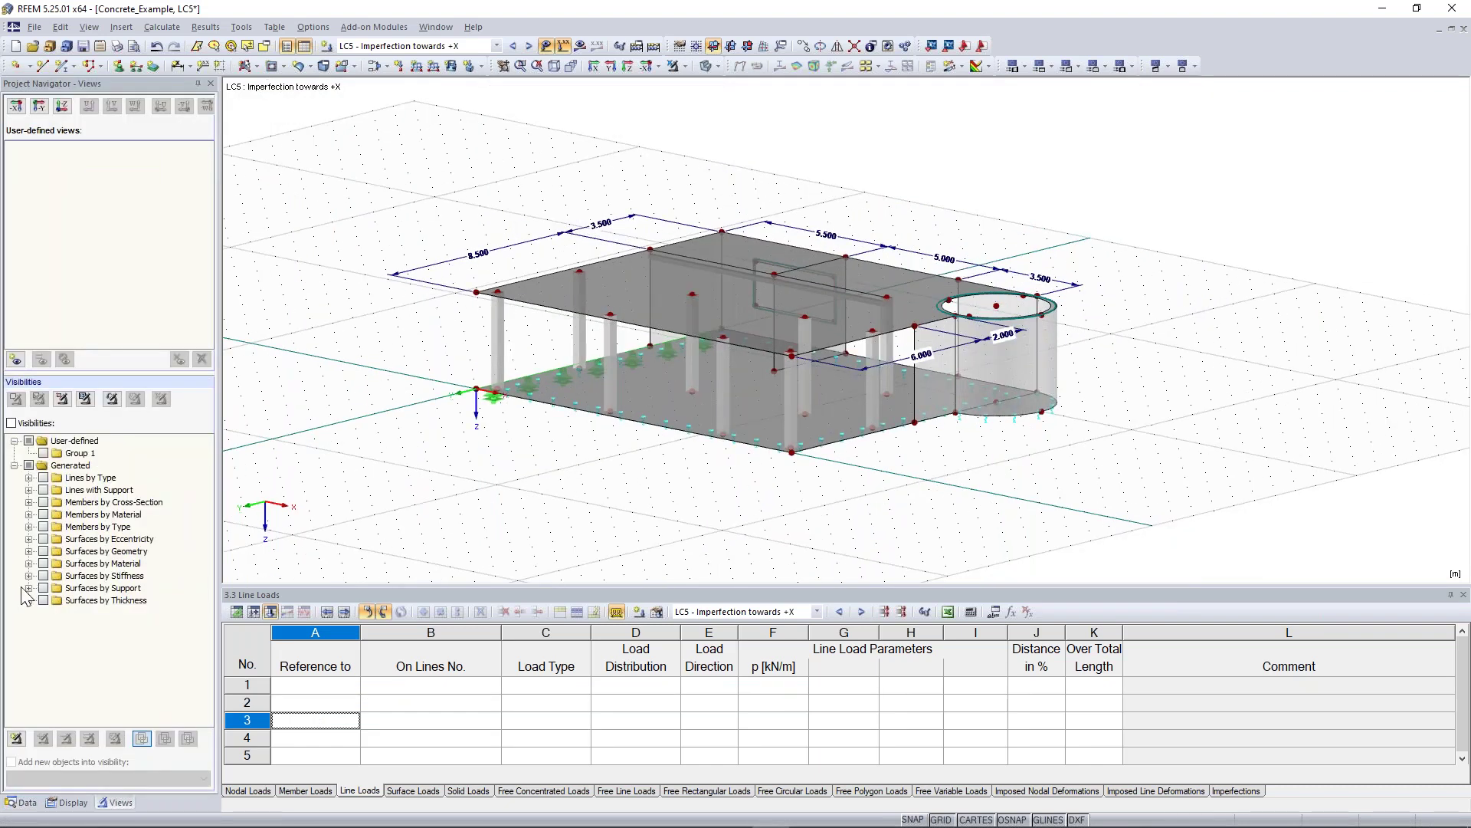
left_click(29, 502)
left_click(43, 502)
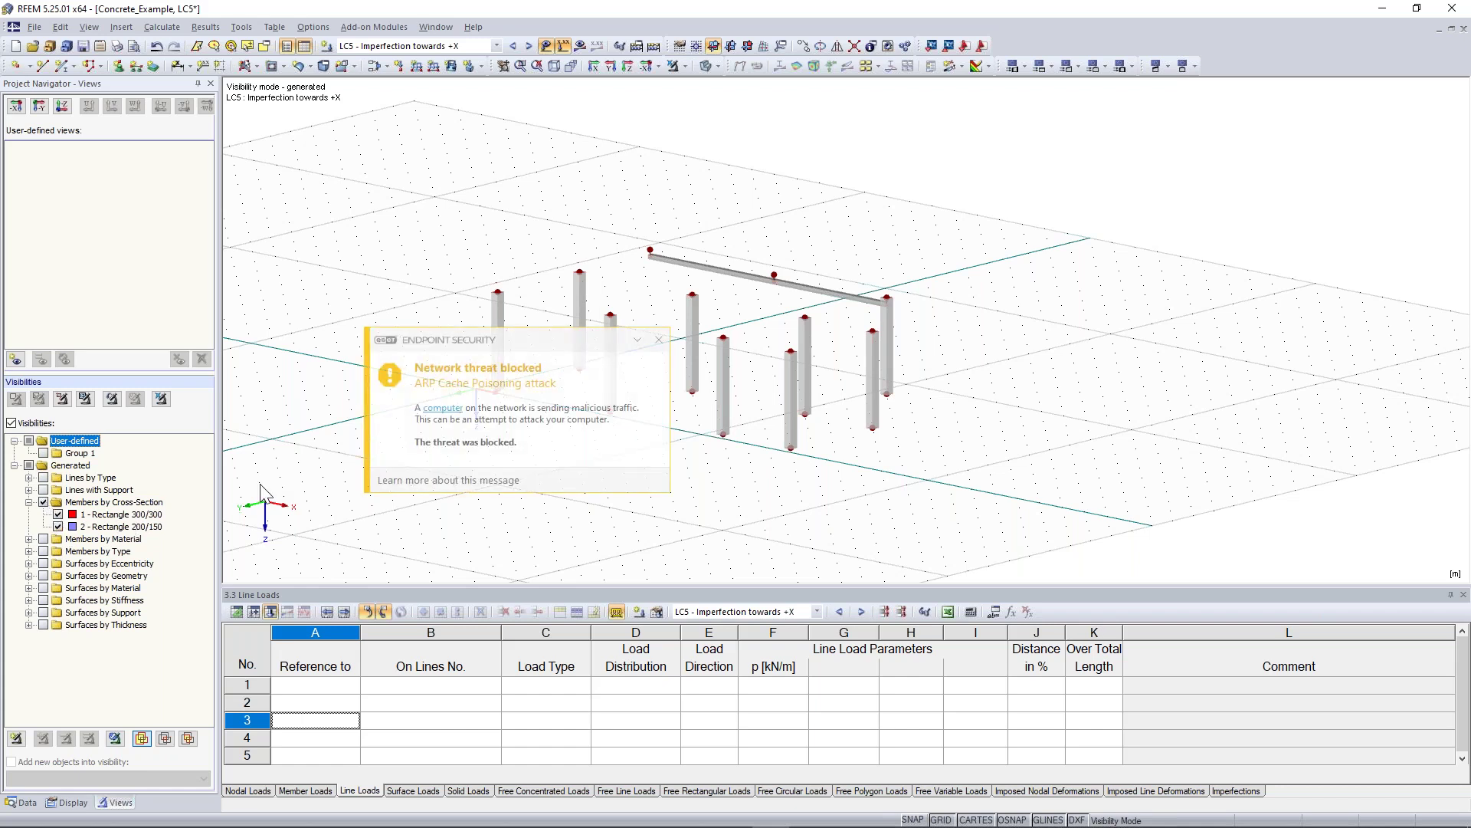
left_click(660, 340)
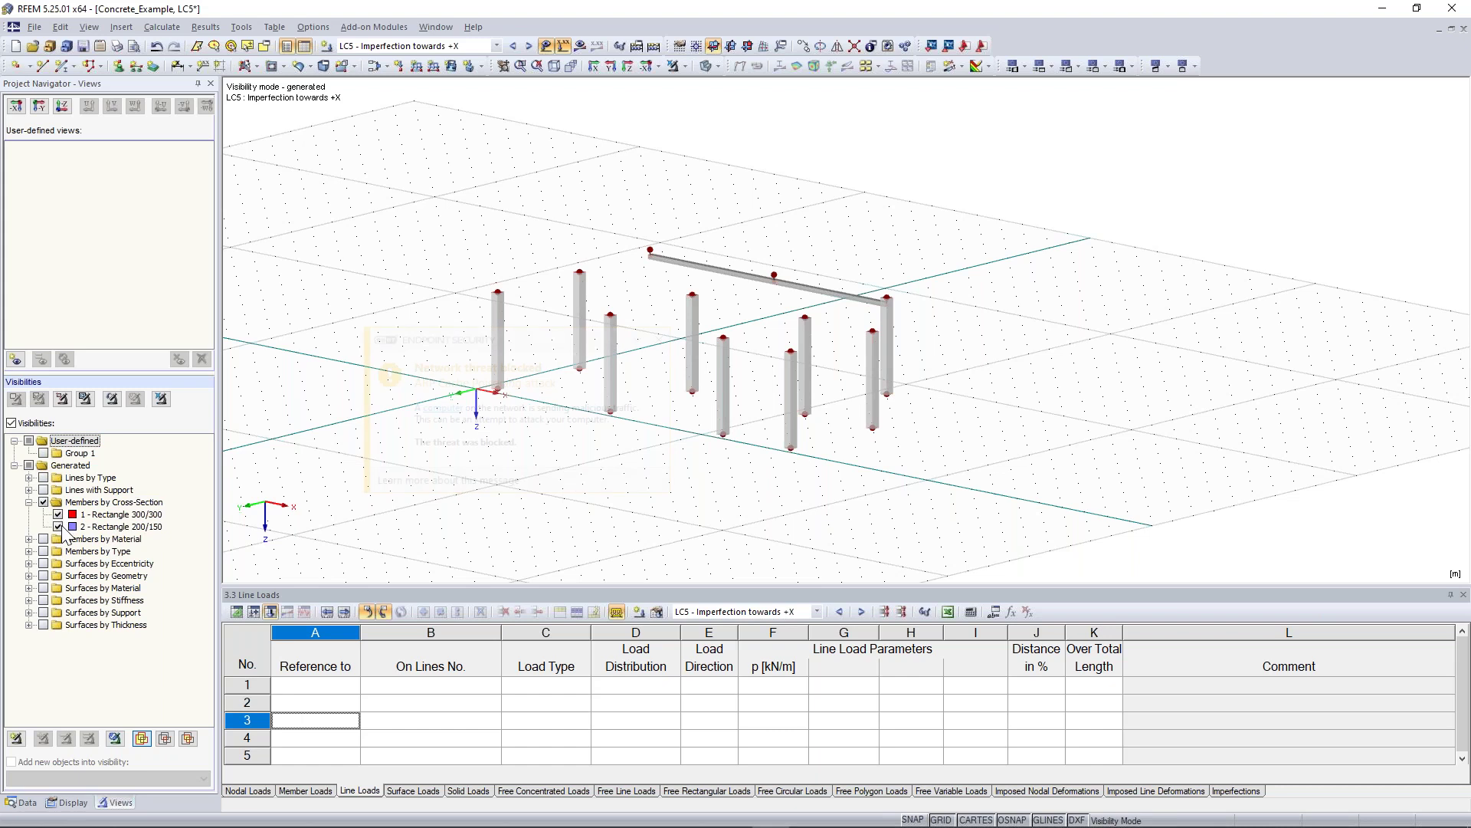
left_click(660, 339)
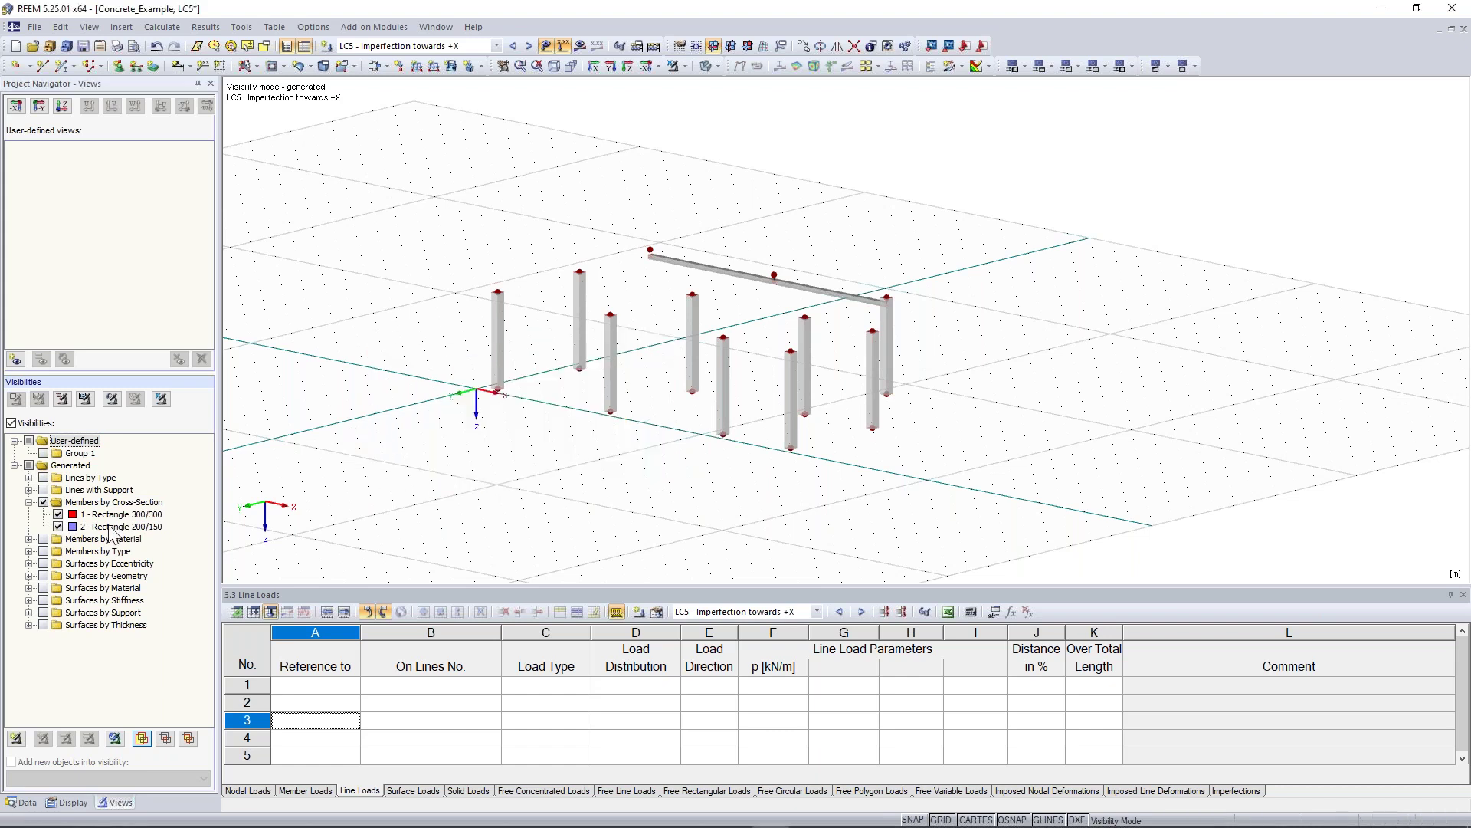
left_click(58, 526)
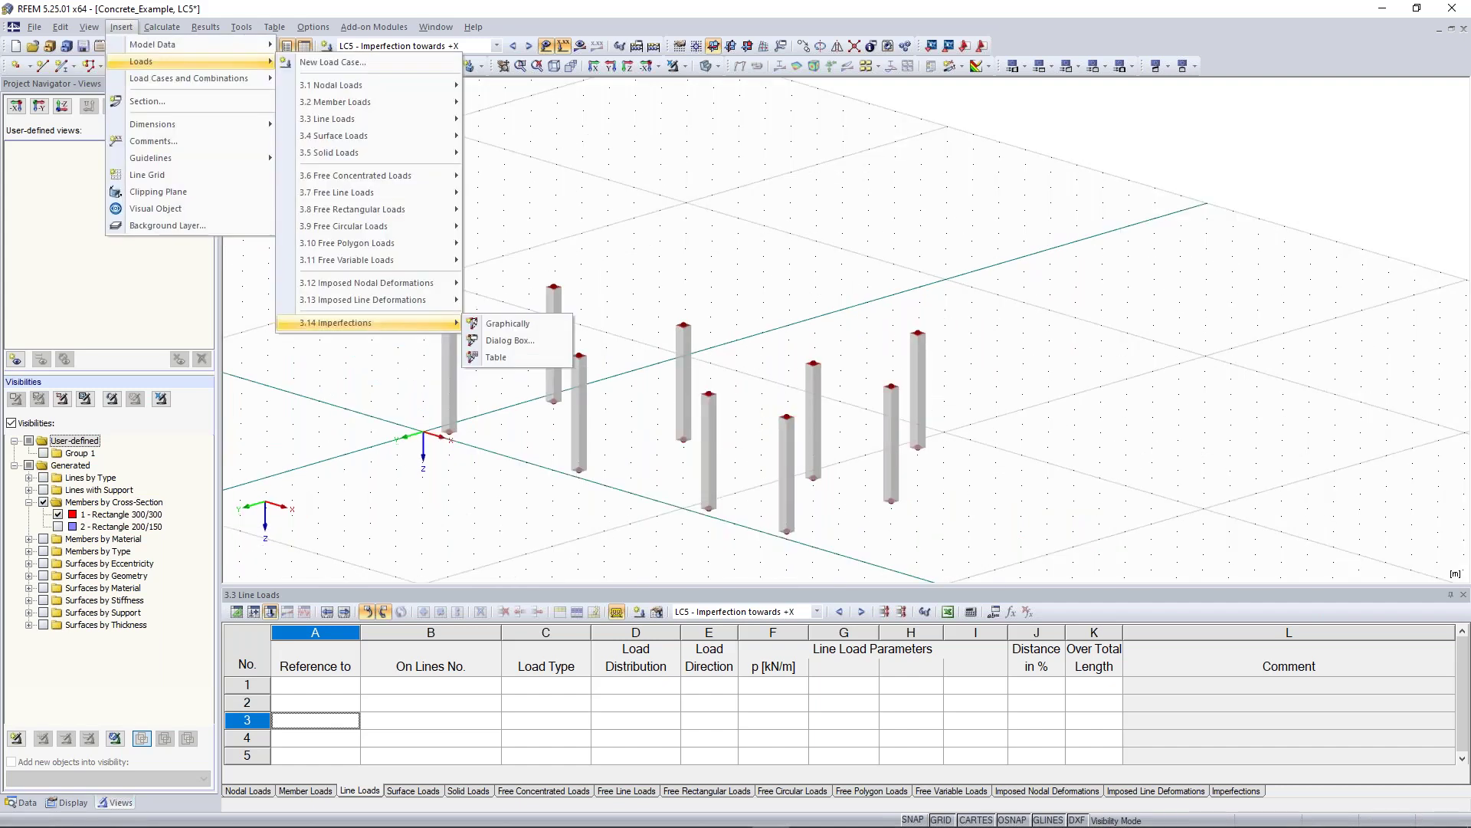
- In LC5, apply an EN 1992-1-1 imperfection in local z with inclination 1/200 and precamber 0 to all the 300/300 columns
left_click(507, 323)
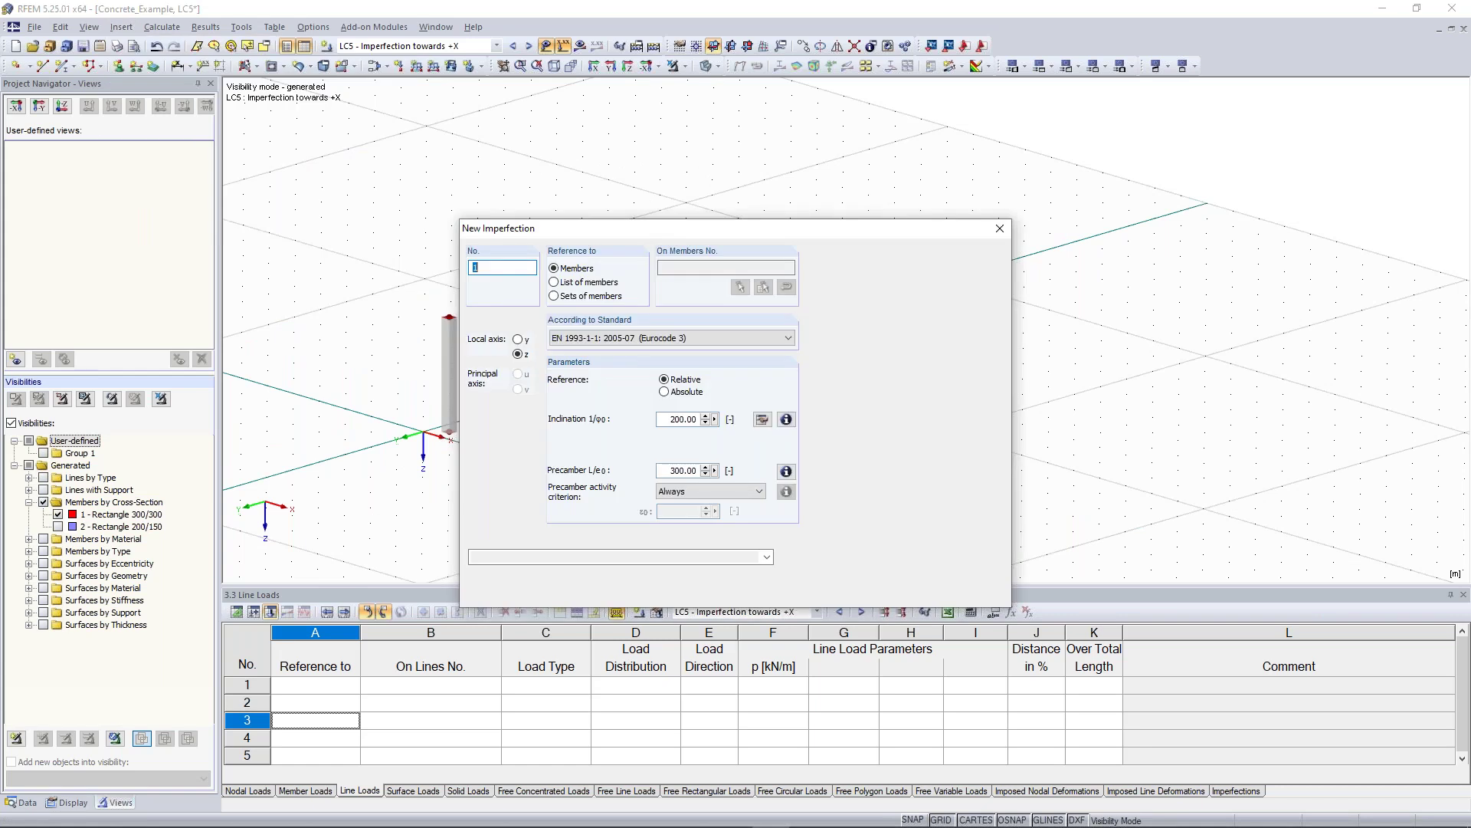
left_click_drag(1189, 100, 989, 90)
left_click(898, 139)
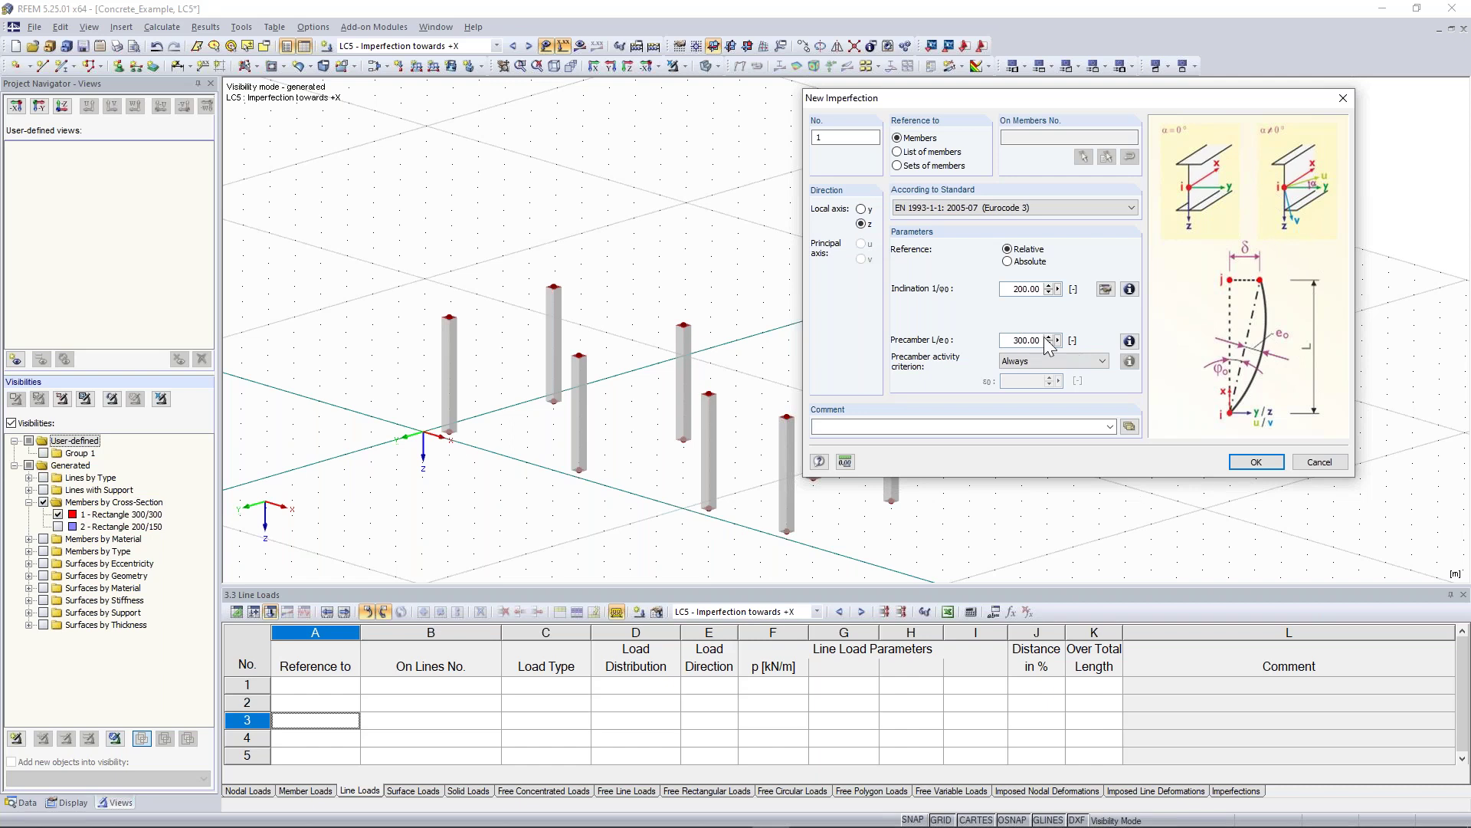
double_click(1019, 341)
type("0")
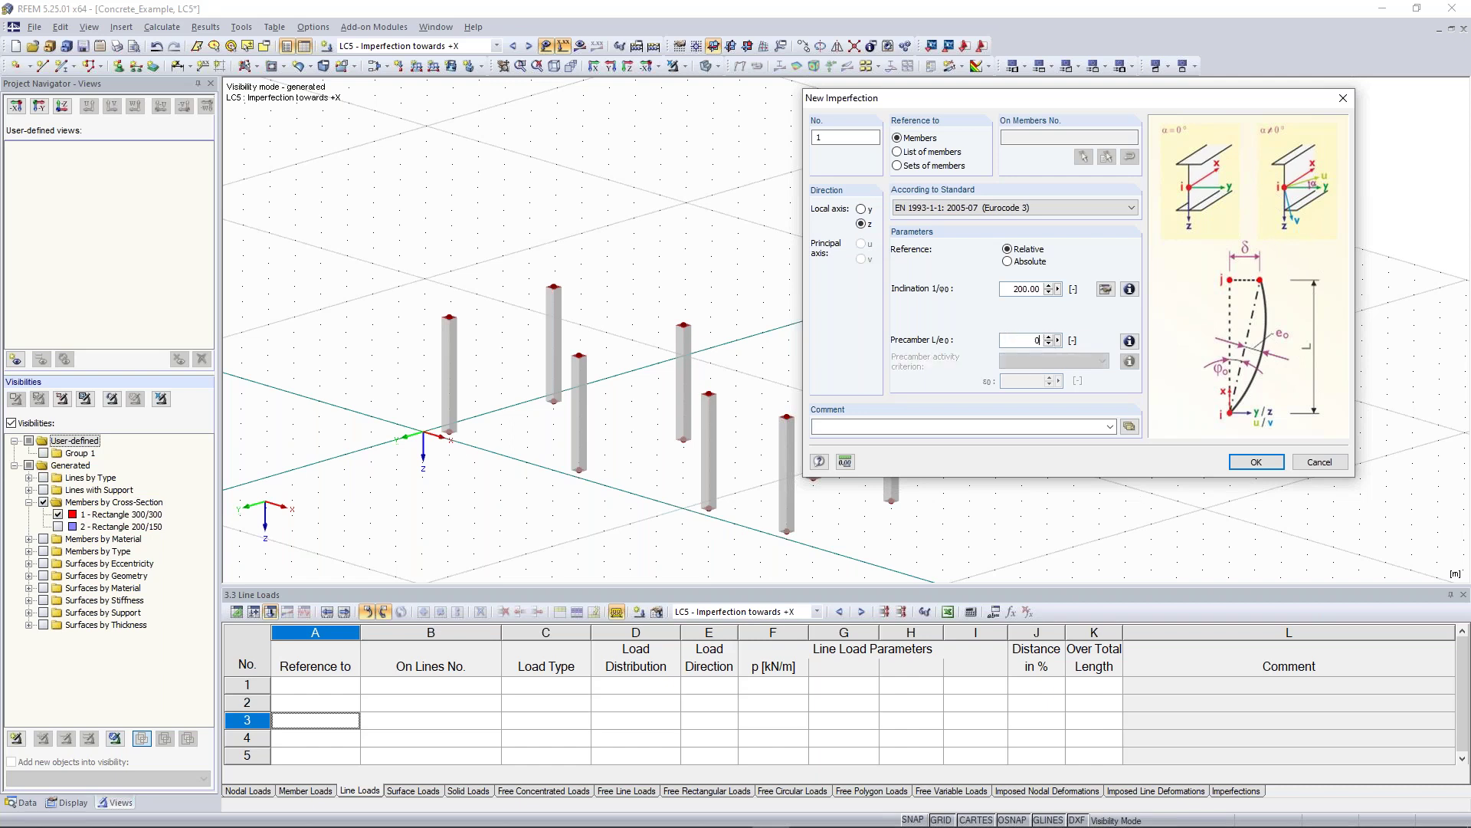
left_click(1003, 210)
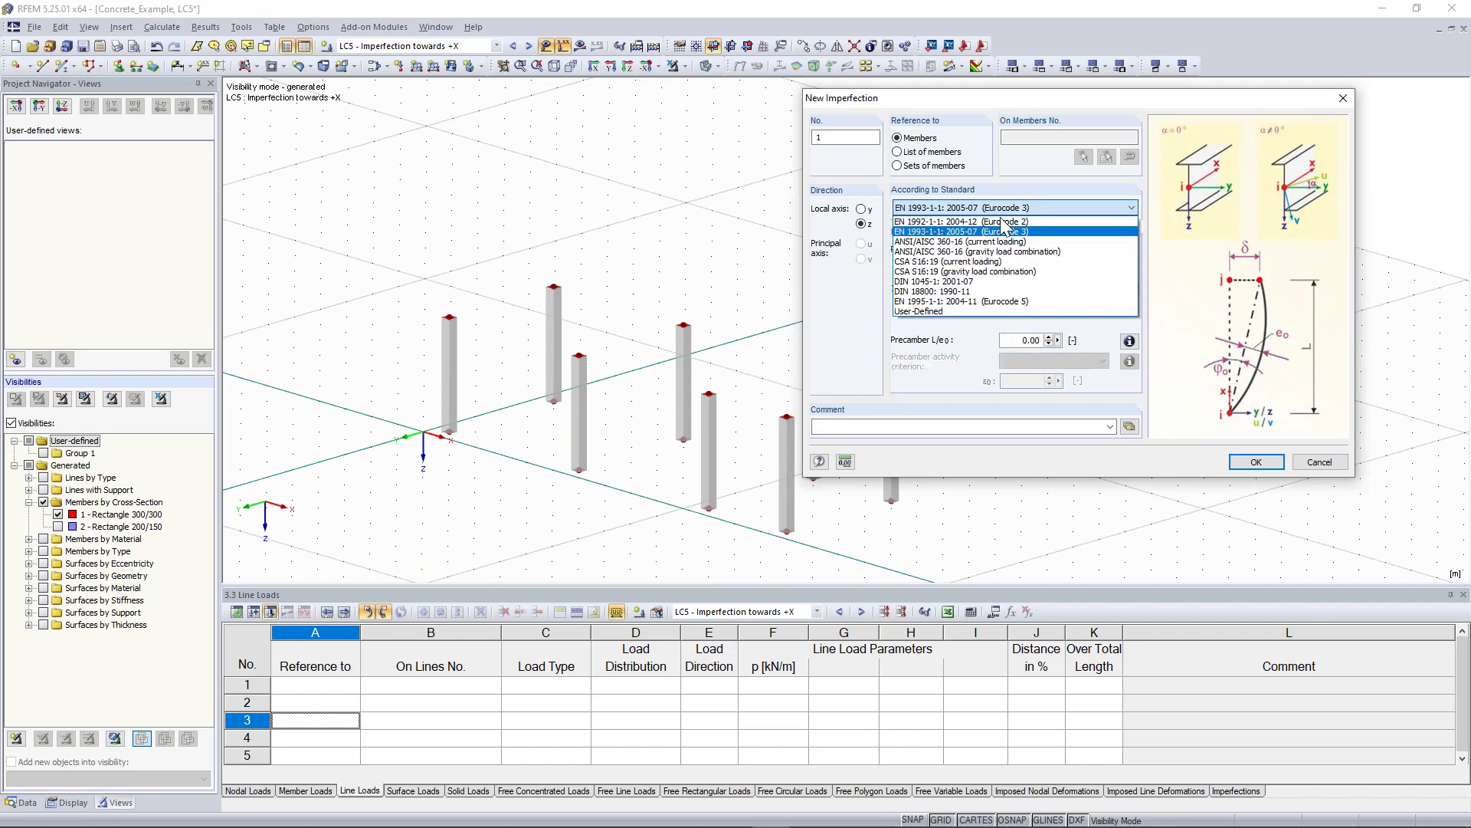
left_click(1000, 221)
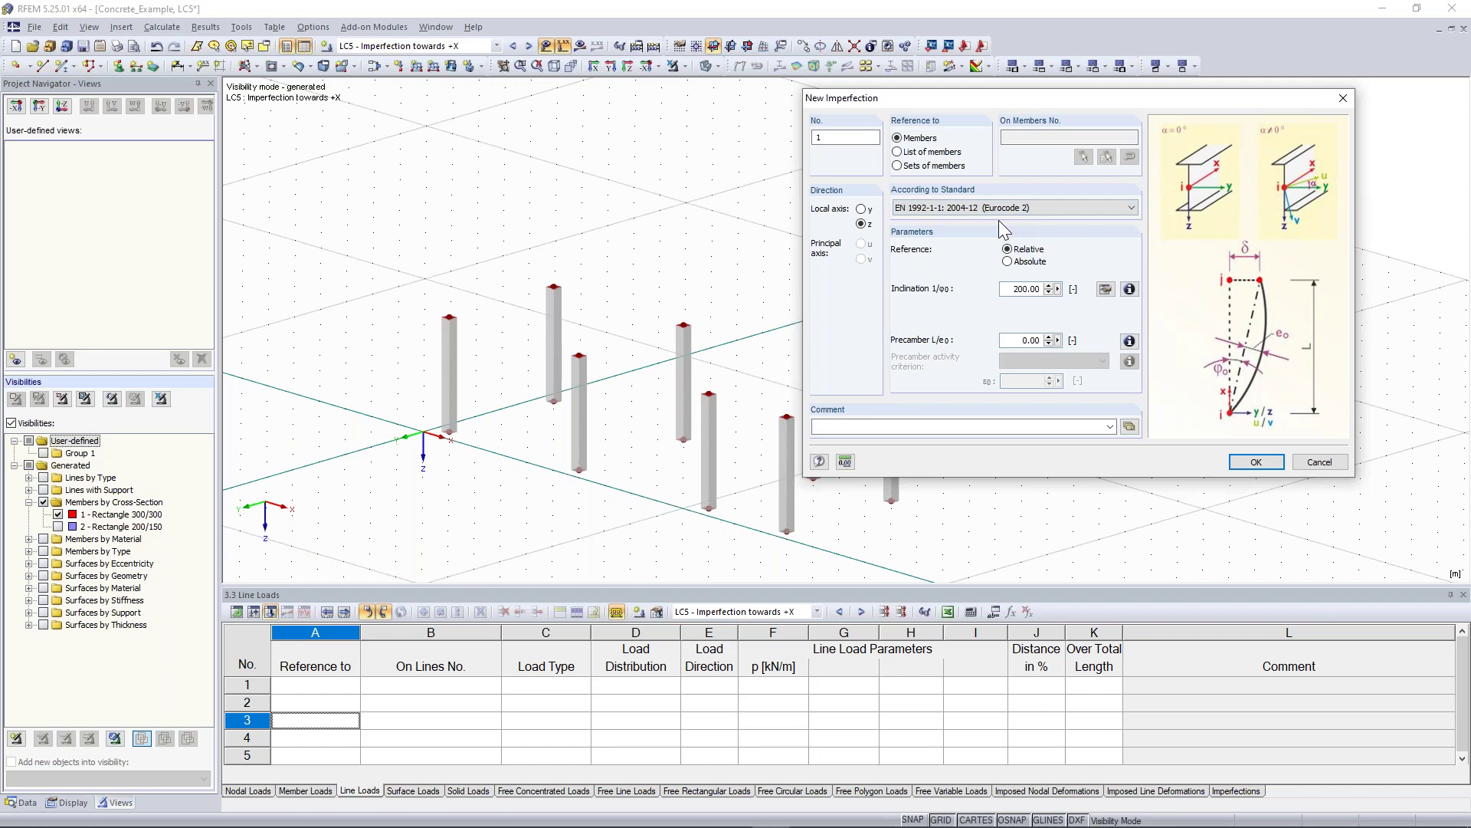
left_click(1129, 289)
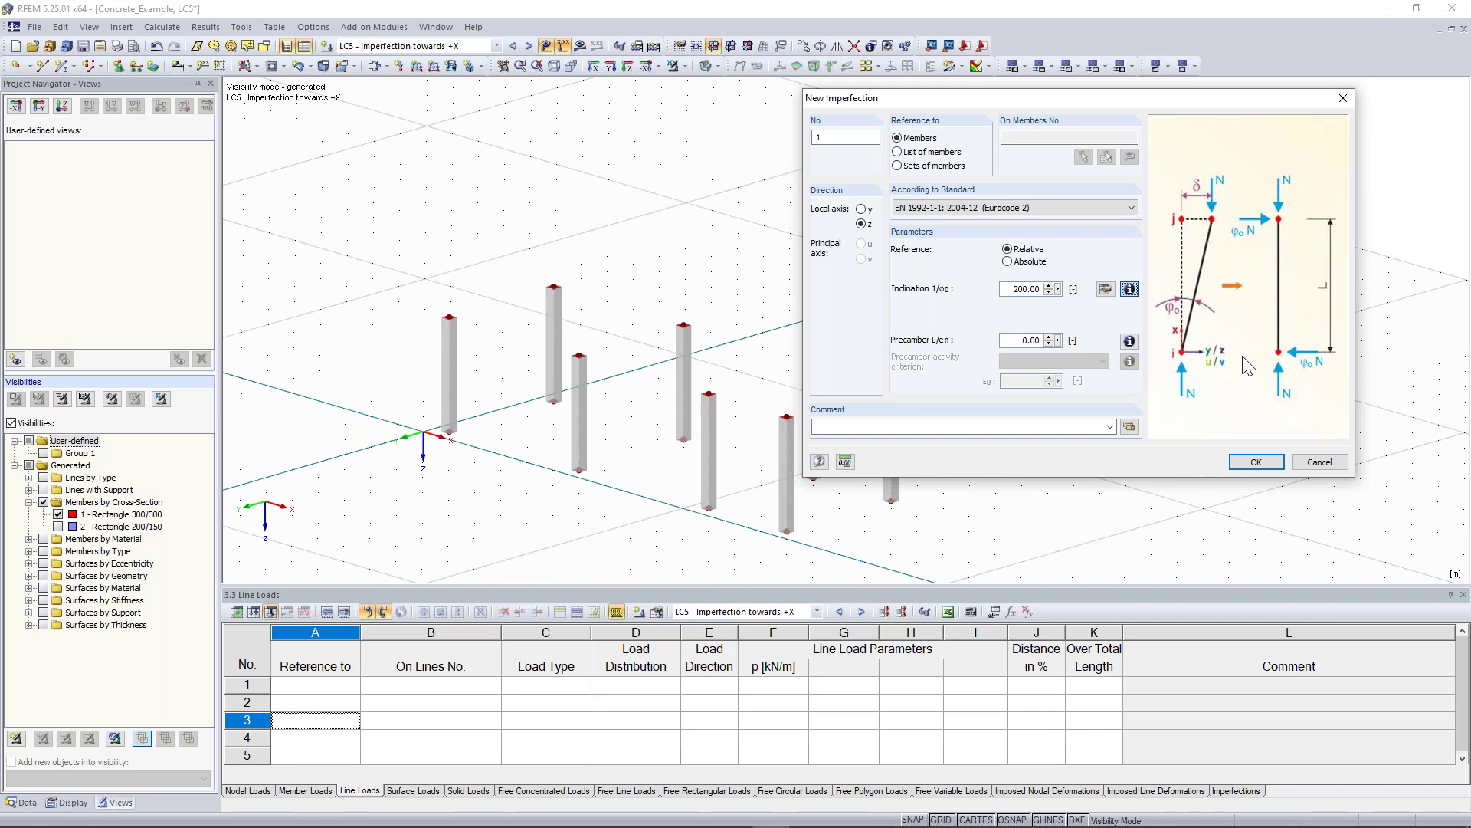
left_click(1256, 463)
left_click_drag(388, 211, 1026, 557)
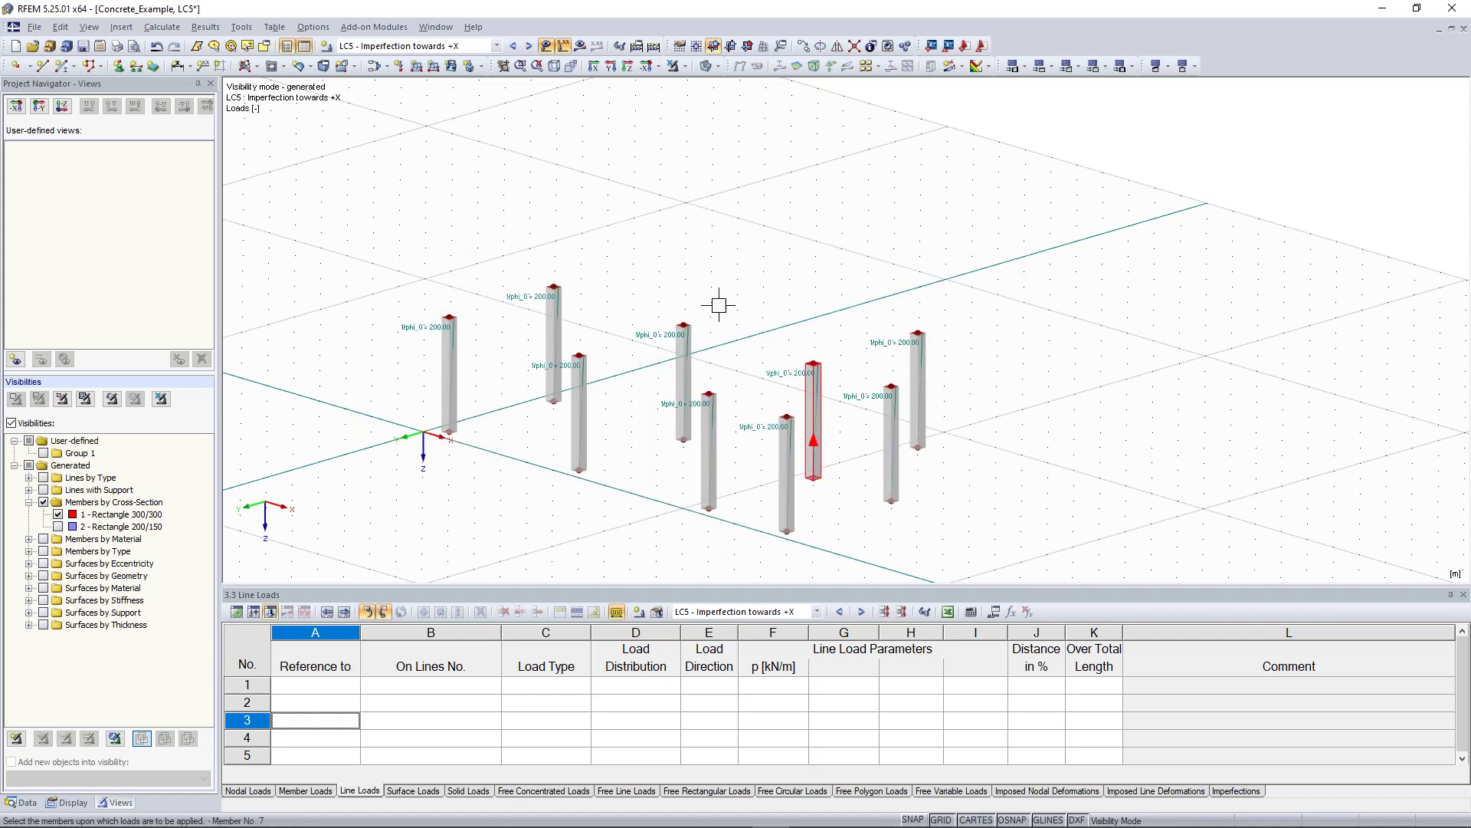
key("Escape")
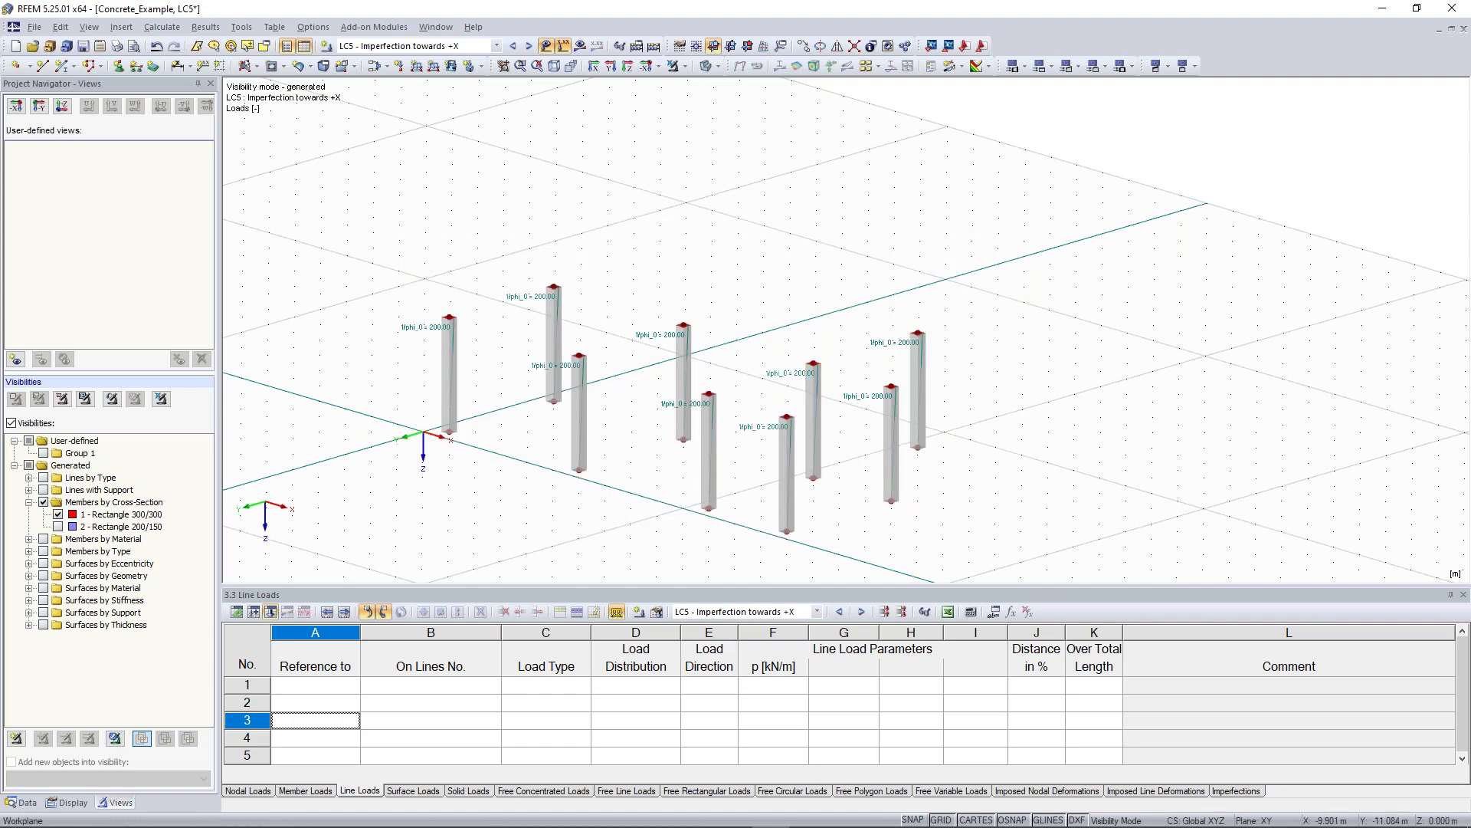
- Switch to wireframe display and examine the direction of the LC5 imperfections on the columns
middle_click_drag(454, 330, 491, 333, "ctrl")
scroll(420, 381, "up", 2)
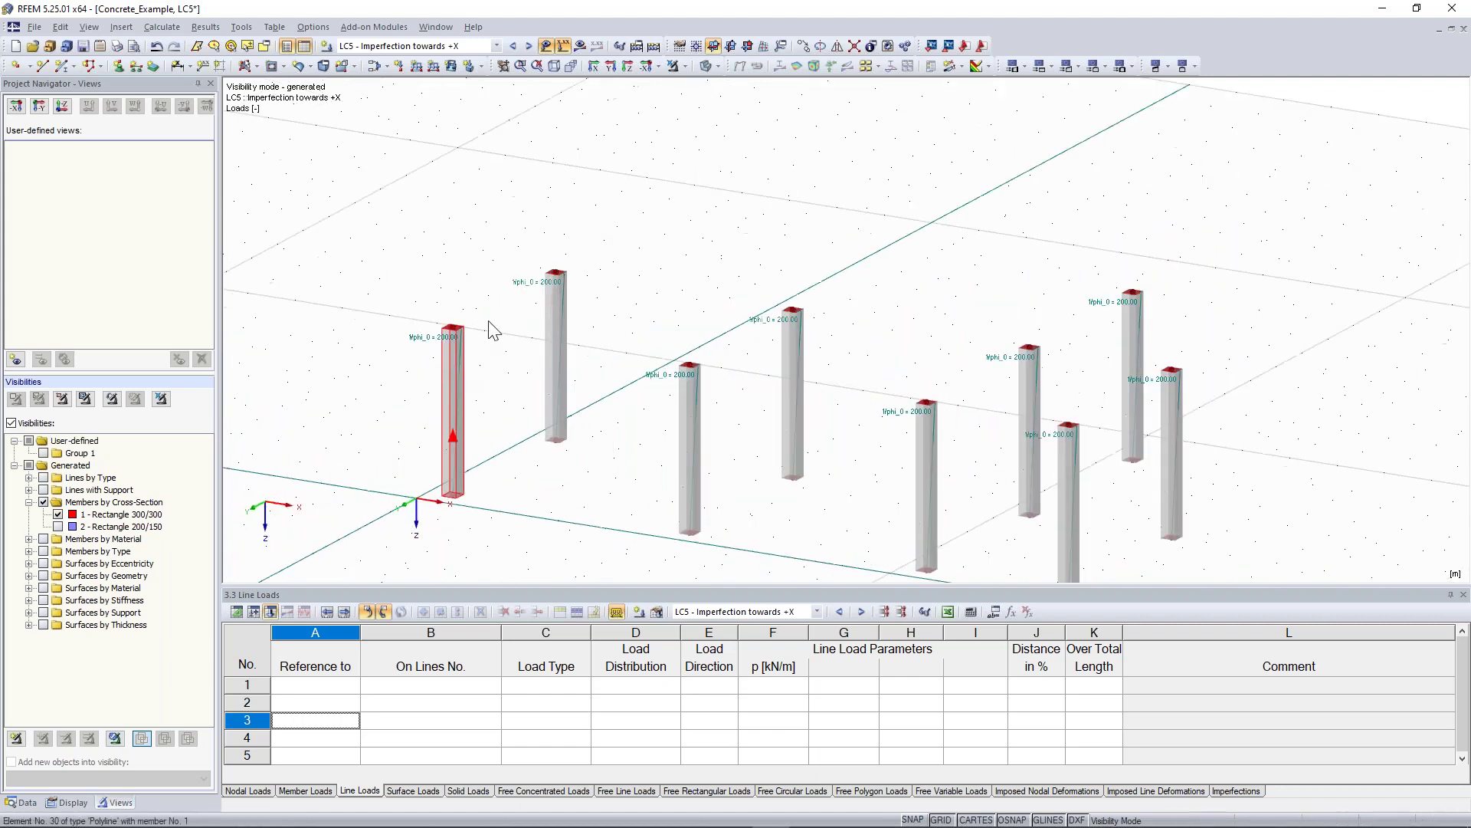
left_click(704, 66)
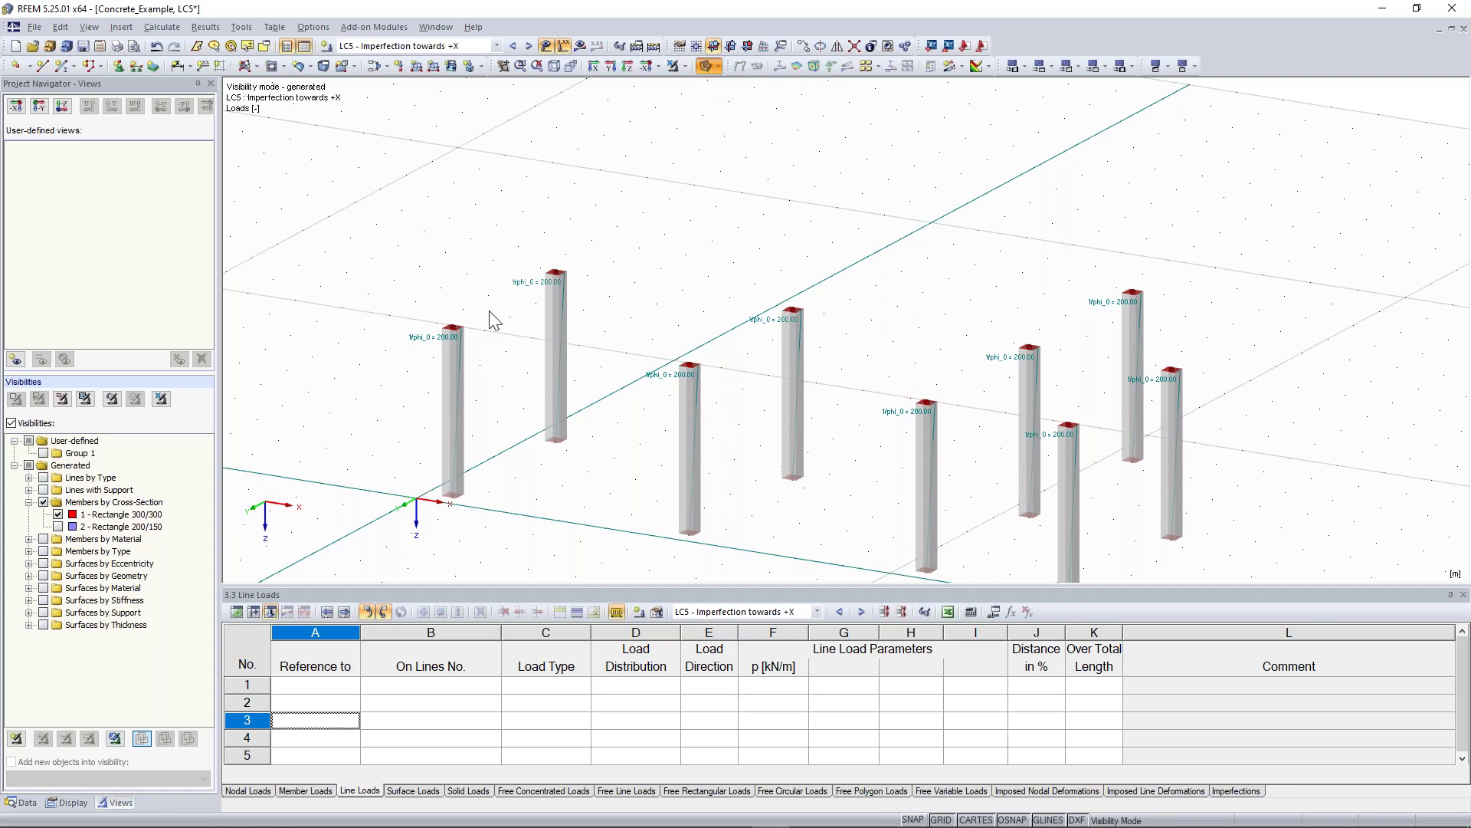
scroll(493, 319, "up", 2)
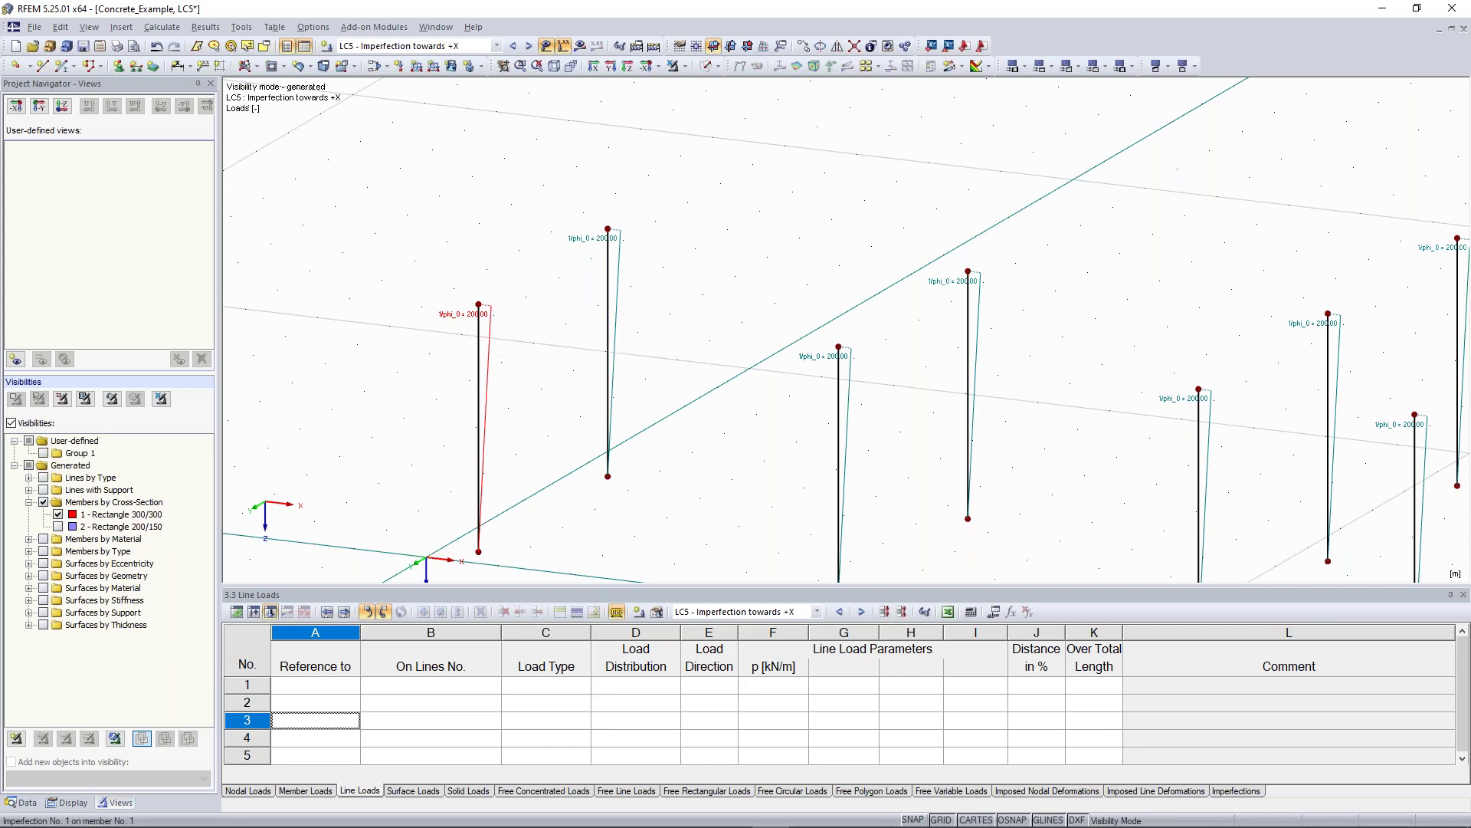
middle_click_drag(494, 322, 697, 403, "ctrl")
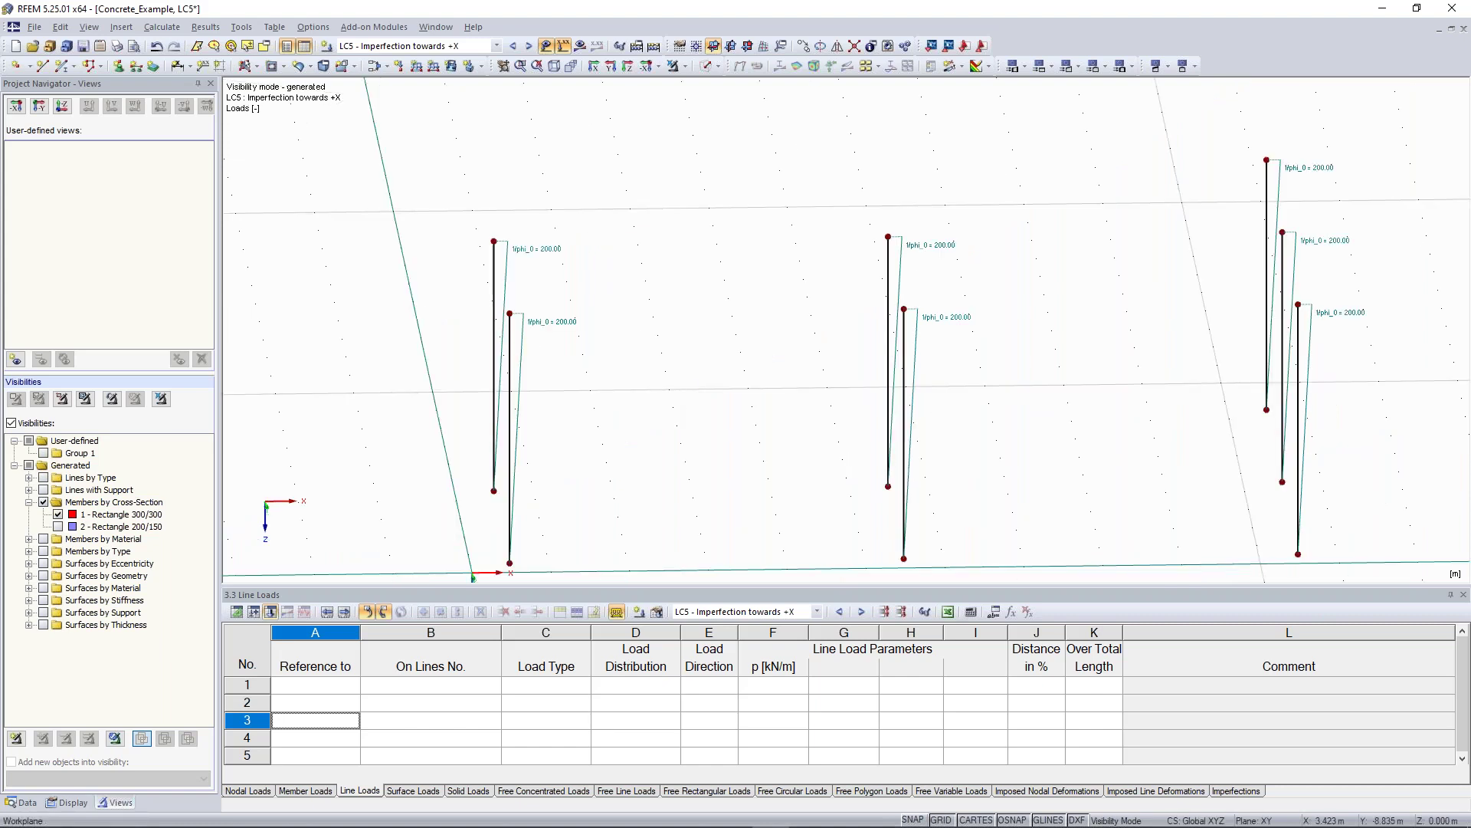
middle_click_drag(411, 269, 414, 268, "ctrl")
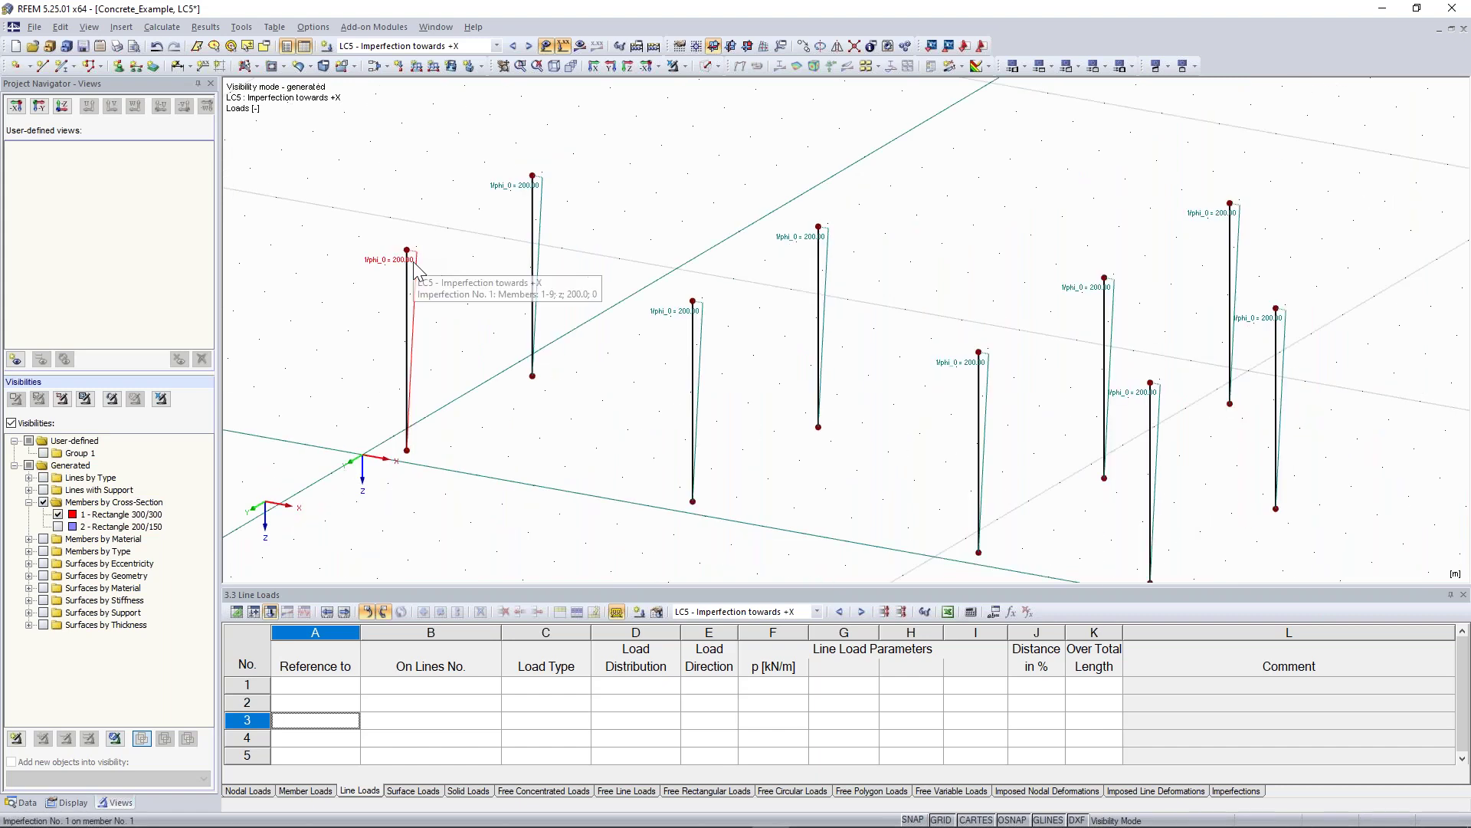
scroll(414, 268, "down", 2)
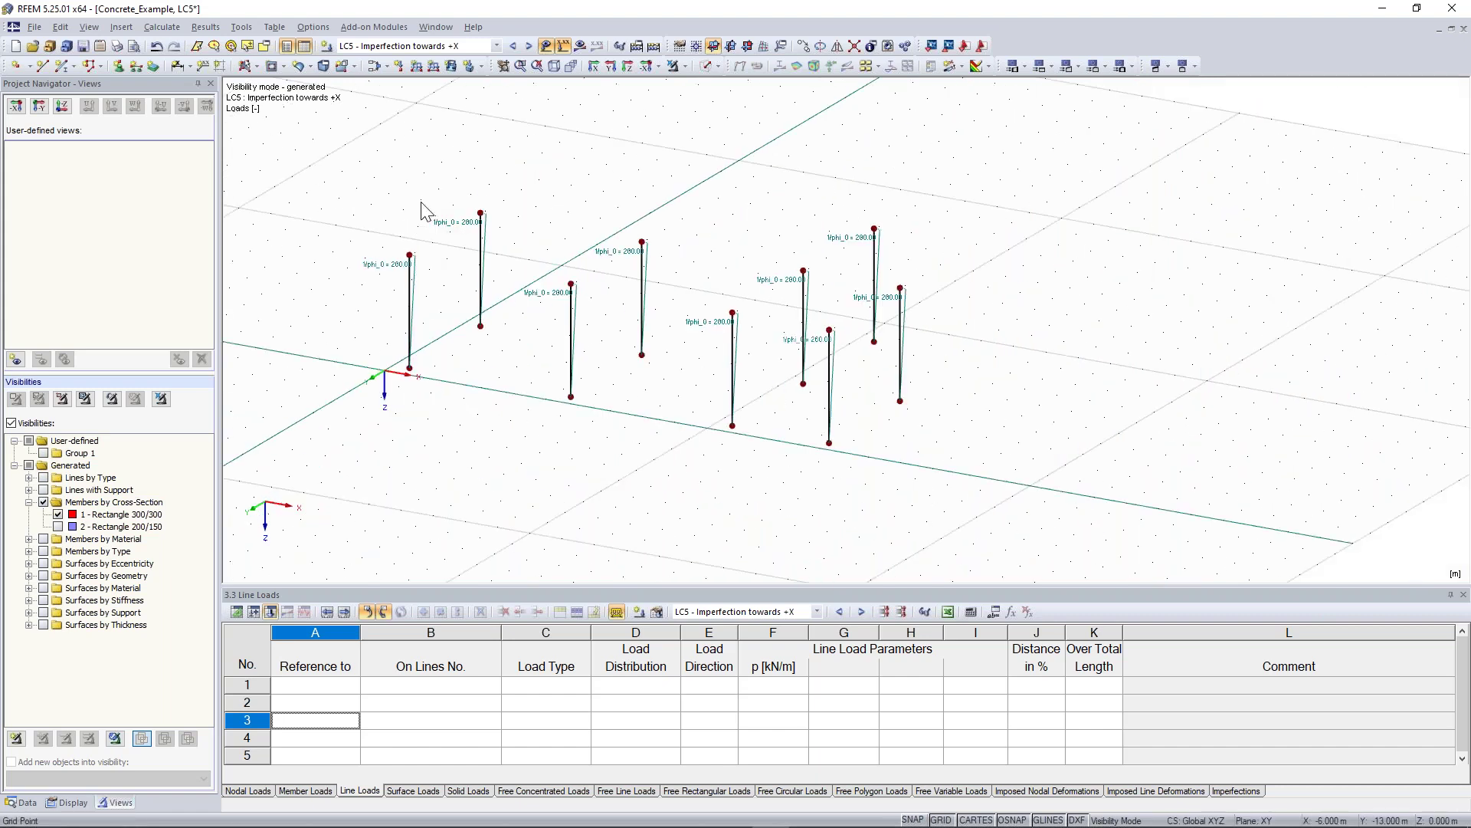
- Make LC6 - Imperfection towards +Y current and show the local axis systems of the members
left_click(529, 46)
left_click_drag(325, 128, 799, 387)
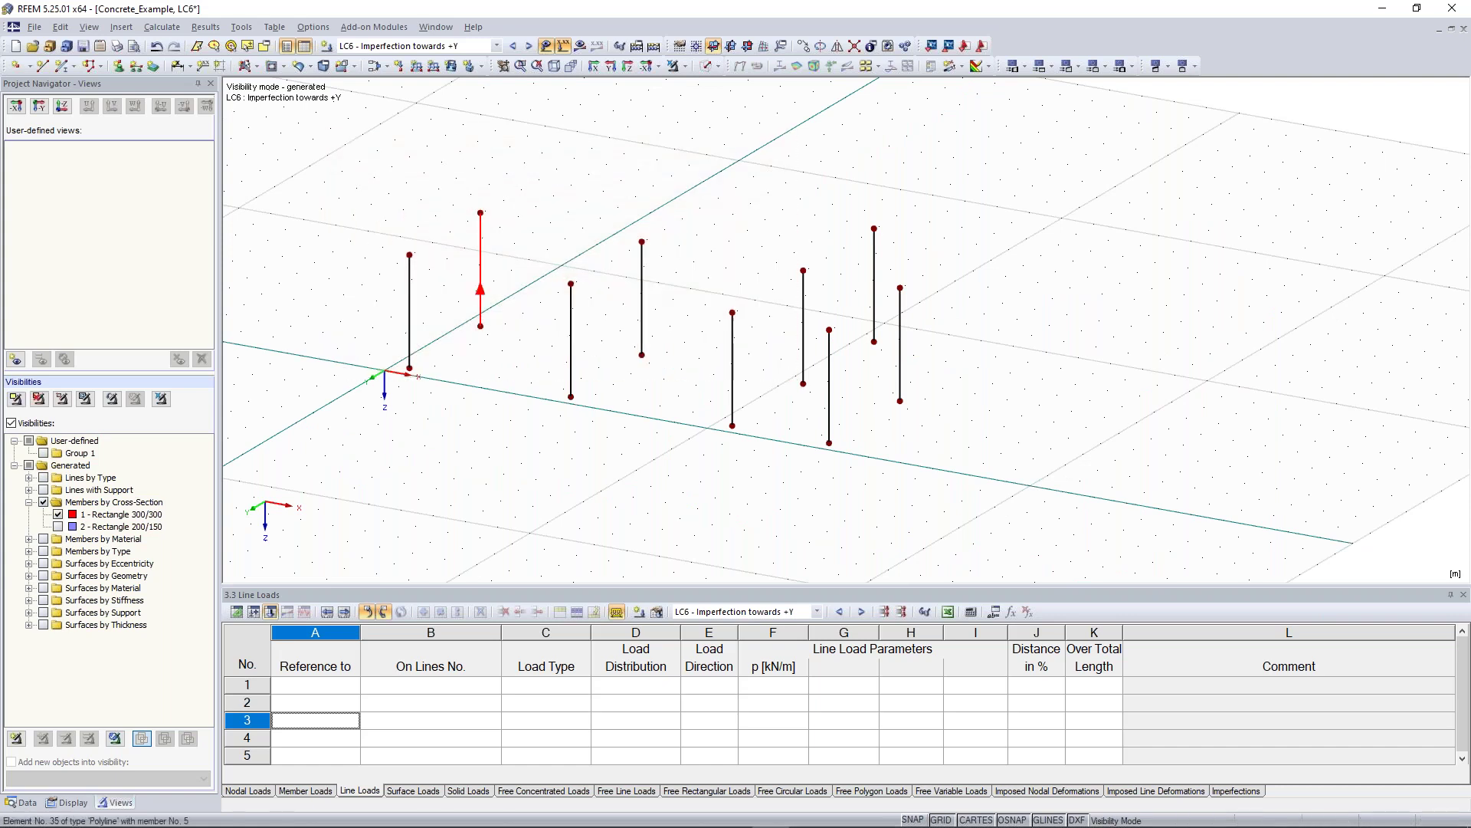
right_click(481, 257)
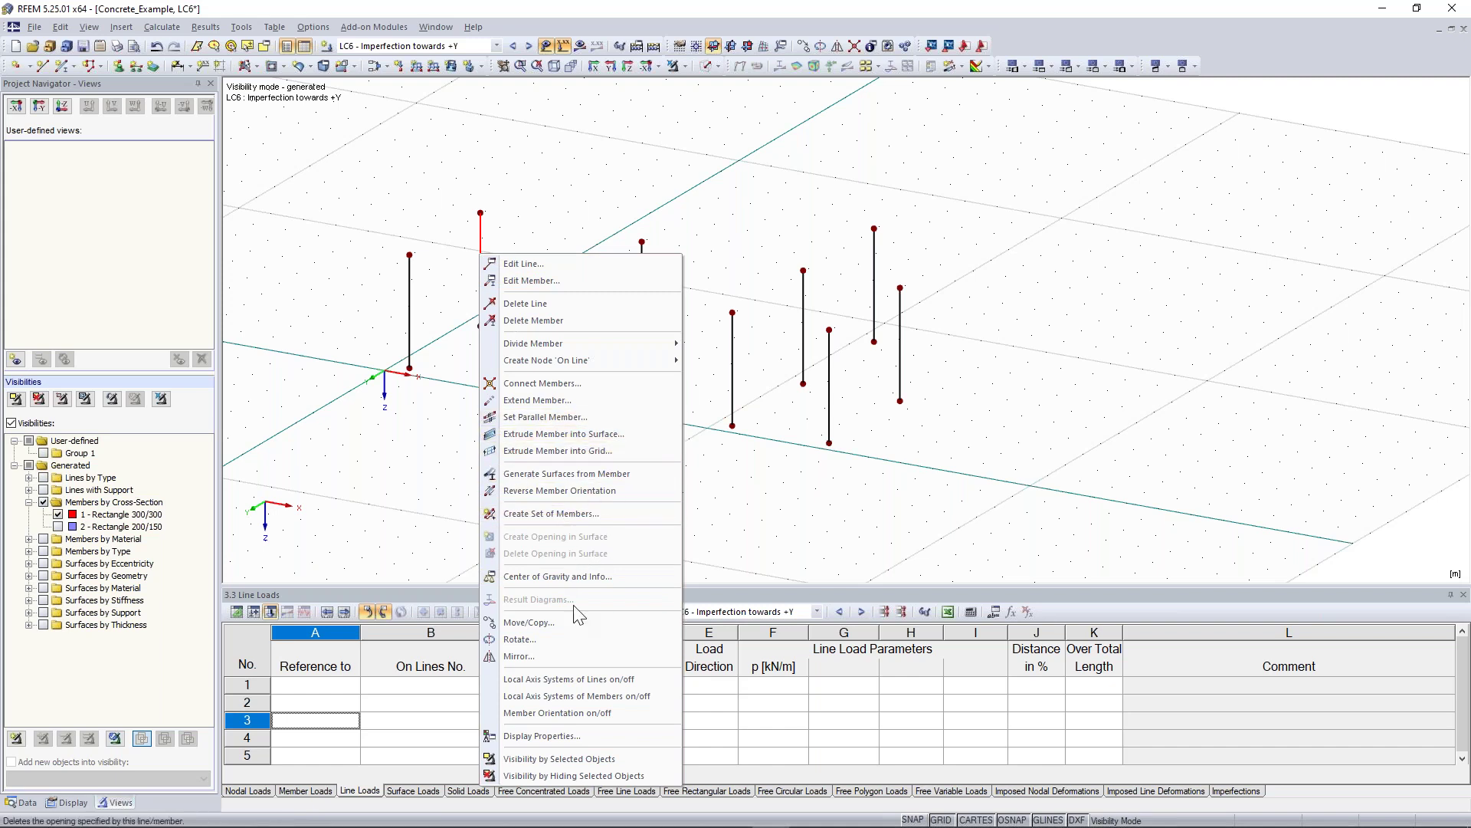
left_click(565, 682)
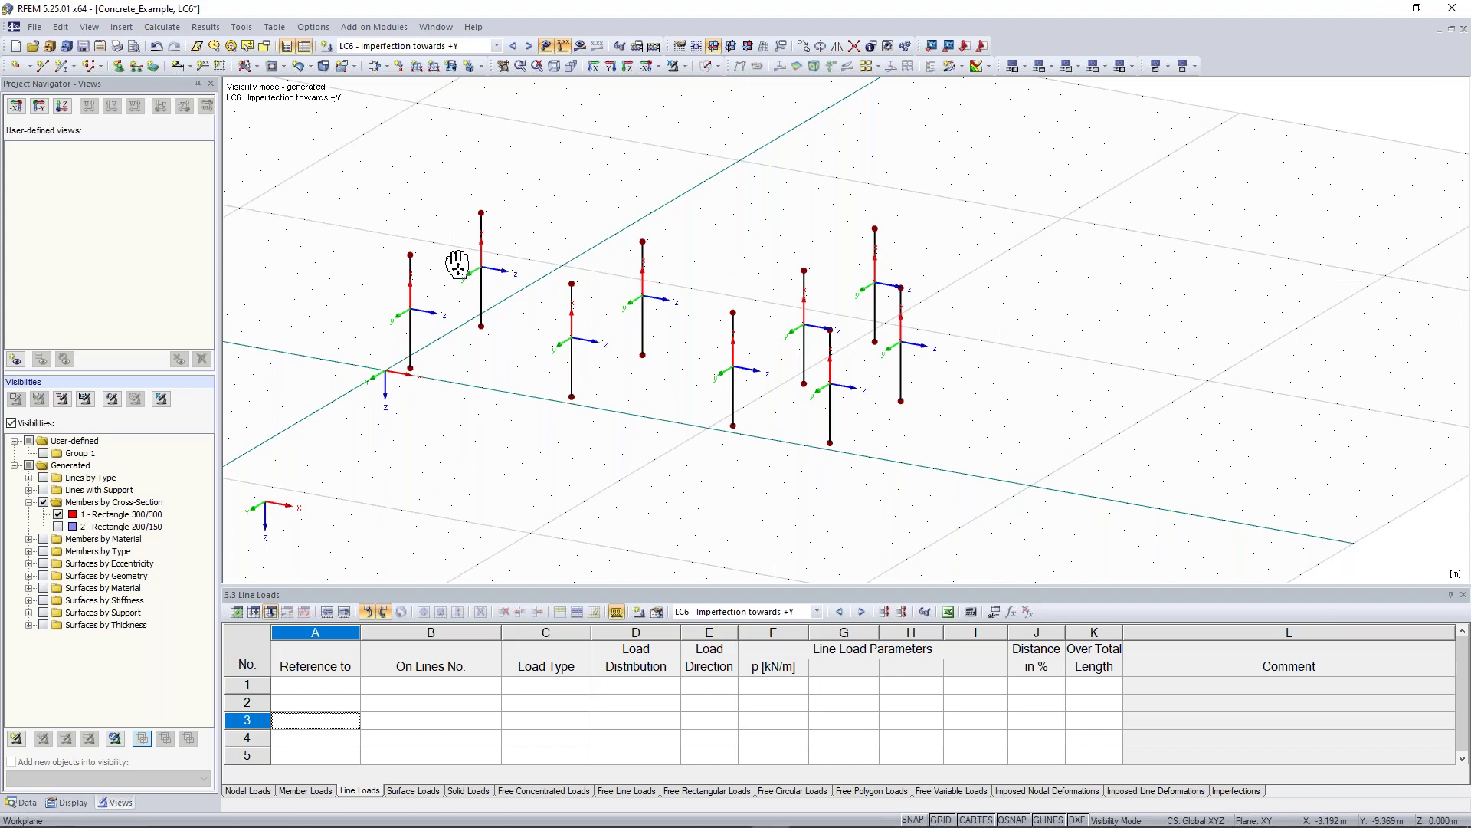
middle_click_drag(458, 264, 503, 313)
- In LC6, apply an EN 1992-1-1 imperfection in local y with inclination 1/200 and precamber 0 to all the columns
left_click(121, 26)
mouse_move(176, 60)
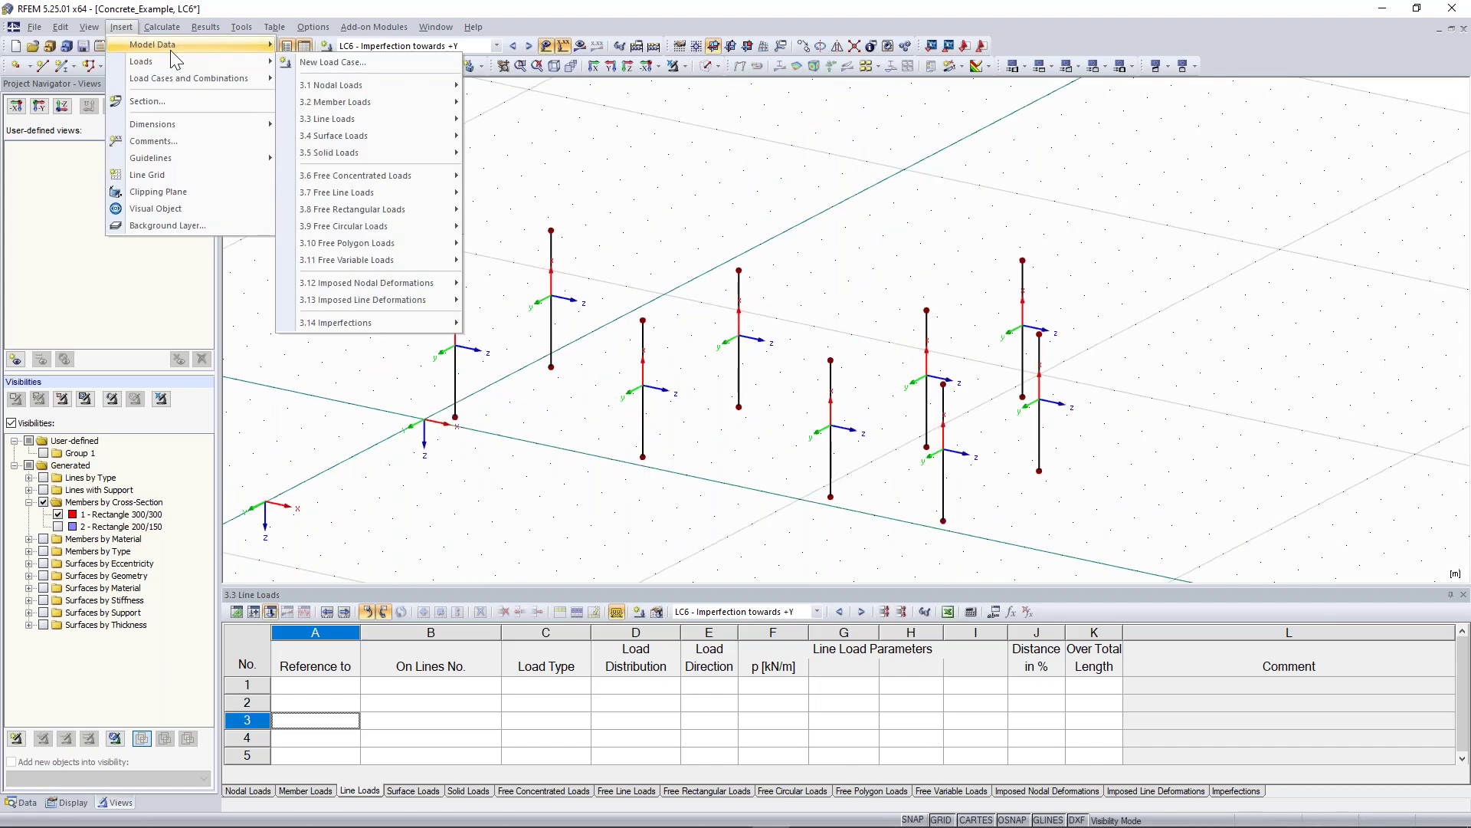
mouse_move(368, 322)
left_click(510, 319)
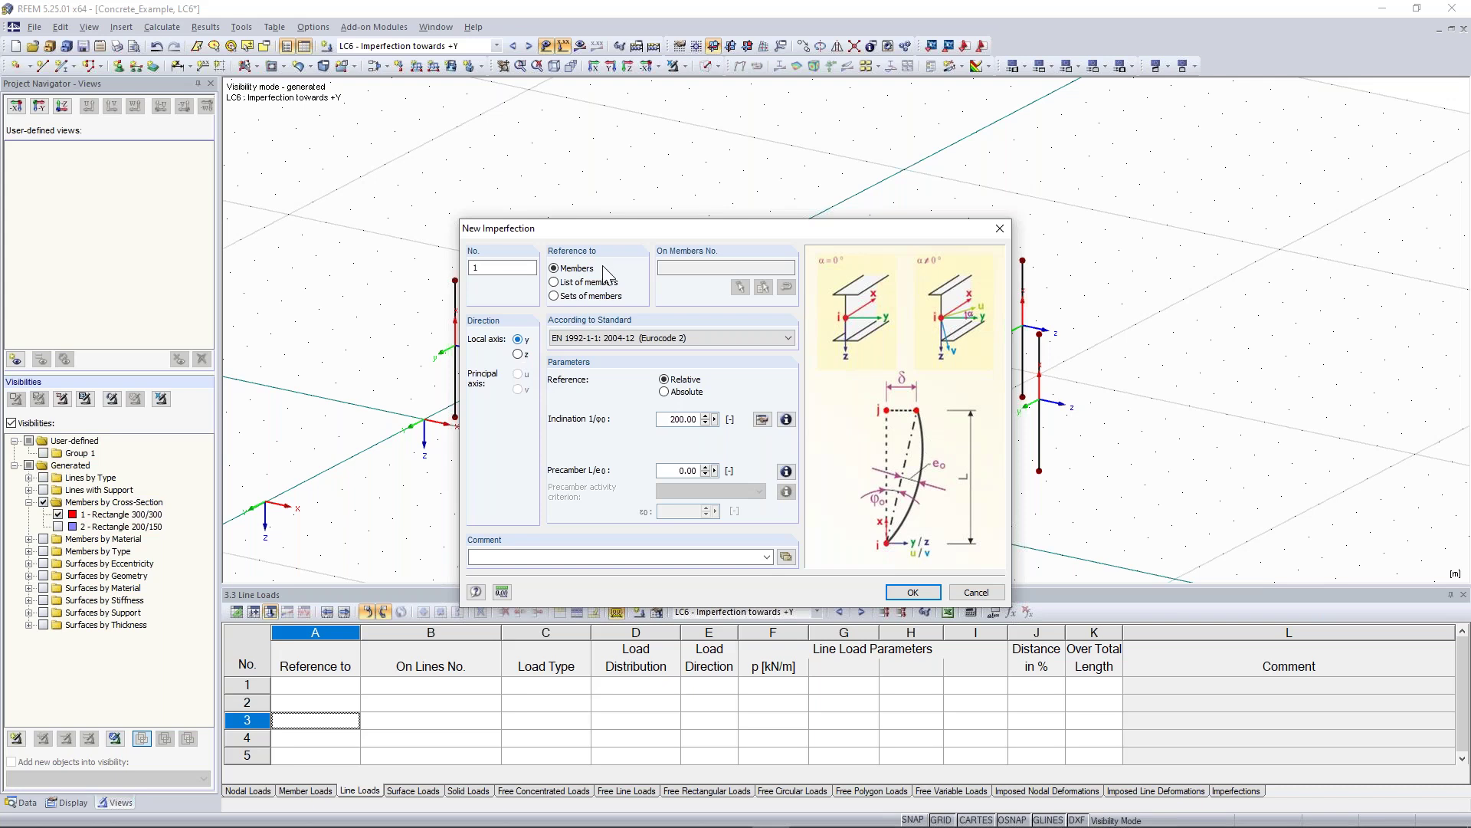
key("Return")
left_click_drag(377, 154, 1157, 560)
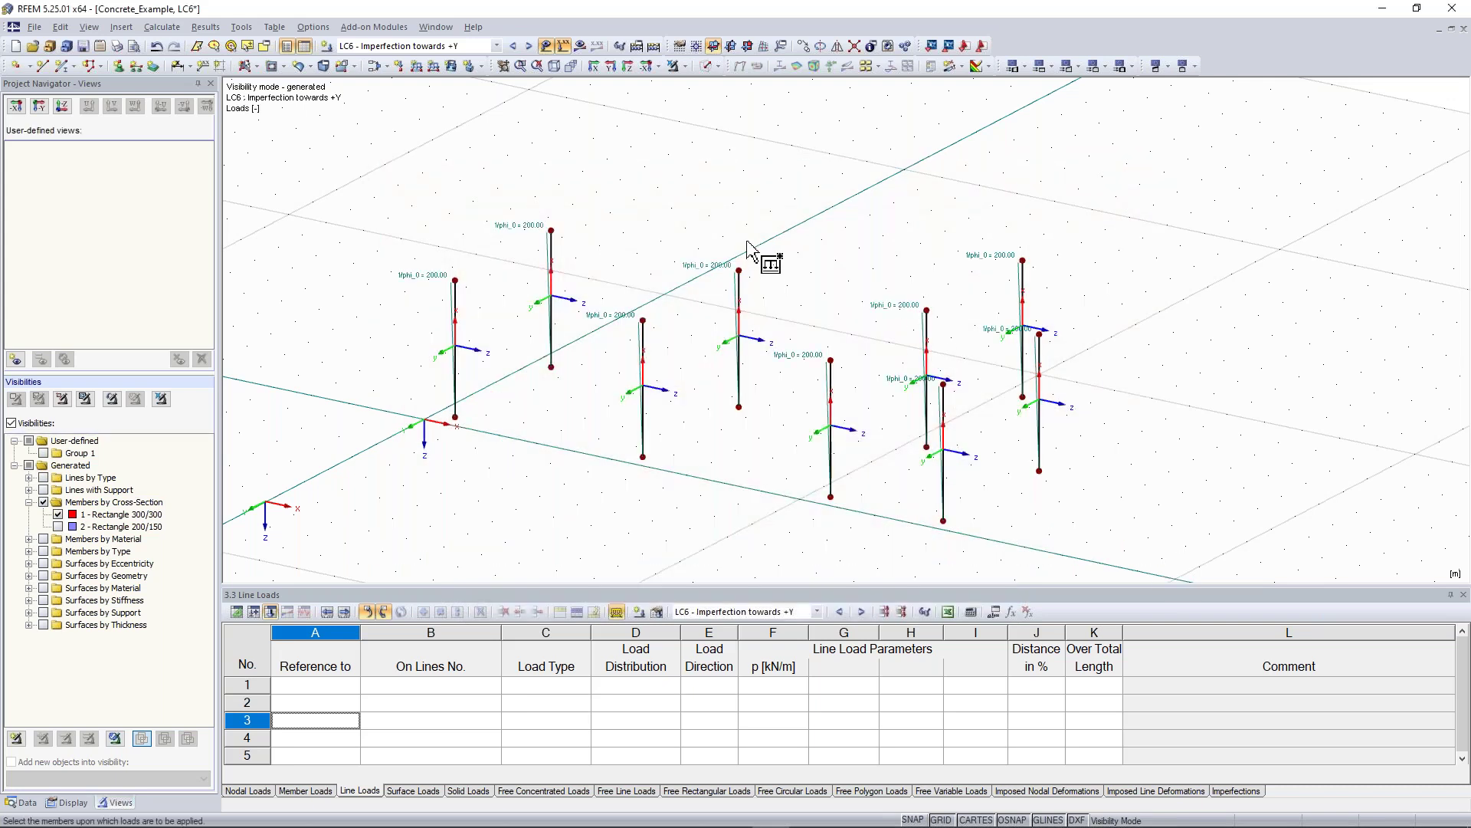
key("Escape")
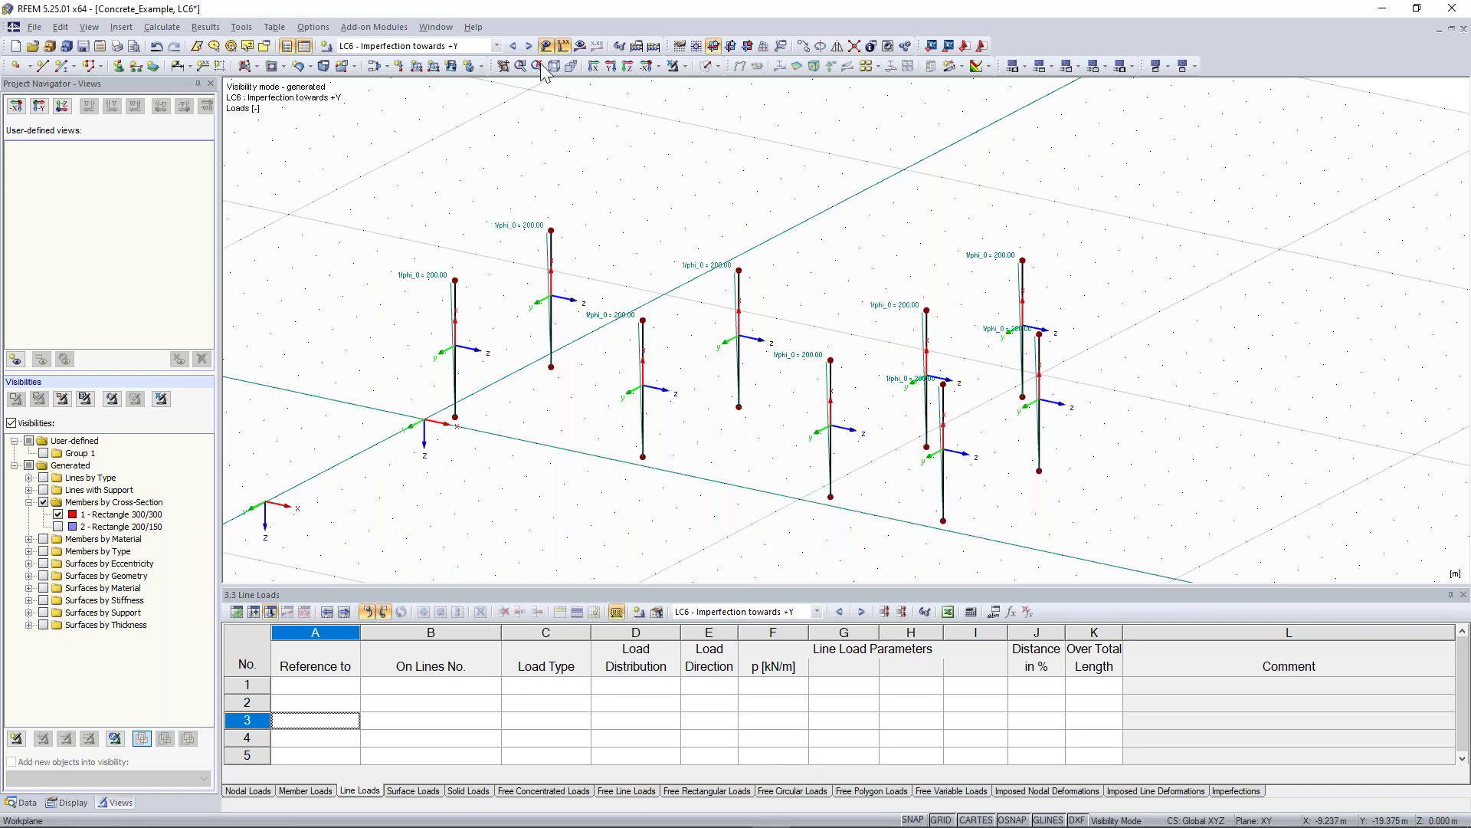
- Cancel the visibility mode to show the whole building and return it to solid transparent display
left_click(674, 66)
left_click(722, 200)
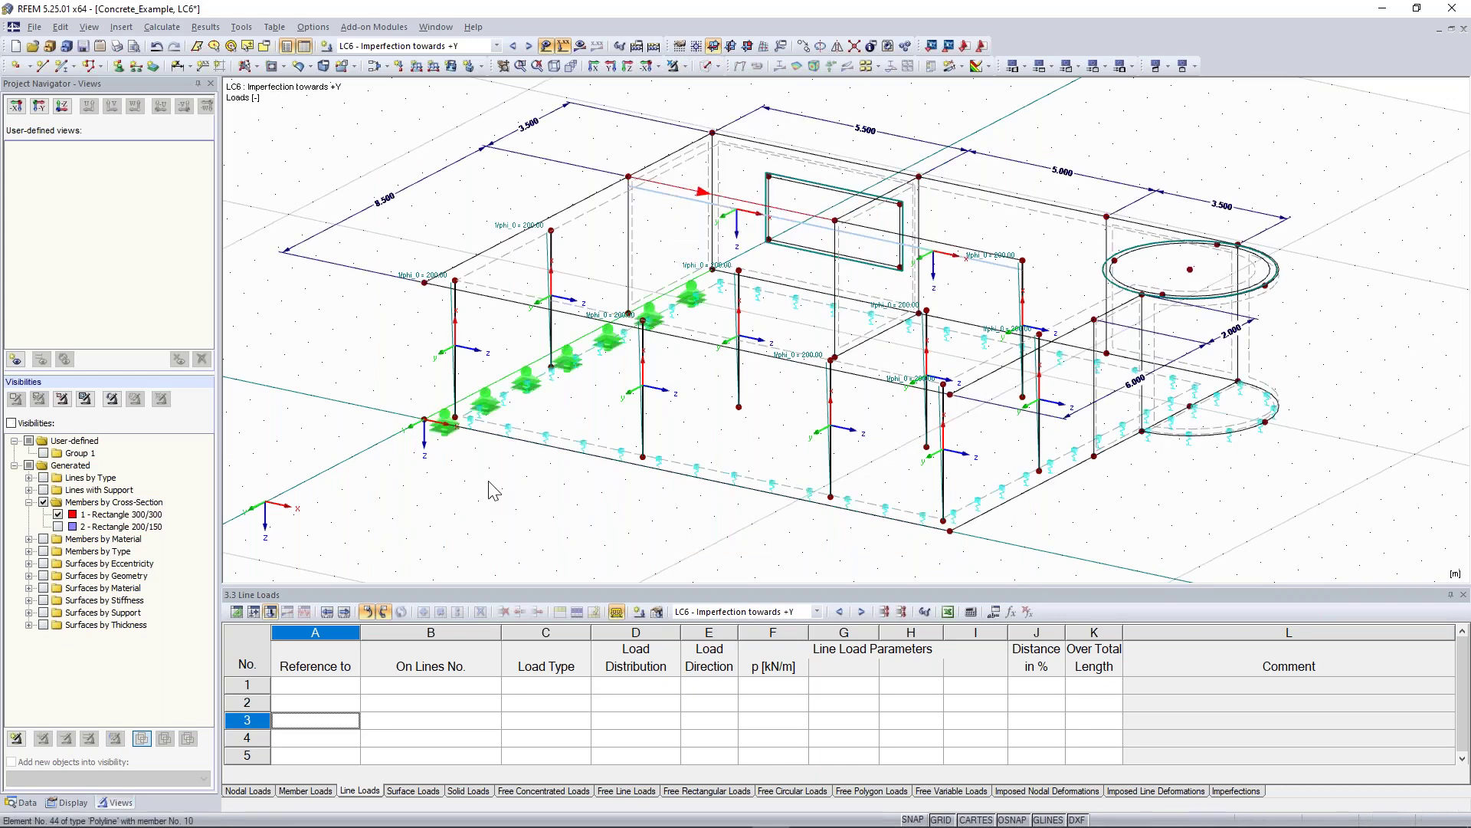
left_click(708, 66)
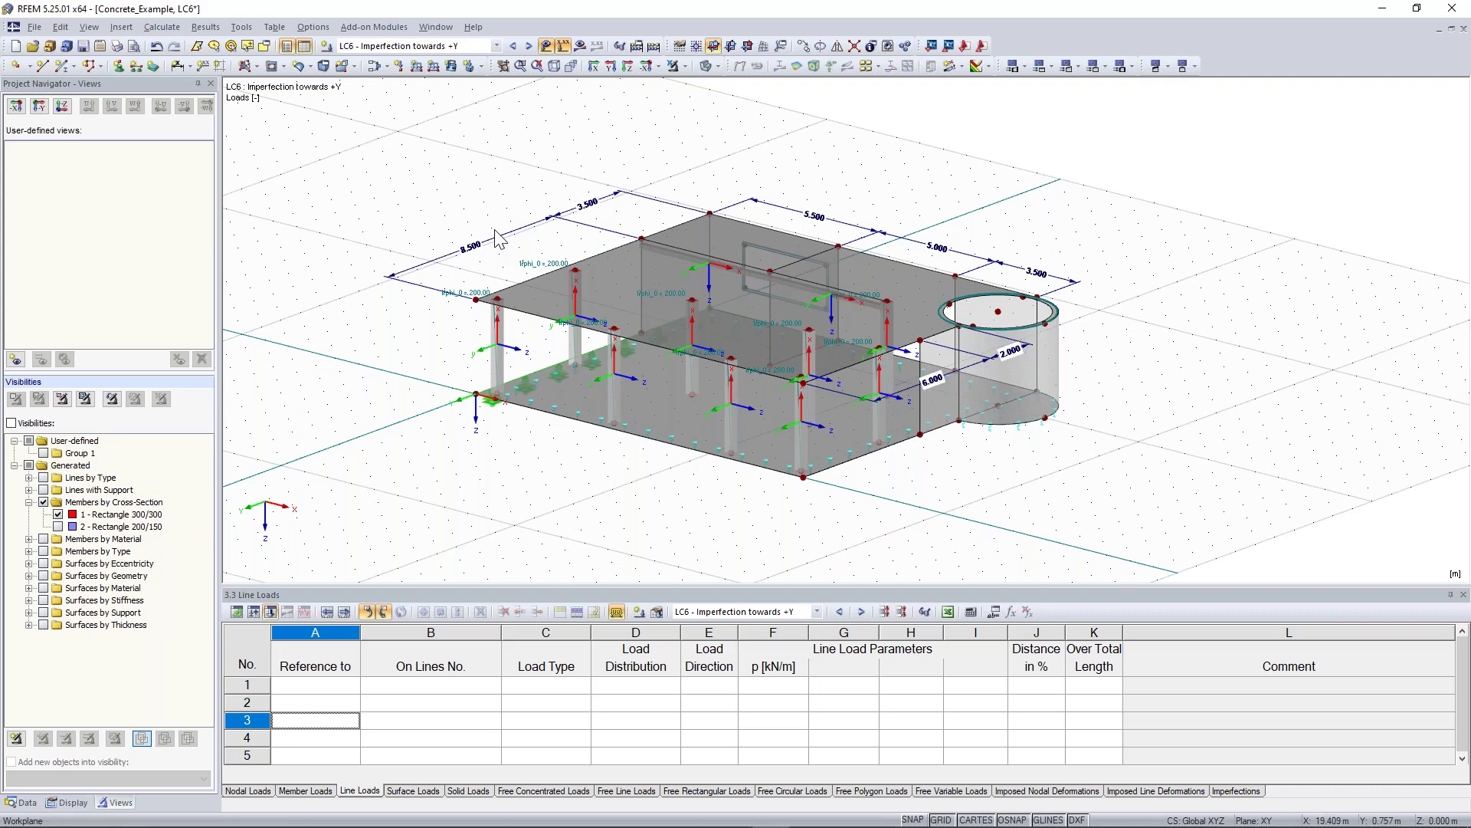
left_click(496, 231)
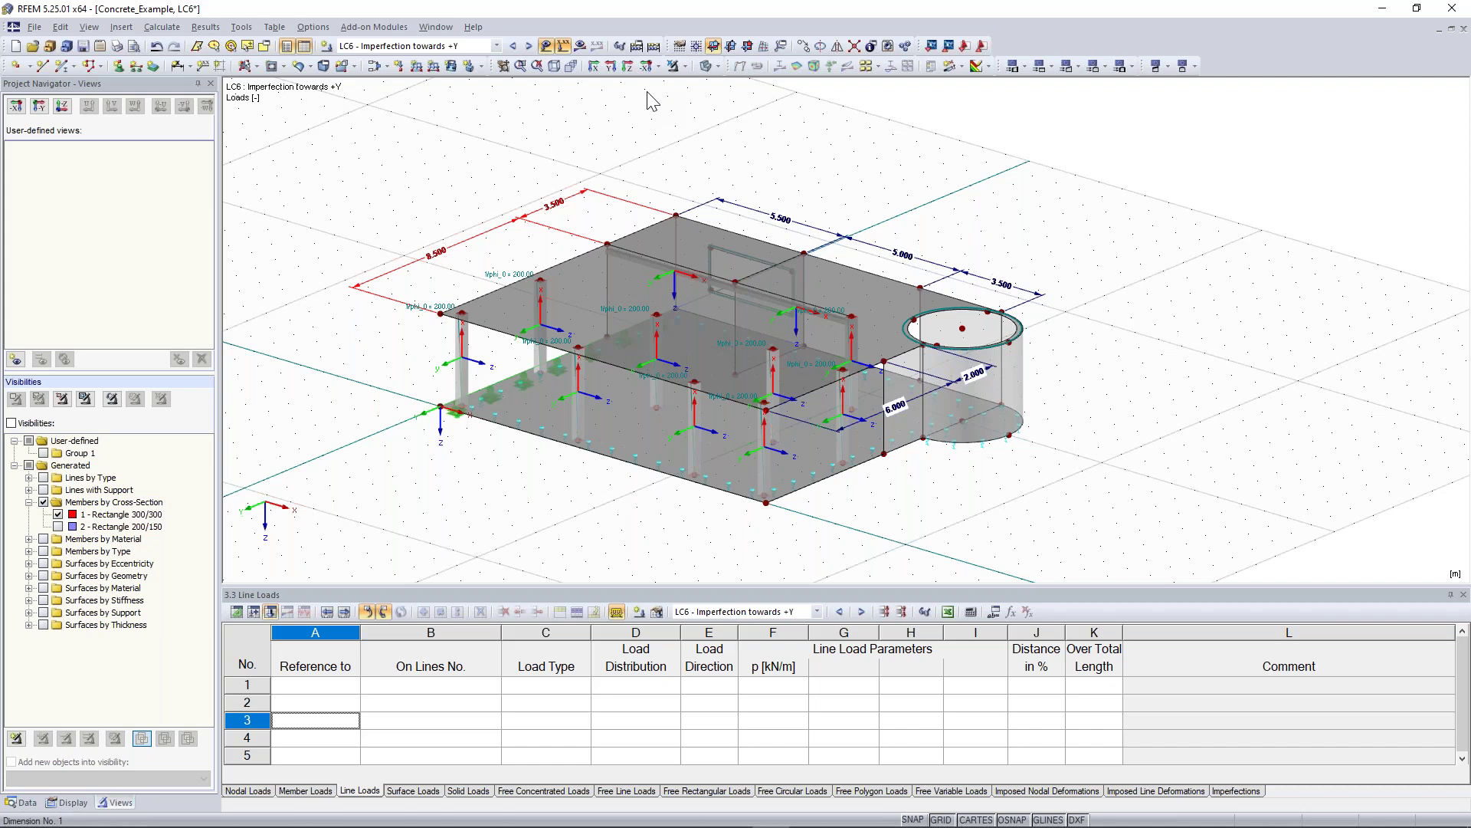
left_click(743, 166)
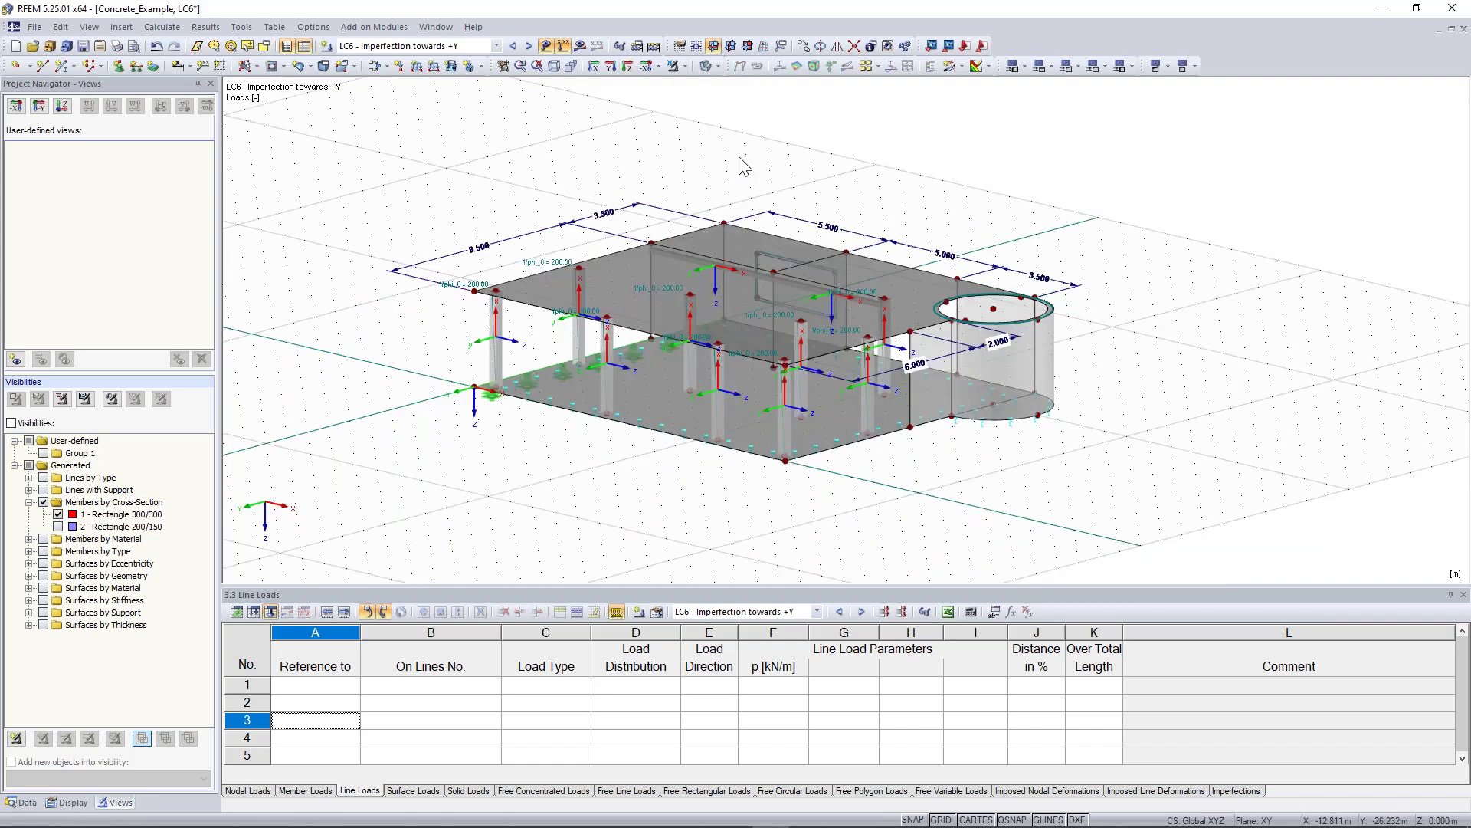
- Calculate all load cases and combinations, declining to display the unconverged results
left_click(653, 47)
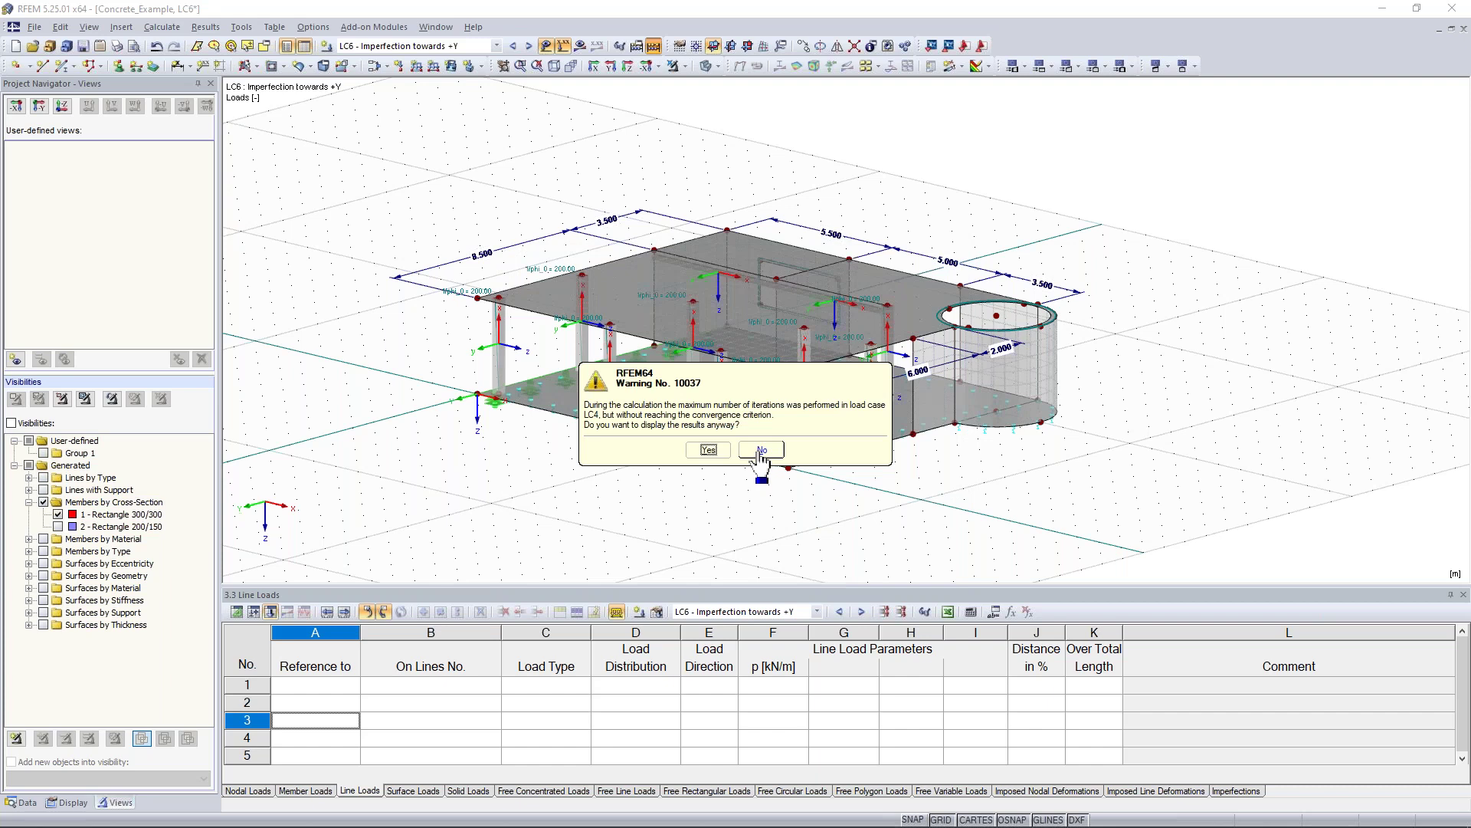
left_click(761, 452)
left_click(729, 482)
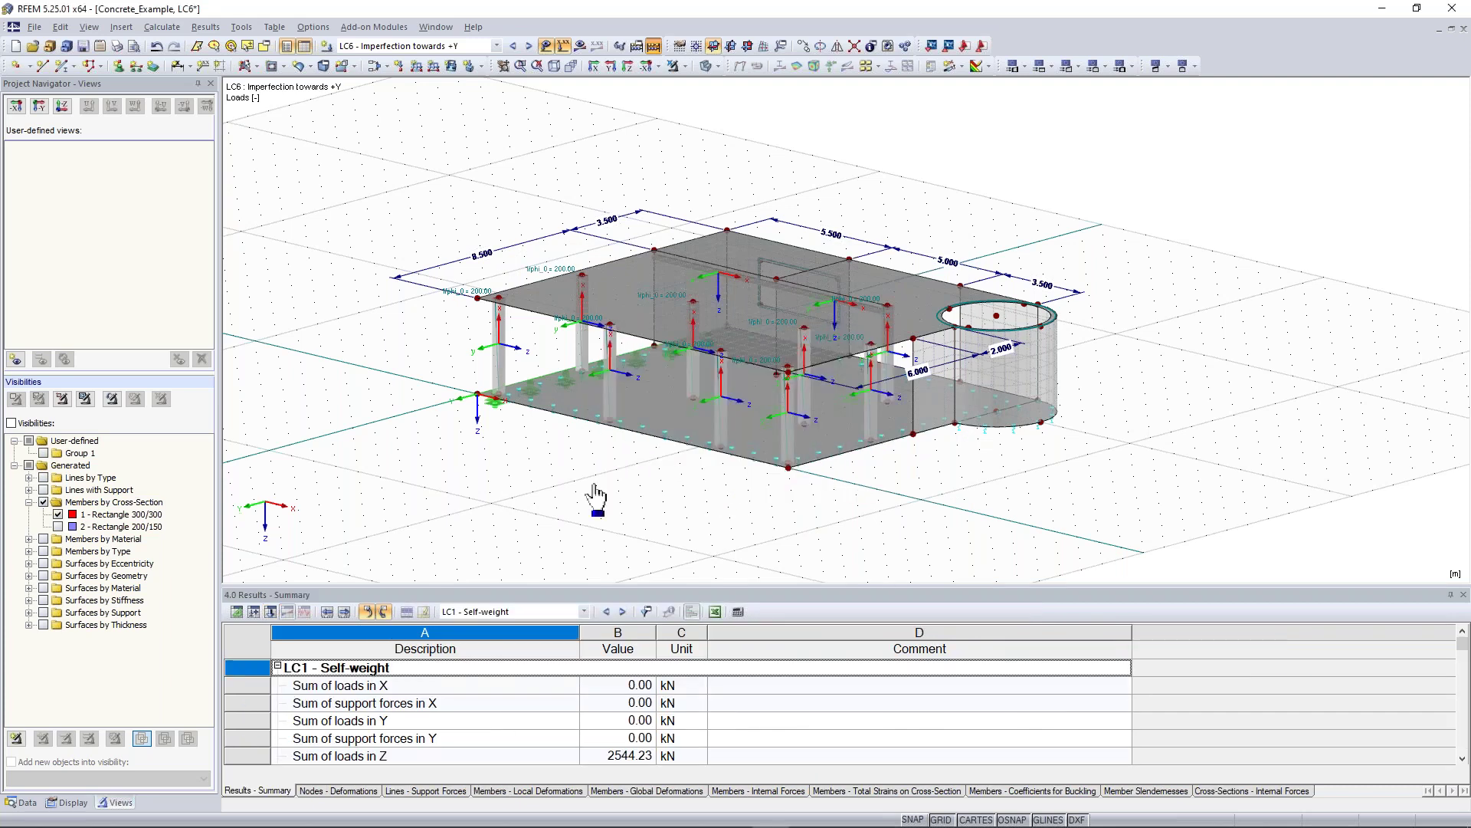
left_click(733, 477)
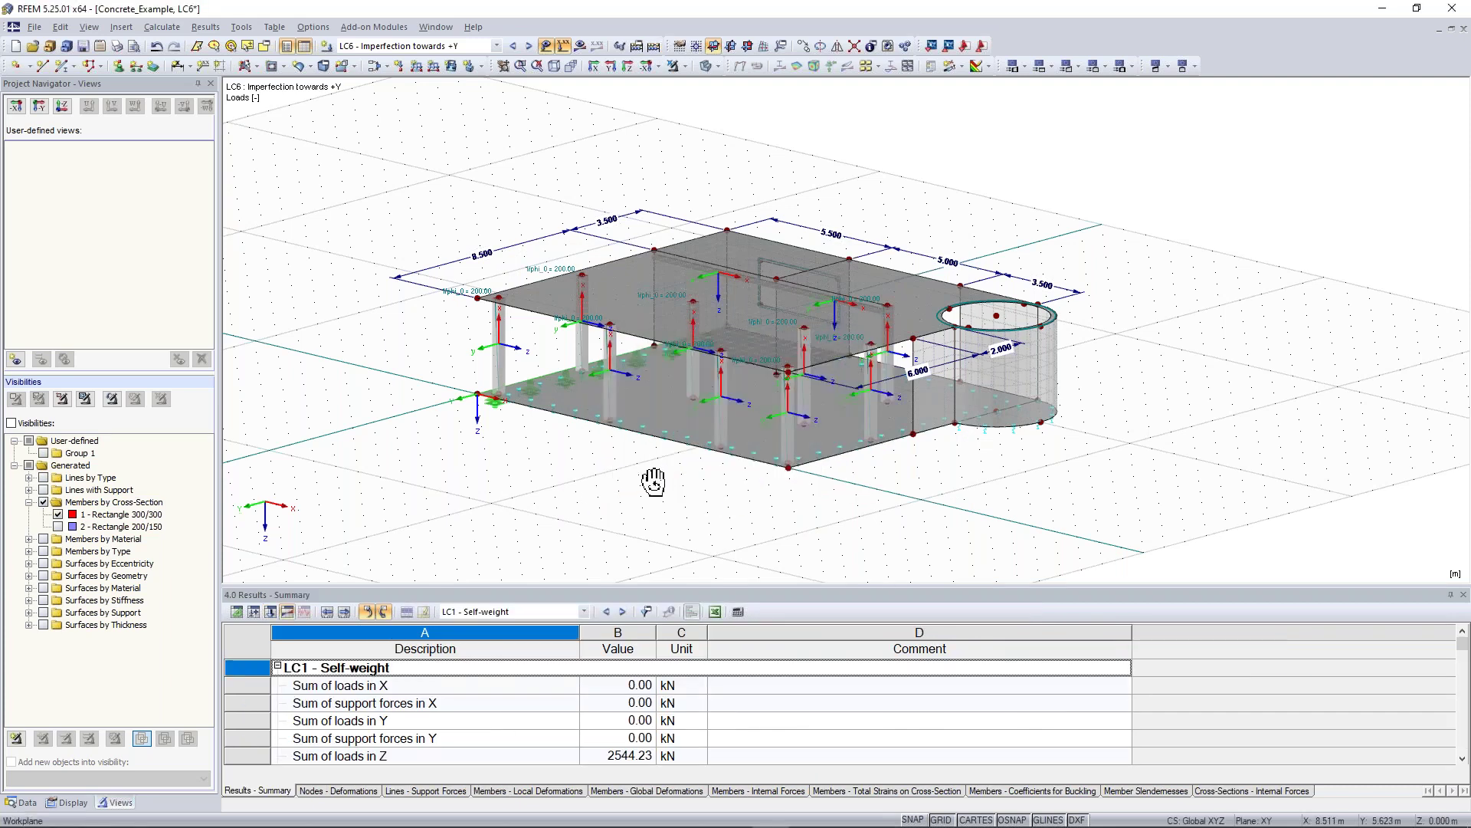
middle_click_drag(658, 481, 740, 456, "ctrl")
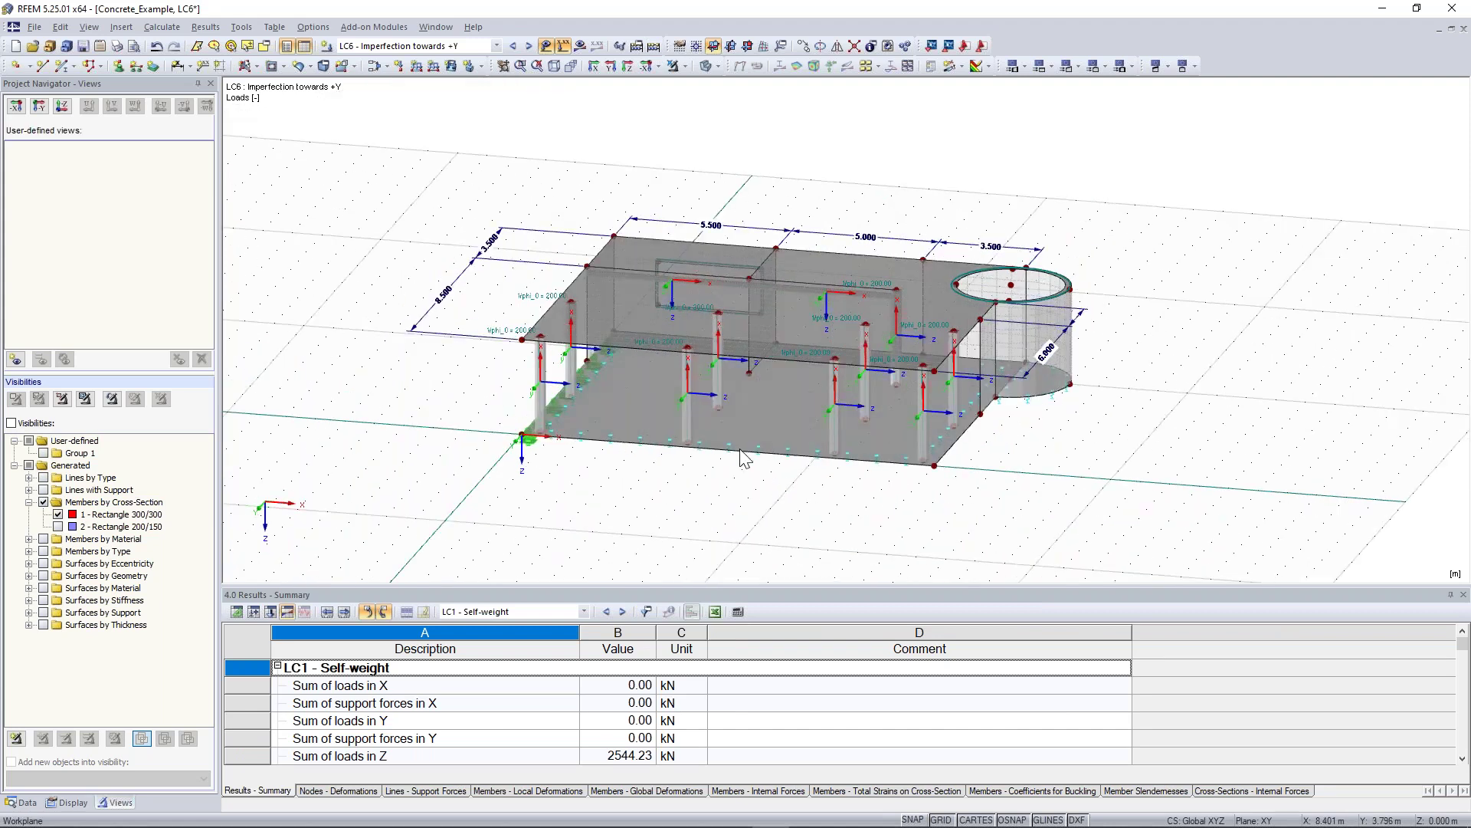
scroll(739, 448, "up", 1)
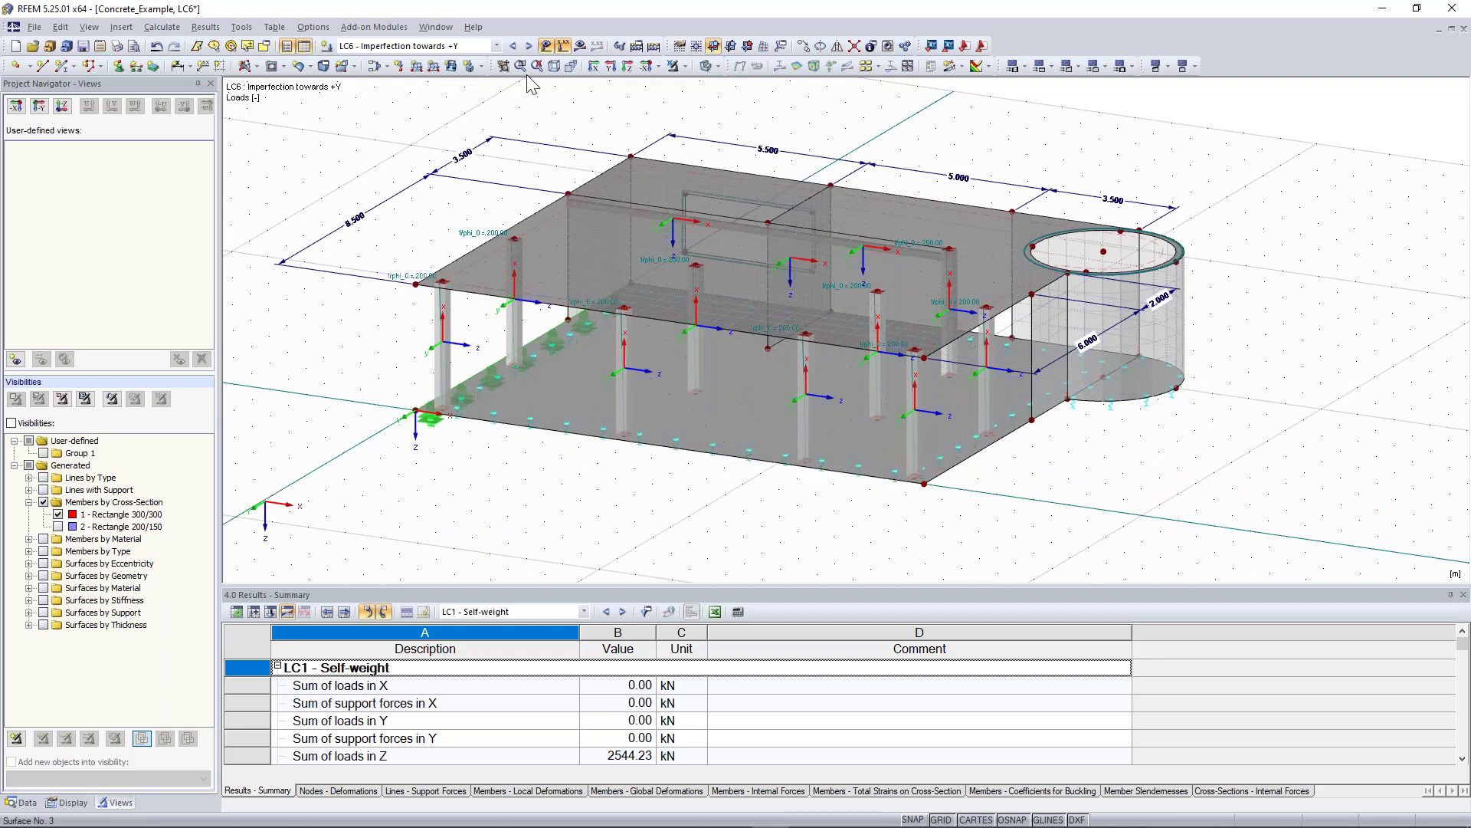
- Make load combination CO1 current and display its global deformation results
left_click(497, 46)
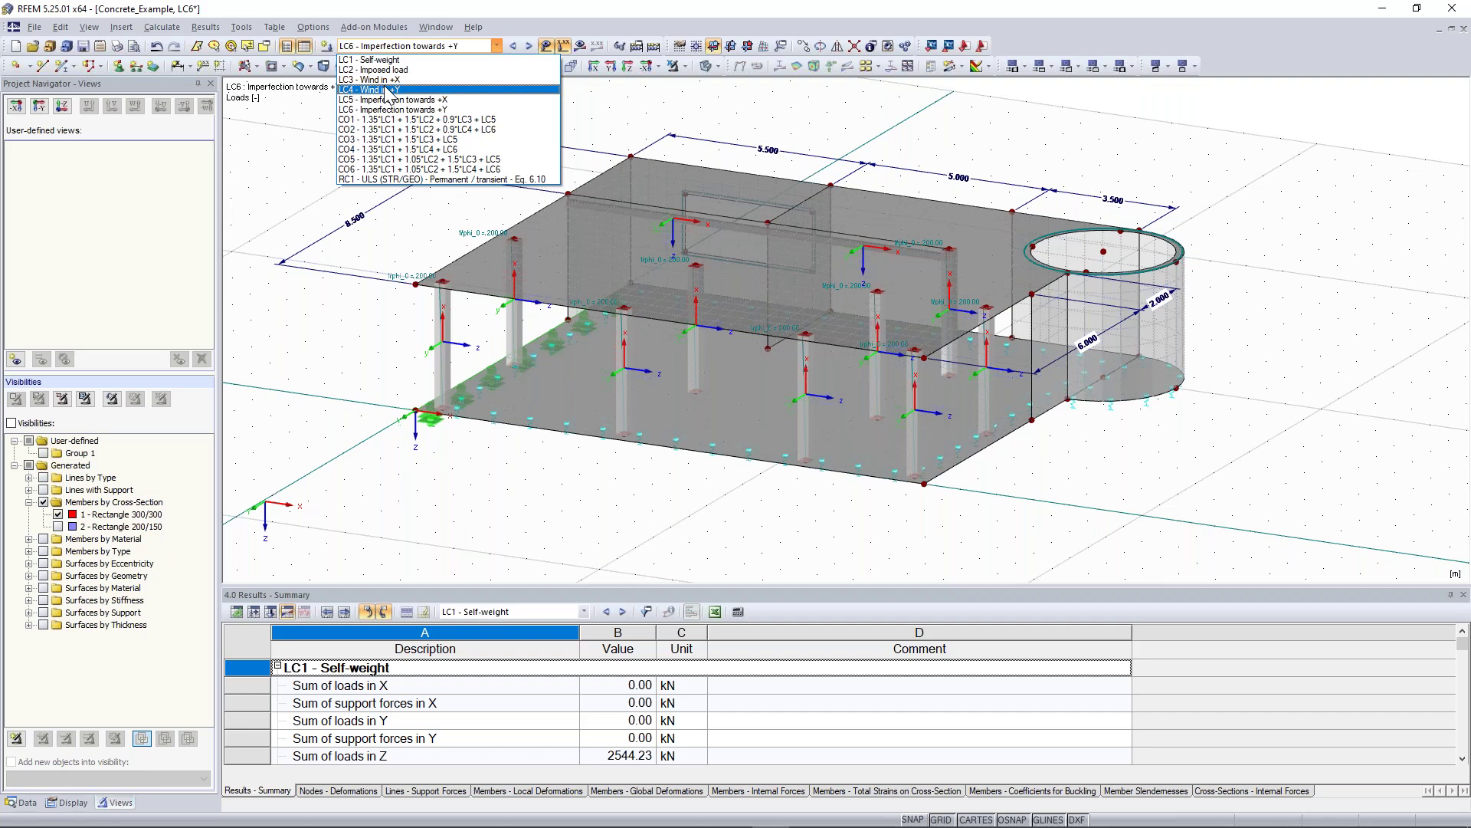
left_click(442, 120)
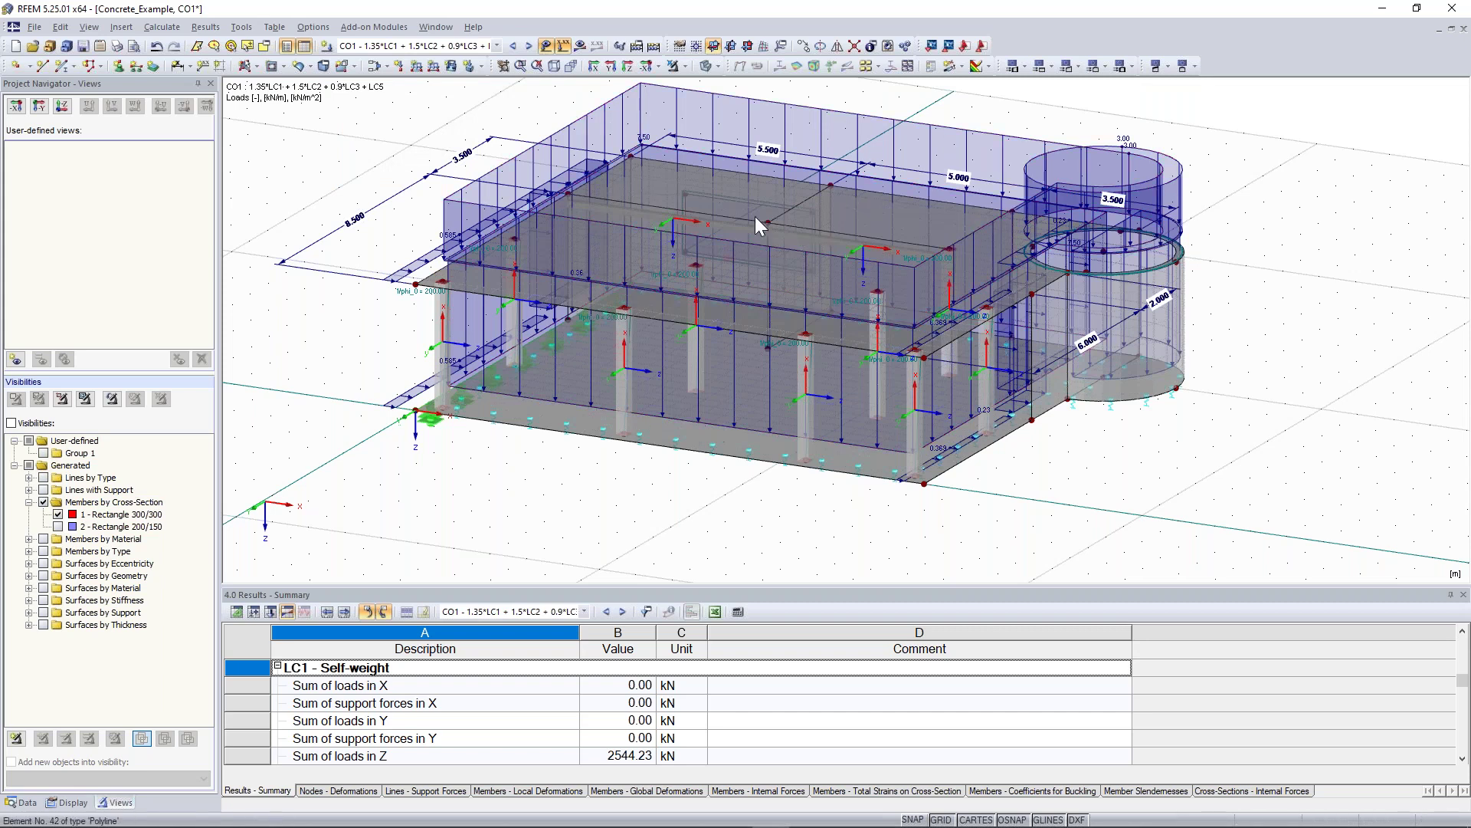
left_click(546, 46)
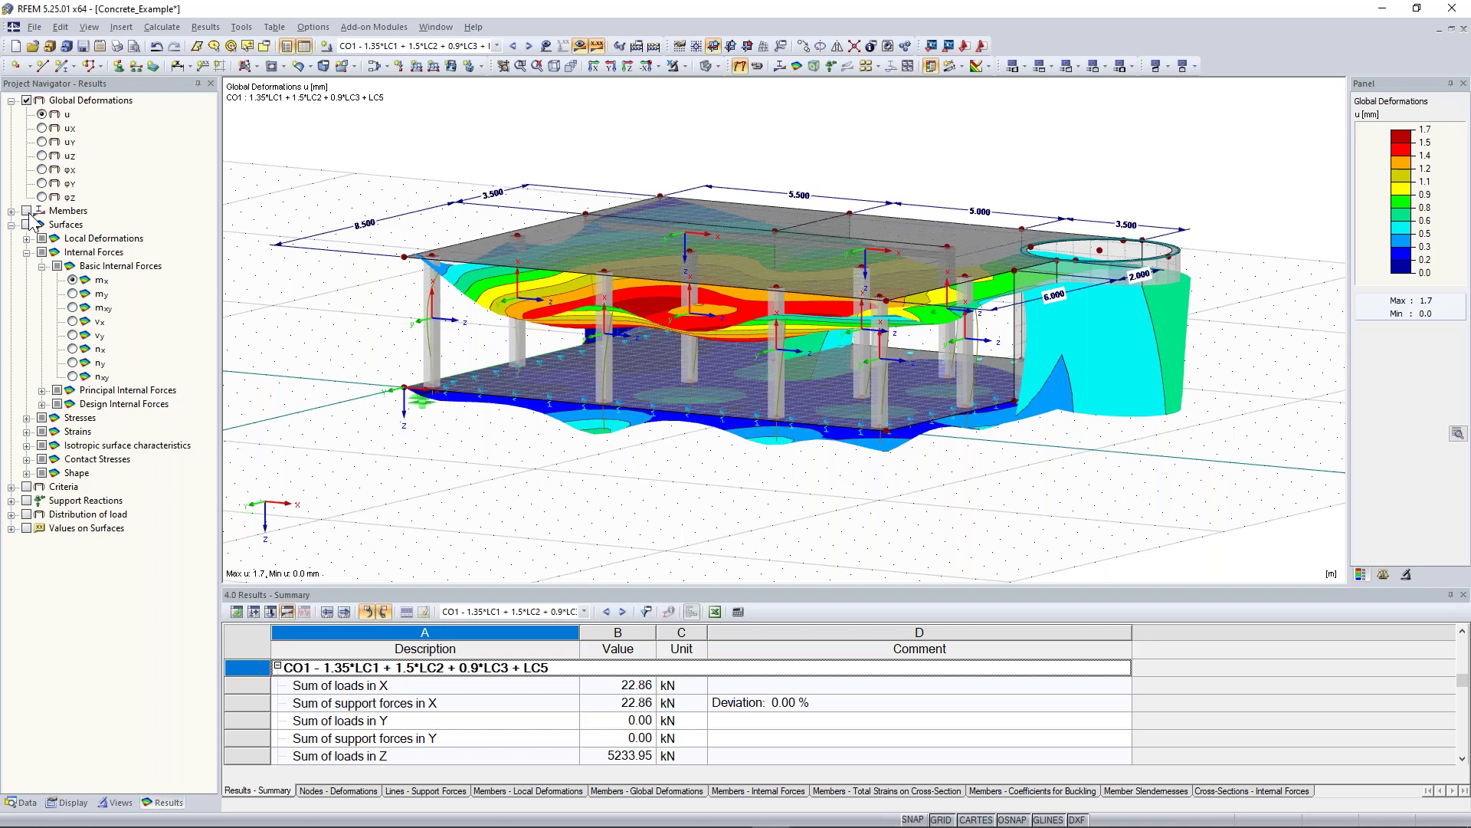
- Display the CO1 surface results, first the basic internal force n-y and then the contact stress sigma-z
left_click(26, 224)
left_click(72, 363)
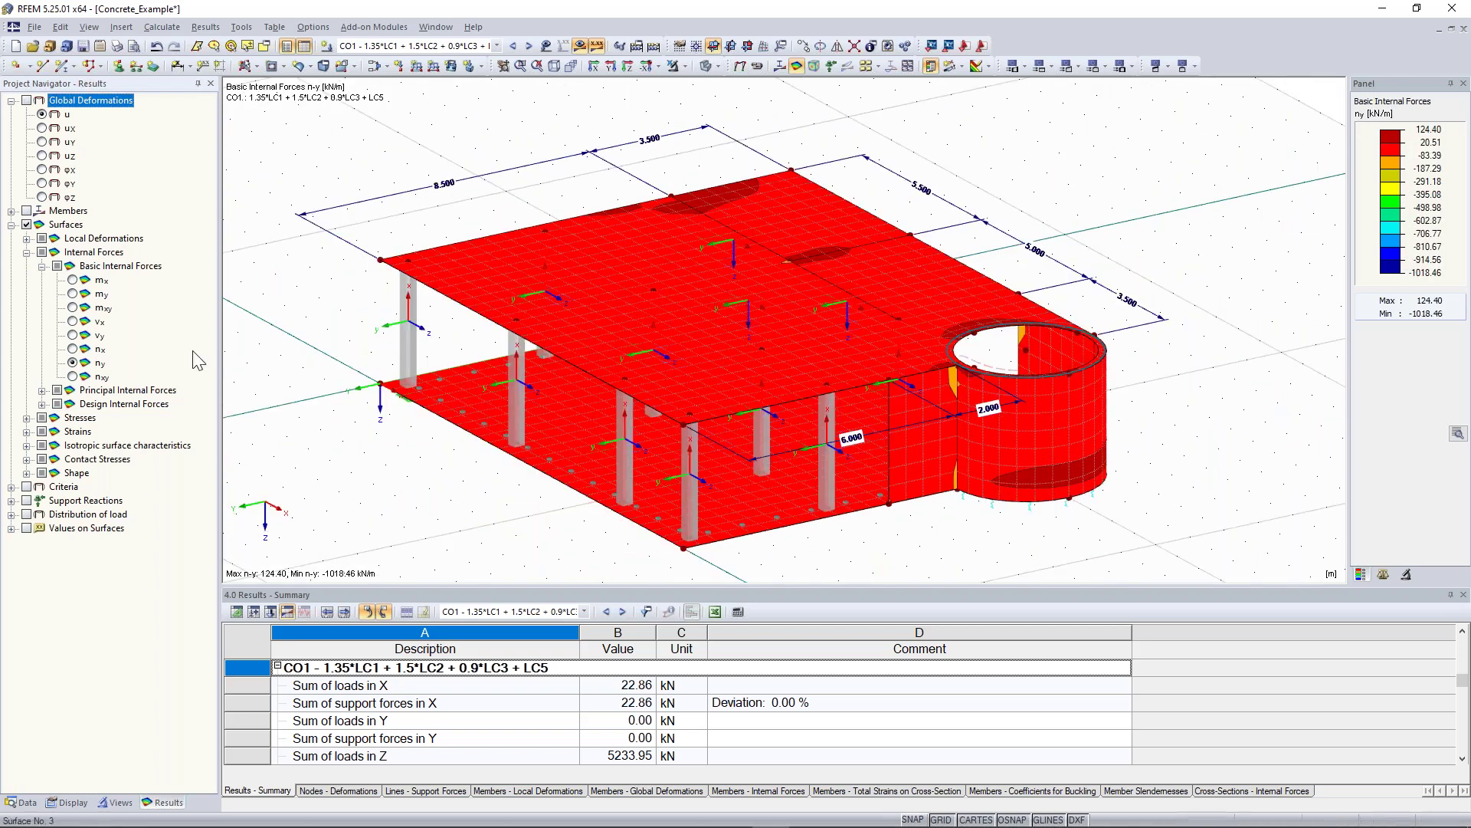
left_click(26, 459)
left_click(58, 474)
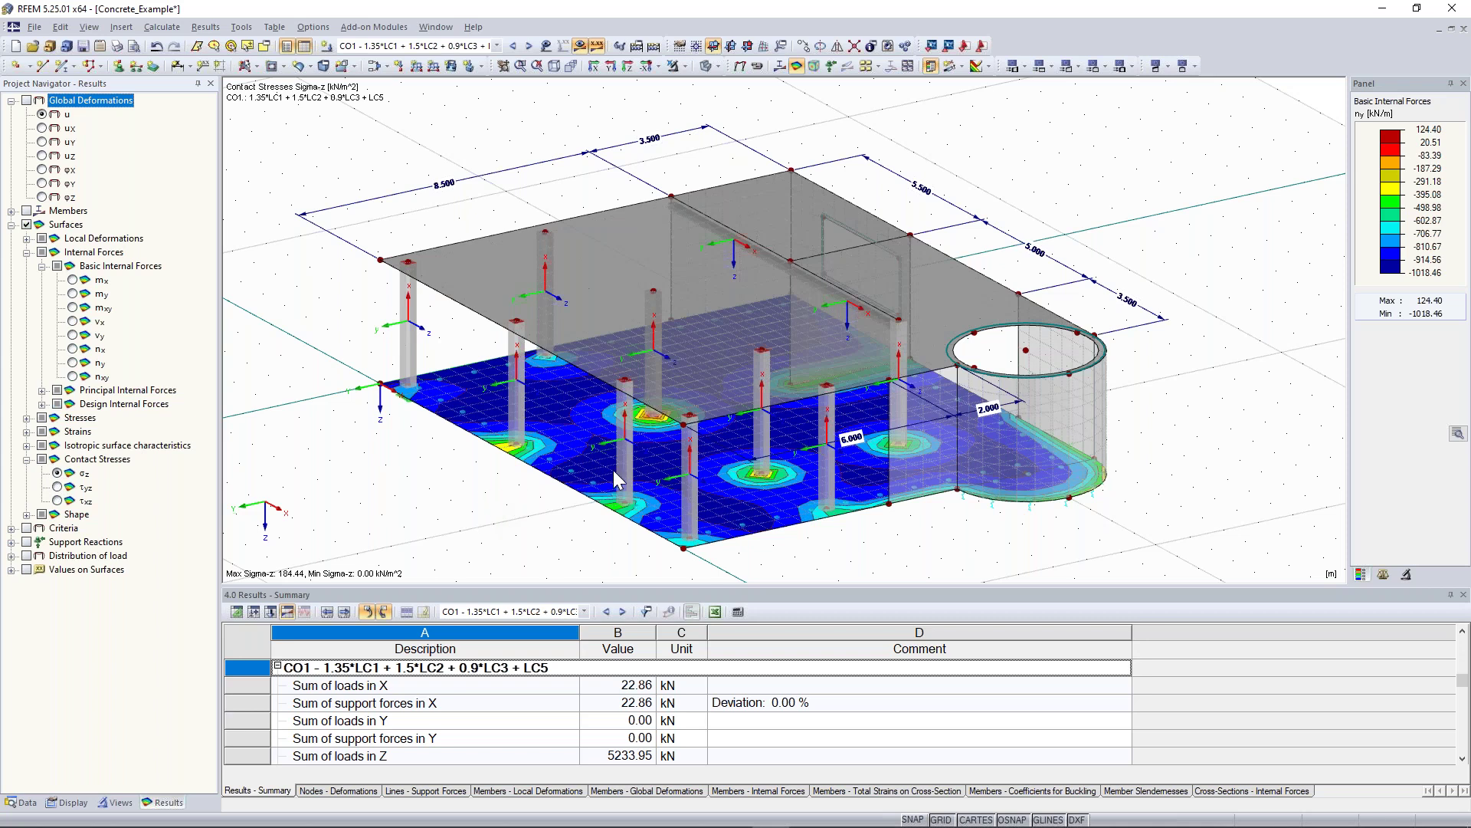
- Display the support reactions with the contact stresses and compare the line support reactions with and without smooth distribution
middle_click_drag(613, 481, 561, 479, "ctrl")
scroll(688, 411, "up", 2)
scroll(689, 412, "up", 1)
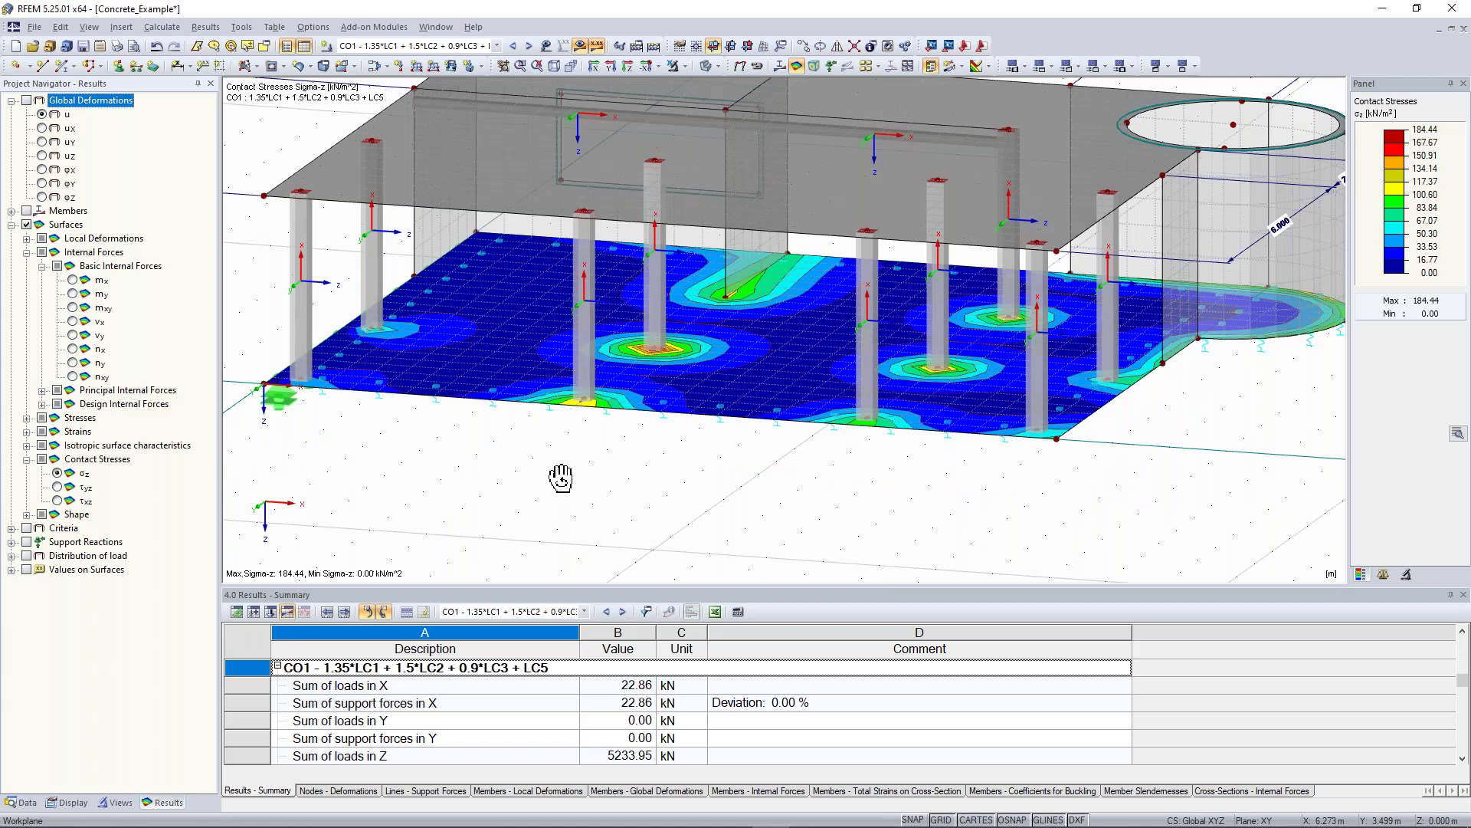
middle_click_drag(561, 478, 845, 508, "ctrl")
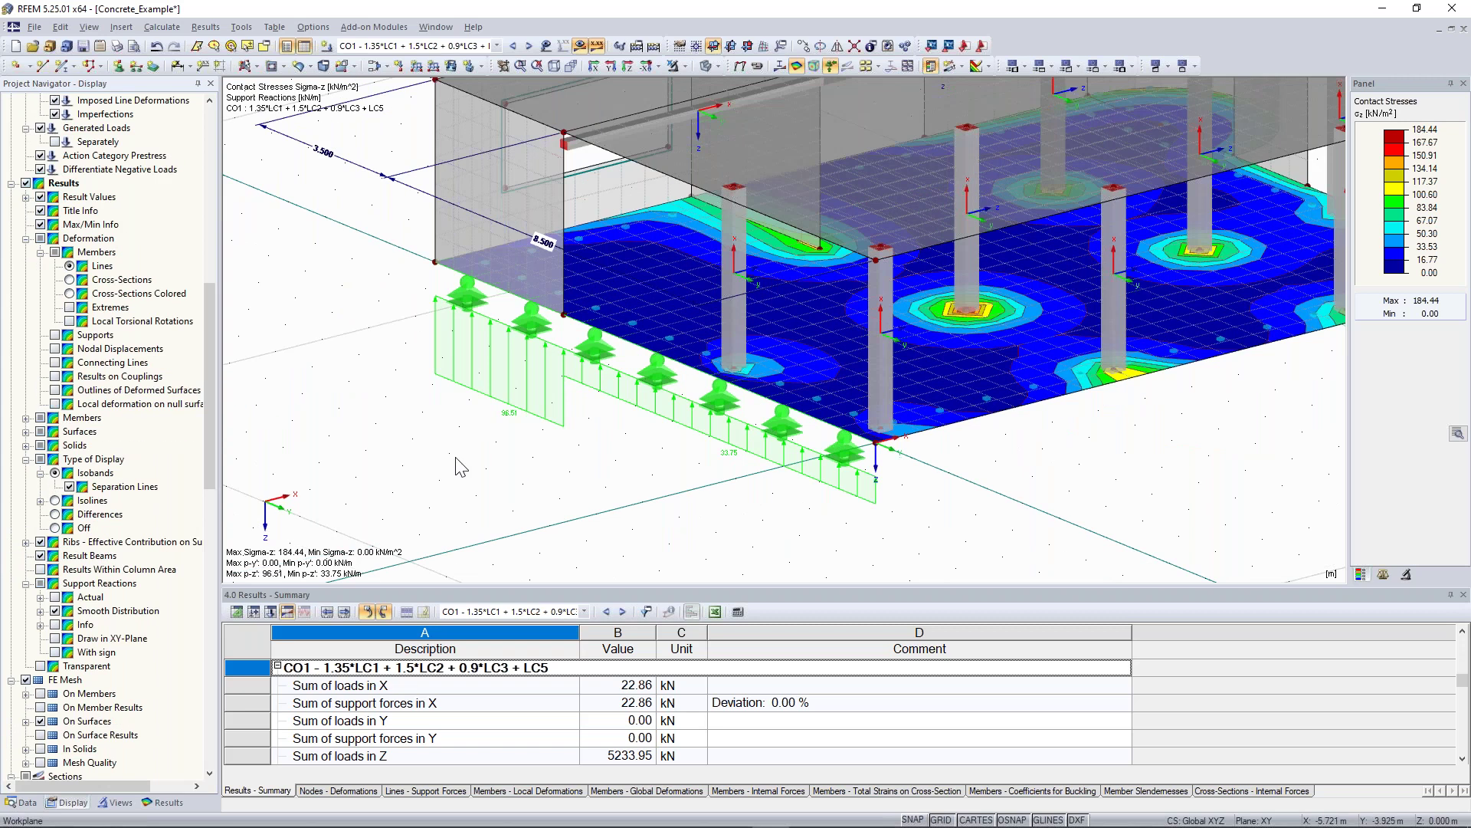
left_click(55, 611)
left_click(55, 611)
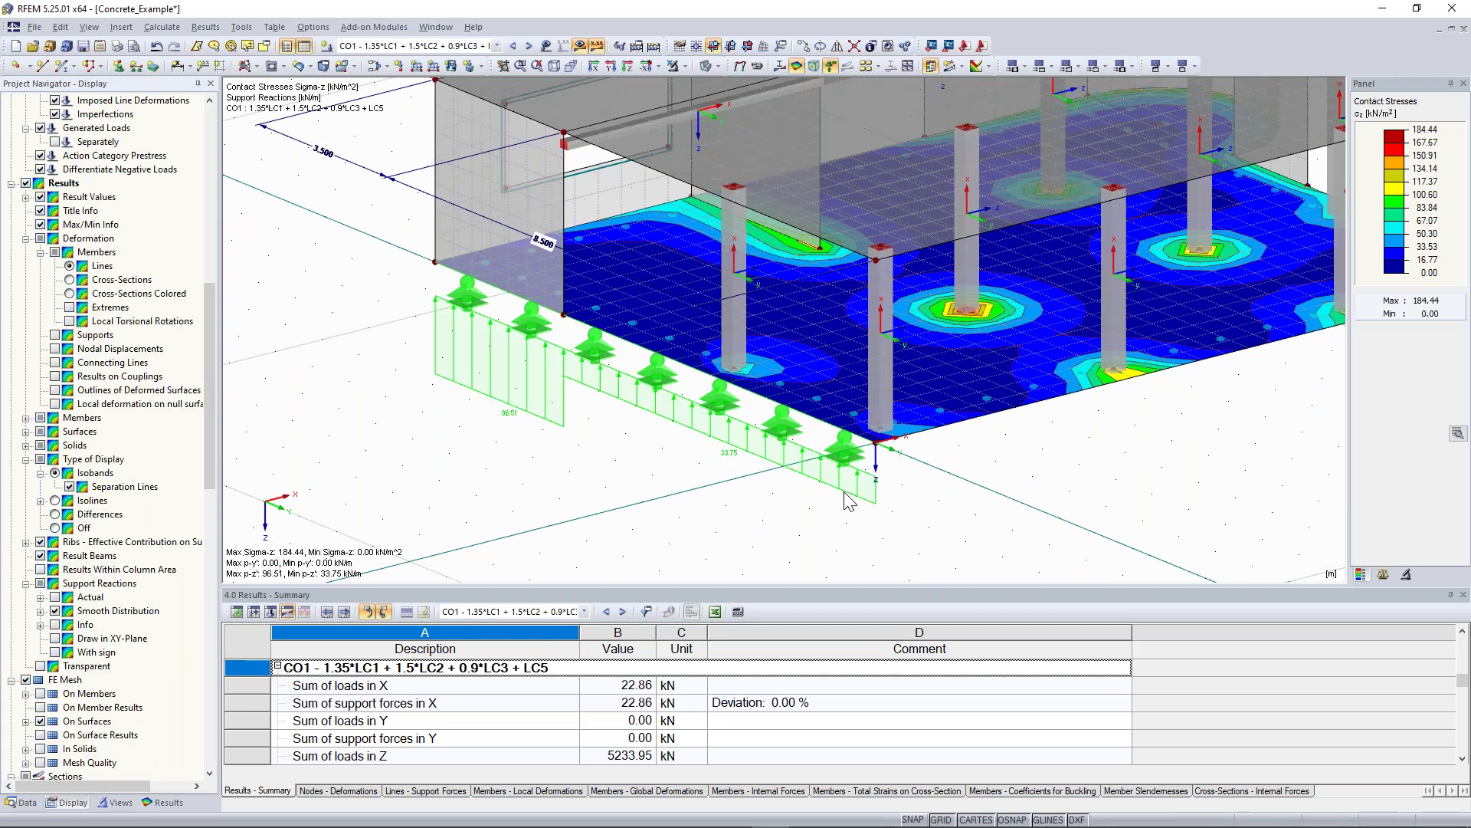
- Show the global deformations u of CO1 and set the deformation display factor to 275
scroll(849, 496, "down", 2)
scroll(849, 494, "down", 1)
middle_click_drag(1077, 482, 450, 533, "ctrl")
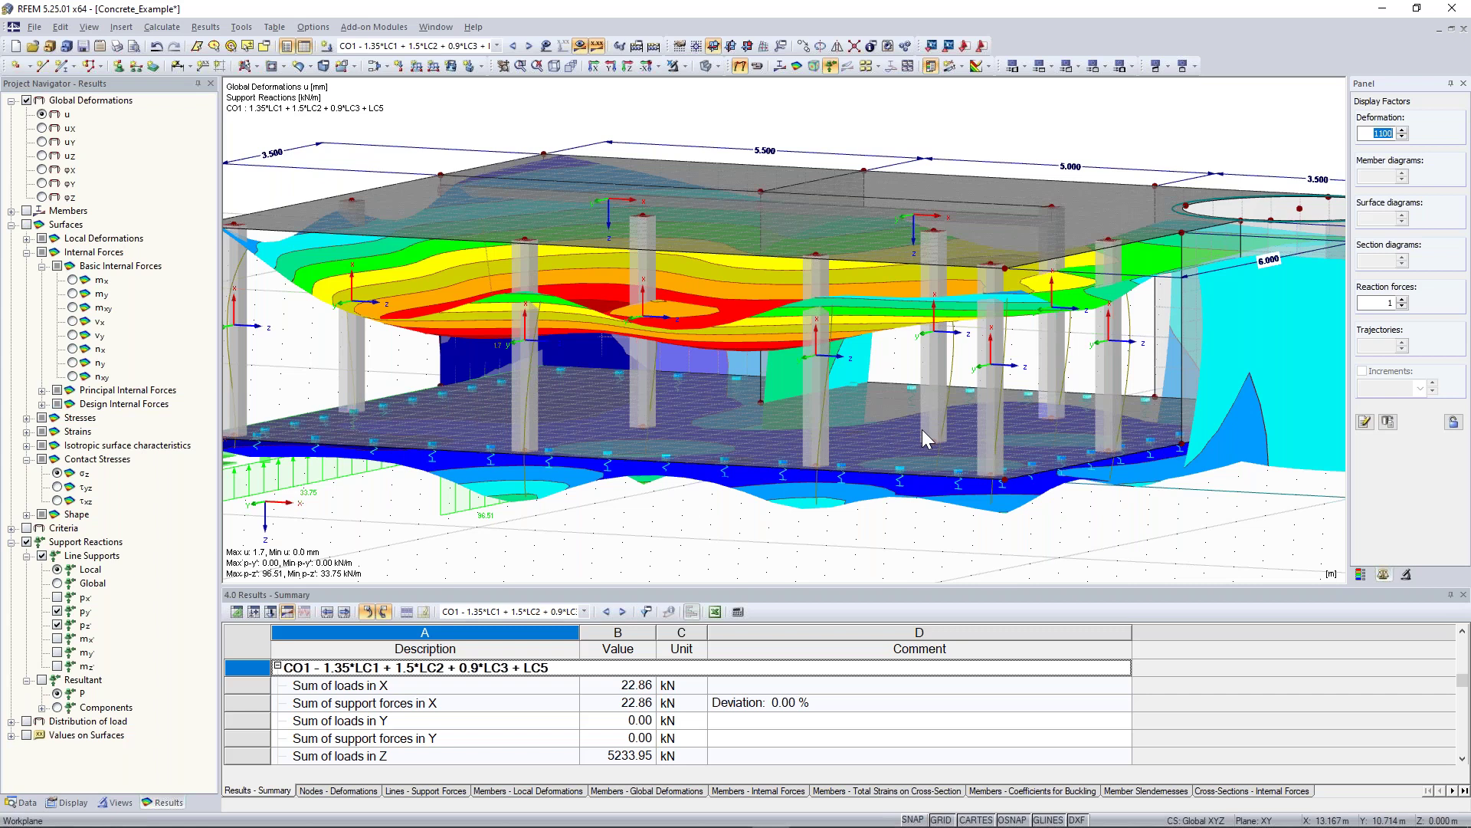
type("275")
key("Return")
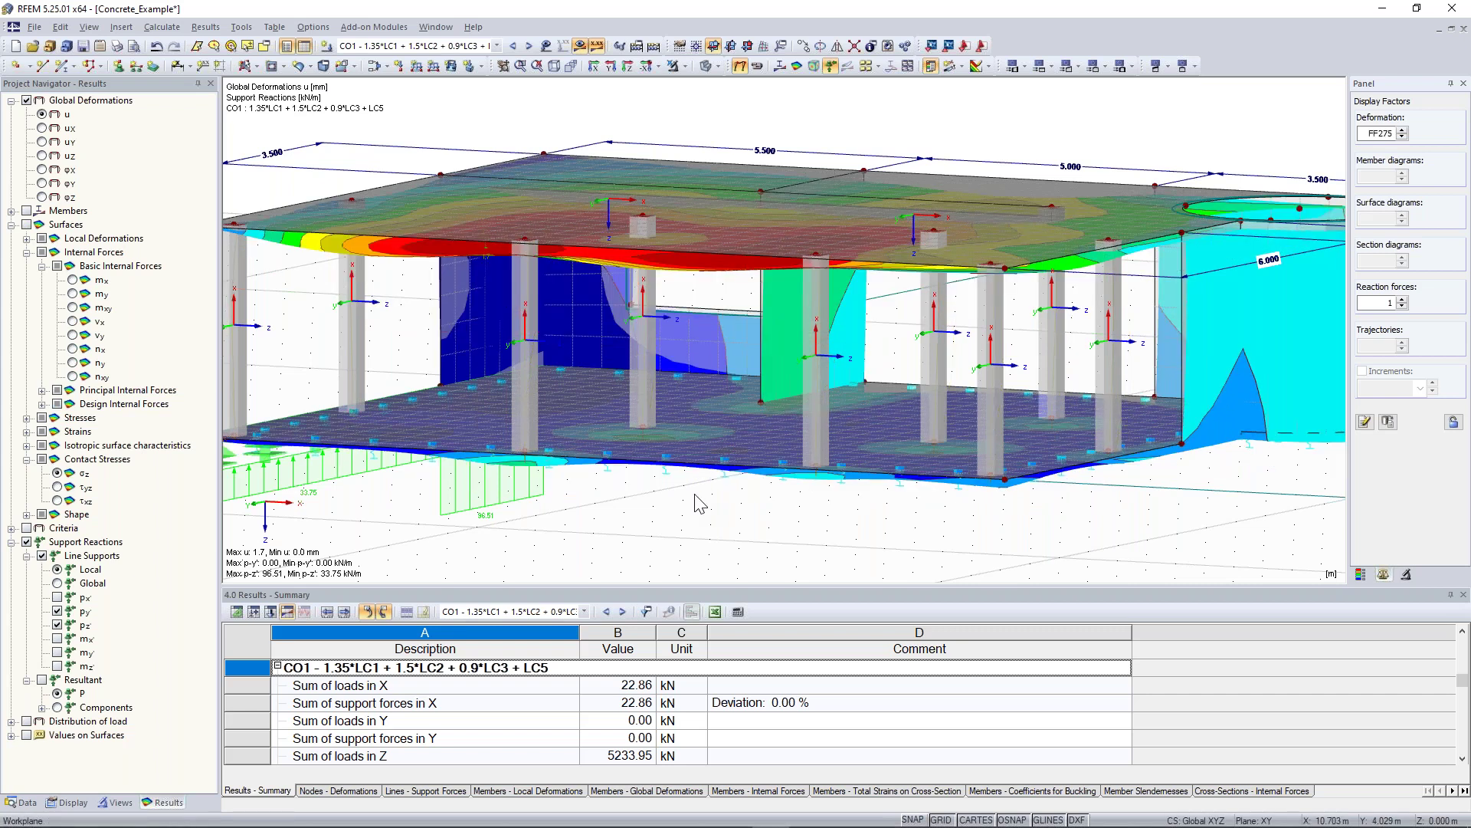
- Fly through the deformed building in camera fly mode from the columns to the round wall, and leave the mode
left_click(721, 526)
key("shift+f")
key("Down")
key("Up")
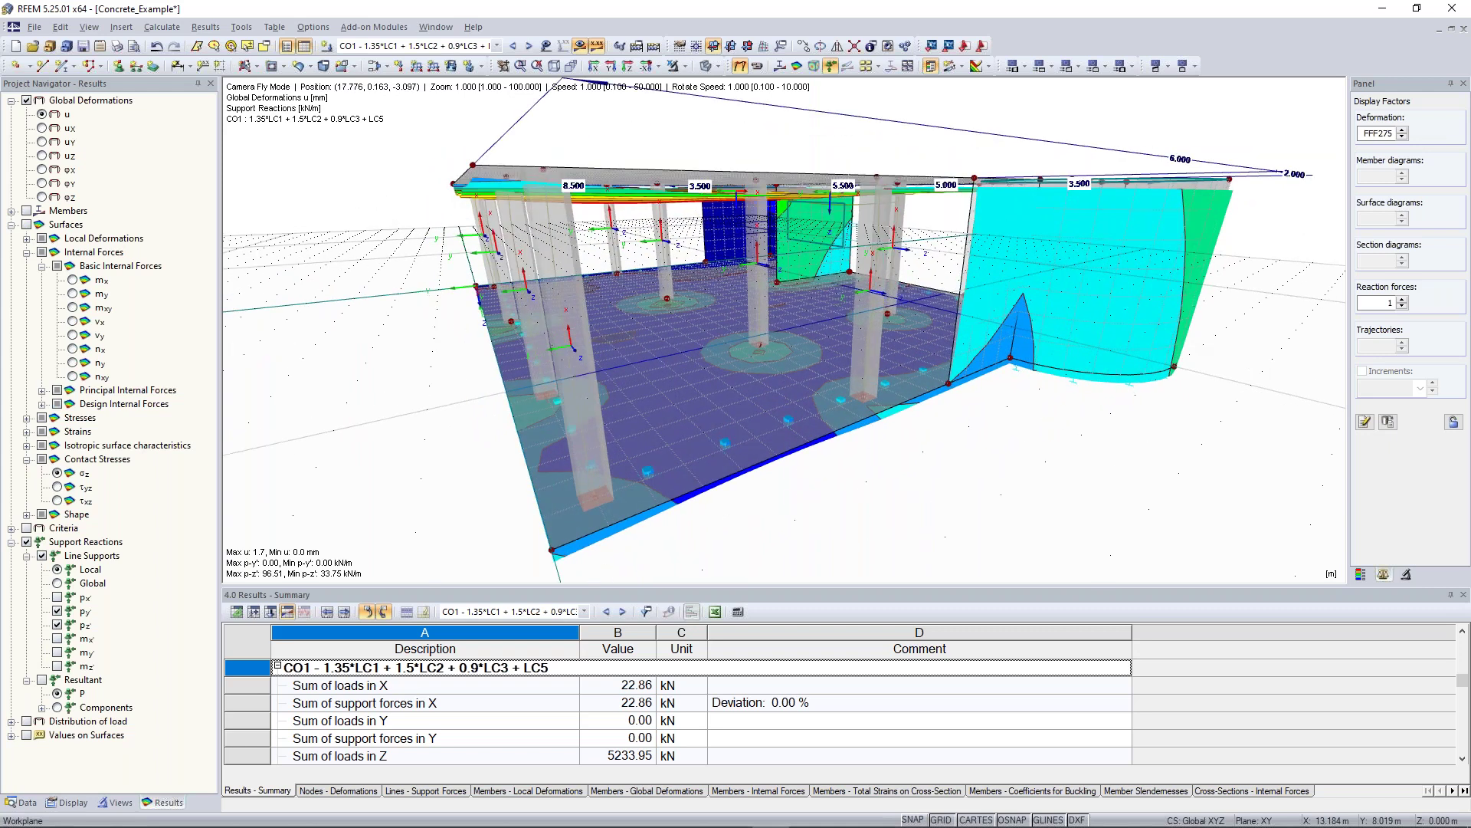
key("Up")
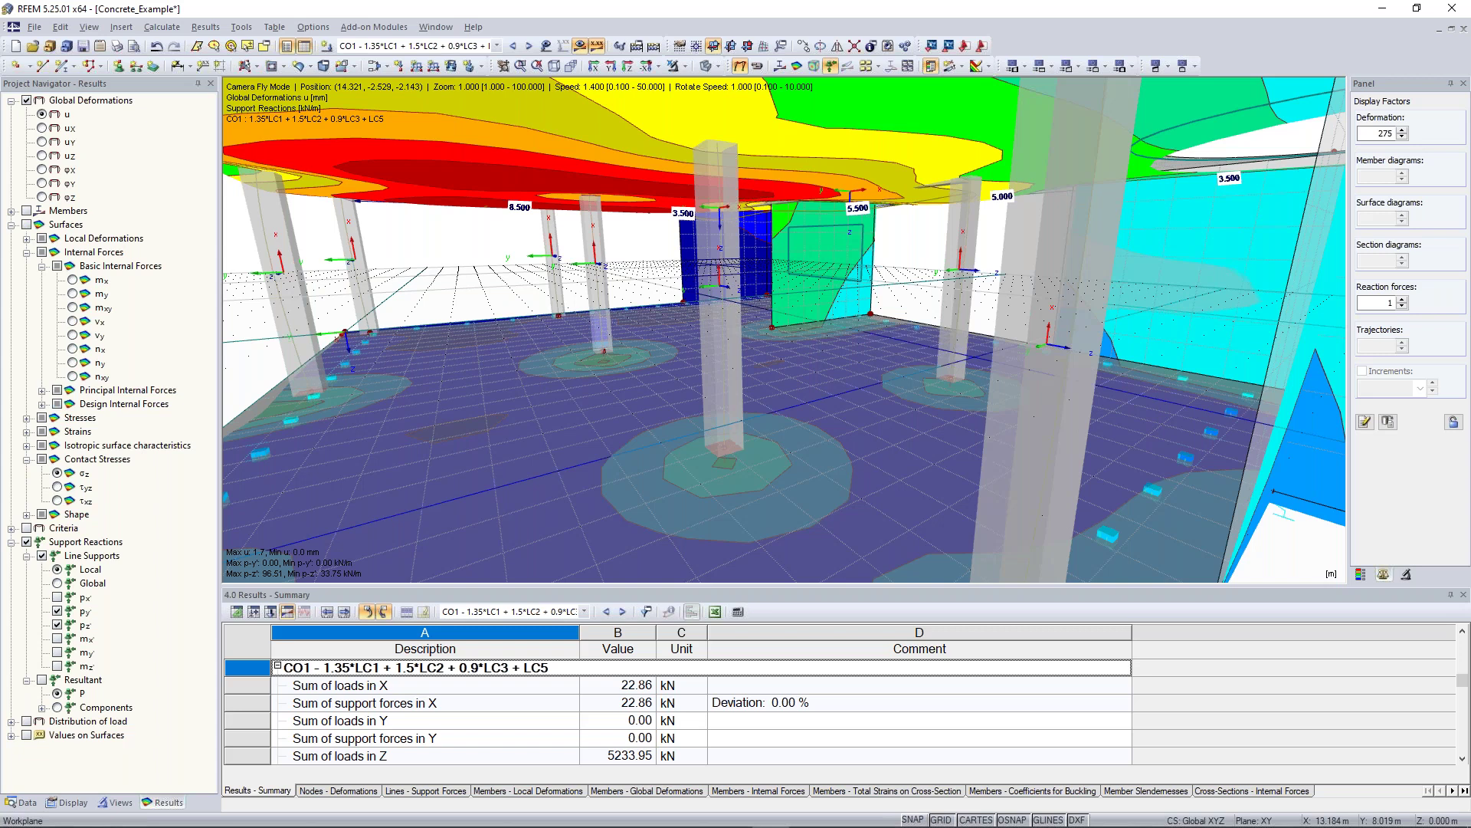
key("w")
scroll(784, 330, "up", 1)
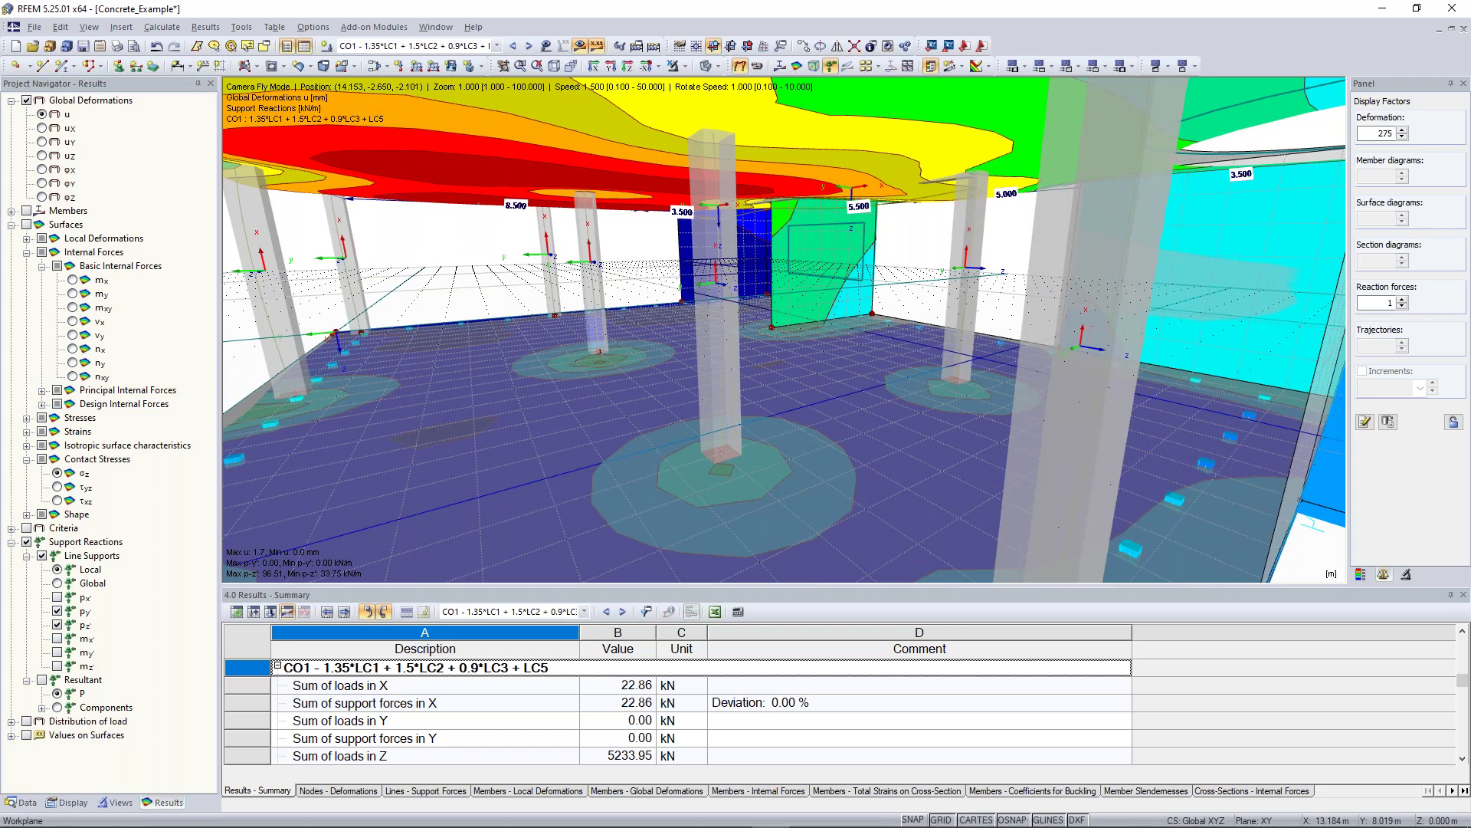
key("w")
scroll(784, 329, "up", 3)
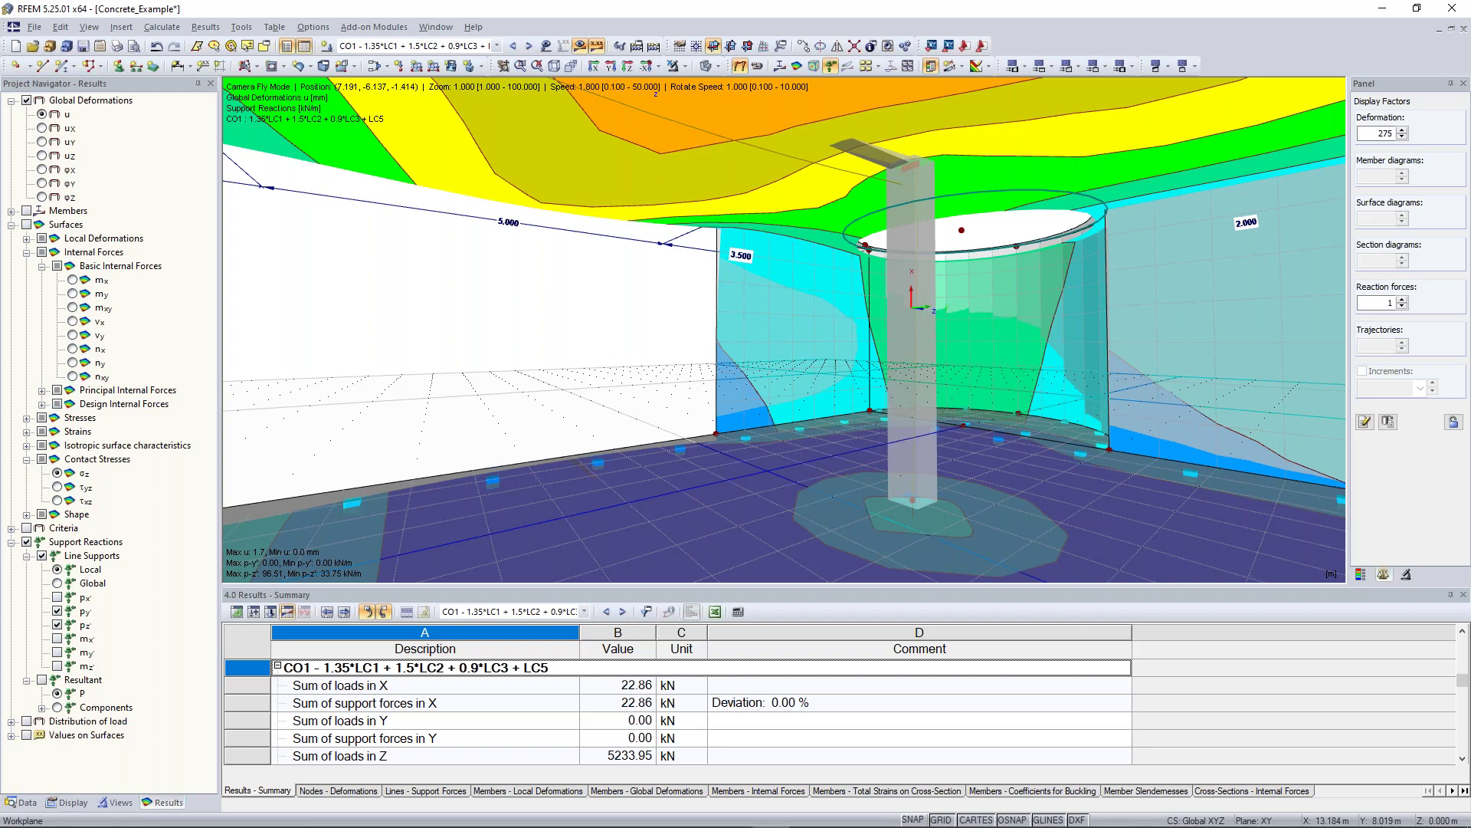
key("Escape")
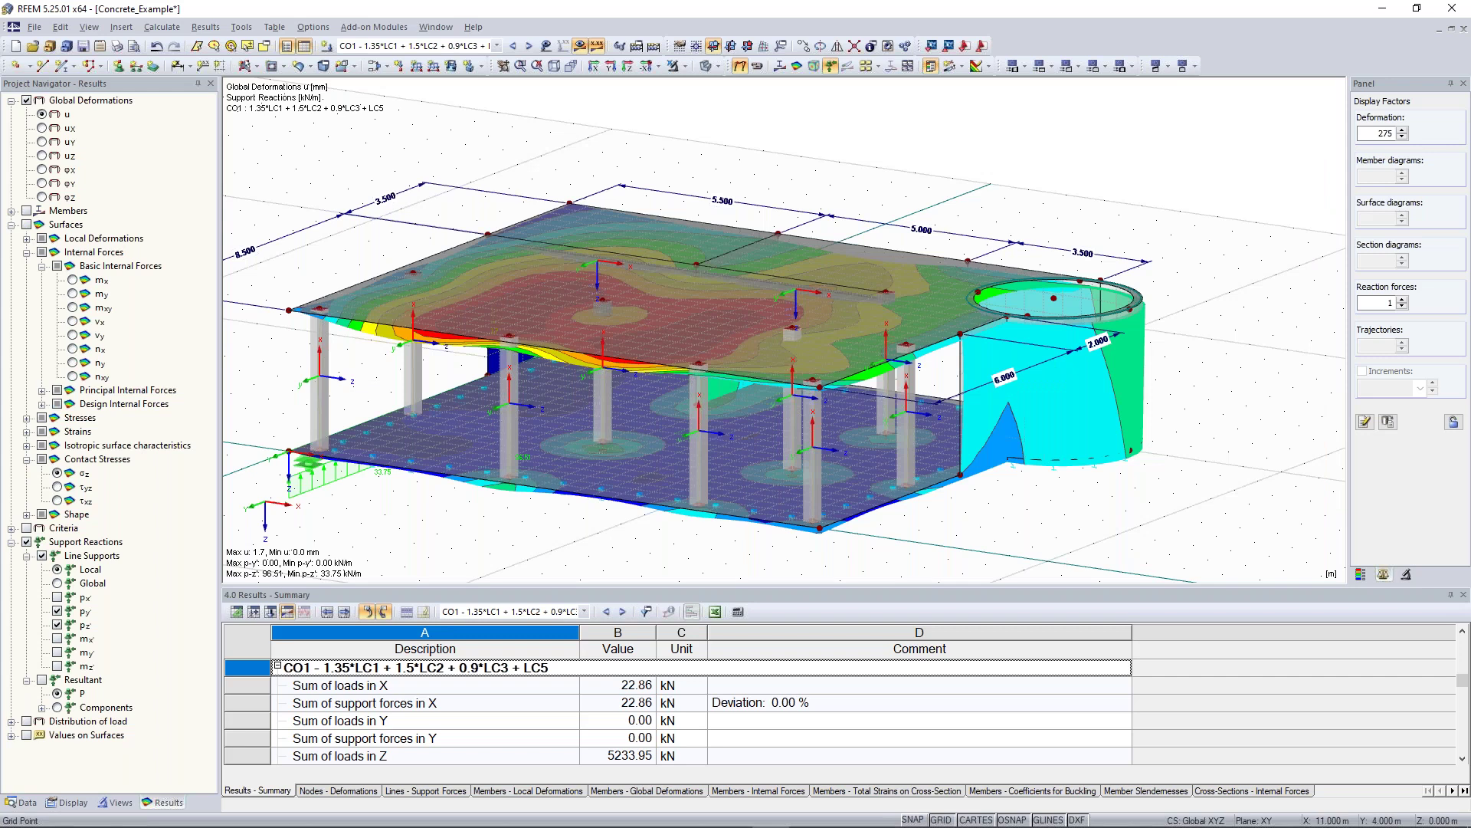
scroll(486, 541, "down", 2)
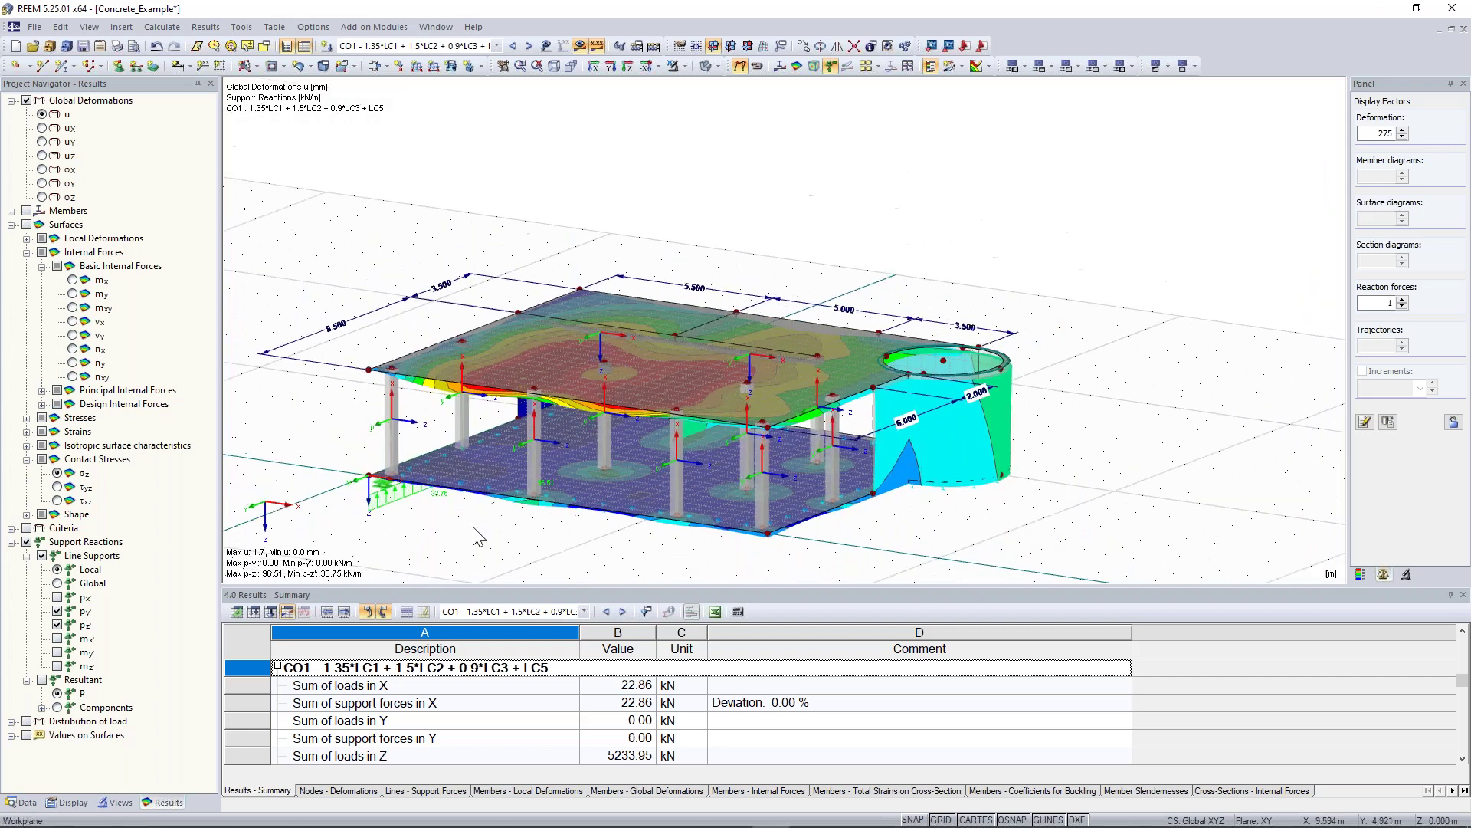
middle_click_drag(485, 541, 520, 515)
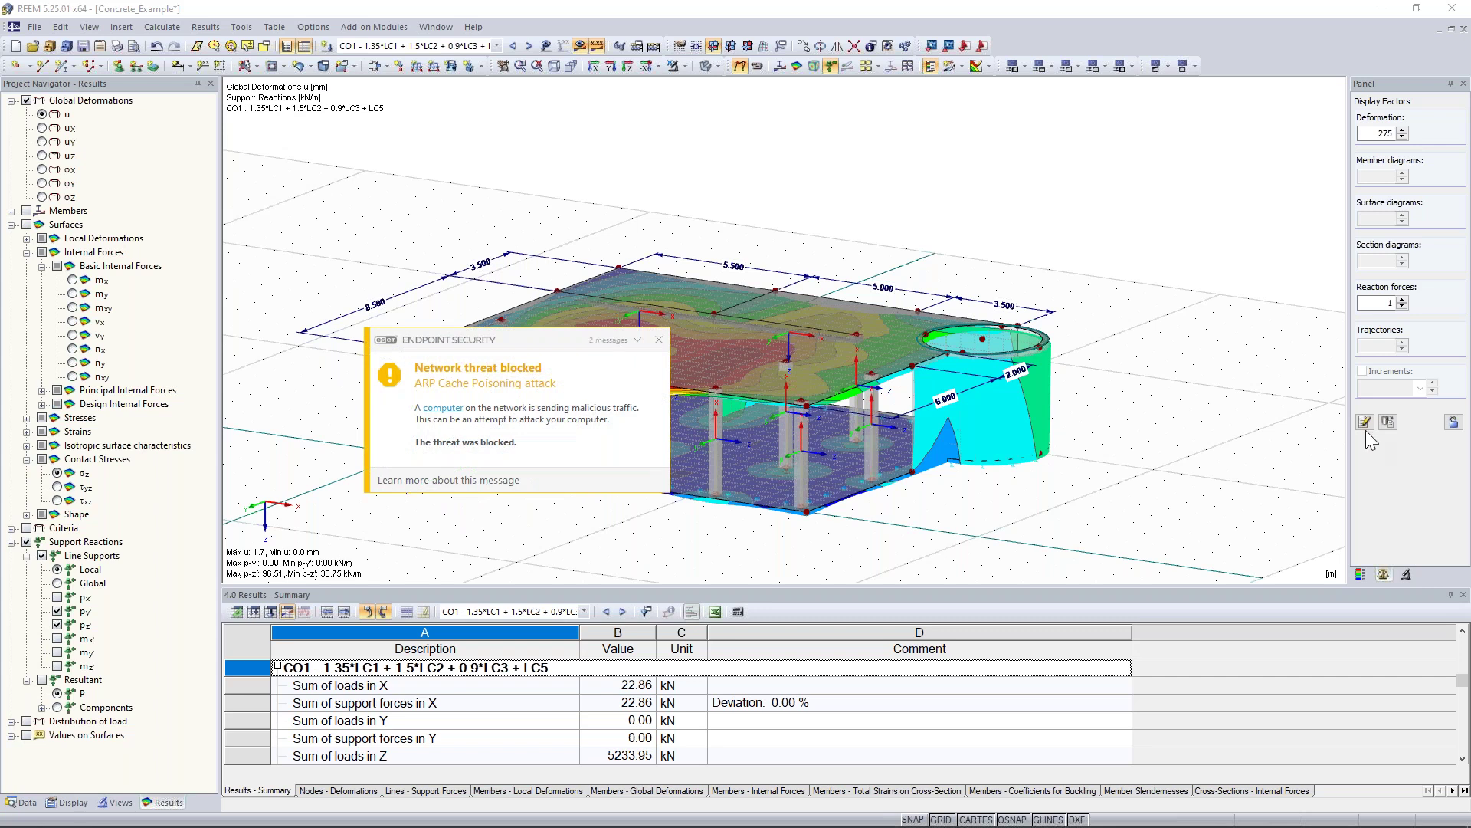
- Dismiss the endpoint security notification and switch to the Dlubal website in a maximized Chrome window
left_click(657, 339)
left_click(657, 339)
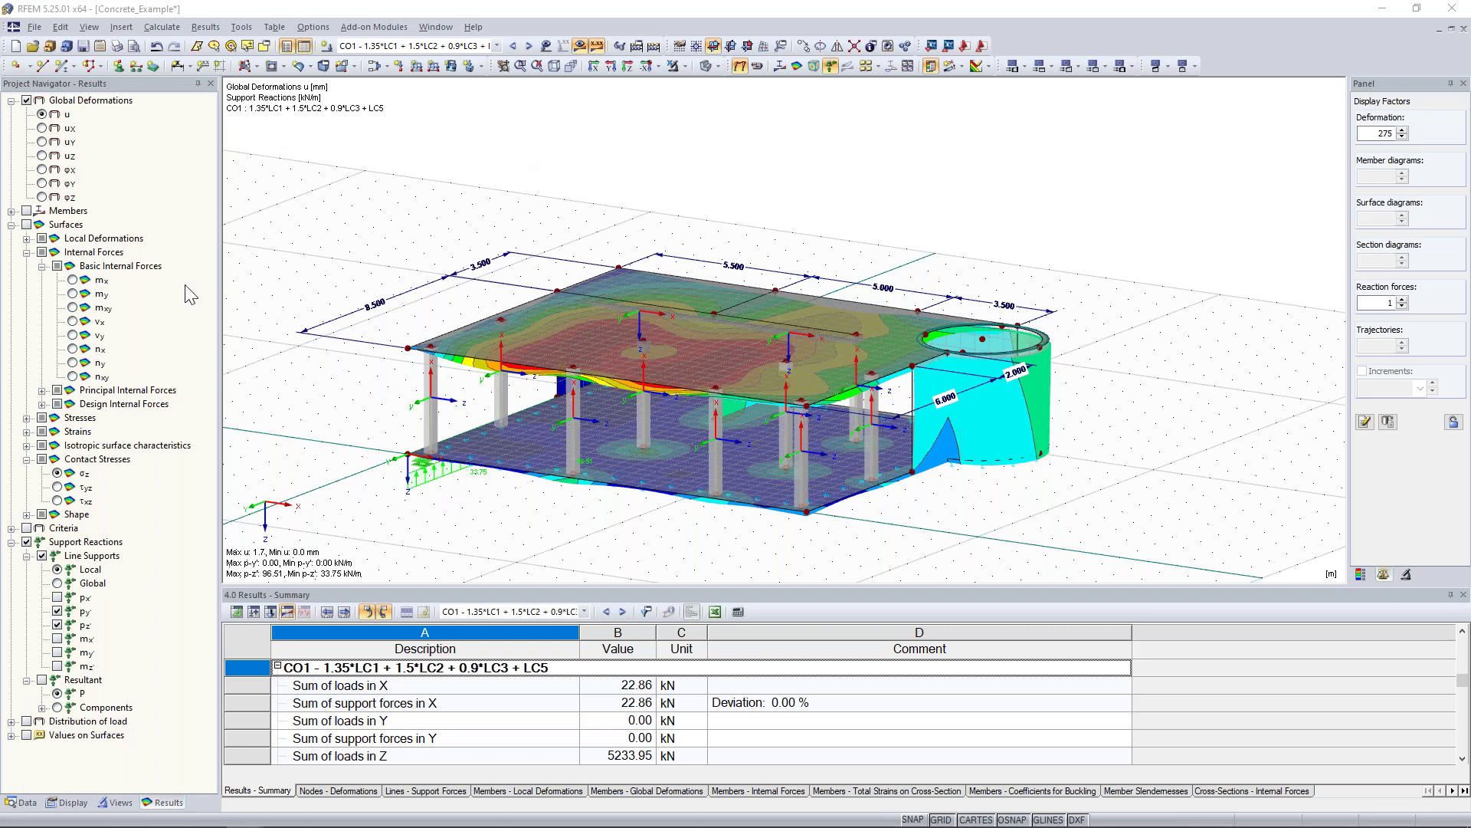
left_click_drag(370, 271, 527, 190)
double_click(528, 191)
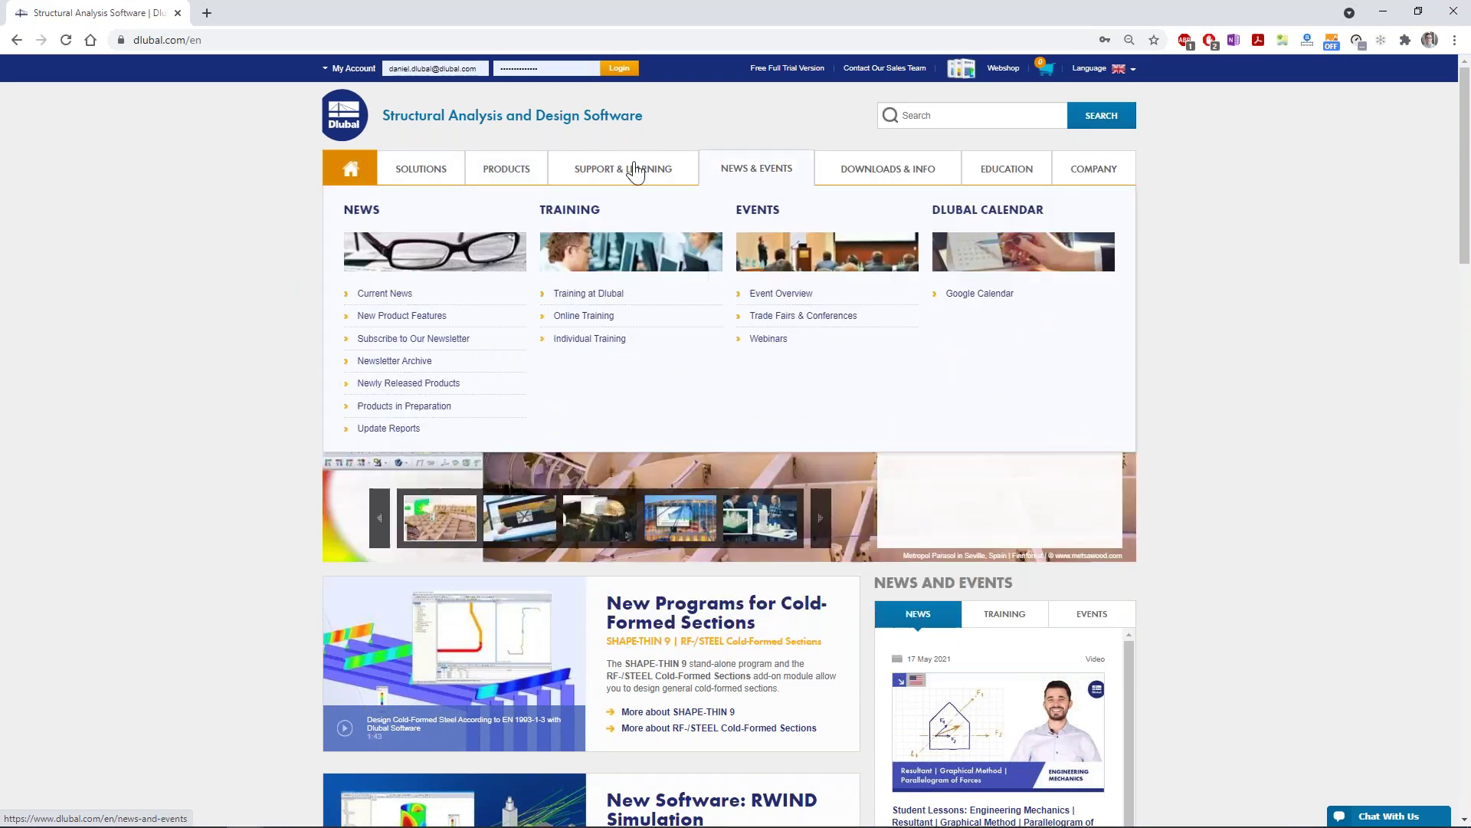
- Open the Online Training page of the Learning section and look through the listed English courses
mouse_move(667, 180)
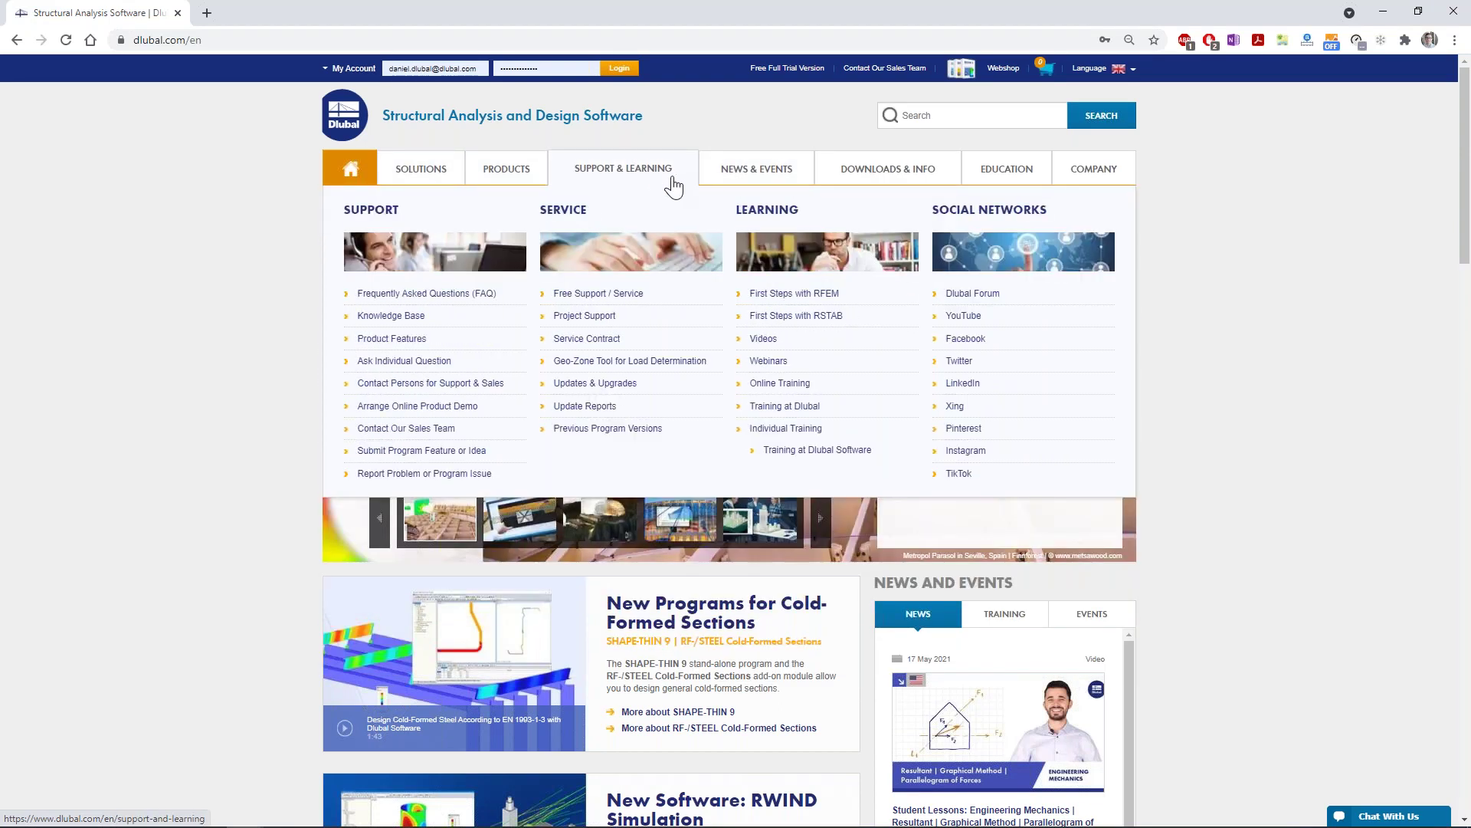
left_click(762, 382)
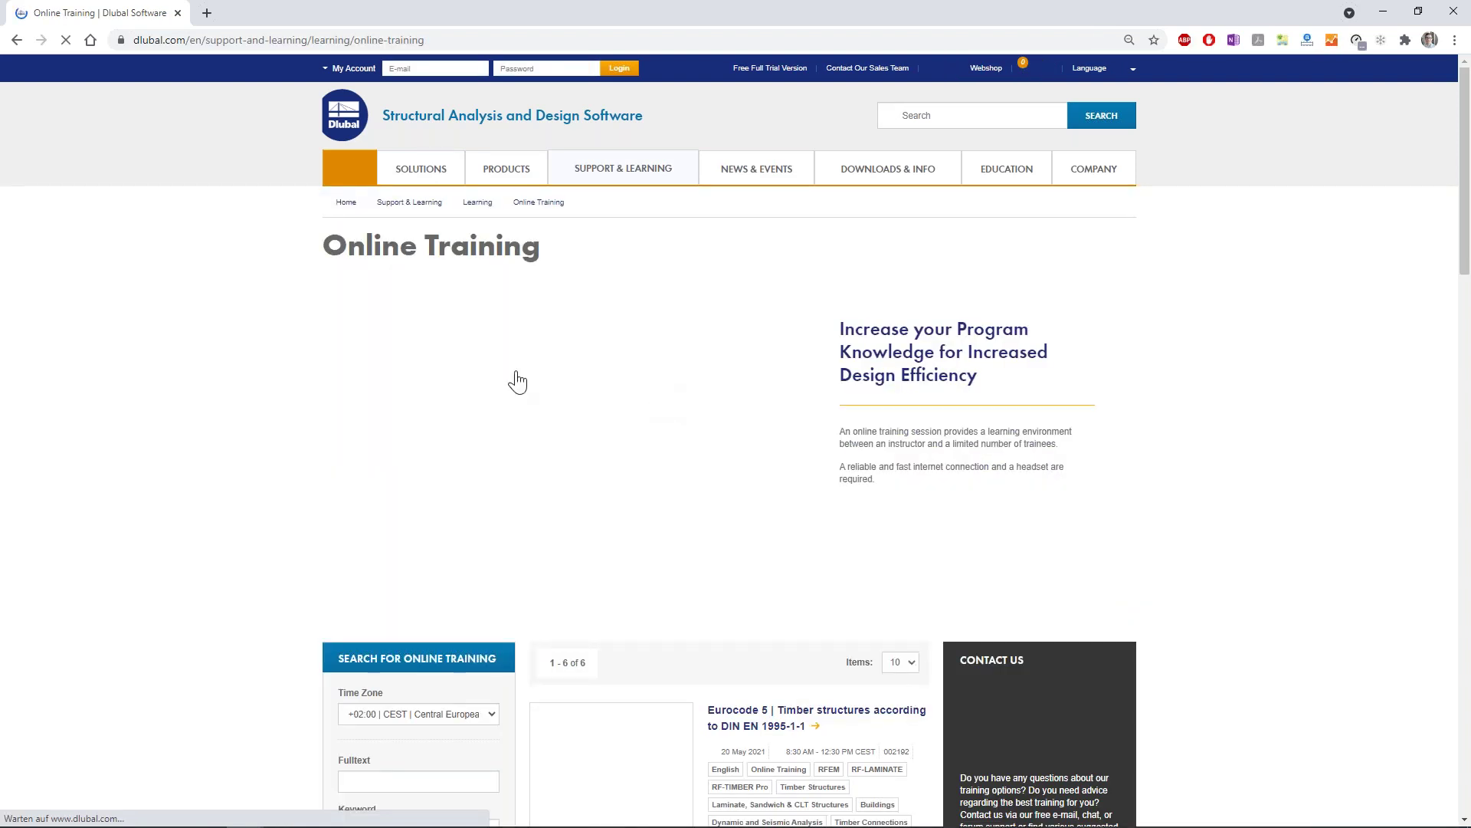
scroll(349, 356, "down", 5)
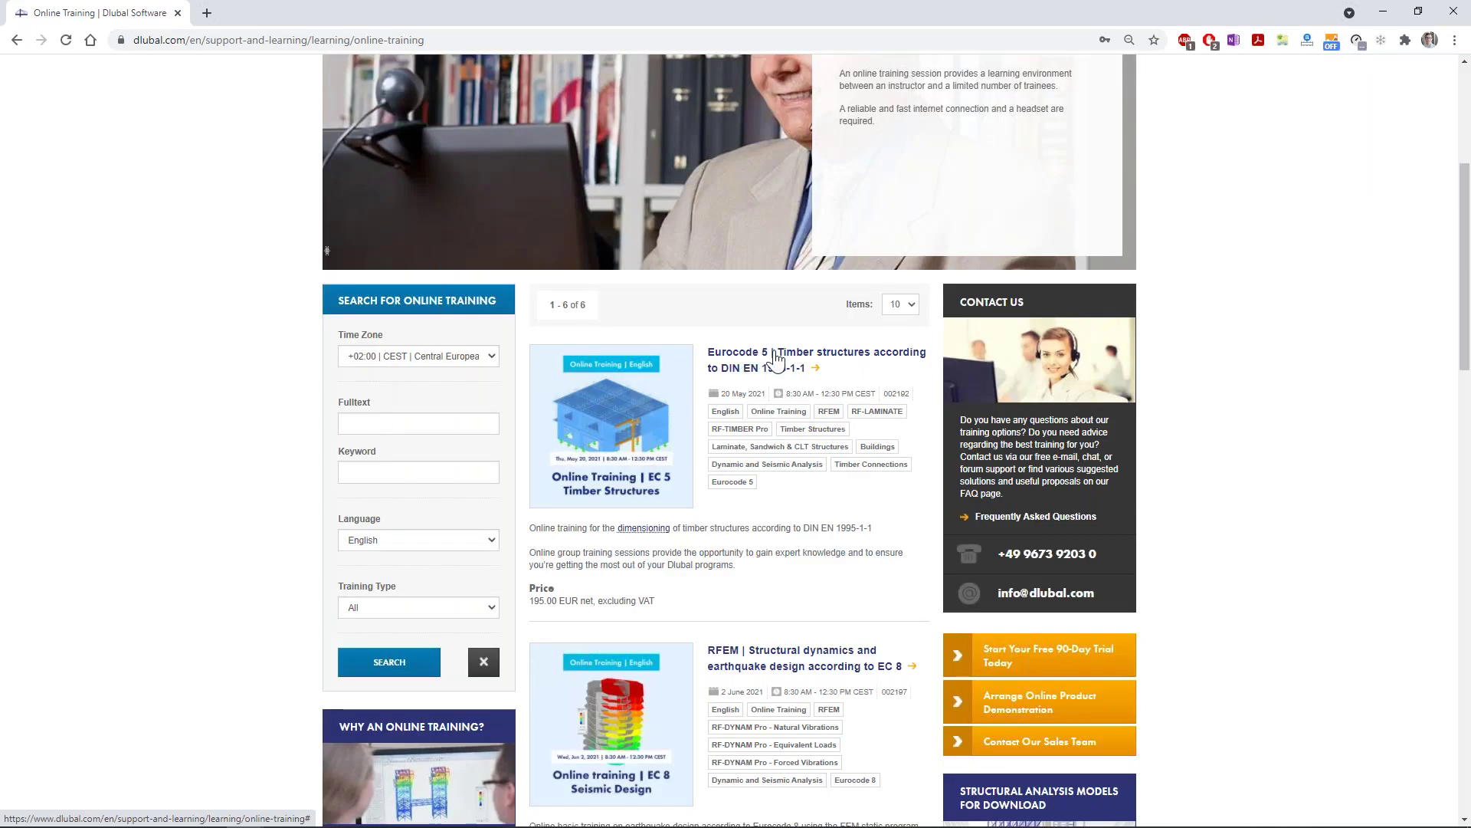
scroll(739, 460, "down", 3)
scroll(739, 441, "down", 10)
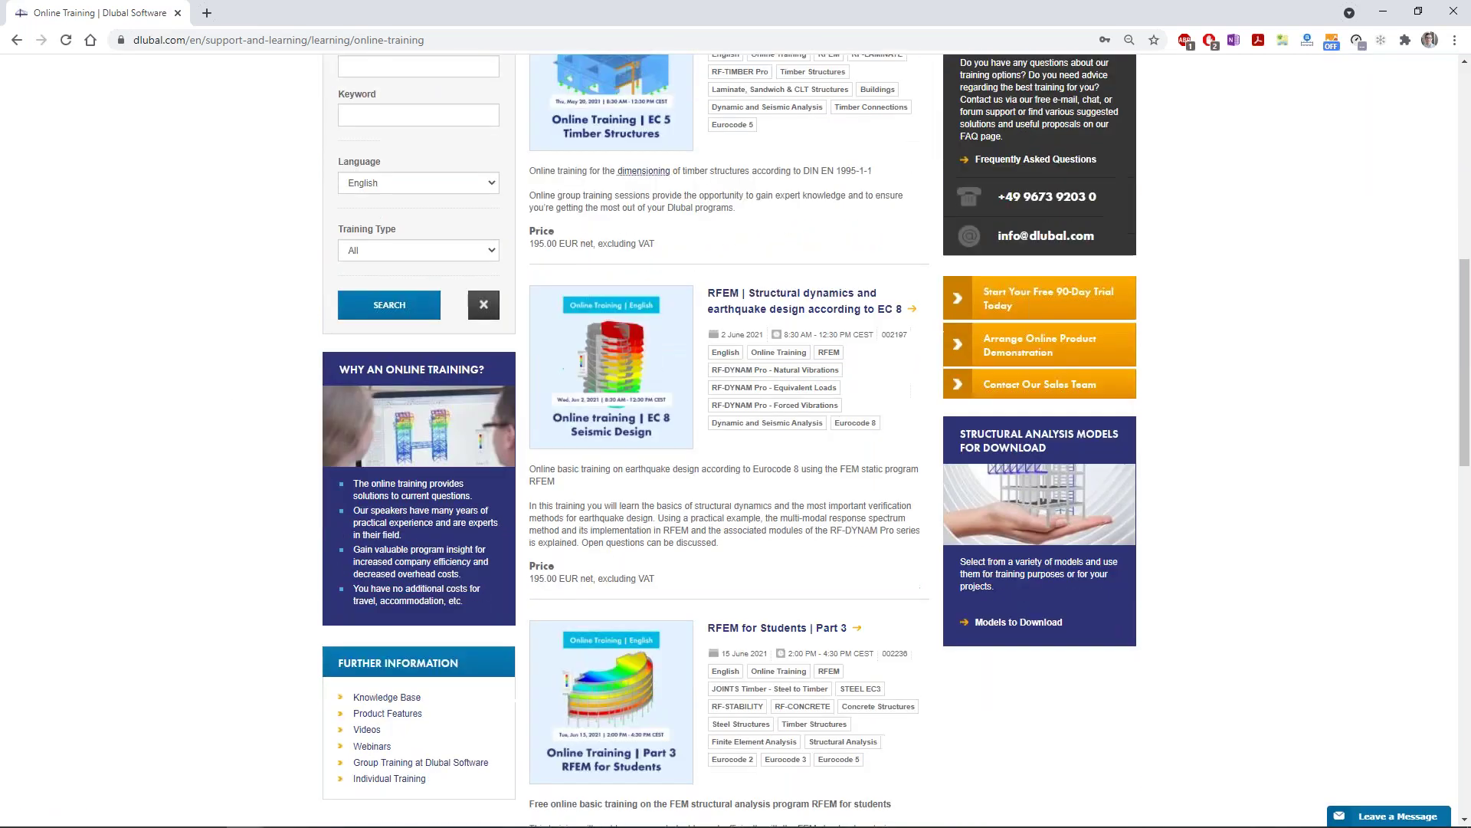
scroll(728, 441, "down", 5)
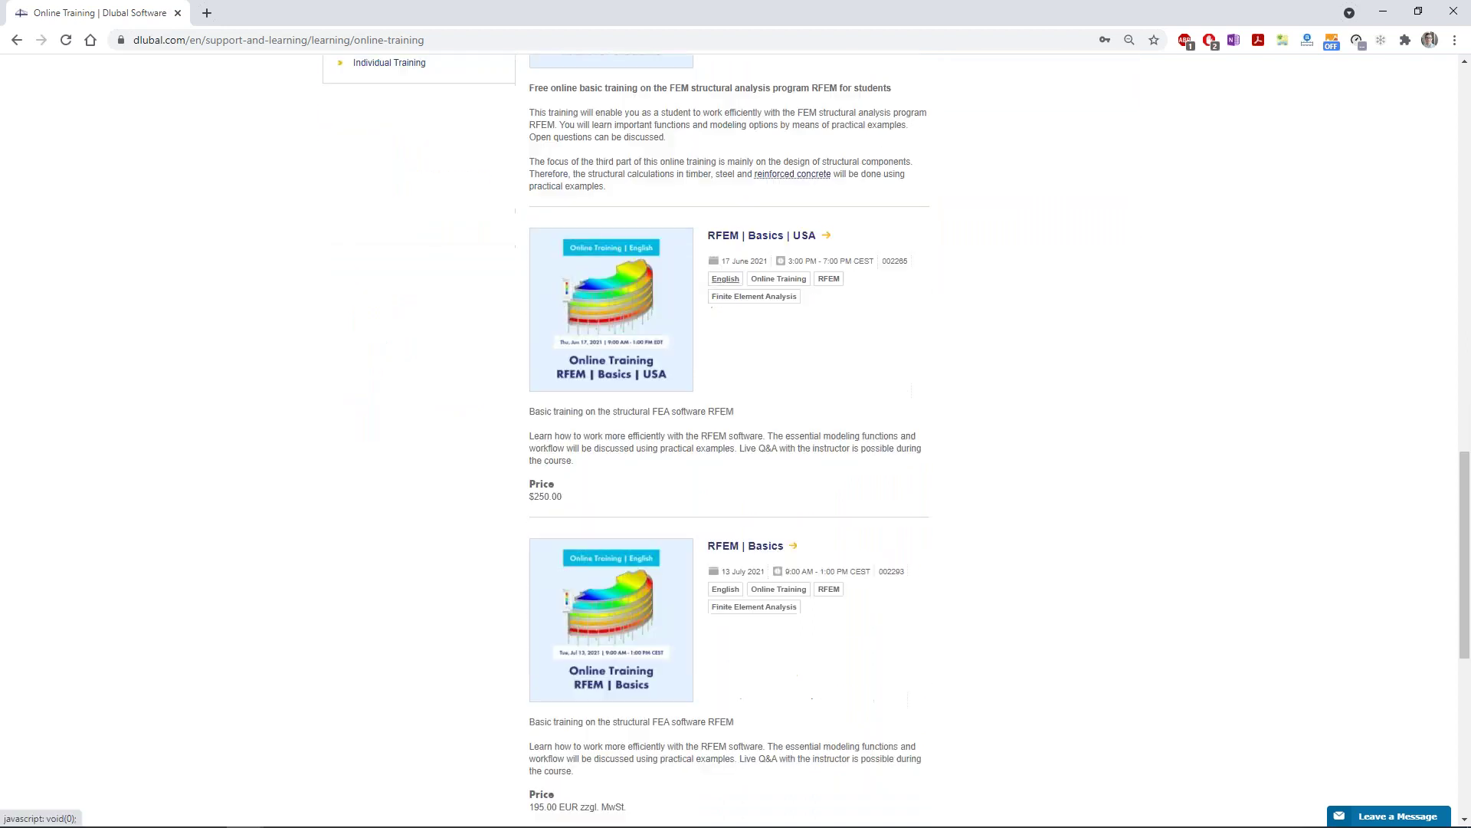
scroll(728, 440, "up", 7)
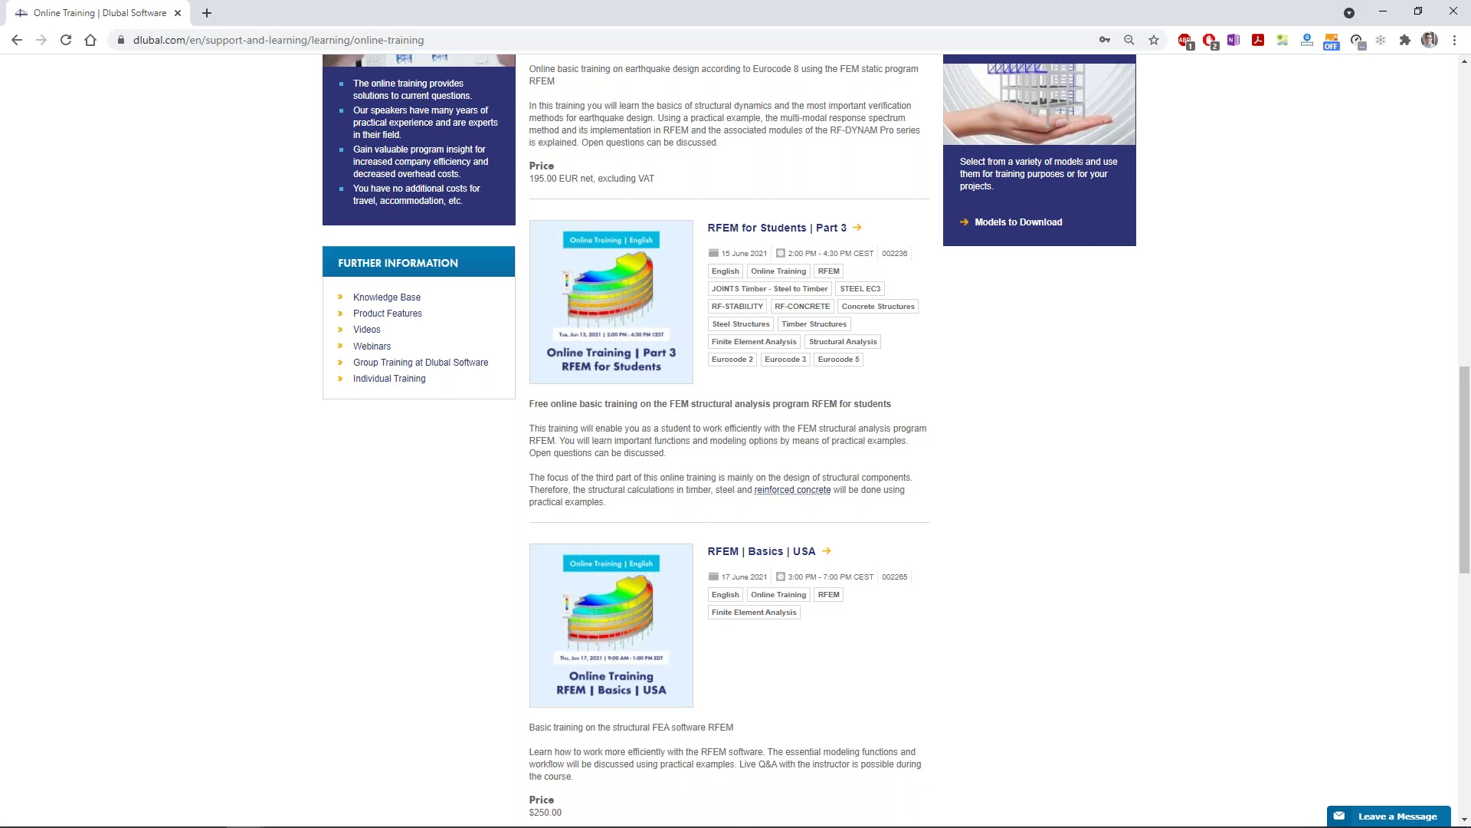
- Filter the online trainings by the Arabic language and return to the unfiltered course list
scroll(328, 503, "up", 15)
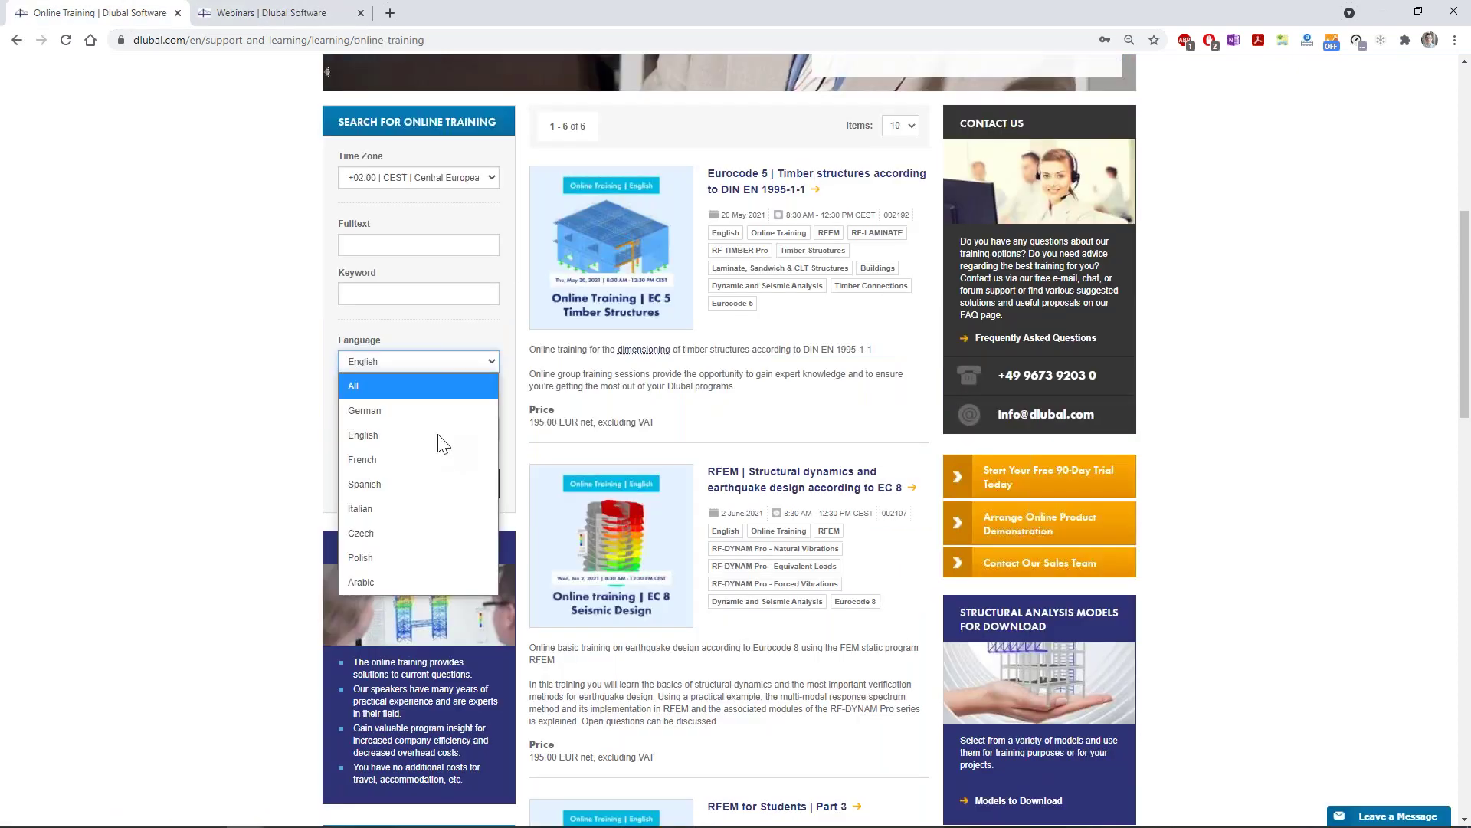
left_click(367, 581)
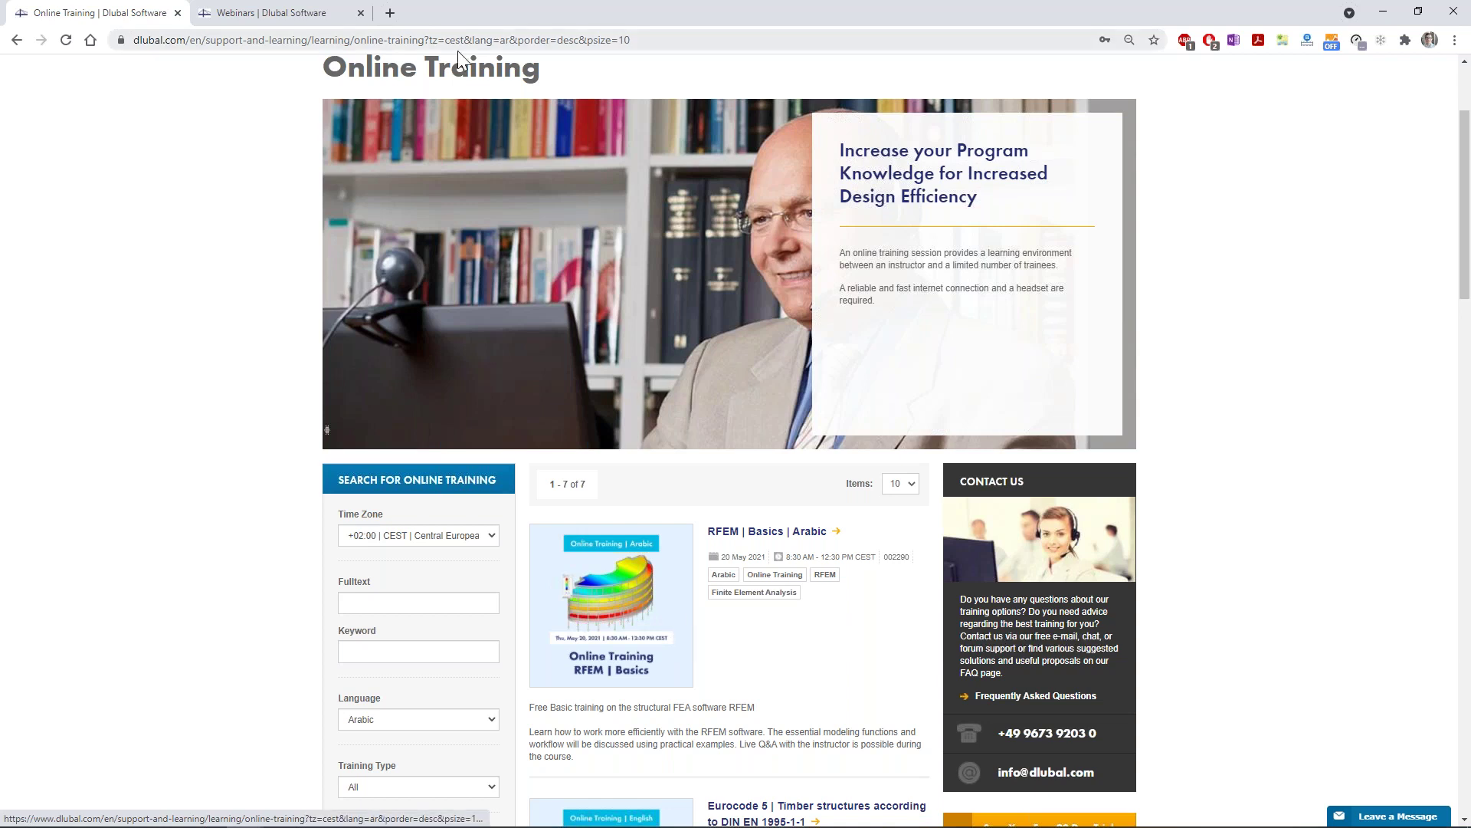
left_click(16, 39)
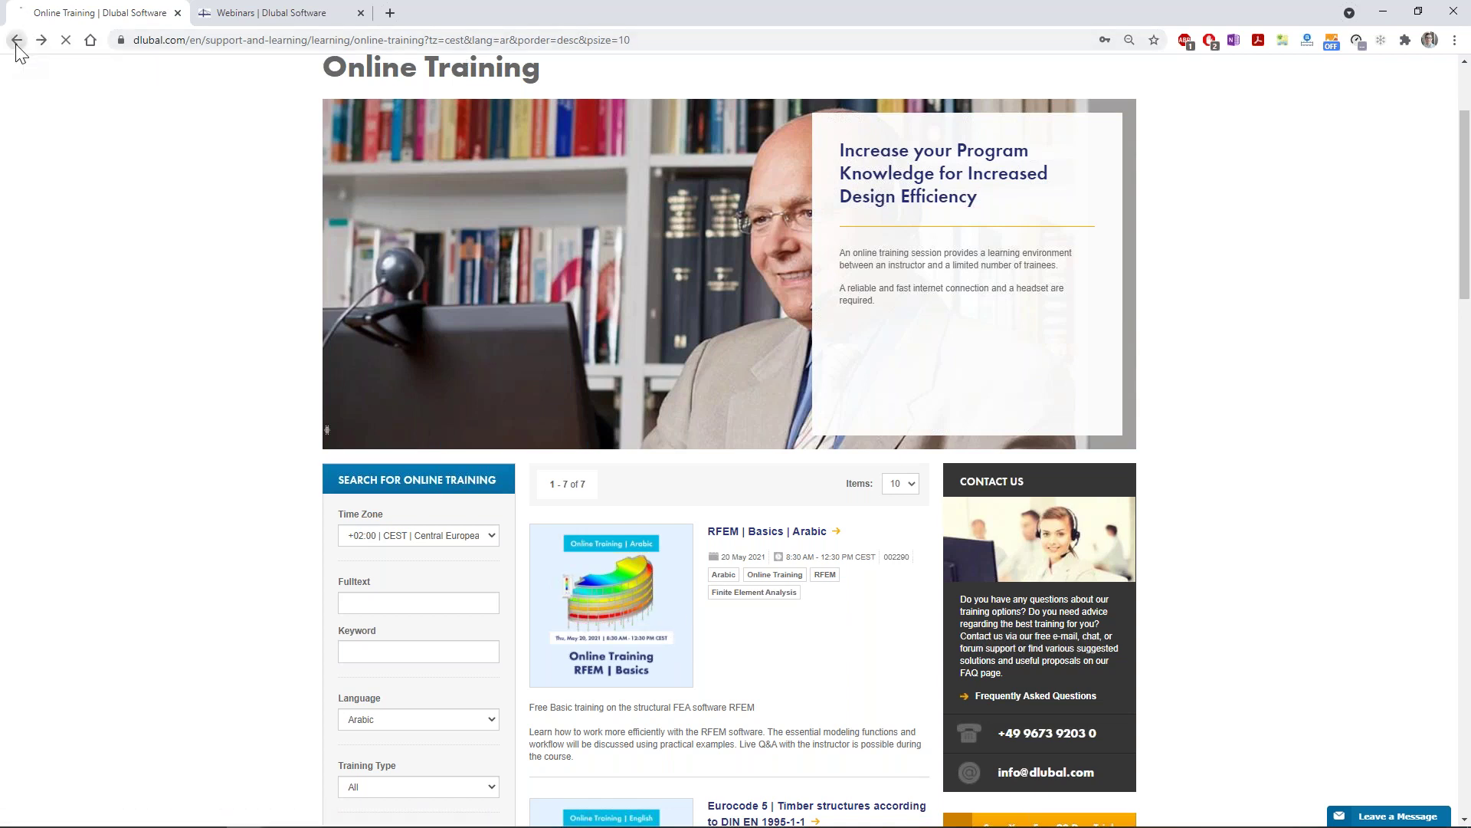
left_click(322, 40)
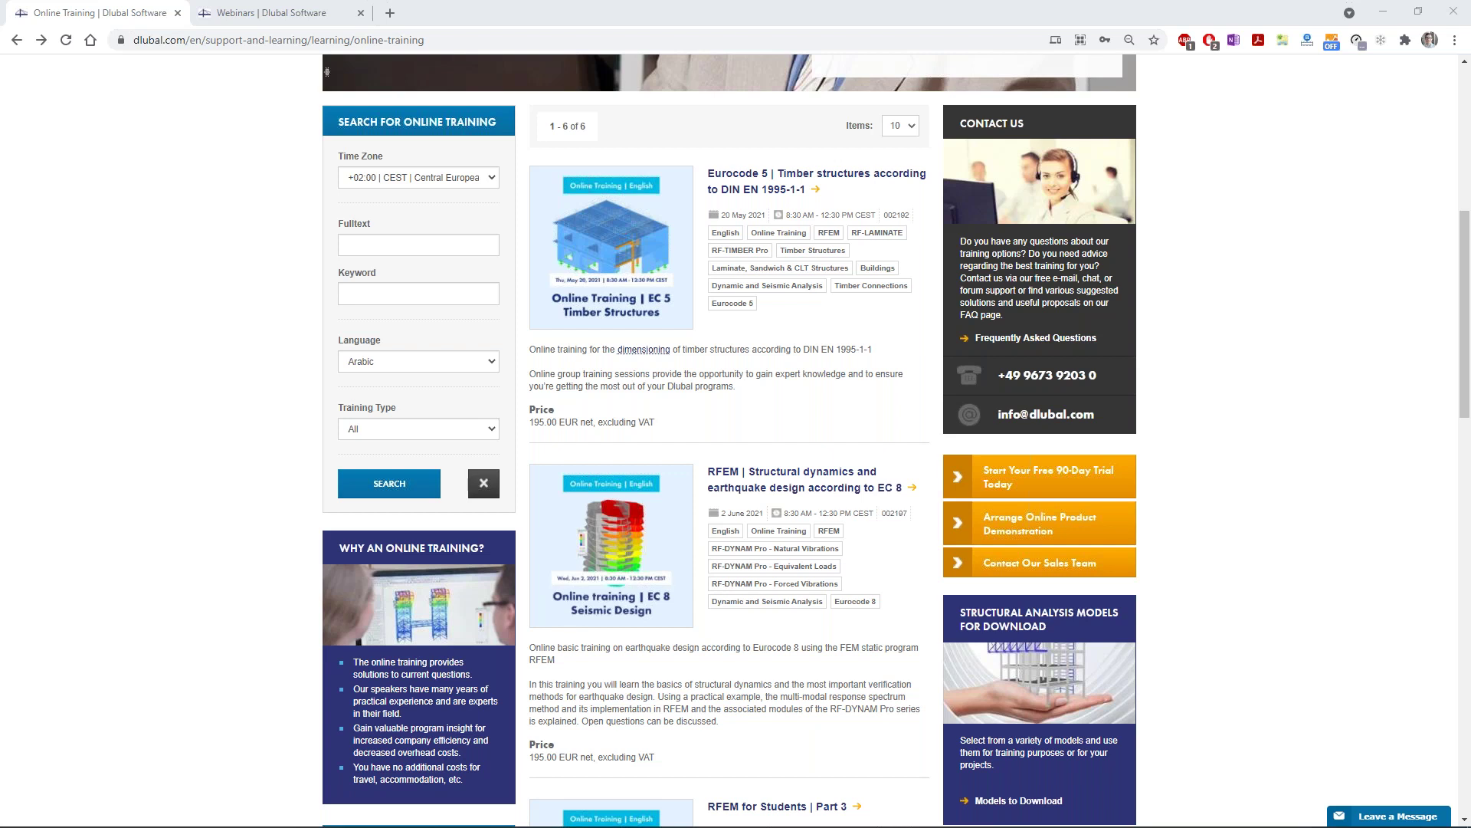
scroll(1140, 636, "up", 7)
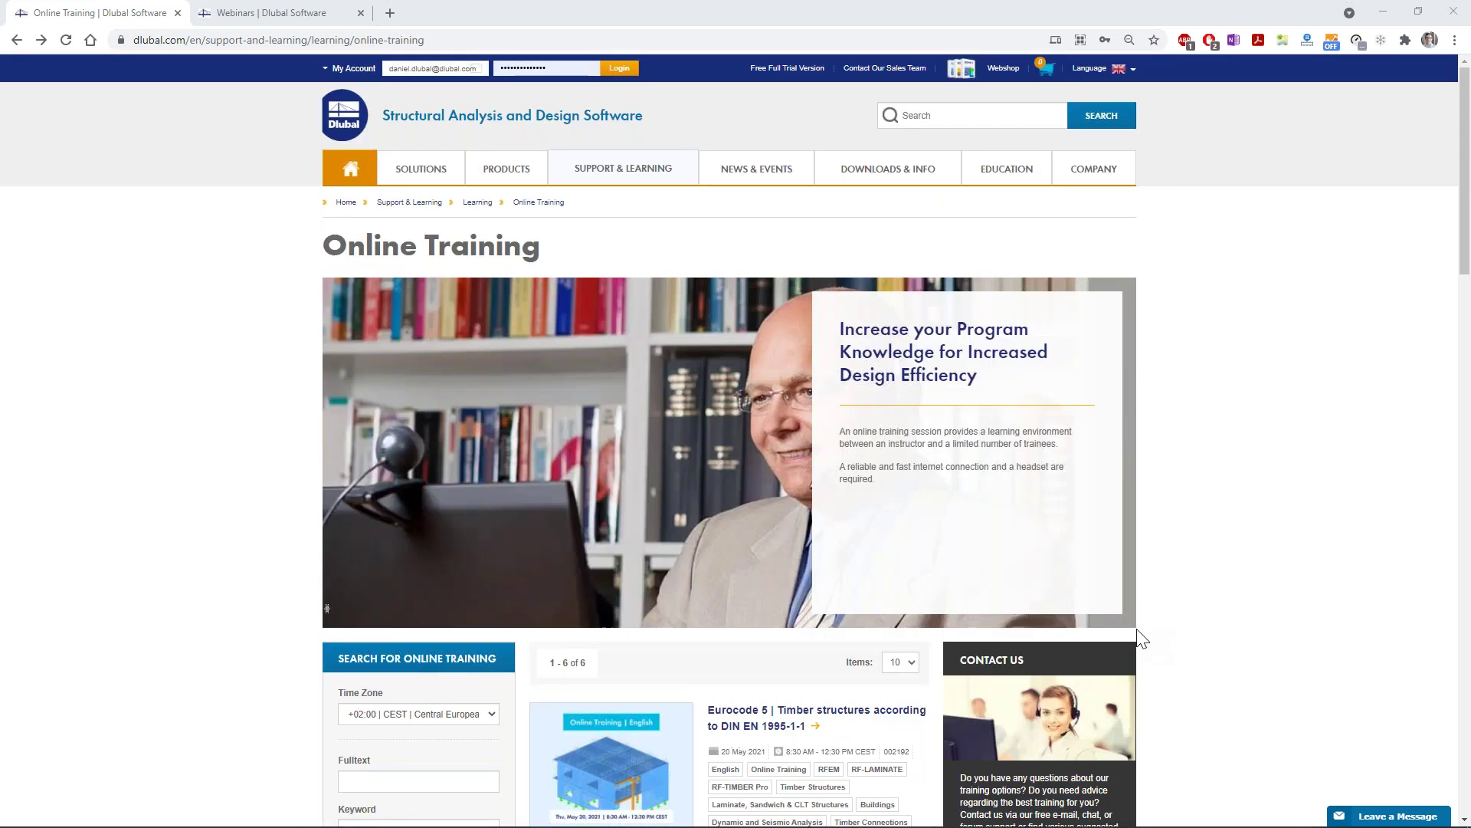
scroll(1140, 636, "down", 7)
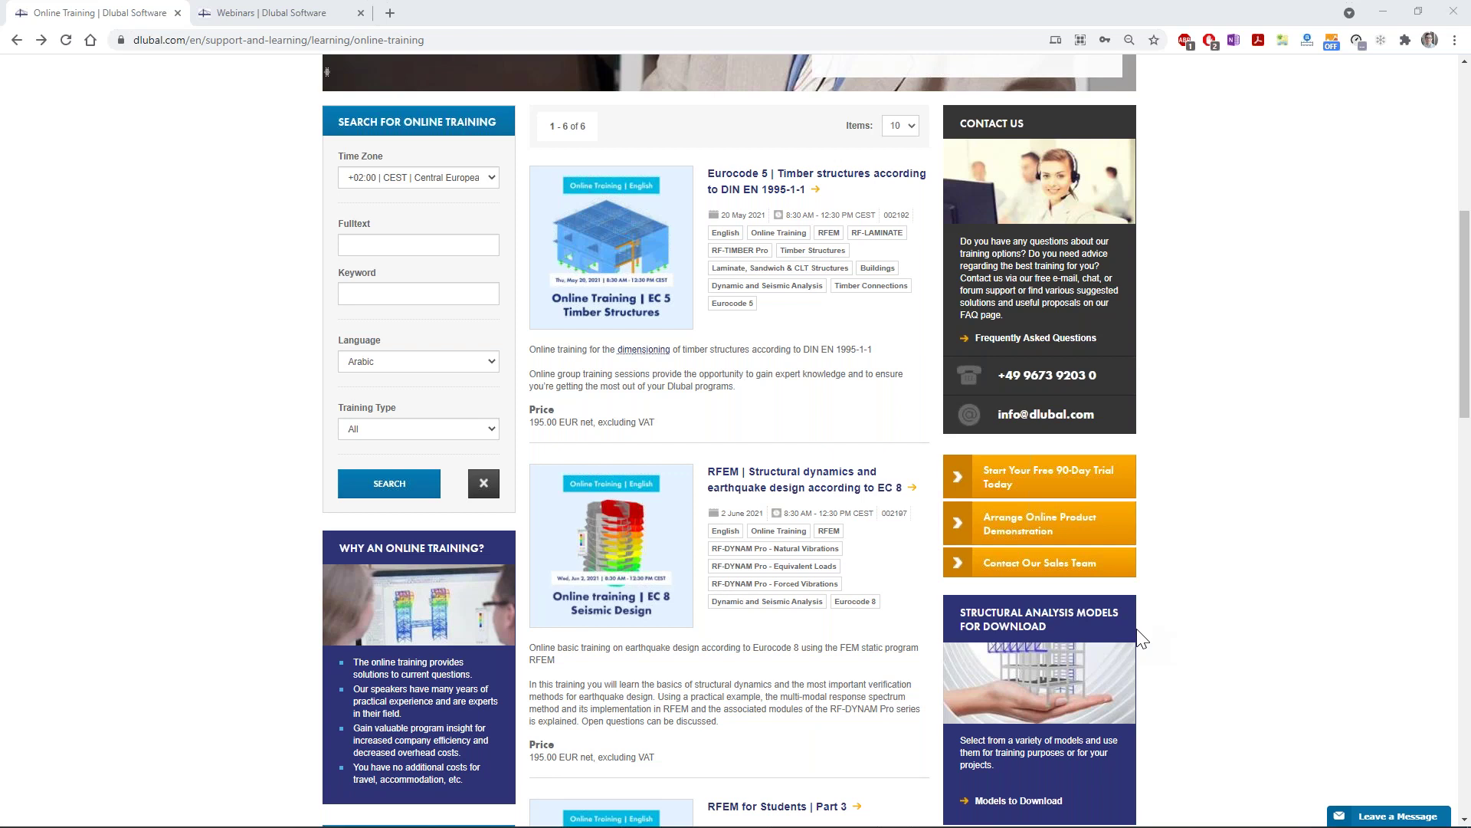
scroll(1142, 638, "up", 1)
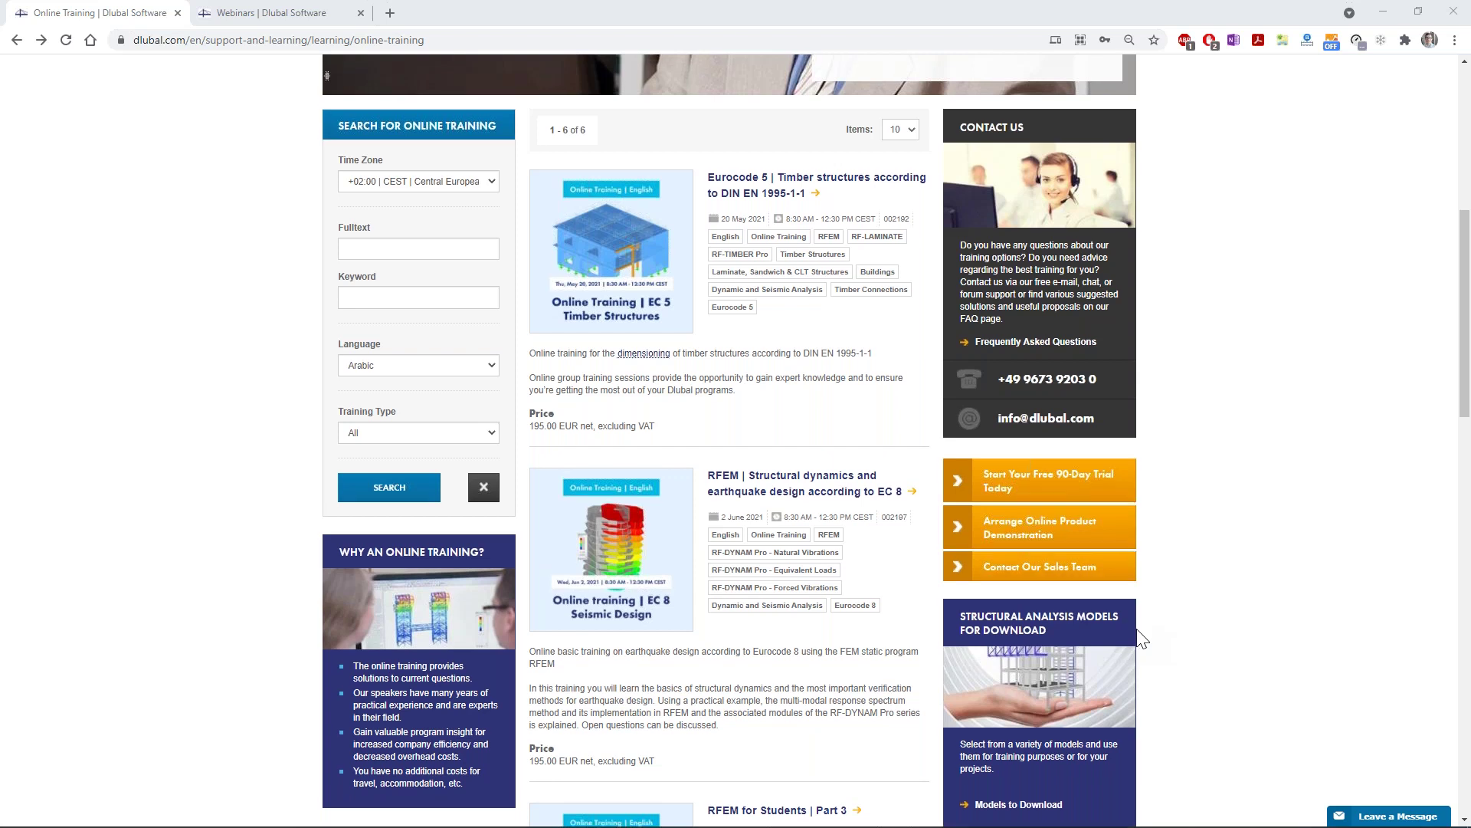
scroll(1142, 639, "up", 7)
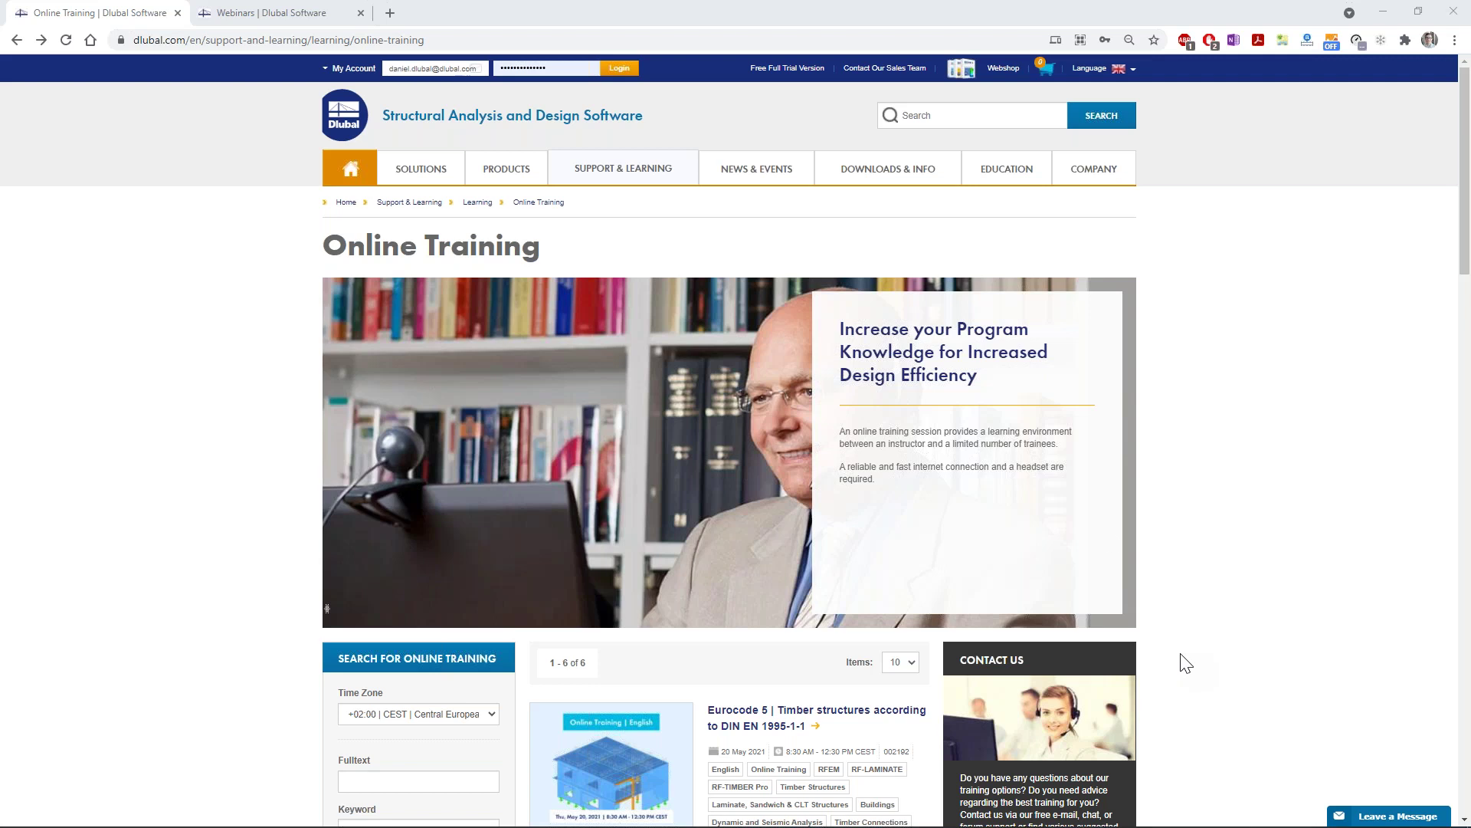
- Open the E-Learning page of the Education section and look through the offered video series
mouse_move(903, 181)
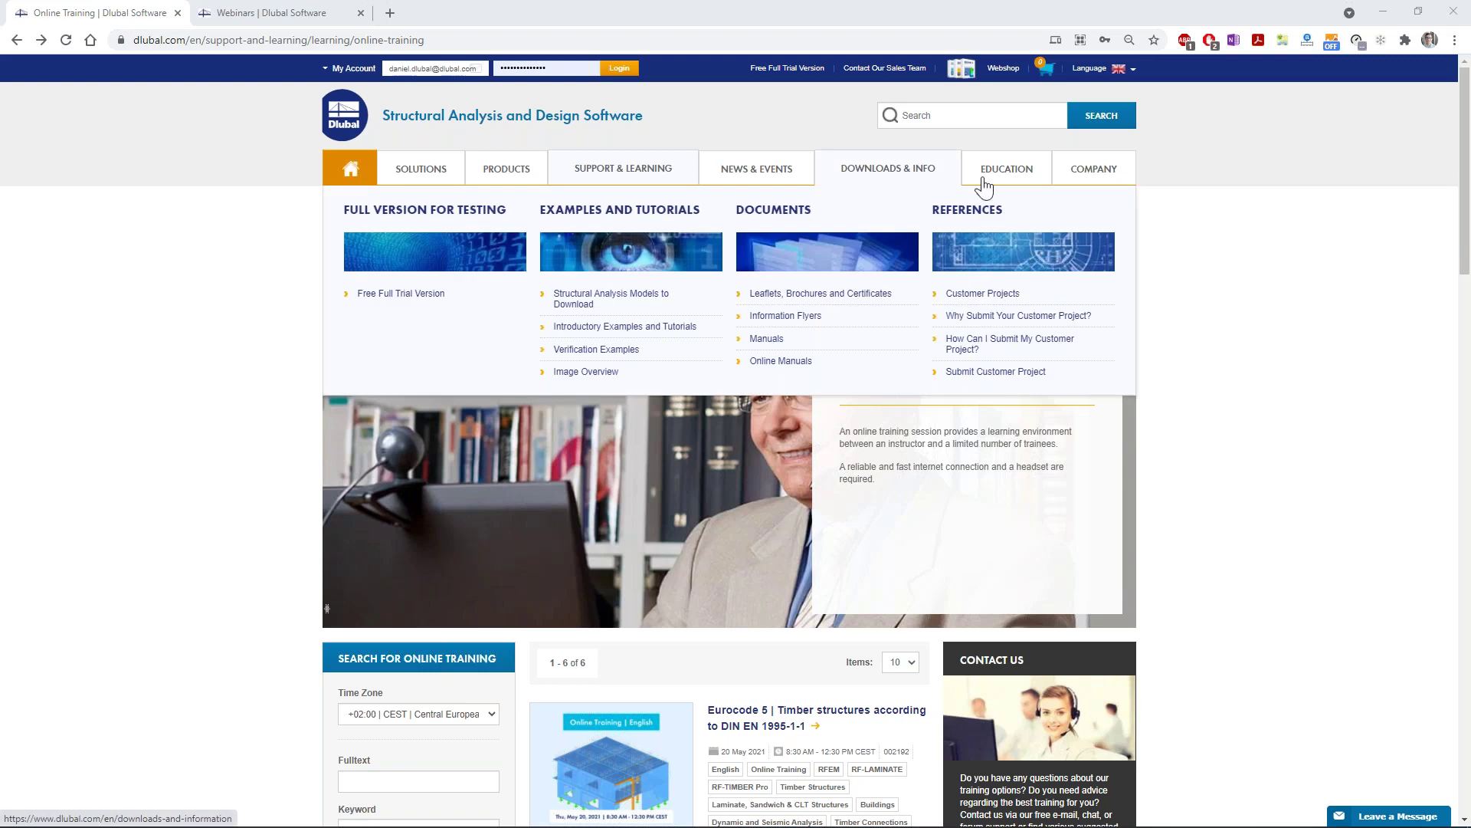
mouse_move(1001, 180)
left_click(751, 220)
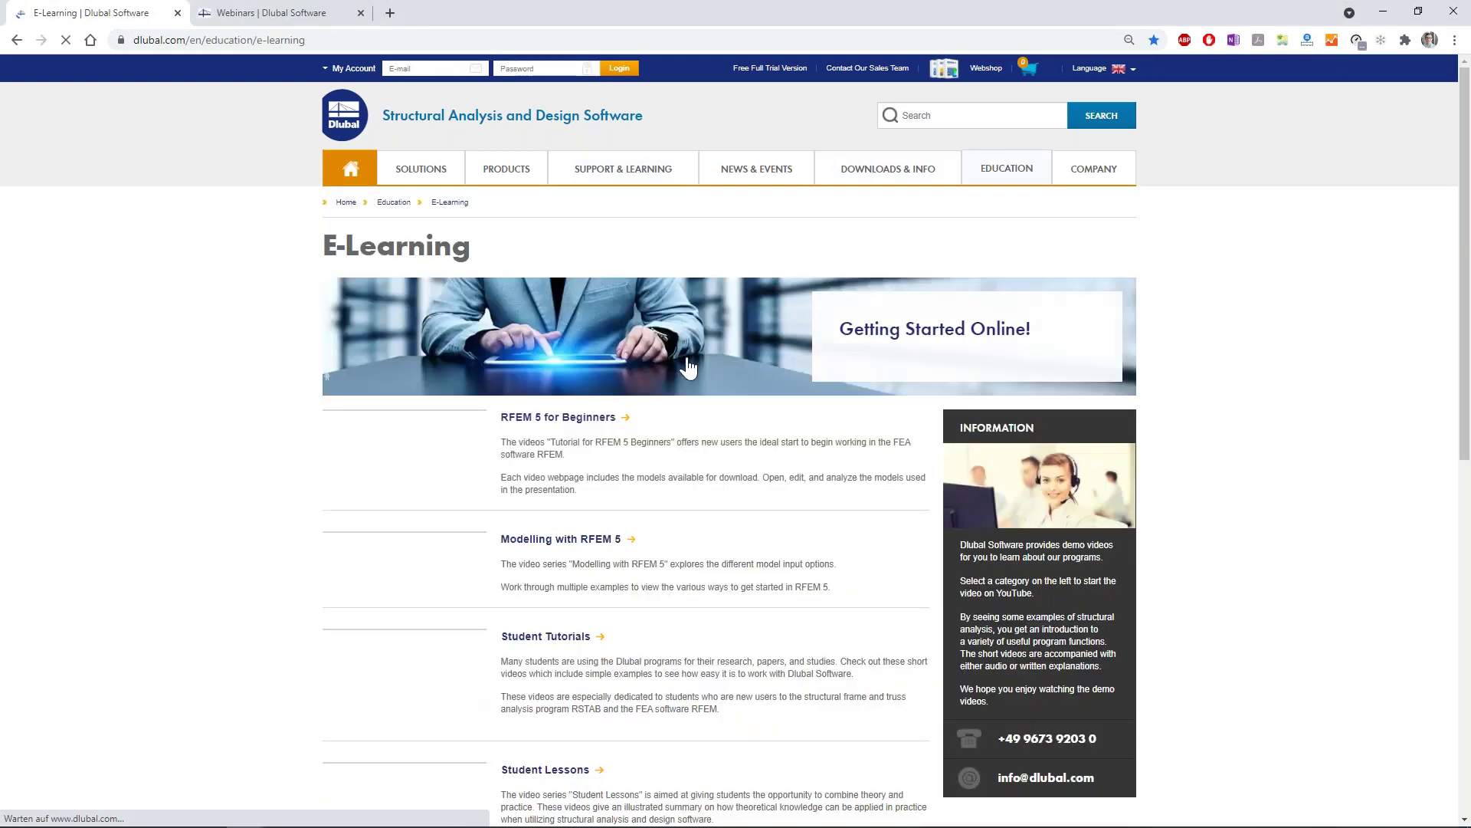
scroll(487, 551, "down", 5)
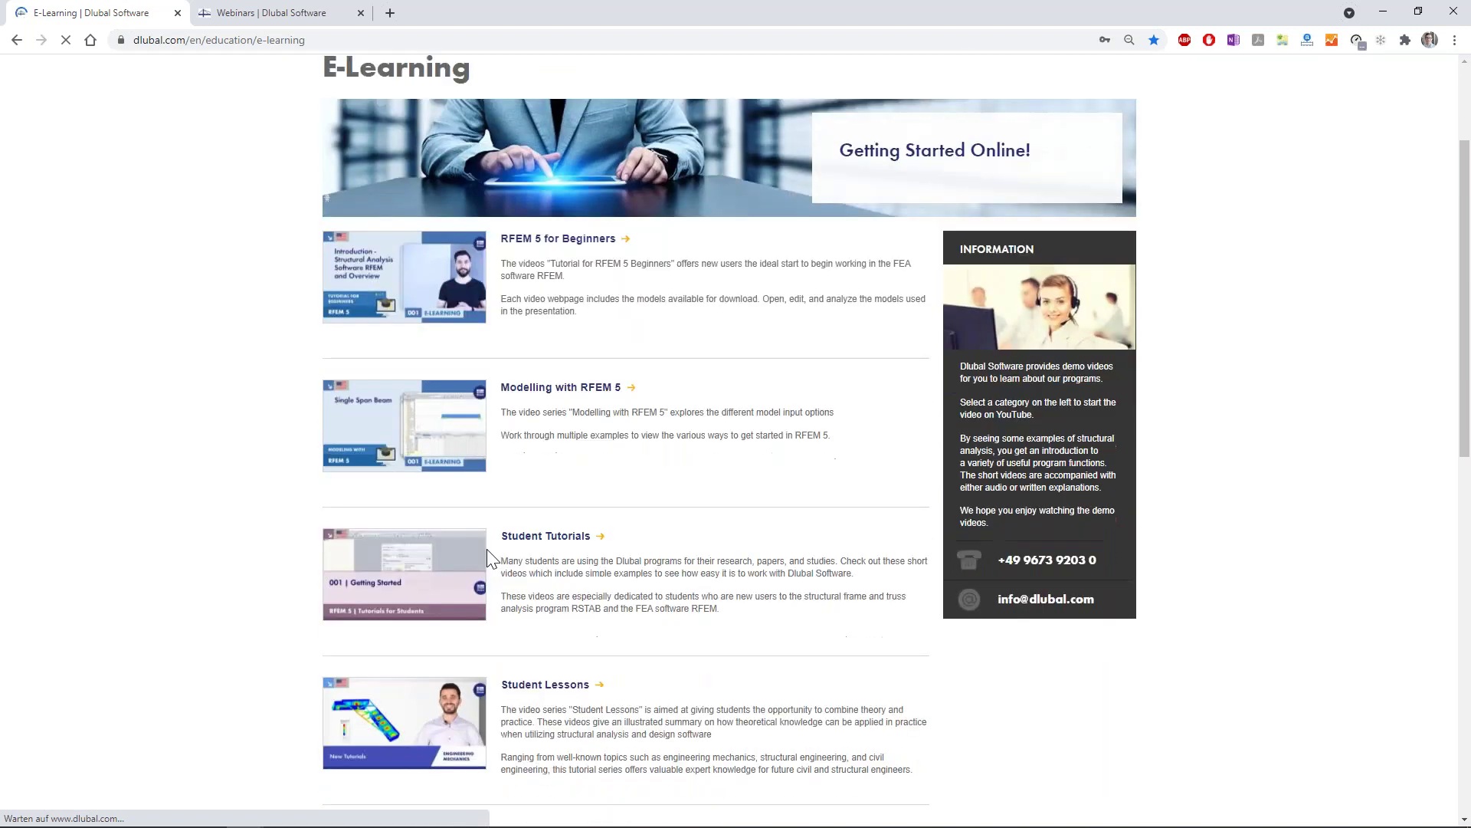
scroll(485, 548, "up", 5)
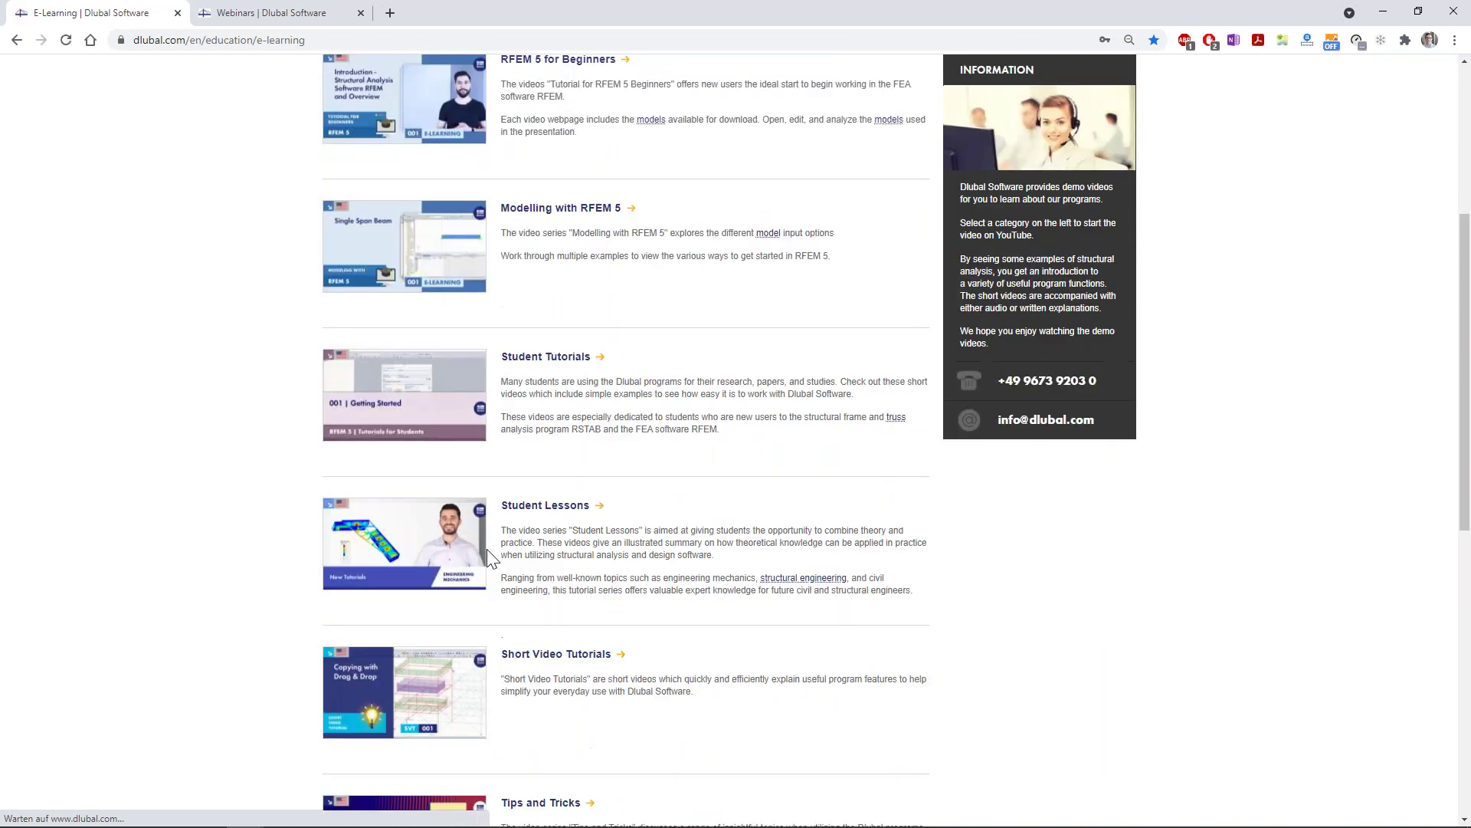
scroll(486, 549, "down", 1)
scroll(488, 551, "down", 4)
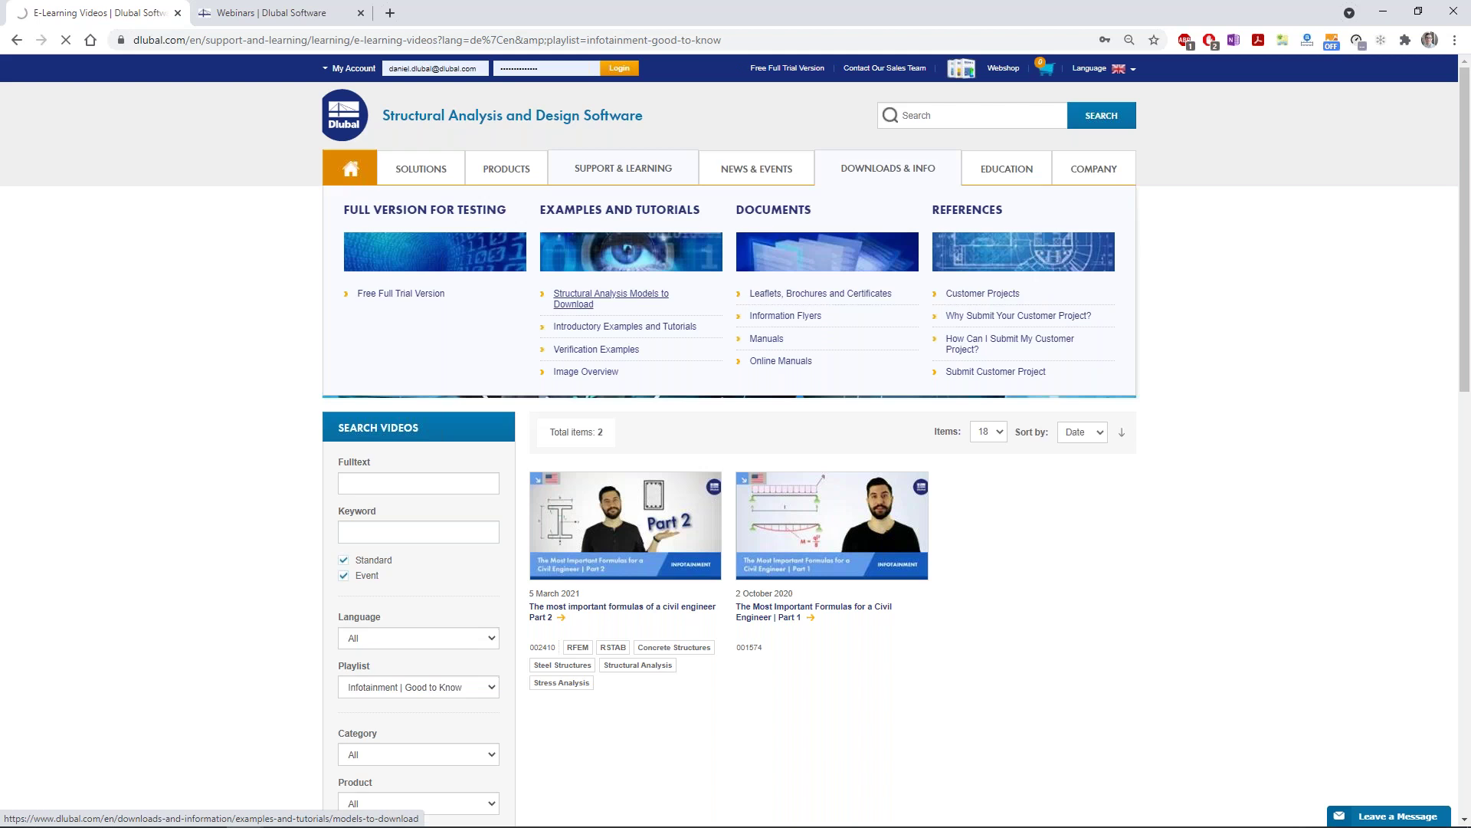
- Open the Structural Analysis Models to Download page and browse the example models
left_click(611, 299)
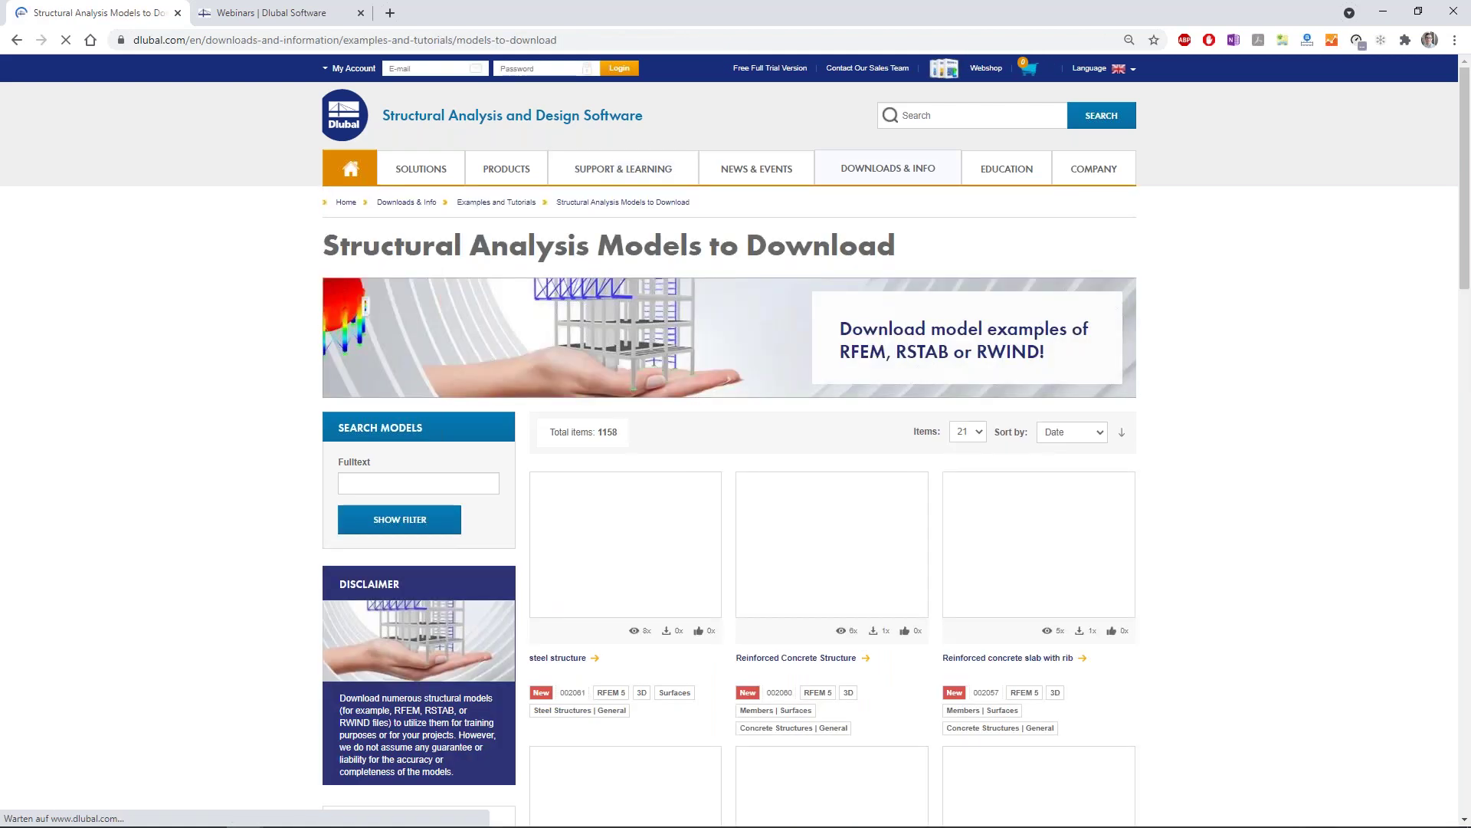
scroll(727, 652, "down", 2)
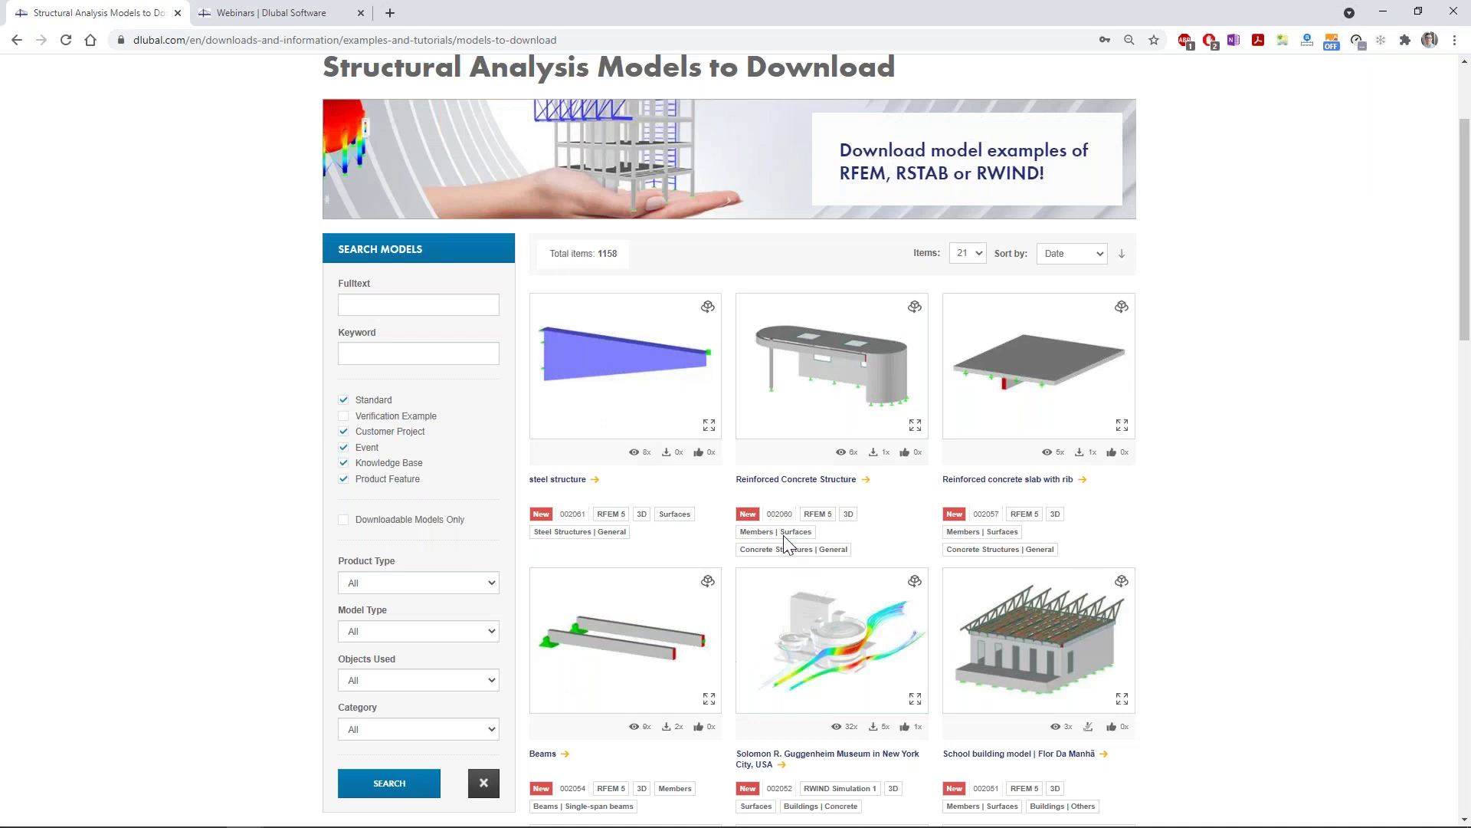
- Look through the unfiltered list of downloadable structural models, from the newest entries down to the older ones
scroll(789, 469, "down", 2)
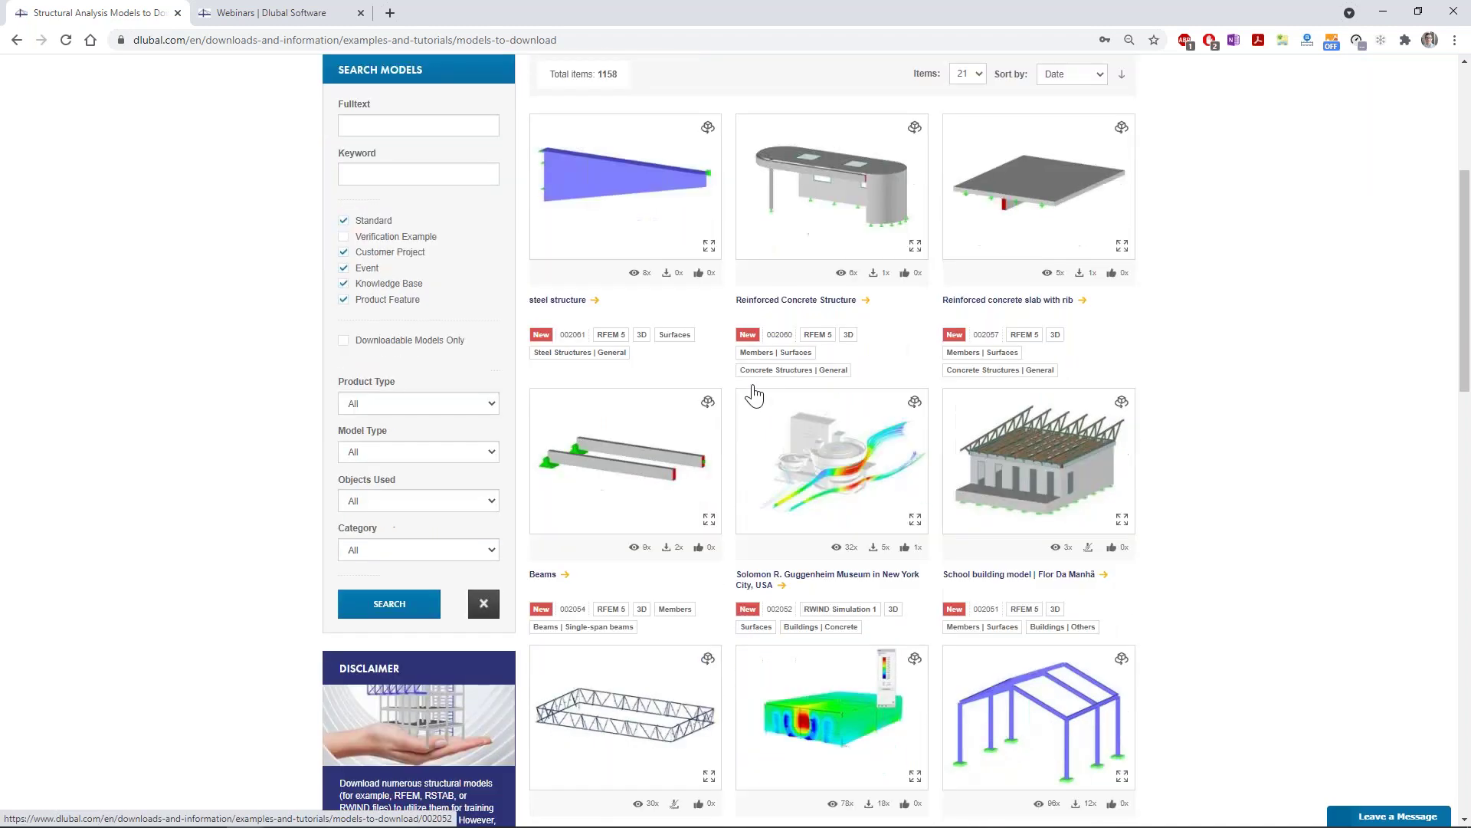
scroll(753, 395, "down", 2)
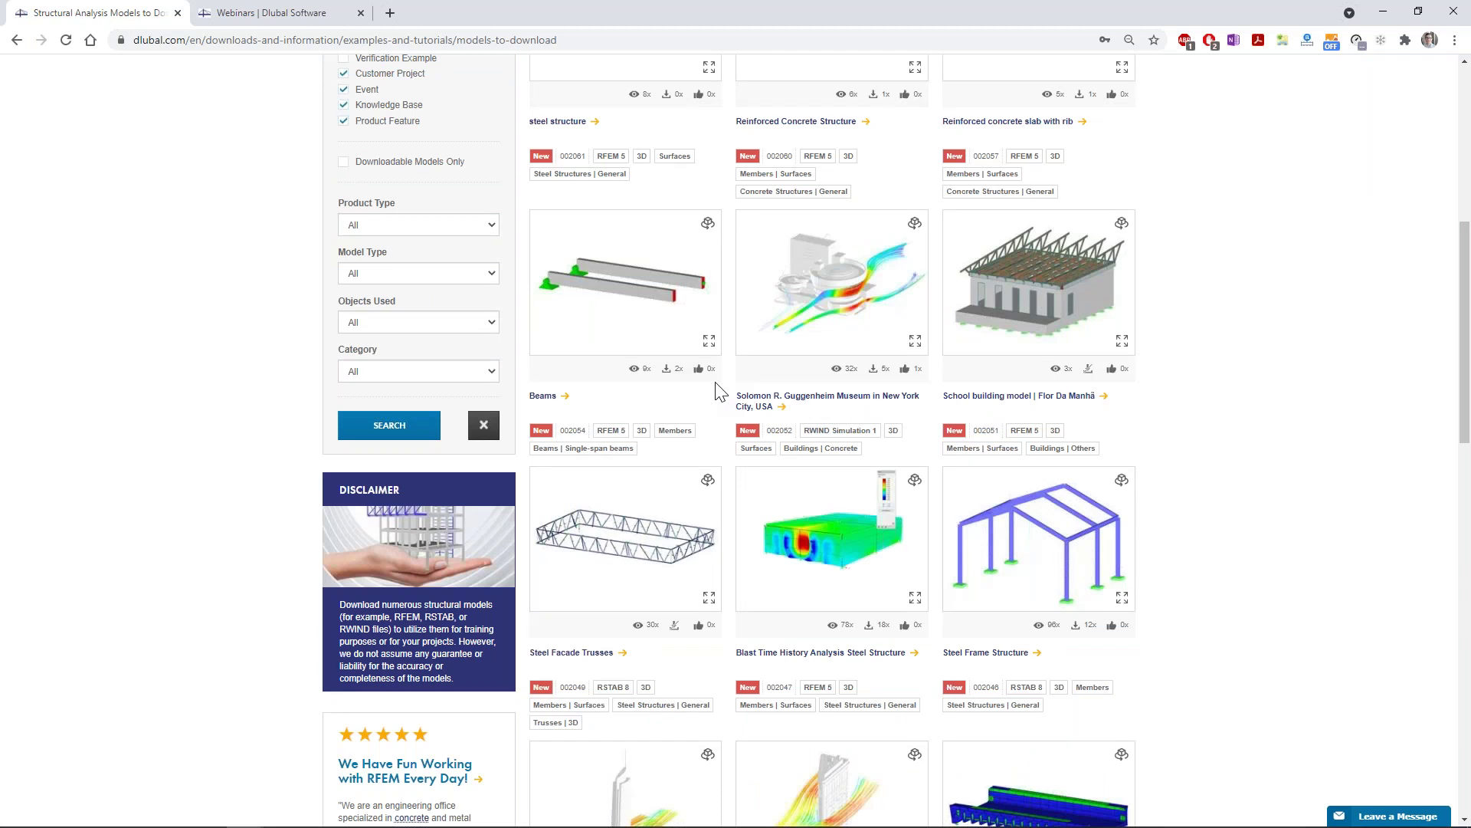
scroll(721, 391, "down", 6)
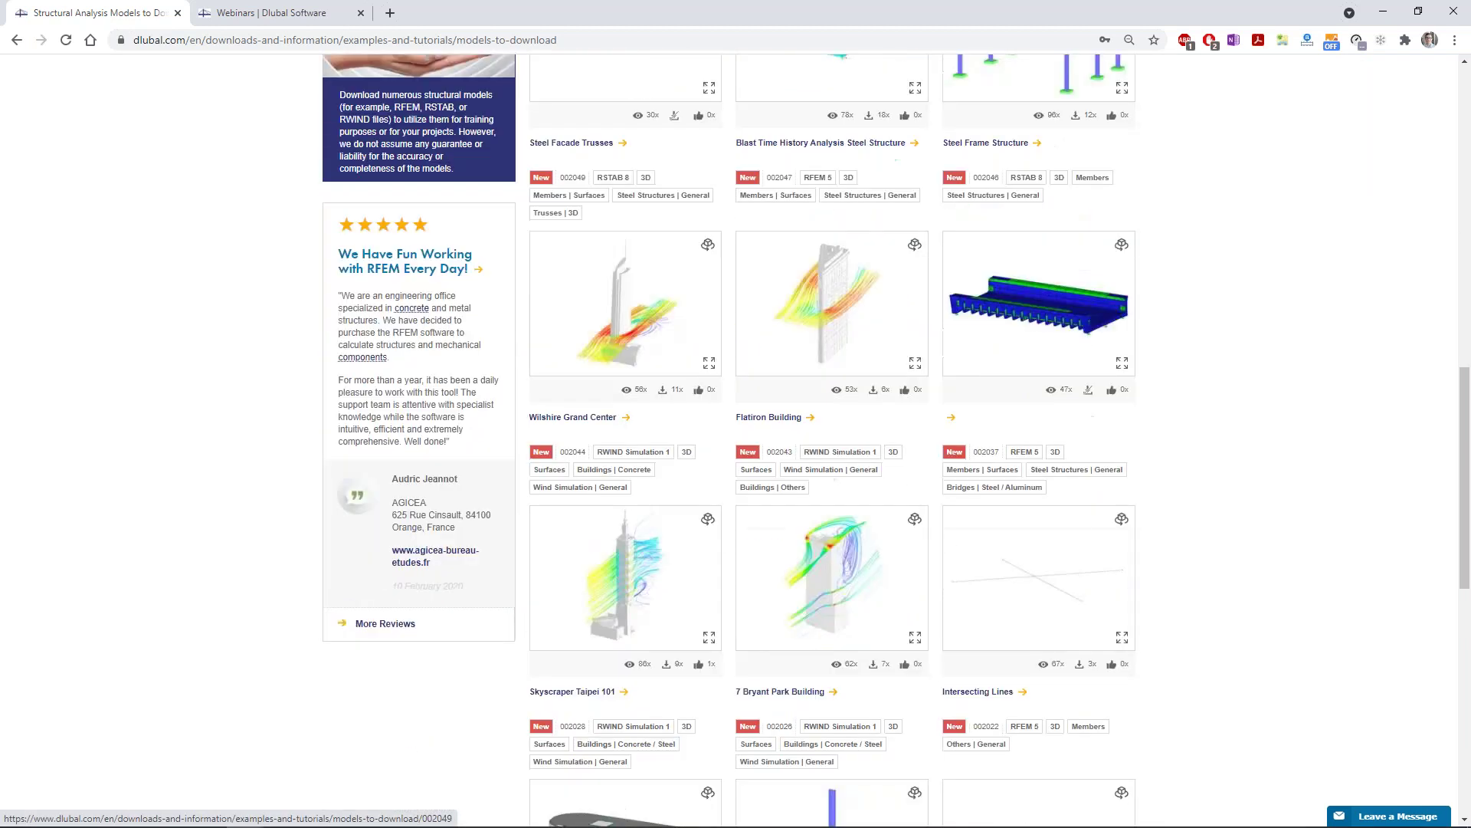
scroll(625, 498, "down", 9)
scroll(625, 498, "up", 15)
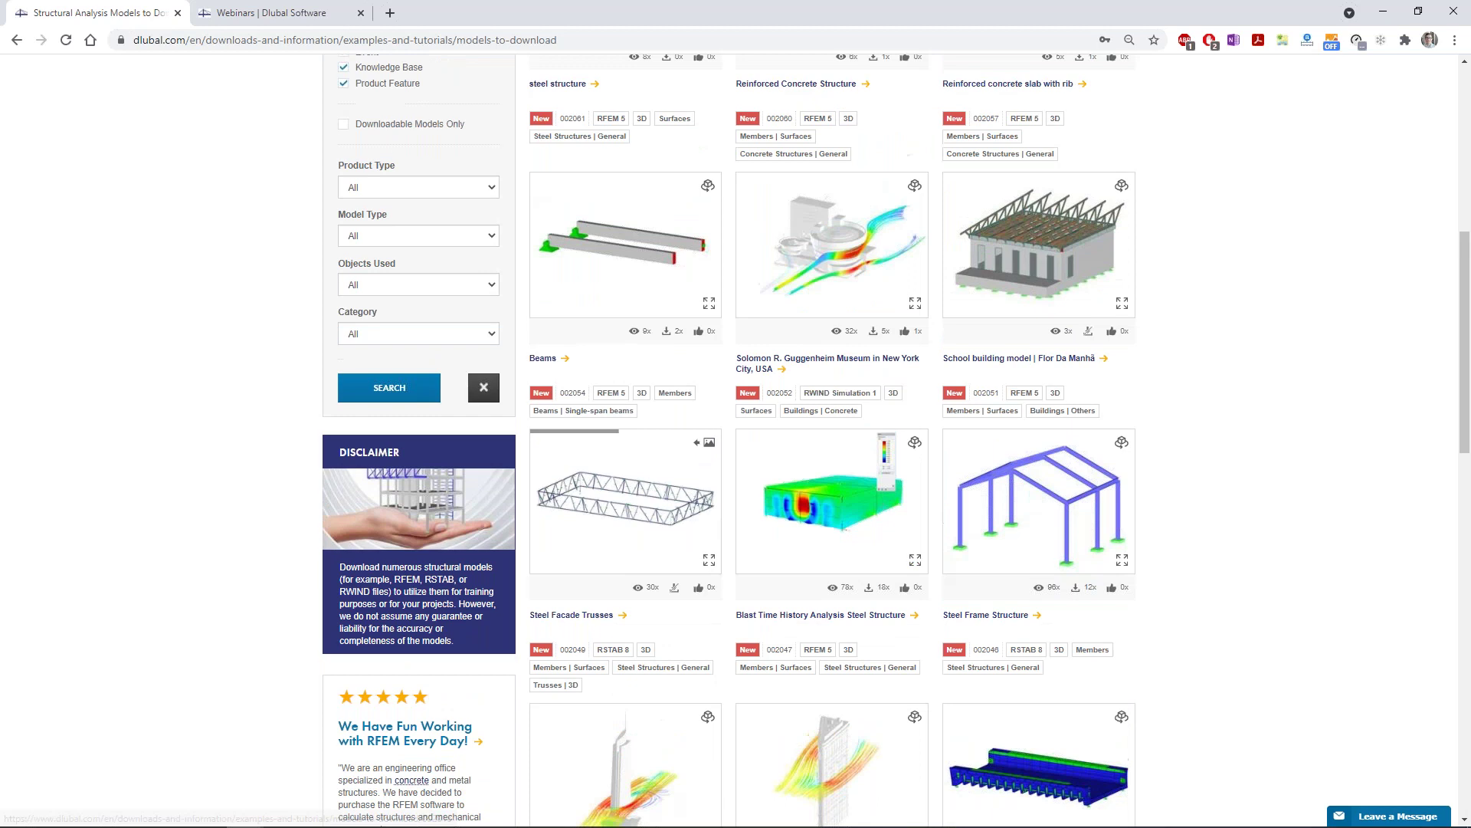
scroll(736, 437, "up", 7)
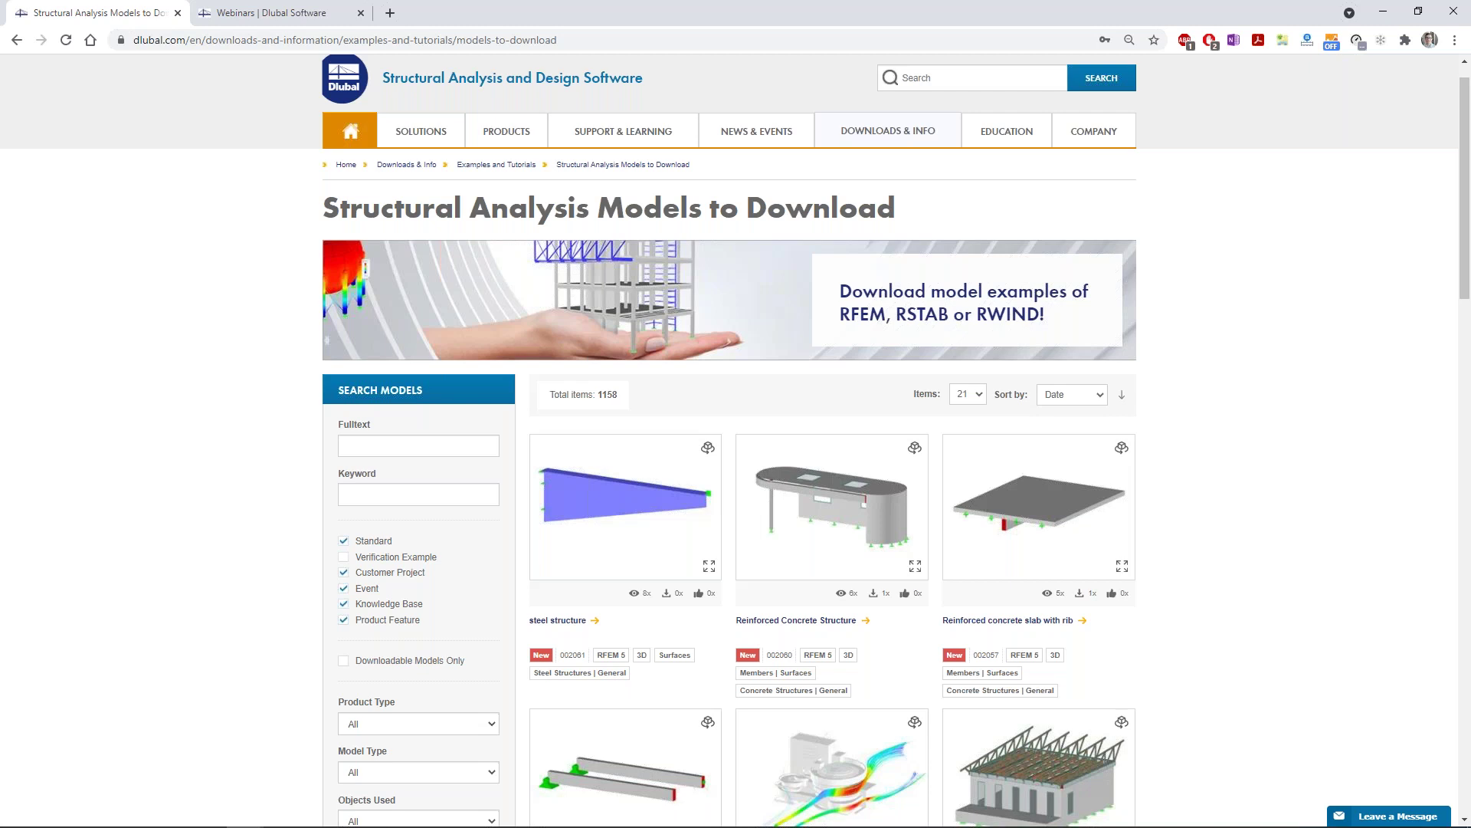
scroll(304, 479, "down", 20)
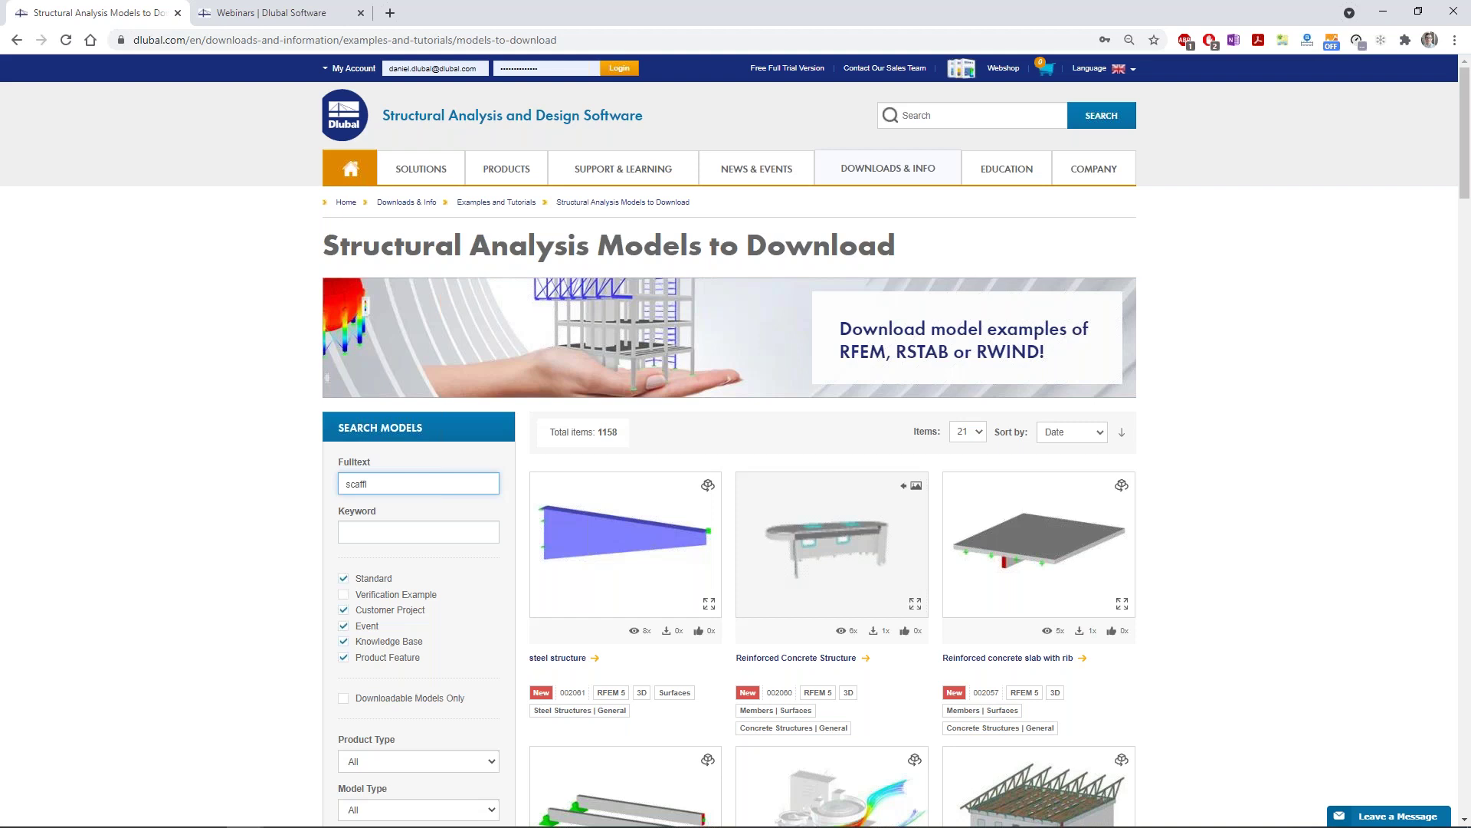
- Search the downloadable models for the full text "scaffolding" and look through the matching structures
type("ing")
key("Return")
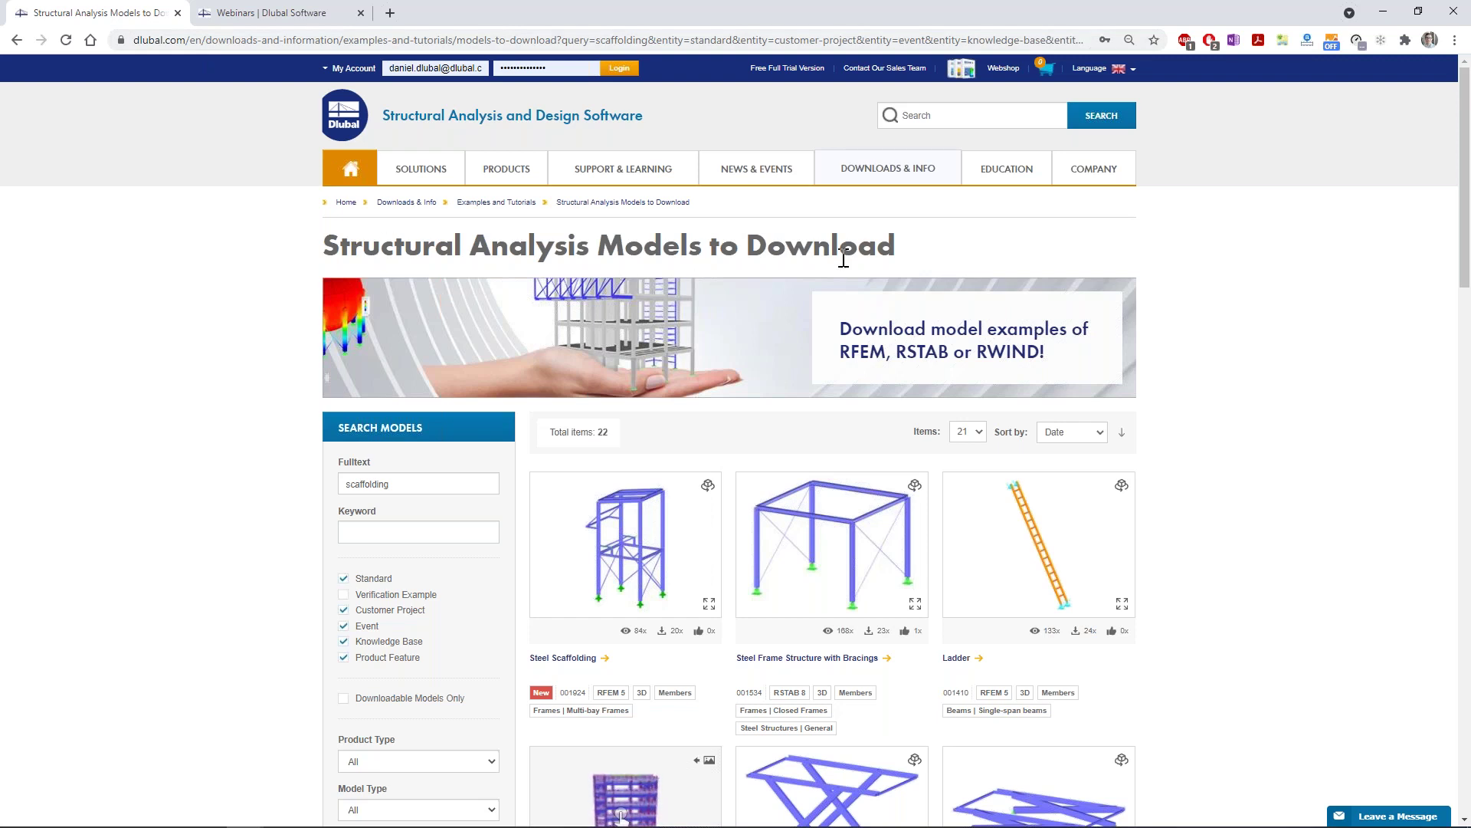
scroll(178, 446, "down", 1)
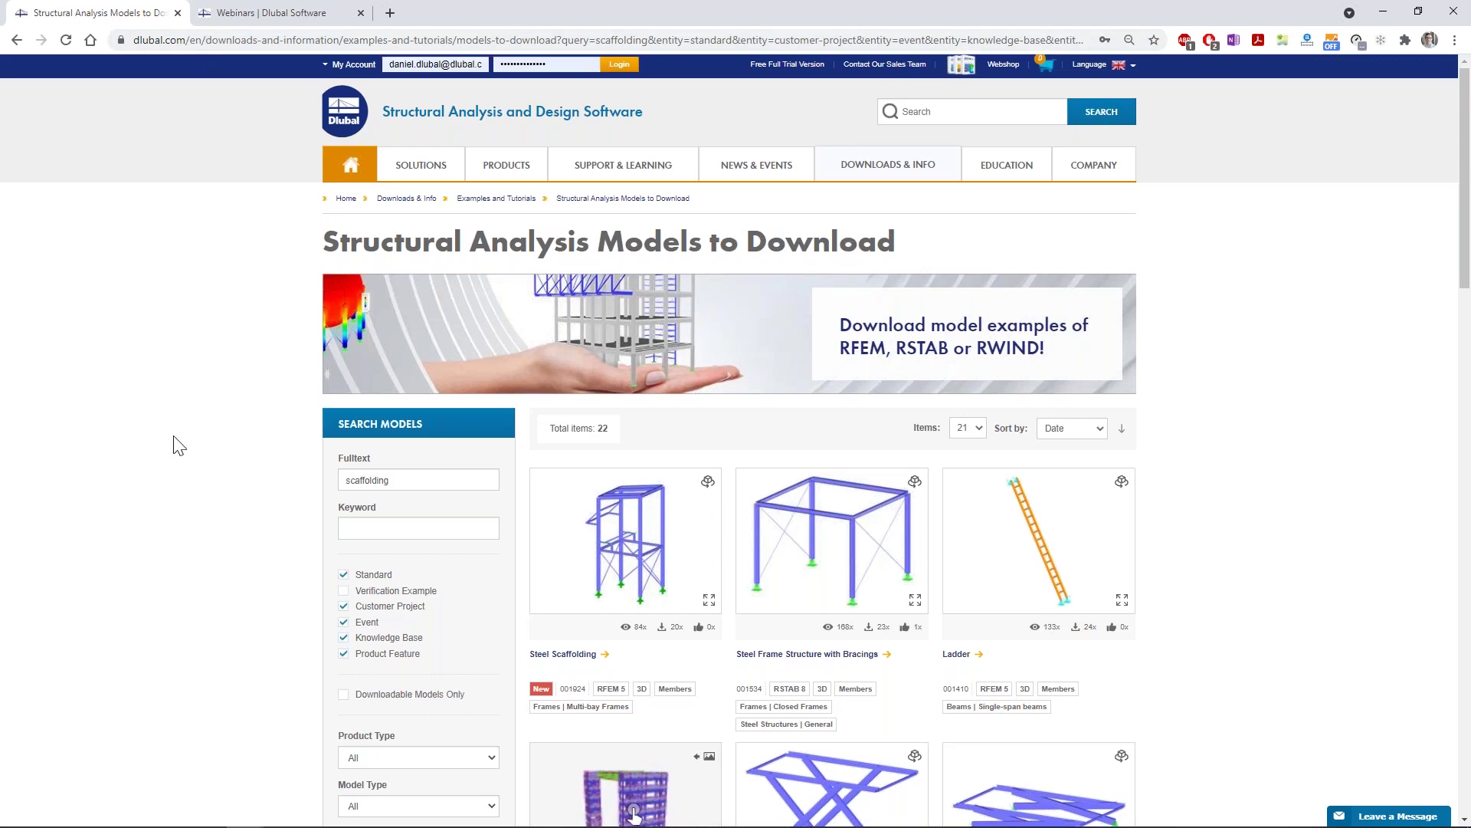
scroll(179, 446, "up", 1)
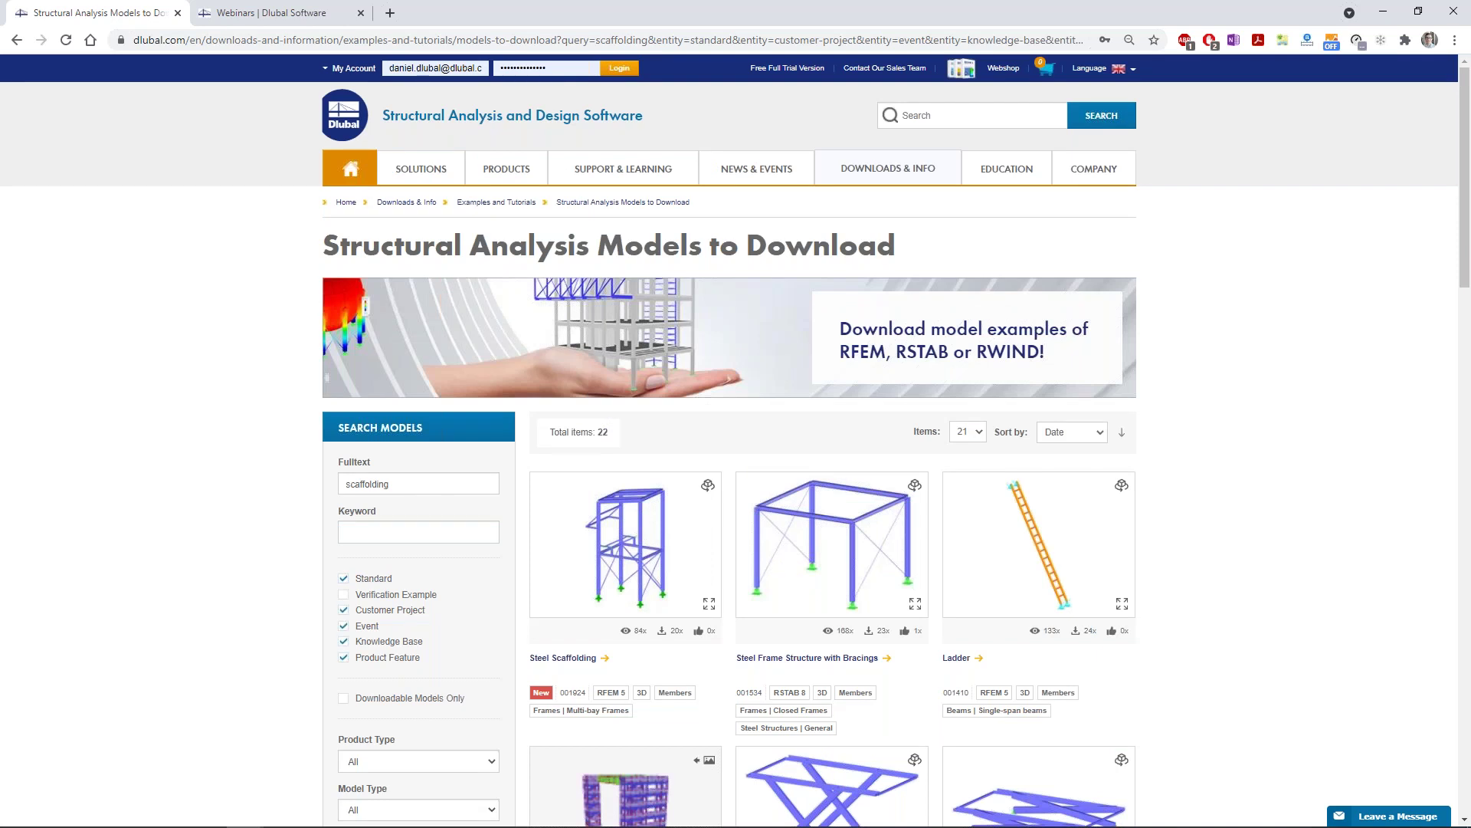
scroll(735, 414, "down", 5)
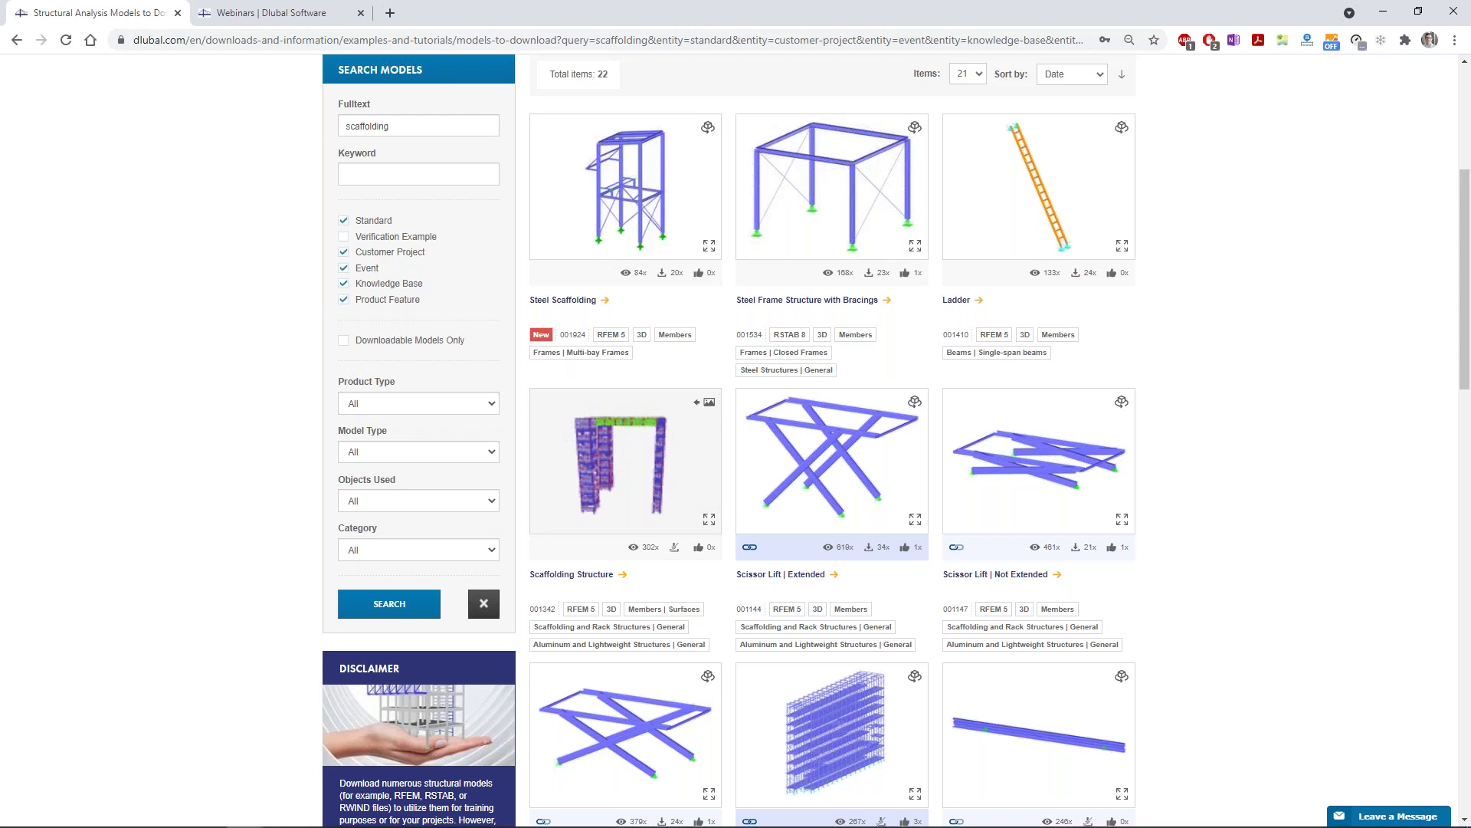
scroll(1190, 693, "down", 9)
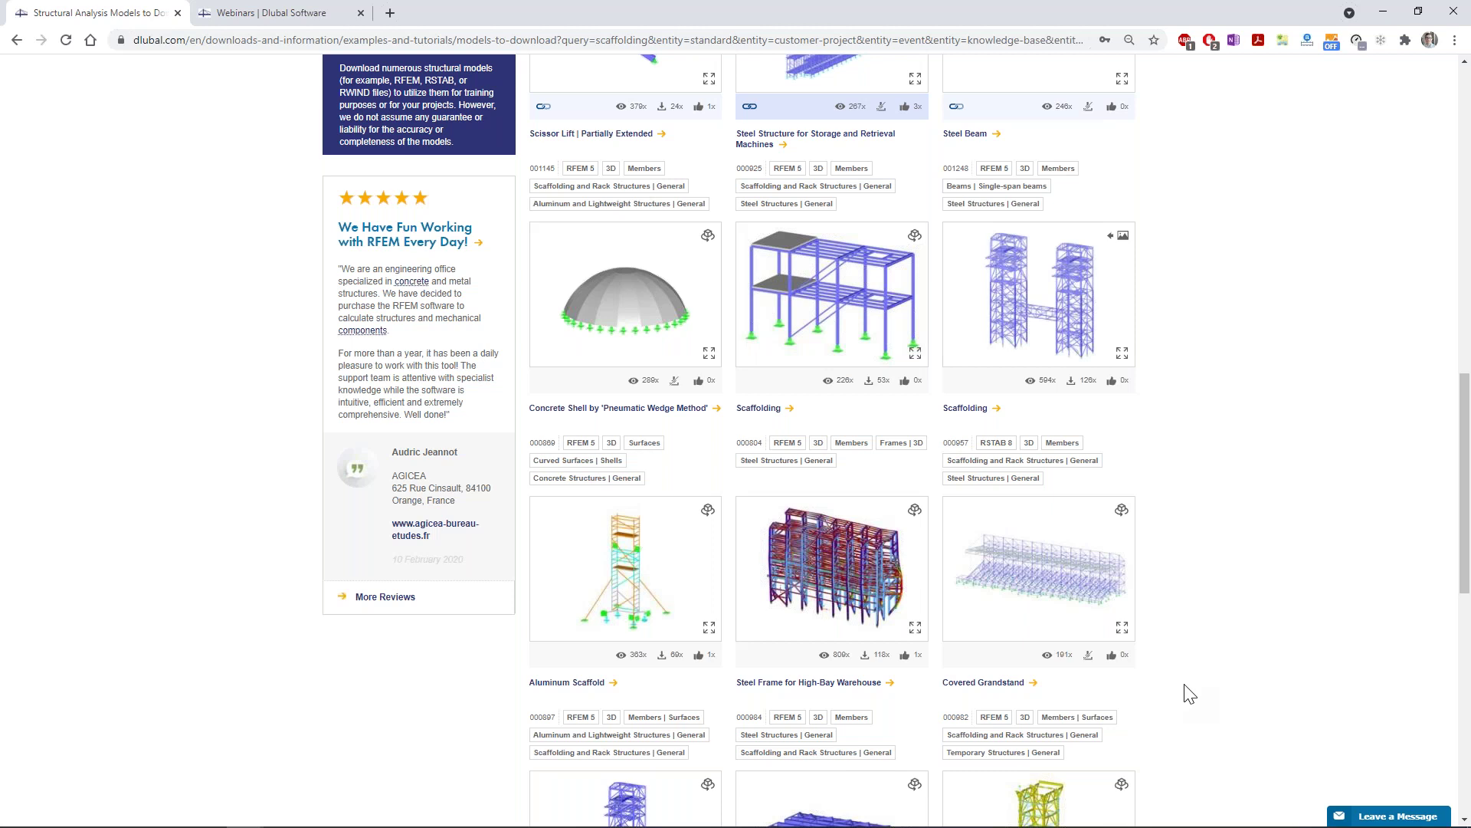
scroll(1189, 694, "down", 9)
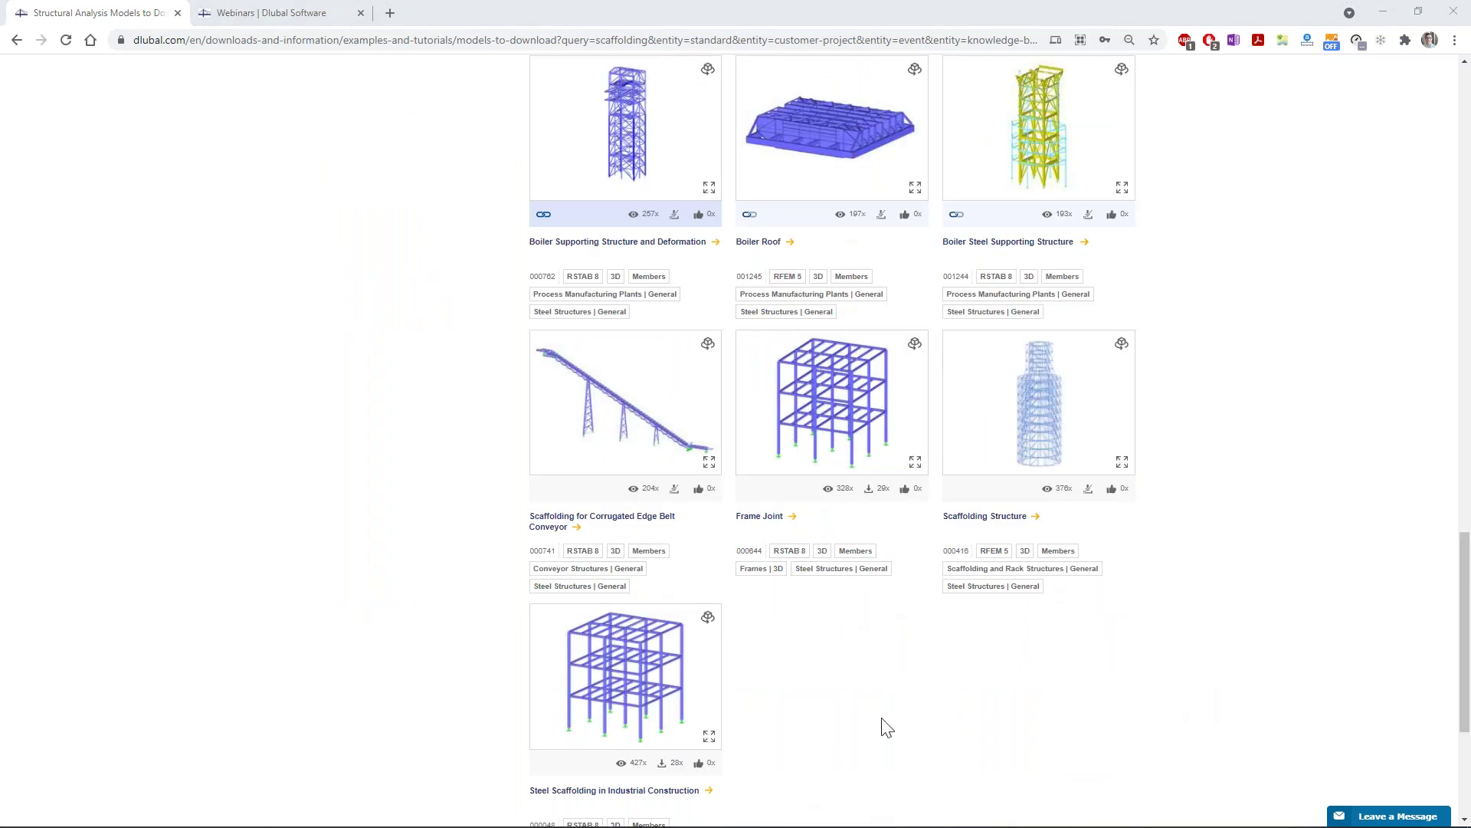
scroll(882, 720, "up", 20)
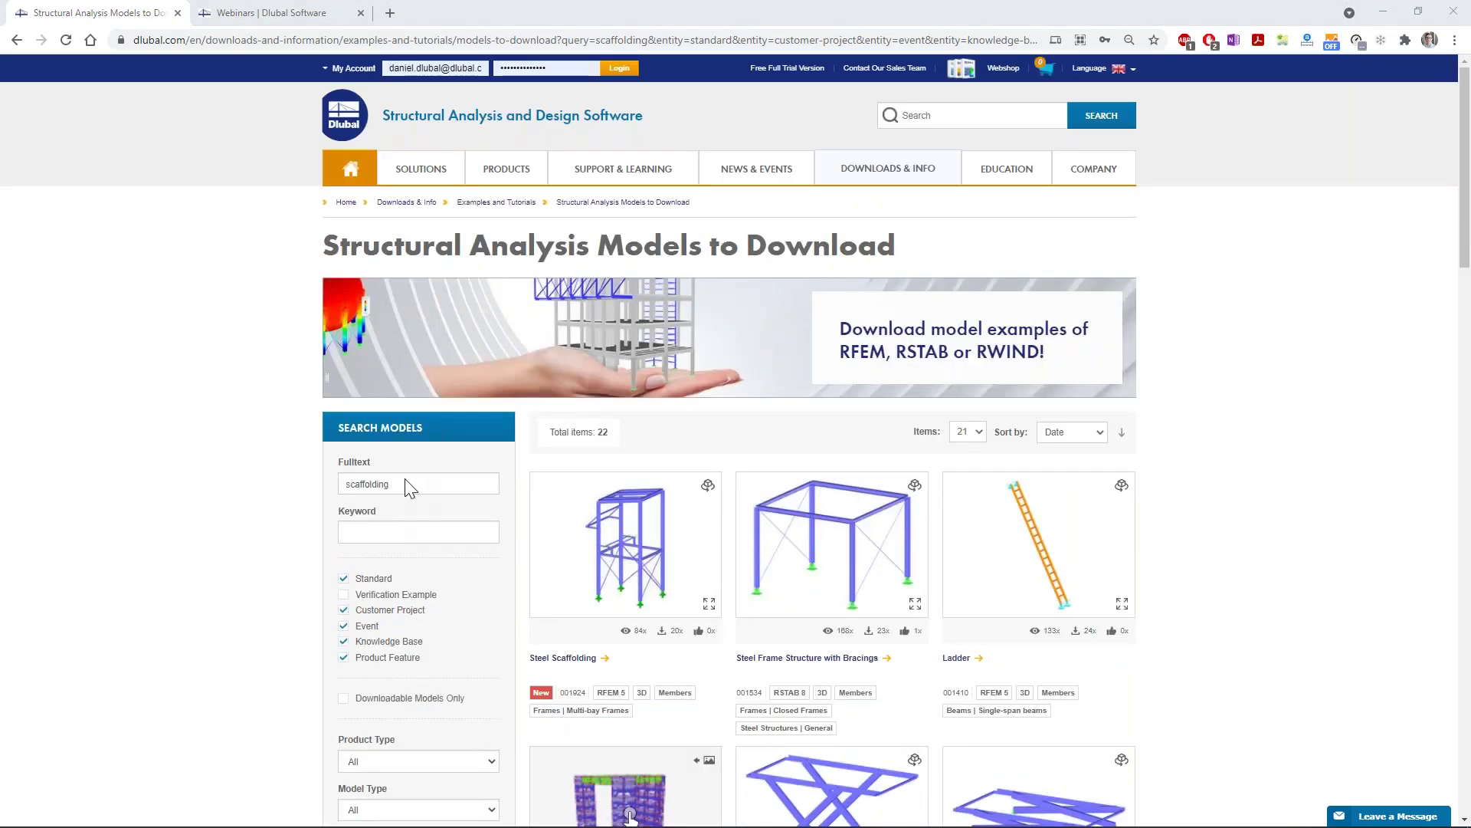
left_click(390, 488)
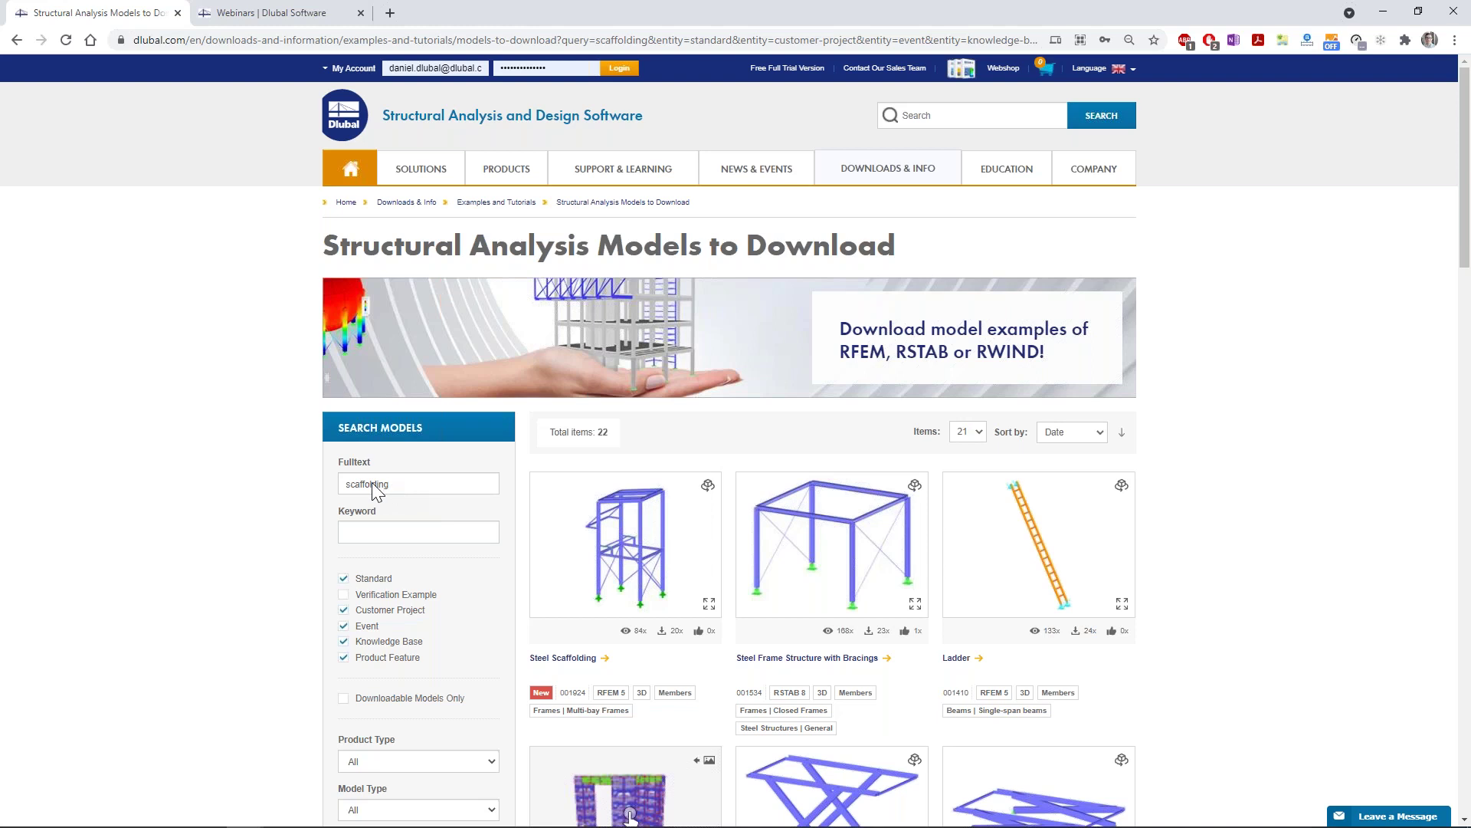